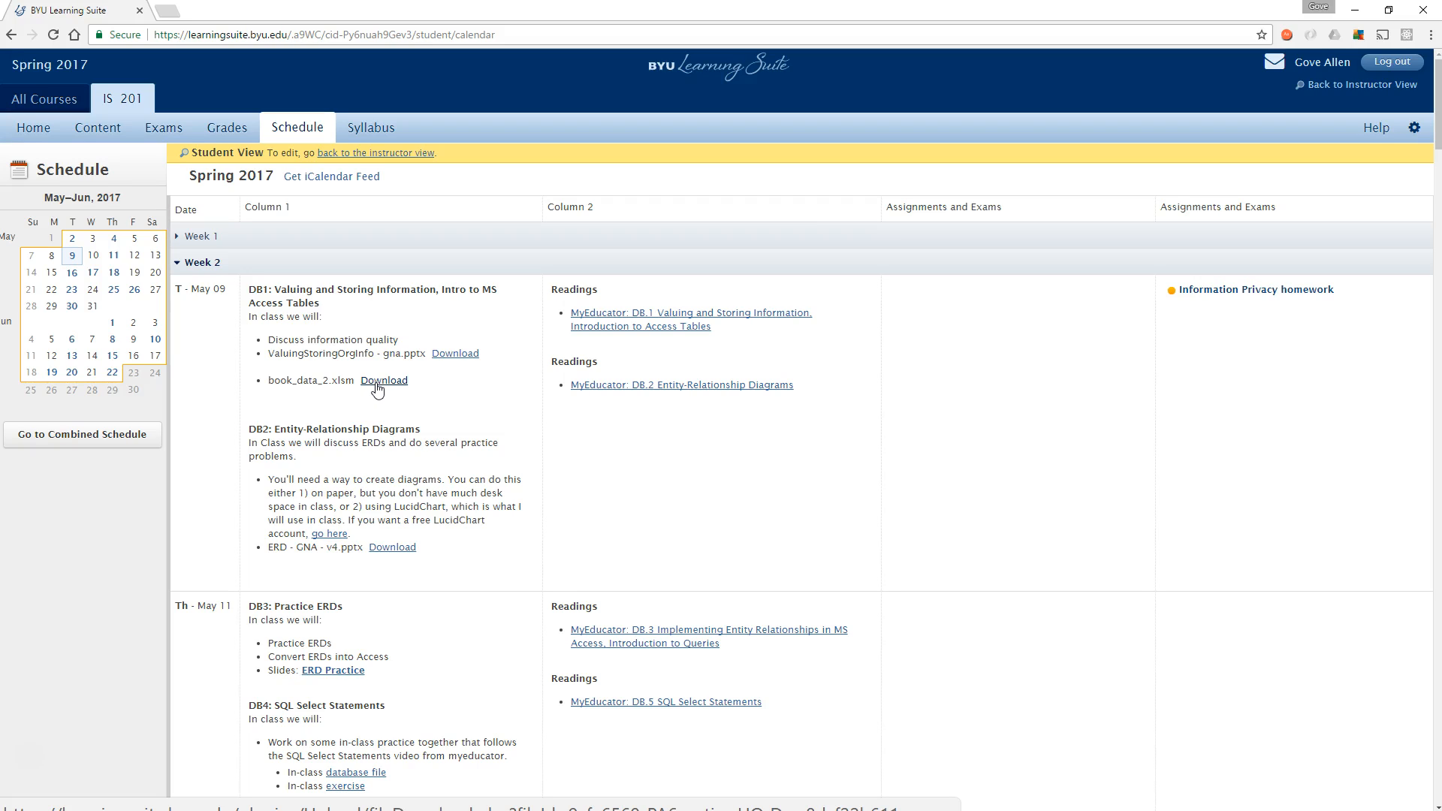
- Download book_data_2.xlsm from the DB1 class entry into a new folder named data inside Downloads
{"action": "left_click", "coordinate": [378, 385]}
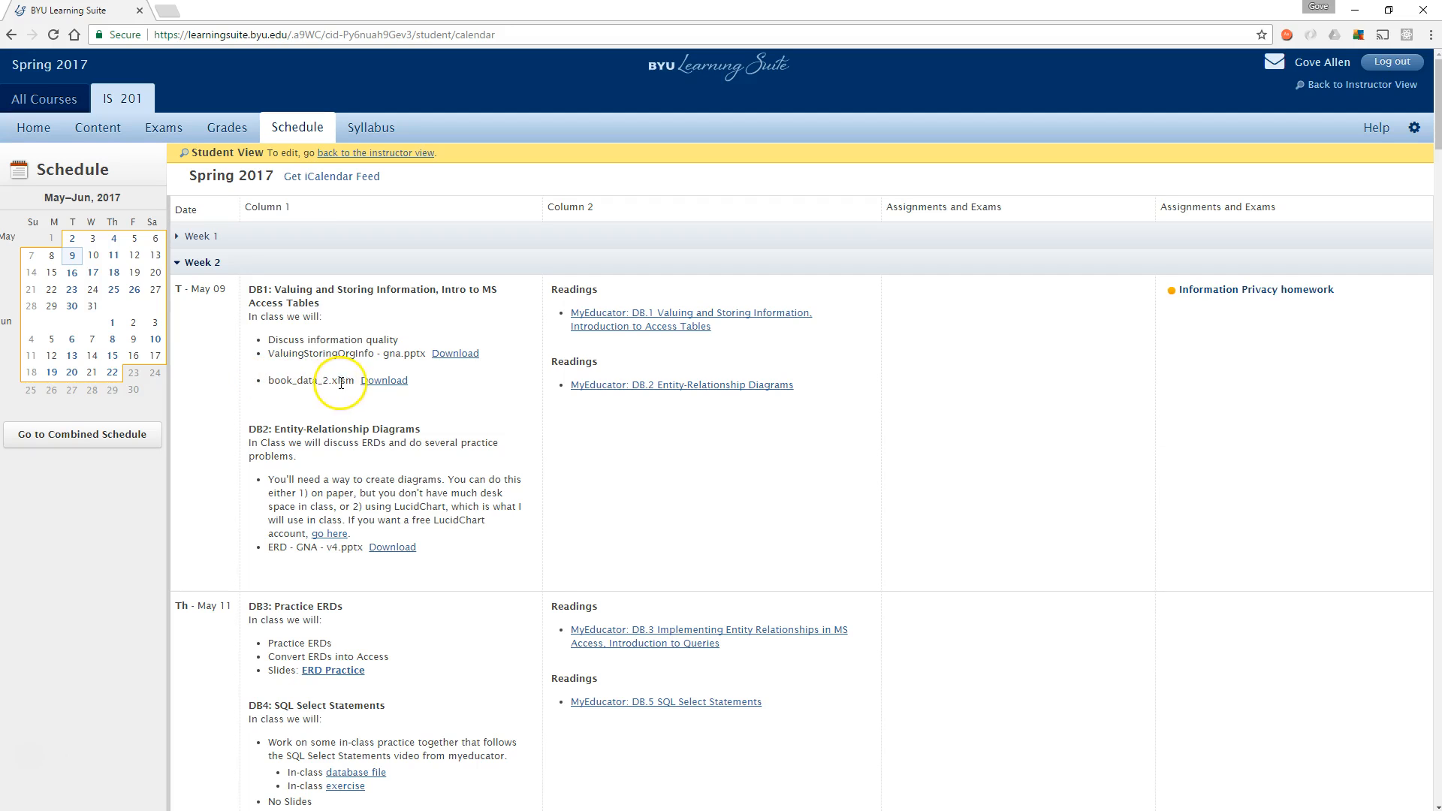
{"action": "left_click", "coordinate": [385, 380]}
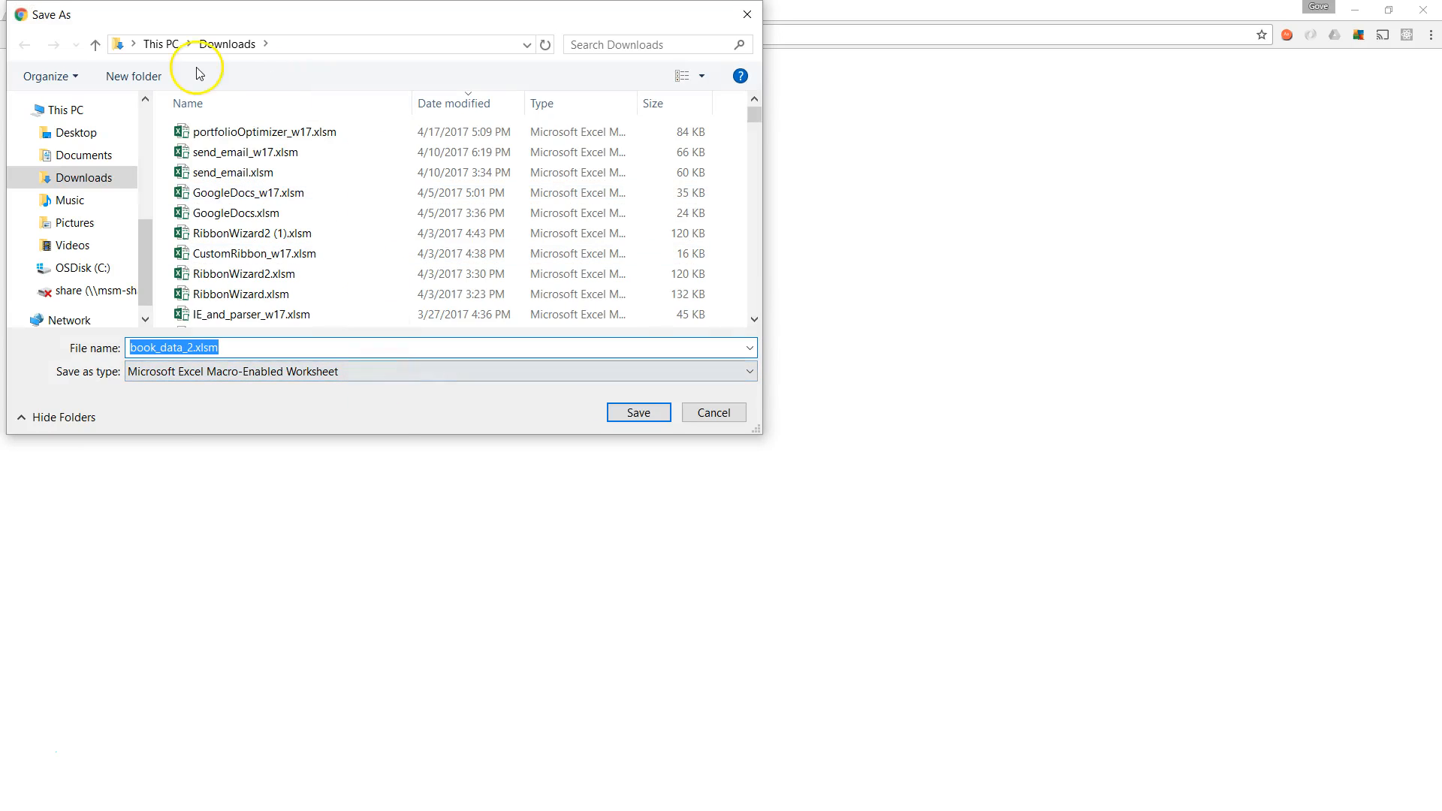
{"action": "left_click", "coordinate": [135, 75]}
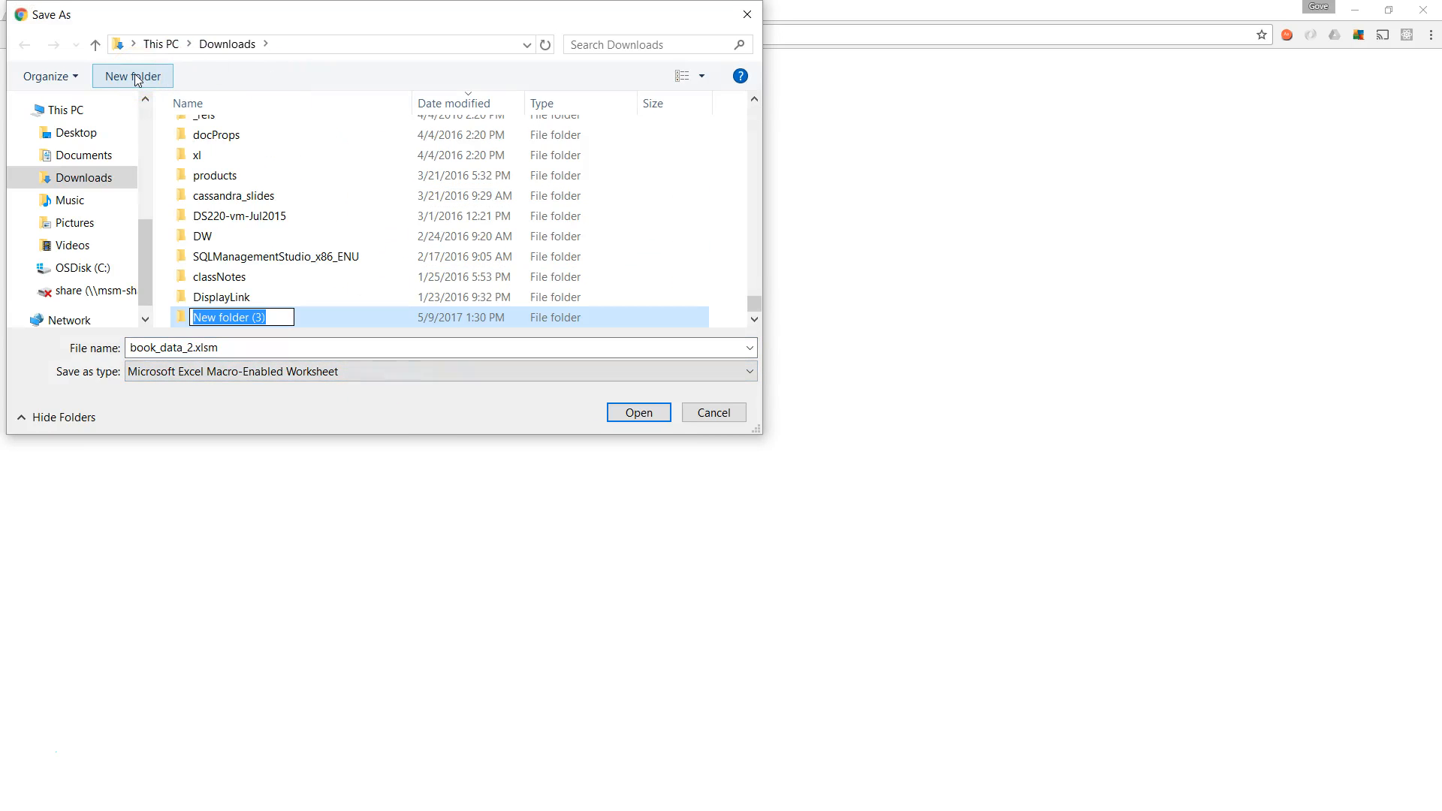
{"action": "type", "text": "data"}
{"action": "key", "text": "Return"}
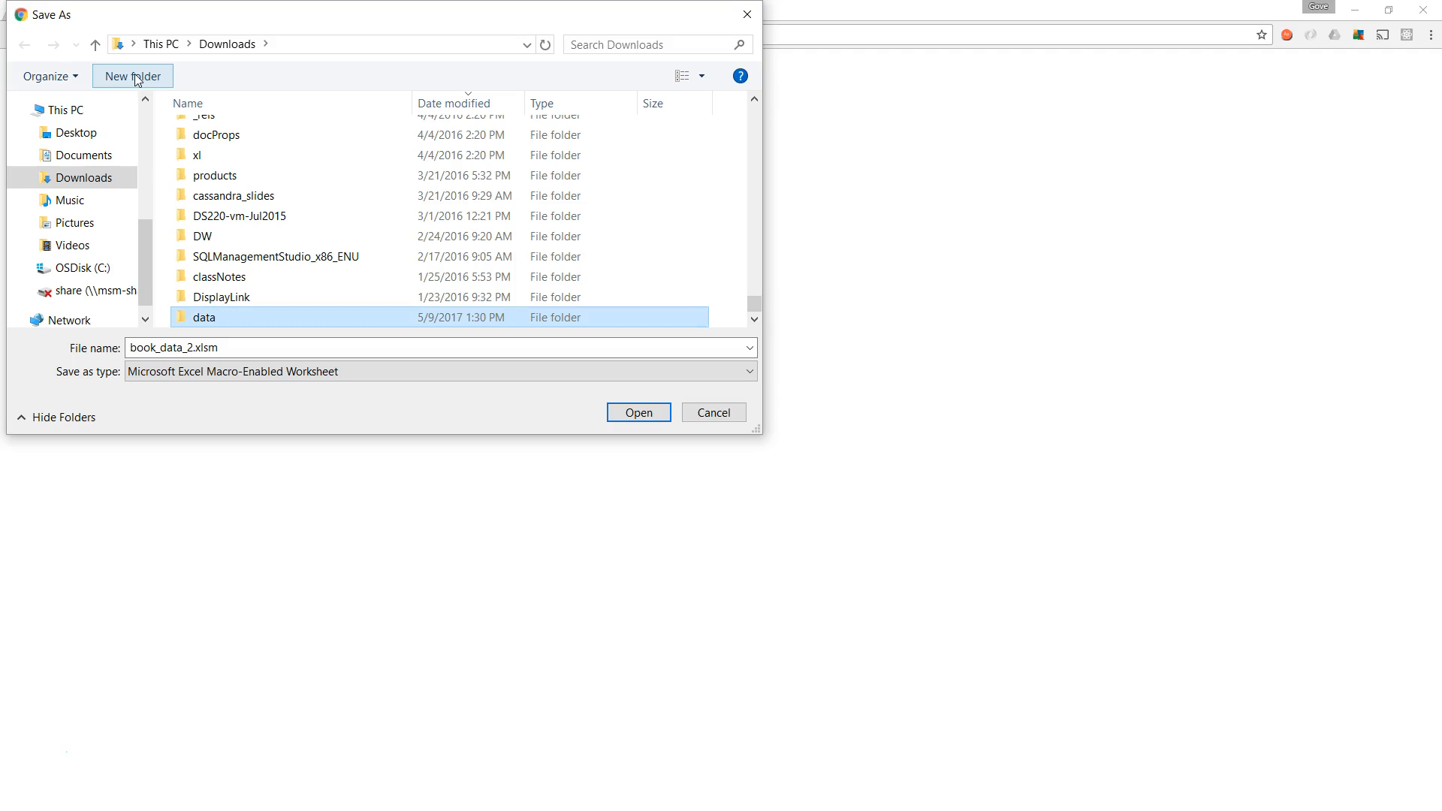
{"action": "double_click", "coordinate": [211, 318]}
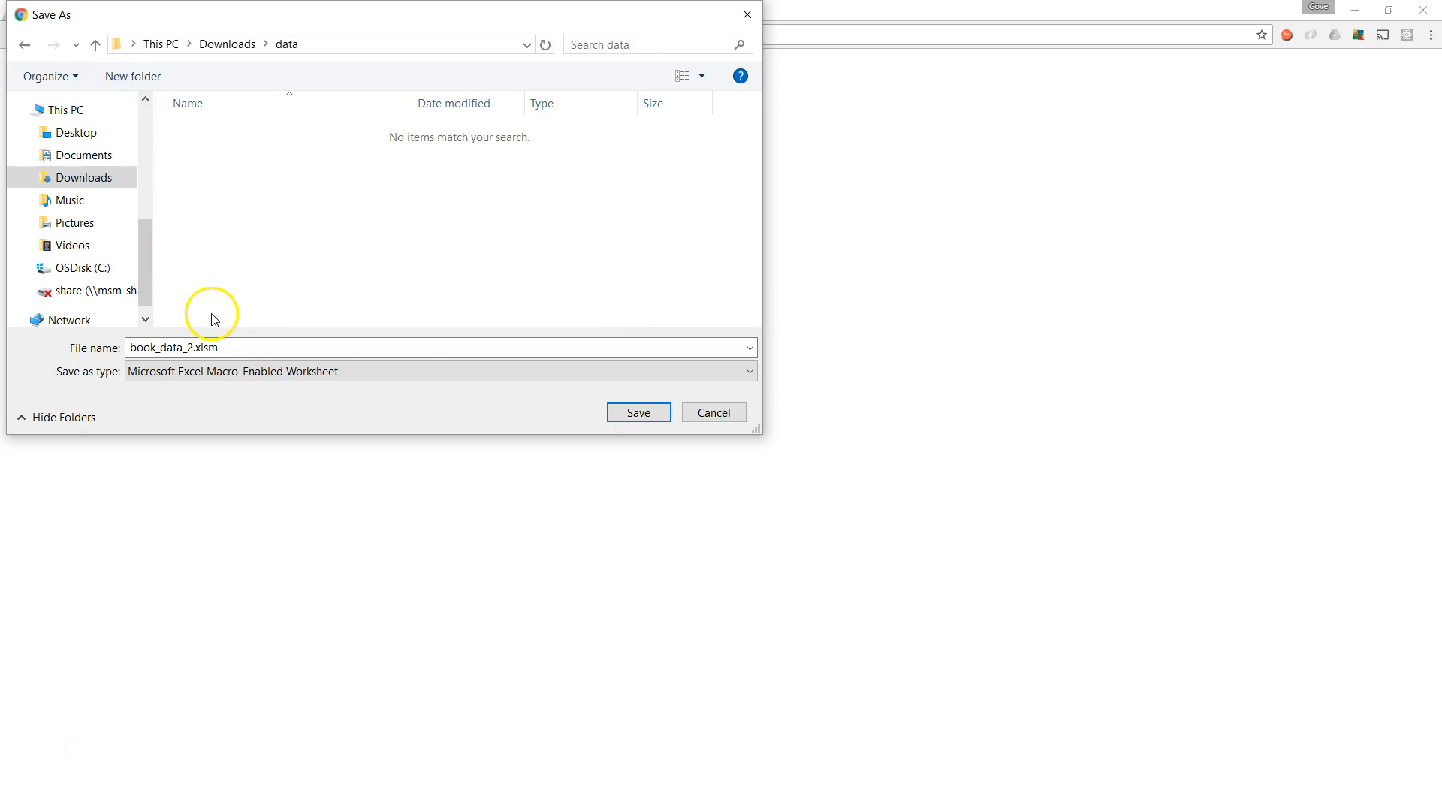
{"action": "left_click", "coordinate": [637, 411]}
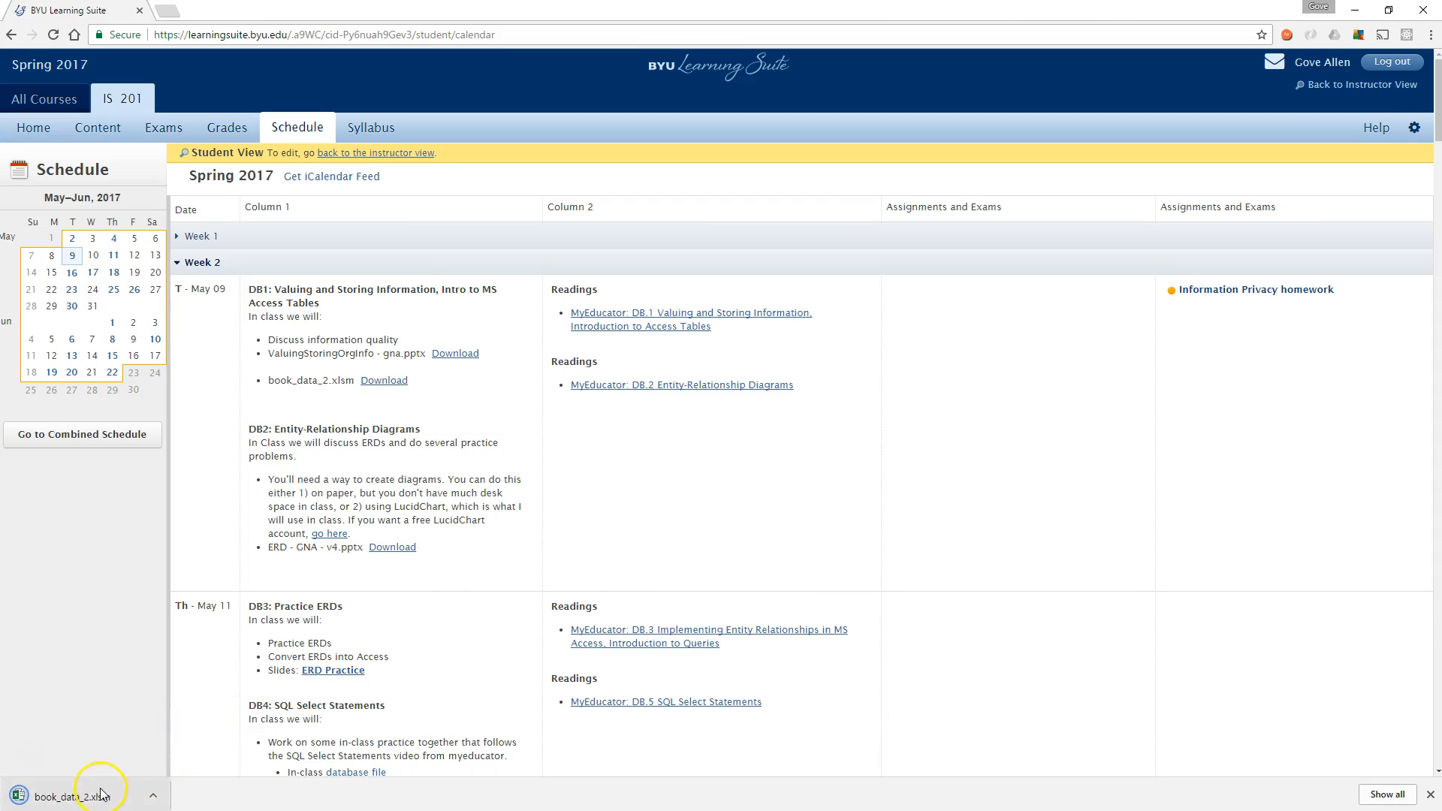
- Open the downloaded book_data_2.xlsm in Excel and enable editing
{"action": "left_click", "coordinate": [102, 794]}
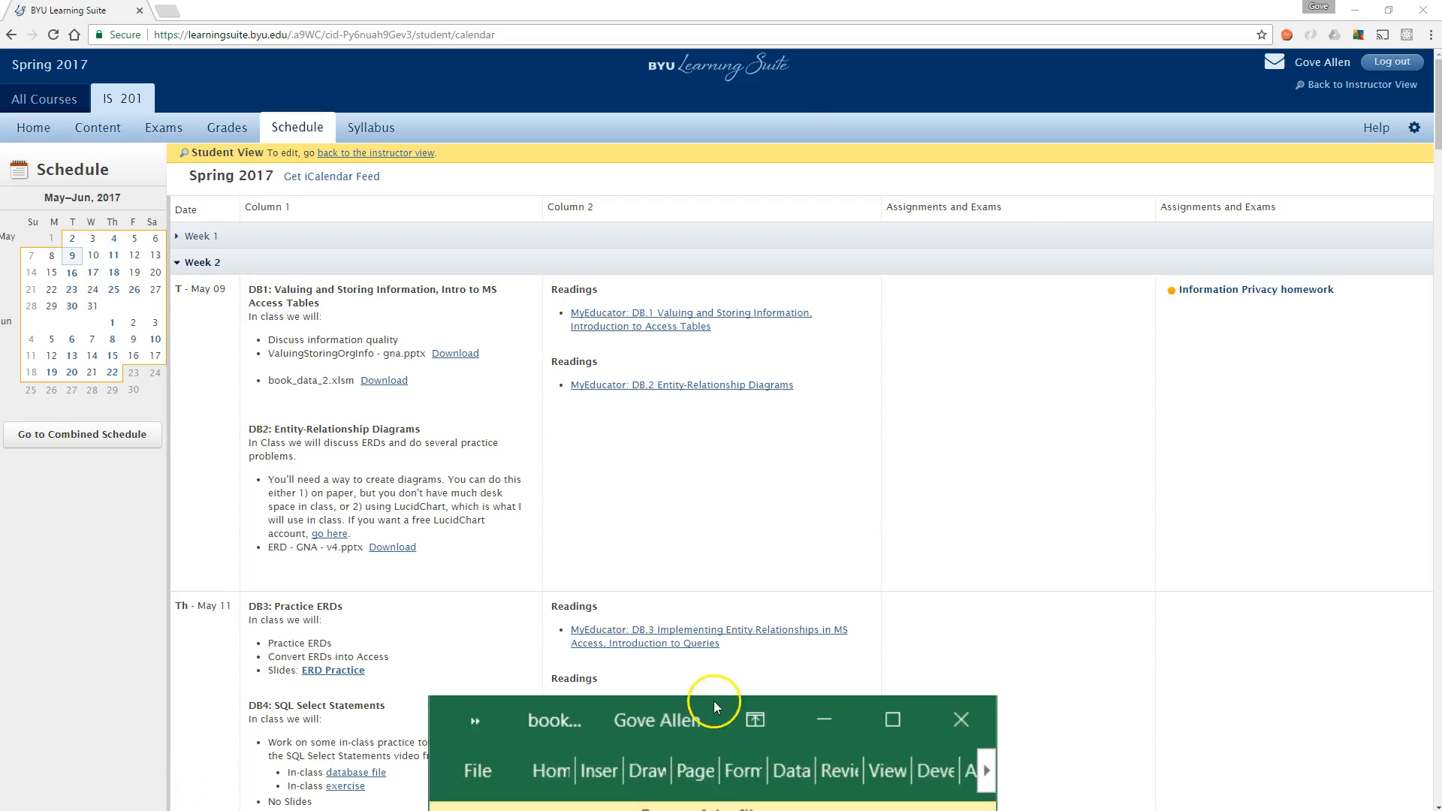
{"action": "left_click_drag", "start_coordinate": [588, 102], "coordinate": [605, 128]}
{"action": "double_click", "coordinate": [605, 128]}
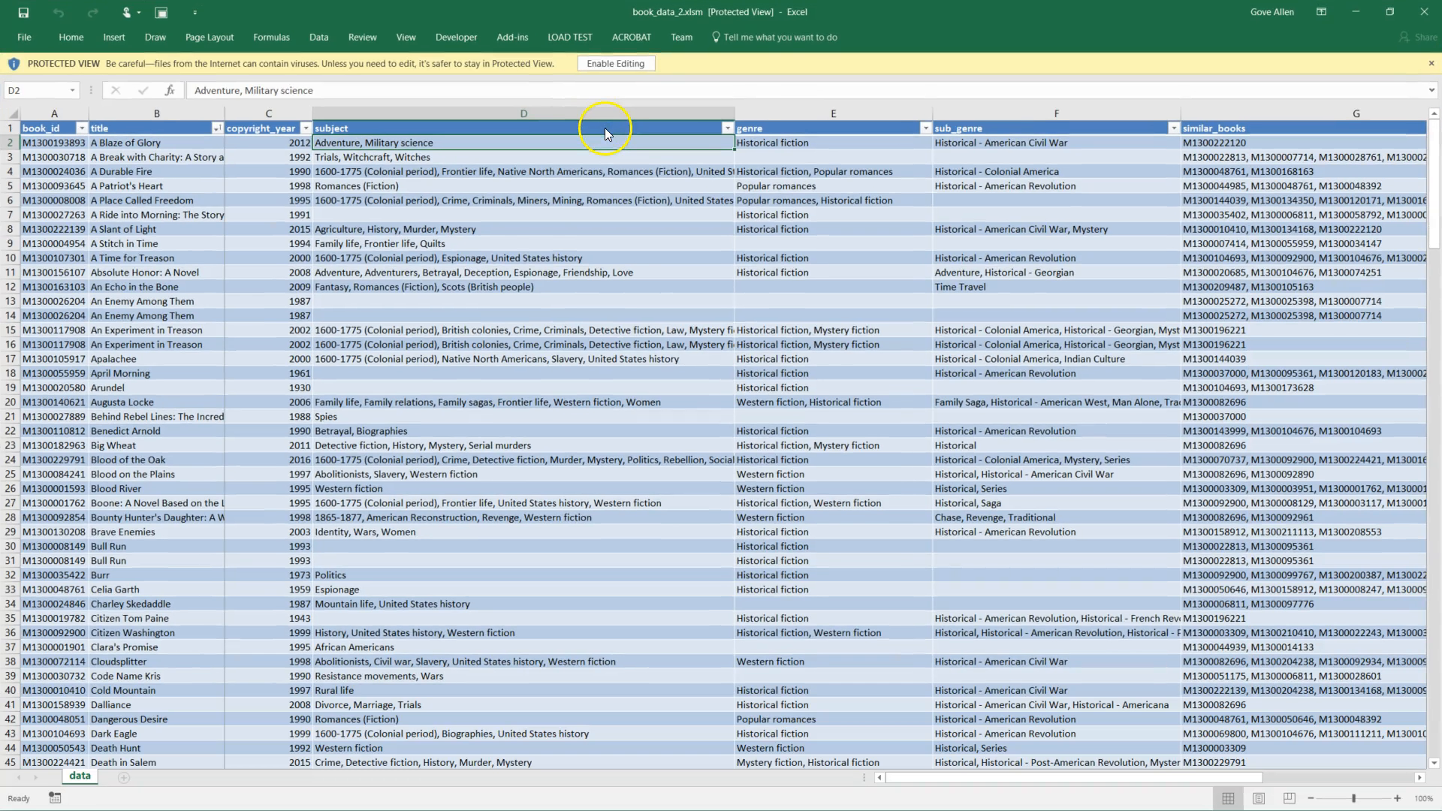
{"action": "left_click", "coordinate": [625, 64]}
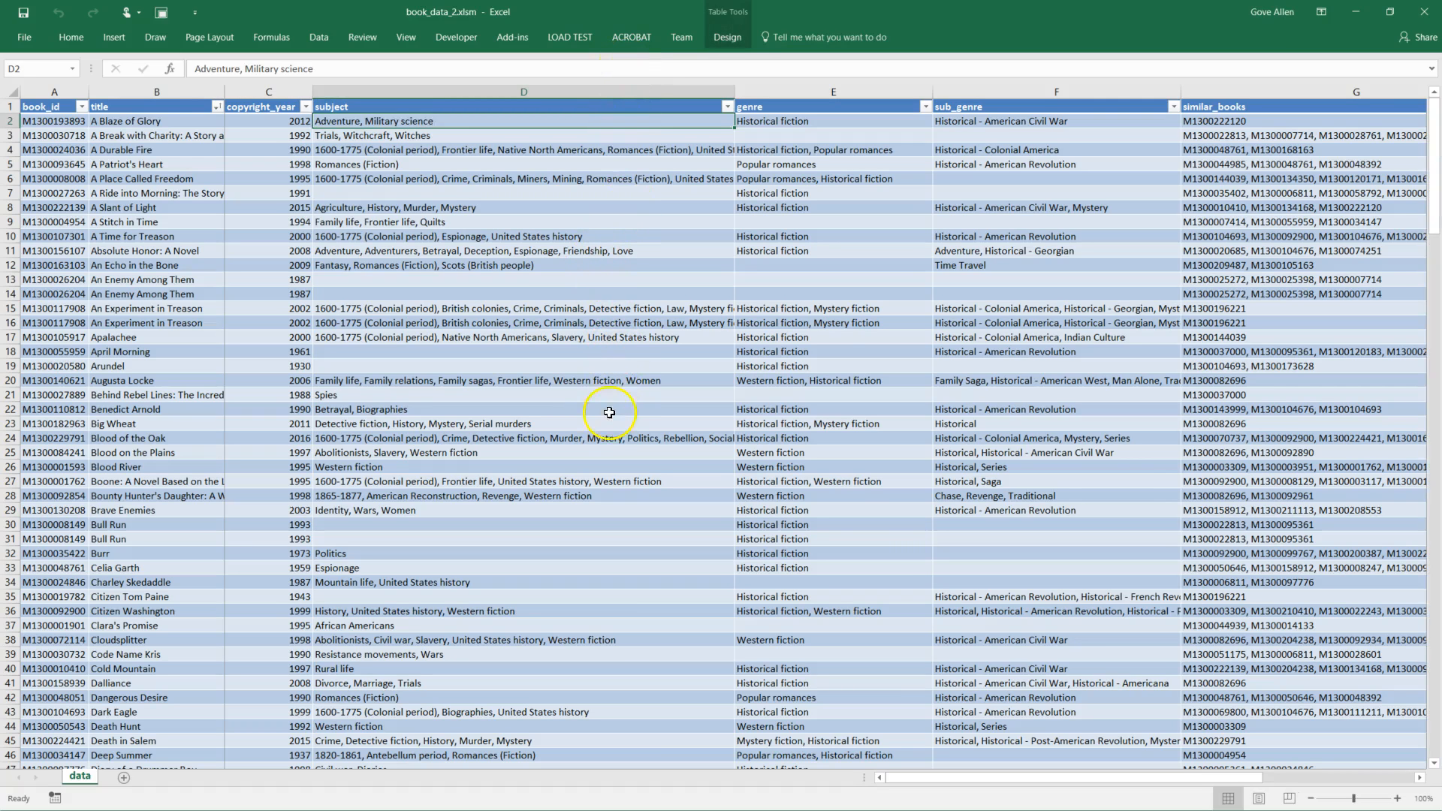
- Enlarge the sheet and review the book fields of the first record, from book_id through similar_books
{"action": "scroll", "coordinate": [607, 421], "scroll_direction": "up", "scroll_amount": 3}
{"action": "scroll", "coordinate": [606, 423], "scroll_direction": "up", "scroll_amount": 2}
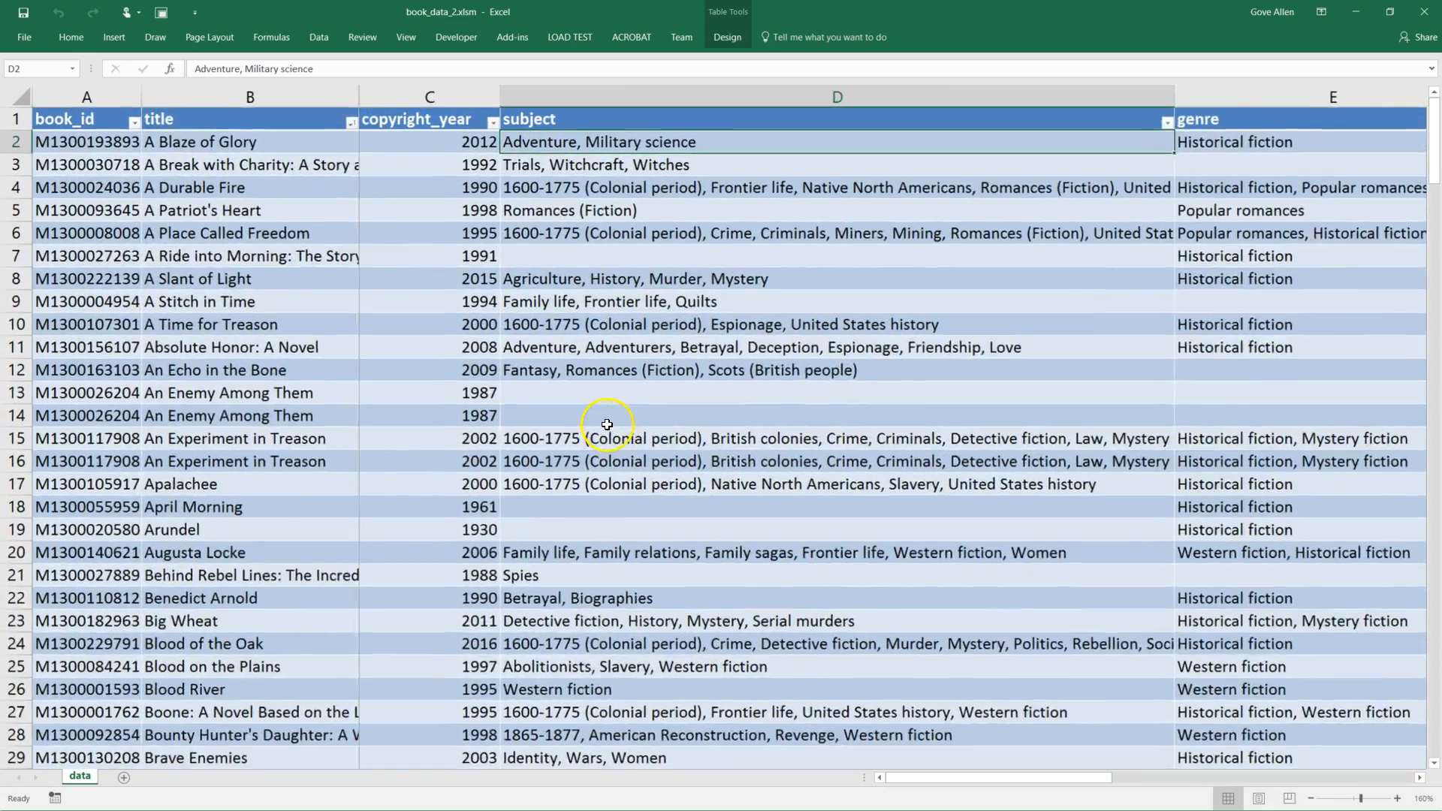
{"action": "left_click", "coordinate": [79, 152]}
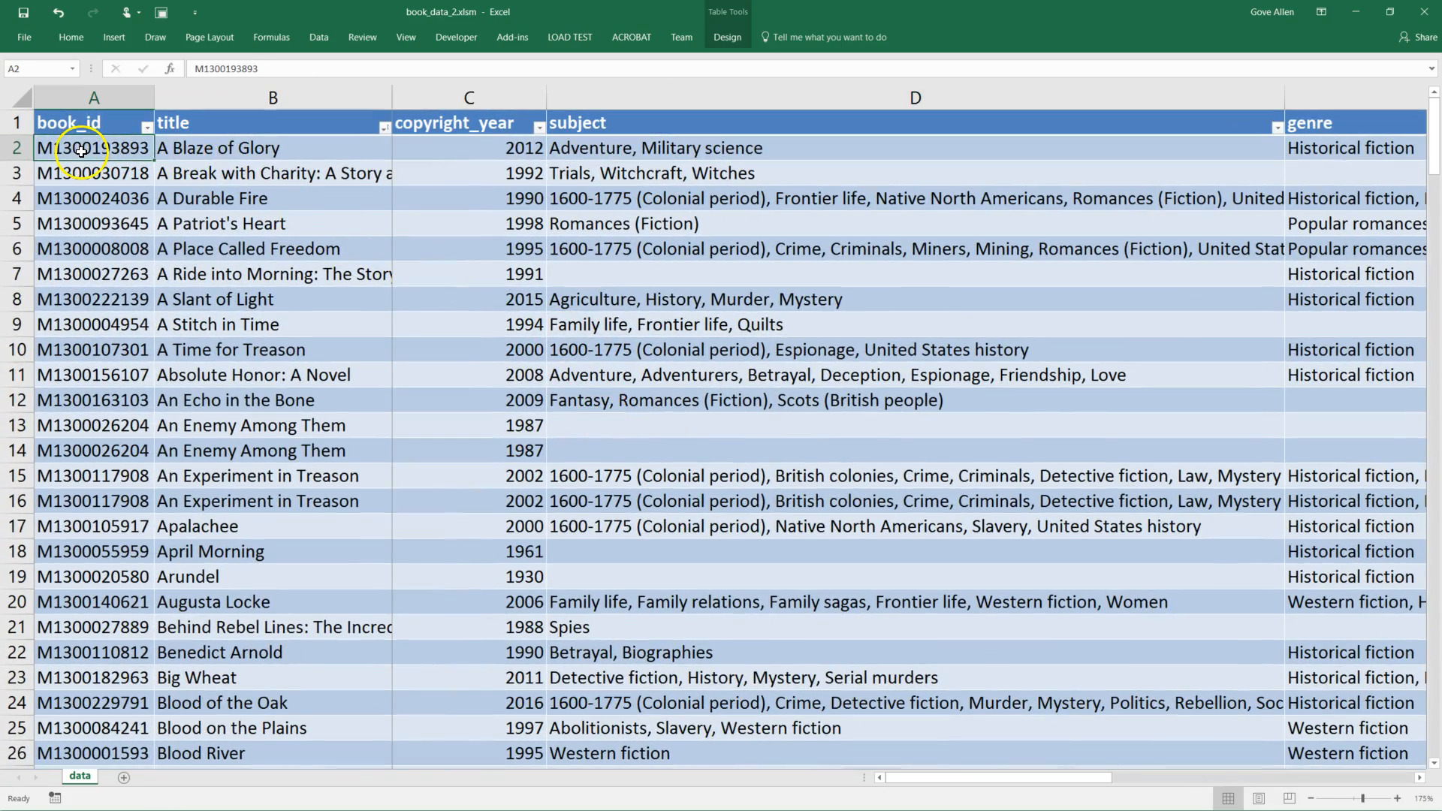
{"action": "left_click", "coordinate": [199, 148]}
{"action": "left_click", "coordinate": [478, 148]}
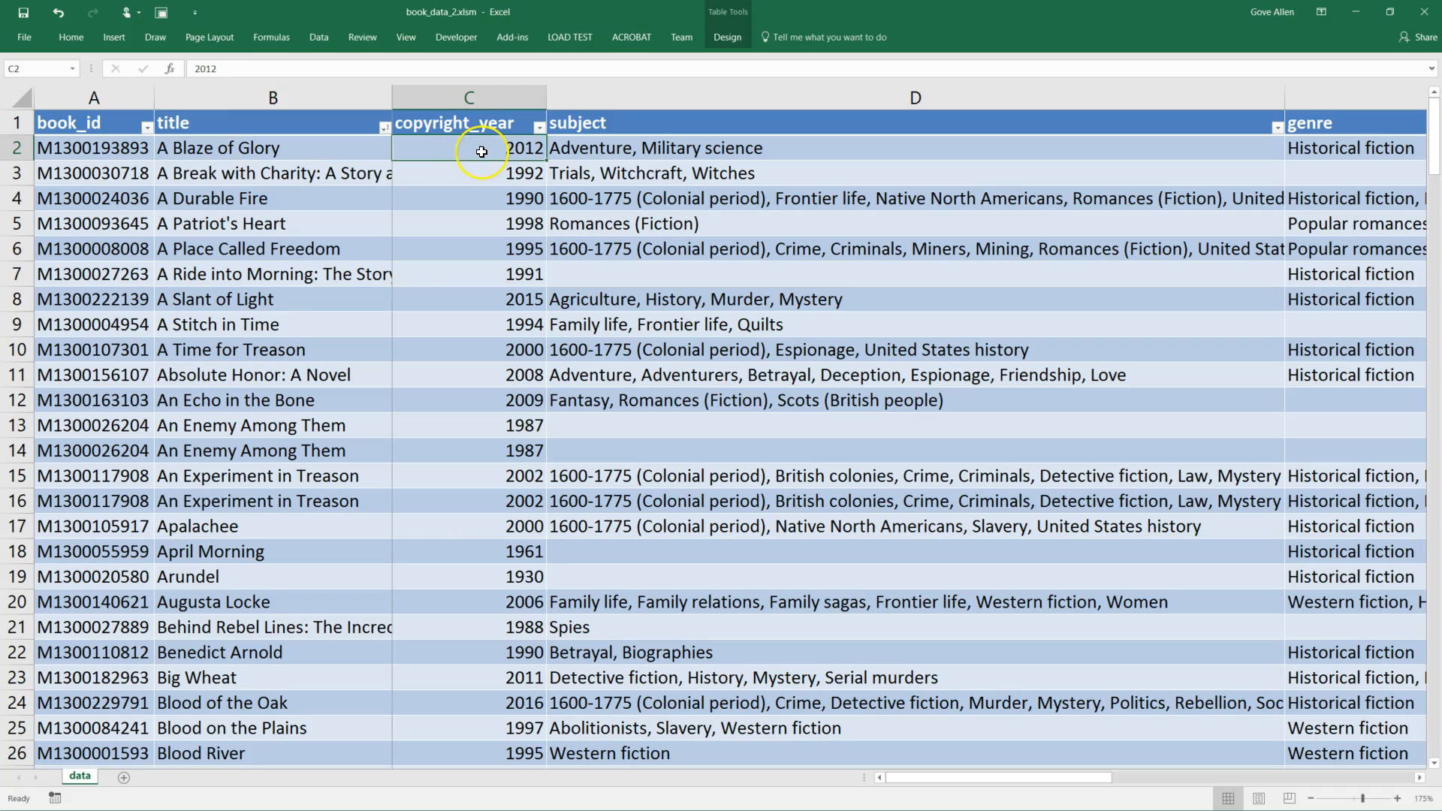
{"action": "key", "text": "Right"}
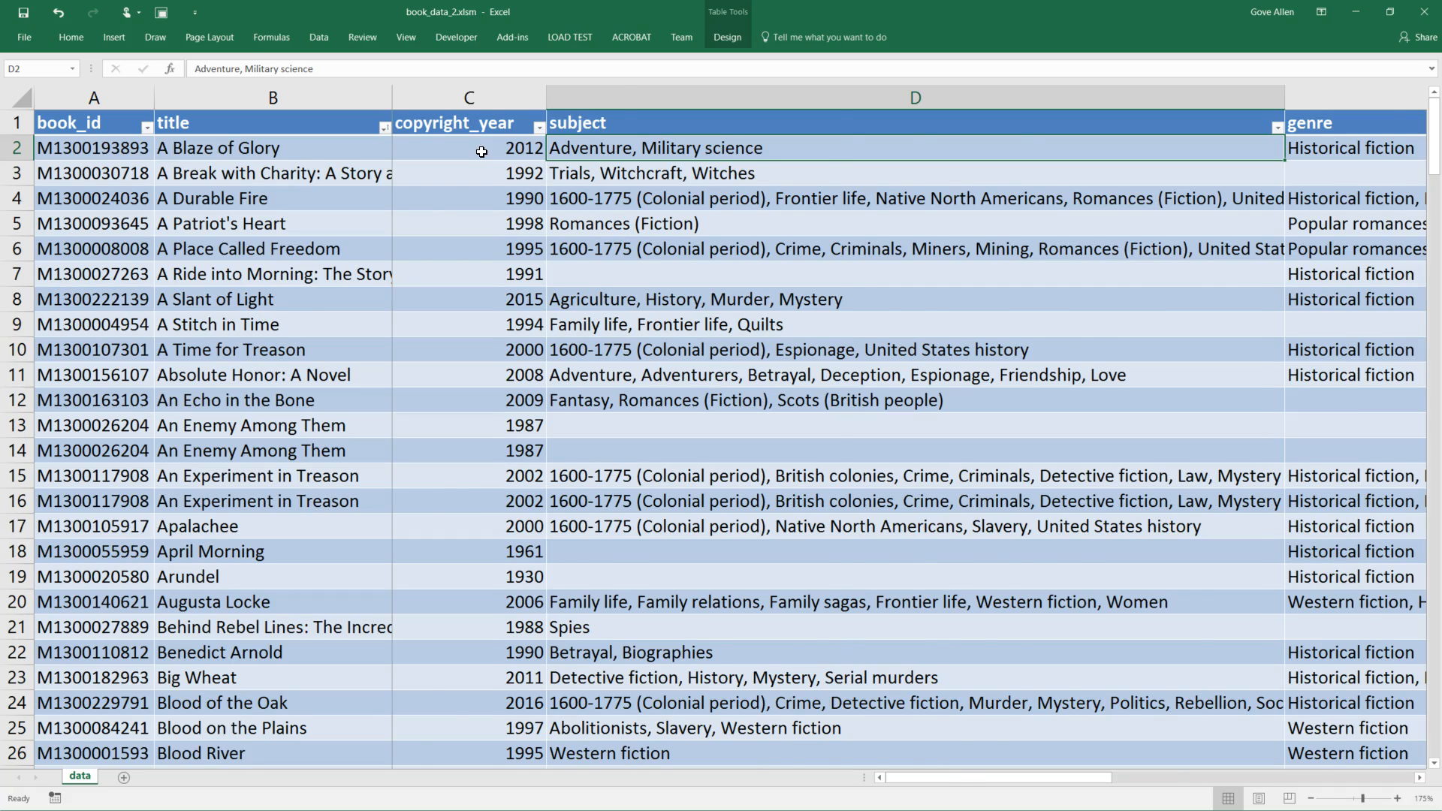
{"action": "key", "text": "Right"}
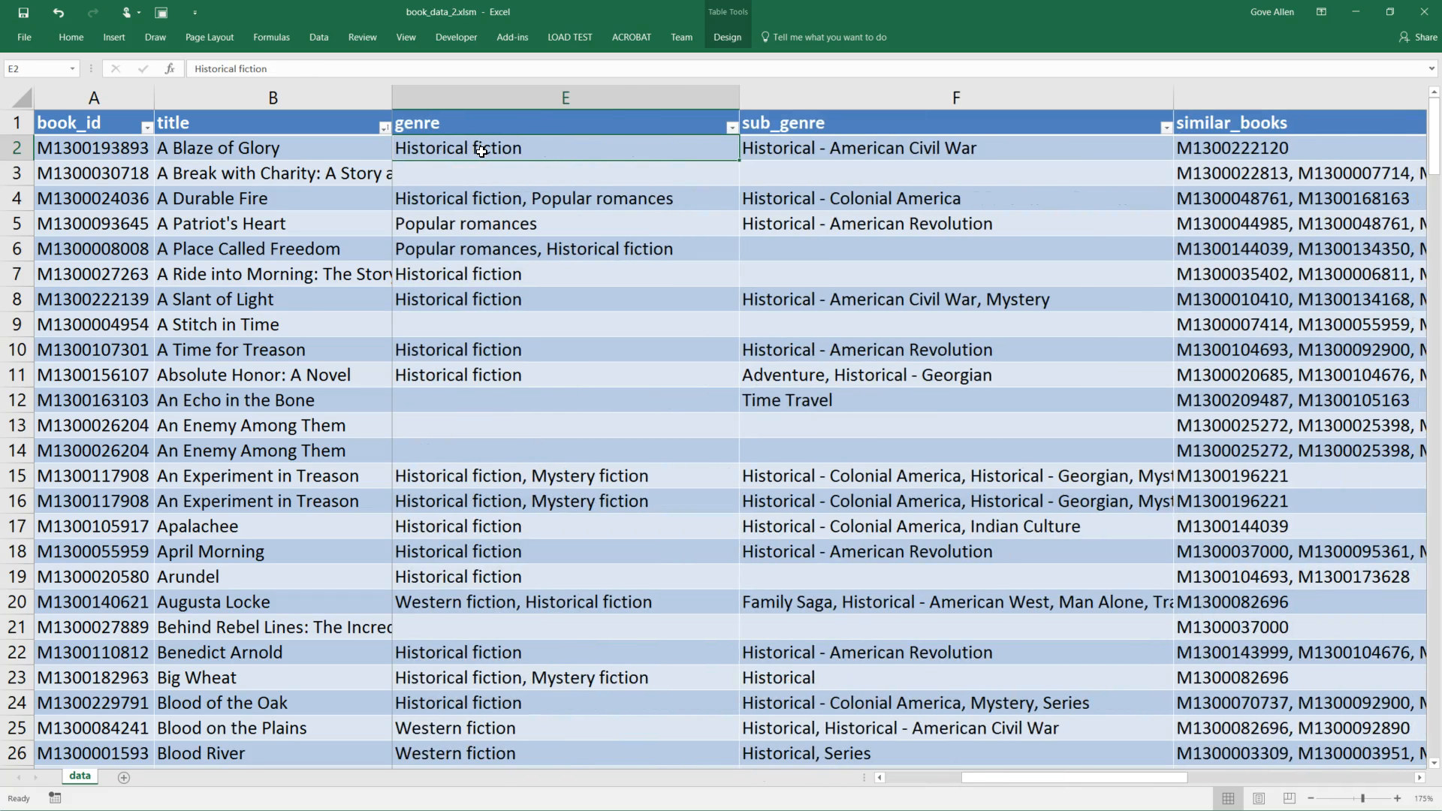
{"action": "key", "text": "Right"}
{"action": "key", "text": "Right"}
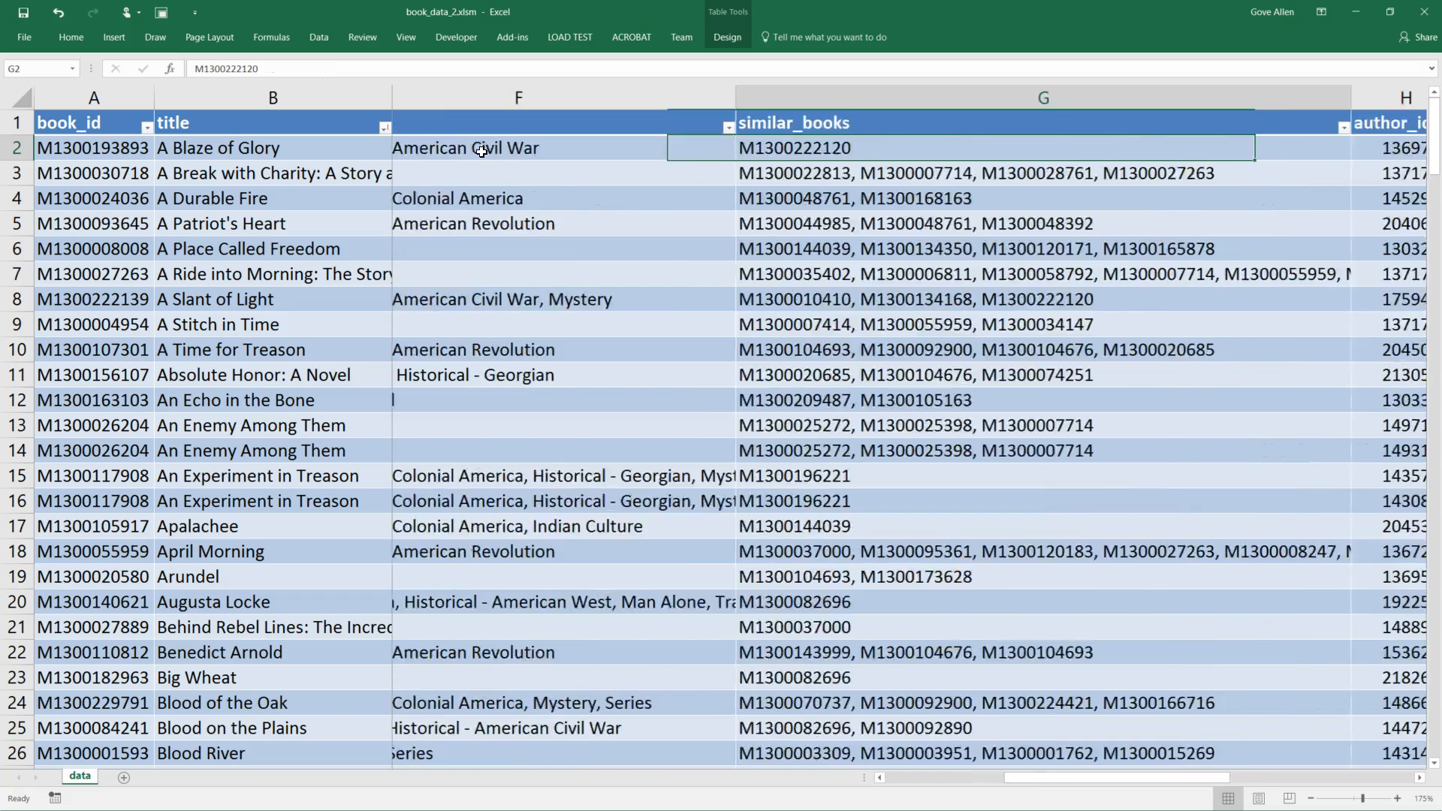
{"action": "key", "text": "Down"}
{"action": "key", "text": "Down"}
{"action": "key", "text": "Up"}
{"action": "key", "text": "Up"}
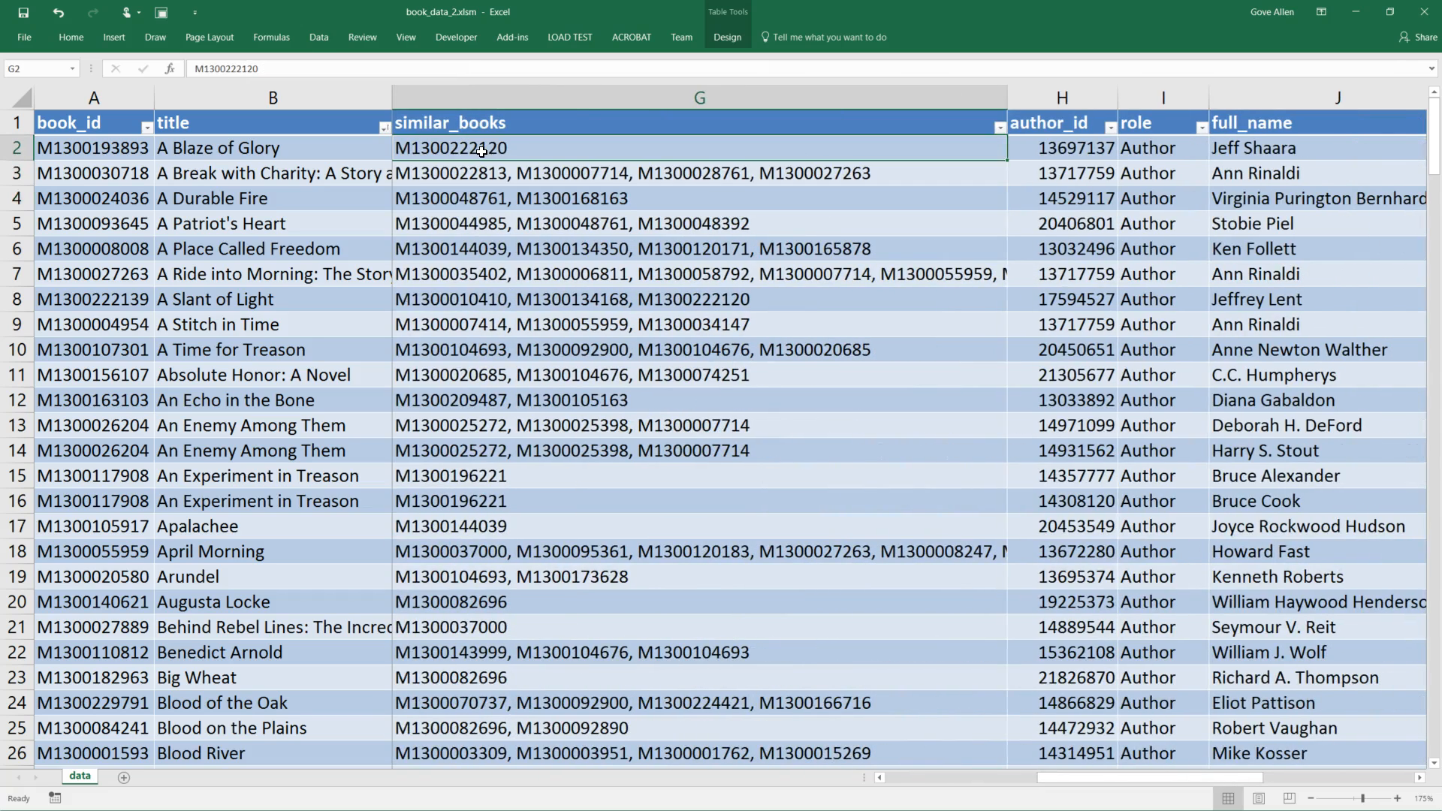
- Examine the author fields of the first record, from author_id and role through birth_year, nationality, occupation, country and region
{"action": "key", "text": "Right"}
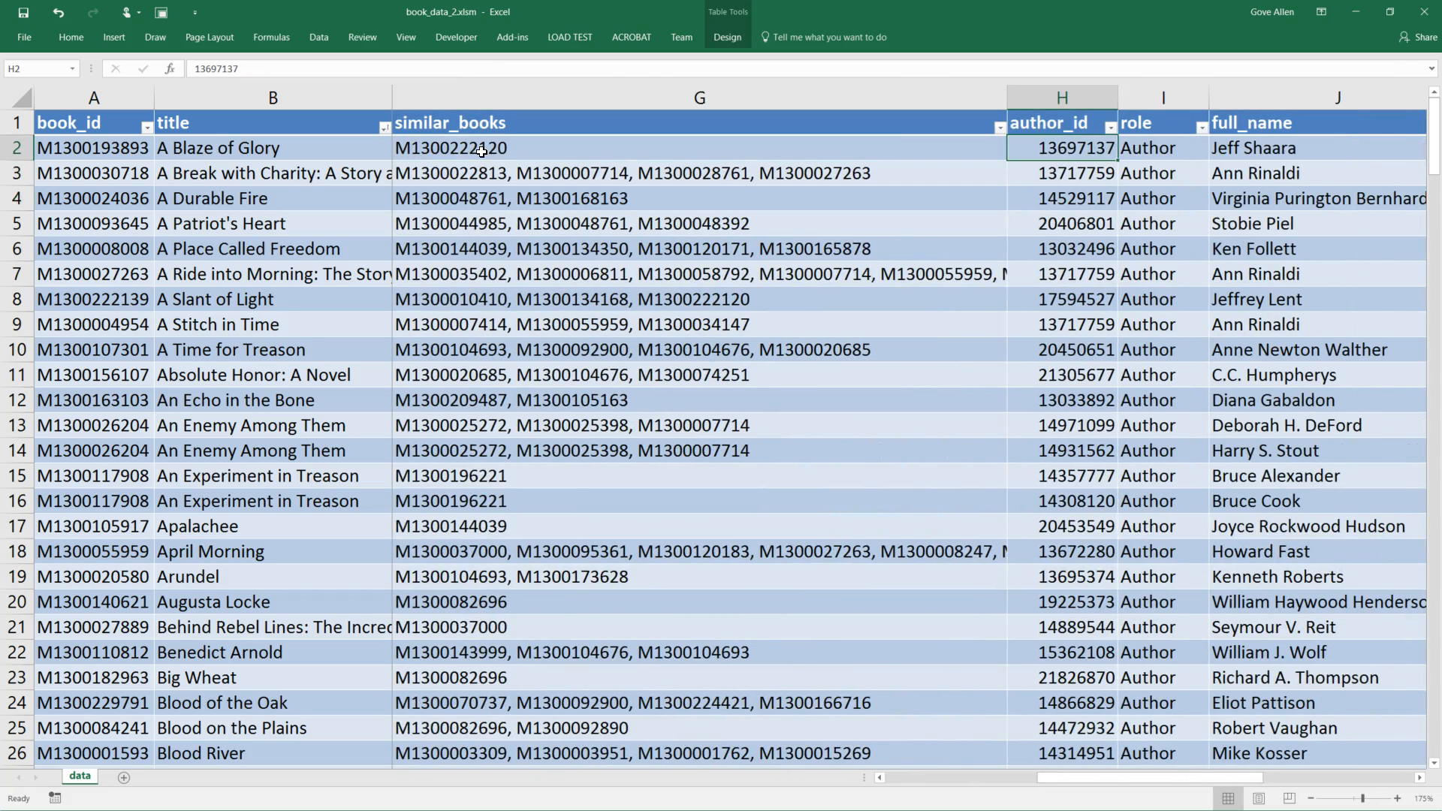
{"action": "key", "text": "Right"}
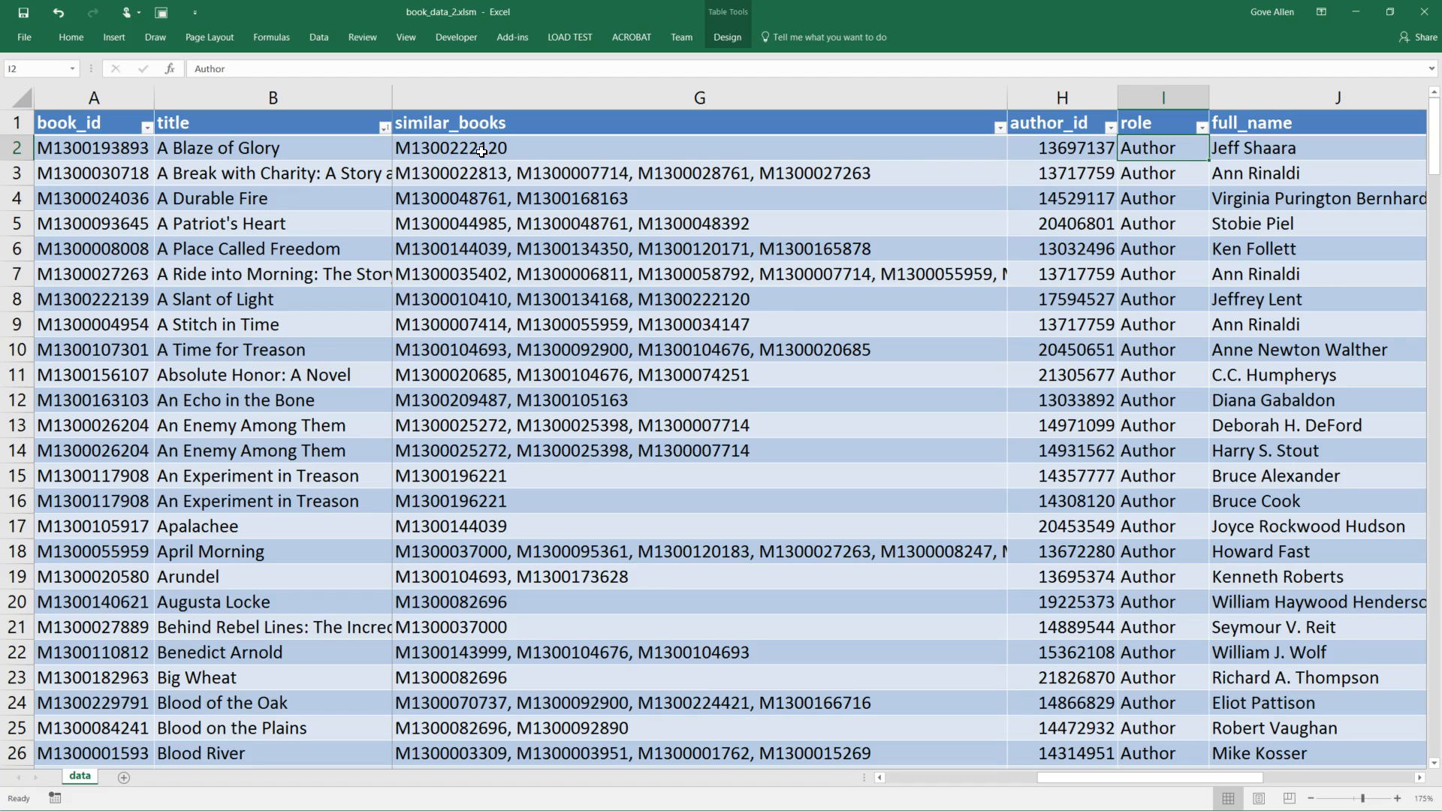
{"action": "key", "text": "Right"}
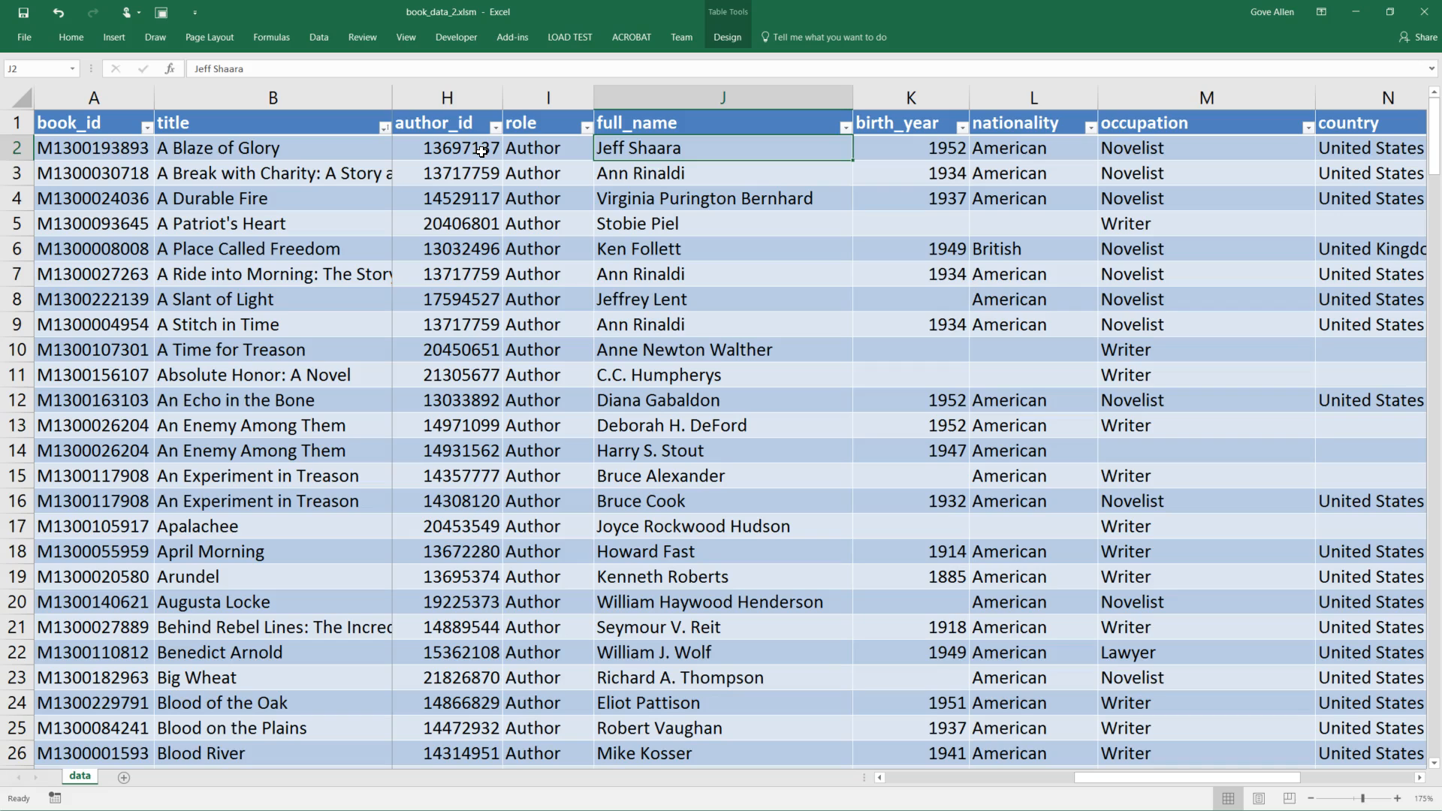
{"action": "key", "text": "Right"}
{"action": "key", "text": "Right"}
{"action": "key", "text": "Right"}
{"action": "key", "text": "Right"}
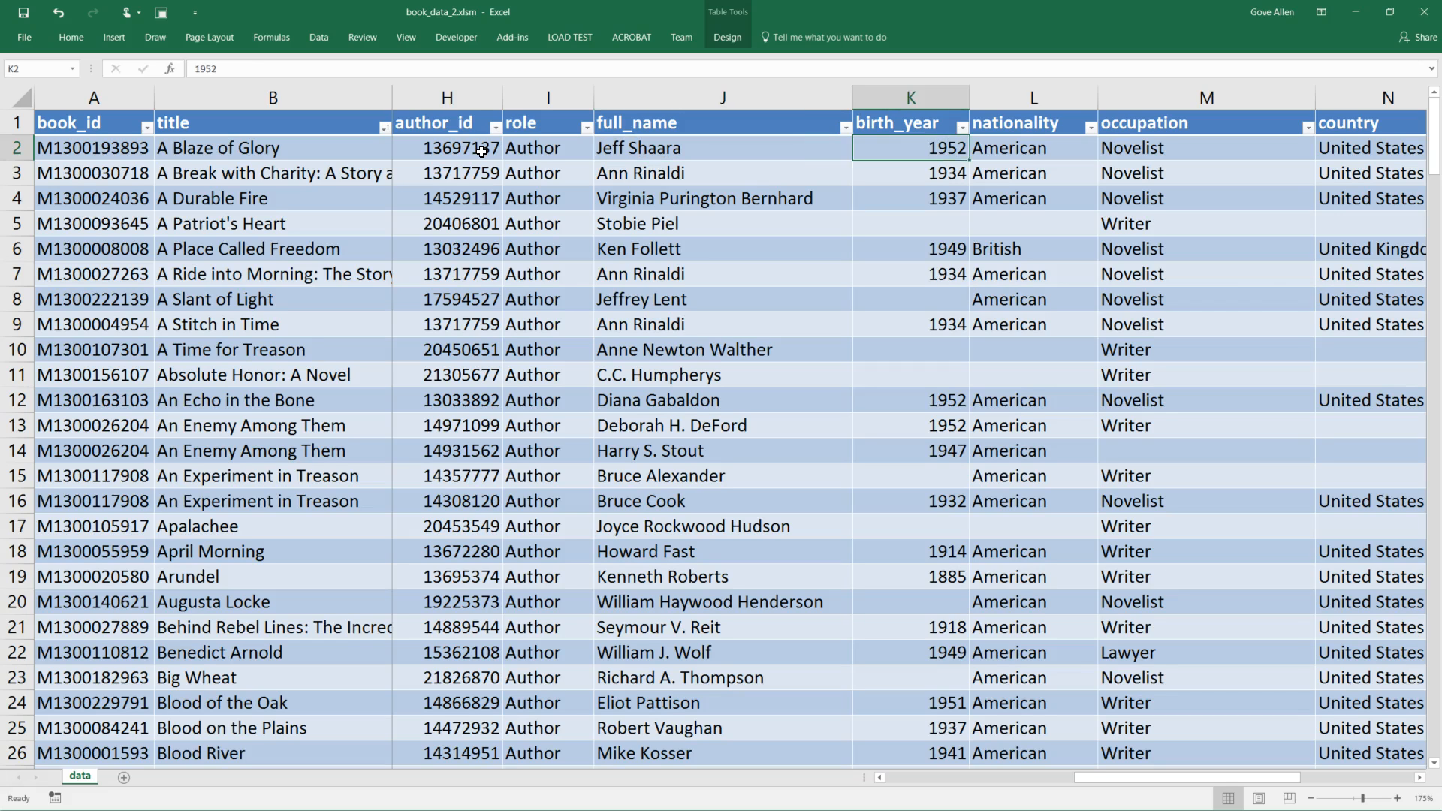
{"action": "key", "text": "Right"}
{"action": "key", "text": "Right"}
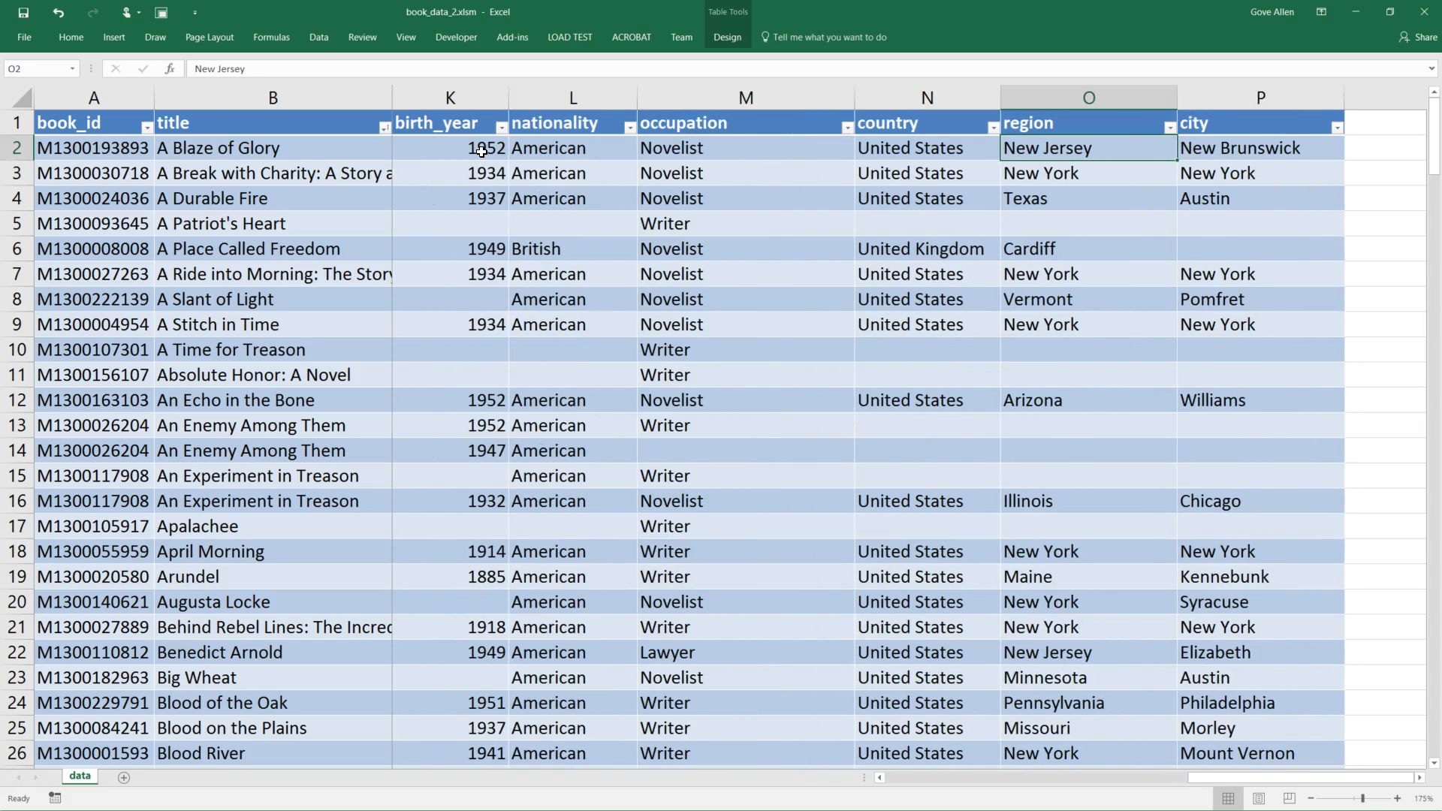
{"action": "key", "text": "Left"}
{"action": "key", "text": "Left"}
{"action": "key", "text": "Left"}
{"action": "key", "text": "Left"}
{"action": "key", "text": "Left"}
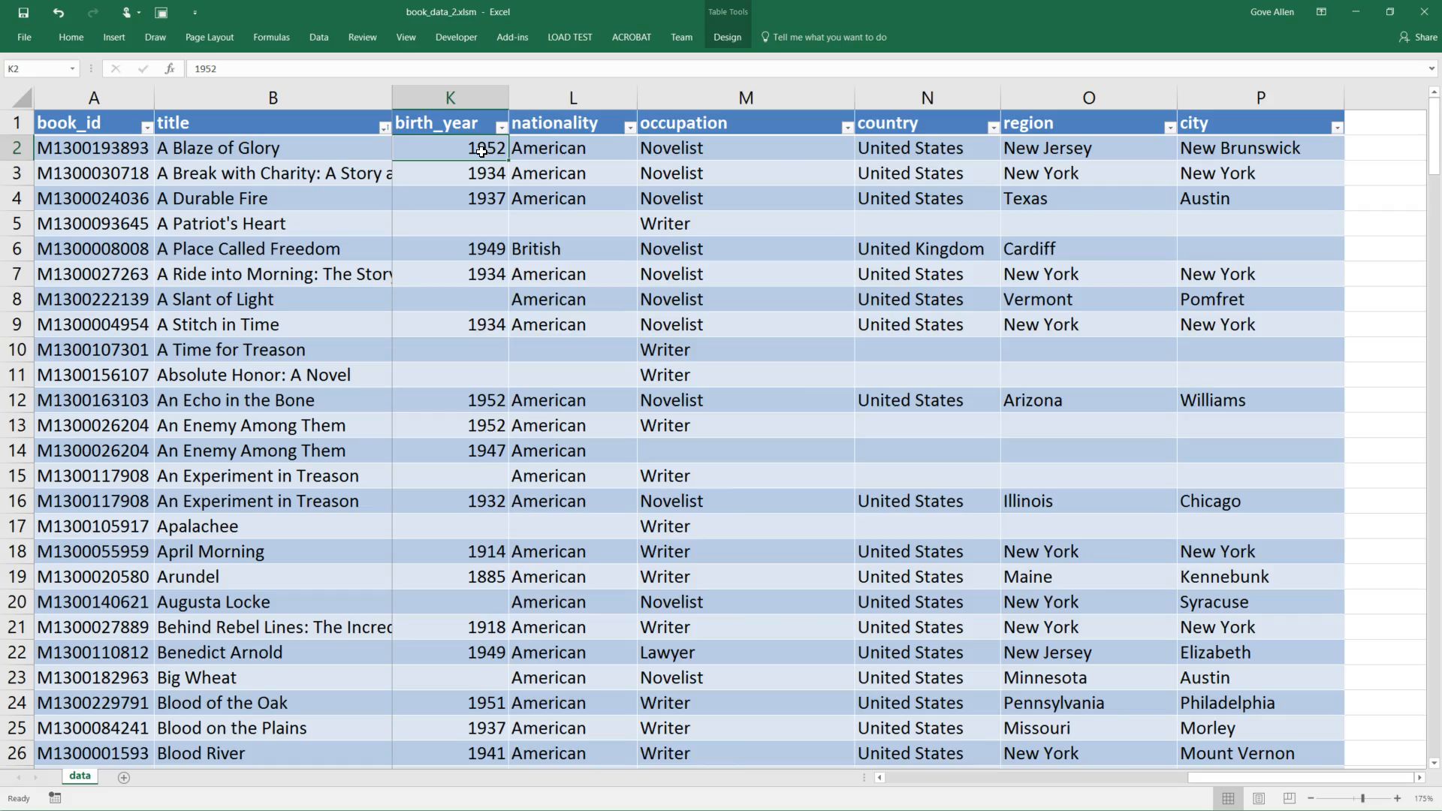
- Go back over the first record's book fields from copyright_year to similar_books, ending at author_id
{"action": "key", "text": "Left"}
{"action": "key", "text": "Left"}
{"action": "key", "text": "Left"}
{"action": "key", "text": "Left"}
{"action": "key", "text": "Left"}
{"action": "key", "text": "Left"}
{"action": "key", "text": "Left"}
{"action": "key", "text": "Left"}
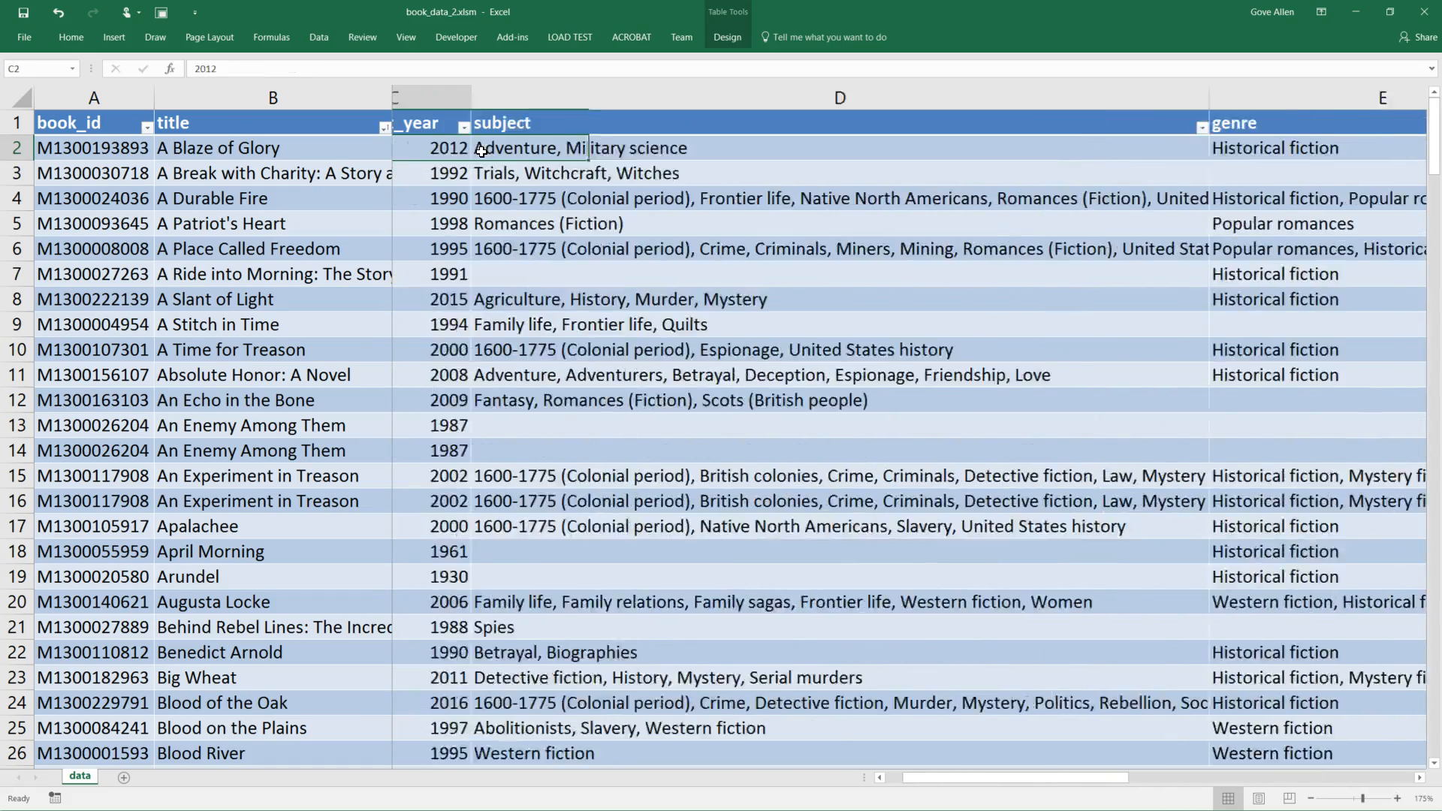
{"action": "key", "text": "Right"}
{"action": "key", "text": "Right"}
{"action": "key", "text": "Right"}
{"action": "key", "text": "Right"}
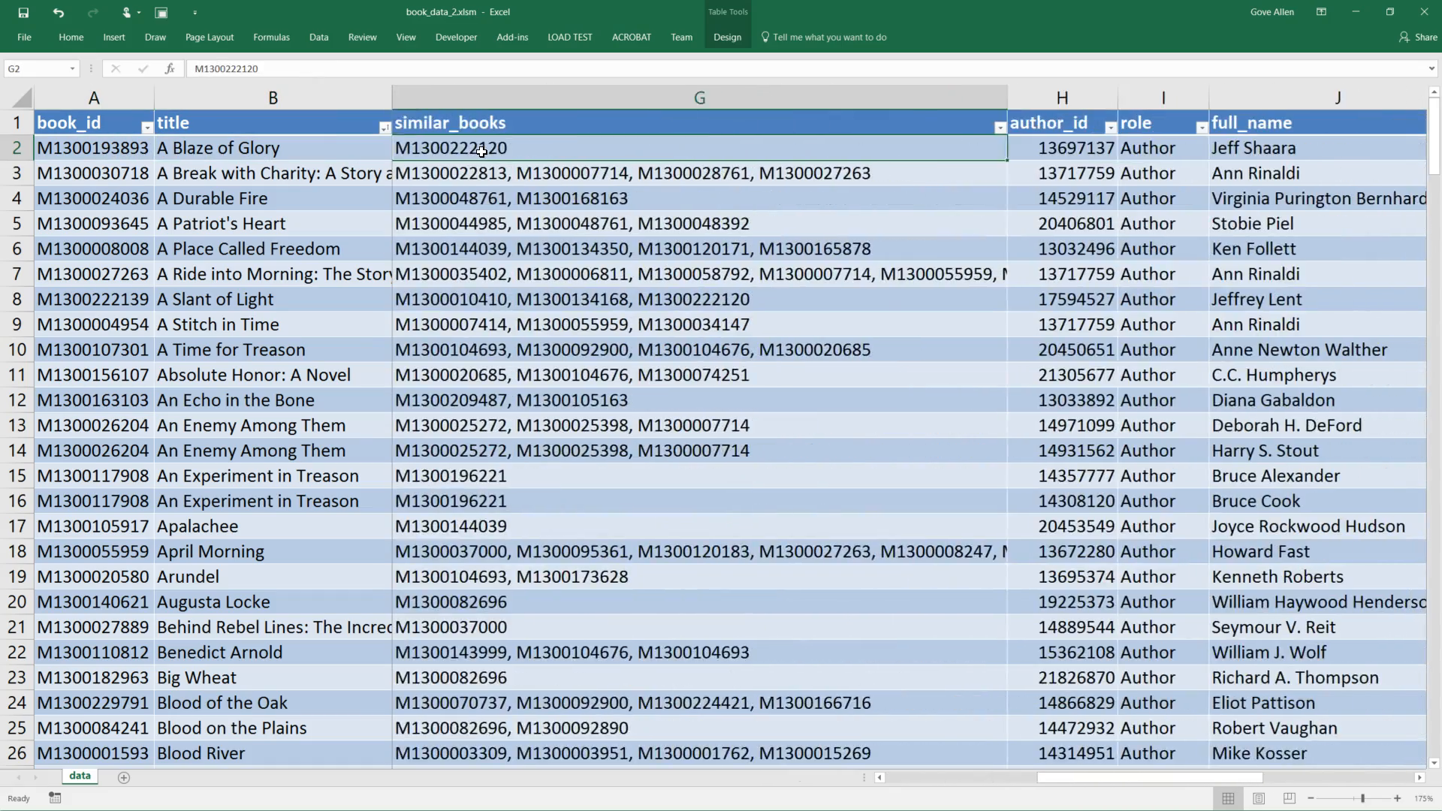
{"action": "key", "text": "Right"}
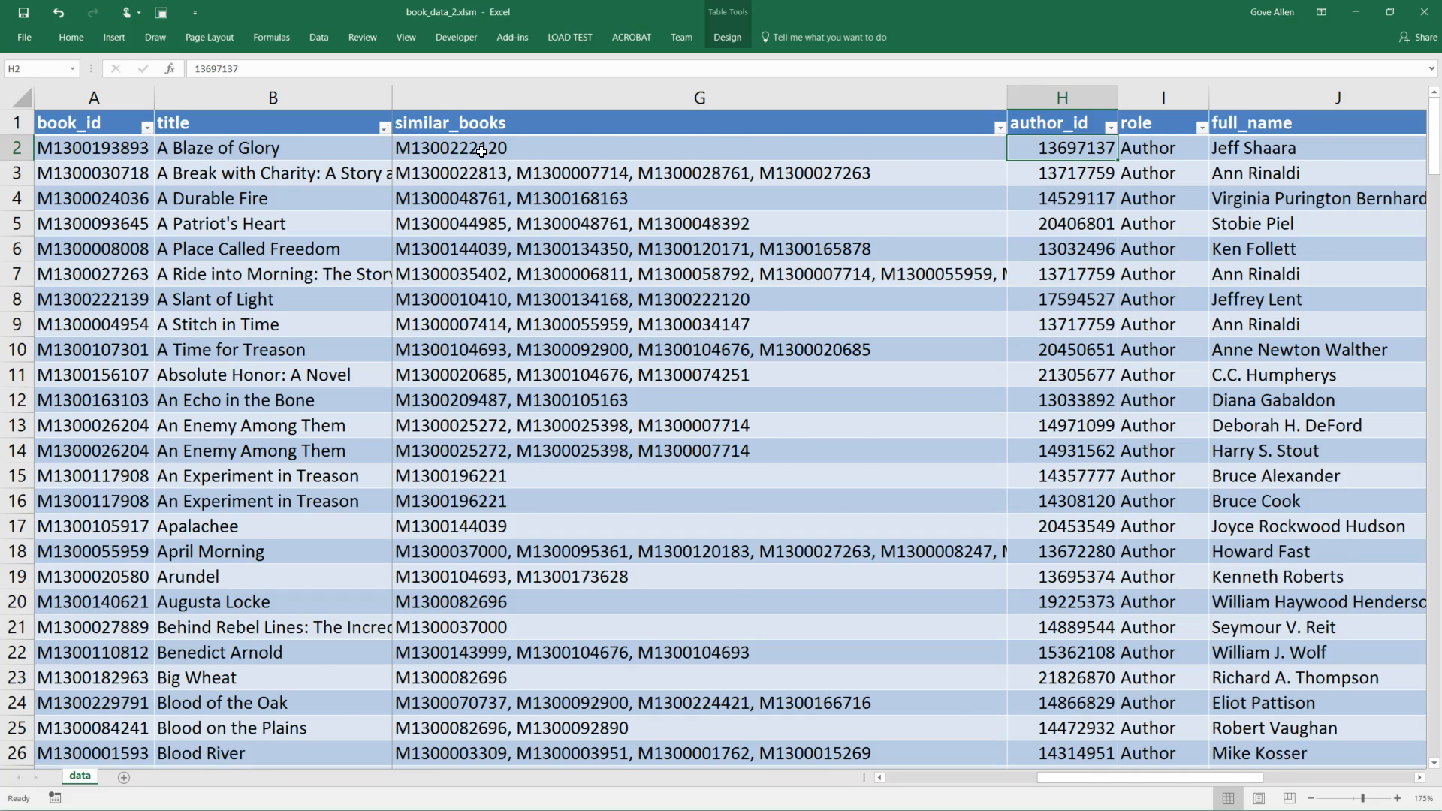
- Compare the author and illustrator rows of Bull Run by name, birth_year, nationality and occupation
{"action": "key", "text": "Page_Down"}
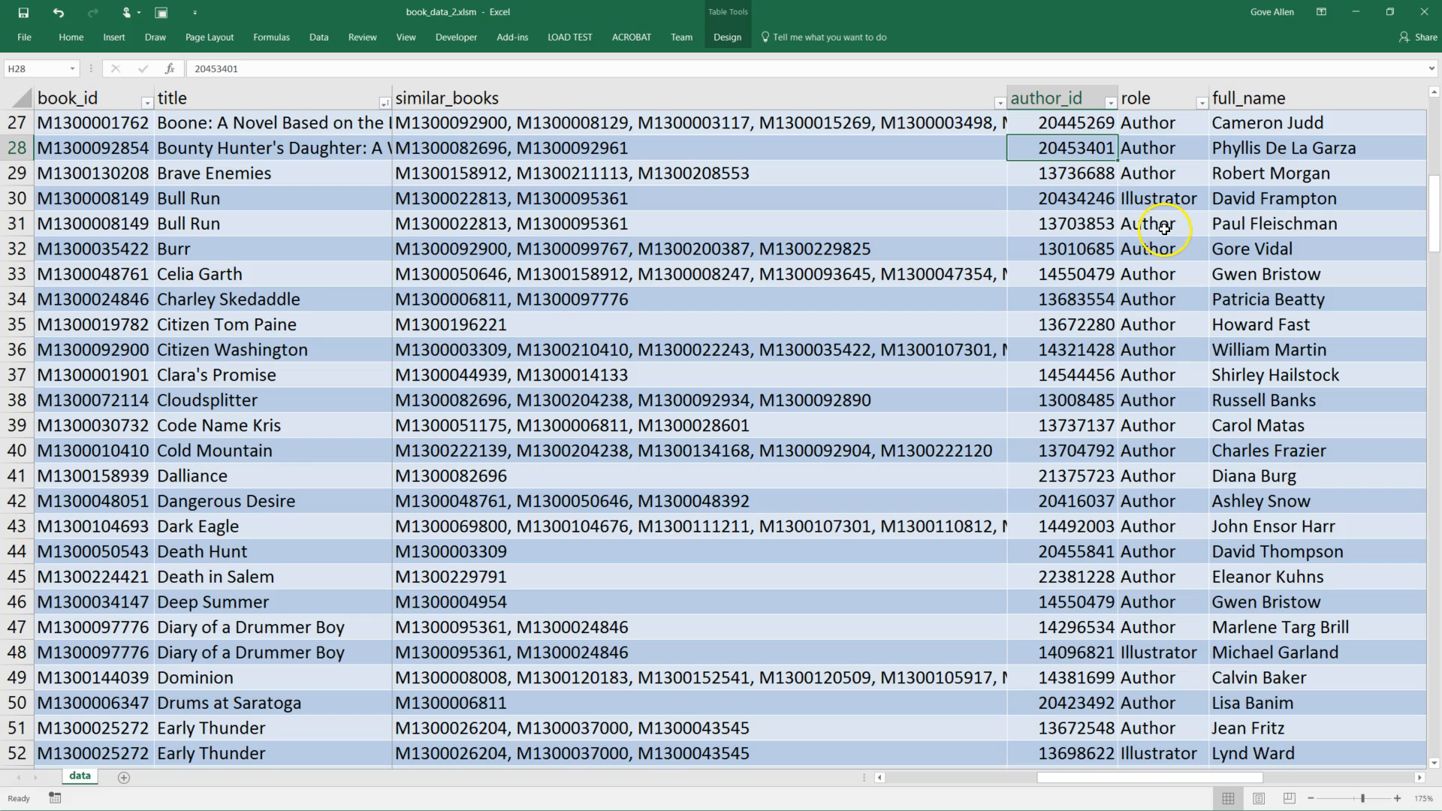
{"action": "left_click", "coordinate": [1227, 219]}
{"action": "key", "text": "Right"}
{"action": "key", "text": "Right"}
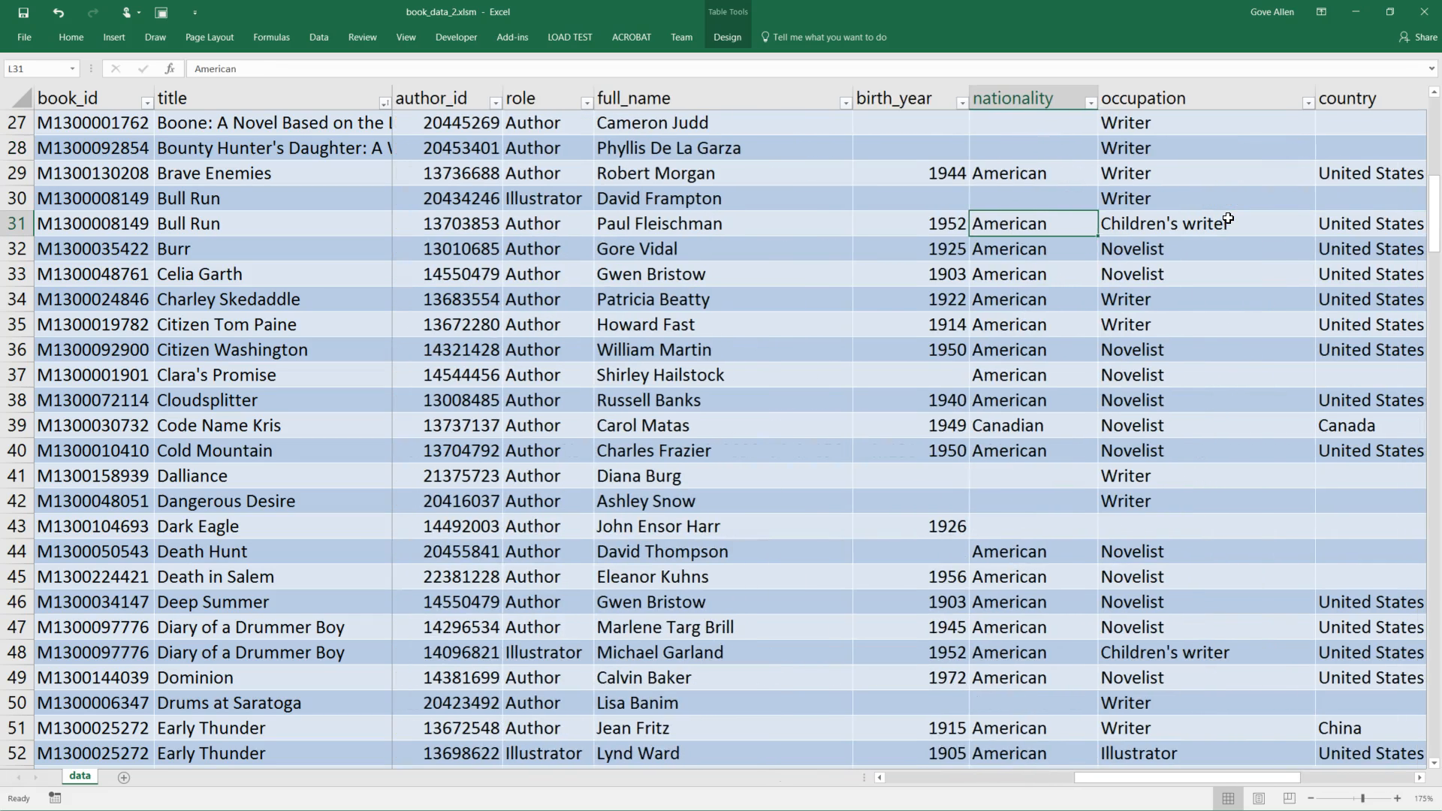
{"action": "key", "text": "Left"}
{"action": "key", "text": "Right"}
{"action": "key", "text": "Left"}
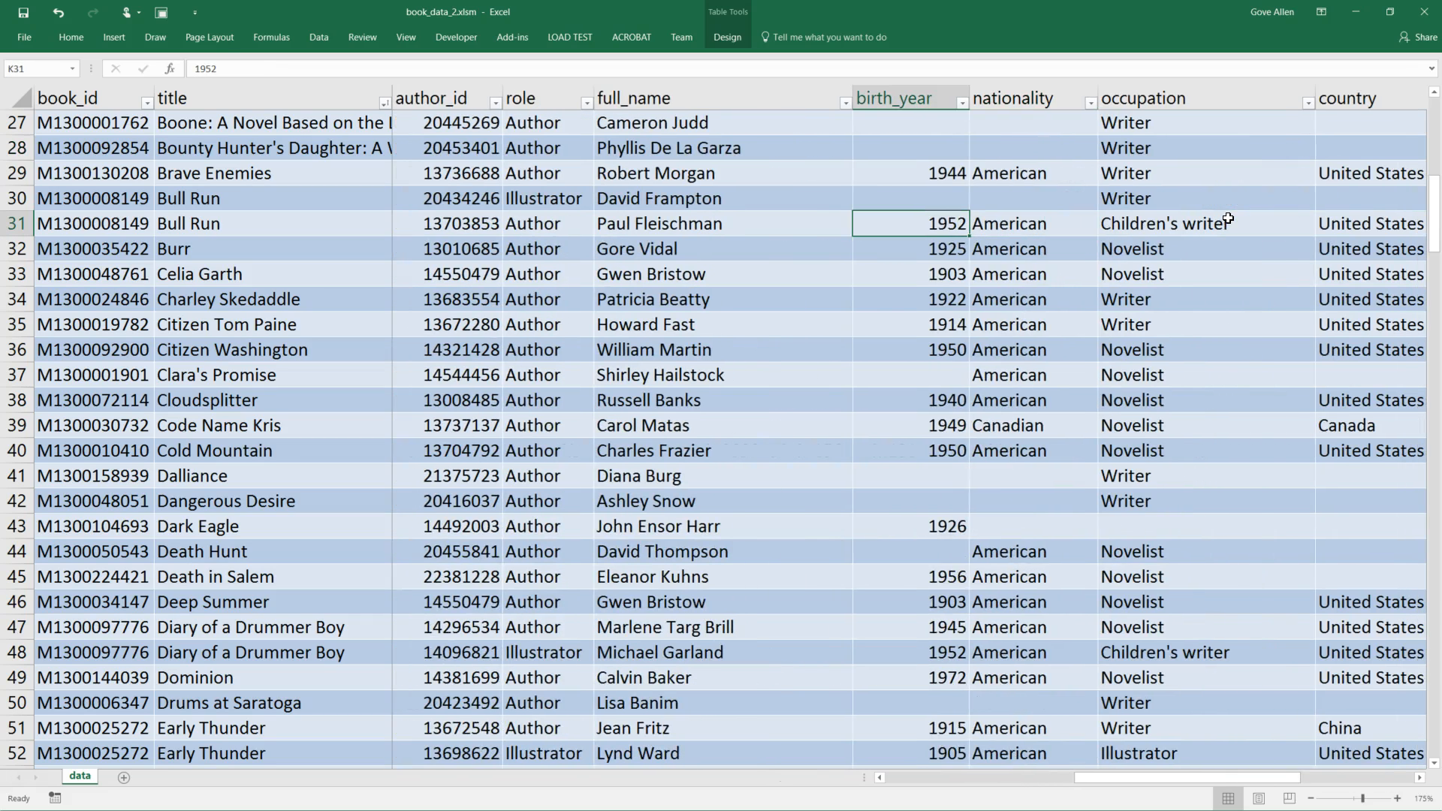
{"action": "key", "text": "Up"}
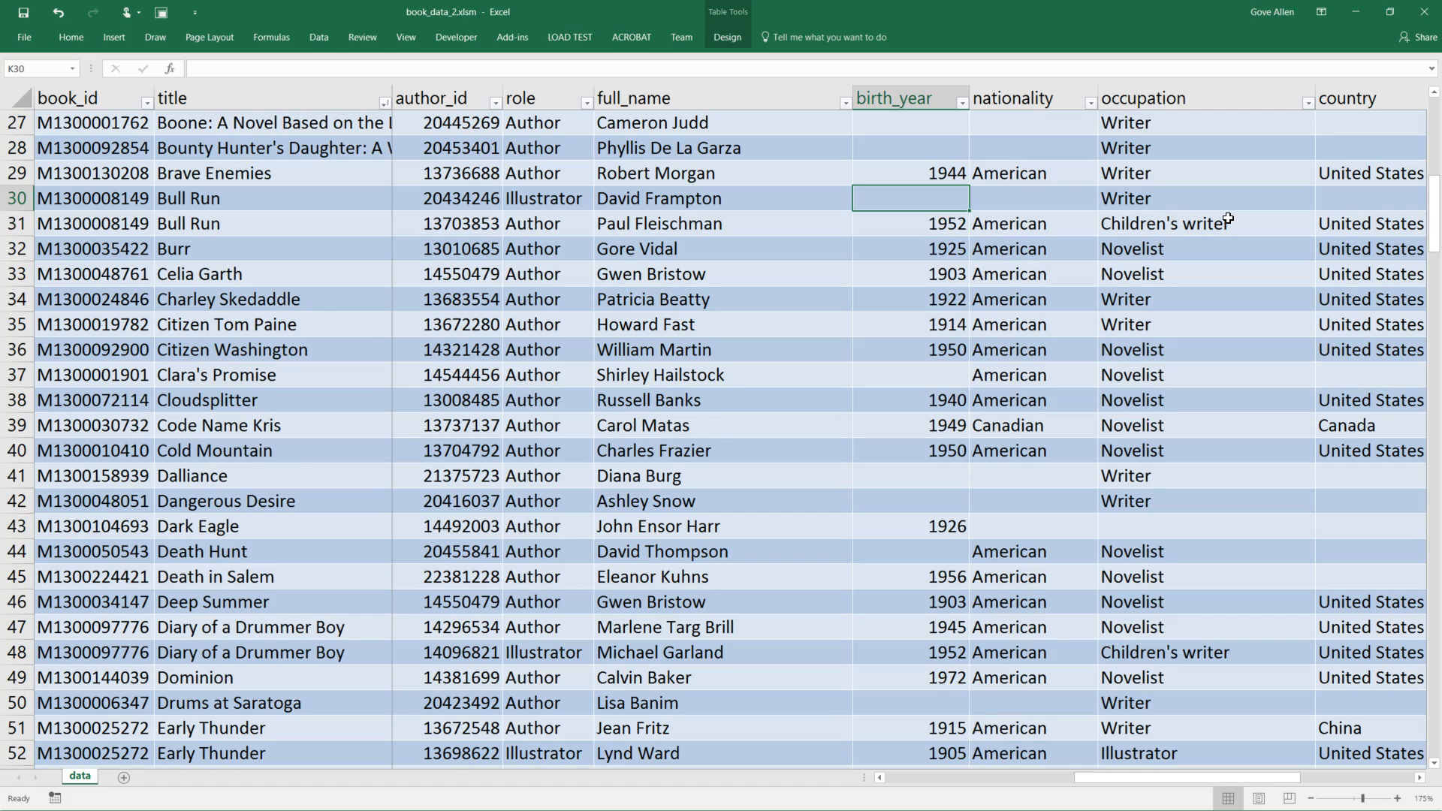
{"action": "key", "text": "Right"}
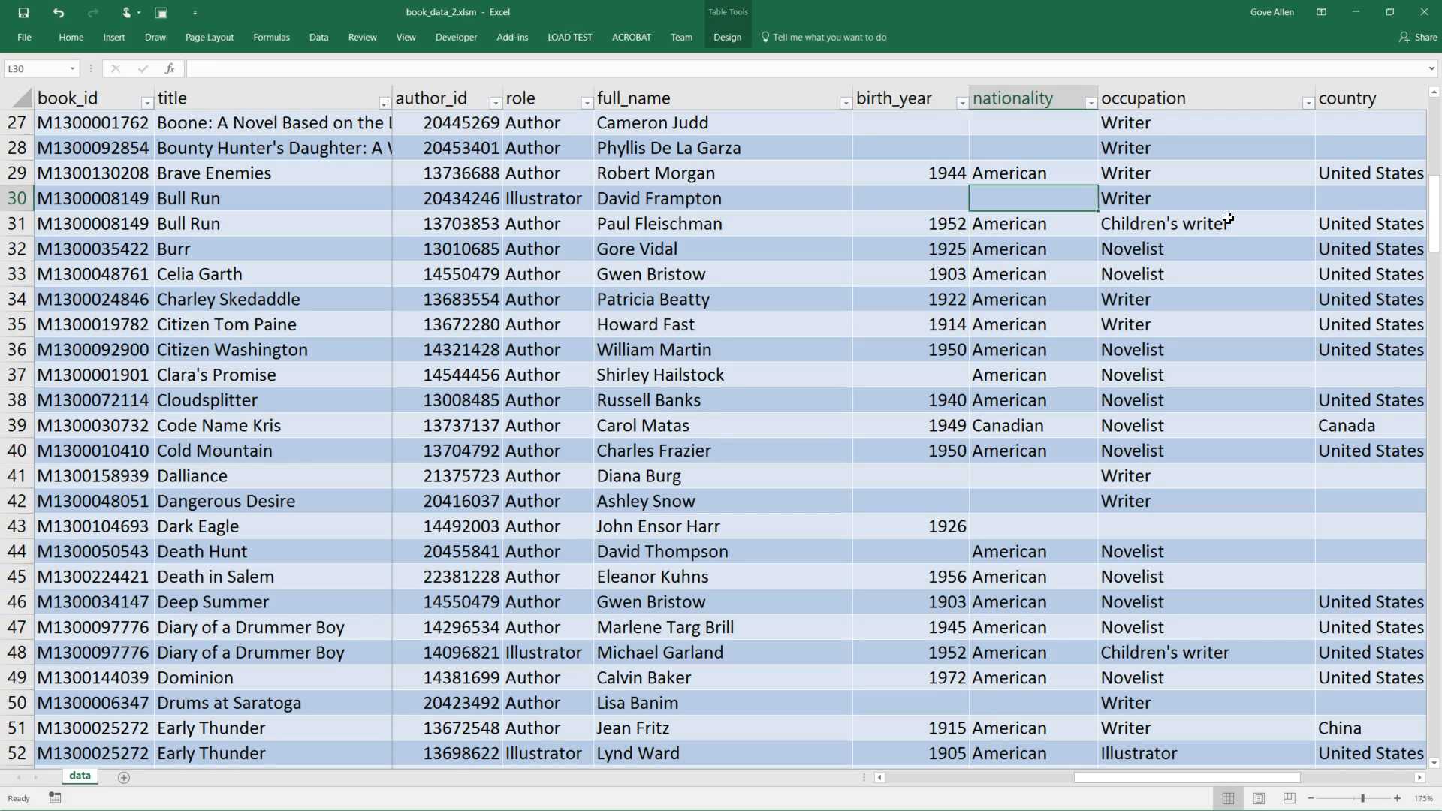
{"action": "key", "text": "Right"}
{"action": "key", "text": "Down"}
{"action": "key", "text": "Up"}
{"action": "key", "text": "Down"}
{"action": "key", "text": "Left"}
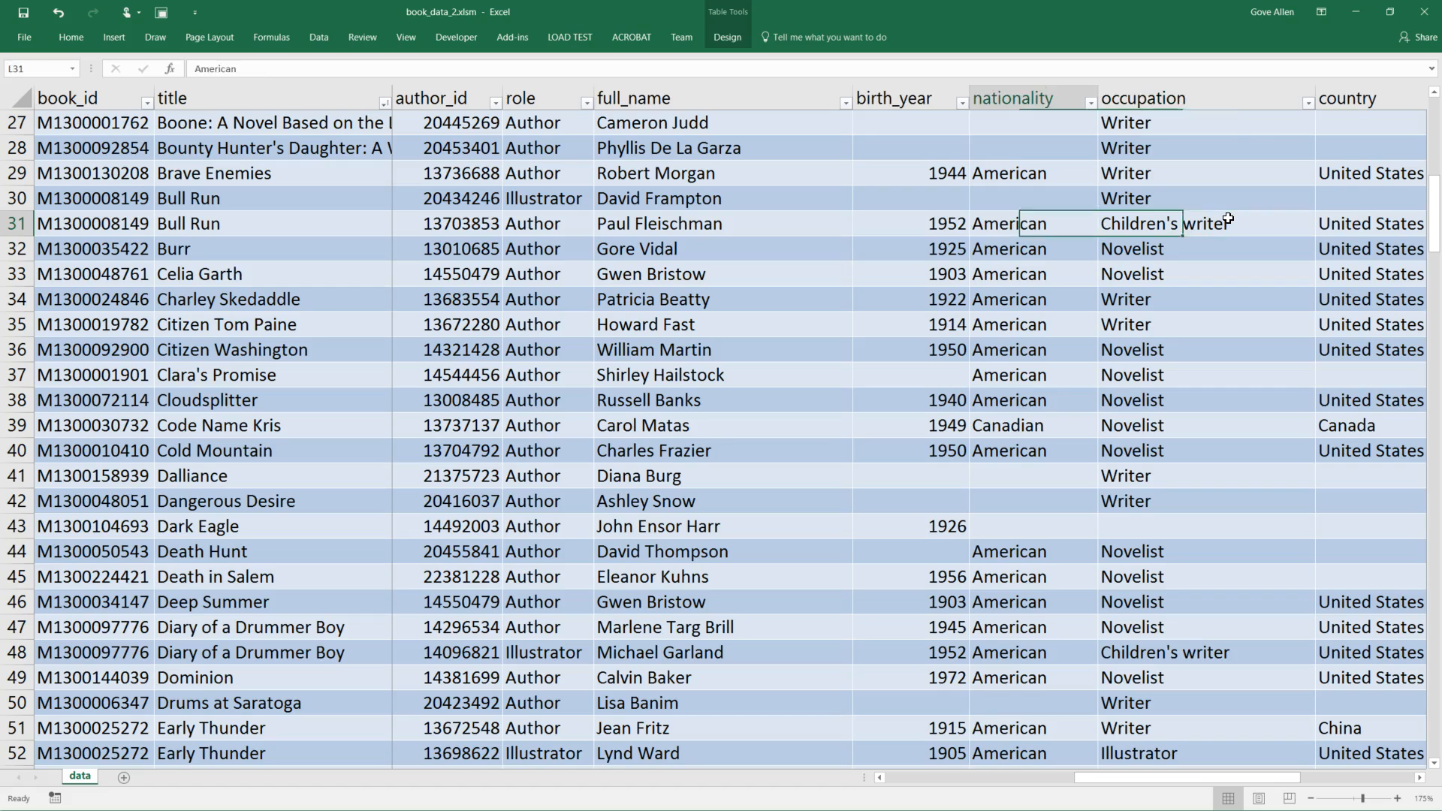
{"action": "key", "text": "Left"}
{"action": "key", "text": "Left"}
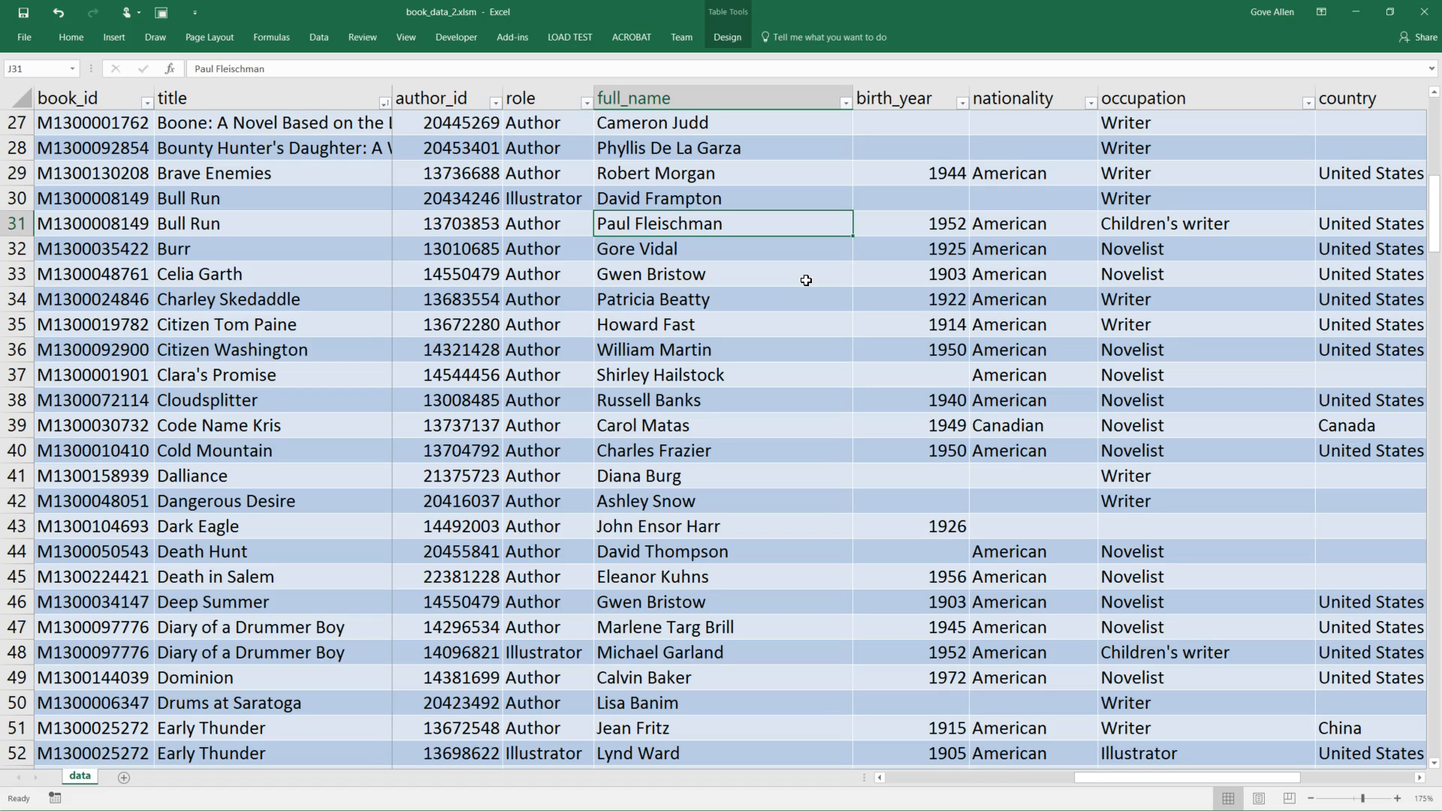
- Compare the book fields of the two Bull Run rows, including genre, book_id, title, copyright_year and subject
{"action": "key", "text": "Left"}
{"action": "key", "text": "Left"}
{"action": "key", "text": "Left"}
{"action": "key", "text": "Left"}
{"action": "key", "text": "Left"}
{"action": "key", "text": "Left"}
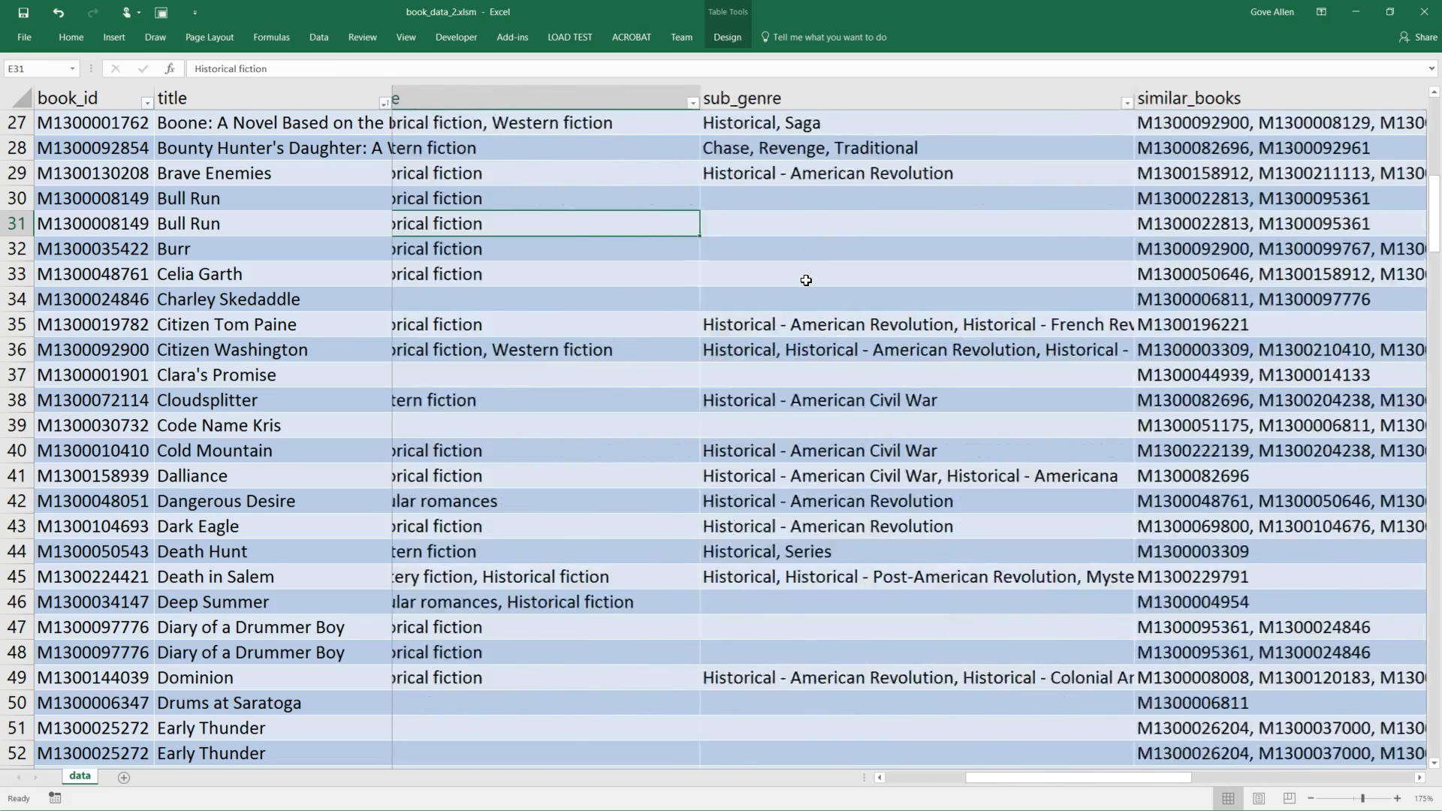
{"action": "key", "text": "Left"}
{"action": "key", "text": "Left"}
{"action": "key", "text": "Left"}
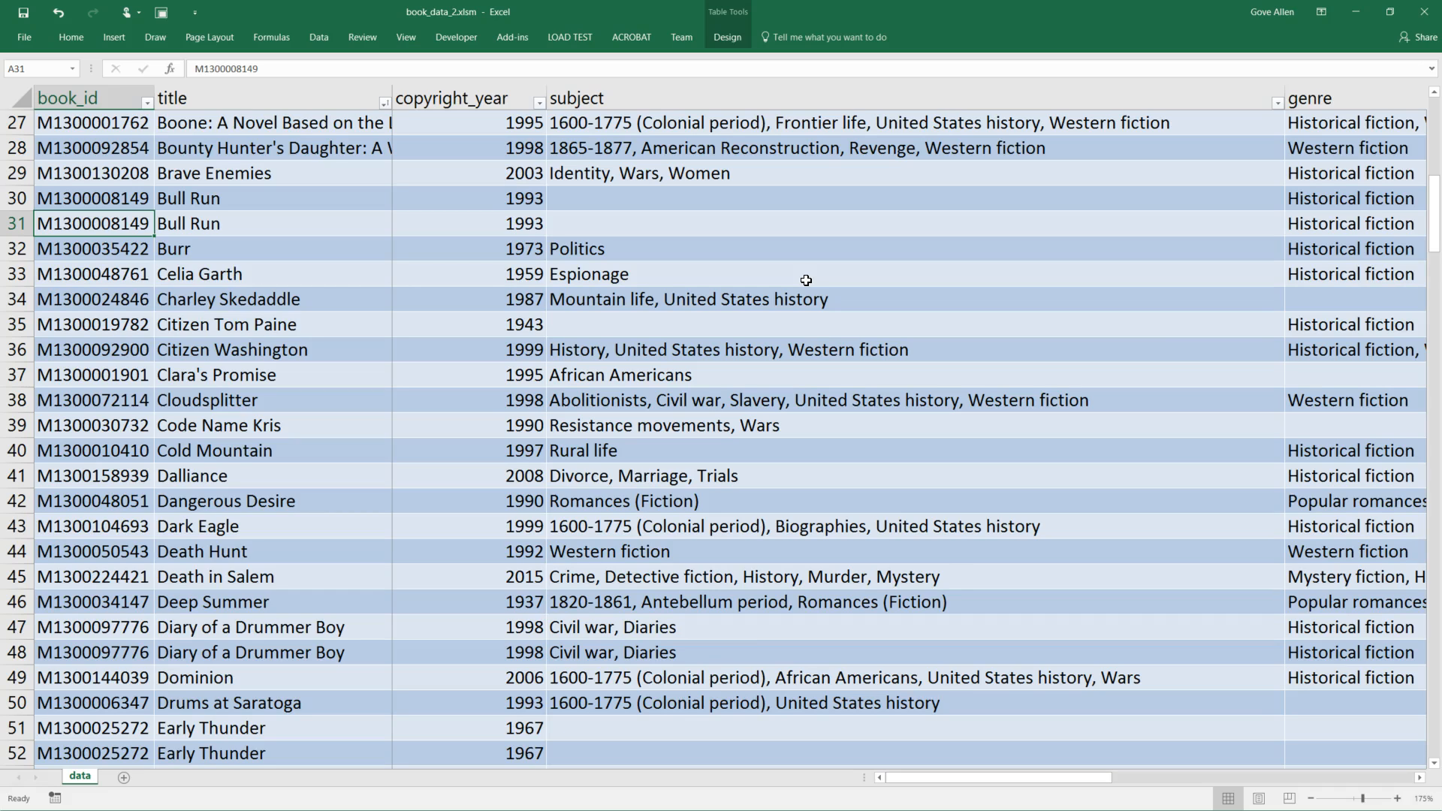
{"action": "key", "text": "Right"}
{"action": "key", "text": "Right"}
{"action": "key", "text": "Right"}
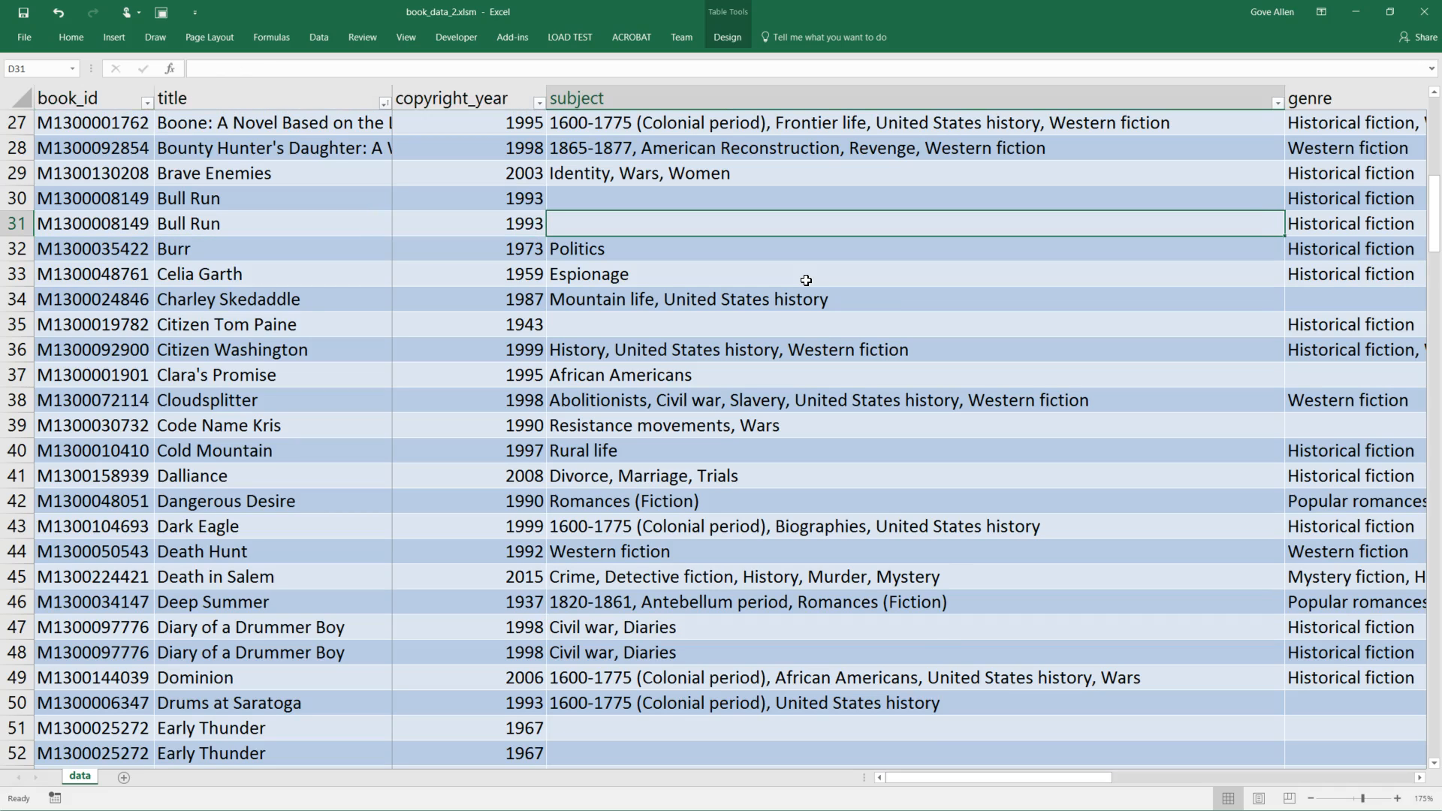
- Examine the comma-separated values in the subject, genre and sub_genre fields of Brave Enemies and Citizen Washington
{"action": "key", "text": "Up"}
{"action": "key", "text": "Up"}
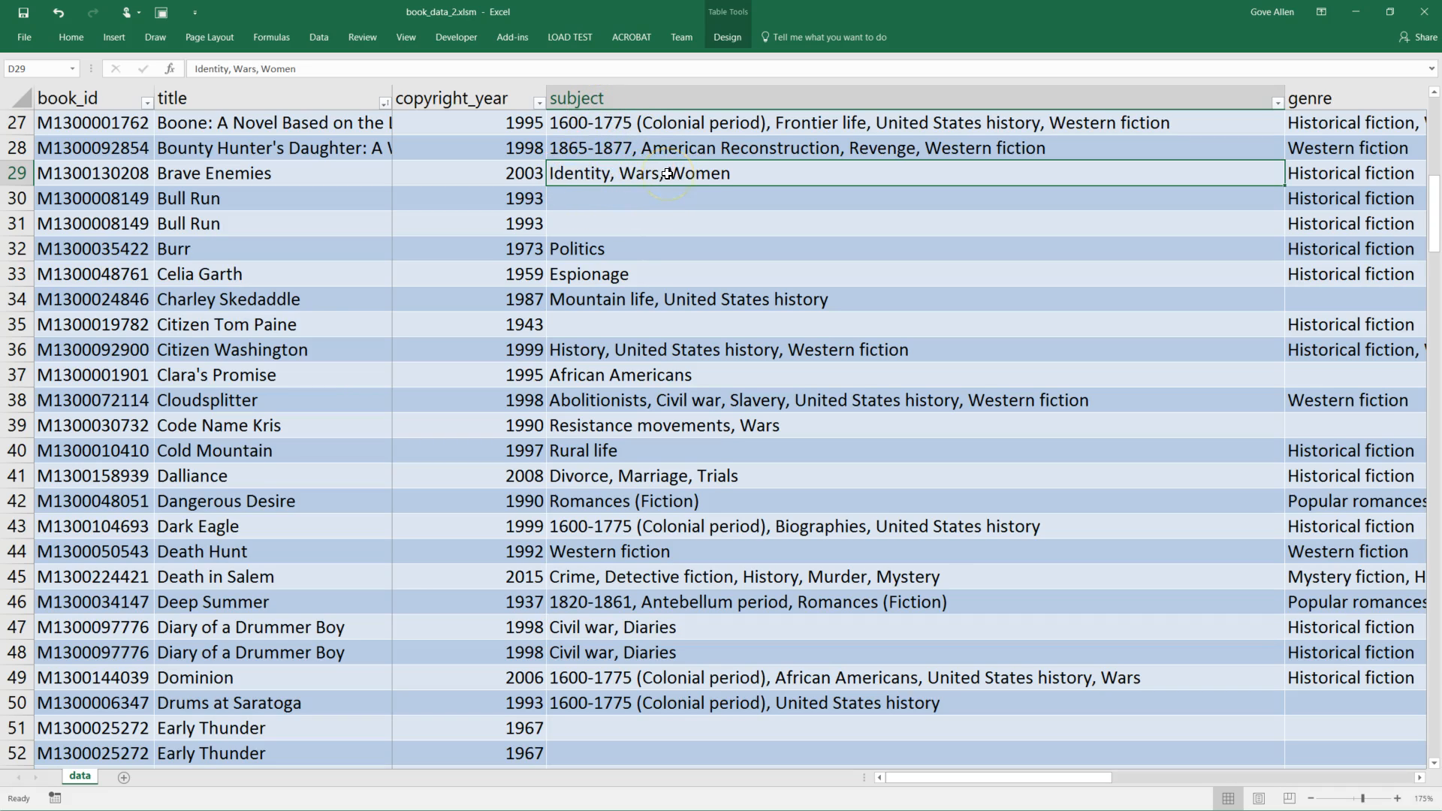
{"action": "key", "text": "Right"}
{"action": "key", "text": "Right"}
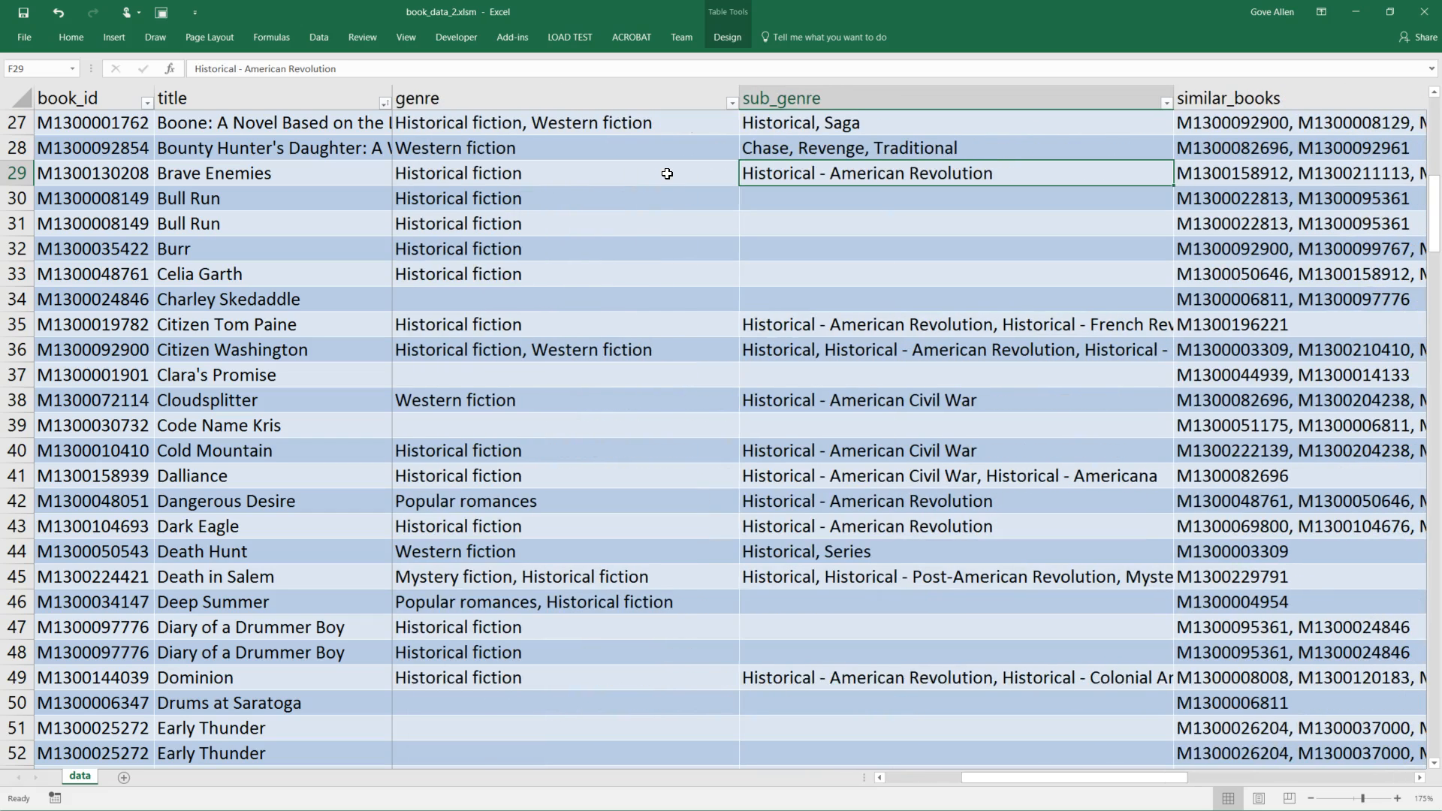
{"action": "left_click", "coordinate": [489, 353]}
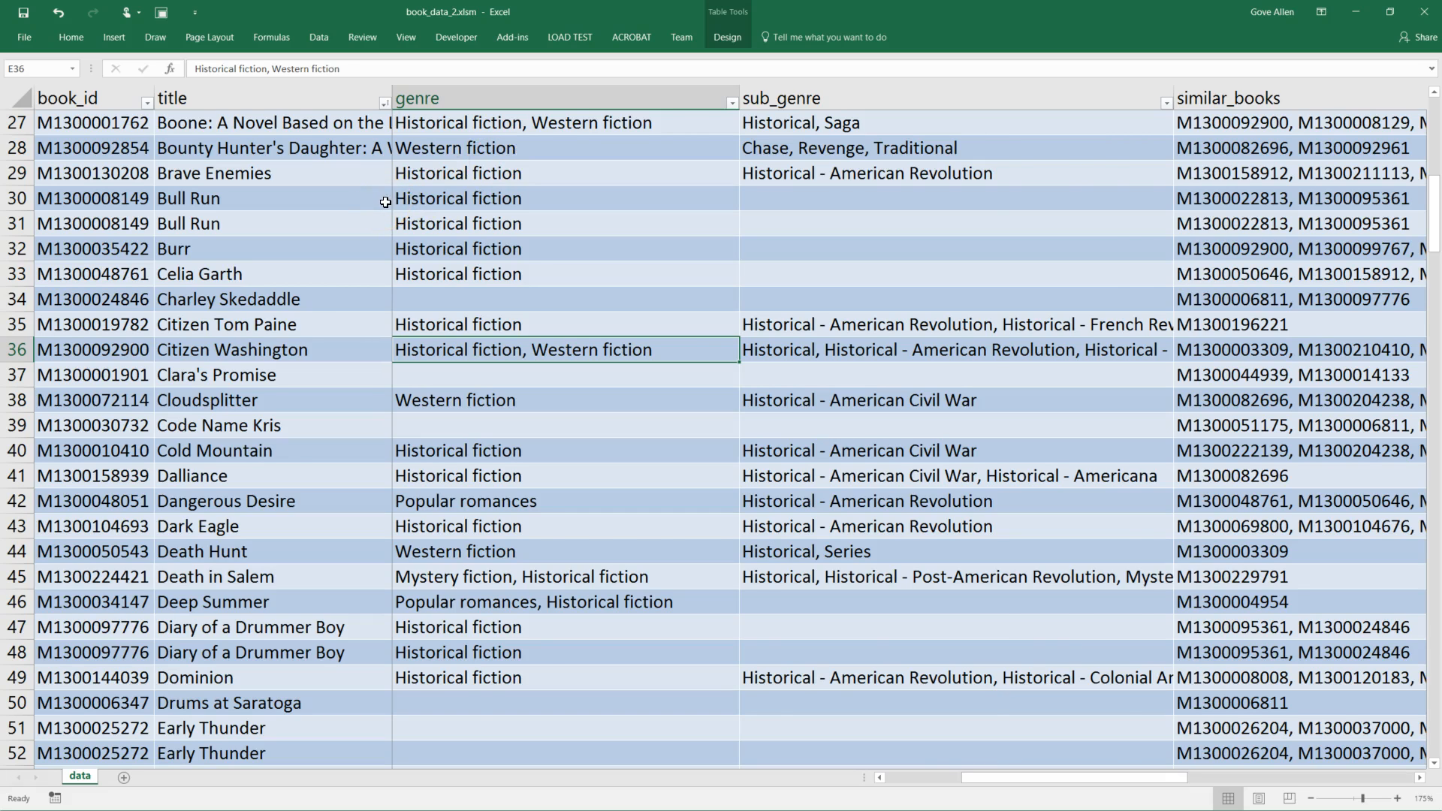
{"action": "key", "text": "Left"}
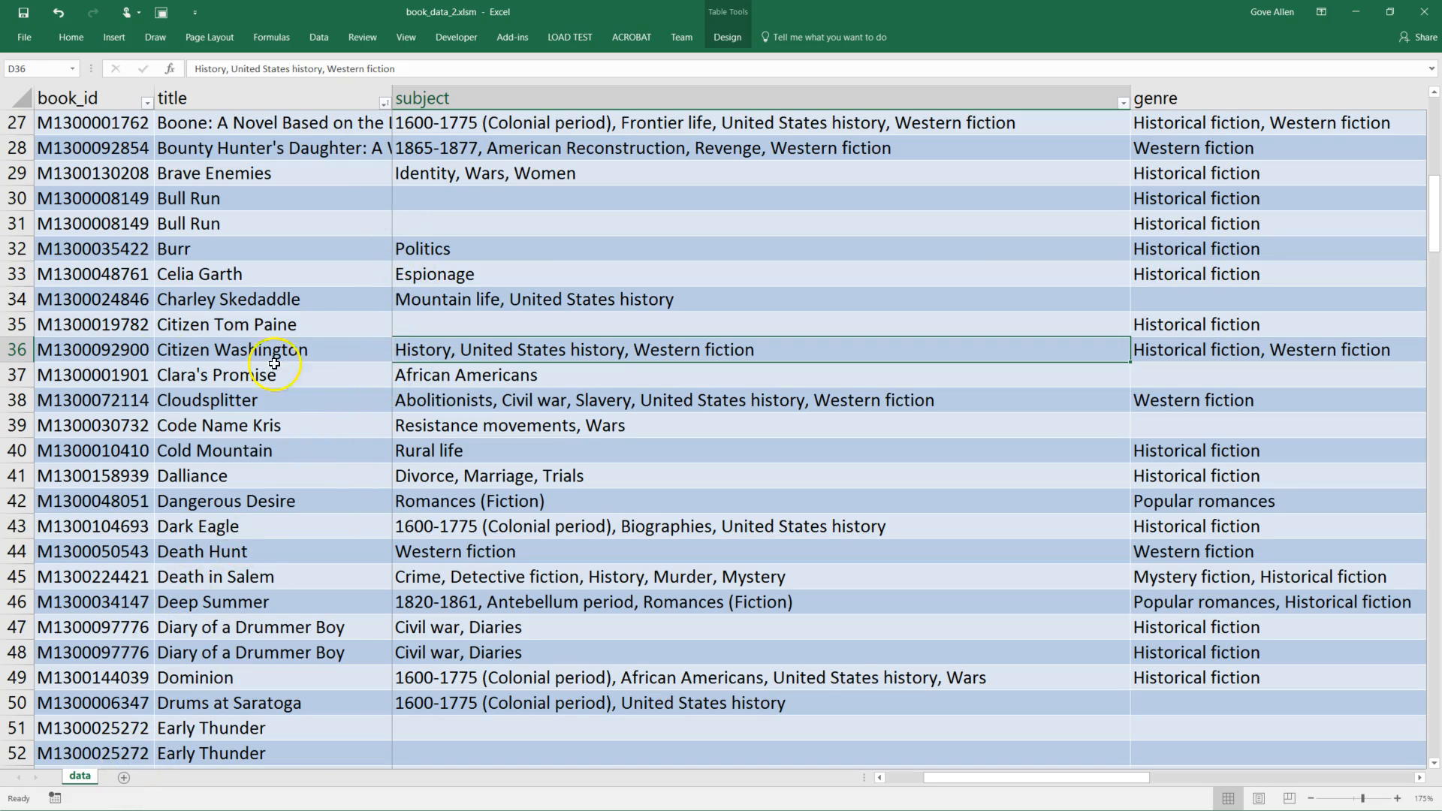
- Copy Citizen Washington's fields from book_id through subject into cell A1 of a new worksheet
{"action": "left_click_drag", "start_coordinate": [129, 349], "coordinate": [573, 352]}
{"action": "key", "text": "ctrl+c"}
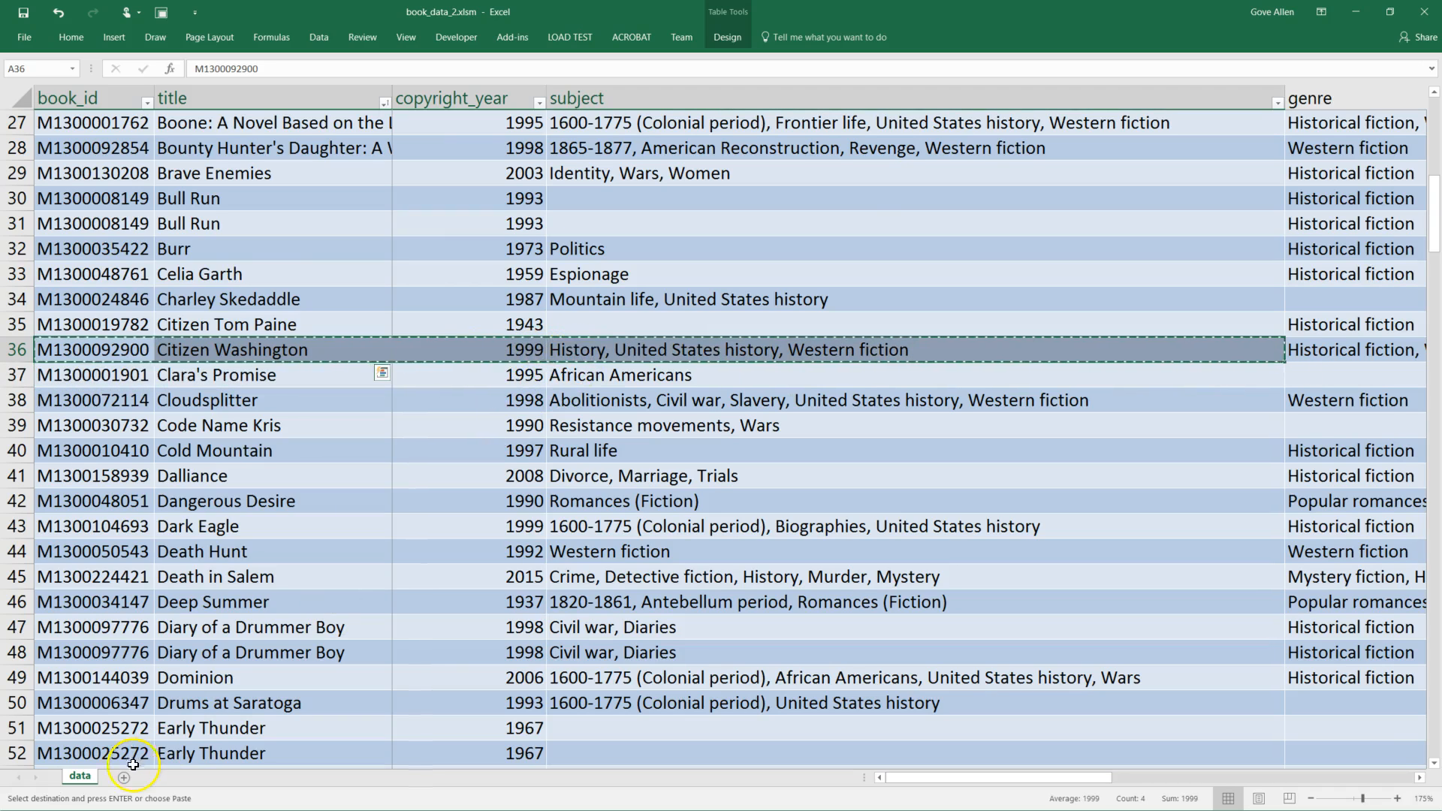
{"action": "left_click", "coordinate": [124, 778]}
{"action": "key", "text": "ctrl+v"}
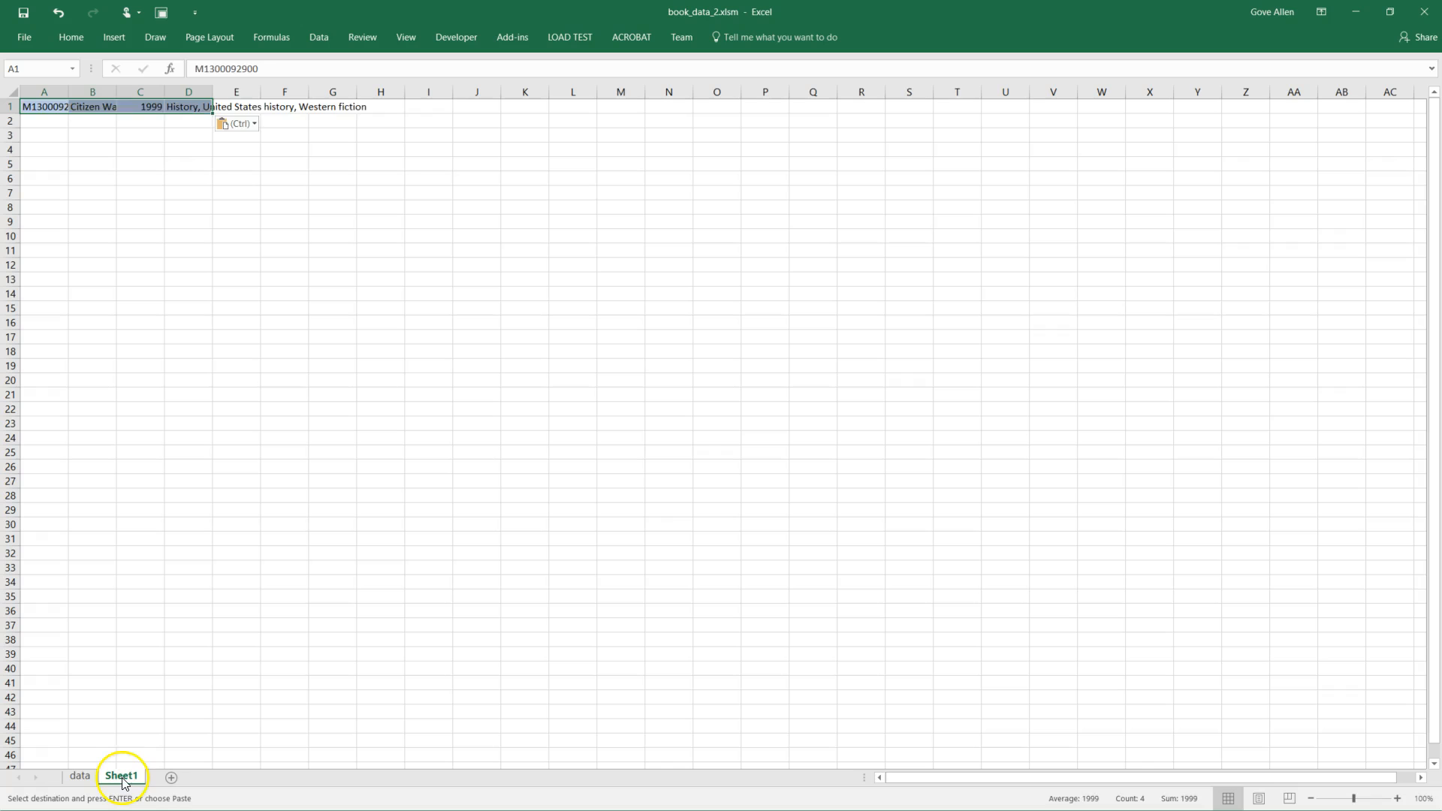
{"action": "left_click", "coordinate": [194, 421]}
{"action": "scroll", "coordinate": [174, 467], "scroll_direction": "up", "scroll_amount": 11}
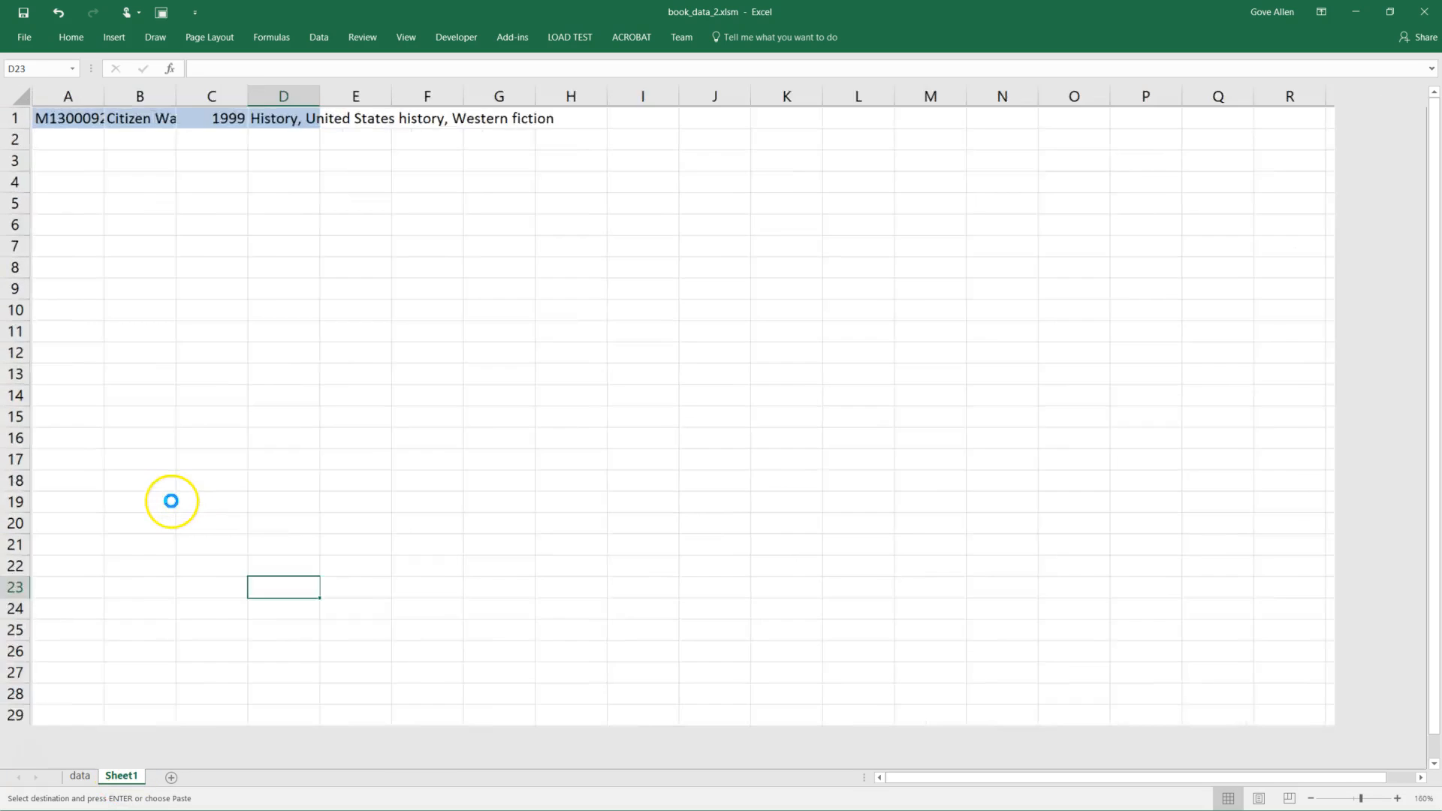
{"action": "scroll", "coordinate": [169, 519], "scroll_direction": "up", "scroll_amount": 3}
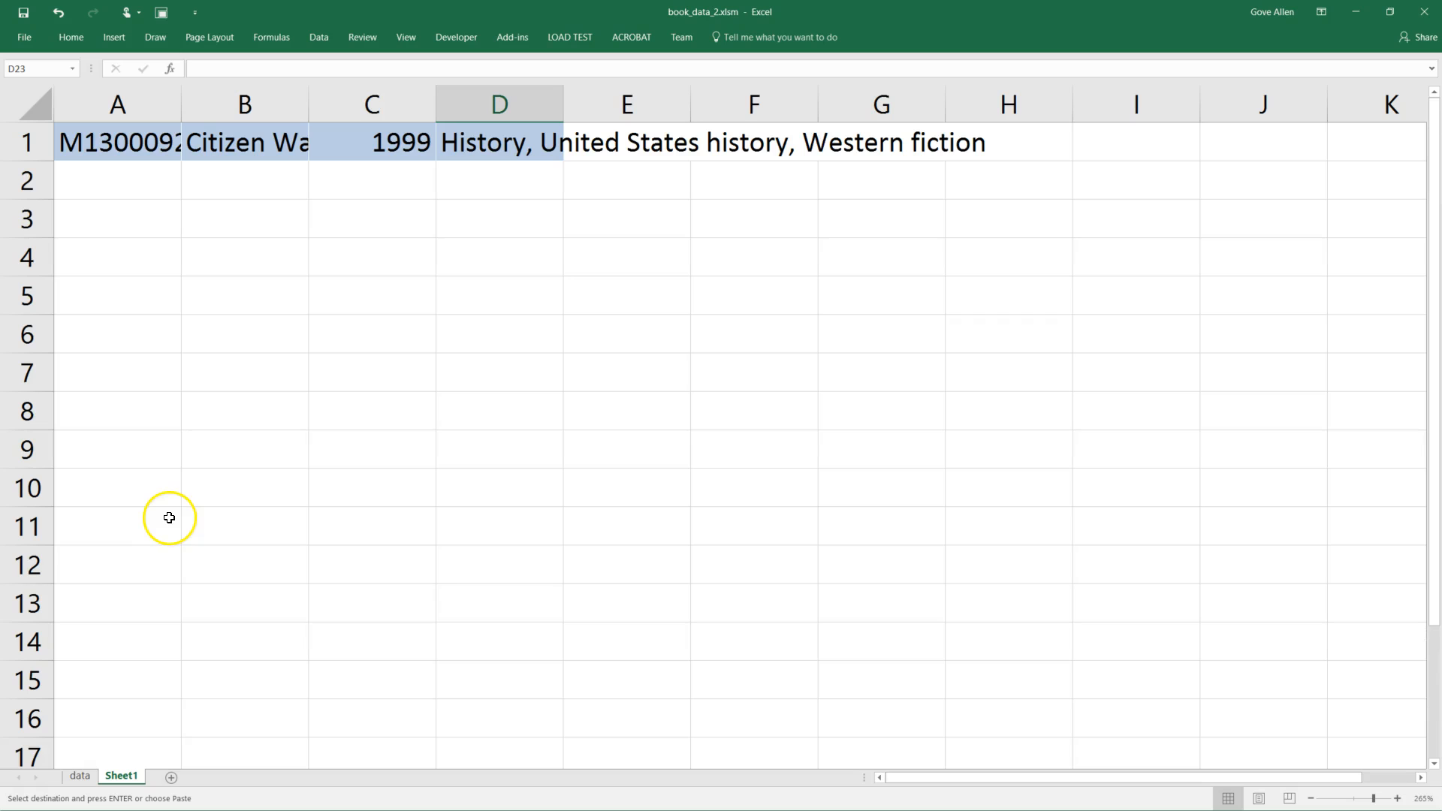
- Remove the fill color from row 1 of the new sheet
{"action": "left_click", "coordinate": [25, 142]}
{"action": "left_click", "coordinate": [76, 40]}
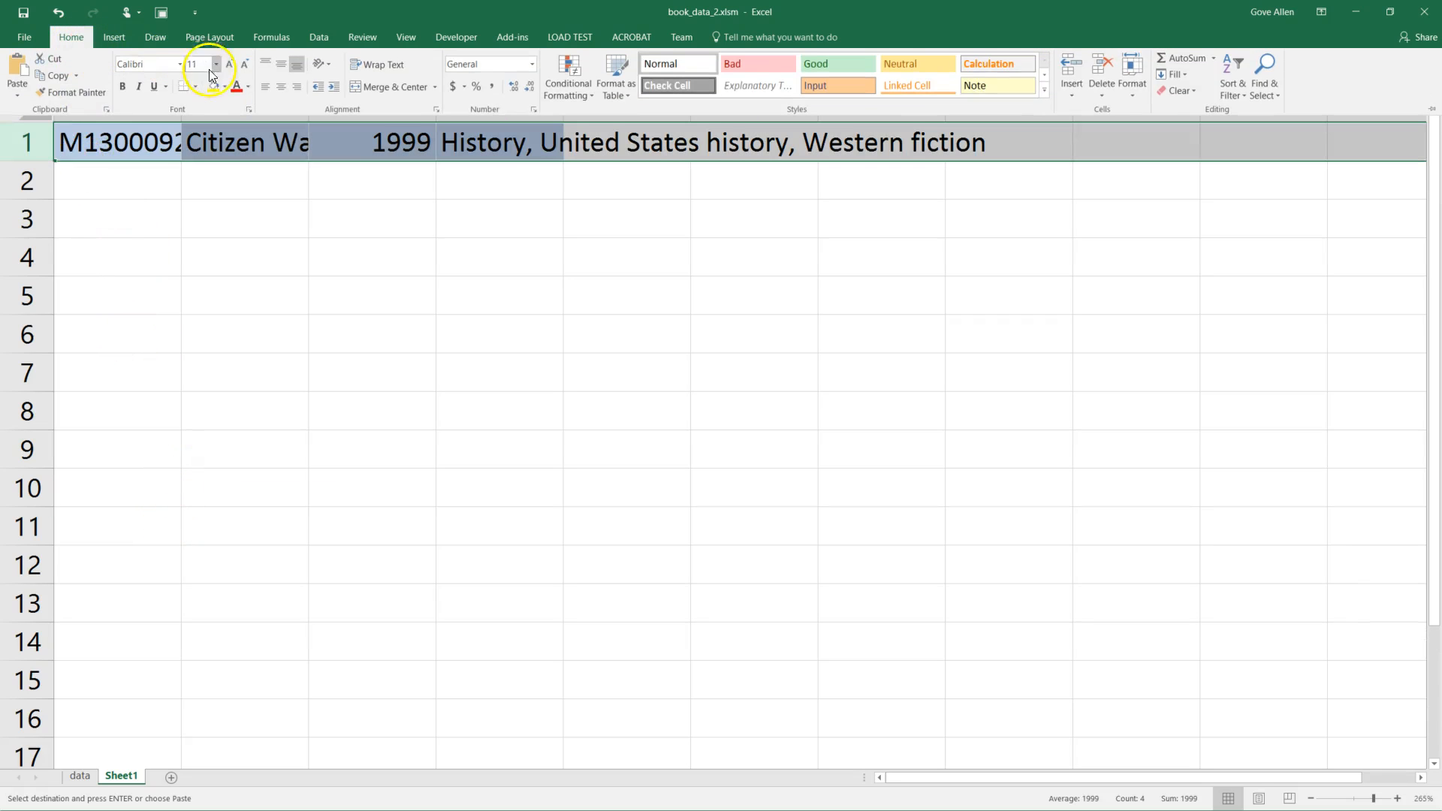
{"action": "left_click", "coordinate": [225, 87]}
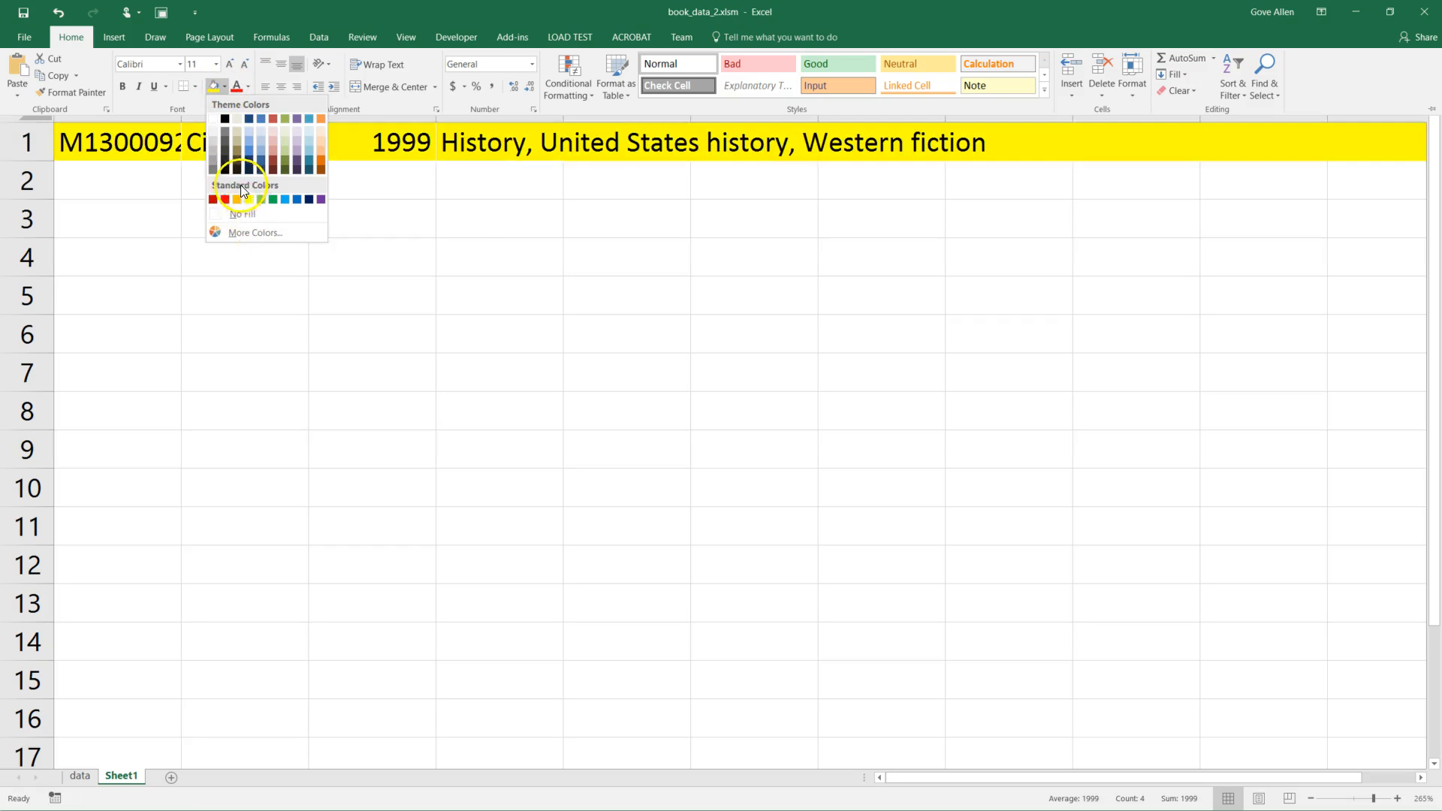
{"action": "left_click", "coordinate": [244, 214]}
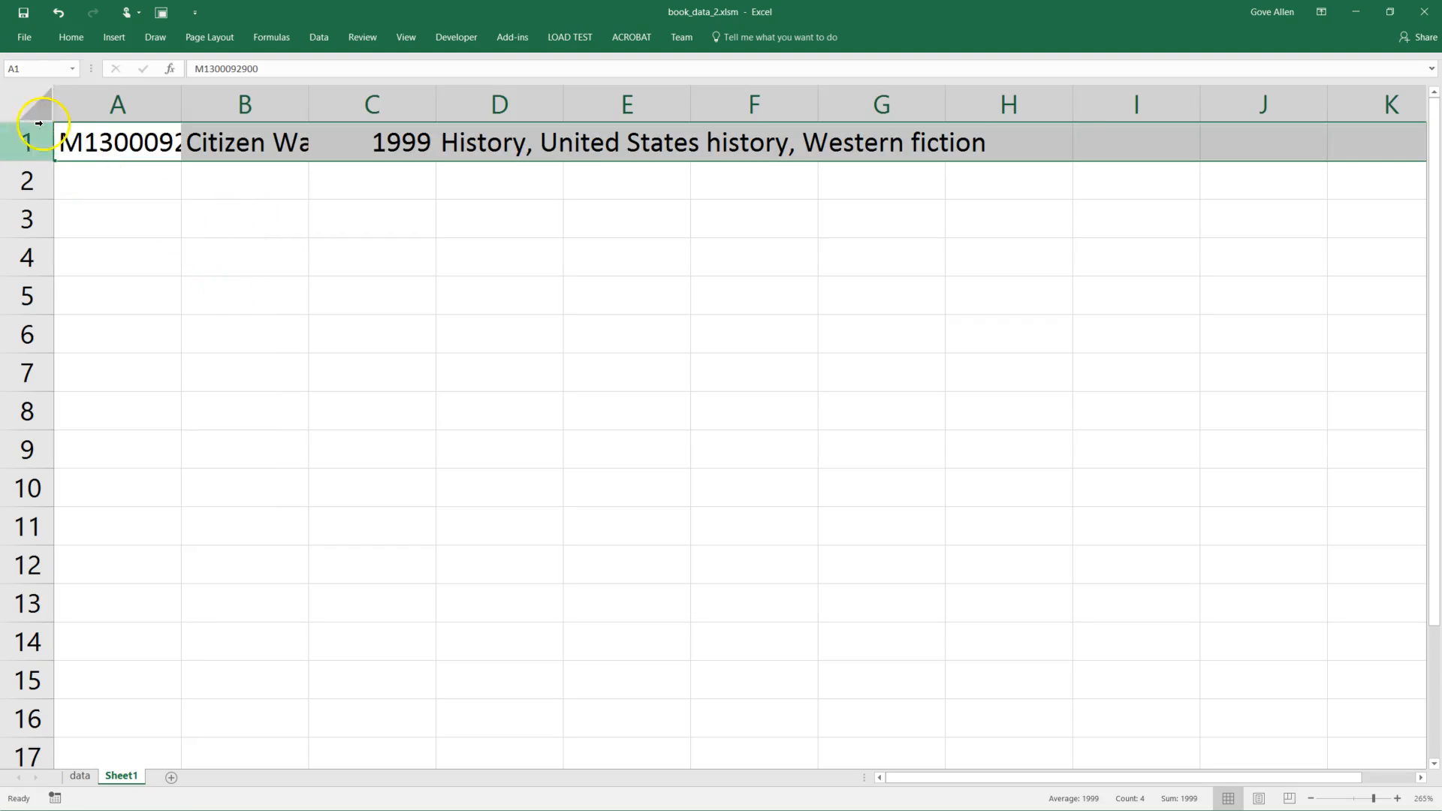
- Autofit the width of all columns on the new sheet to their contents
{"action": "left_click", "coordinate": [43, 104]}
{"action": "double_click", "coordinate": [181, 104]}
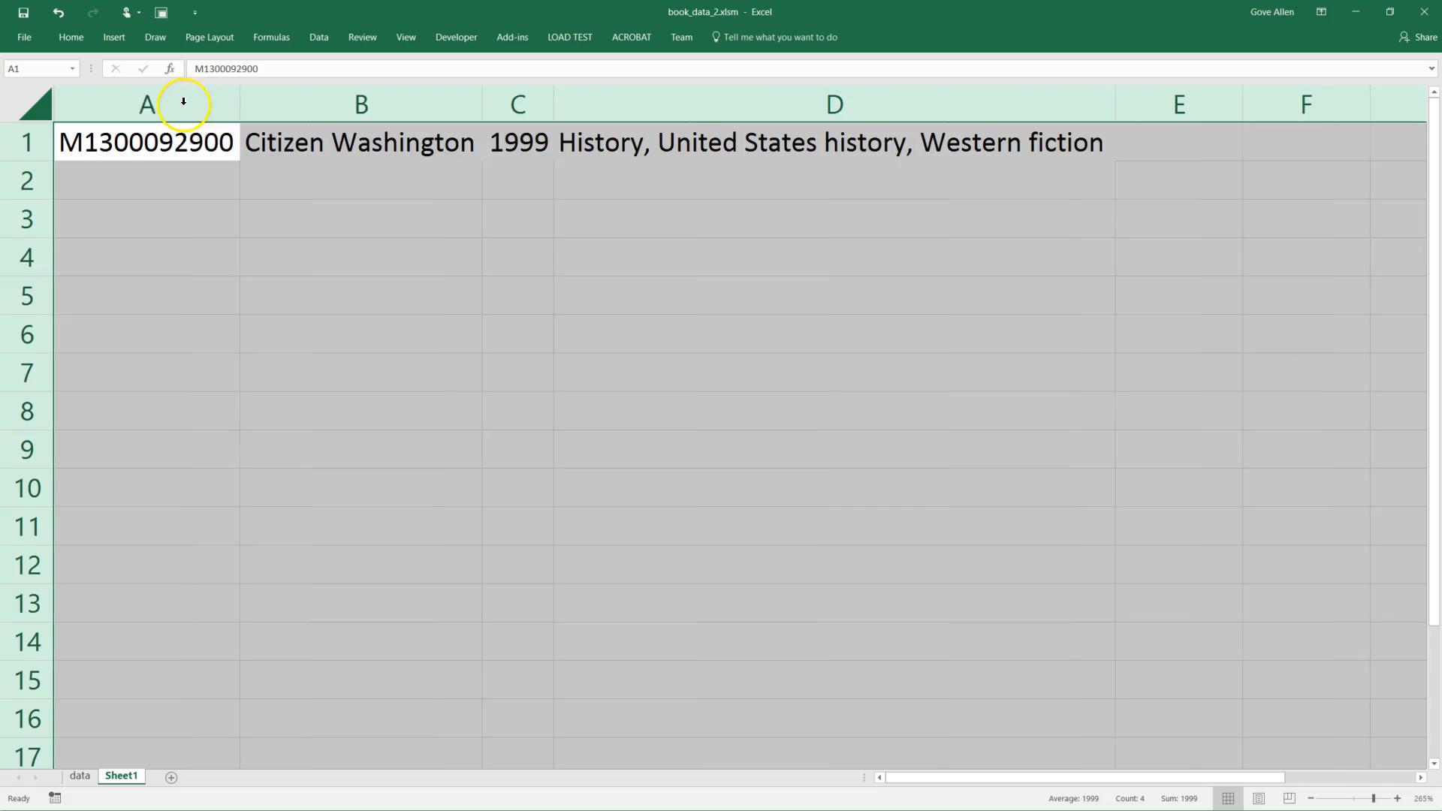
{"action": "left_click", "coordinate": [402, 222]}
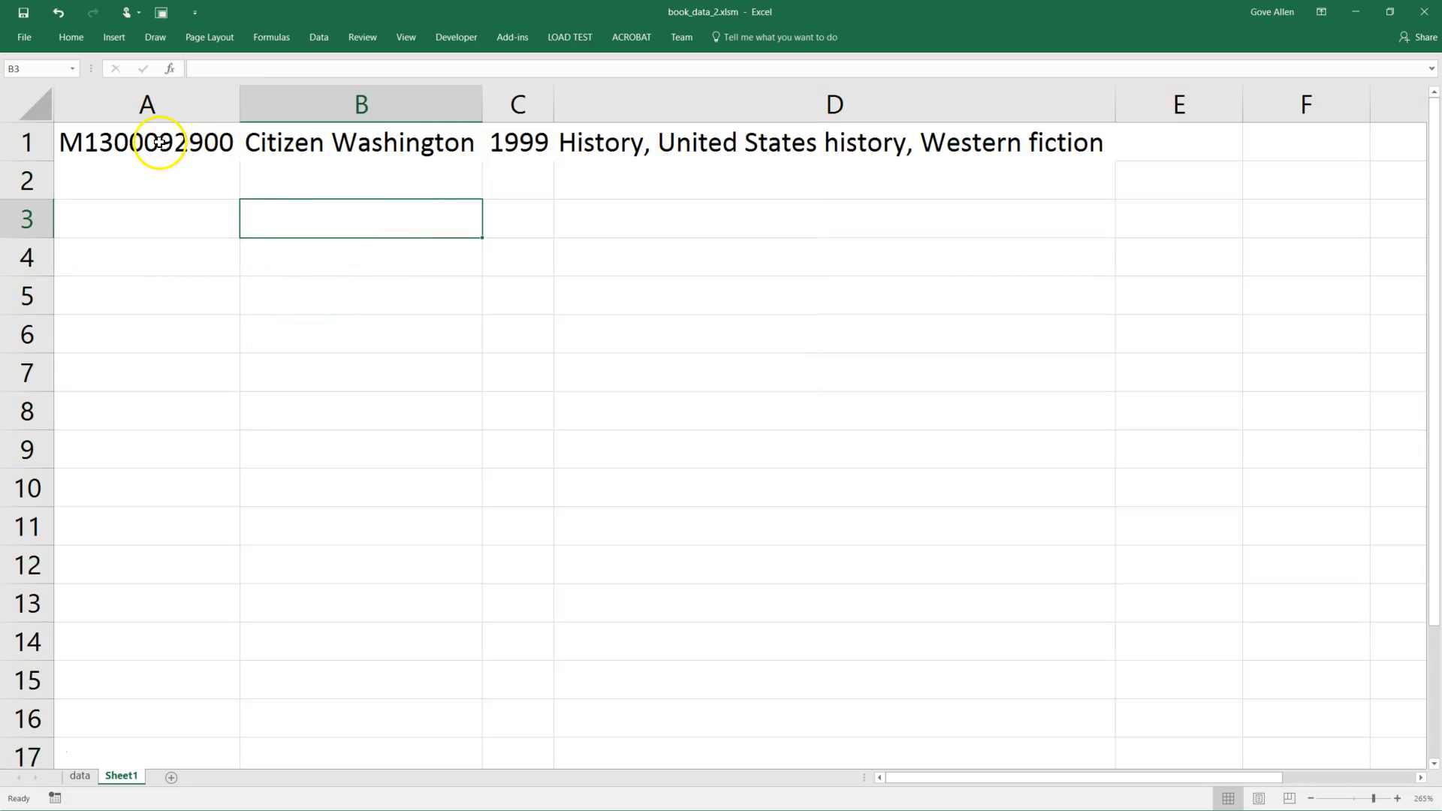
- Insert a blank row above the book record and enter the header Book_id in A1
{"action": "left_click", "coordinate": [221, 187]}
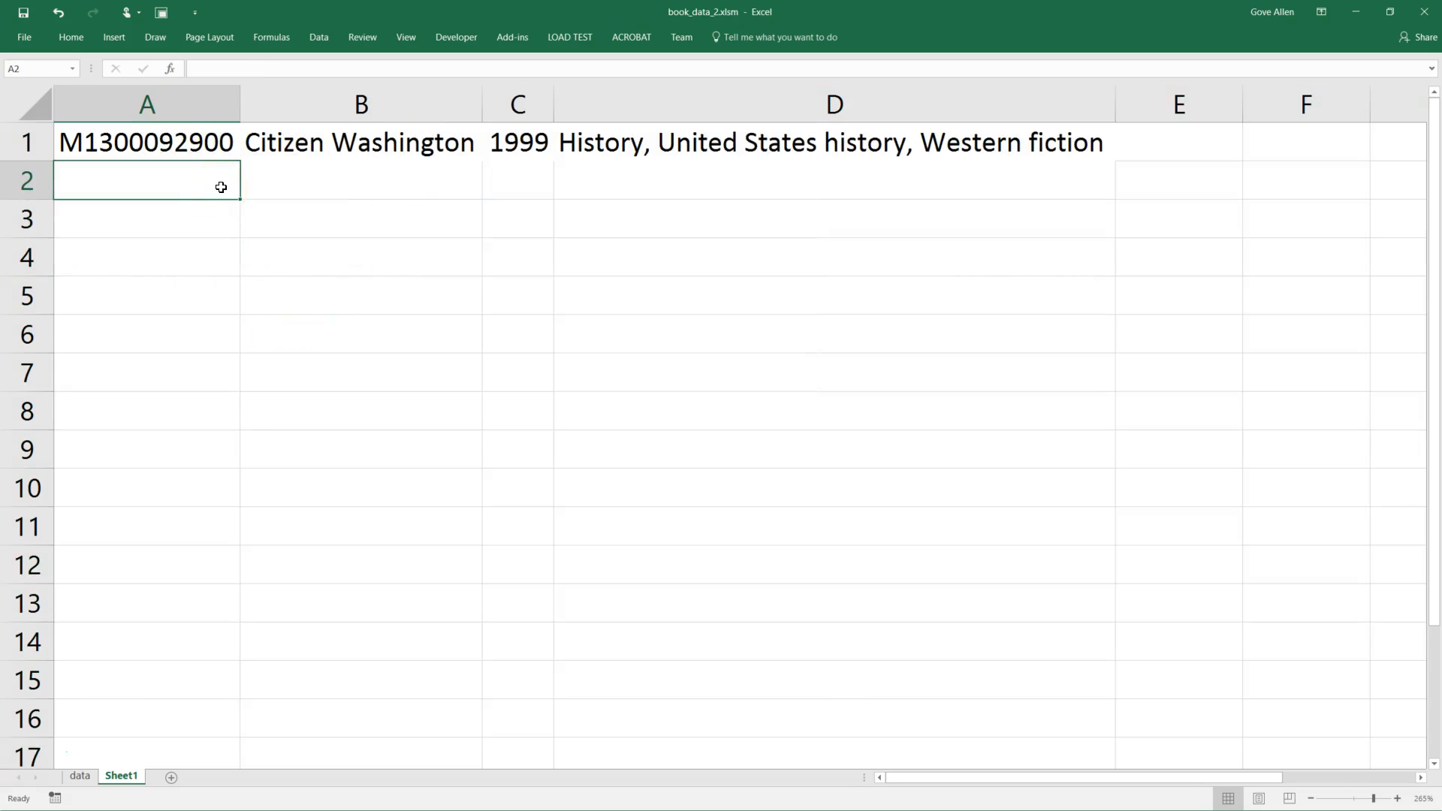
{"action": "left_click", "coordinate": [167, 151]}
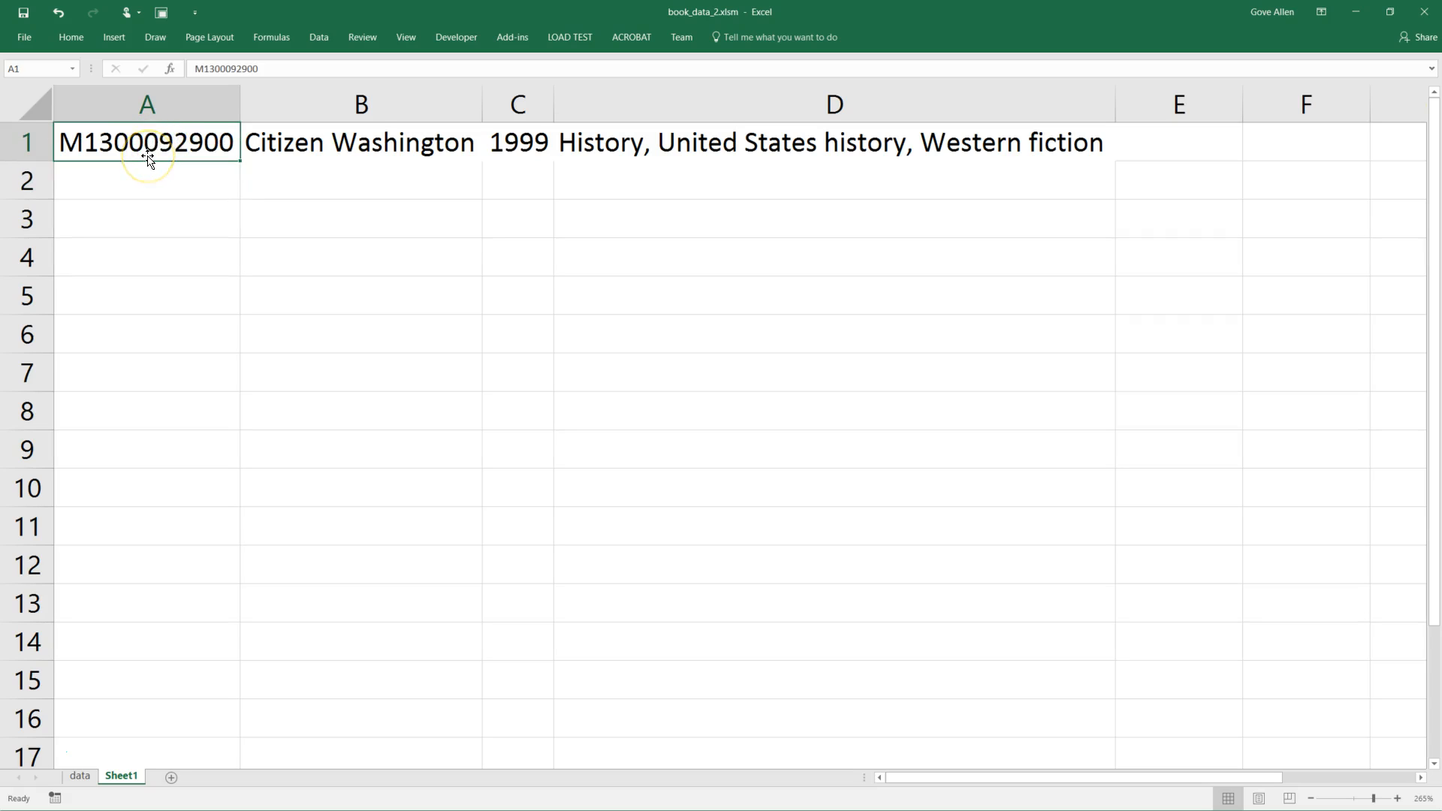
{"action": "left_click", "coordinate": [26, 139]}
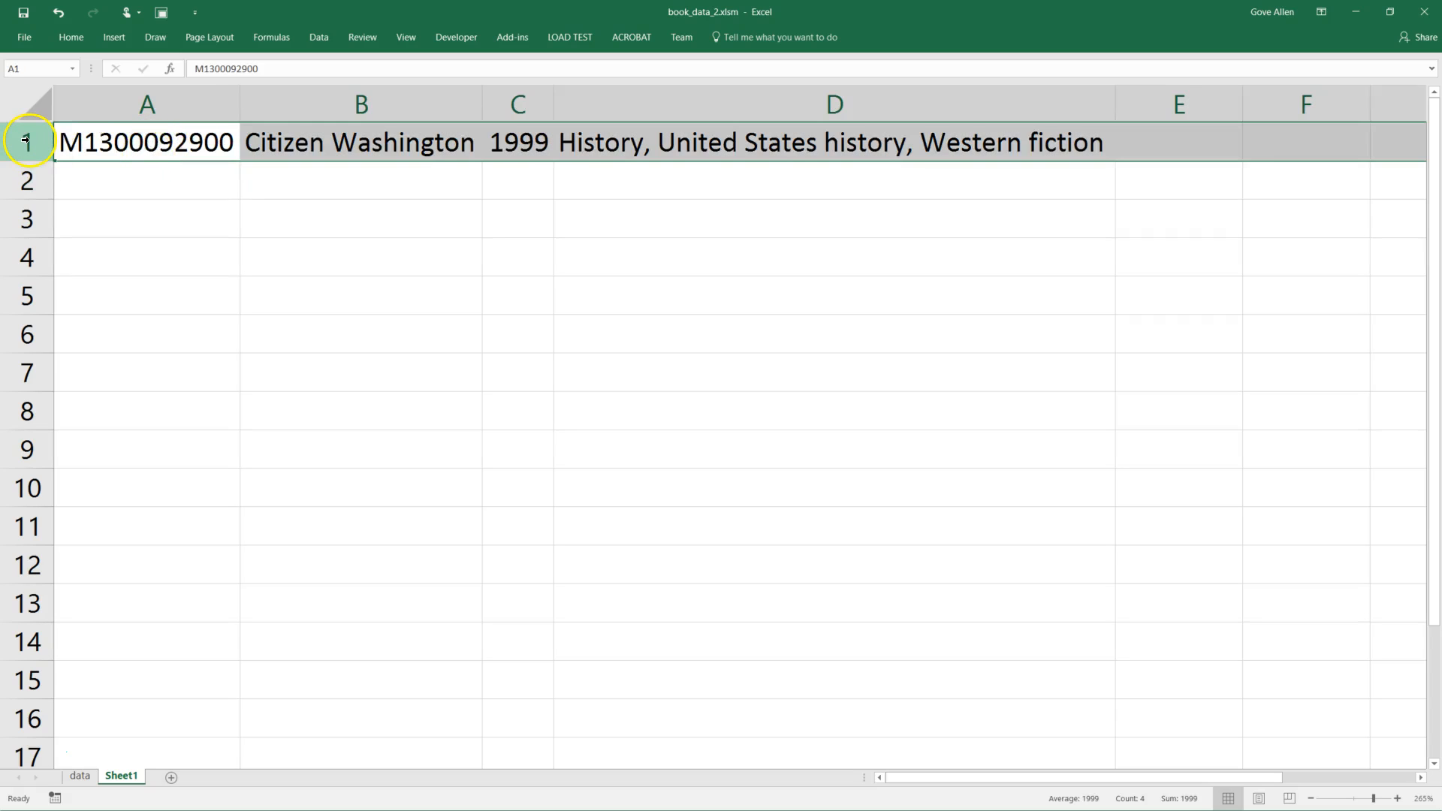
{"action": "key", "text": "ctrl+shift+plus"}
{"action": "left_click", "coordinate": [82, 146]}
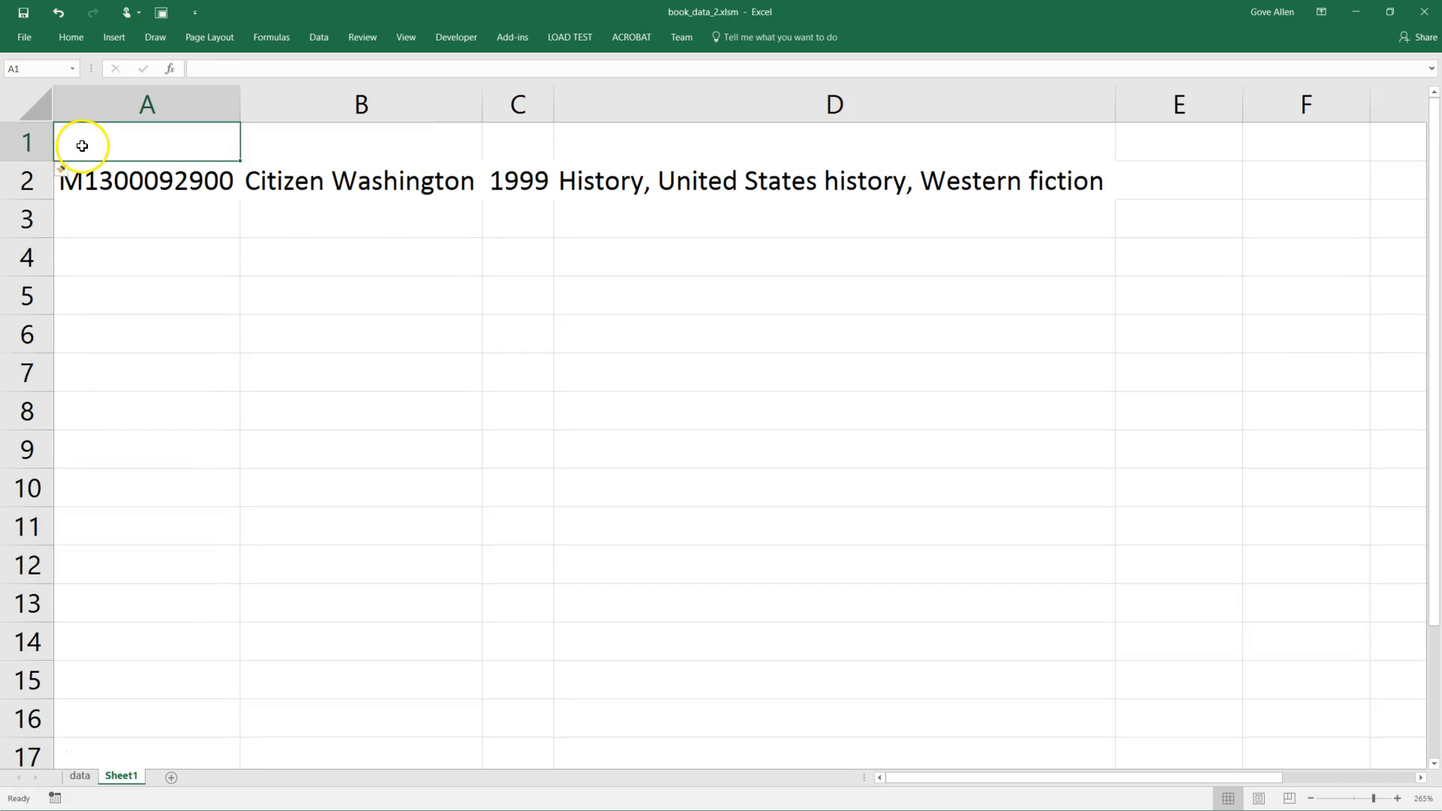
{"action": "type", "text": "Bopo"}
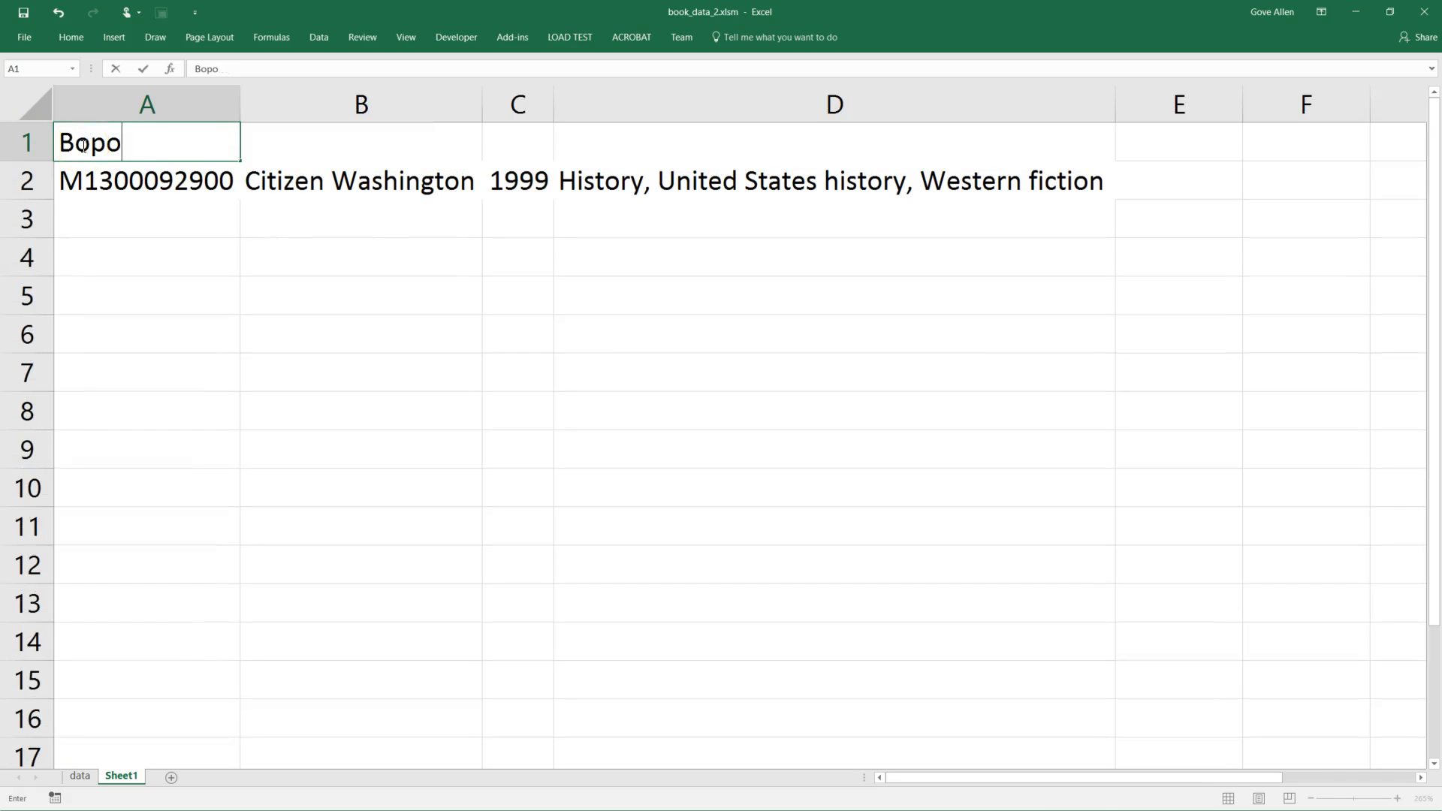
{"action": "type", "text": "k_id"}
{"action": "key", "text": "Tab"}
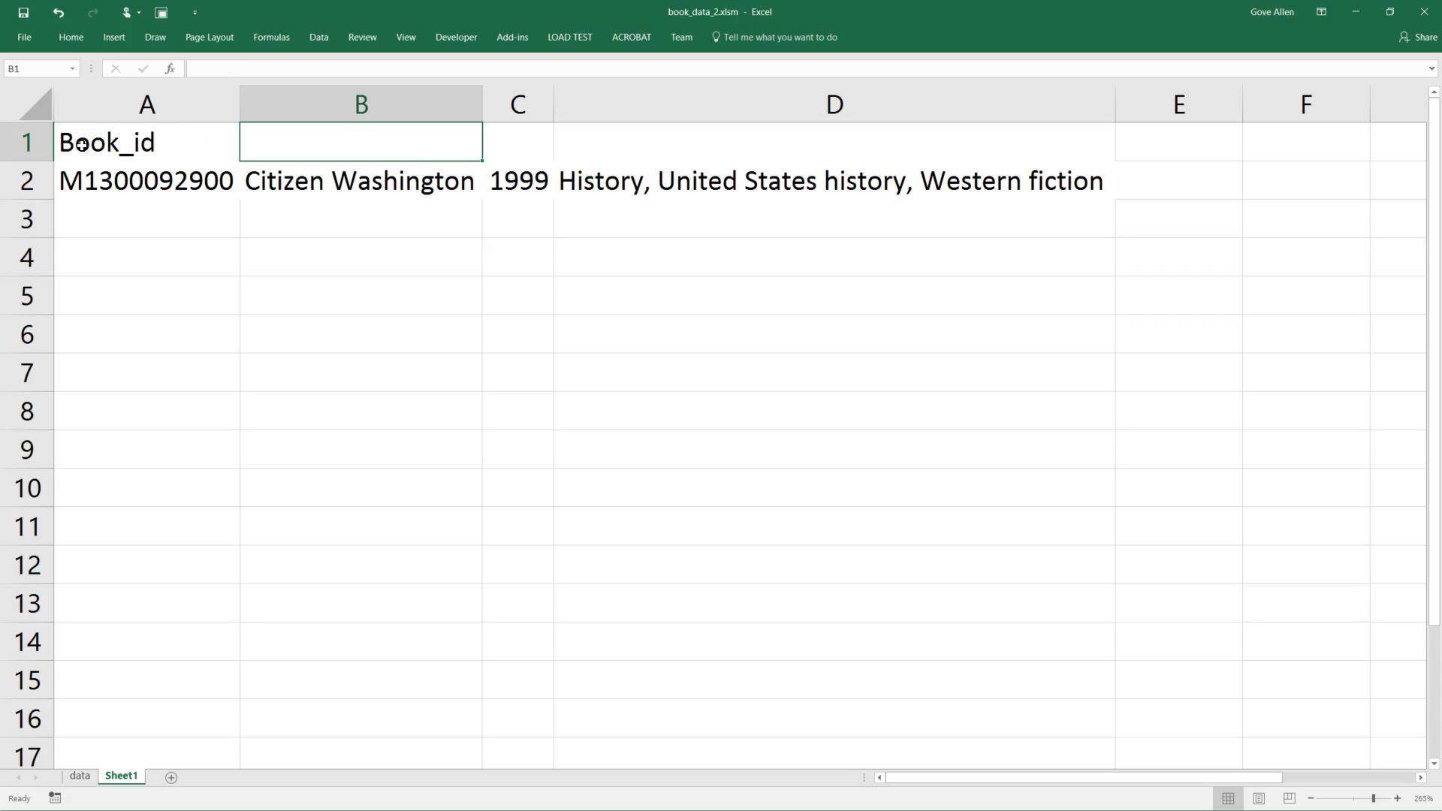
- Delete columns B and C holding the book's title and copyright year
{"action": "left_click_drag", "start_coordinate": [500, 103], "coordinate": [441, 97]}
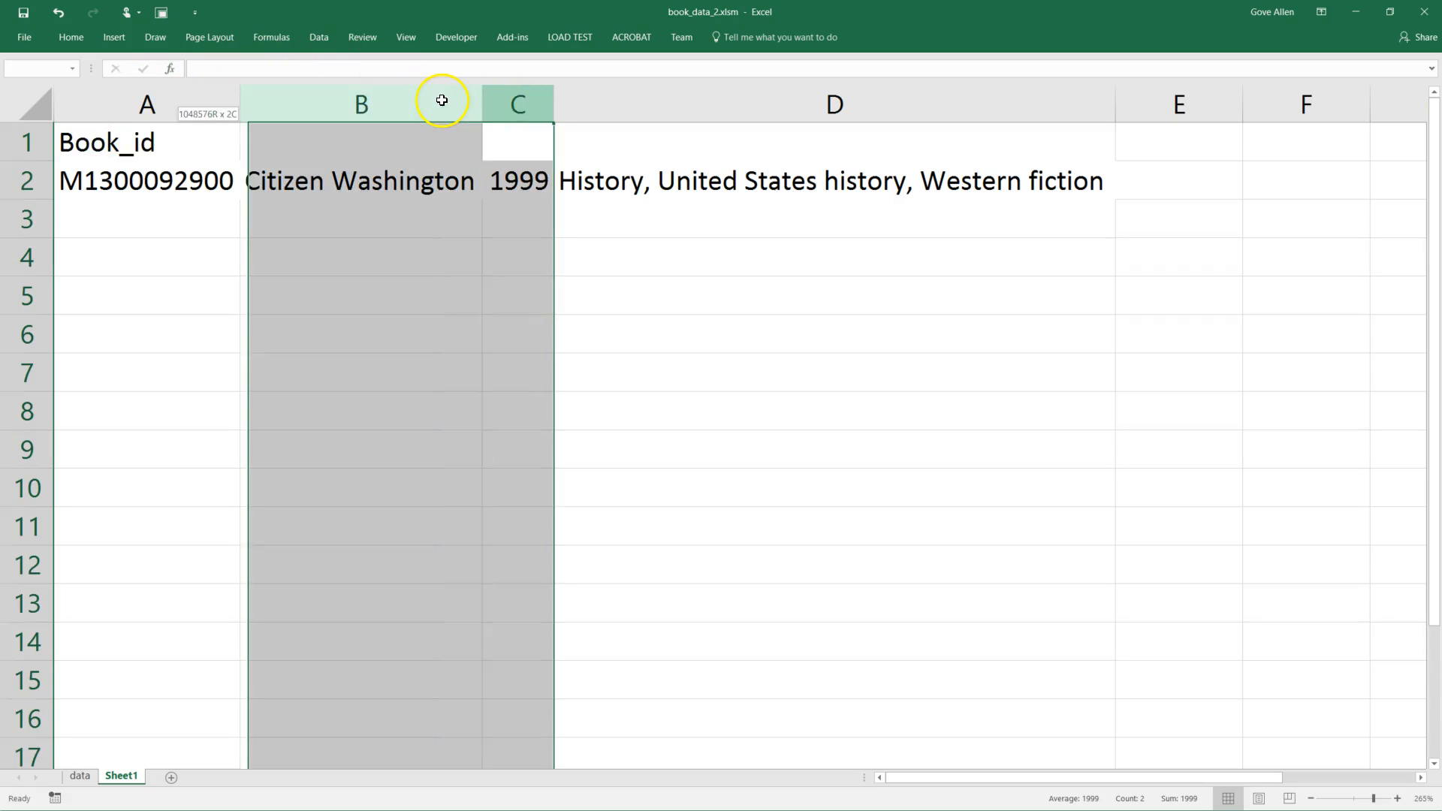
{"action": "key", "text": "ctrl+minus"}
{"action": "left_click", "coordinate": [484, 226]}
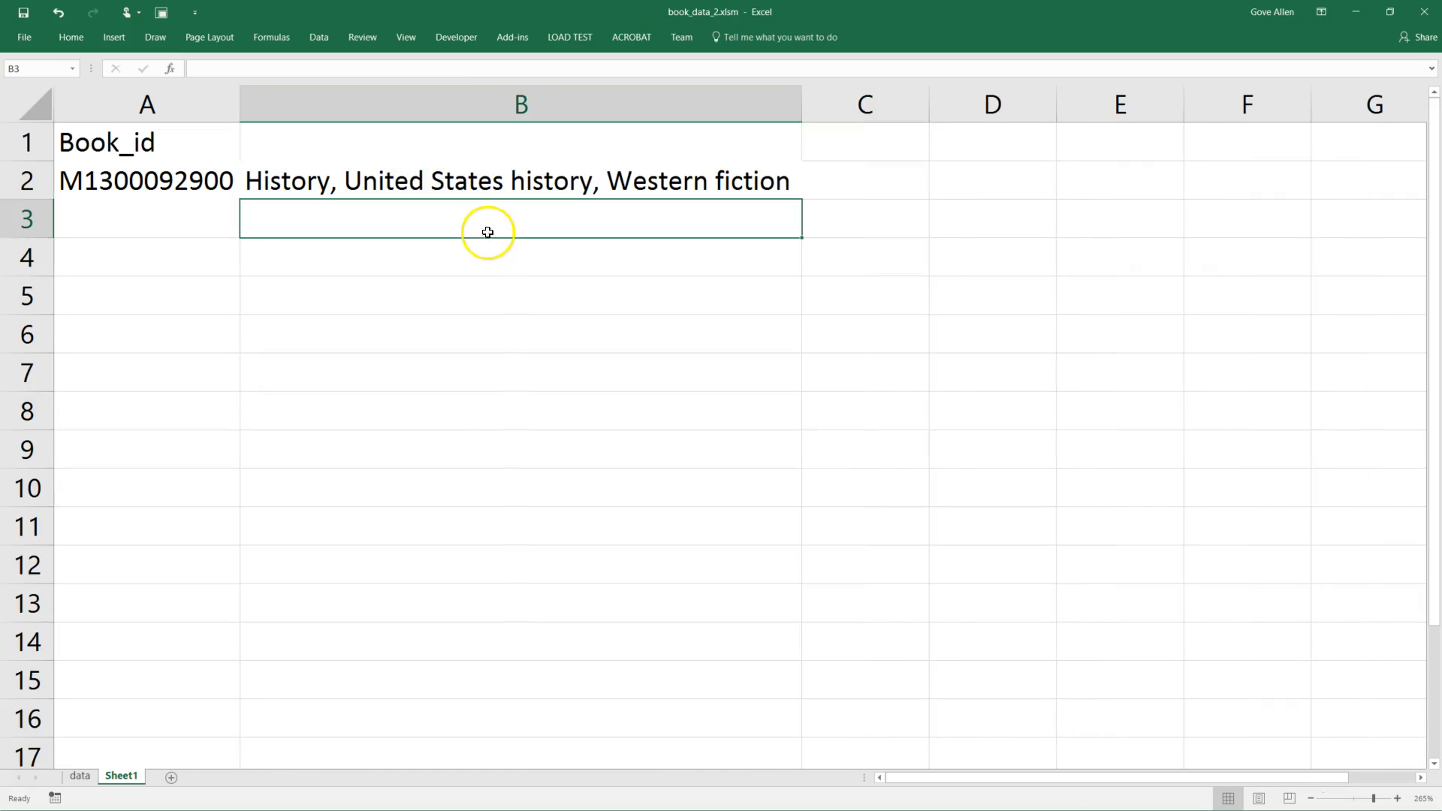
- Enter the header Subject1 in B1 and fill the series across to Subject3 in D1
{"action": "left_click", "coordinate": [380, 138]}
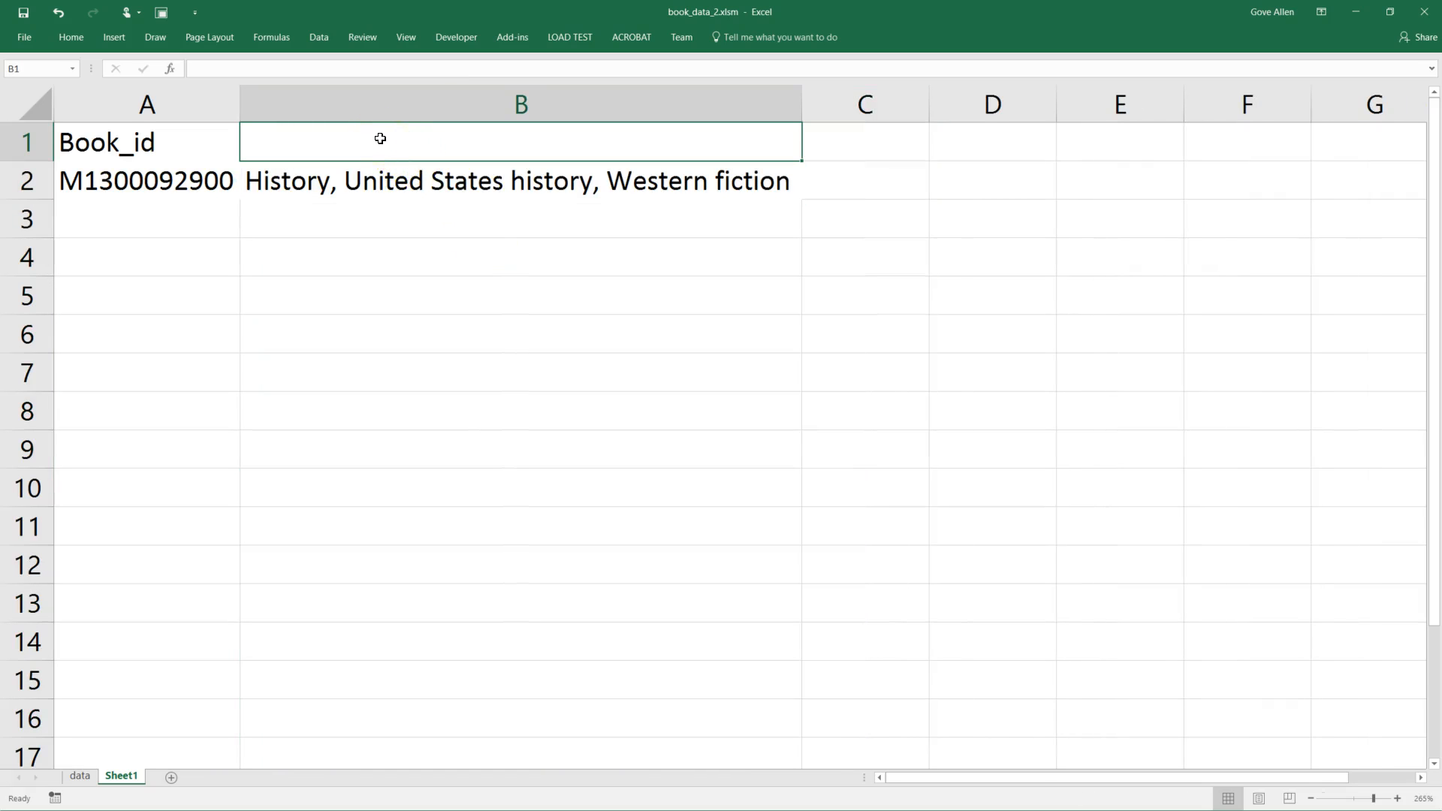
{"action": "type", "text": "S"}
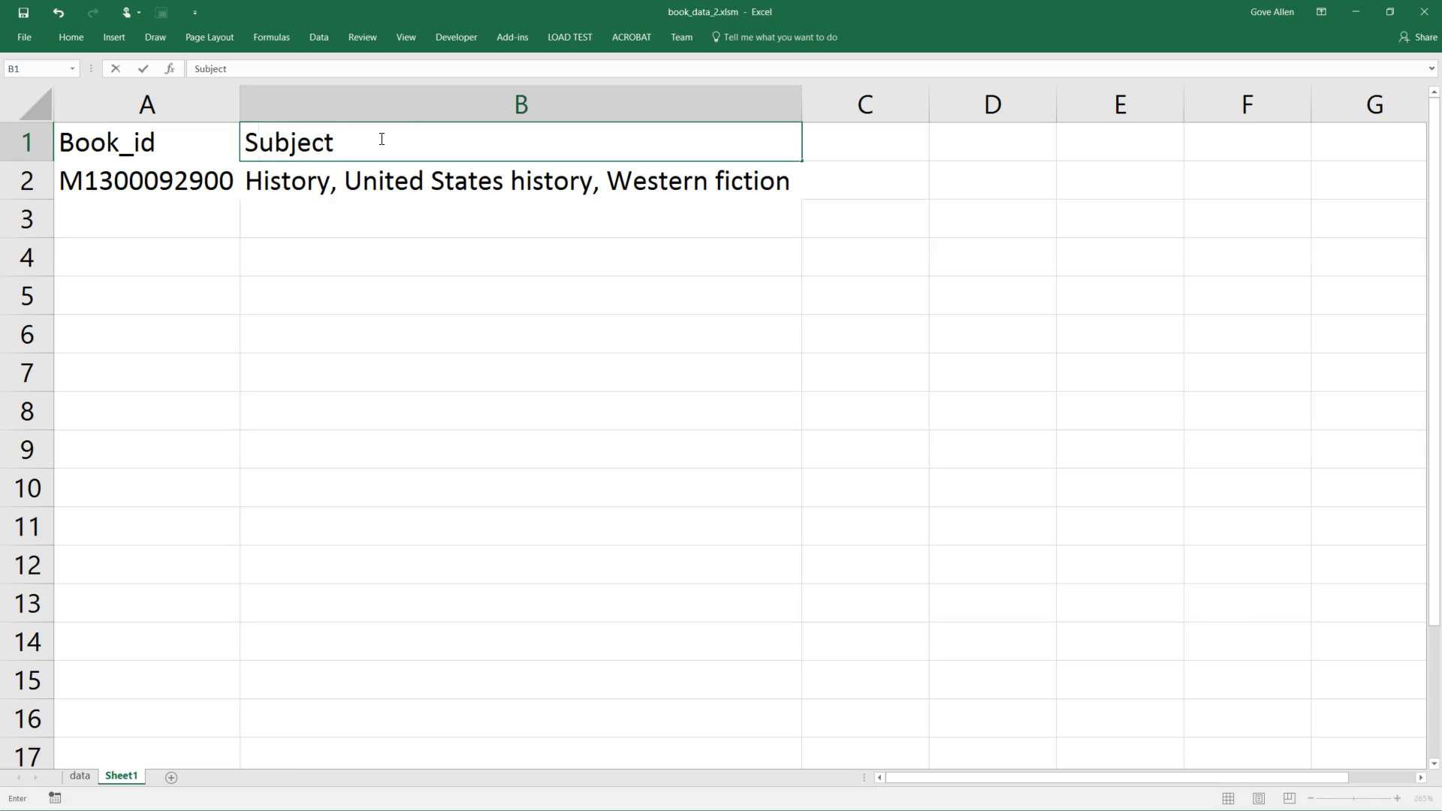
{"action": "type", "text": "ubject1"}
{"action": "key", "text": "Tab"}
{"action": "left_click", "coordinate": [511, 143]}
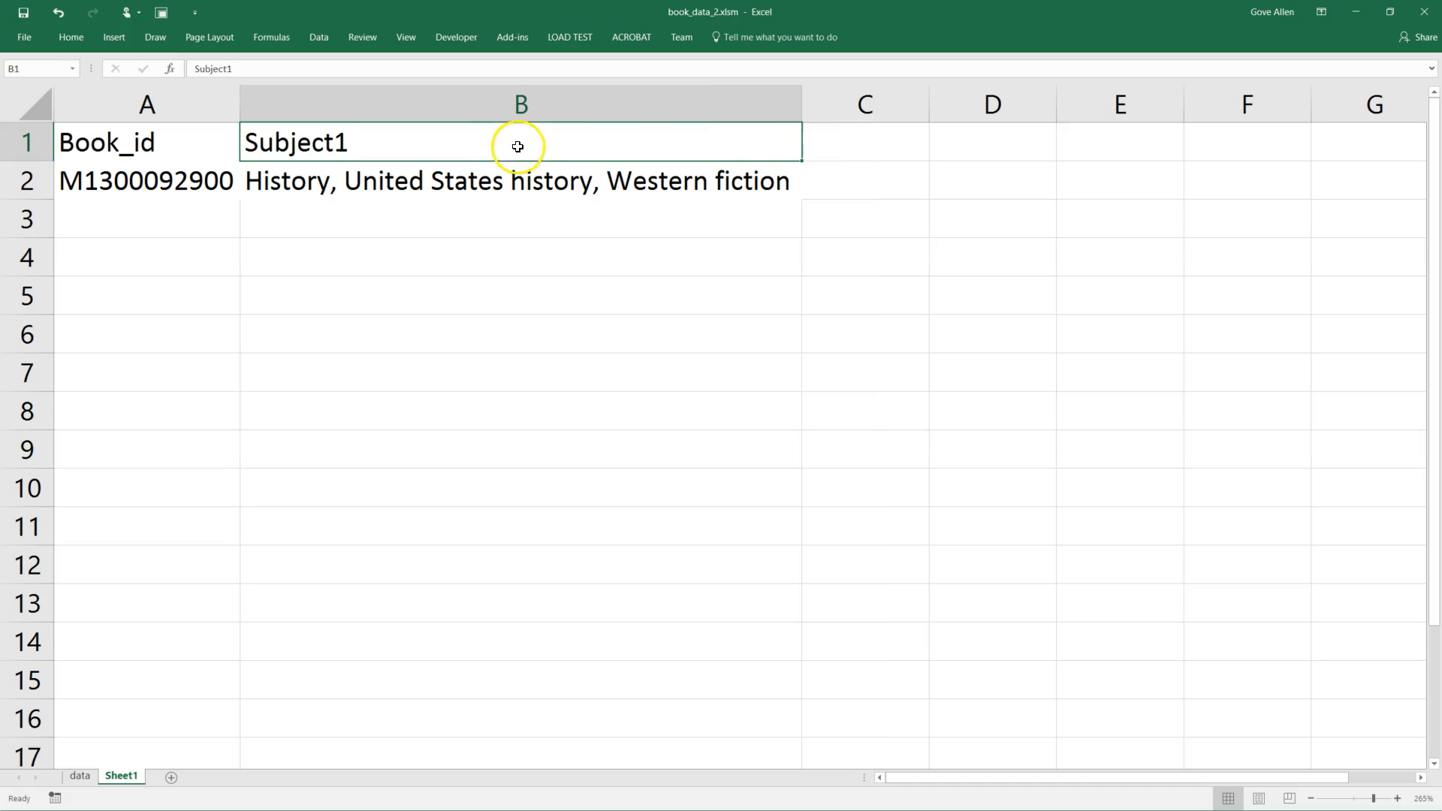
{"action": "left_click_drag", "start_coordinate": [803, 160], "coordinate": [1026, 154]}
- Try to trim B2 to History and carry the remaining subjects over to C2, and undo the trim
{"action": "left_click", "coordinate": [426, 183]}
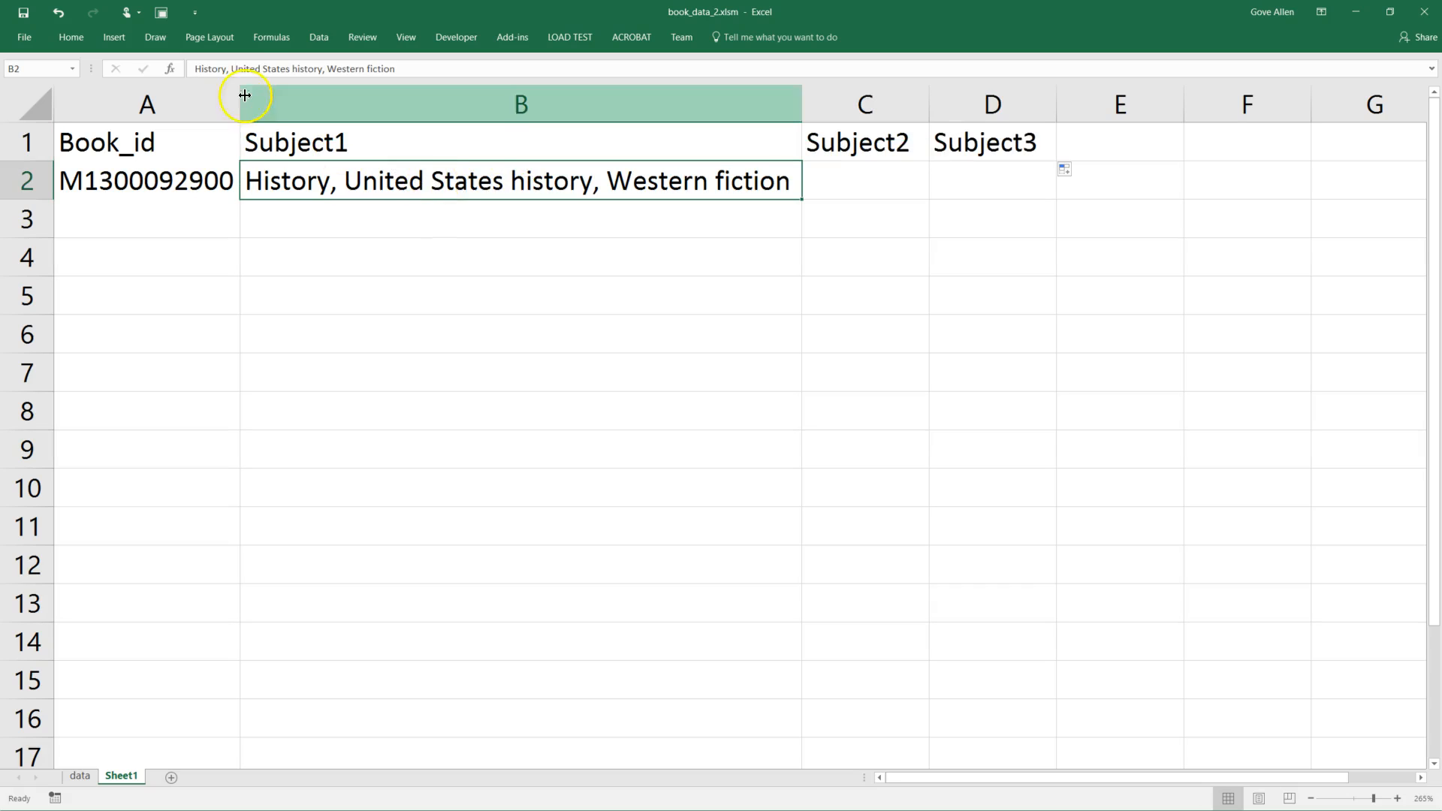
{"action": "left_click_drag", "start_coordinate": [232, 68], "coordinate": [421, 66]}
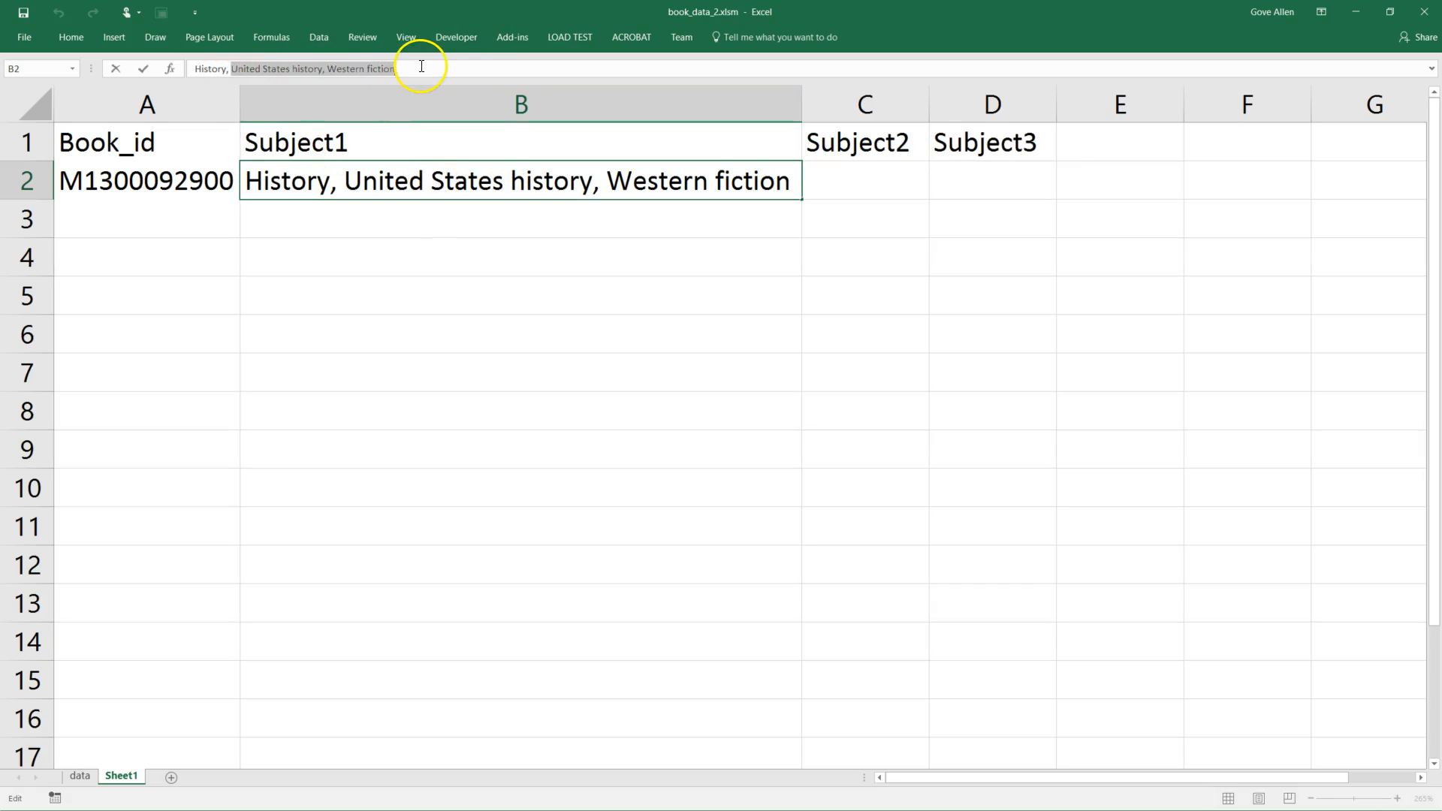
{"action": "key", "text": "Delete"}
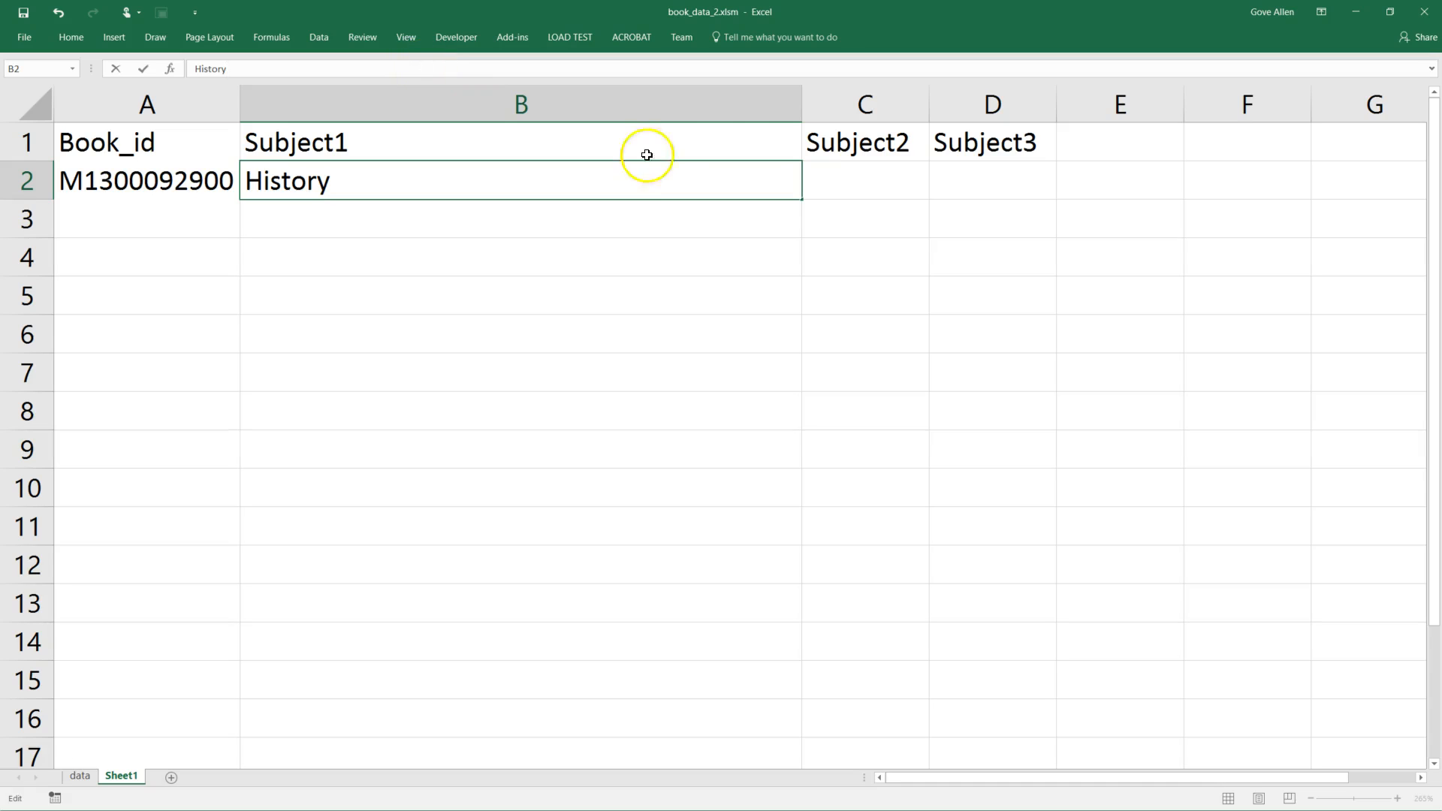
{"action": "left_click", "coordinate": [805, 183]}
{"action": "key", "text": "ctrl+c"}
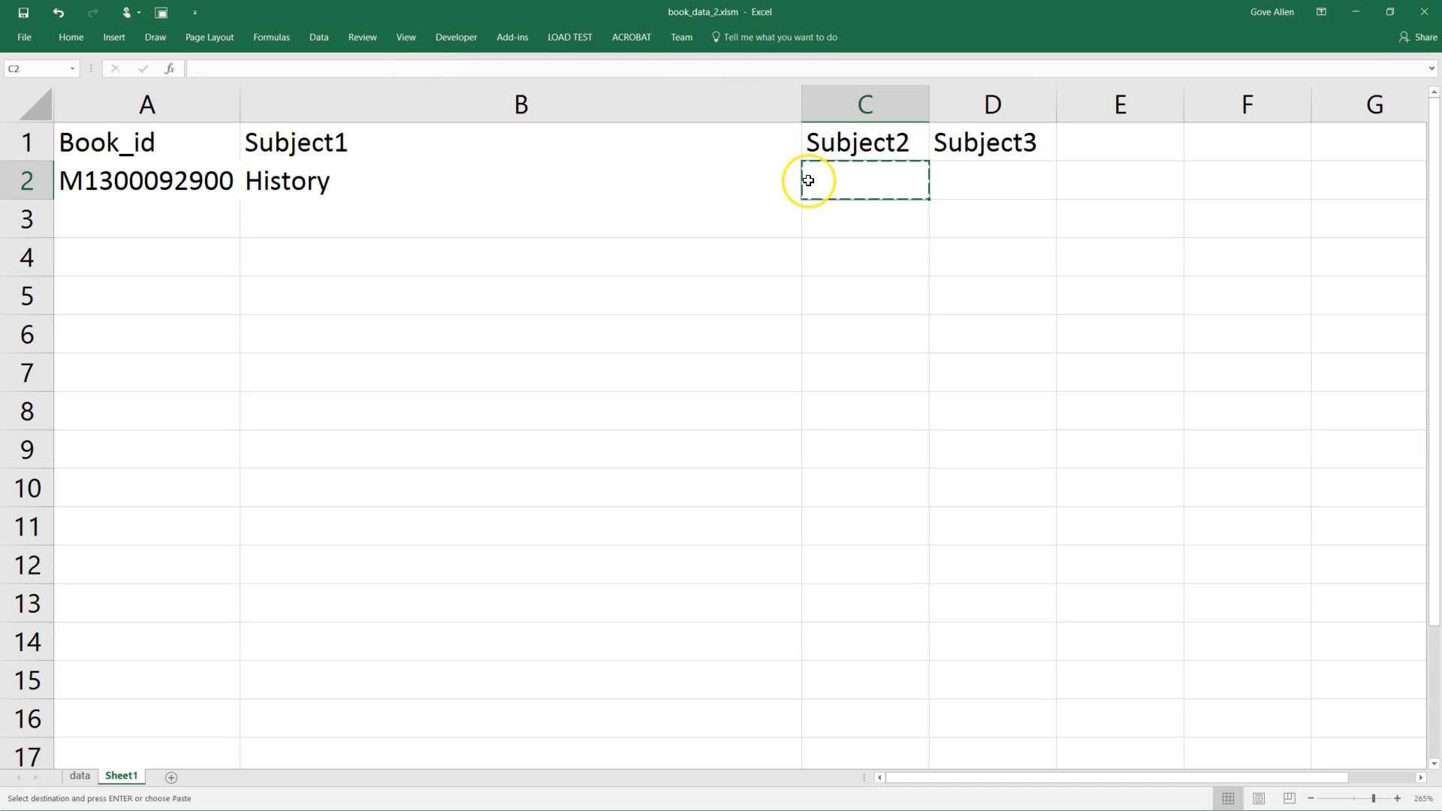
{"action": "key", "text": "Escape"}
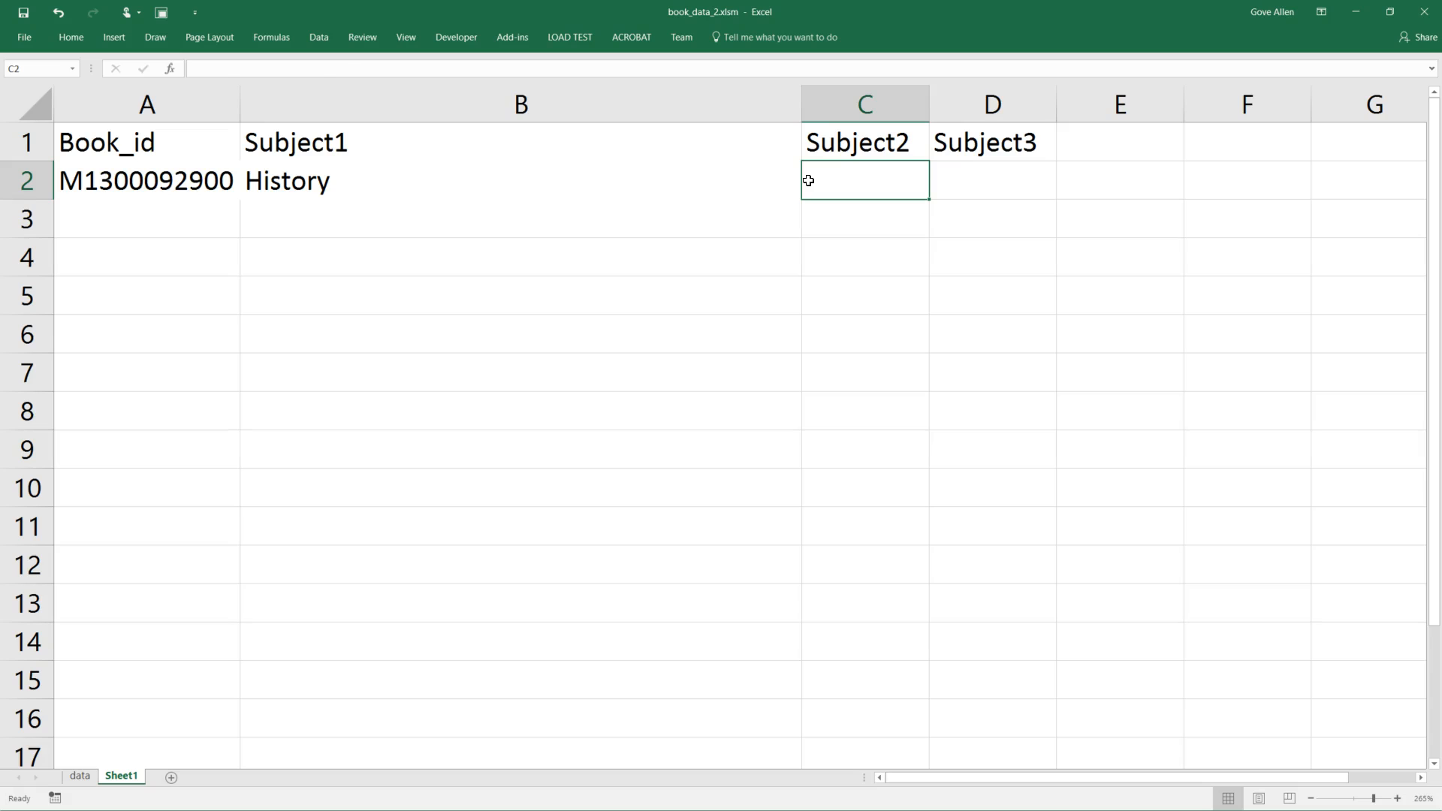
{"action": "key", "text": "ctrl+z"}
- Cut the text following History out of cell B2 so that it holds only History
{"action": "left_click_drag", "start_coordinate": [231, 69], "coordinate": [413, 70]}
{"action": "key", "text": "Delete"}
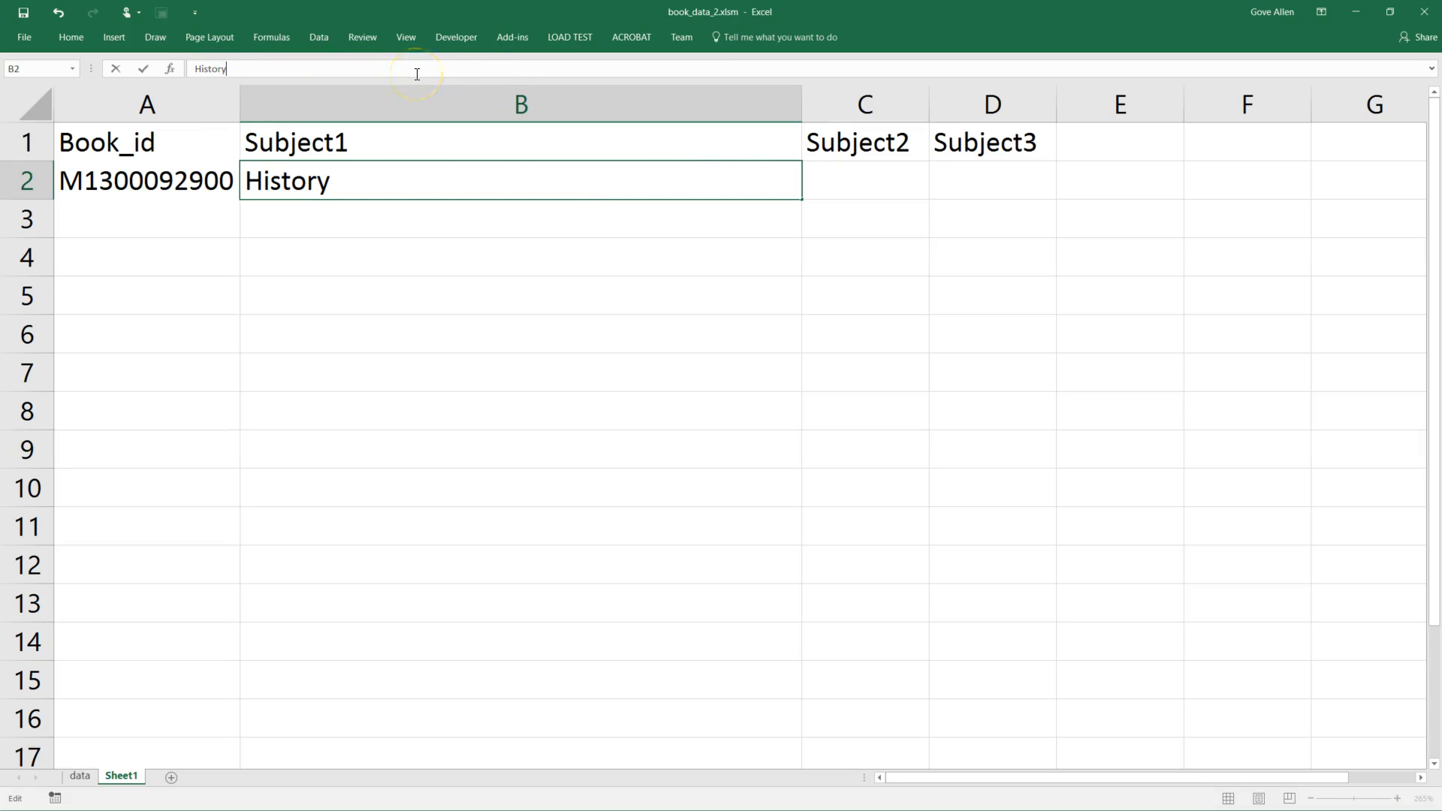
{"action": "key", "text": "Return"}
- Paste the cut subjects into C2 and take out Western fiction, keeping only United States history
{"action": "left_click", "coordinate": [851, 183]}
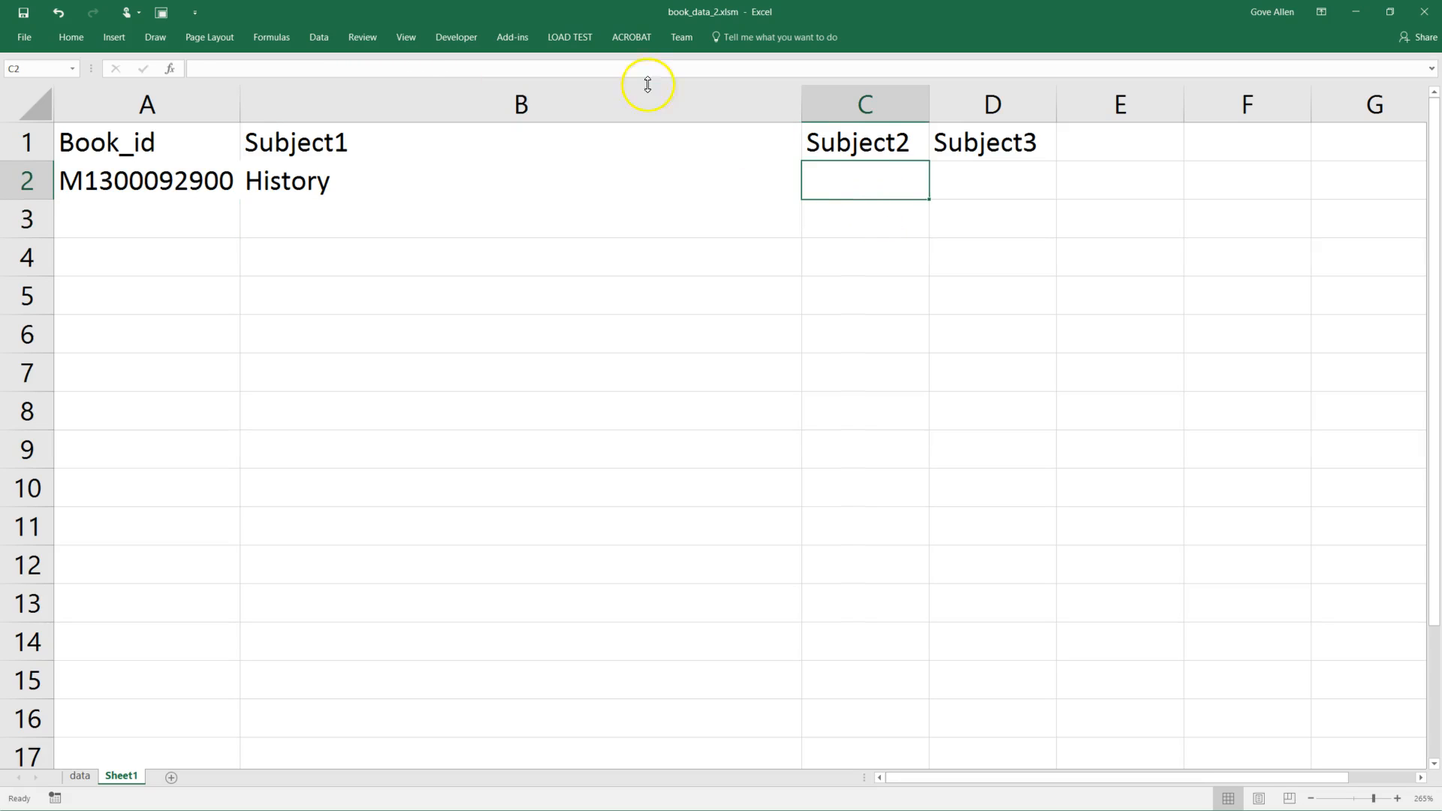
{"action": "left_click", "coordinate": [617, 67]}
{"action": "key", "text": "ctrl+v"}
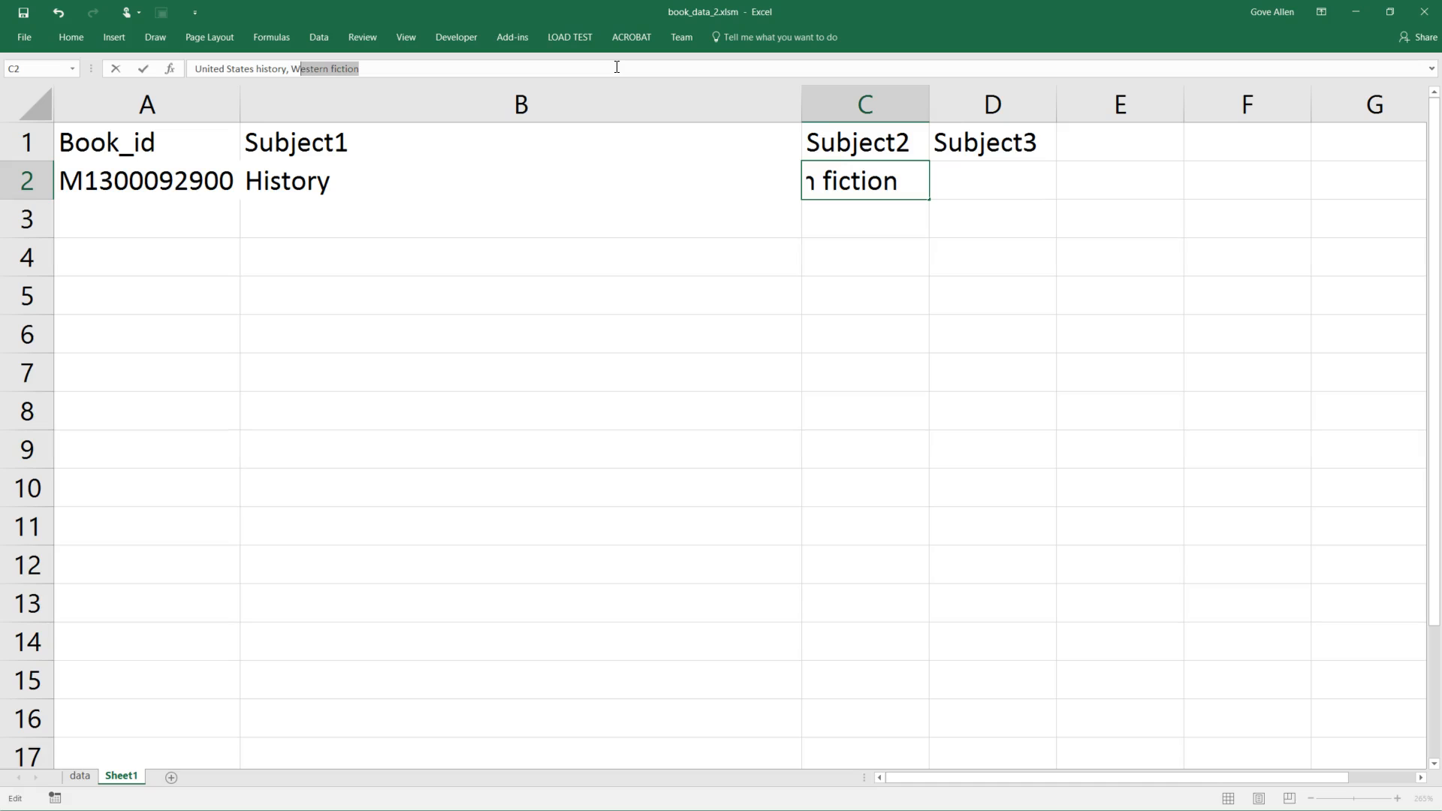
{"action": "key", "text": "BackSpace"}
{"action": "key", "text": "Return"}
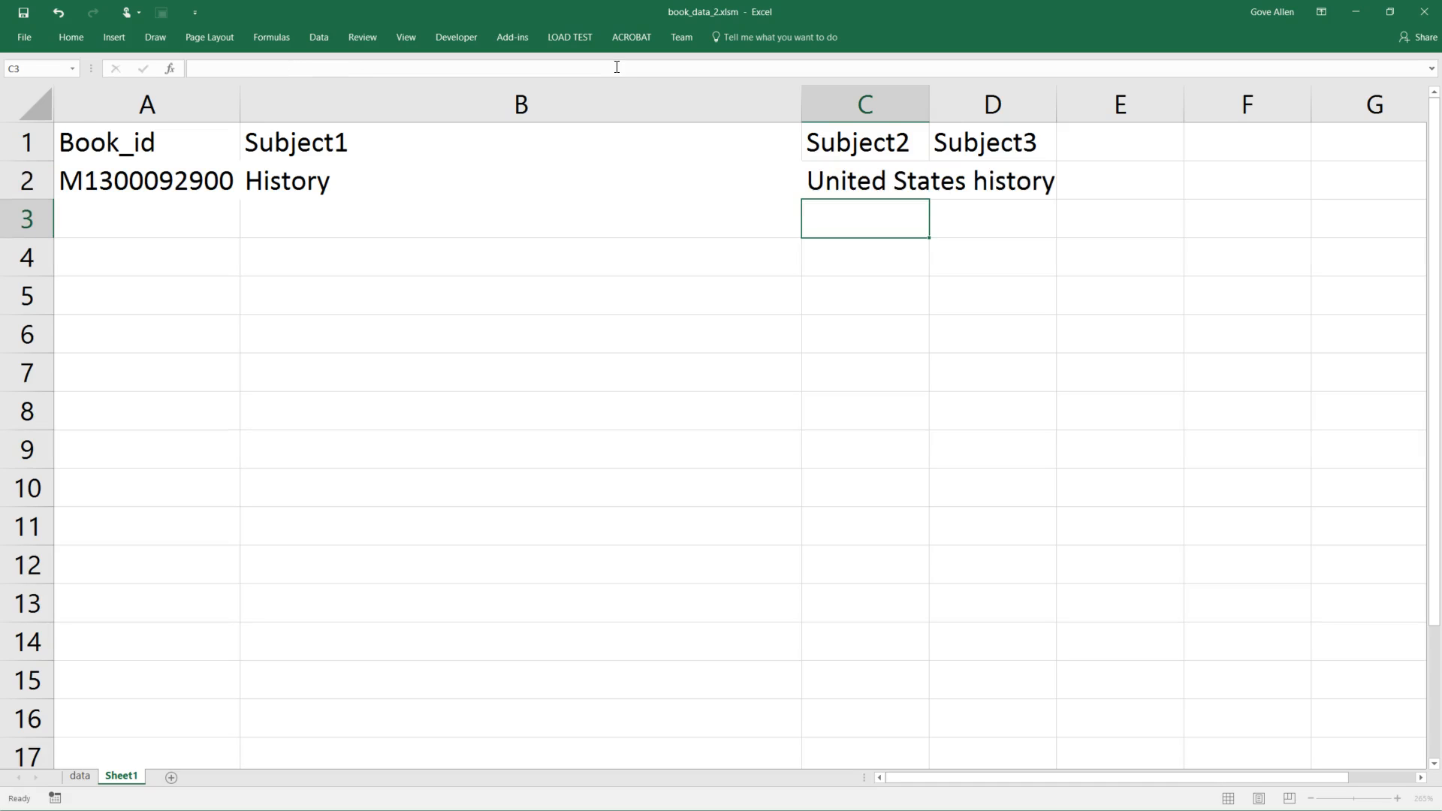
- Enter Western fiction in D2 and fit the subject columns' widths to their contents
{"action": "double_click", "coordinate": [802, 106]}
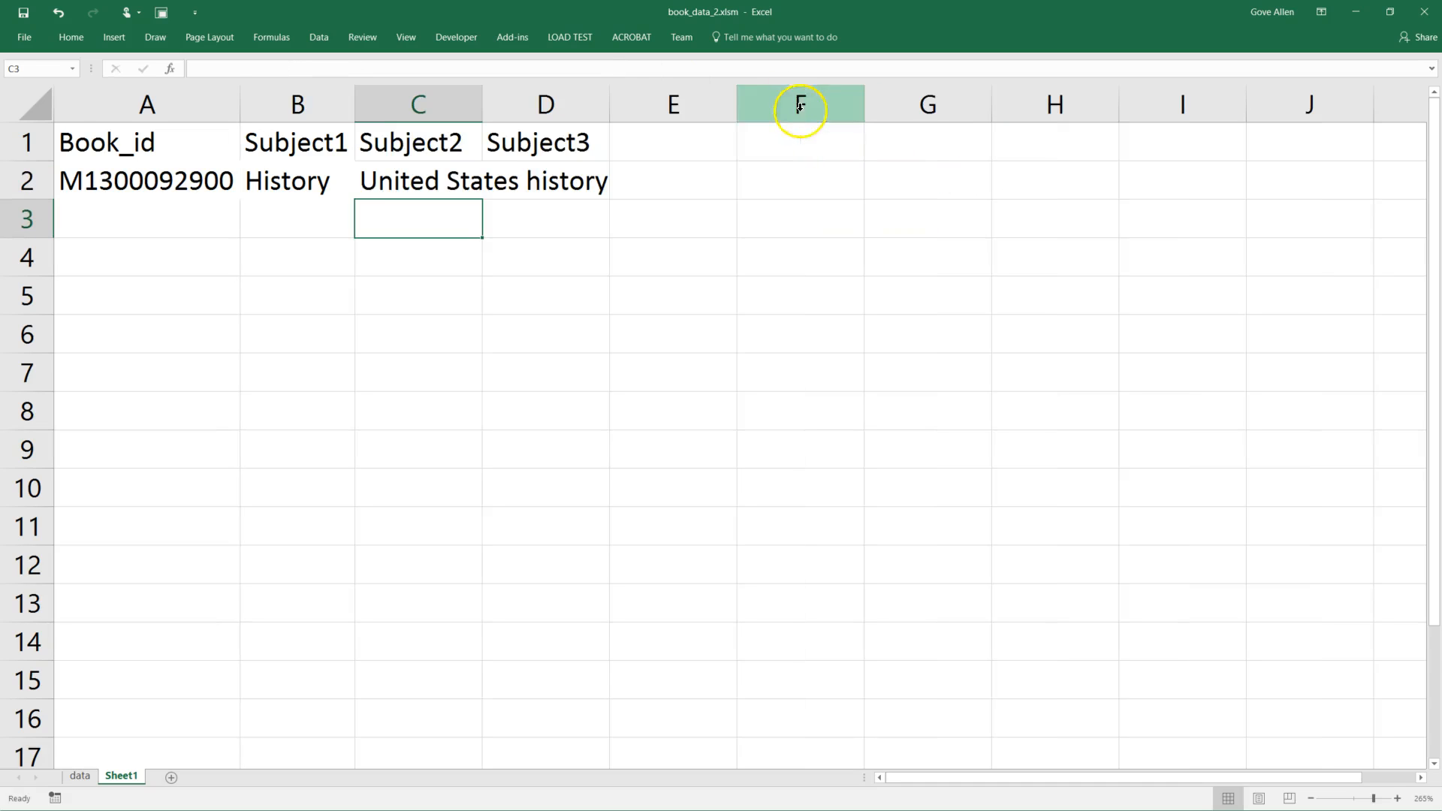
{"action": "left_click", "coordinate": [530, 178]}
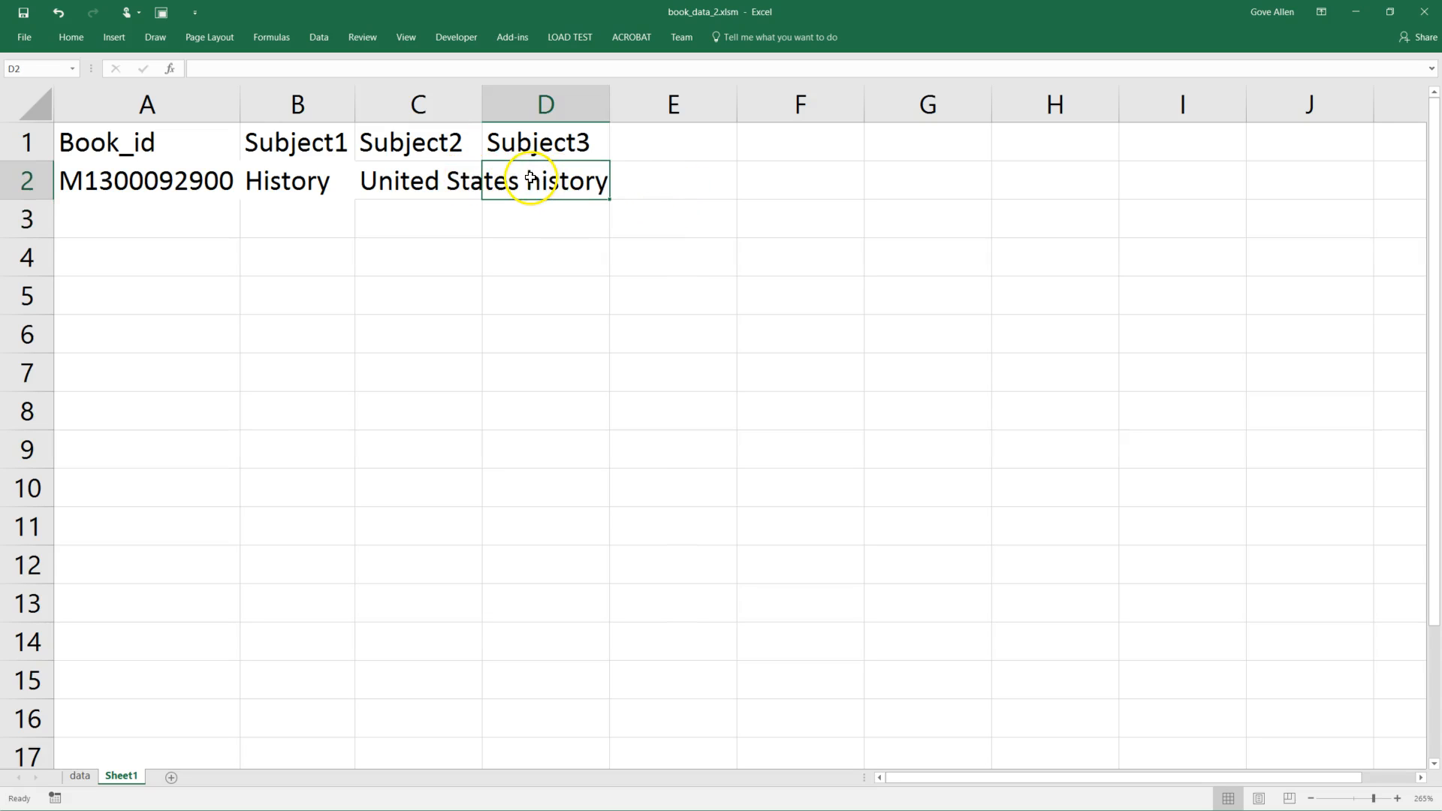
{"action": "type", "text": "Western fiction"}
{"action": "left_click_drag", "start_coordinate": [552, 105], "coordinate": [37, 78]}
{"action": "double_click", "coordinate": [356, 98]}
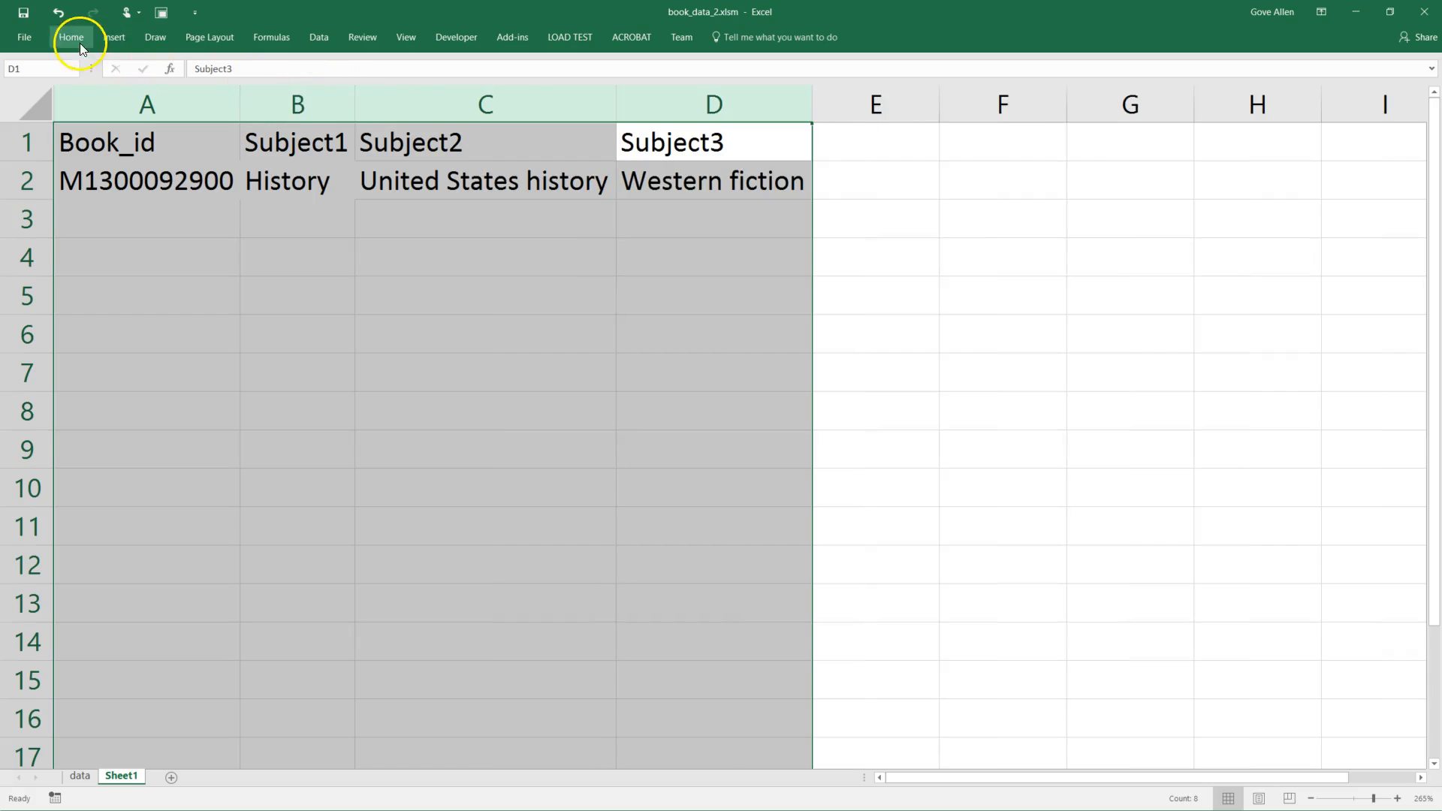
- Set columns A through D to No Fill
{"action": "left_click", "coordinate": [67, 37]}
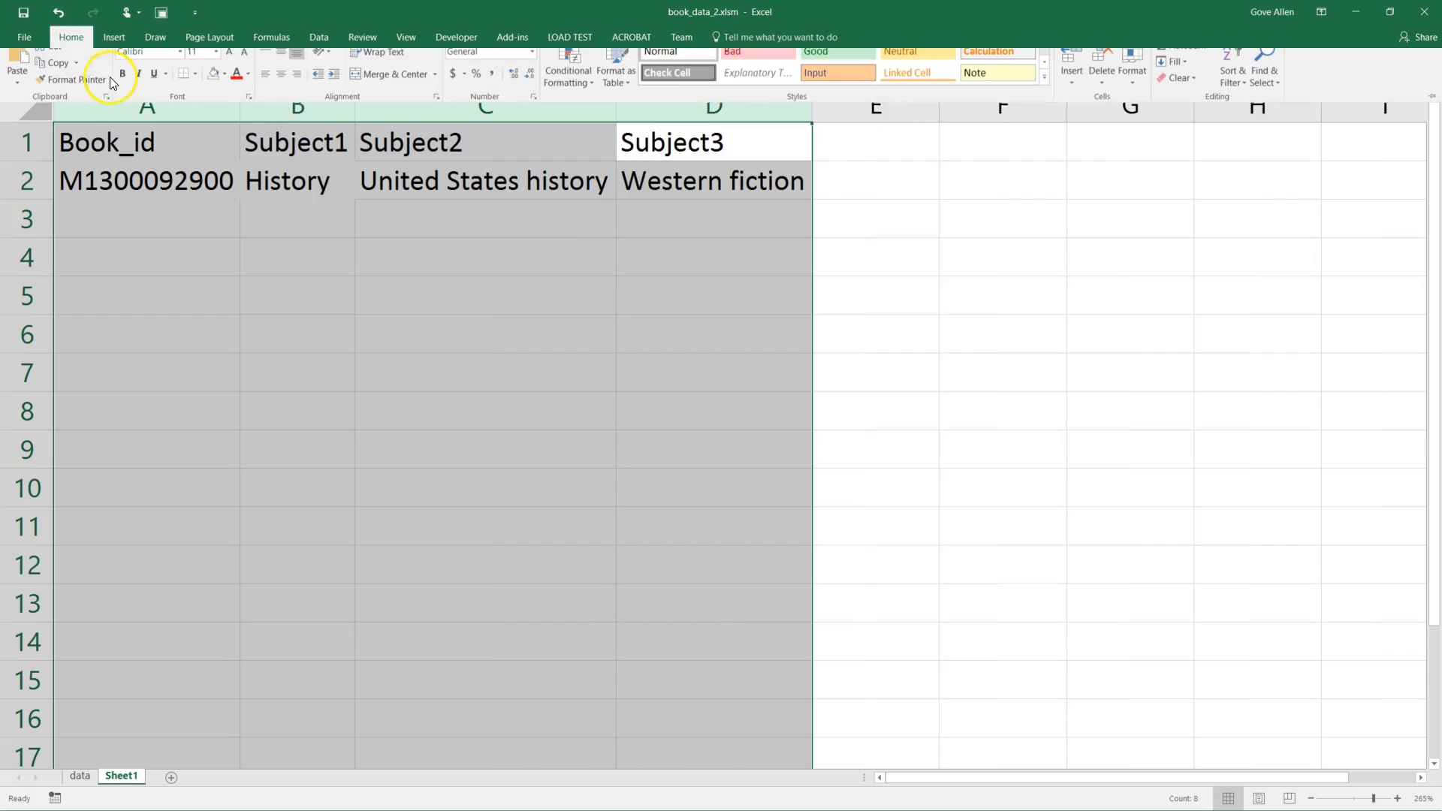
{"action": "left_click", "coordinate": [225, 86]}
{"action": "left_click", "coordinate": [235, 214]}
{"action": "left_click", "coordinate": [305, 171]}
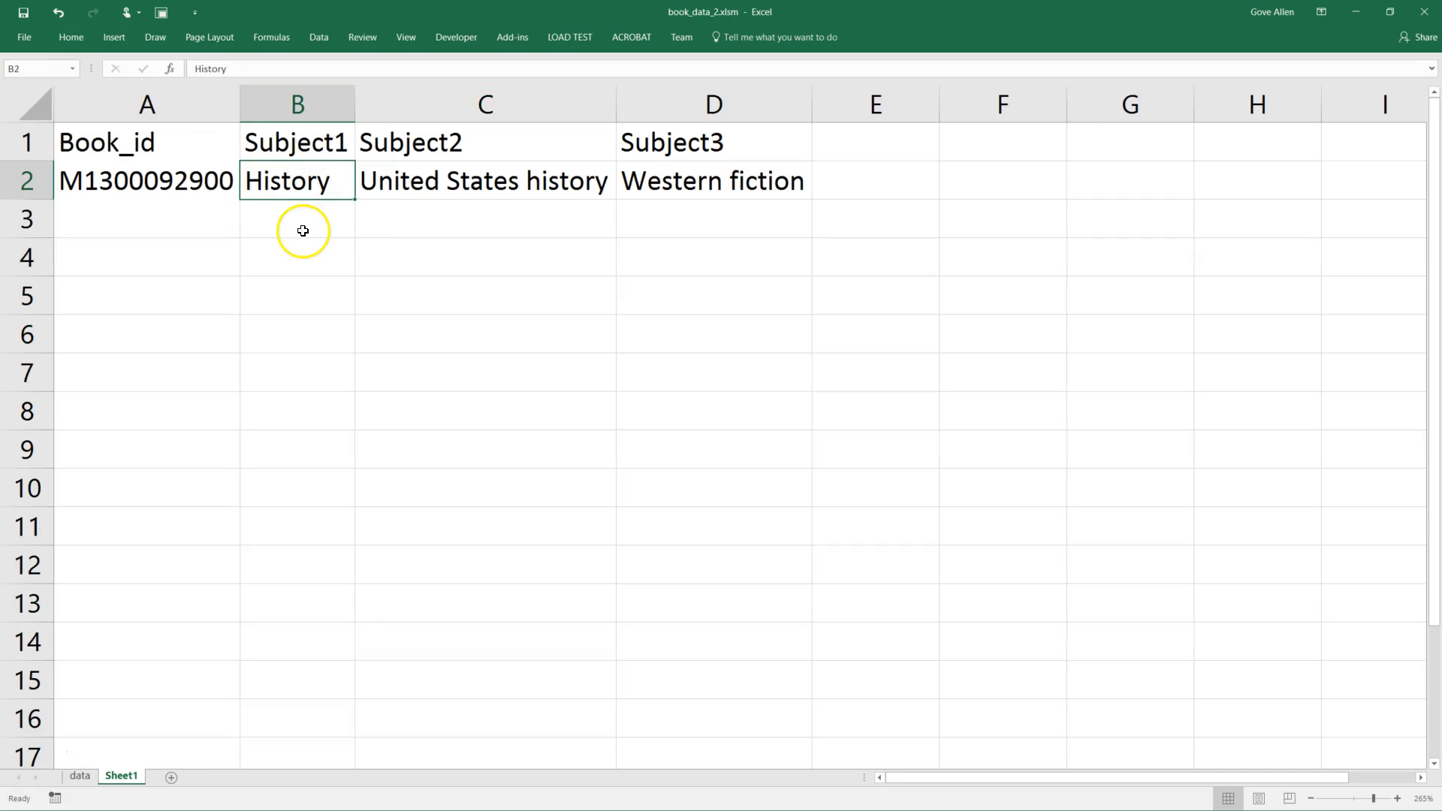
{"action": "left_click", "coordinate": [303, 230]}
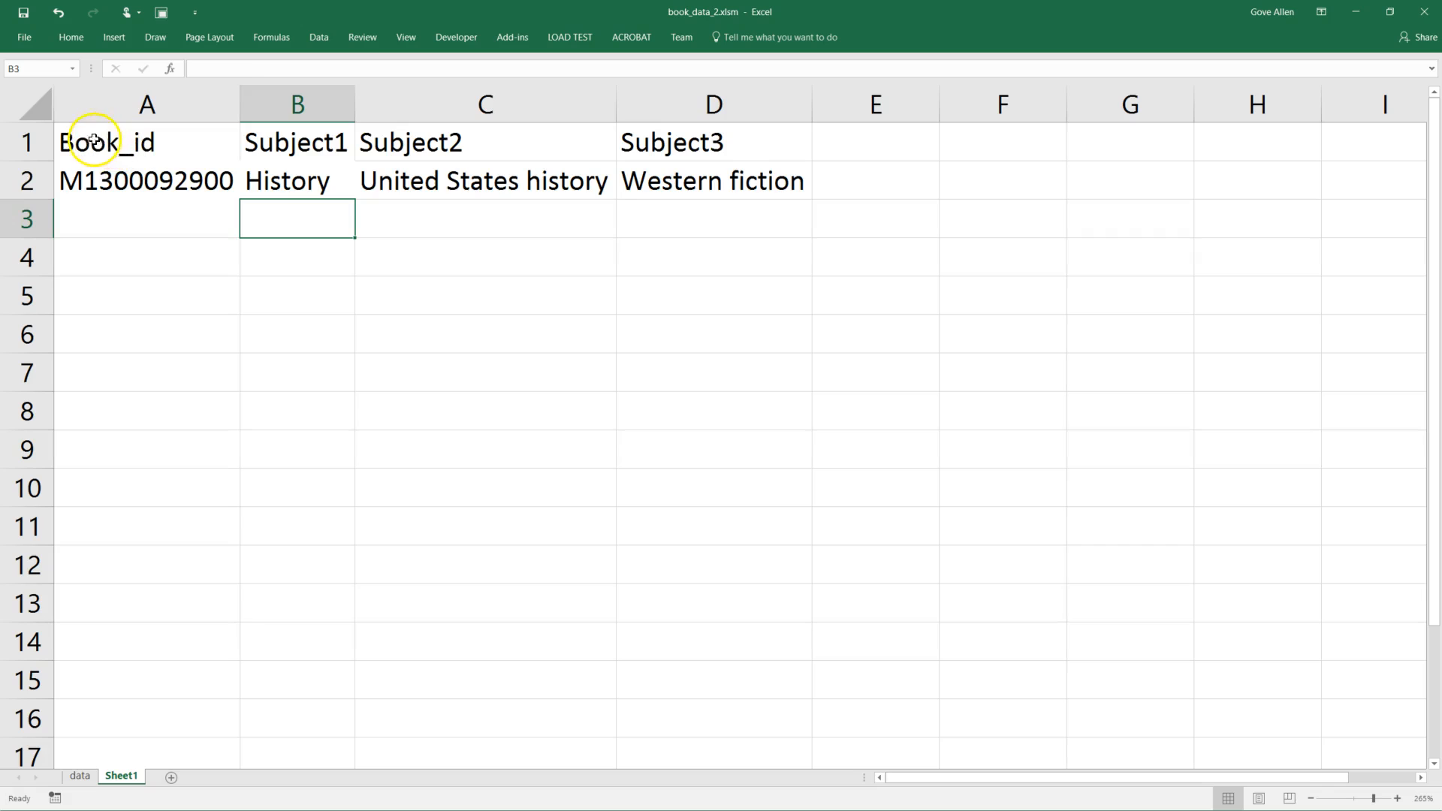
- Copy the two-row table in A1:D2 and paste the copy starting at A4
{"action": "left_click_drag", "start_coordinate": [94, 140], "coordinate": [726, 180]}
{"action": "key", "text": "ctrl+c"}
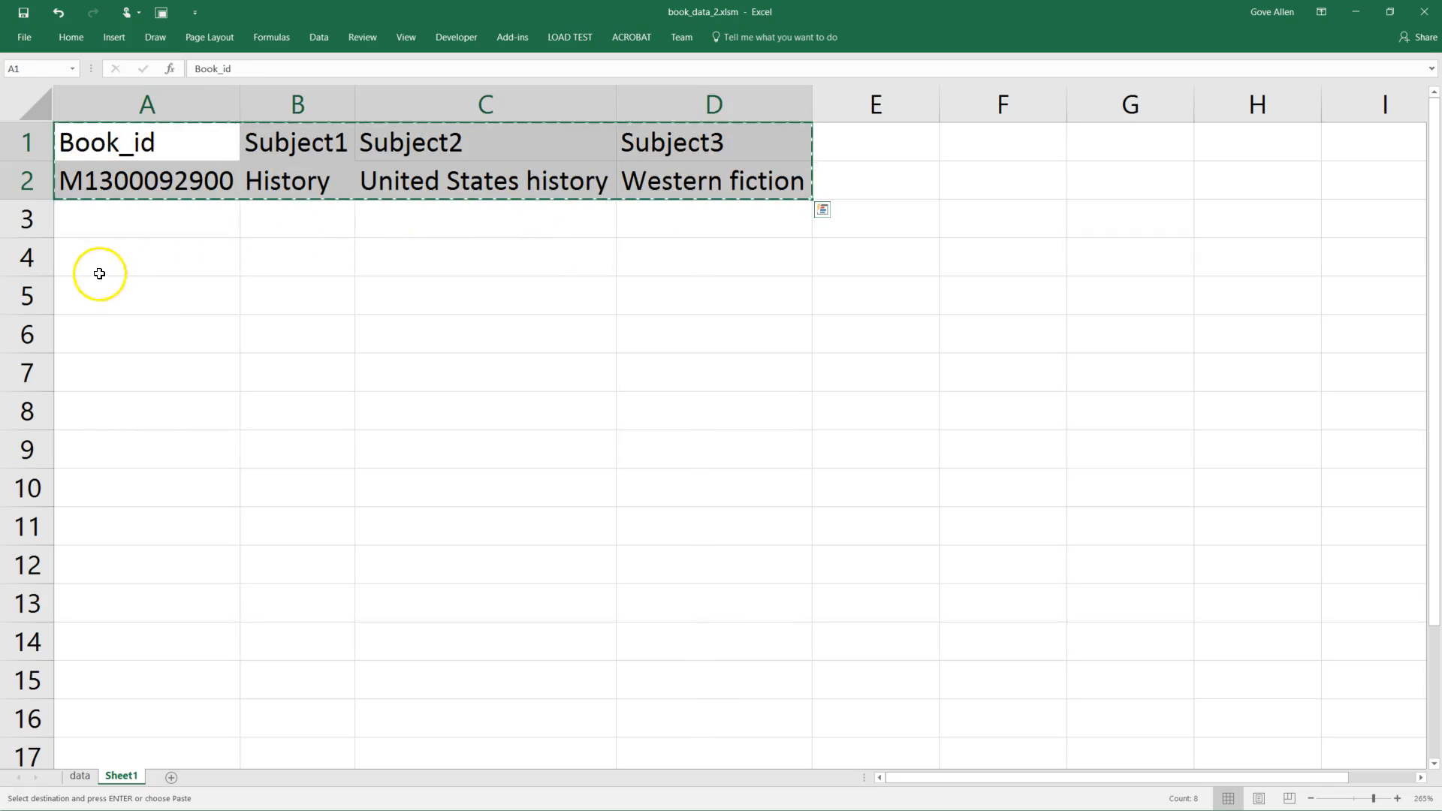
{"action": "left_click", "coordinate": [114, 255]}
{"action": "key", "text": "ctrl+v"}
{"action": "left_click", "coordinate": [255, 324]}
- Rename the B4 header to Subject and copy the book ID from A5 down into A6:A7
{"action": "left_click", "coordinate": [296, 257]}
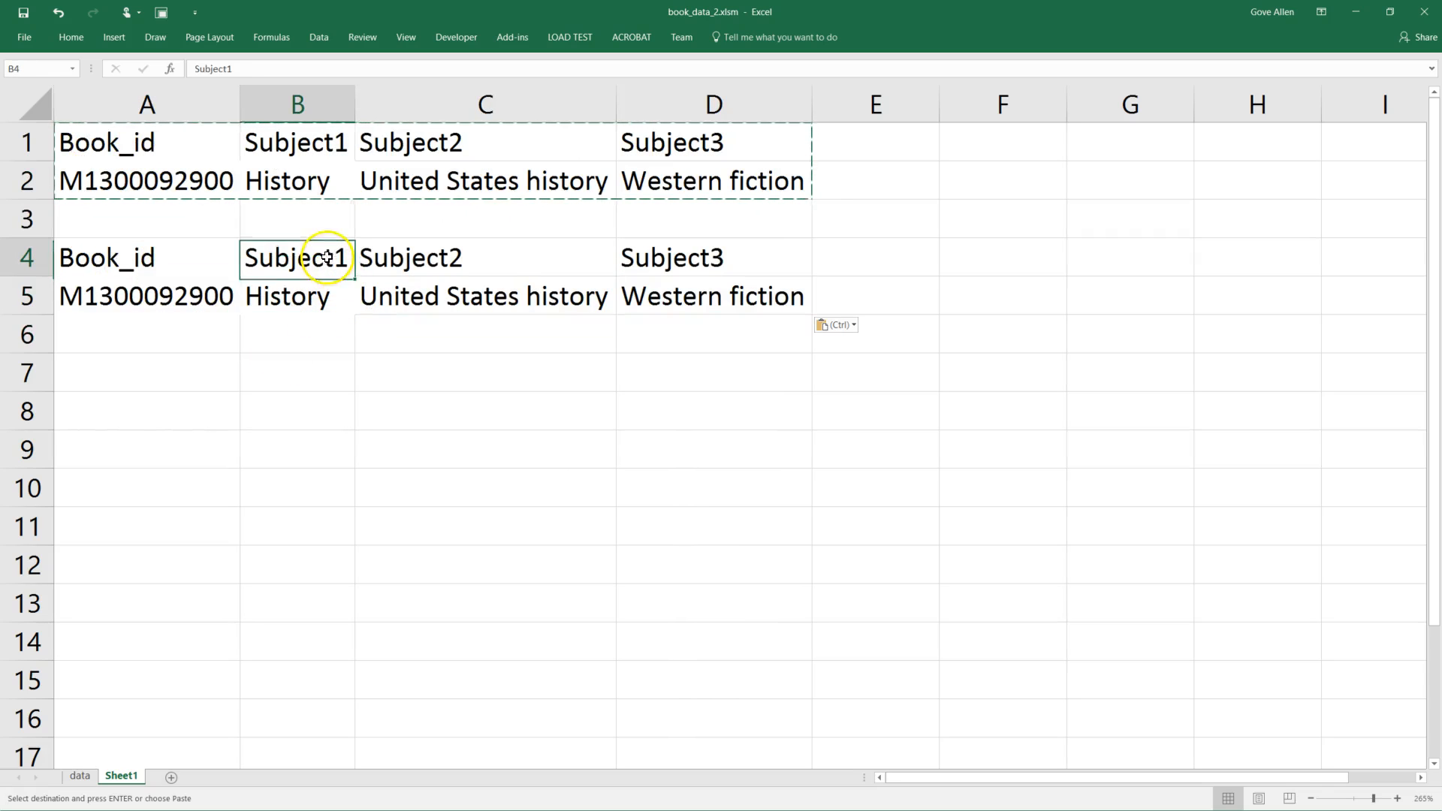
{"action": "left_click", "coordinate": [287, 72]}
{"action": "key", "text": "BackSpace"}
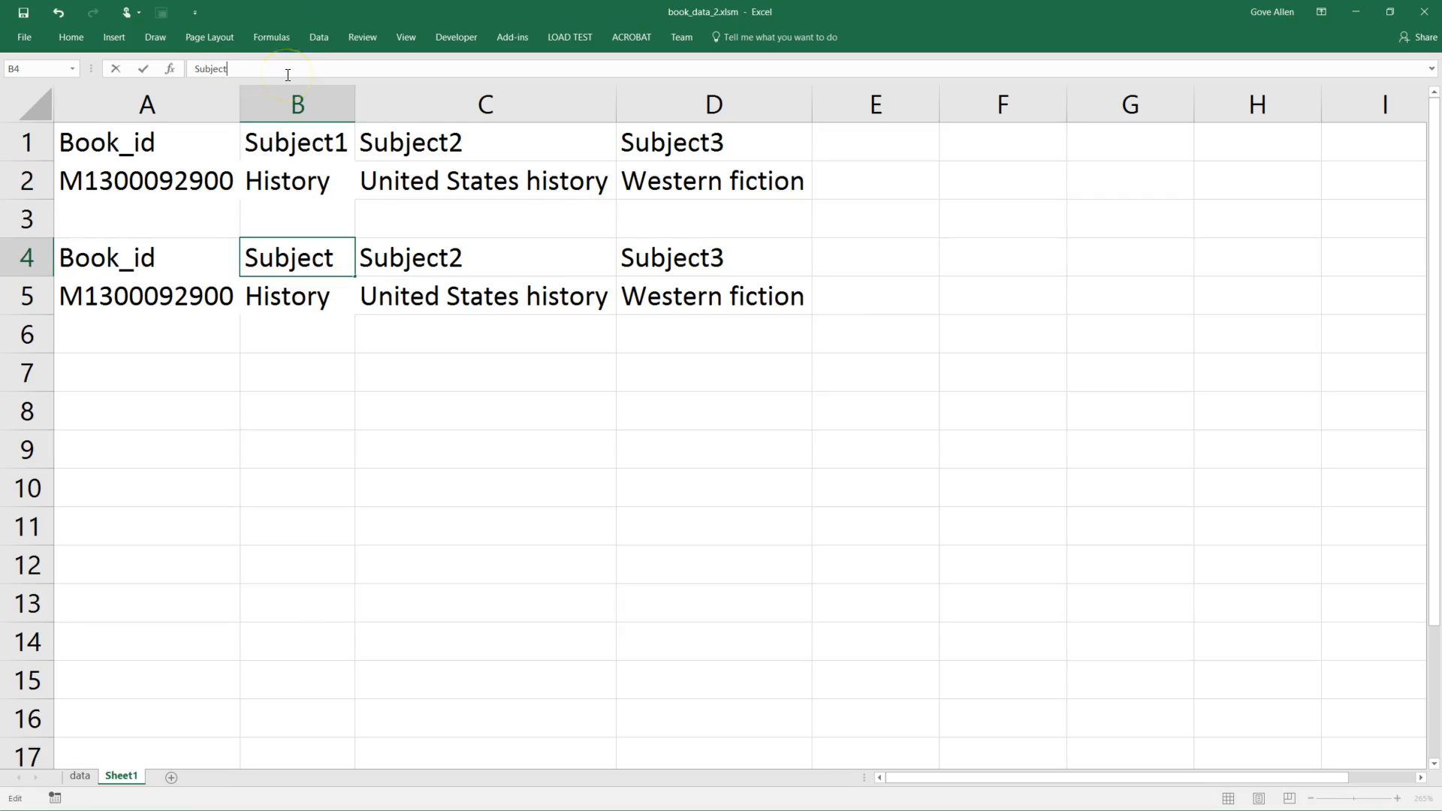
{"action": "left_click_drag", "start_coordinate": [213, 298], "coordinate": [241, 373]}
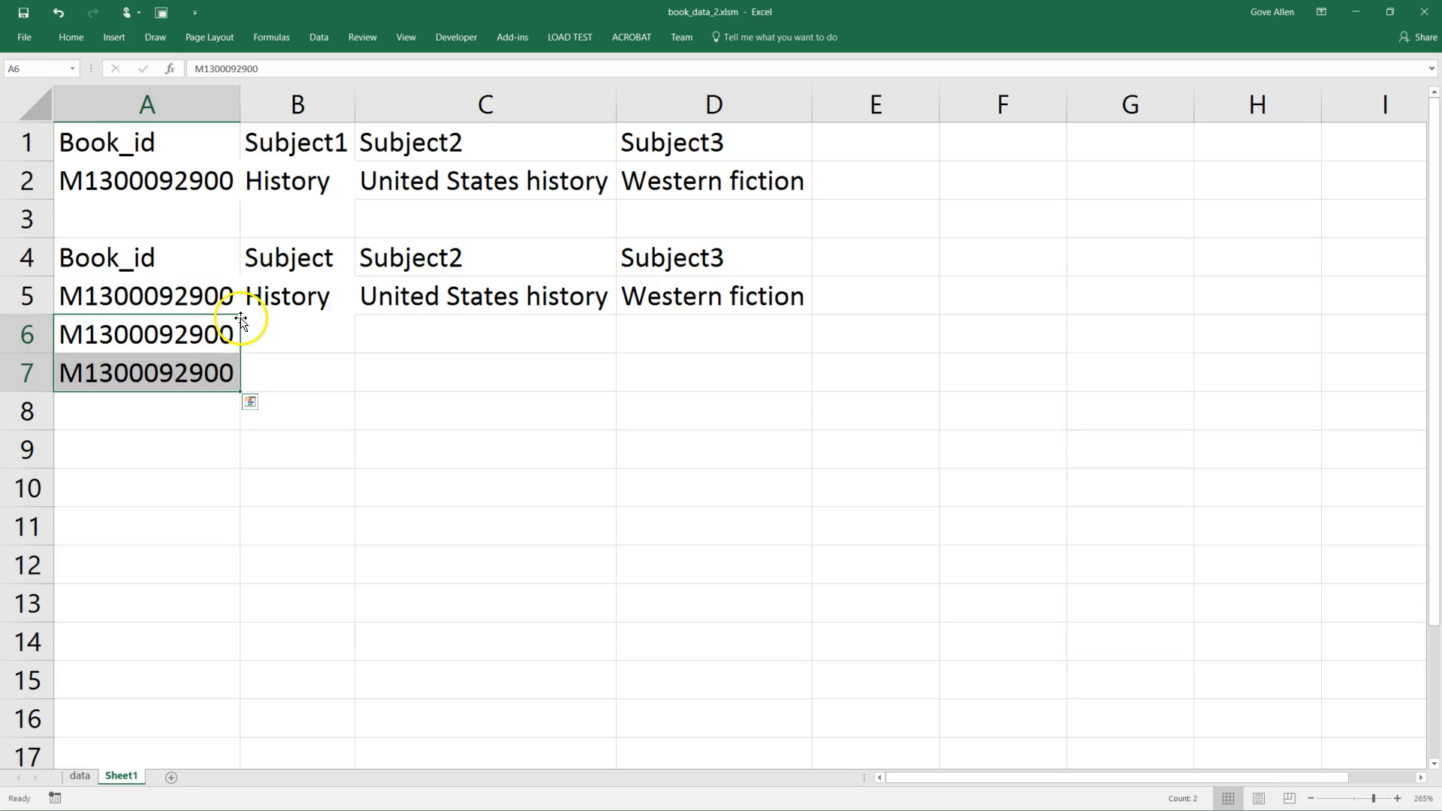
- Move United States history from C5 to B6 and Western fiction from D5 to B7
{"action": "left_click", "coordinate": [426, 308]}
{"action": "left_click_drag", "start_coordinate": [431, 315], "coordinate": [332, 341]}
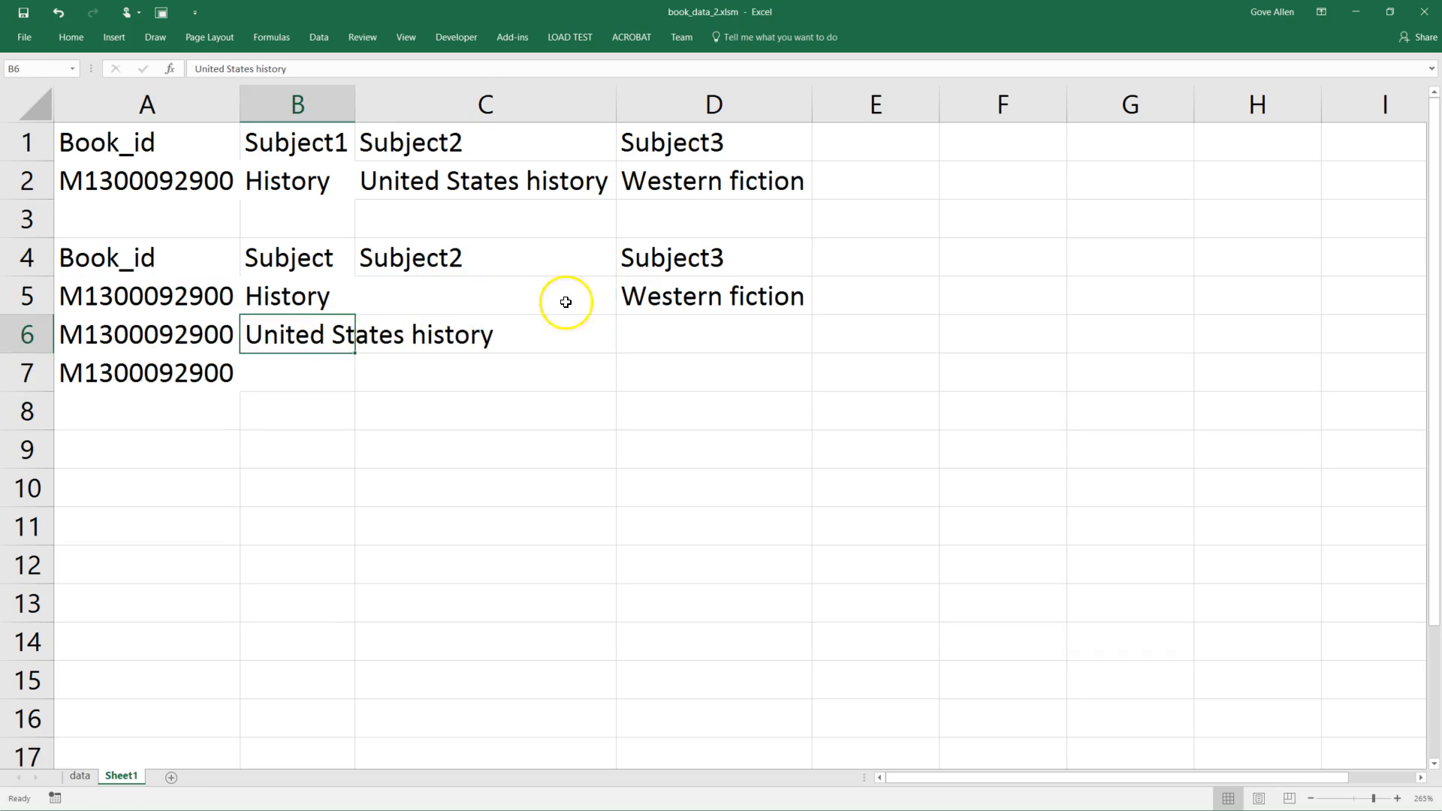
{"action": "left_click", "coordinate": [641, 296]}
{"action": "left_click_drag", "start_coordinate": [650, 316], "coordinate": [312, 373]}
- Clear the Subject2 and Subject3 headers from C4:D4 and fit column B's width to its contents
{"action": "left_click_drag", "start_coordinate": [396, 258], "coordinate": [644, 259]}
{"action": "key", "text": "Delete"}
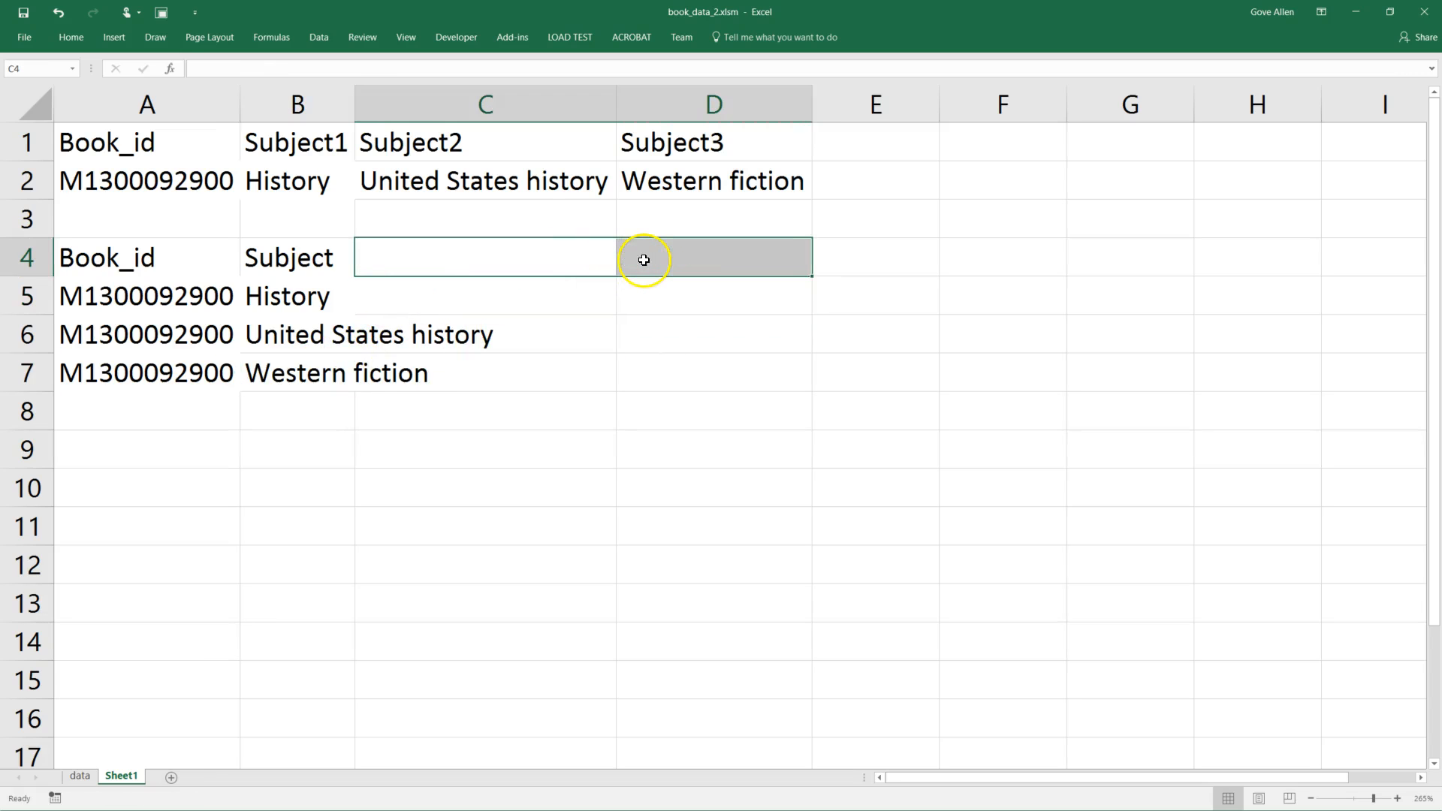
{"action": "key", "text": "Down"}
{"action": "double_click", "coordinate": [356, 105]}
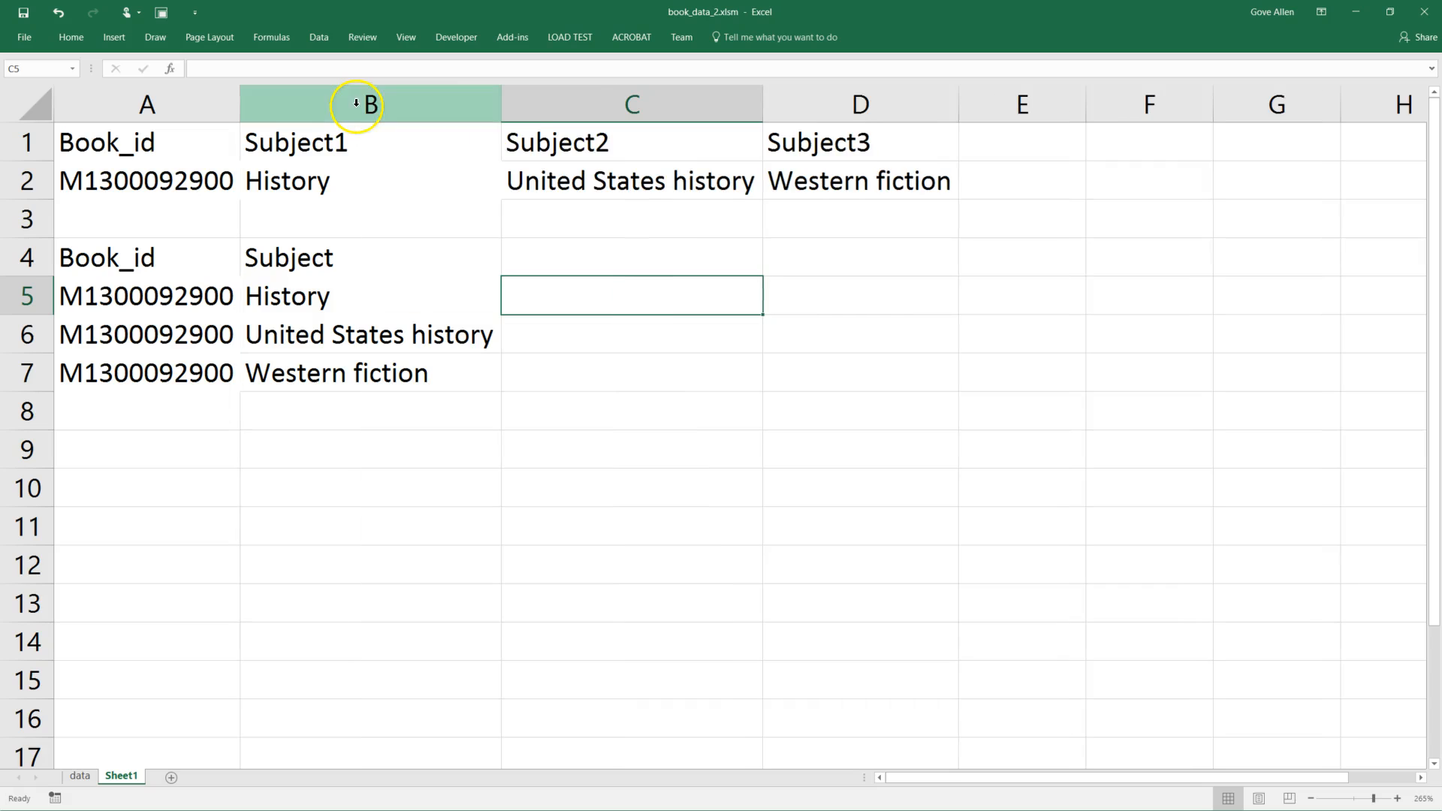
- Shade the header cells A4:B4 with a light blue fill
{"action": "left_click_drag", "start_coordinate": [160, 257], "coordinate": [299, 264]}
{"action": "left_click", "coordinate": [71, 36]}
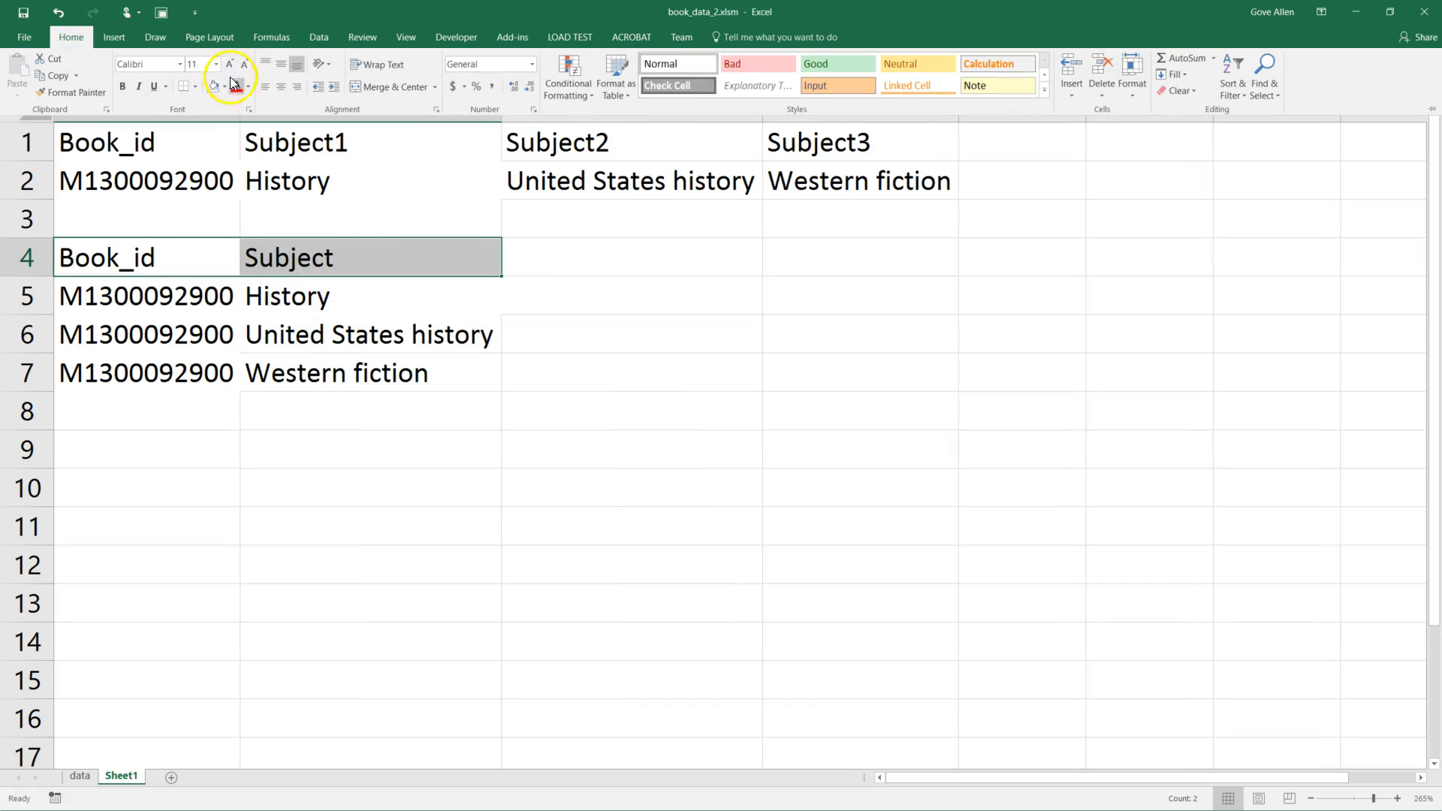
{"action": "left_click", "coordinate": [225, 86]}
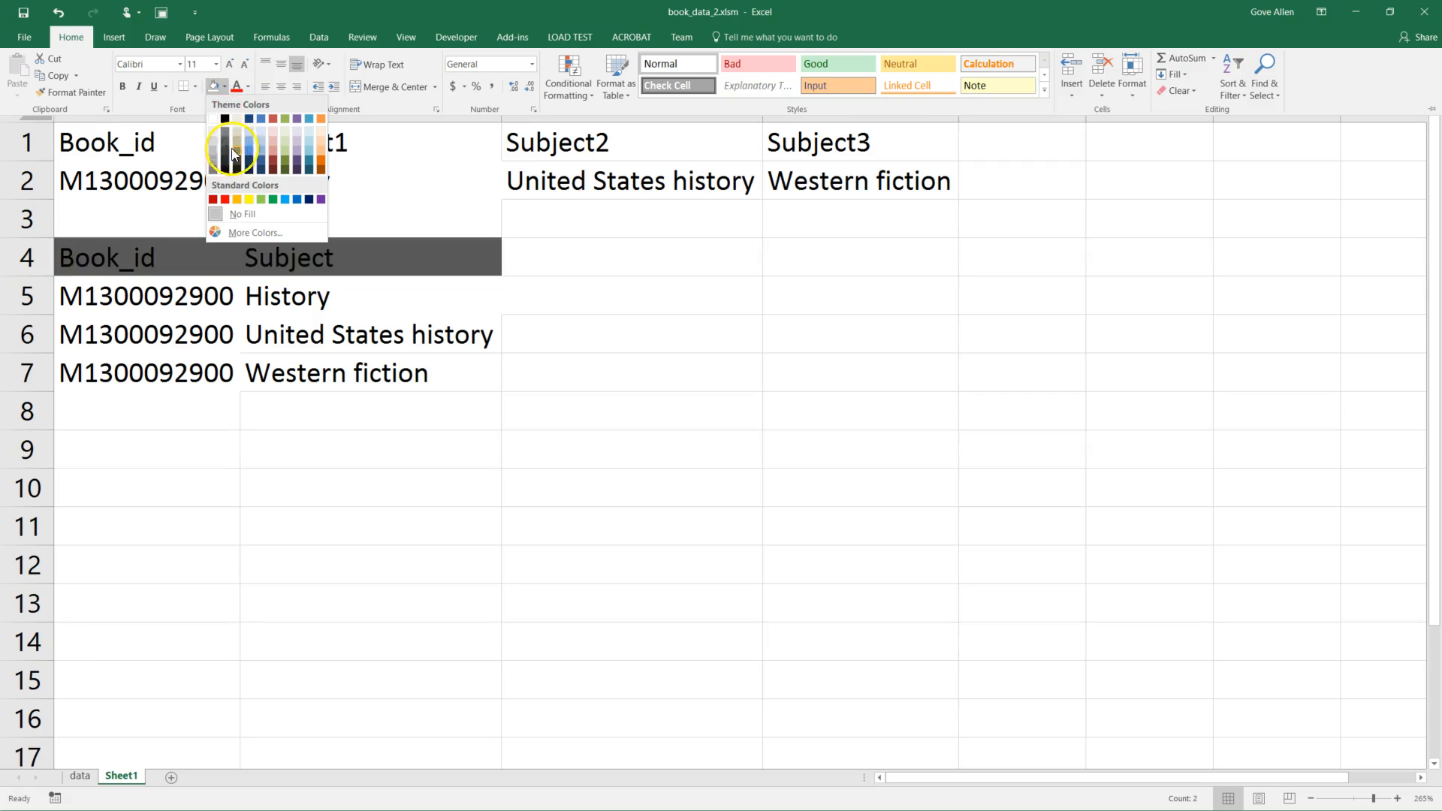
{"action": "left_click", "coordinate": [252, 133]}
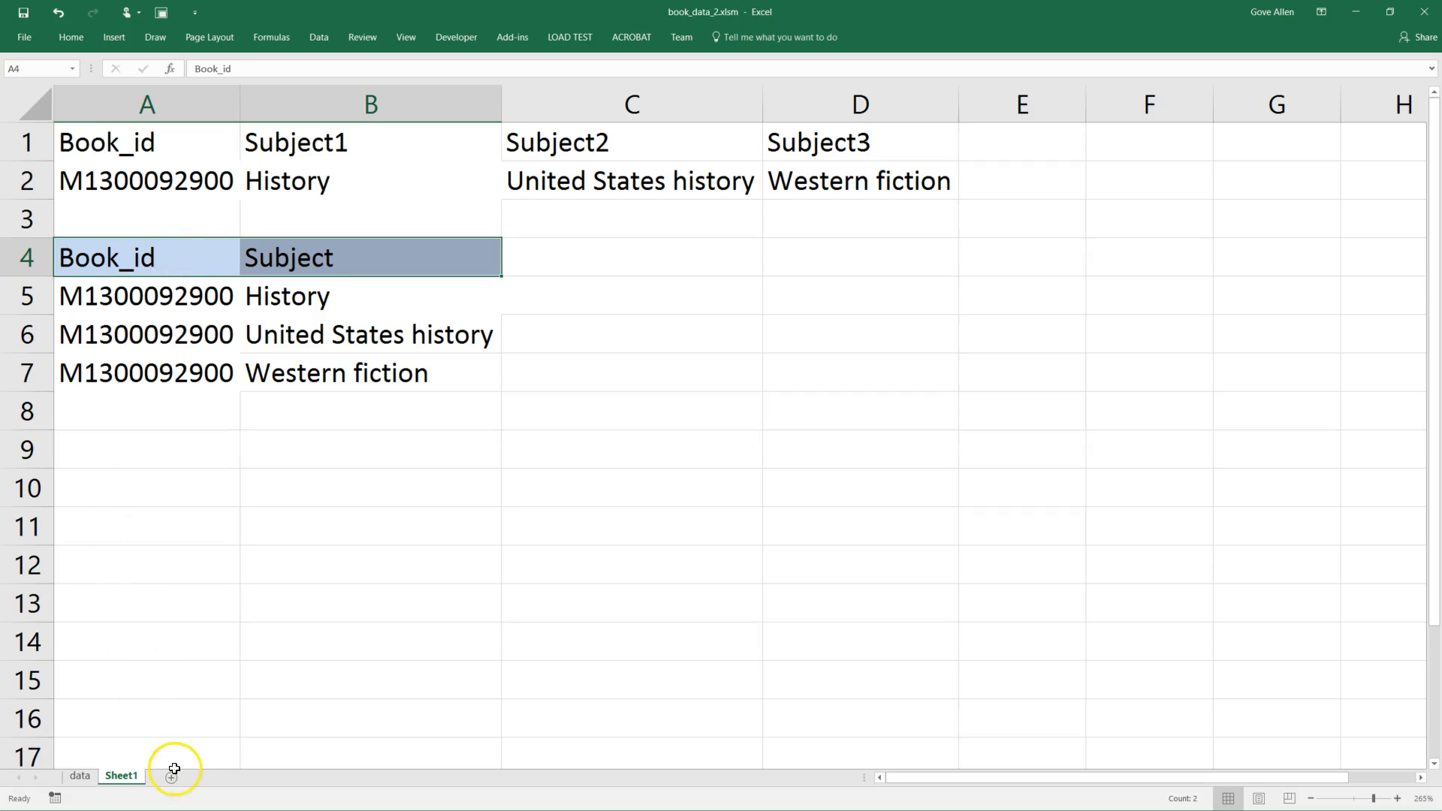
- Select a subject cell on the data sheet, run the ExpandMultiValuedAttribute macro, and show the book_subject sheet
{"action": "left_click", "coordinate": [80, 776]}
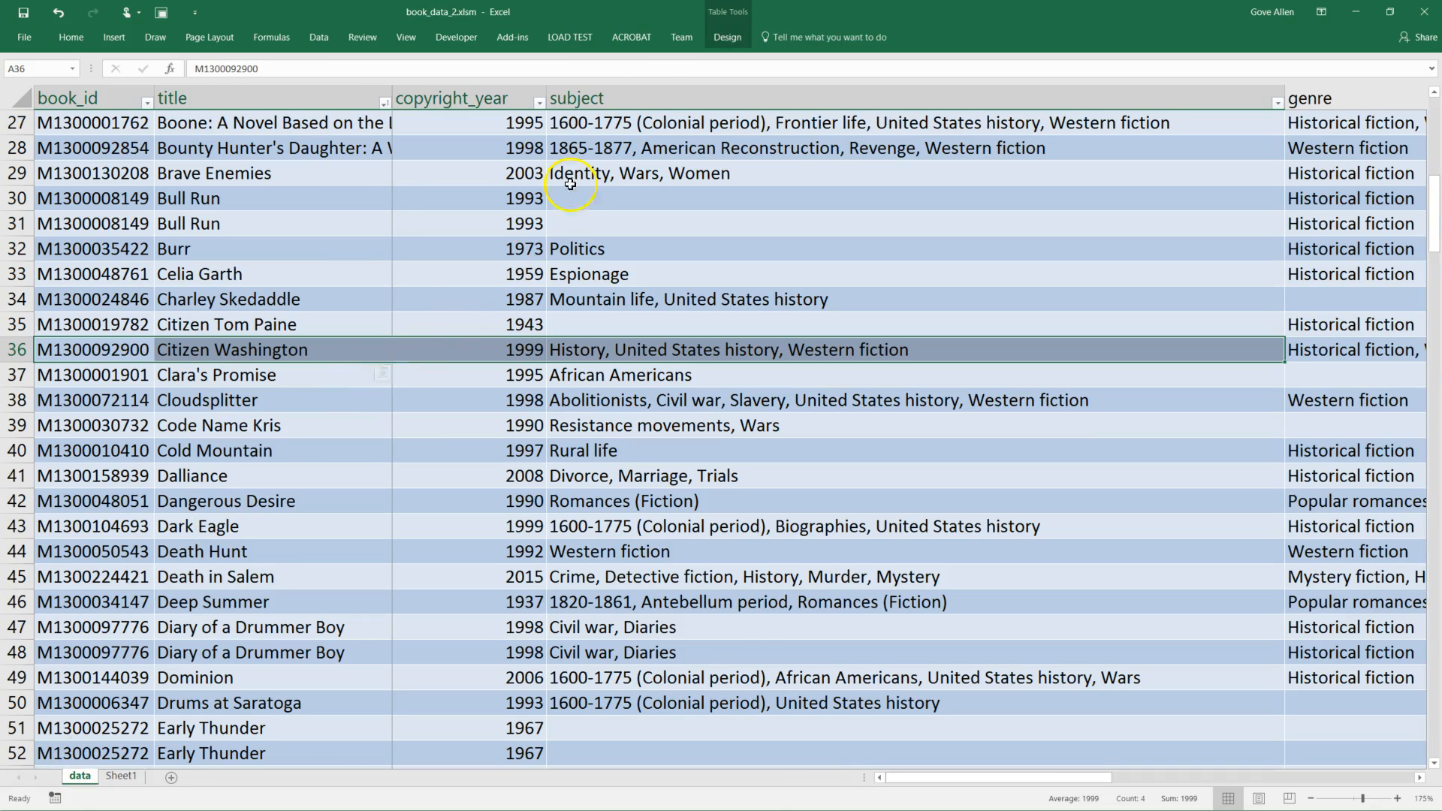
{"action": "left_click", "coordinate": [623, 131]}
{"action": "scroll", "coordinate": [628, 251], "scroll_direction": "up", "scroll_amount": 9}
{"action": "left_click", "coordinate": [640, 194]}
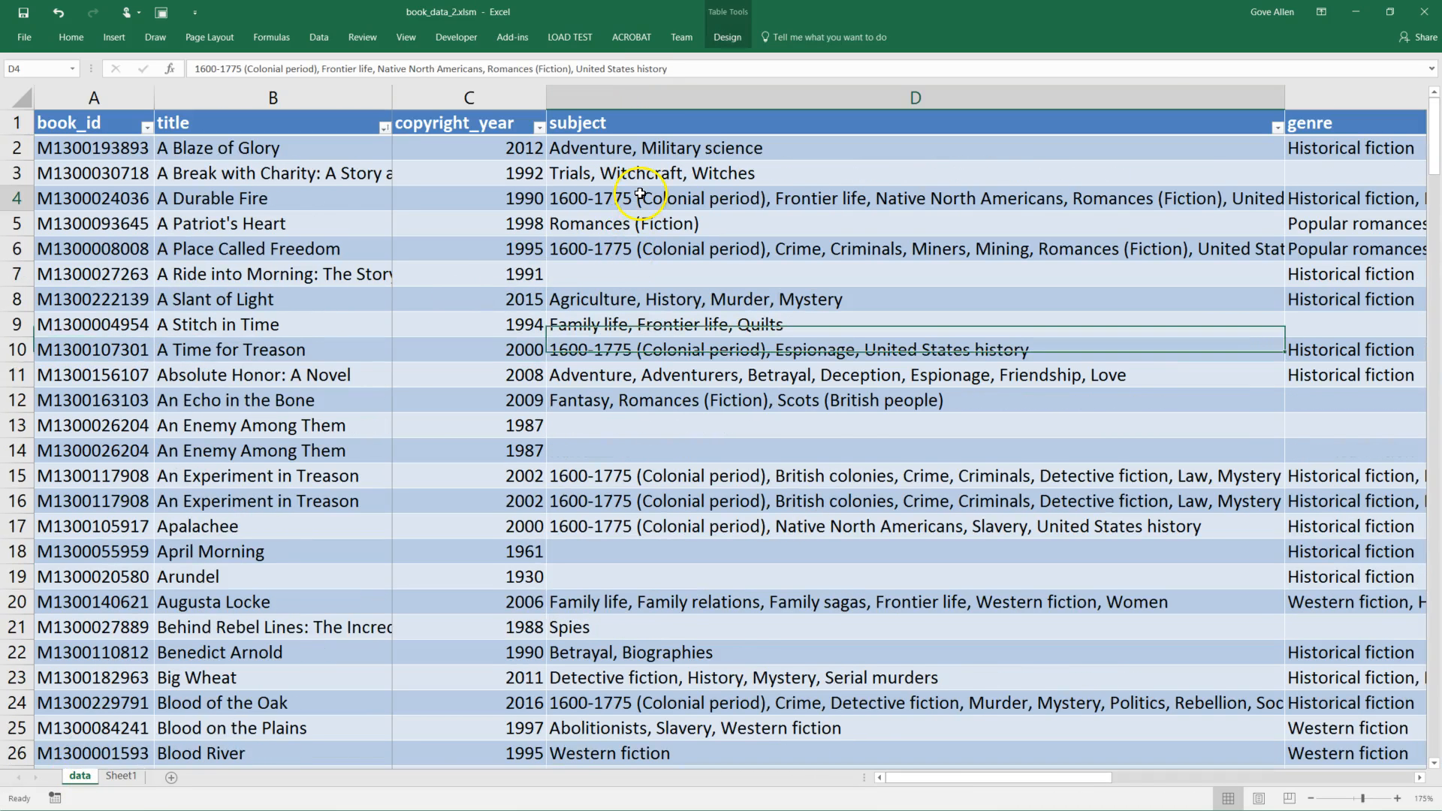
{"action": "left_click", "coordinate": [406, 37]}
{"action": "left_click", "coordinate": [722, 67]}
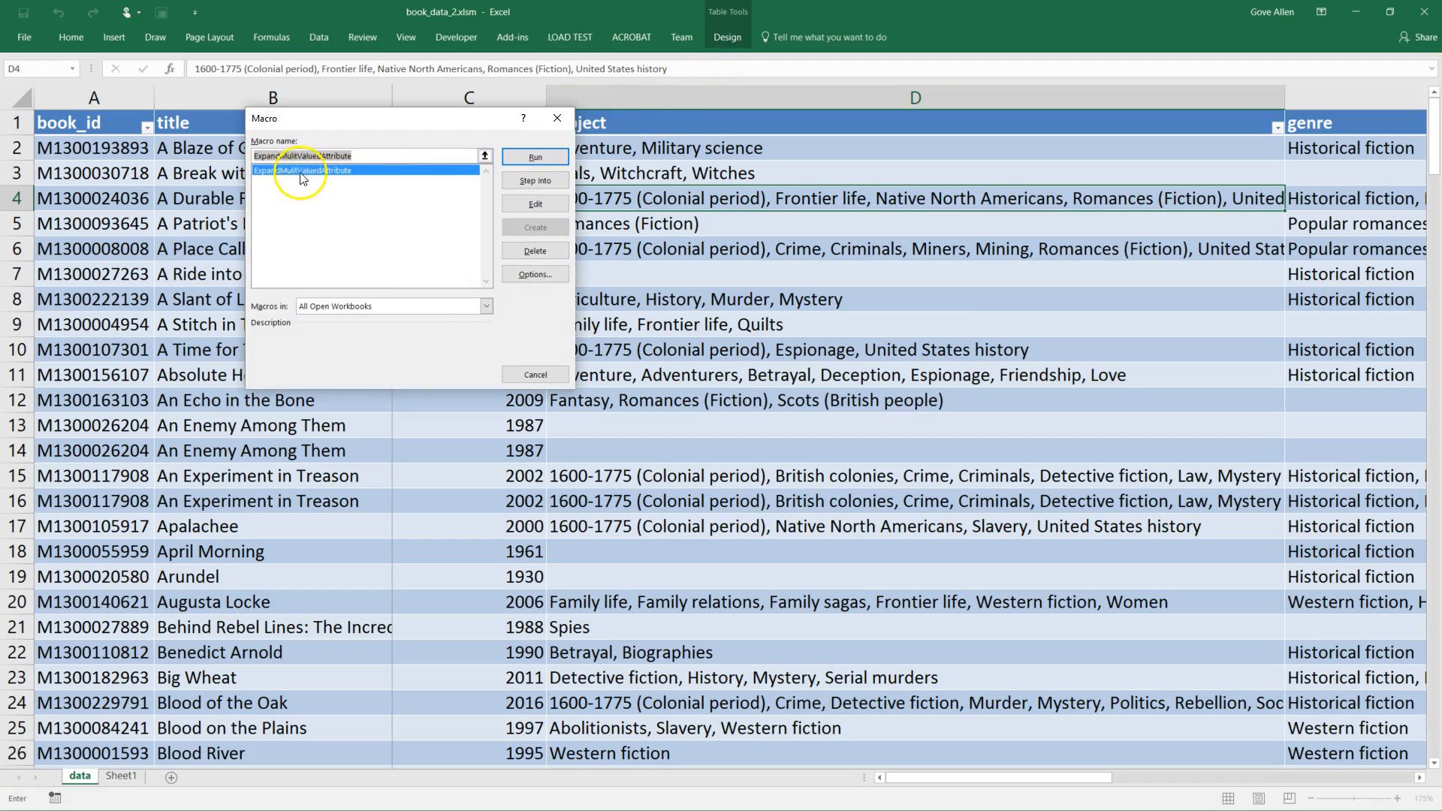
{"action": "left_click", "coordinate": [532, 159]}
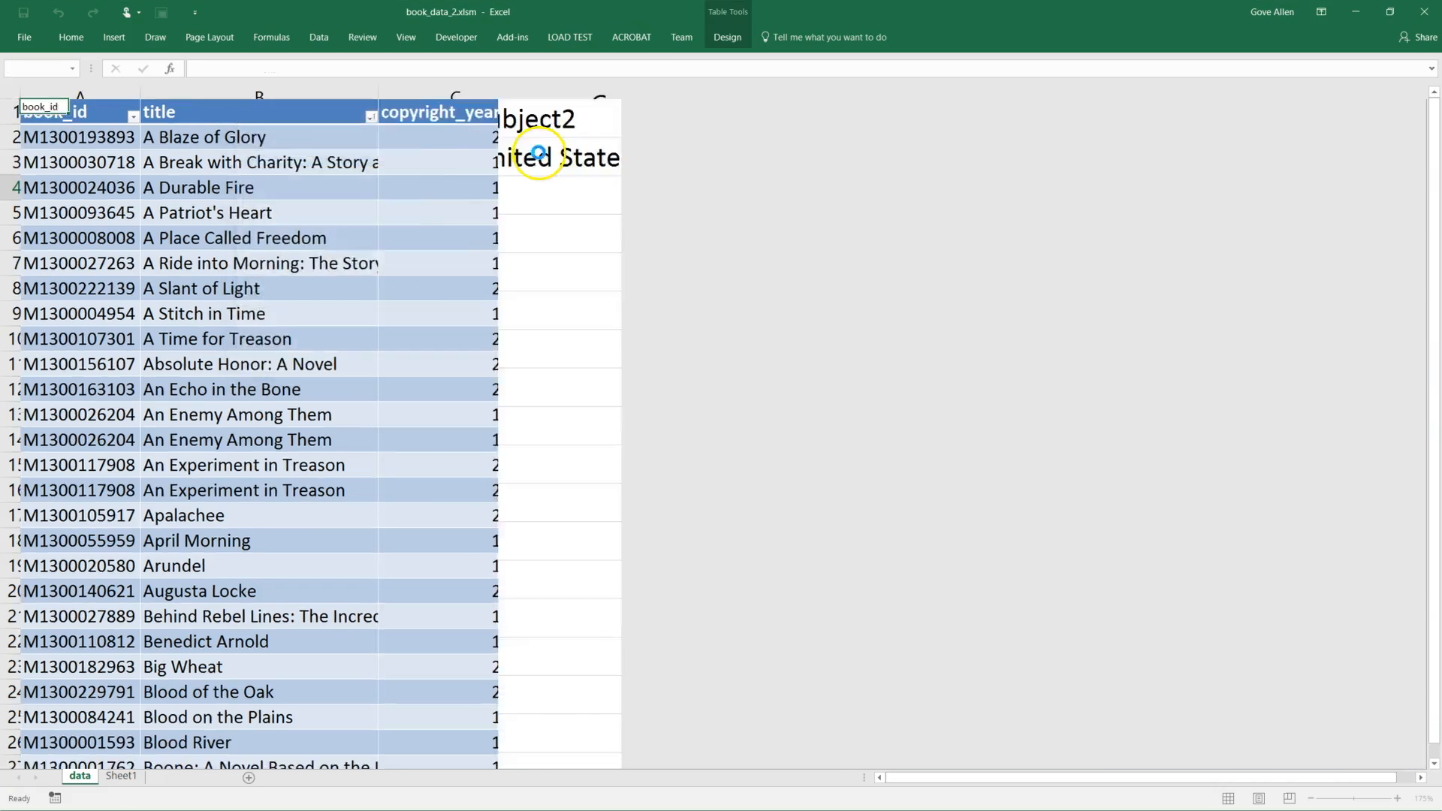
{"action": "left_click", "coordinate": [103, 776]}
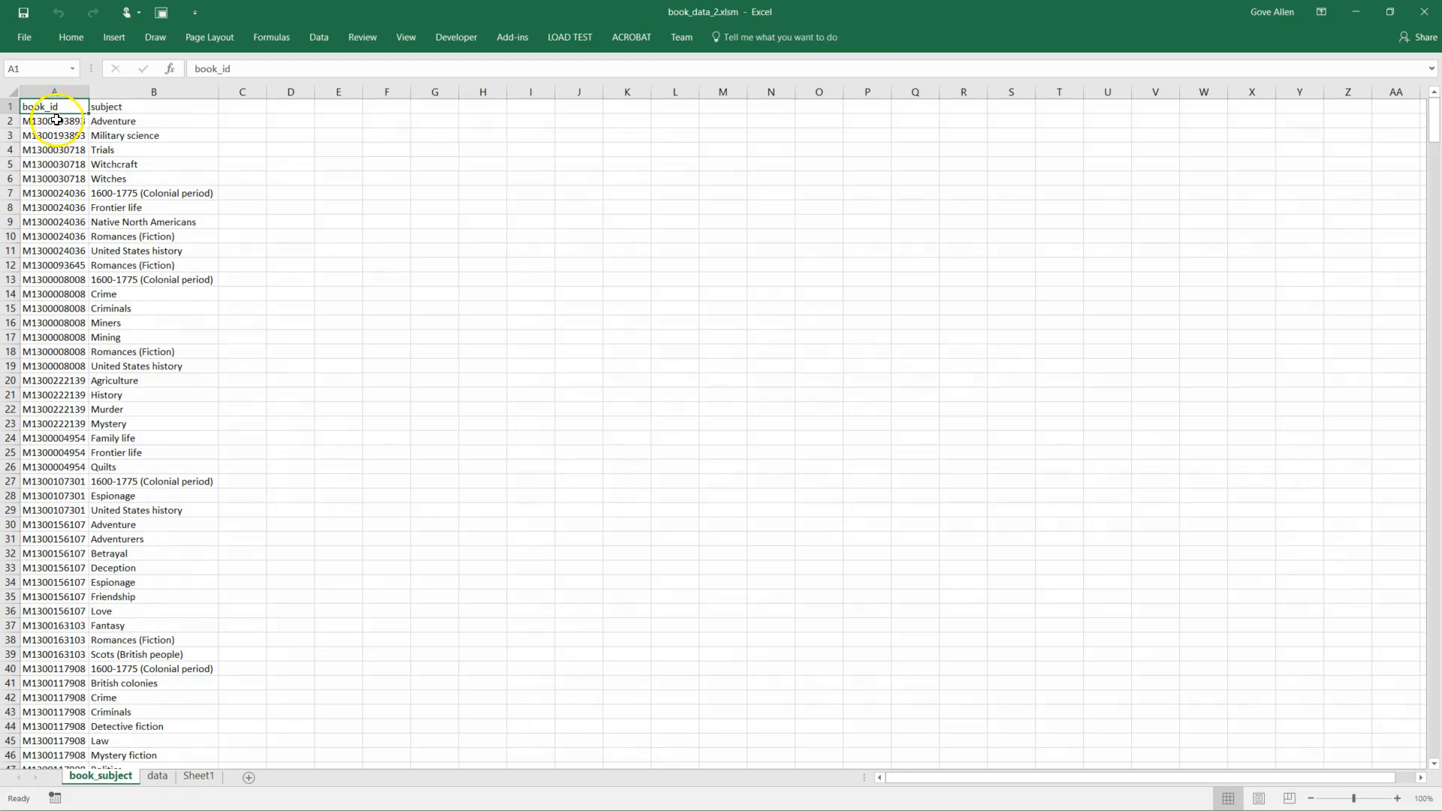
- Copy the book ID text from cell A5 on Sheet1
{"action": "left_click", "coordinate": [198, 777]}
{"action": "left_click", "coordinate": [127, 294]}
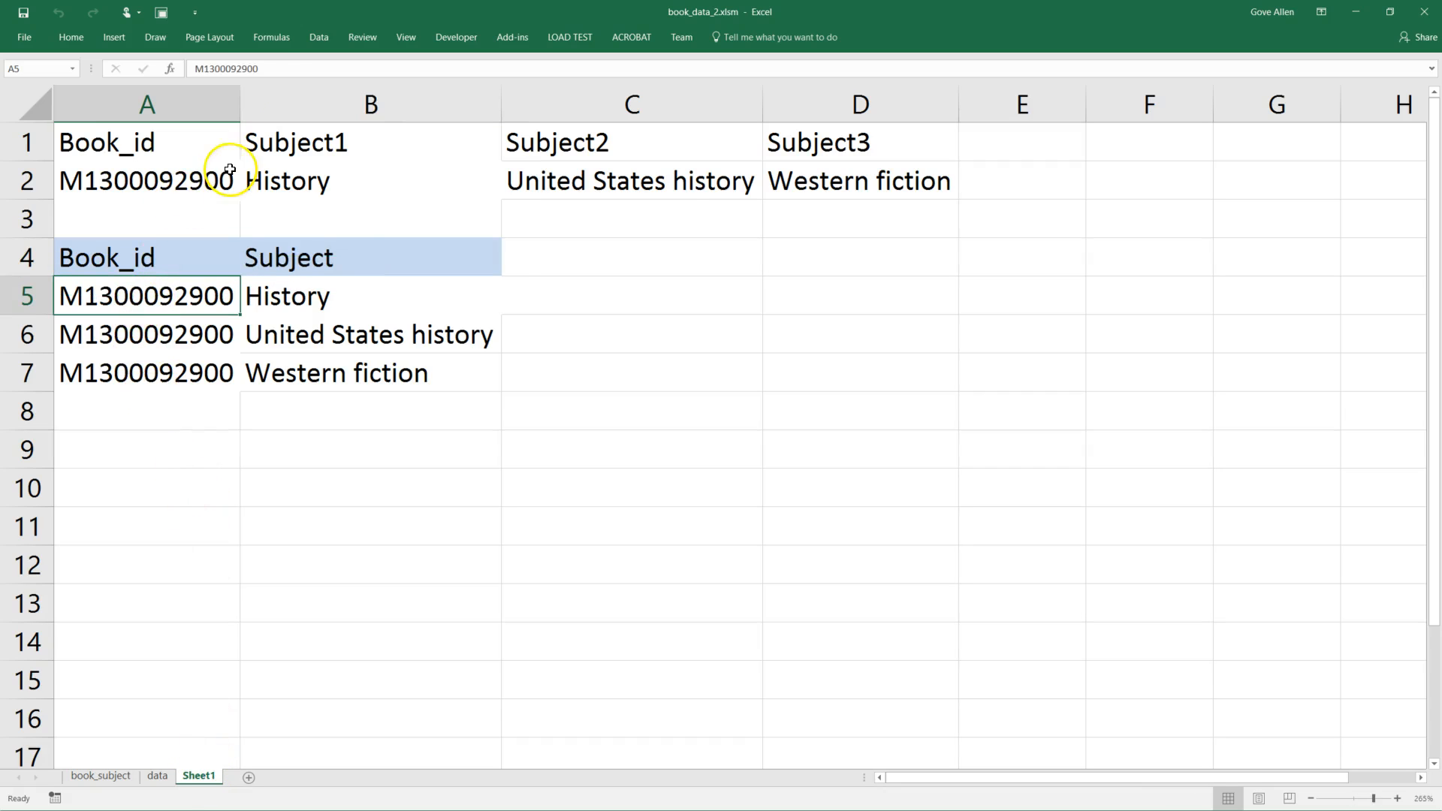
{"action": "double_click", "coordinate": [195, 69]}
{"action": "key", "text": "ctrl+c"}
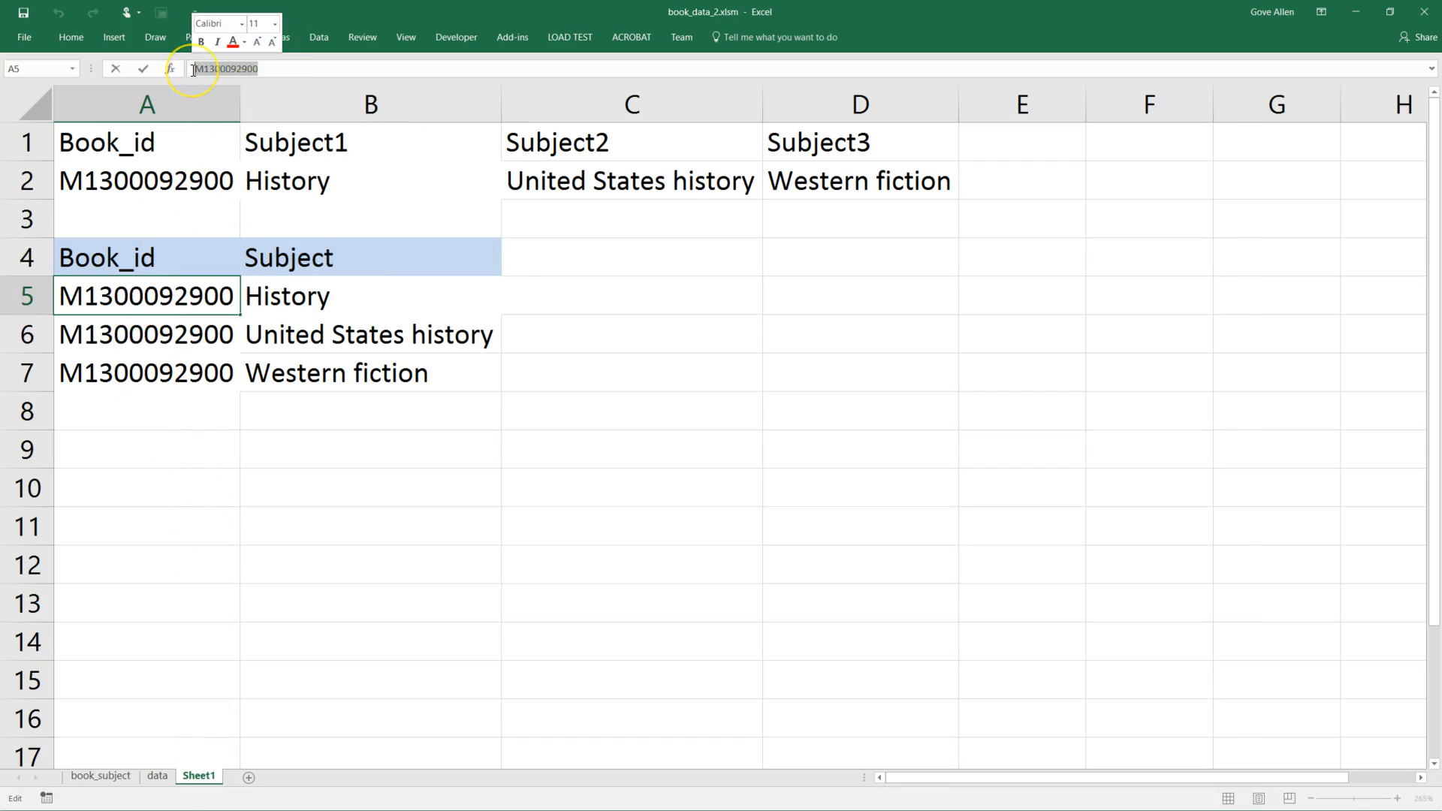
{"action": "key", "text": "Escape"}
{"action": "key", "text": "alt+Tab"}
{"action": "key", "text": "alt+Tab"}
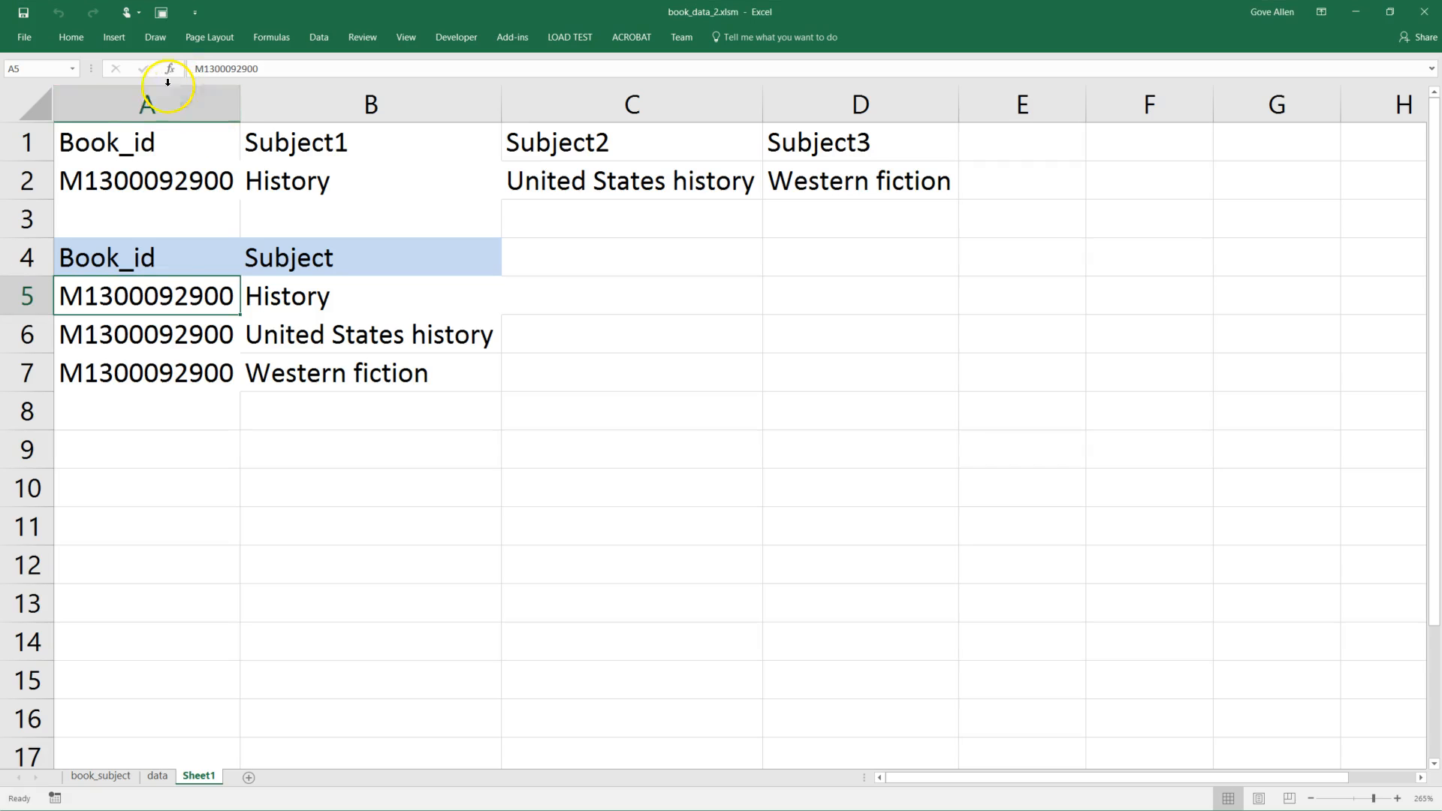
- Search the book_subject sheet for the copied book ID and select its matching ID cells A96:A98
{"action": "left_click", "coordinate": [102, 777]}
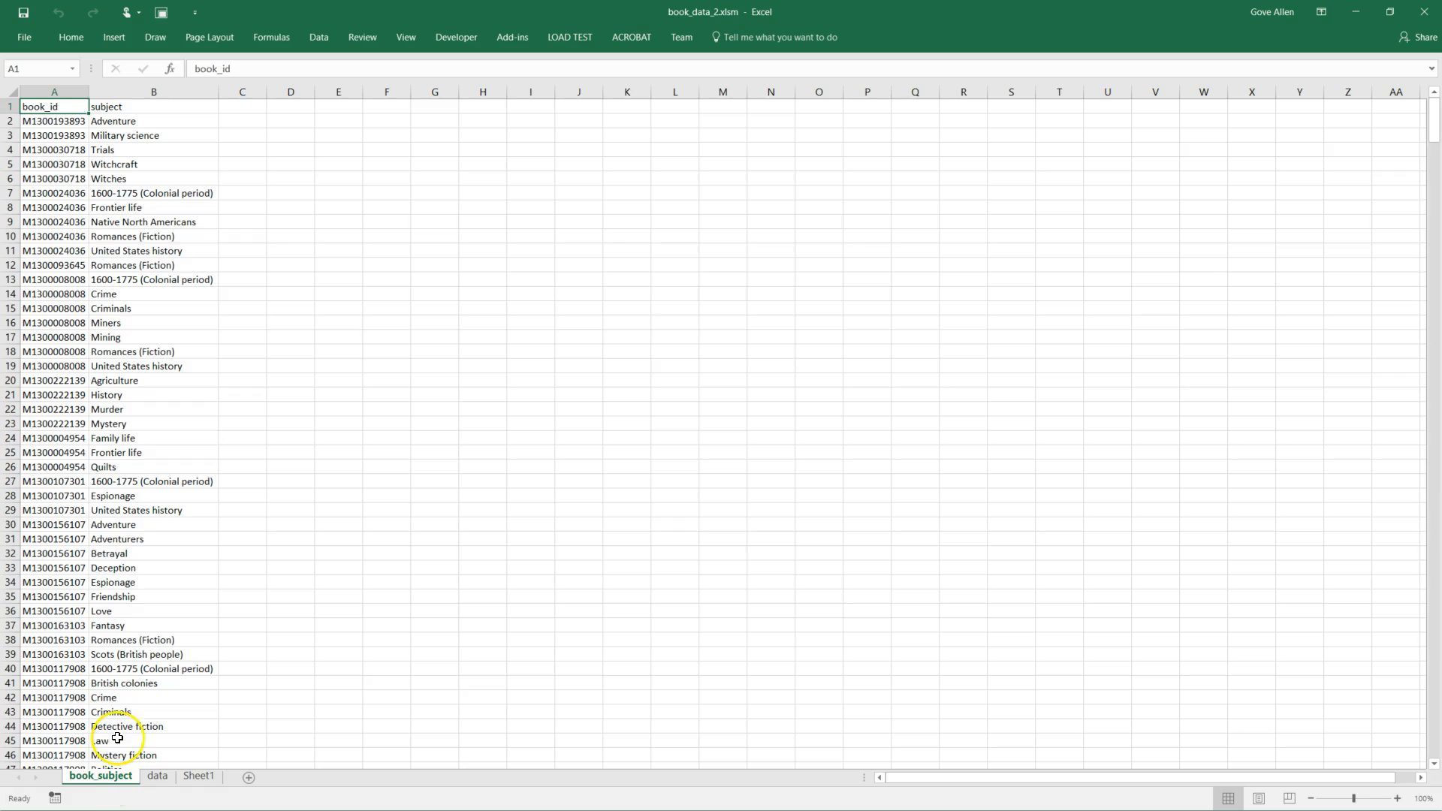
{"action": "key", "text": "ctrl+f"}
{"action": "key", "text": "ctrl+v"}
{"action": "key", "text": "Return"}
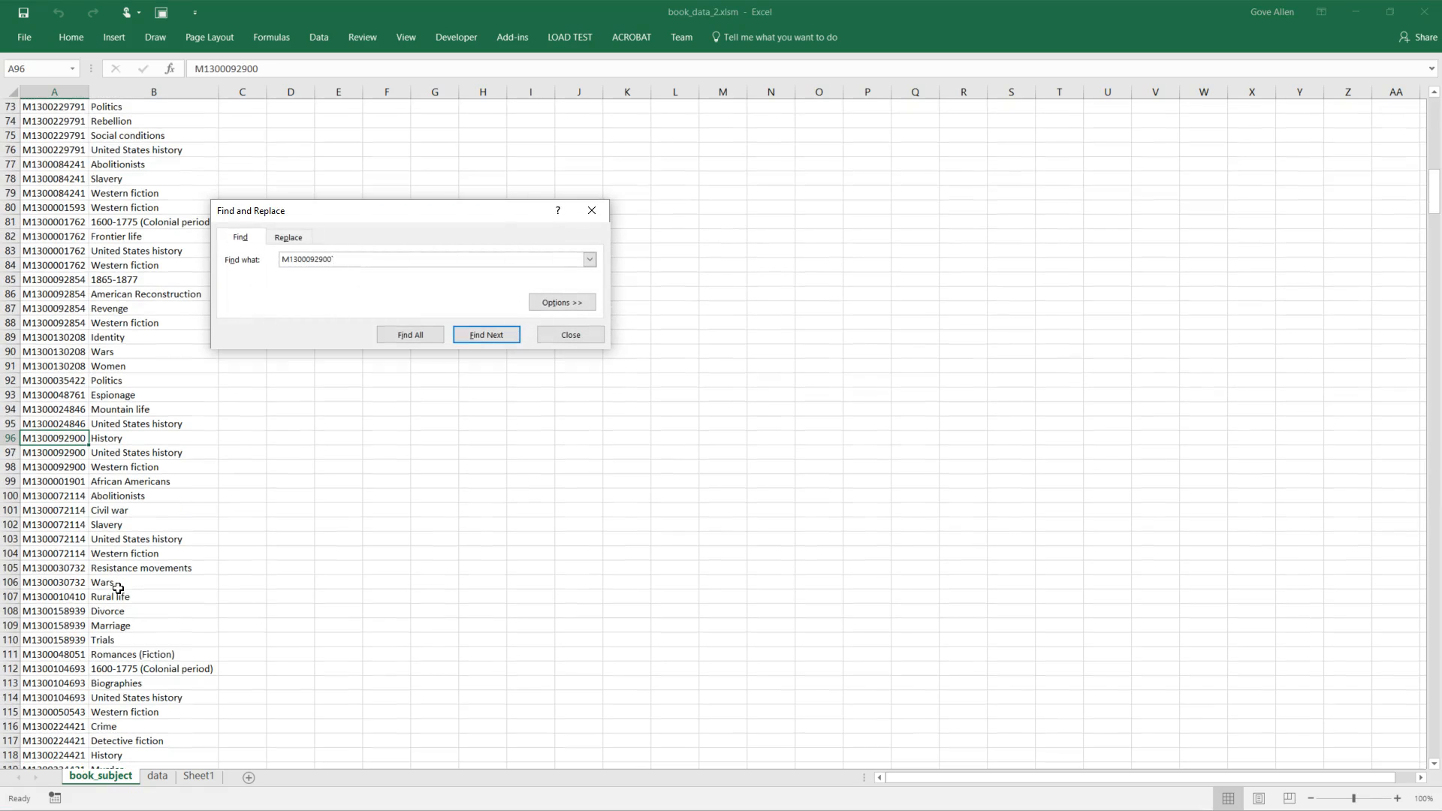
{"action": "key", "text": "Escape"}
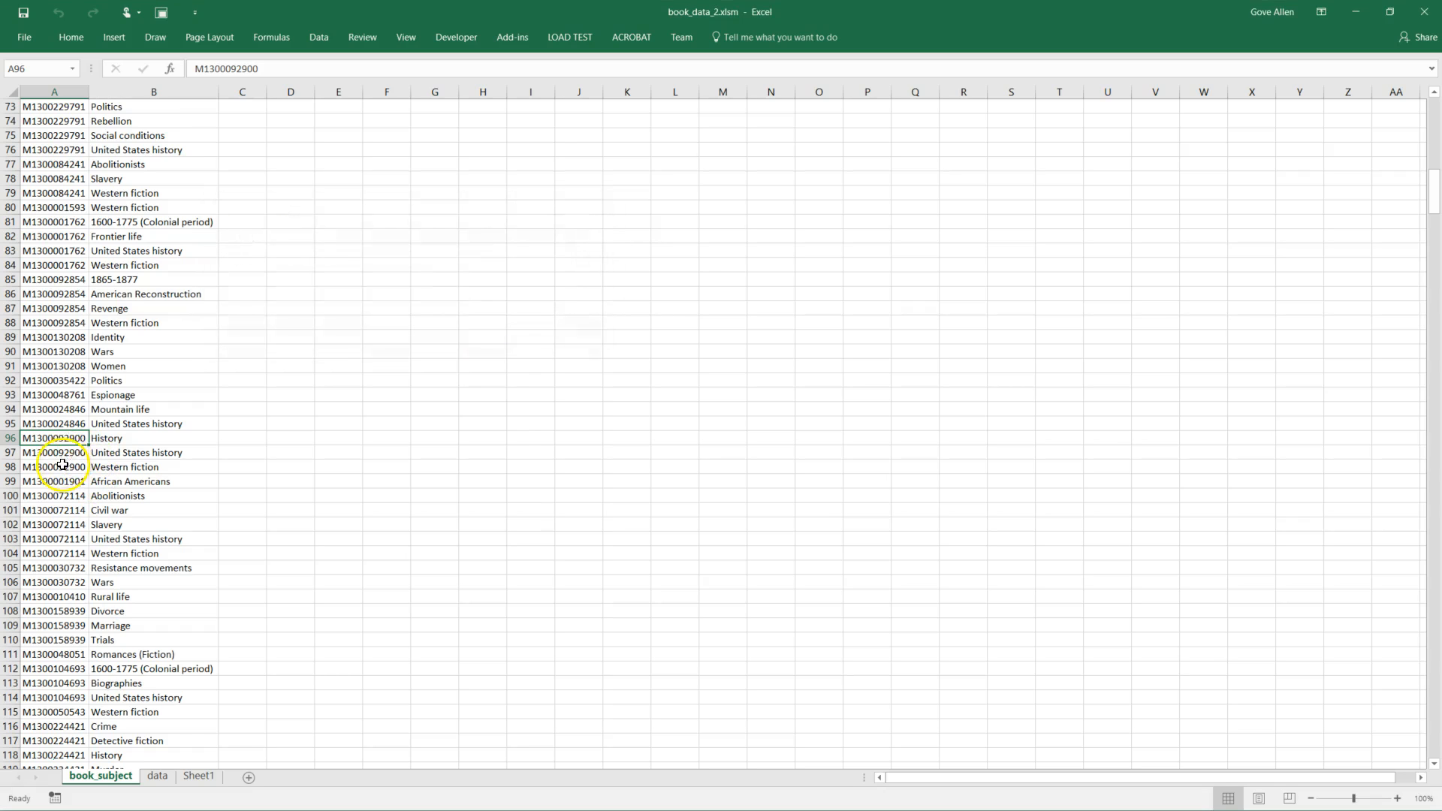
{"action": "left_click_drag", "start_coordinate": [61, 466], "coordinate": [57, 440]}
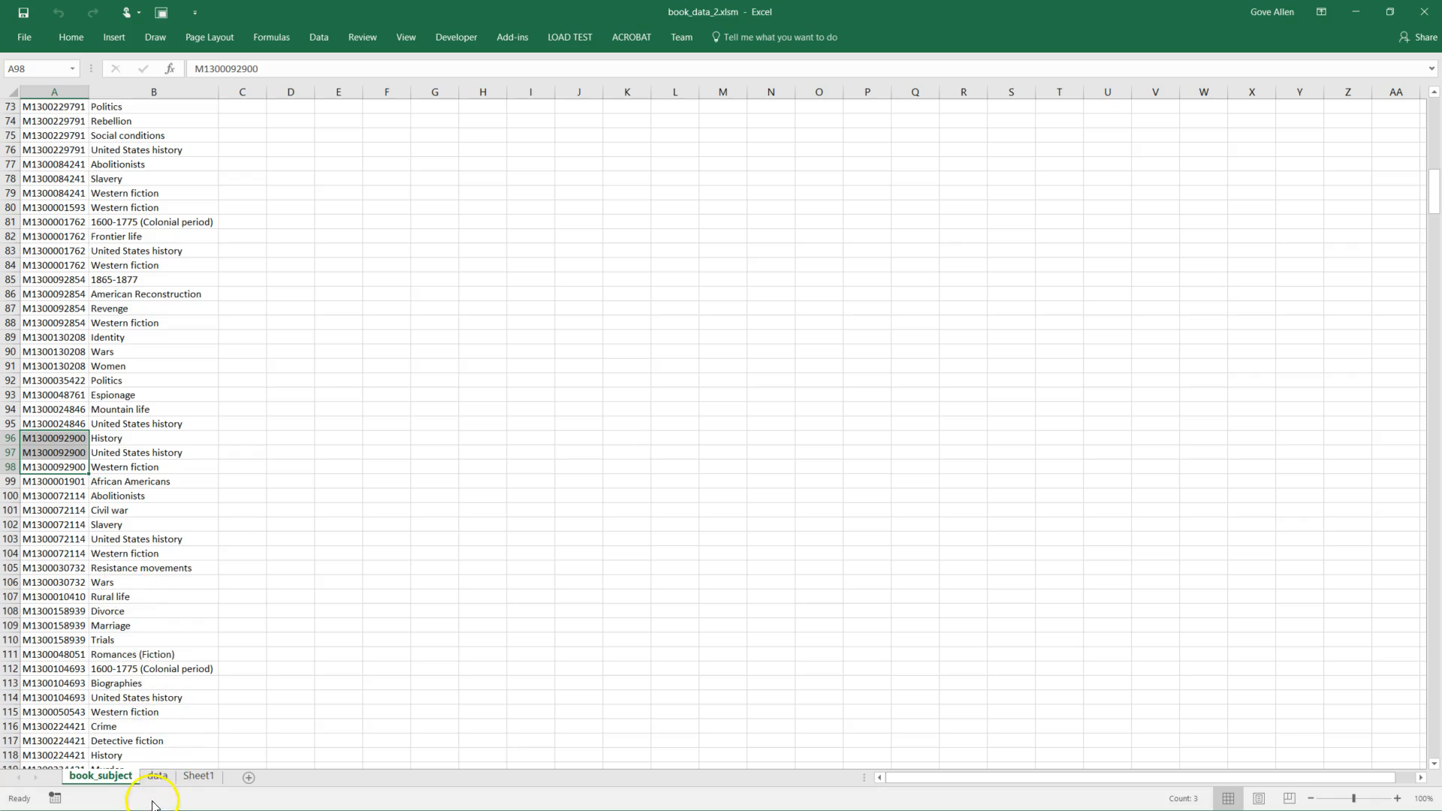
- Compare the Sheet1 example with the book_subject sheet and examine the latter's records from the first row to the last
{"action": "left_click", "coordinate": [158, 776]}
{"action": "left_click", "coordinate": [203, 781]}
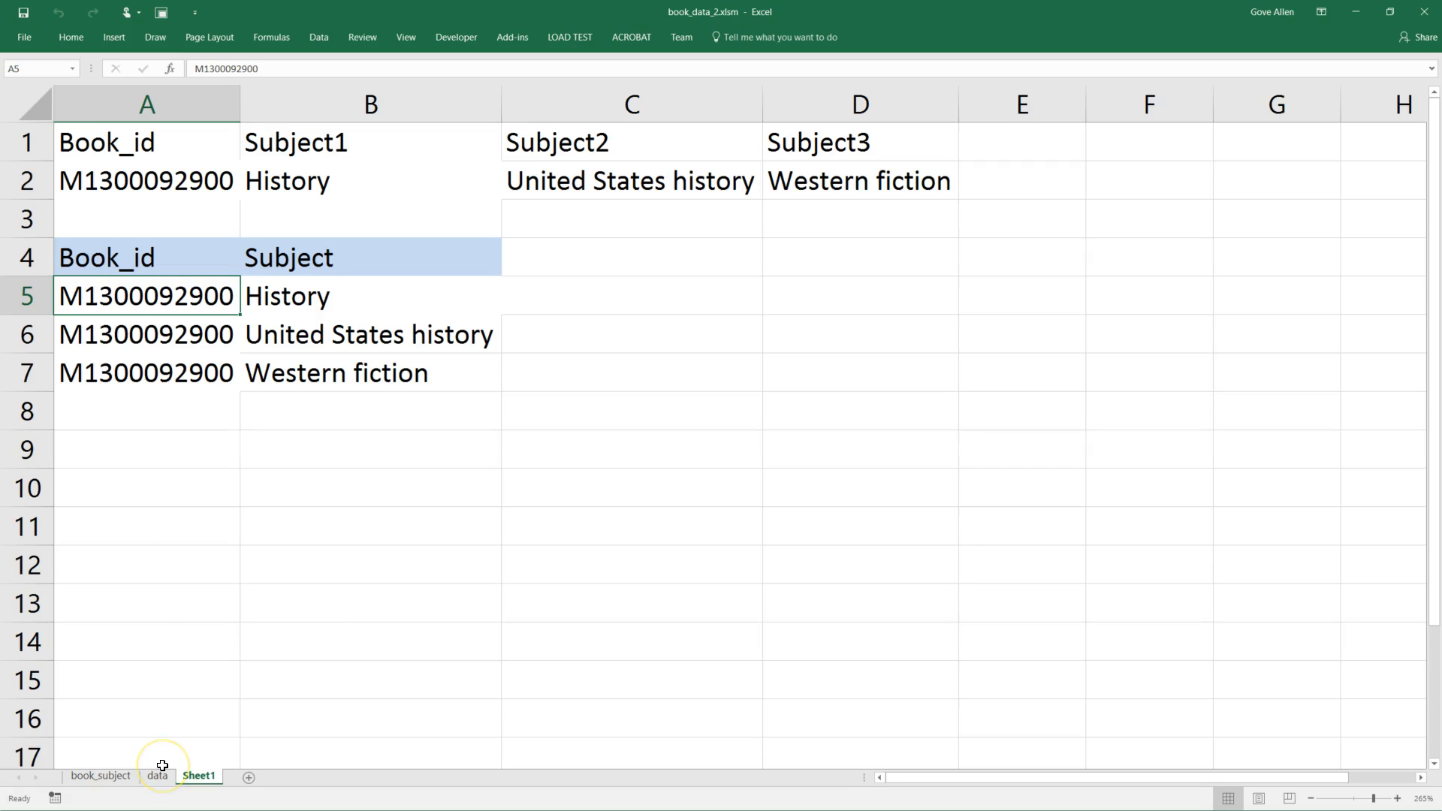
{"action": "left_click", "coordinate": [113, 780]}
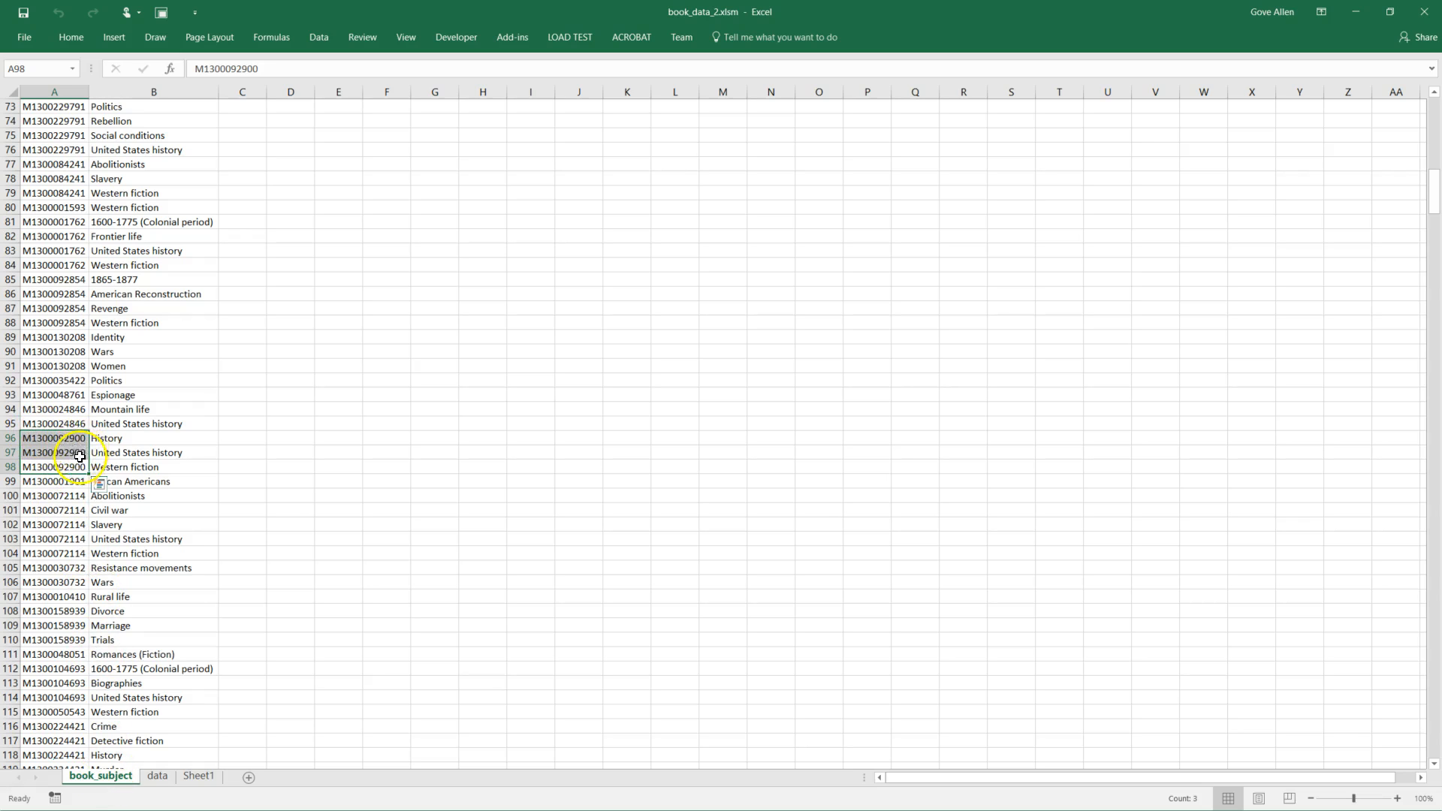
{"action": "scroll", "coordinate": [149, 603], "scroll_direction": "up", "scroll_amount": 1}
{"action": "scroll", "coordinate": [149, 603], "scroll_direction": "up", "scroll_amount": 20}
{"action": "left_click", "coordinate": [71, 564]}
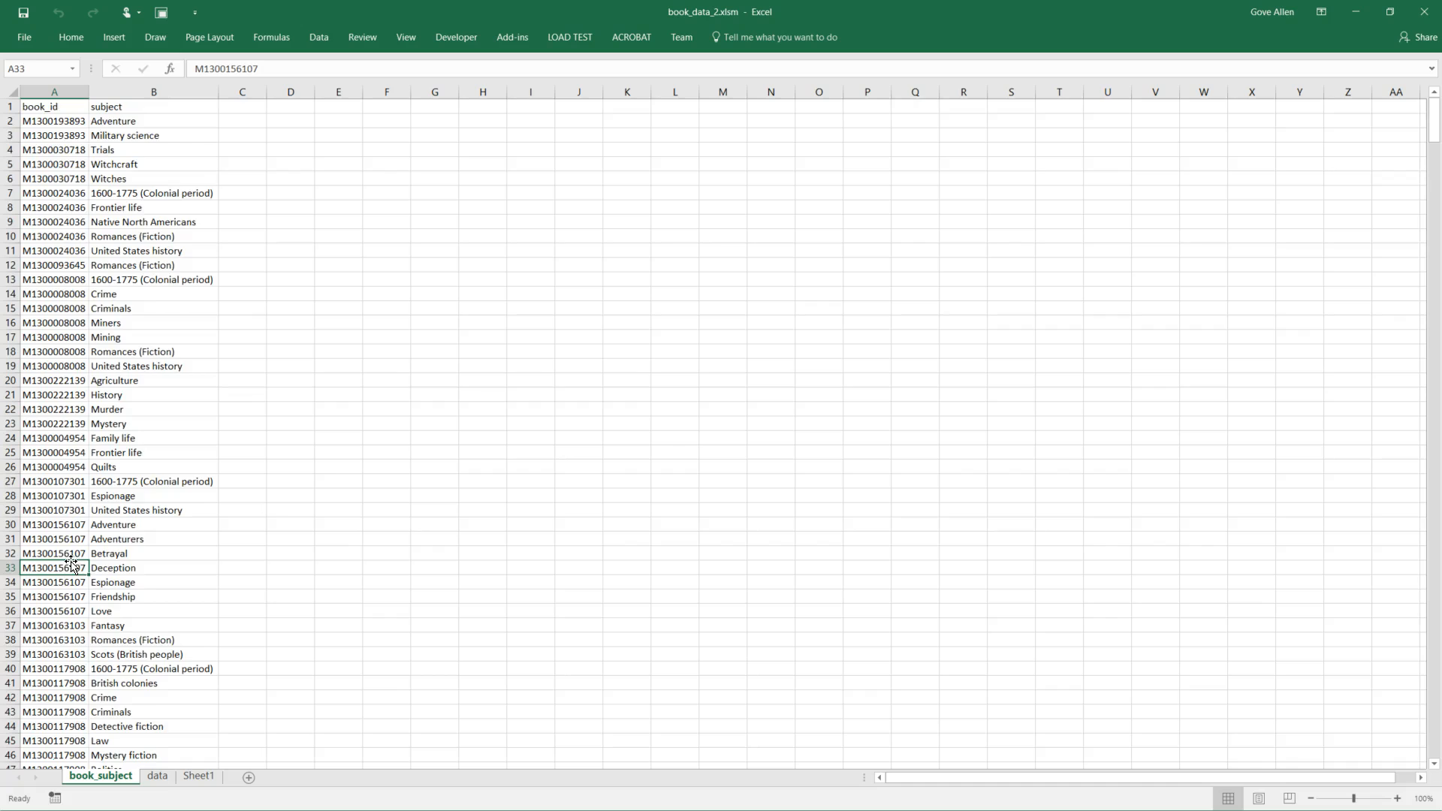
{"action": "key", "text": "ctrl+Down"}
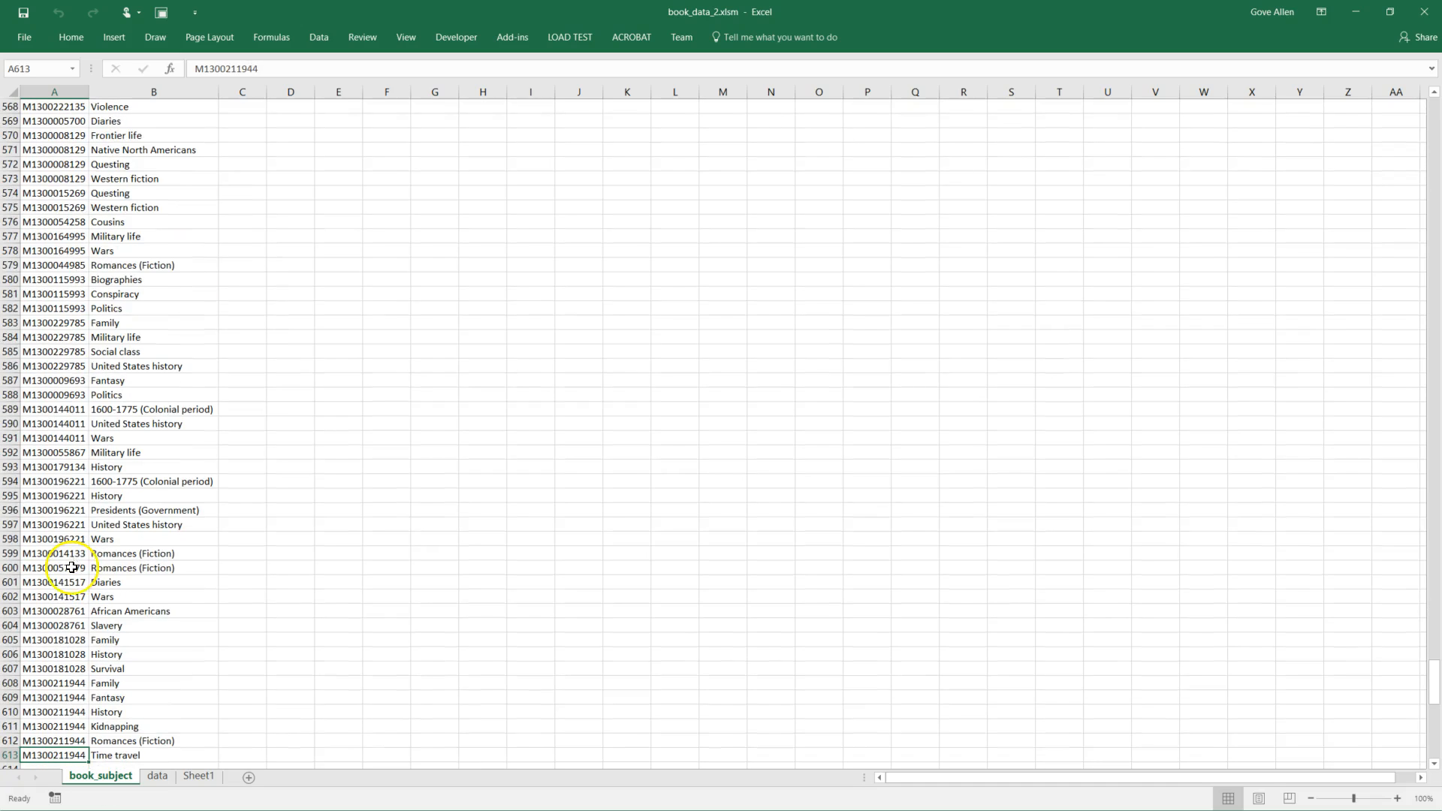
- Delete Sheet1 from the workbook and confirm the deletion
{"action": "left_click", "coordinate": [197, 776]}
{"action": "right_click", "coordinate": [195, 777]}
{"action": "left_click", "coordinate": [234, 616]}
{"action": "key", "text": "Return"}
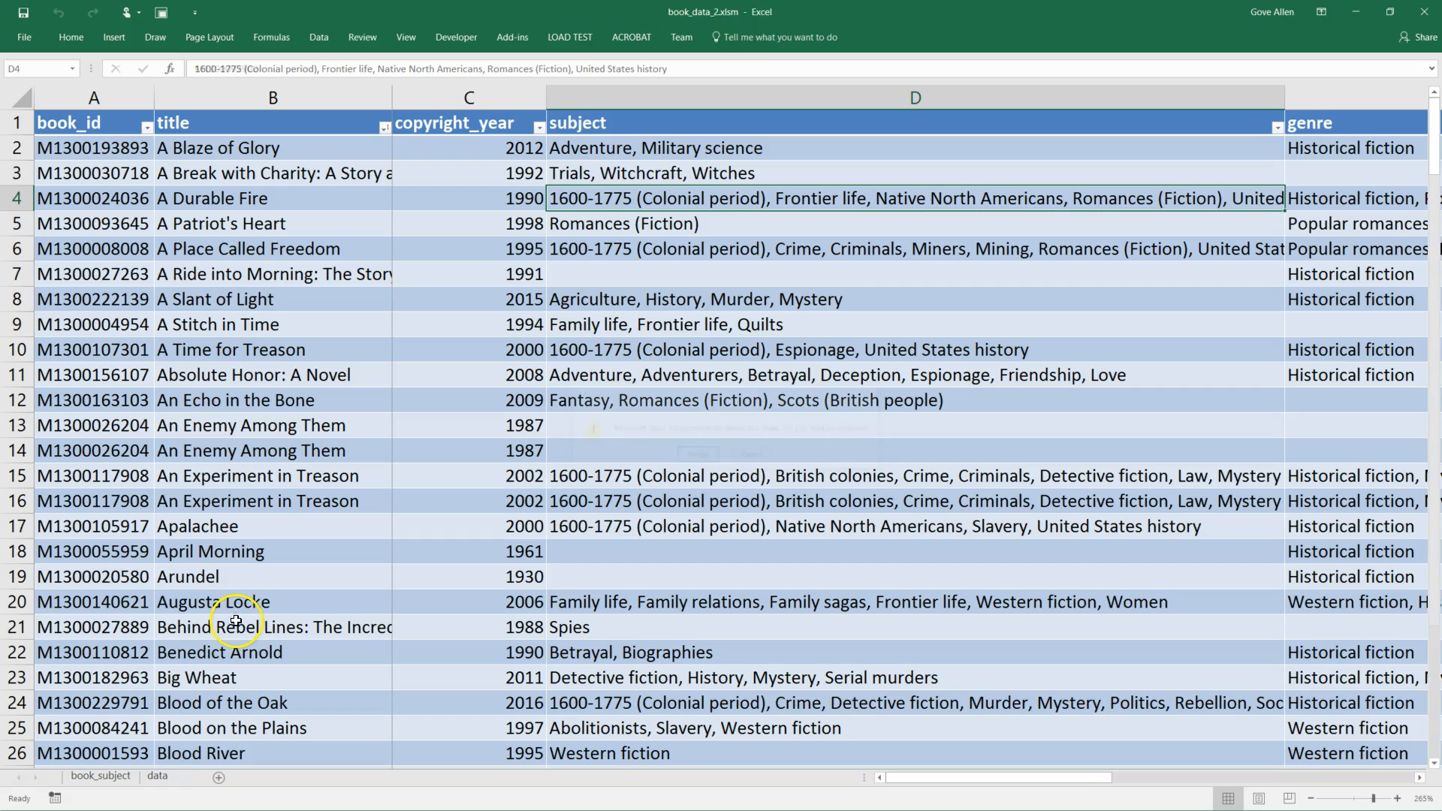
- Run the ExpandMulitValuedAttribute macro on the data table's genre column and view the book_genre sheet
{"action": "left_click", "coordinate": [662, 276]}
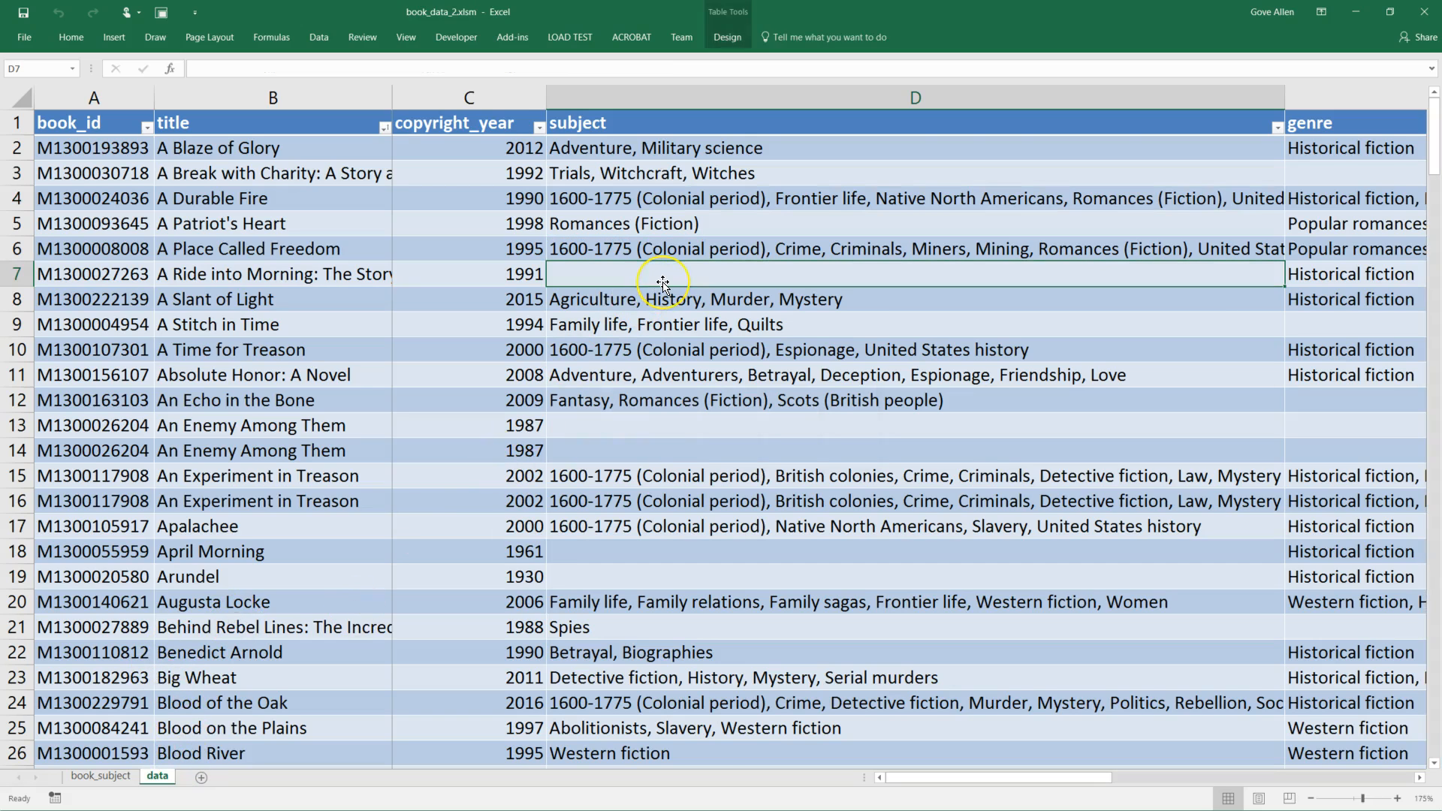
{"action": "key", "text": "Right"}
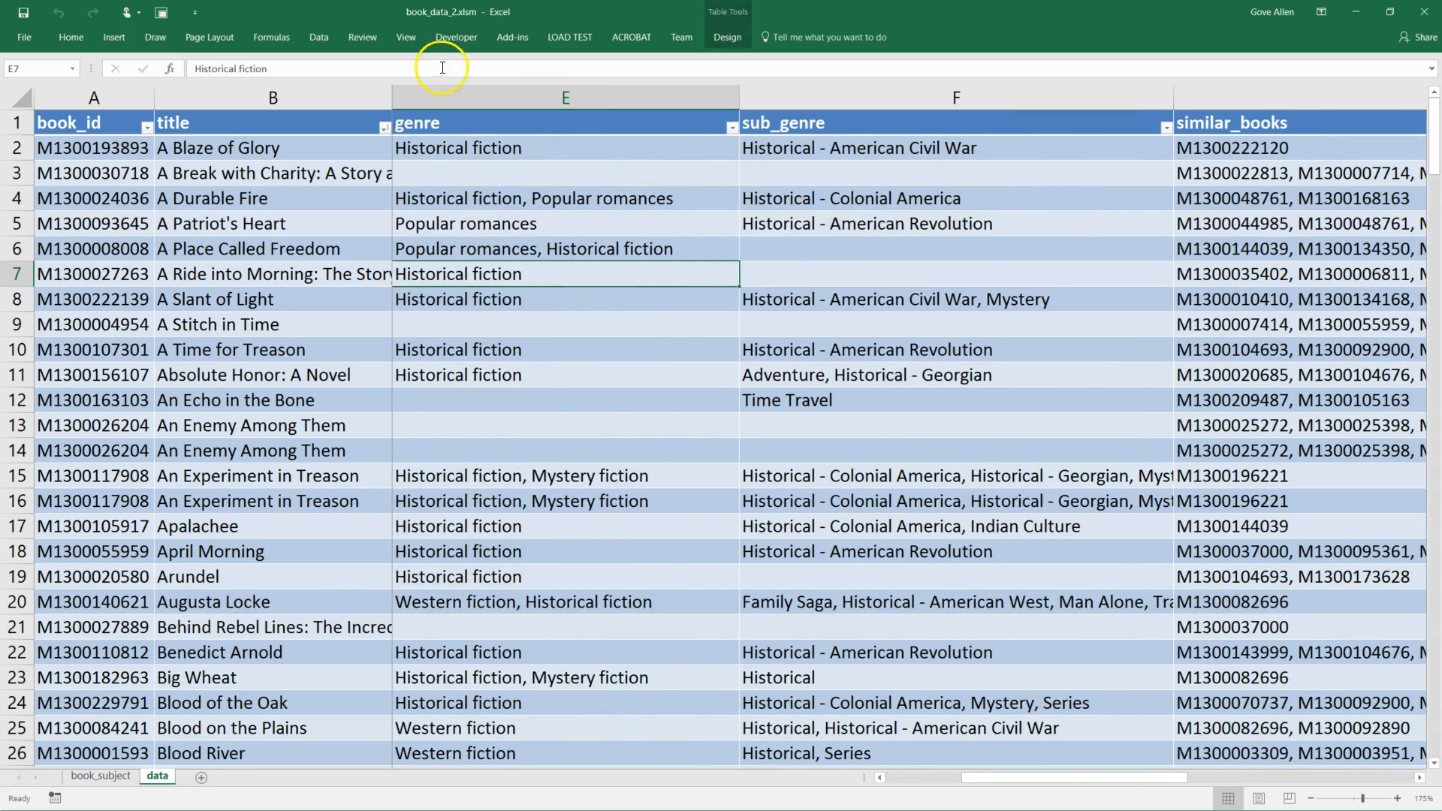
{"action": "left_click", "coordinate": [410, 40]}
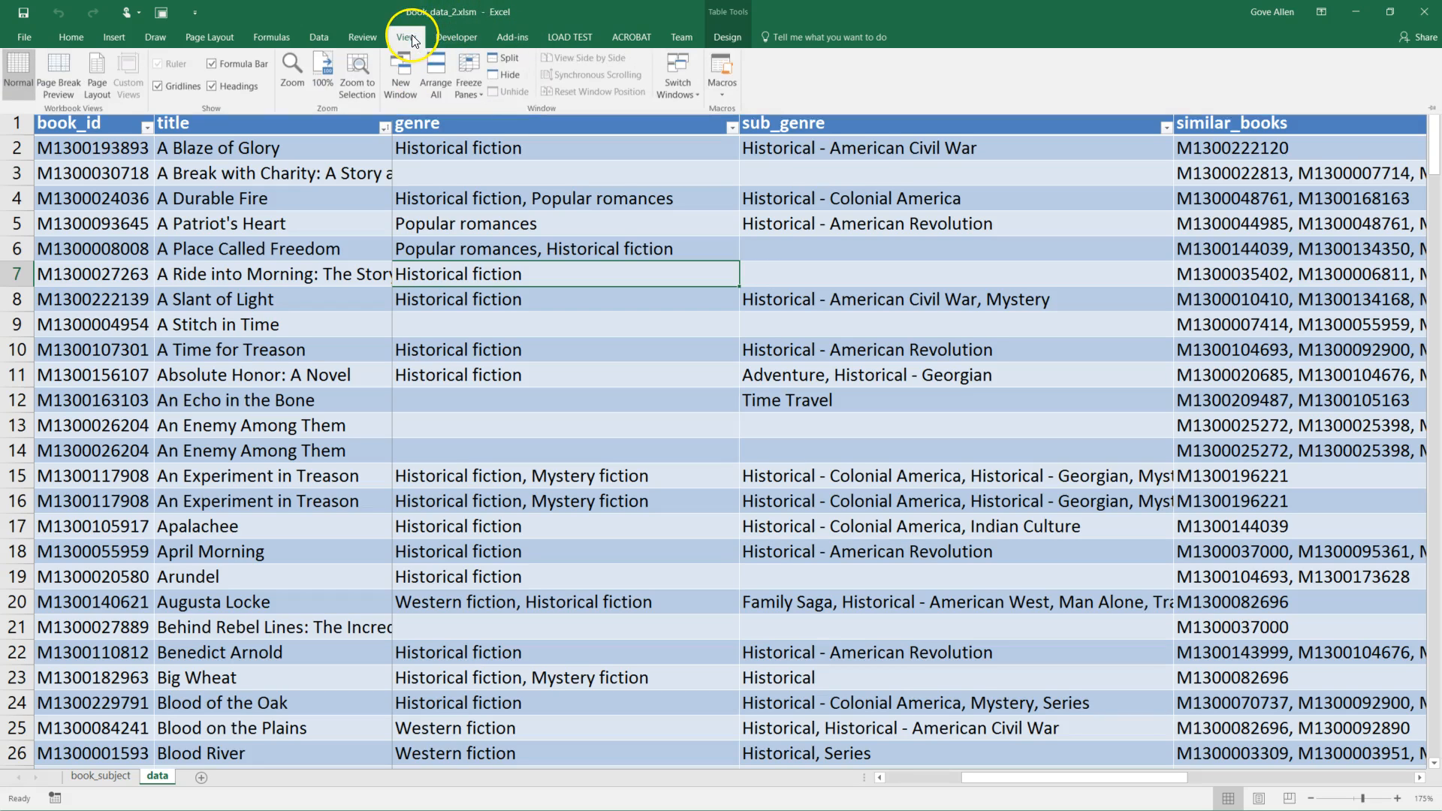
{"action": "left_click", "coordinate": [720, 71]}
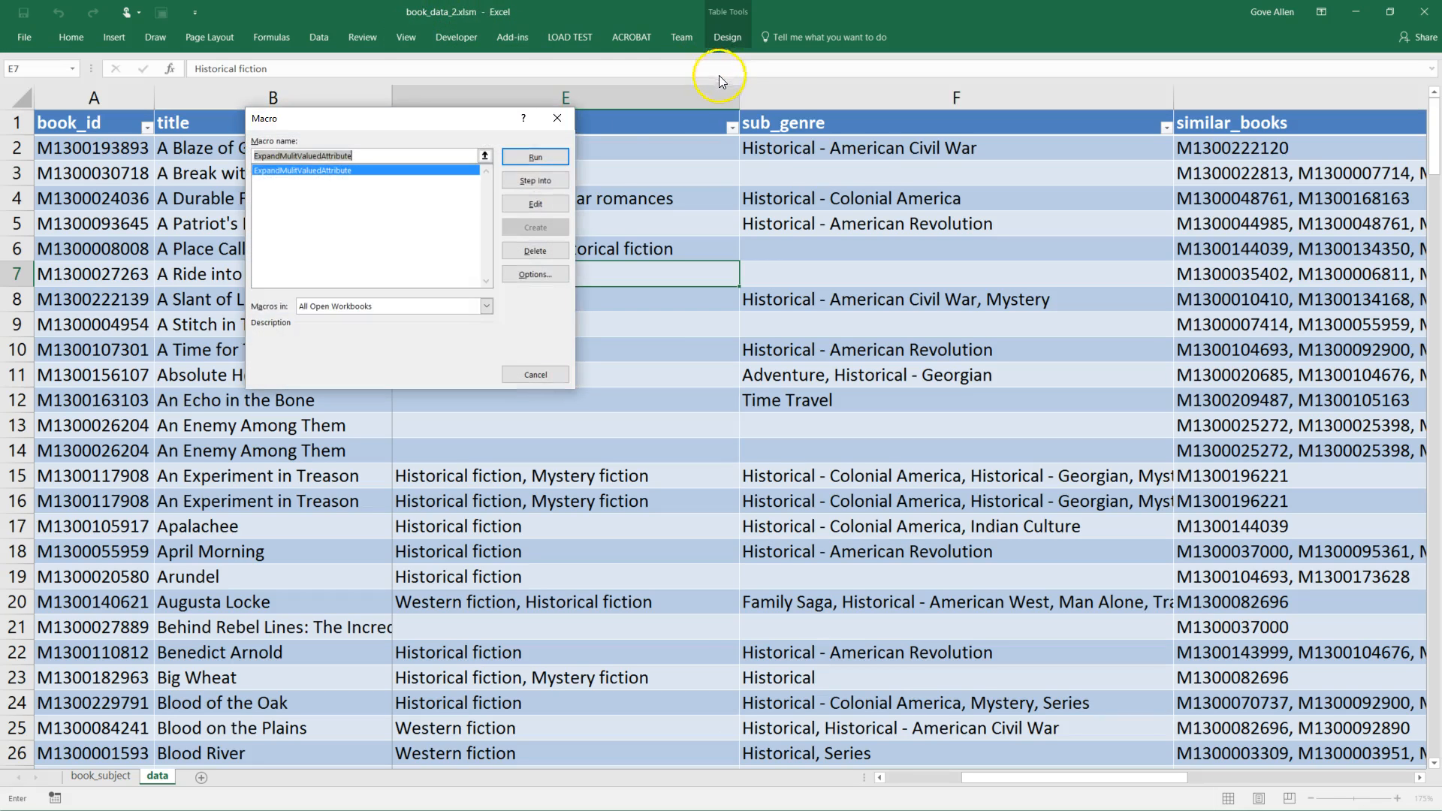
{"action": "left_click", "coordinate": [535, 155]}
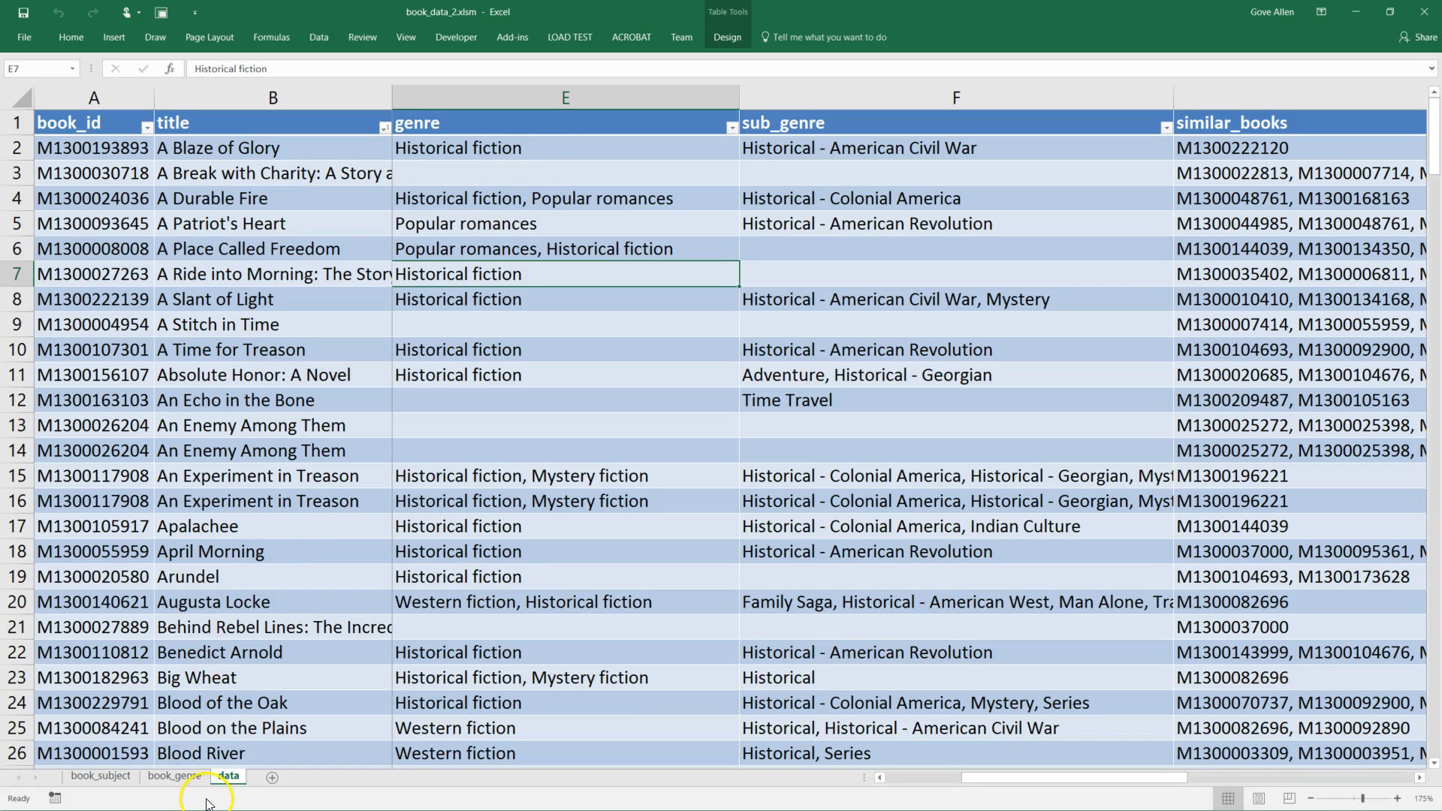
{"action": "left_click", "coordinate": [176, 776]}
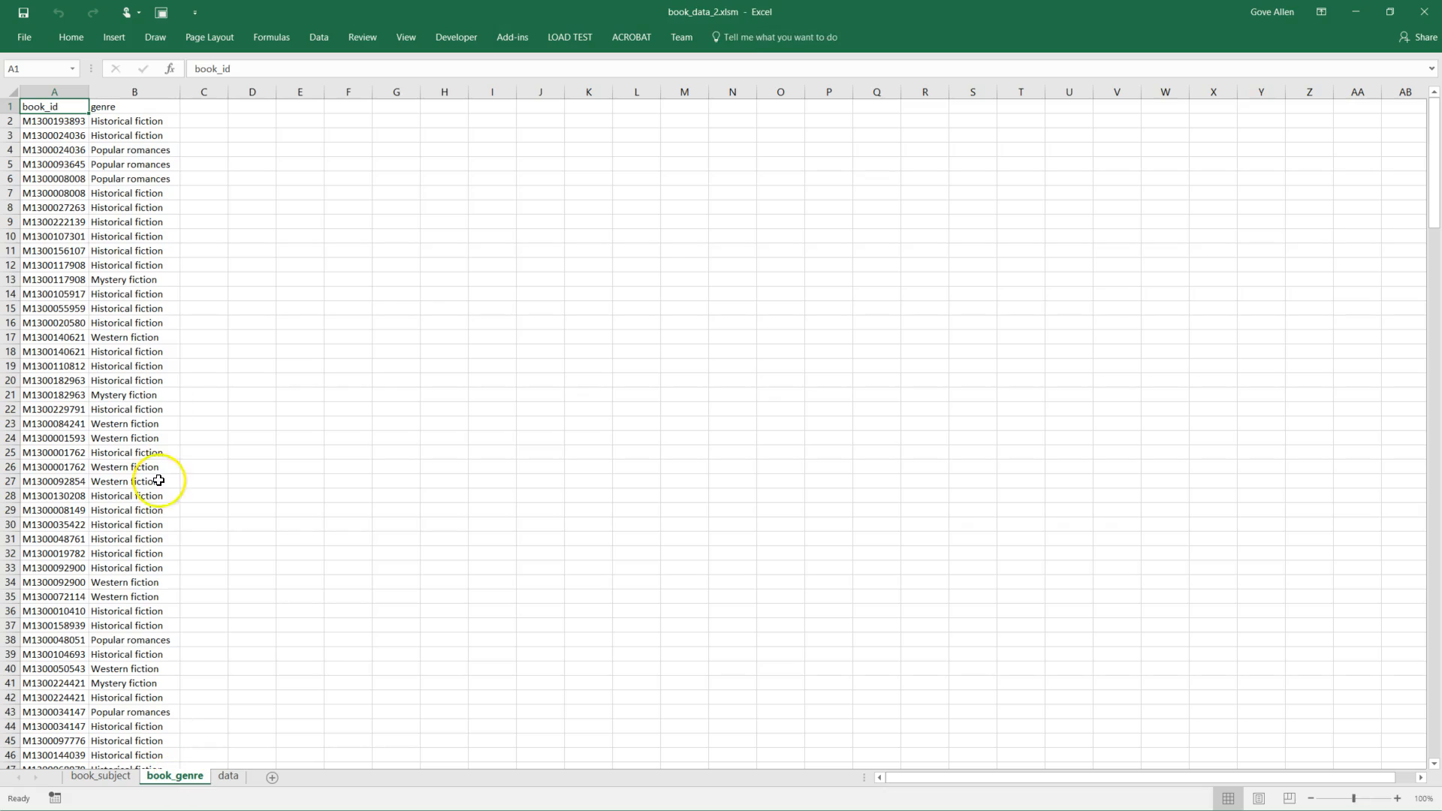
- Run the ExpandMulitValuedAttribute macro on the sub_genre column of the data sheet
{"action": "left_click", "coordinate": [229, 778]}
{"action": "left_click", "coordinate": [774, 201]}
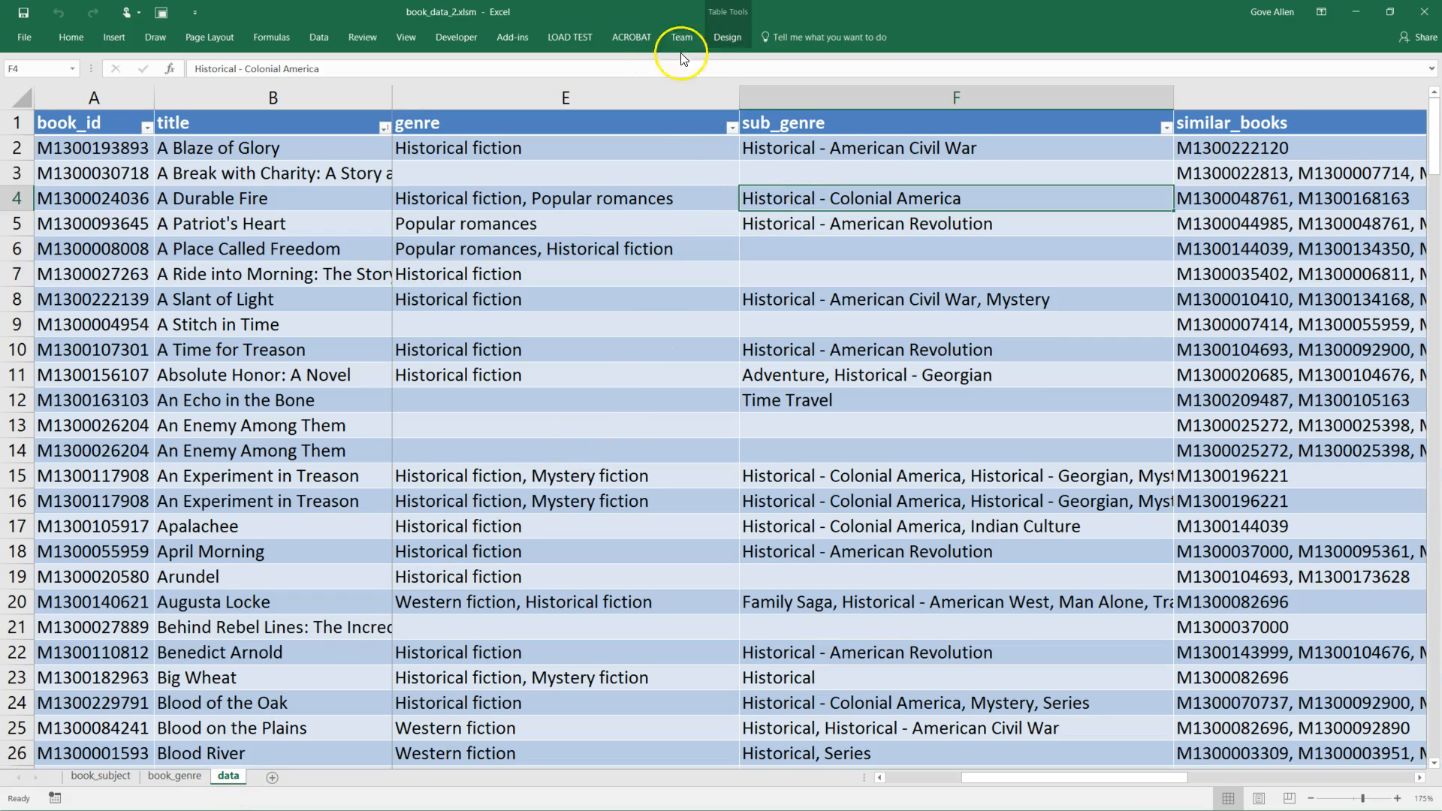
{"action": "left_click", "coordinate": [462, 38]}
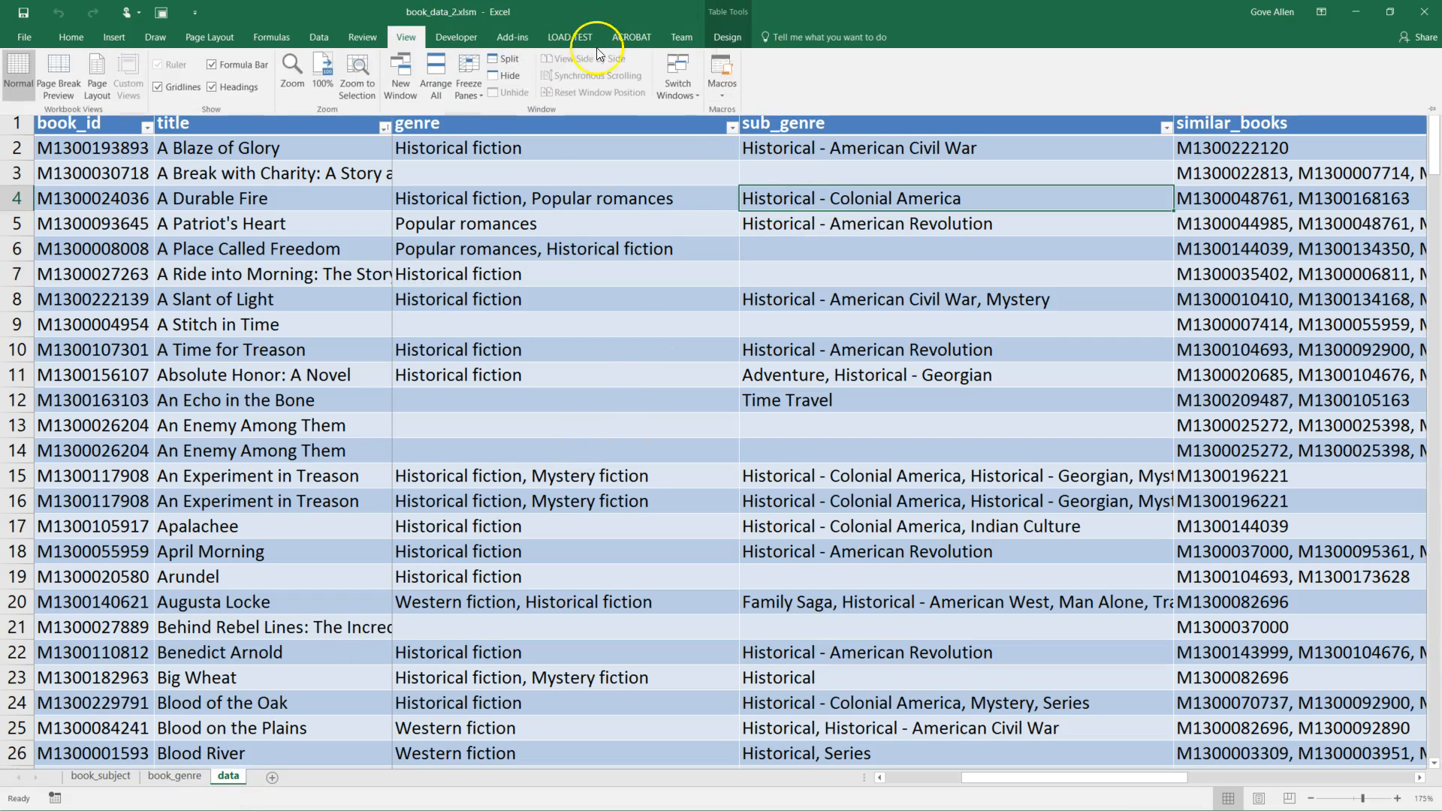
{"action": "left_click", "coordinate": [715, 71]}
{"action": "left_click", "coordinate": [540, 158]}
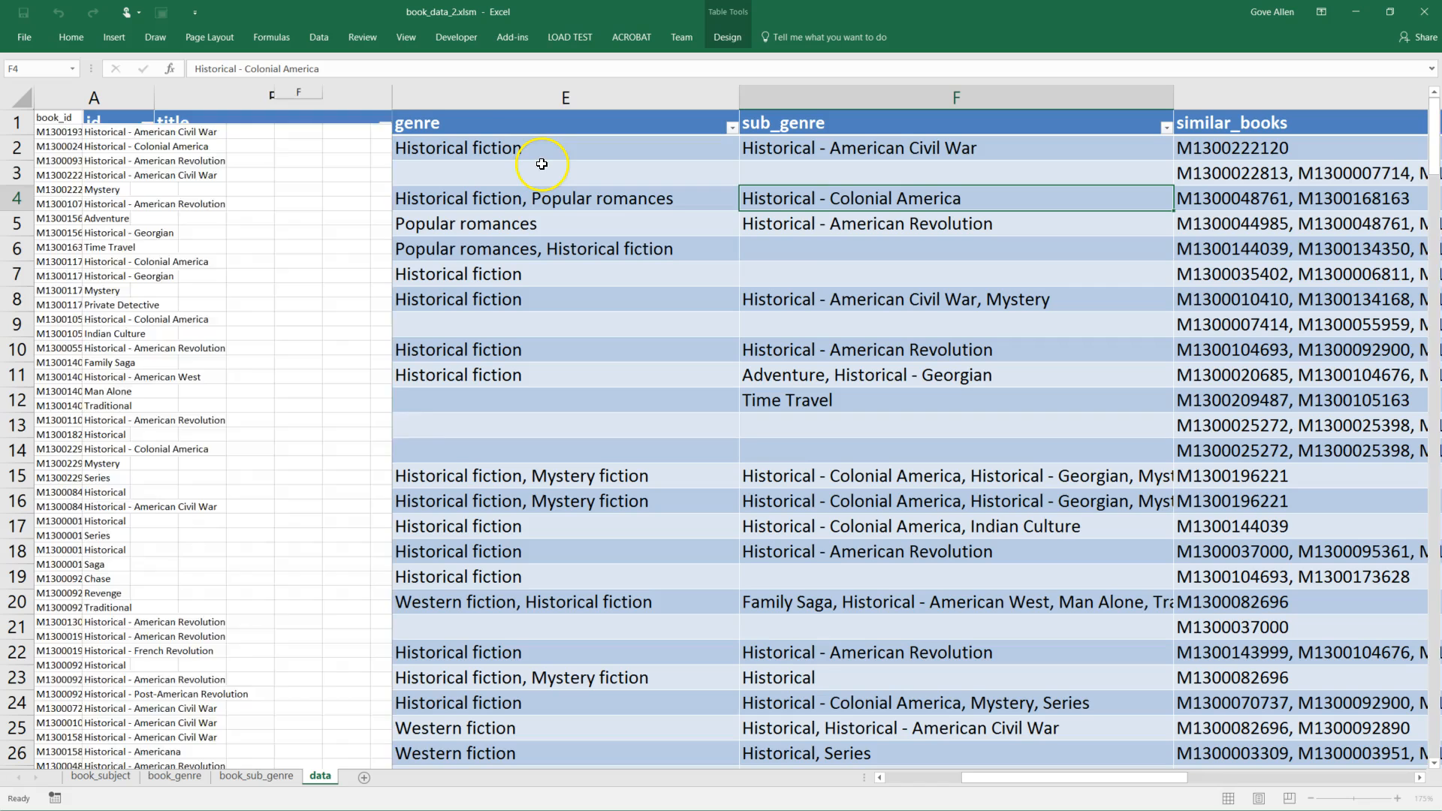
- Expand the similar_books column of the data sheet into its own sheet with the ExpandMulitValuedAttribute macro
{"action": "left_click", "coordinate": [1180, 171]}
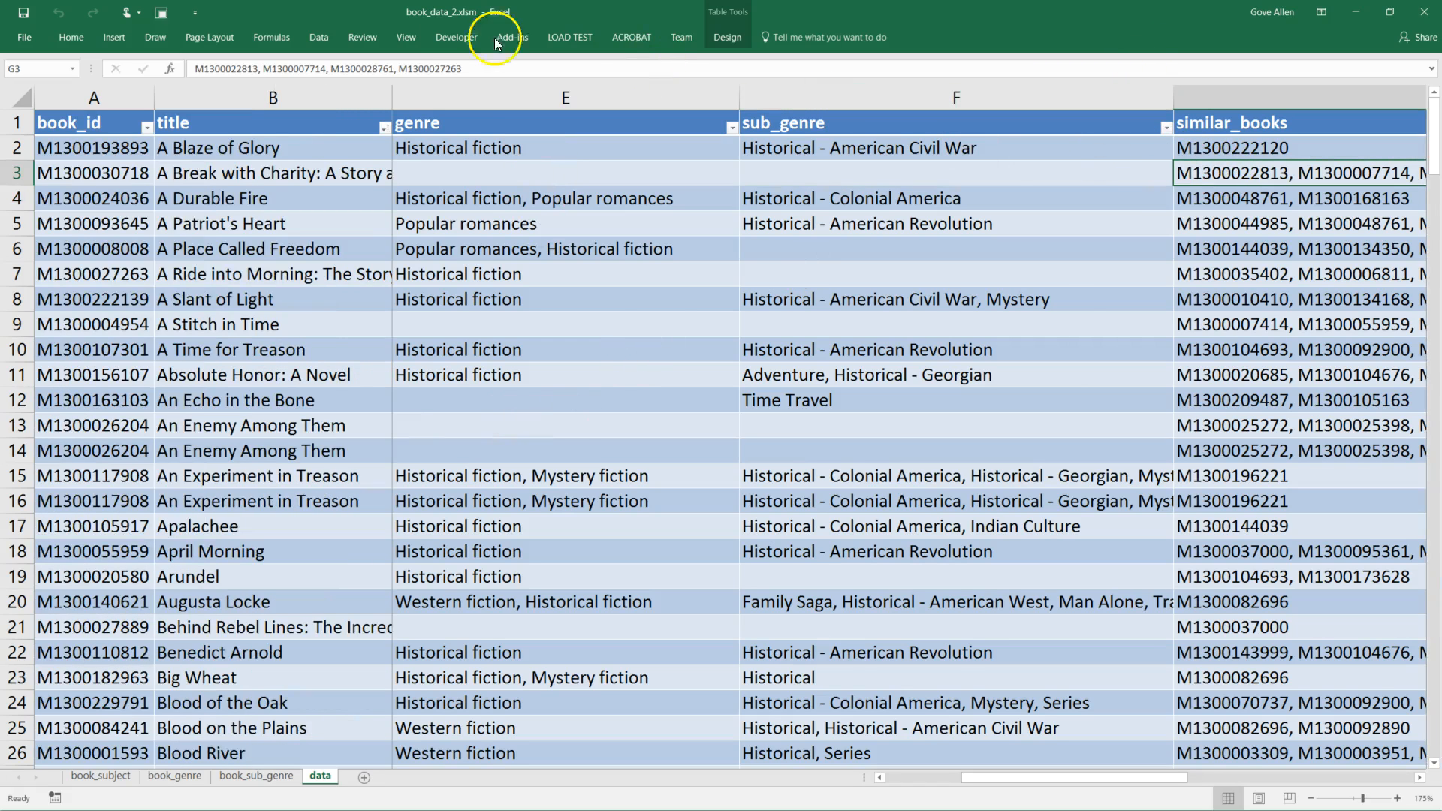
{"action": "left_click", "coordinate": [406, 37]}
{"action": "left_click", "coordinate": [722, 75]}
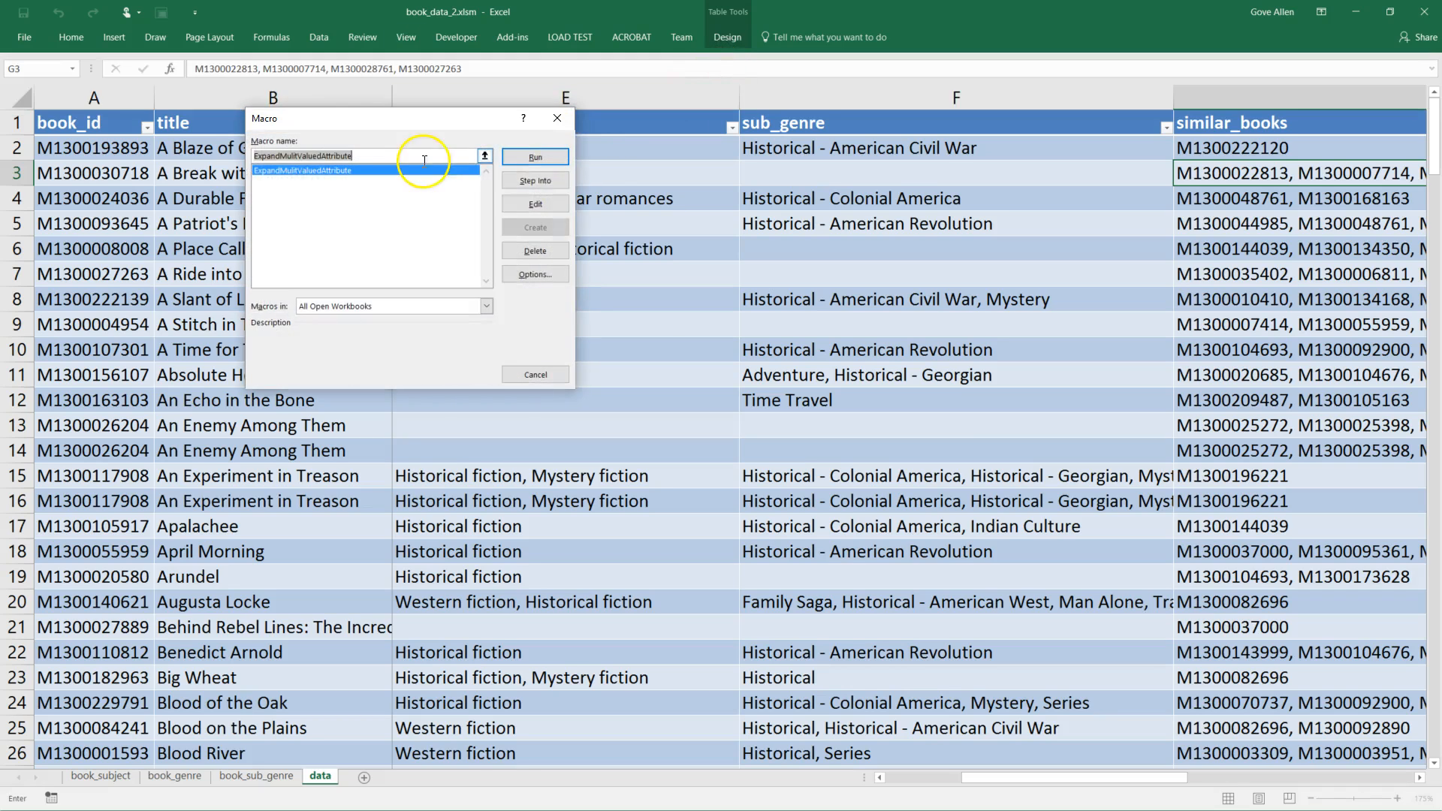
{"action": "left_click", "coordinate": [538, 156]}
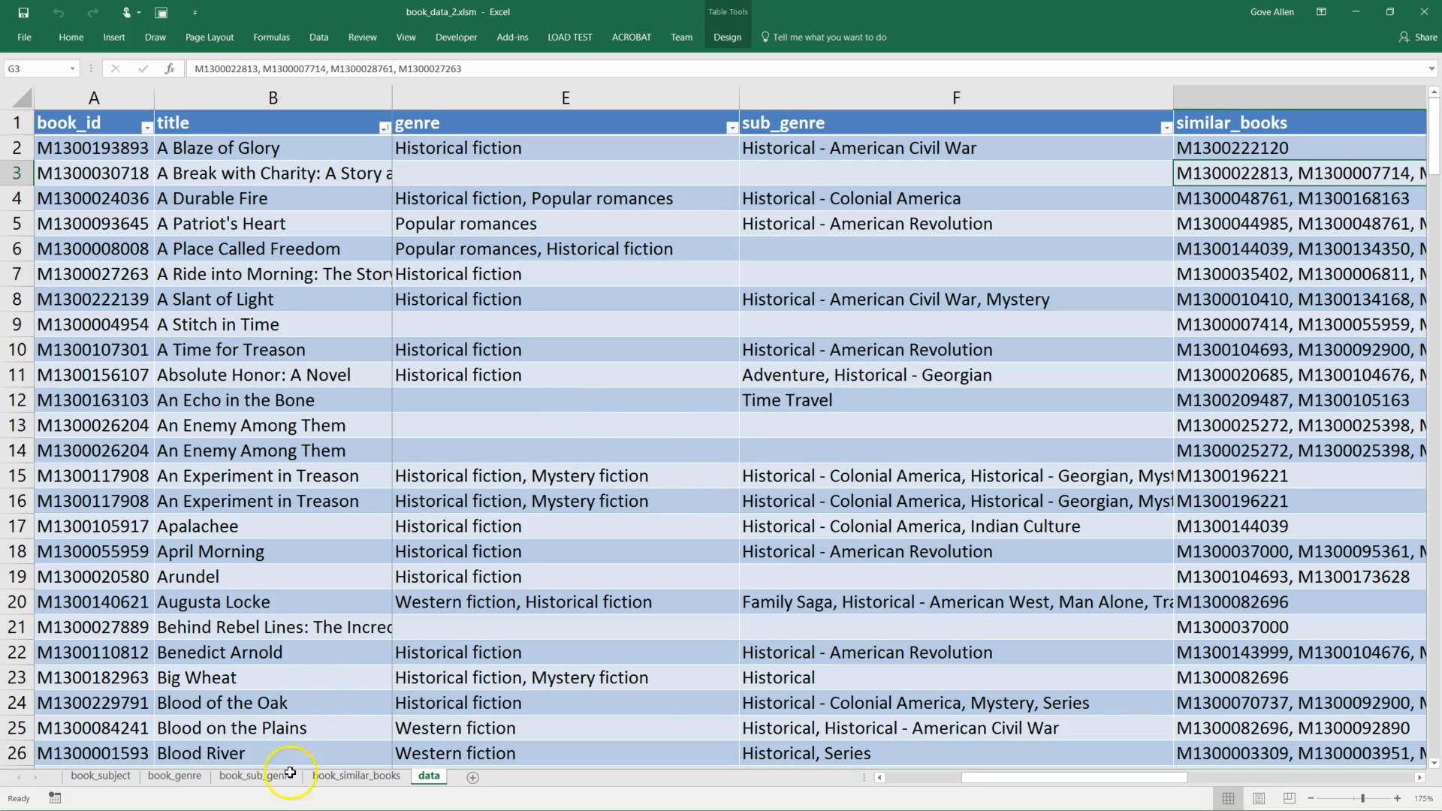
- View the book_subject sheet from its last records back to its header in cell A1
{"action": "left_click", "coordinate": [107, 776]}
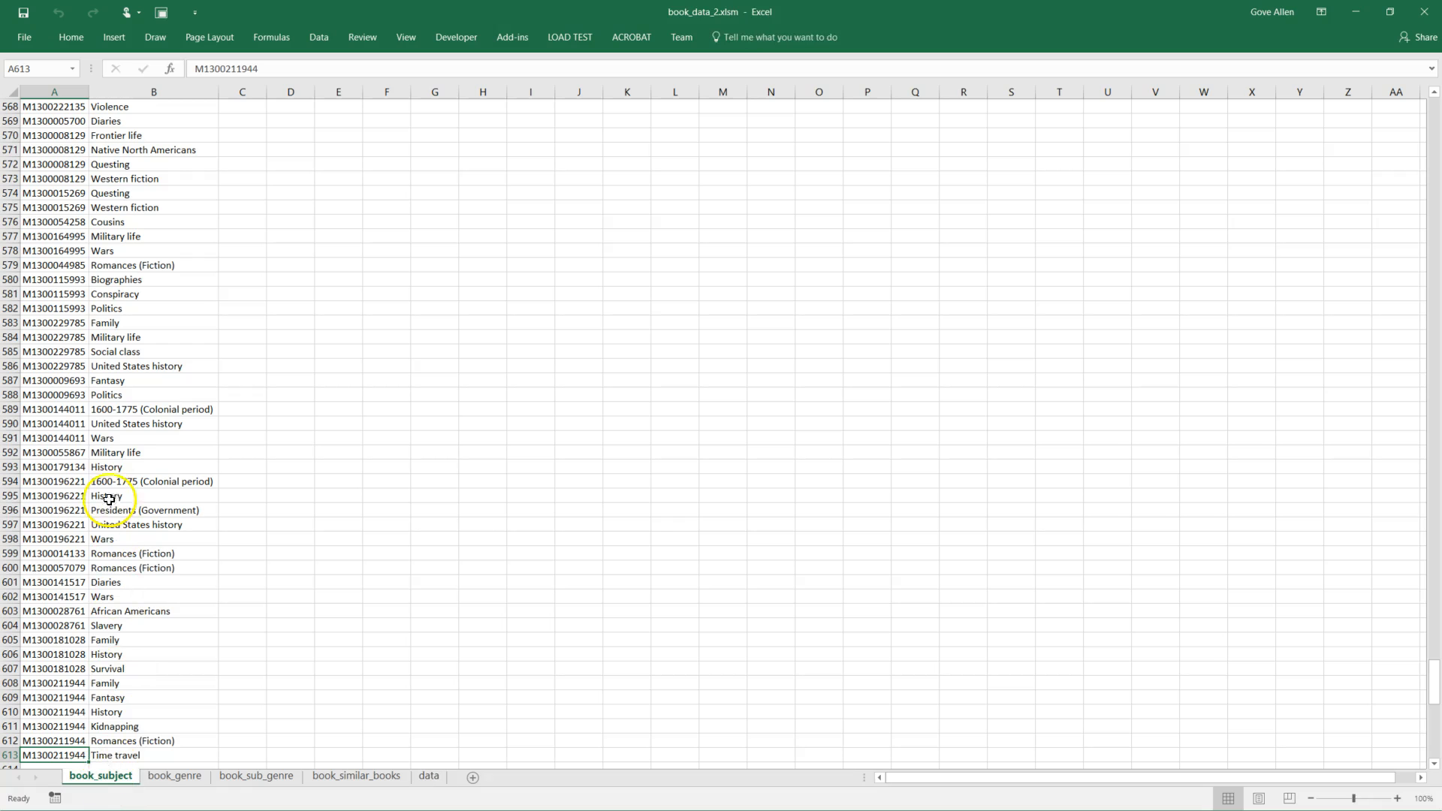
{"action": "scroll", "coordinate": [109, 500], "scroll_direction": "up", "scroll_amount": 20}
{"action": "scroll", "coordinate": [282, 526], "scroll_direction": "up", "scroll_amount": 18}
{"action": "key", "text": "ctrl+Home"}
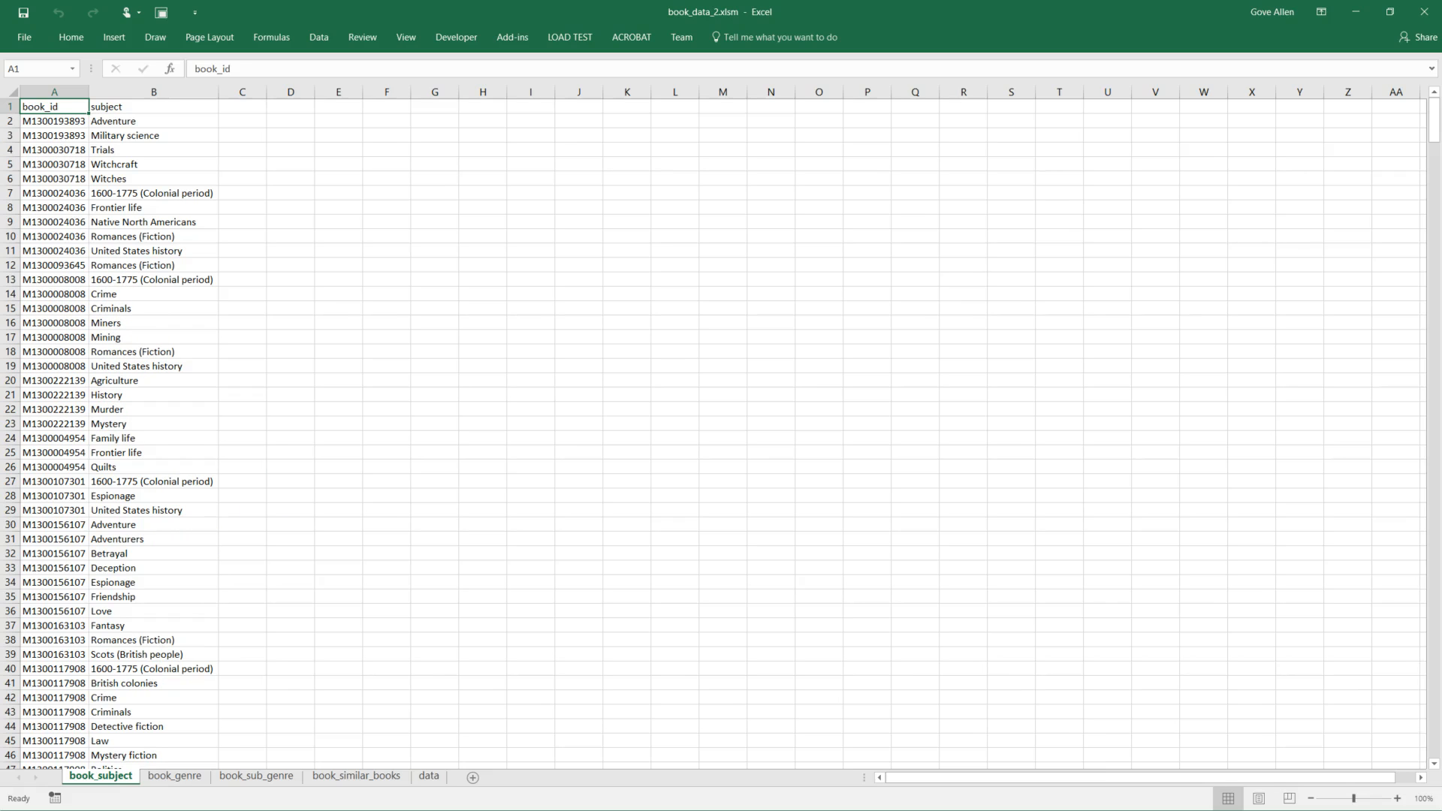
- Switch to Access and create a blank desktop database named book_data.accdb in the Downloads\data folder
{"action": "key", "text": "alt+Tab"}
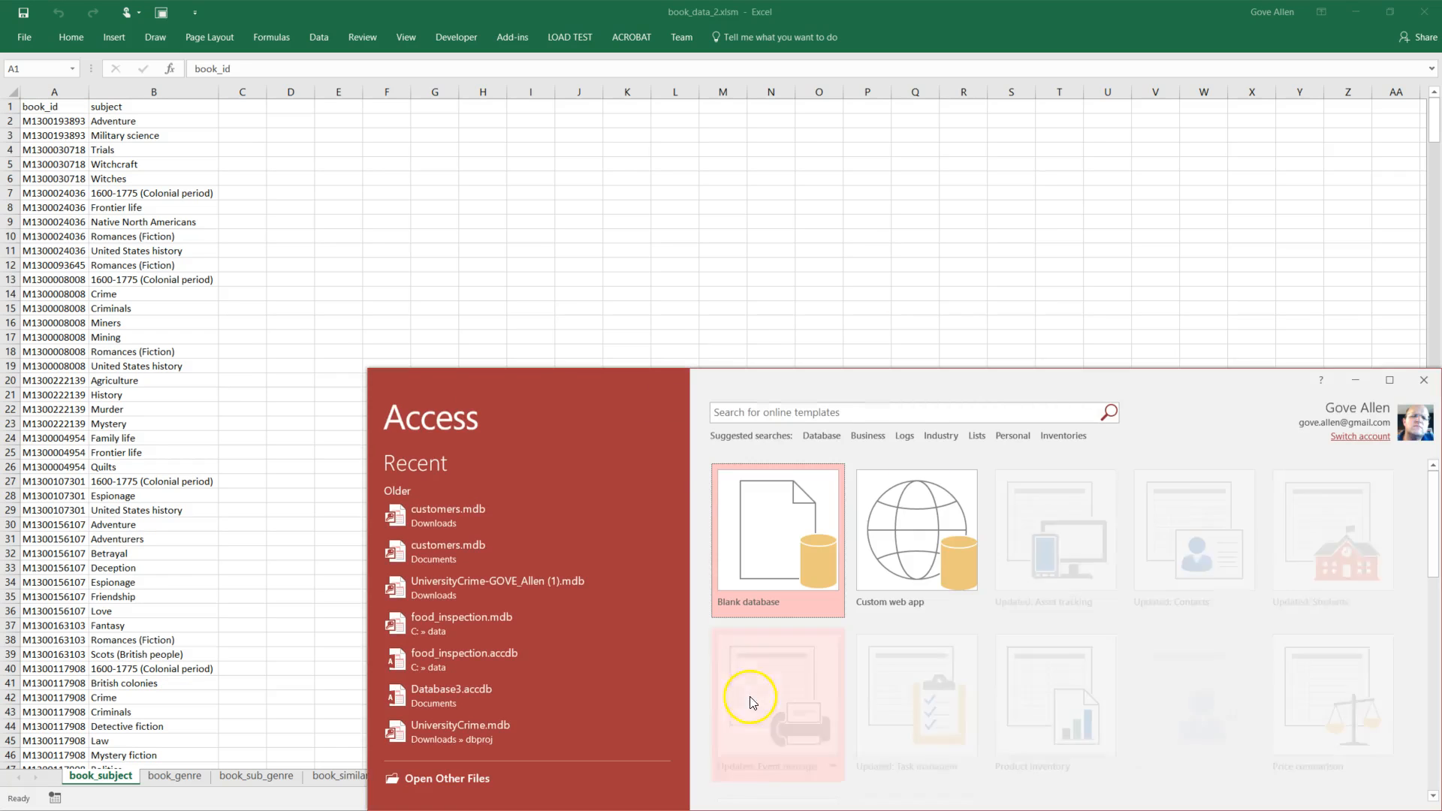
{"action": "left_click", "coordinate": [755, 515]}
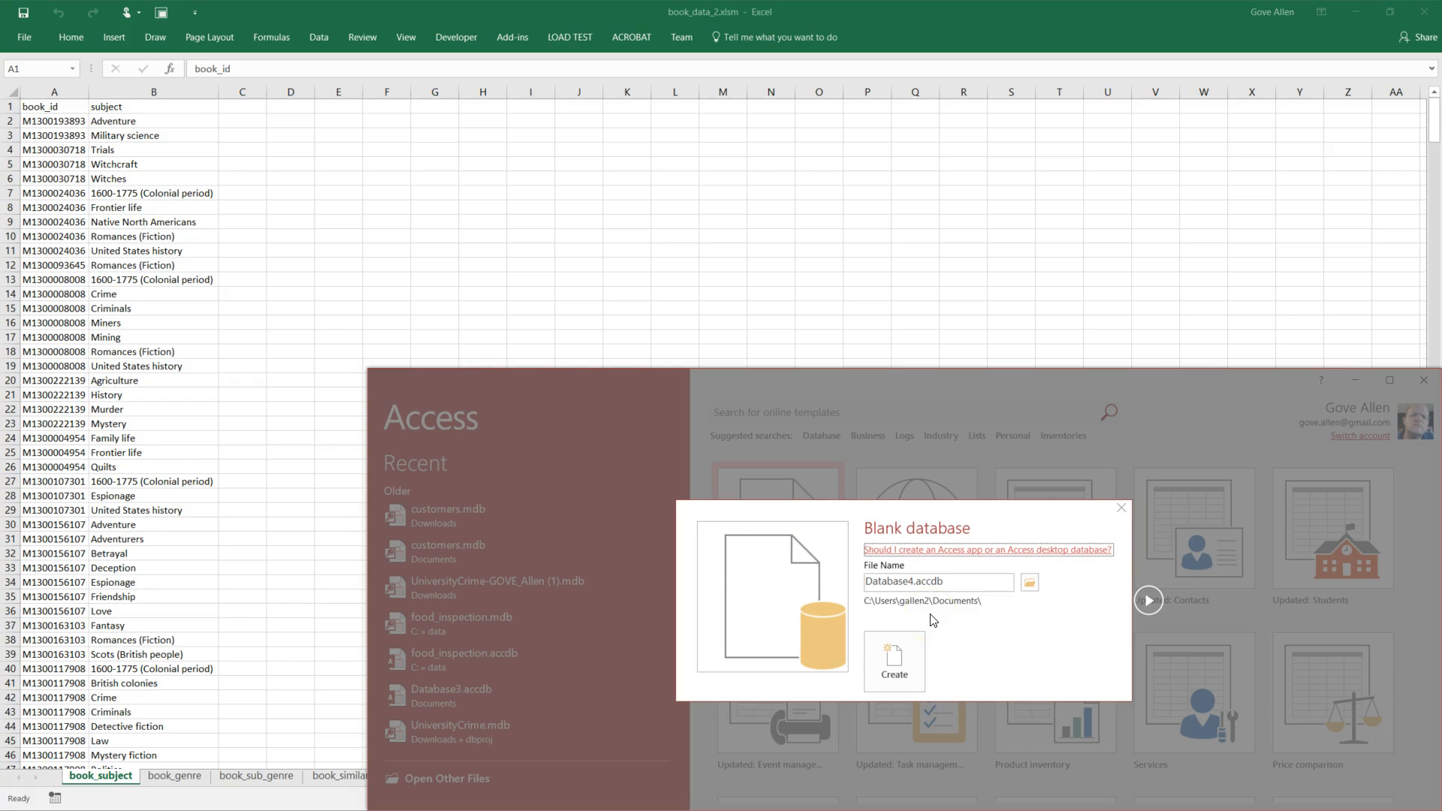
{"action": "left_click", "coordinate": [1030, 586]}
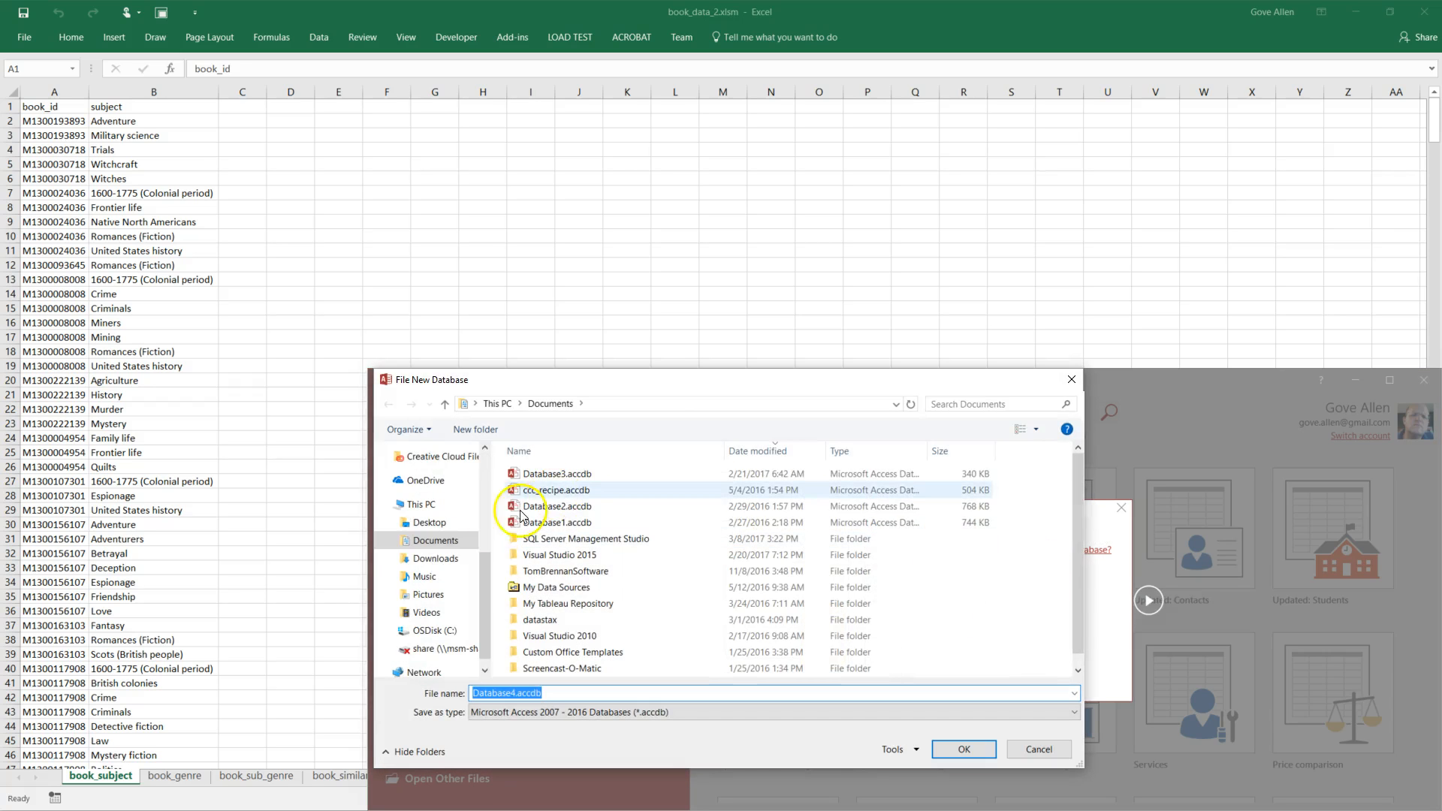
{"action": "left_click", "coordinate": [434, 558]}
{"action": "double_click", "coordinate": [538, 524]}
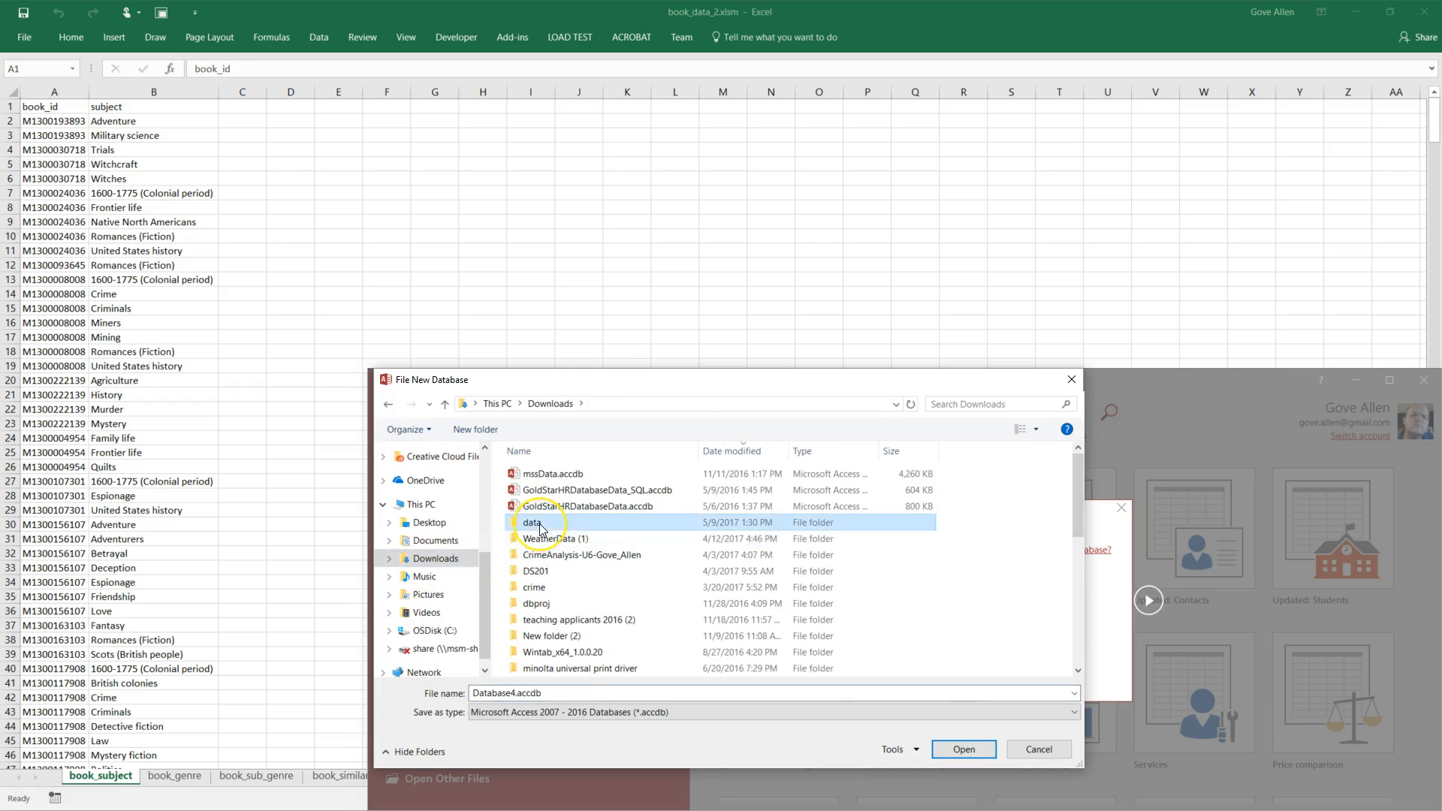
{"action": "left_click", "coordinate": [513, 692]}
{"action": "left_click", "coordinate": [515, 693]}
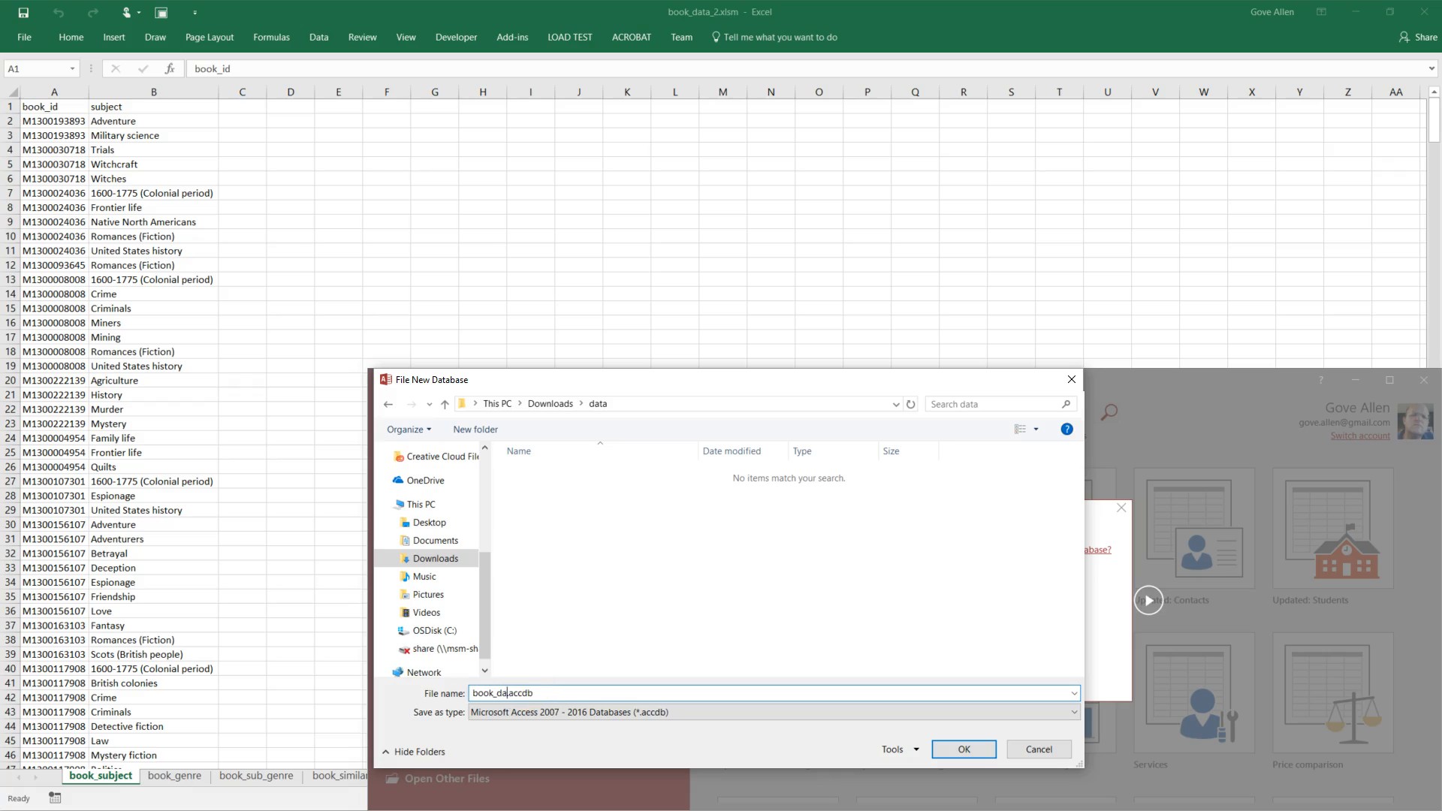
{"action": "left_click", "coordinate": [963, 749]}
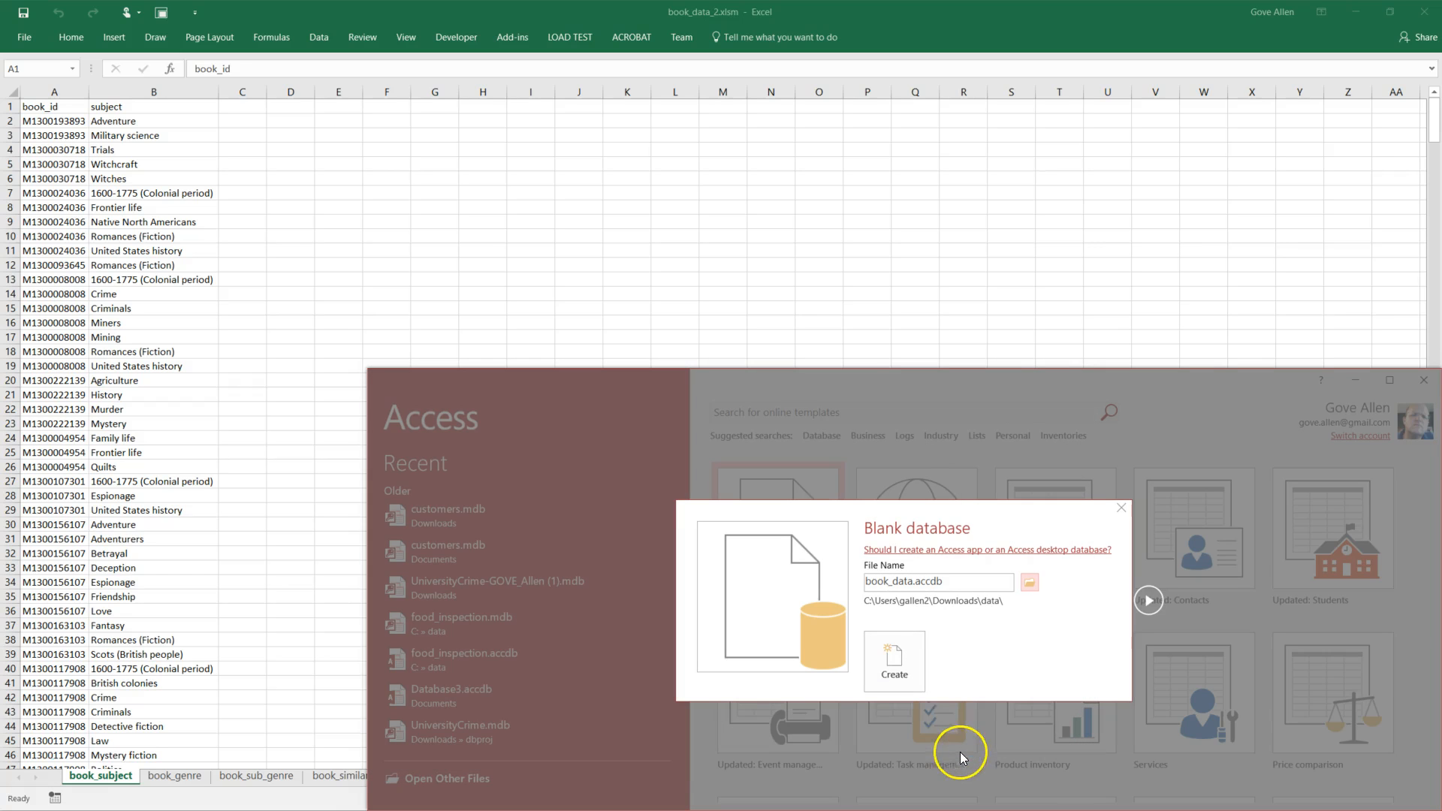
{"action": "left_click", "coordinate": [910, 657]}
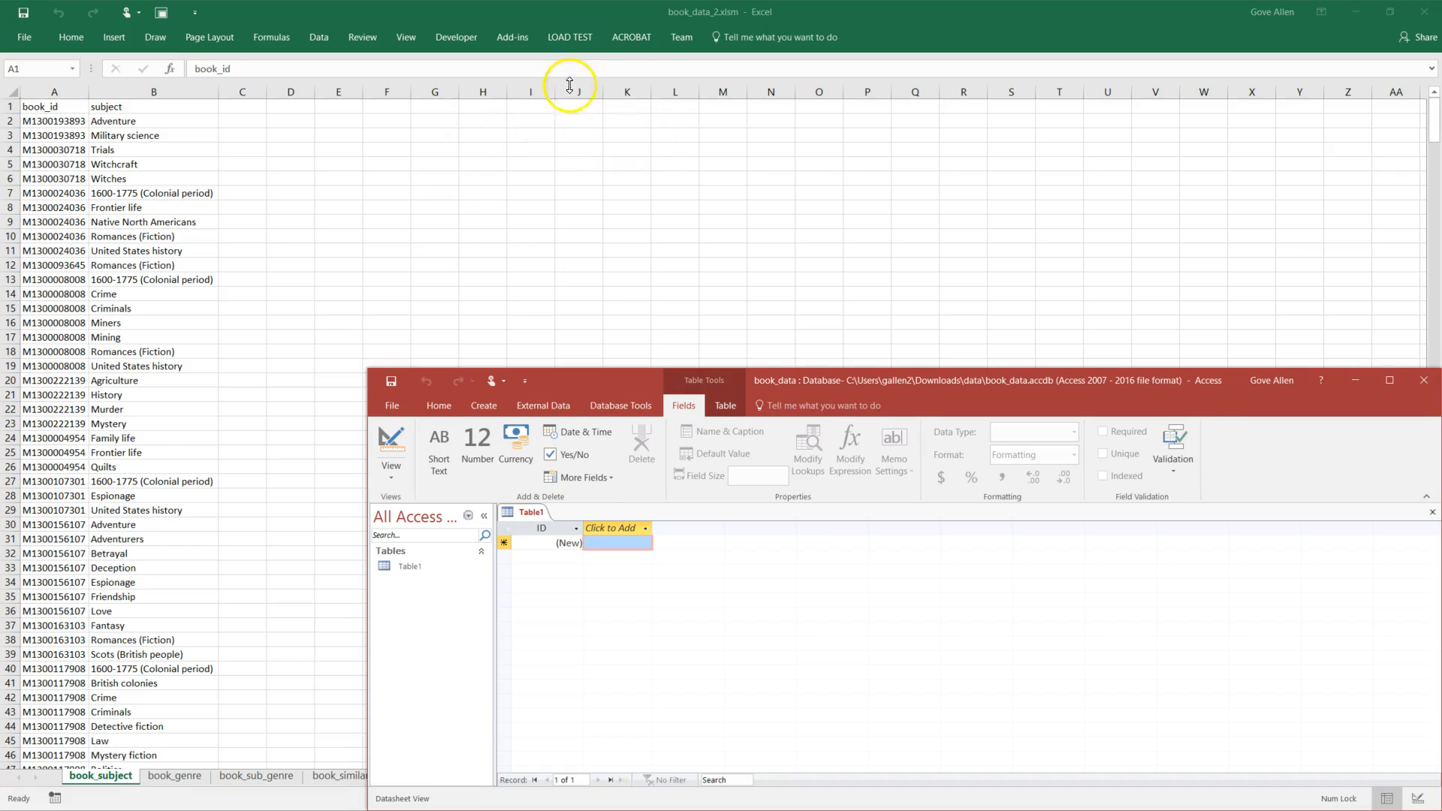
- Return to Excel, close the book_data_2.xlsm workbook and save its changes
{"action": "left_click", "coordinate": [720, 15]}
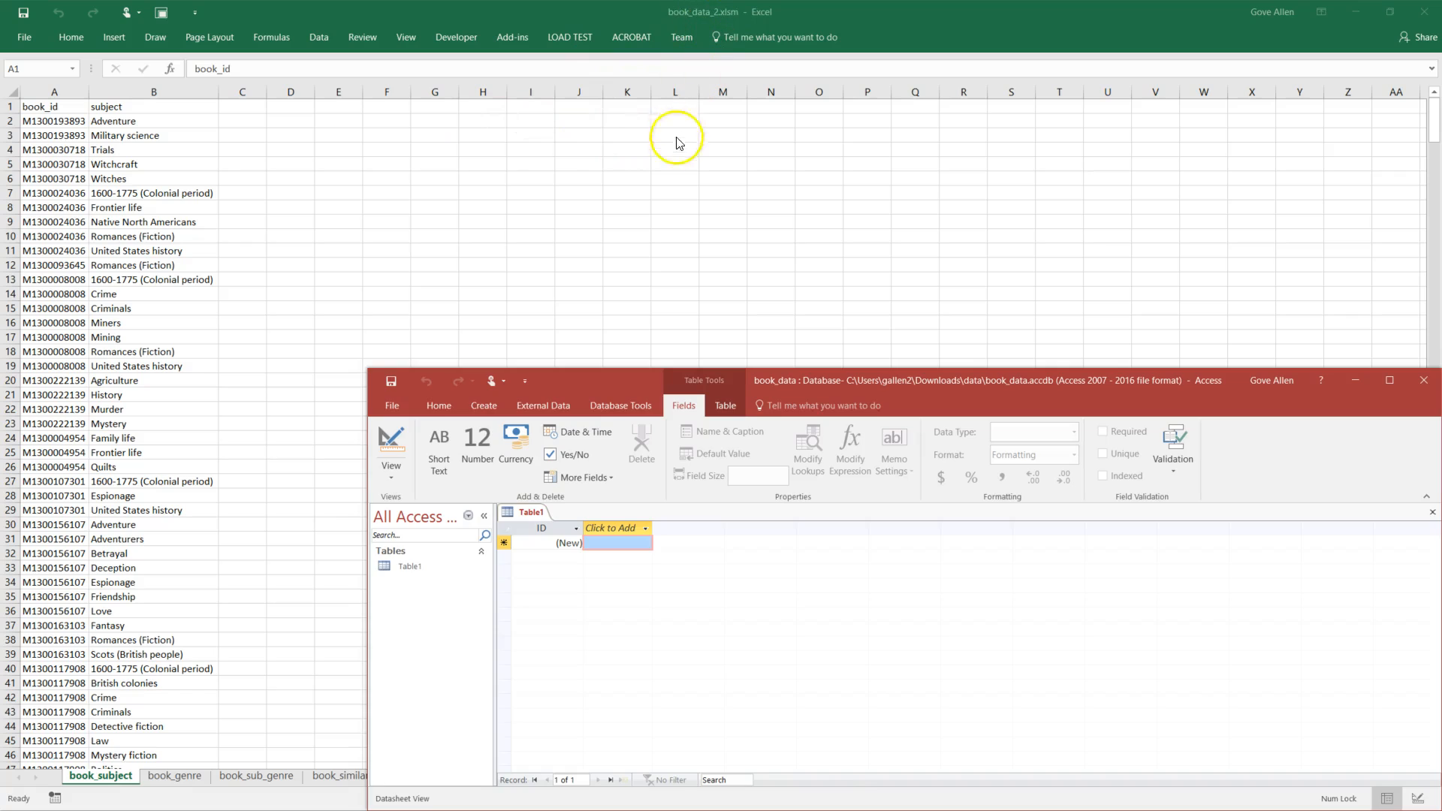
{"action": "left_click", "coordinate": [1426, 16]}
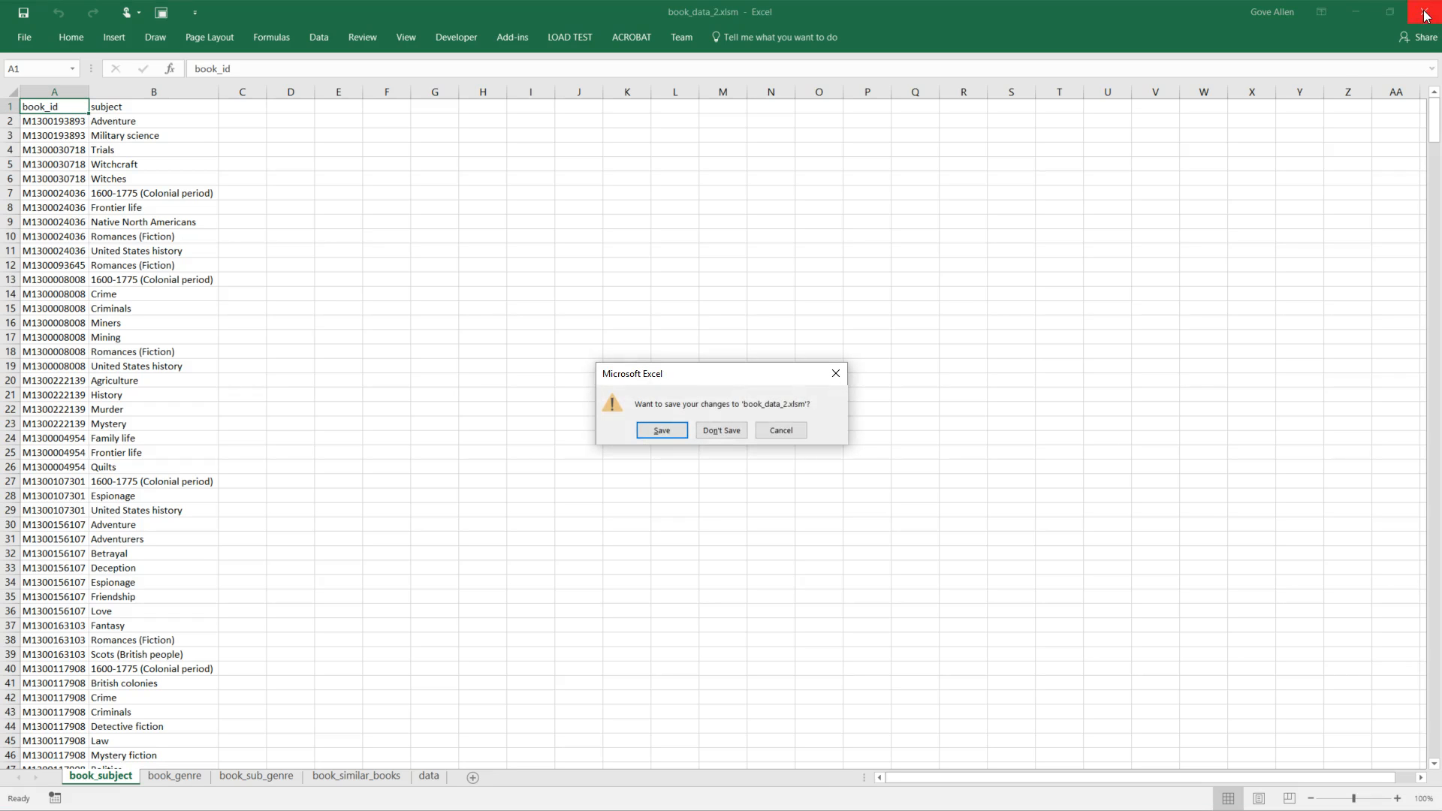
{"action": "left_click", "coordinate": [664, 438]}
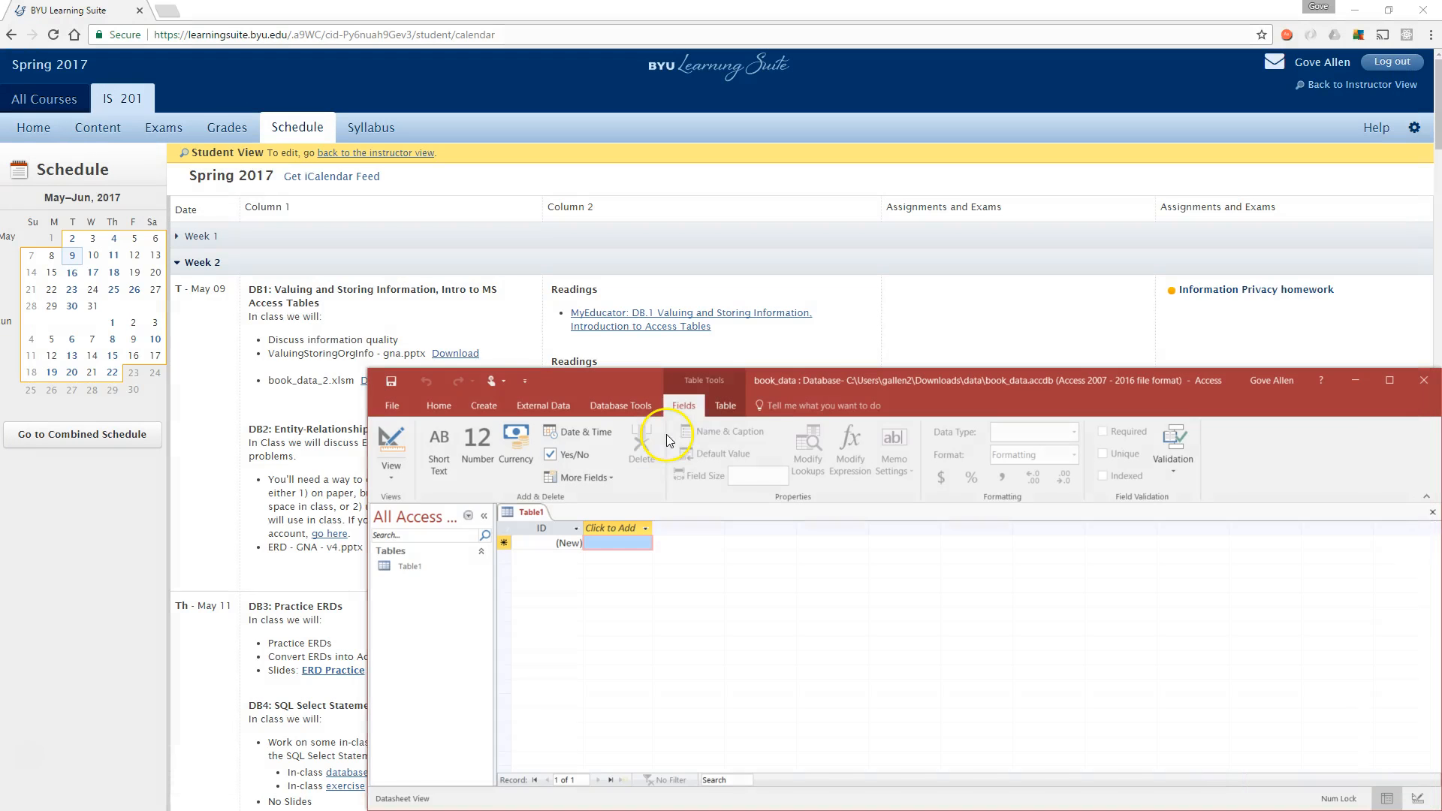
- Maximize the Access window and close the empty Table1
{"action": "double_click", "coordinate": [833, 378]}
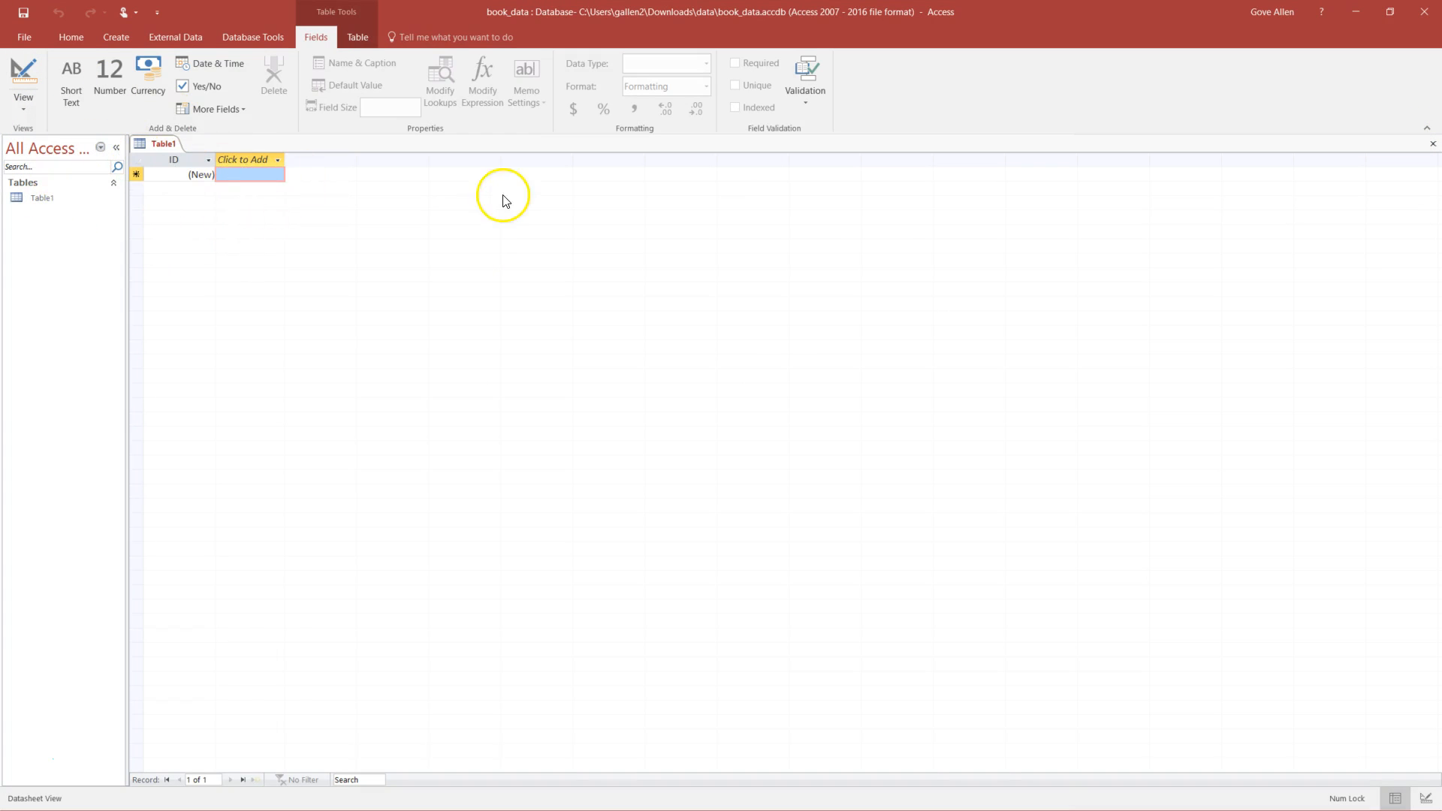
{"action": "left_click", "coordinate": [1434, 143]}
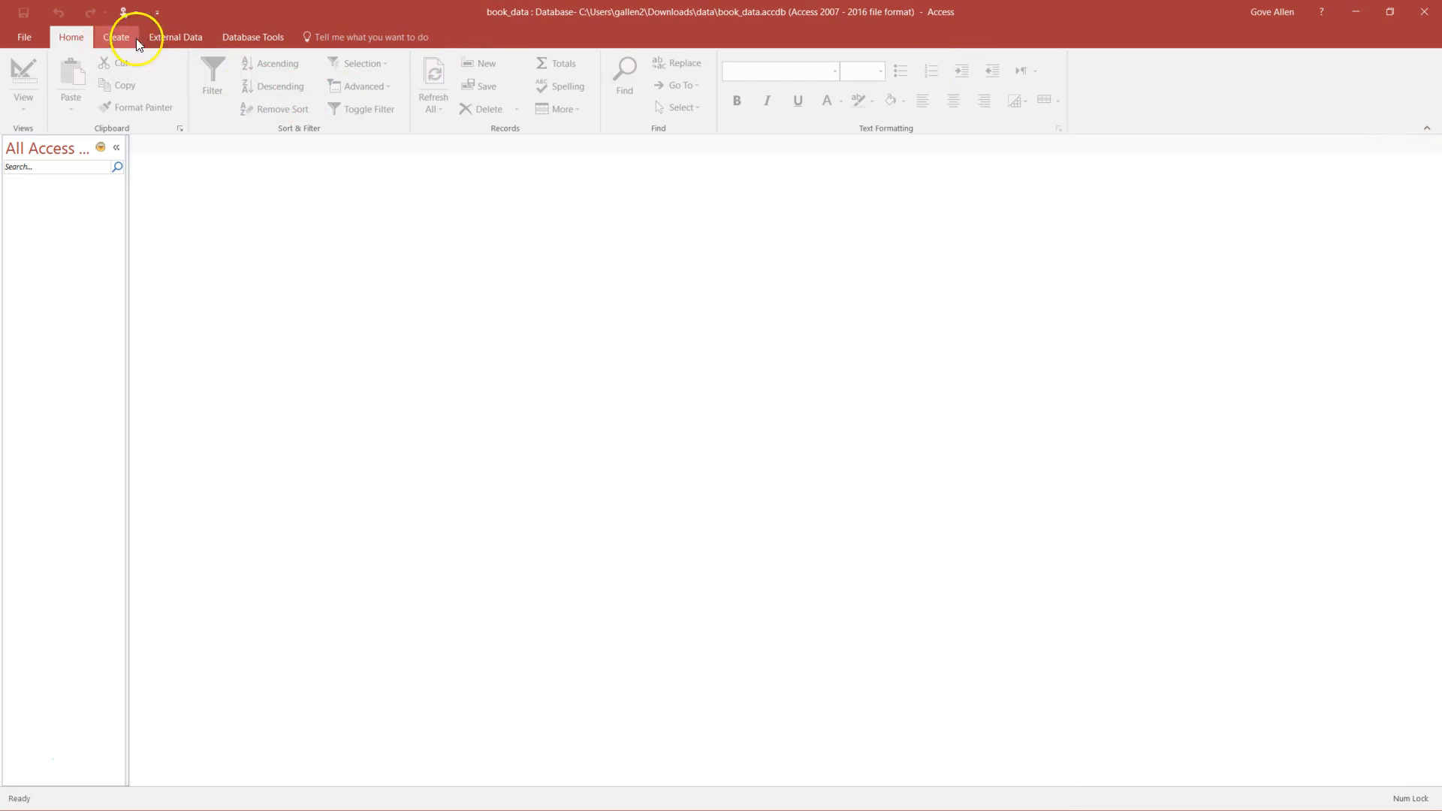
- Start an Excel spreadsheet import and choose book_data_2.xlsm from the Downloads\data folder as its source
{"action": "left_click", "coordinate": [170, 37]}
{"action": "left_click", "coordinate": [113, 84]}
{"action": "left_click", "coordinate": [949, 310]}
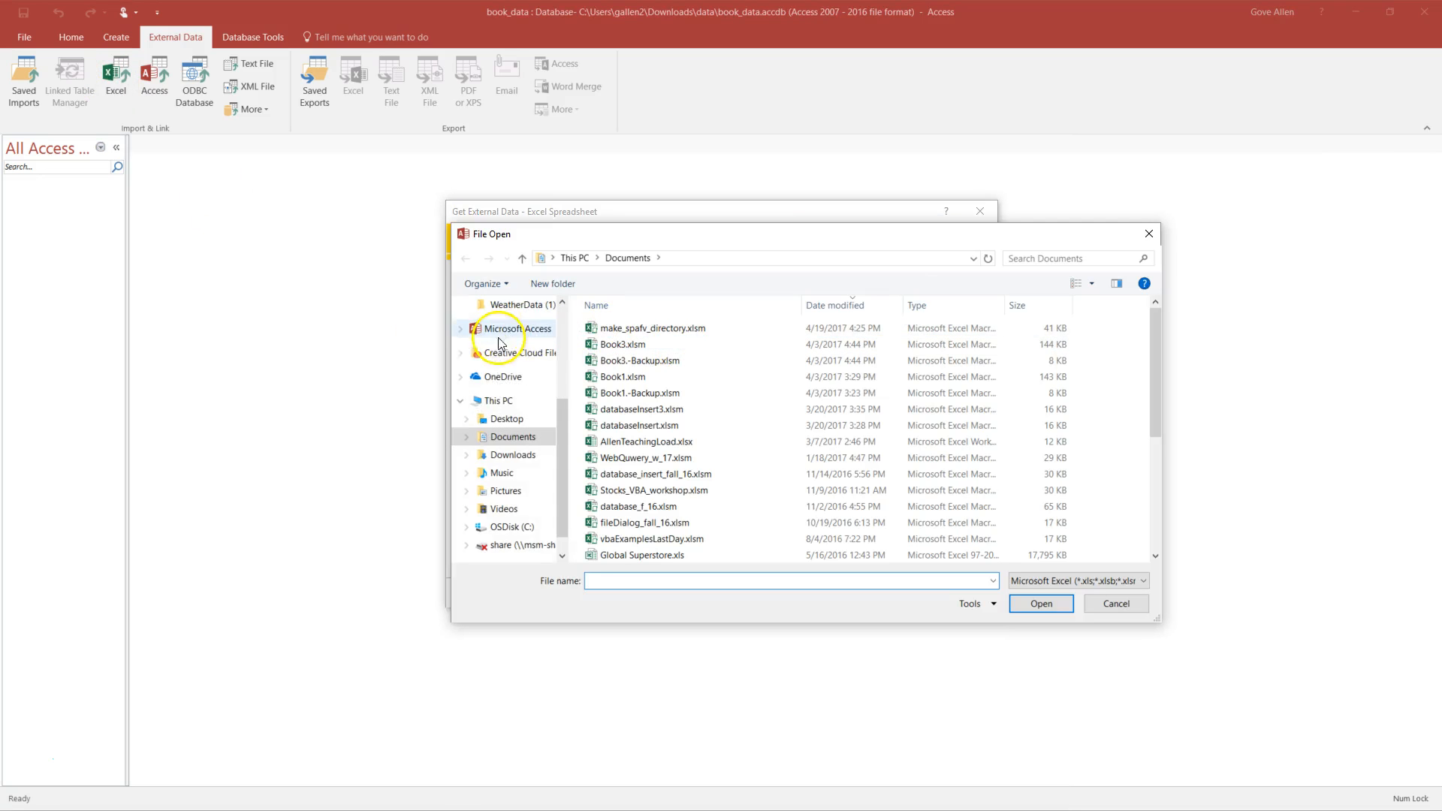
{"action": "left_click", "coordinate": [519, 455]}
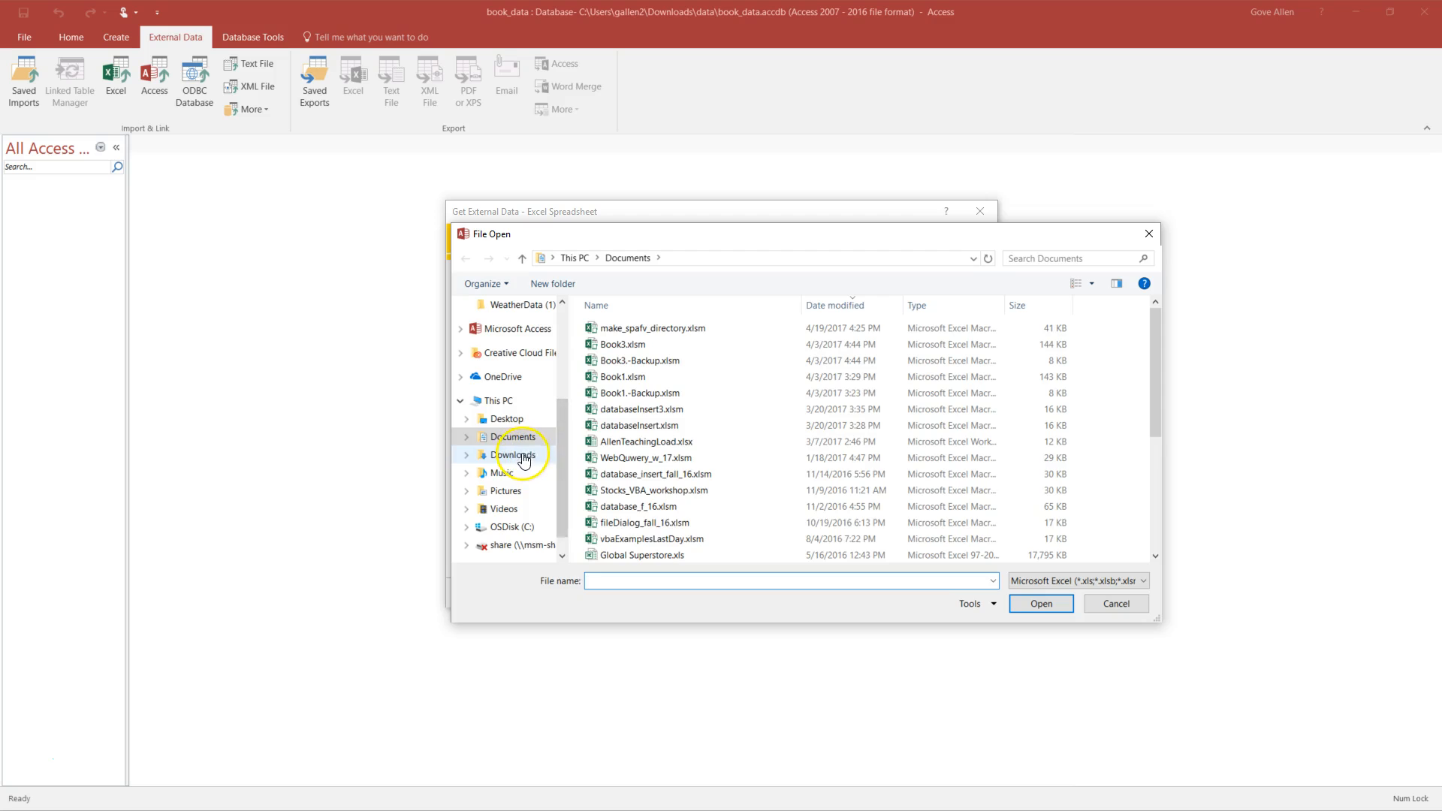
{"action": "scroll", "coordinate": [622, 413], "scroll_direction": "down", "scroll_amount": 10}
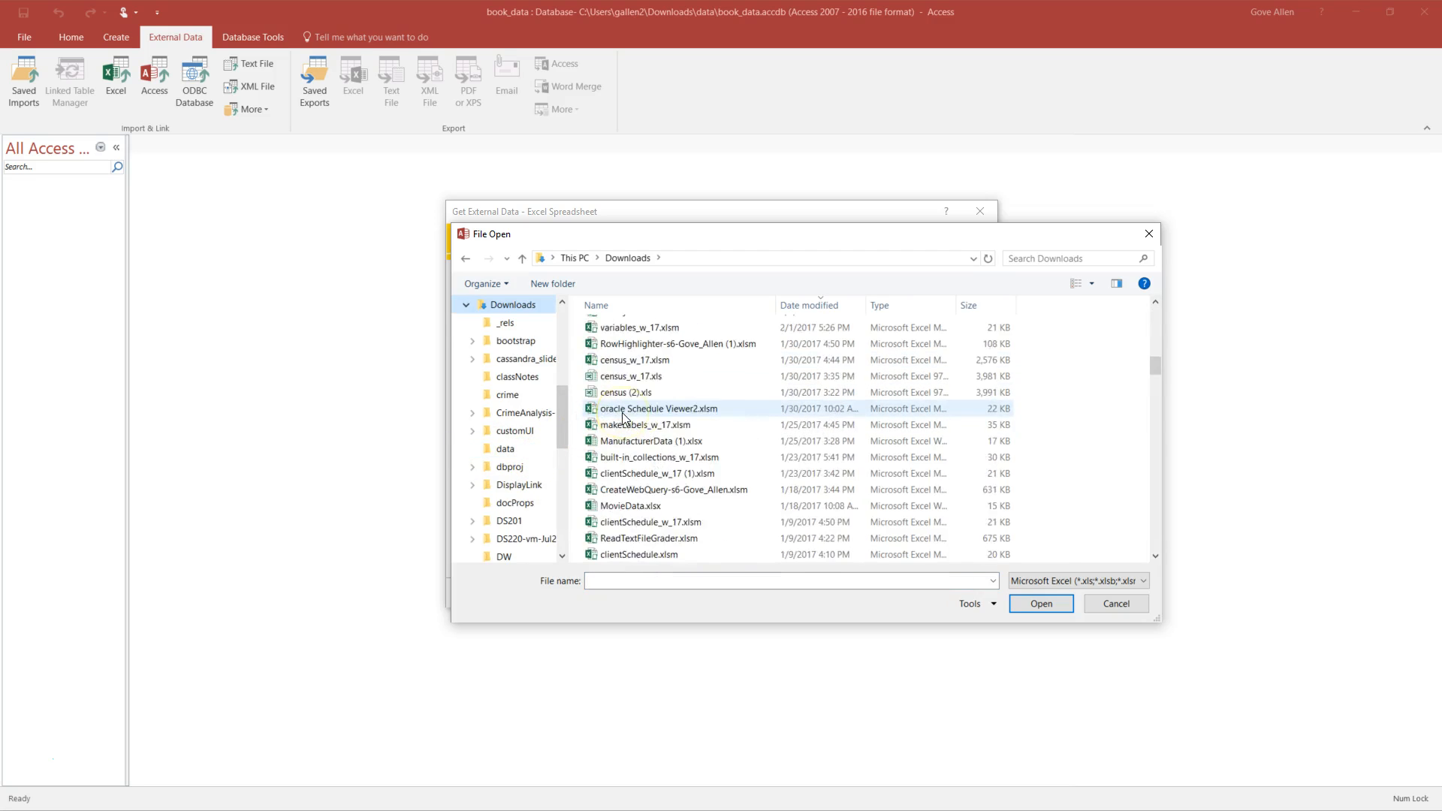
{"action": "left_click_drag", "start_coordinate": [1155, 408], "coordinate": [1156, 499]}
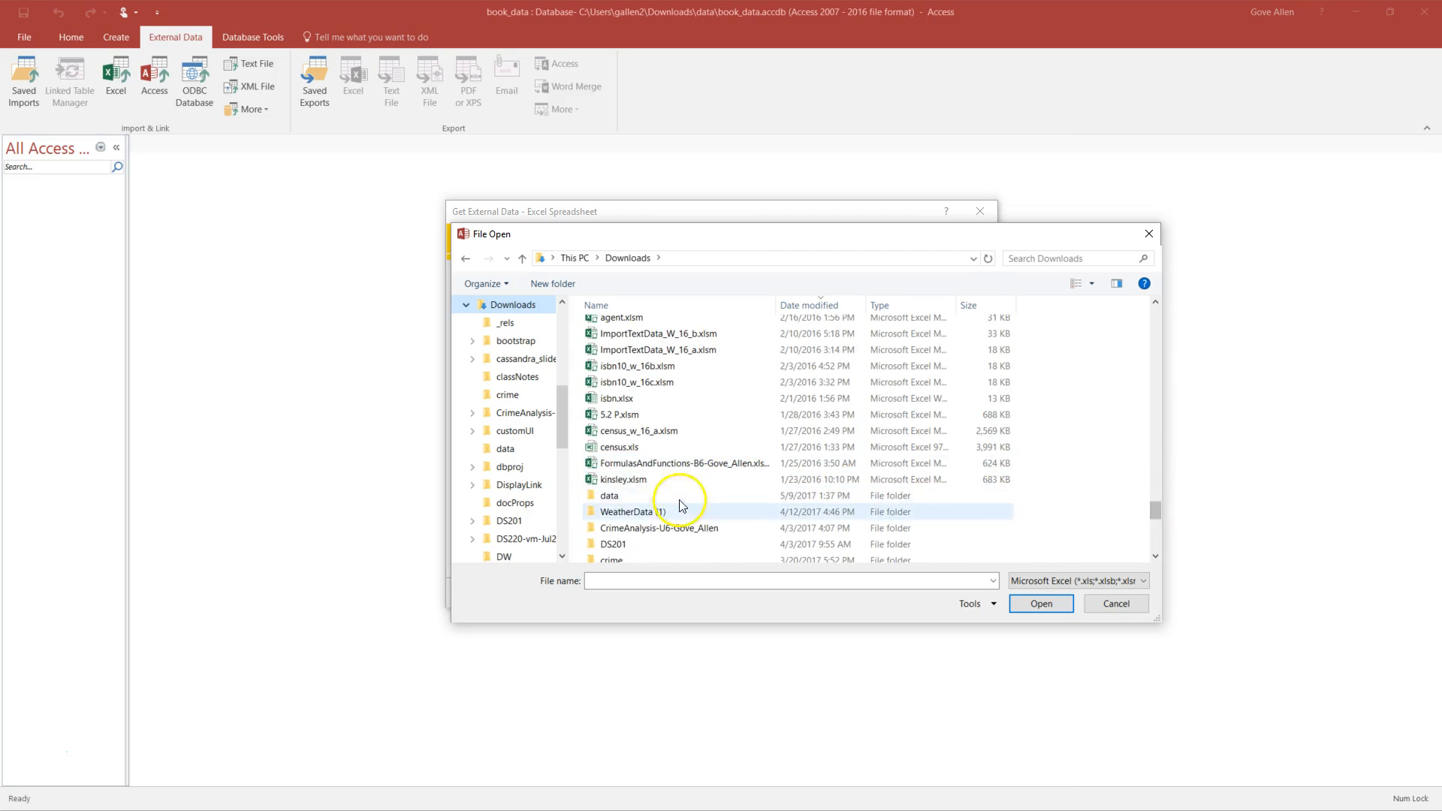
{"action": "double_click", "coordinate": [621, 499]}
{"action": "double_click", "coordinate": [624, 329]}
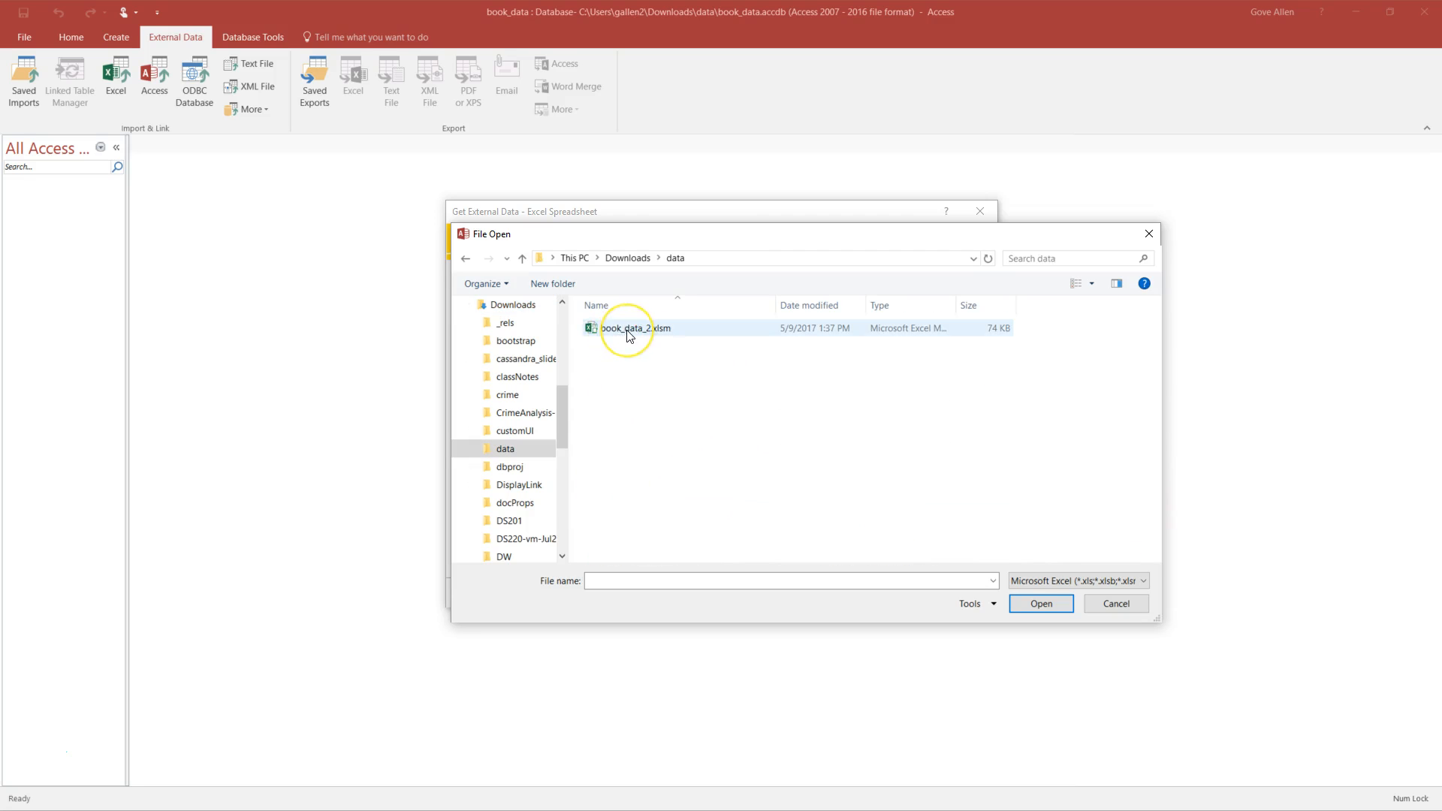
{"action": "left_click", "coordinate": [664, 304]}
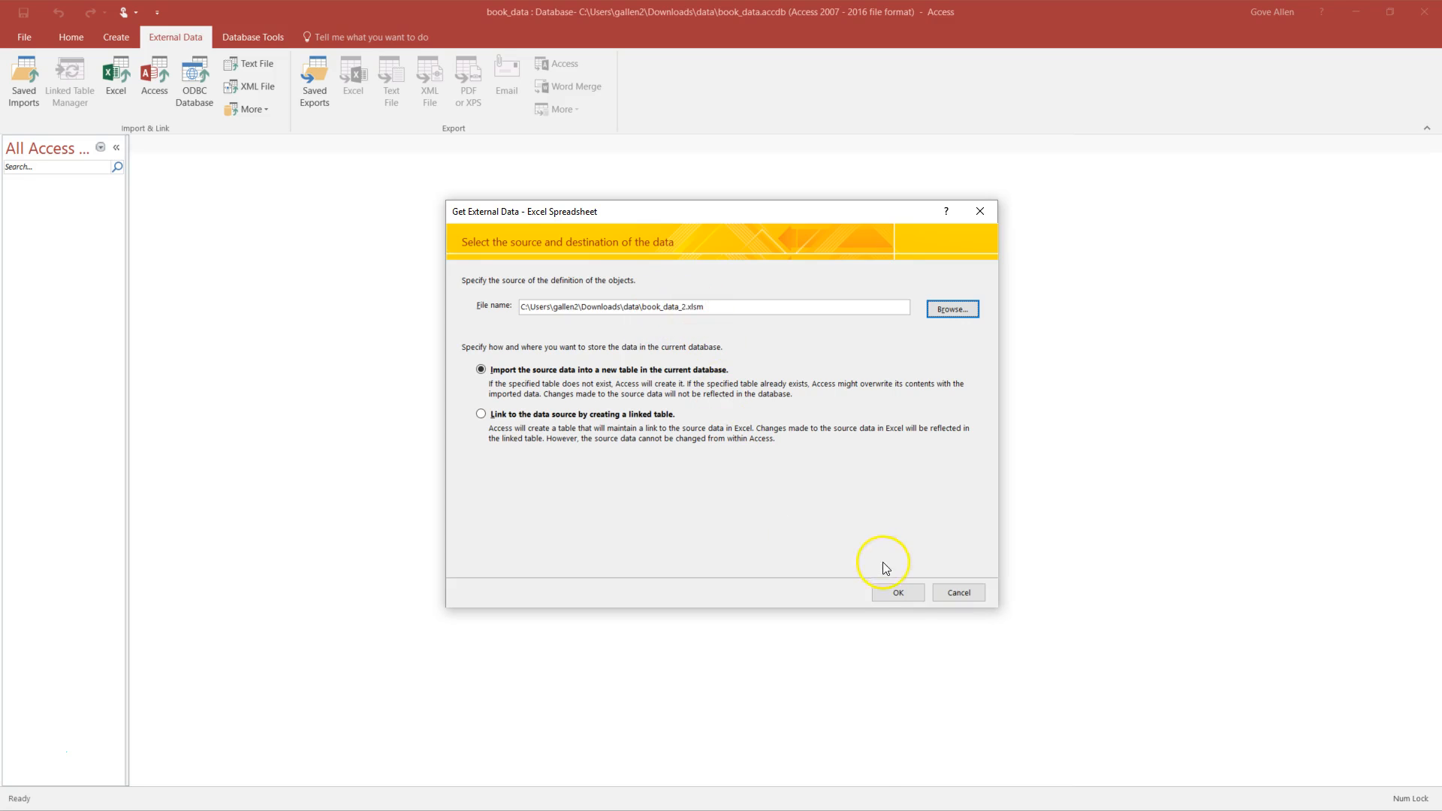
- Import the source data into a new table, allow the wizard file to open, and choose the book_subject worksheet
{"action": "left_click", "coordinate": [899, 593]}
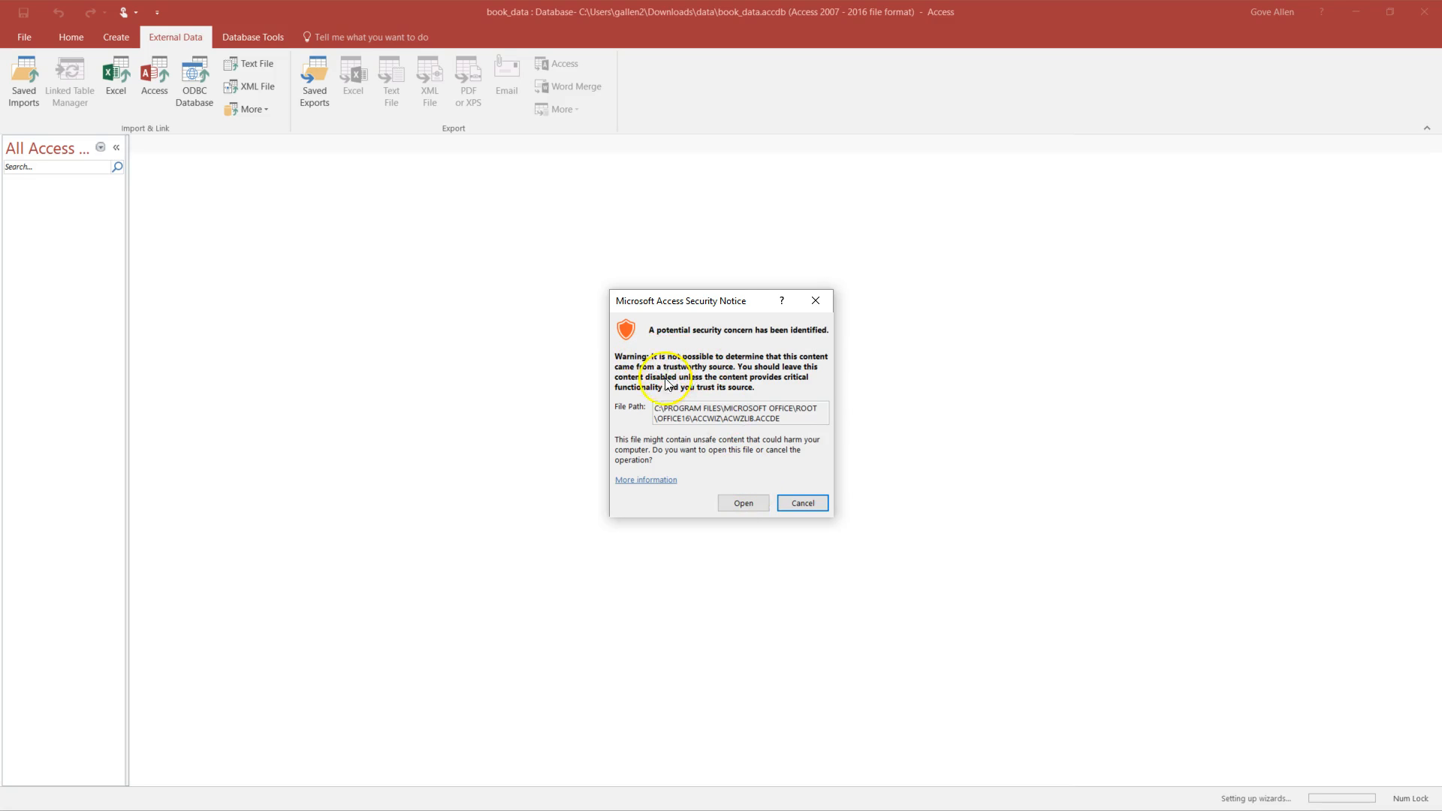
{"action": "left_click", "coordinate": [744, 504]}
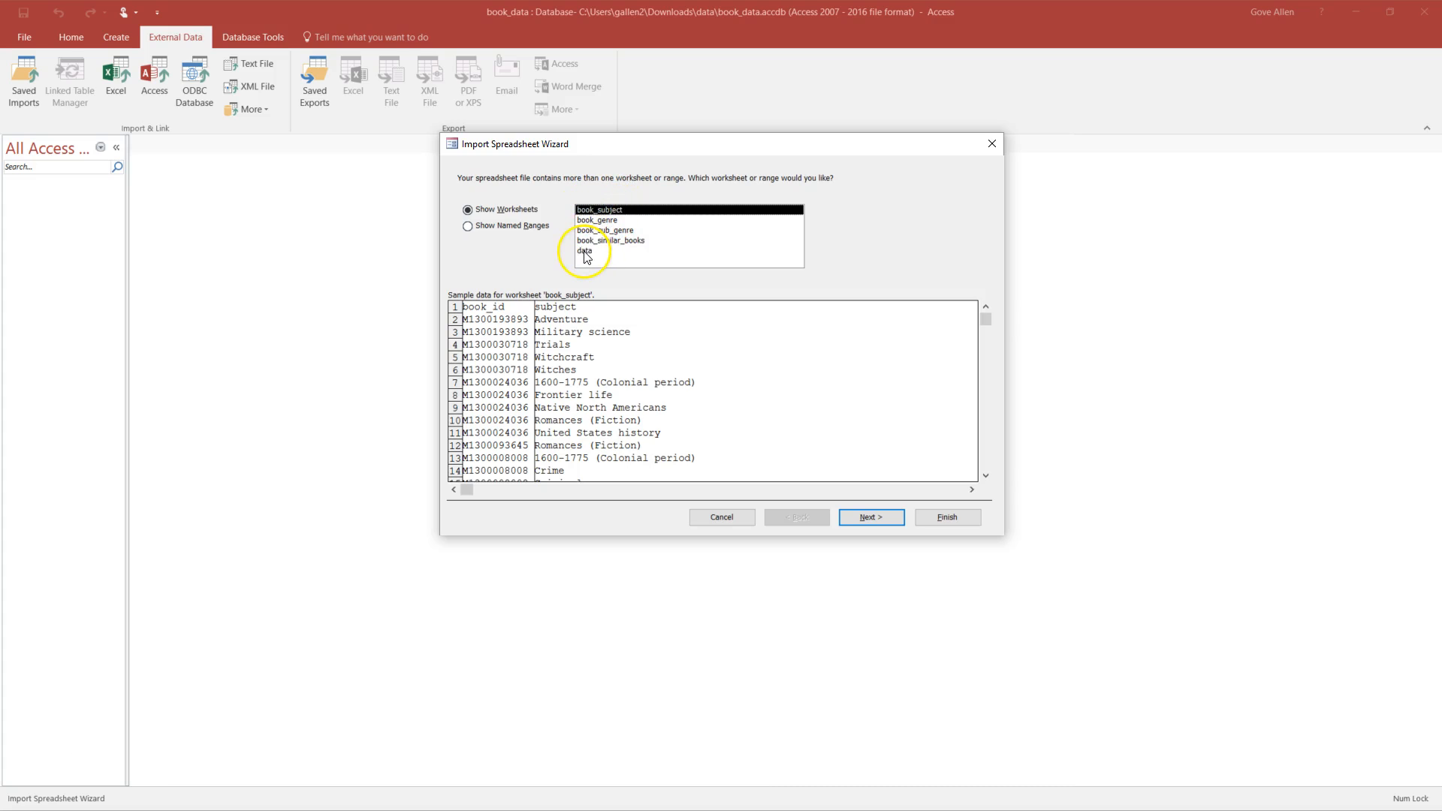
{"action": "left_click", "coordinate": [870, 517]}
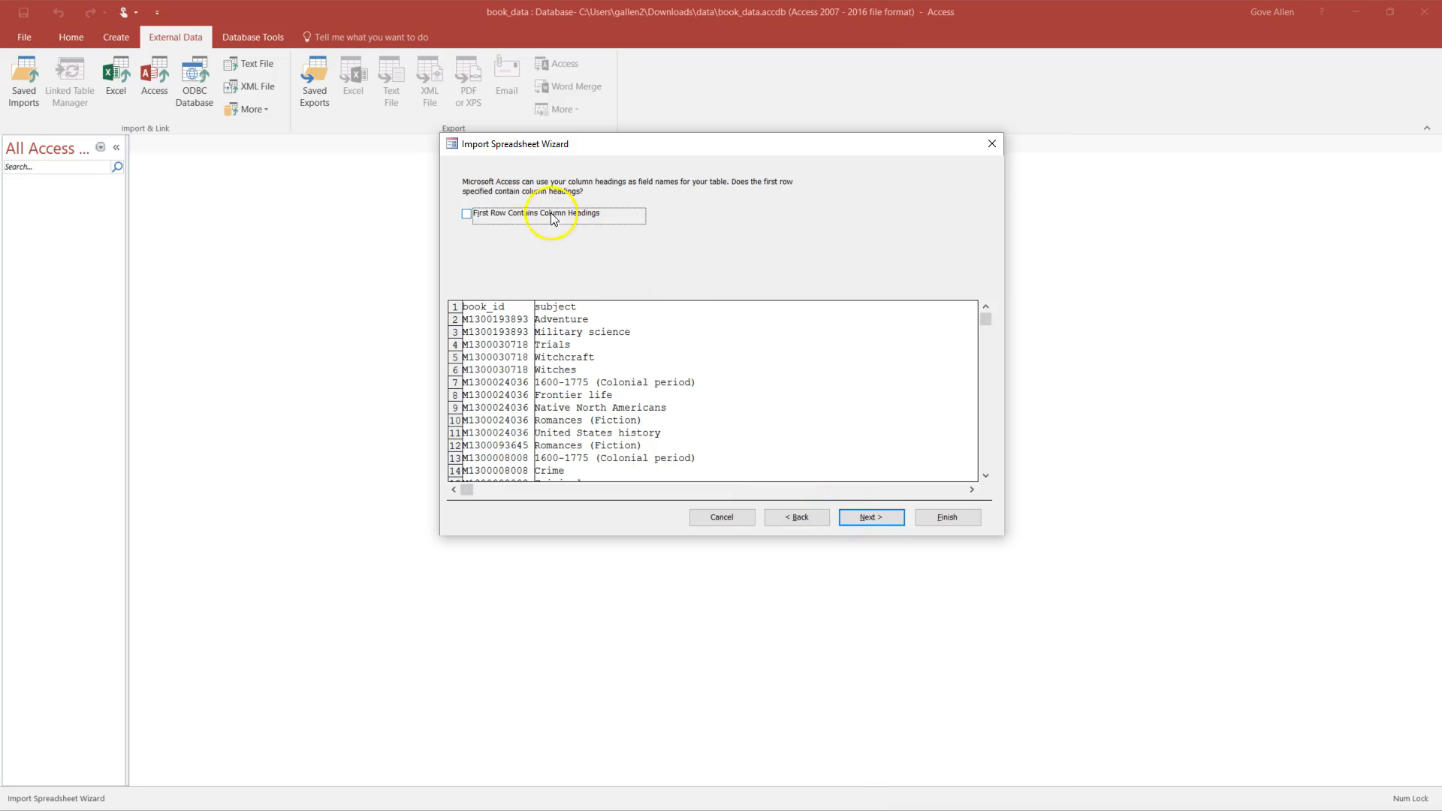
- Finish importing book_subject with the first row as column headings and no primary key, without saving the import steps
{"action": "left_click", "coordinate": [467, 214]}
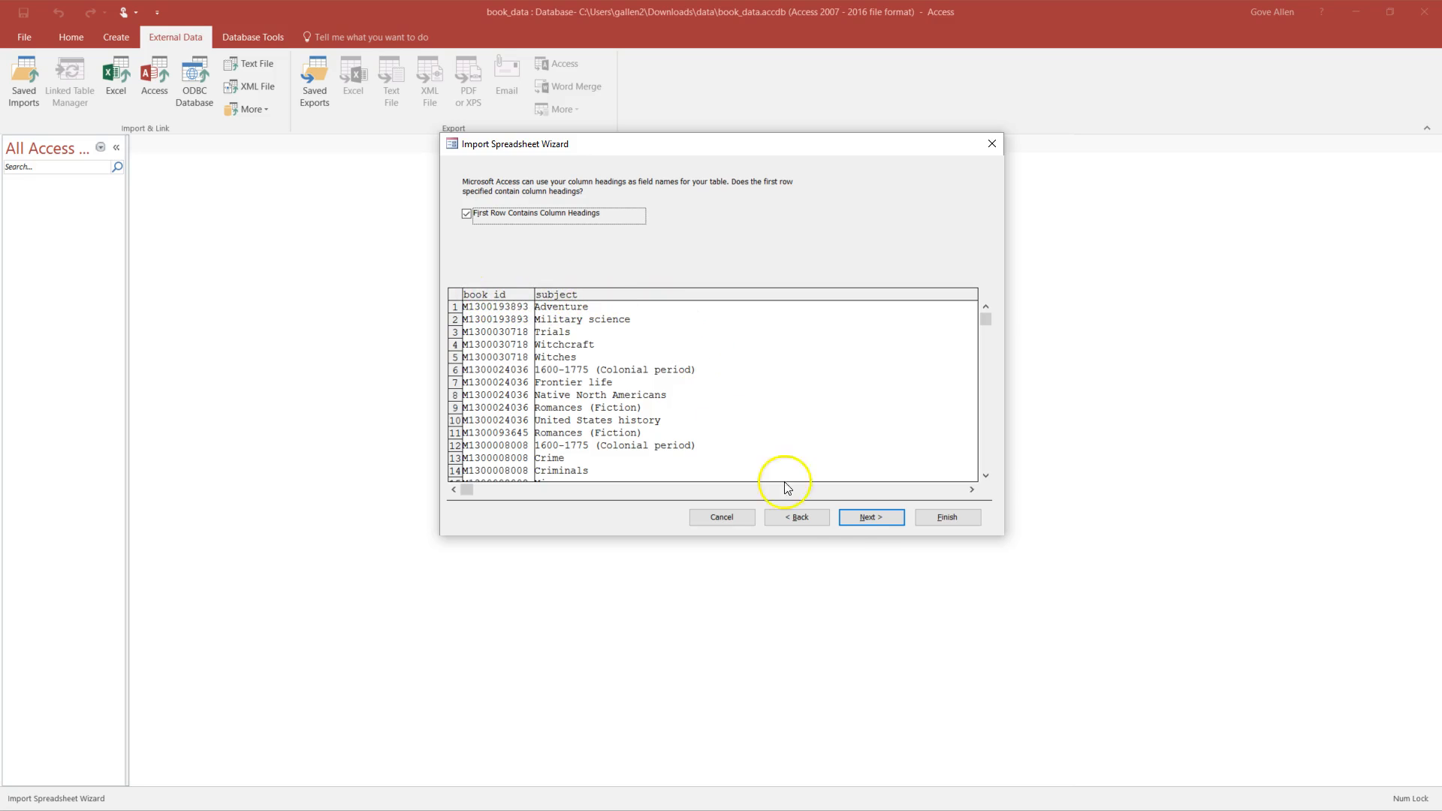
{"action": "left_click", "coordinate": [864, 517]}
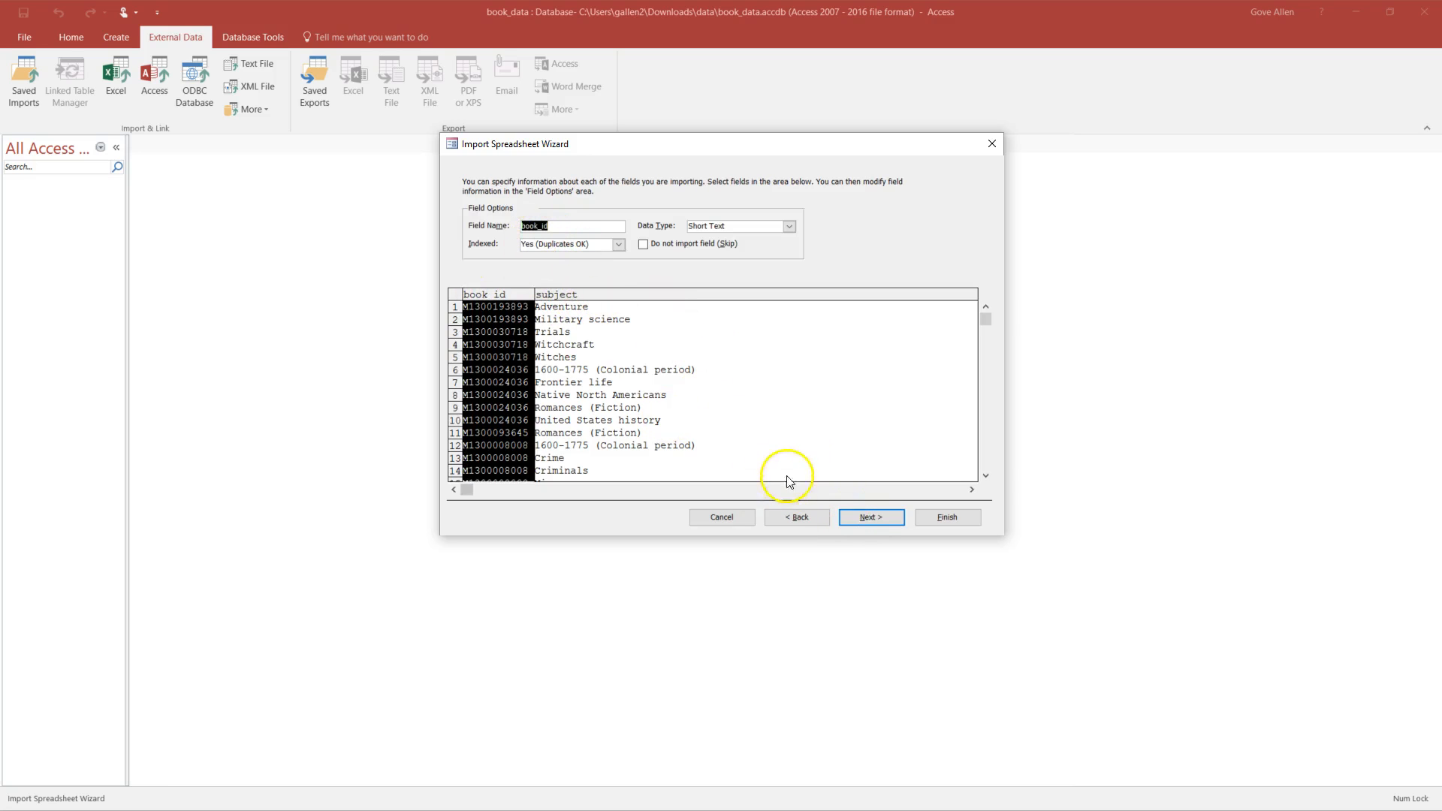
{"action": "left_click", "coordinate": [879, 520]}
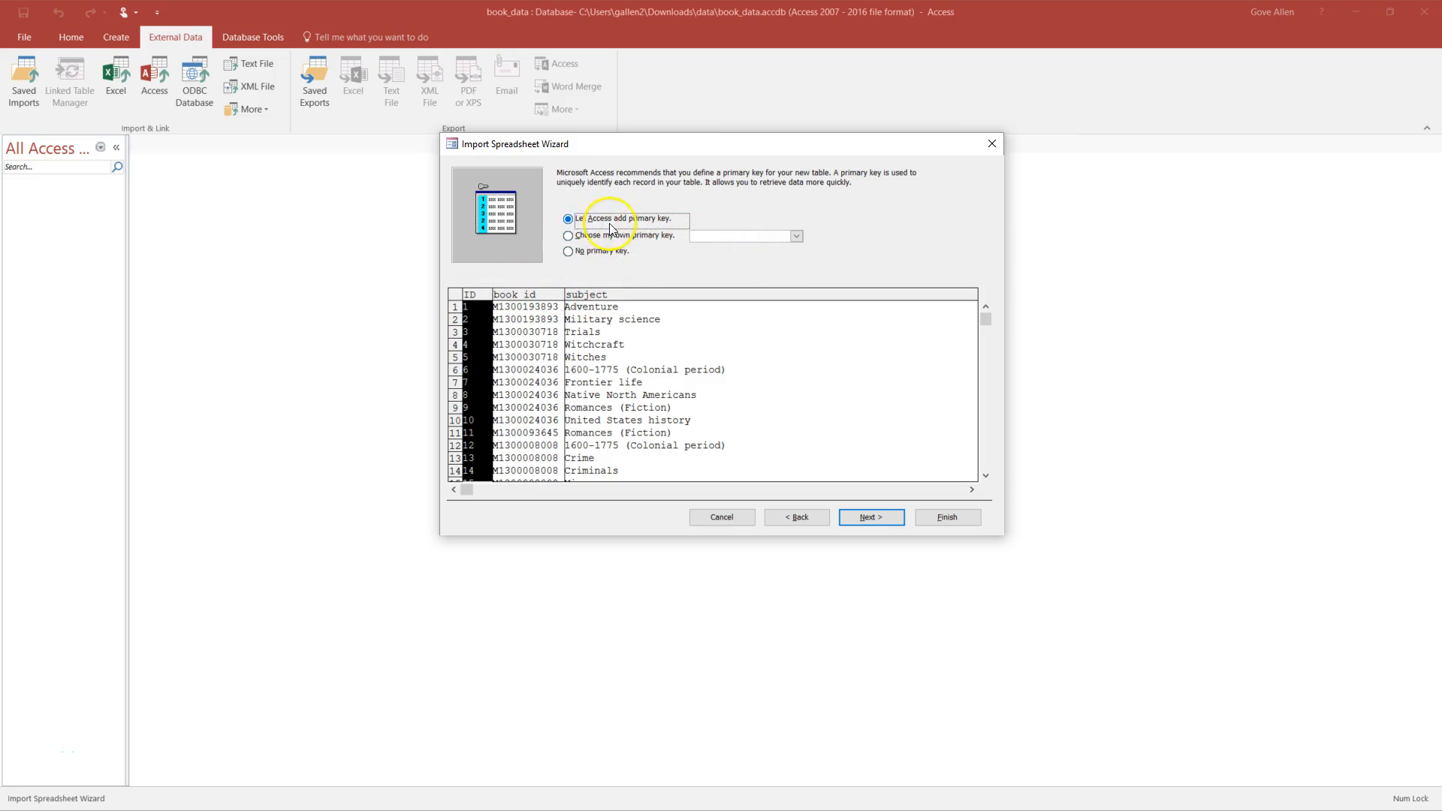
{"action": "left_click", "coordinate": [569, 254]}
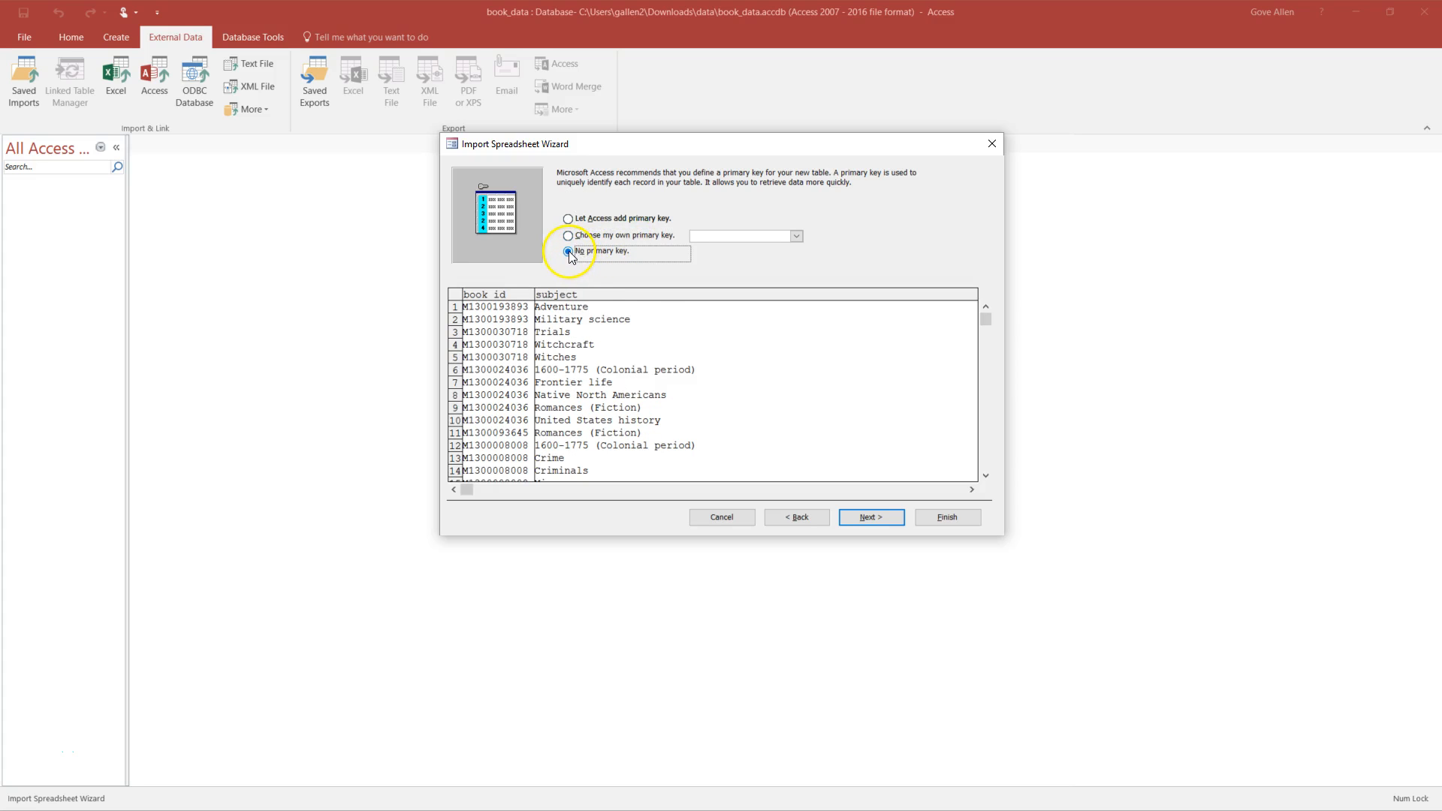
{"action": "left_click", "coordinate": [868, 518]}
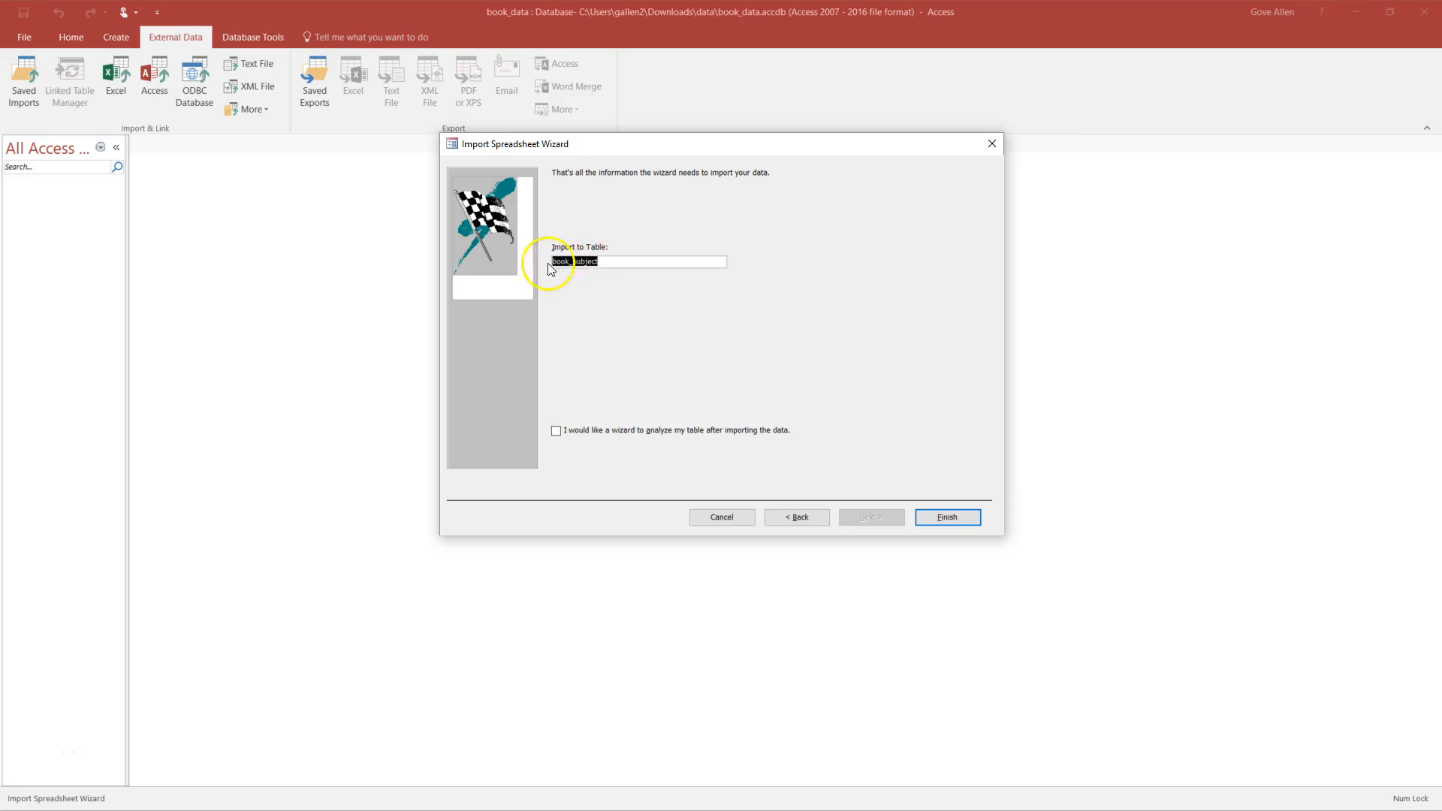
{"action": "left_click", "coordinate": [948, 518]}
{"action": "left_click", "coordinate": [958, 596]}
{"action": "left_click", "coordinate": [53, 200]}
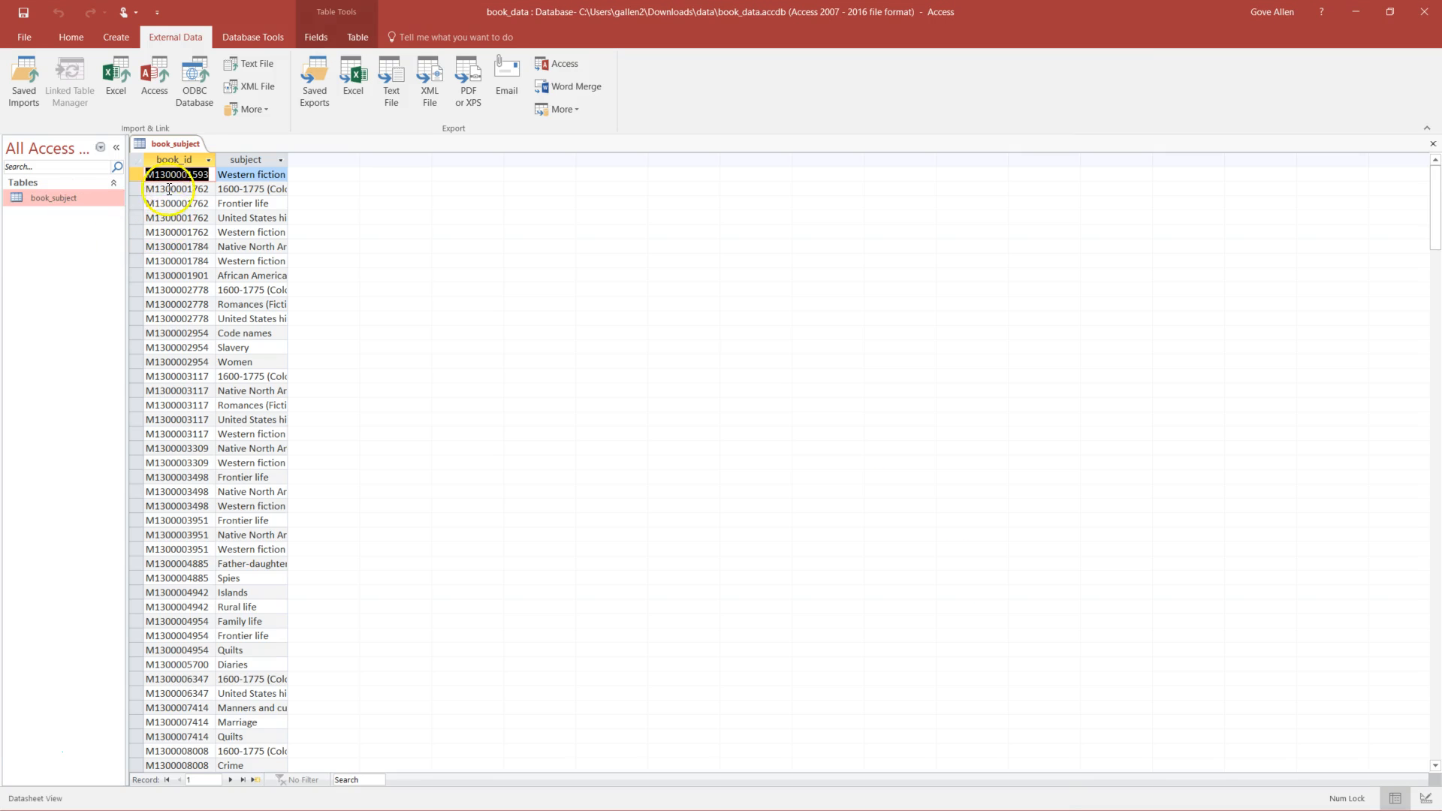
{"action": "left_click_drag", "start_coordinate": [138, 193], "coordinate": [136, 209]}
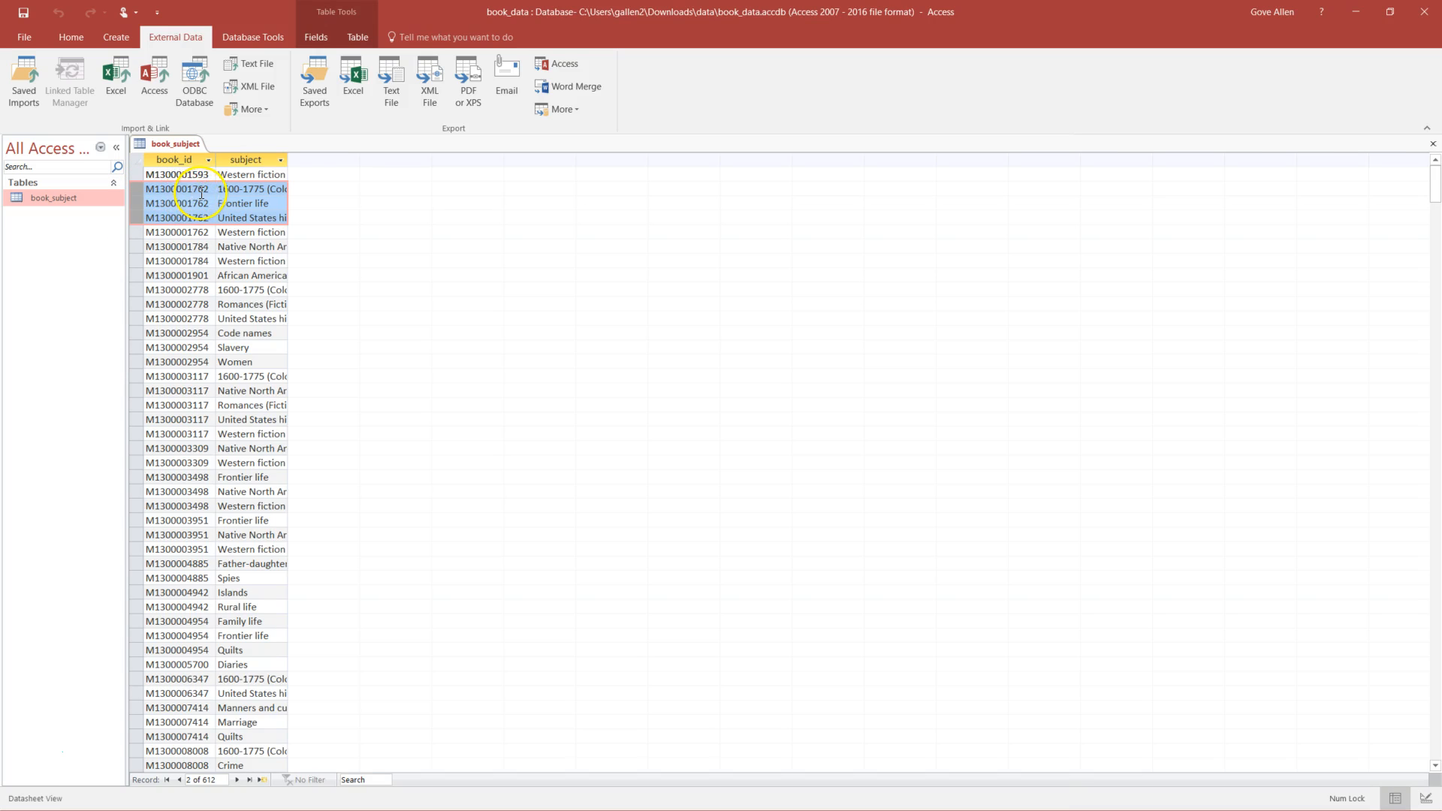
{"action": "left_click_drag", "start_coordinate": [136, 231], "coordinate": [139, 189]}
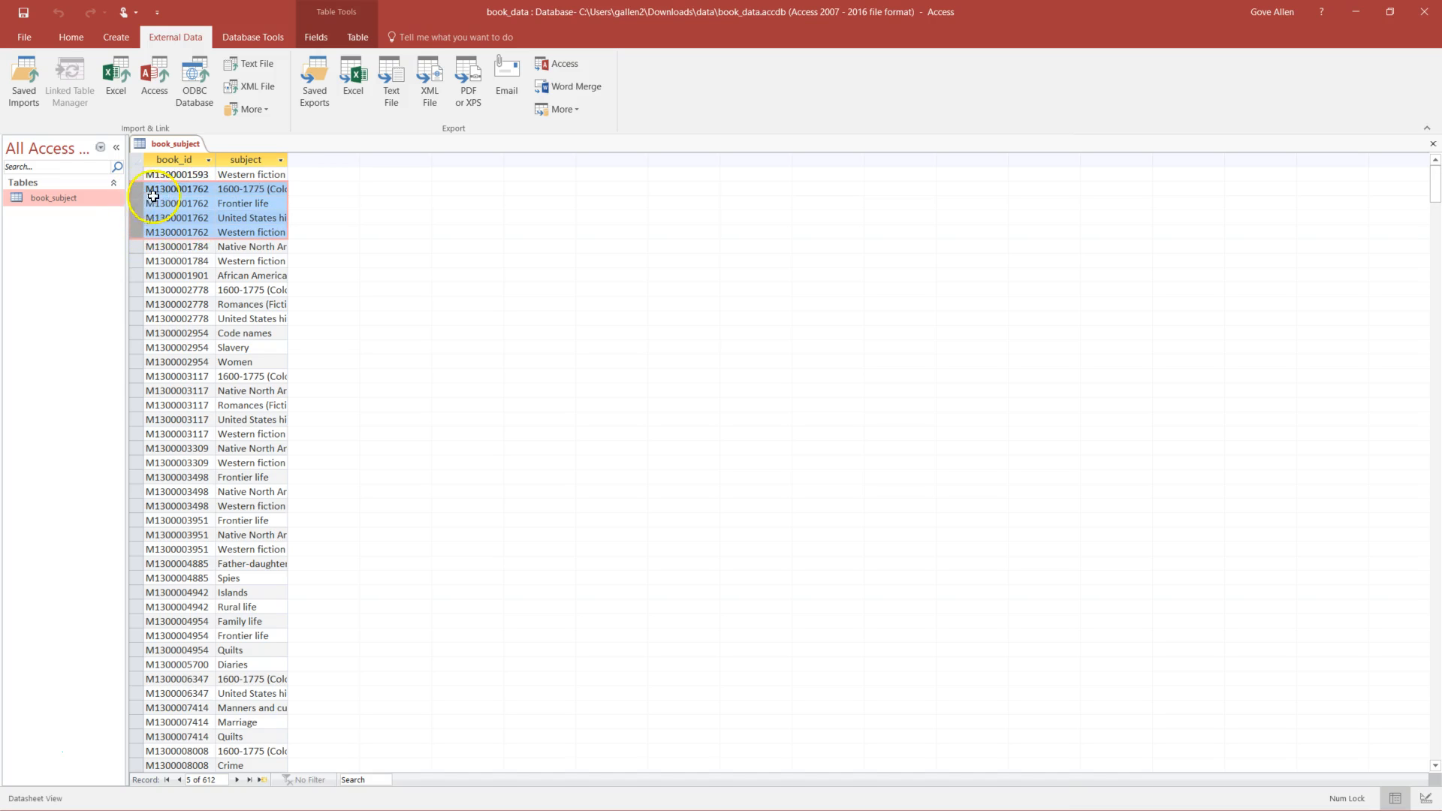
{"action": "double_click", "coordinate": [288, 158]}
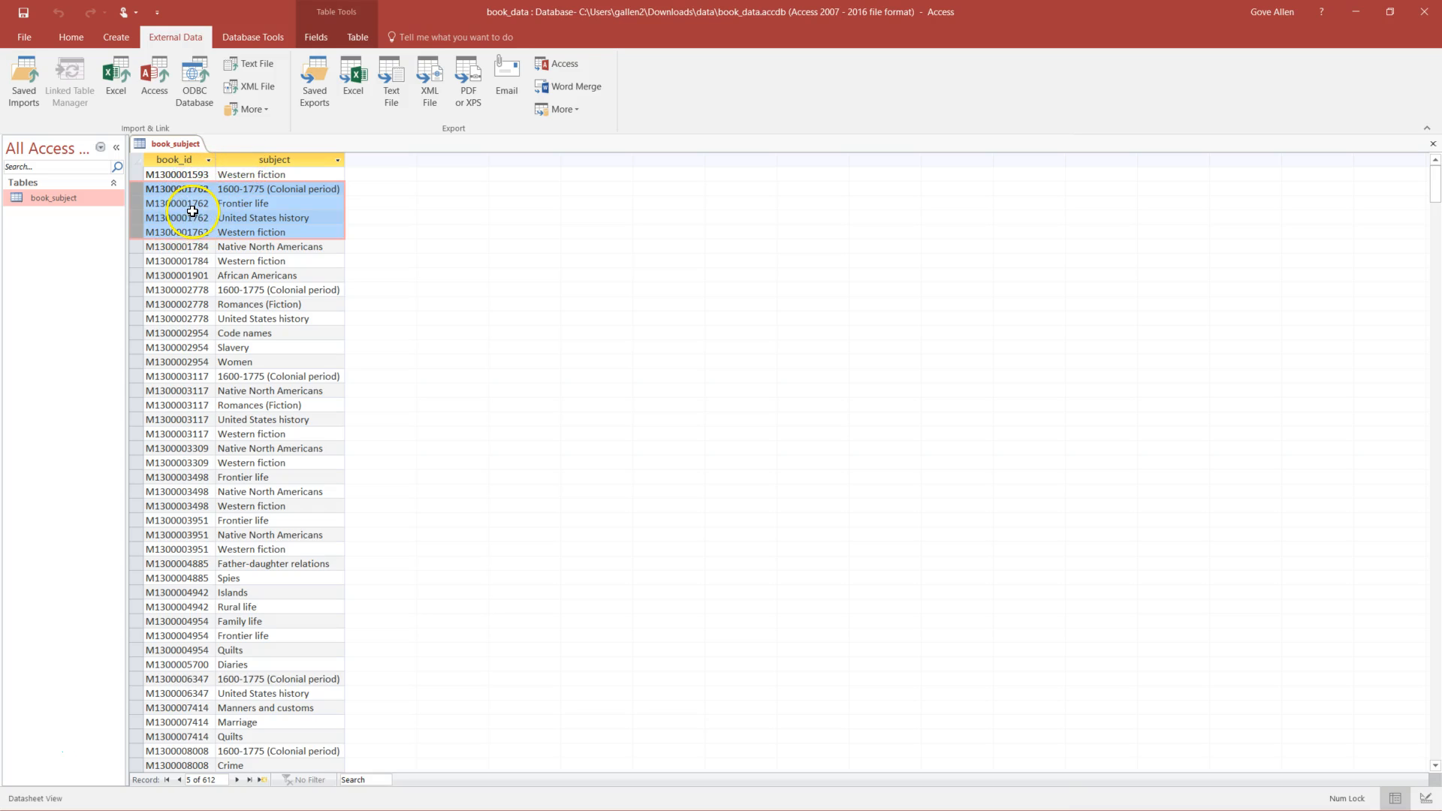
- In book_subject's design, make book_id and subject together the primary key, then close the table and save the changes
{"action": "left_click", "coordinate": [70, 37]}
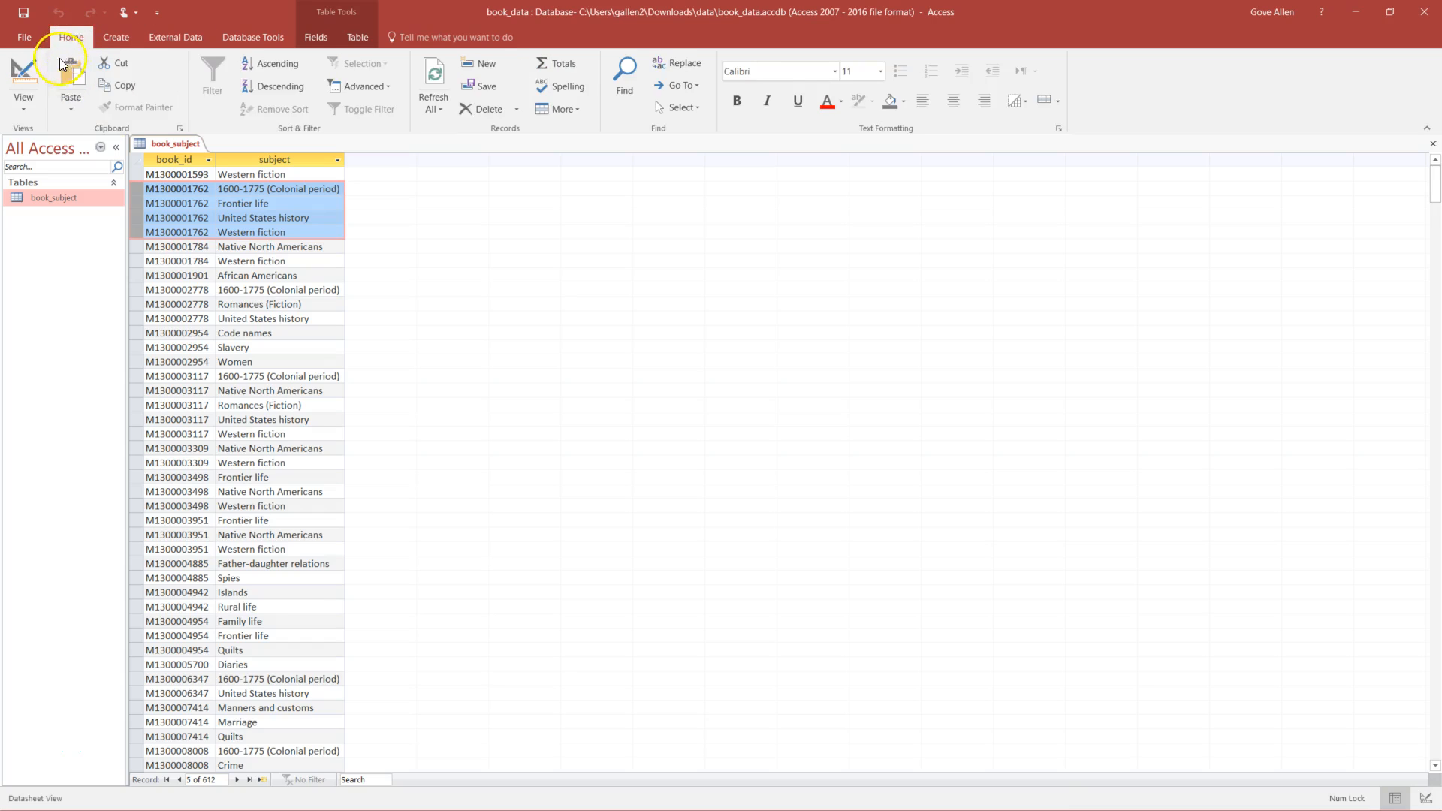
{"action": "left_click", "coordinate": [22, 80]}
{"action": "left_click_drag", "start_coordinate": [134, 189], "coordinate": [136, 174]}
{"action": "left_click", "coordinate": [188, 214]}
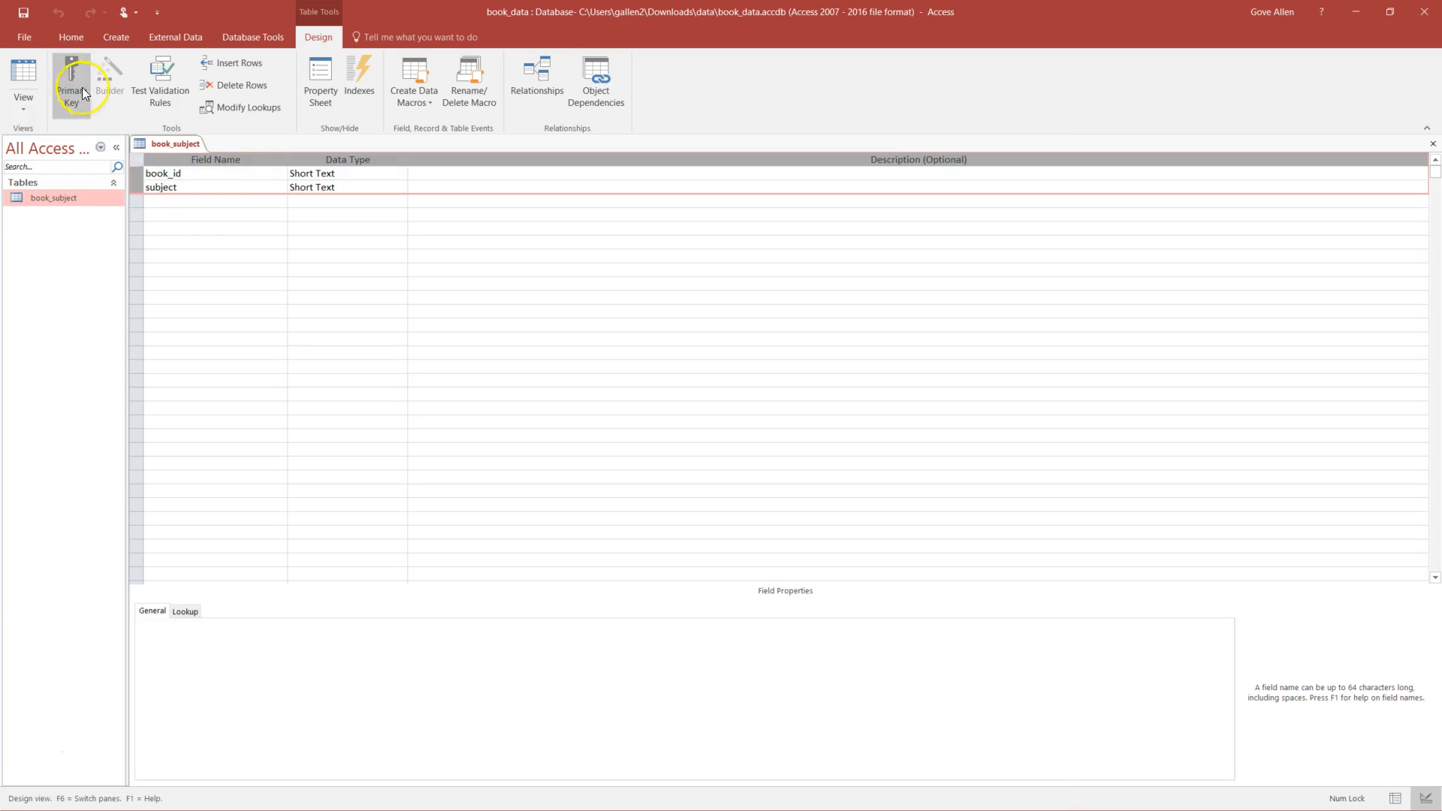
{"action": "left_click", "coordinate": [1433, 143]}
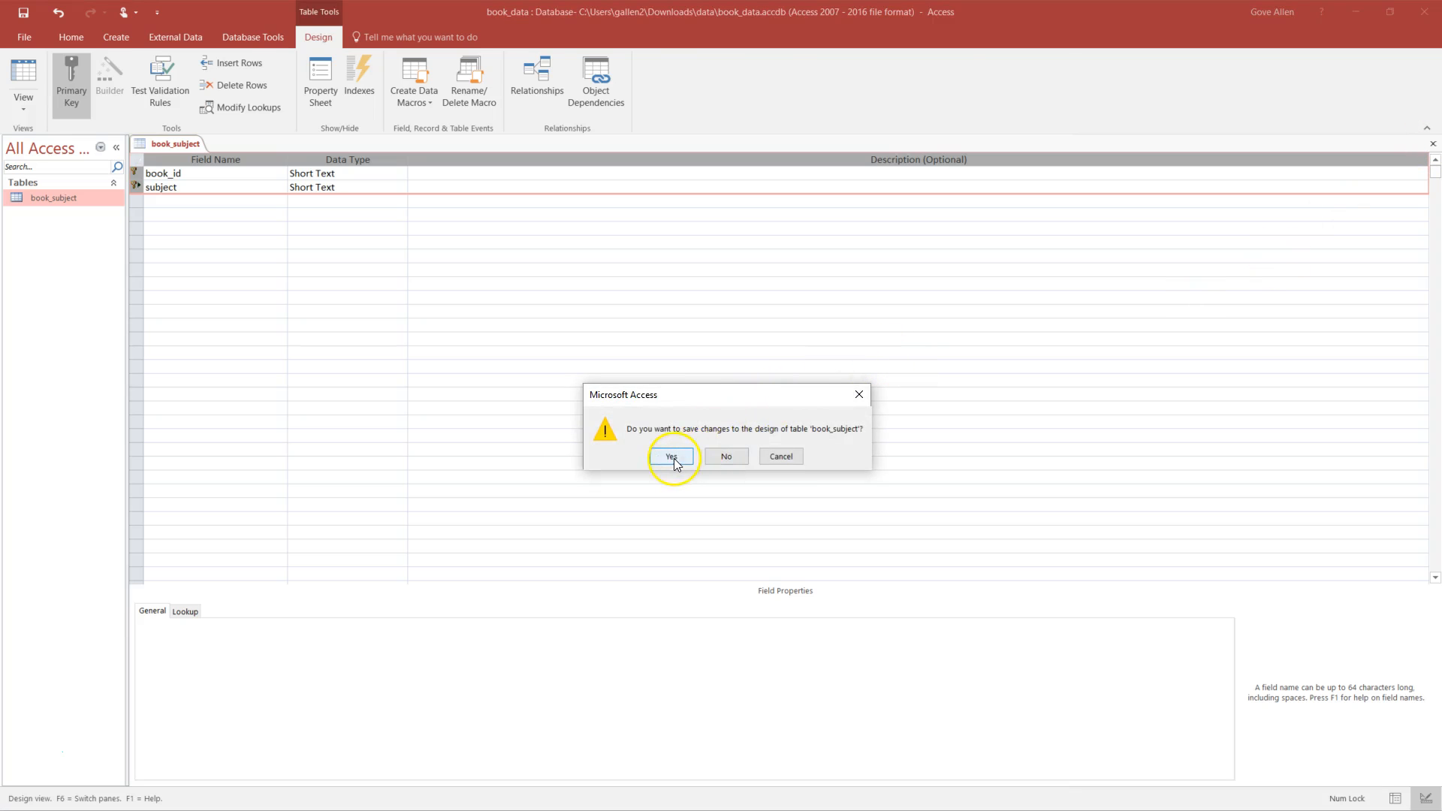
{"action": "left_click", "coordinate": [674, 455]}
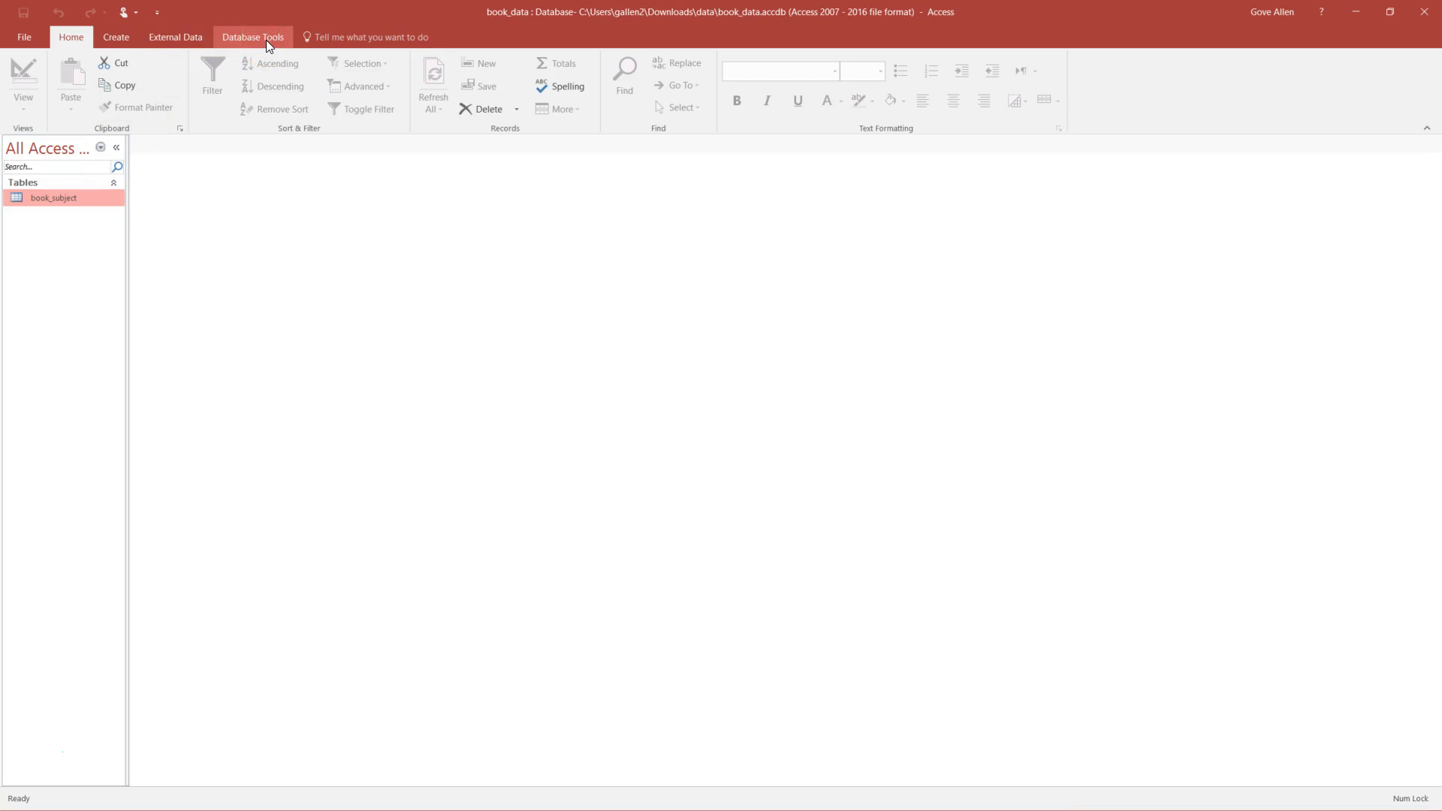
- Start a new-table Excel import from book_data_2.xlsm and choose the book_genre worksheet
{"action": "left_click", "coordinate": [172, 37]}
{"action": "left_click", "coordinate": [124, 84]}
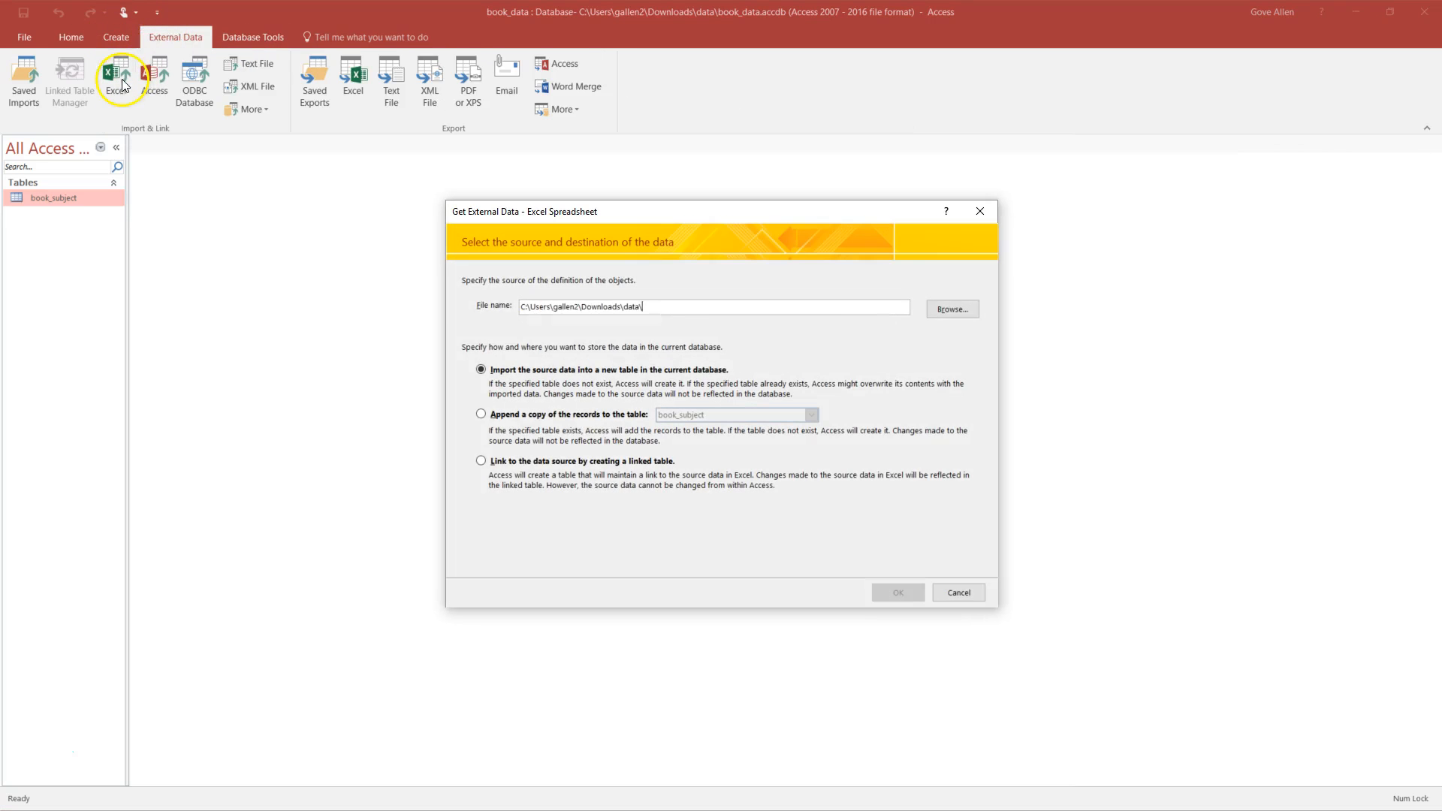
{"action": "left_click", "coordinate": [953, 310]}
{"action": "double_click", "coordinate": [633, 331]}
{"action": "left_click", "coordinate": [899, 593]}
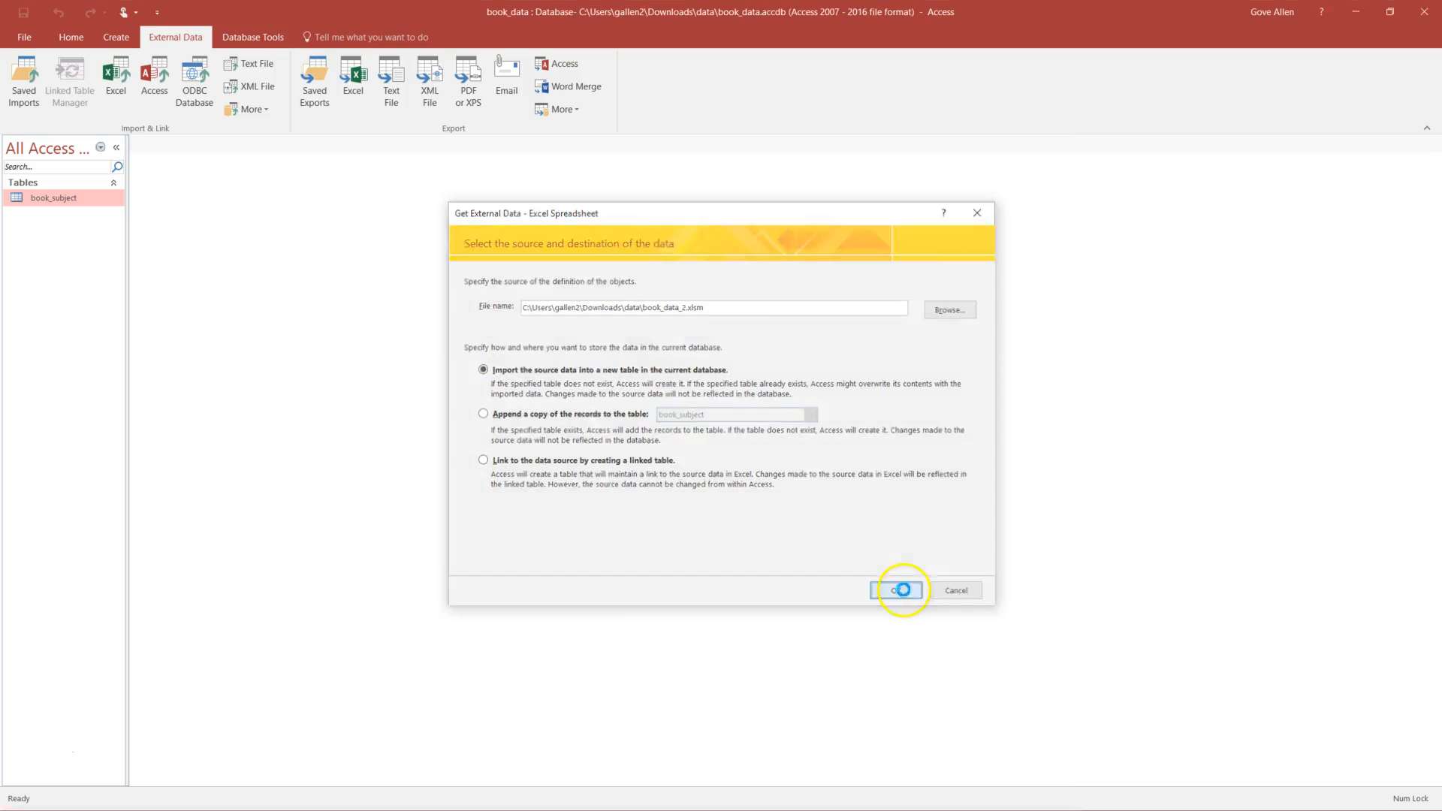
{"action": "left_click", "coordinate": [599, 222]}
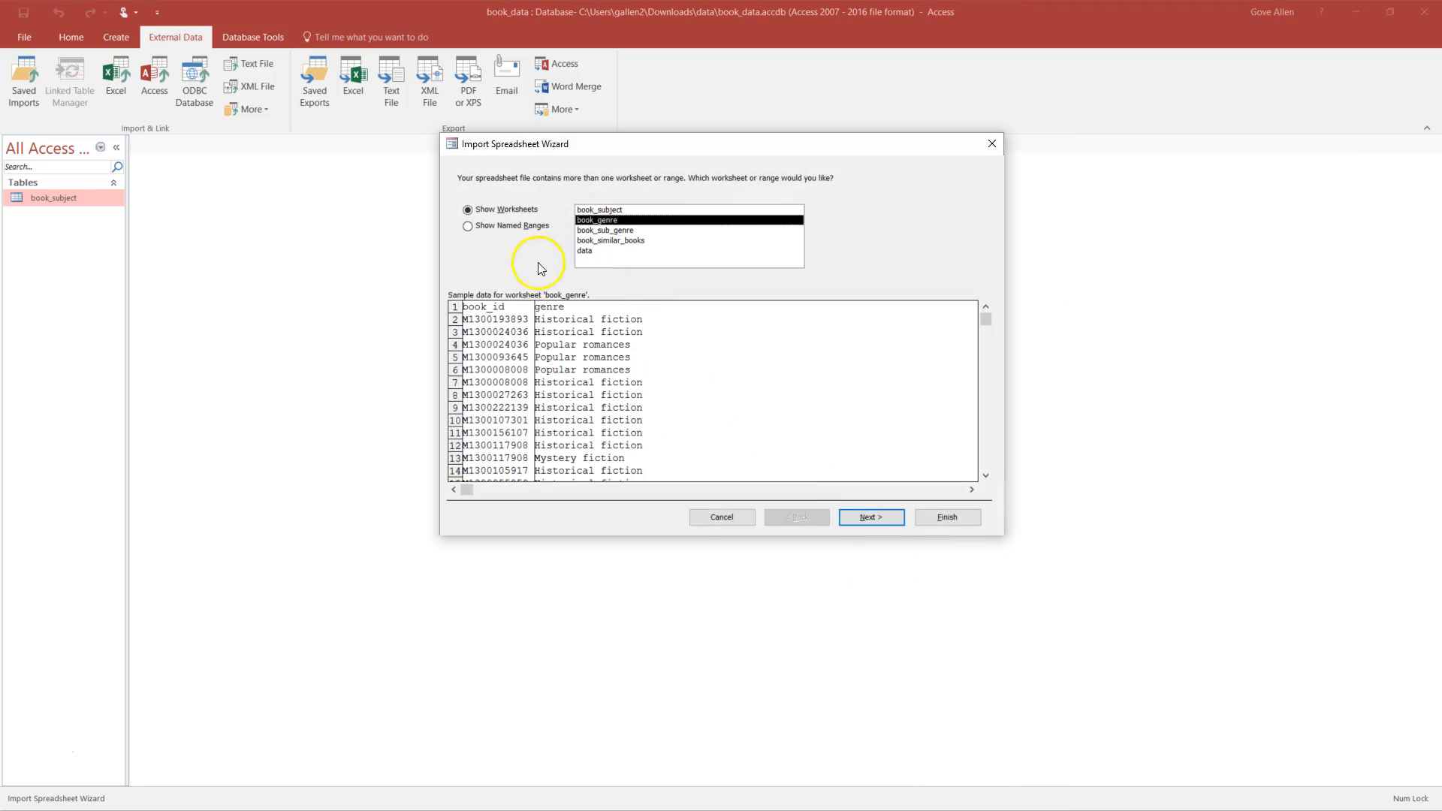
- Import book_genre with the first row as column headings and no primary key, without saving the import steps
{"action": "left_click", "coordinate": [884, 526]}
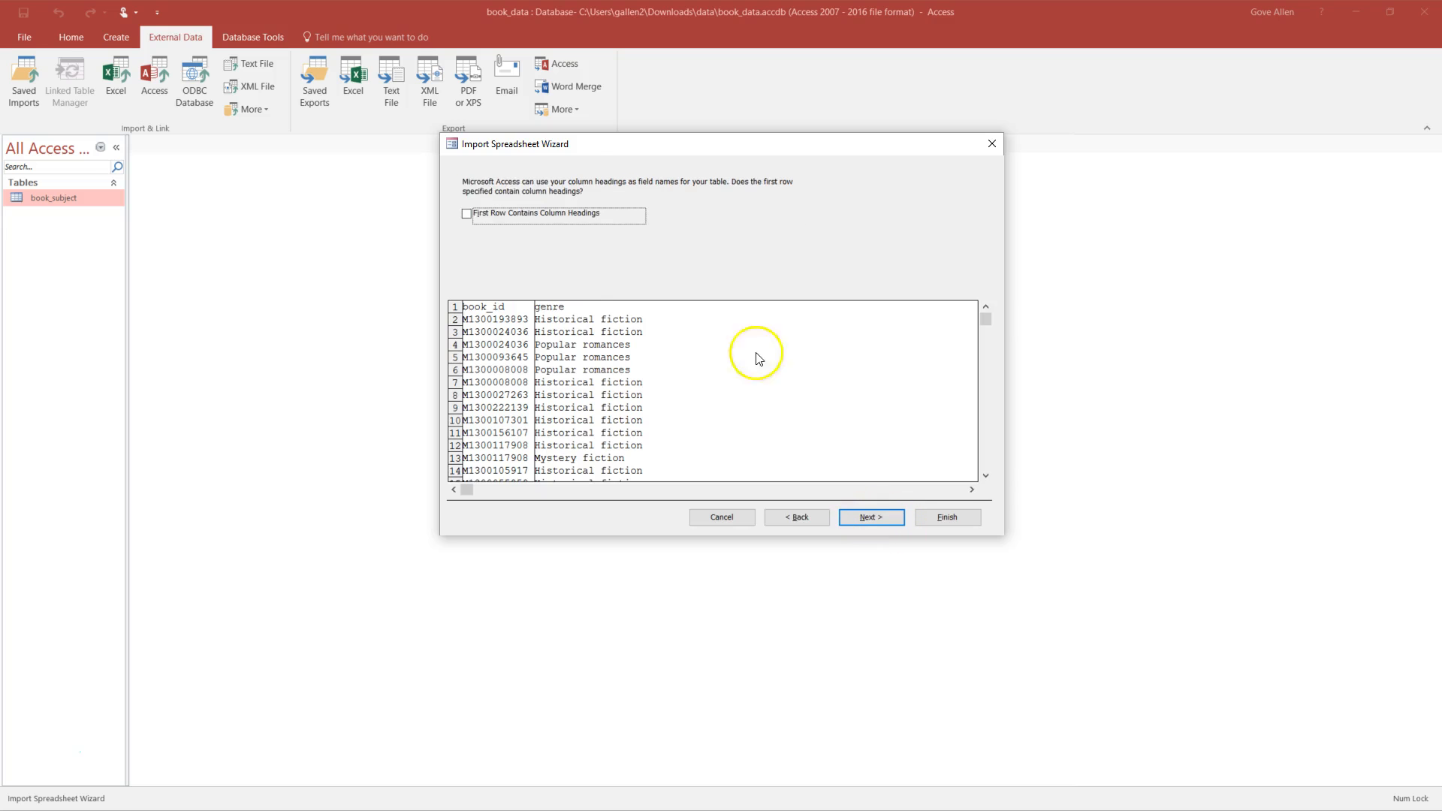
{"action": "left_click", "coordinate": [466, 214]}
{"action": "left_click", "coordinate": [871, 518]}
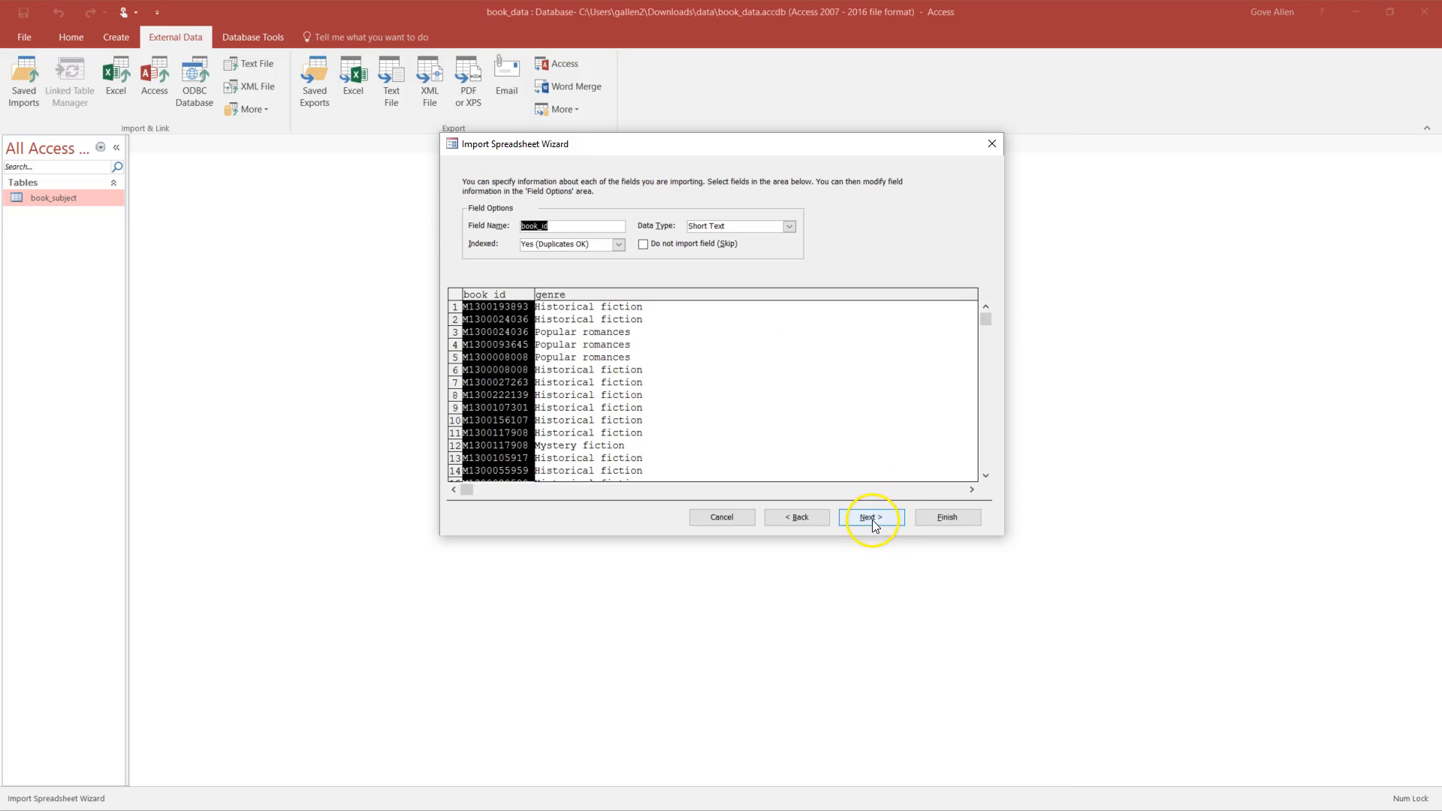
{"action": "left_click", "coordinate": [872, 519]}
{"action": "left_click", "coordinate": [569, 252]}
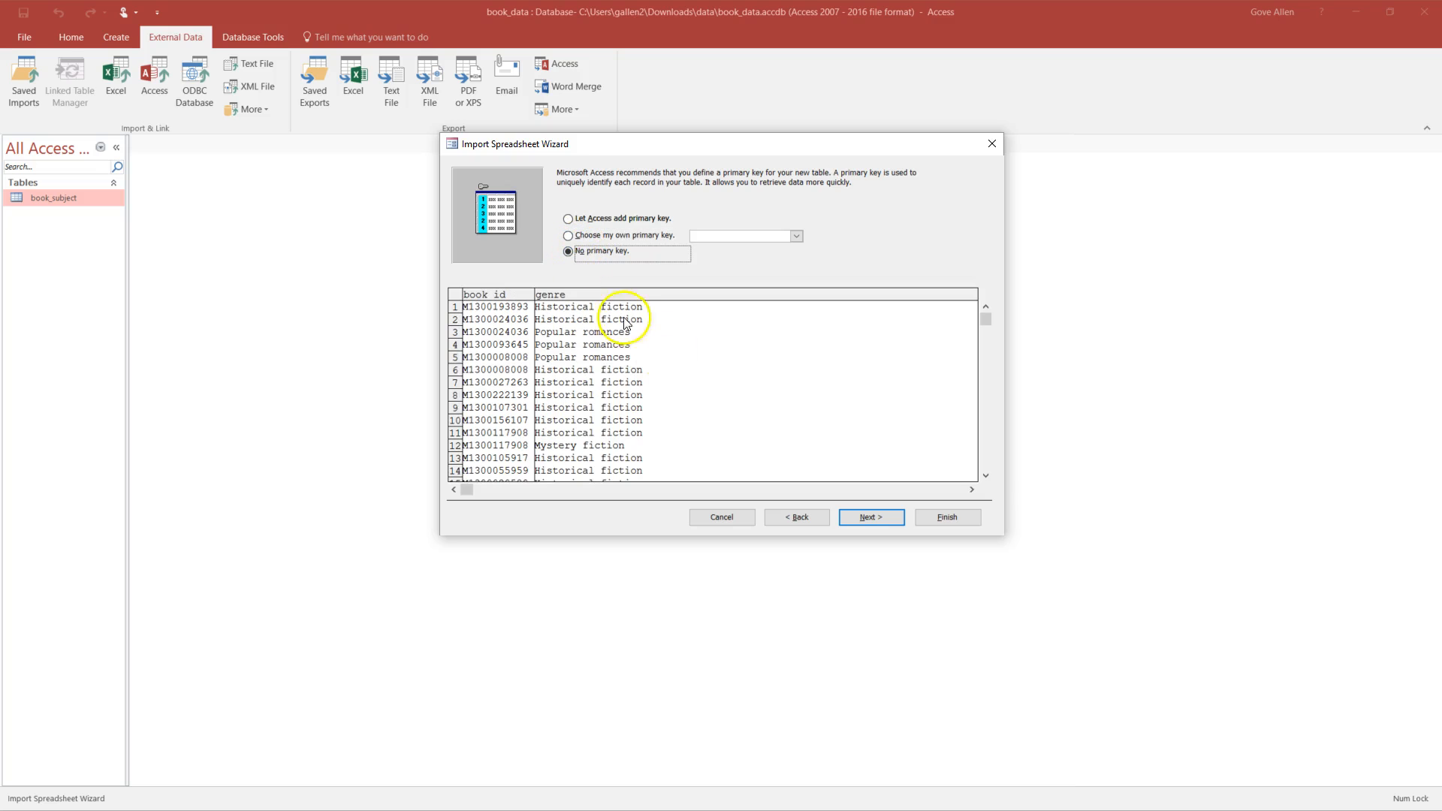
{"action": "left_click", "coordinate": [950, 518]}
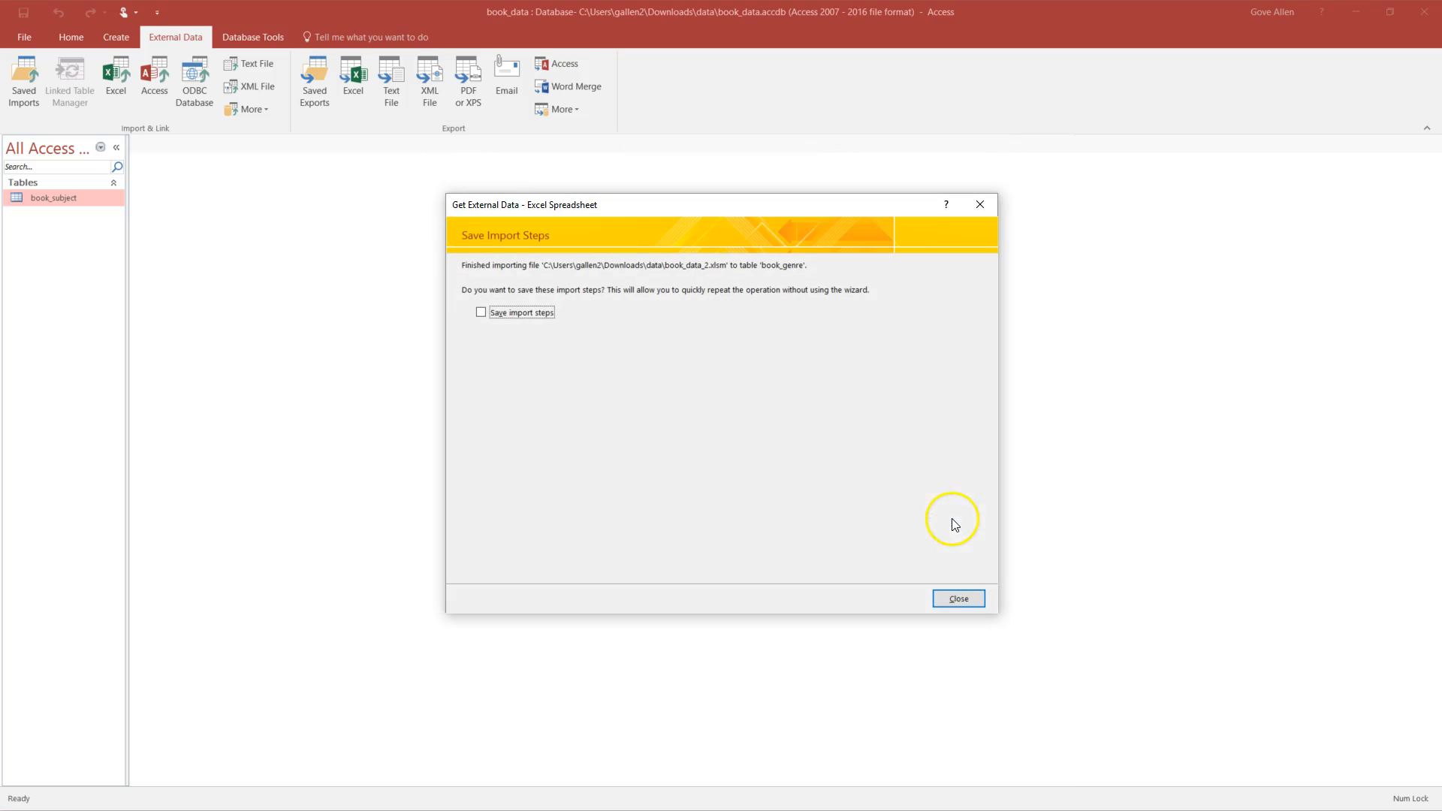
{"action": "left_click", "coordinate": [962, 599]}
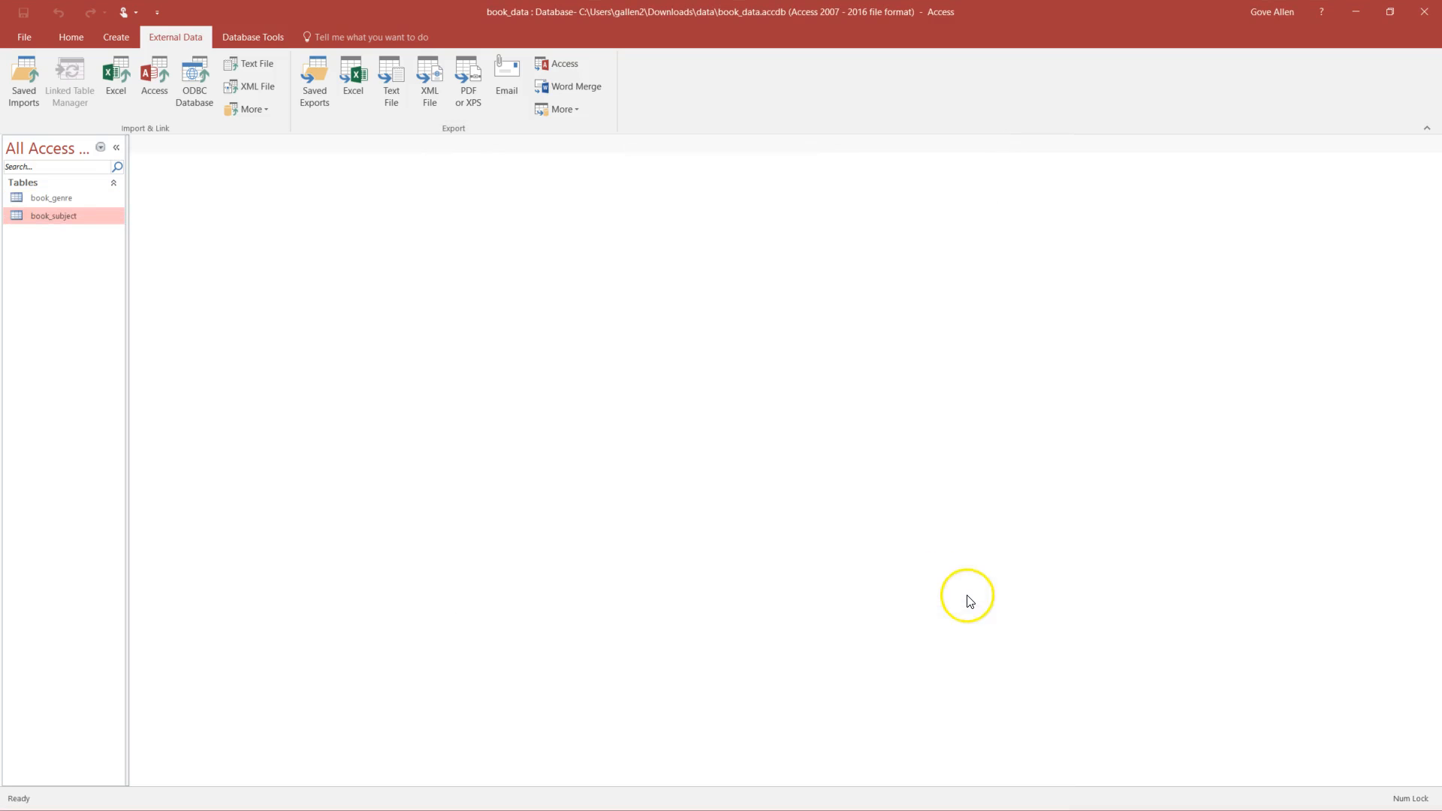
- Open book_genre in Design View, set book_id and genre as its combined primary key, and close it with the changes saved
{"action": "right_click", "coordinate": [53, 198]}
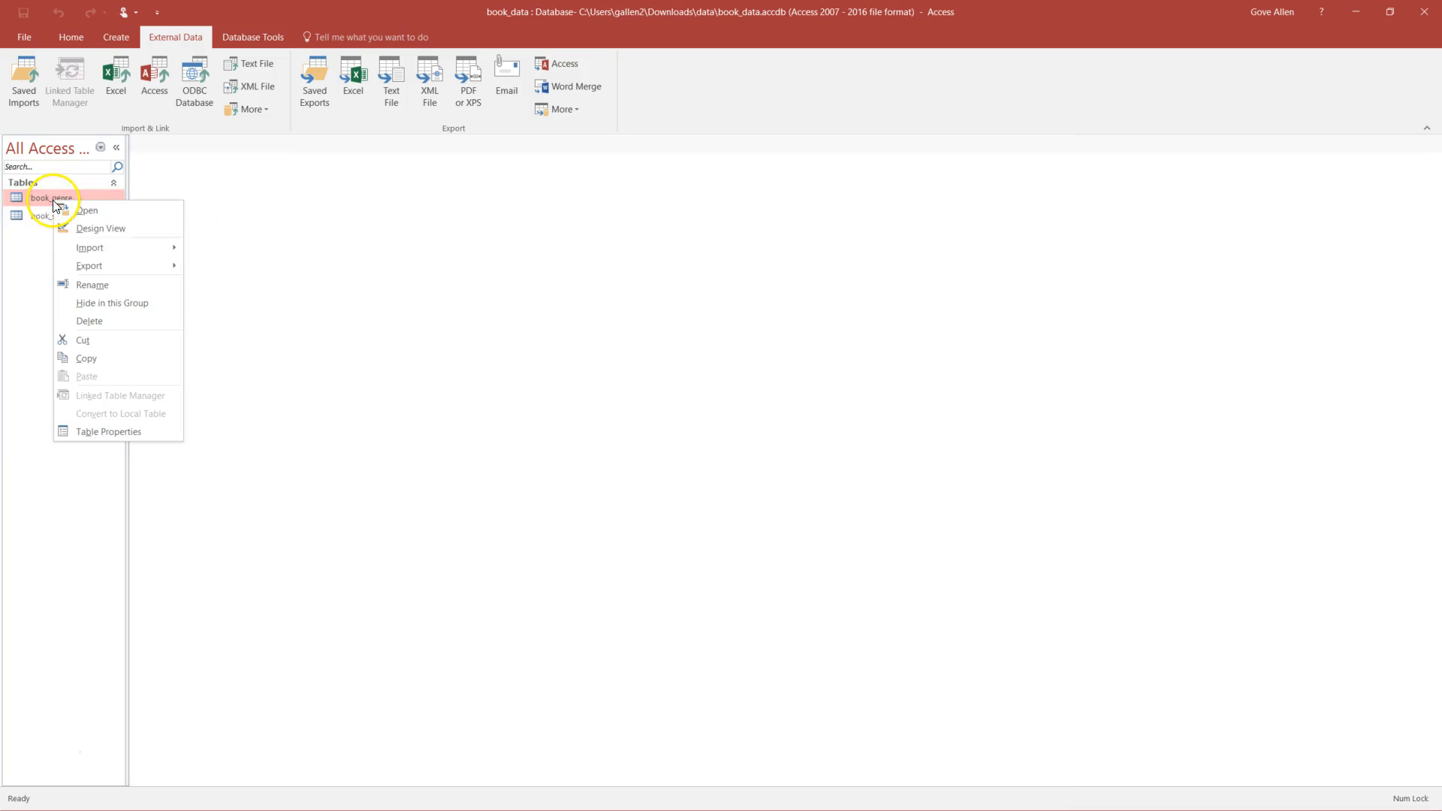
{"action": "left_click", "coordinate": [89, 227]}
{"action": "left_click_drag", "start_coordinate": [132, 188], "coordinate": [132, 173]}
{"action": "left_click", "coordinate": [72, 83]}
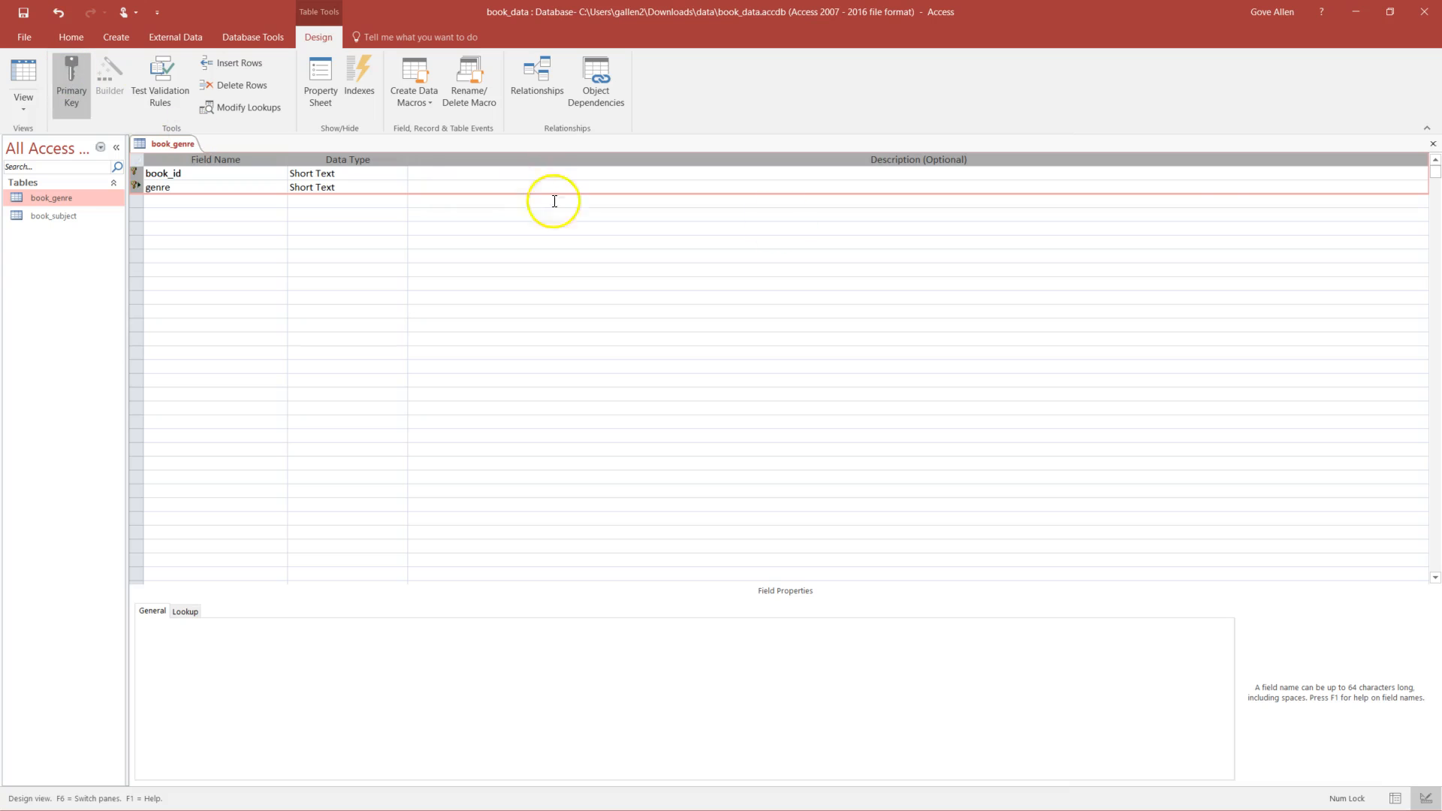
{"action": "left_click", "coordinate": [1435, 147]}
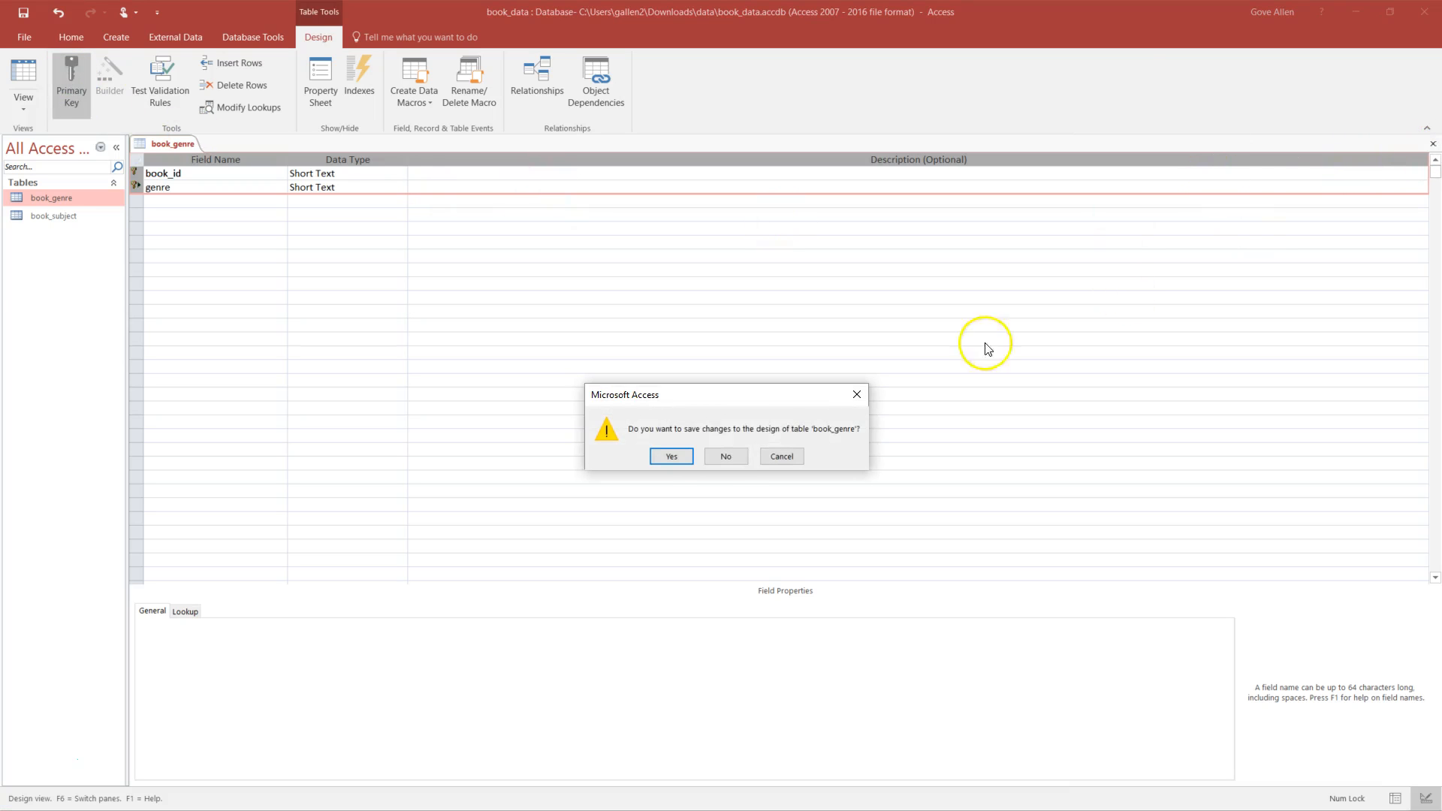
{"action": "left_click", "coordinate": [674, 459]}
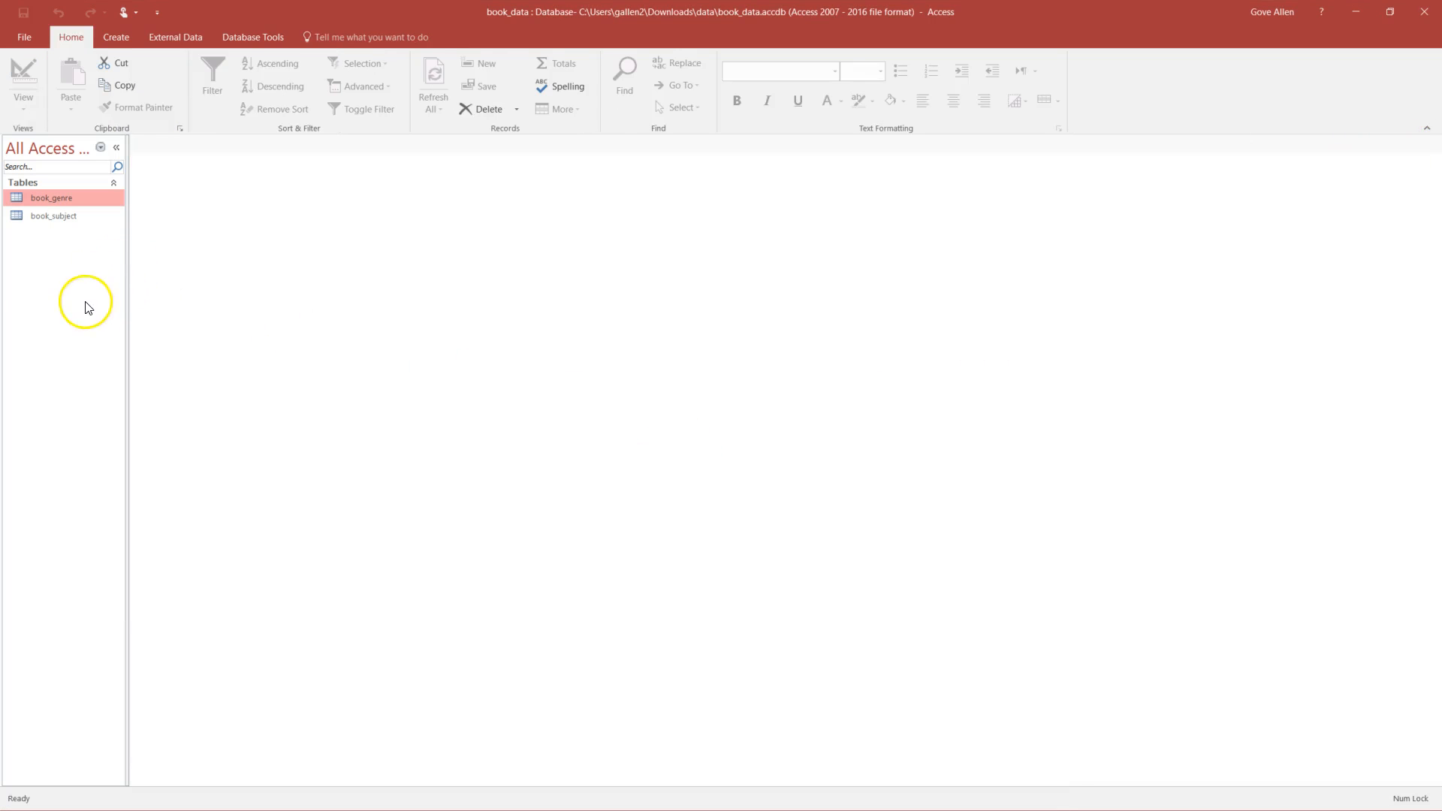
- Start another new-table Excel import from book_data_2.xlsm and choose the book_sub_genre worksheet
{"action": "left_click", "coordinate": [184, 36]}
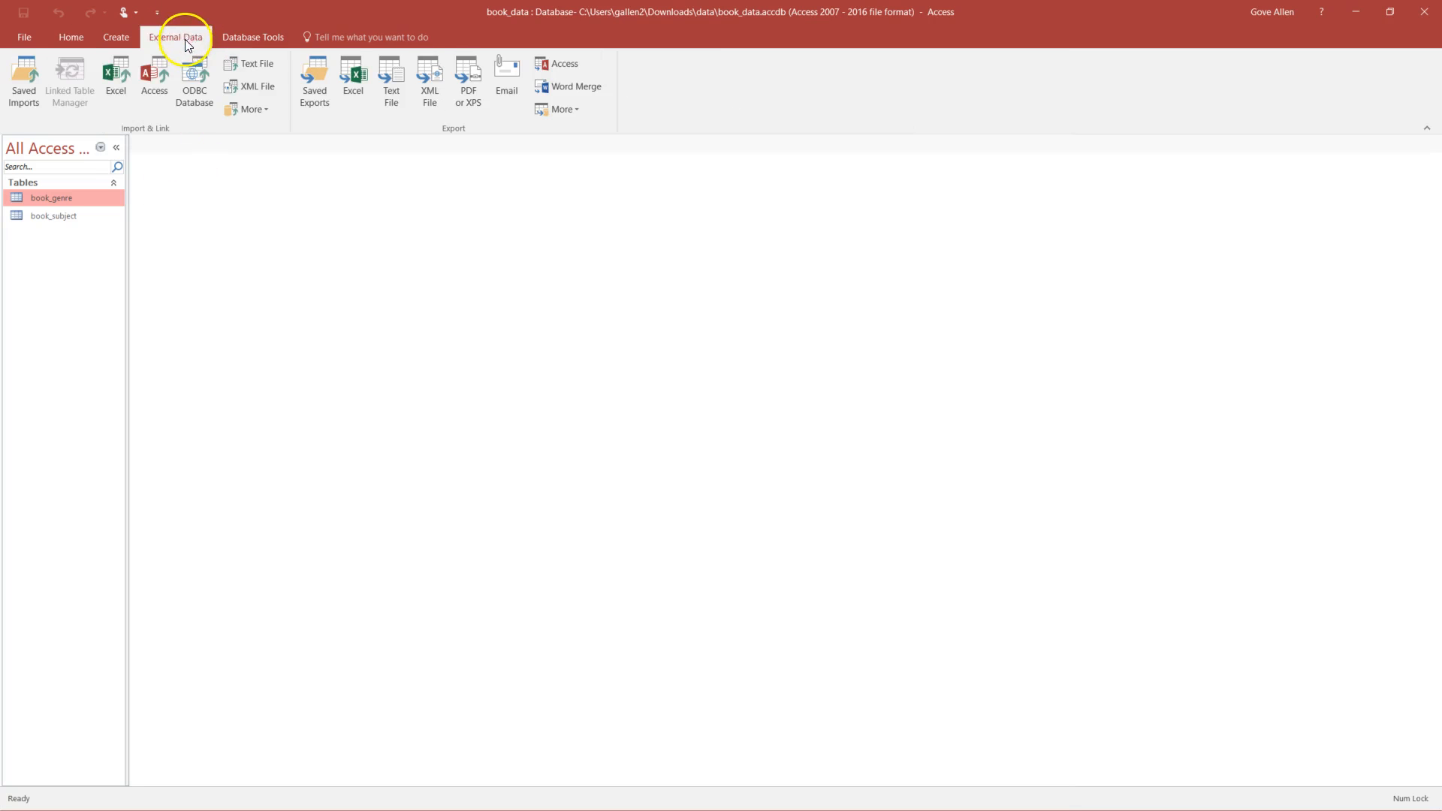
{"action": "left_click", "coordinate": [117, 75]}
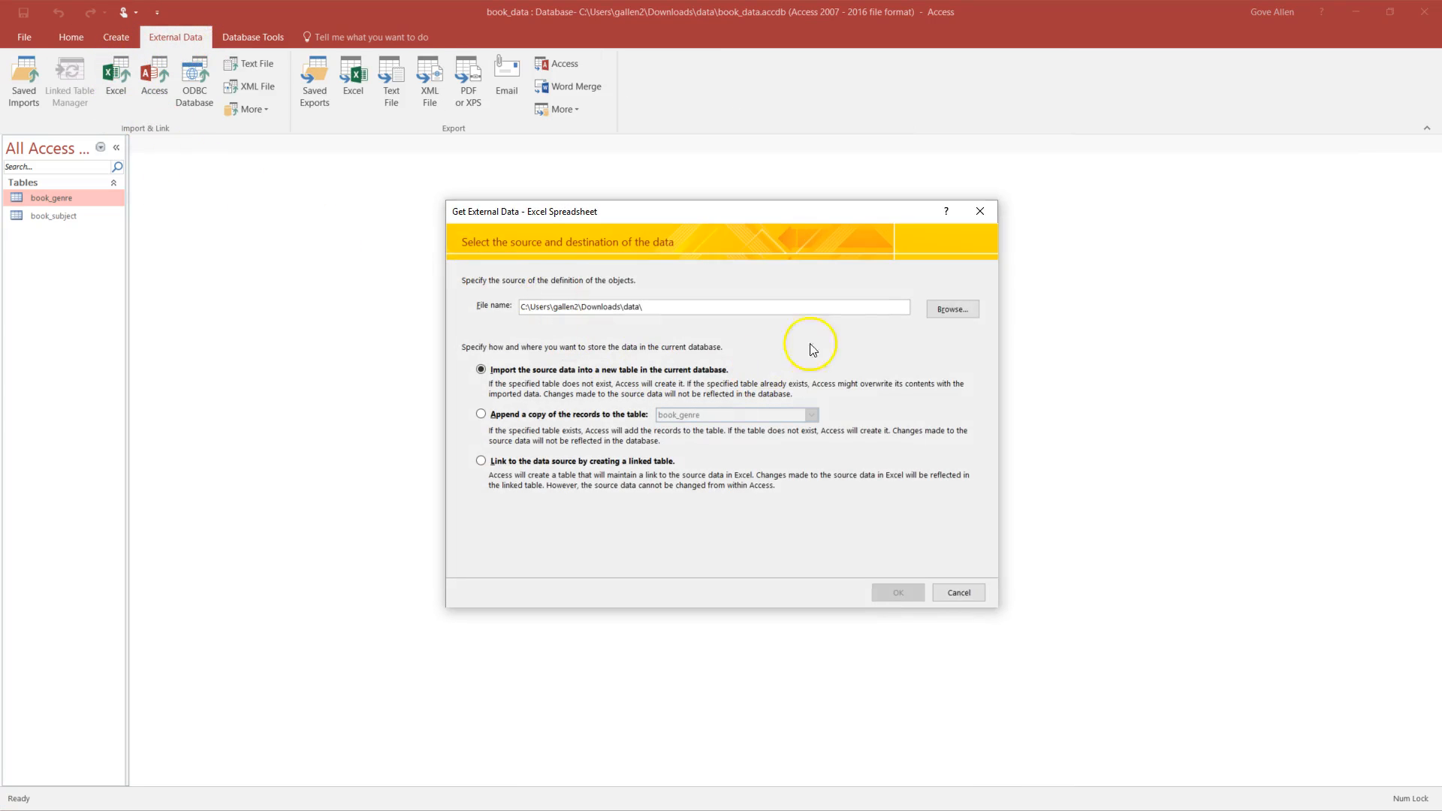
{"action": "left_click", "coordinate": [945, 321]}
{"action": "double_click", "coordinate": [609, 329]}
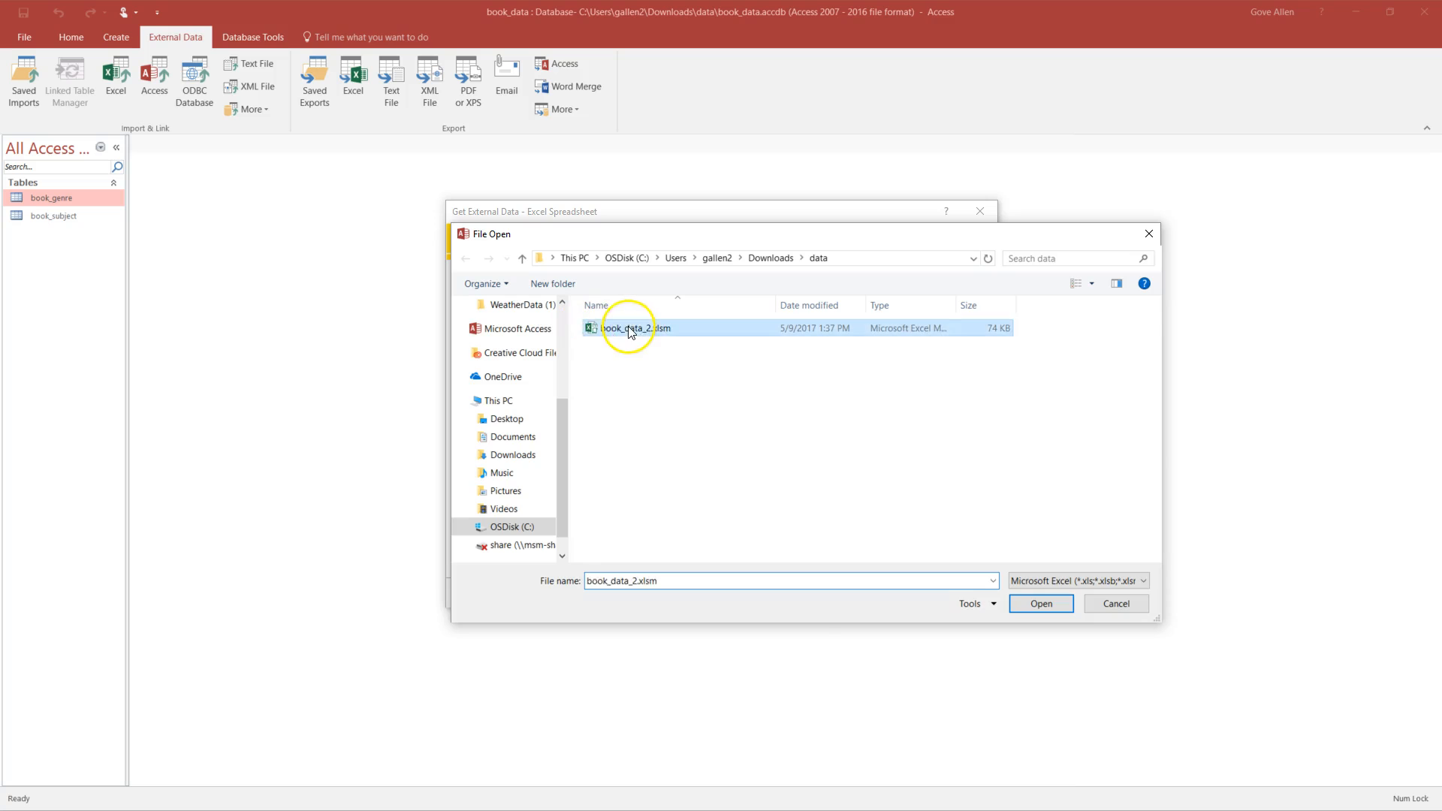
{"action": "left_click", "coordinate": [898, 593]}
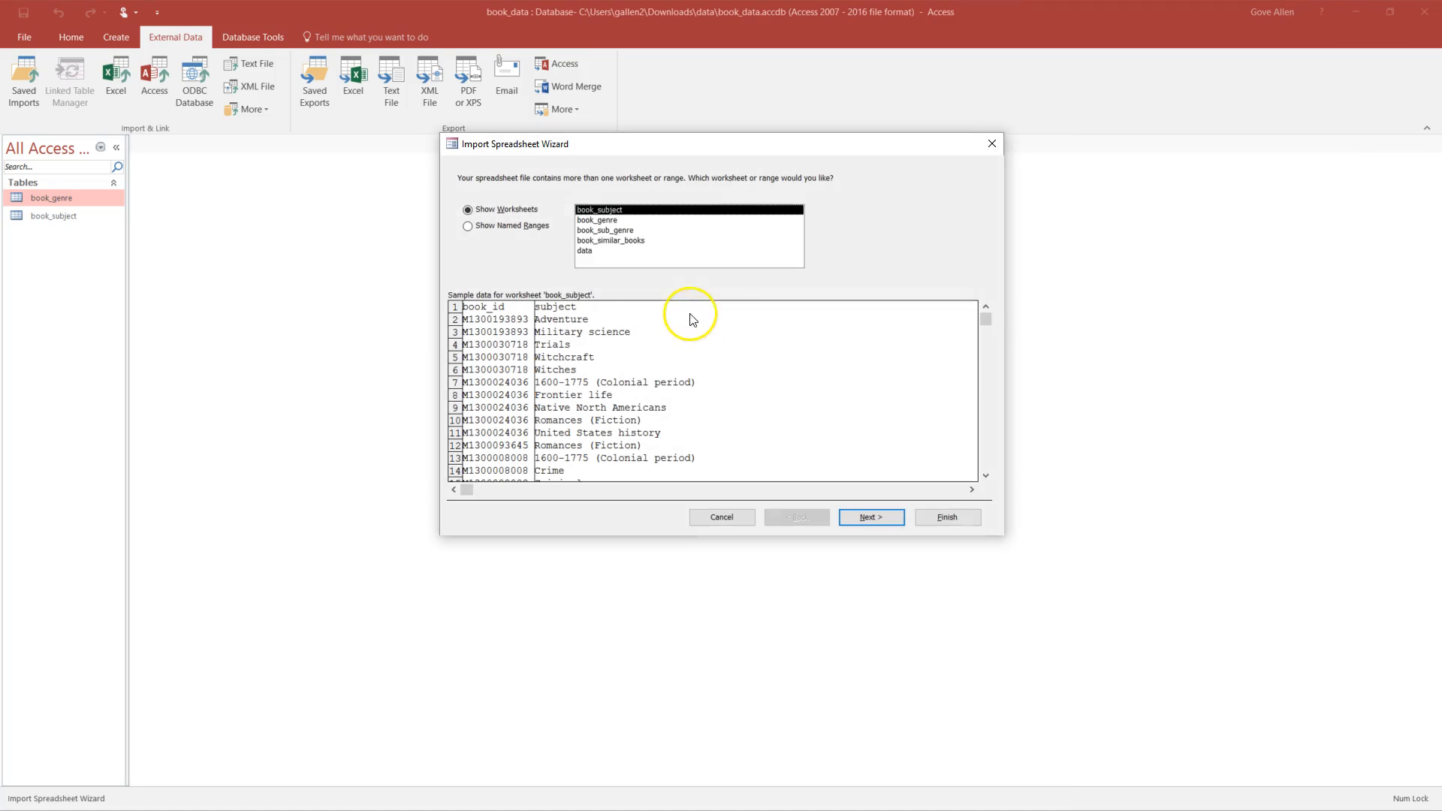
{"action": "left_click", "coordinate": [601, 230]}
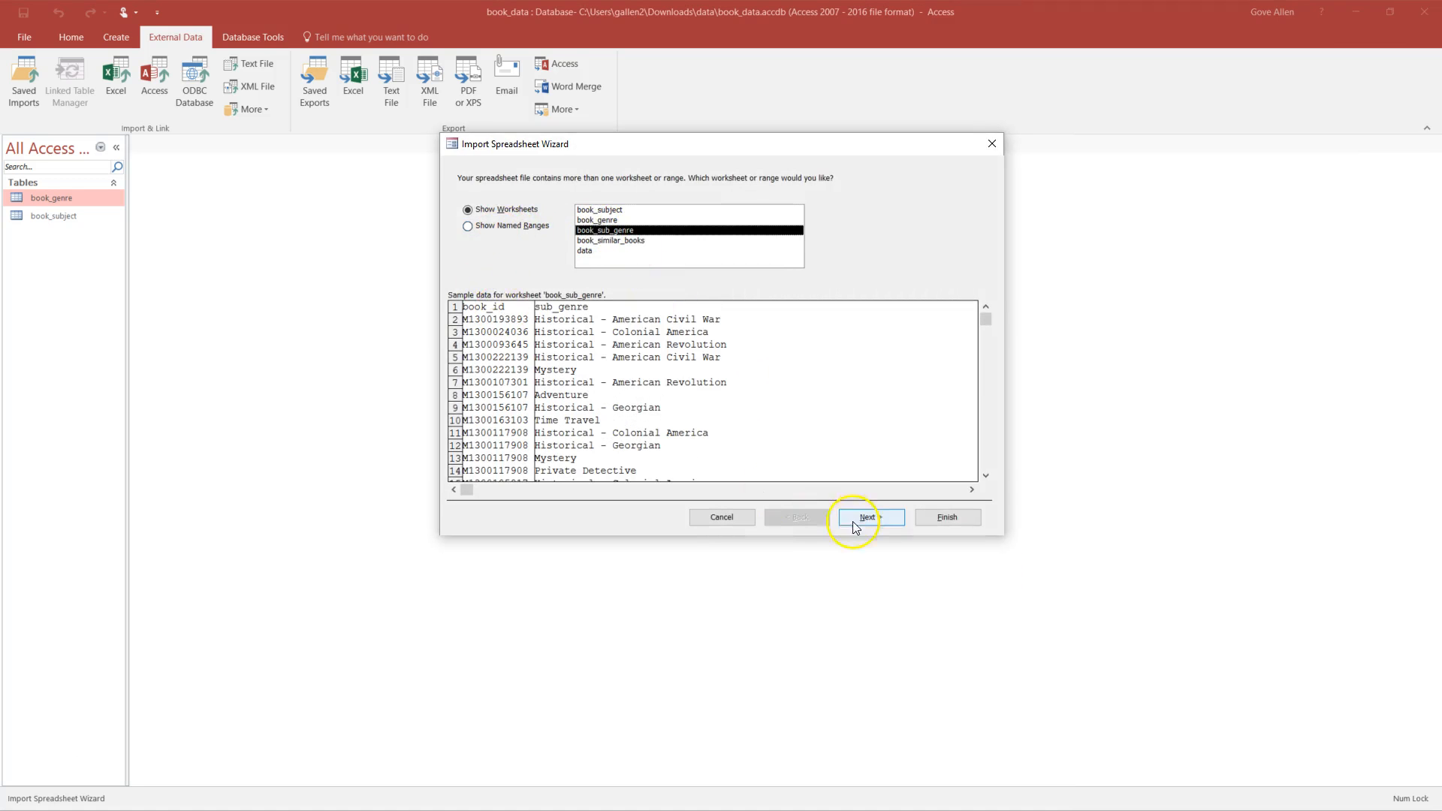
- Import book_sub_genre with the first row as column headings and no primary key, without saving the import steps
{"action": "left_click", "coordinate": [864, 518]}
{"action": "left_click", "coordinate": [467, 214]}
{"action": "left_click", "coordinate": [875, 518]}
{"action": "left_click", "coordinate": [872, 519]}
{"action": "left_click", "coordinate": [569, 251]}
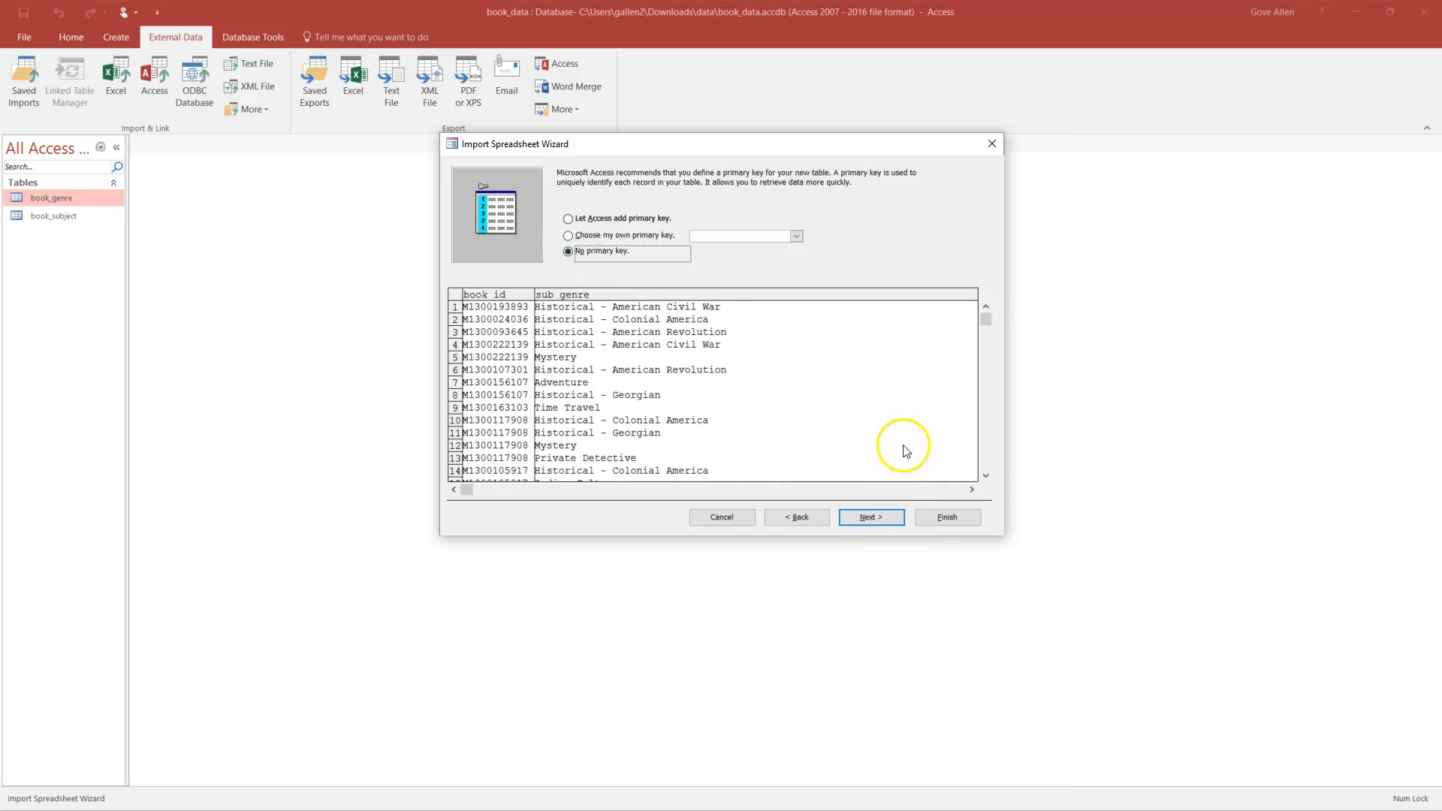
{"action": "left_click", "coordinate": [938, 517]}
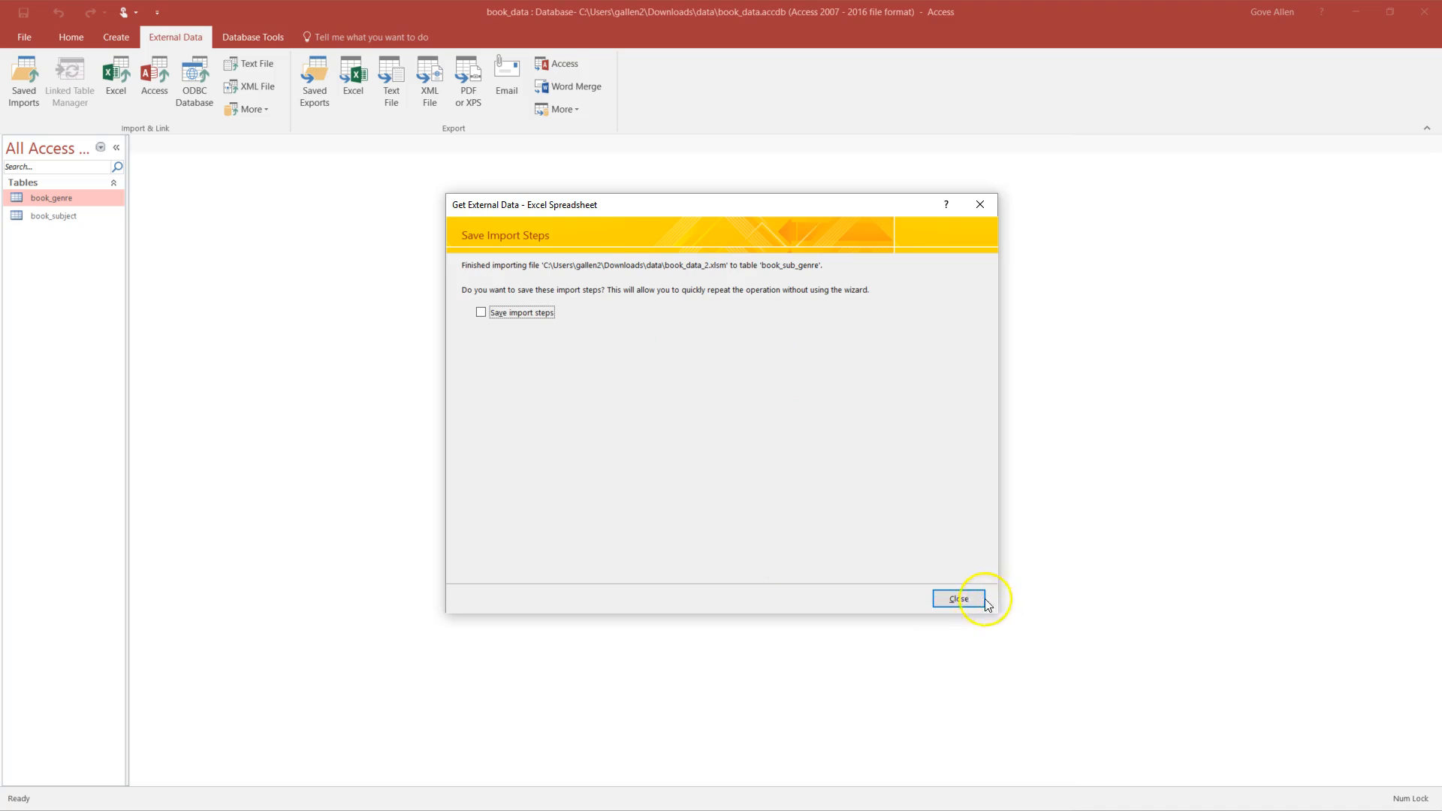
{"action": "left_click", "coordinate": [973, 596]}
- Open book_sub_genre in Design View, set book_id and sub_genre as its combined primary key, and close it with the changes saved
{"action": "right_click", "coordinate": [48, 215]}
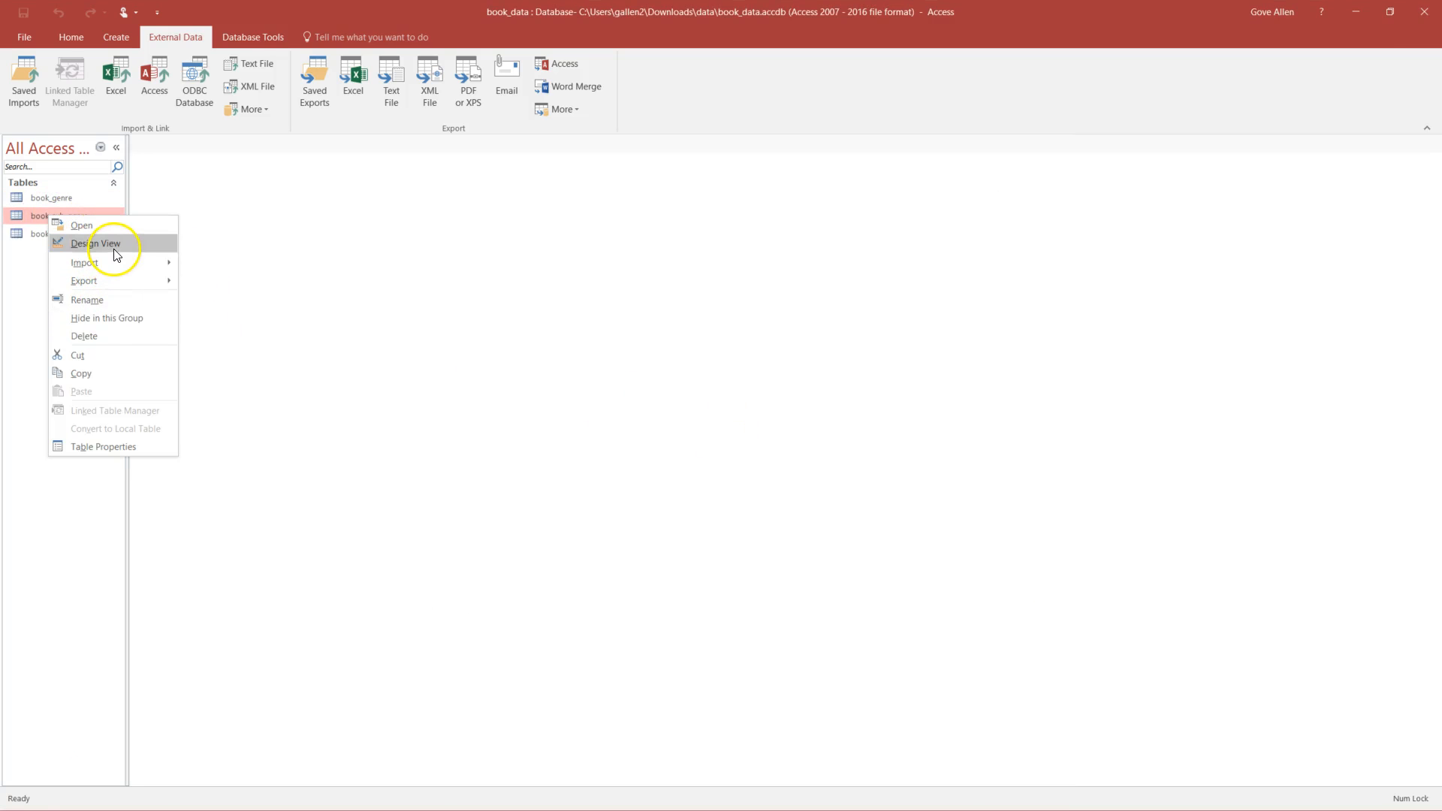
{"action": "left_click", "coordinate": [115, 251]}
{"action": "left_click_drag", "start_coordinate": [135, 190], "coordinate": [135, 174]}
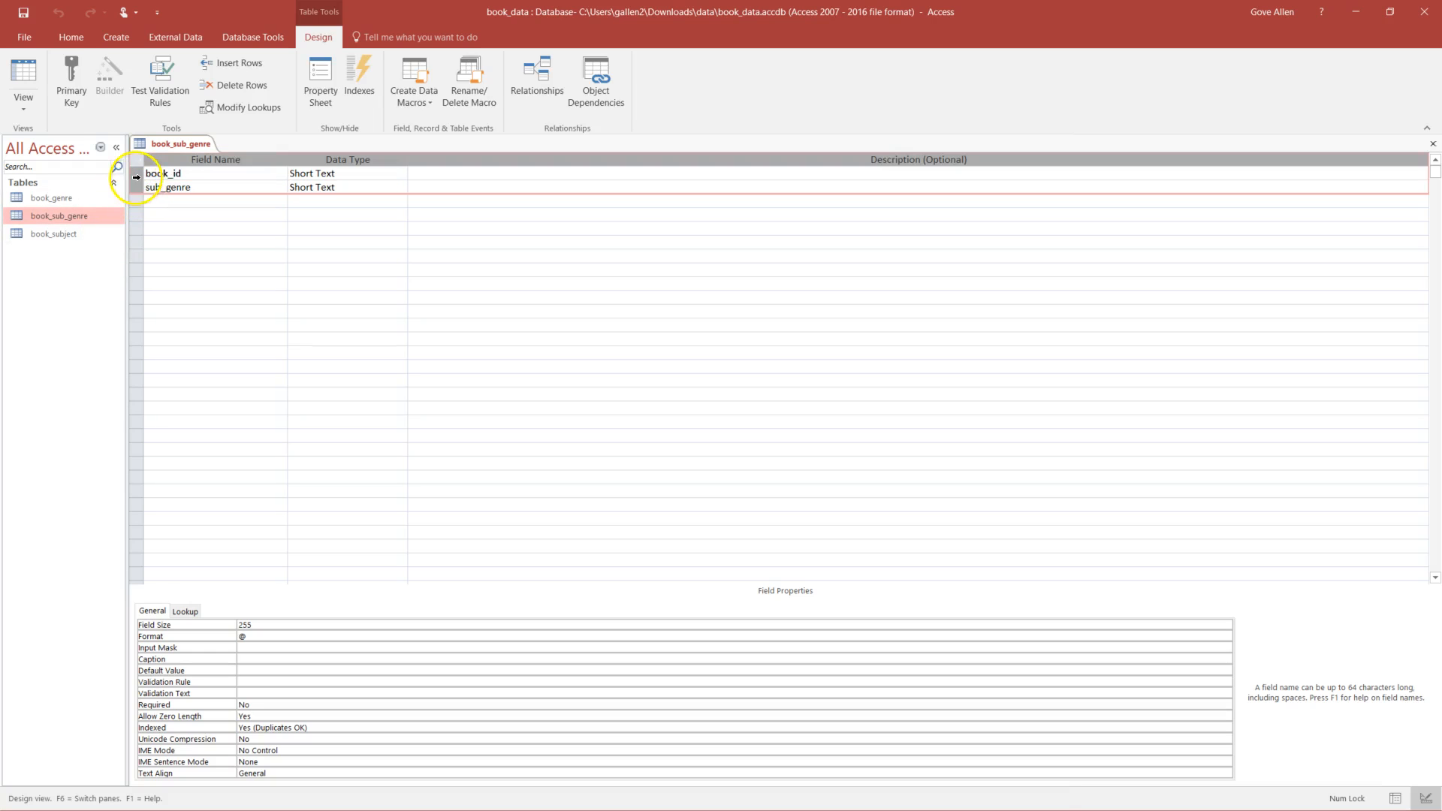
{"action": "left_click", "coordinate": [71, 79]}
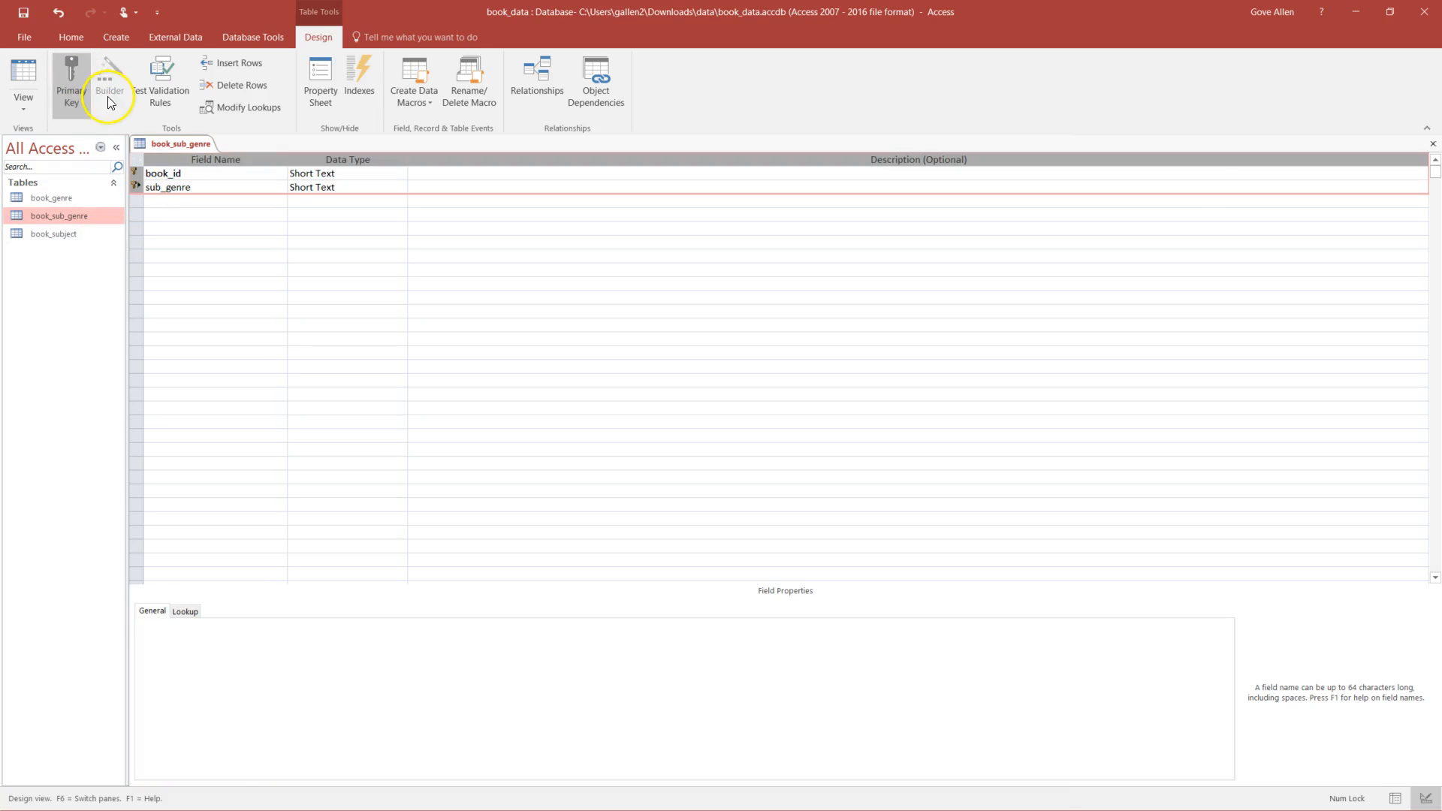
{"action": "left_click", "coordinate": [1433, 143]}
{"action": "key", "text": "Return"}
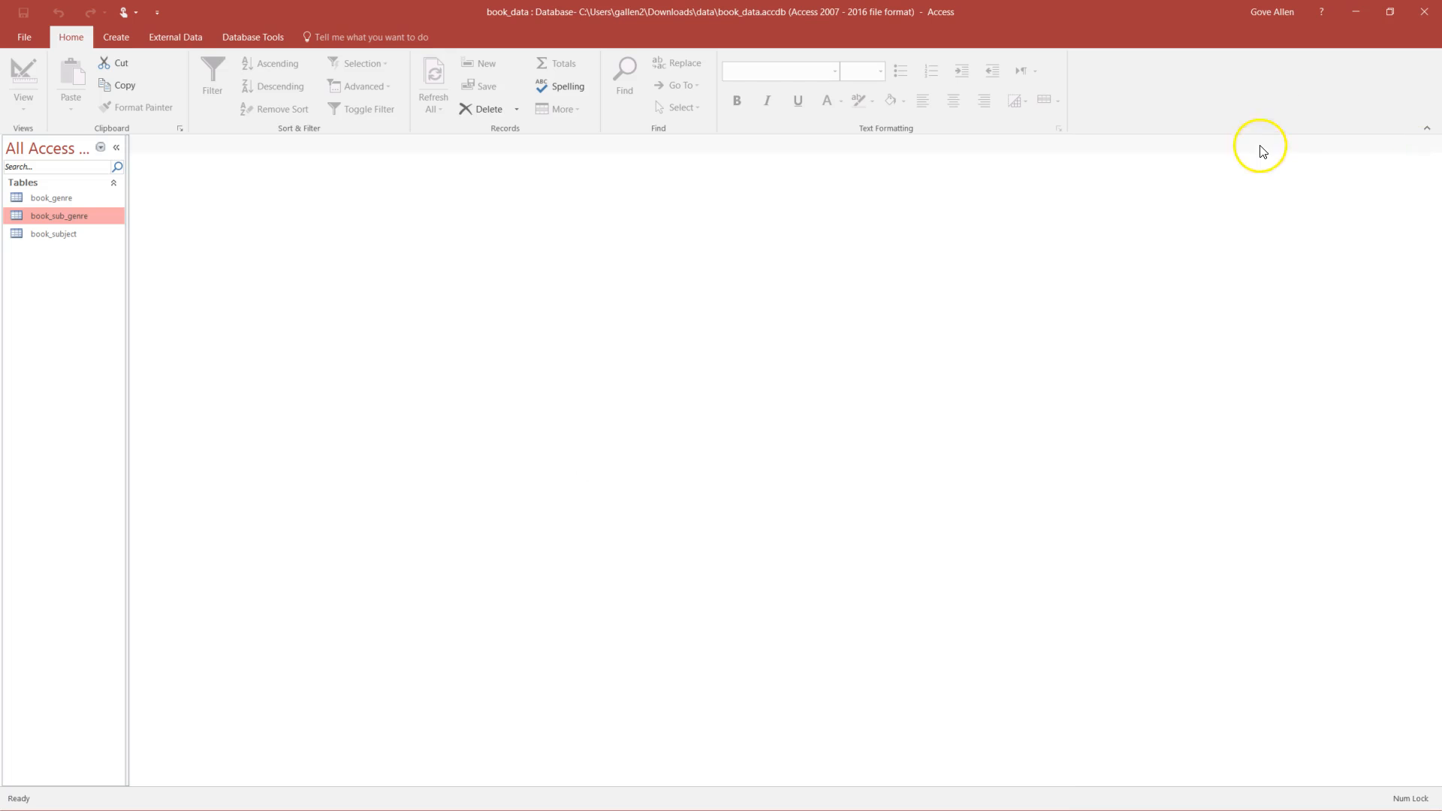
- Start another new-table Excel import from book_data_2.xlsm and choose the book_similar_books worksheet
{"action": "left_click", "coordinate": [170, 34]}
{"action": "left_click", "coordinate": [116, 79]}
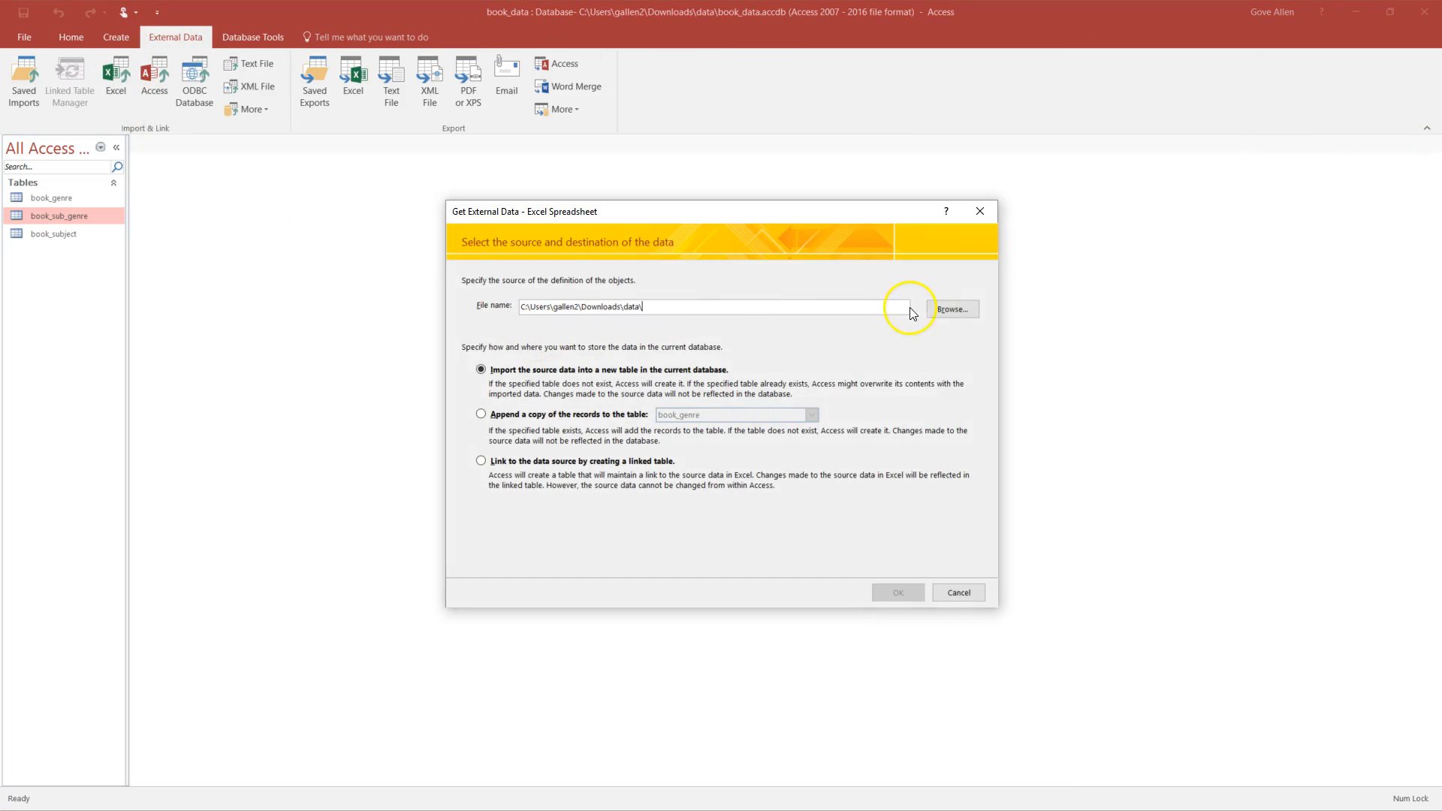
{"action": "left_click", "coordinate": [952, 309]}
{"action": "double_click", "coordinate": [630, 327]}
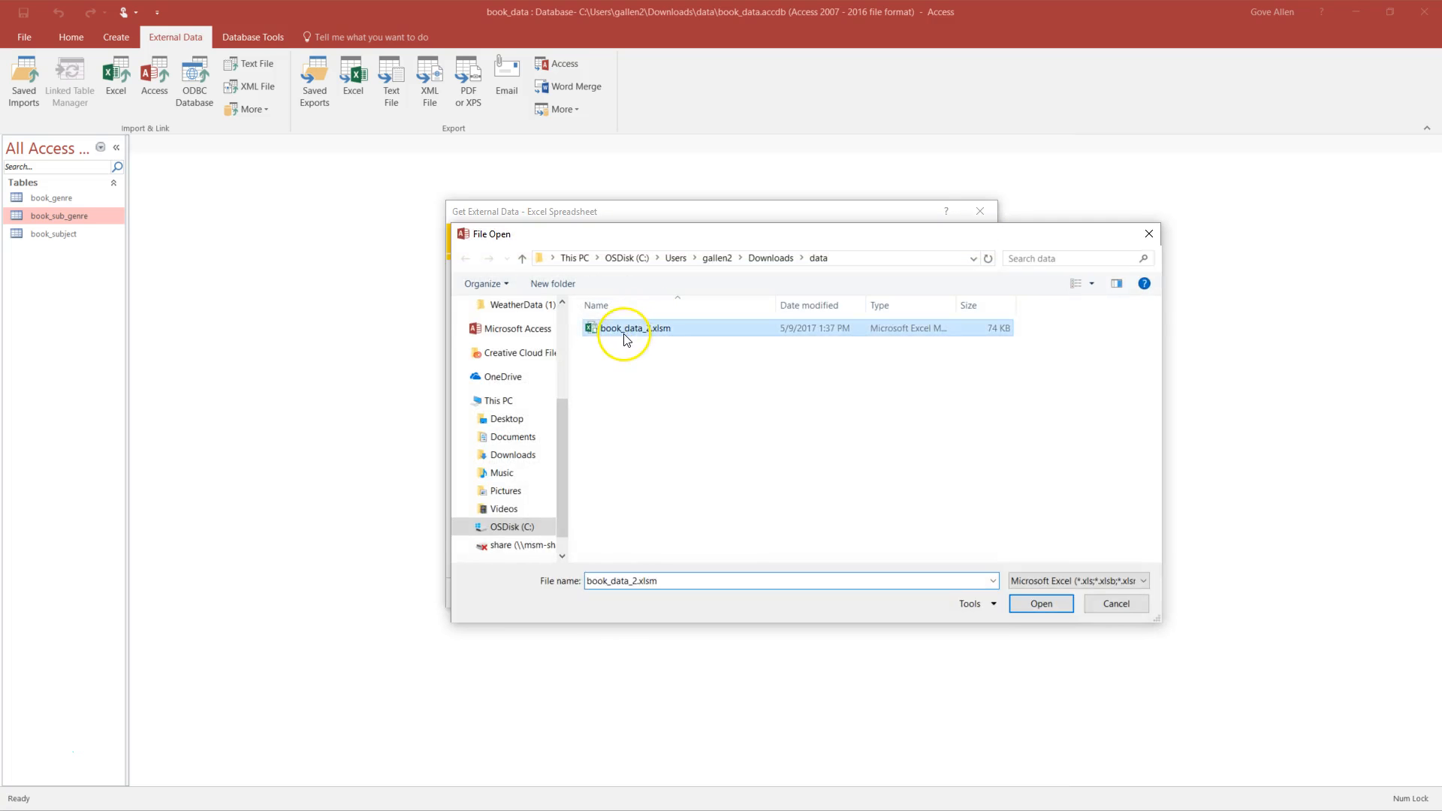
{"action": "left_click", "coordinate": [897, 593]}
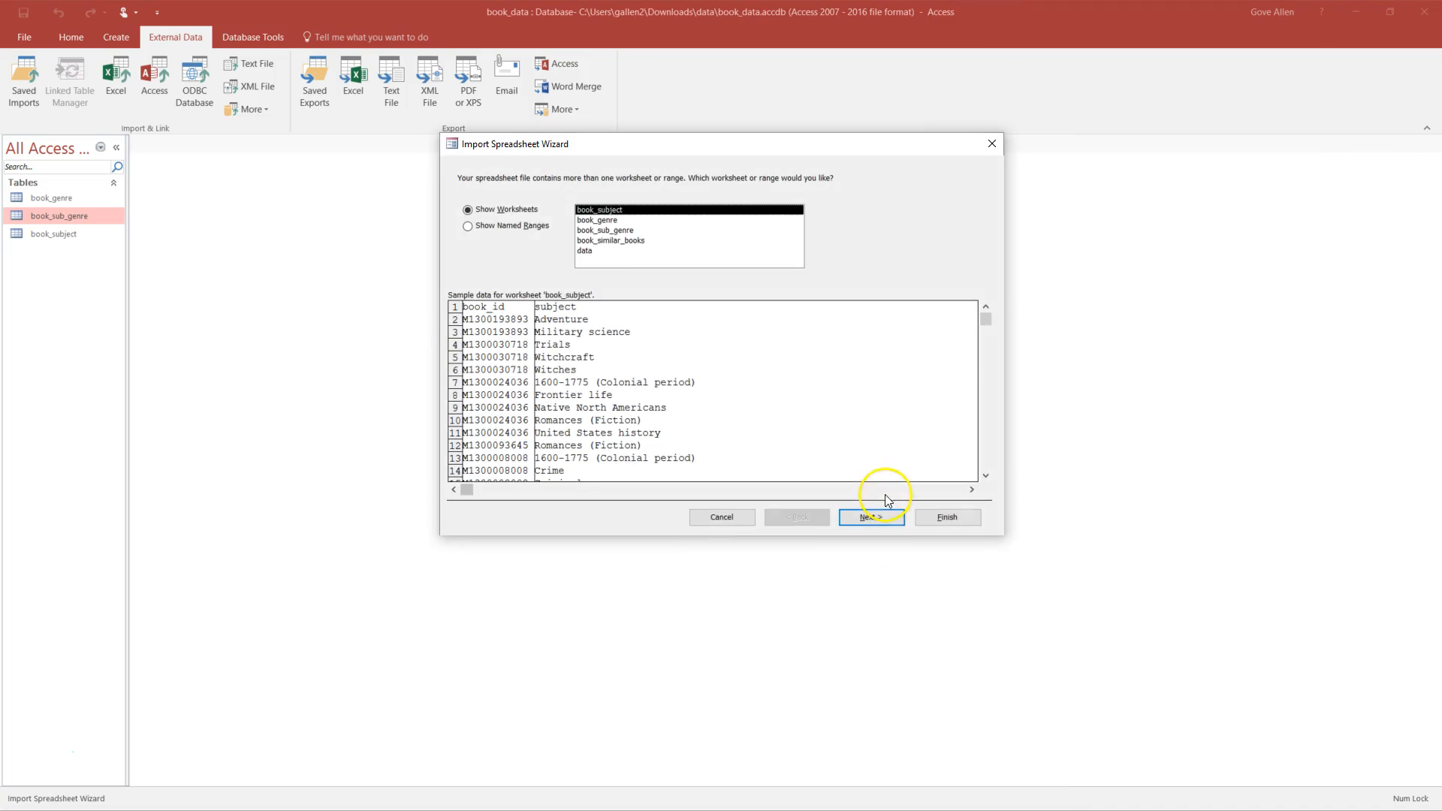
{"action": "left_click", "coordinate": [610, 231]}
{"action": "left_click", "coordinate": [611, 240]}
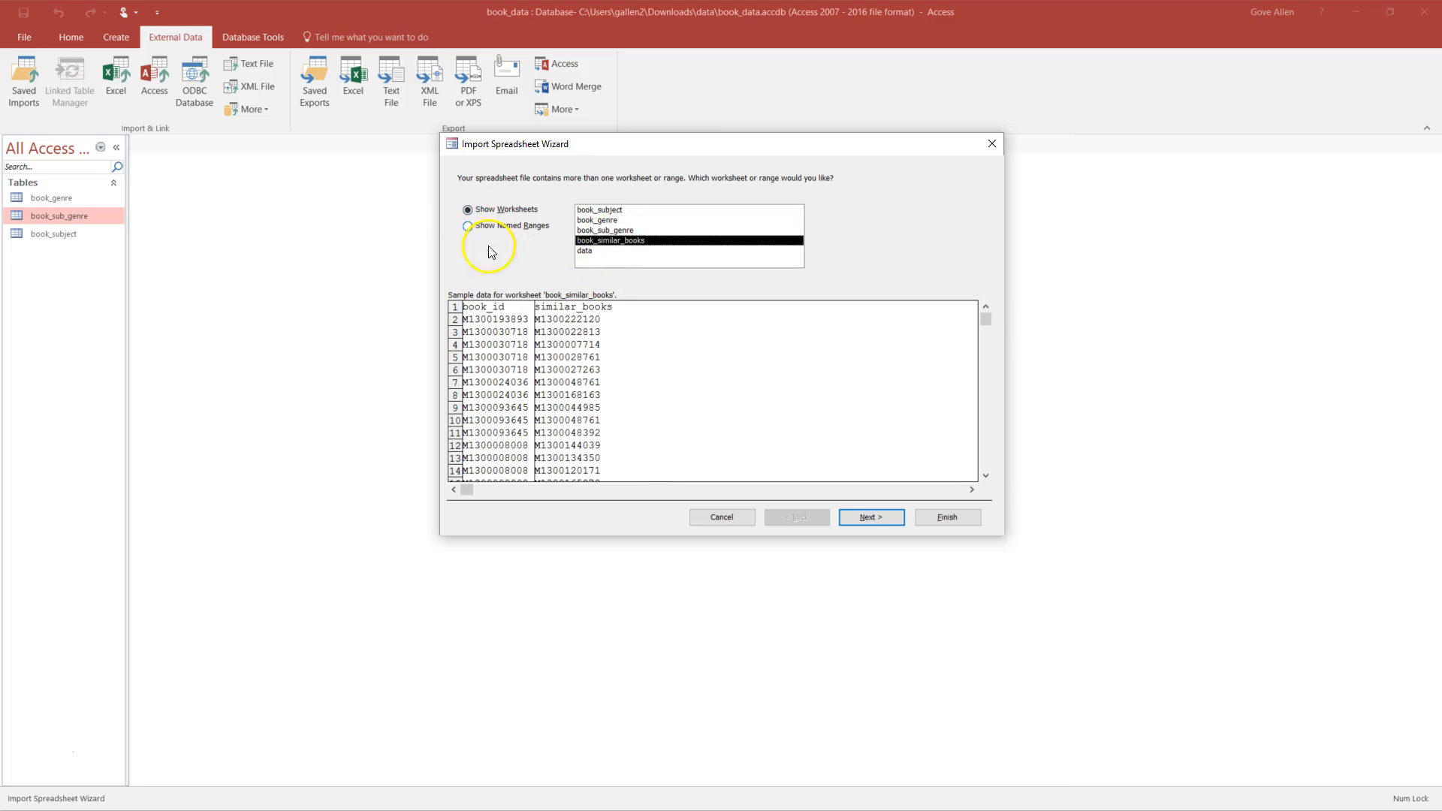
{"action": "left_click", "coordinate": [872, 517]}
- Import book_similar_books with the first row as column headings and no primary key, without saving the import steps
{"action": "left_click", "coordinate": [467, 214]}
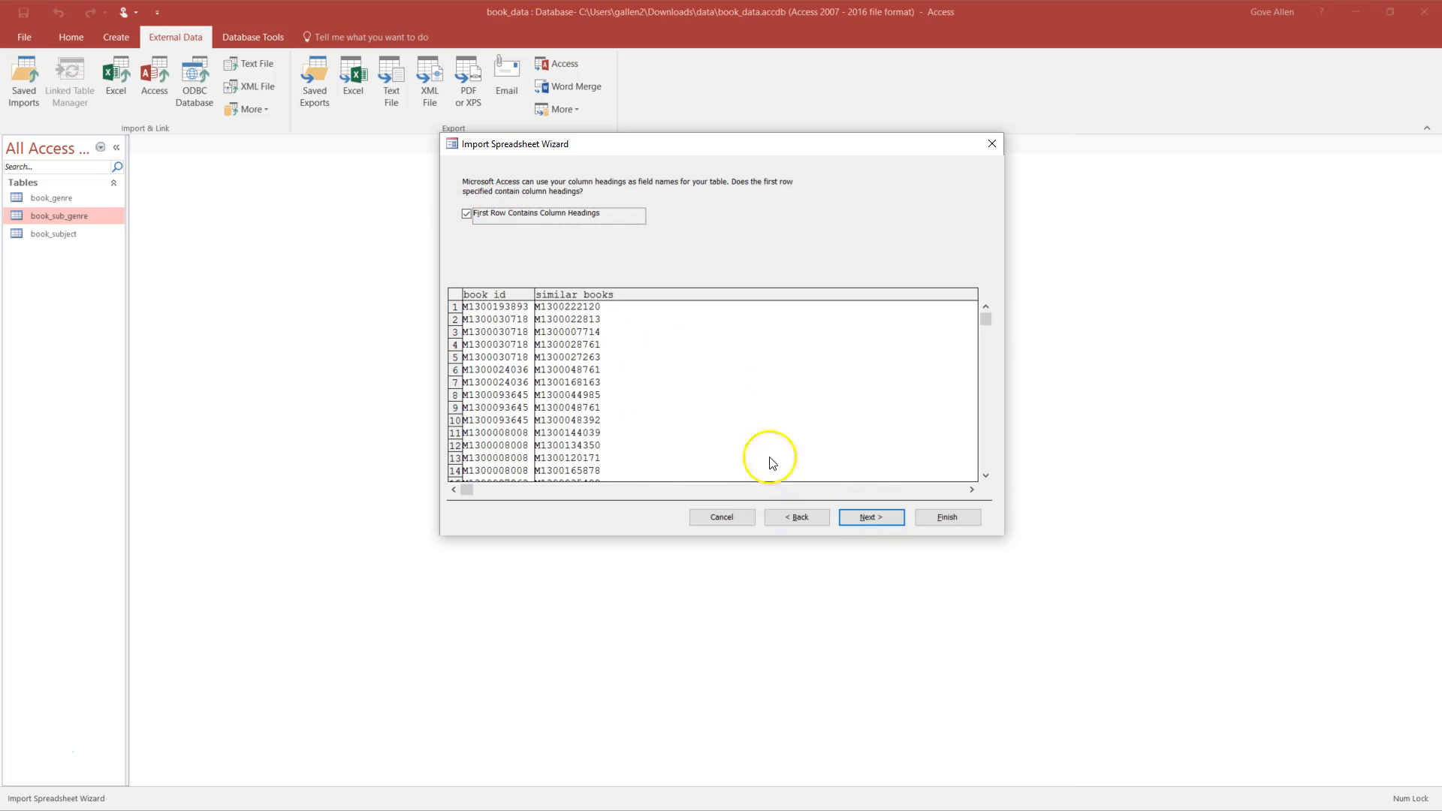
{"action": "left_click", "coordinate": [869, 517]}
{"action": "left_click", "coordinate": [869, 519]}
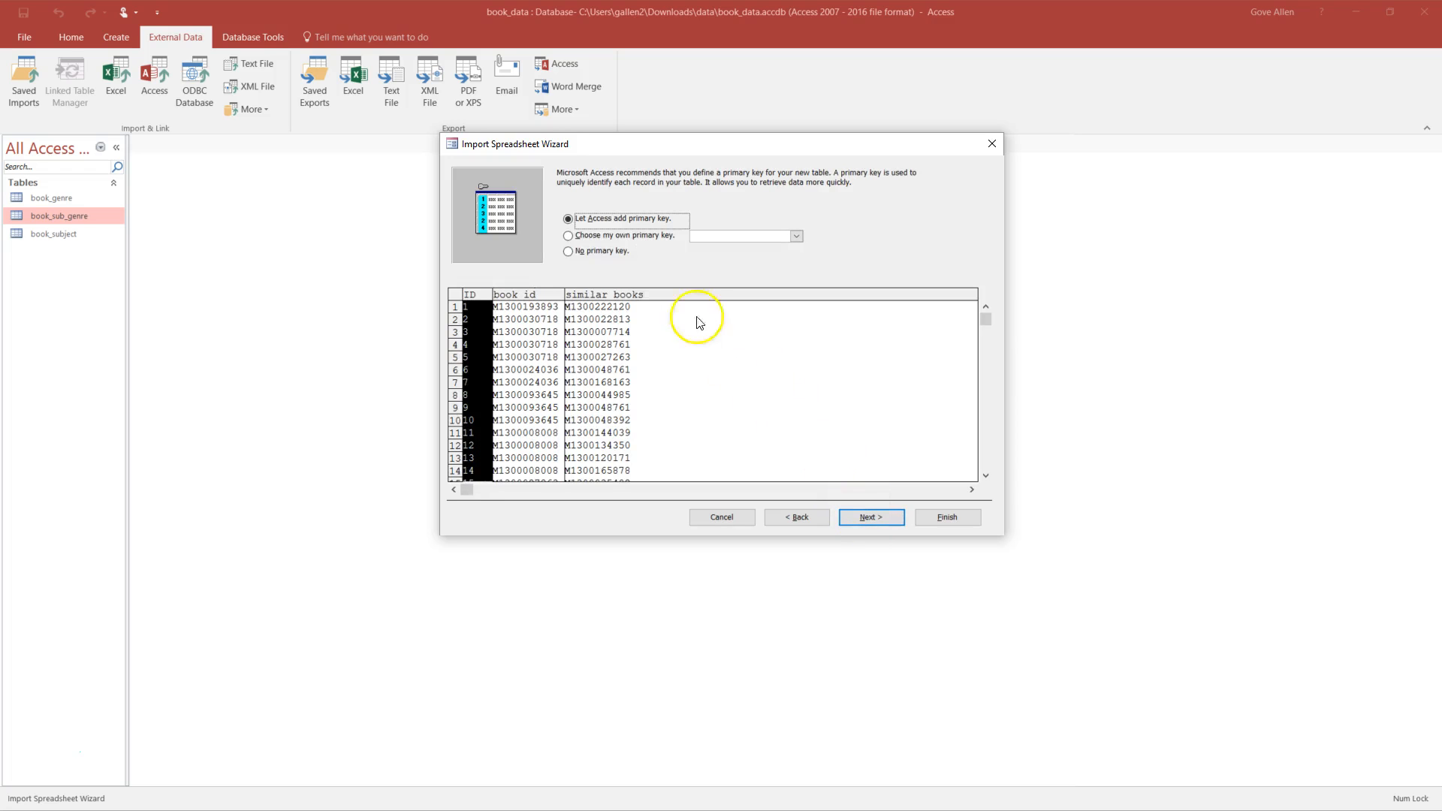
{"action": "left_click", "coordinate": [569, 252]}
{"action": "left_click", "coordinate": [967, 526]}
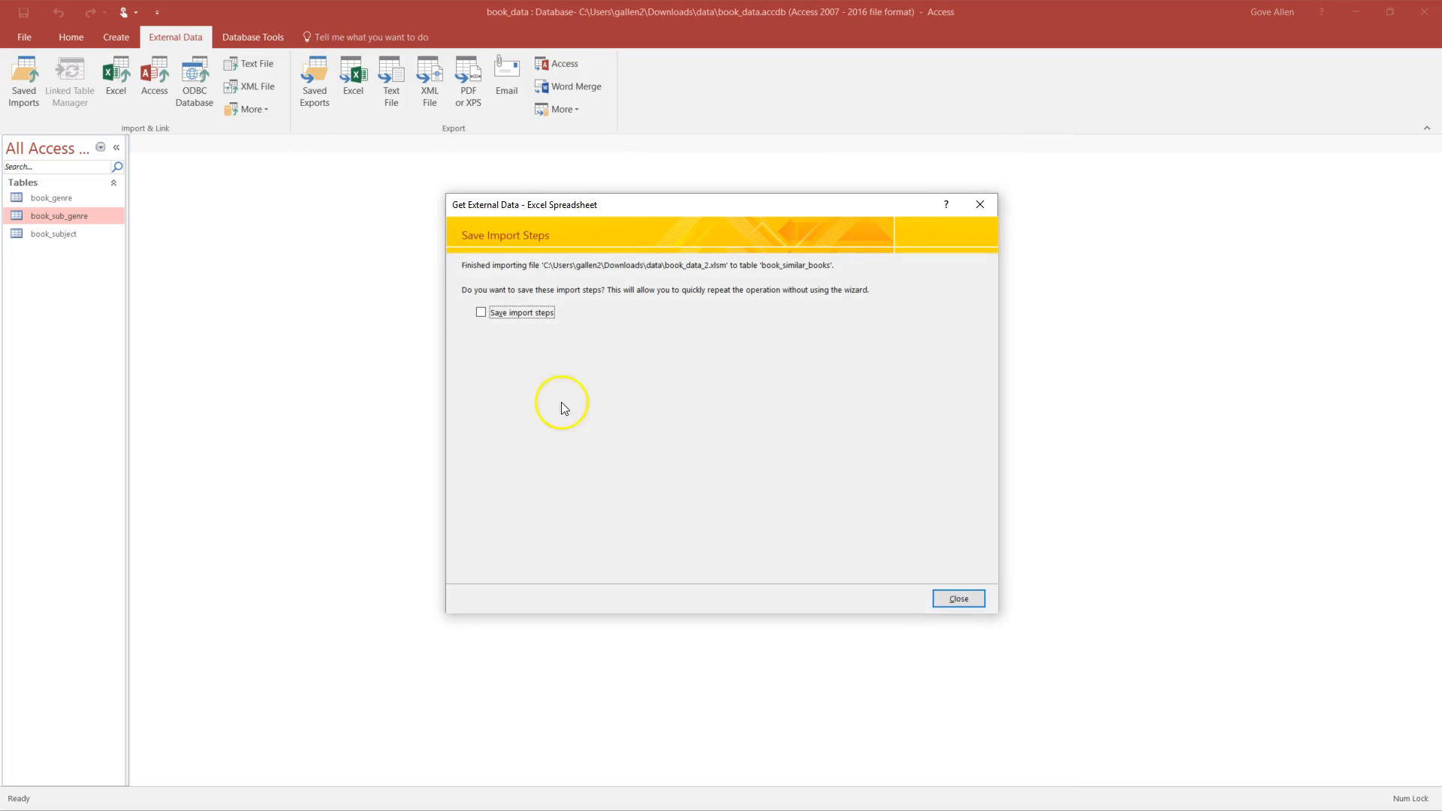
{"action": "left_click", "coordinate": [948, 599]}
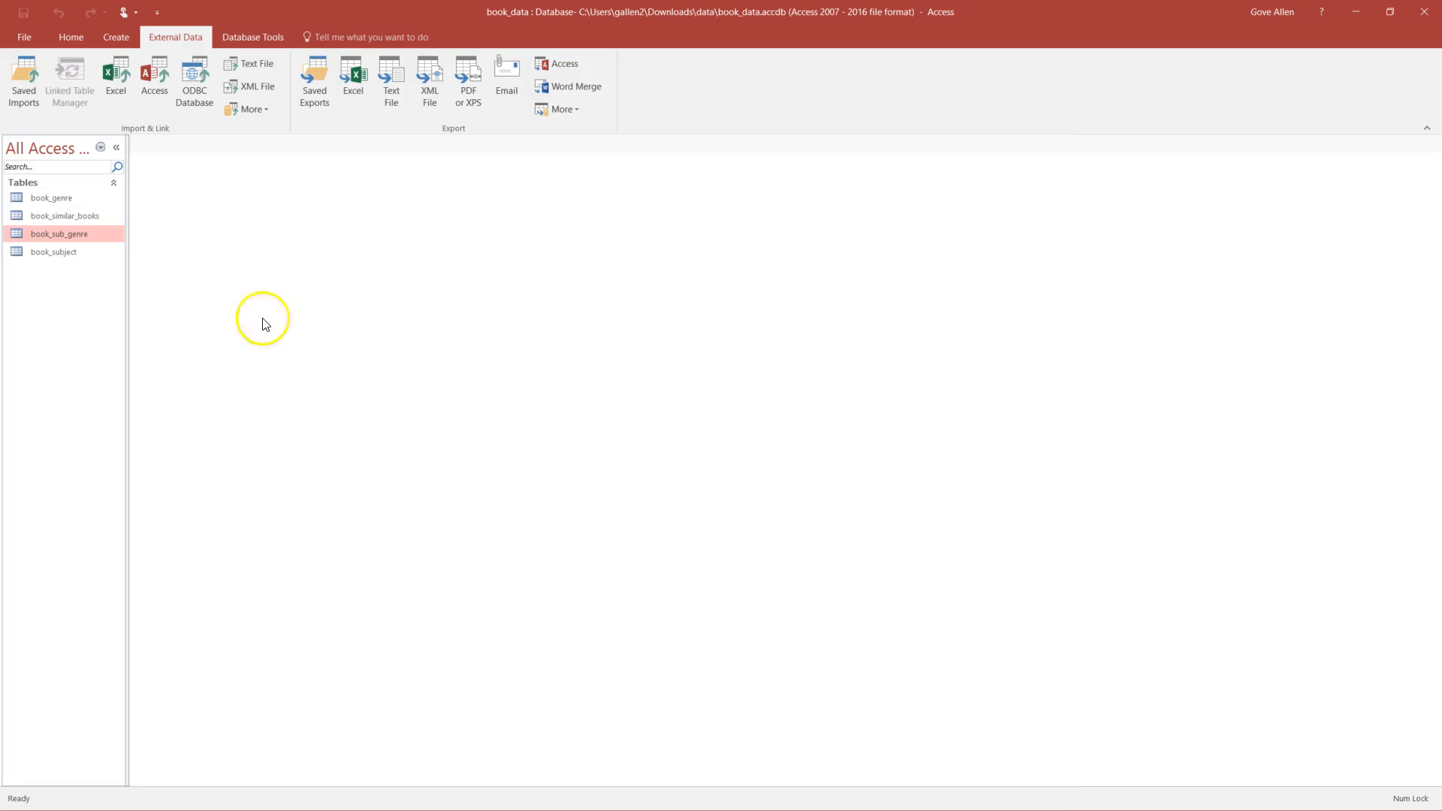
- Open book_similar_books in Design View, set book_id and similar_books as its combined primary key, and close it with the changes saved
{"action": "left_click", "coordinate": [63, 218]}
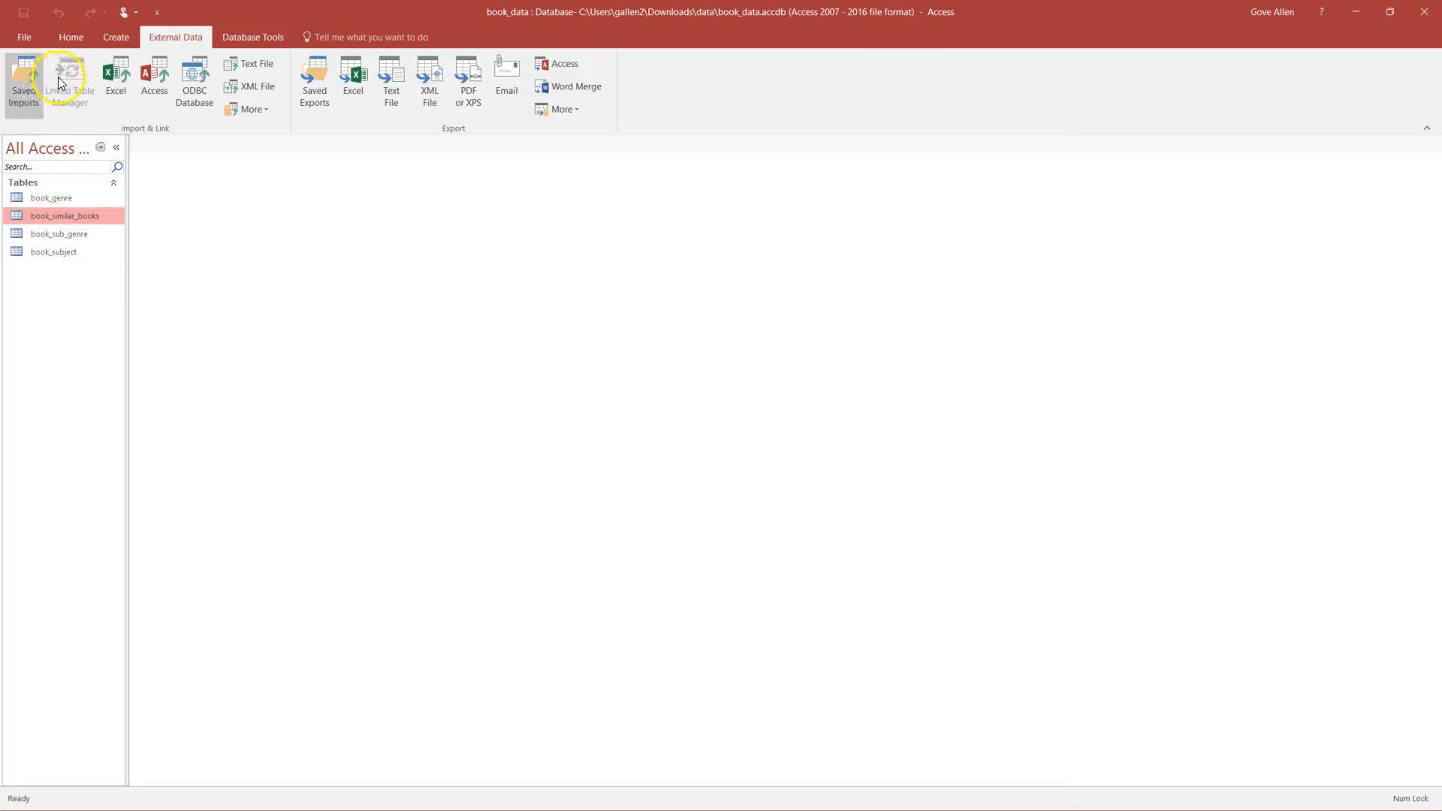
{"action": "right_click", "coordinate": [65, 214]}
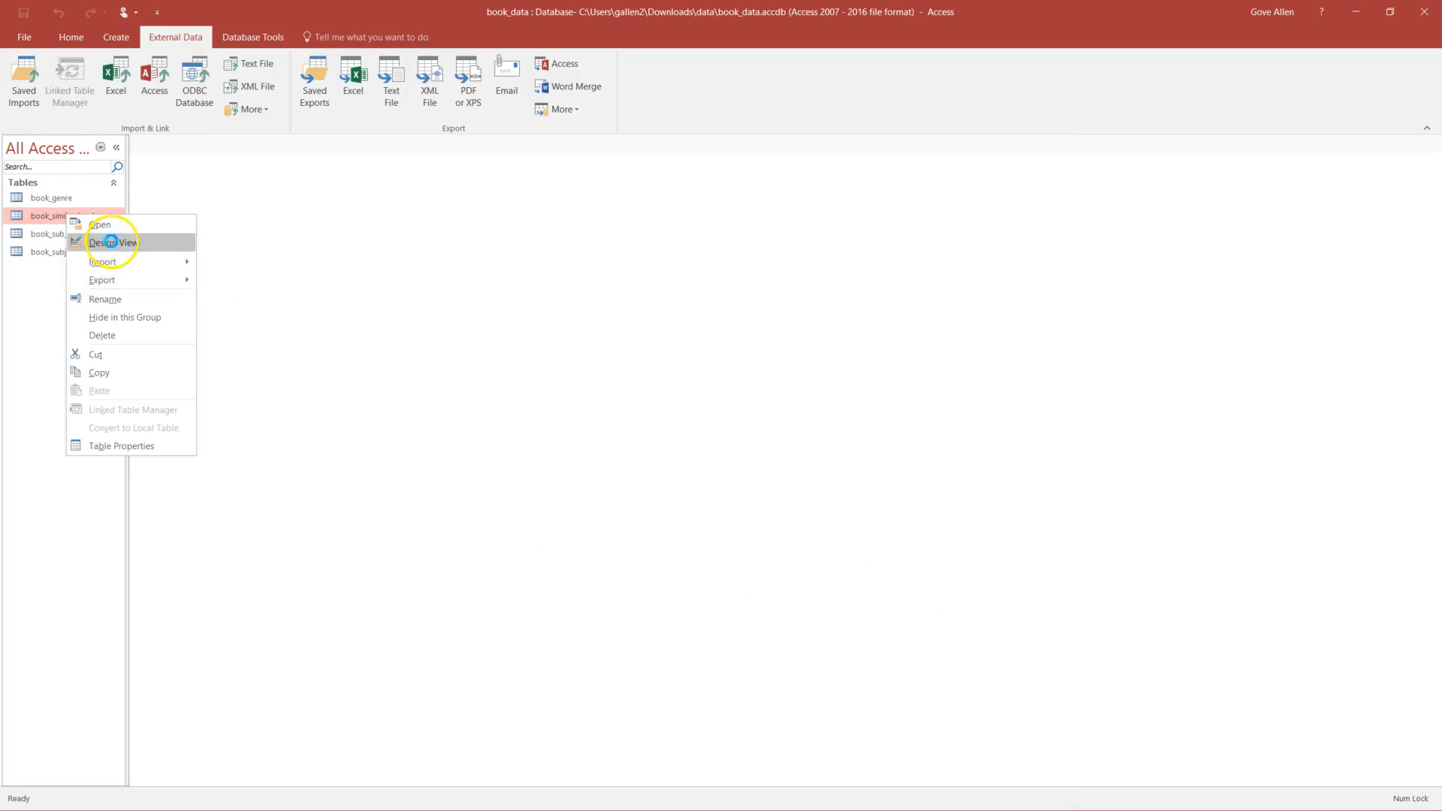
{"action": "left_click", "coordinate": [105, 241]}
{"action": "left_click_drag", "start_coordinate": [136, 174], "coordinate": [136, 187]}
{"action": "left_click", "coordinate": [74, 72]}
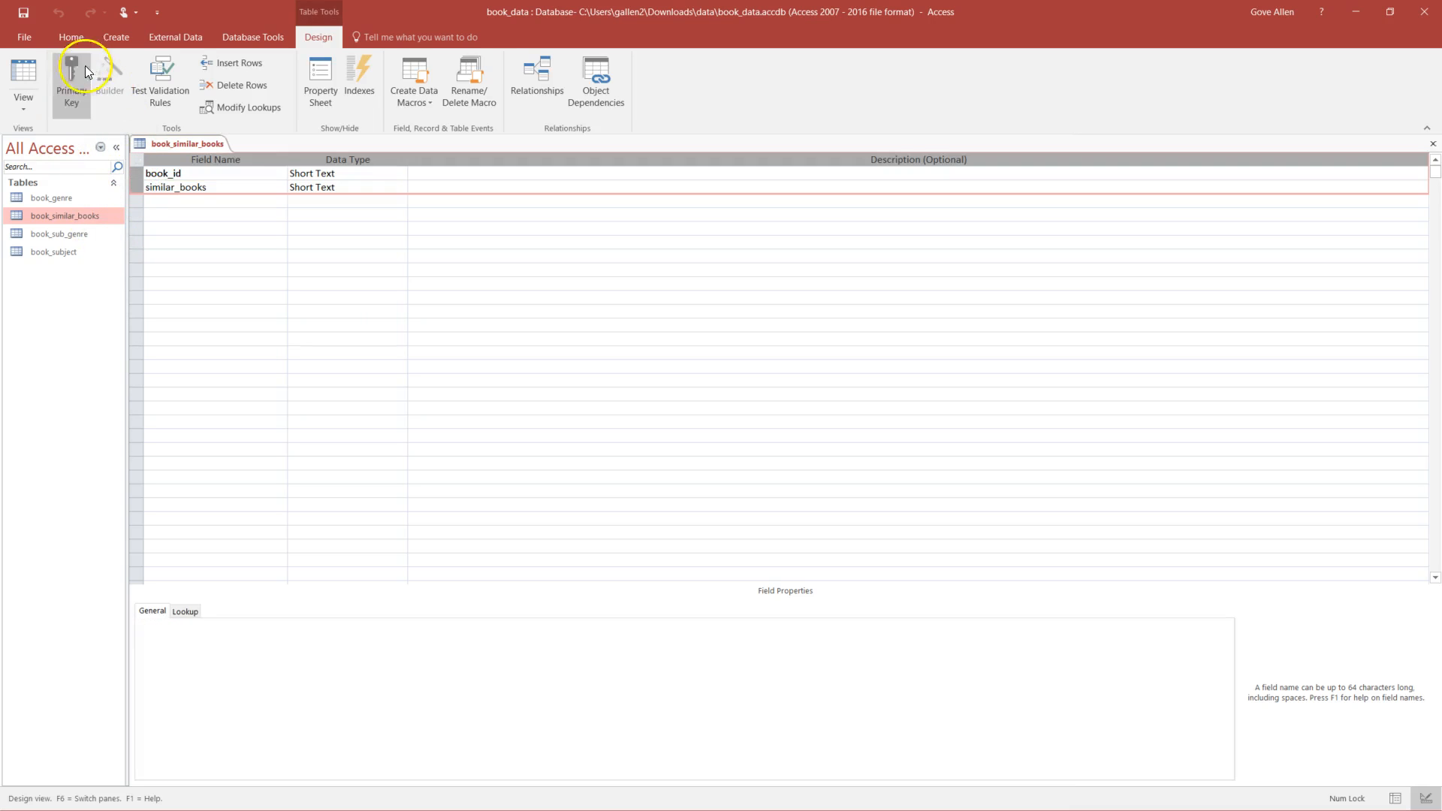
{"action": "left_click", "coordinate": [1433, 145]}
{"action": "left_click", "coordinate": [670, 456]}
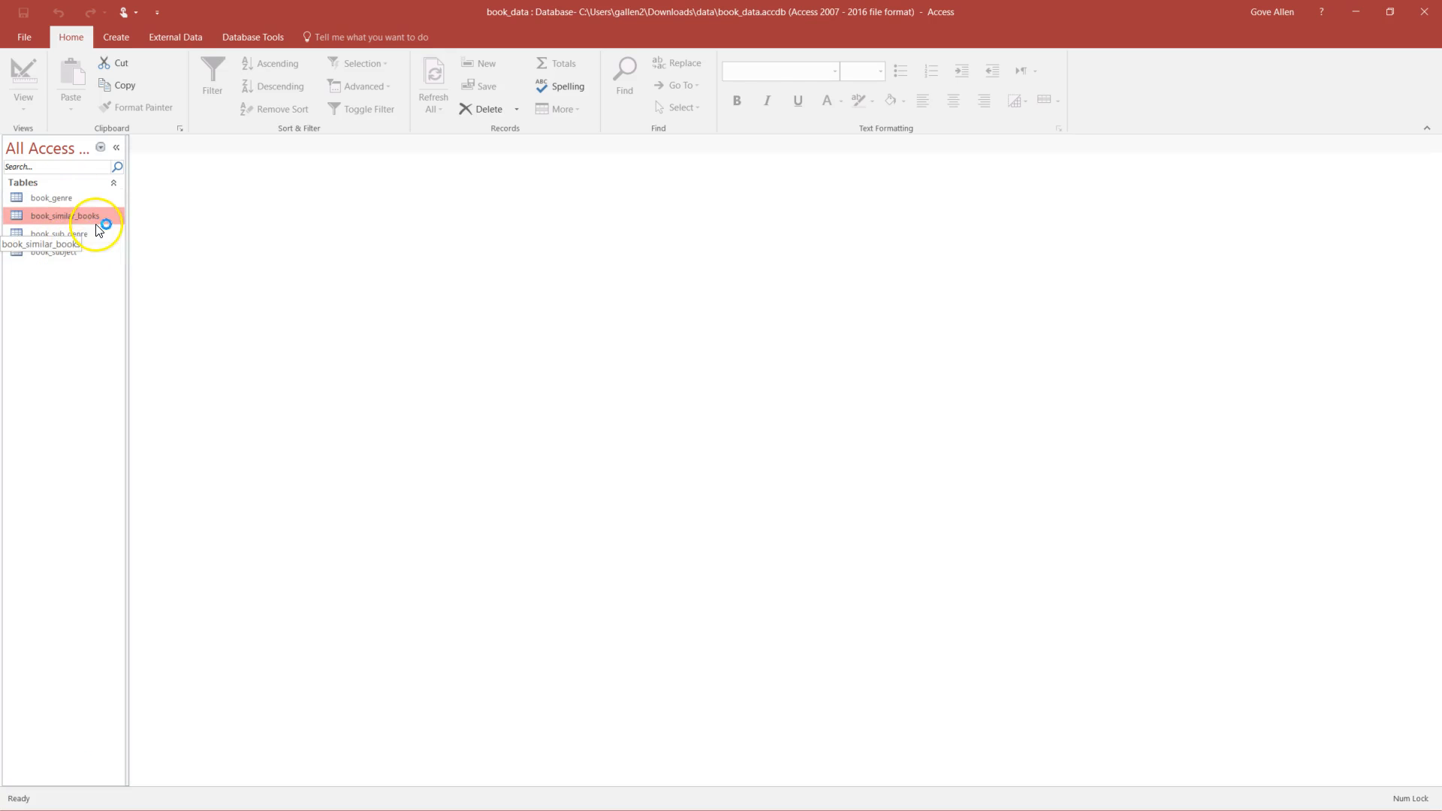
- Start another new-table Excel import from book_data_2.xlsm and choose the data worksheet
{"action": "left_click", "coordinate": [175, 40]}
{"action": "left_click", "coordinate": [112, 75]}
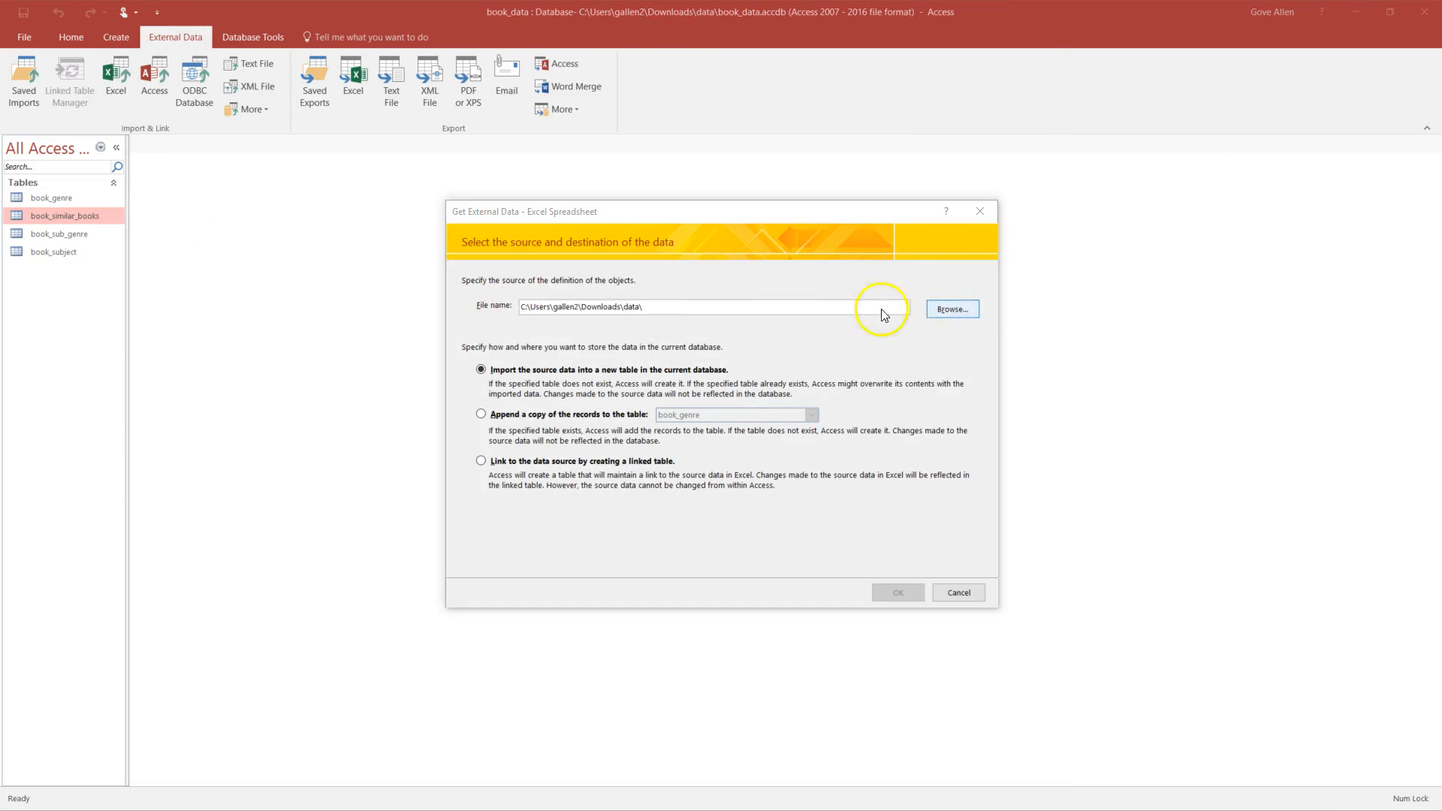
{"action": "left_click", "coordinate": [953, 309]}
{"action": "left_click", "coordinate": [654, 326]}
{"action": "left_click", "coordinate": [1044, 601]}
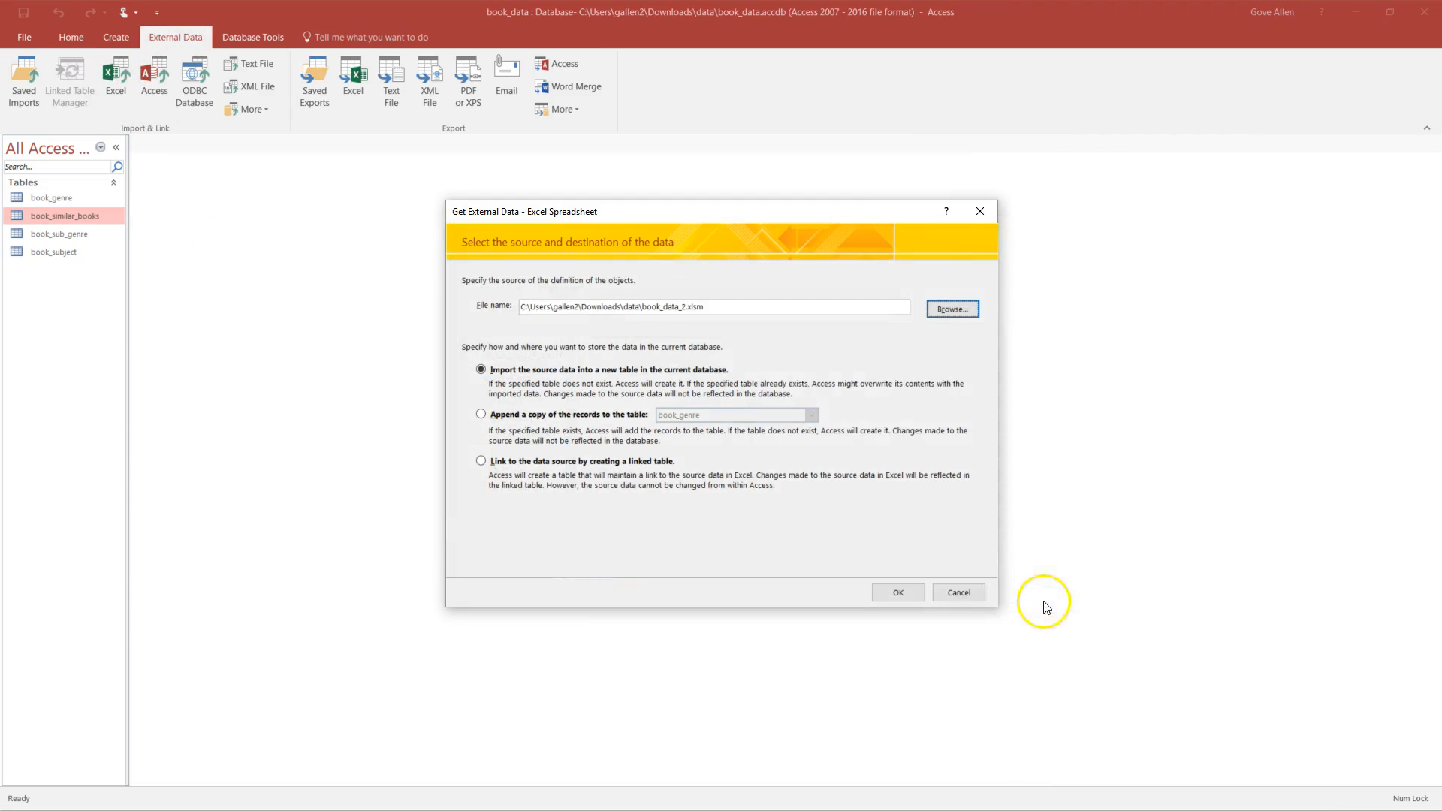
{"action": "left_click", "coordinate": [902, 593]}
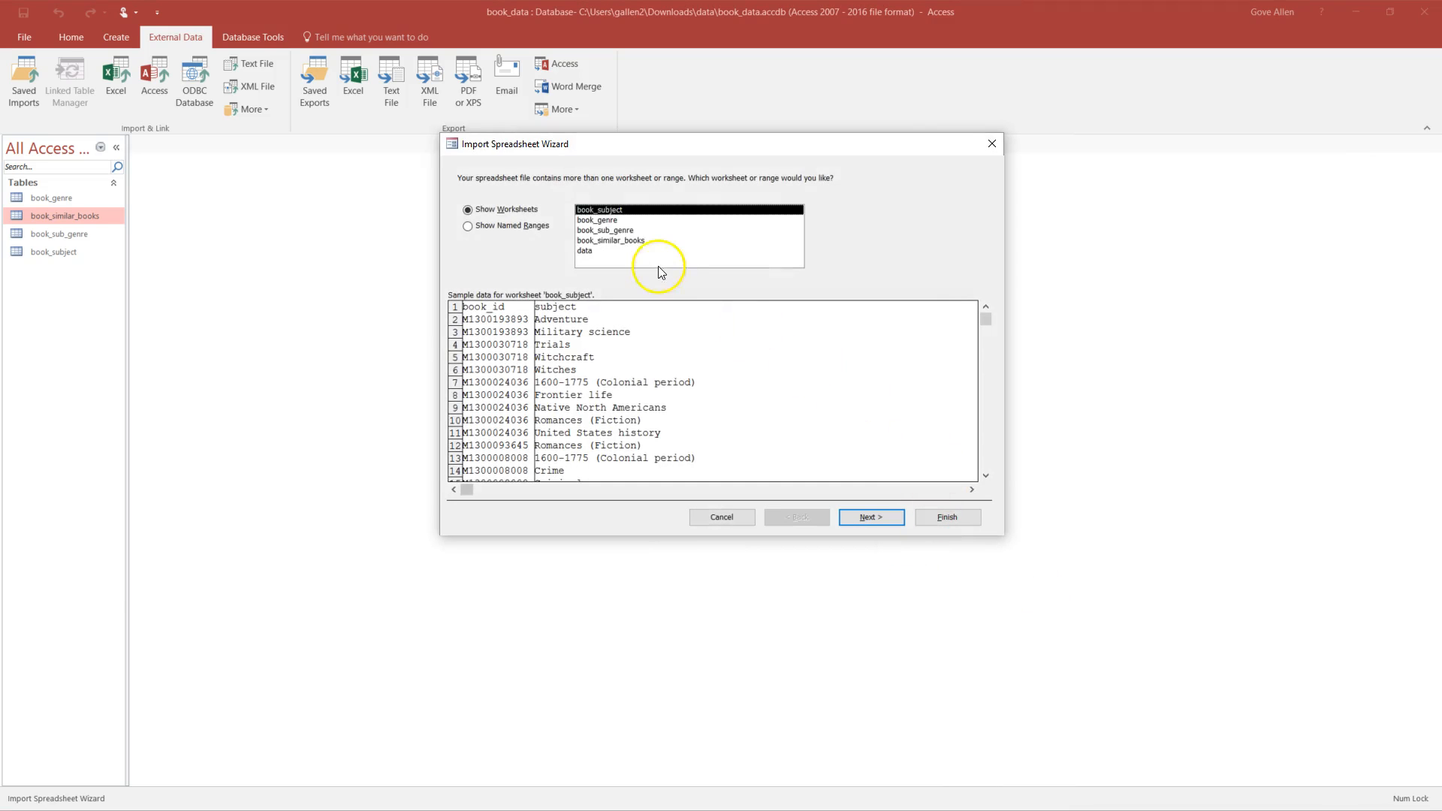
{"action": "left_click", "coordinate": [593, 251]}
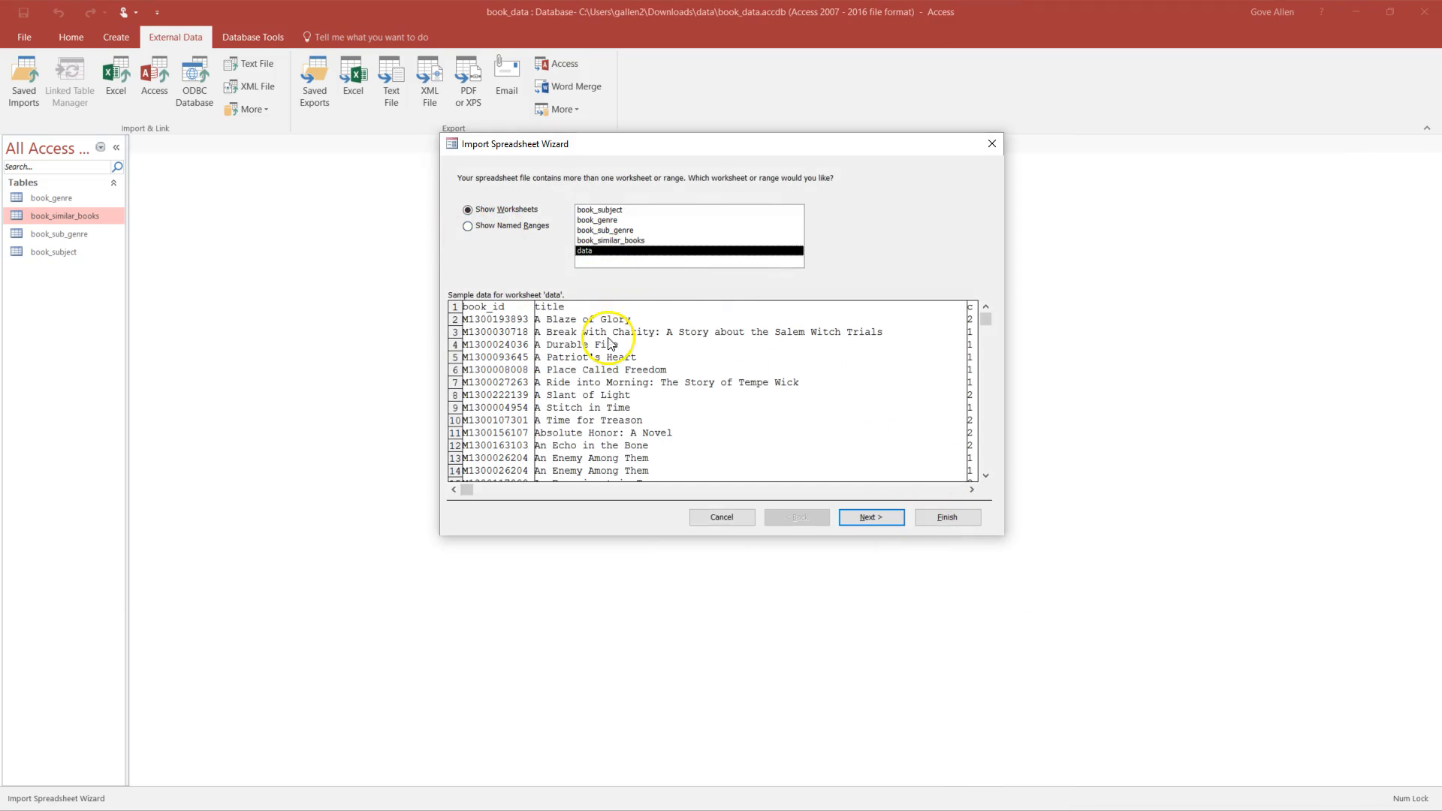
{"action": "left_click", "coordinate": [891, 519]}
- Import the data worksheet as table data with the first row as column headings and no primary key, without saving the import steps
{"action": "left_click", "coordinate": [467, 213]}
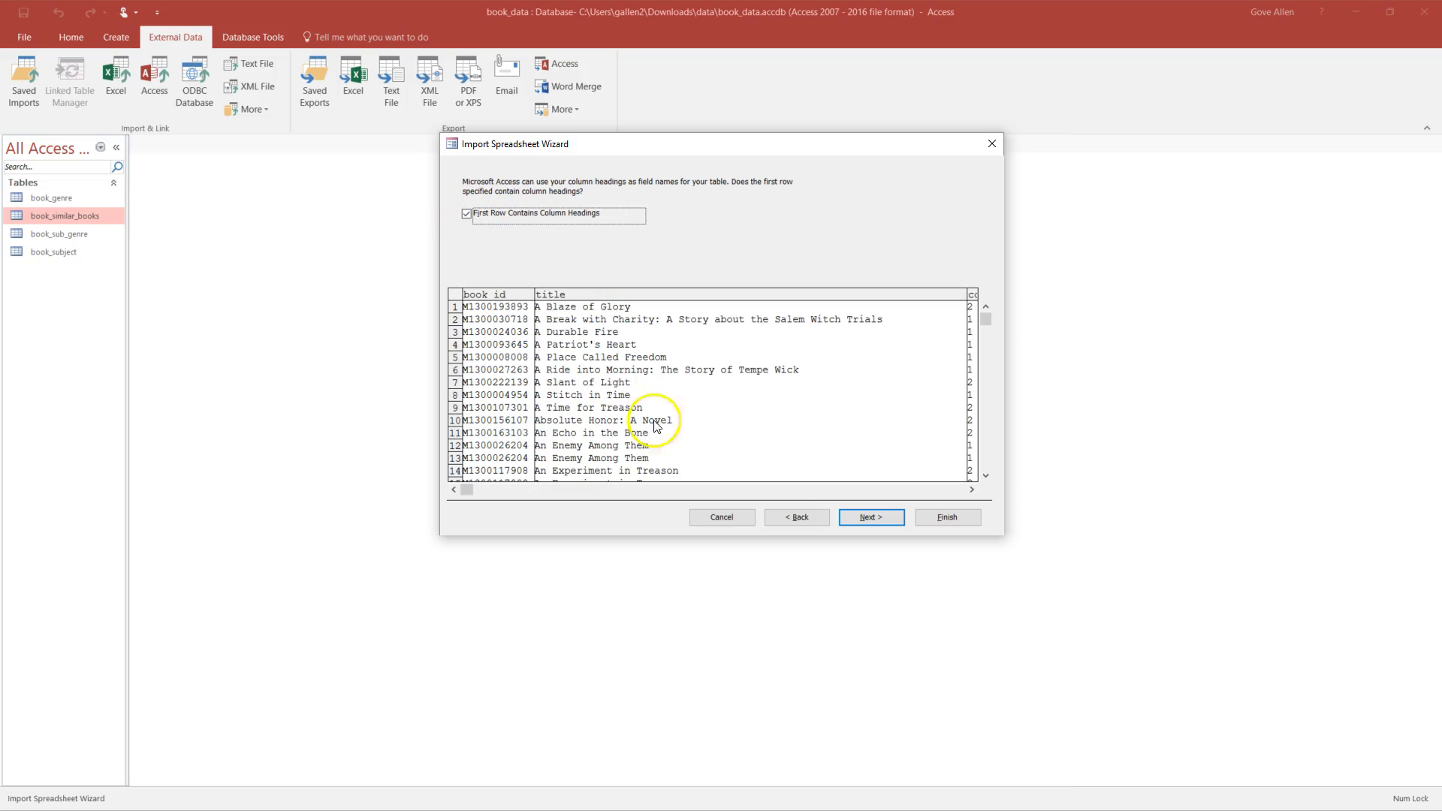
{"action": "left_click", "coordinate": [878, 522]}
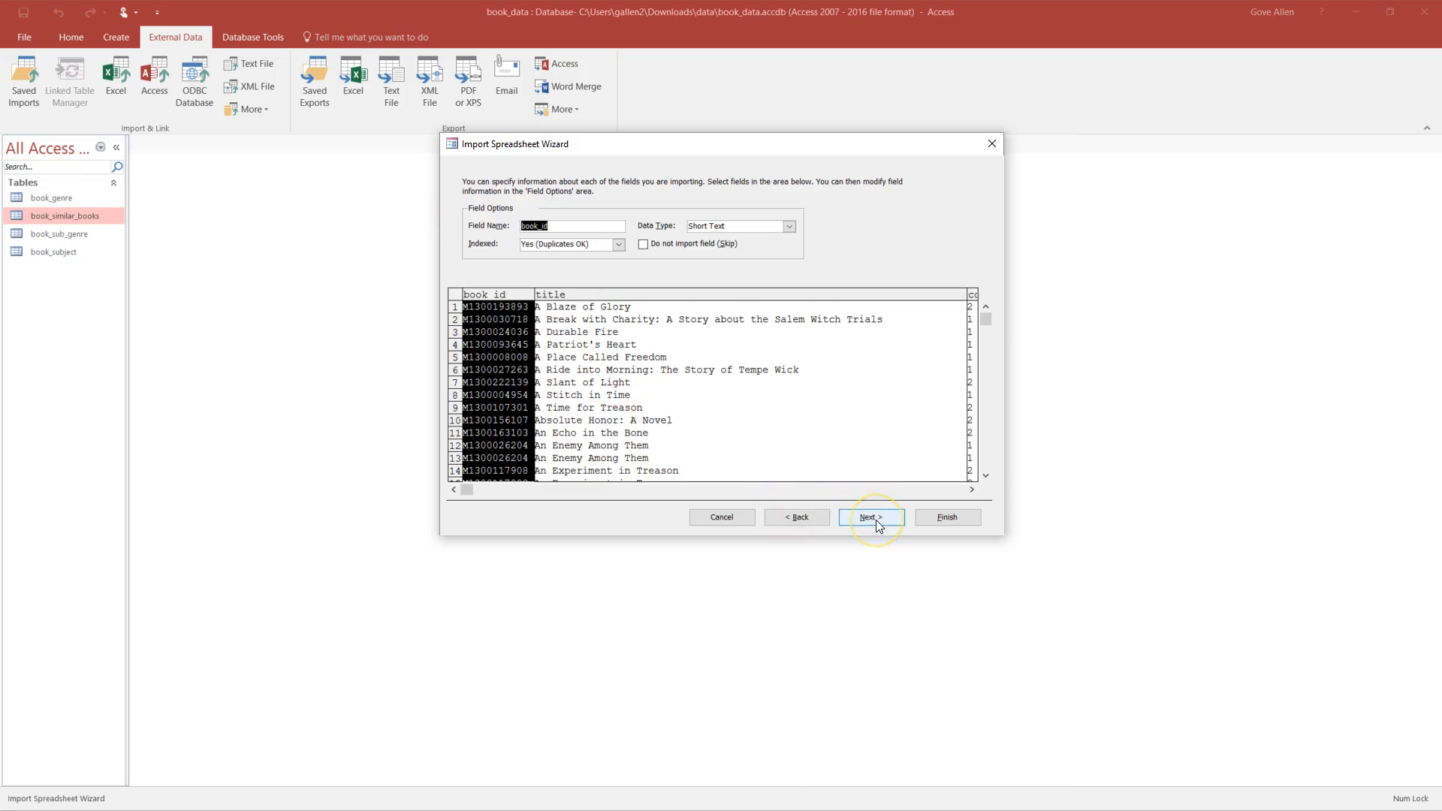
{"action": "left_click", "coordinate": [878, 522]}
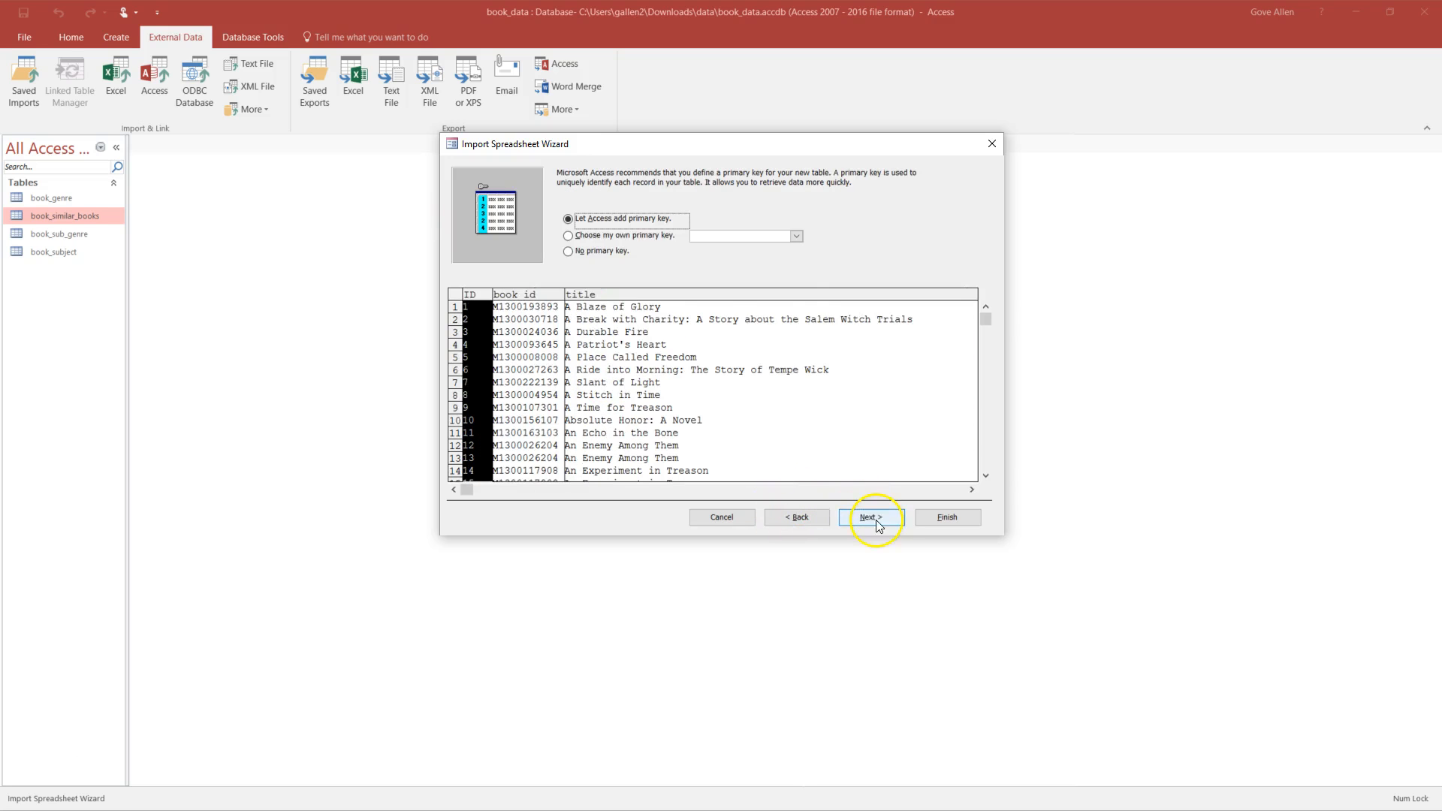
{"action": "left_click", "coordinate": [569, 253]}
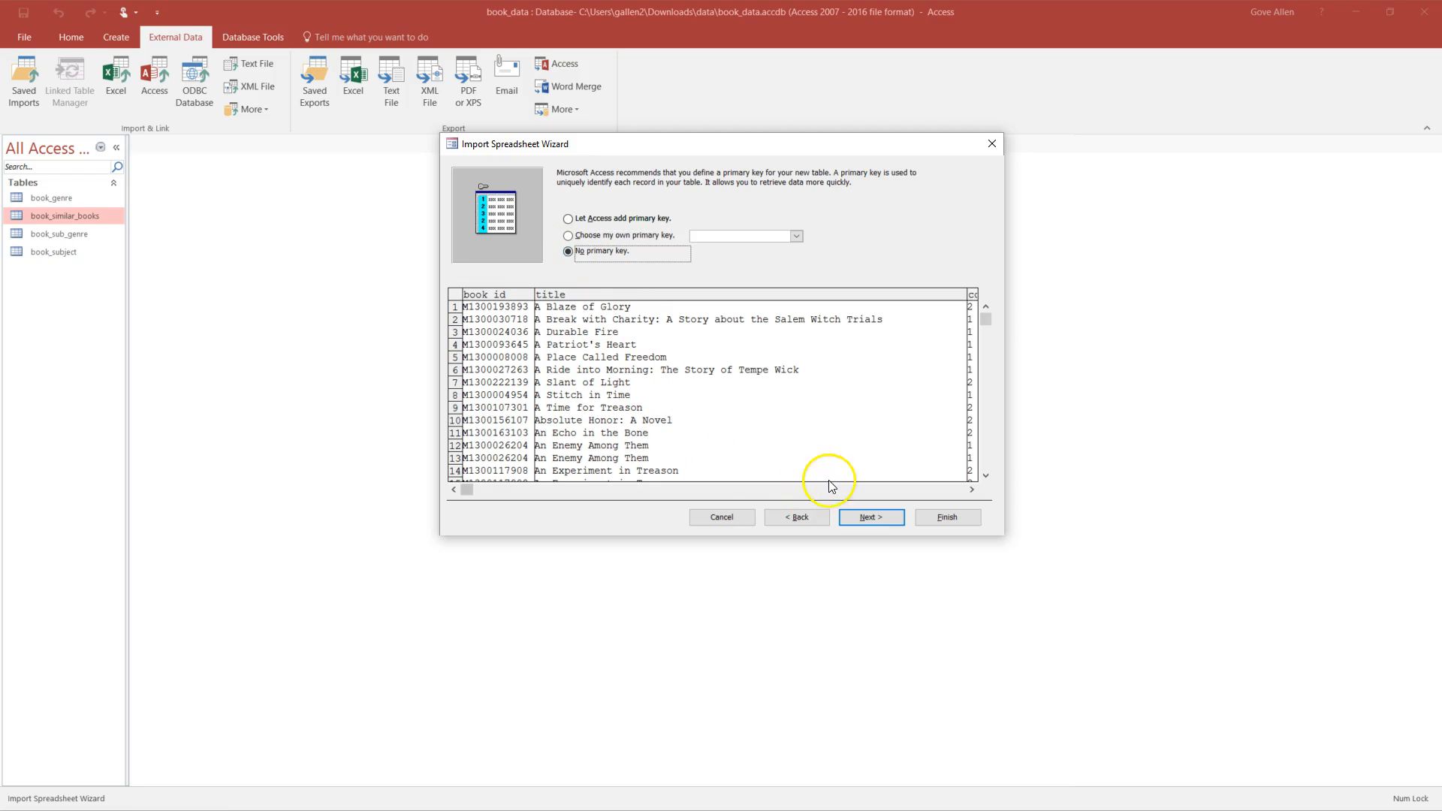
{"action": "left_click", "coordinate": [879, 522]}
{"action": "left_click", "coordinate": [953, 517]}
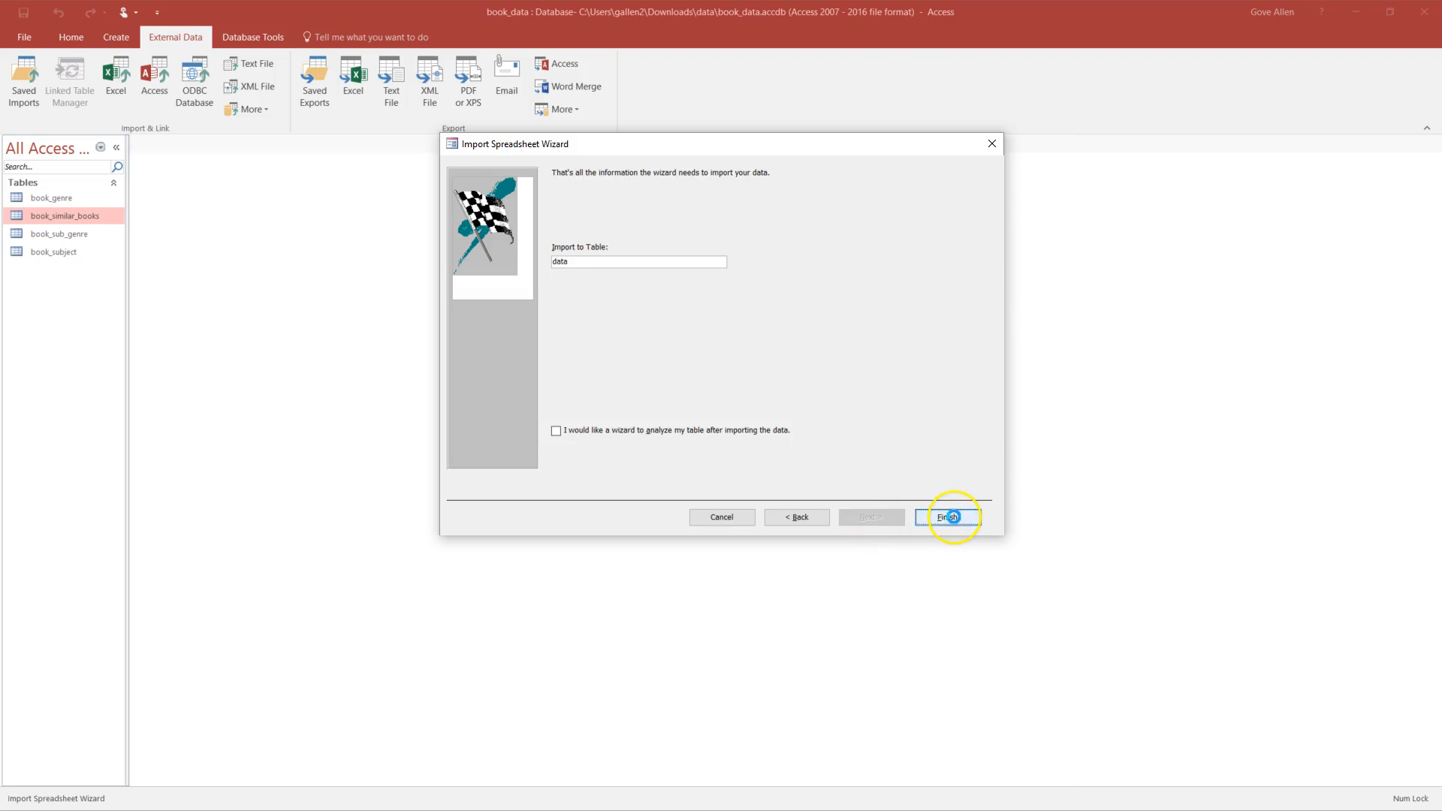
{"action": "left_click", "coordinate": [957, 599]}
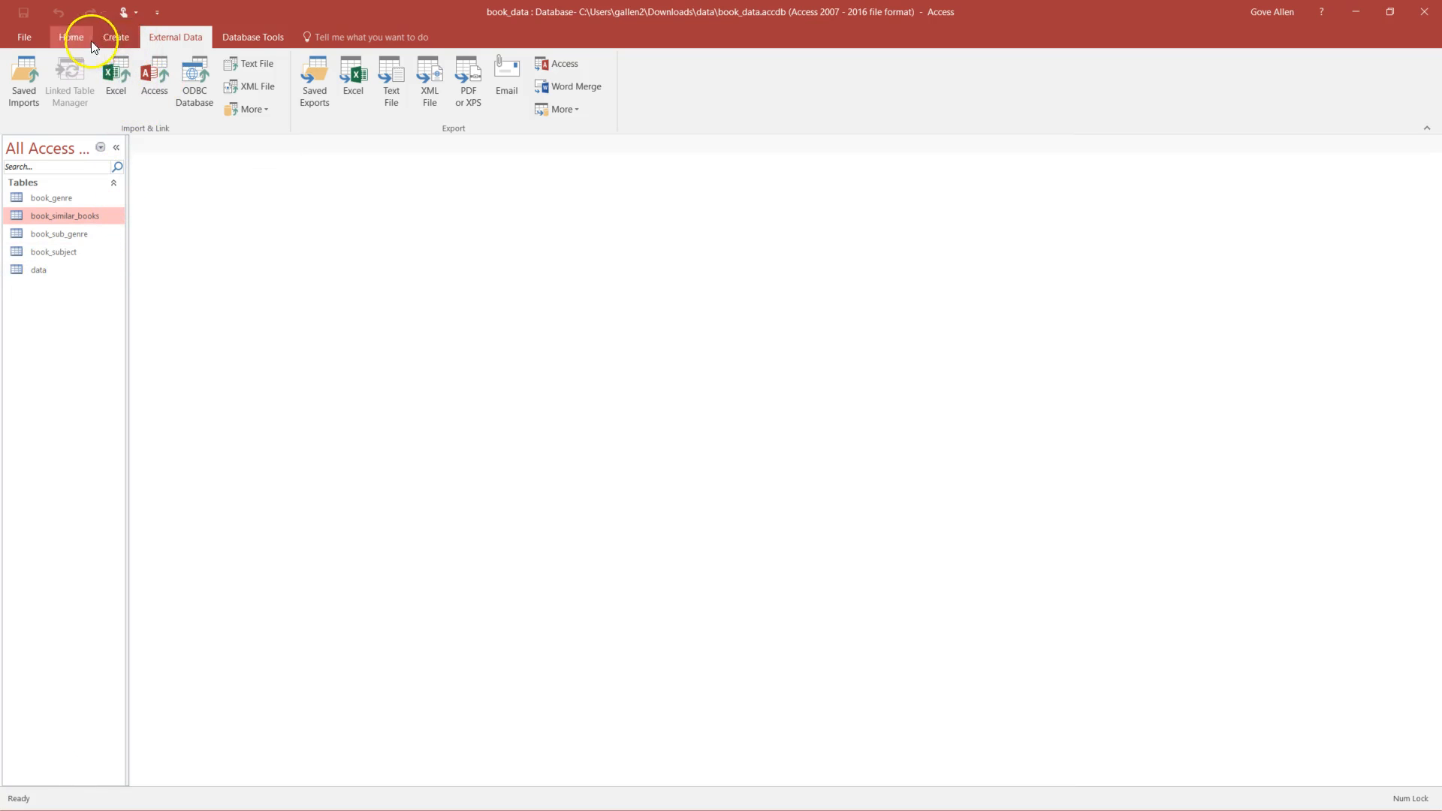
- Create a new query in SQL view without adding tables, and open the data table to check its column names before returning to the query
{"action": "left_click", "coordinate": [117, 35]}
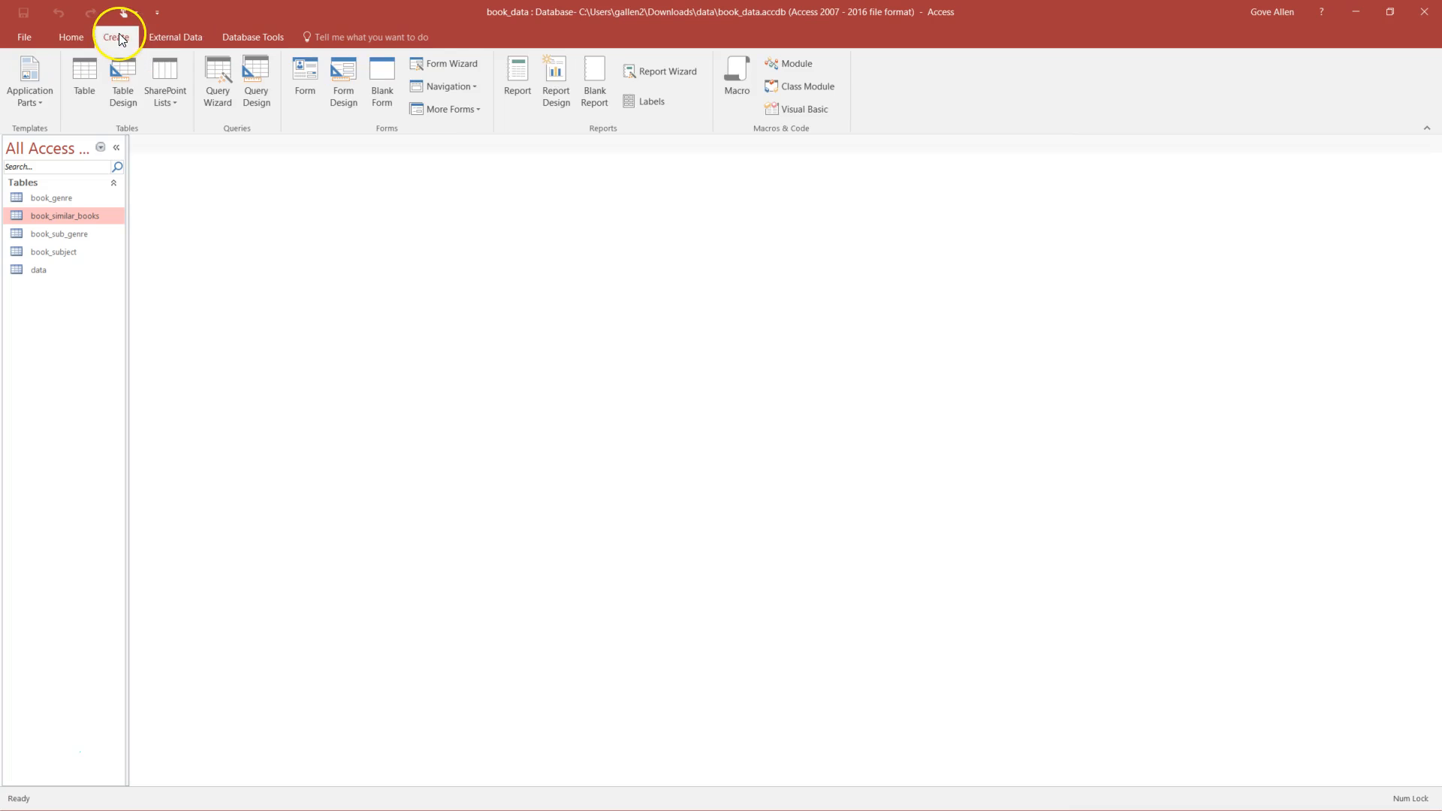
{"action": "left_click", "coordinate": [257, 95]}
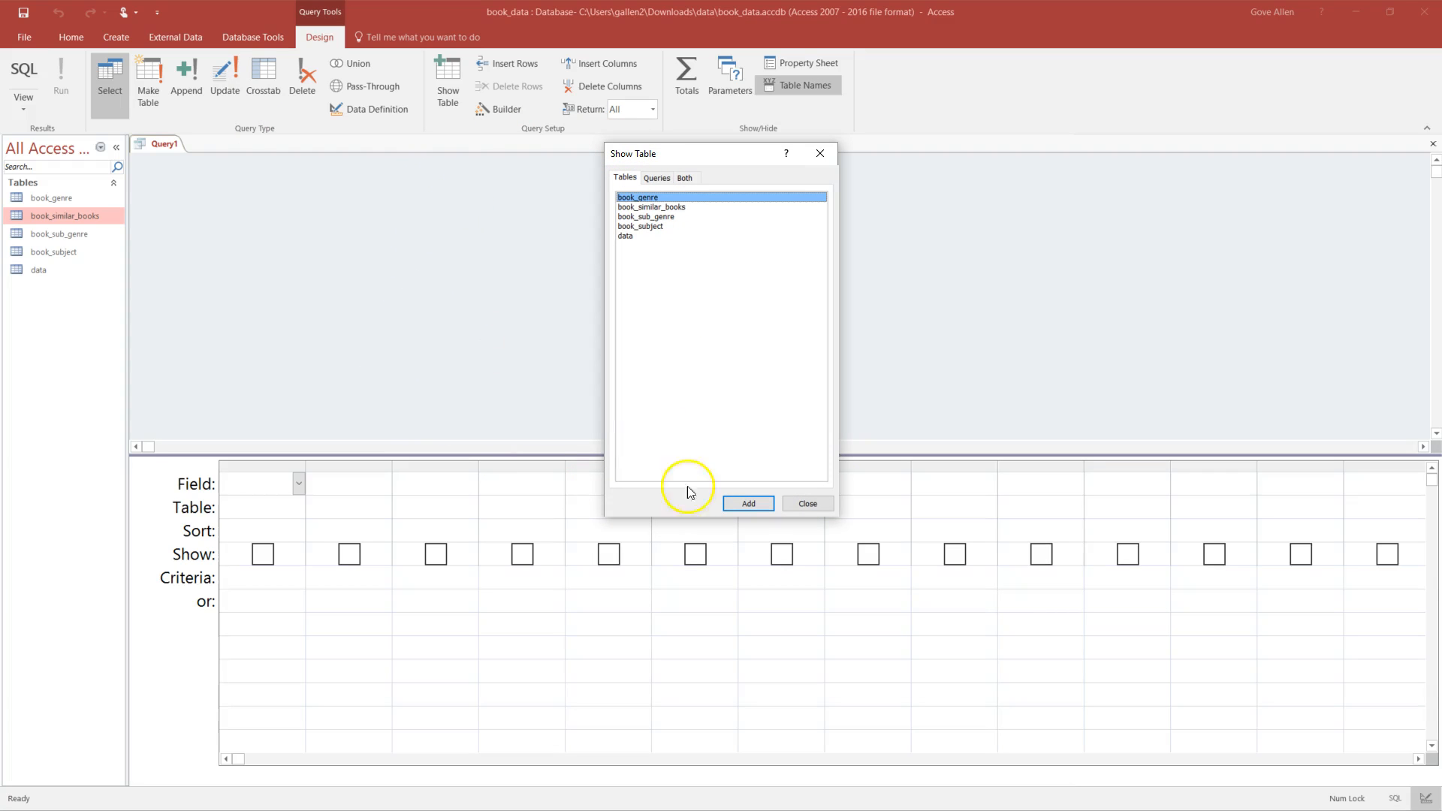
{"action": "left_click", "coordinate": [807, 502]}
{"action": "left_click", "coordinate": [33, 76]}
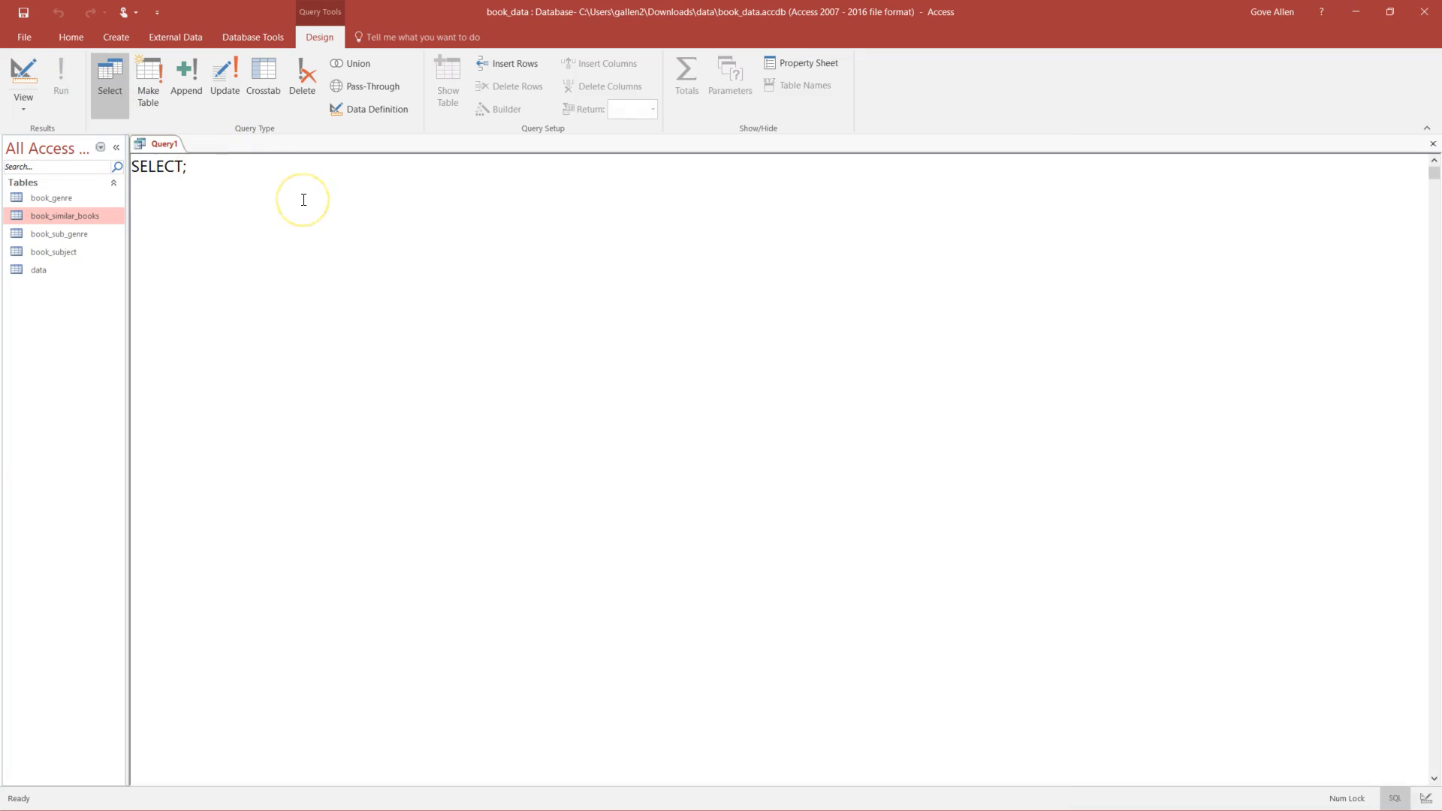
{"action": "left_click", "coordinate": [42, 269]}
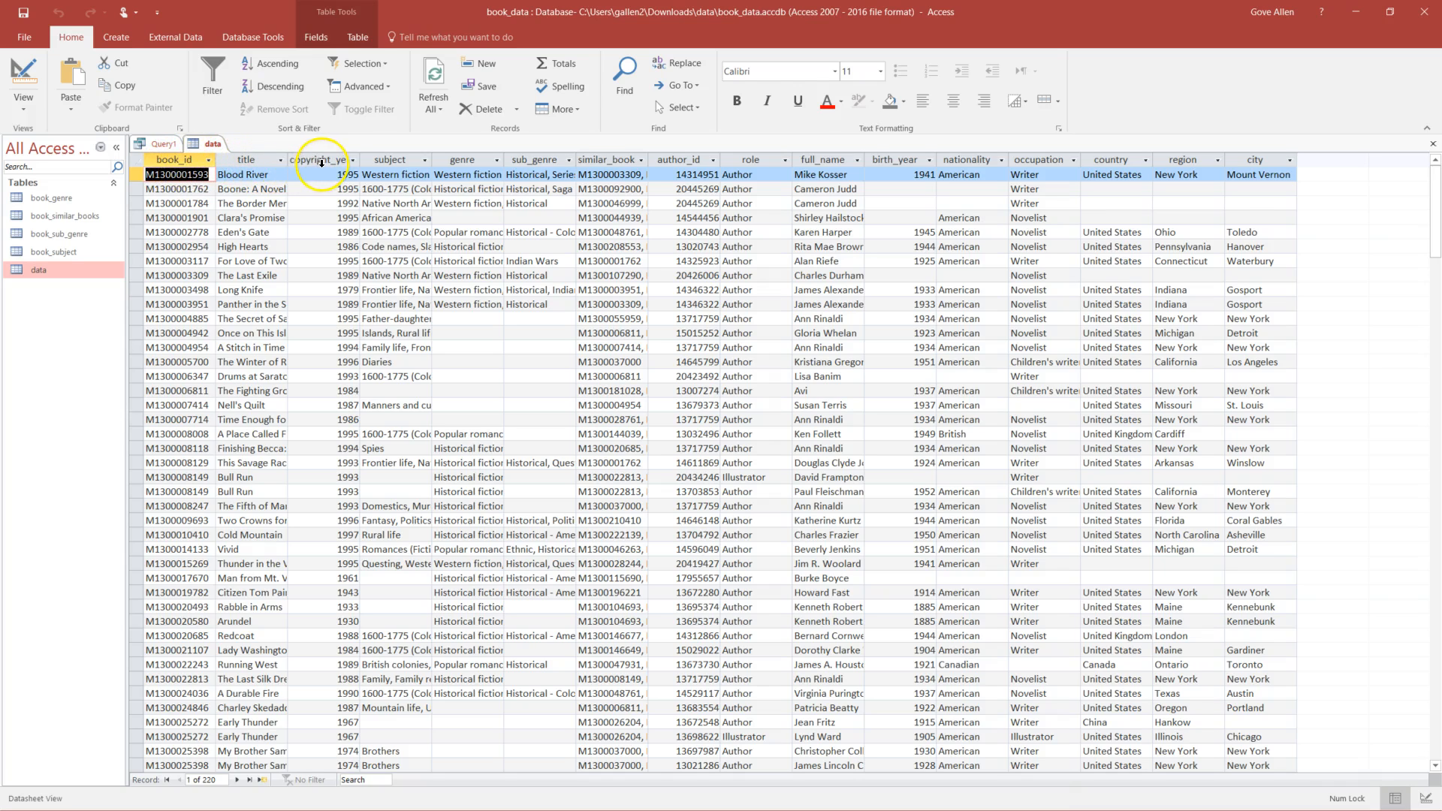
{"action": "left_click", "coordinate": [156, 143]}
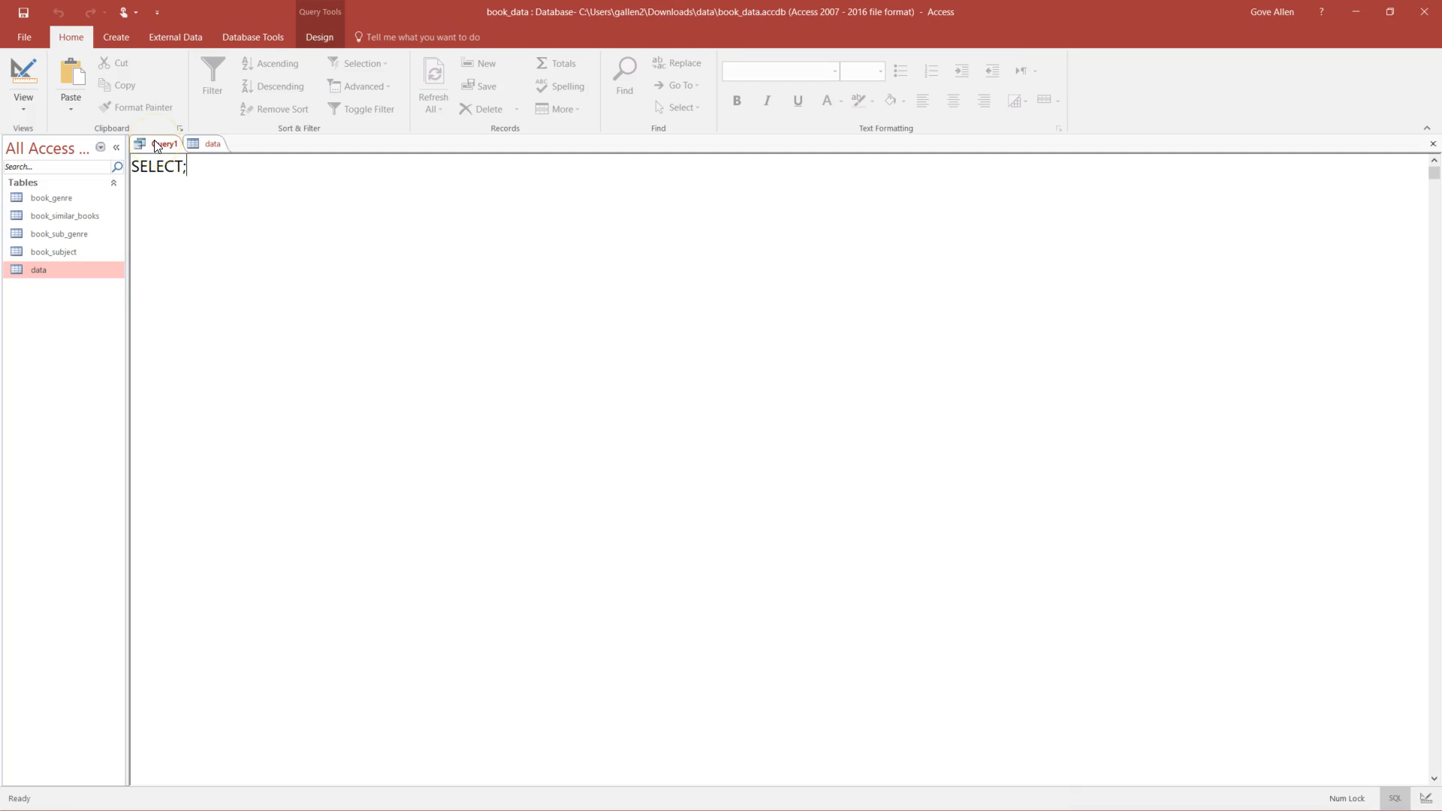
- Write the query as SELECT book_id, title, copyright_year from data
{"action": "key", "text": "BackSpace"}
{"action": "type", "text": "book"}
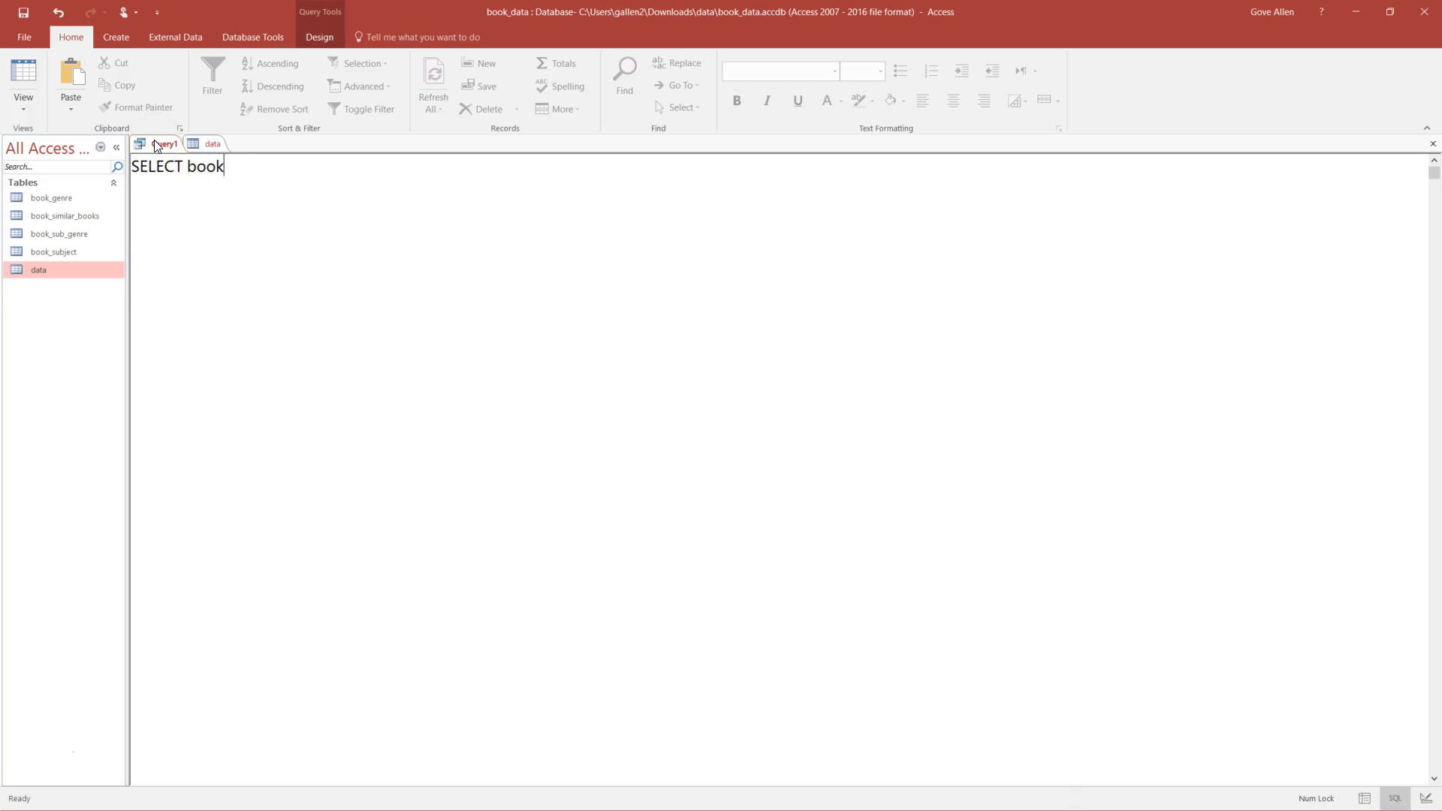
{"action": "type", "text": "_id. title."}
{"action": "key", "text": "Left"}
{"action": "key", "text": "Left"}
{"action": "key", "text": "Left"}
{"action": "key", "text": "BackSpace"}
{"action": "type", "text": ","}
{"action": "key", "text": "End"}
{"action": "key", "text": "BackSpace"}
{"action": "type", "text": ", copyright"}
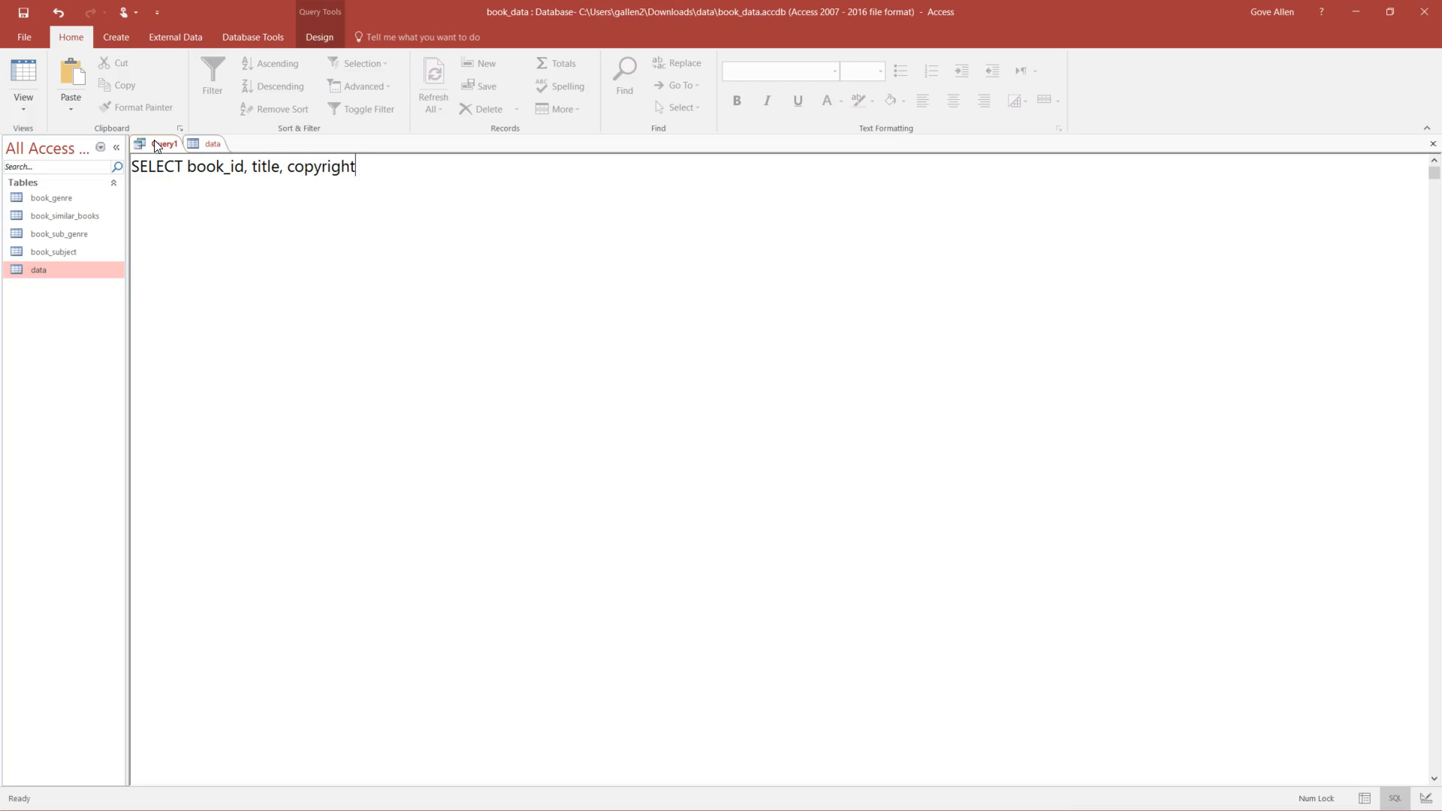
{"action": "type", "text": "_year from book"}
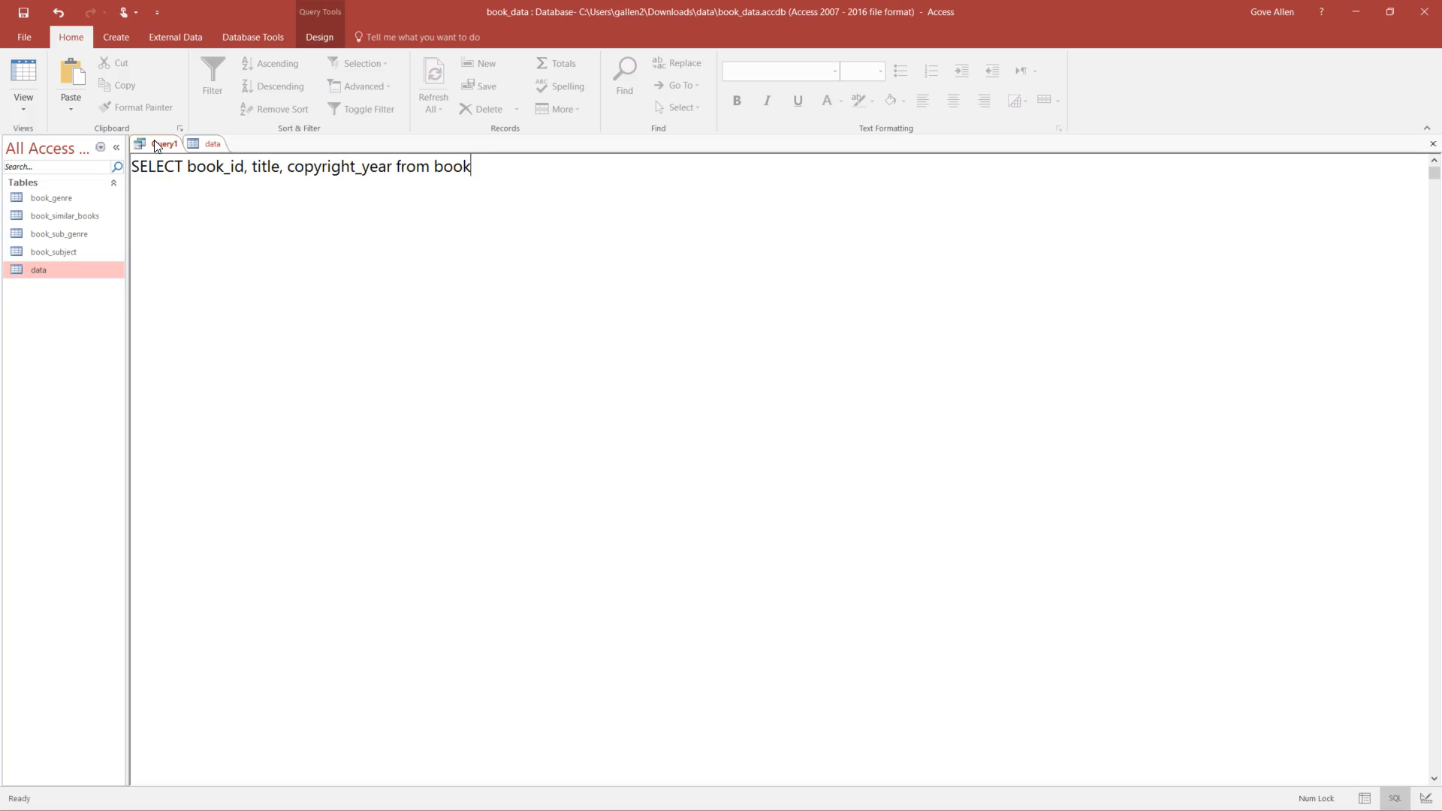
{"action": "key", "text": "BackSpace"}
{"action": "left_click", "coordinate": [315, 38]}
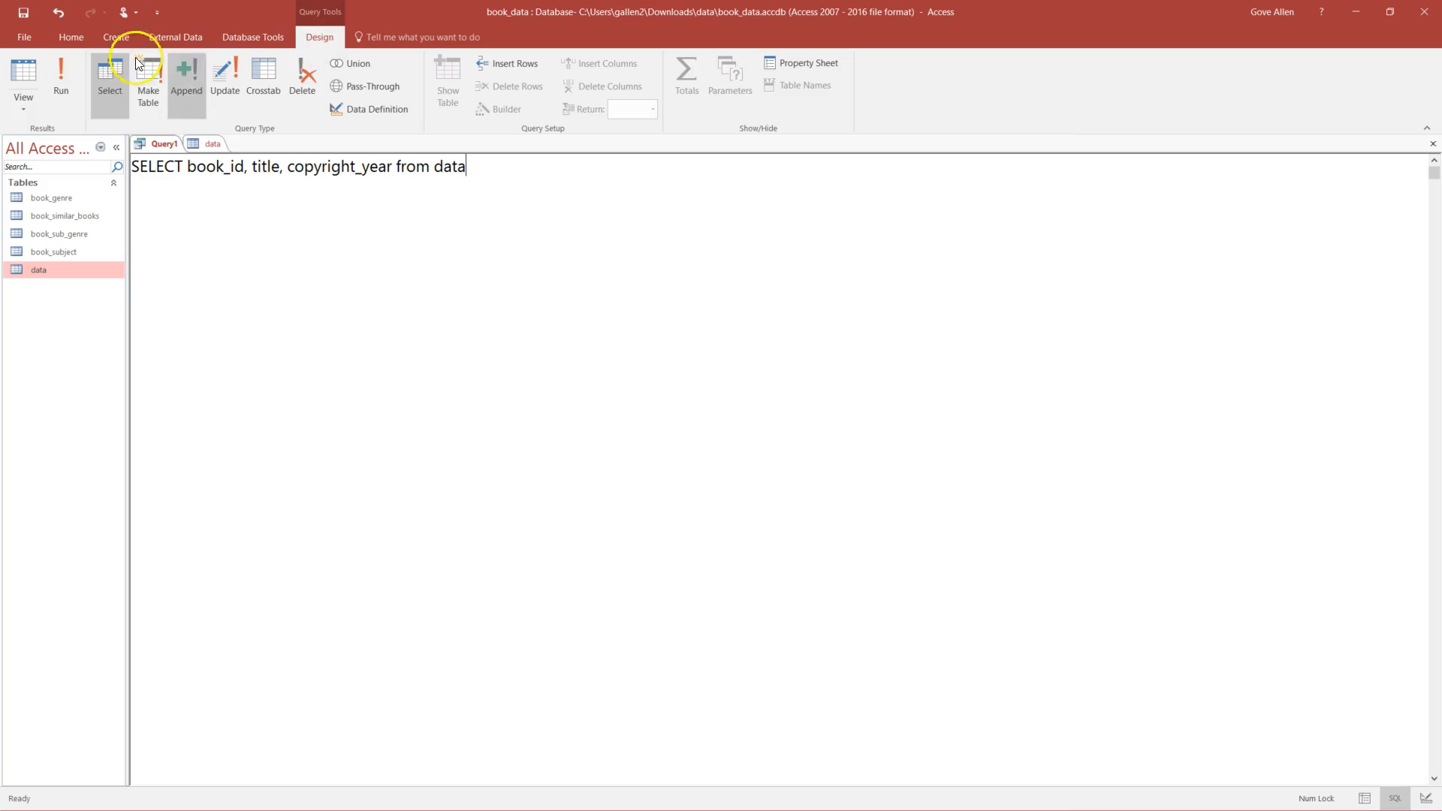
- Run the query, then select the two Bull Run rows in the data table to compare their repeated book values
{"action": "left_click", "coordinate": [61, 66]}
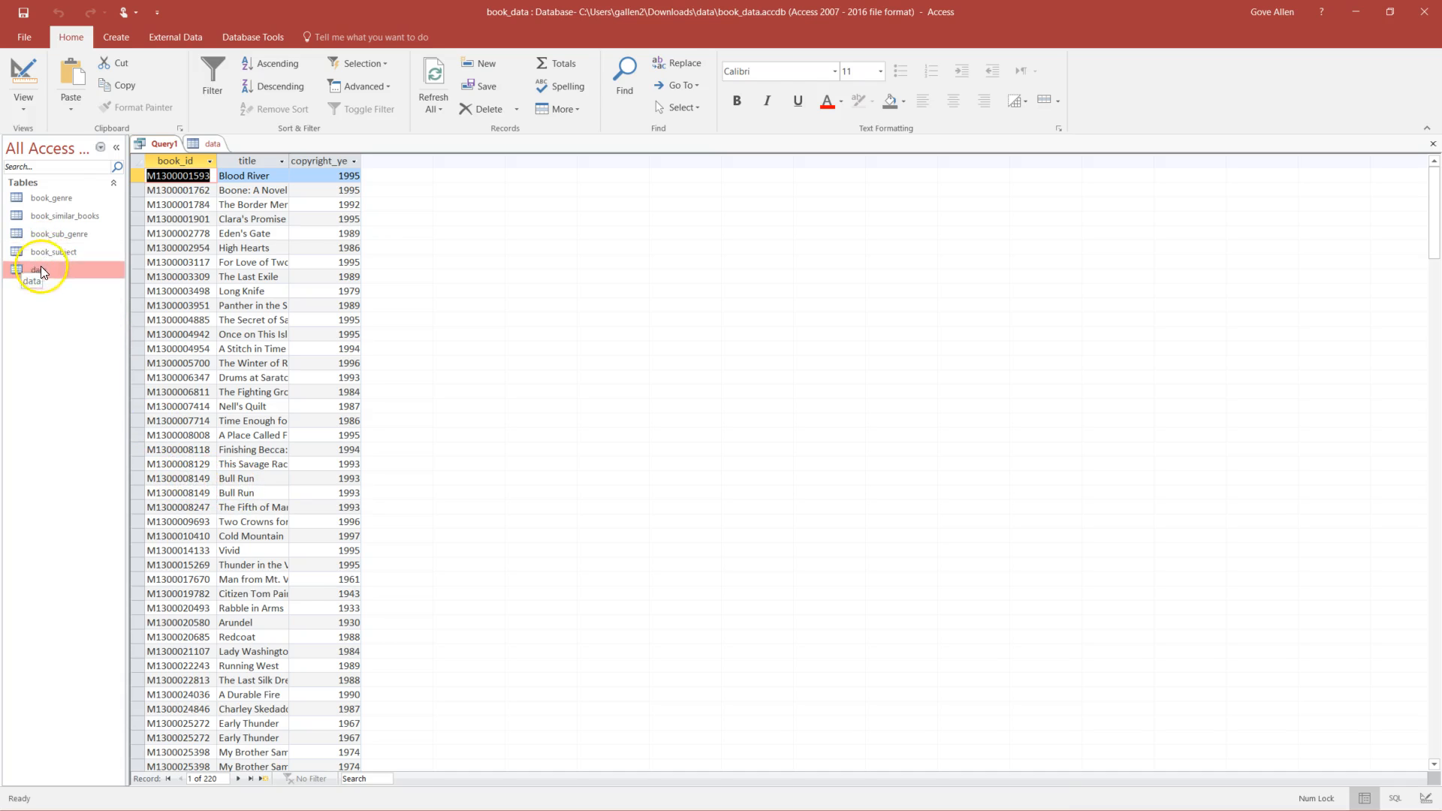
{"action": "left_click", "coordinate": [214, 147]}
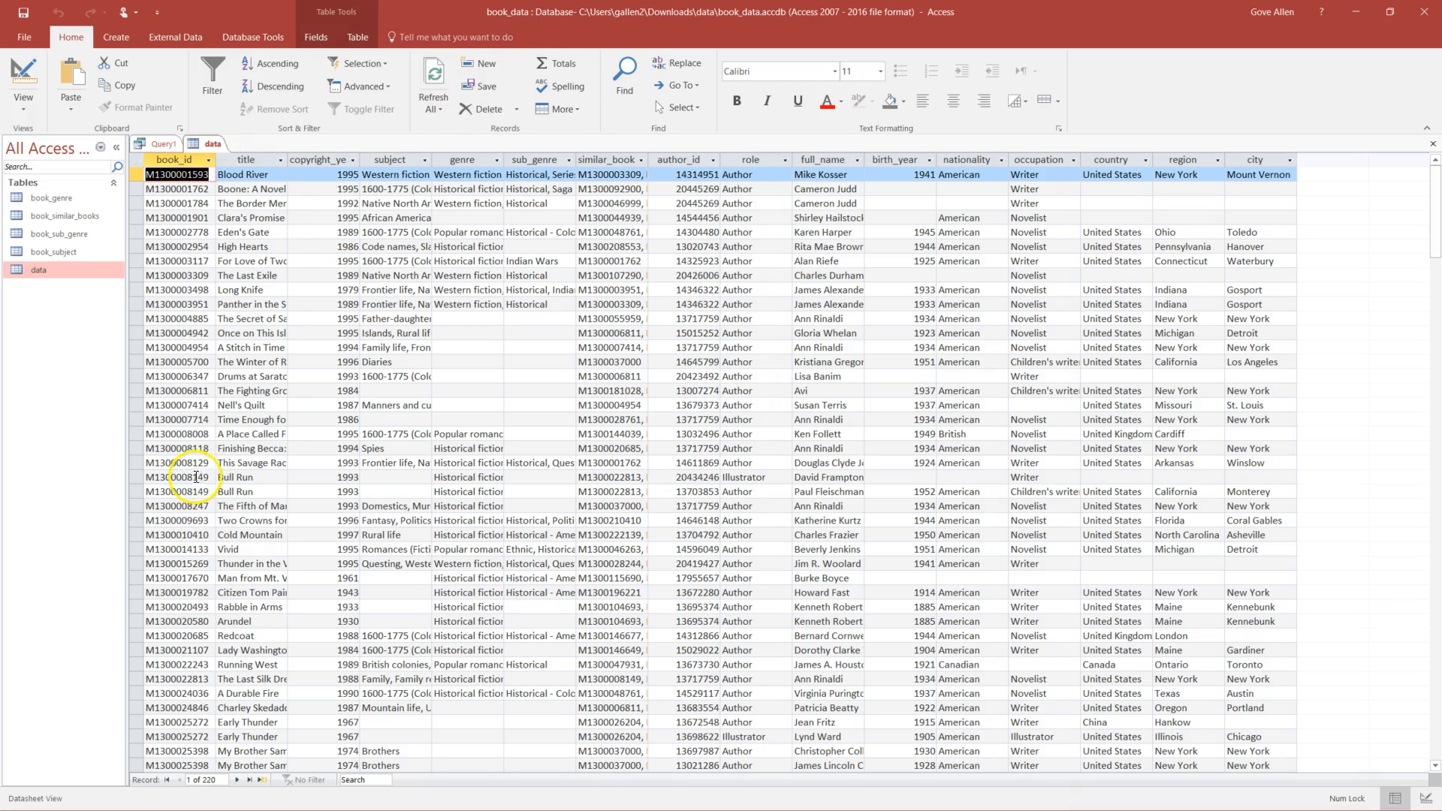
{"action": "left_click_drag", "start_coordinate": [177, 477], "coordinate": [344, 477]}
{"action": "left_click", "coordinate": [136, 478]}
{"action": "left_click", "coordinate": [136, 494]}
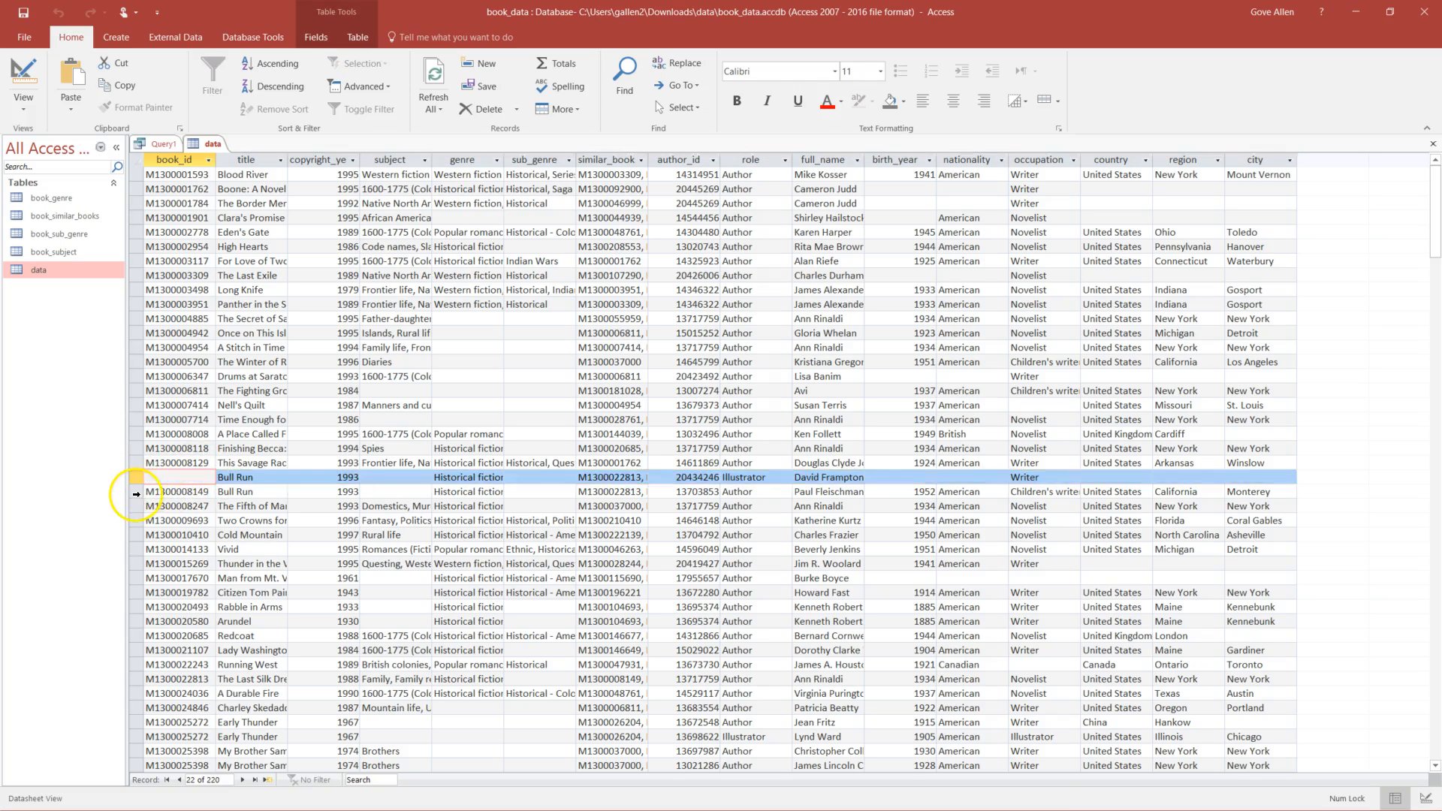
{"action": "left_click_drag", "start_coordinate": [136, 494], "coordinate": [136, 482]}
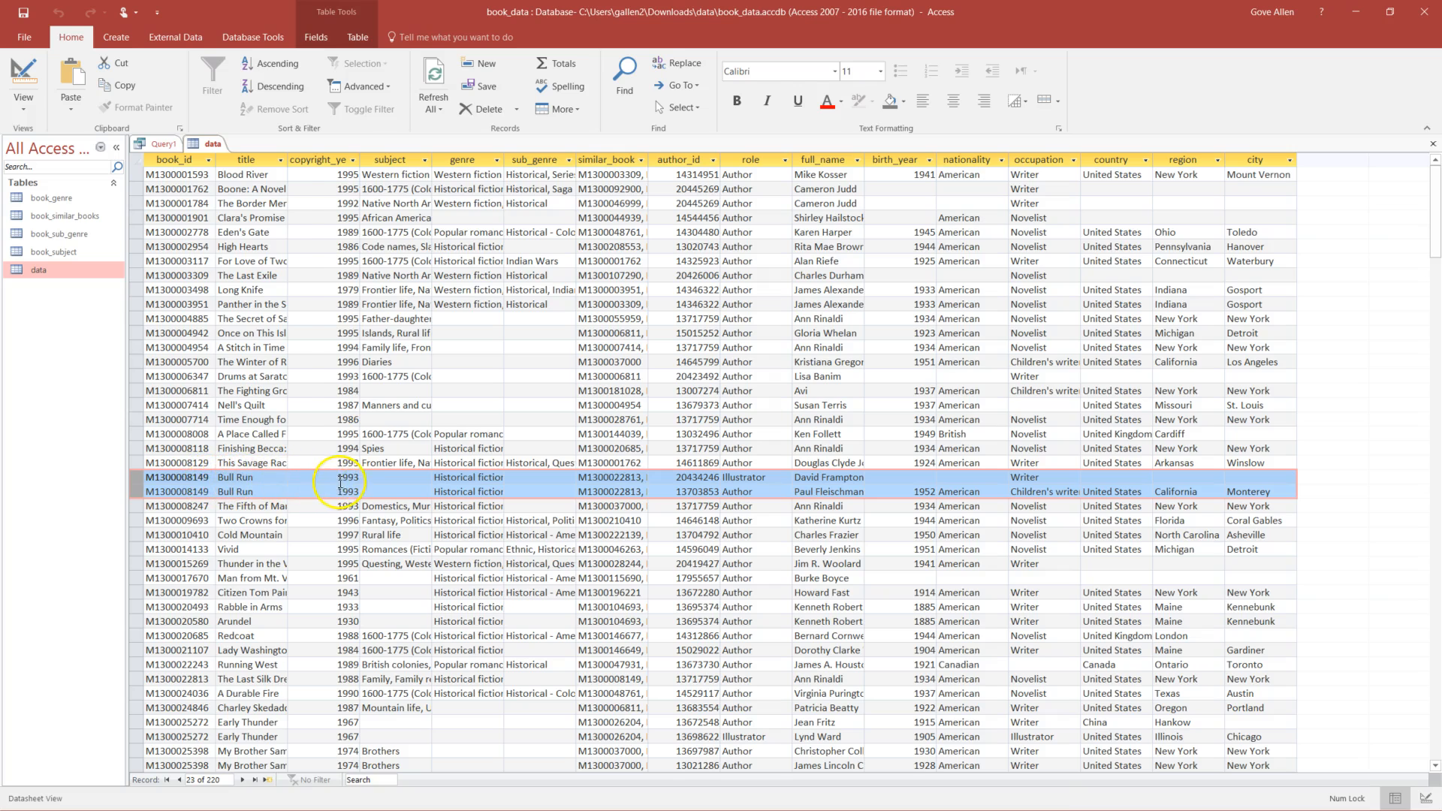
- Add distinct after SELECT in the query's SQL and run the query
{"action": "left_click", "coordinate": [163, 143]}
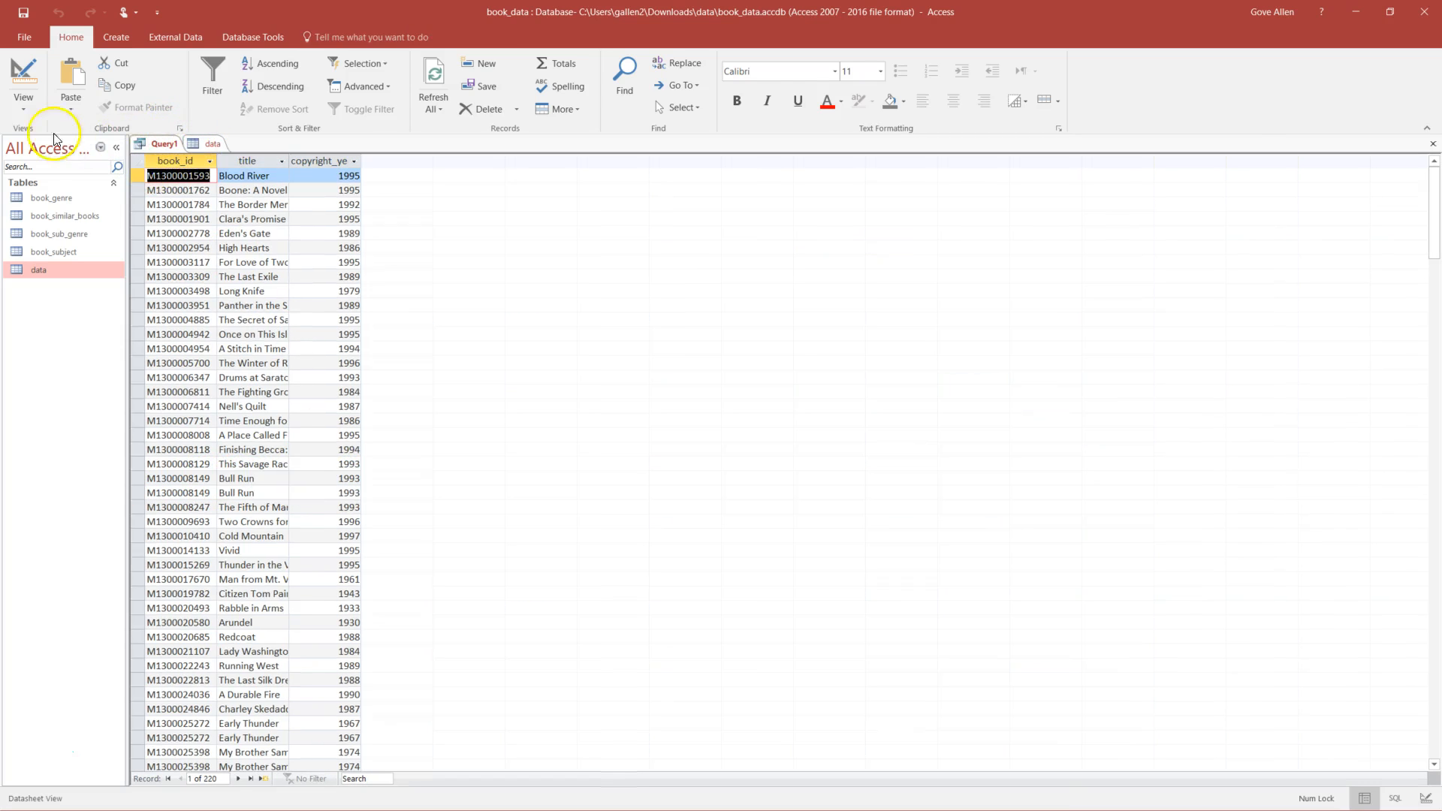
{"action": "left_click", "coordinate": [24, 97]}
{"action": "left_click", "coordinate": [24, 101]}
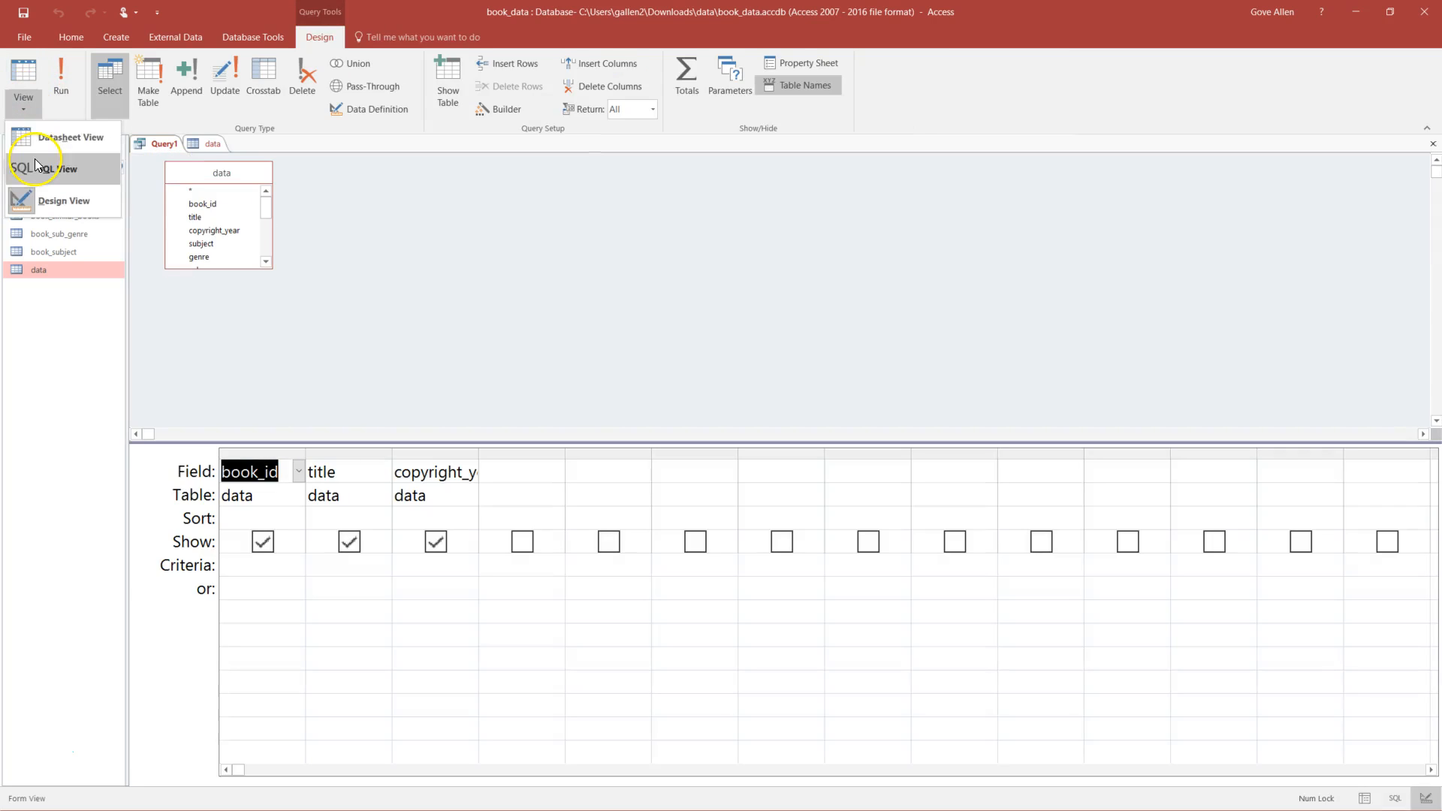
{"action": "left_click", "coordinate": [39, 158]}
{"action": "left_click", "coordinate": [186, 164]}
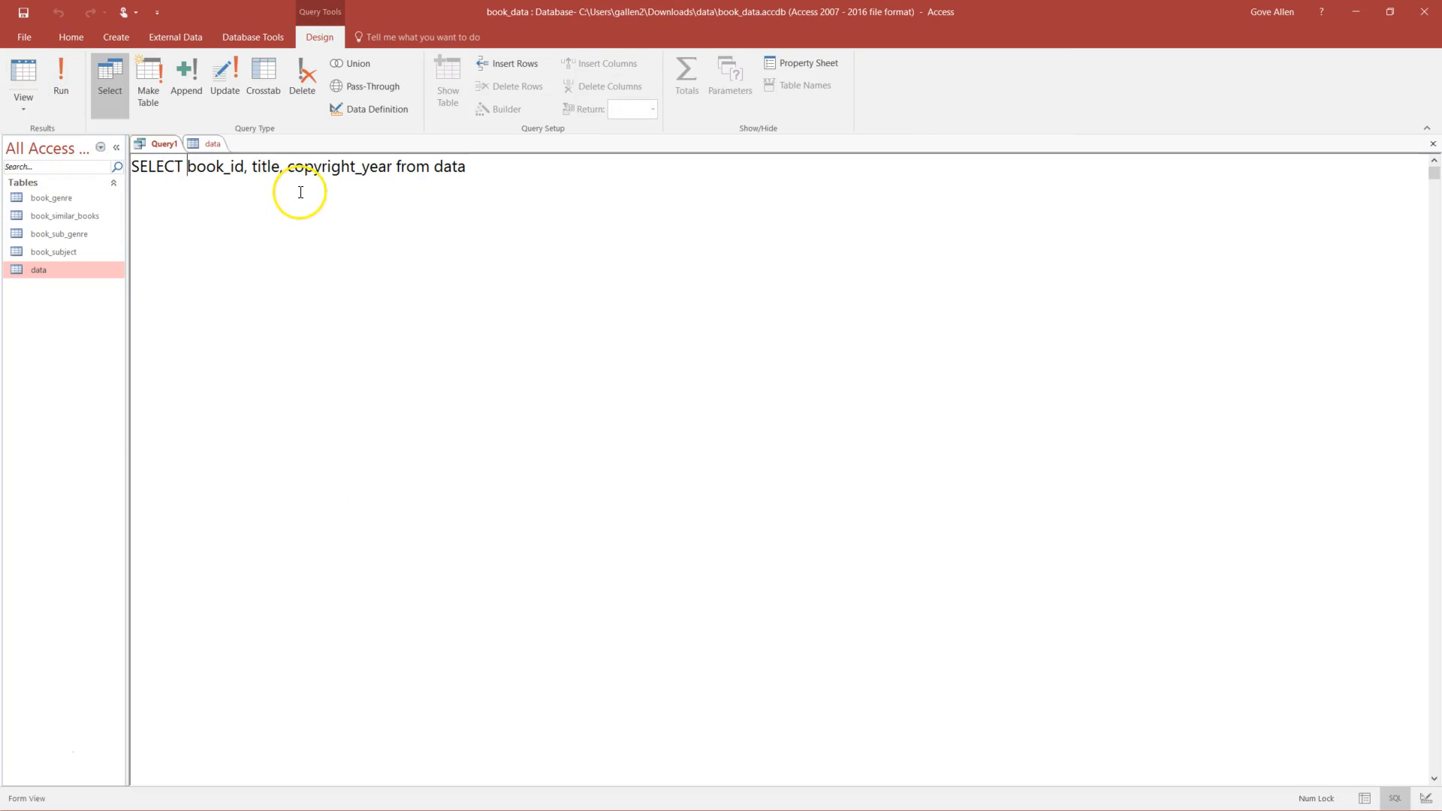
{"action": "type", "text": "distinct"}
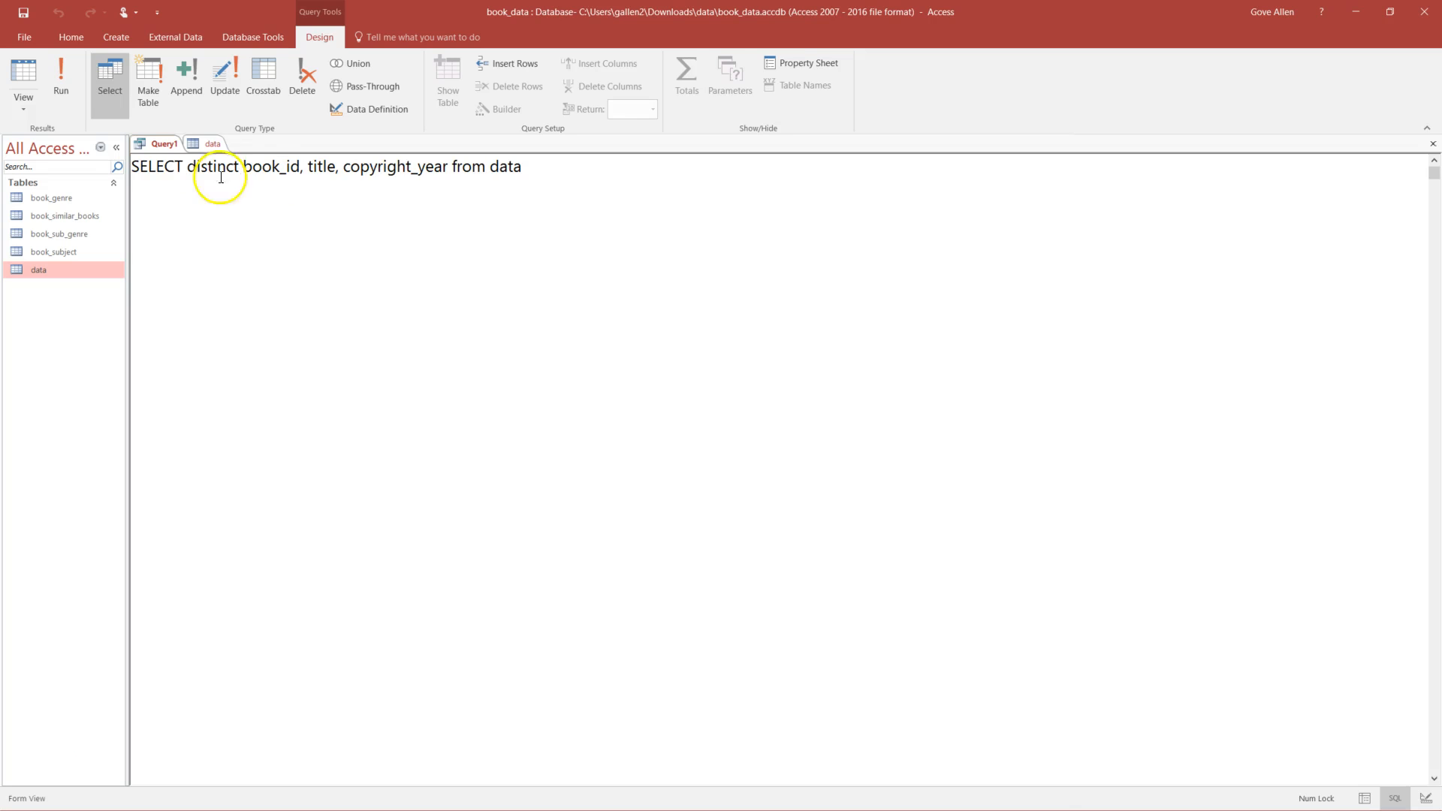
{"action": "left_click", "coordinate": [62, 100]}
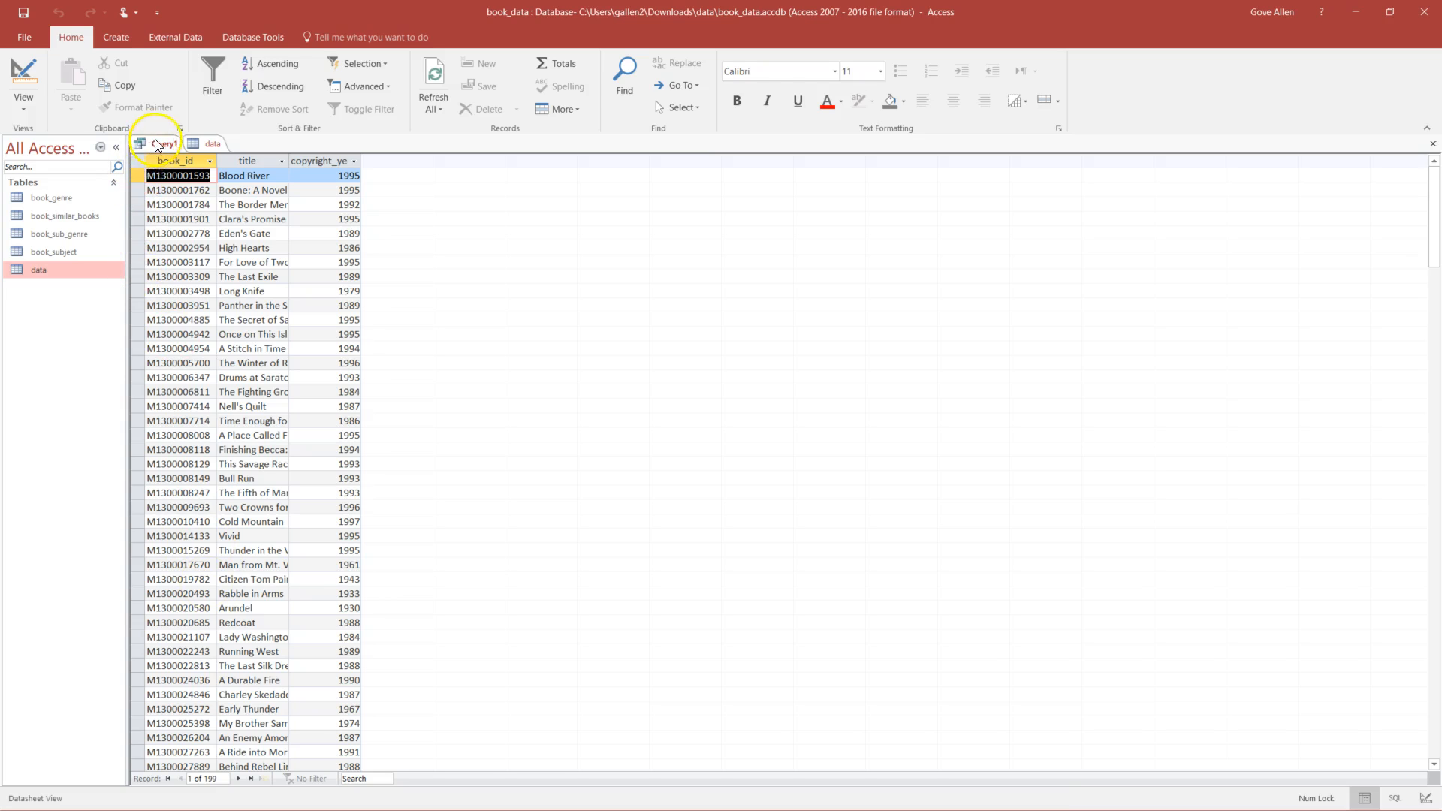
- Add an into book clause on its own line before from data, and run the query to create the book table
{"action": "left_click", "coordinate": [32, 105]}
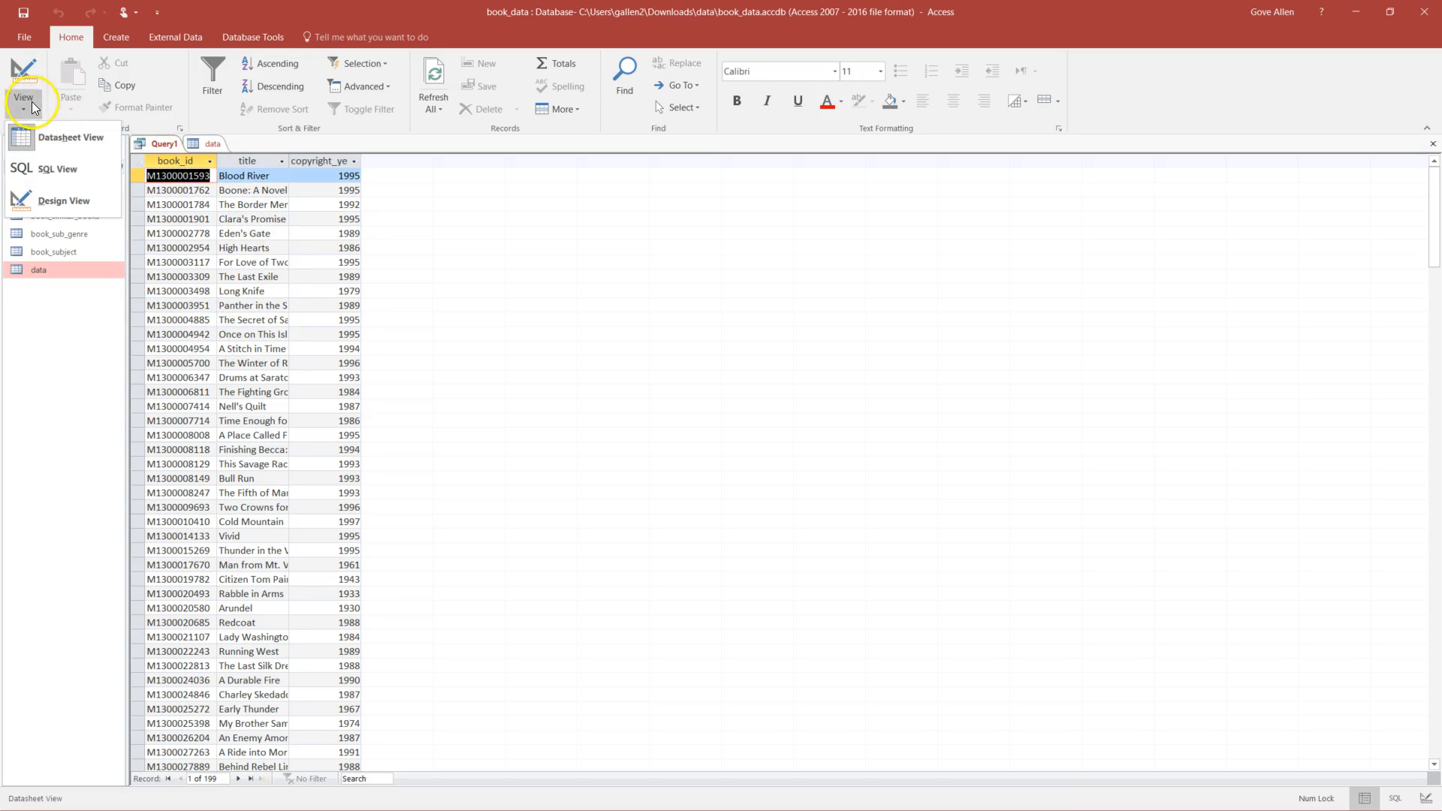
{"action": "left_click", "coordinate": [46, 167]}
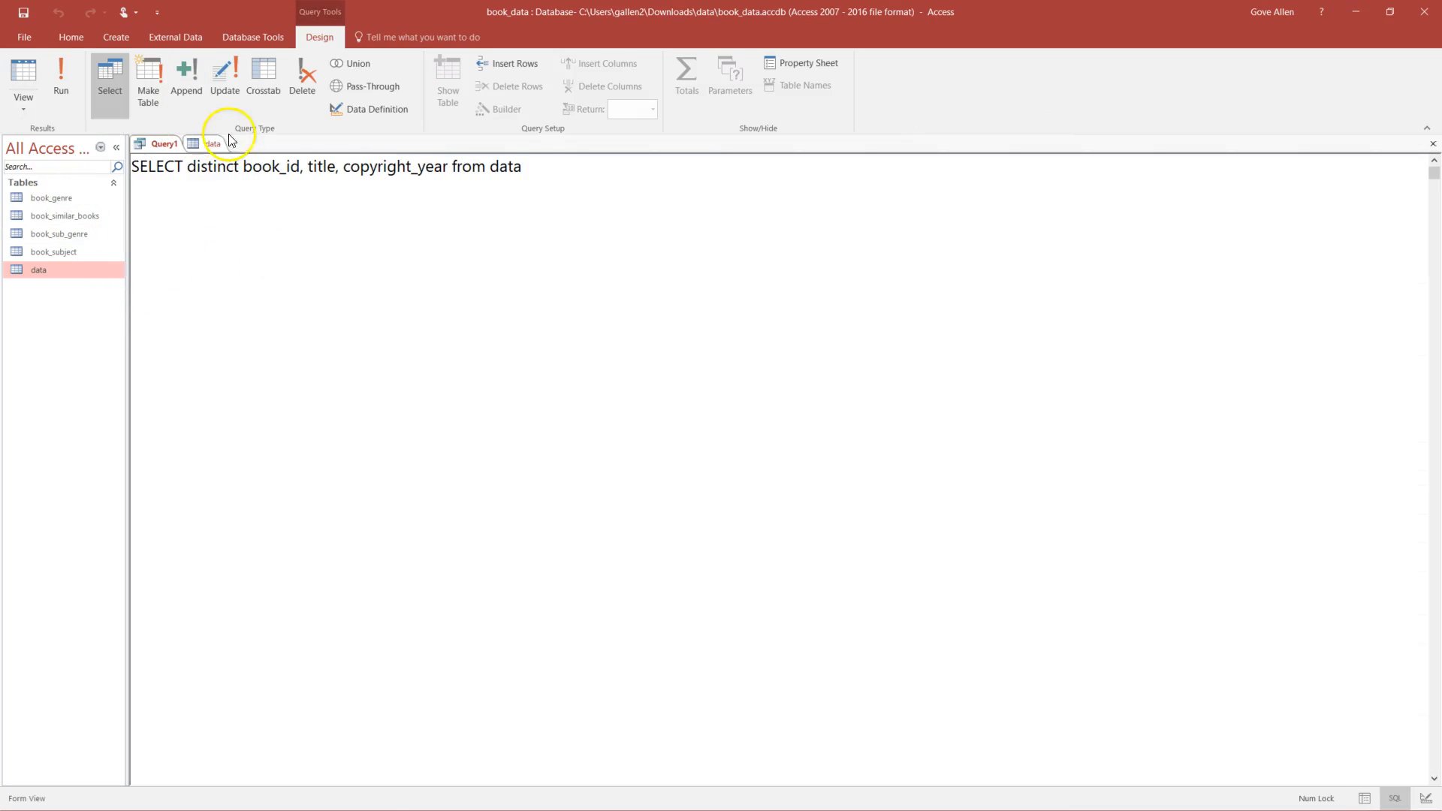
{"action": "left_click", "coordinate": [242, 167]}
{"action": "left_click", "coordinate": [455, 161]}
{"action": "key", "text": "Return"}
{"action": "key", "text": "Return"}
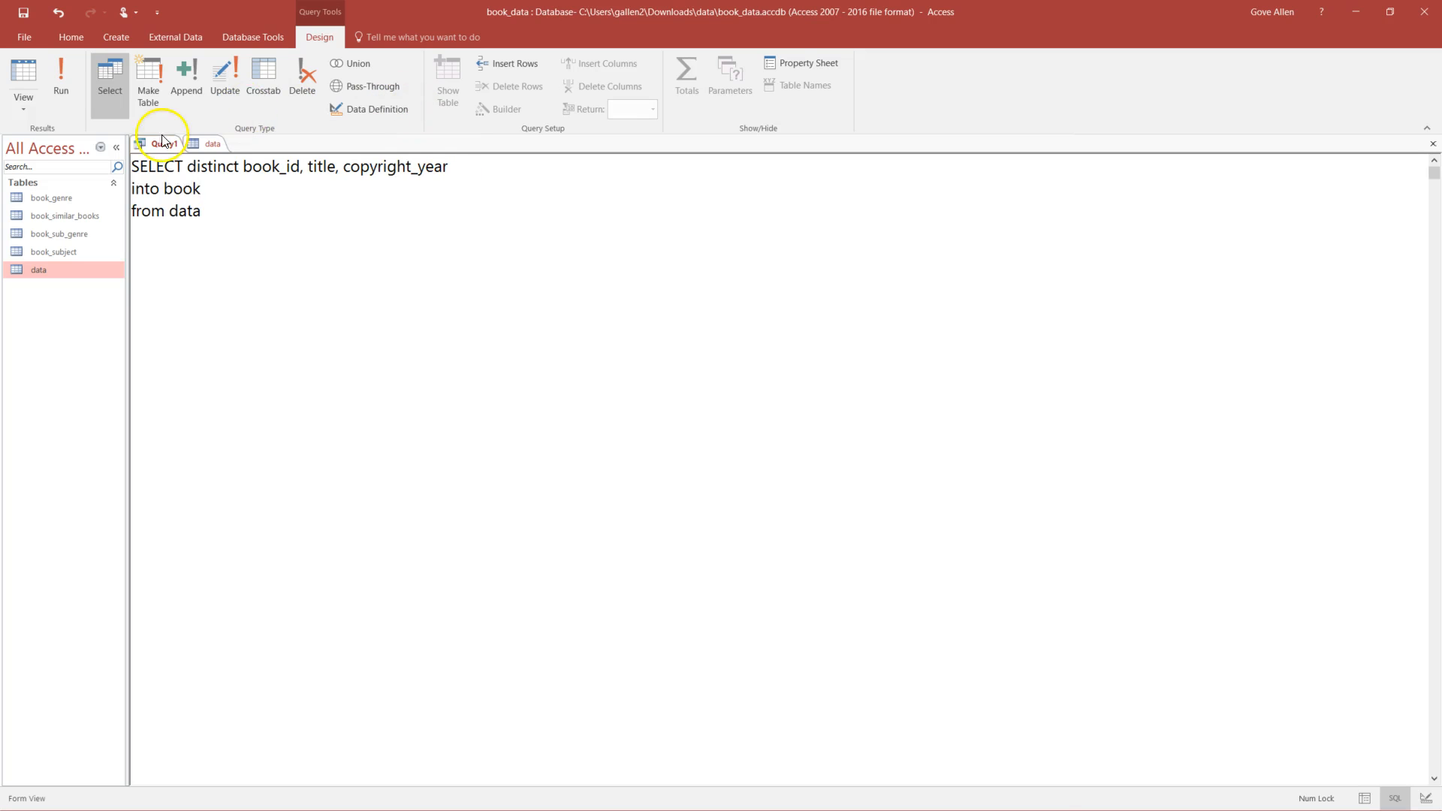
{"action": "left_click", "coordinate": [64, 67]}
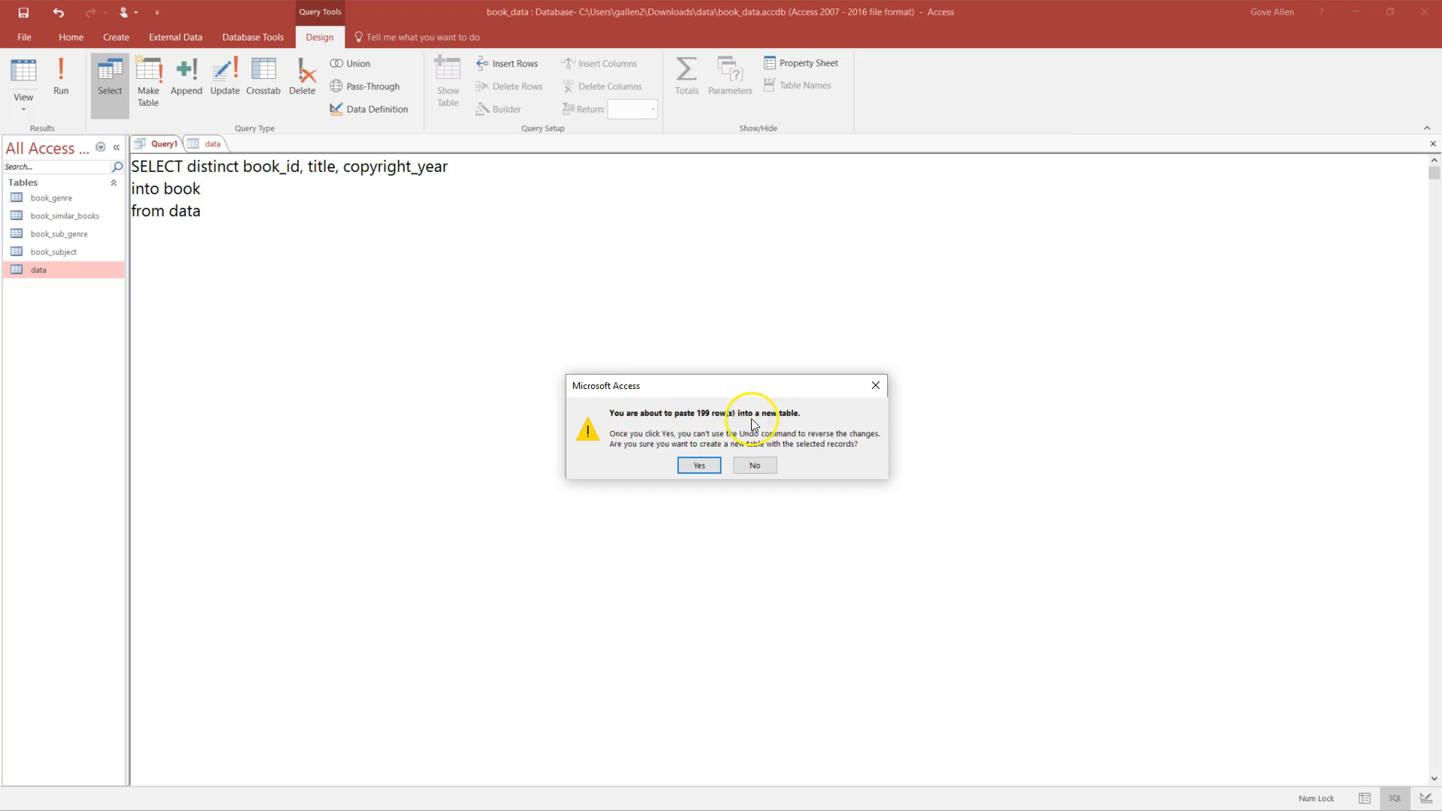
{"action": "left_click", "coordinate": [699, 465]}
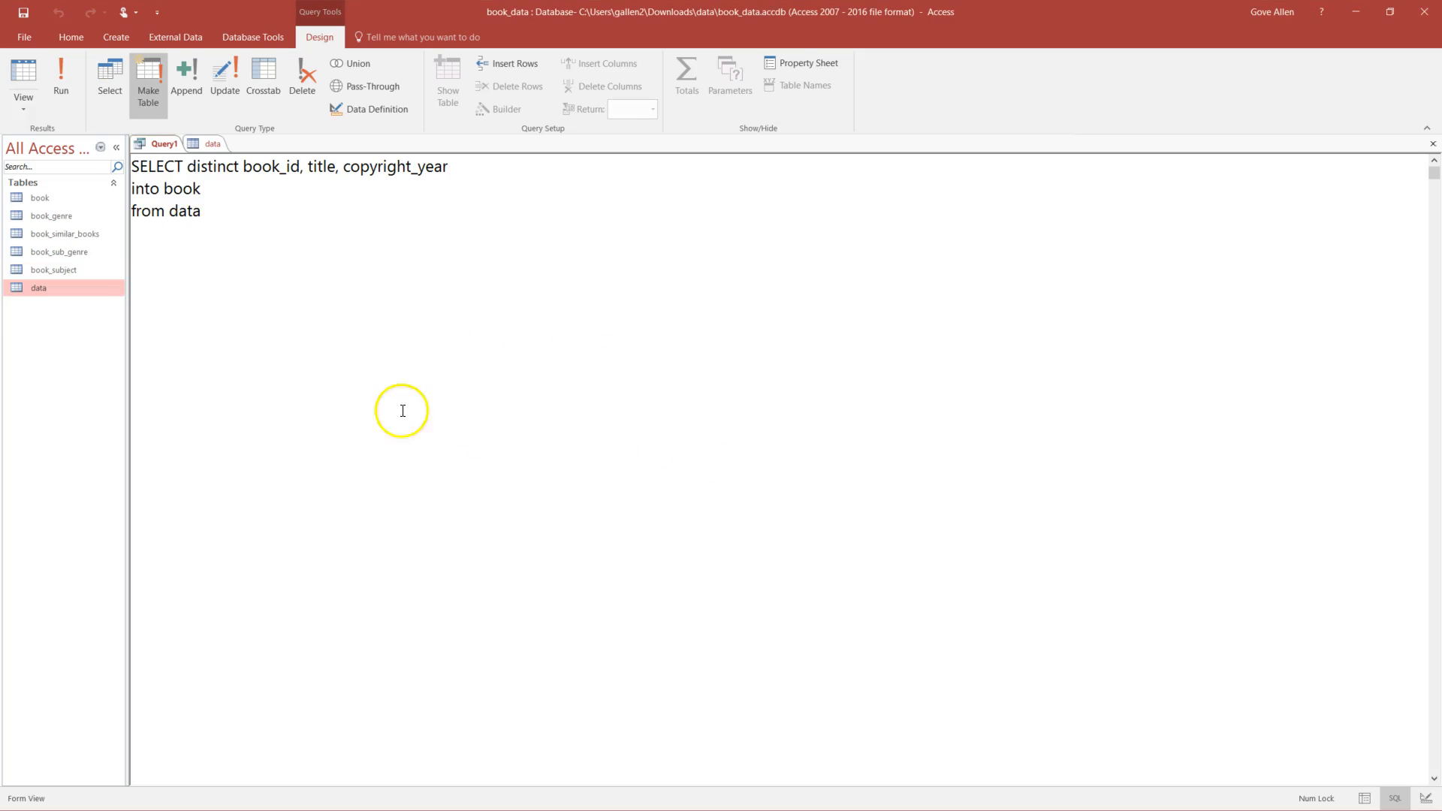
- Set book_id as the primary key of the book table, then save the design and close the table
{"action": "double_click", "coordinate": [36, 199]}
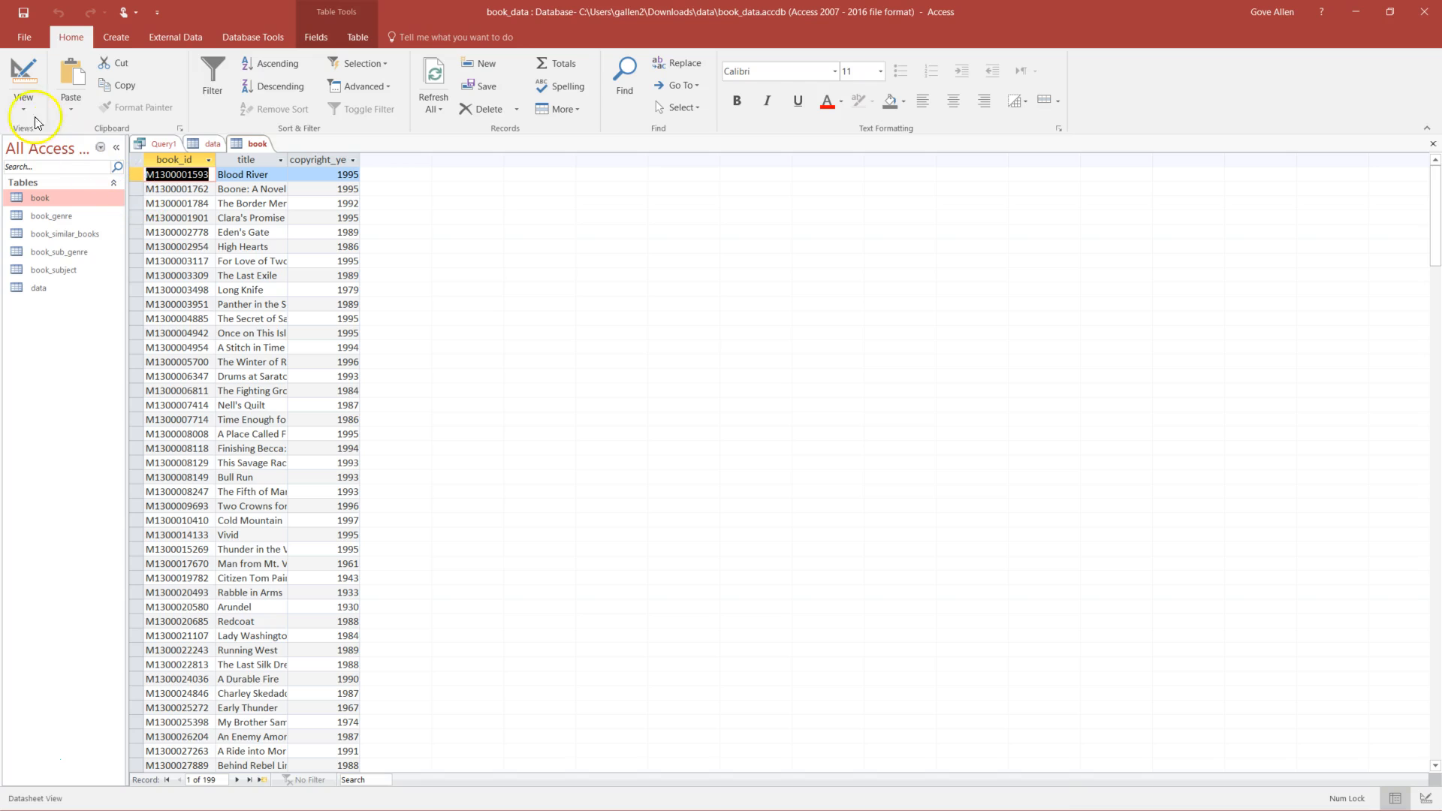
{"action": "left_click", "coordinate": [23, 83]}
{"action": "left_click", "coordinate": [134, 173]}
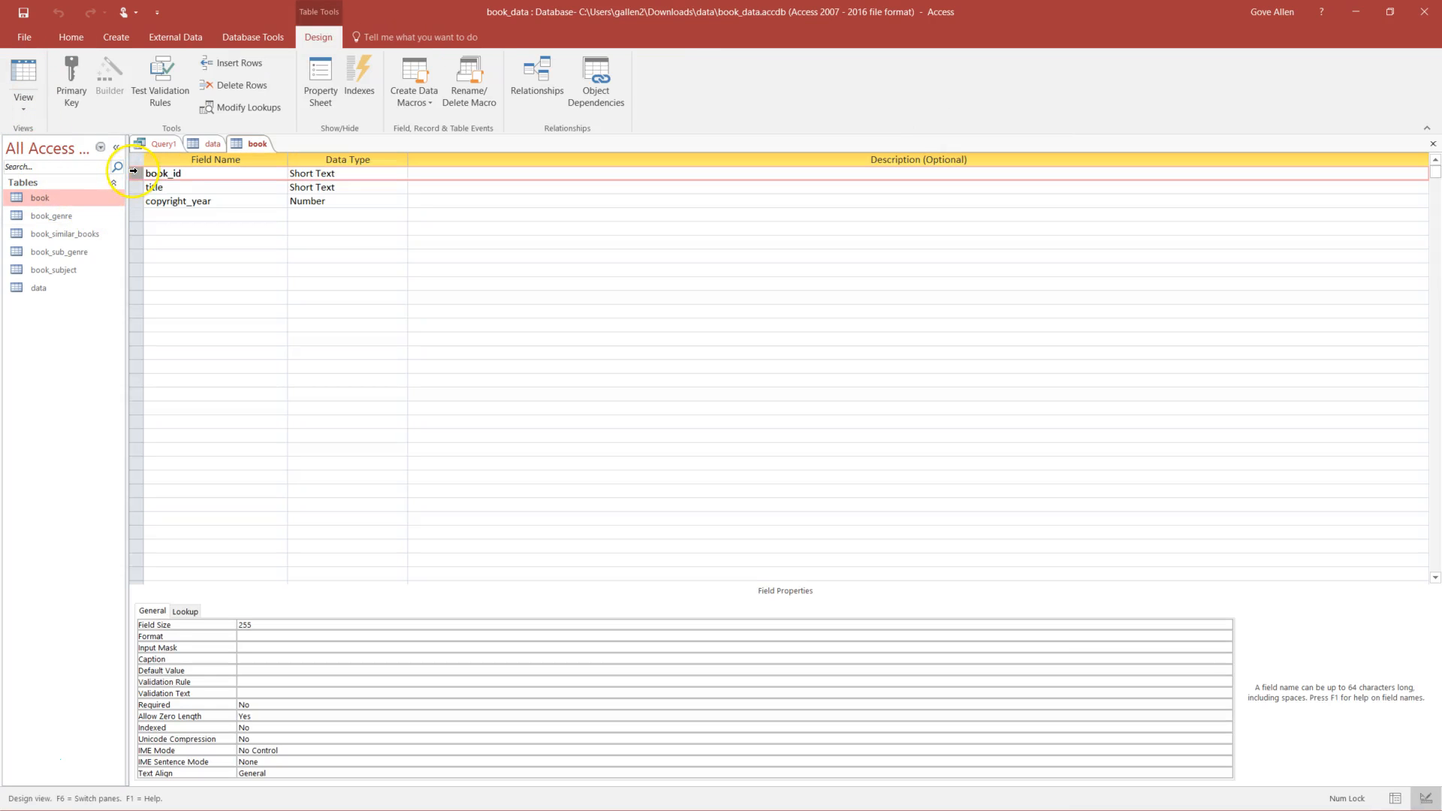
{"action": "left_click", "coordinate": [75, 74]}
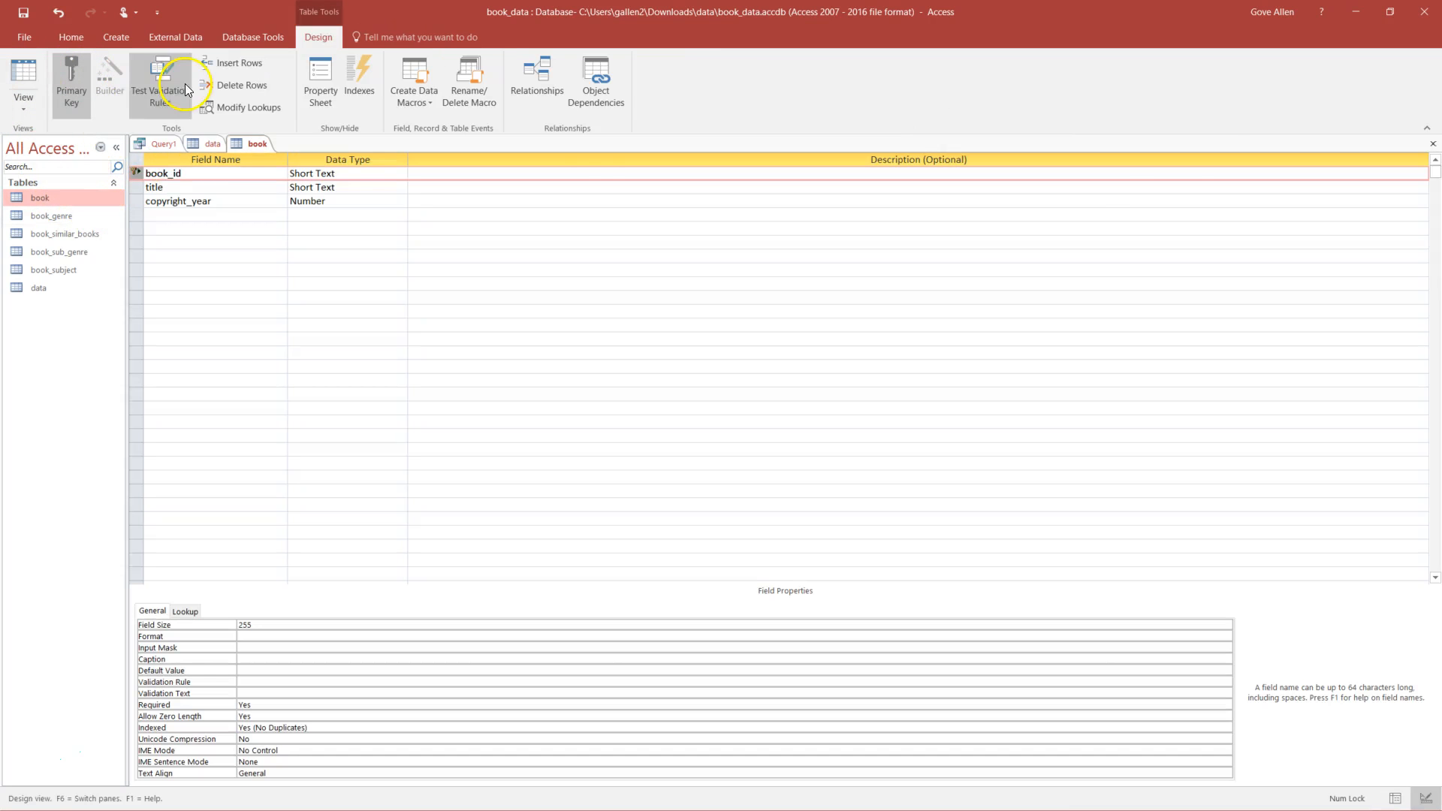
{"action": "left_click", "coordinate": [1433, 144]}
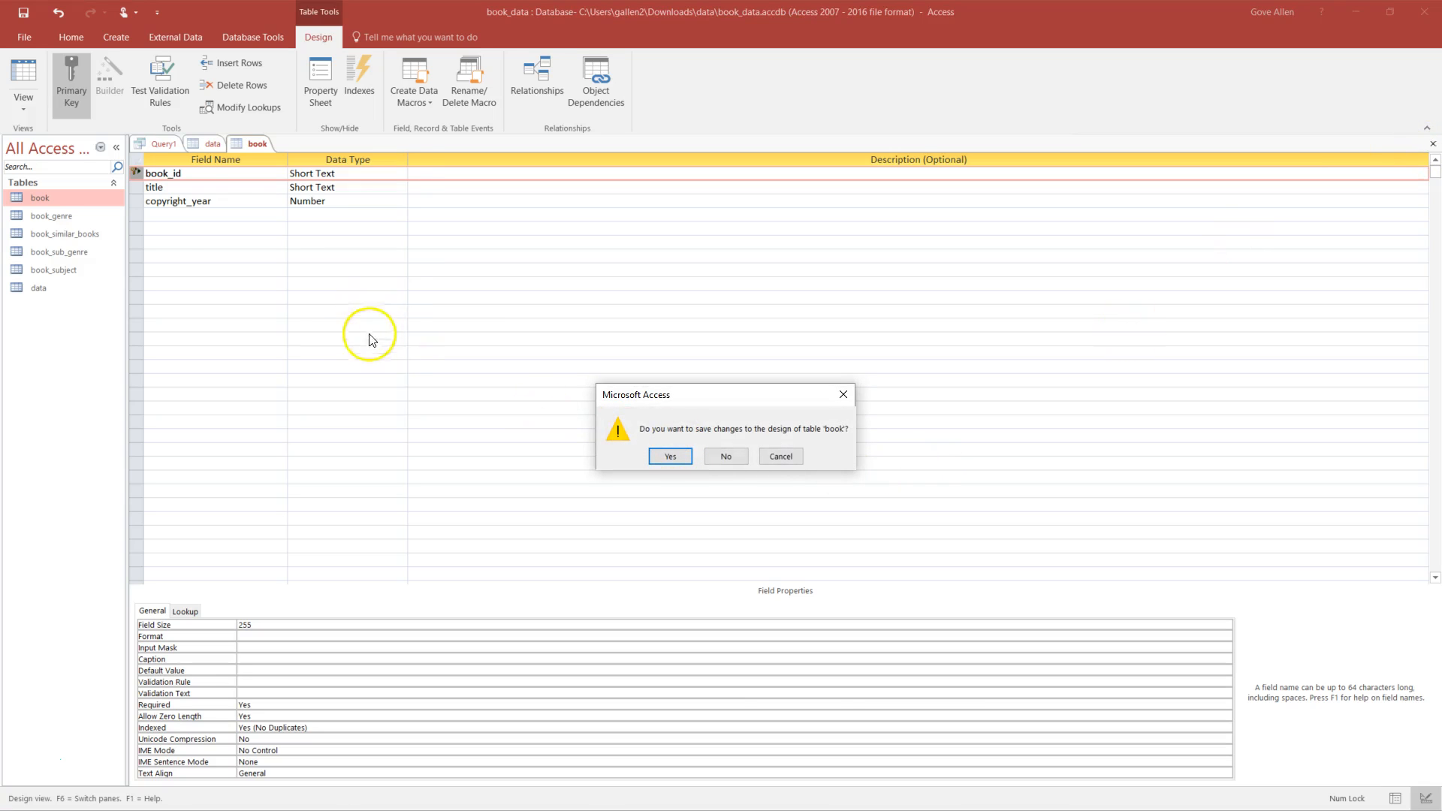
{"action": "left_click", "coordinate": [674, 458]}
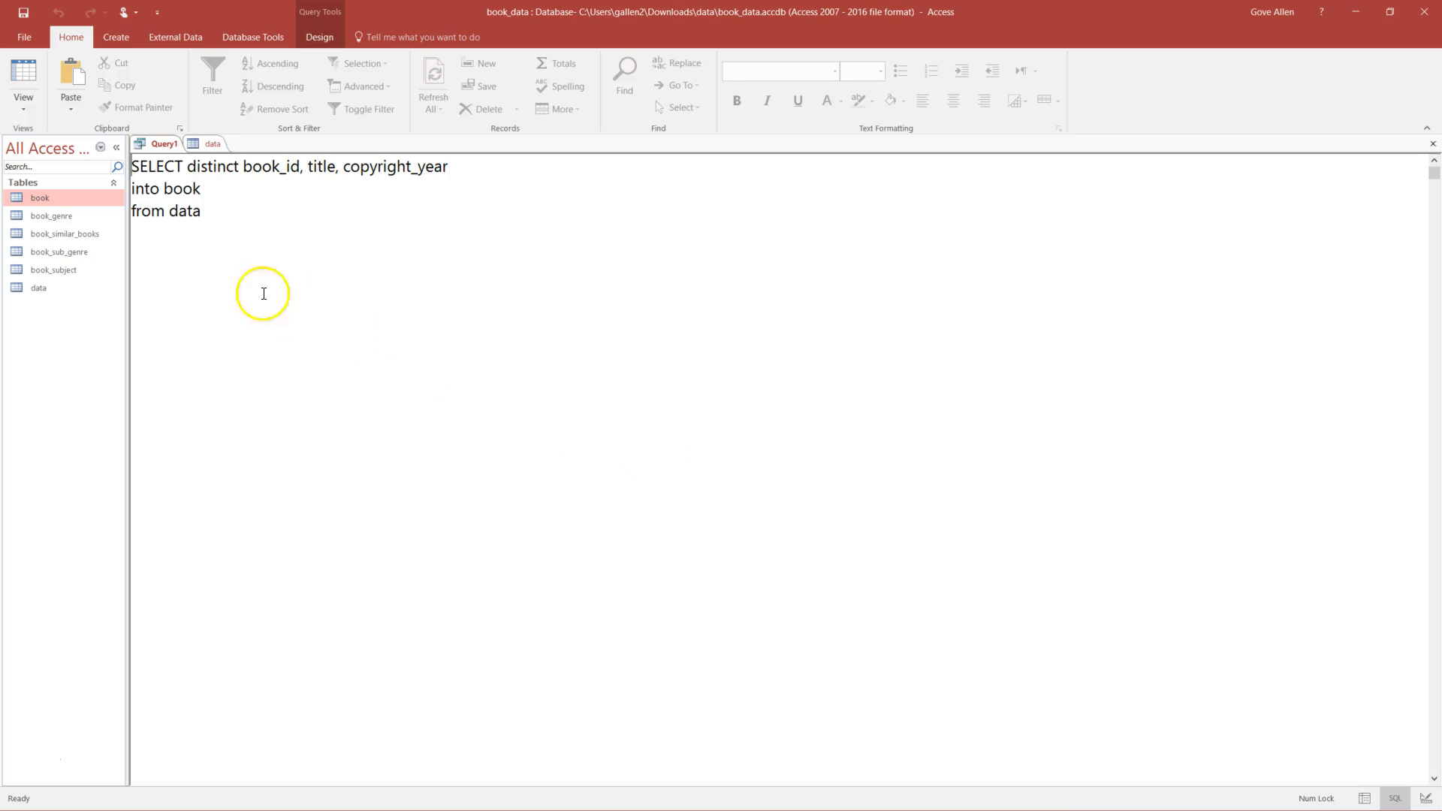
- Check the records in the book table, close it, and review the author columns in the data table
{"action": "double_click", "coordinate": [40, 199]}
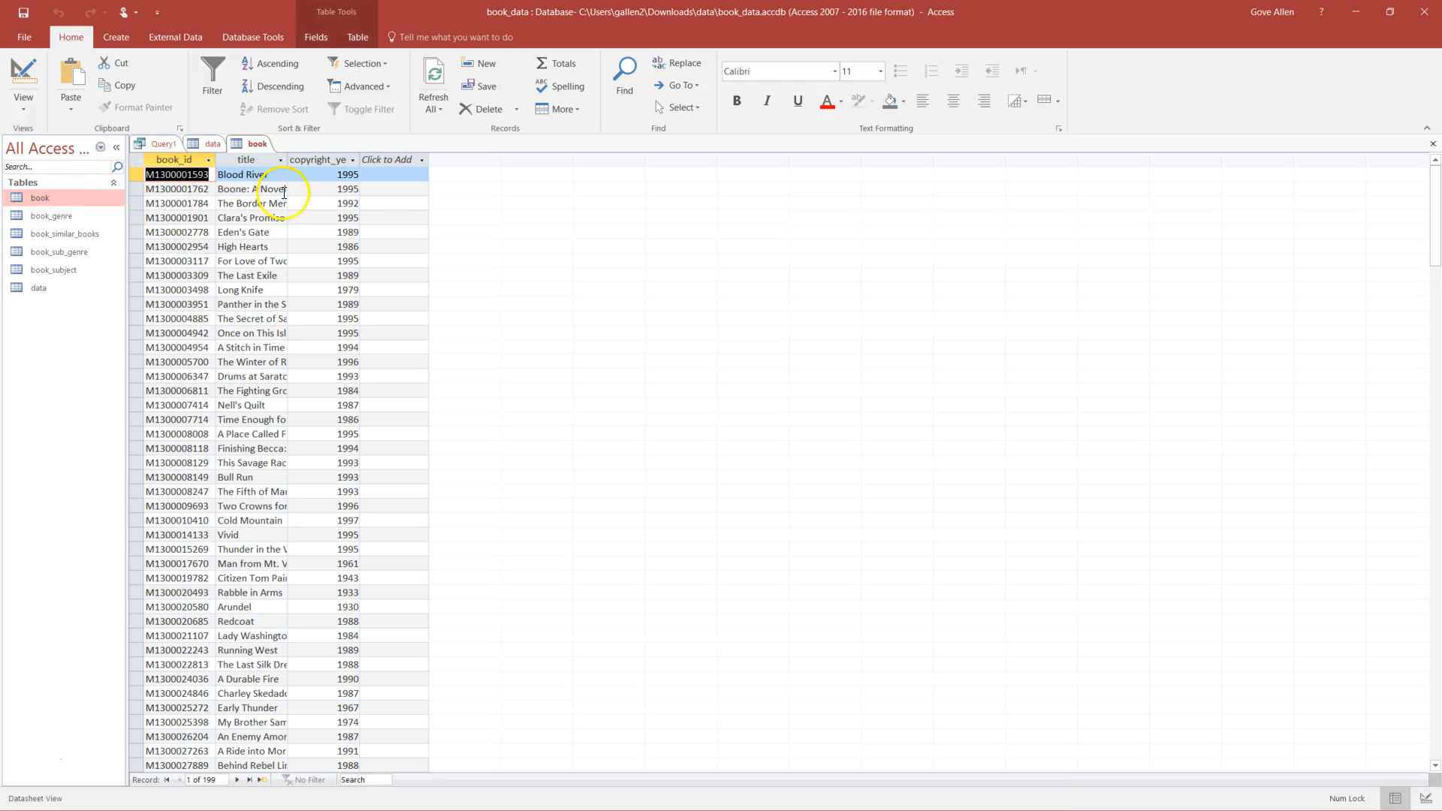
{"action": "left_click", "coordinate": [1433, 144]}
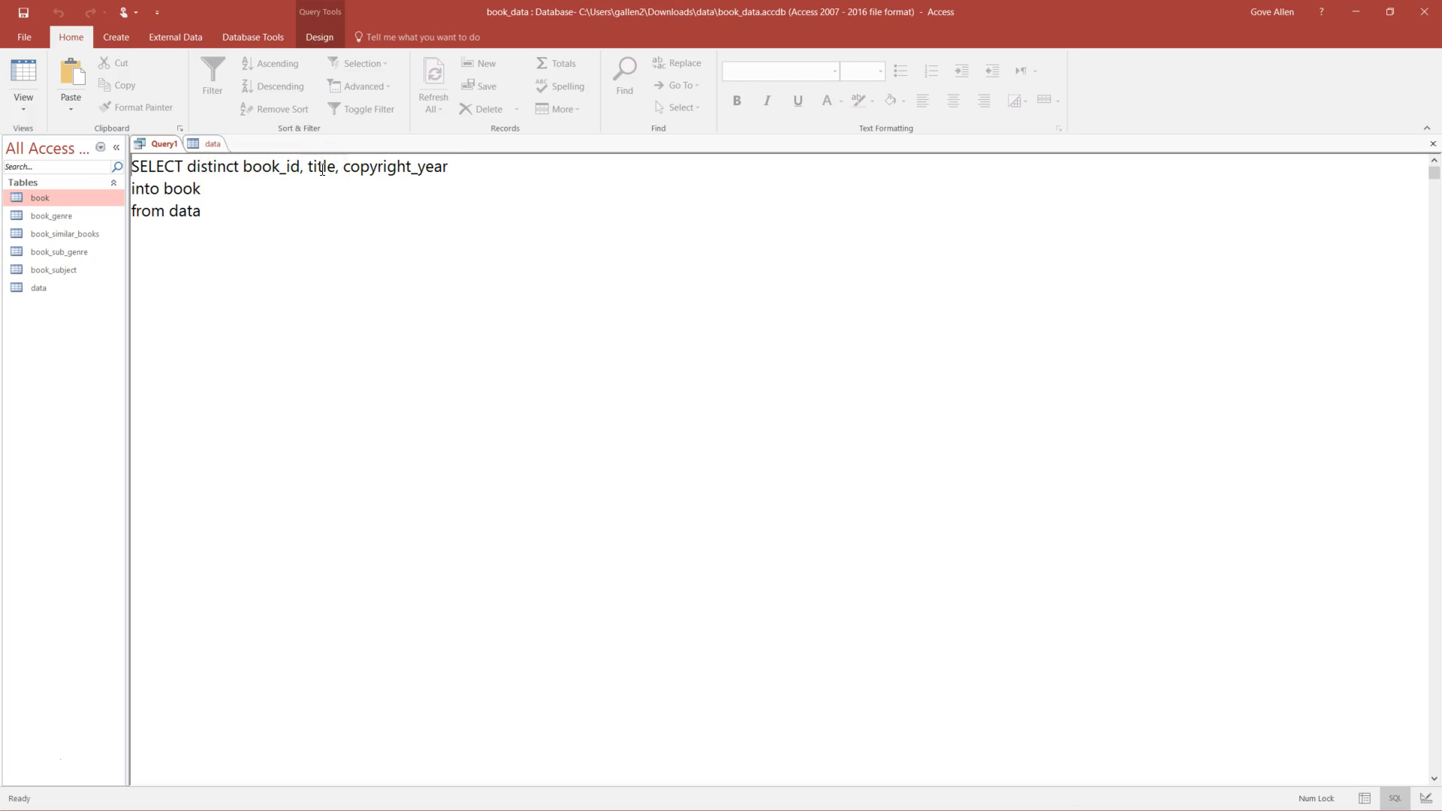
{"action": "left_click", "coordinate": [211, 143]}
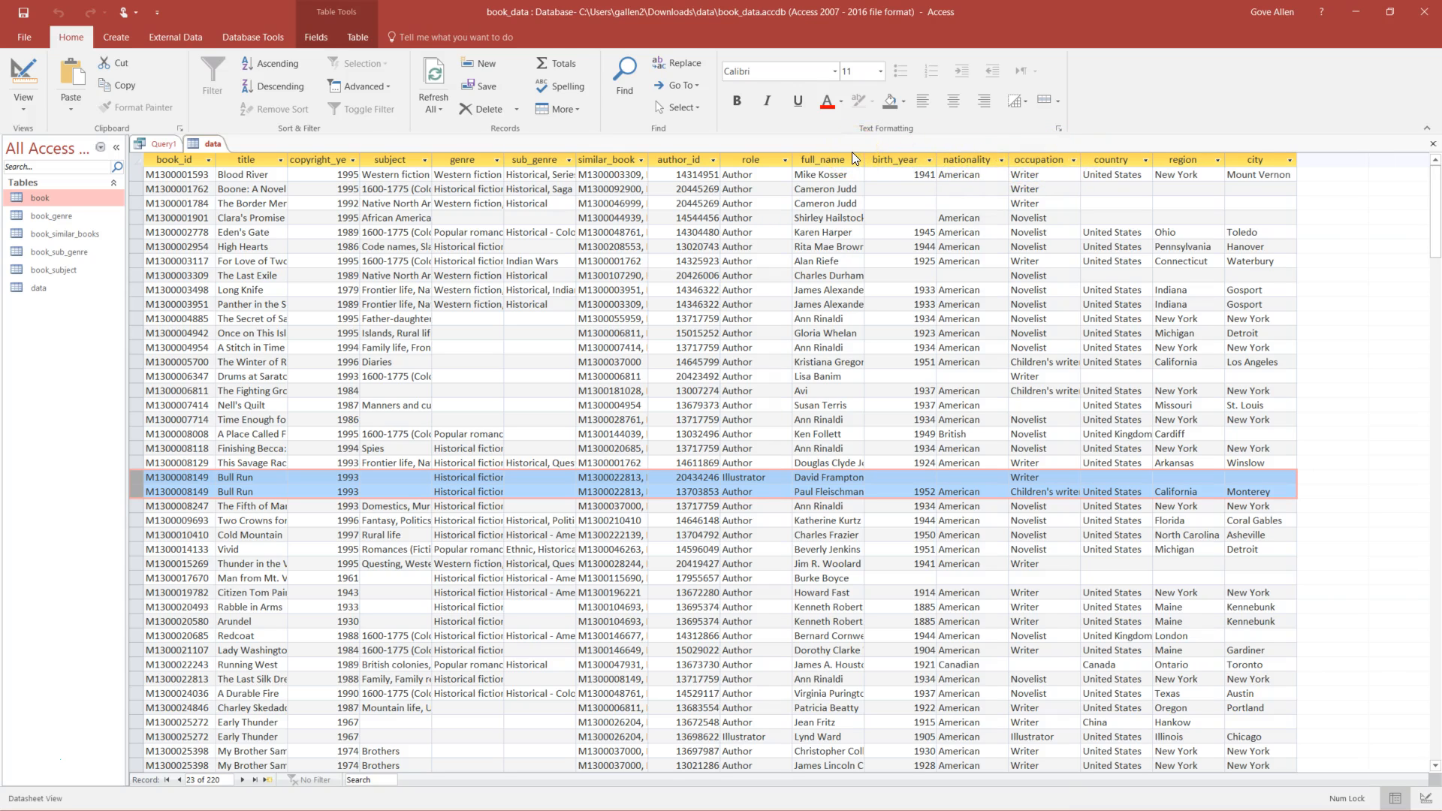
{"action": "left_click", "coordinate": [157, 143]}
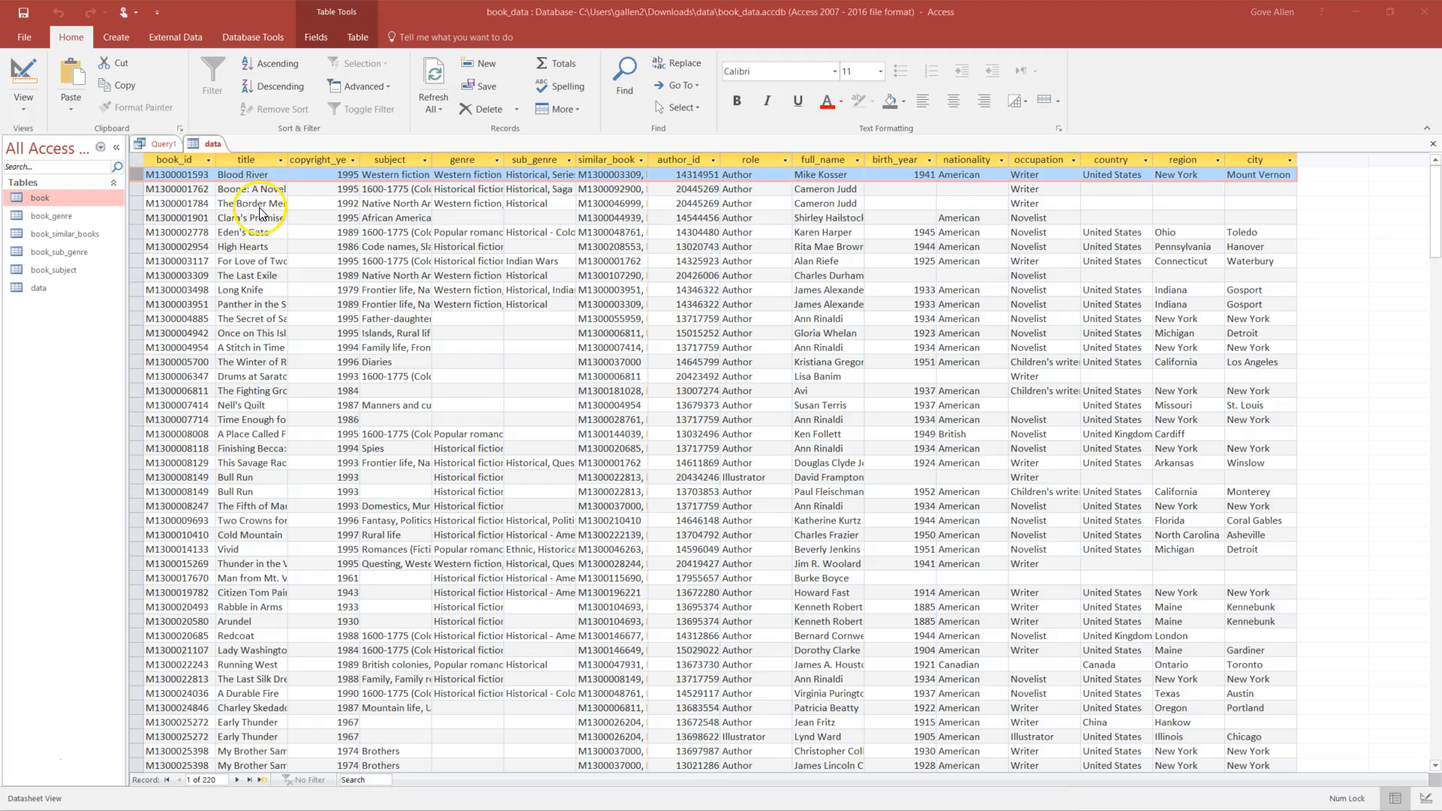
- Replace the query's column list after distinct with author_id, full_name, birth_year, nationality, occupation, country, region, city
{"action": "left_click", "coordinate": [152, 144]}
{"action": "left_click", "coordinate": [213, 167]}
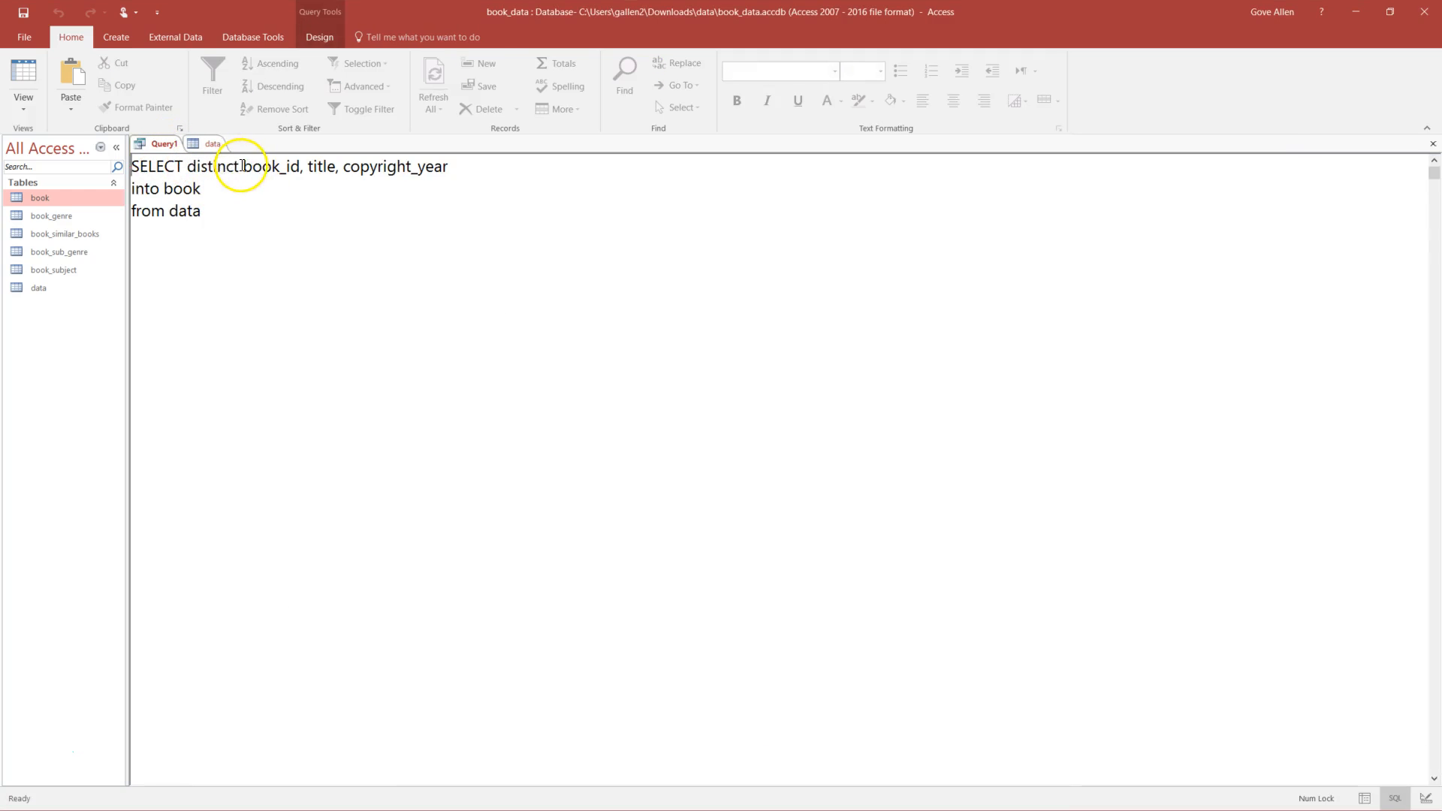
{"action": "left_click_drag", "start_coordinate": [239, 167], "coordinate": [447, 170]}
{"action": "type", "text": "author_id, full_name, birth_year, nationality, occupation, country, region, city"}
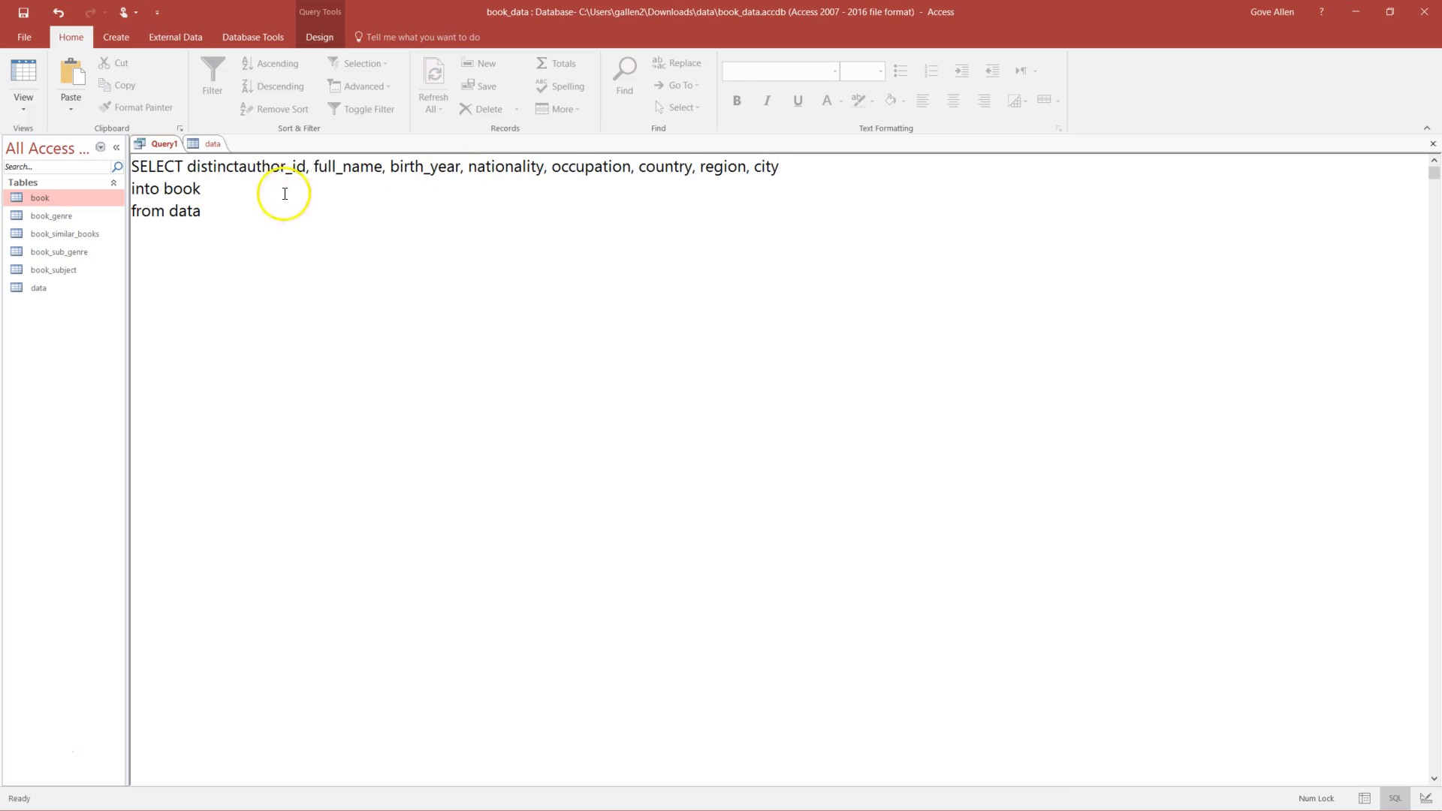
{"action": "left_click", "coordinate": [240, 167]}
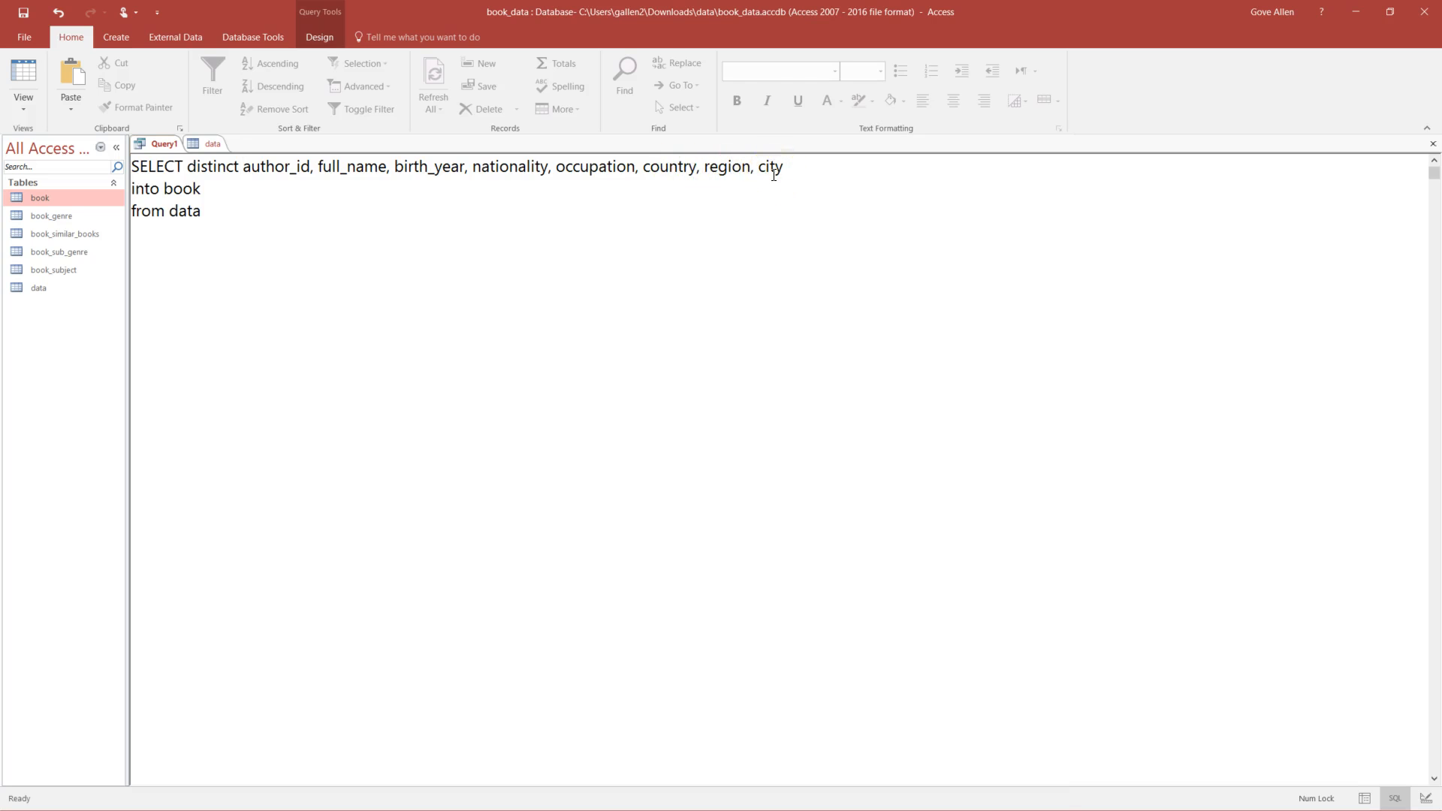
- Change the query's into target to author and run it to create the author table
{"action": "double_click", "coordinate": [173, 190]}
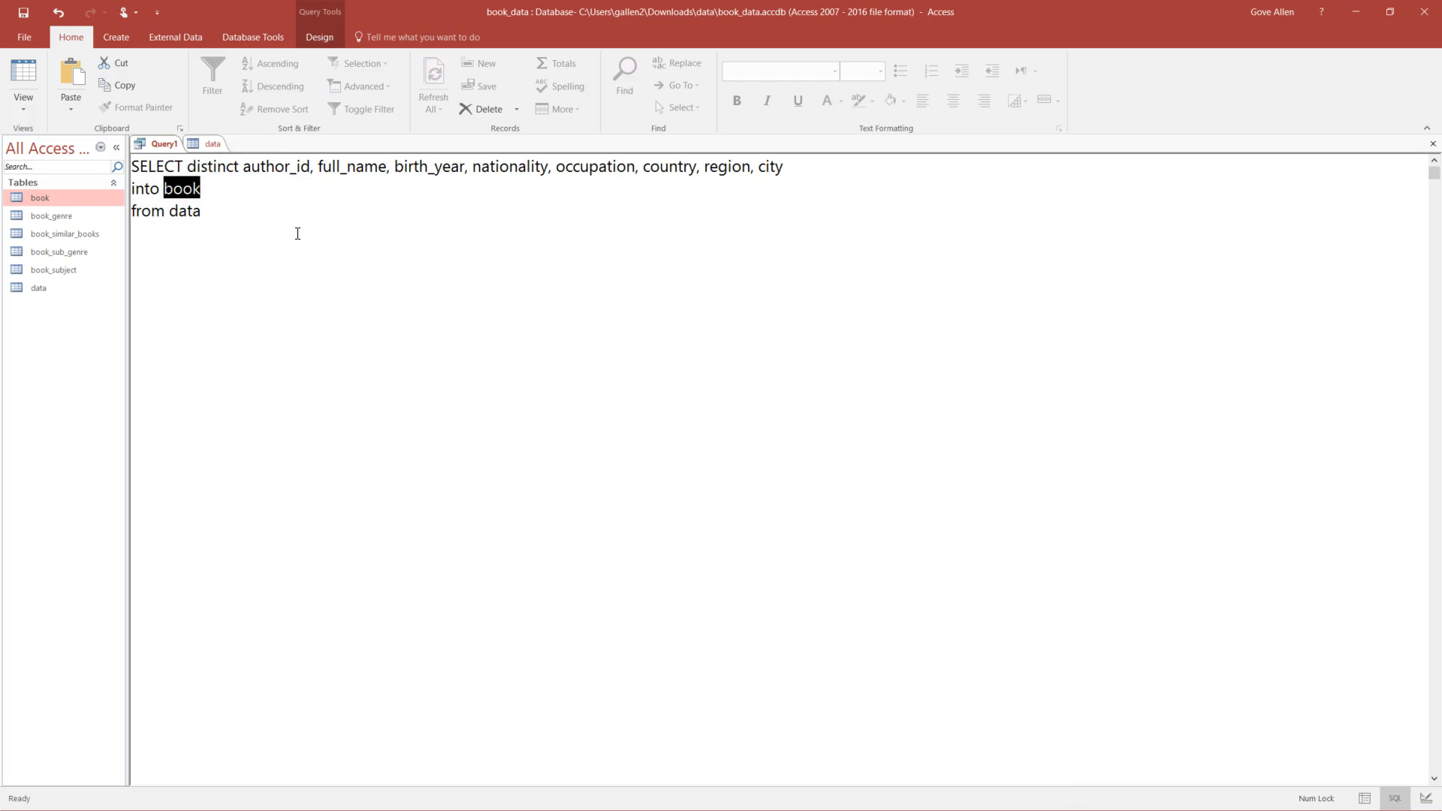
{"action": "type", "text": "author"}
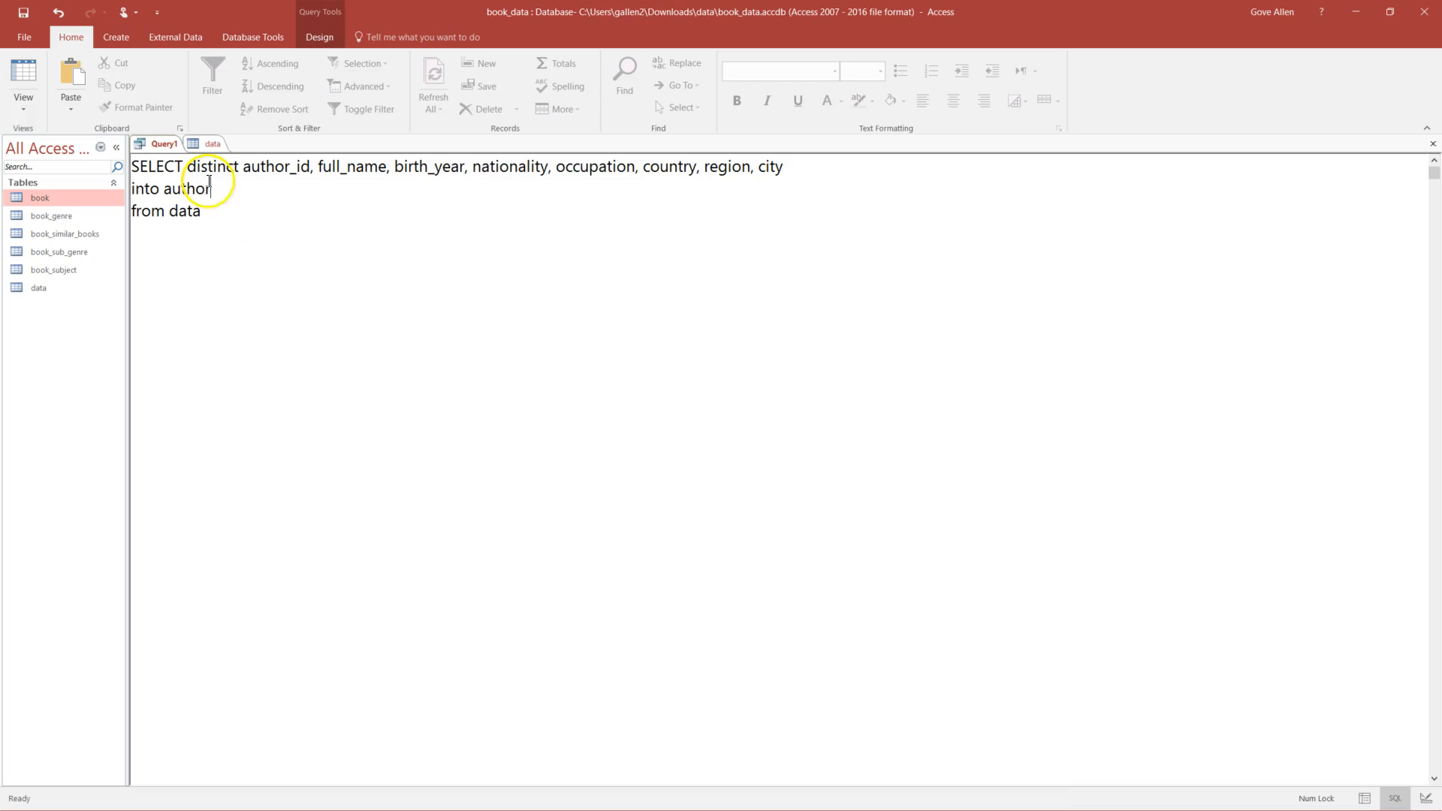
{"action": "left_click", "coordinate": [320, 38]}
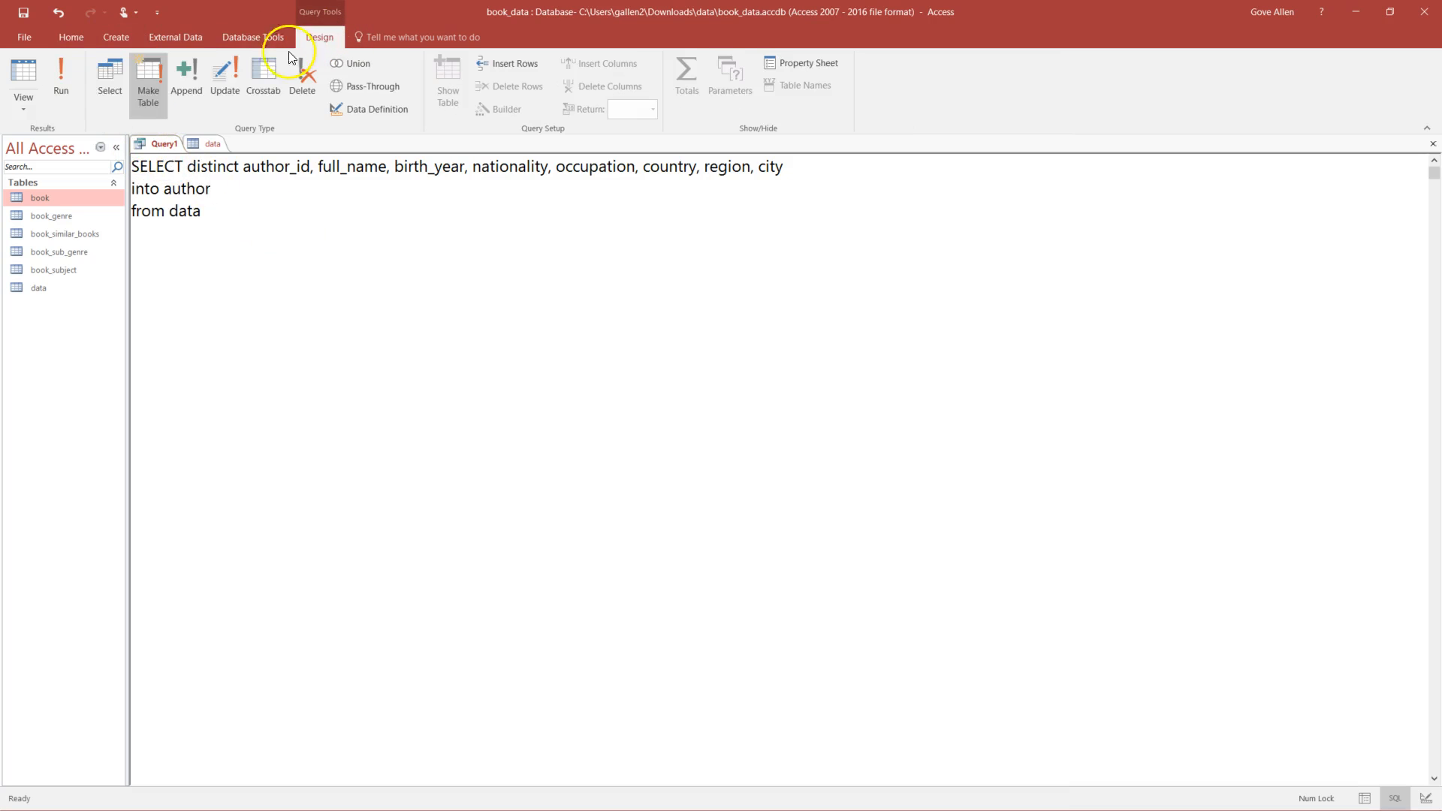
{"action": "left_click", "coordinate": [61, 65]}
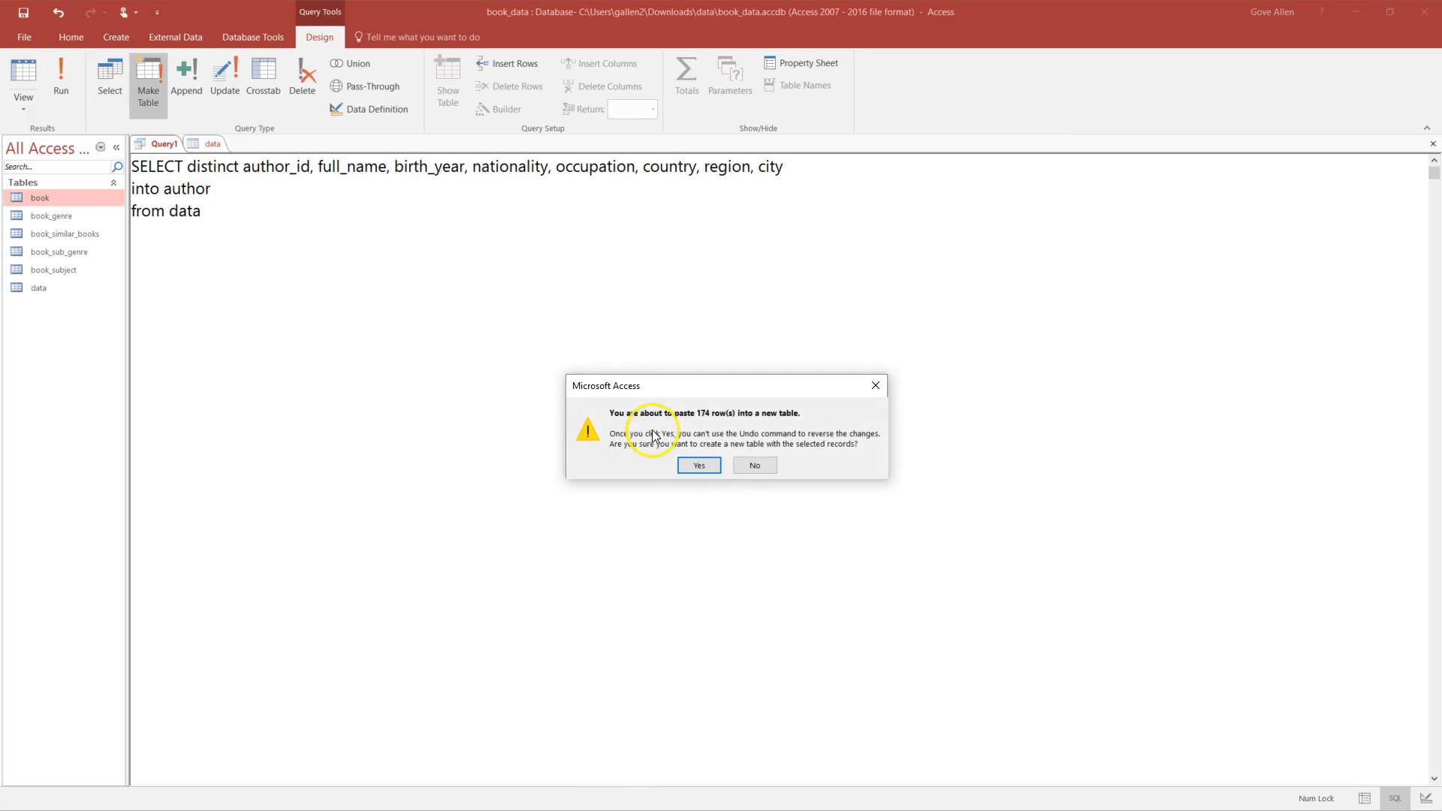
{"action": "left_click", "coordinate": [708, 463]}
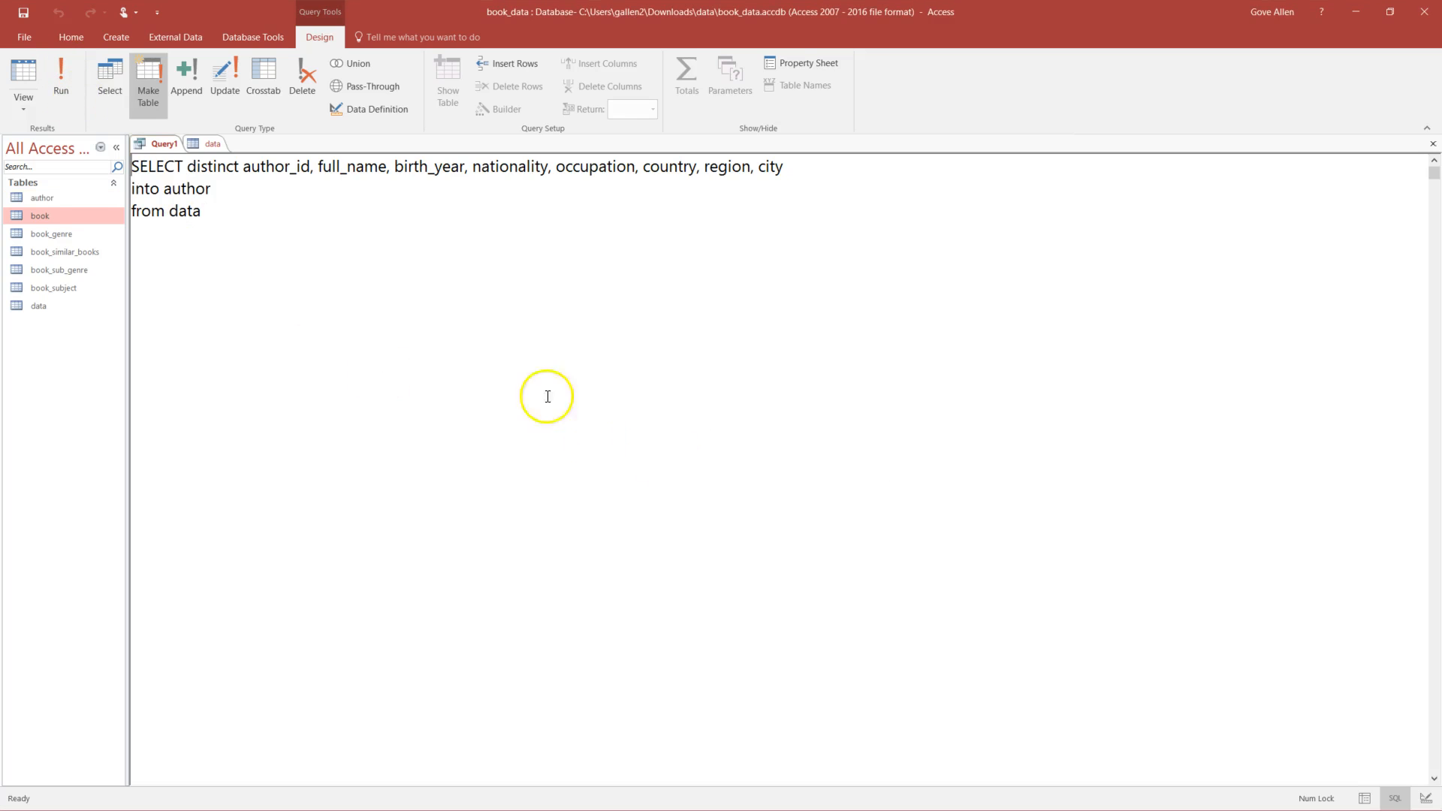
- Set author_id as the primary key of the author table, then save the design and close the table
{"action": "double_click", "coordinate": [38, 197]}
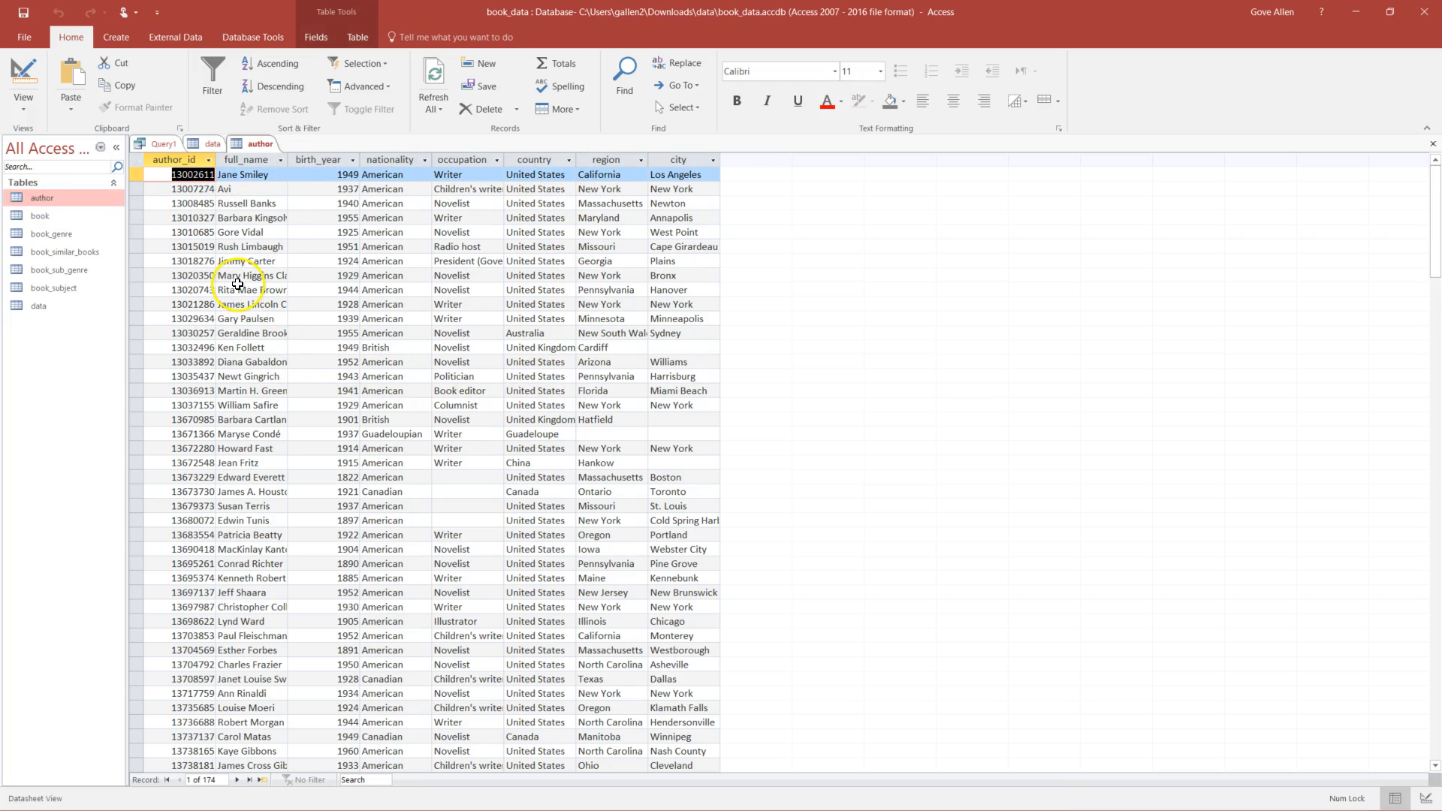
{"action": "left_click", "coordinate": [32, 103]}
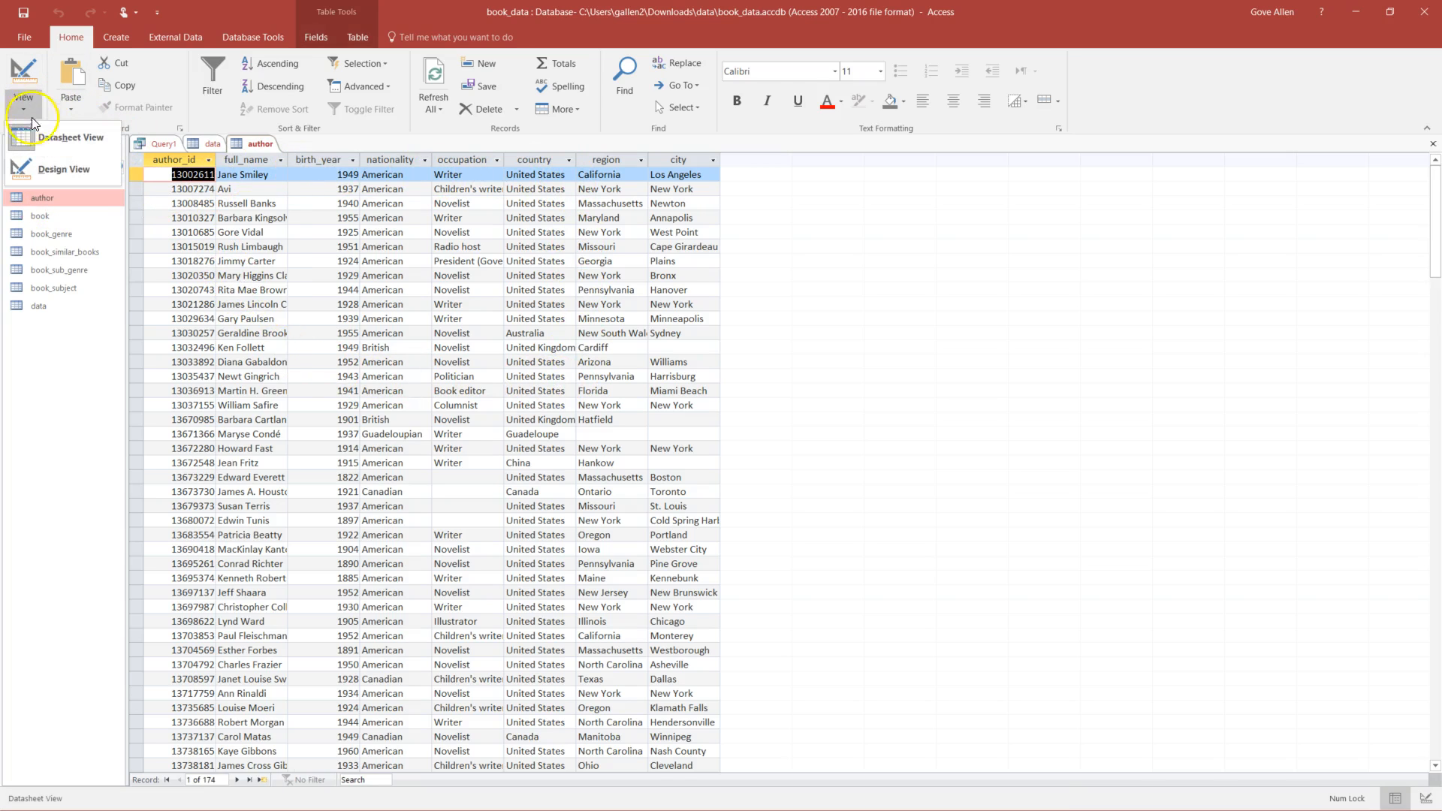
{"action": "left_click", "coordinate": [69, 174]}
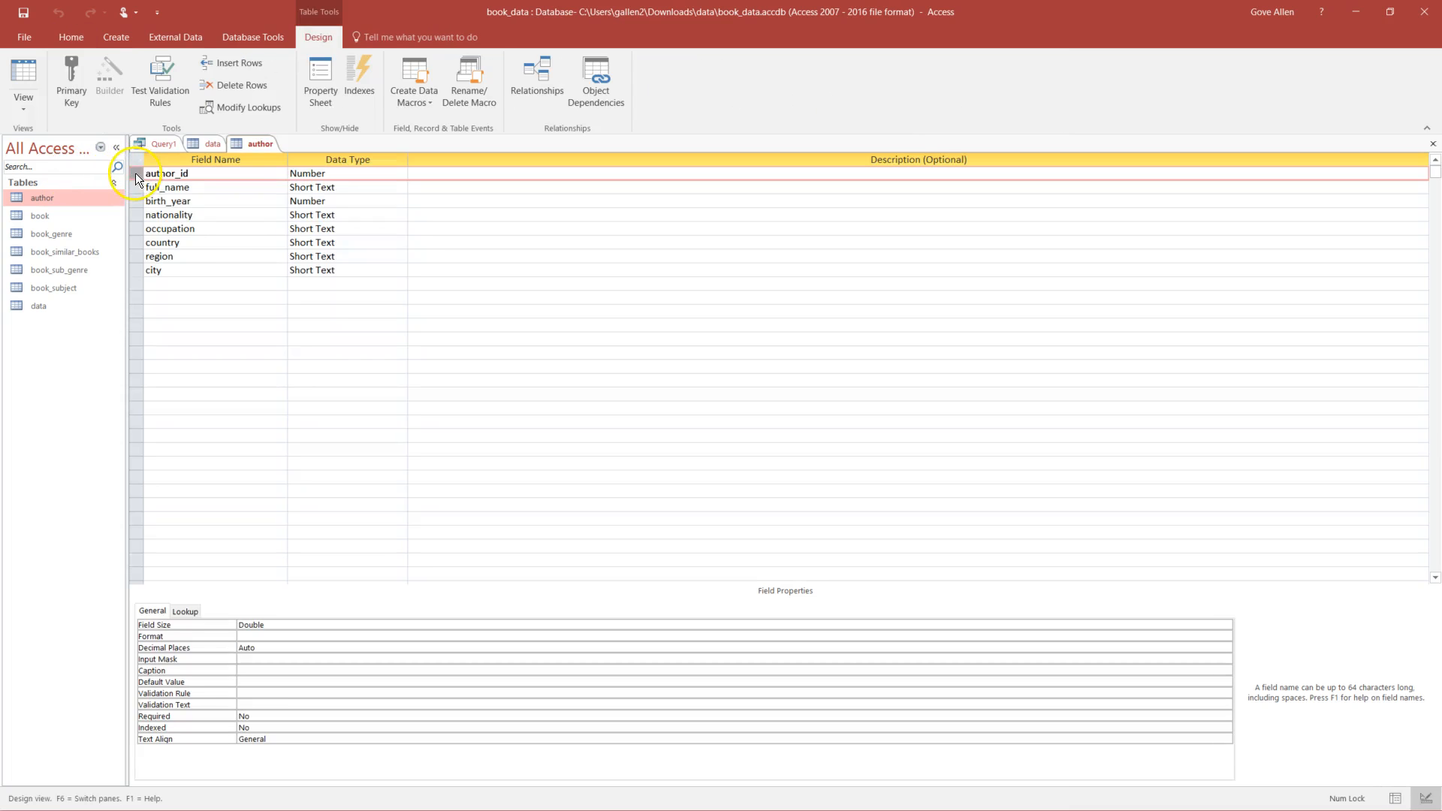
{"action": "left_click", "coordinate": [75, 84]}
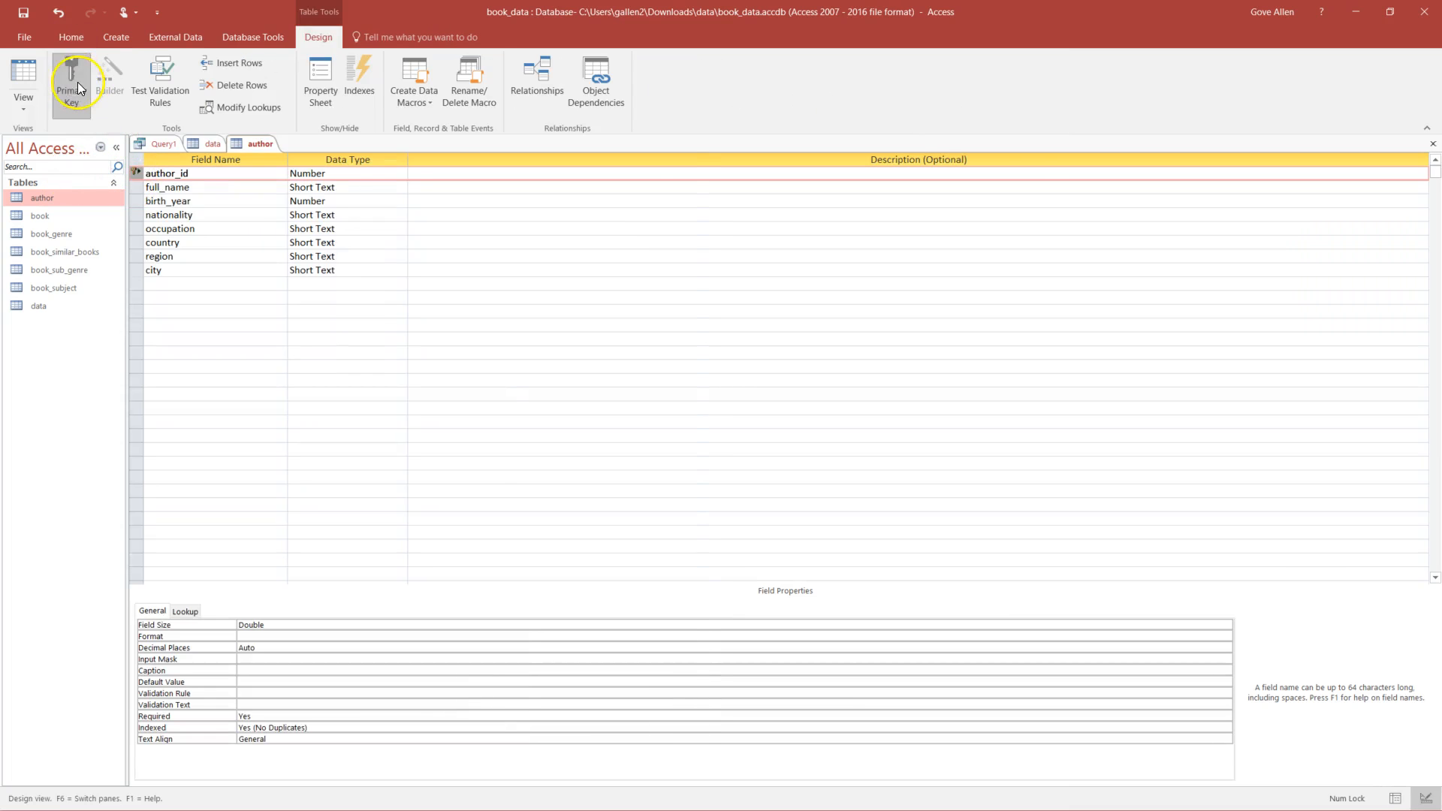
{"action": "left_click", "coordinate": [1433, 144]}
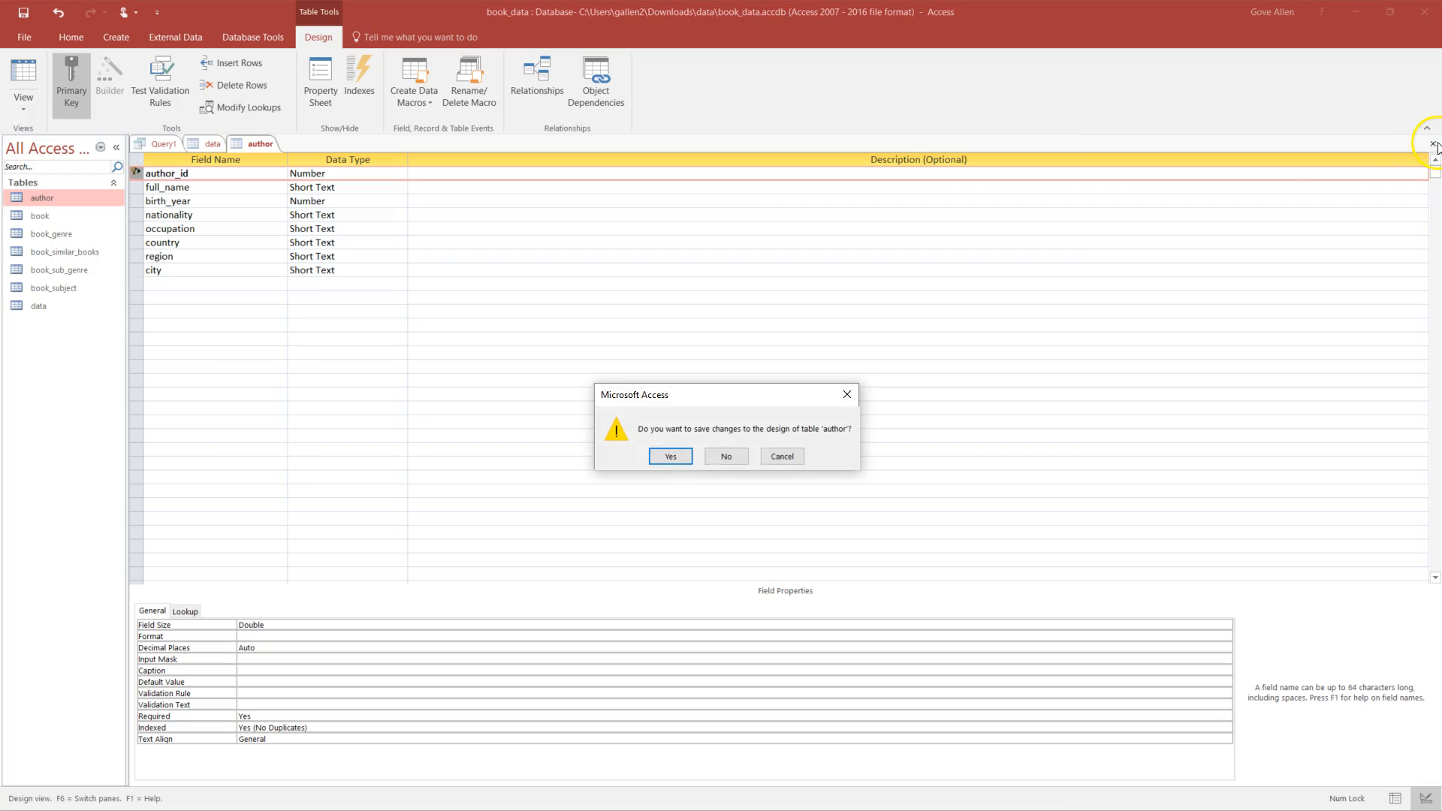
{"action": "left_click", "coordinate": [678, 459]}
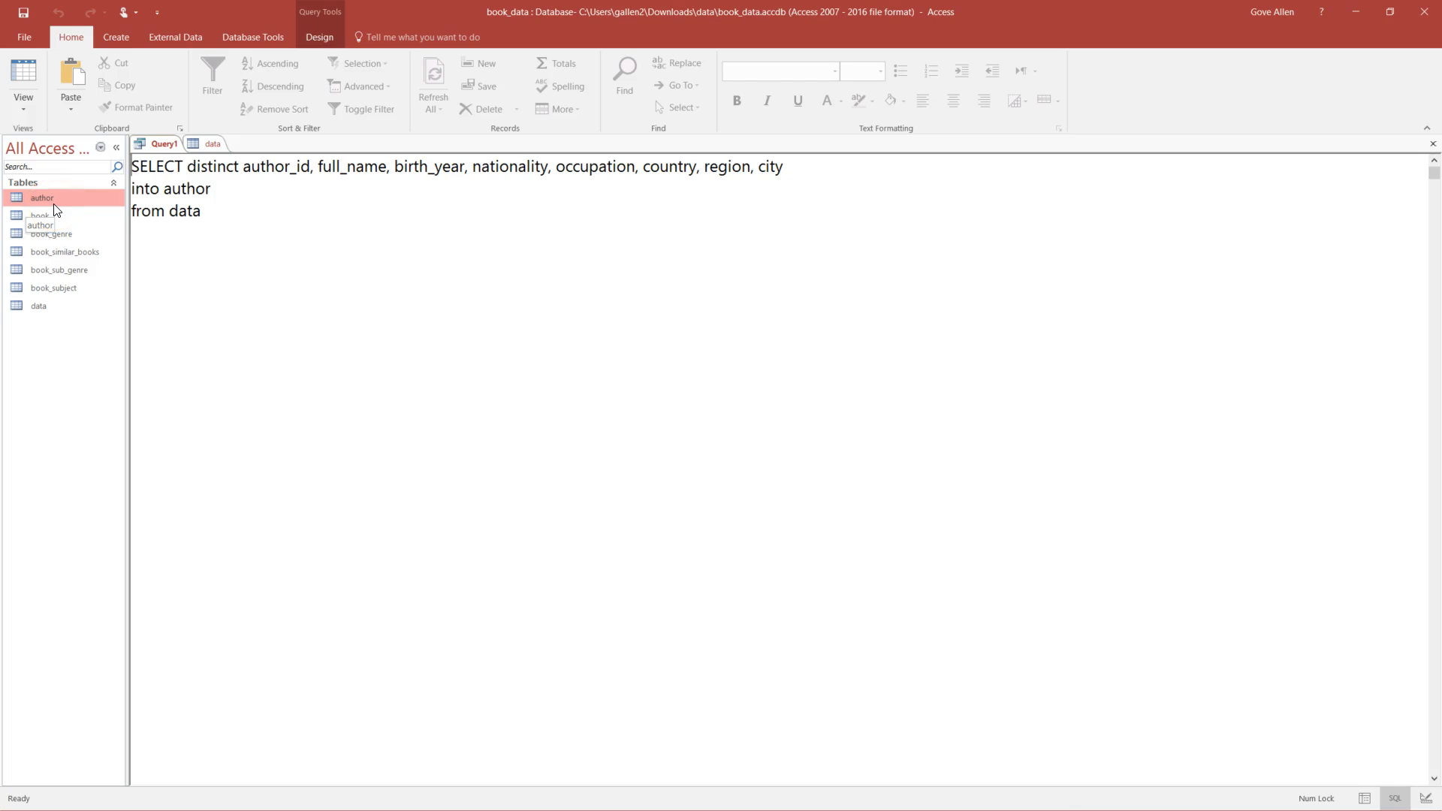
- Examine the two Bull Run rows in the data table, comparing their book_id, author_id and role
{"action": "left_click", "coordinate": [206, 145]}
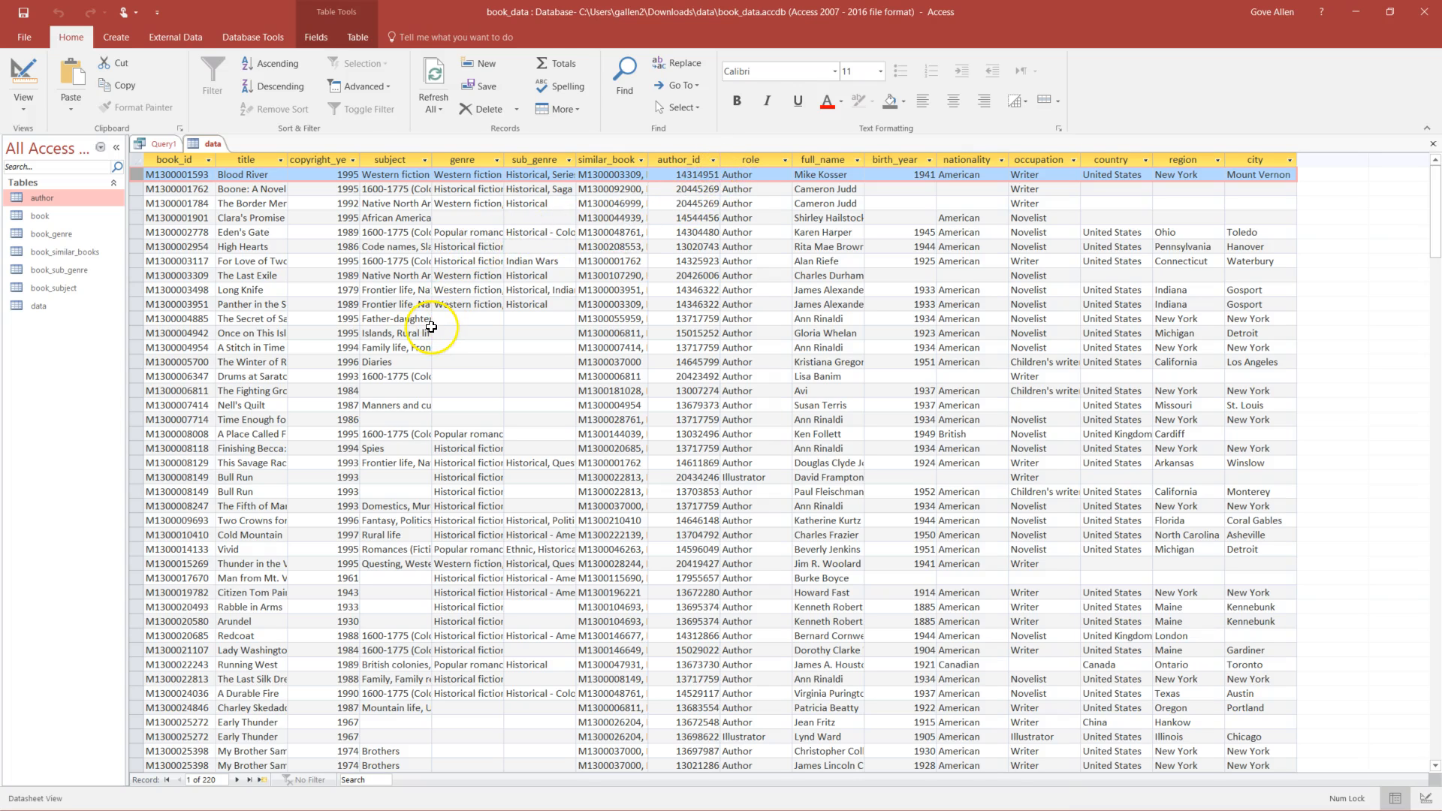
{"action": "left_click", "coordinate": [667, 477]}
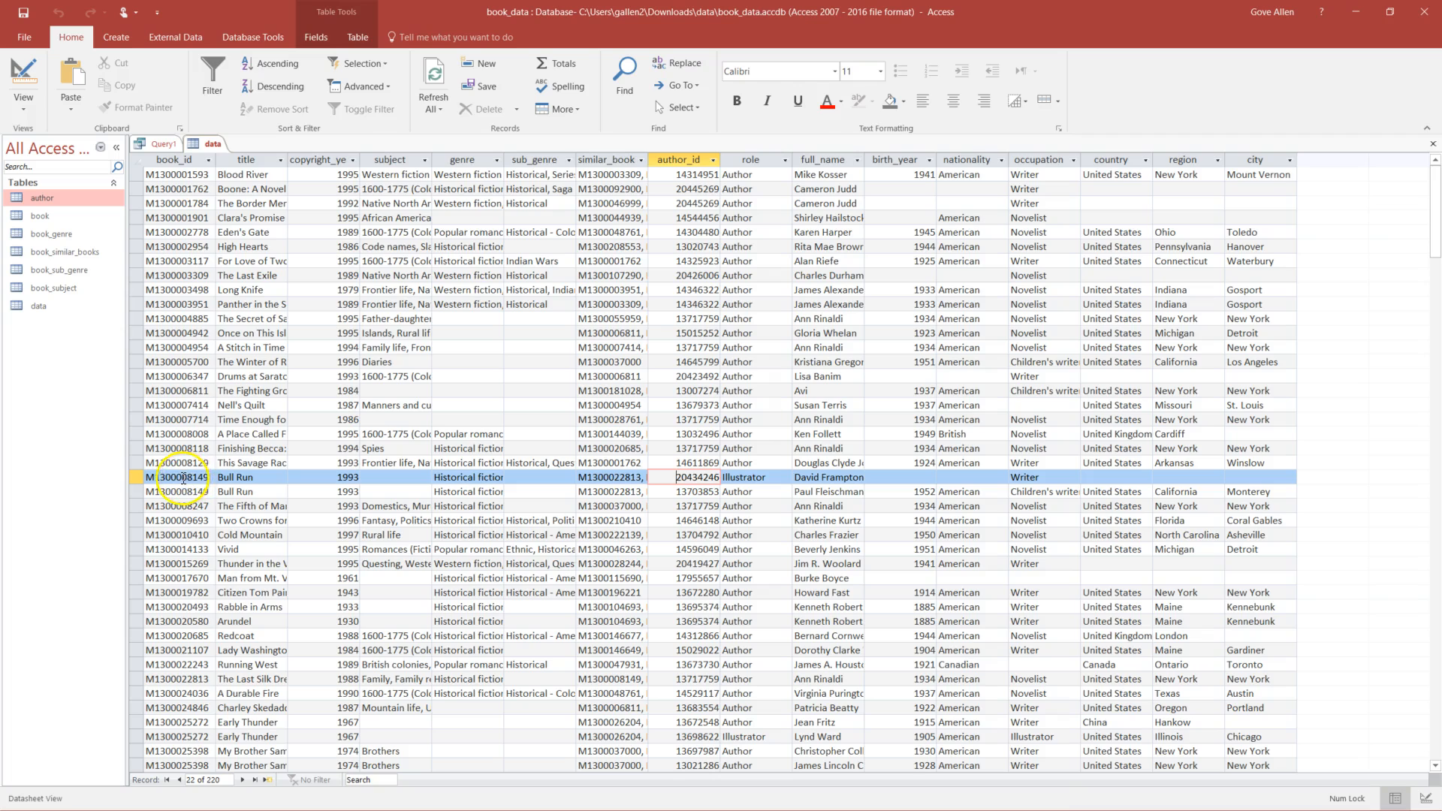
{"action": "left_click_drag", "start_coordinate": [186, 477], "coordinate": [209, 478]}
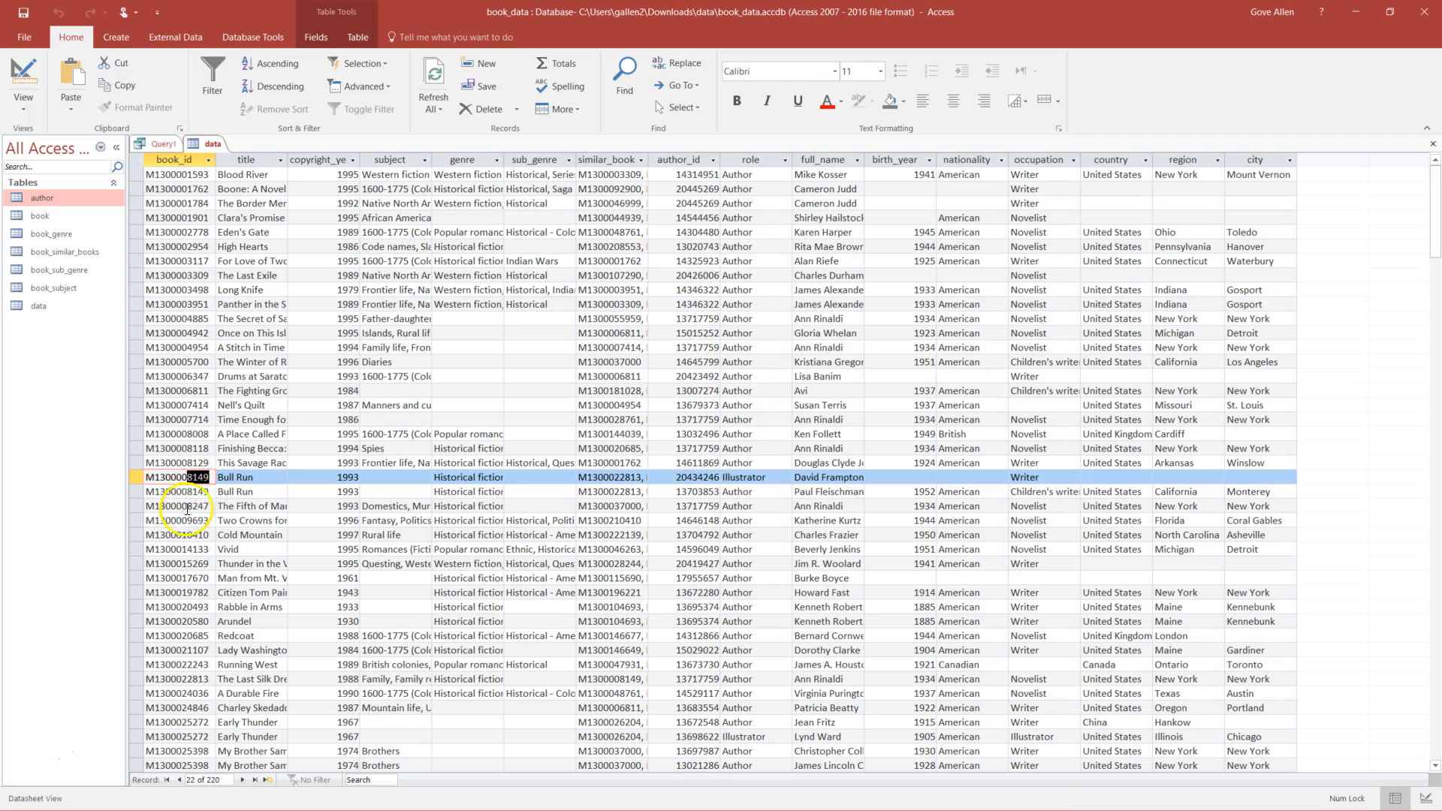
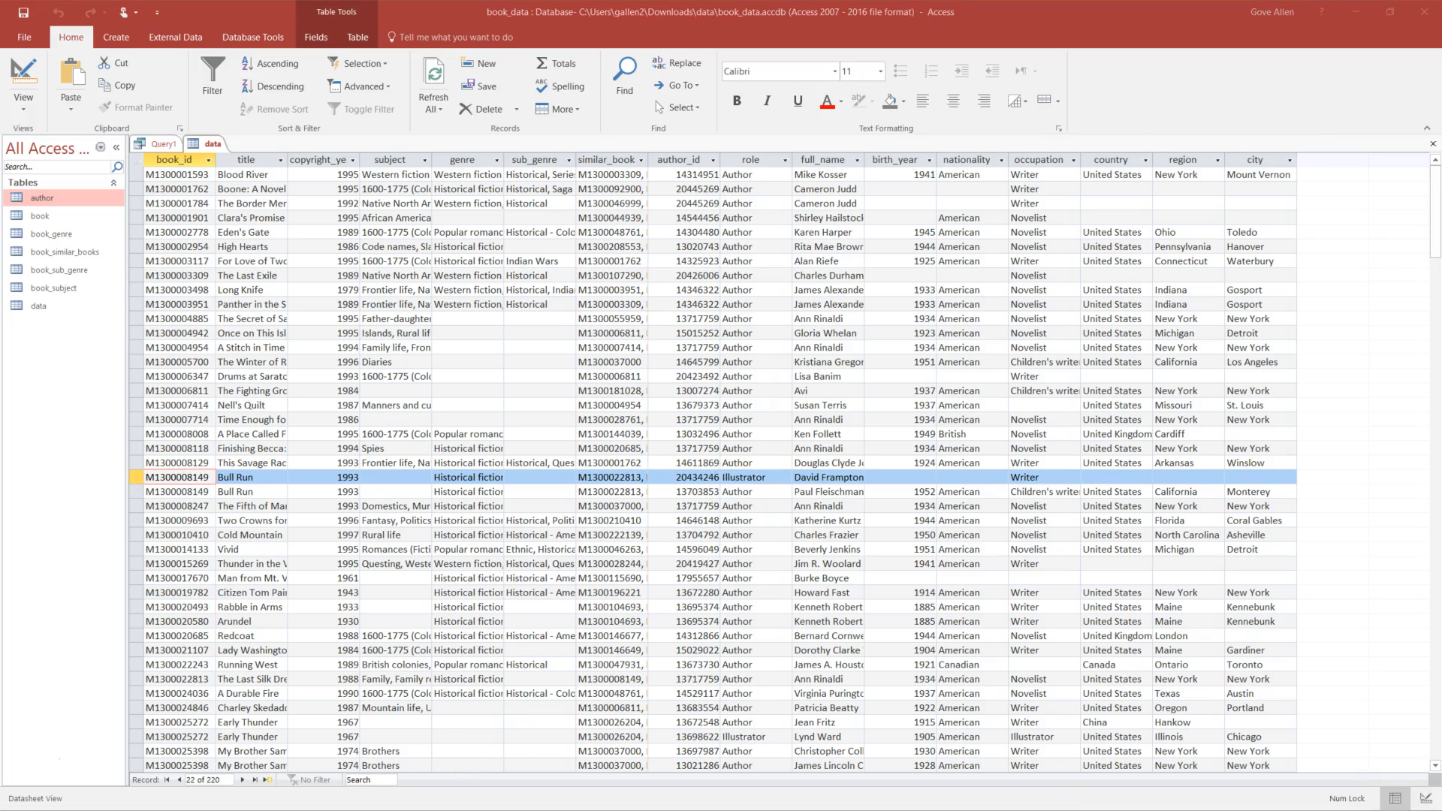
- Replace the query's column list after distinct with book_id, author_id, role
{"action": "left_click", "coordinate": [162, 144]}
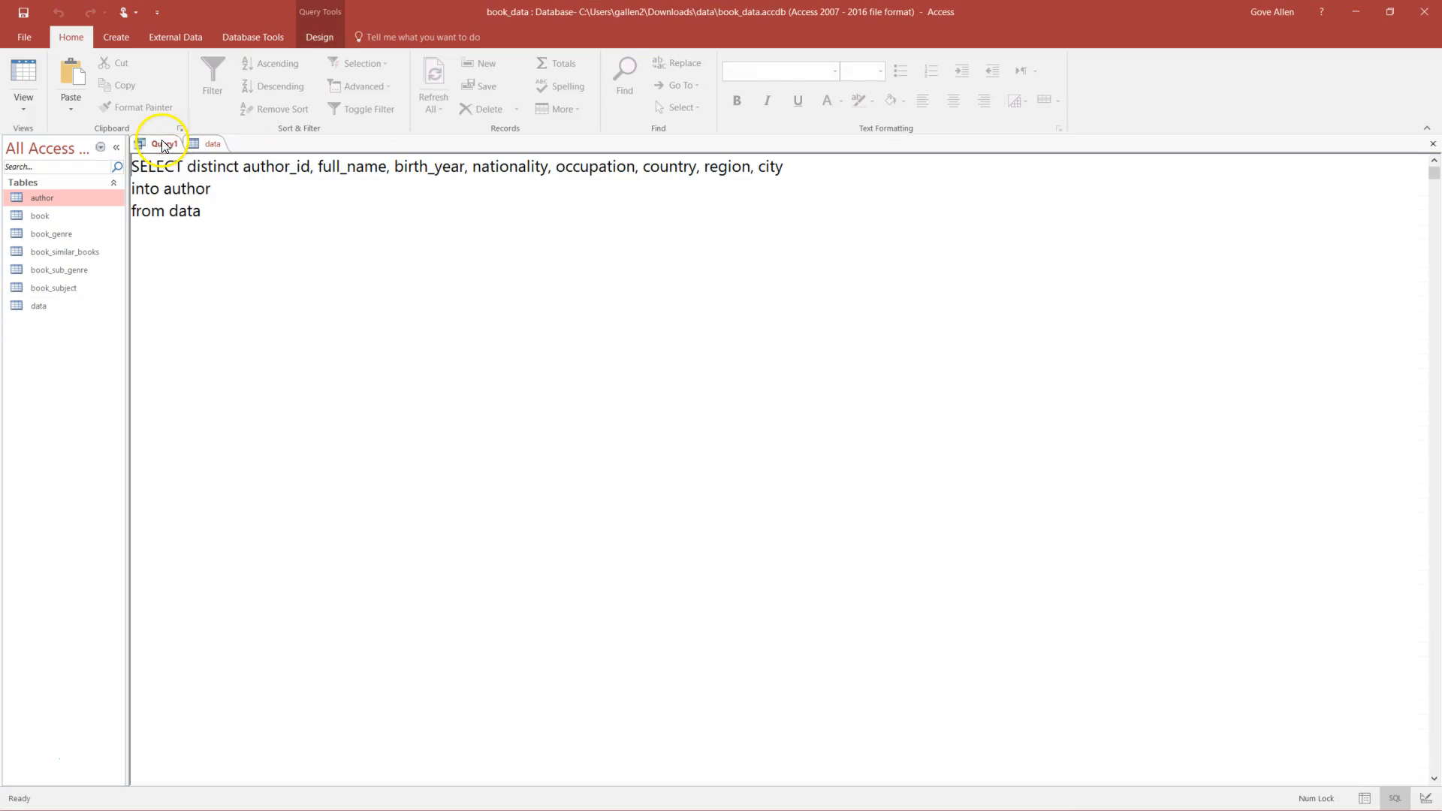
{"action": "left_click_drag", "start_coordinate": [242, 166], "coordinate": [789, 164]}
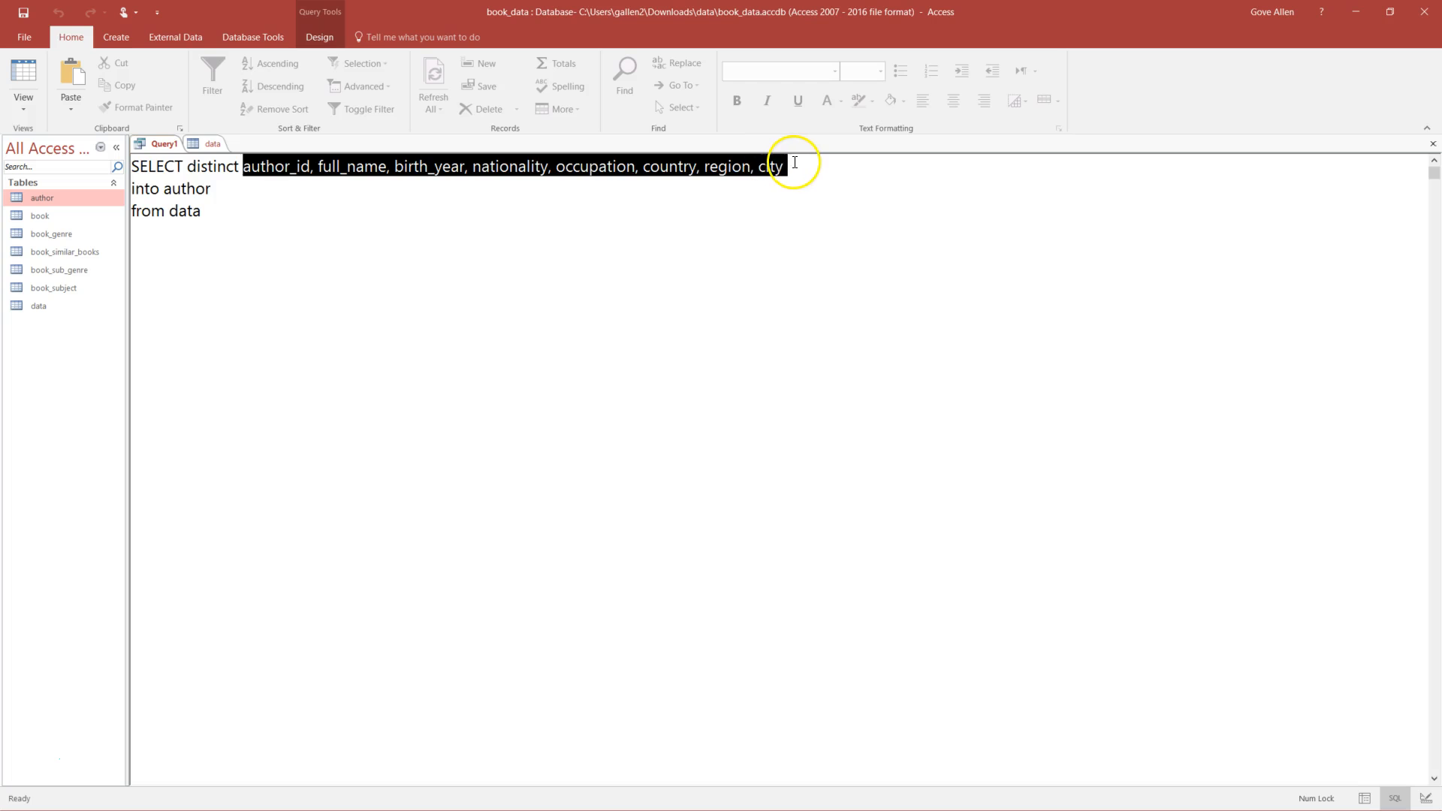
{"action": "type", "text": "book_id, author_id, role"}
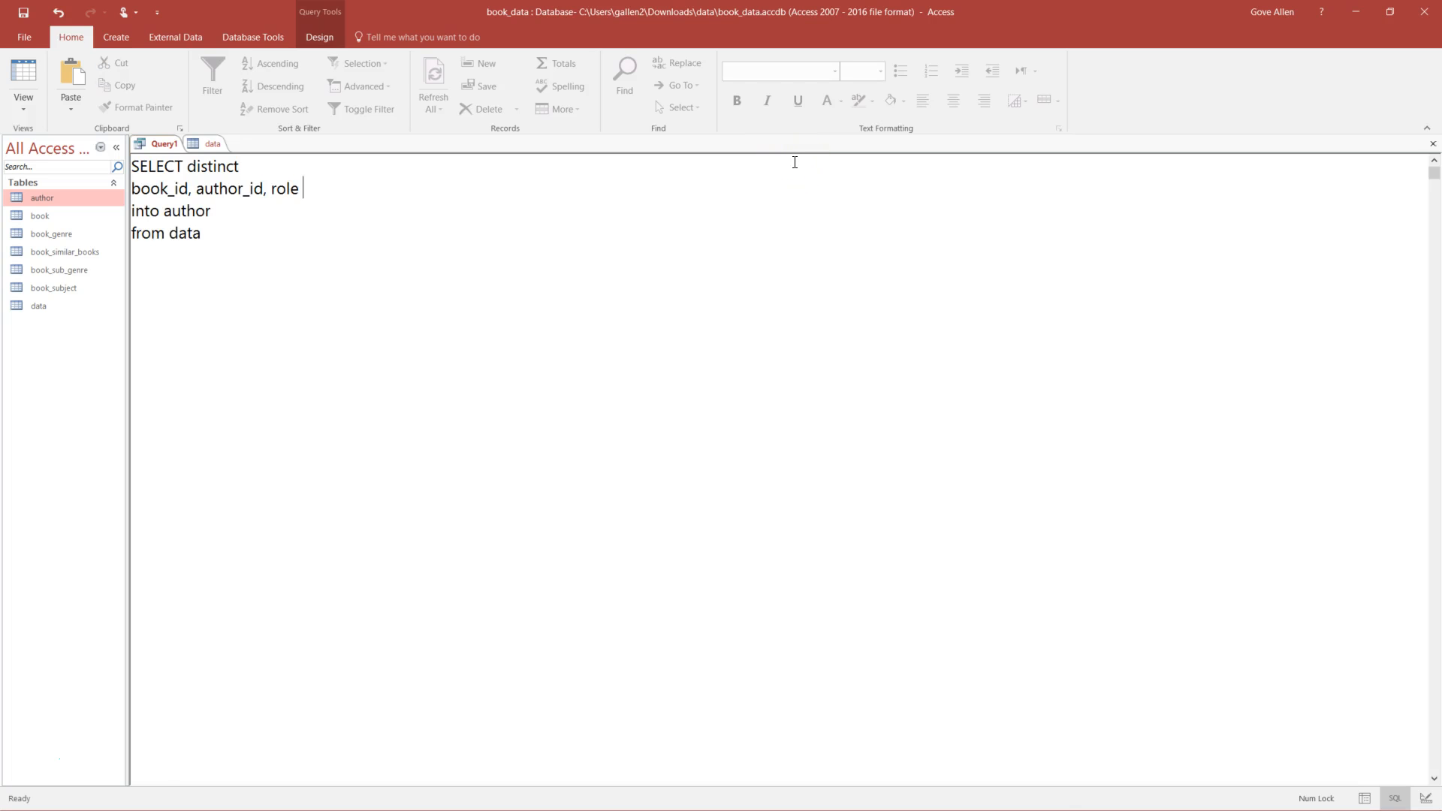
{"action": "key", "text": "Delete"}
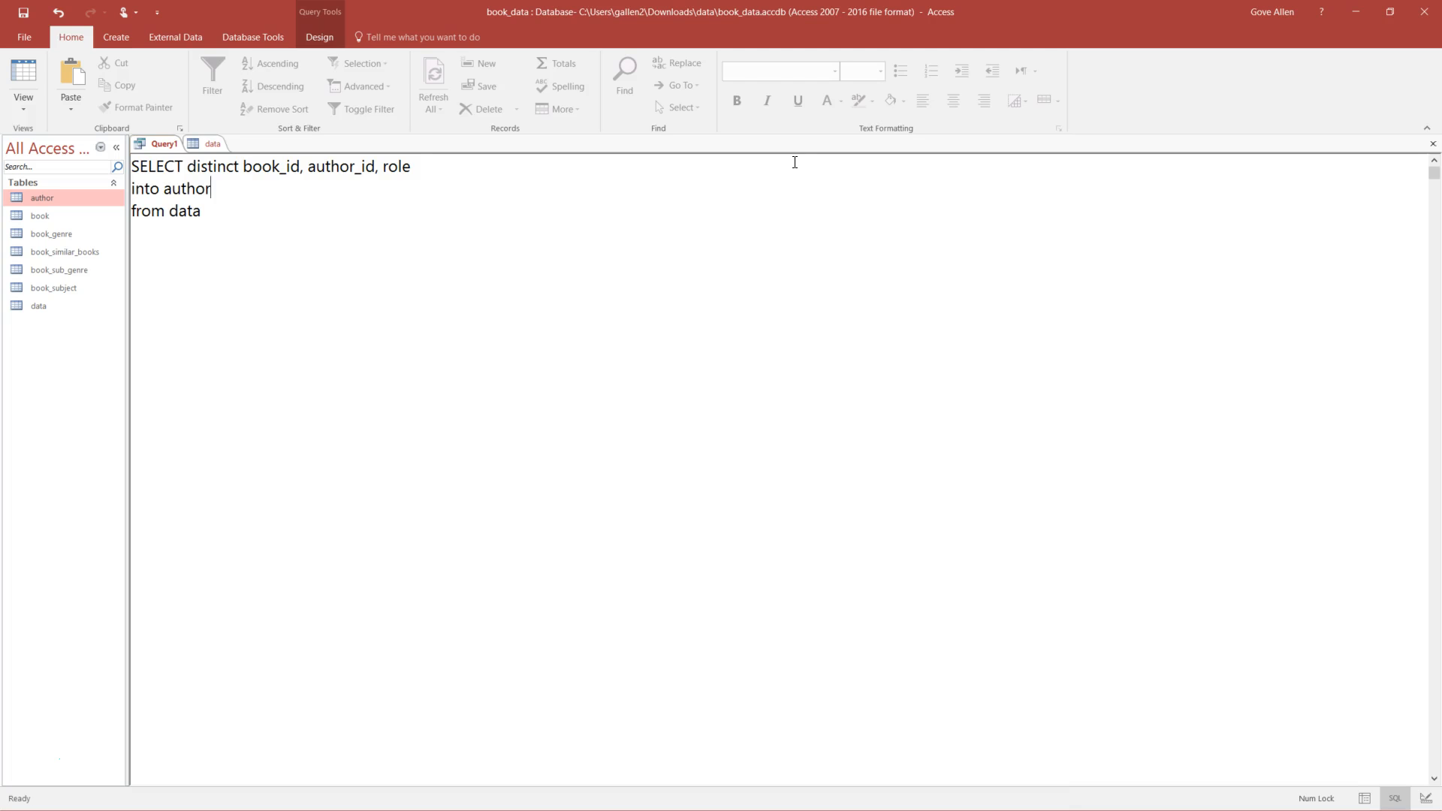
- Change the query's into target to book_author and run it to create the book_author table
{"action": "type", "text": "book_"}
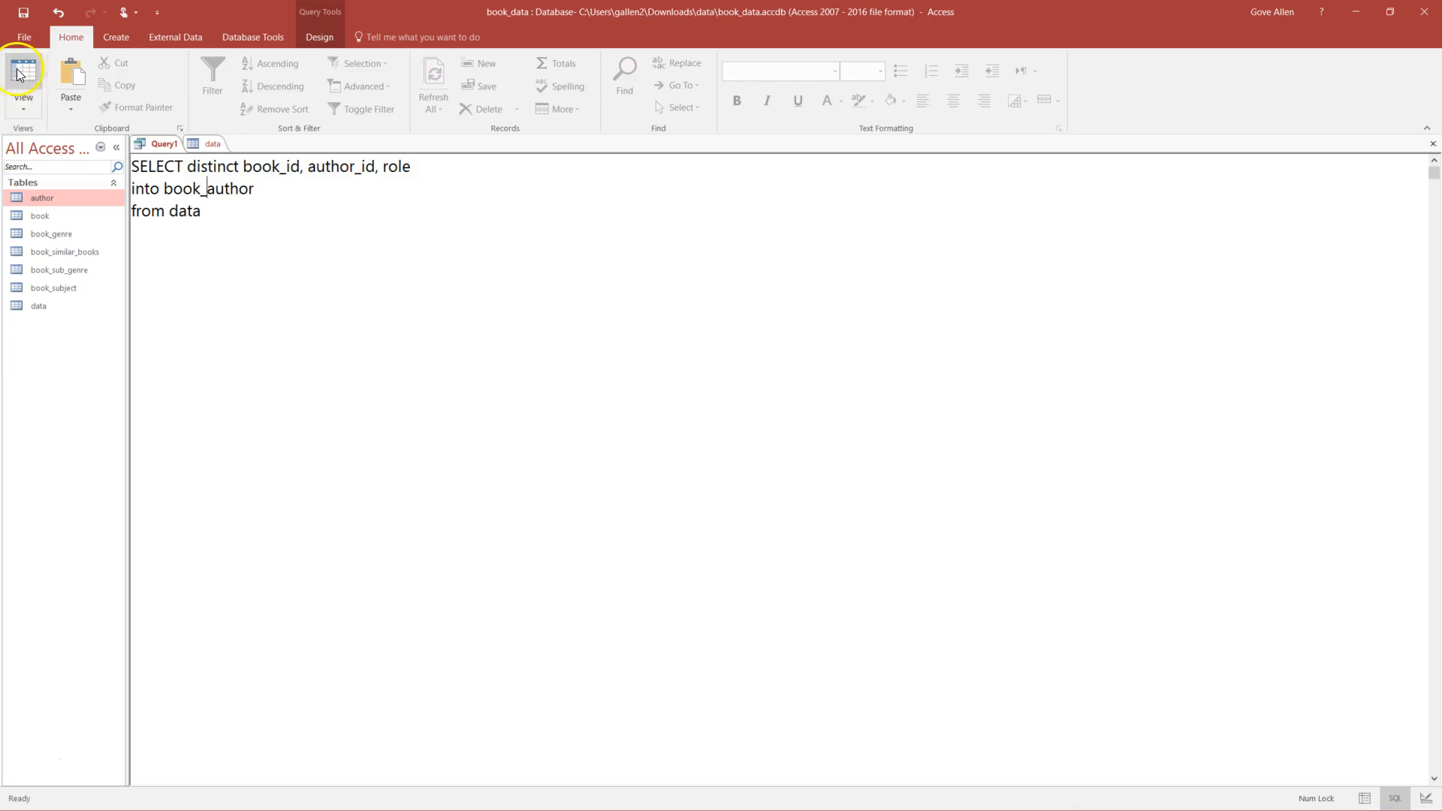
{"action": "left_click", "coordinate": [342, 37]}
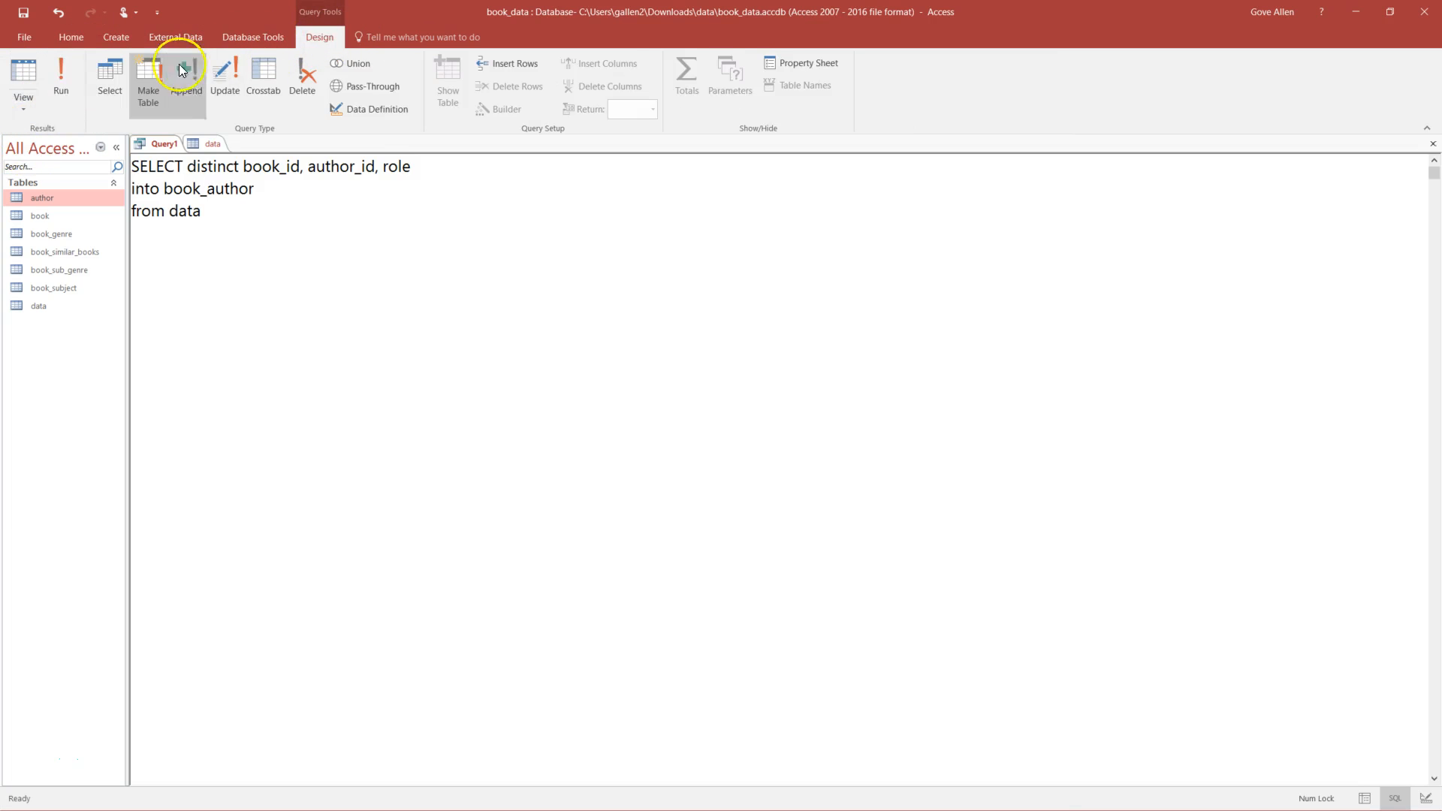
{"action": "left_click", "coordinate": [60, 79]}
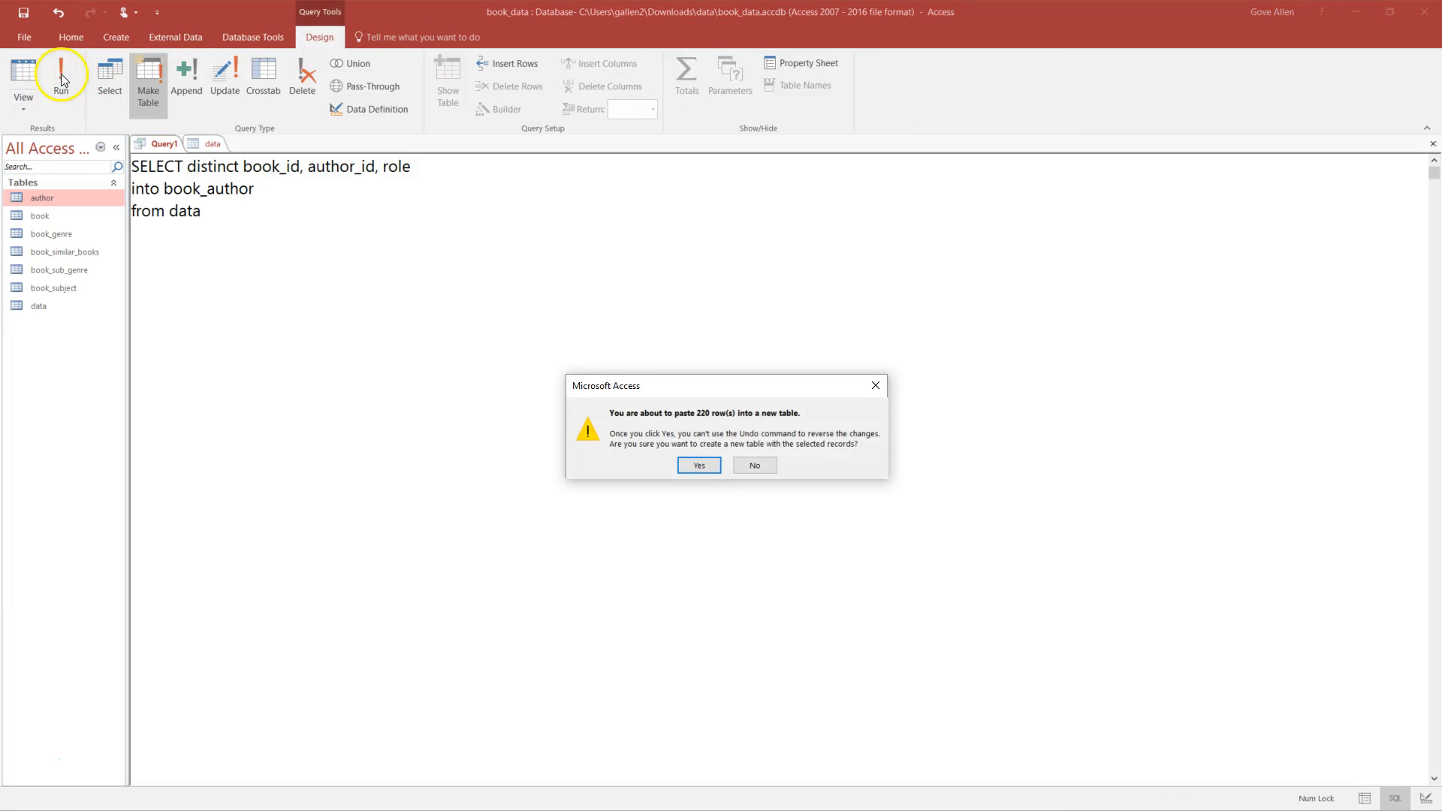
{"action": "left_click", "coordinate": [698, 465]}
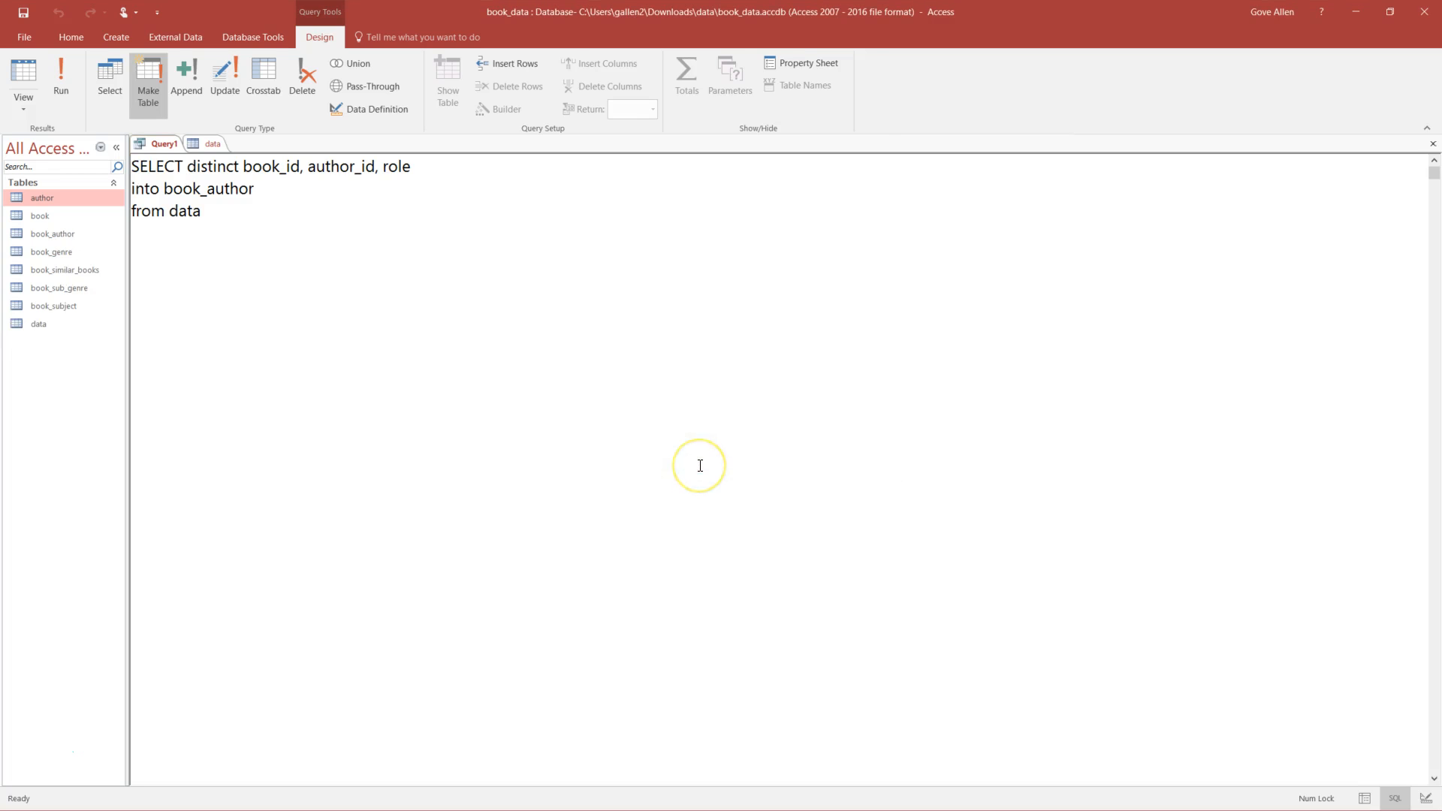
- Set book_id, author_id and role together as the primary key of the book_author table, then save the design and close it
{"action": "left_click", "coordinate": [51, 236]}
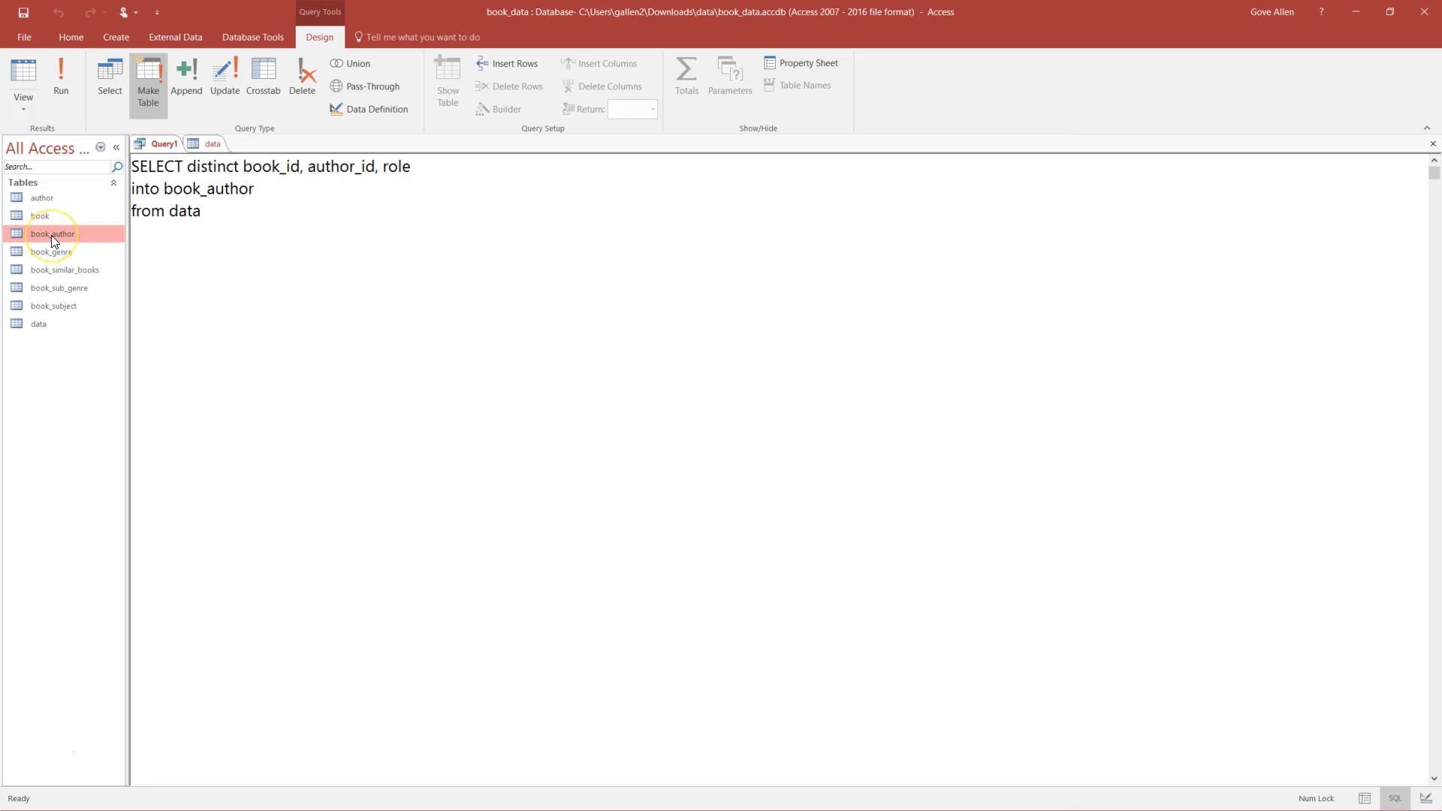
{"action": "double_click", "coordinate": [51, 236]}
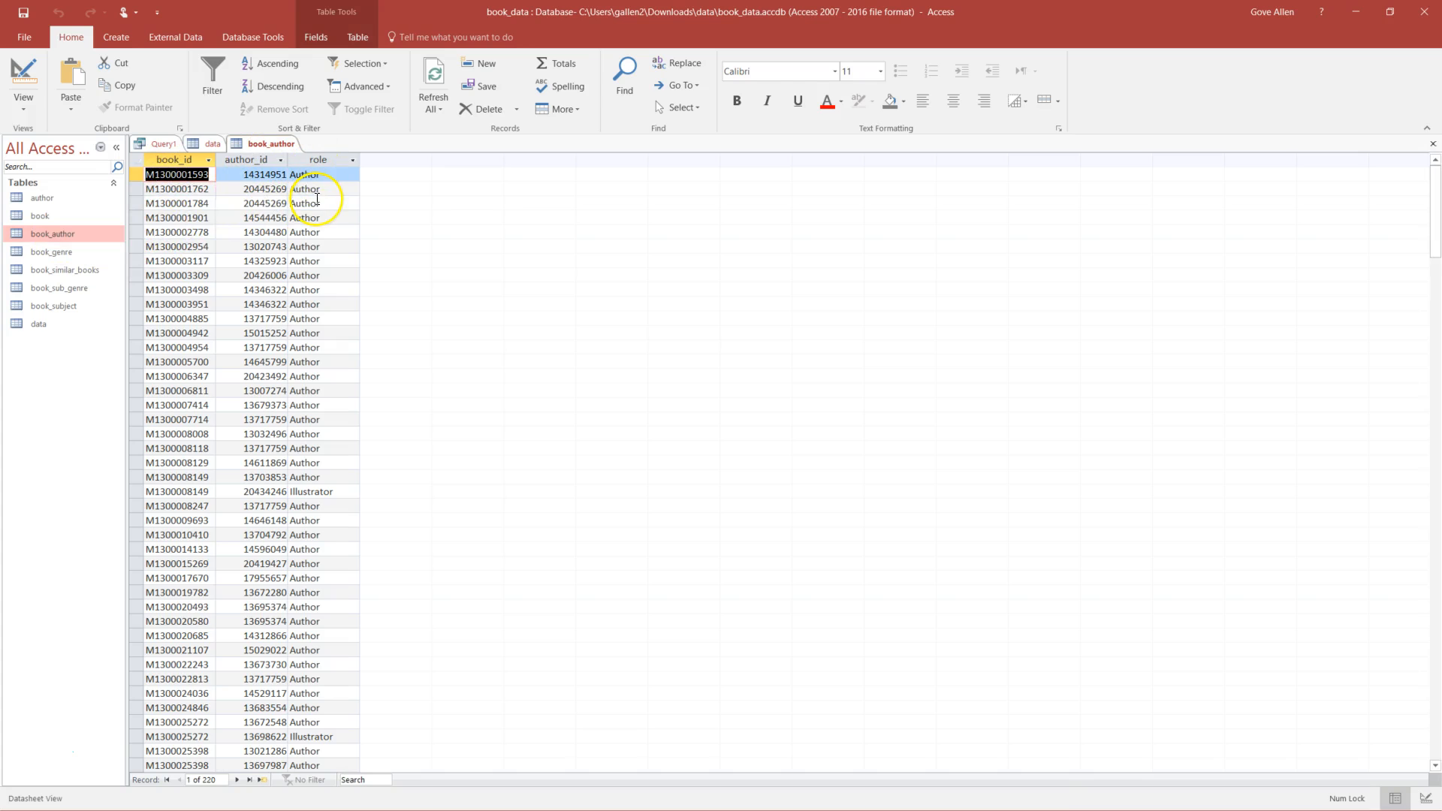
{"action": "left_click", "coordinate": [24, 78]}
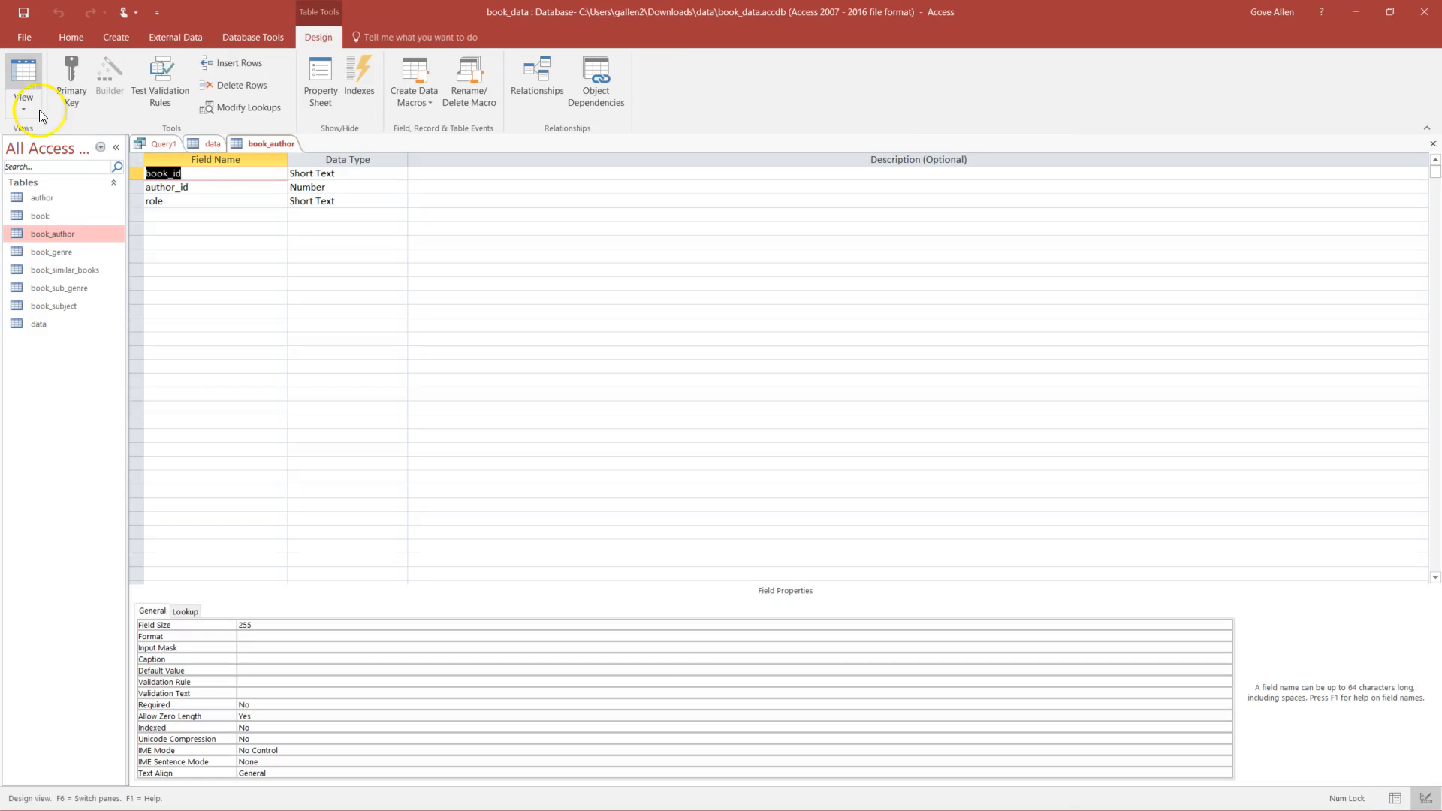
{"action": "left_click_drag", "start_coordinate": [136, 203], "coordinate": [137, 179]}
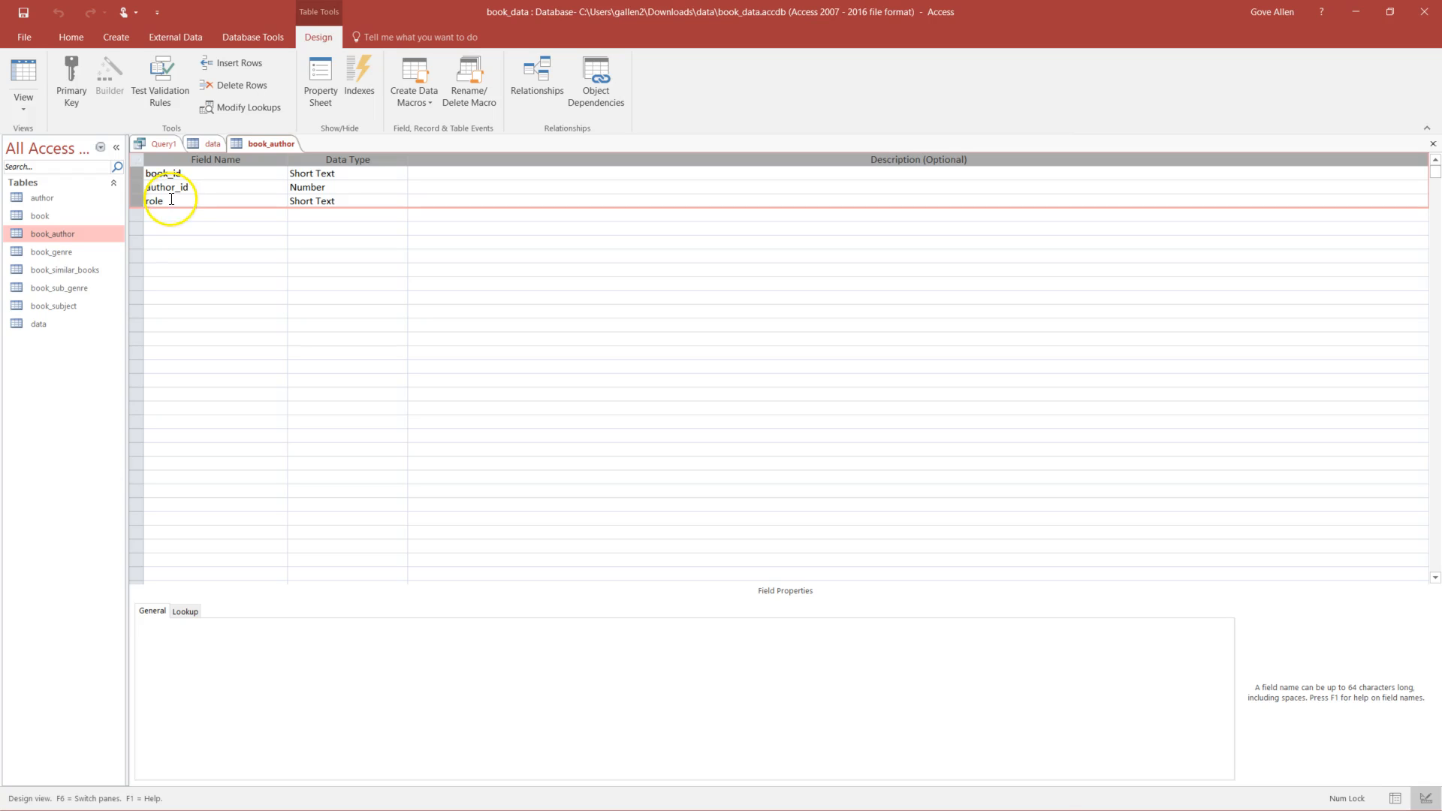
{"action": "left_click", "coordinate": [68, 68]}
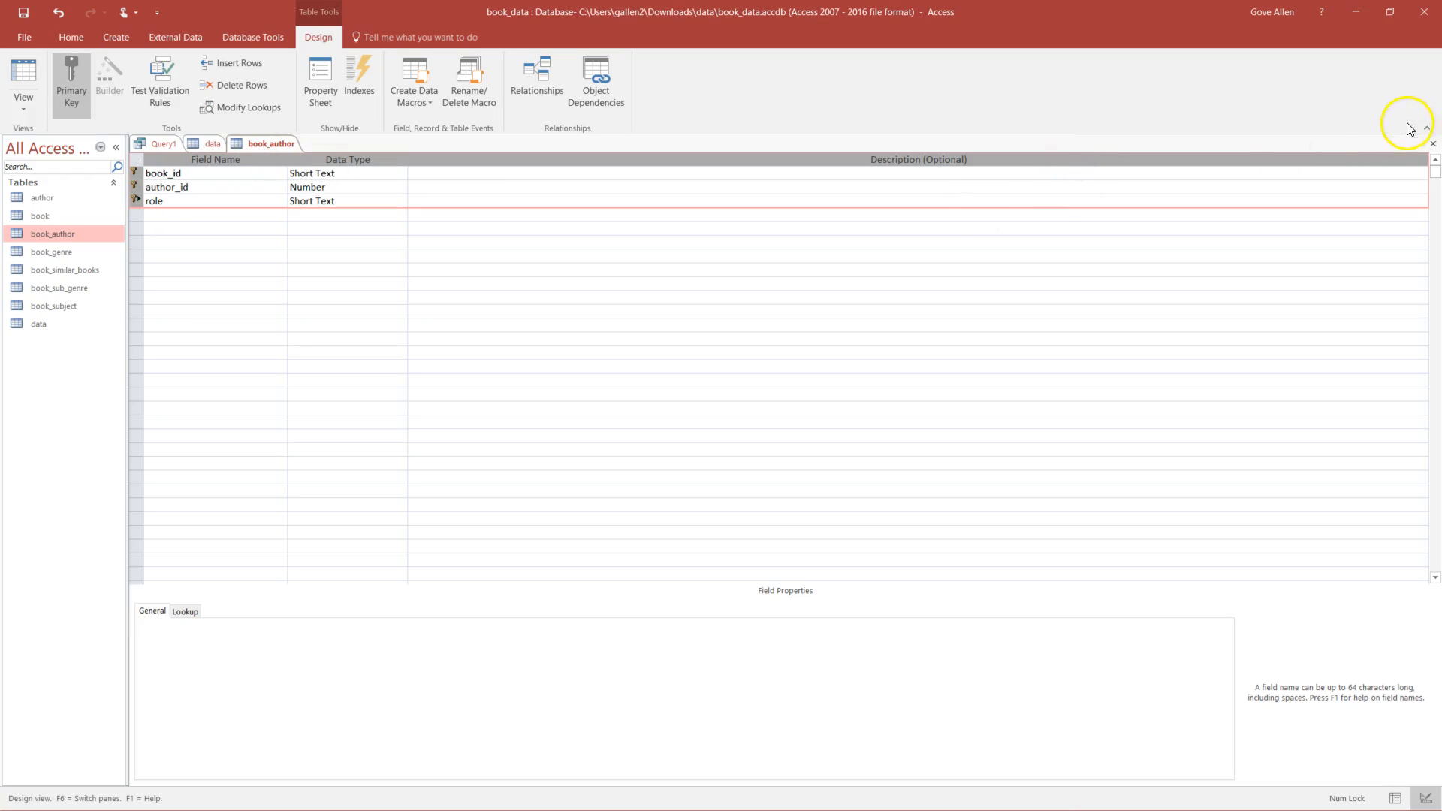
{"action": "left_click", "coordinate": [1434, 144]}
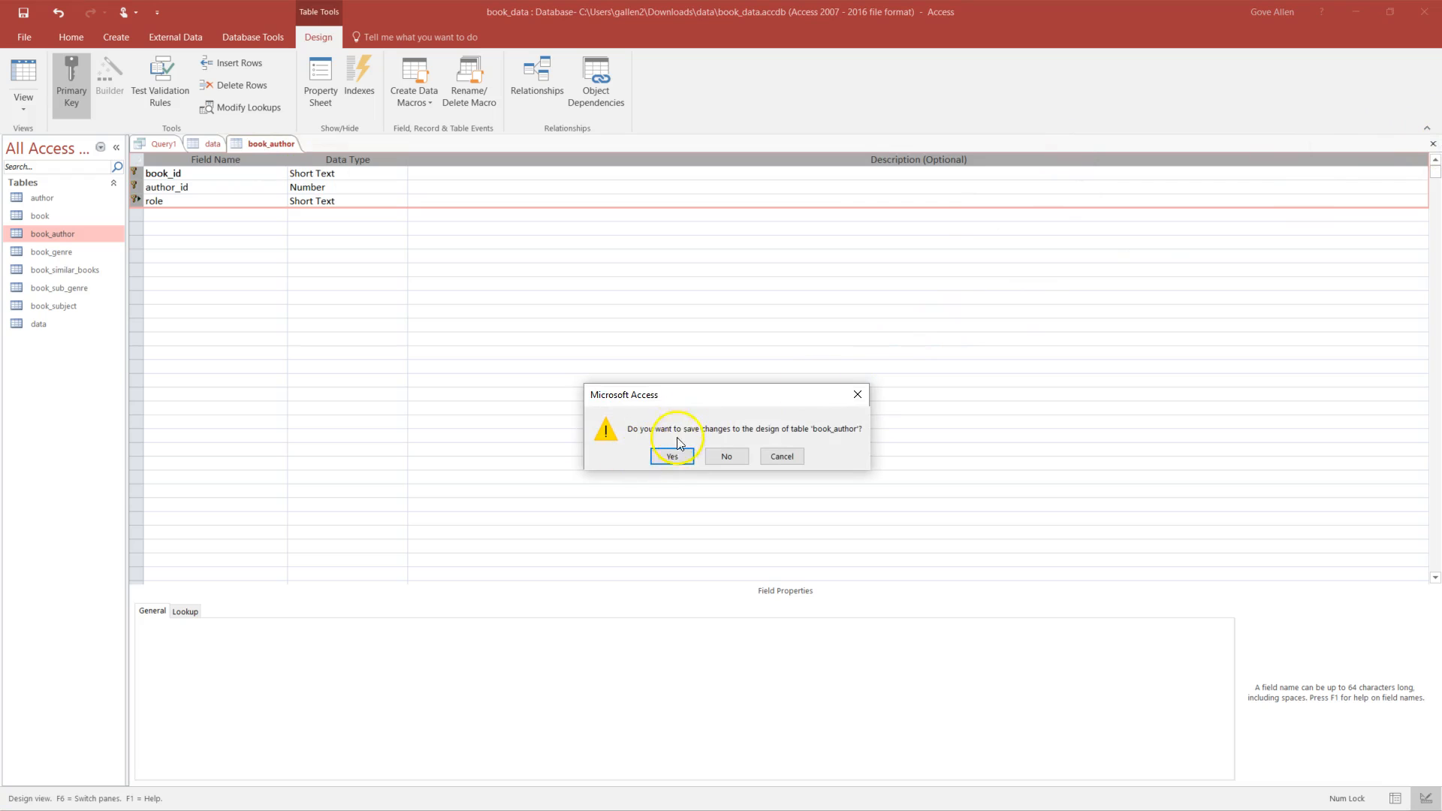
{"action": "left_click", "coordinate": [677, 457]}
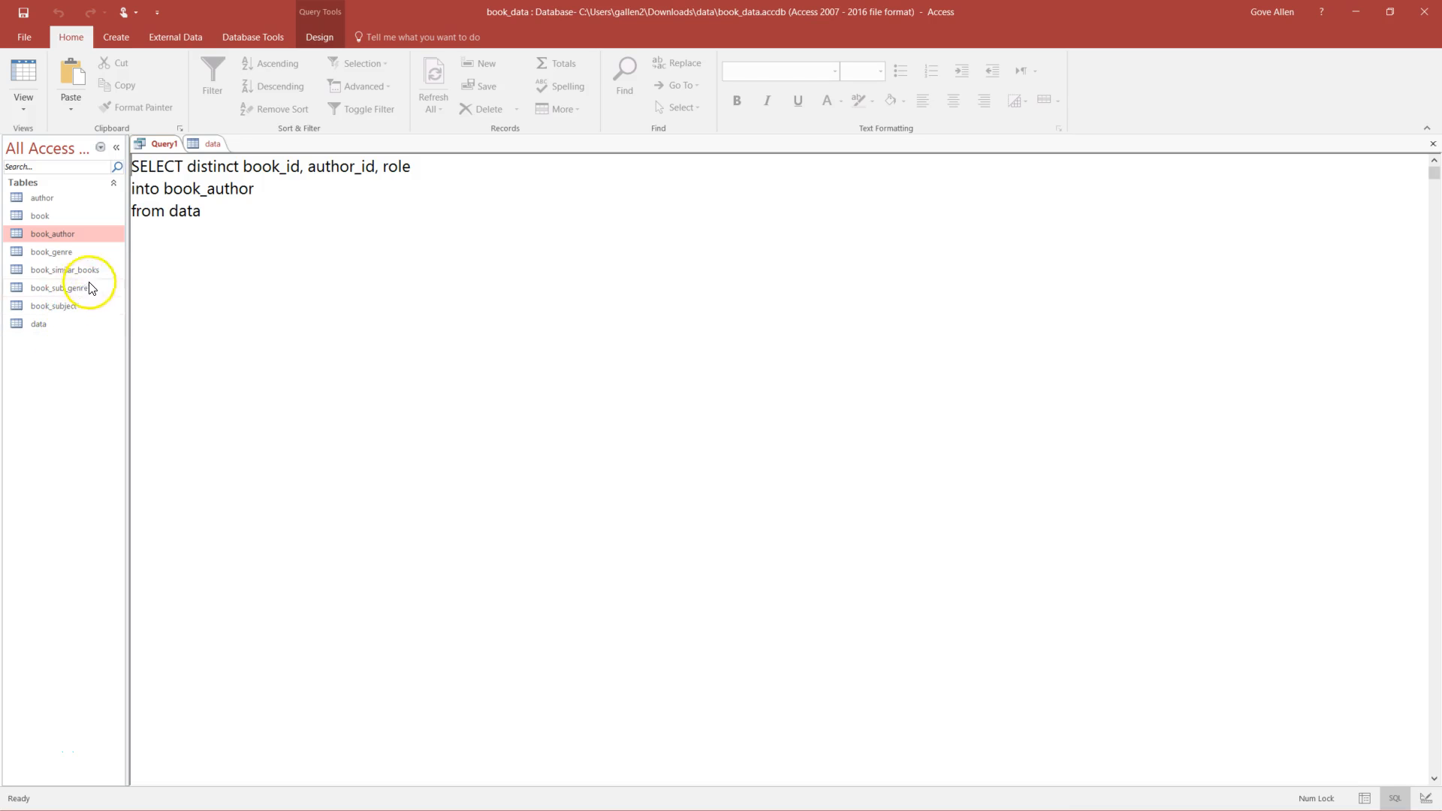
{"action": "left_click", "coordinate": [43, 306]}
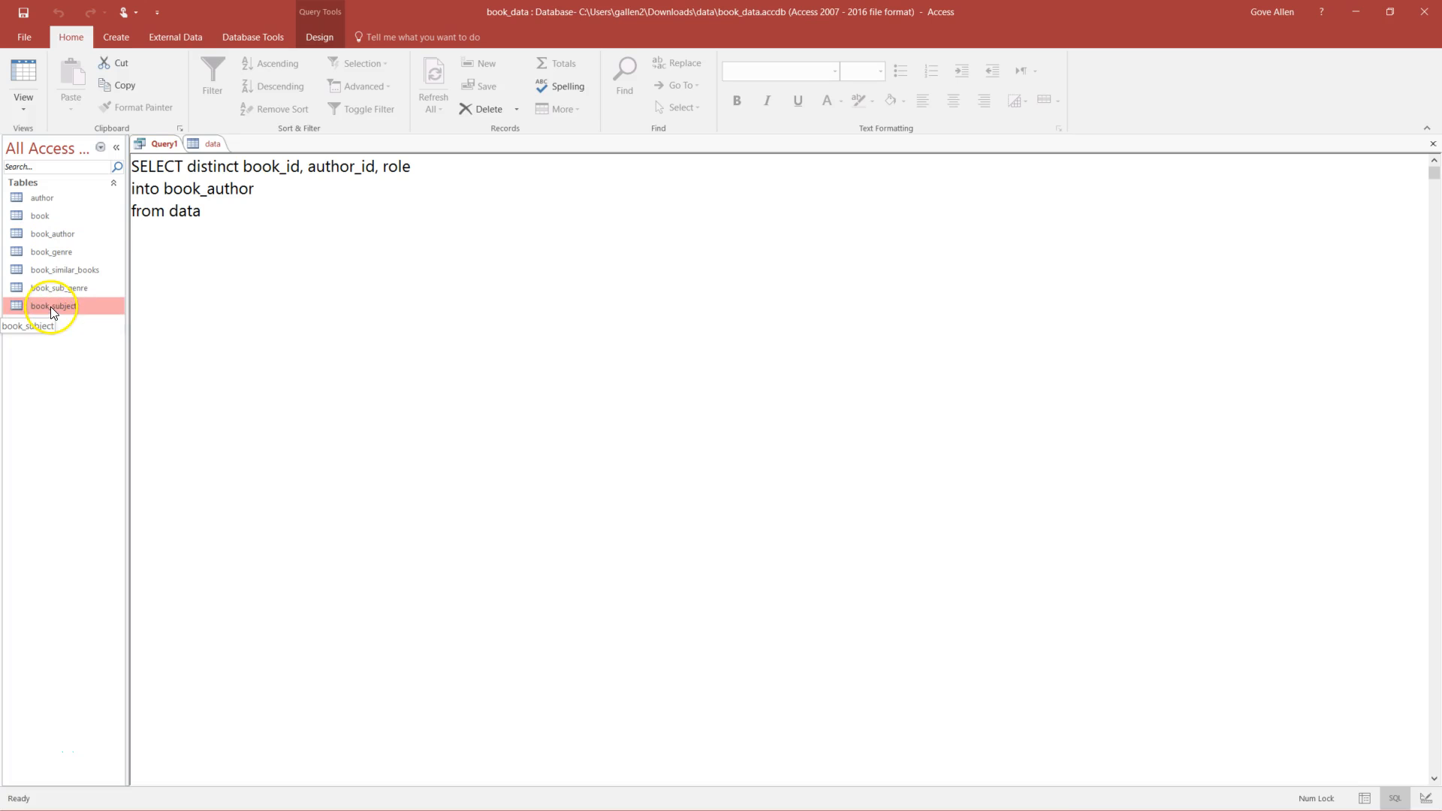
{"action": "double_click", "coordinate": [54, 305]}
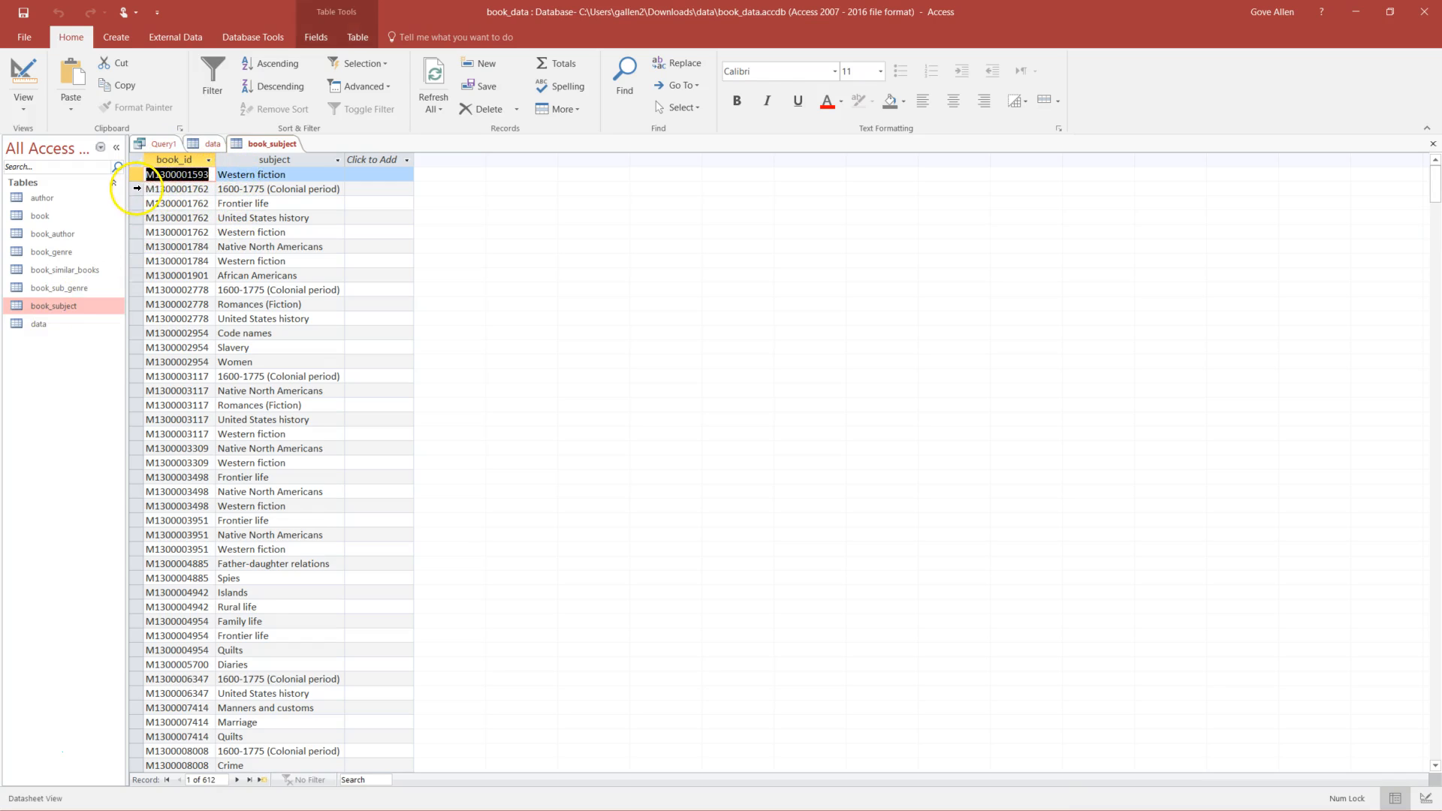
{"action": "left_click_drag", "start_coordinate": [136, 187], "coordinate": [136, 232]}
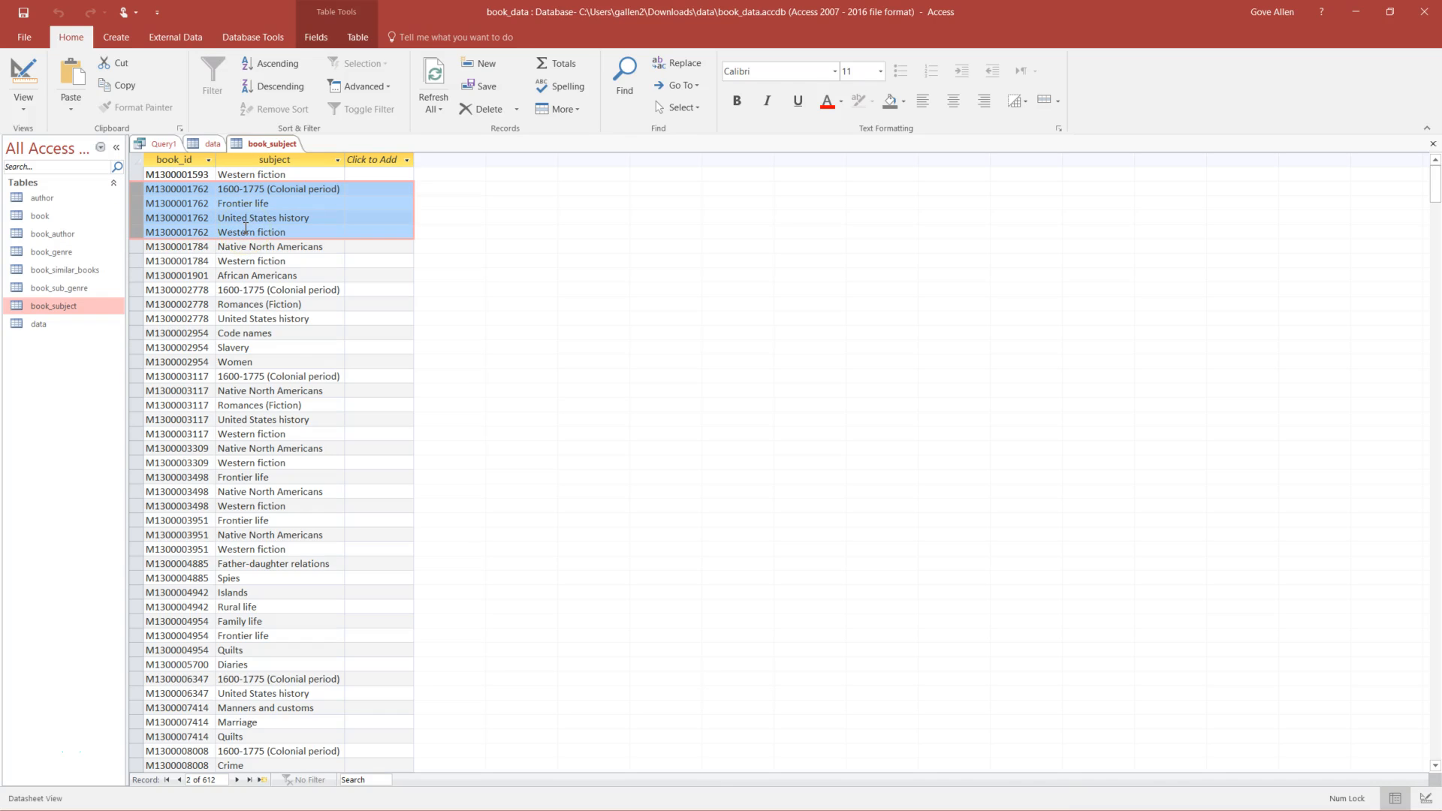
{"action": "left_click", "coordinate": [306, 347]}
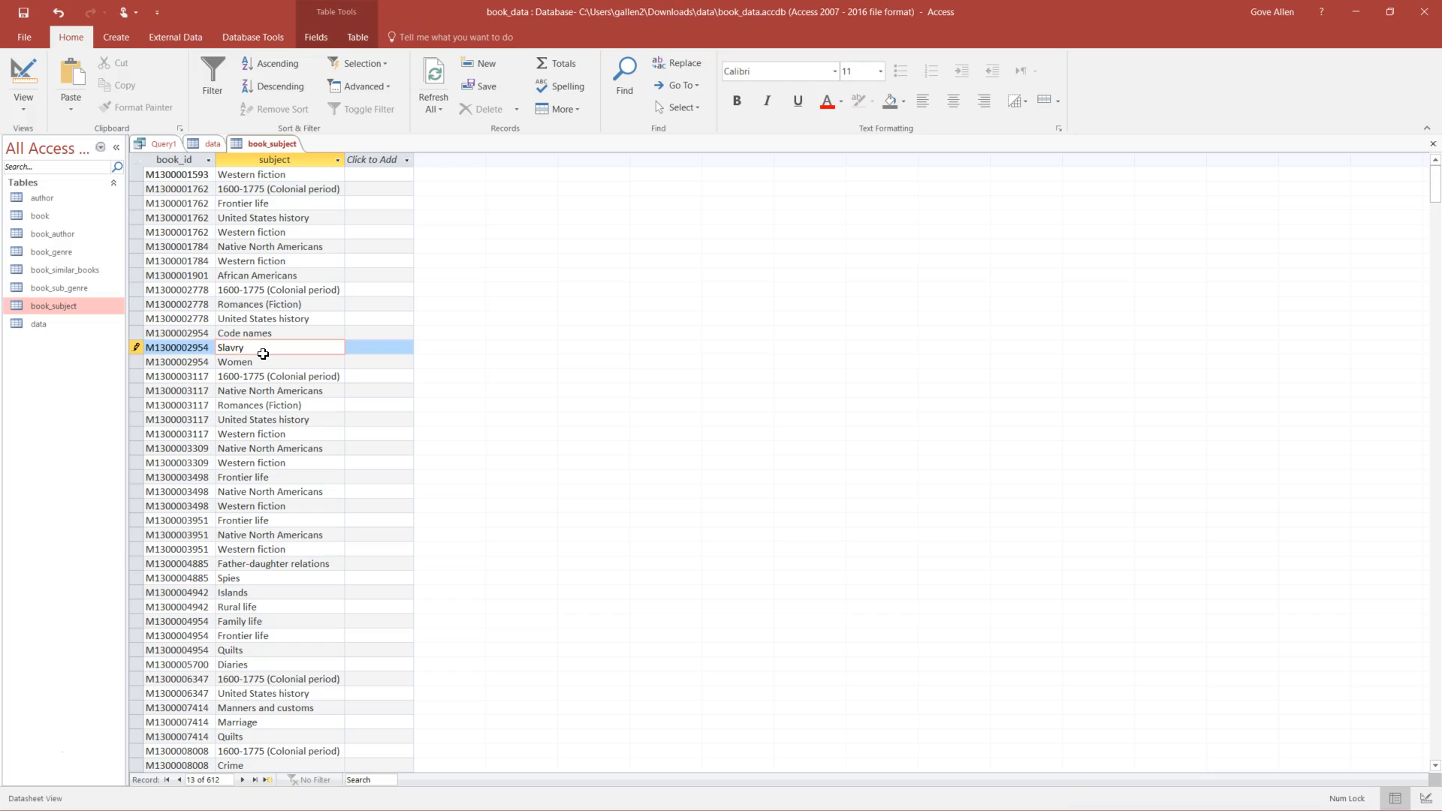
{"action": "key", "text": "Escape"}
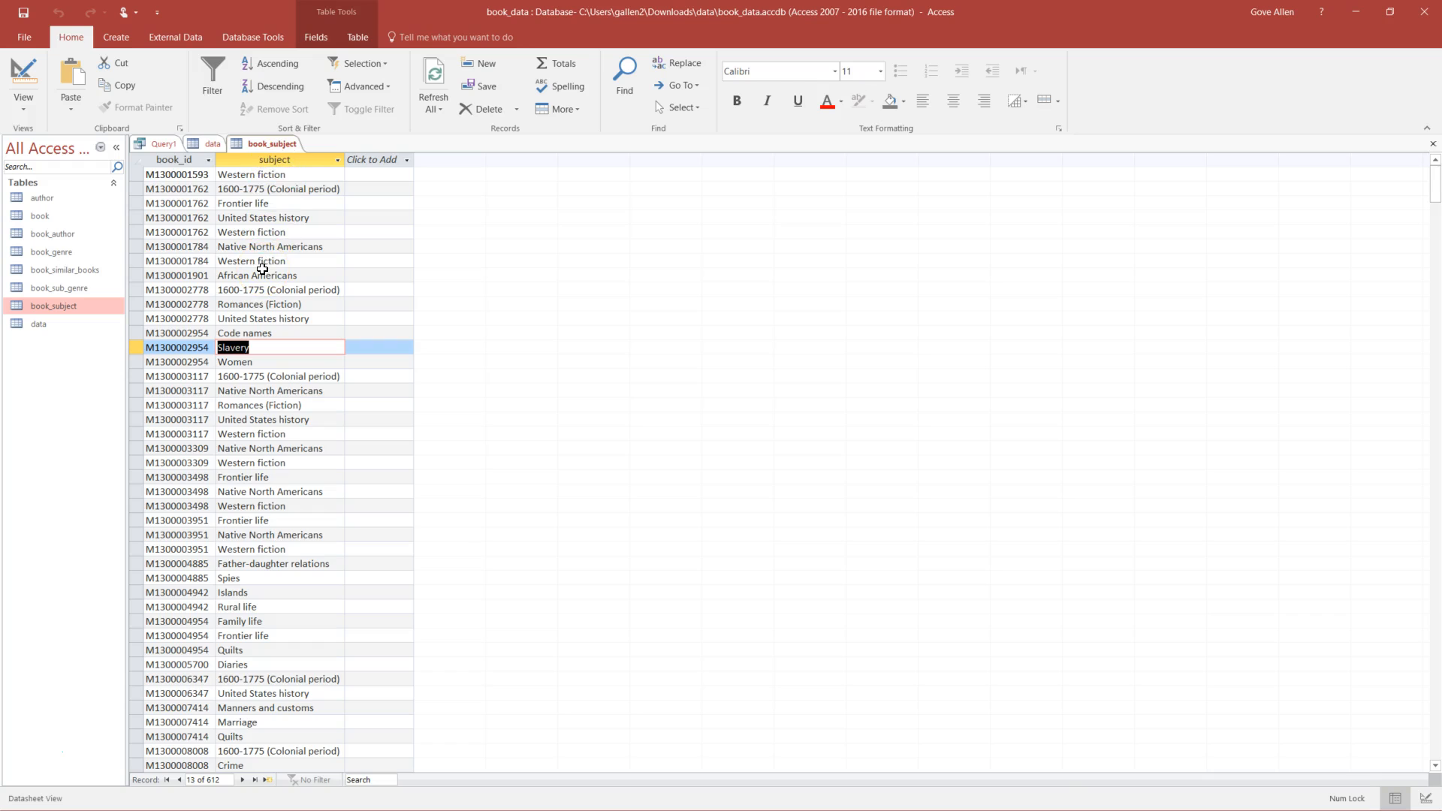
- Rewrite the query to select distinct subject into subject from book_subject, checking the column name in the book_subject table
{"action": "left_click", "coordinate": [162, 145]}
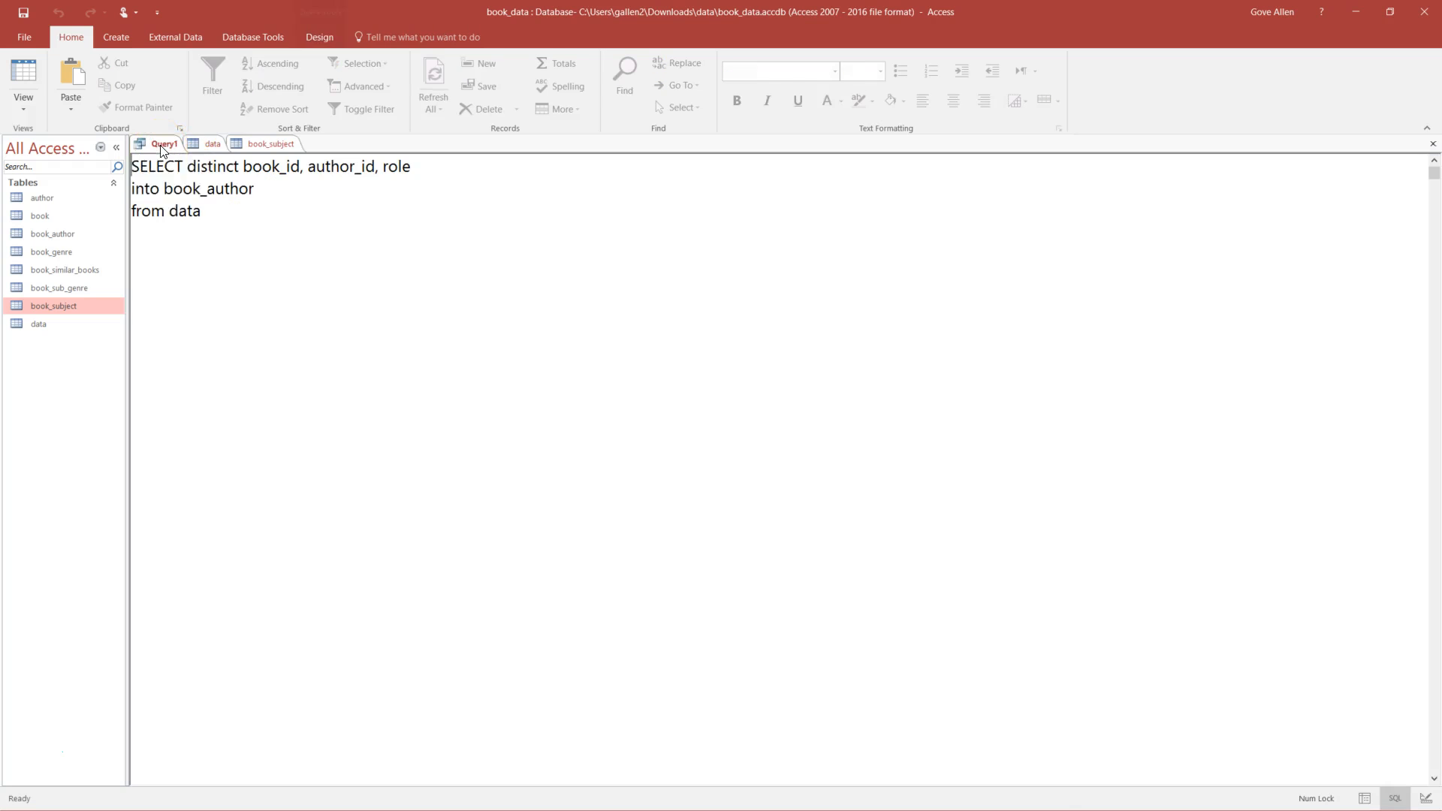
{"action": "left_click_drag", "start_coordinate": [242, 167], "coordinate": [423, 177]}
{"action": "key", "text": "Caps_Lock"}
{"action": "key", "text": "Up"}
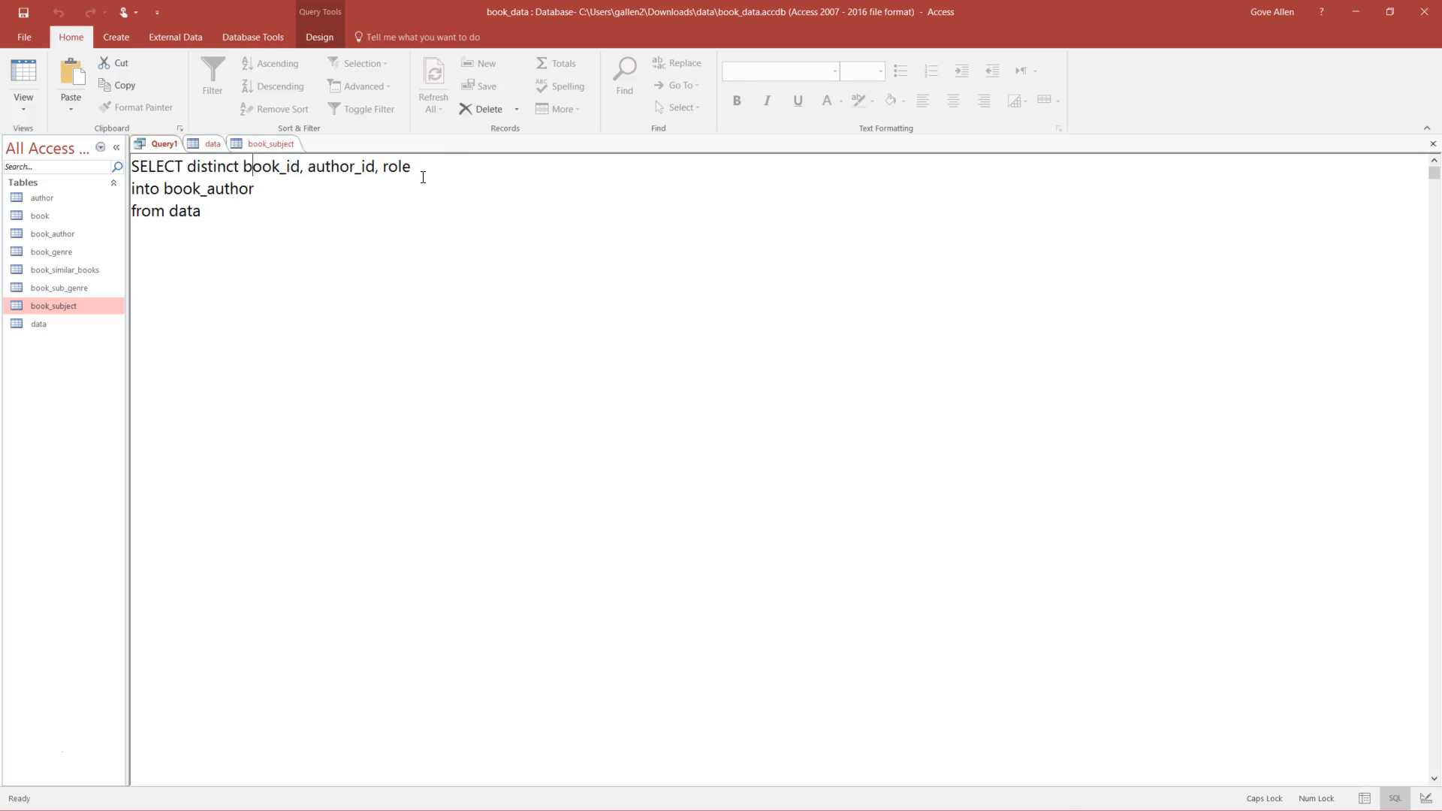
{"action": "key", "text": "BackSpace"}
{"action": "key", "text": "BackSpace"}
{"action": "key", "text": "BackSpace"}
{"action": "key", "text": "BackSpace"}
{"action": "key", "text": "BackSpace"}
{"action": "key", "text": "BackSpace"}
{"action": "key", "text": "BackSpace"}
{"action": "key", "text": "BackSpace"}
{"action": "key", "text": "BackSpace"}
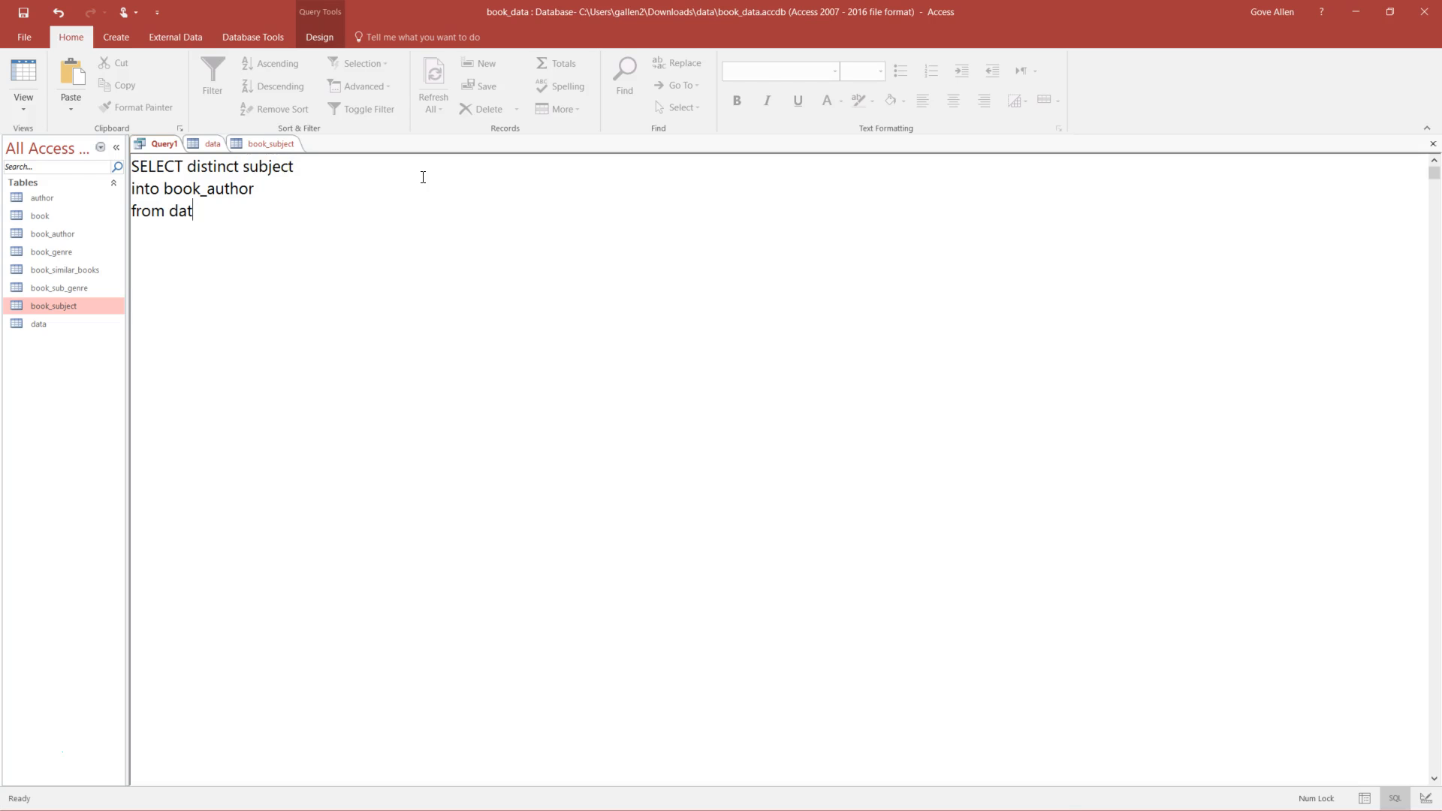
{"action": "left_click", "coordinate": [274, 145]}
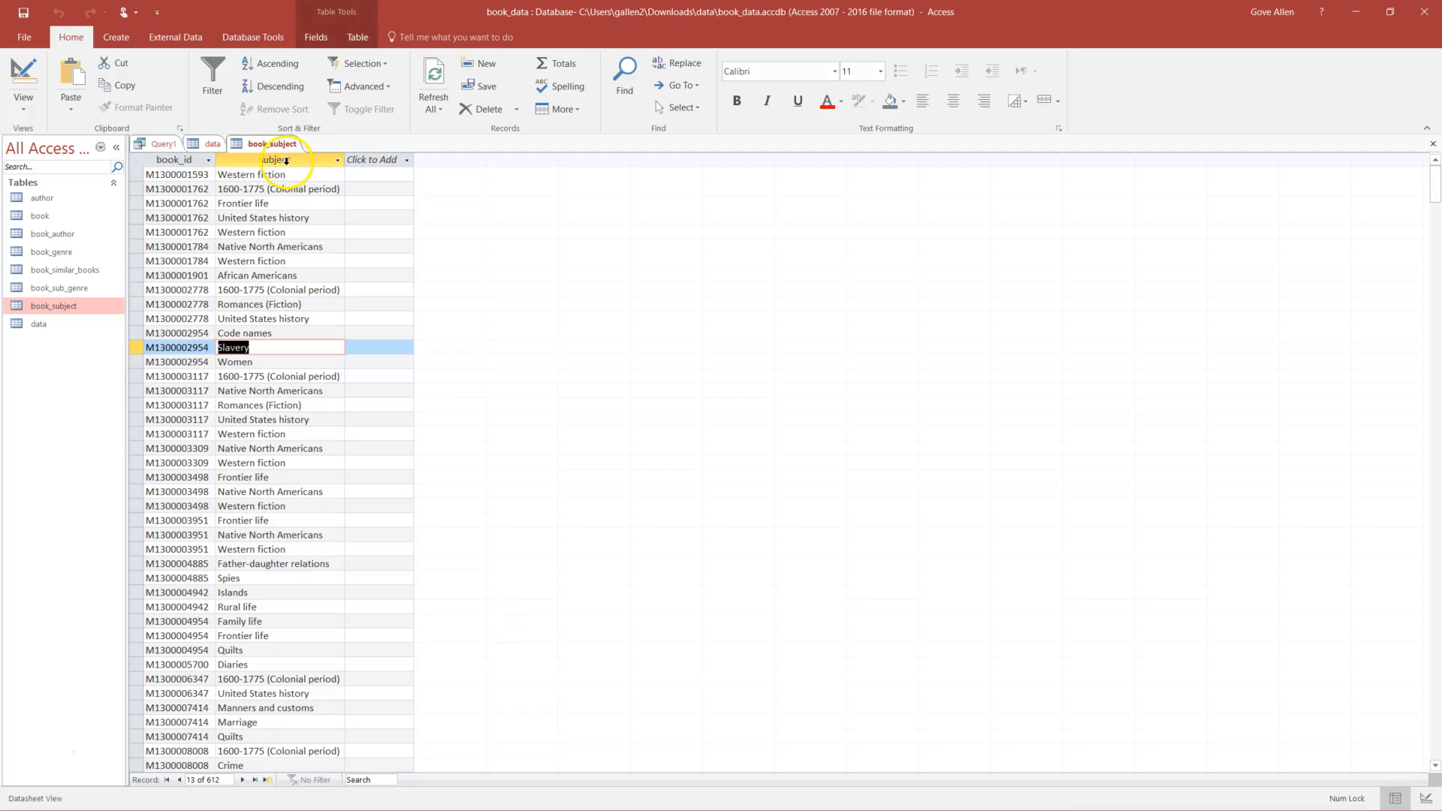
{"action": "left_click", "coordinate": [158, 143]}
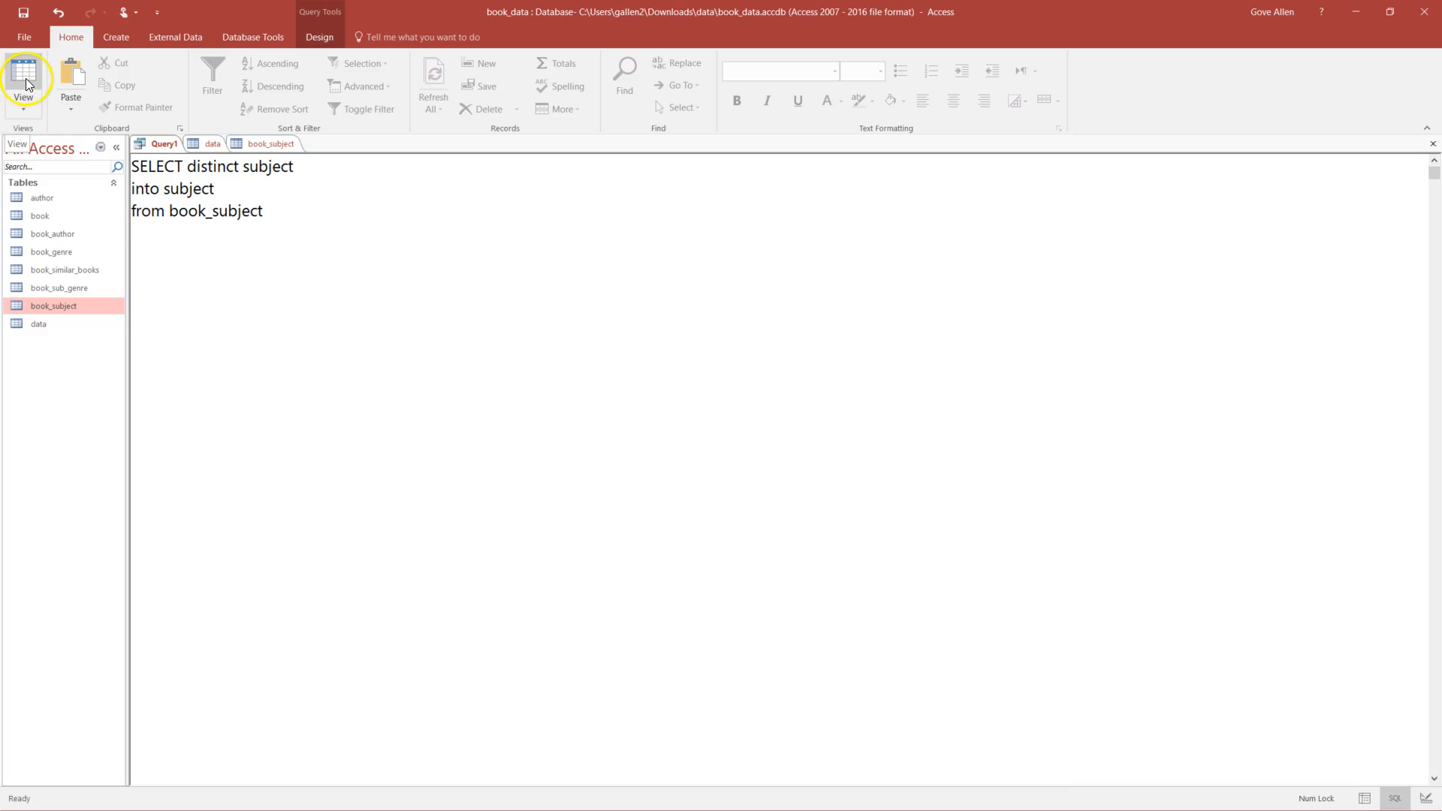
- Run the make-table query to create the subject table, then open the new table to review its entries and close it
{"action": "left_click", "coordinate": [320, 36]}
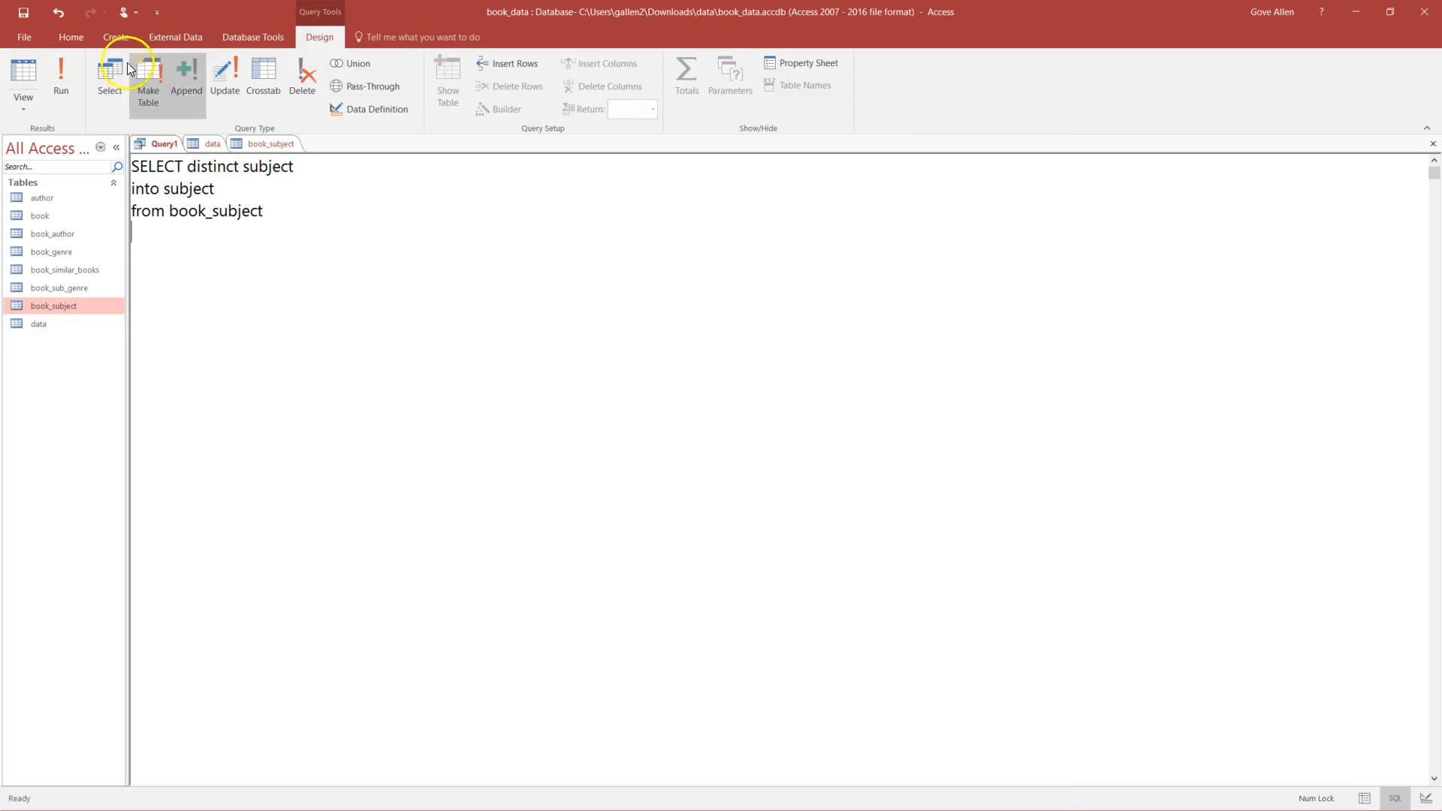
{"action": "left_click", "coordinate": [59, 74]}
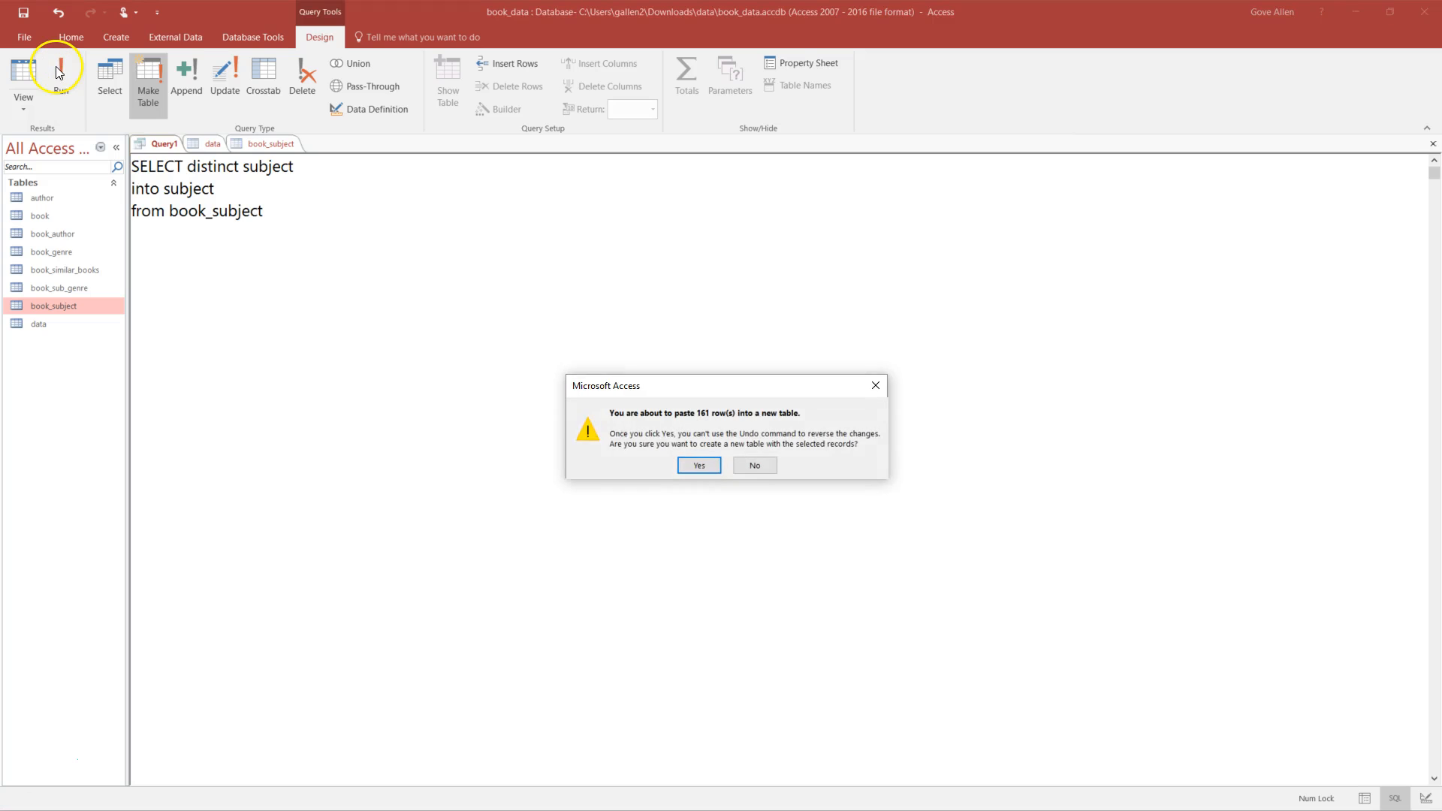
{"action": "left_click", "coordinate": [700, 466]}
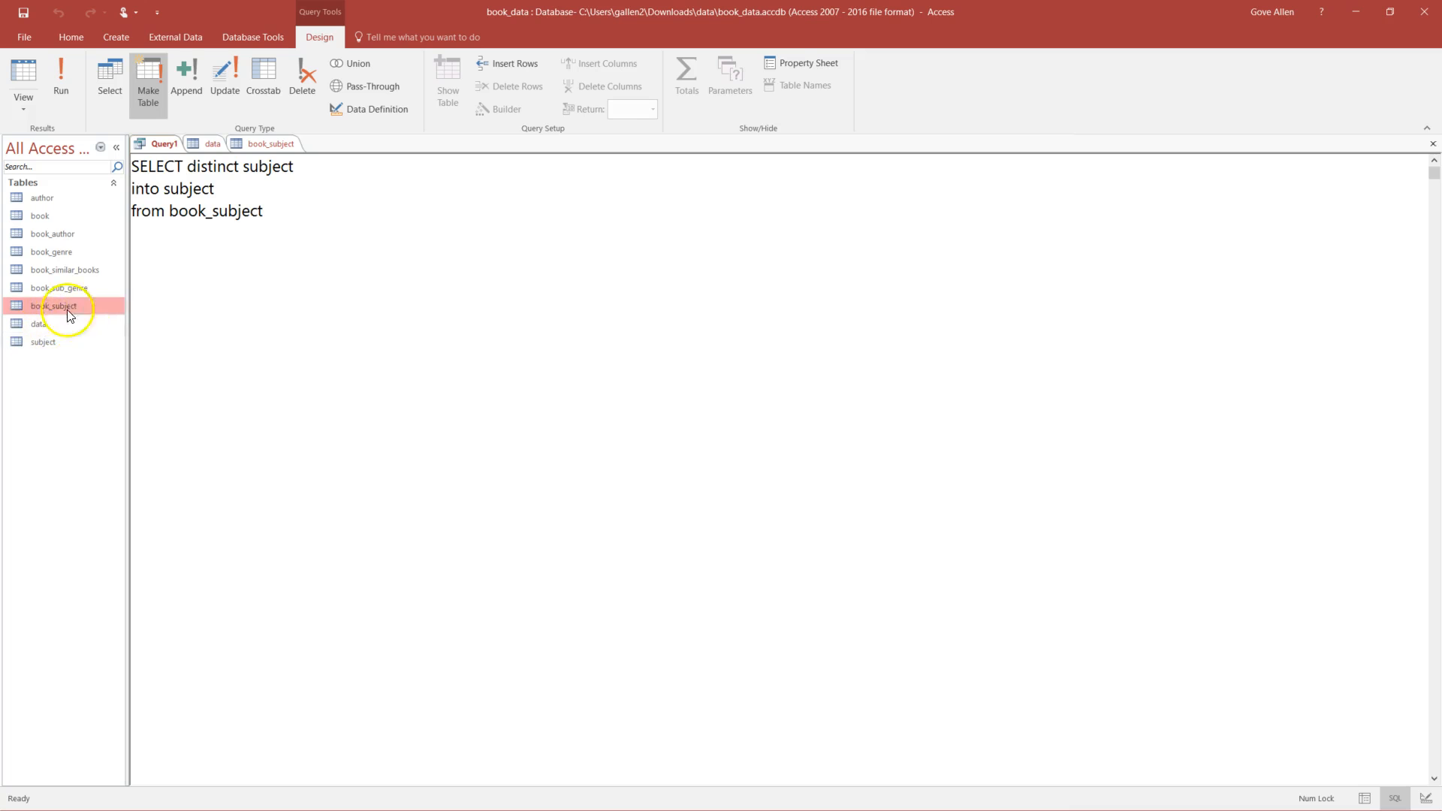
{"action": "double_click", "coordinate": [41, 342]}
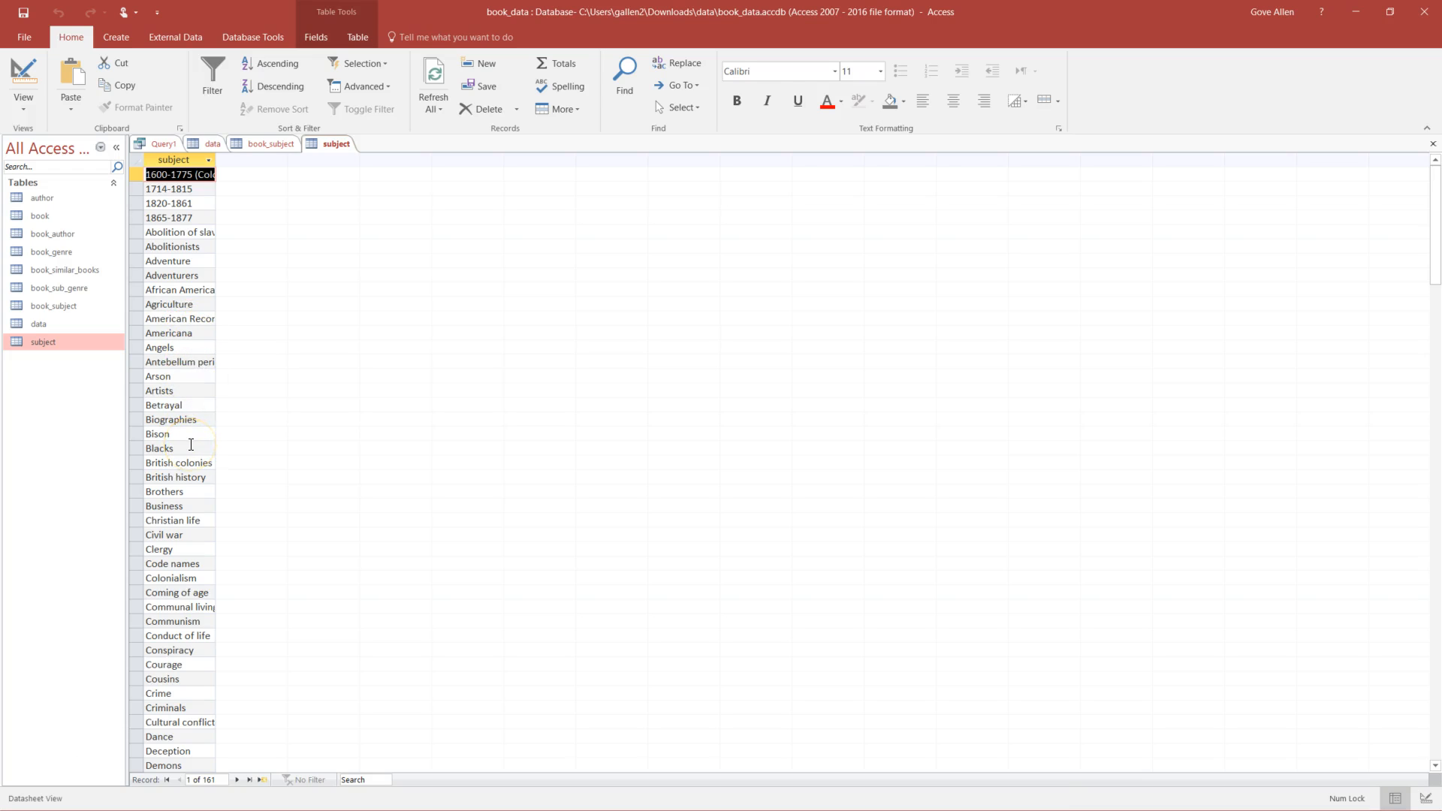
{"action": "left_click", "coordinate": [1434, 145]}
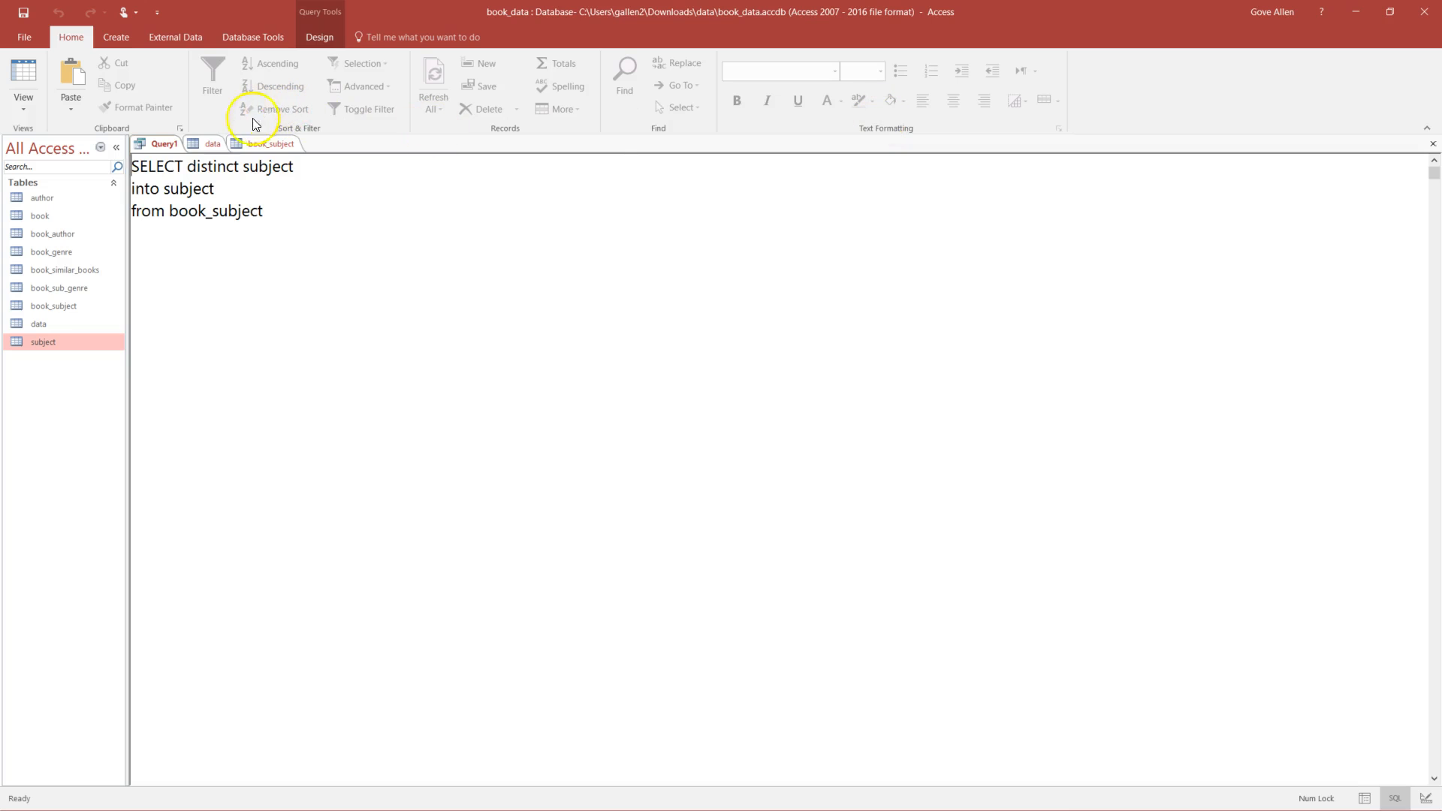
- Reopen the subject table and widen its subject column so the long subject names fit
{"action": "left_click", "coordinate": [263, 143]}
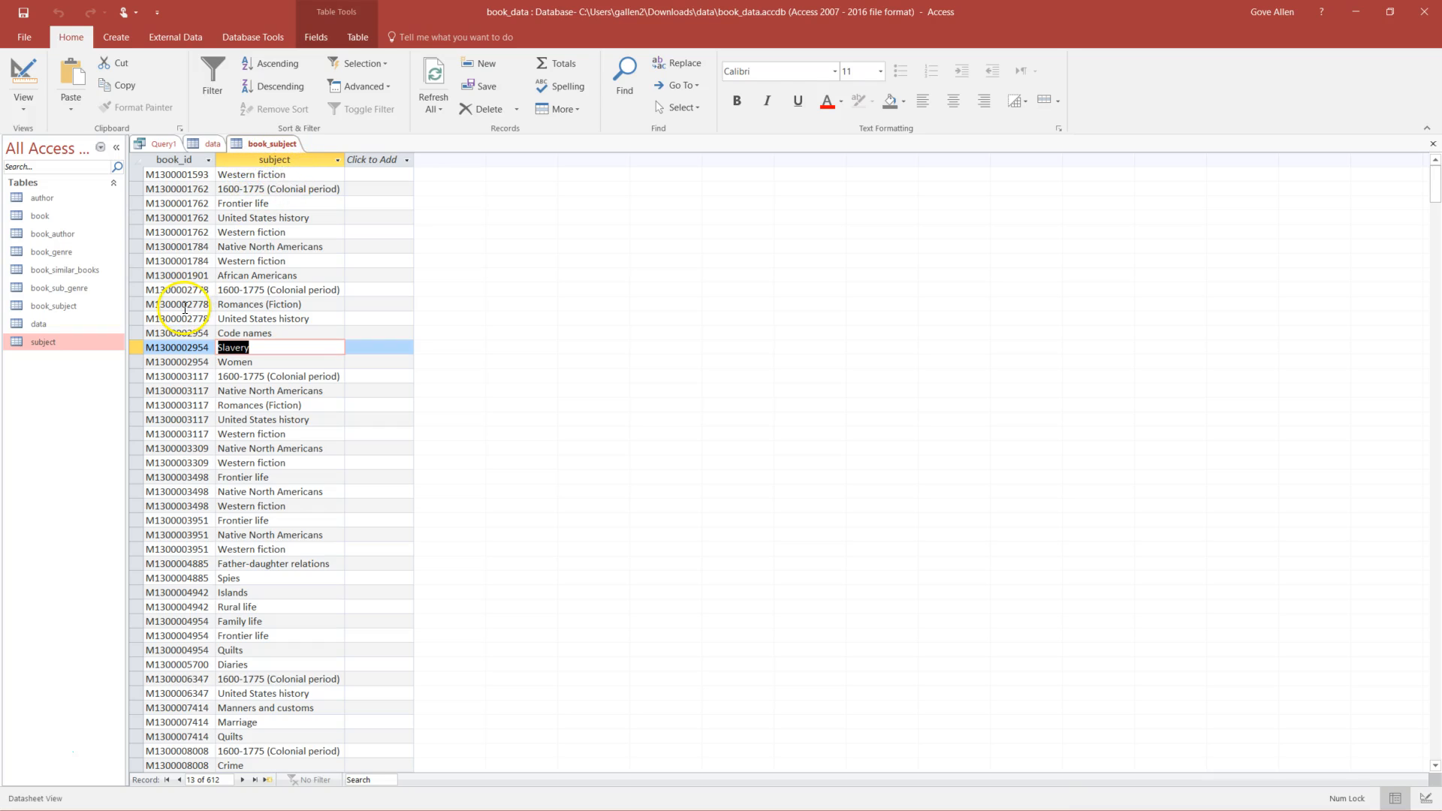
{"action": "double_click", "coordinate": [47, 345]}
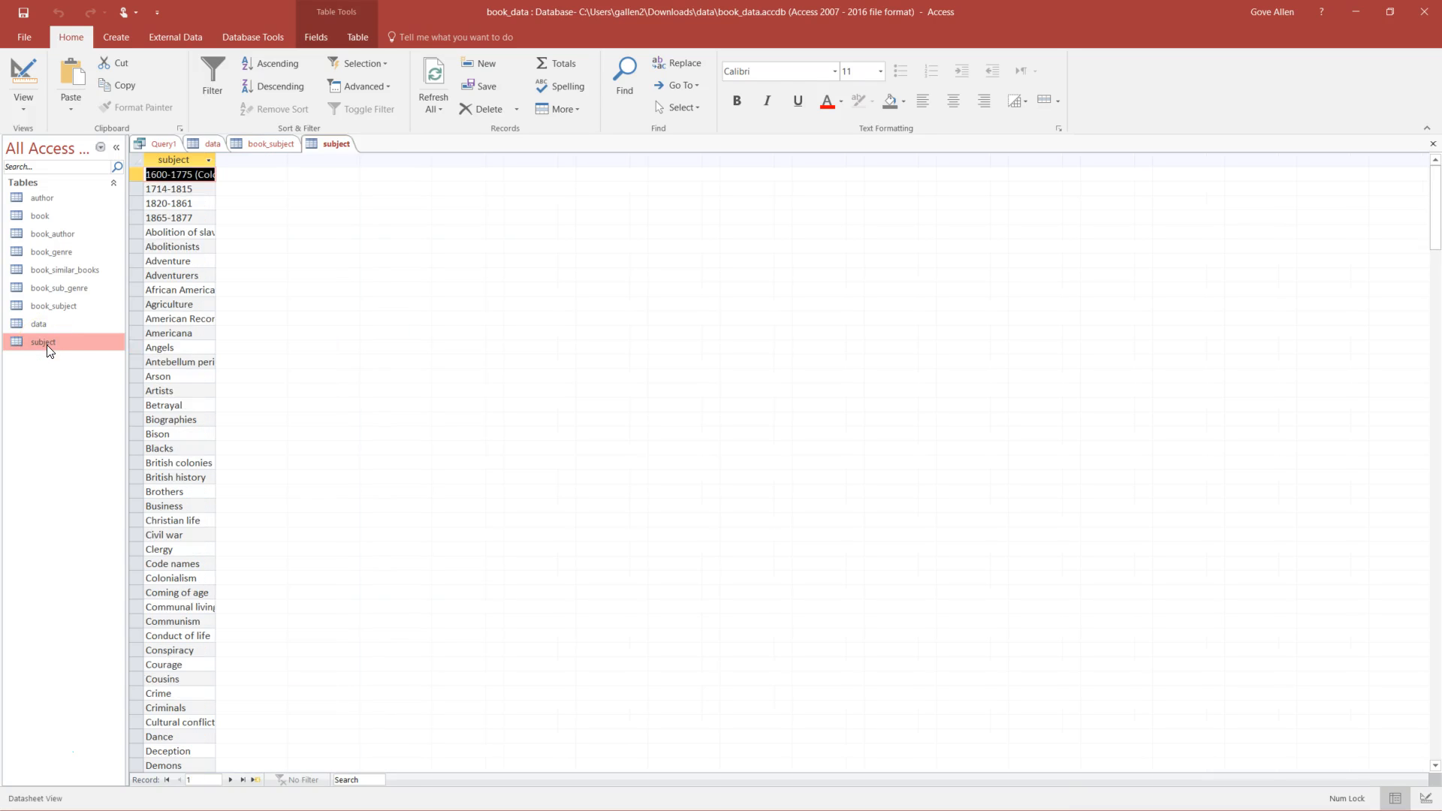
{"action": "left_click", "coordinate": [211, 160]}
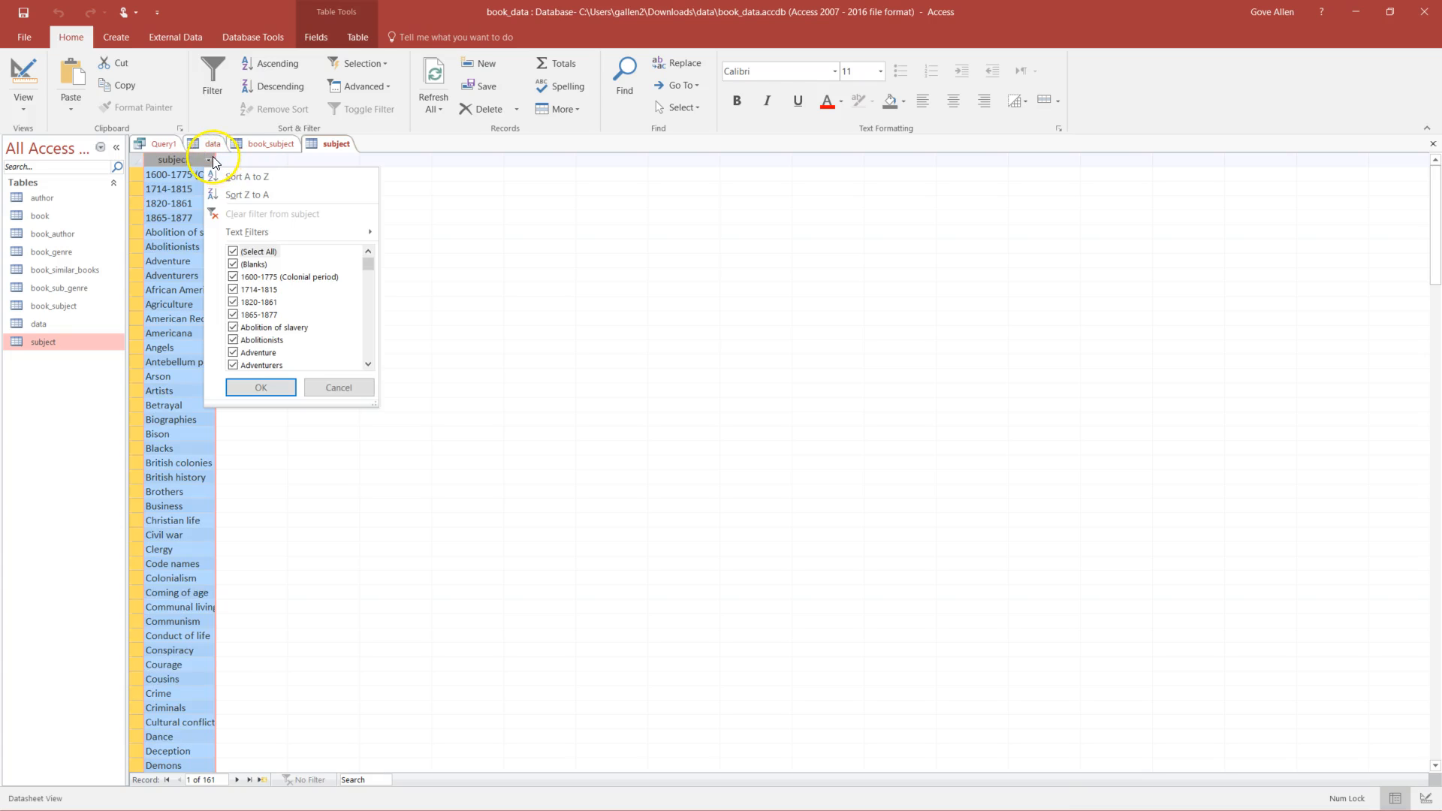
{"action": "left_click", "coordinate": [211, 159]}
{"action": "left_click_drag", "start_coordinate": [215, 160], "coordinate": [269, 159]}
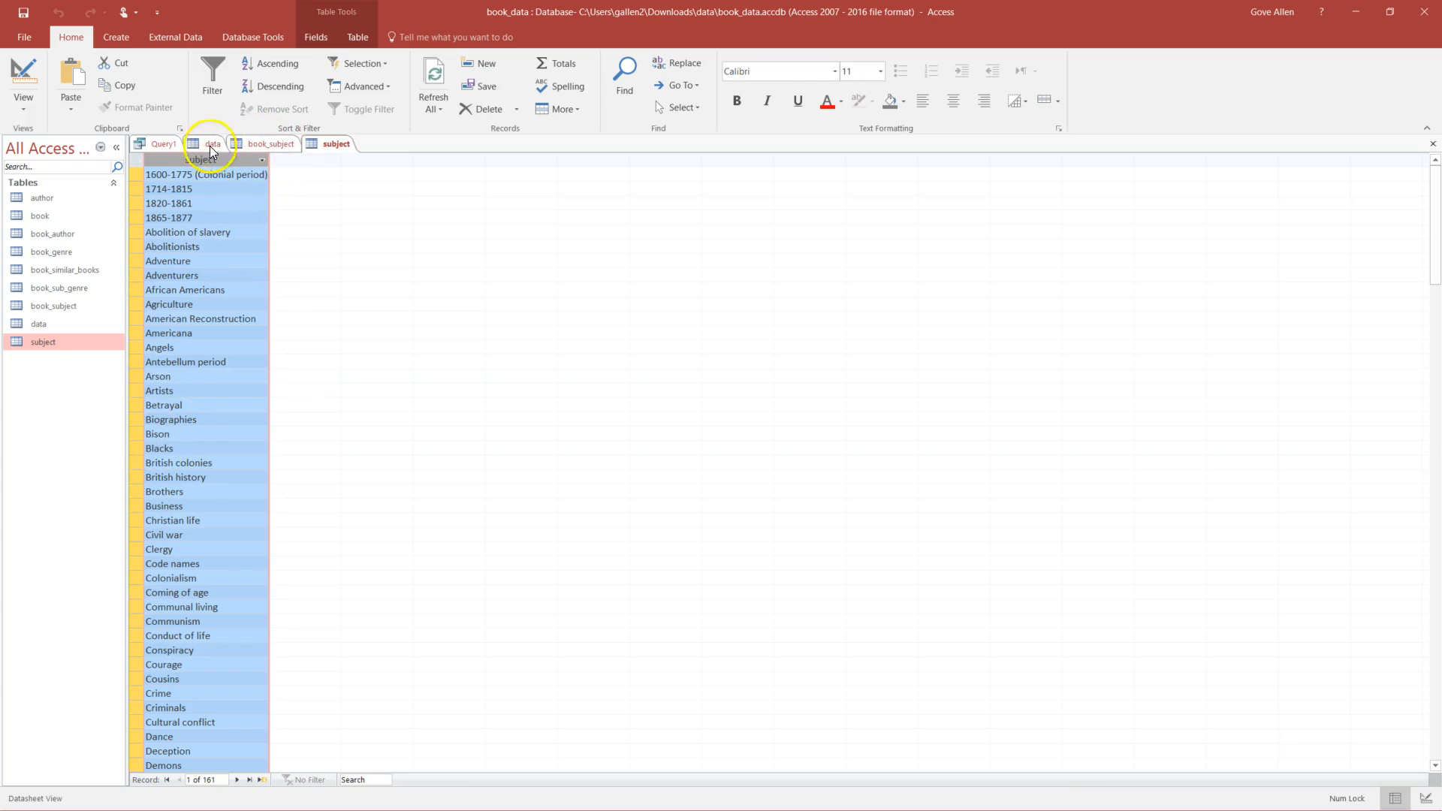
- In the book_subject table's design, set the subject field's lookup display control to Combo Box
{"action": "left_click", "coordinate": [250, 142]}
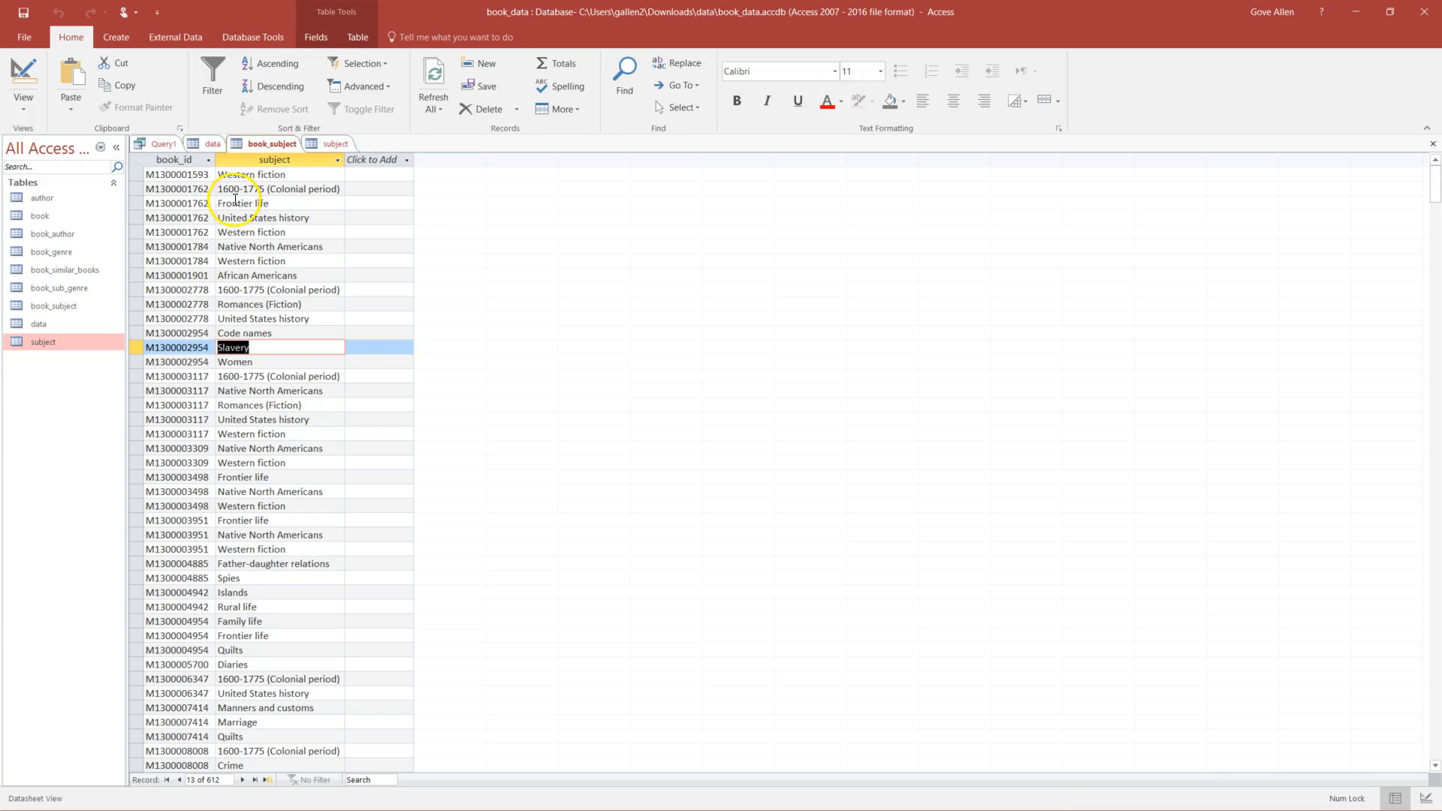
{"action": "left_click", "coordinate": [34, 75]}
{"action": "left_click", "coordinate": [186, 188]}
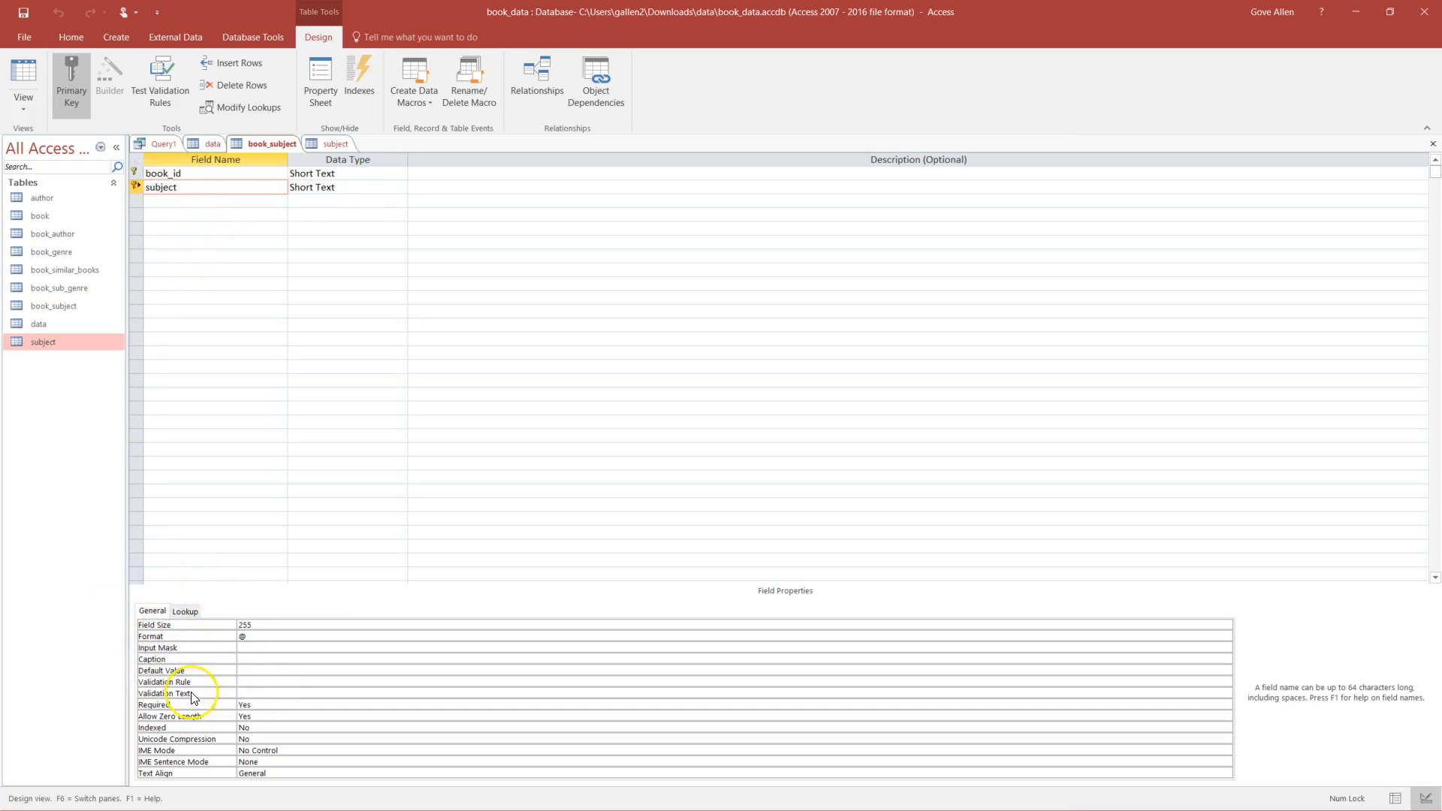
{"action": "left_click", "coordinate": [188, 617]}
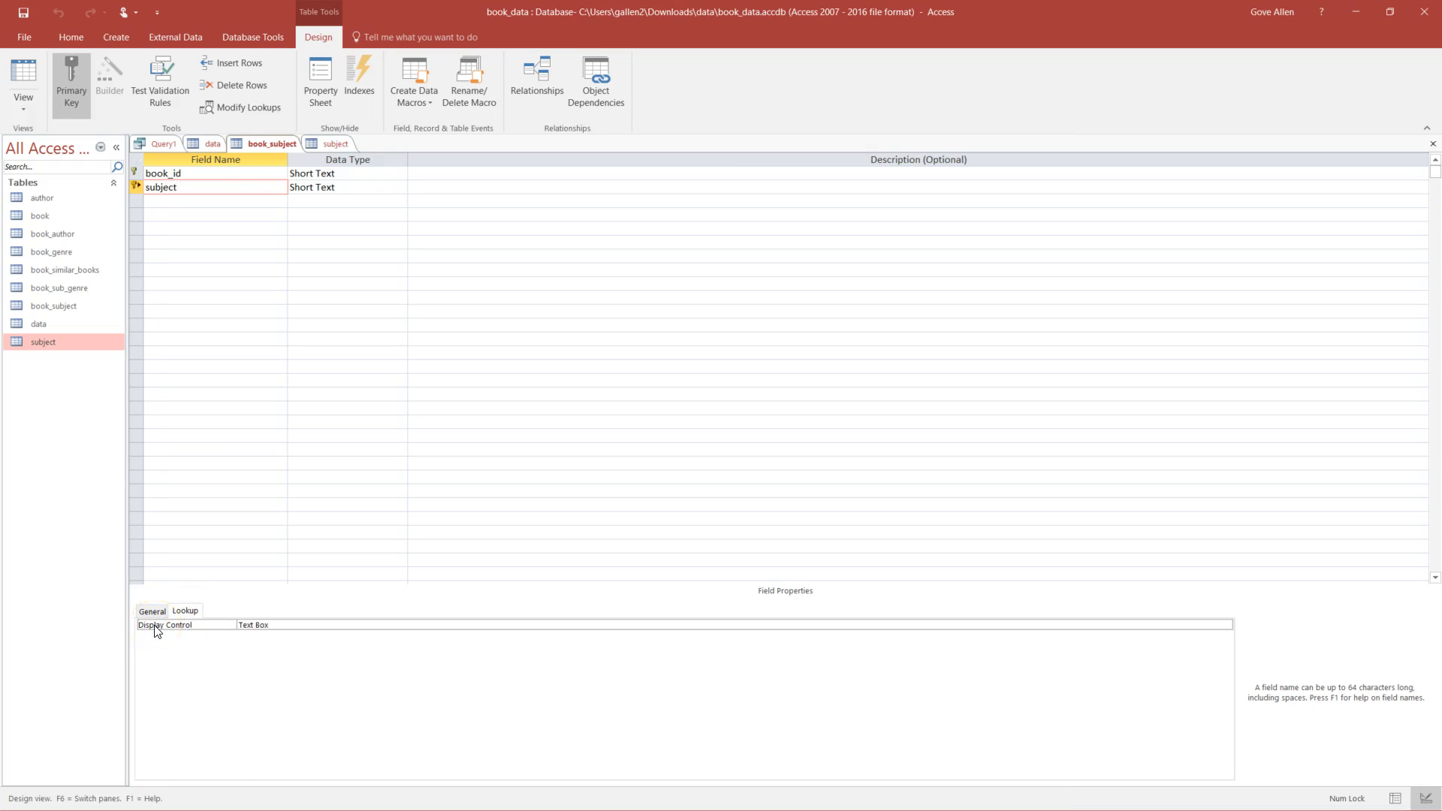
{"action": "left_click", "coordinate": [282, 625]}
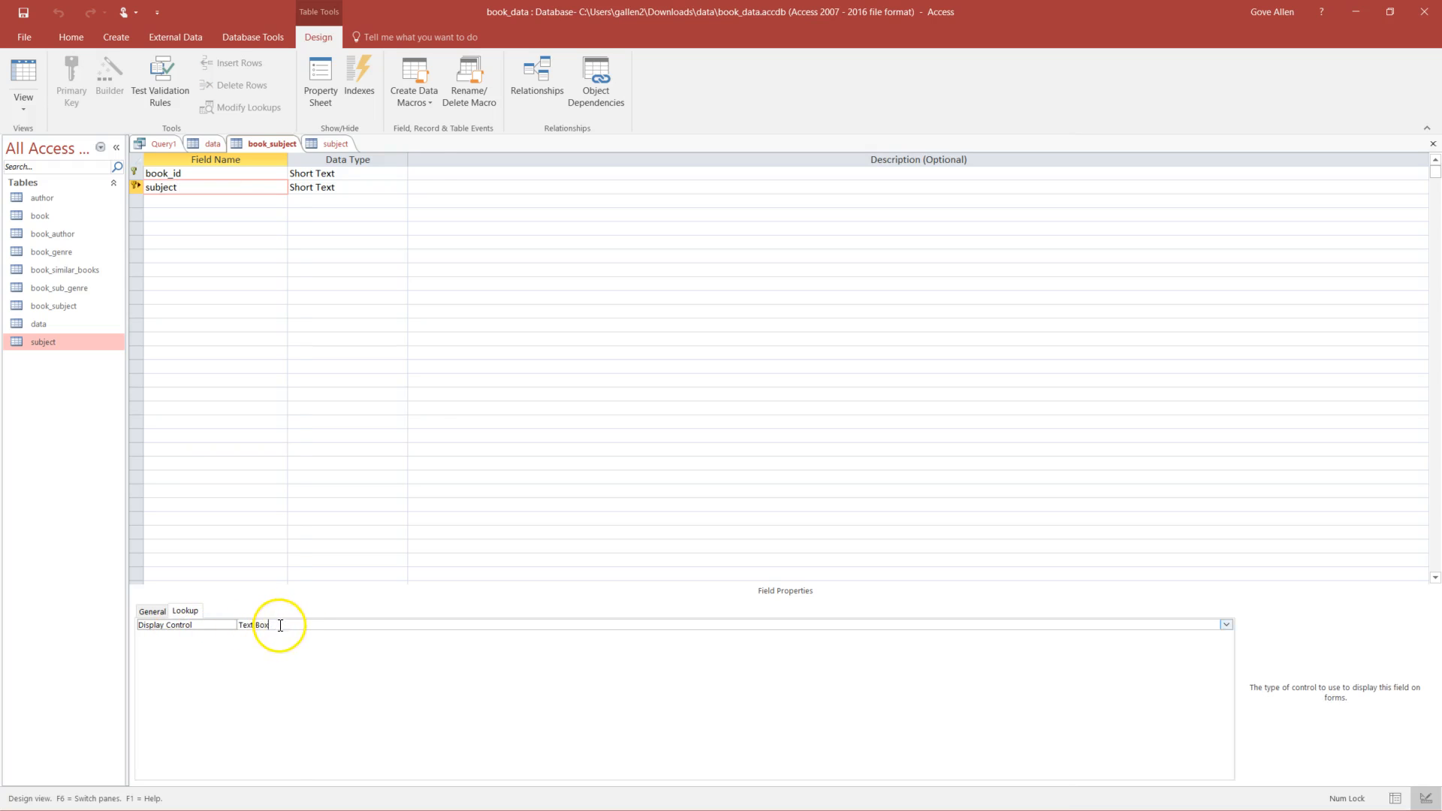
{"action": "left_click", "coordinate": [1226, 625]}
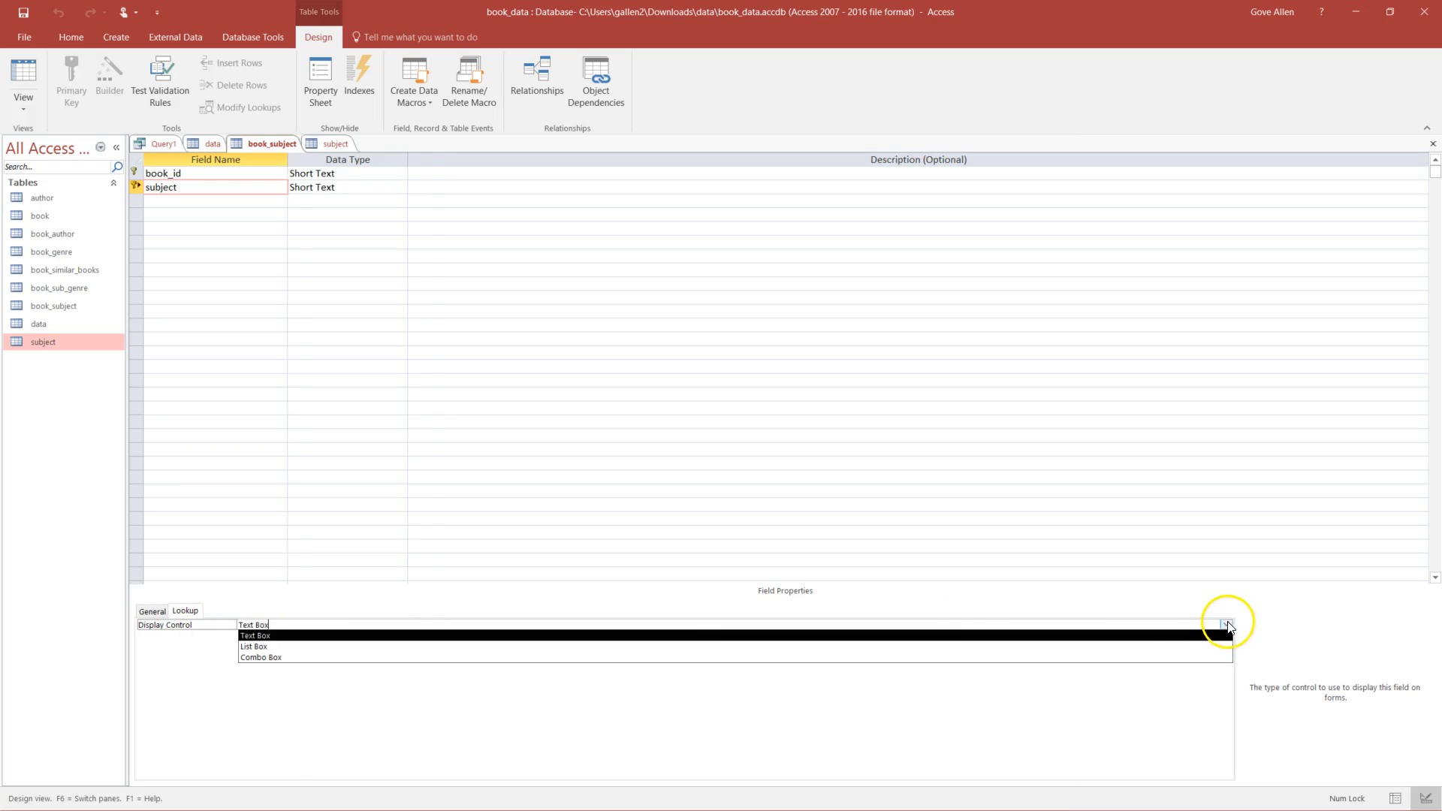
{"action": "left_click", "coordinate": [435, 658]}
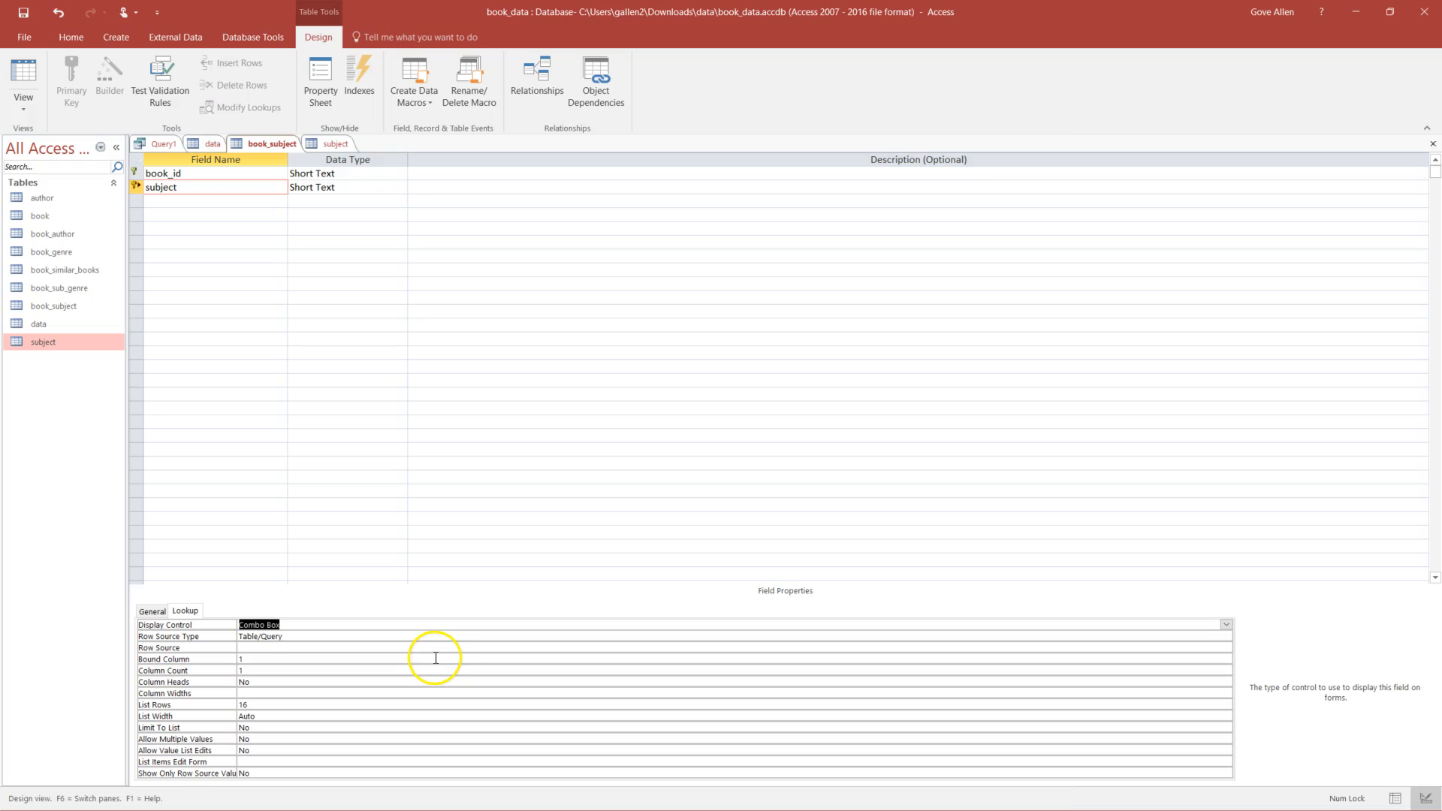
- Set the subject field's lookup row source to the subject table, then save book_subject and return to its datasheet
{"action": "left_click", "coordinate": [259, 648]}
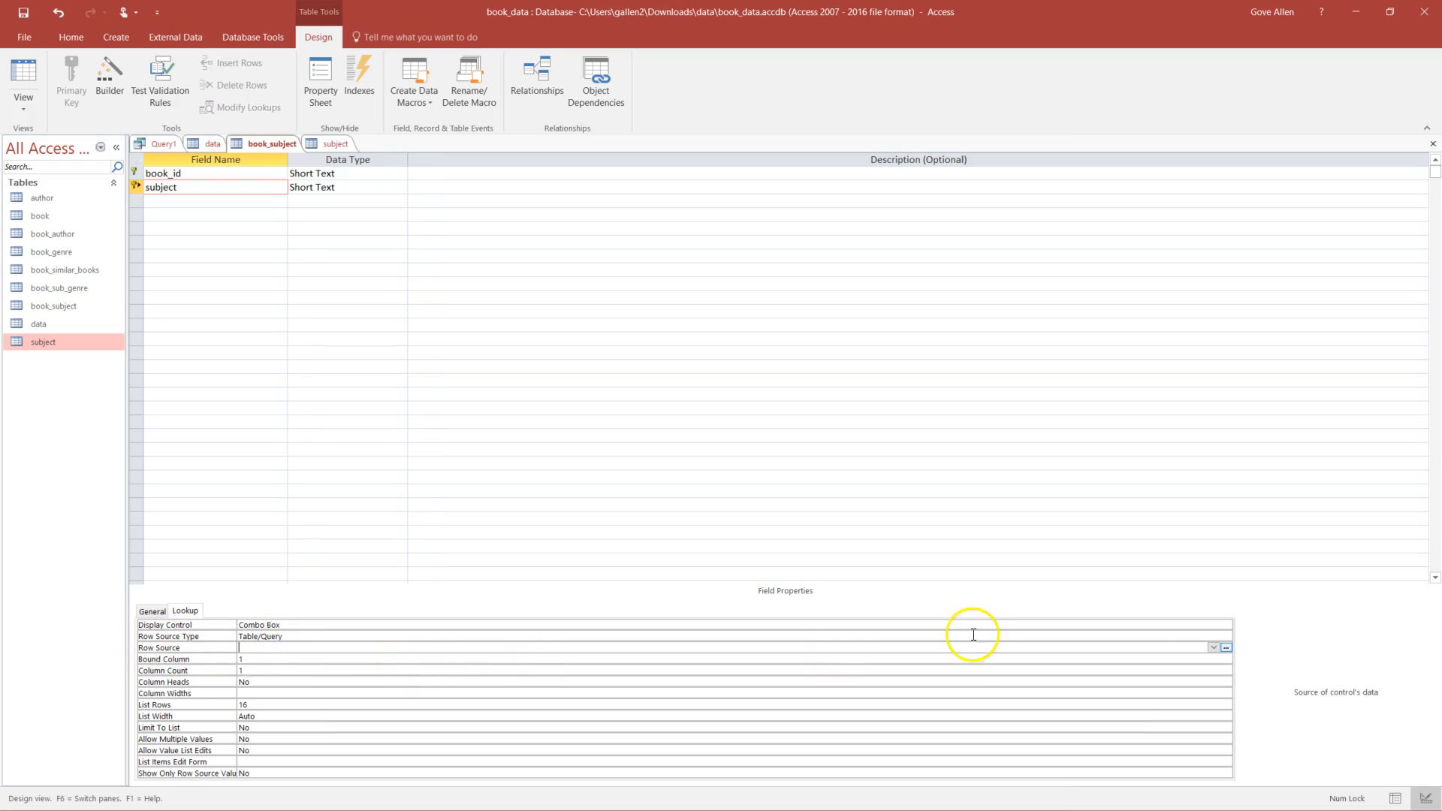
{"action": "left_click", "coordinate": [1216, 649]}
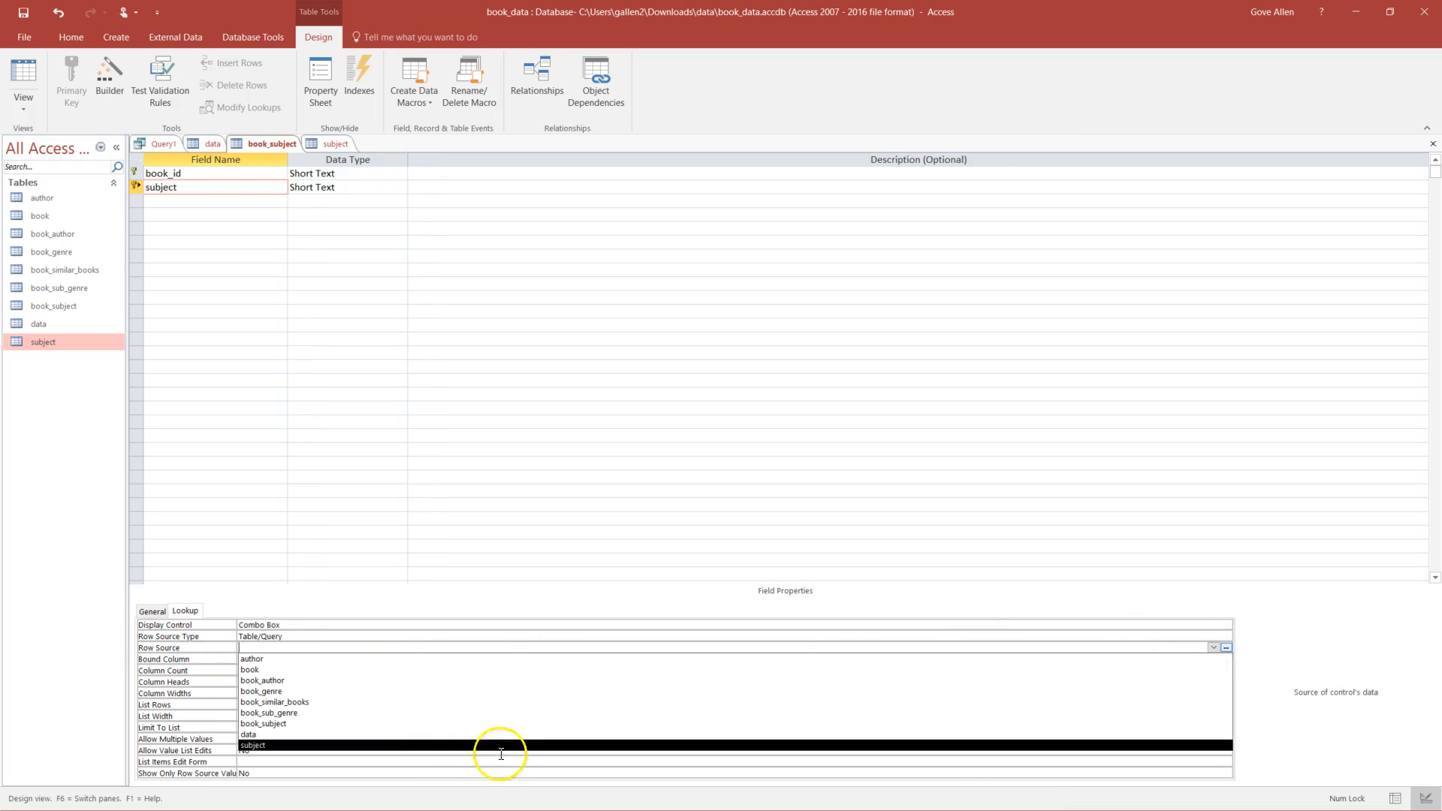
{"action": "left_click", "coordinate": [423, 746]}
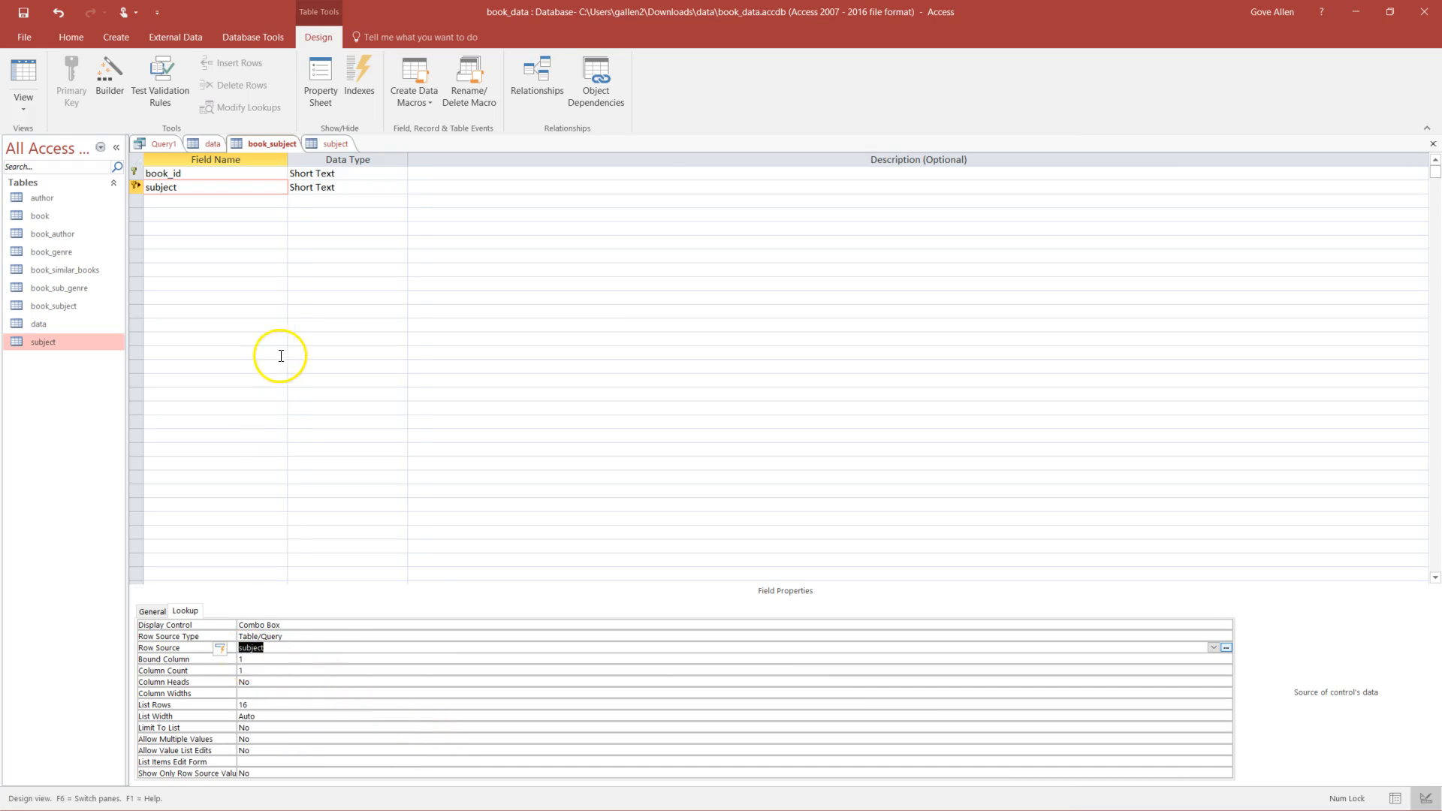
{"action": "left_click", "coordinate": [16, 73]}
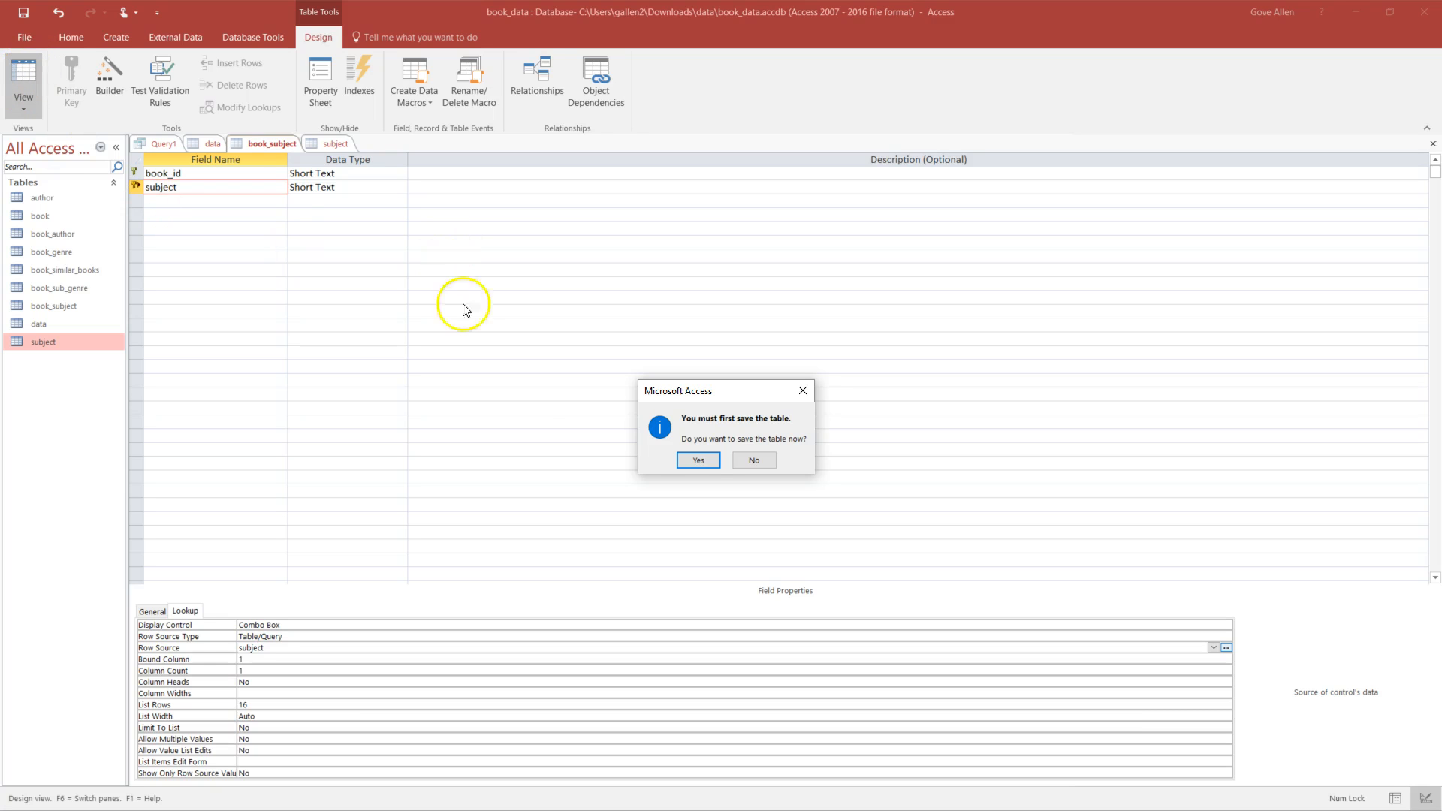
{"action": "left_click", "coordinate": [703, 460]}
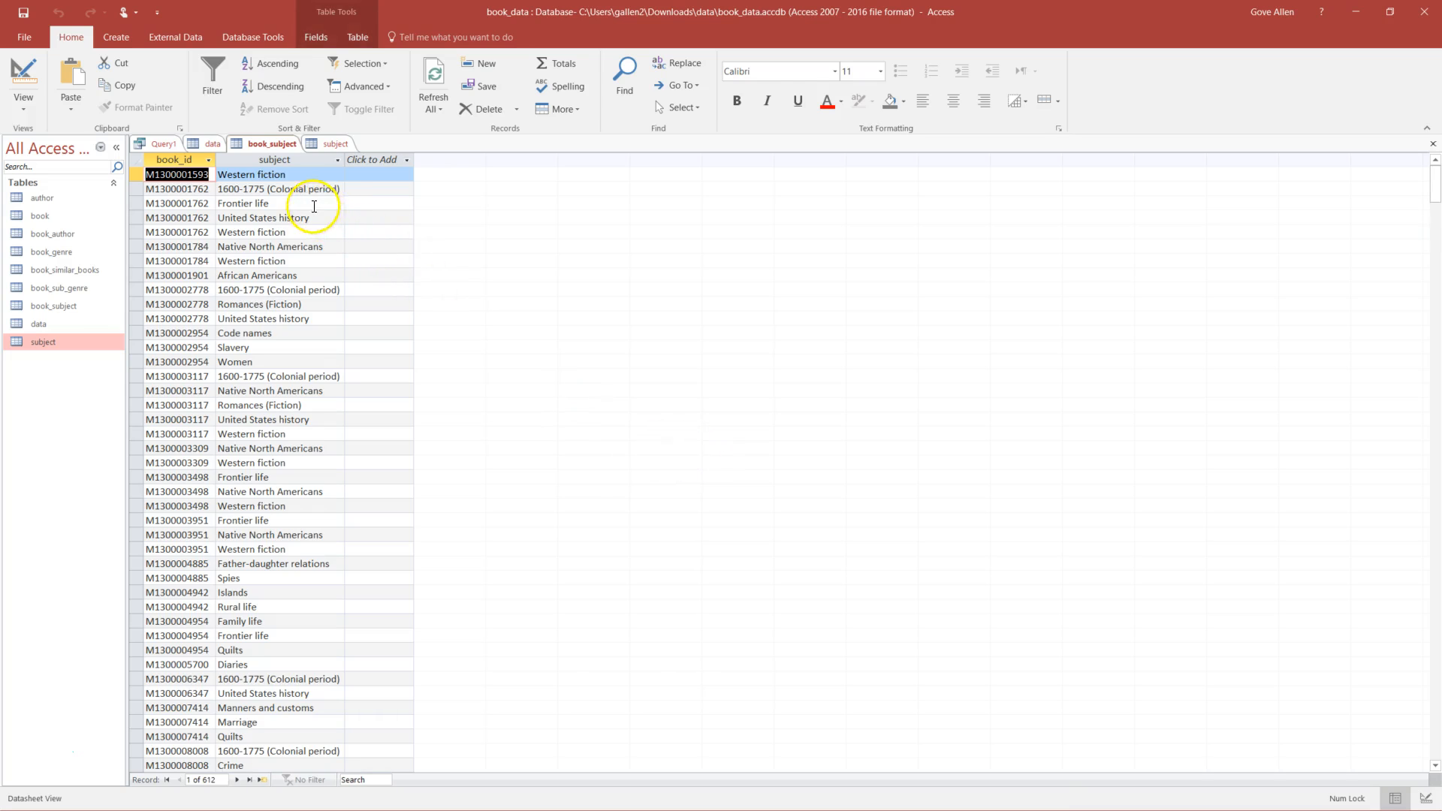
{"action": "left_click", "coordinate": [273, 203]}
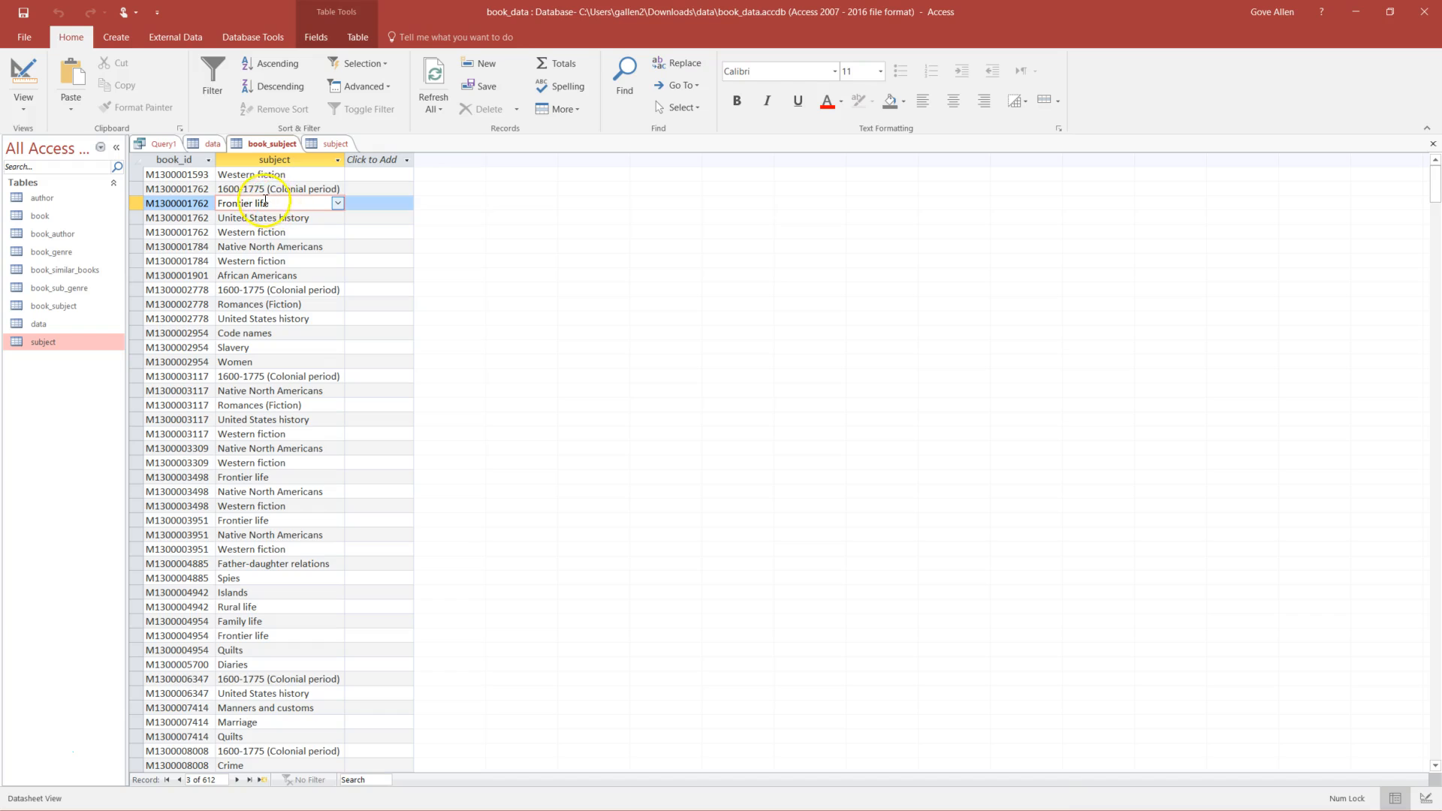
{"action": "left_click", "coordinate": [338, 204]}
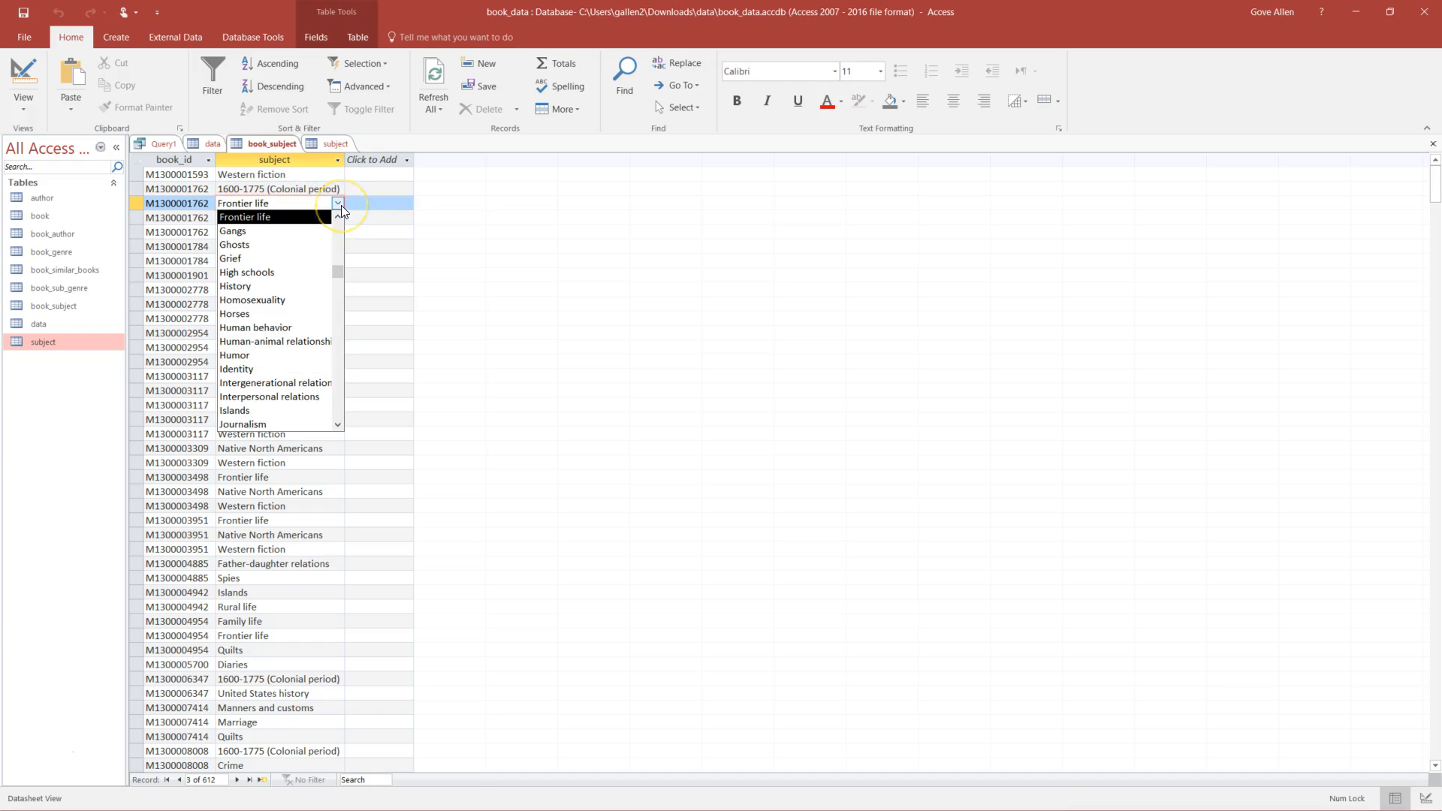
{"action": "left_click", "coordinate": [339, 204]}
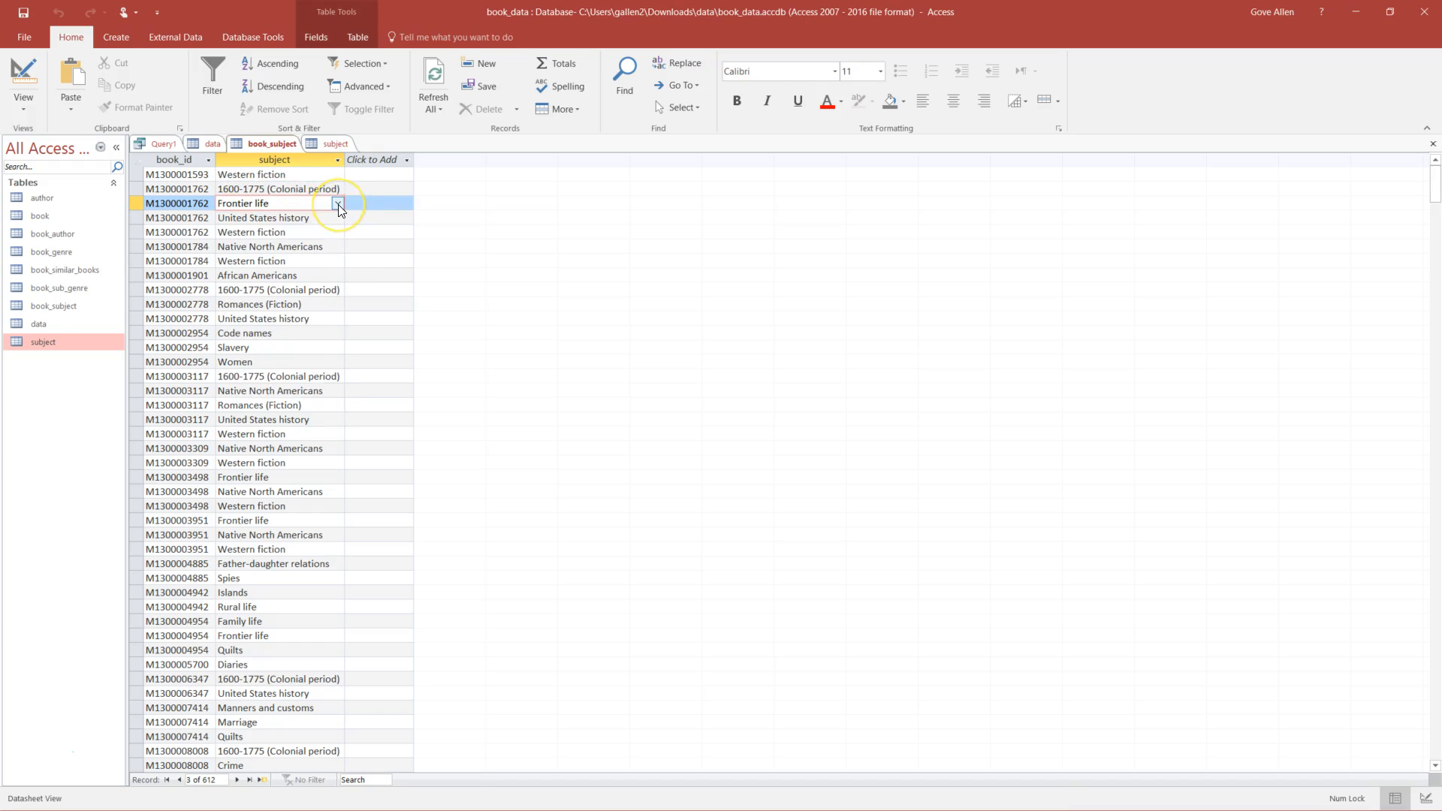
{"action": "key", "text": "BackSpace"}
{"action": "key", "text": "BackSpace"}
{"action": "key", "text": "Down"}
{"action": "key", "text": "Up"}
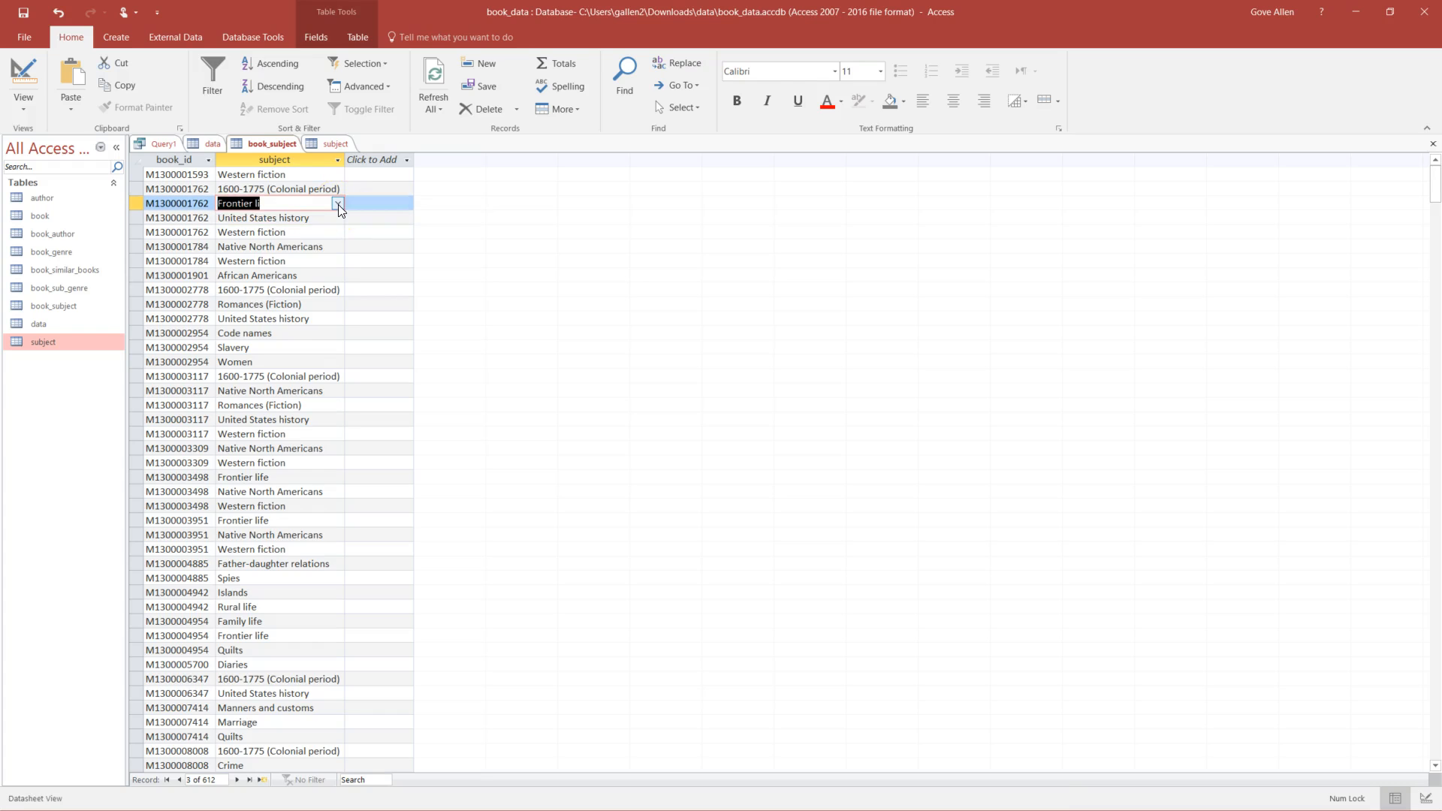
{"action": "left_click", "coordinate": [338, 204]}
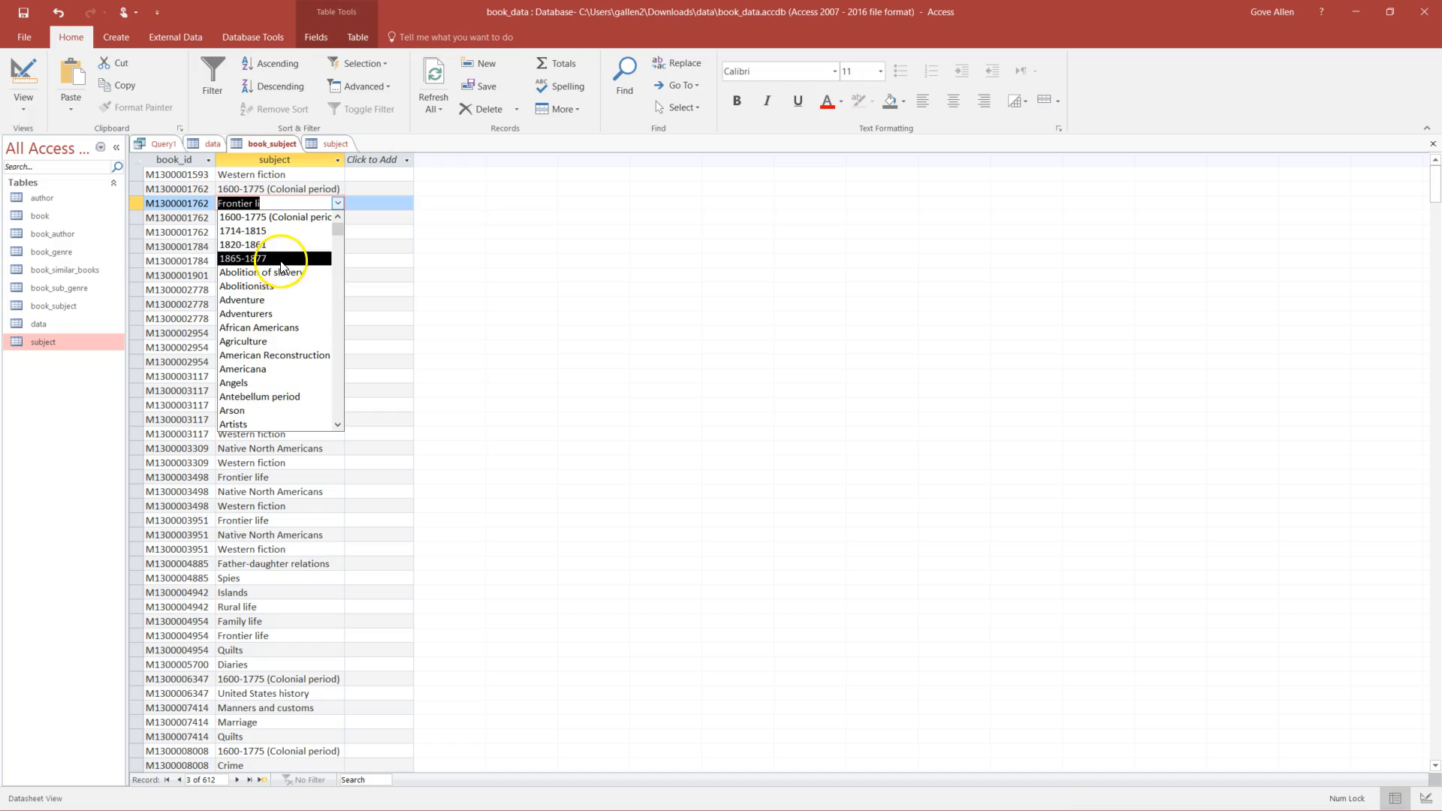
{"action": "scroll", "coordinate": [305, 343], "scroll_direction": "down", "scroll_amount": 1}
{"action": "scroll", "coordinate": [305, 346], "scroll_direction": "down", "scroll_amount": 12}
{"action": "scroll", "coordinate": [304, 345], "scroll_direction": "down", "scroll_amount": 5}
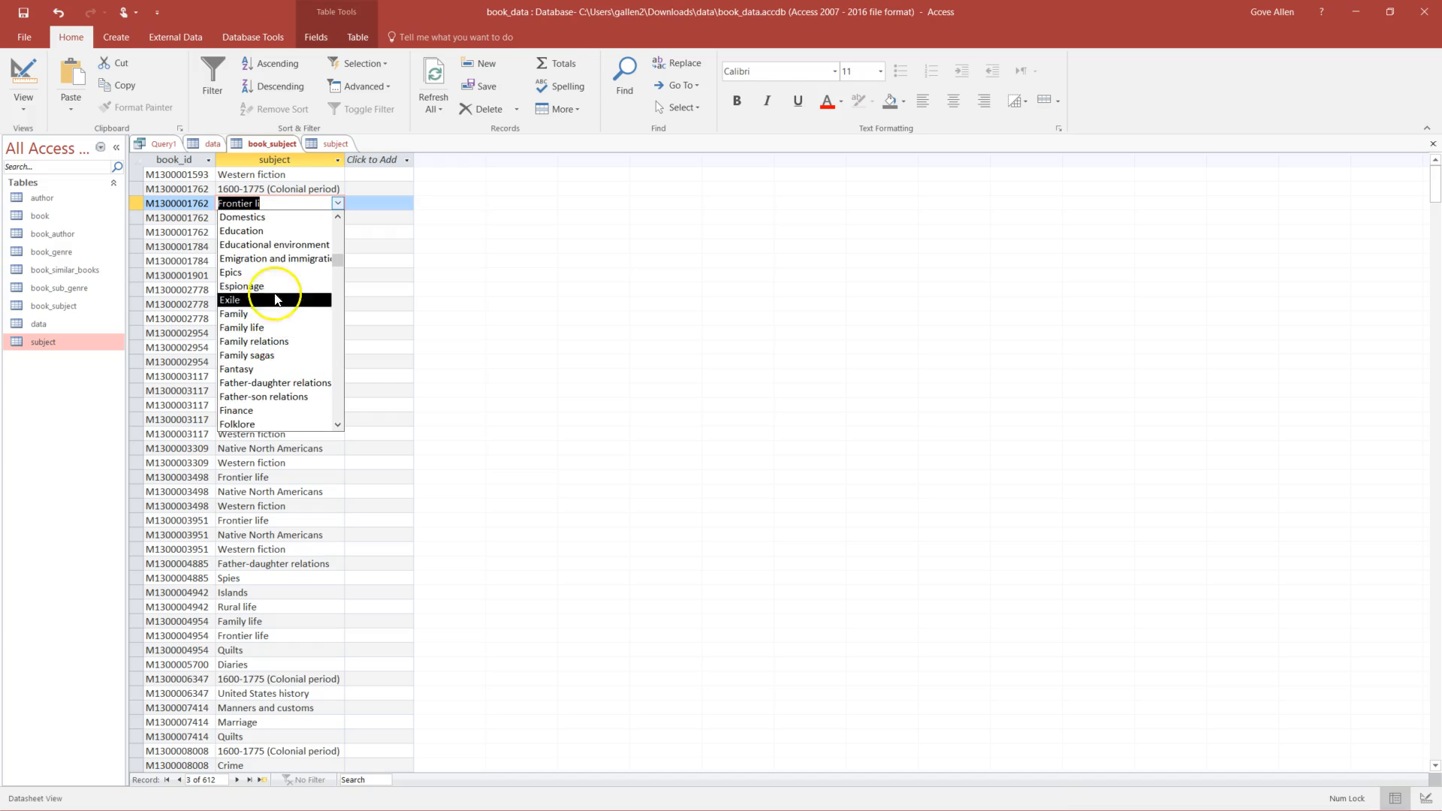
{"action": "scroll", "coordinate": [284, 413], "scroll_direction": "down", "scroll_amount": 4}
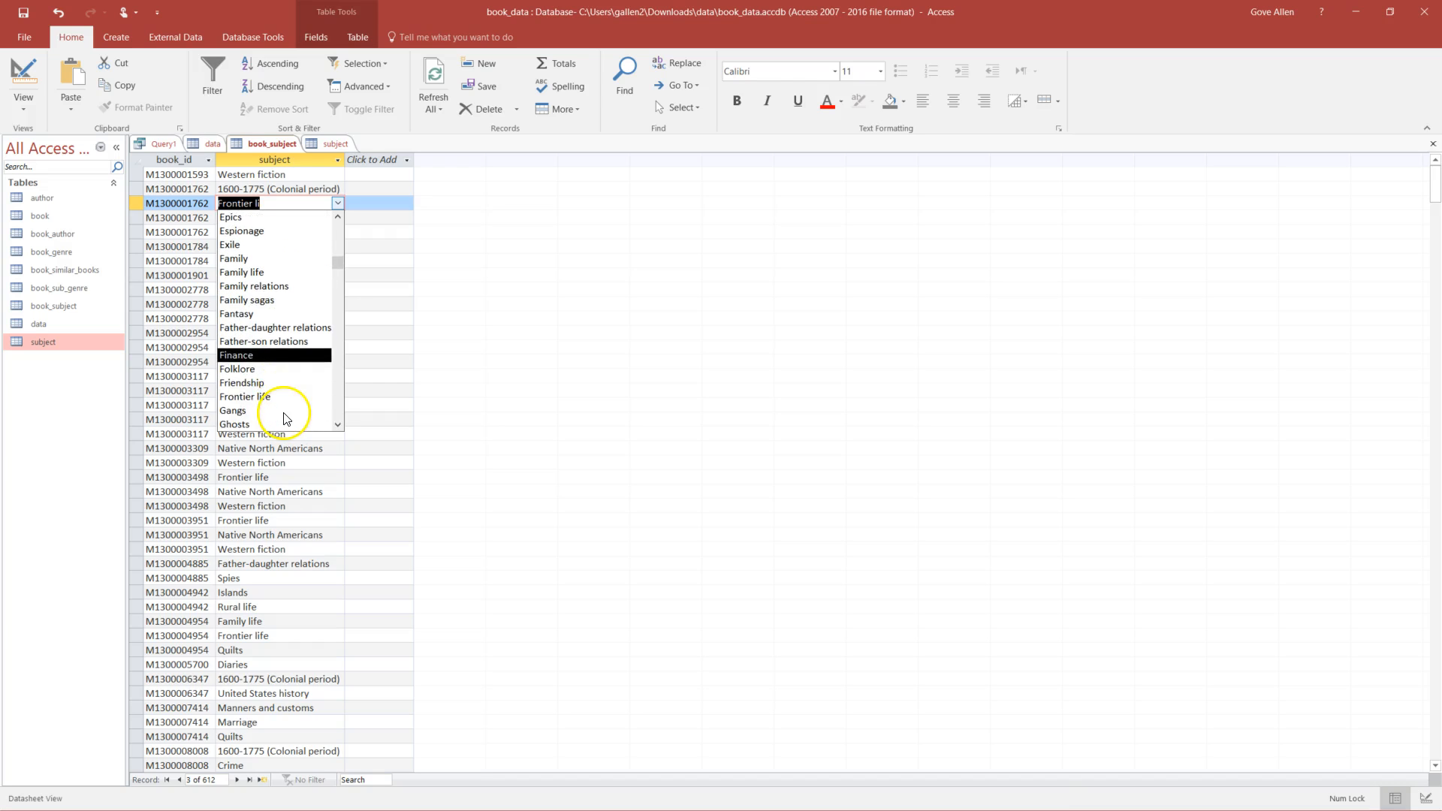
{"action": "left_click", "coordinate": [272, 397]}
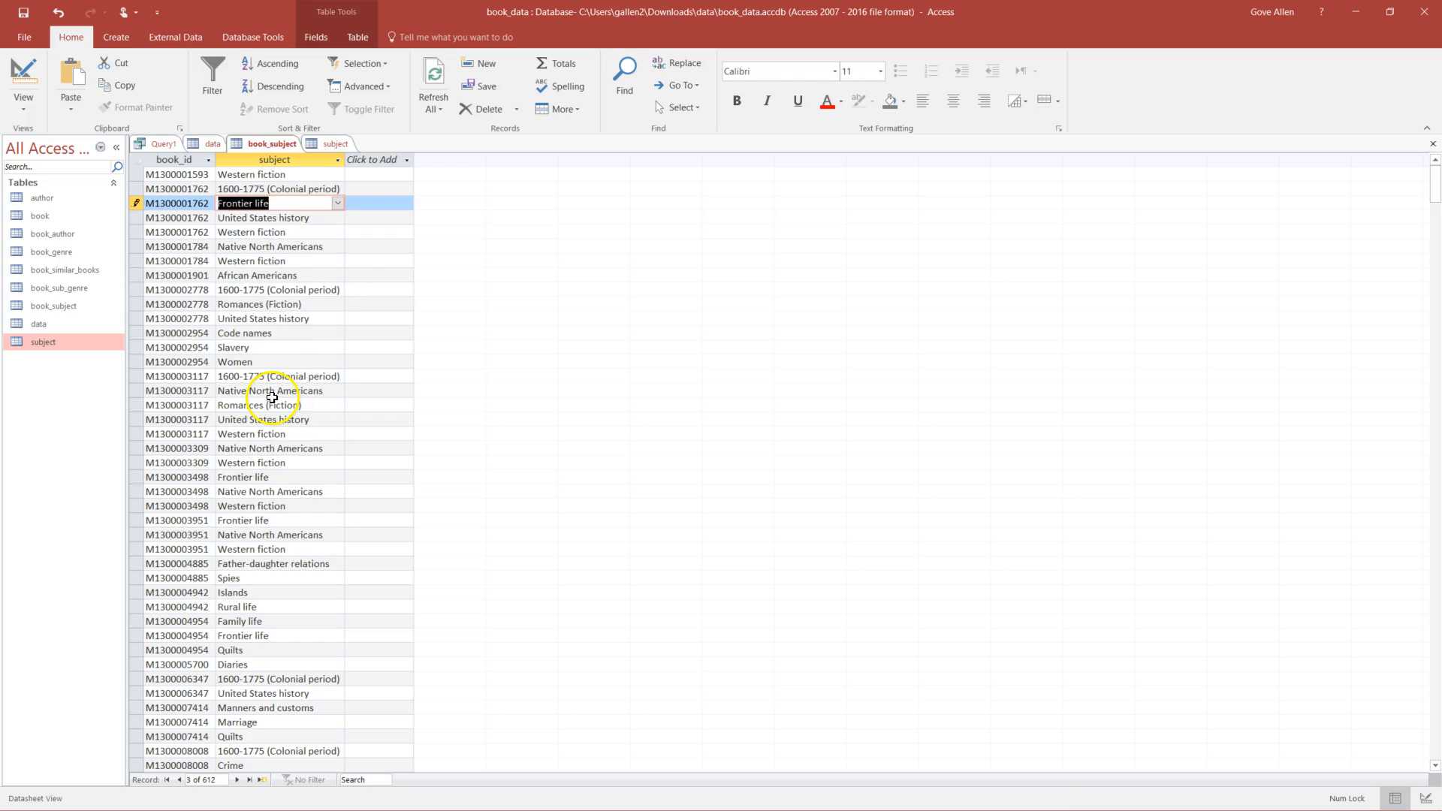
- Set Limit To List to Yes for the subject field's lookup, then save book_subject and return to its datasheet
{"action": "left_click", "coordinate": [24, 75]}
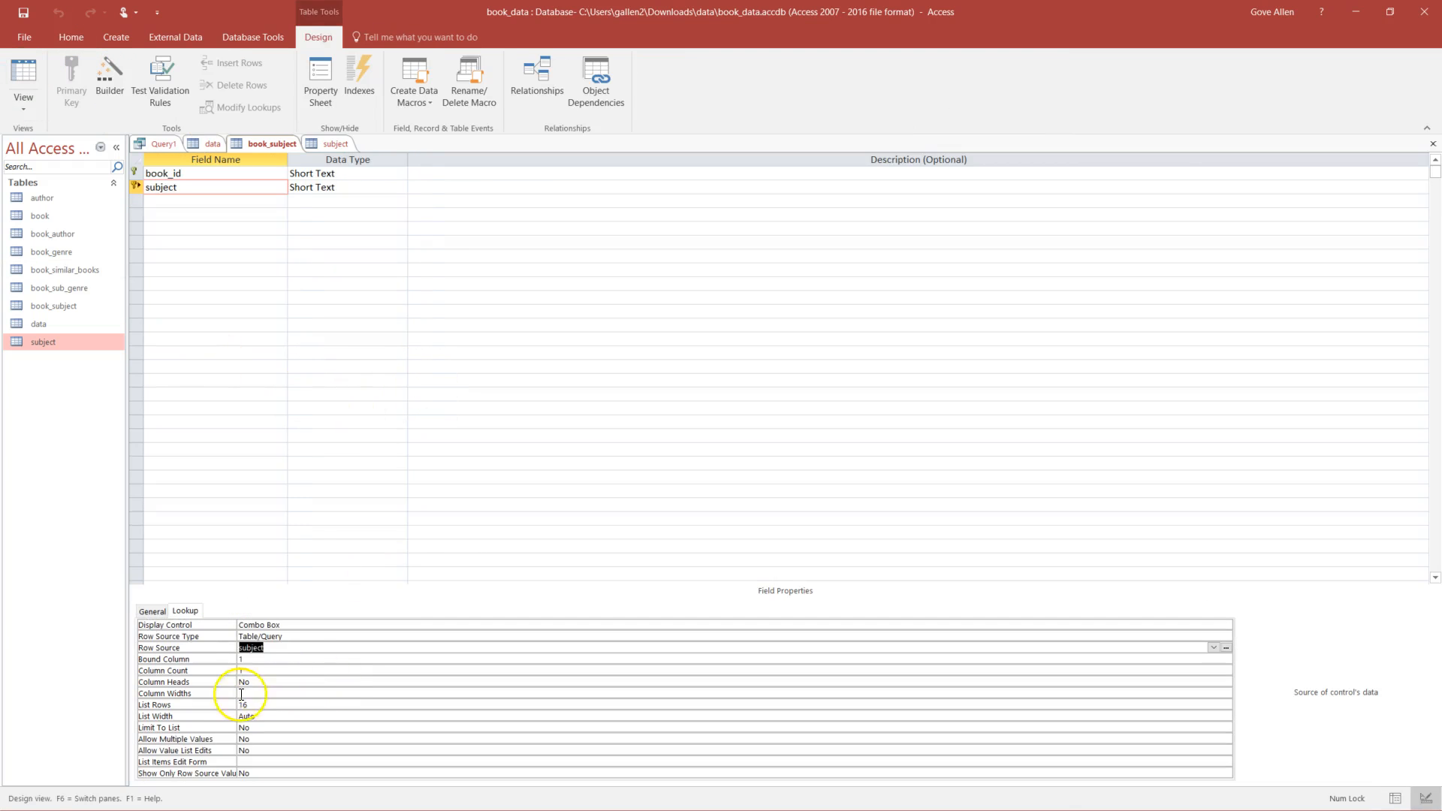
{"action": "left_click", "coordinate": [261, 729]}
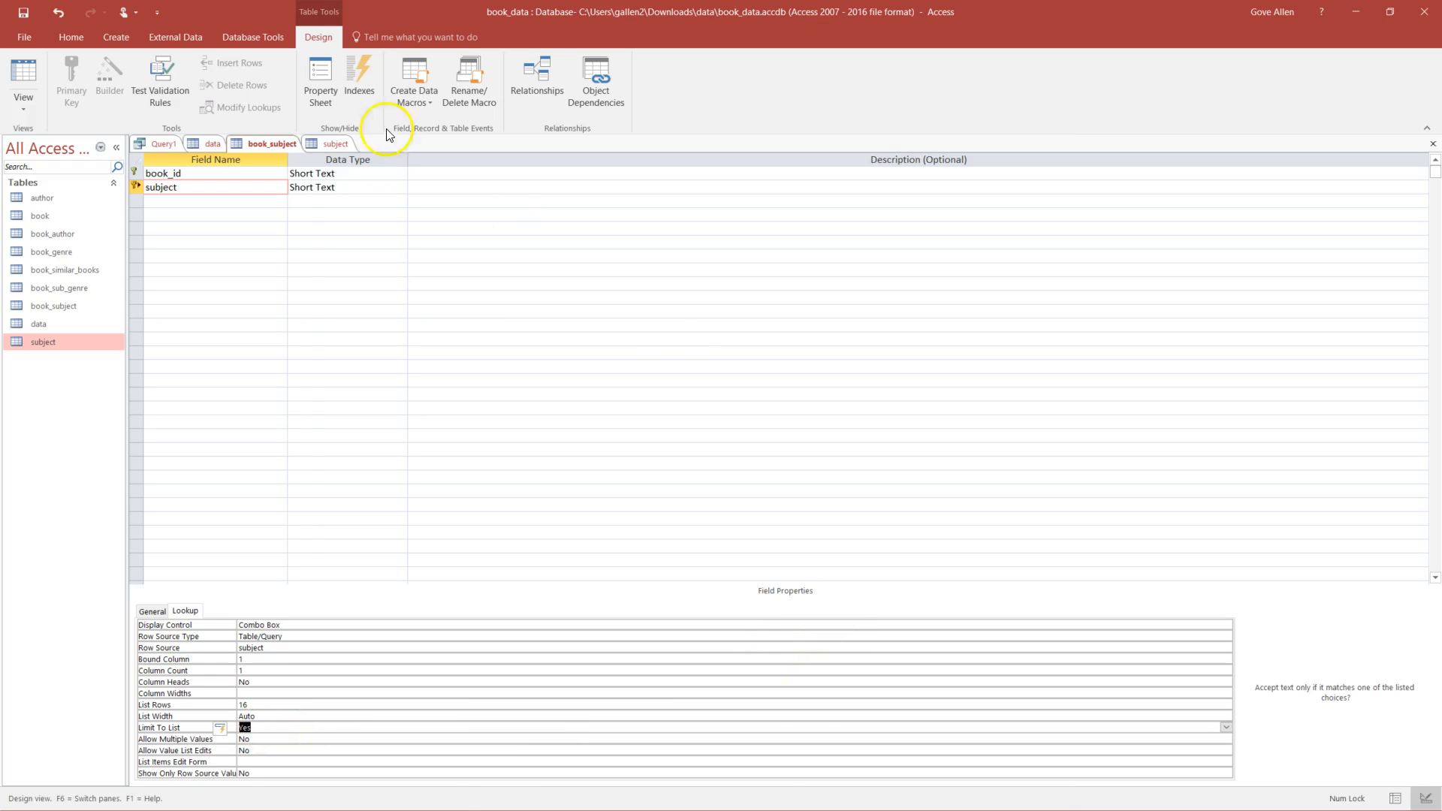
{"action": "left_click", "coordinate": [32, 69]}
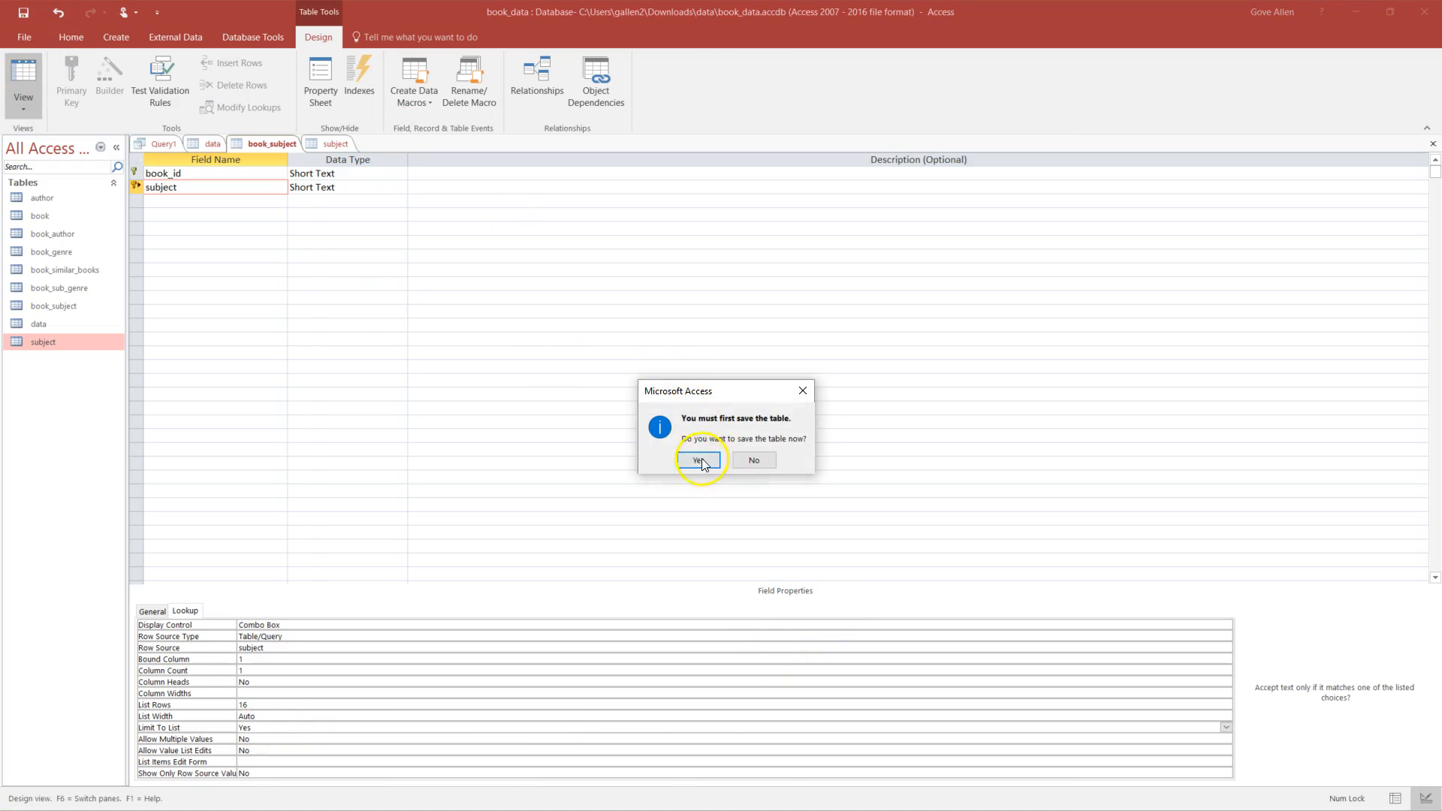
{"action": "left_click", "coordinate": [700, 459]}
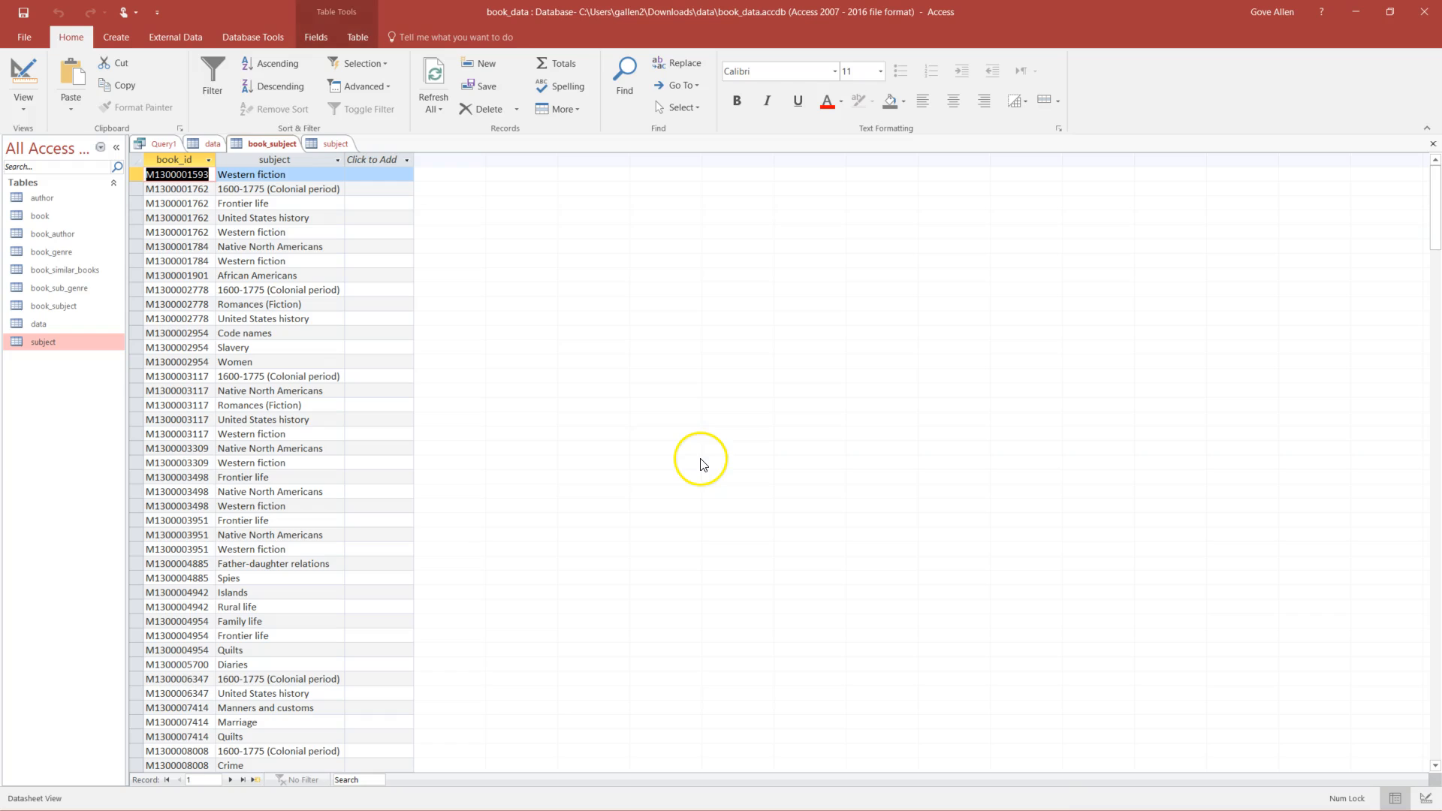
{"action": "left_click", "coordinate": [284, 207]}
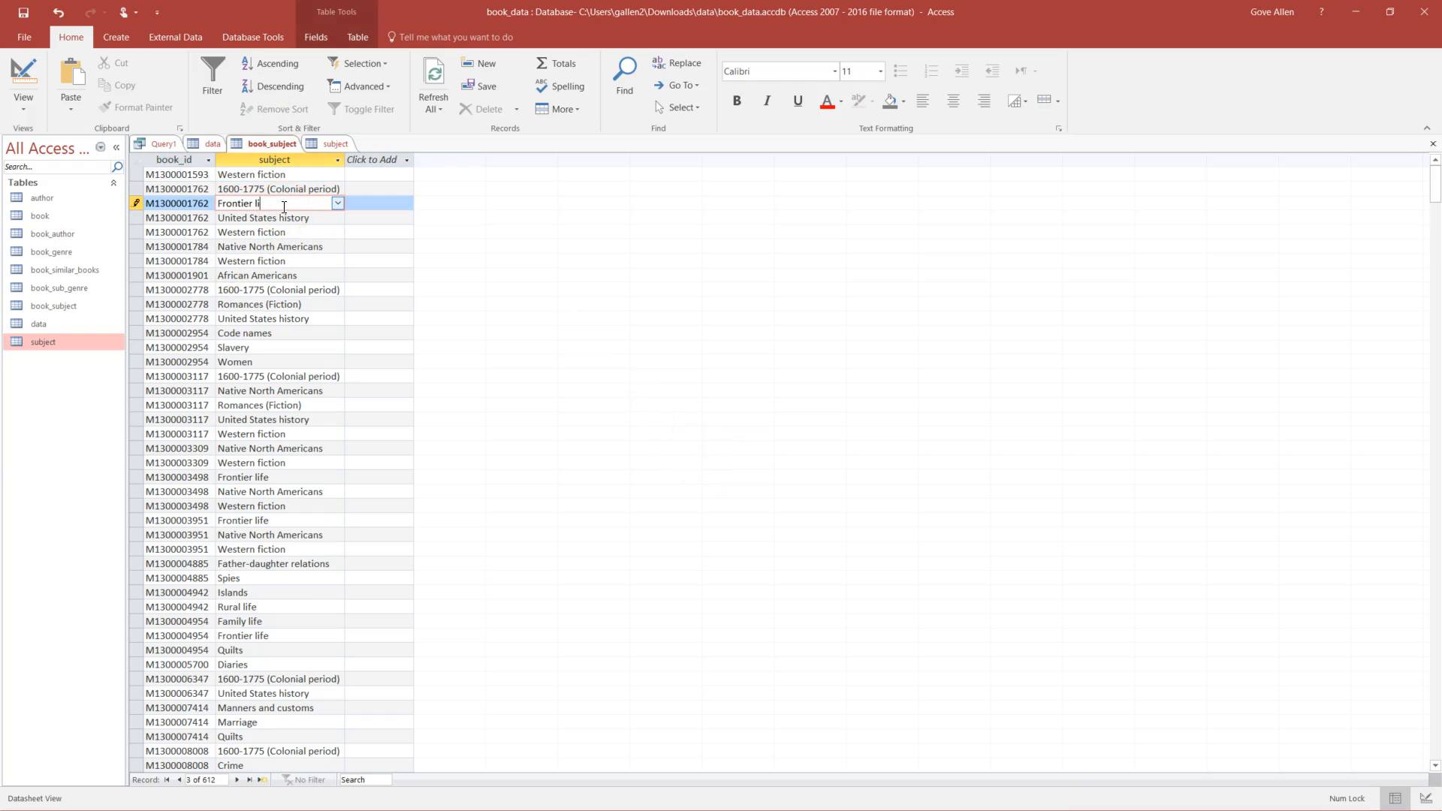
{"action": "key", "text": "Return"}
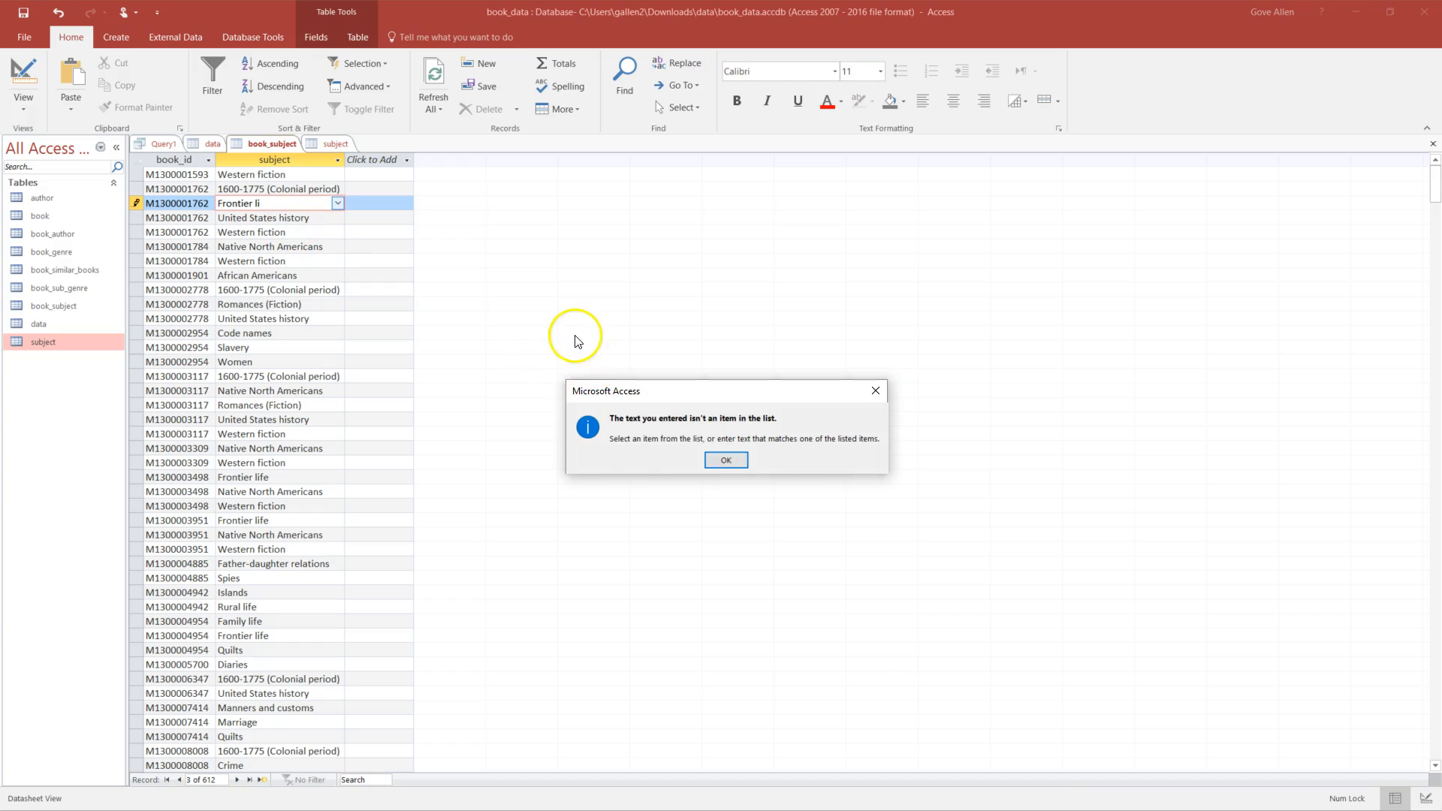
{"action": "left_click", "coordinate": [727, 460]}
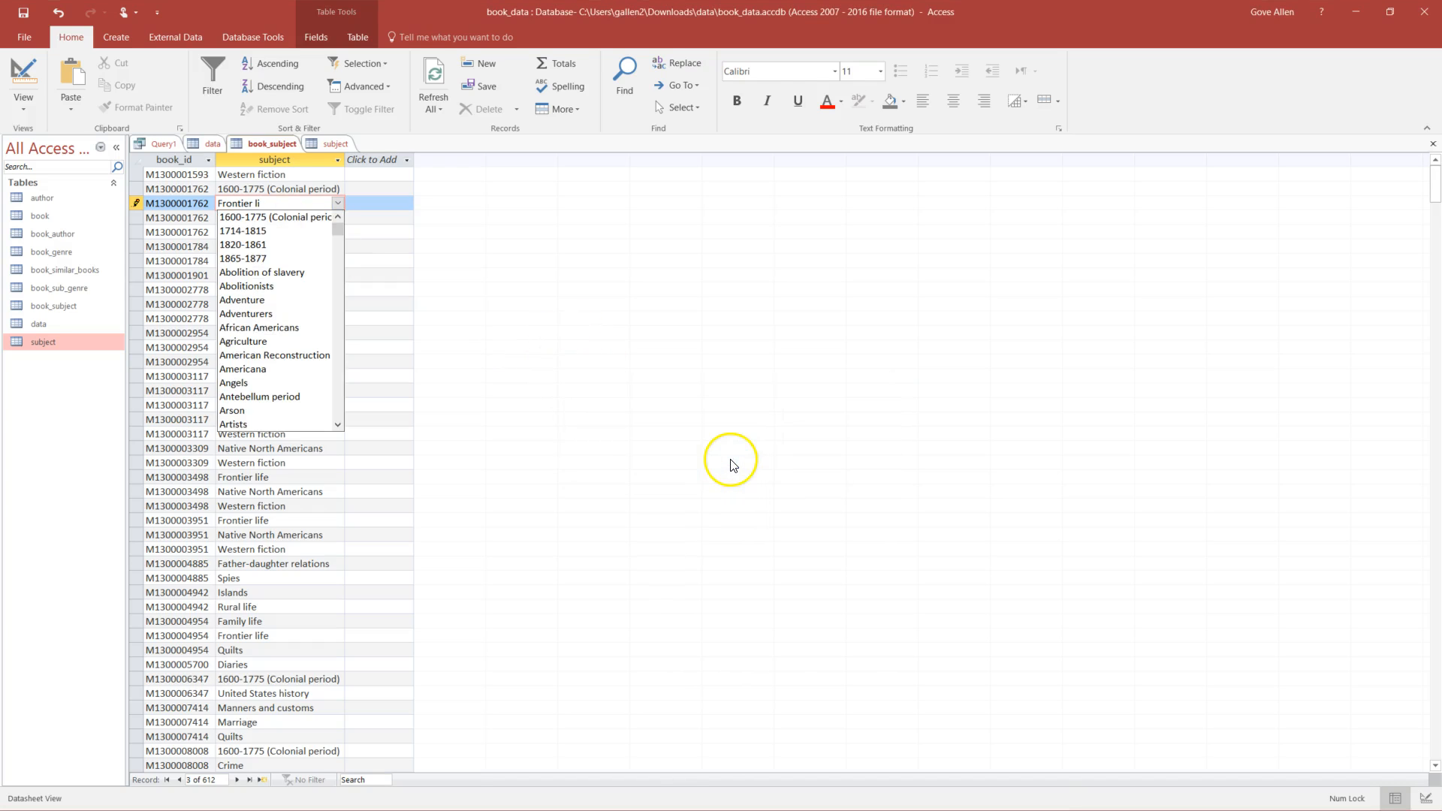
{"action": "key", "text": "Escape"}
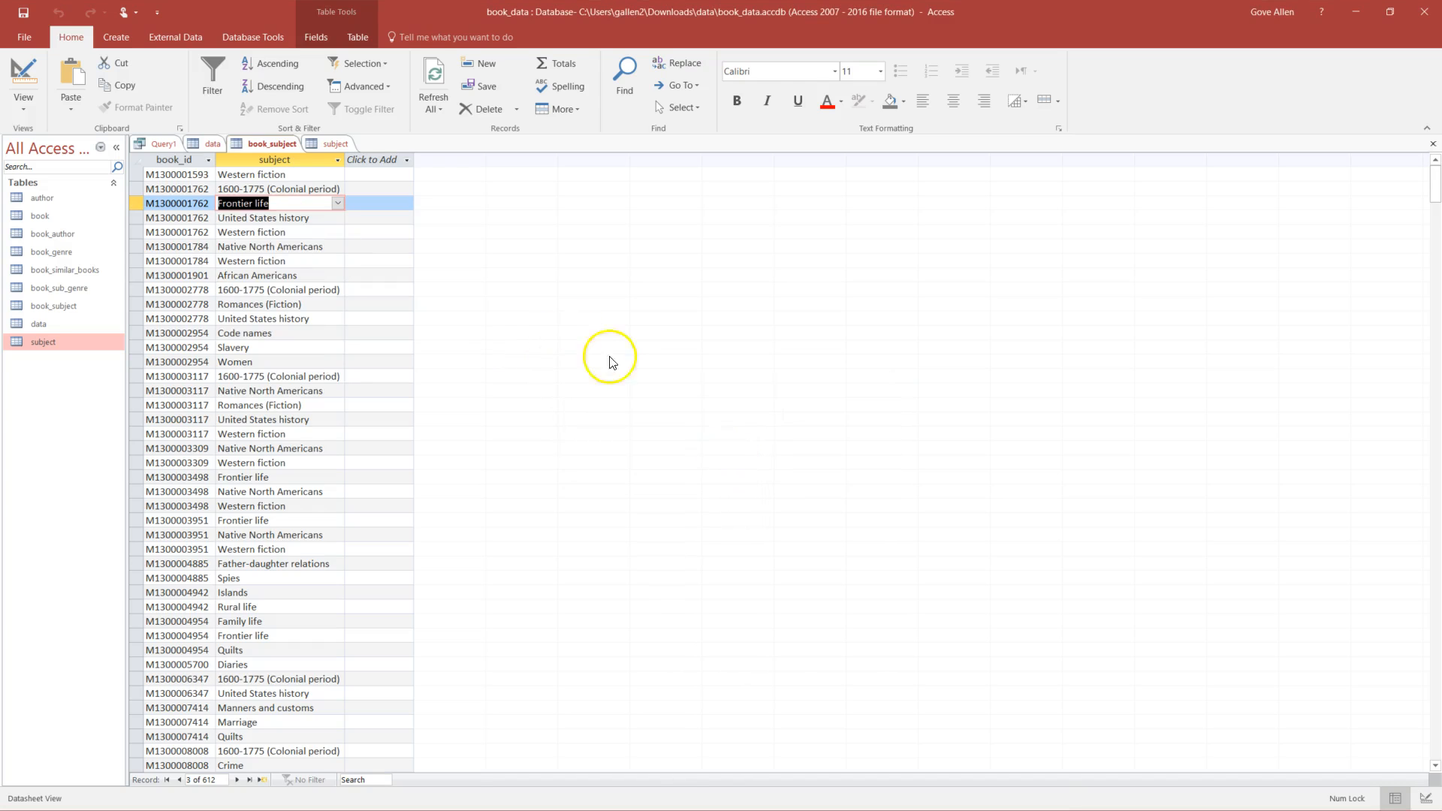
{"action": "left_click", "coordinate": [340, 234]}
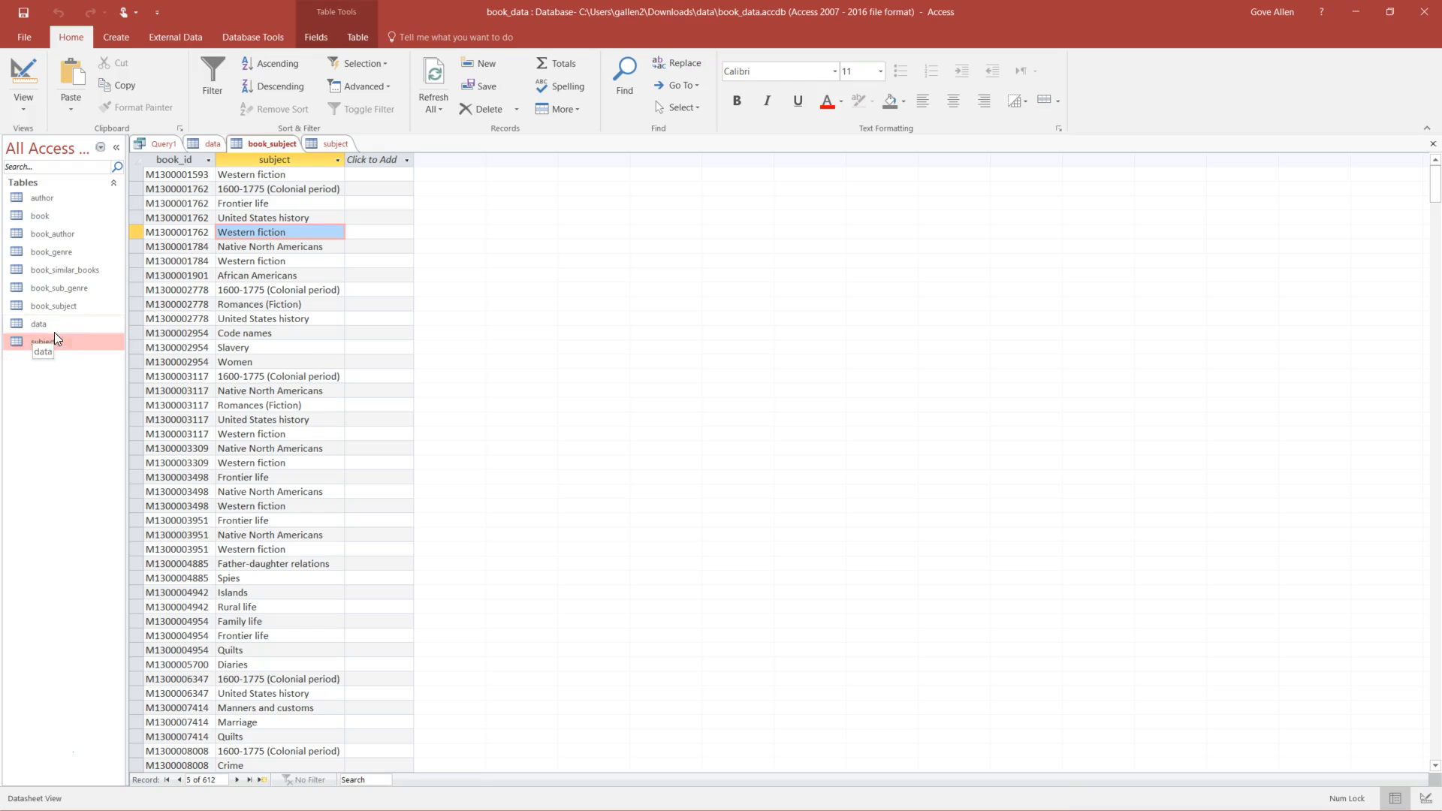
{"action": "double_click", "coordinate": [43, 216]}
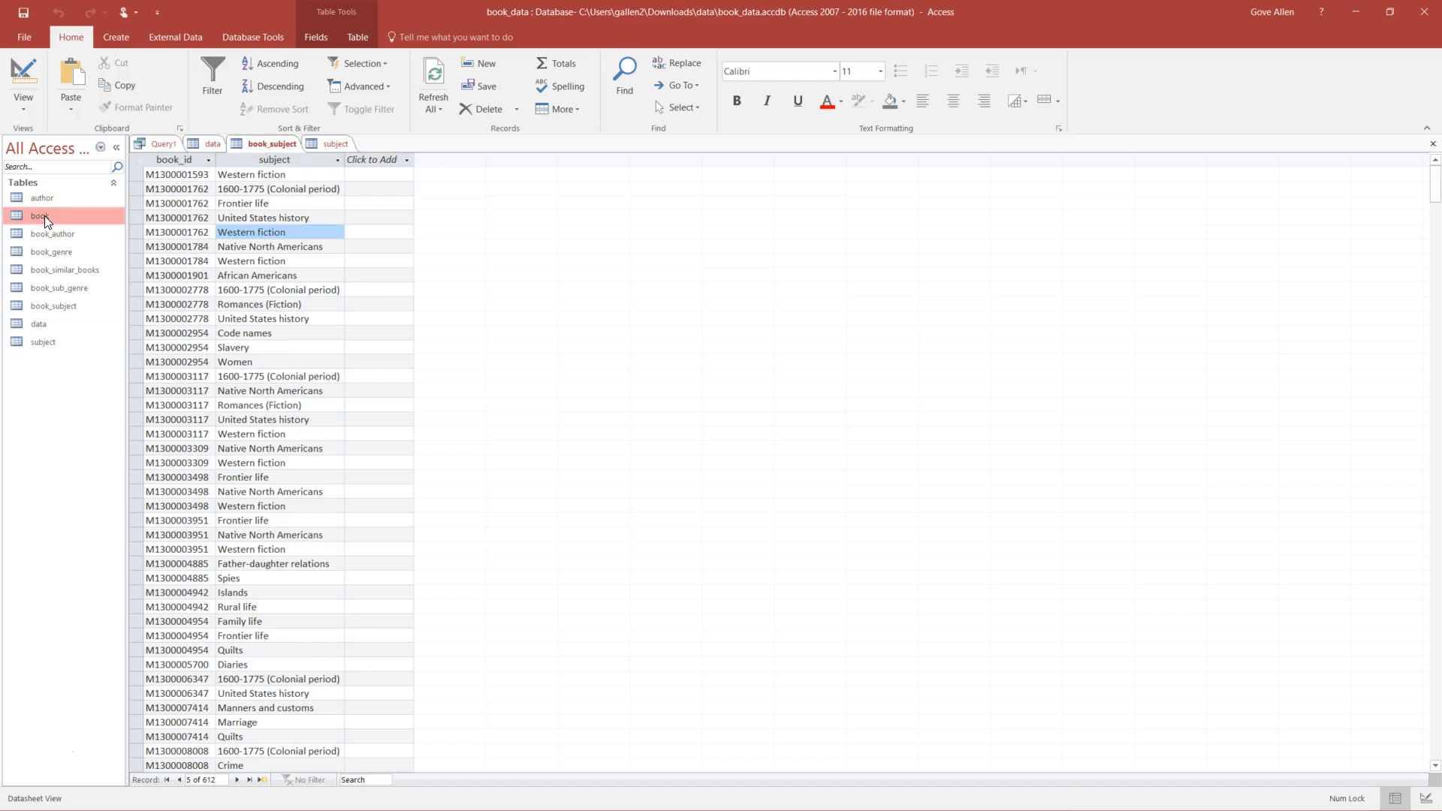
{"action": "double_click", "coordinate": [45, 343]}
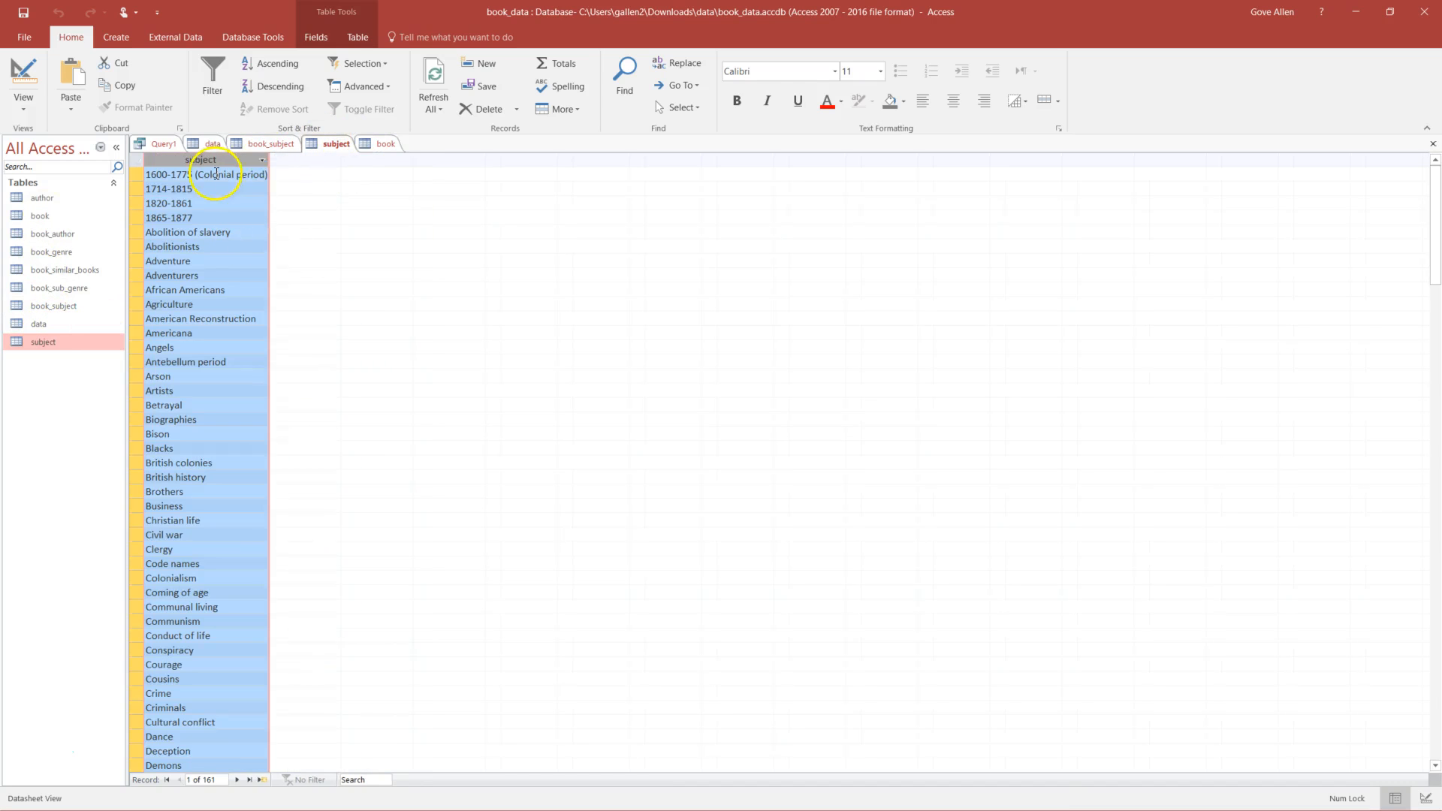
{"action": "left_click", "coordinate": [248, 217]}
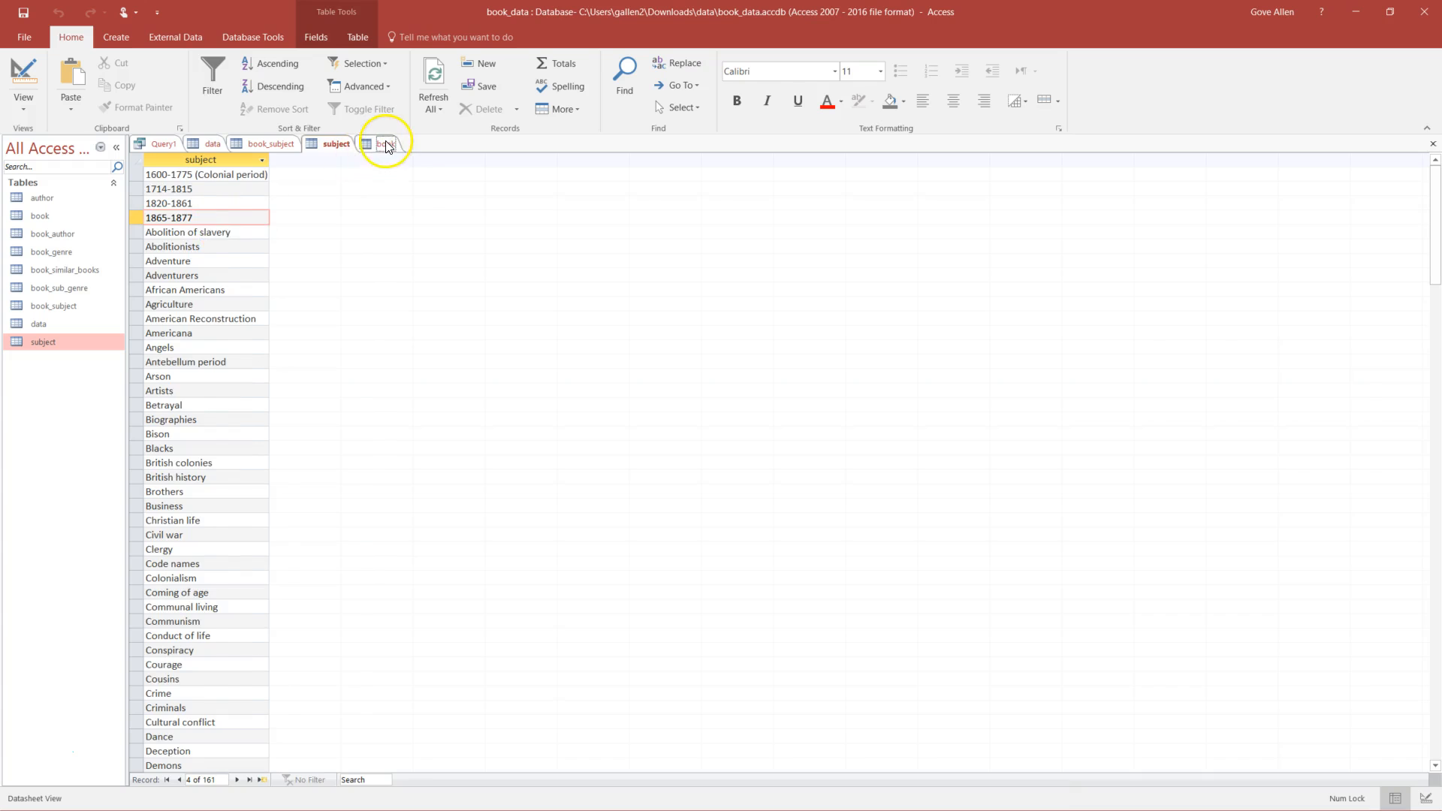
{"action": "left_click", "coordinate": [386, 145]}
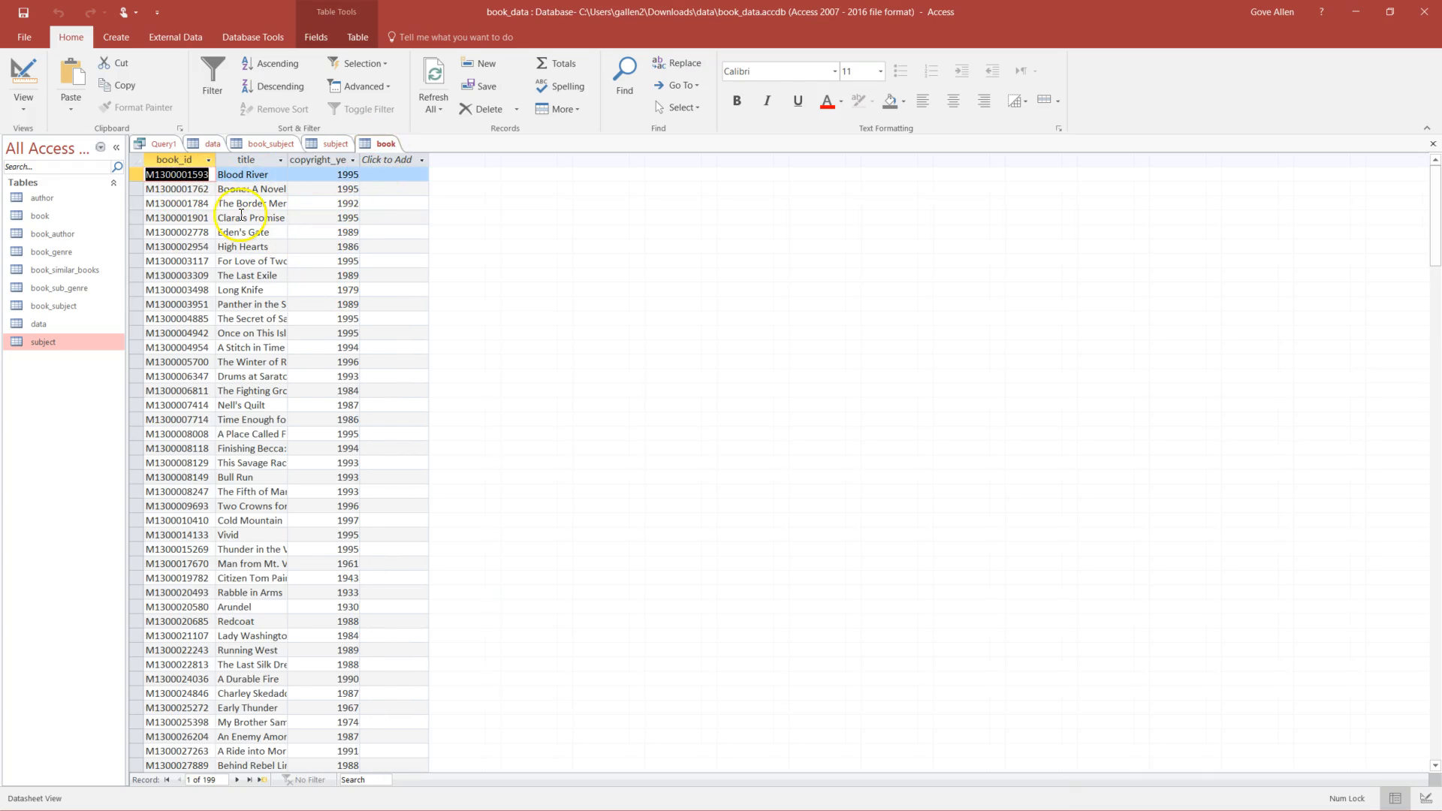
{"action": "left_click", "coordinate": [278, 145]}
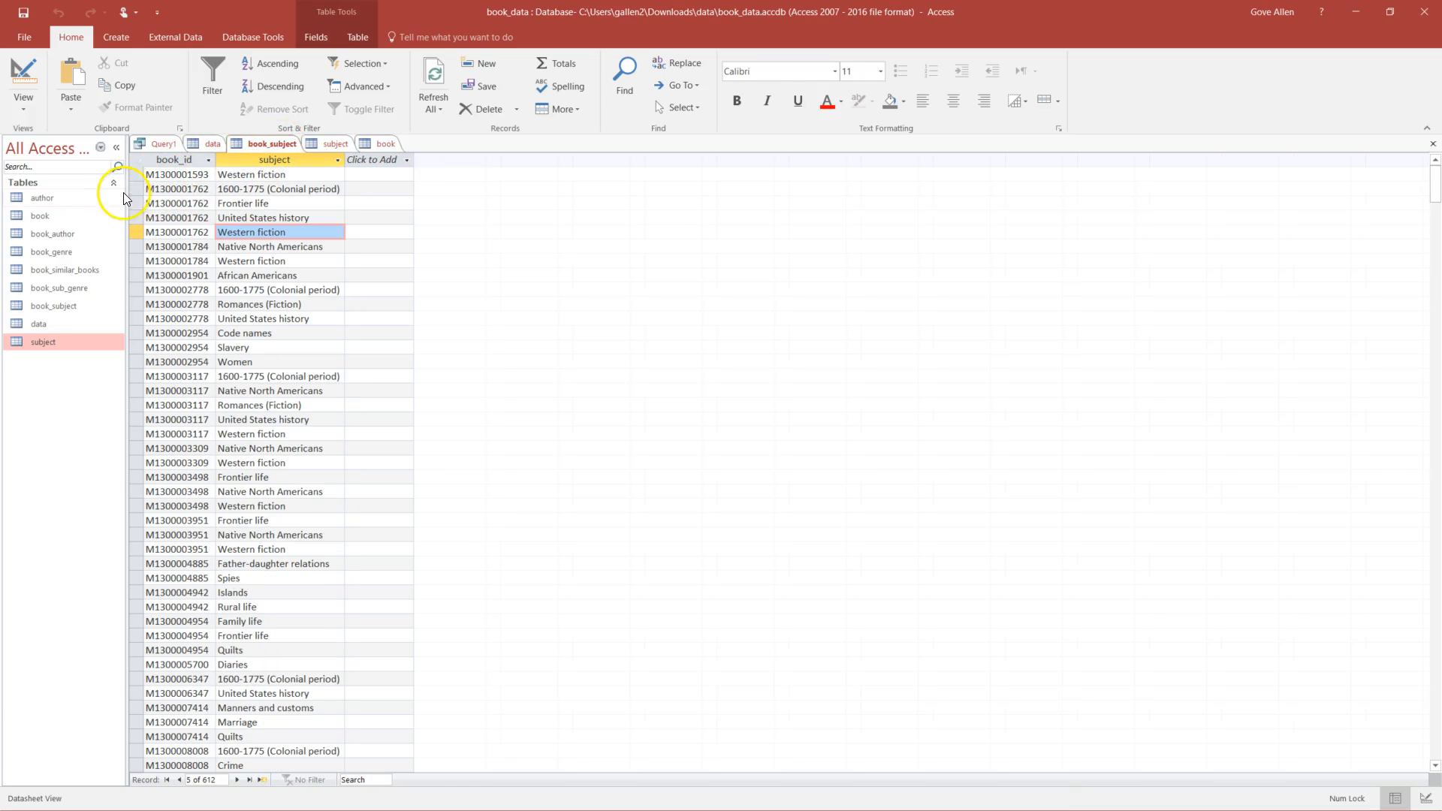
{"action": "left_click_drag", "start_coordinate": [134, 190], "coordinate": [136, 231]}
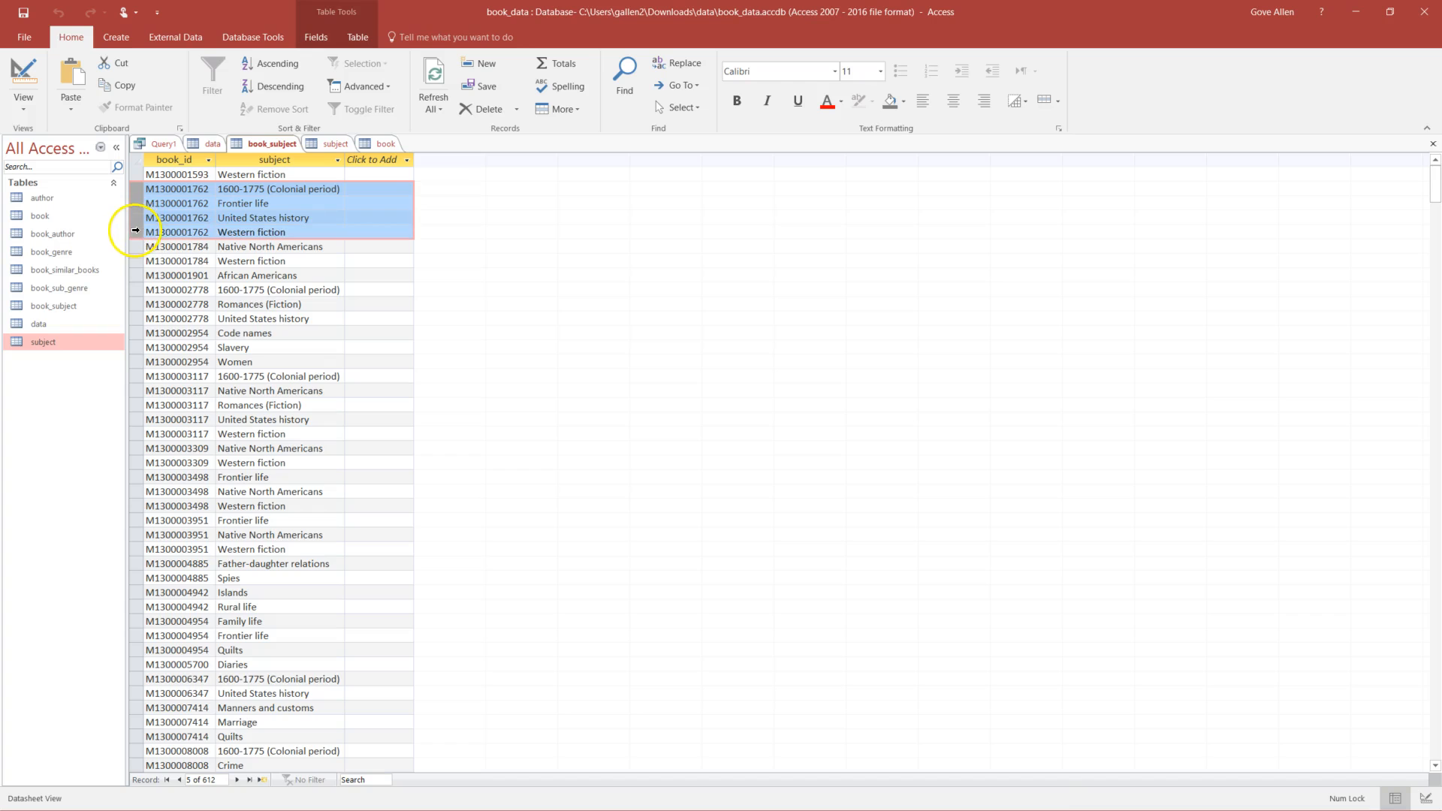
- Sort book_subject by subject in ascending order and examine the books listed under Abolitionists
{"action": "left_click", "coordinate": [338, 160]}
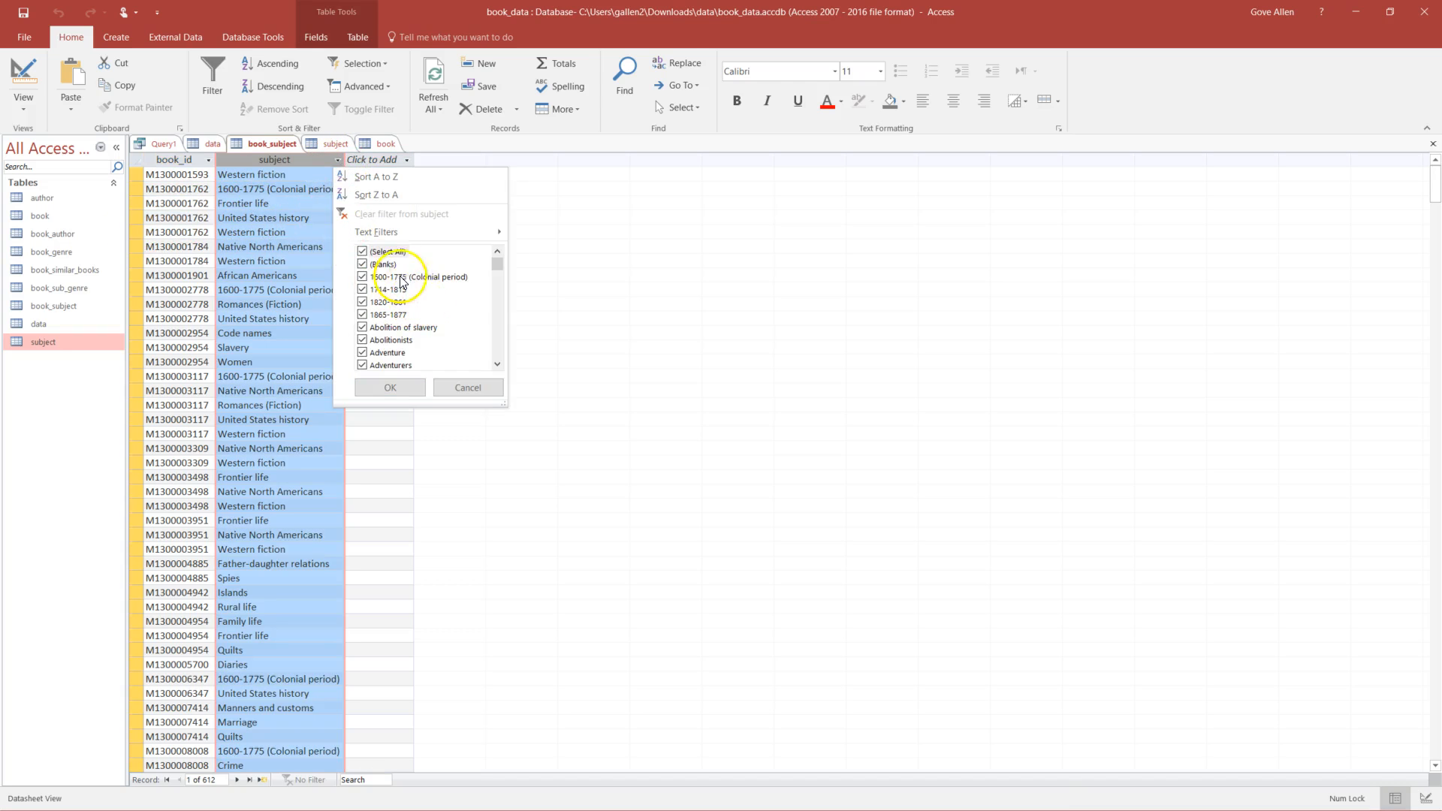
{"action": "left_click", "coordinate": [374, 178]}
{"action": "scroll", "coordinate": [308, 496], "scroll_direction": "down", "scroll_amount": 5}
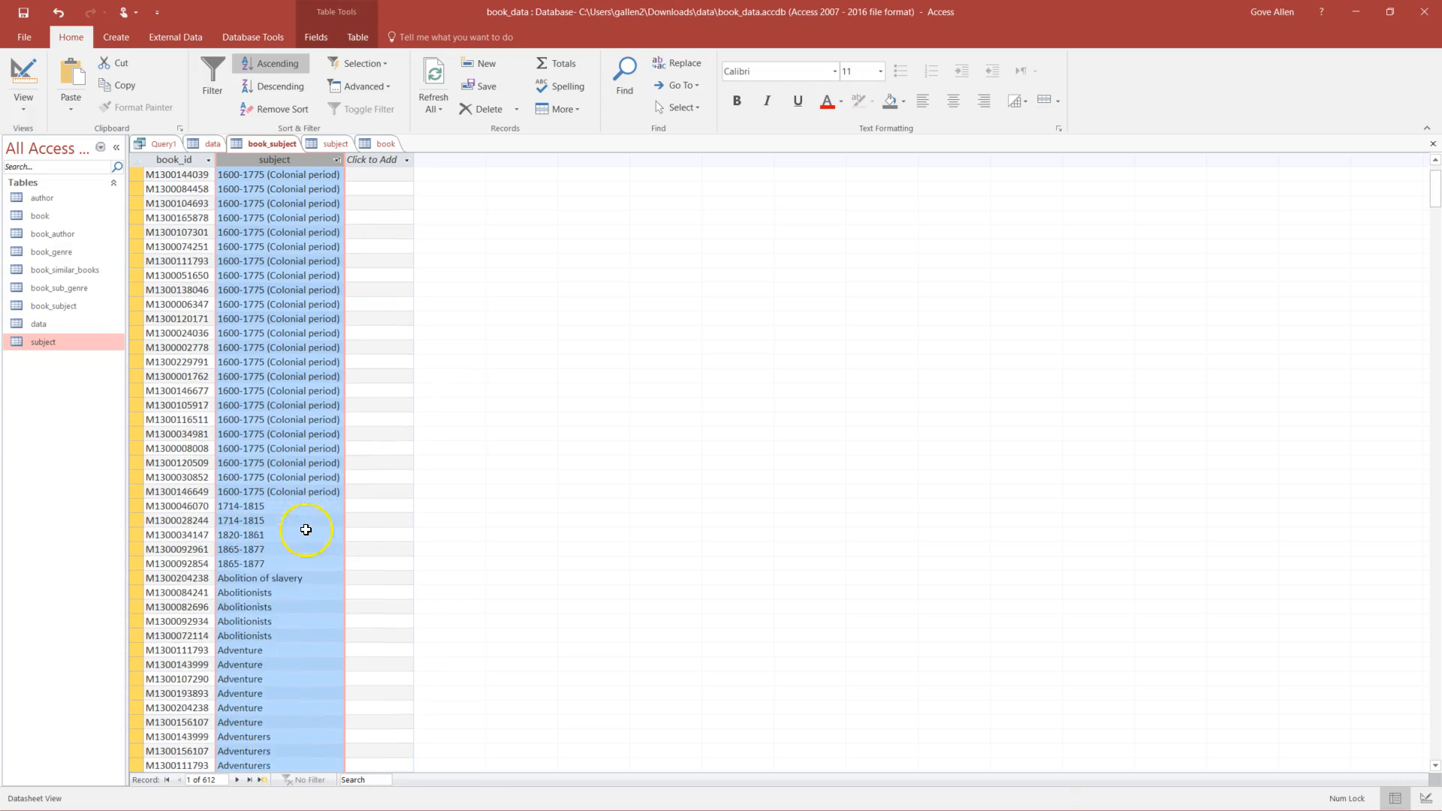
{"action": "left_click", "coordinate": [279, 506]}
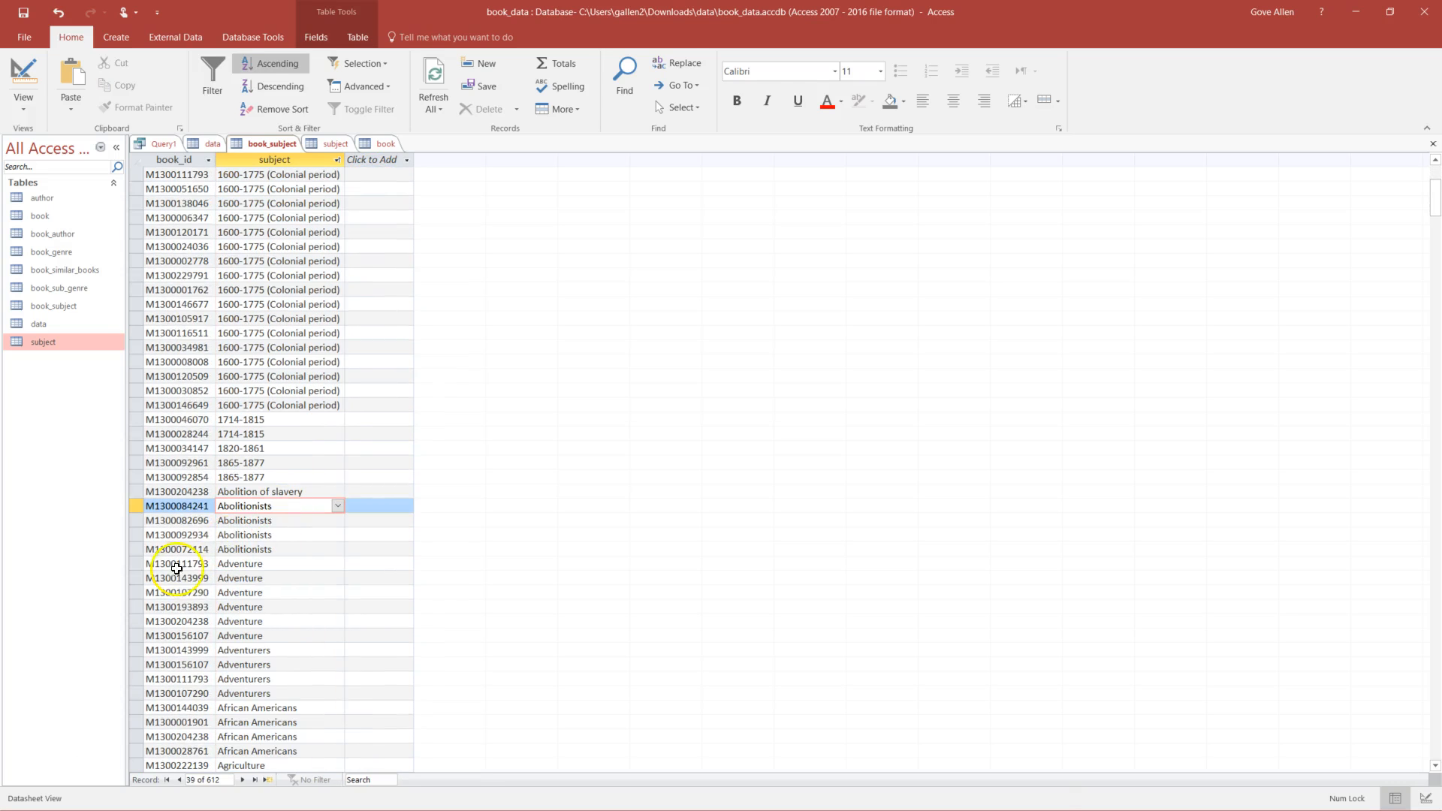
{"action": "left_click_drag", "start_coordinate": [135, 508], "coordinate": [133, 549]}
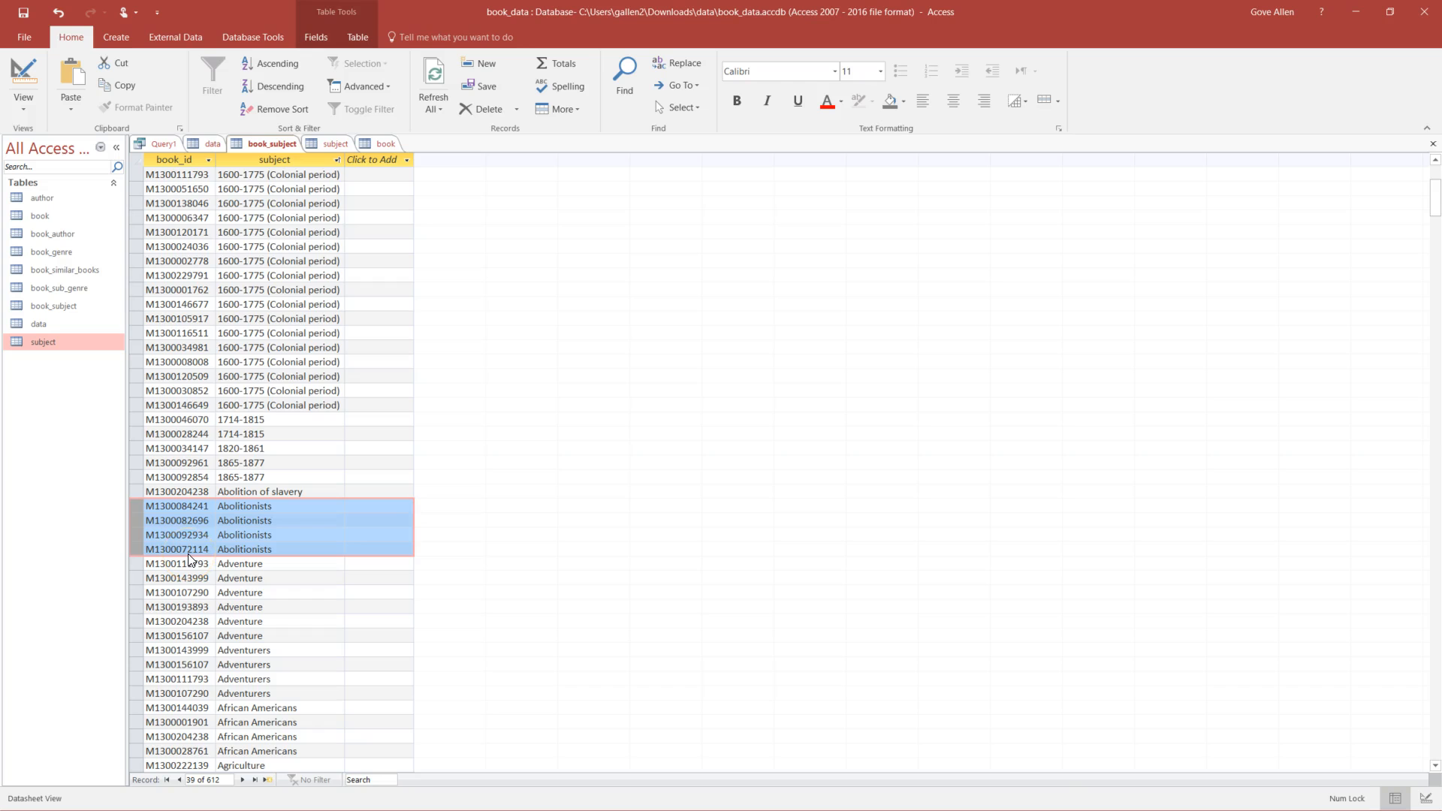
{"action": "left_click", "coordinate": [208, 160]}
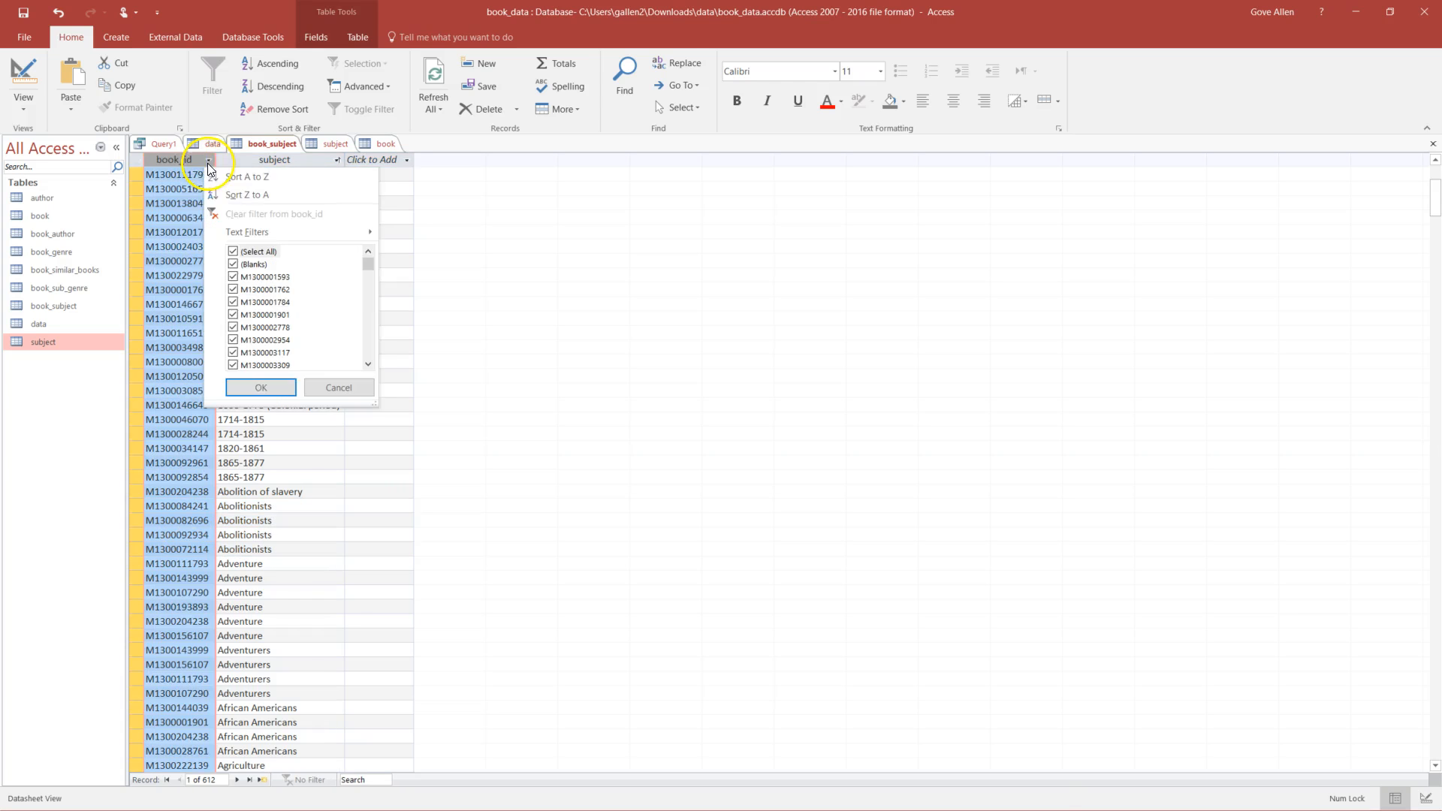
{"action": "left_click", "coordinate": [220, 178]}
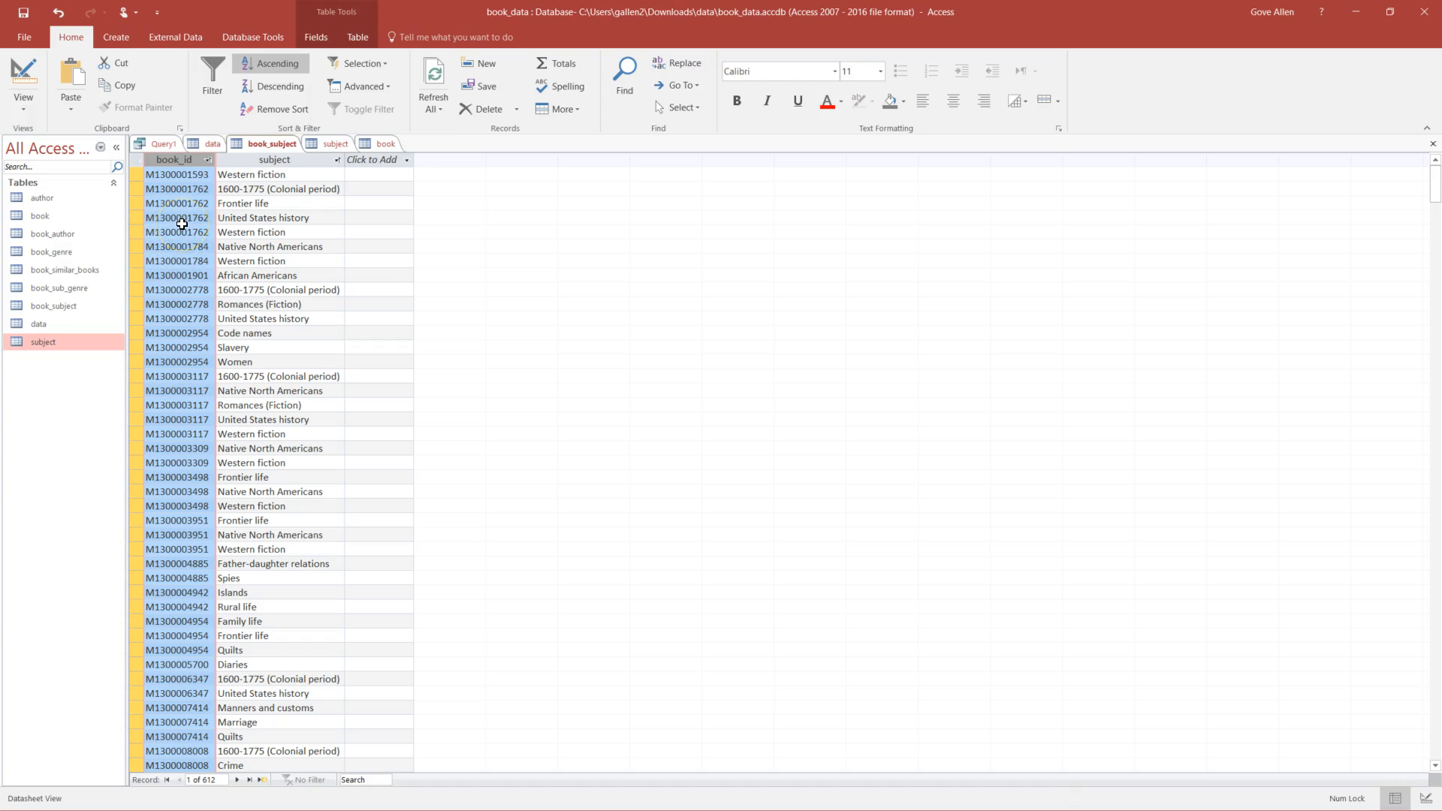
{"action": "left_click", "coordinate": [171, 193]}
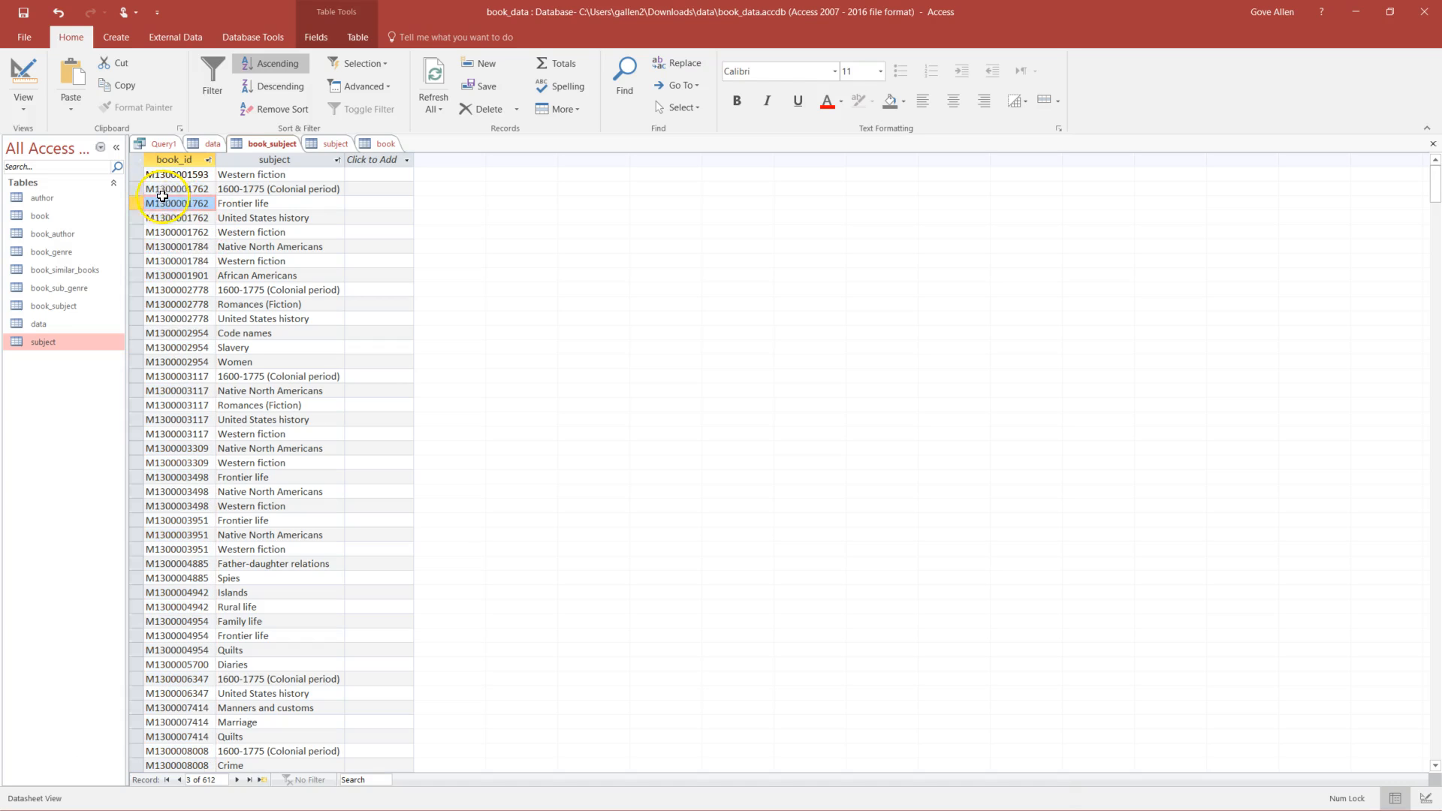
{"action": "left_click_drag", "start_coordinate": [135, 189], "coordinate": [135, 232]}
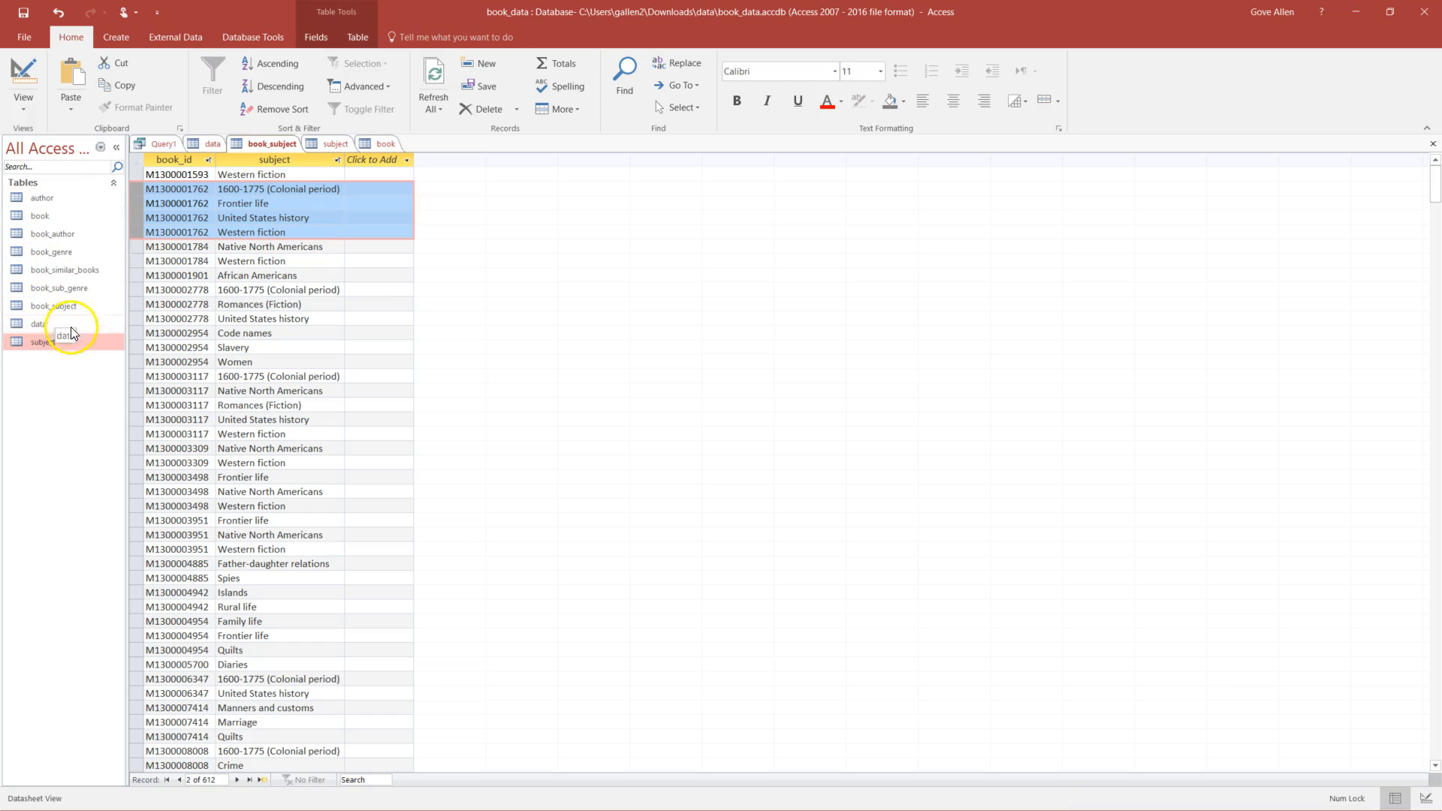
- Check the fields of book_genre and rewrite Query1 as "SELECT distinct genre into genre from book_genre"
{"action": "left_click", "coordinate": [60, 251]}
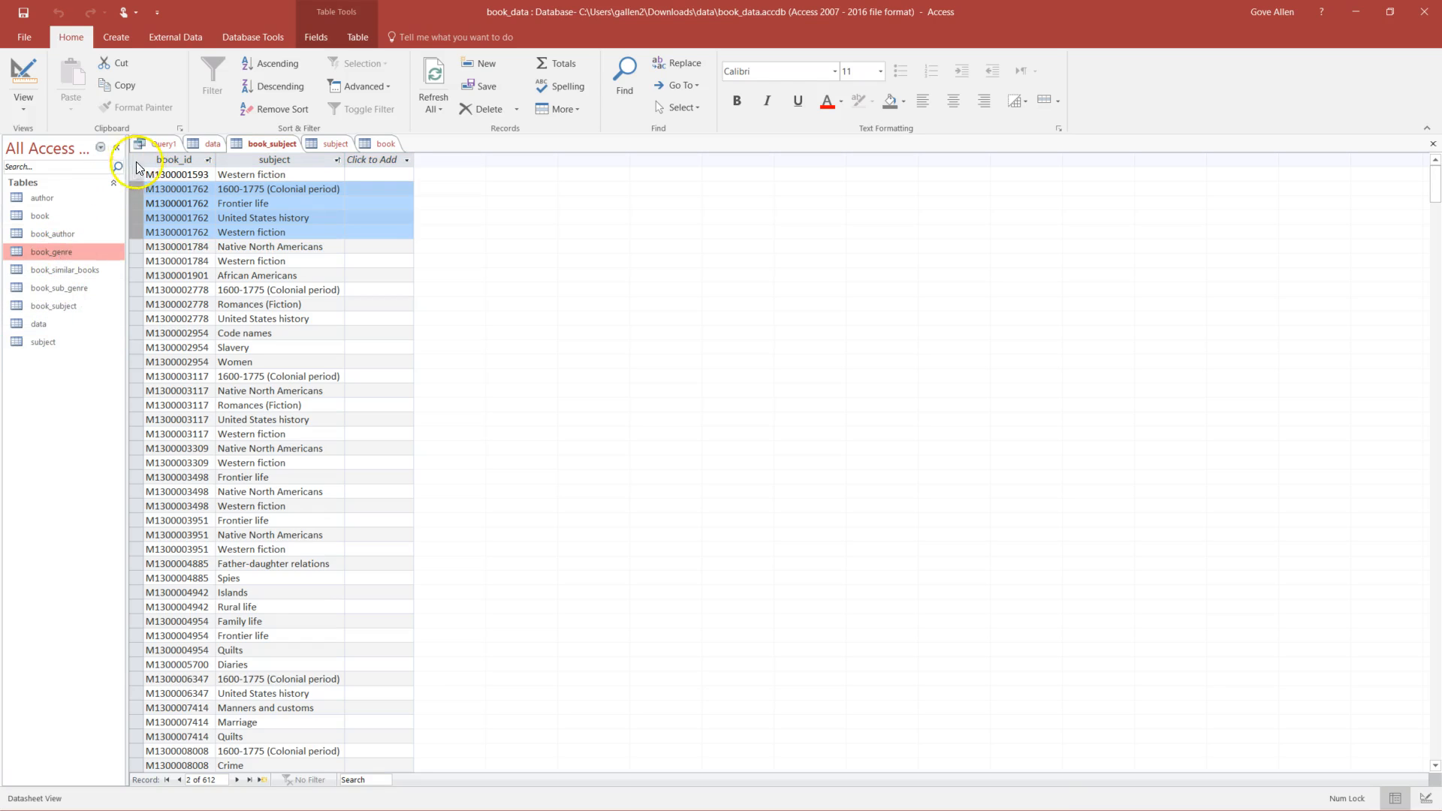
{"action": "left_click", "coordinate": [156, 144]}
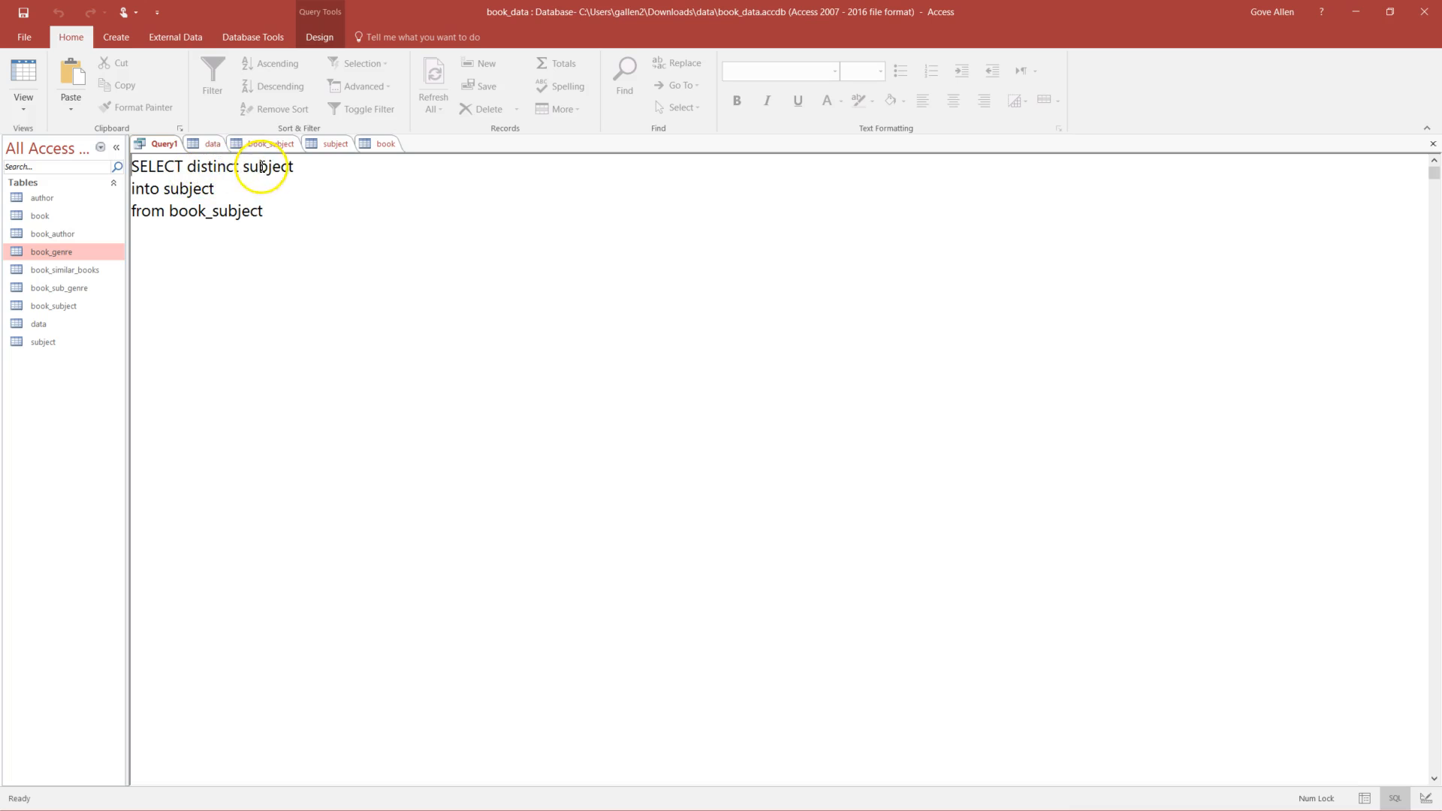
{"action": "double_click", "coordinate": [48, 252]}
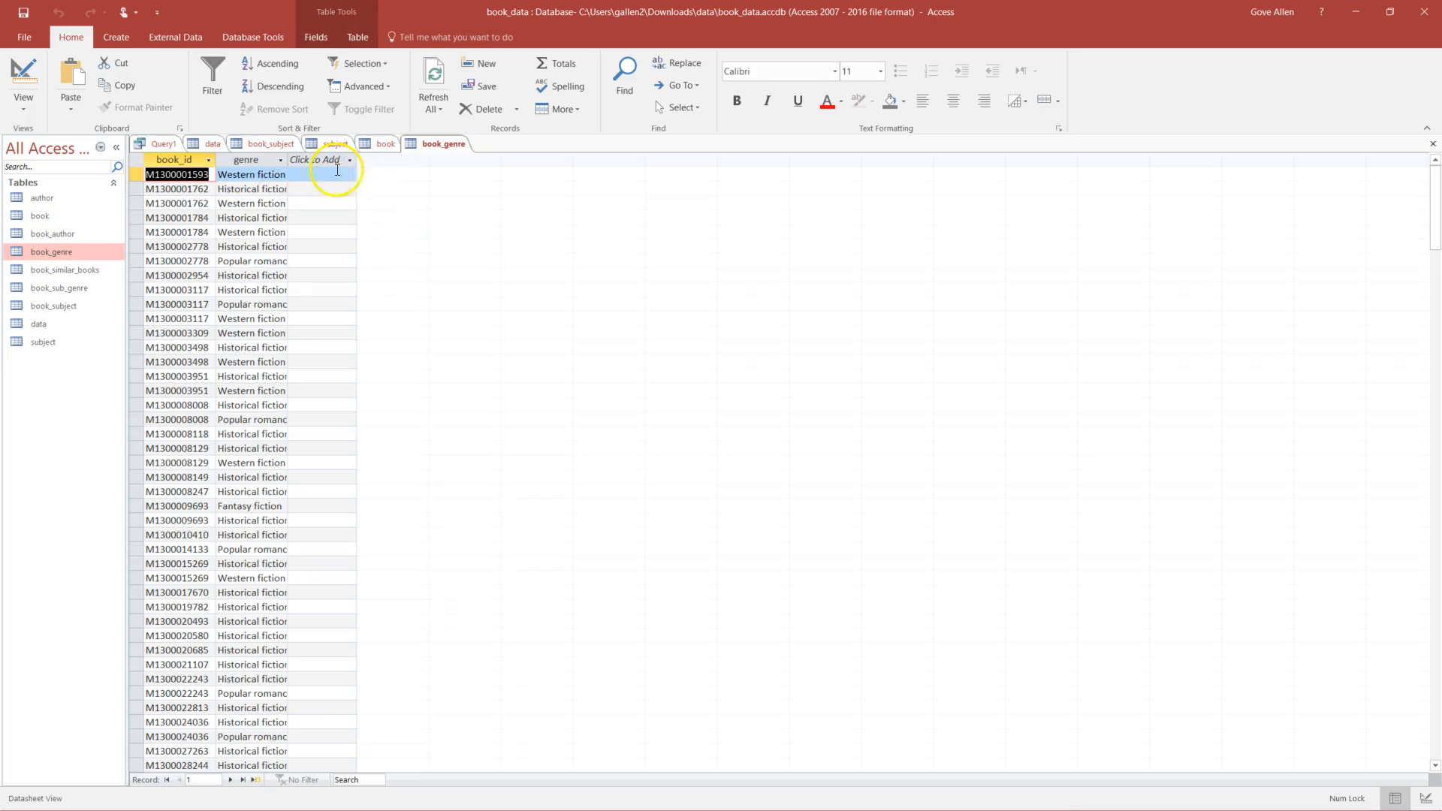
{"action": "left_click", "coordinate": [159, 145]}
{"action": "double_click", "coordinate": [278, 167]}
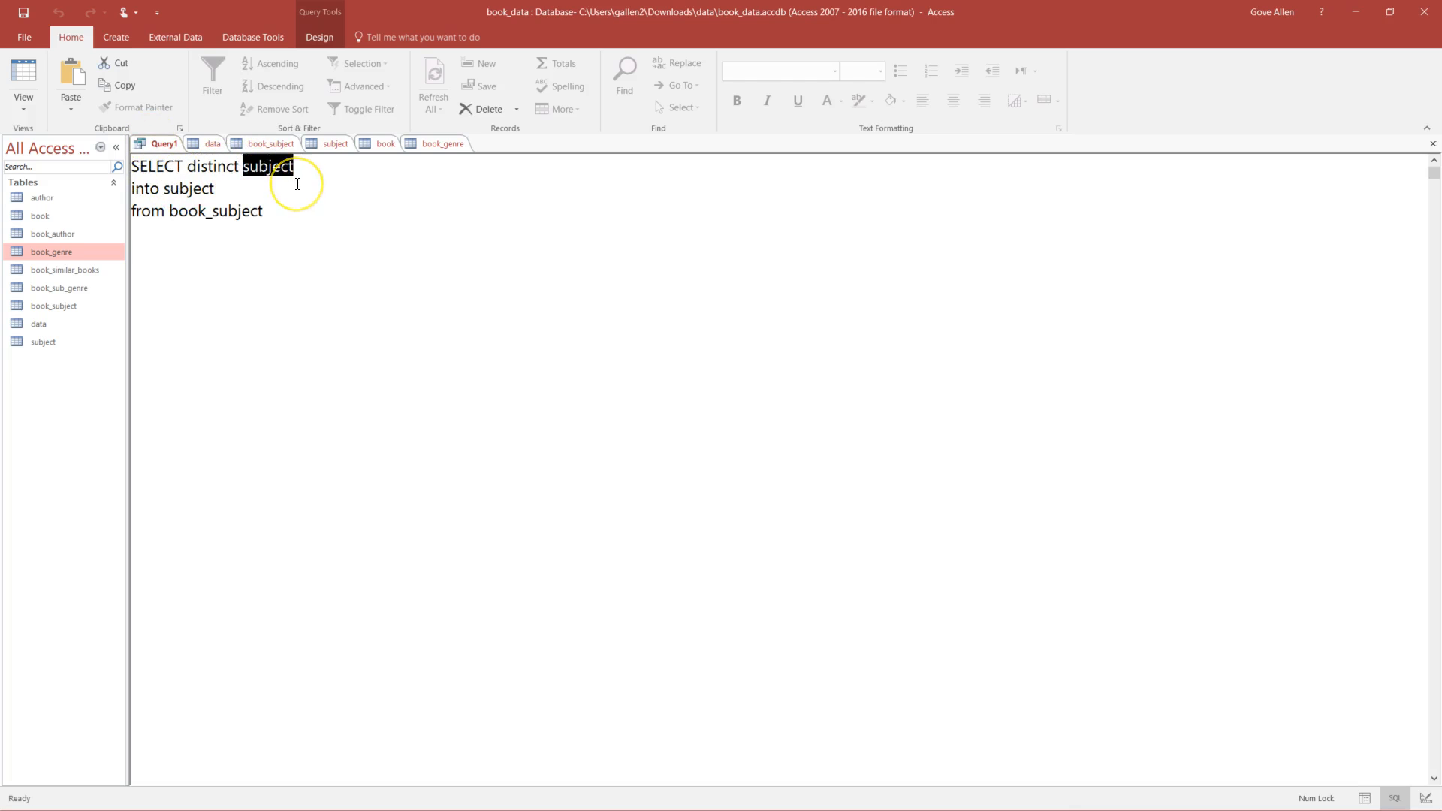
{"action": "type", "text": "genre"}
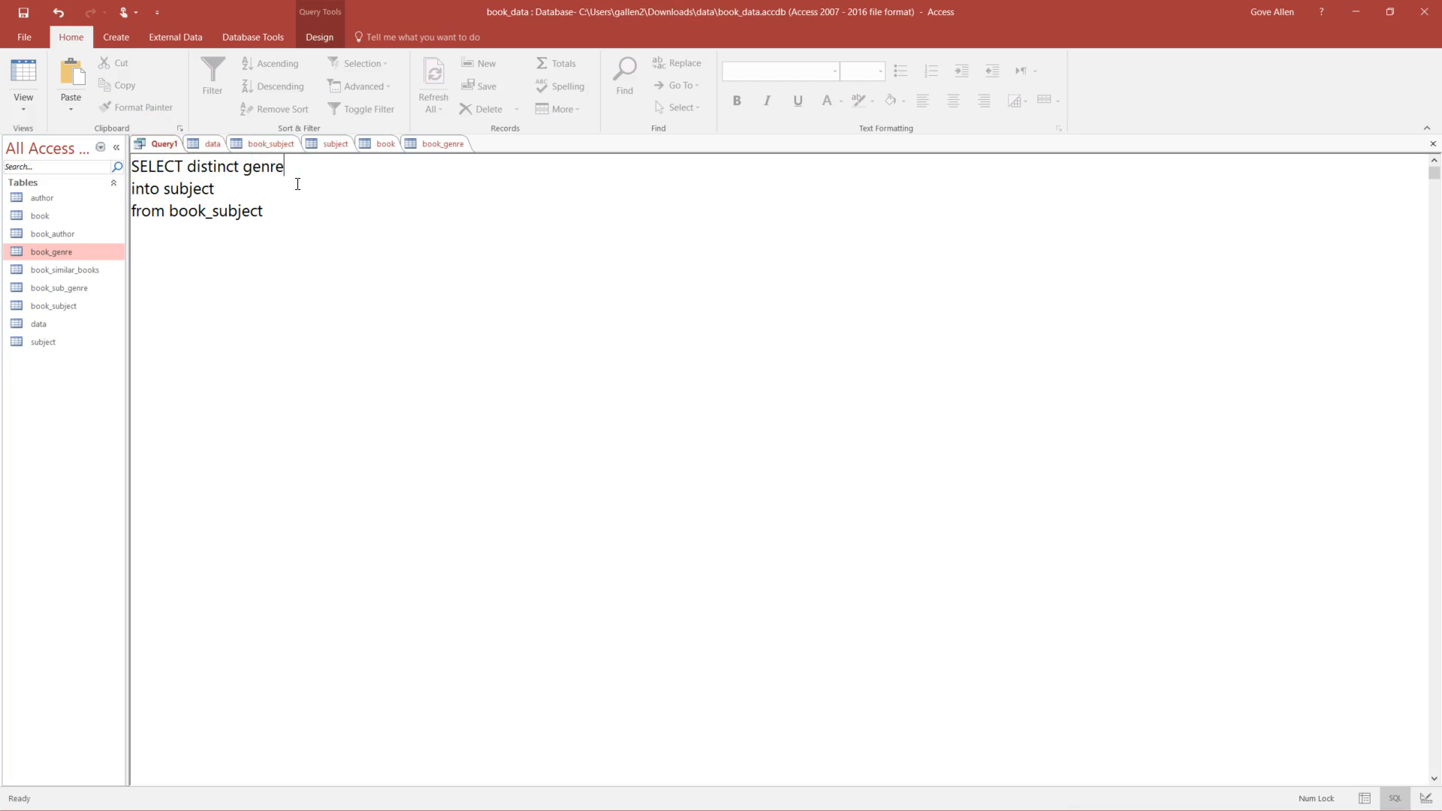
{"action": "double_click", "coordinate": [196, 190]}
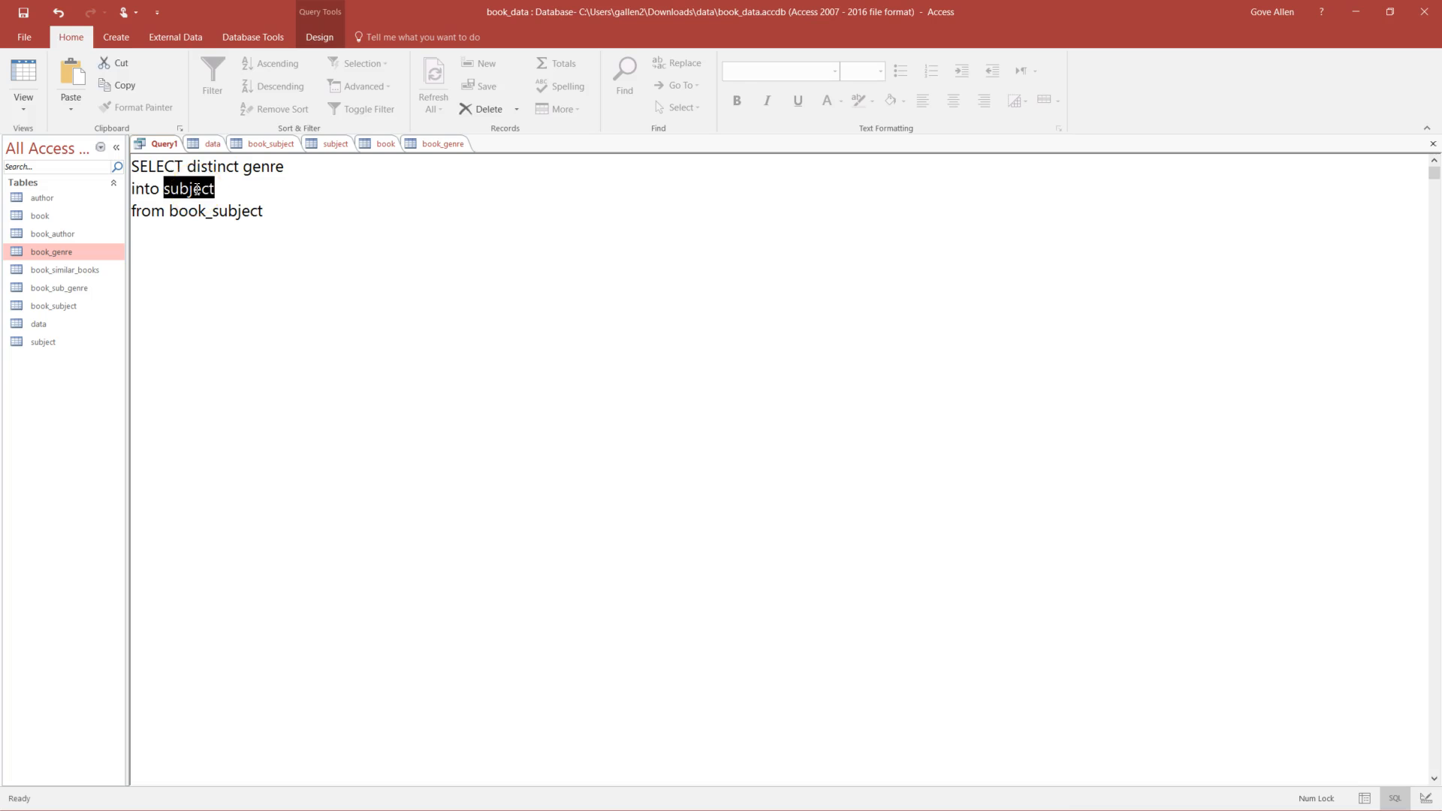
{"action": "type", "text": "genre"}
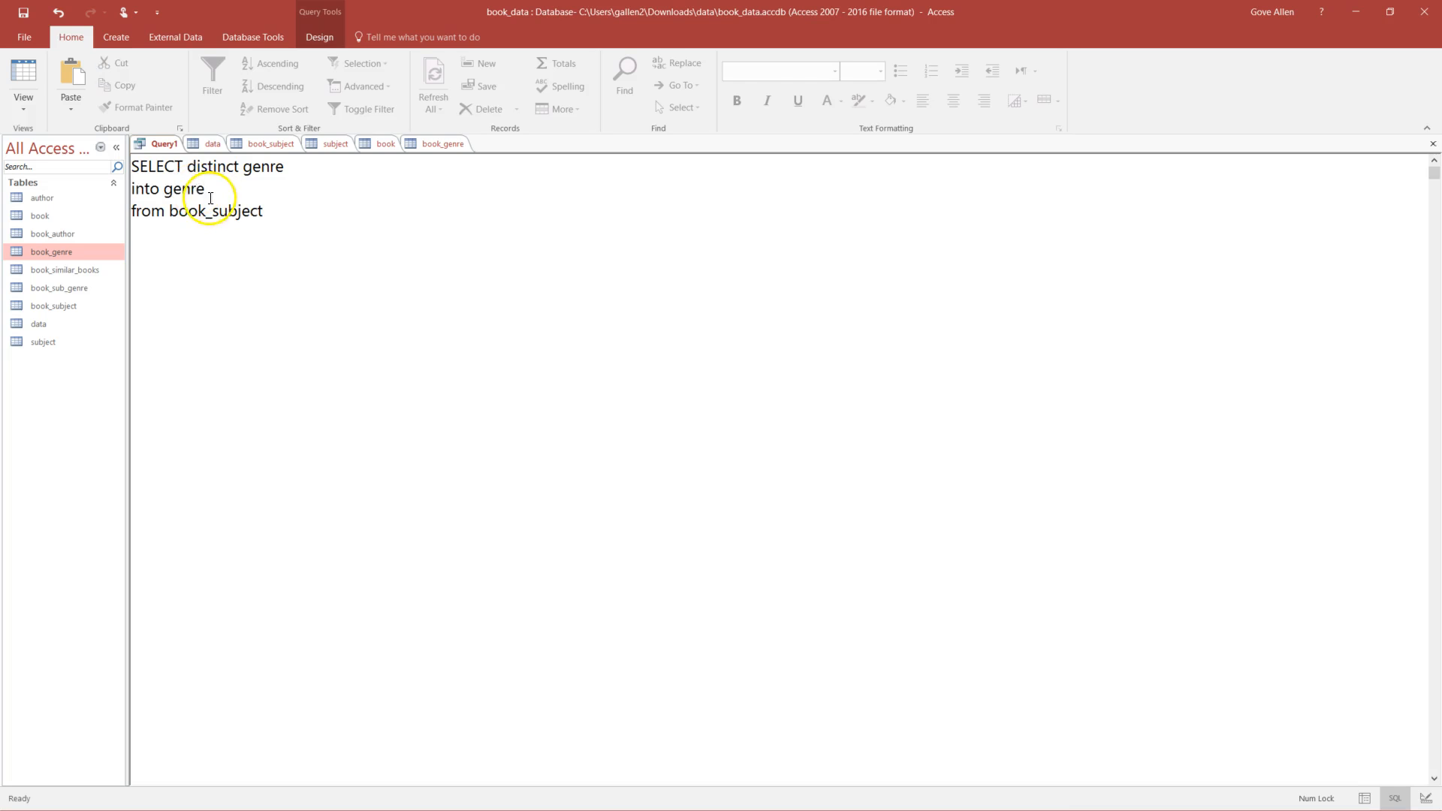
{"action": "left_click_drag", "start_coordinate": [211, 211], "coordinate": [262, 212]}
{"action": "type", "text": "genre"}
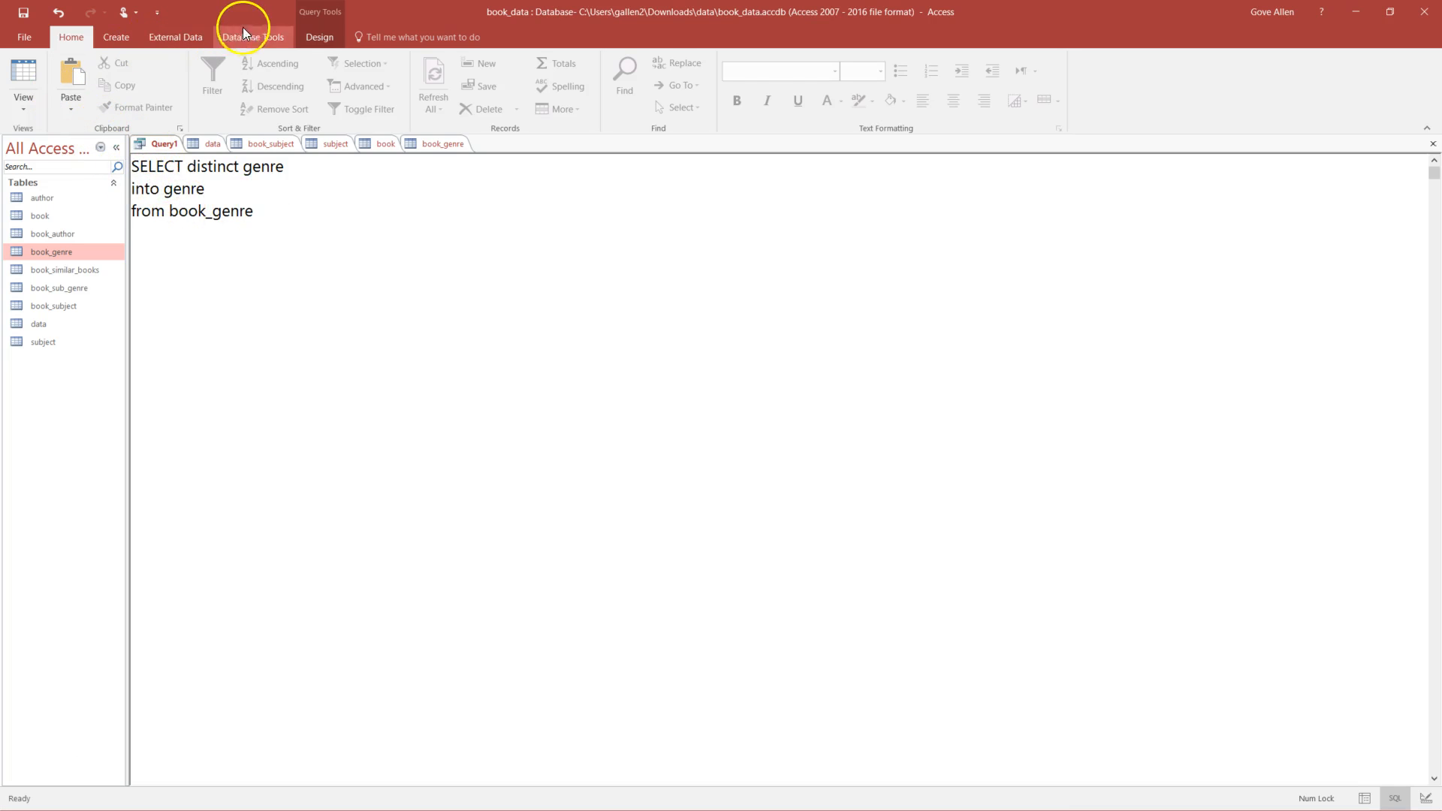
- Run the make-table query to create the genre table and accept adding its rows
{"action": "left_click", "coordinate": [318, 37]}
{"action": "left_click", "coordinate": [150, 75]}
{"action": "left_click", "coordinate": [60, 75]}
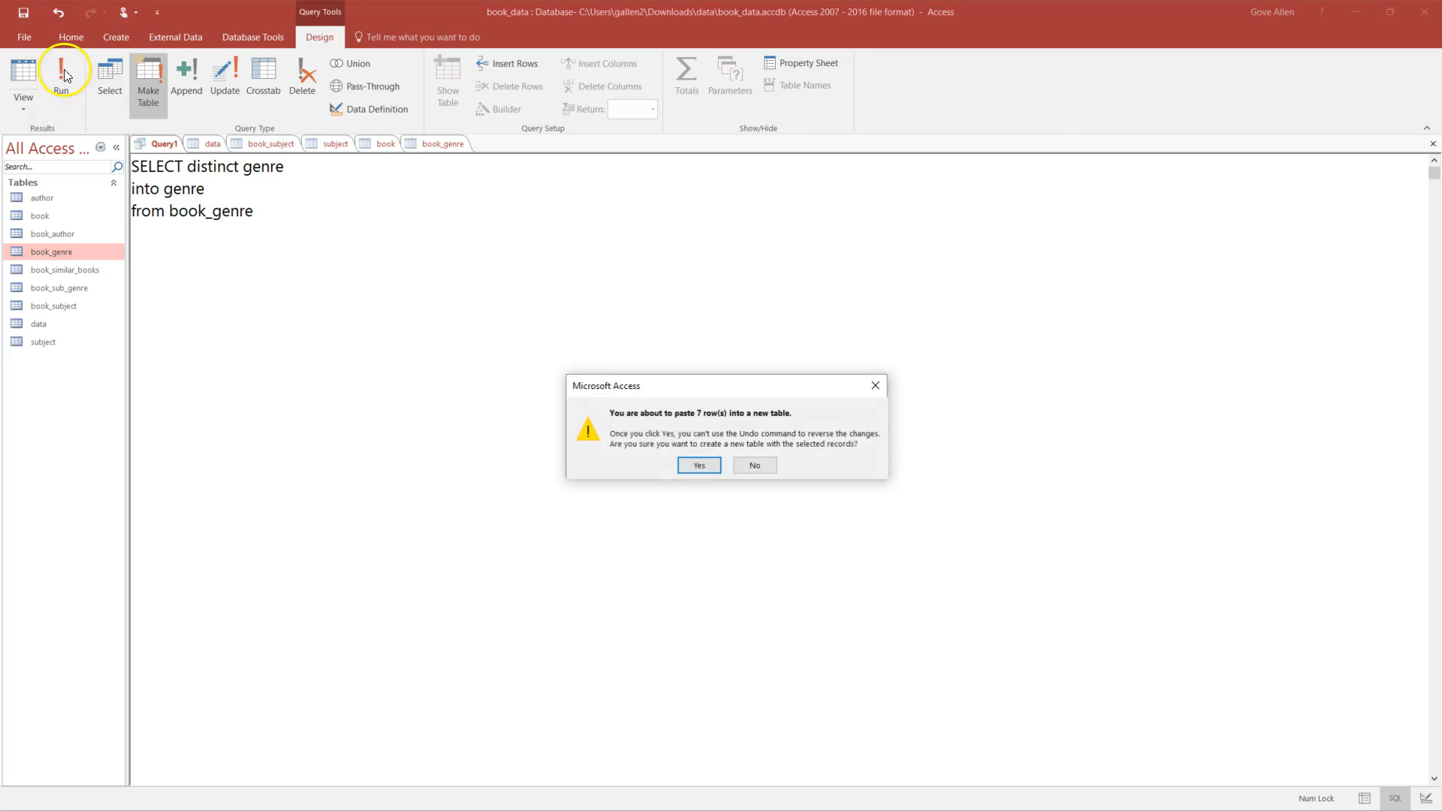
{"action": "left_click", "coordinate": [706, 466]}
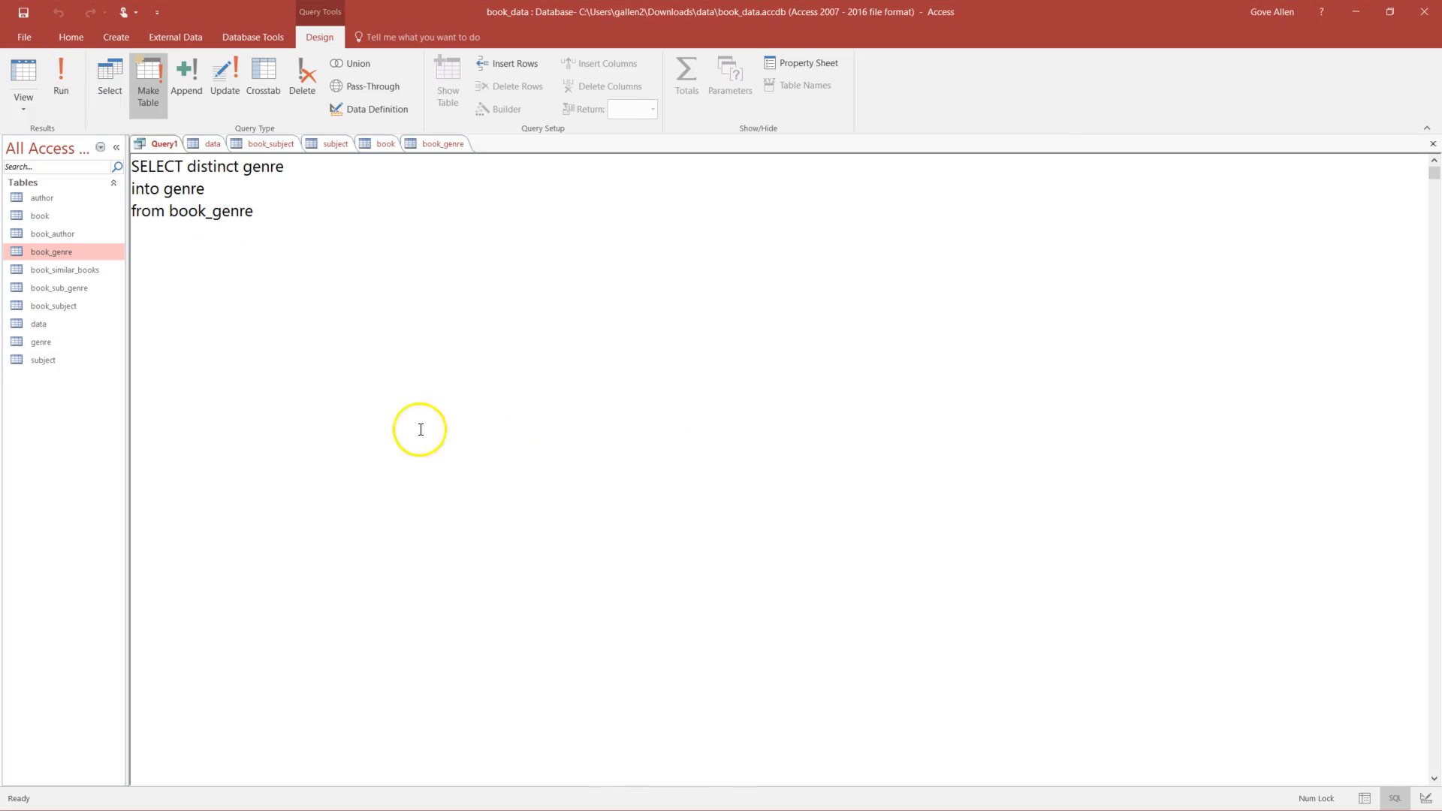
- Set the genre field as the primary key of the new genre table, then save and close the table
{"action": "double_click", "coordinate": [41, 343]}
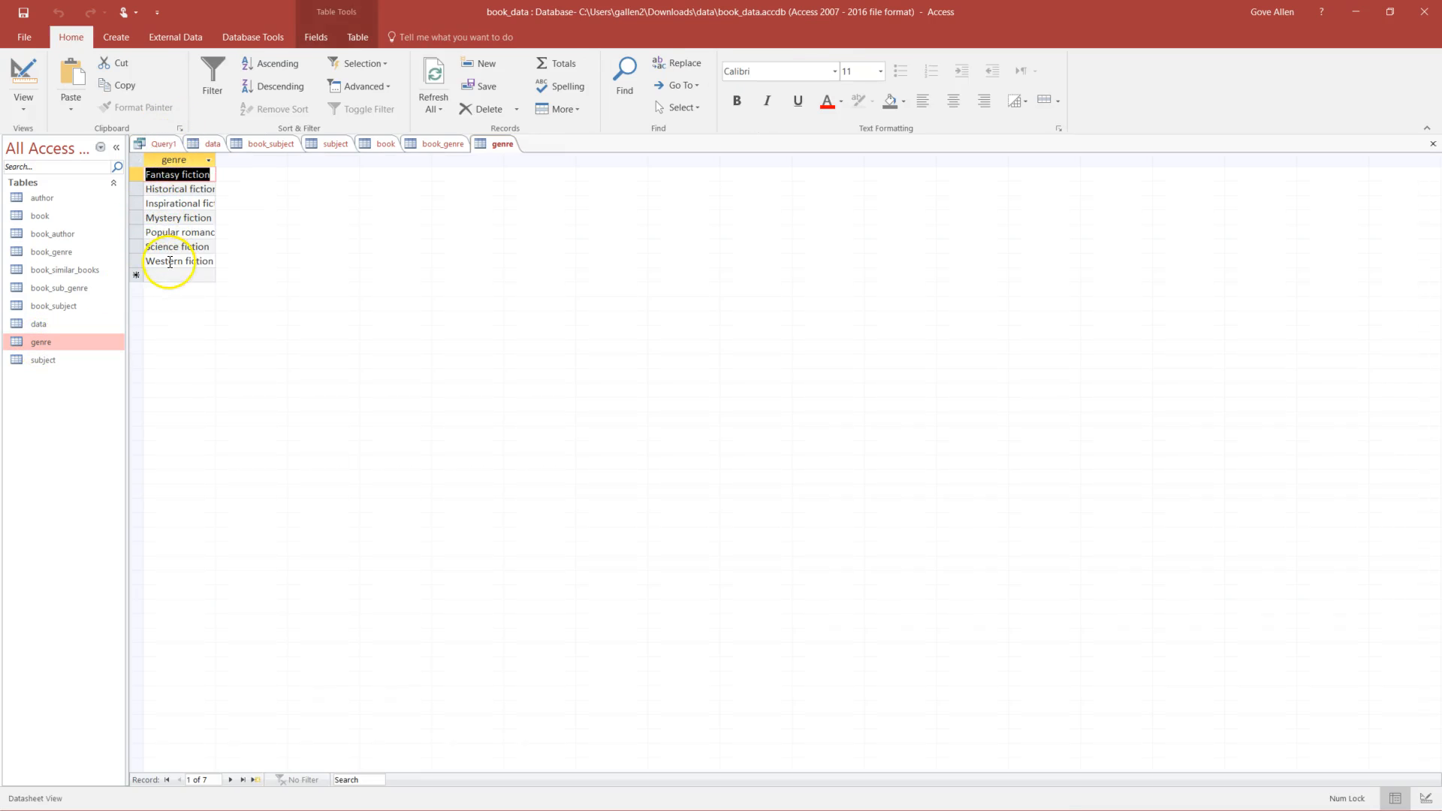
{"action": "left_click", "coordinate": [26, 83]}
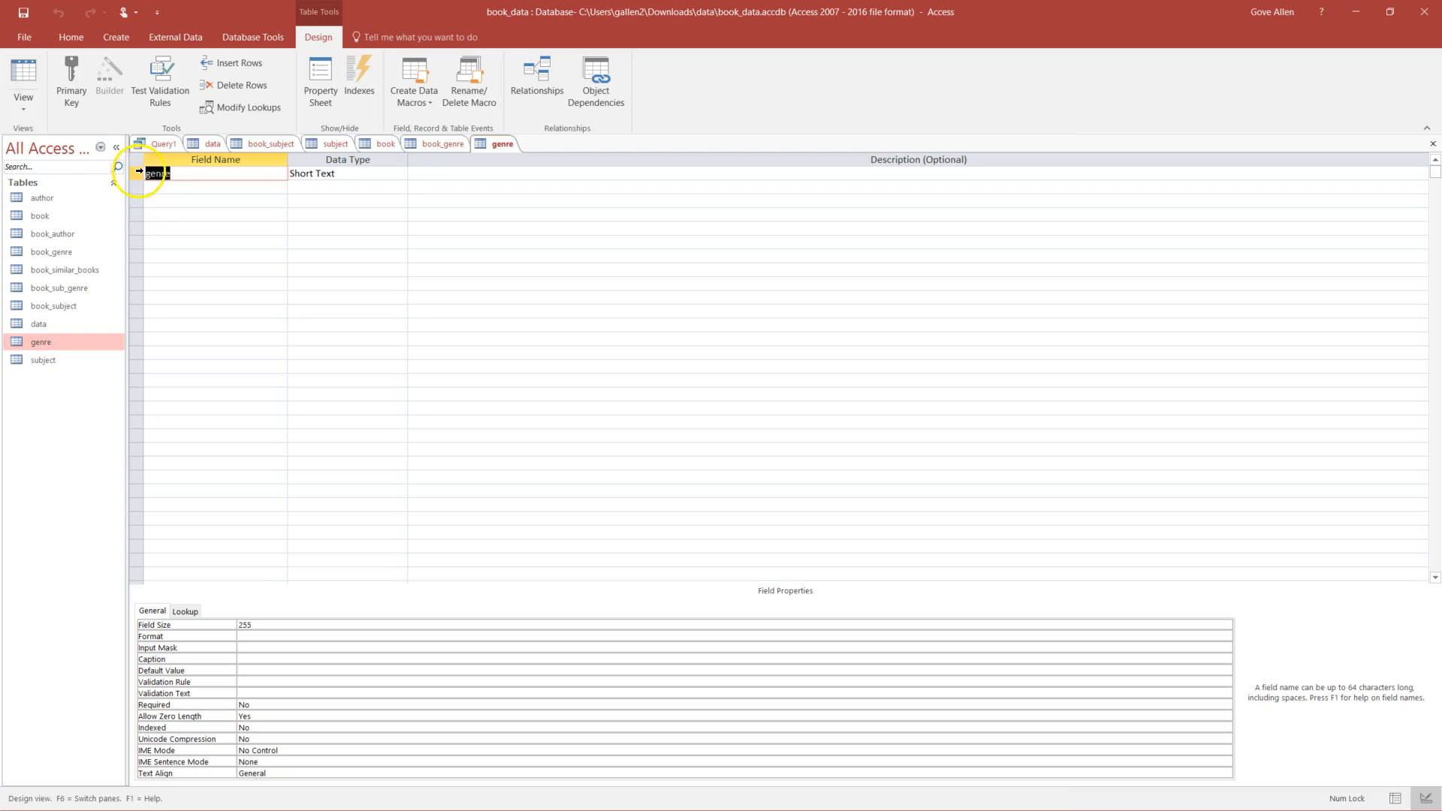
{"action": "left_click", "coordinate": [136, 173]}
{"action": "left_click", "coordinate": [70, 68]}
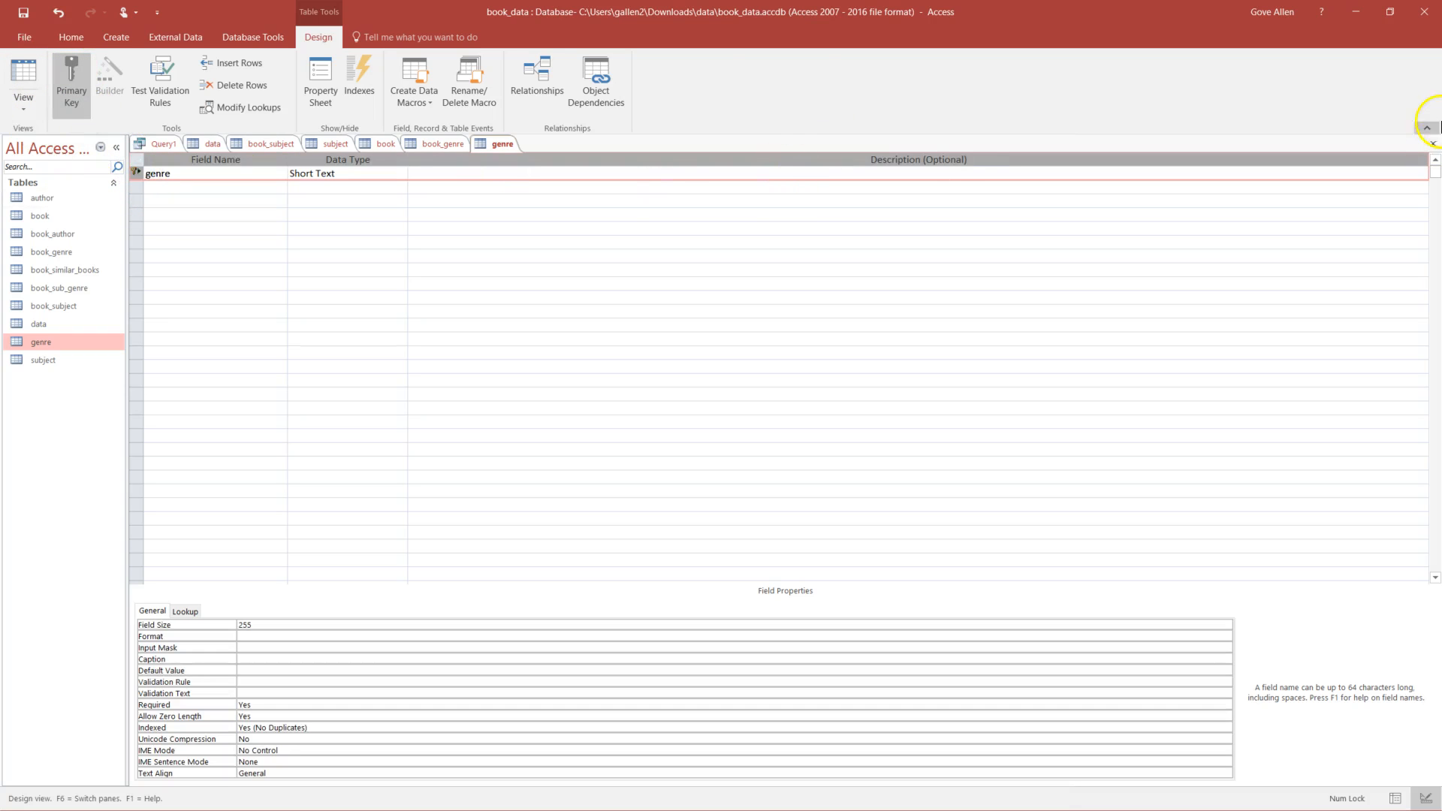
{"action": "left_click", "coordinate": [1433, 143]}
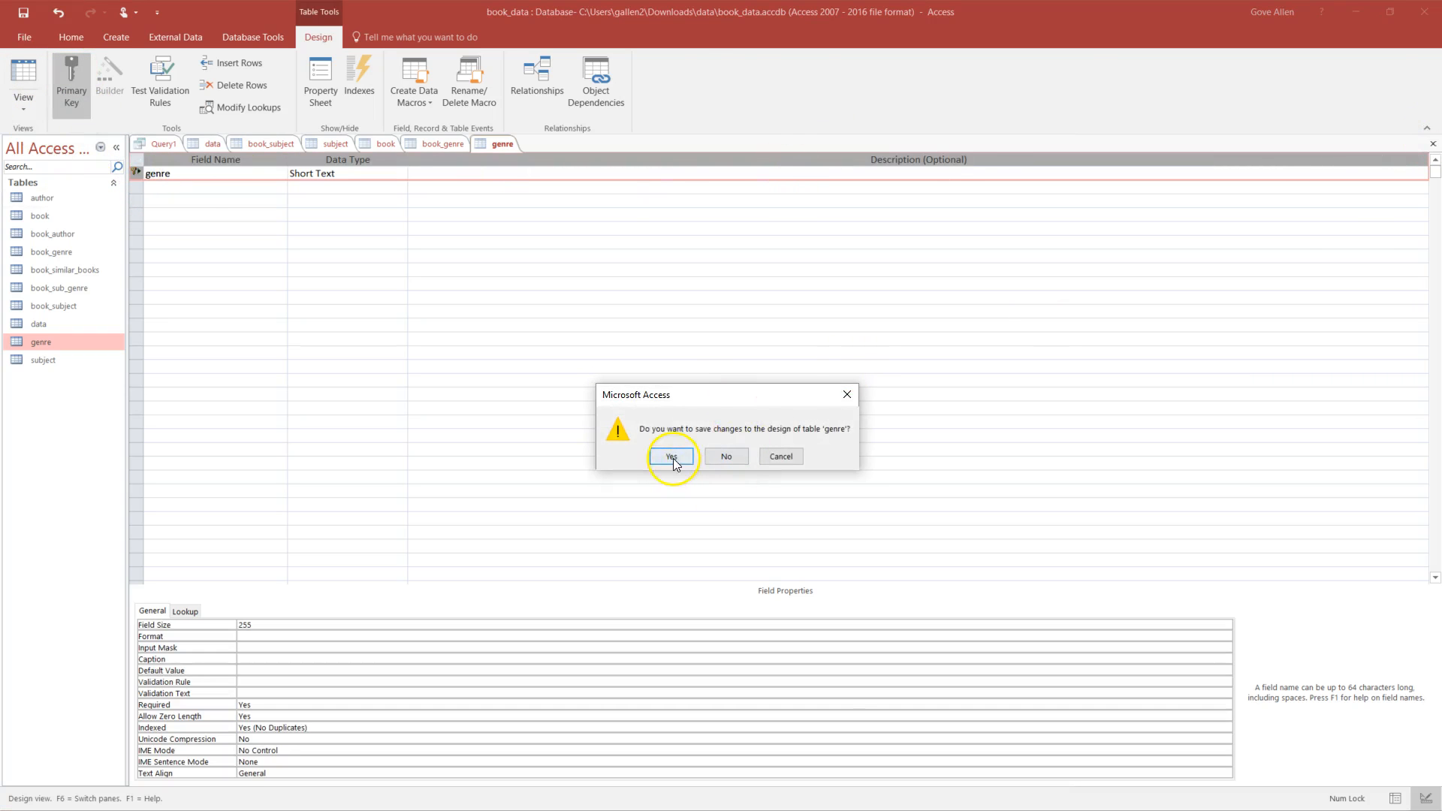
{"action": "left_click", "coordinate": [672, 456]}
- Try to open the subject table in Design view
{"action": "left_click", "coordinate": [65, 361]}
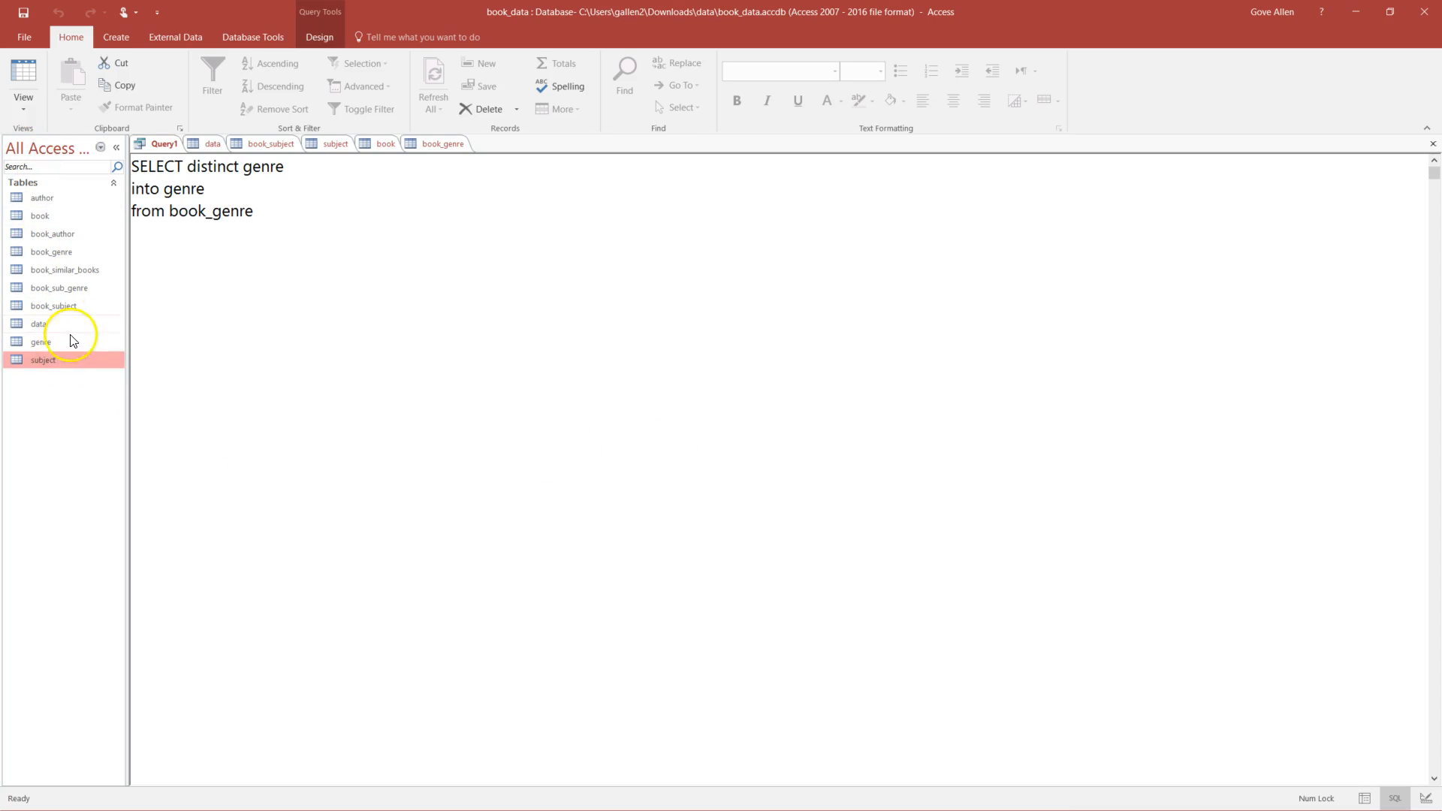
{"action": "left_click", "coordinate": [330, 144]}
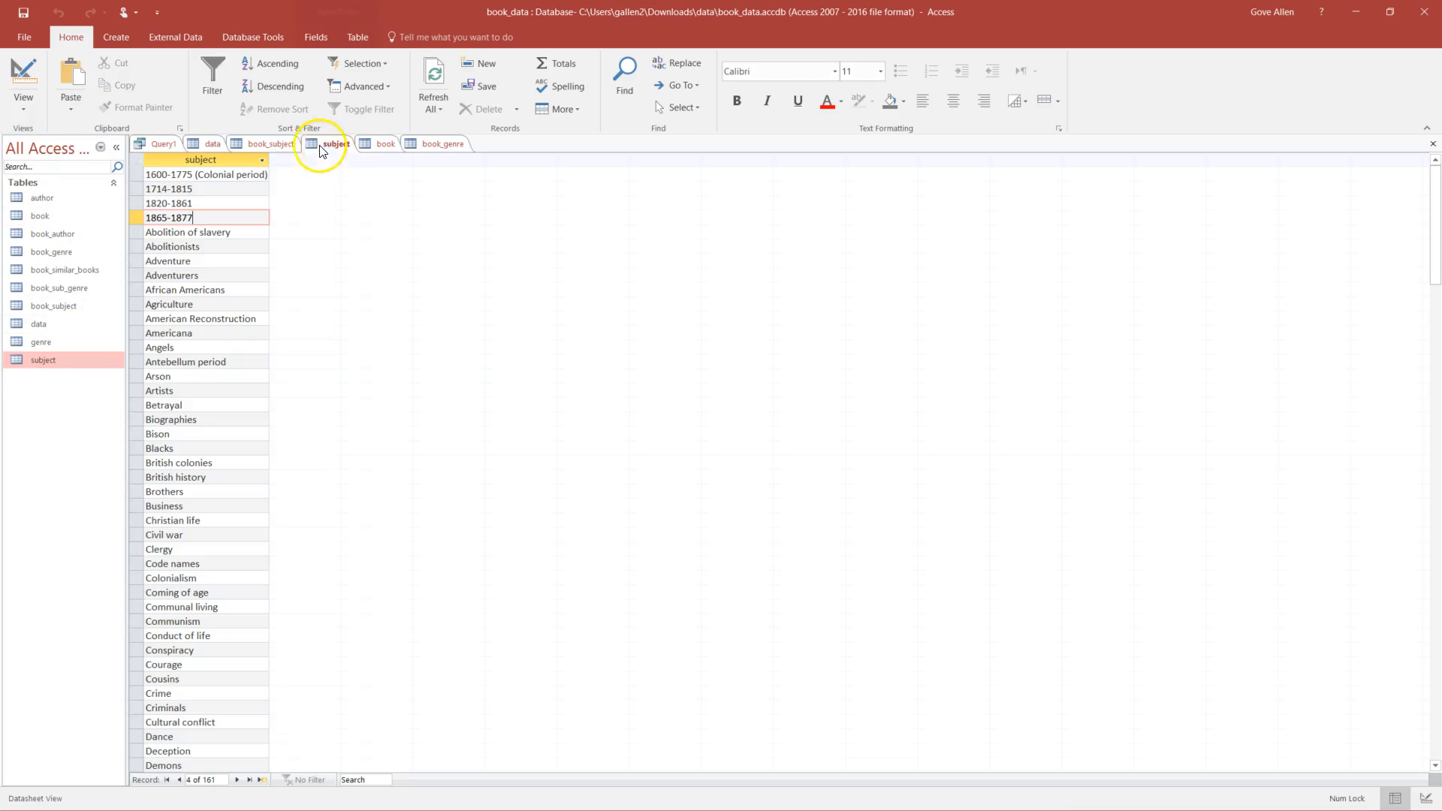
{"action": "left_click", "coordinate": [23, 73]}
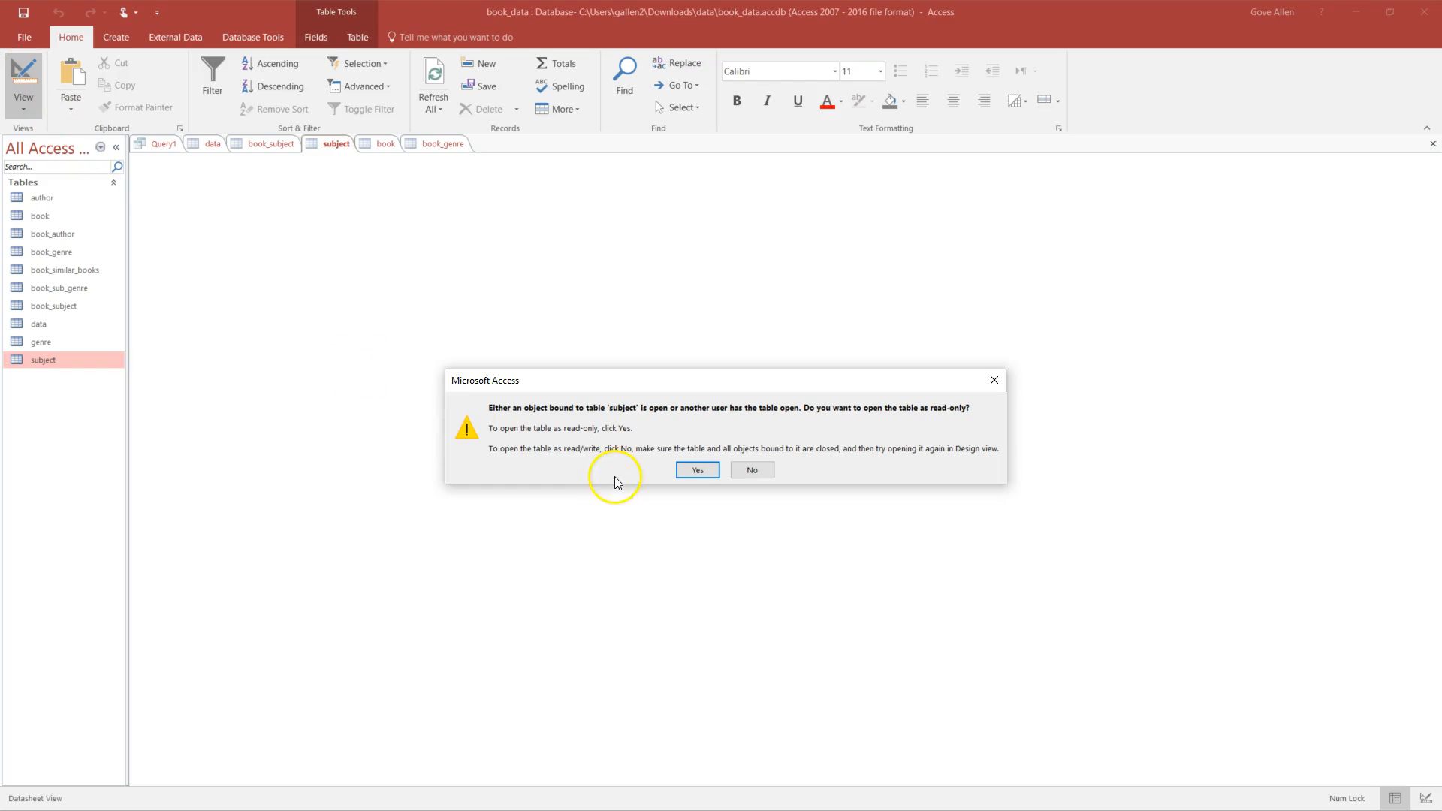
{"action": "left_click", "coordinate": [752, 471]}
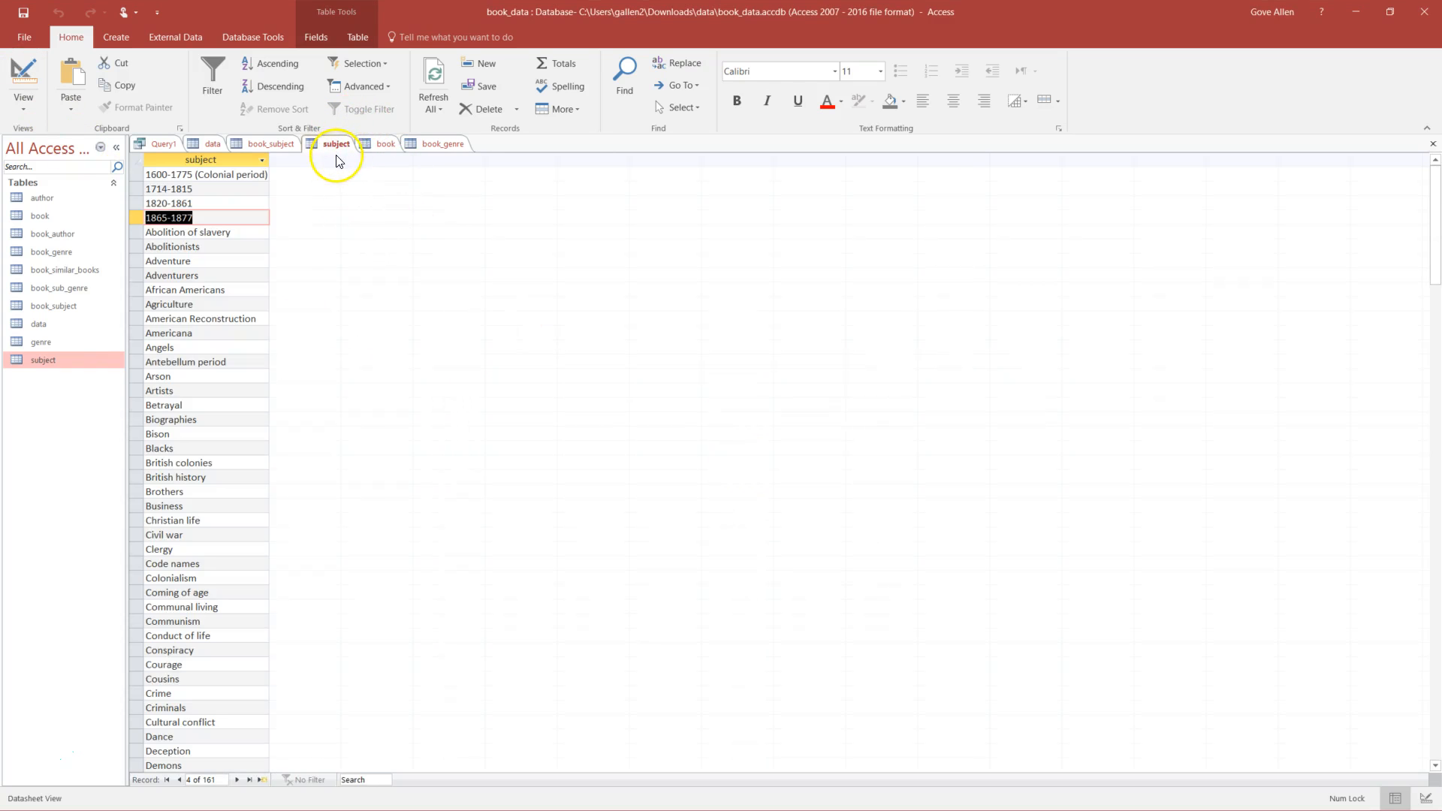
- Close the book_genre, book and book_subject tables, saving the design changes to book_subject
{"action": "left_click", "coordinate": [449, 144]}
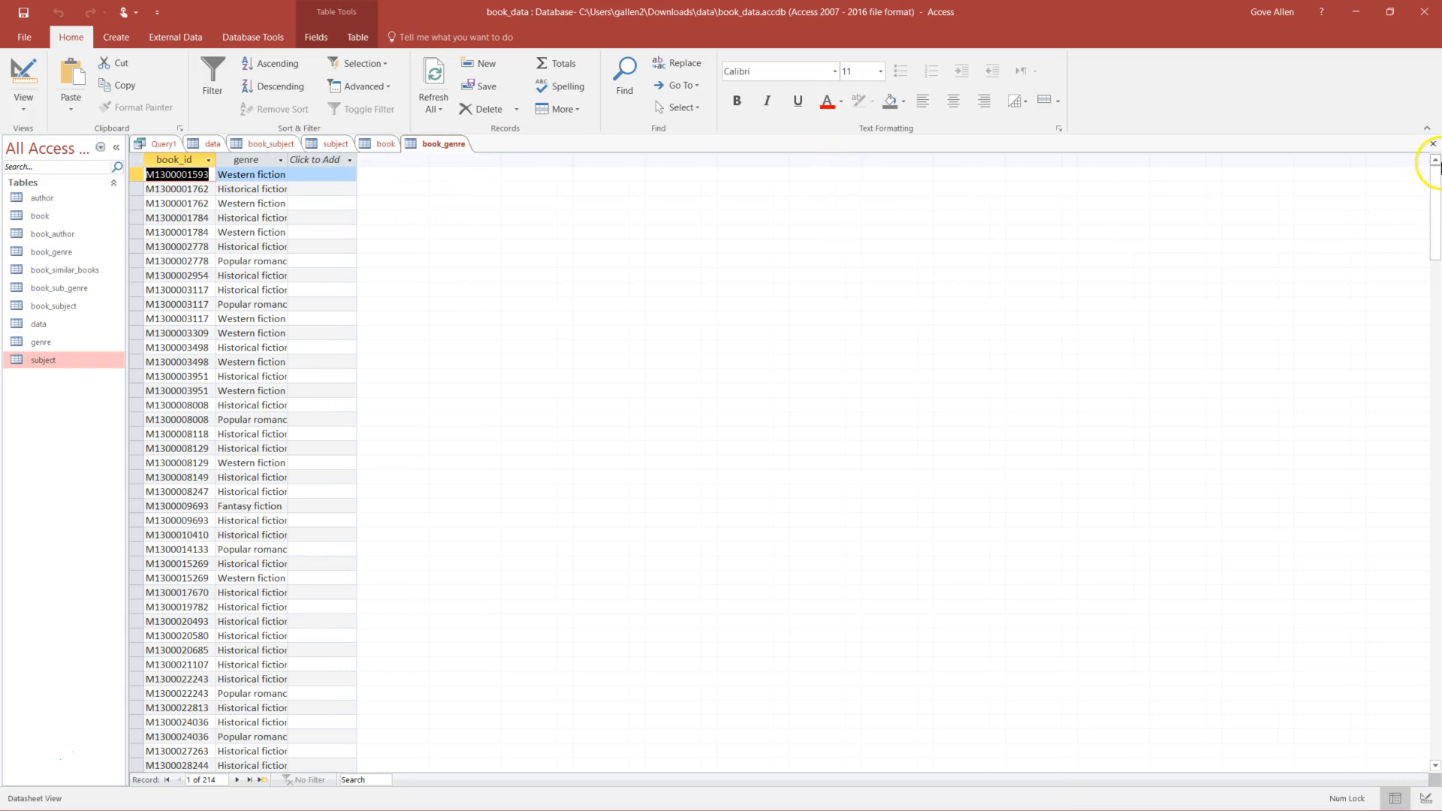
{"action": "left_click", "coordinate": [1431, 146]}
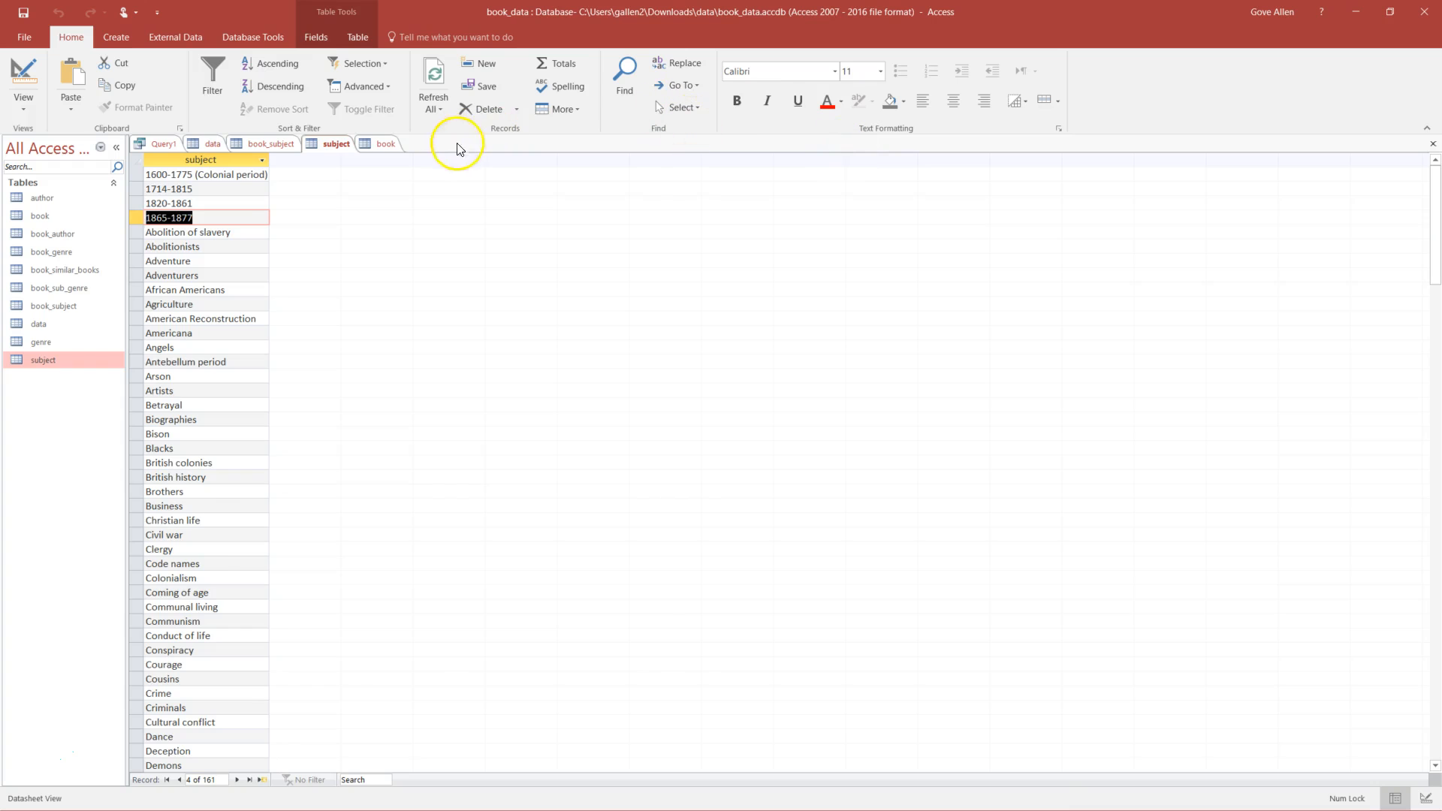
{"action": "left_click", "coordinate": [376, 143]}
{"action": "left_click", "coordinate": [1432, 145]}
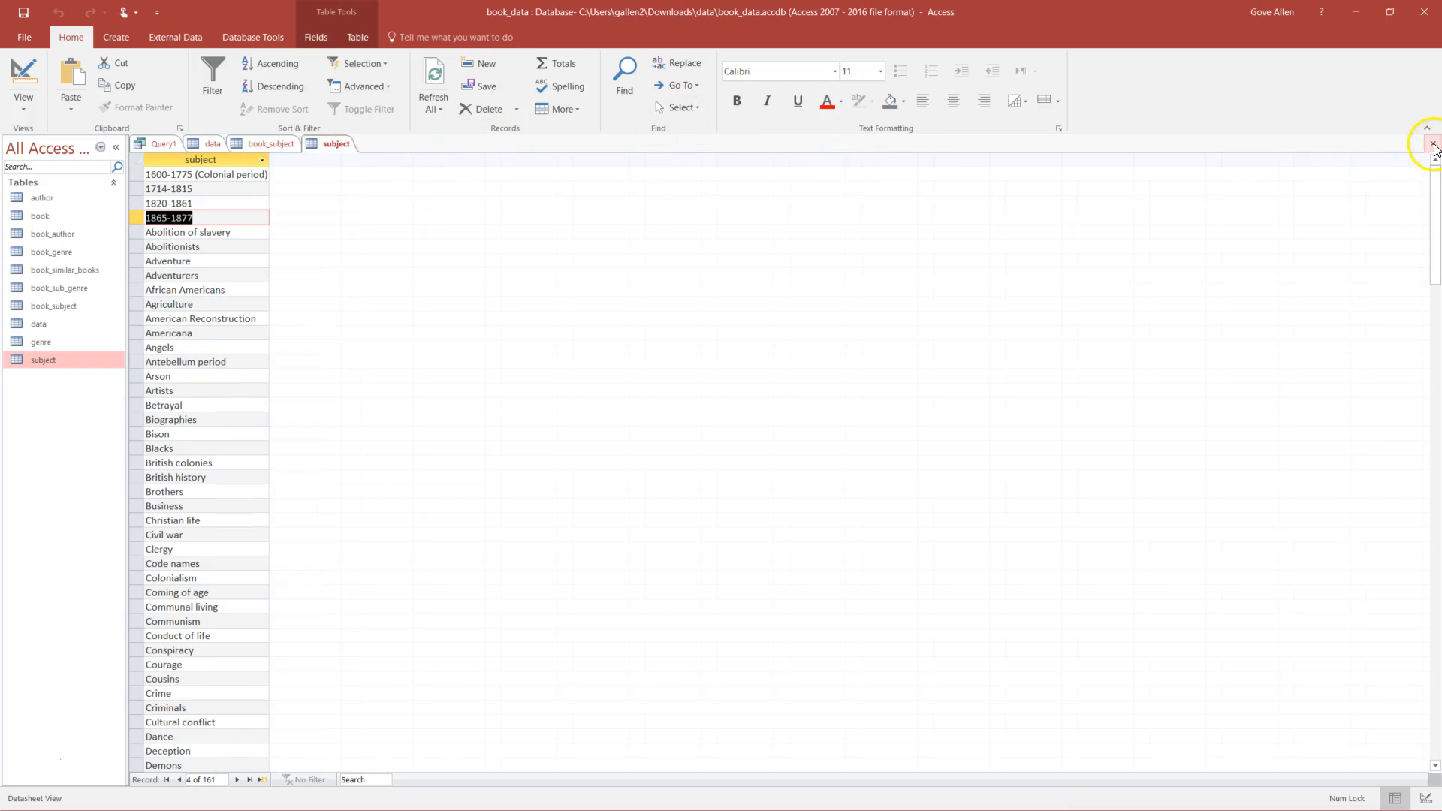
{"action": "left_click", "coordinate": [256, 144]}
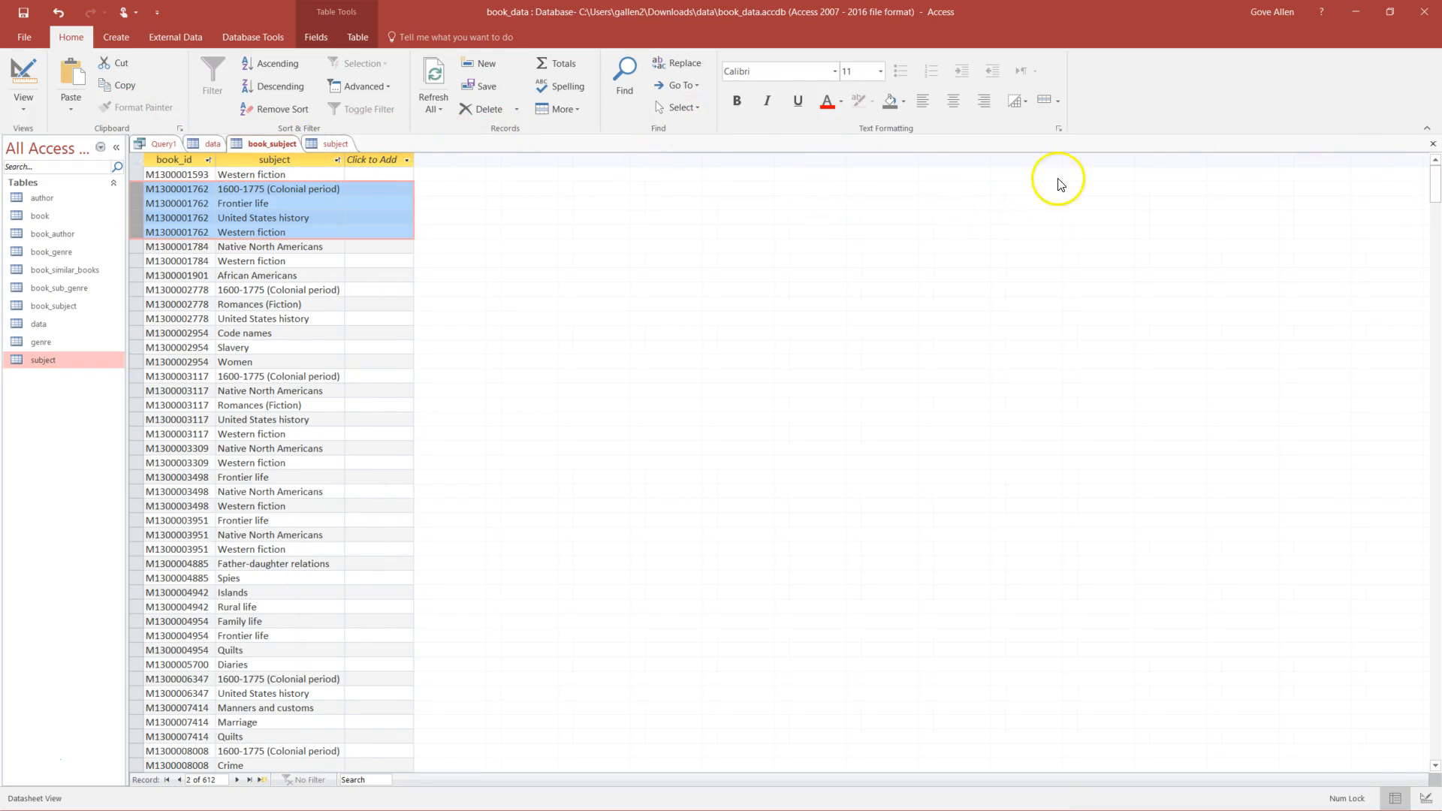
{"action": "left_click", "coordinate": [1433, 145]}
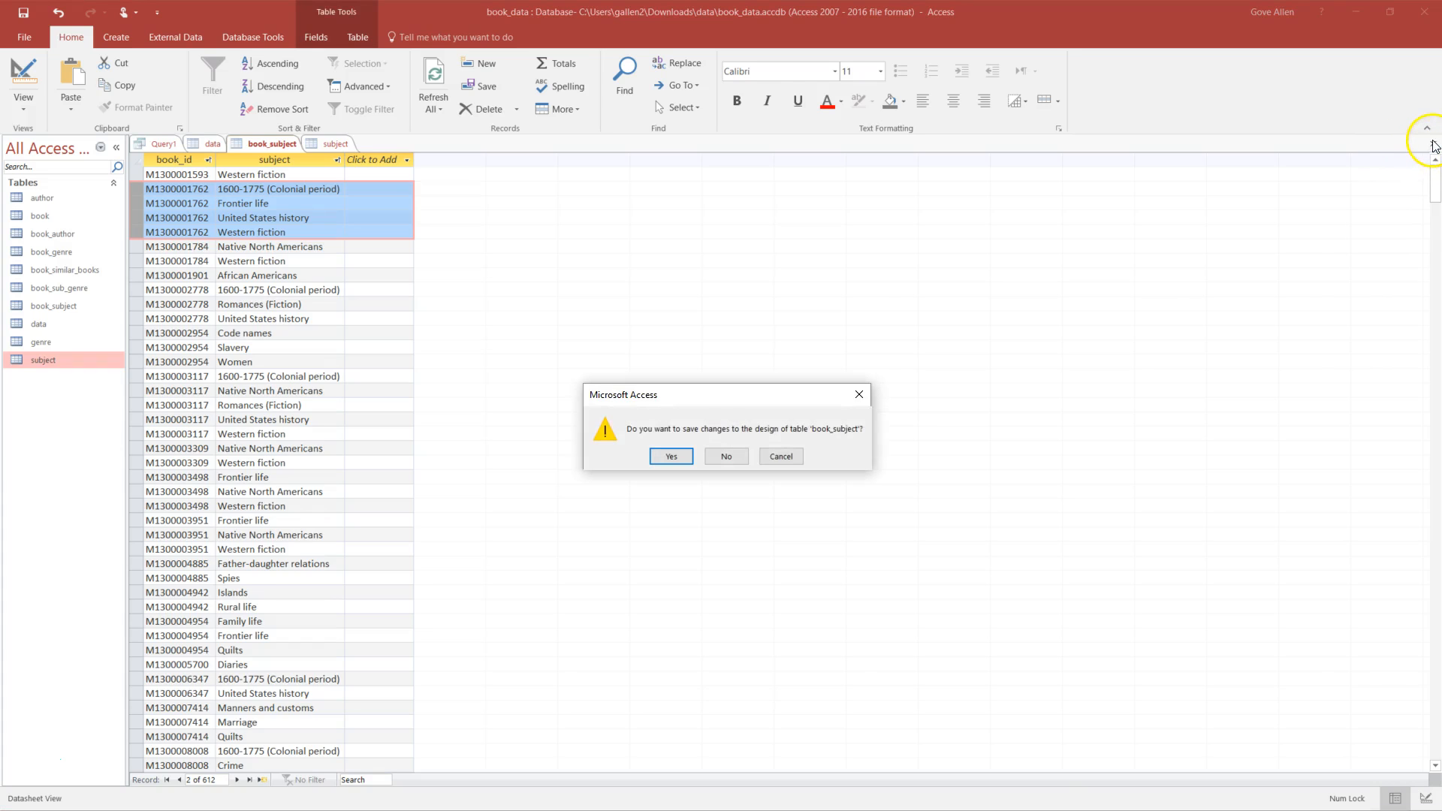
{"action": "left_click", "coordinate": [671, 456]}
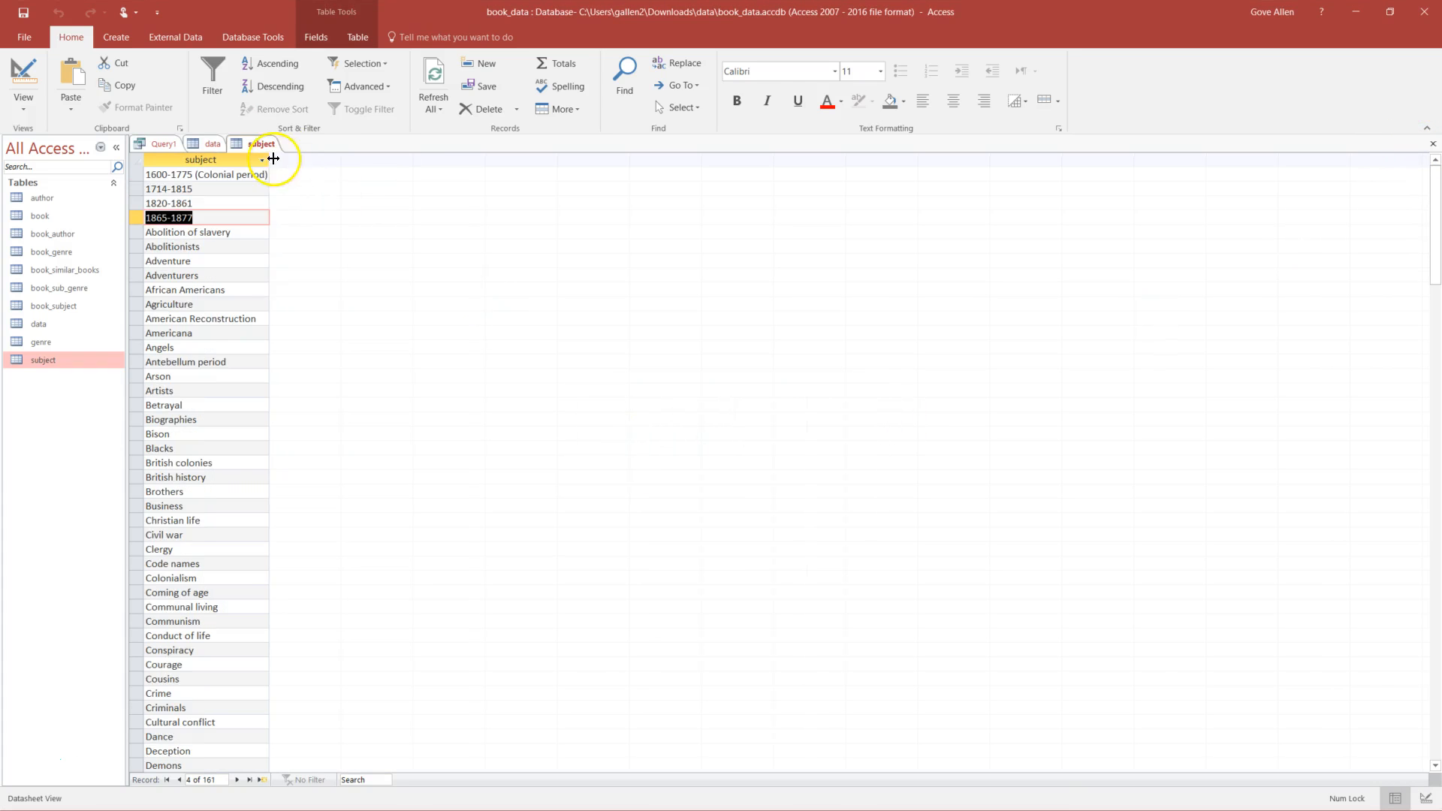
- Set the subject field as the primary key of the subject table, then save and close it, replacing the earlier version
{"action": "left_click", "coordinate": [7, 78]}
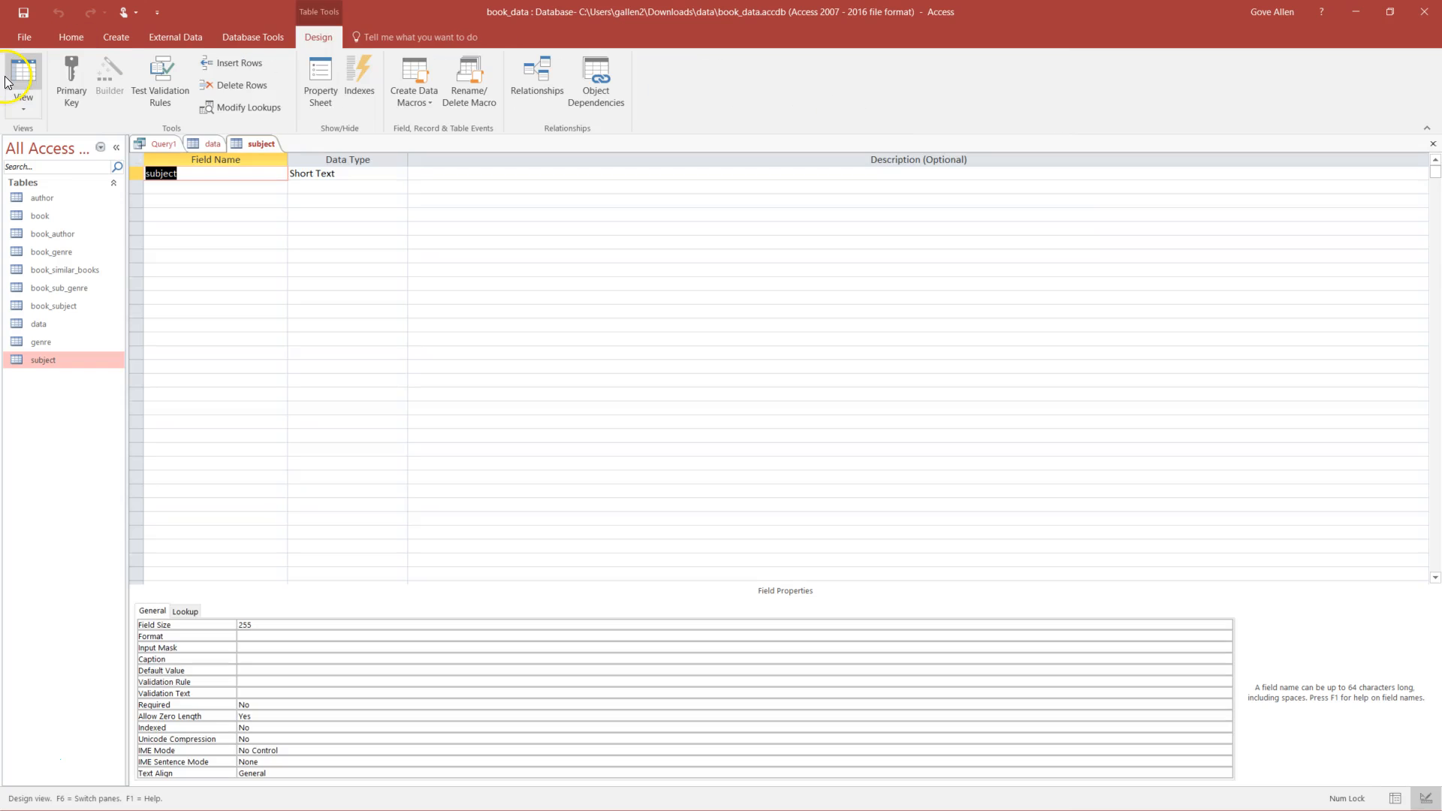
{"action": "left_click", "coordinate": [136, 175]}
{"action": "left_click", "coordinate": [70, 66]}
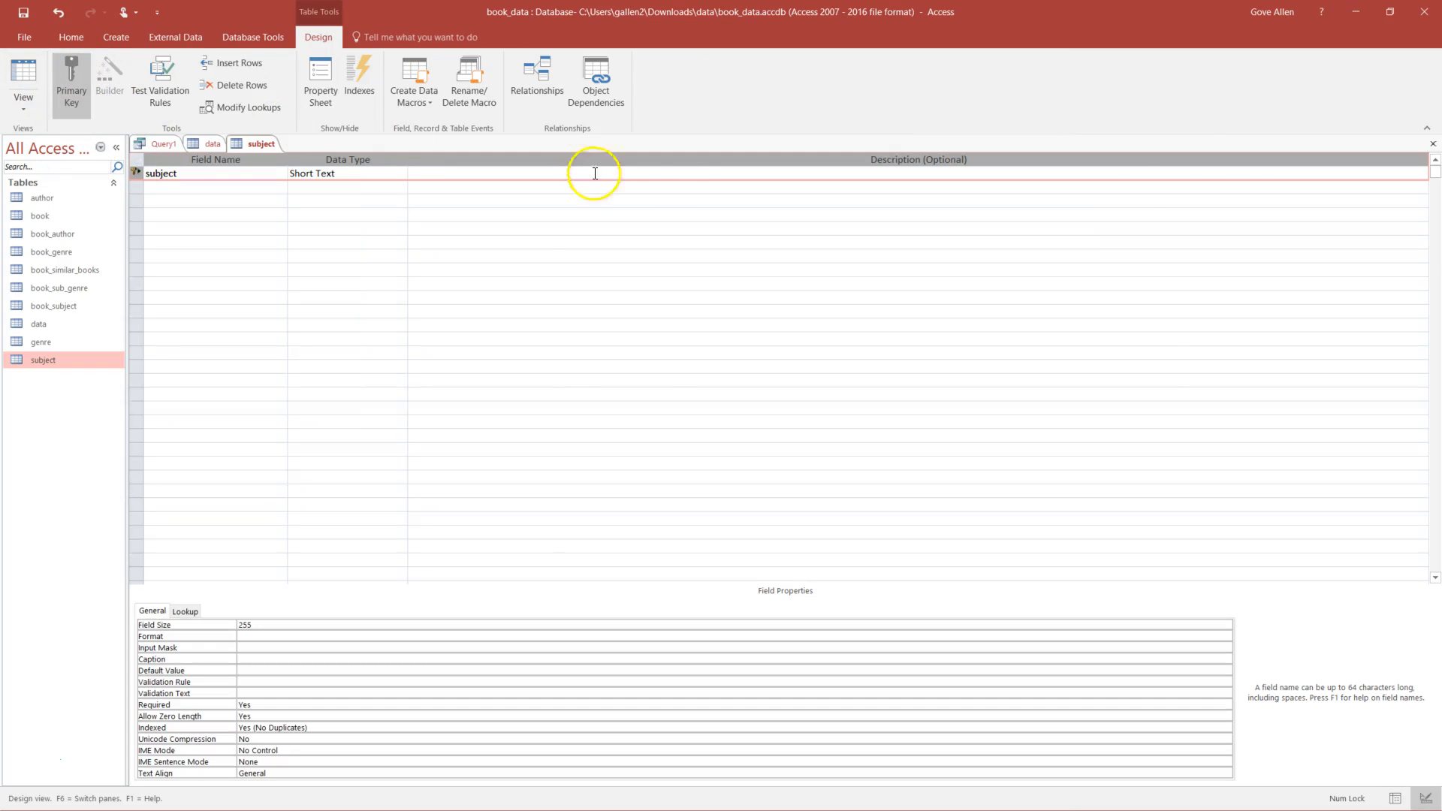
{"action": "left_click", "coordinate": [1433, 143]}
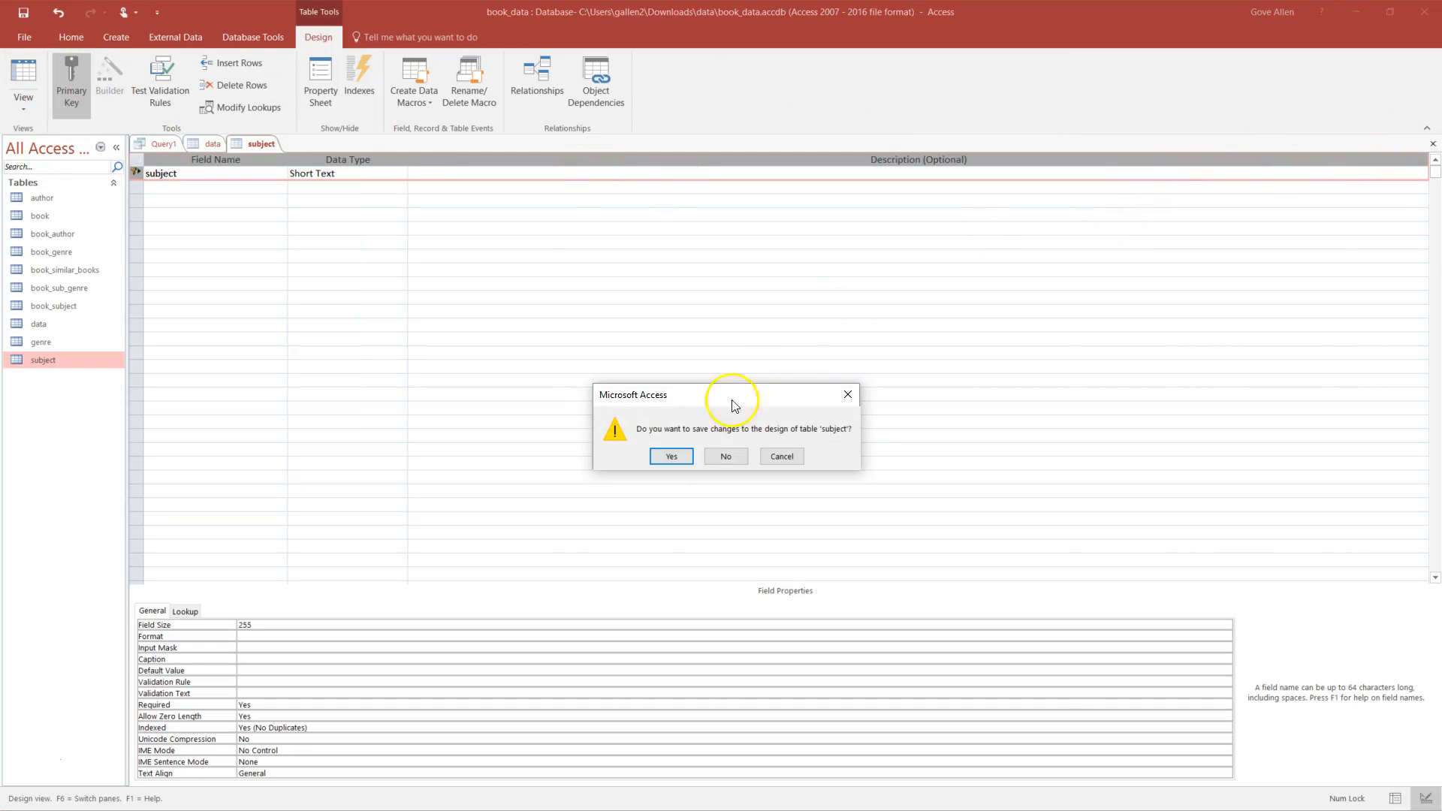
{"action": "left_click", "coordinate": [673, 458]}
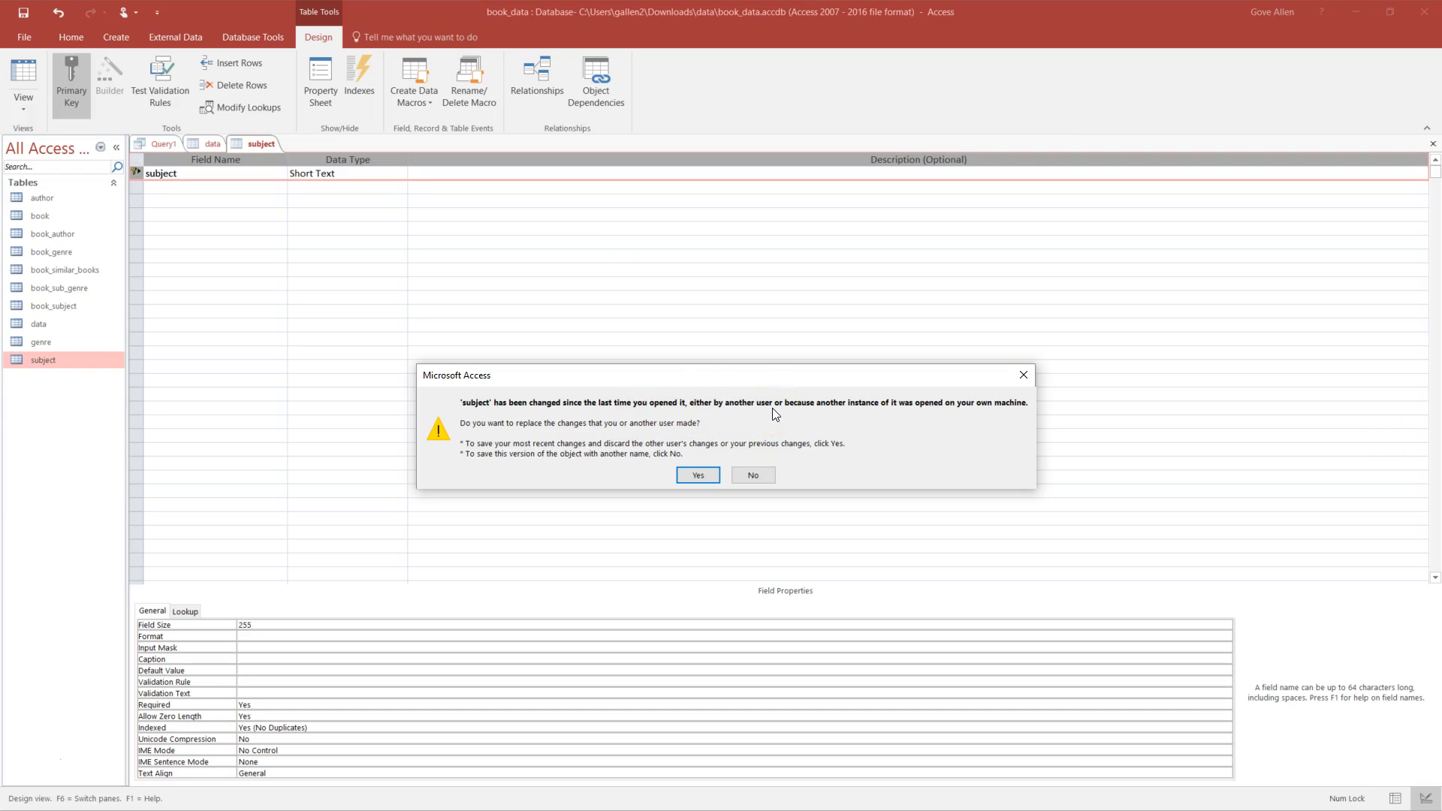
{"action": "left_click", "coordinate": [698, 475]}
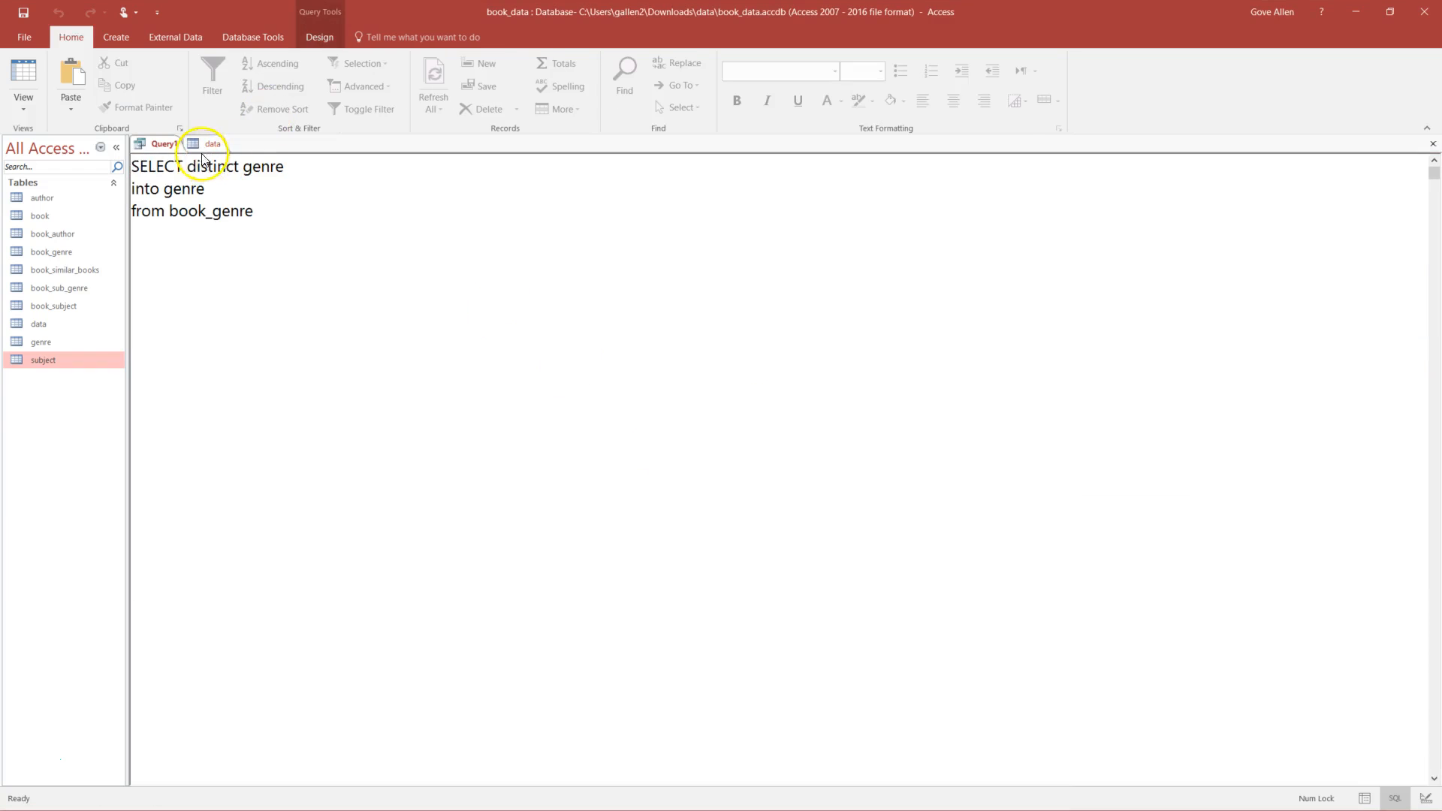
- Reopen the subject table in Design view to check its primary key, then close it
{"action": "left_click", "coordinate": [42, 362]}
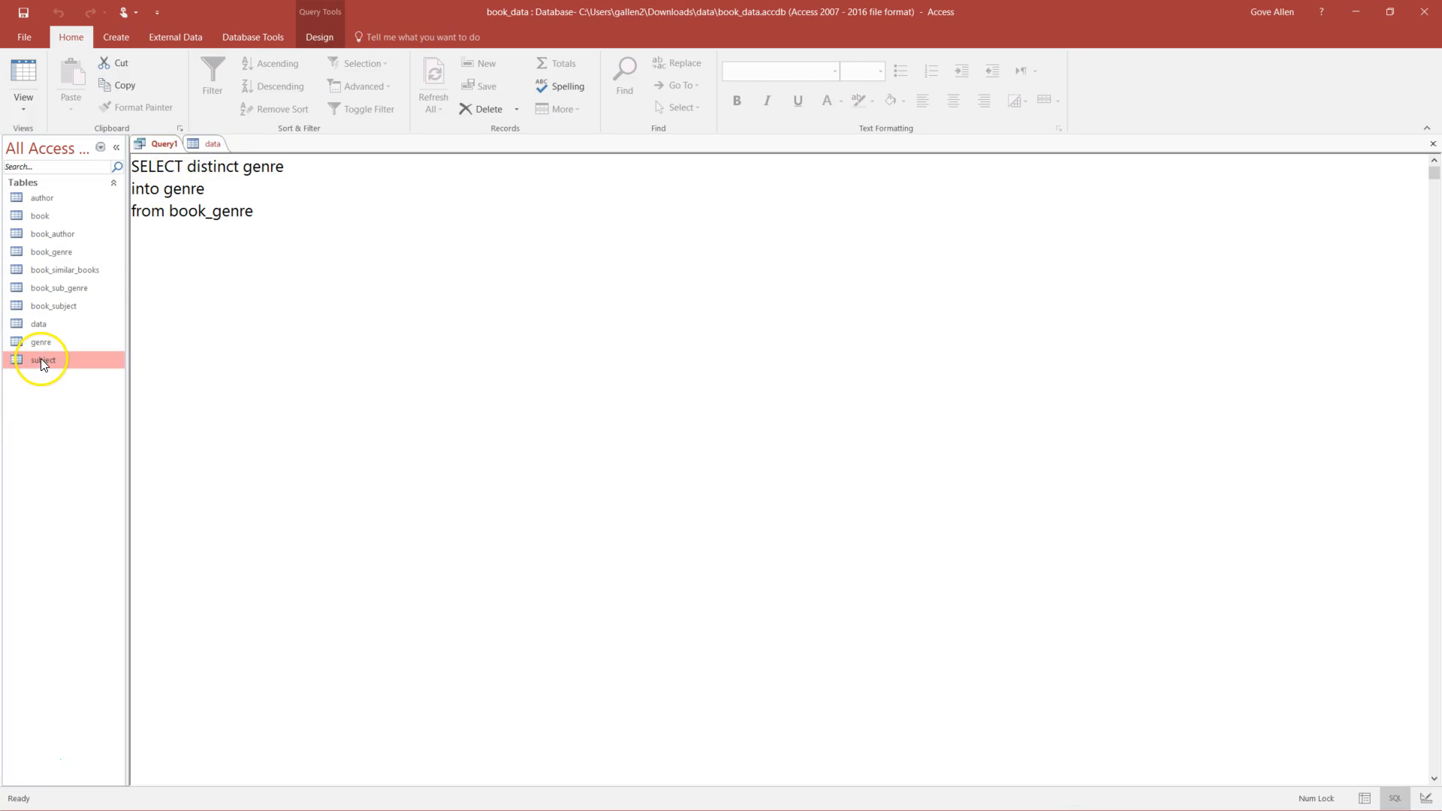
{"action": "double_click", "coordinate": [40, 359]}
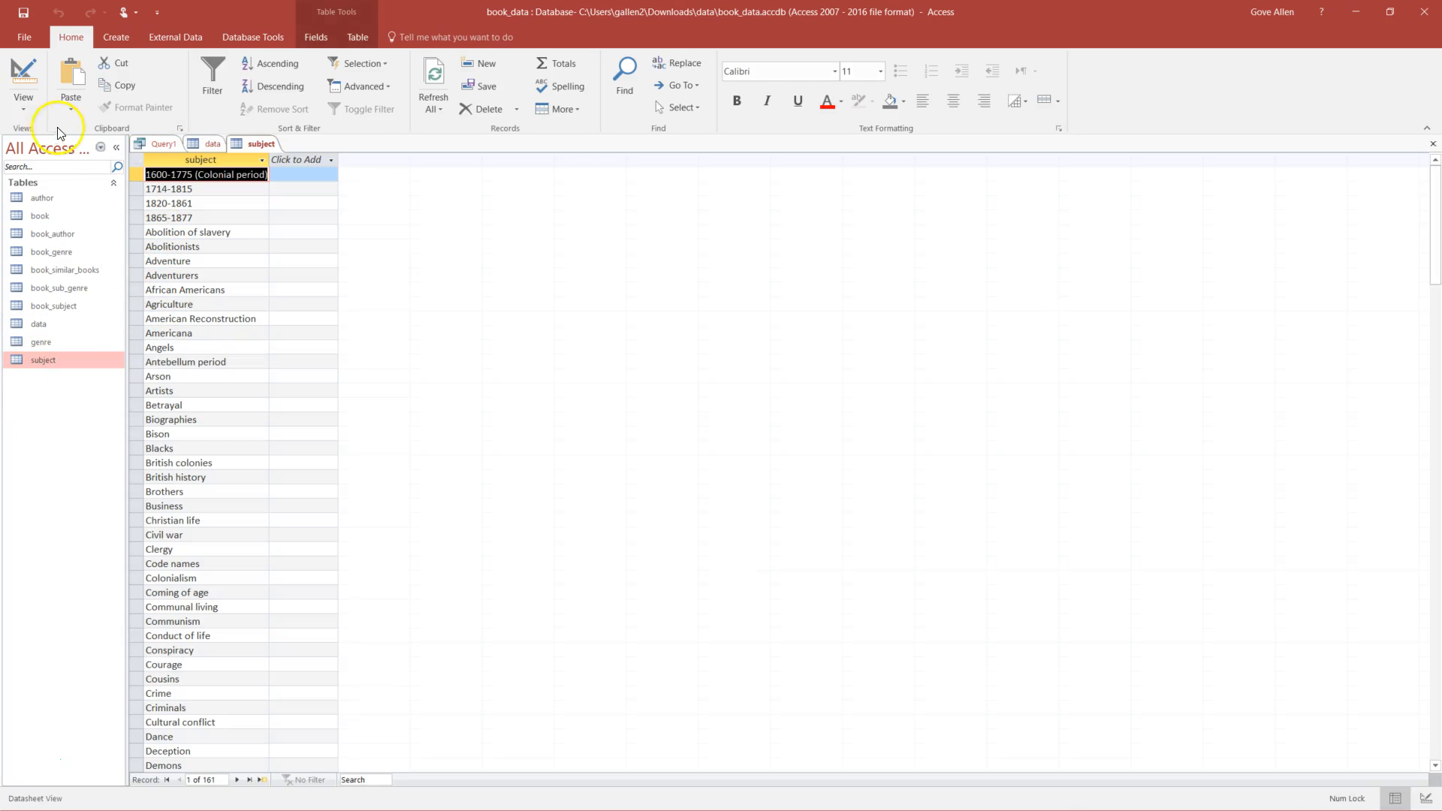
{"action": "left_click", "coordinate": [24, 86]}
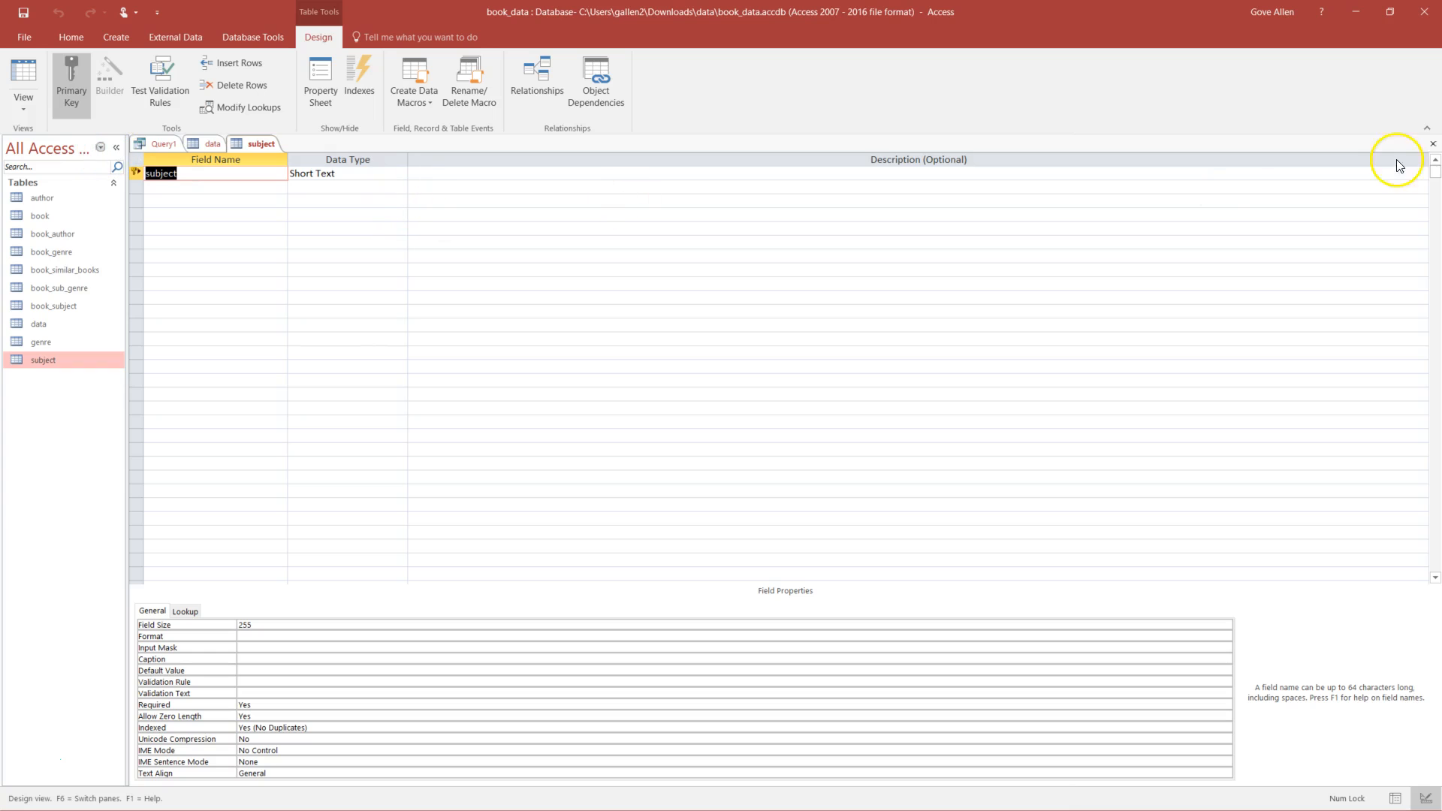
{"action": "left_click", "coordinate": [1433, 143]}
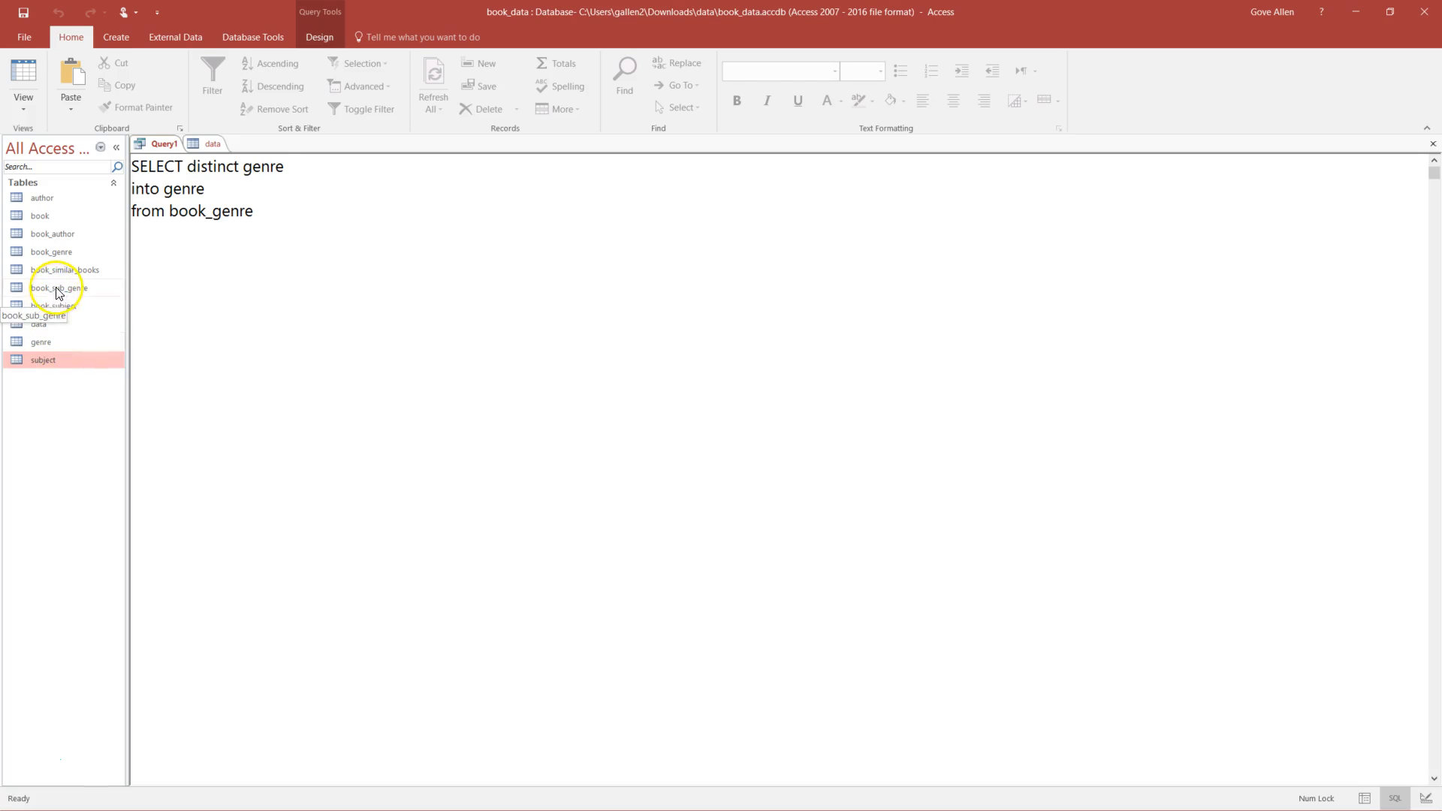
- In the design of book_genre, set the genre field's lookup display control to Combo Box and open its row source choices
{"action": "double_click", "coordinate": [56, 252]}
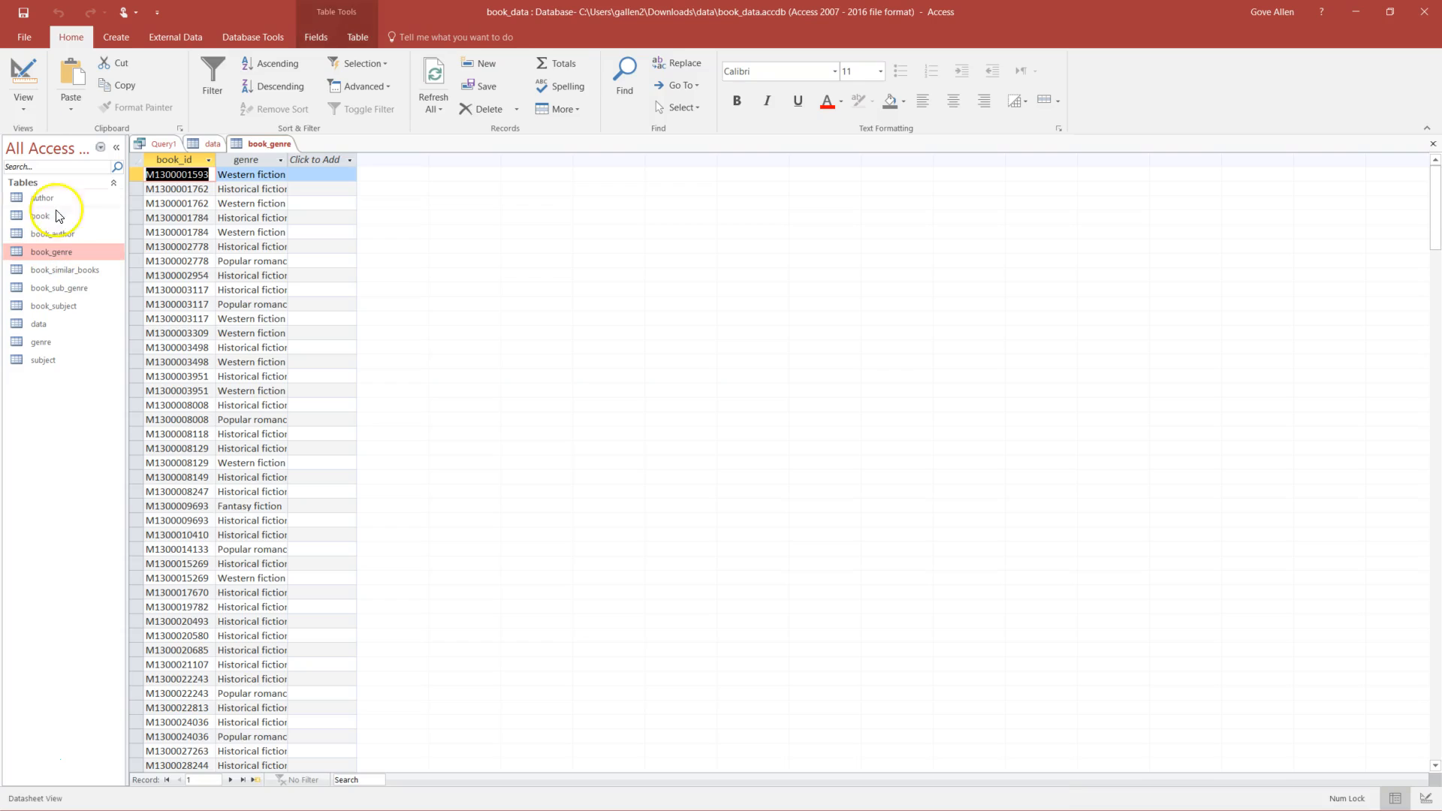
{"action": "left_click", "coordinate": [22, 73]}
{"action": "left_click", "coordinate": [190, 187]}
{"action": "left_click", "coordinate": [188, 611]}
{"action": "left_click", "coordinate": [296, 625]}
{"action": "left_click", "coordinate": [1226, 624]}
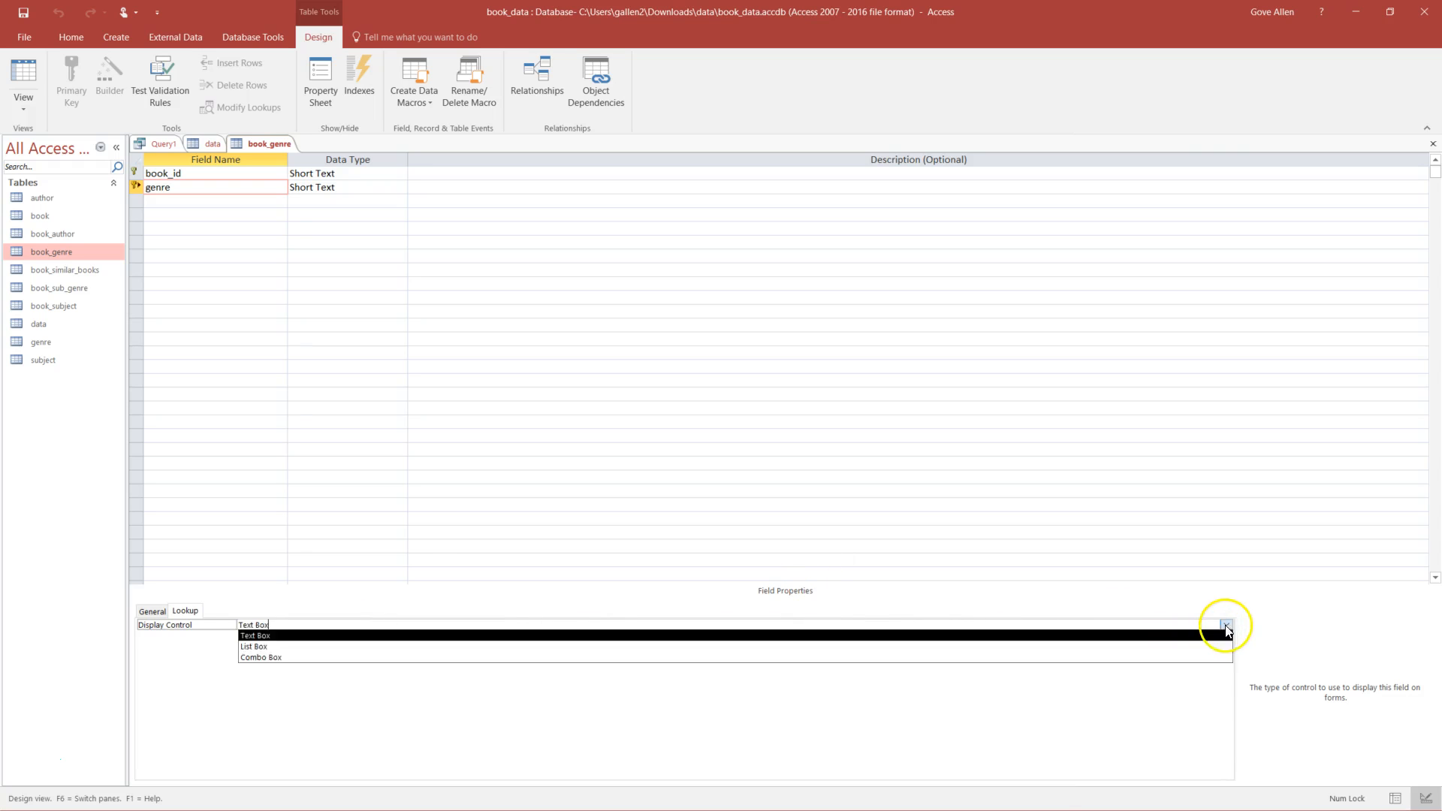
{"action": "left_click", "coordinate": [280, 660]}
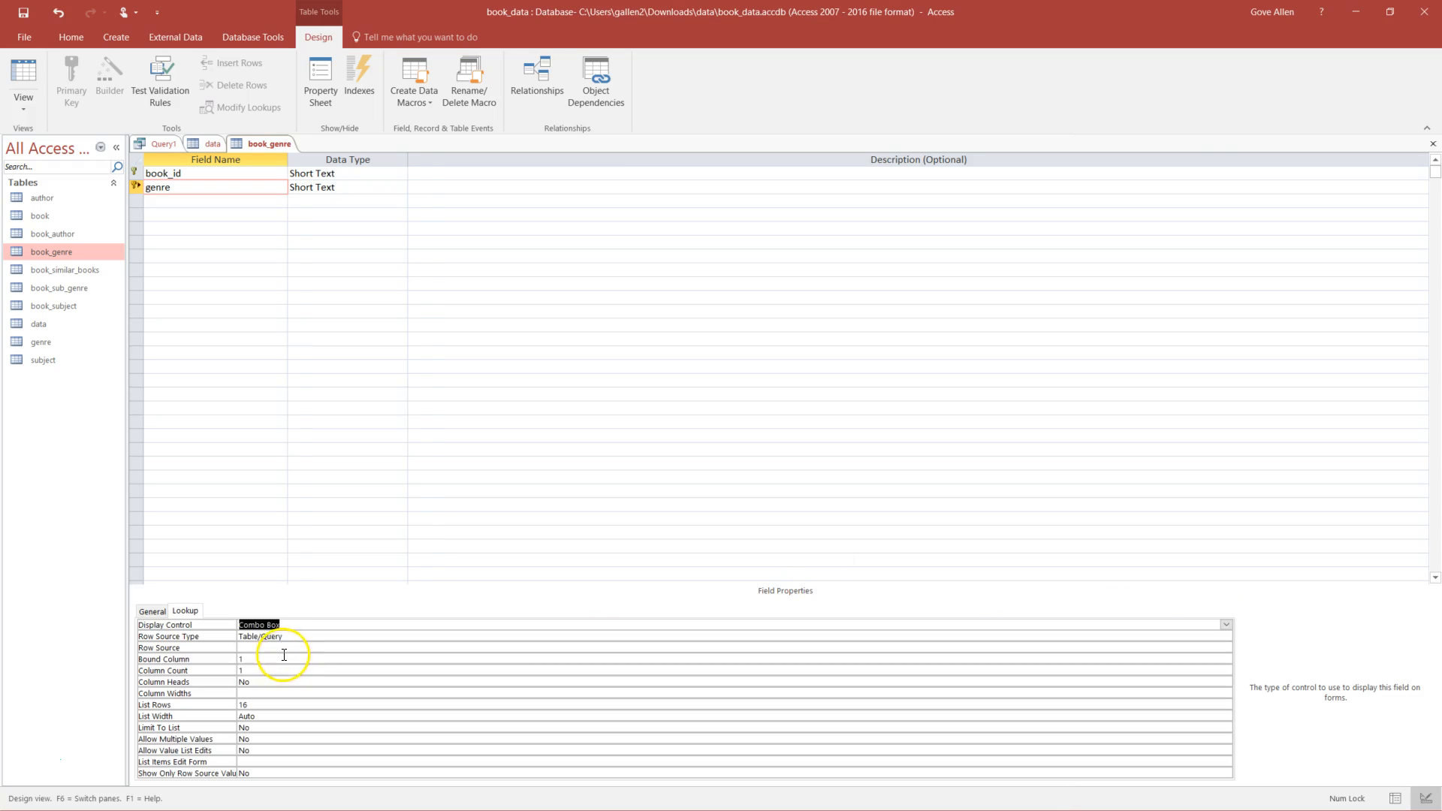
{"action": "left_click", "coordinate": [257, 649]}
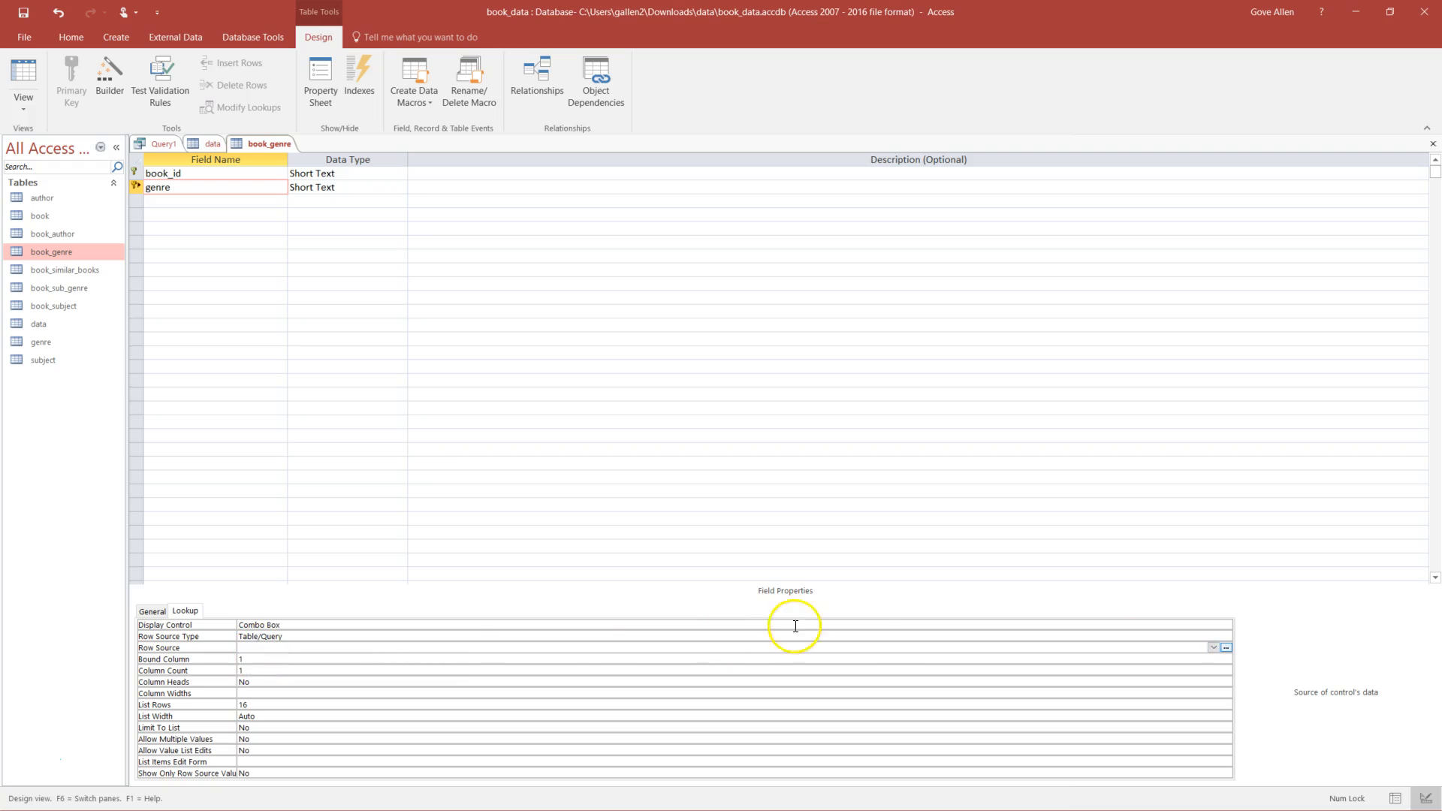
{"action": "left_click", "coordinate": [1213, 647]}
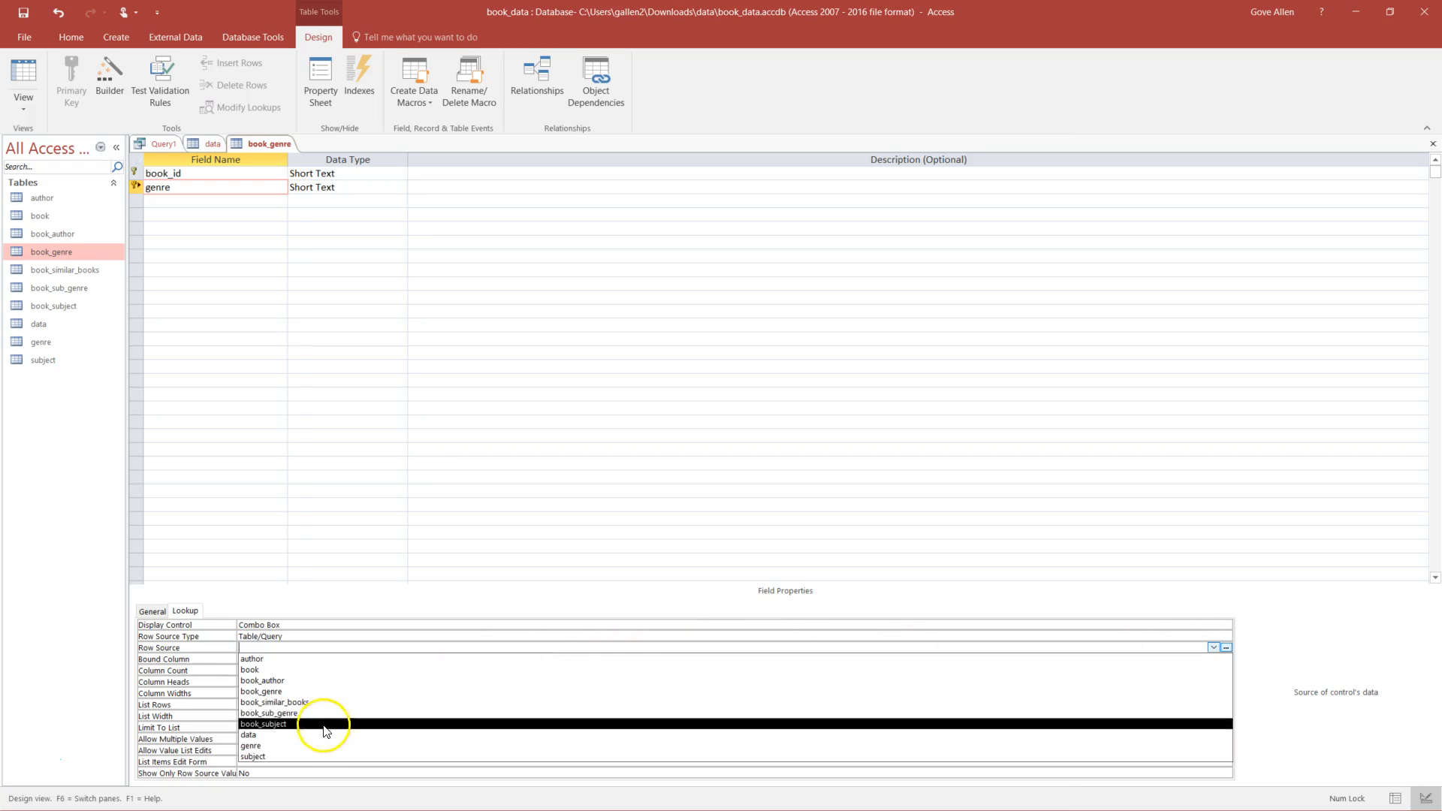
- Set the genre field's lookup row source to the genre table with Limit To List as Yes, and save and close the book_genre design
{"action": "left_click", "coordinate": [297, 746]}
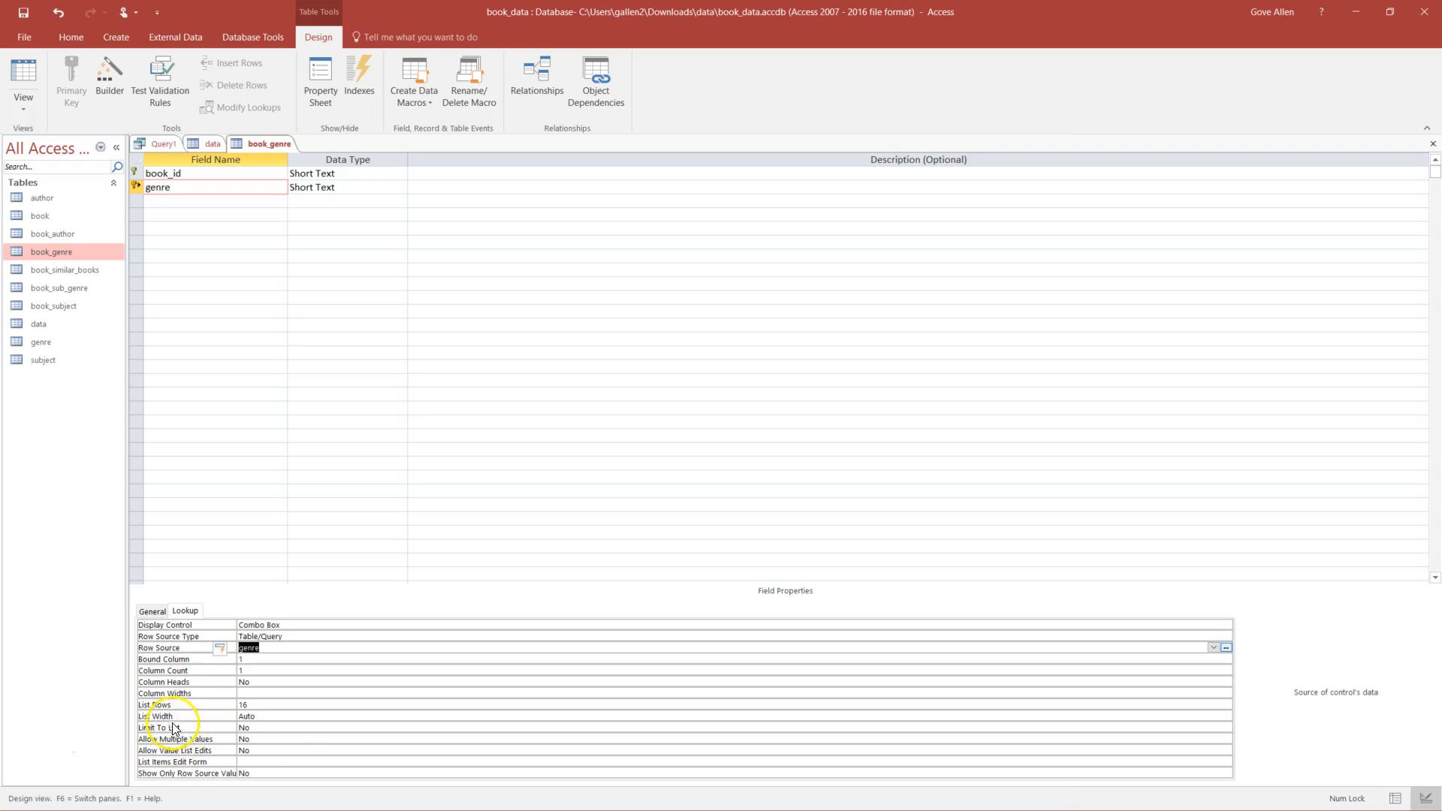
{"action": "double_click", "coordinate": [275, 731]}
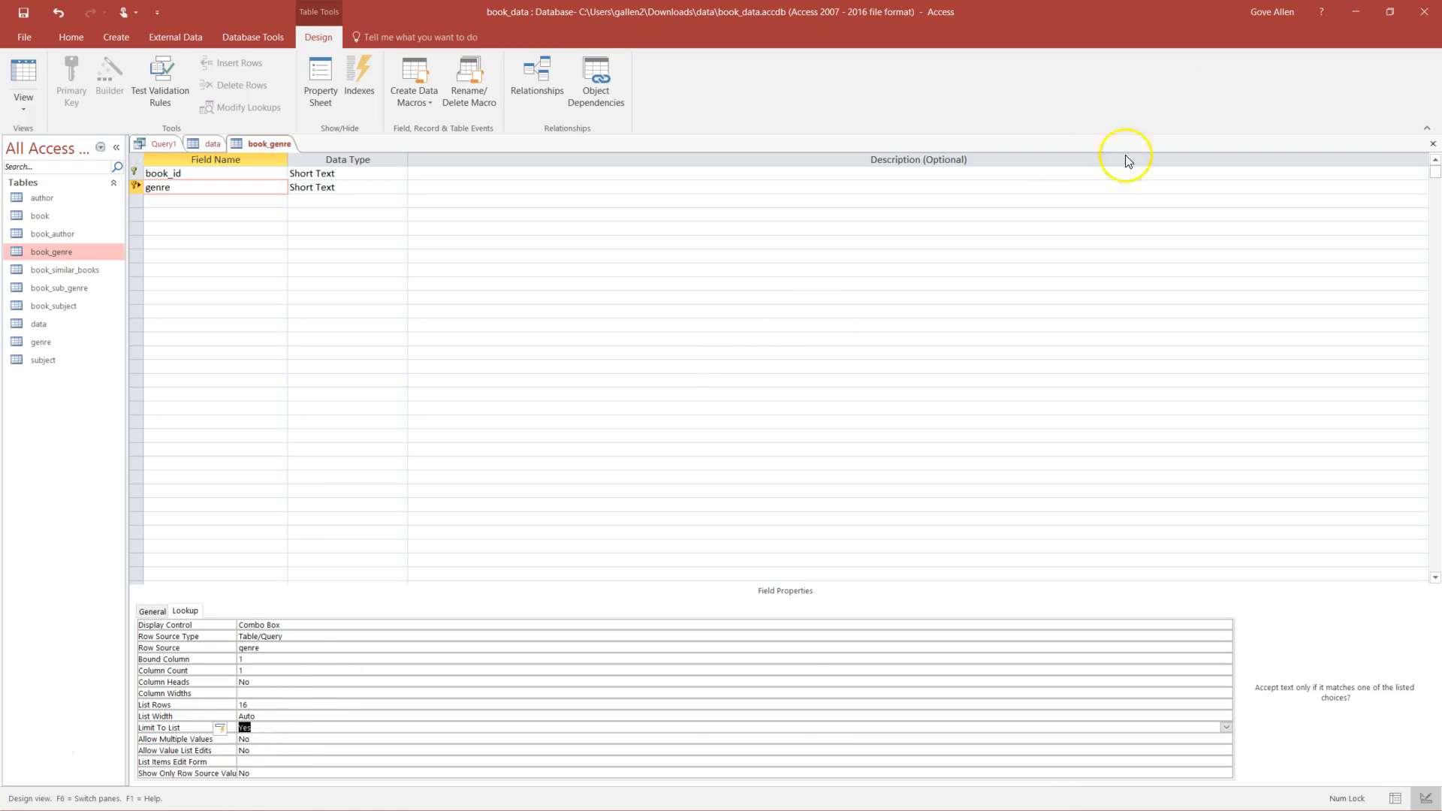
{"action": "left_click", "coordinate": [1436, 145]}
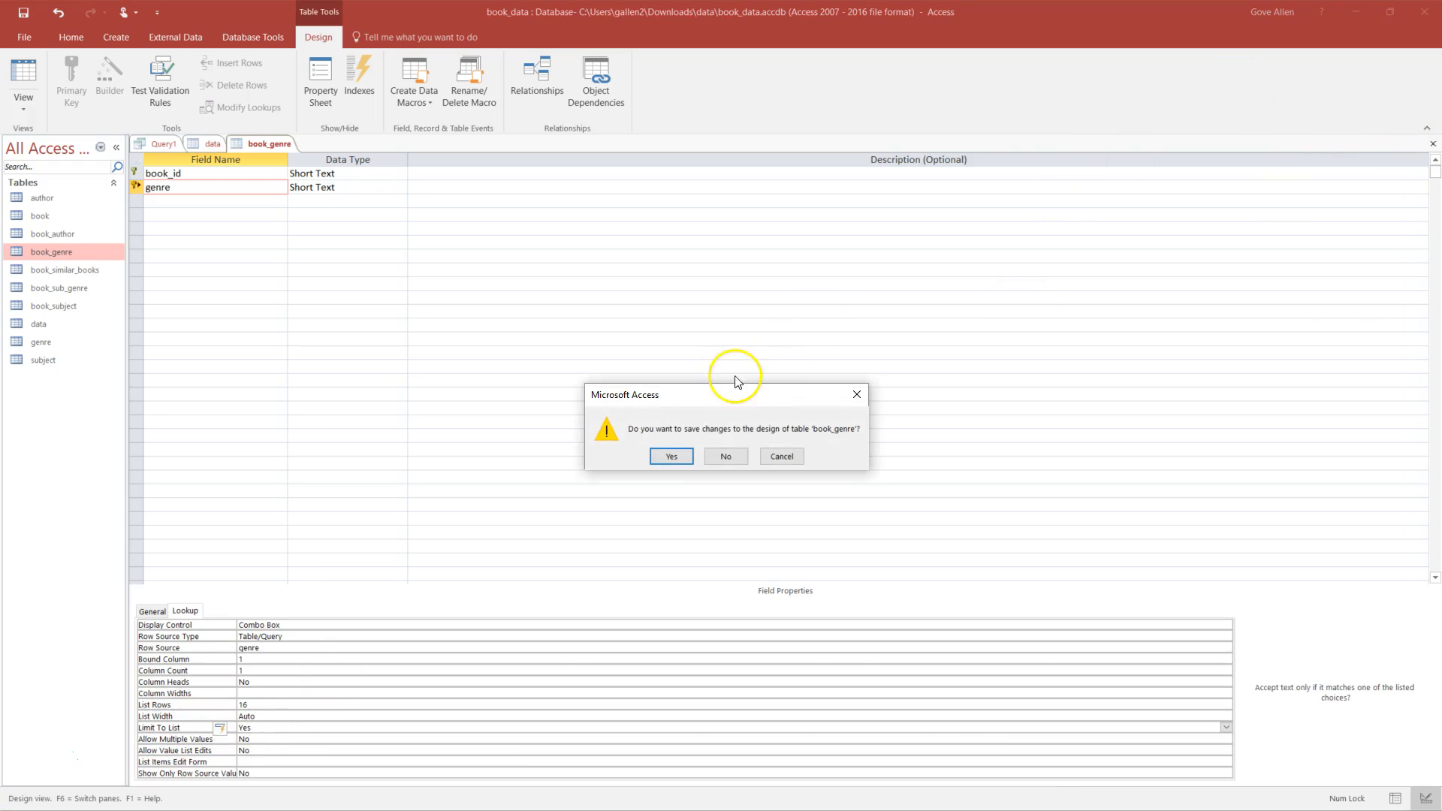
{"action": "left_click", "coordinate": [671, 458]}
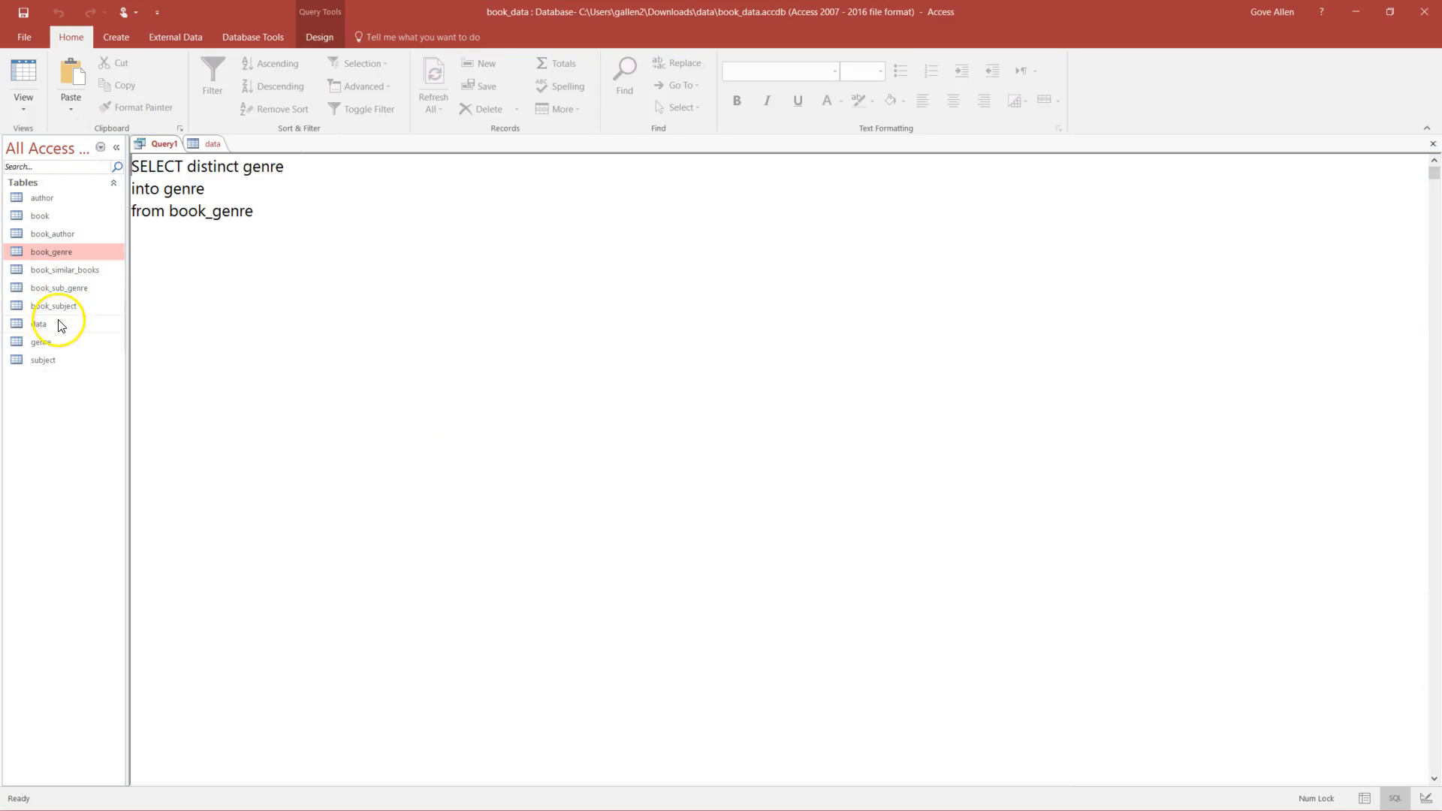
- Open the book_genre table, widen the genre column and inspect the genre choices offered for the third record
{"action": "left_click", "coordinate": [65, 256]}
{"action": "double_click", "coordinate": [64, 255]}
{"action": "left_click", "coordinate": [252, 204]}
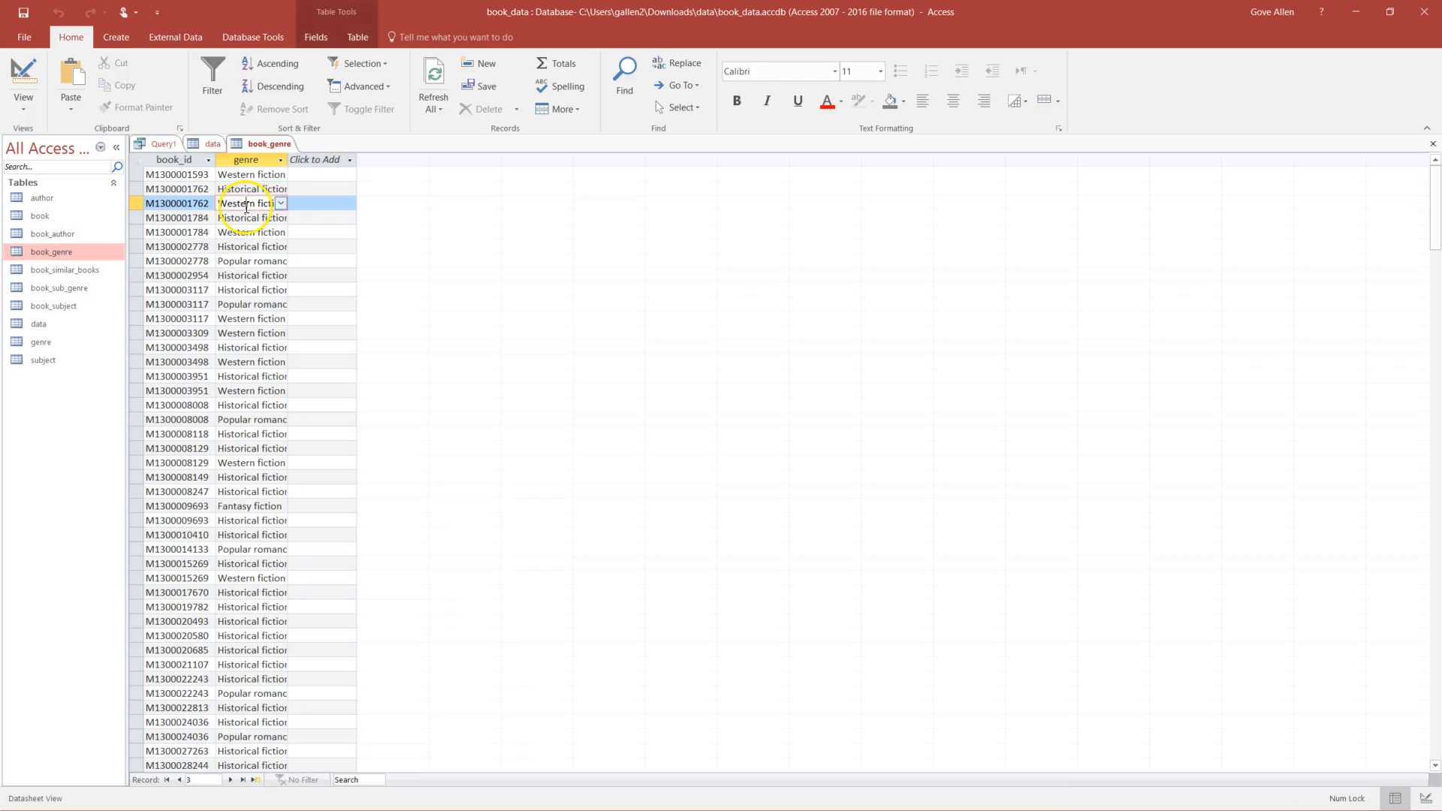
{"action": "left_click", "coordinate": [281, 203]}
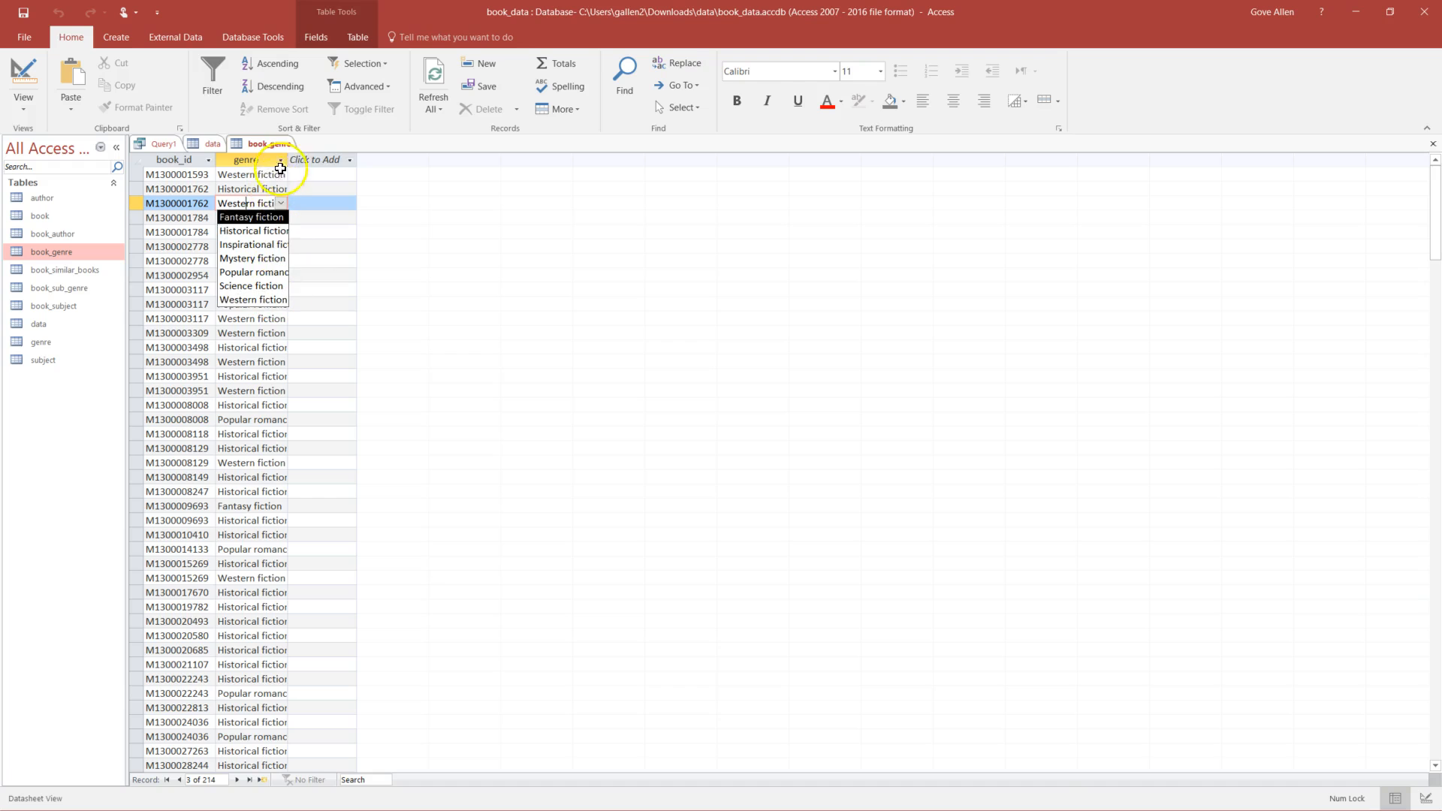
{"action": "left_click_drag", "start_coordinate": [287, 163], "coordinate": [335, 160]}
{"action": "left_click", "coordinate": [340, 160]}
{"action": "key", "text": "Escape"}
{"action": "left_click", "coordinate": [314, 203]}
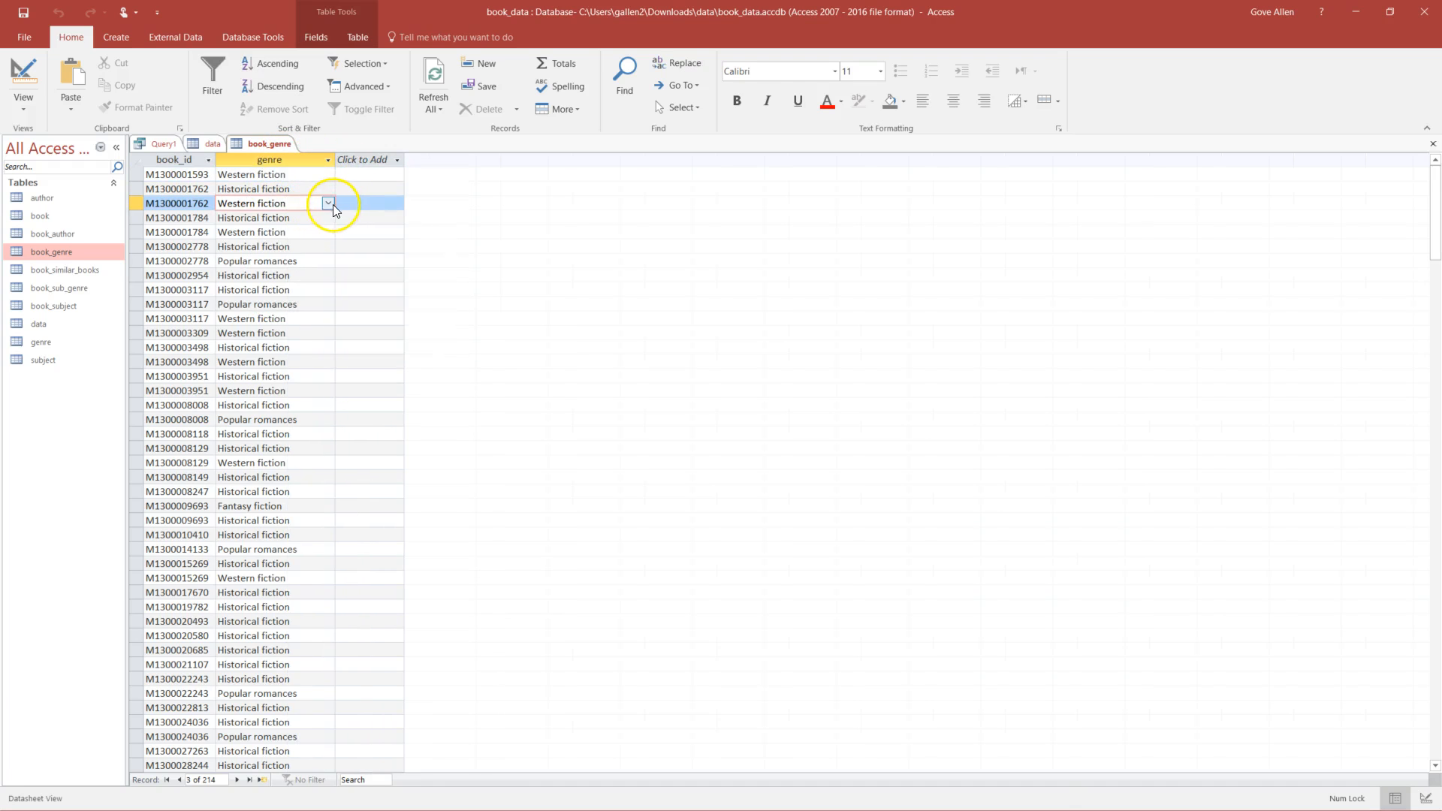
{"action": "left_click", "coordinate": [329, 203]}
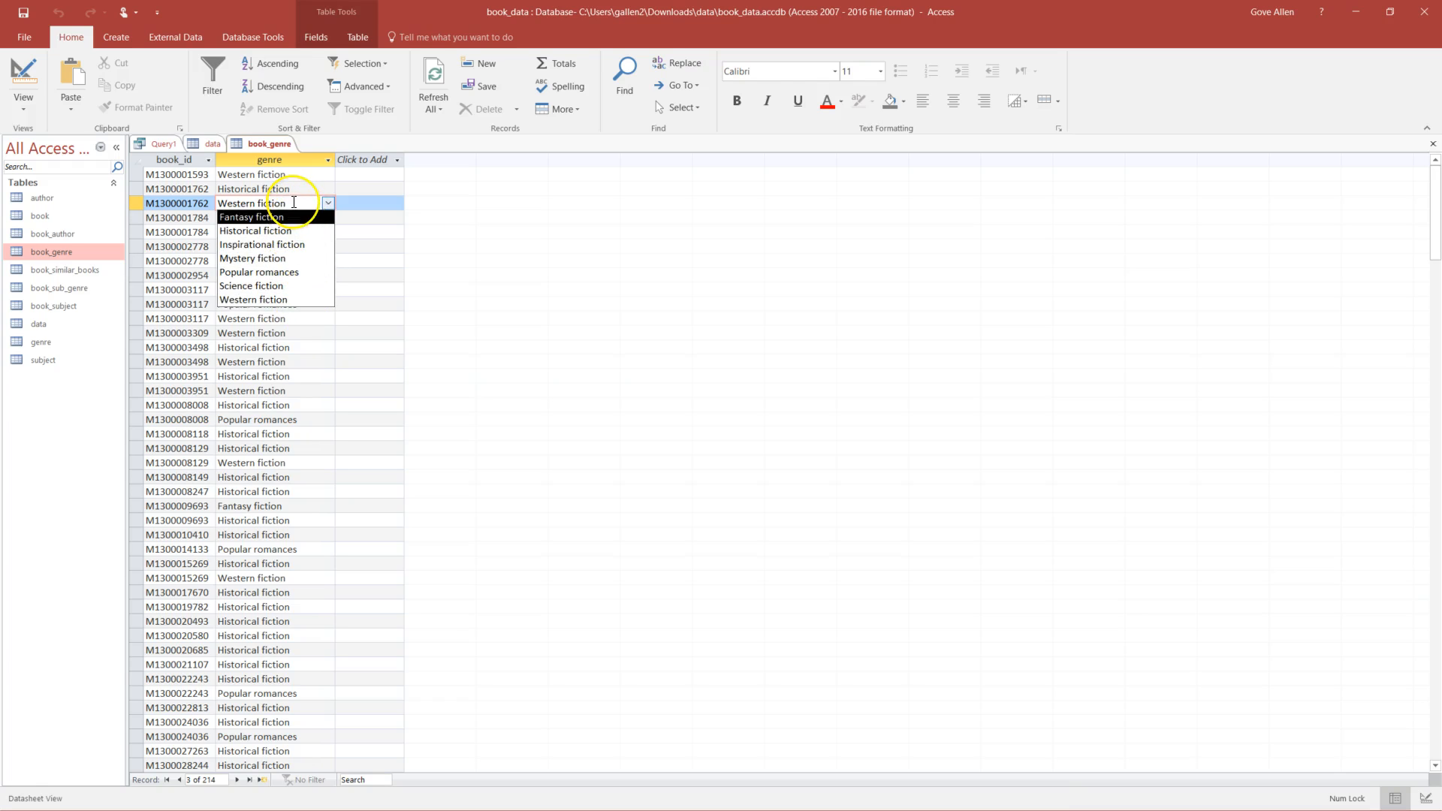
- Try to enter "Western fict" as the third record's genre, cancel the edit and close book_genre without saving its layout
{"action": "key", "text": "BackSpace"}
{"action": "key", "text": "BackSpace"}
{"action": "key", "text": "BackSpace"}
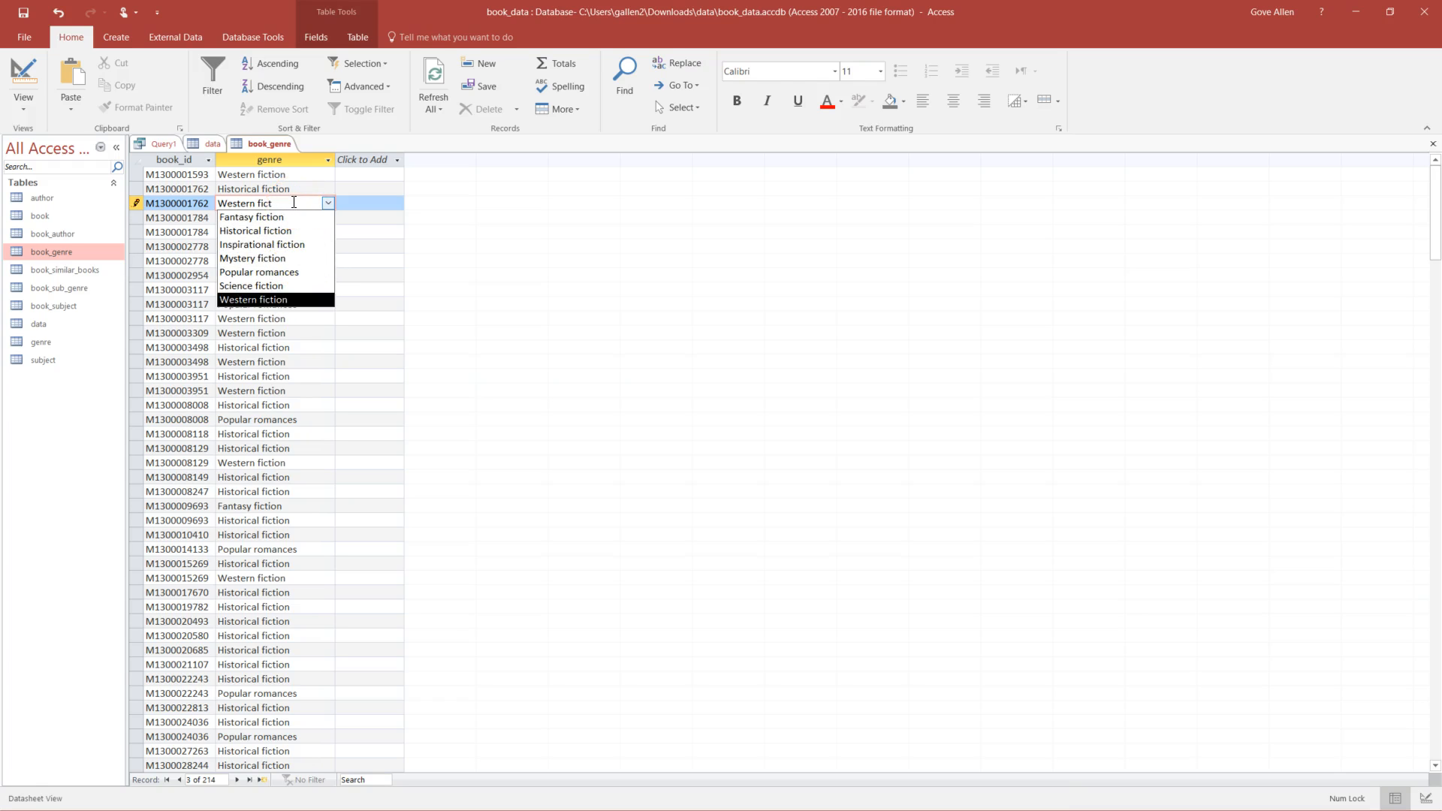
{"action": "left_click", "coordinate": [308, 351]}
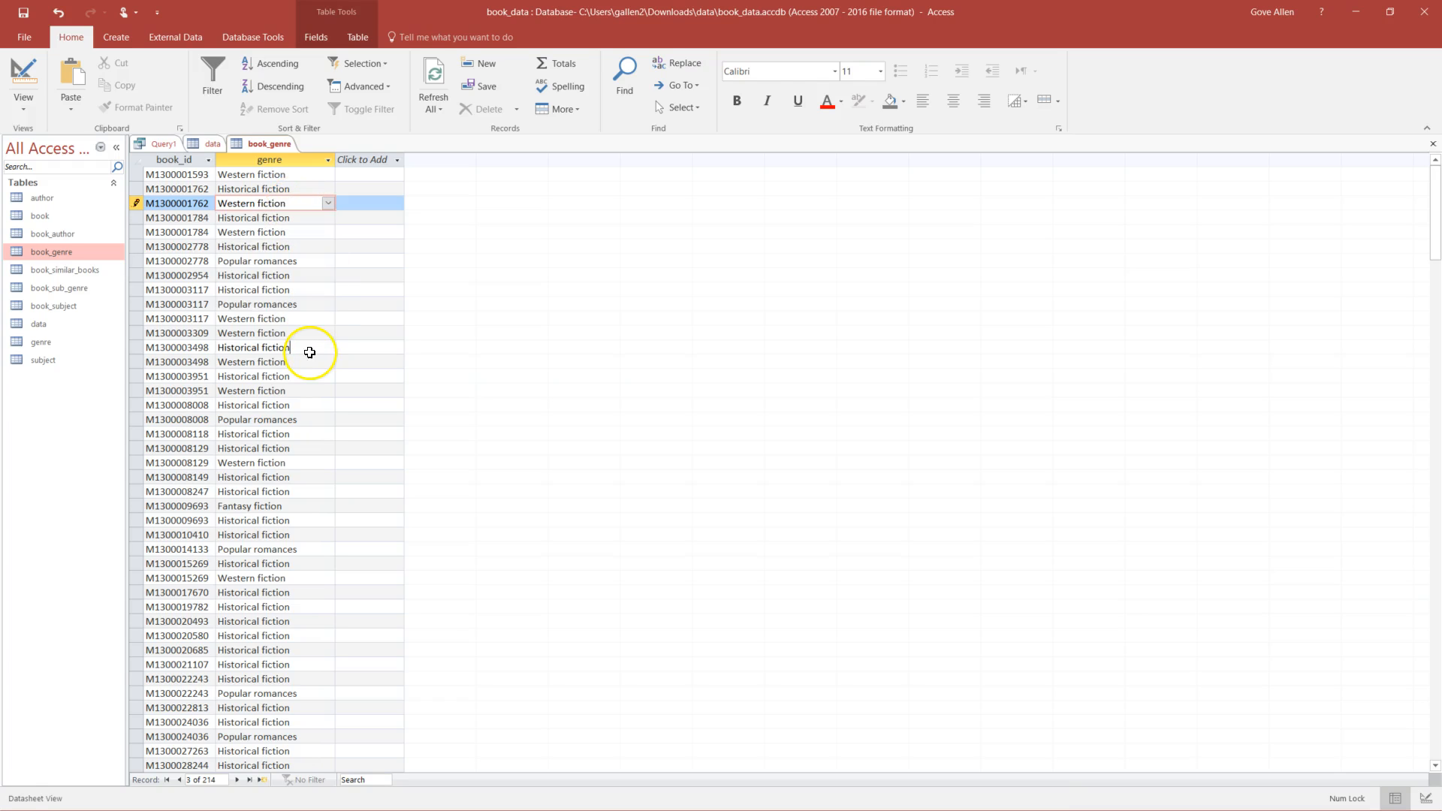
{"action": "left_click", "coordinate": [296, 204]}
{"action": "key", "text": "Return"}
{"action": "key", "text": "Return"}
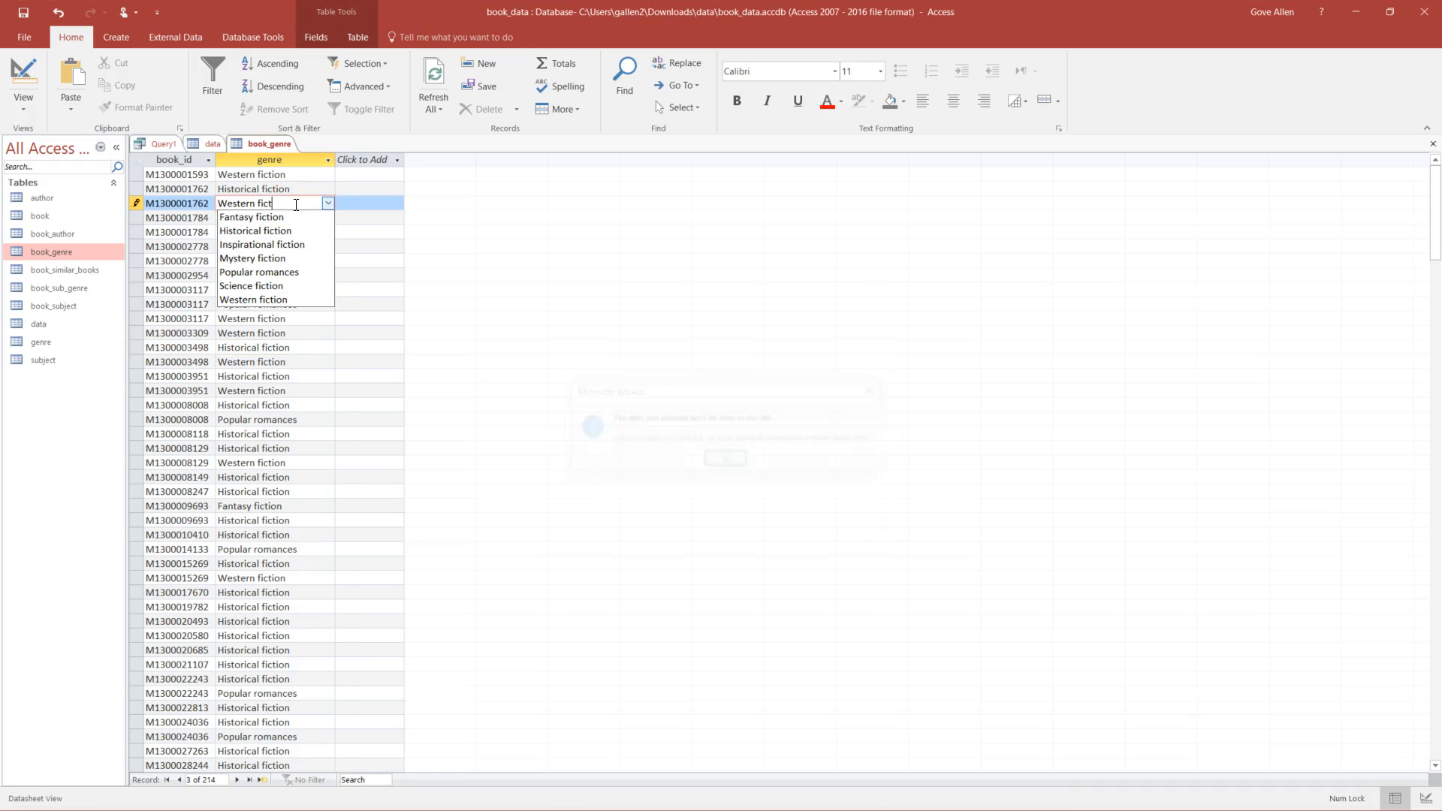
{"action": "key", "text": "Escape"}
{"action": "key", "text": "Escape"}
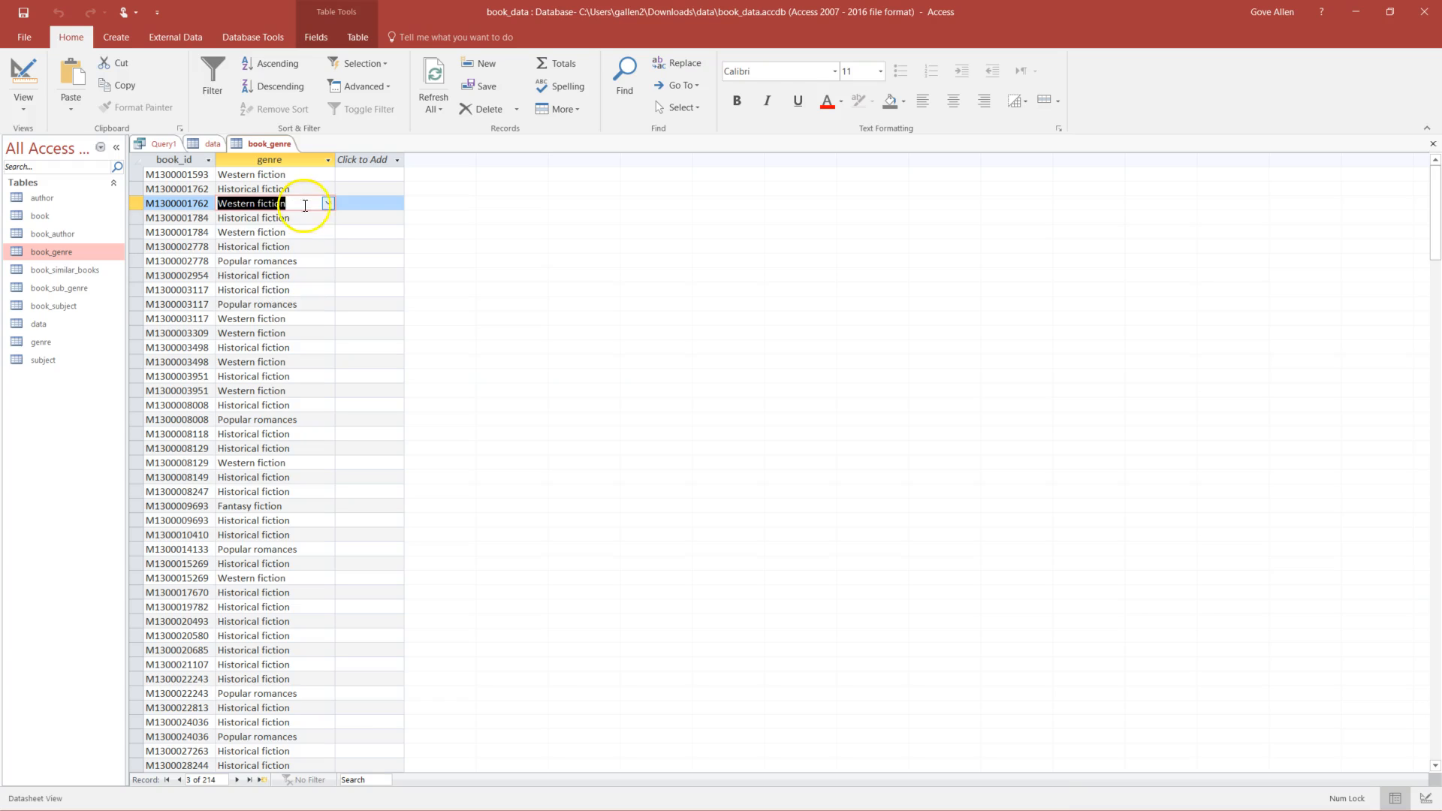
{"action": "left_click", "coordinate": [1432, 144]}
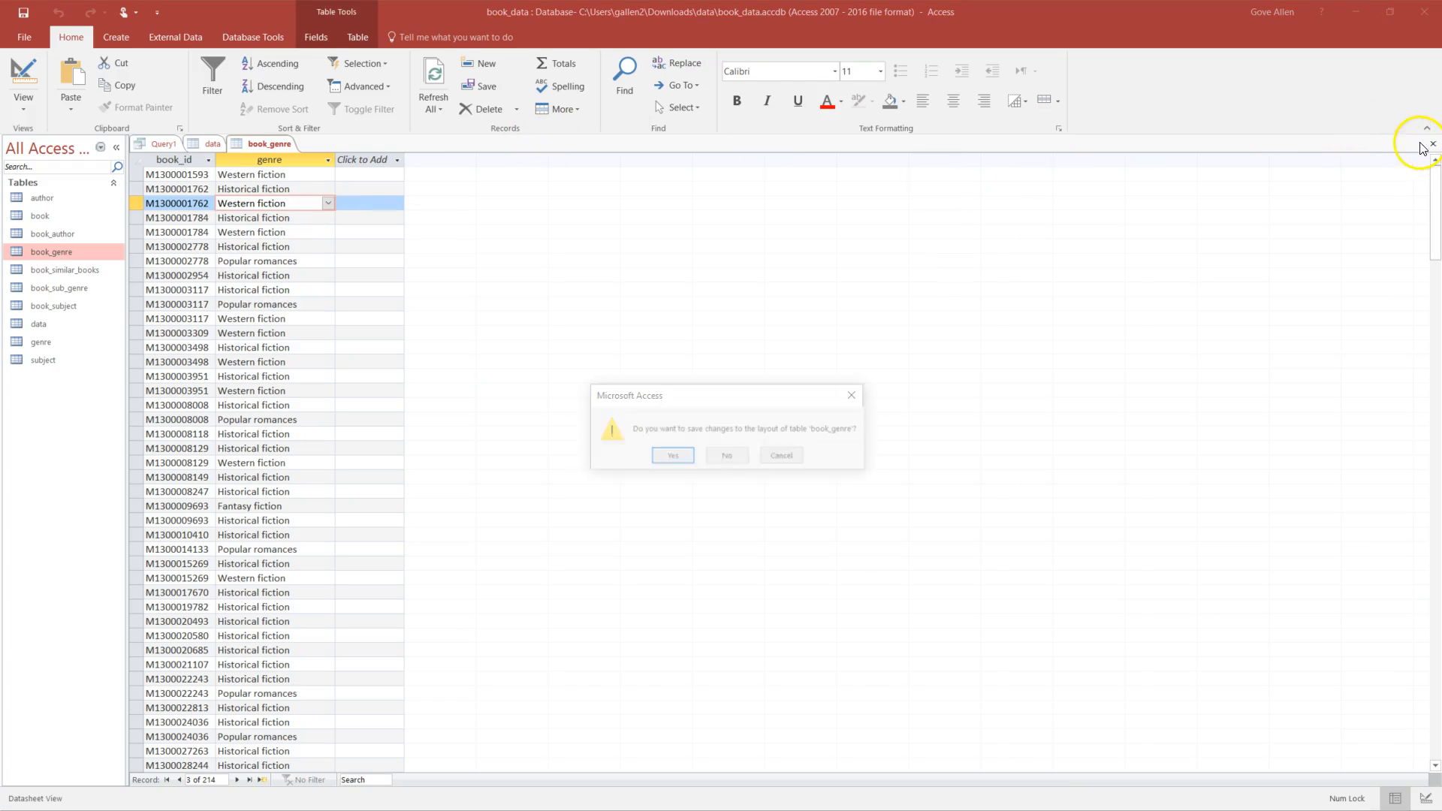
{"action": "left_click", "coordinate": [728, 455]}
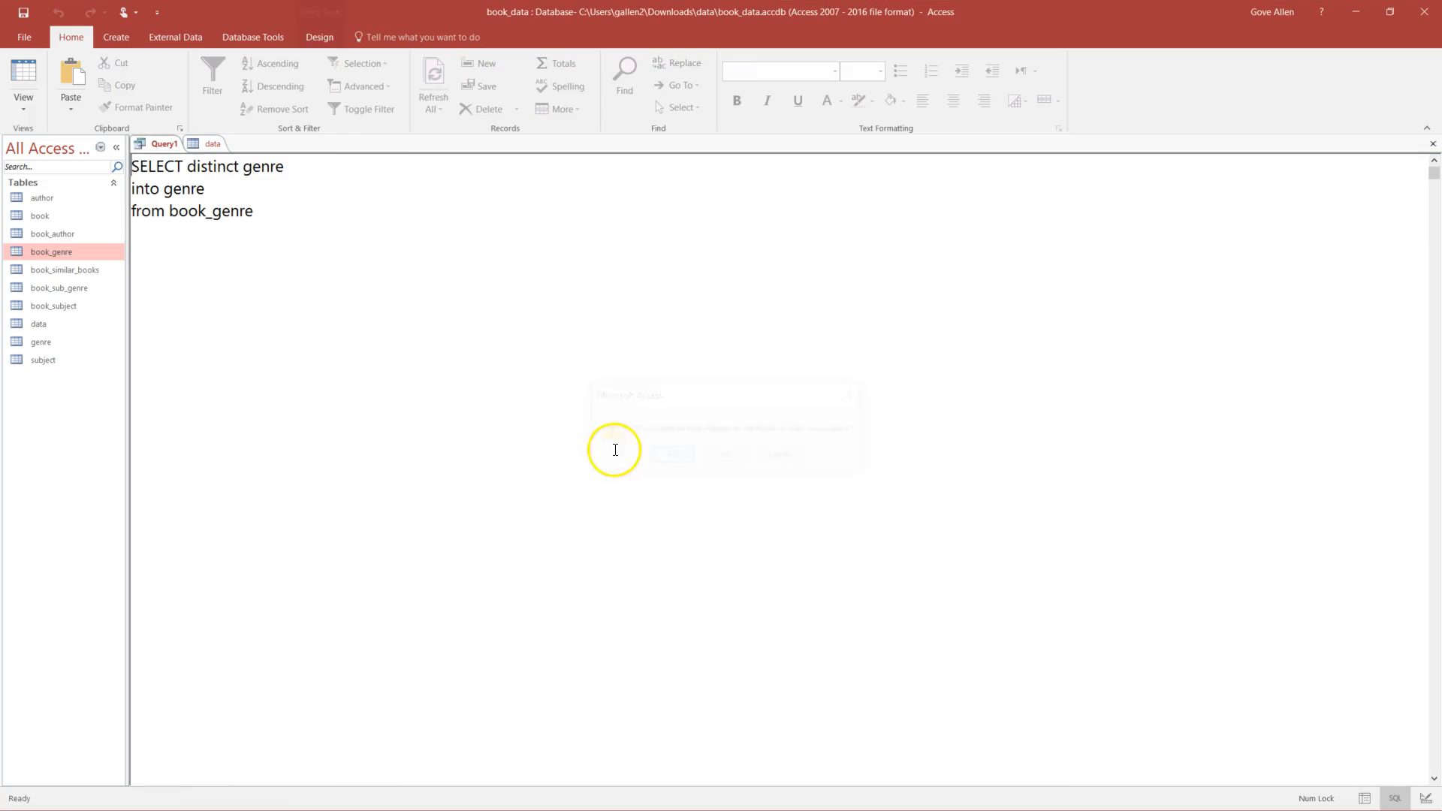
- Change Query1 to select distinct sub_genre into sub_genre from book_sub_genre, and run it to make the table
{"action": "double_click", "coordinate": [60, 288]}
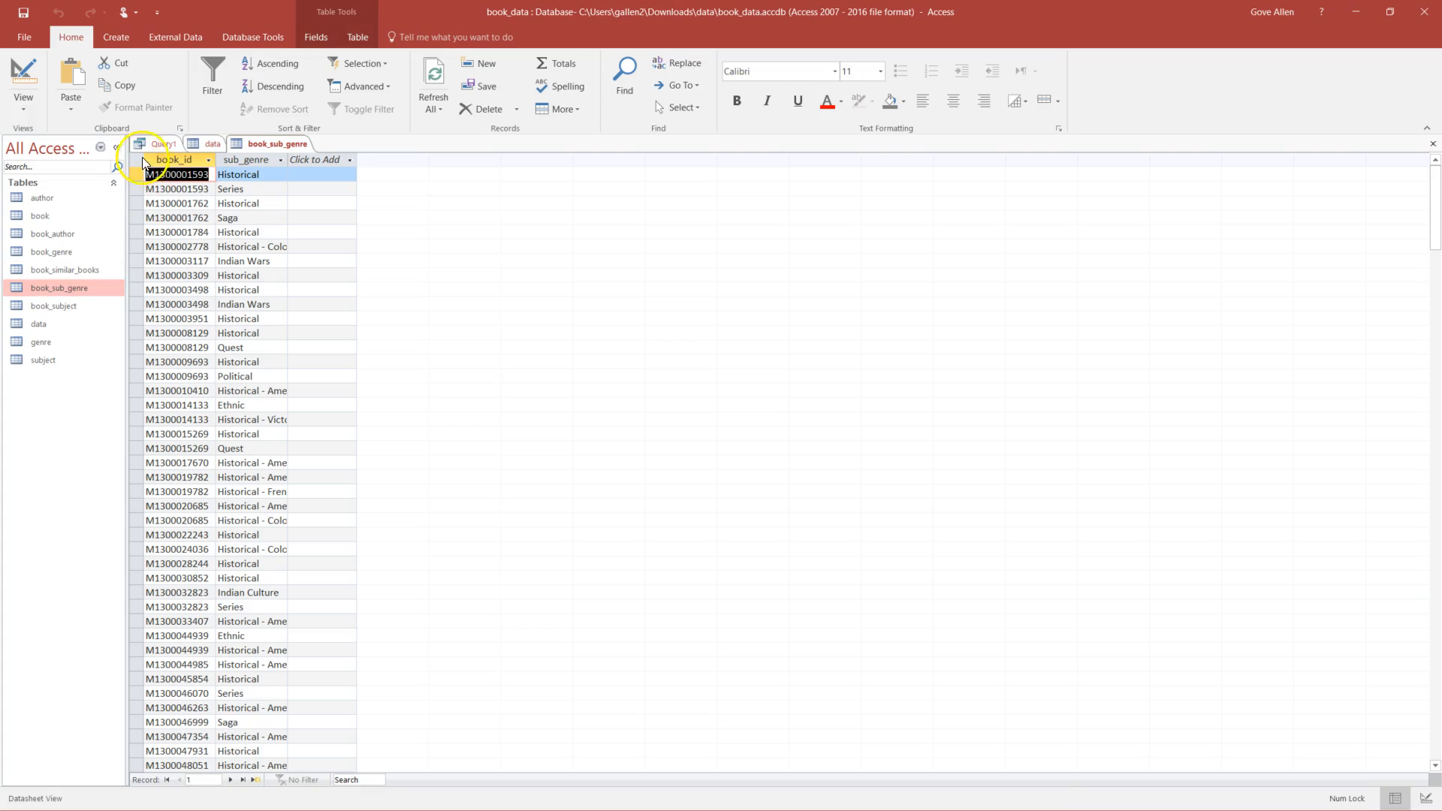
{"action": "left_click", "coordinate": [156, 144]}
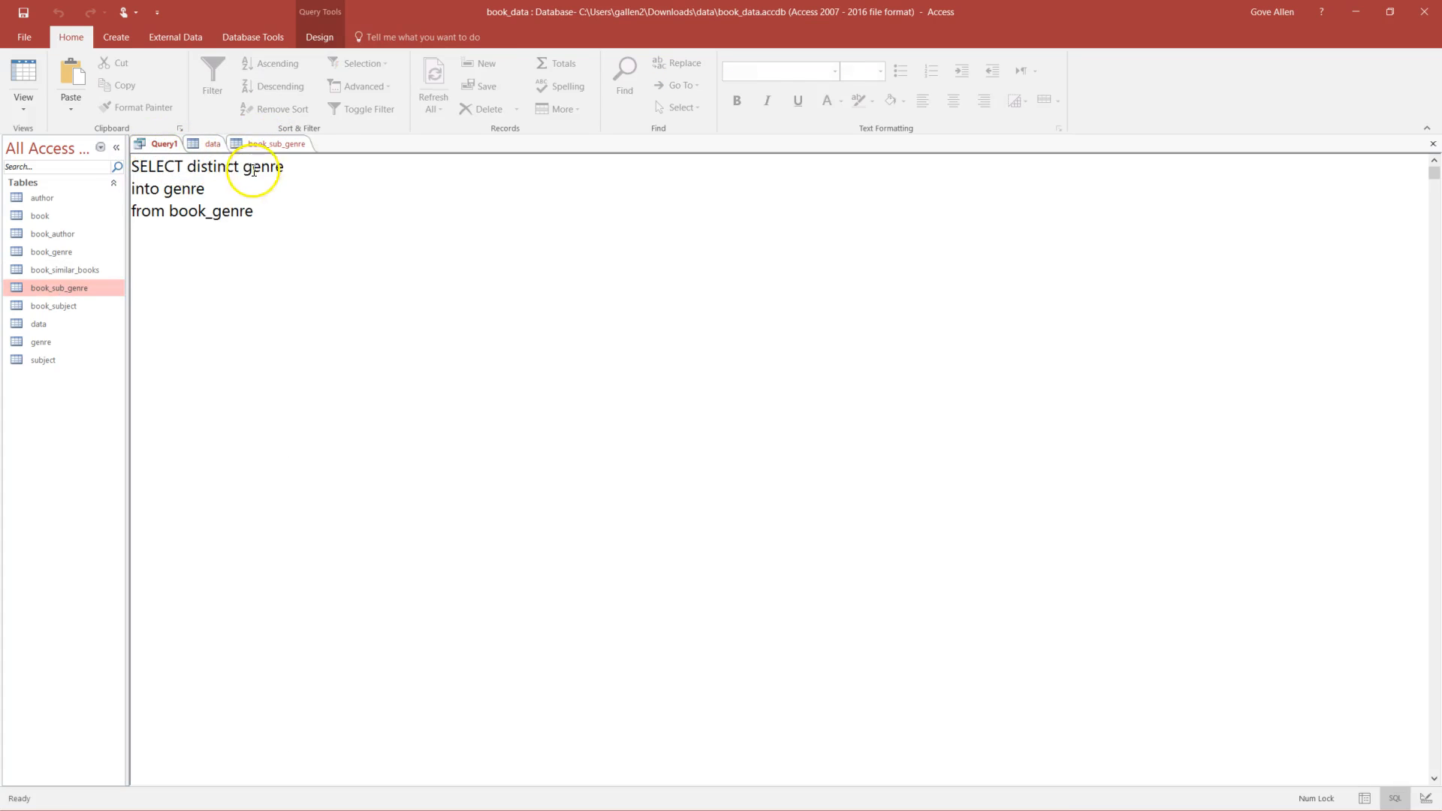
{"action": "type", "text": "sub_"}
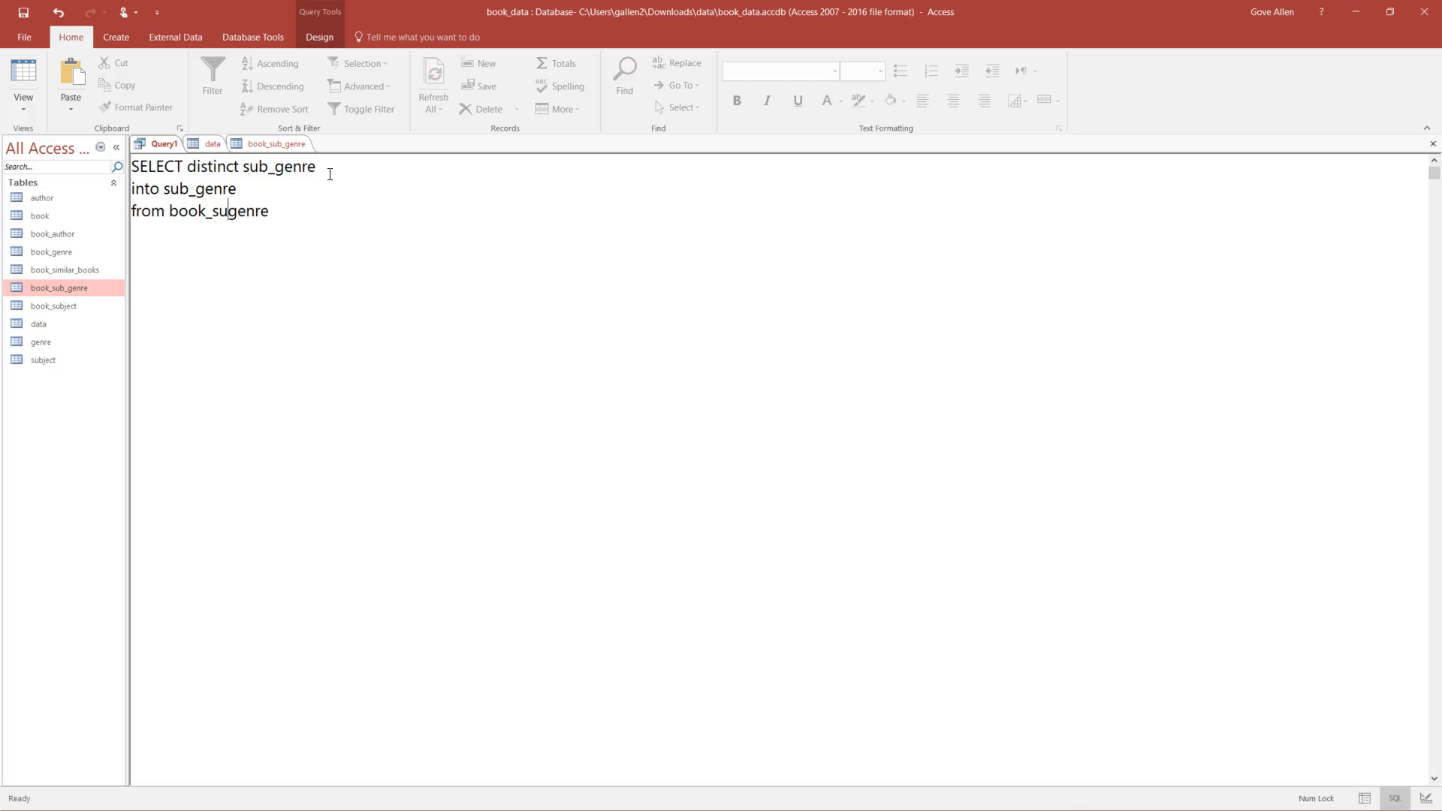
{"action": "left_click", "coordinate": [75, 90]}
{"action": "left_click", "coordinate": [315, 37]}
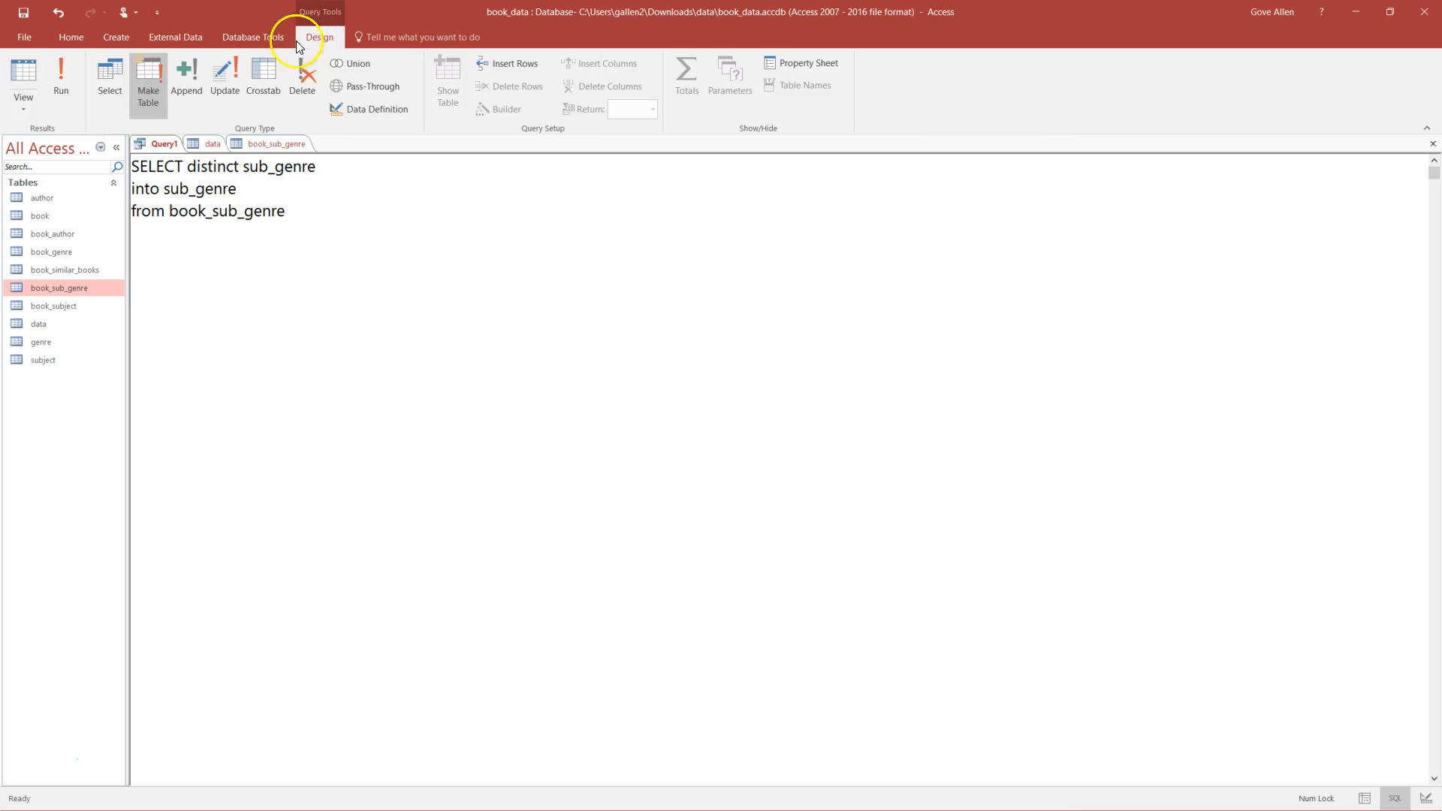
{"action": "left_click", "coordinate": [71, 73]}
{"action": "left_click", "coordinate": [688, 462]}
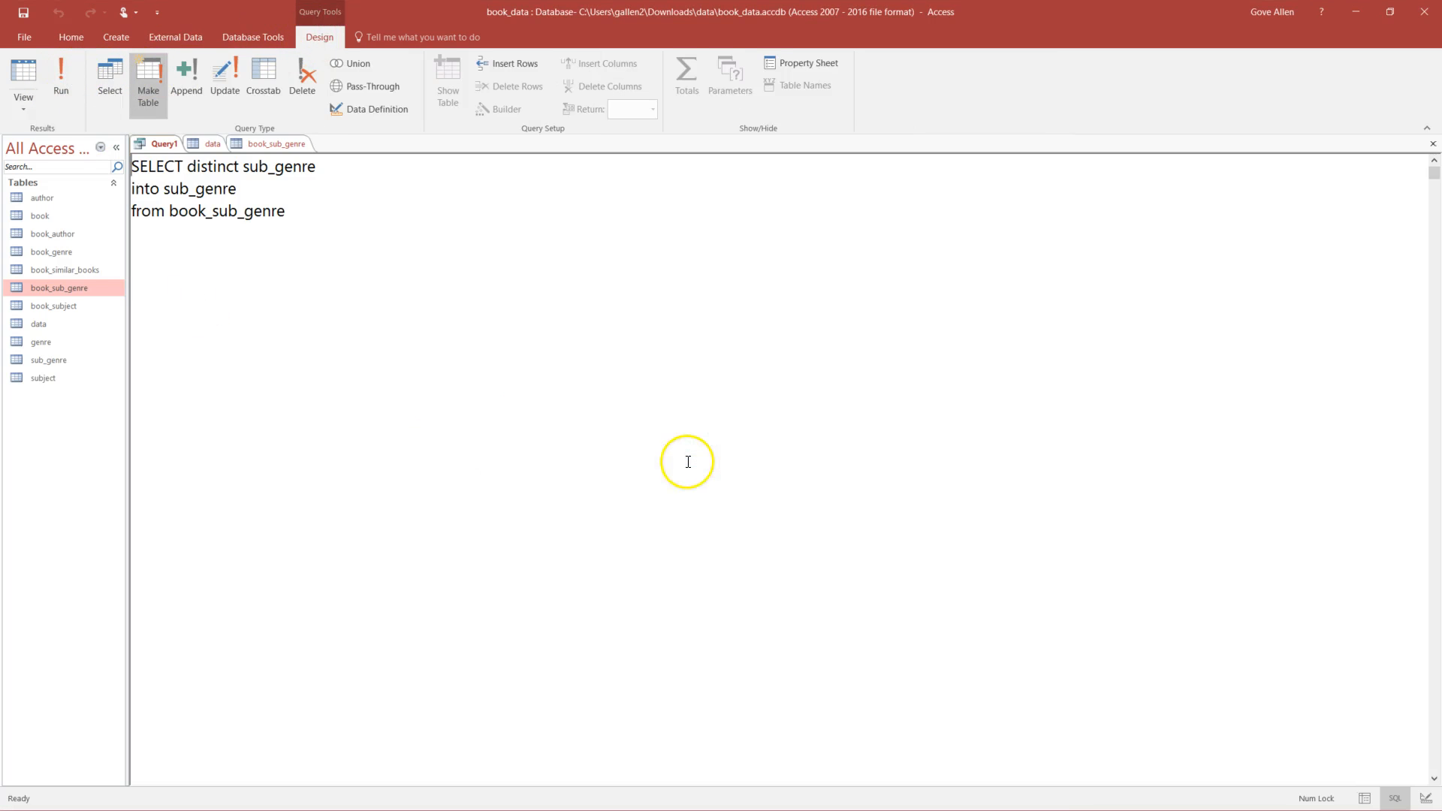
- Make the sub_genre field the primary key of the new sub_genre table, and save and close the table
{"action": "double_click", "coordinate": [56, 361]}
{"action": "left_click", "coordinate": [21, 60]}
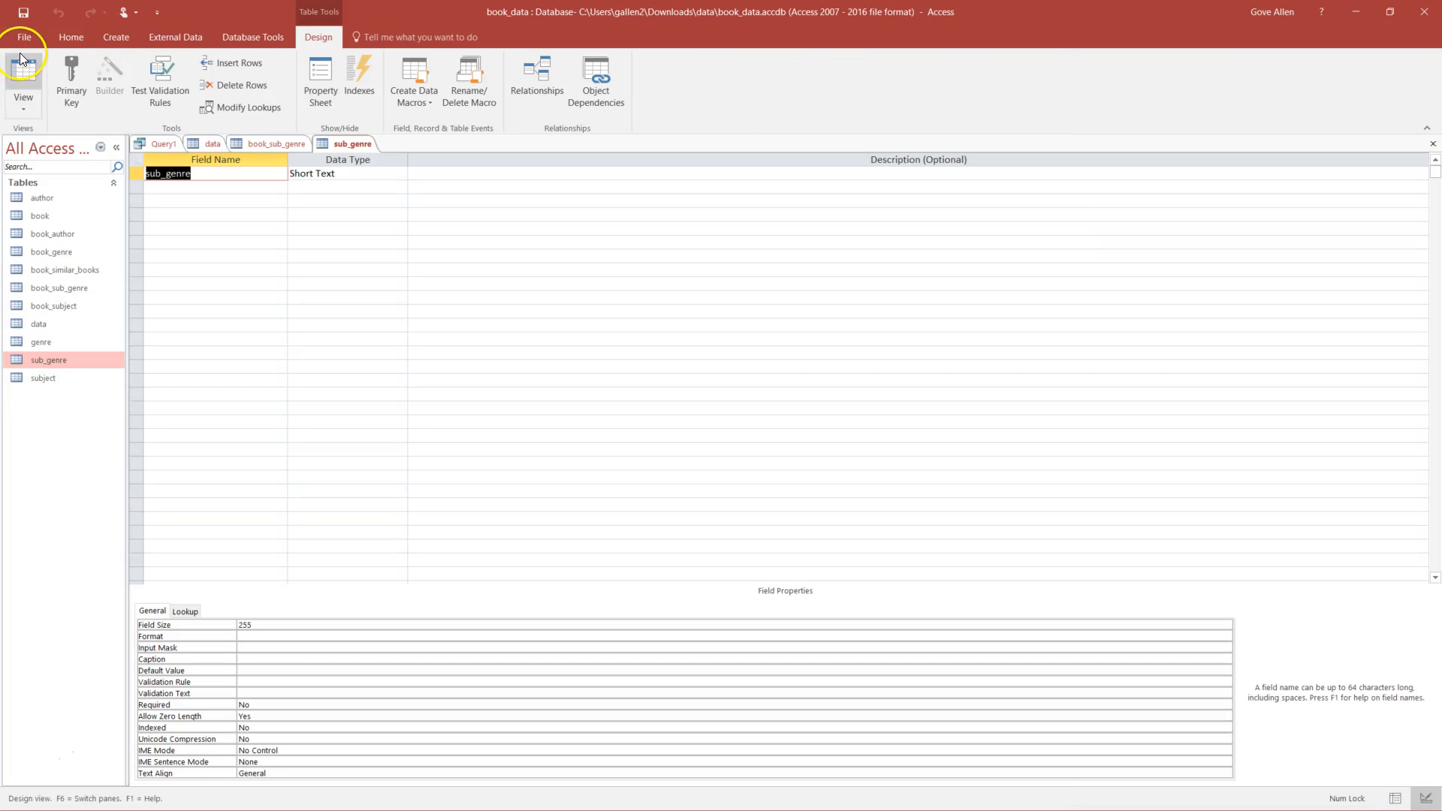
{"action": "left_click", "coordinate": [132, 169]}
{"action": "left_click", "coordinate": [72, 75]}
{"action": "left_click", "coordinate": [1433, 143]}
{"action": "left_click", "coordinate": [670, 460]}
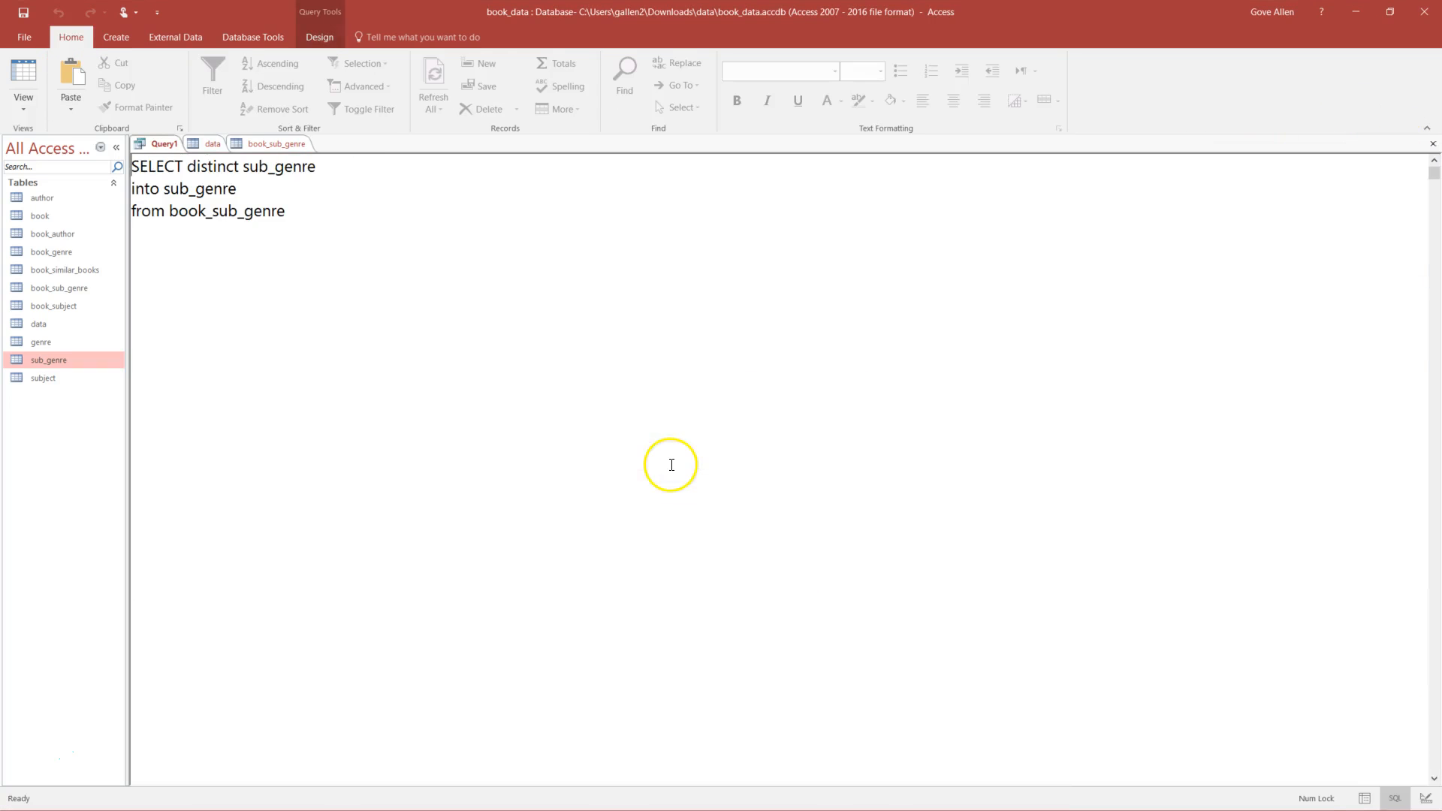
- In the design of book_sub_genre, set the sub_genre field's lookup display control to Combo Box
{"action": "left_click", "coordinate": [273, 146]}
{"action": "left_click", "coordinate": [23, 69]}
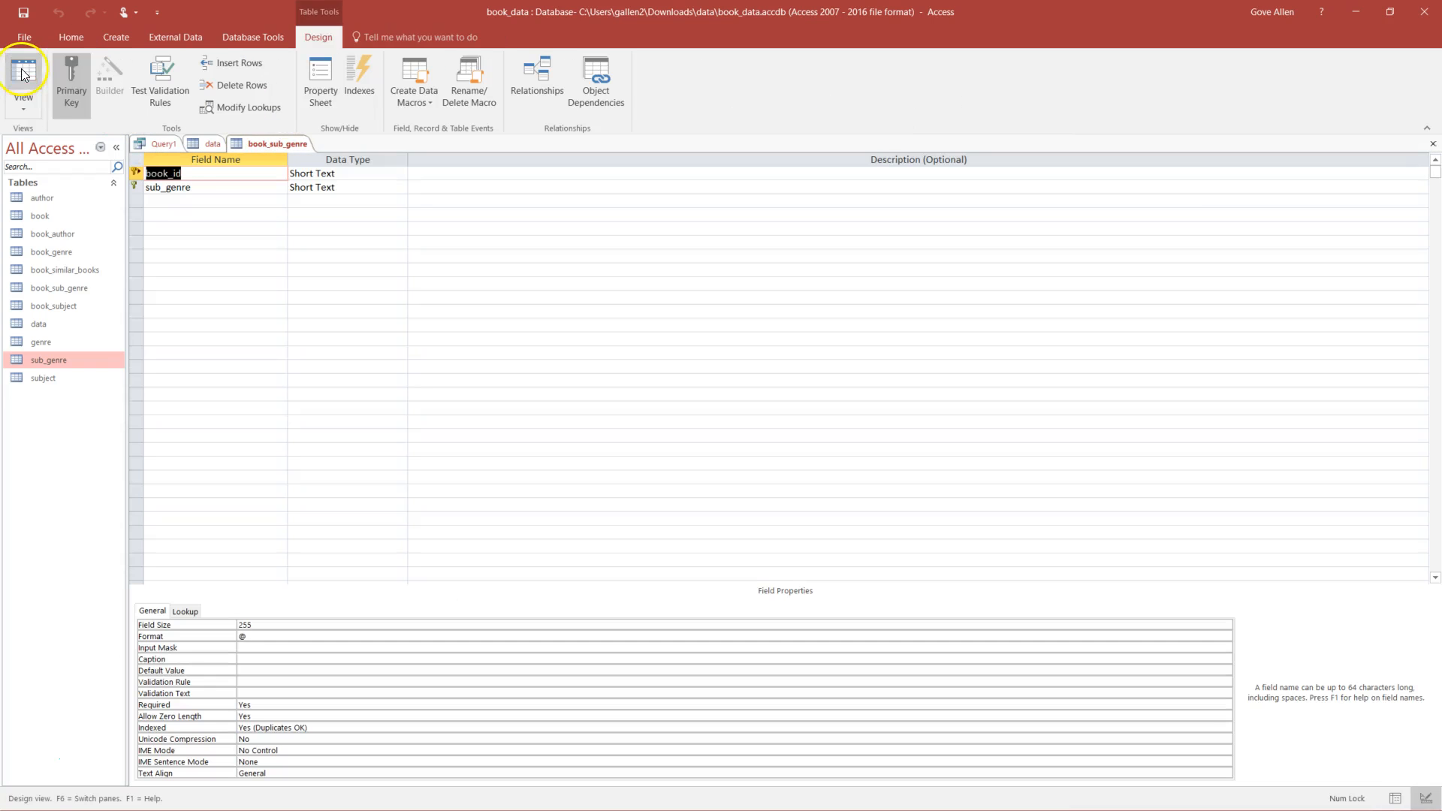
{"action": "left_click", "coordinate": [187, 188]}
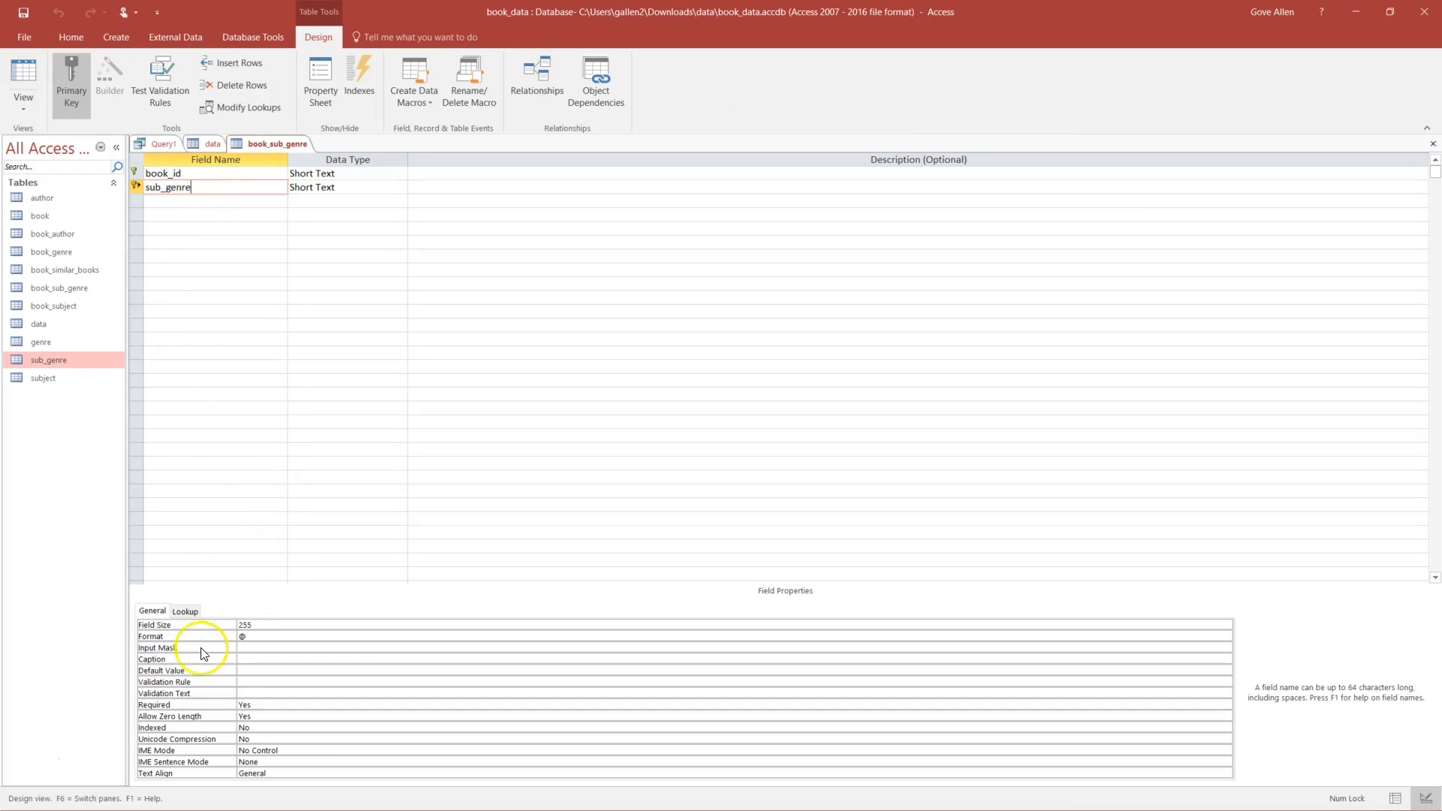
{"action": "left_click", "coordinate": [183, 611]}
{"action": "left_click", "coordinate": [347, 624]}
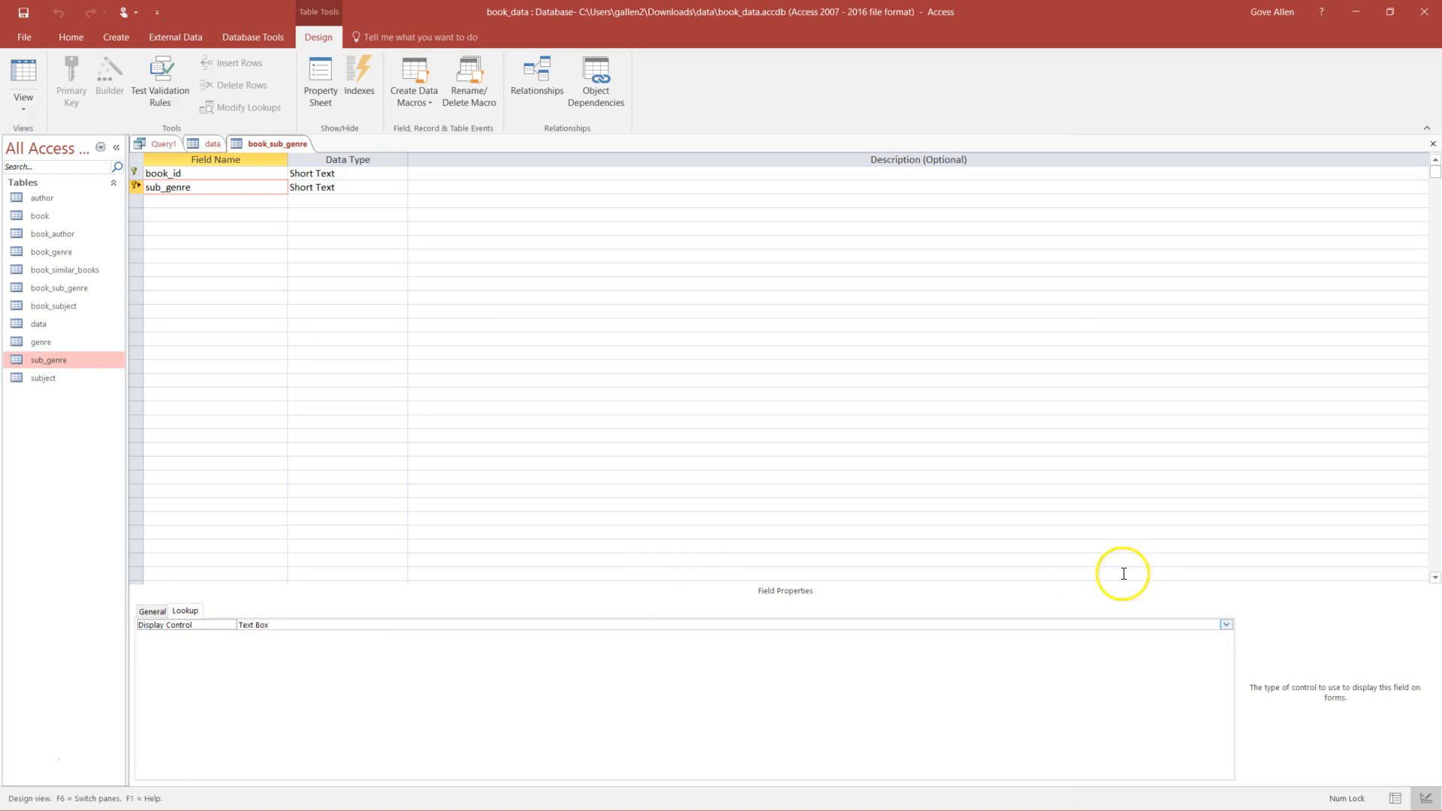
{"action": "left_click", "coordinate": [1226, 624]}
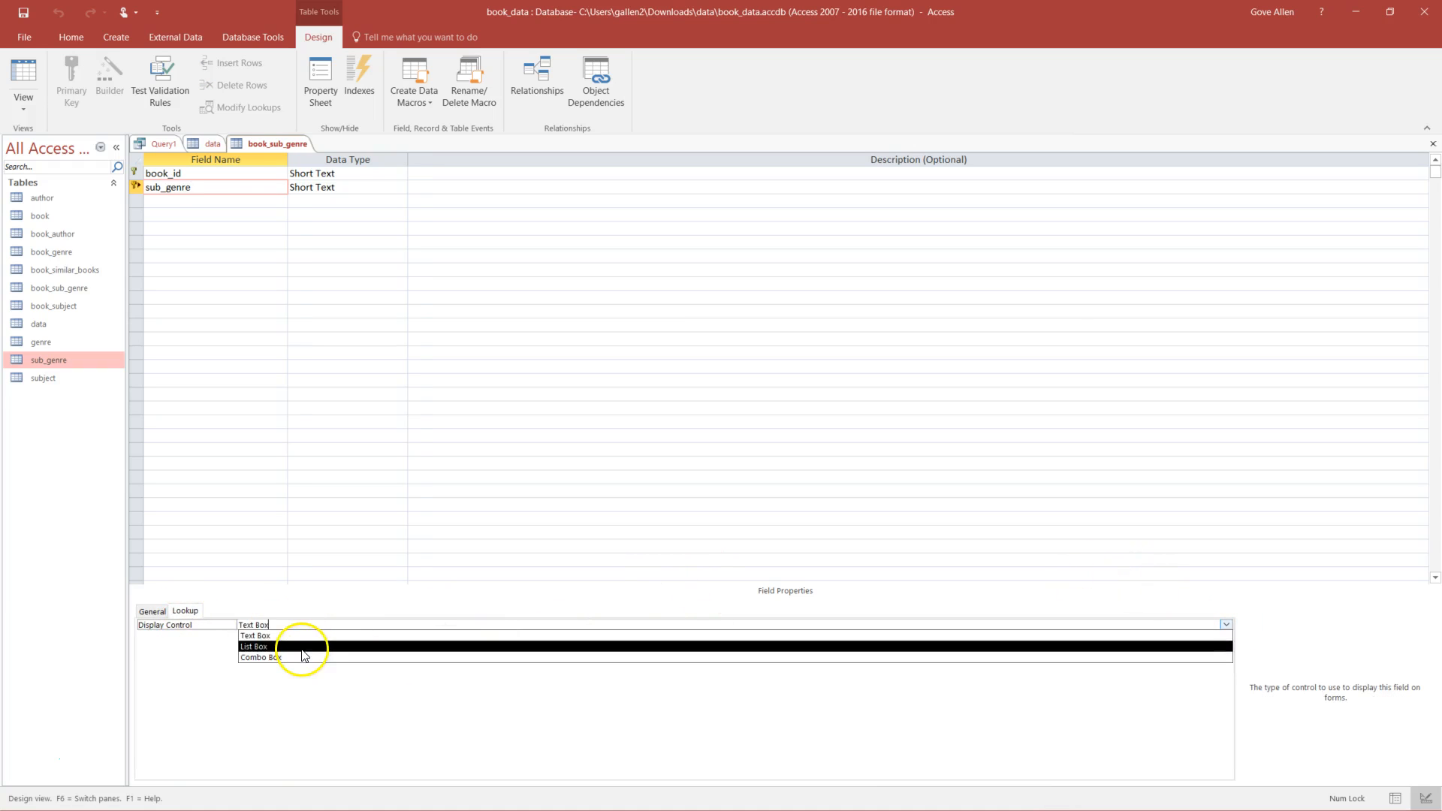
{"action": "left_click", "coordinate": [261, 658]}
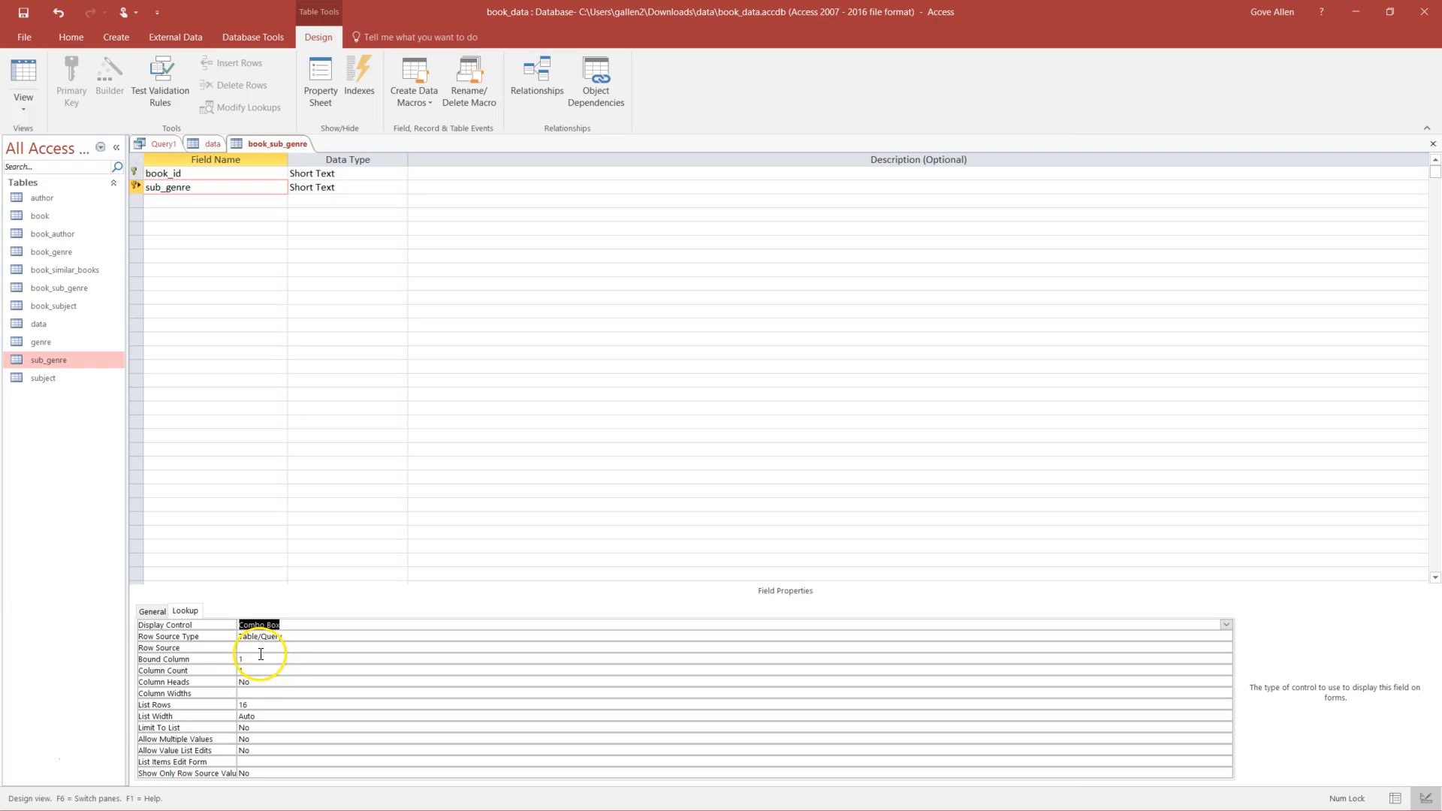
- Set the sub_genre lookup's row source to the sub_genre table and Limit To List to Yes, saving the design to show the datasheet
{"action": "left_click", "coordinate": [268, 648]}
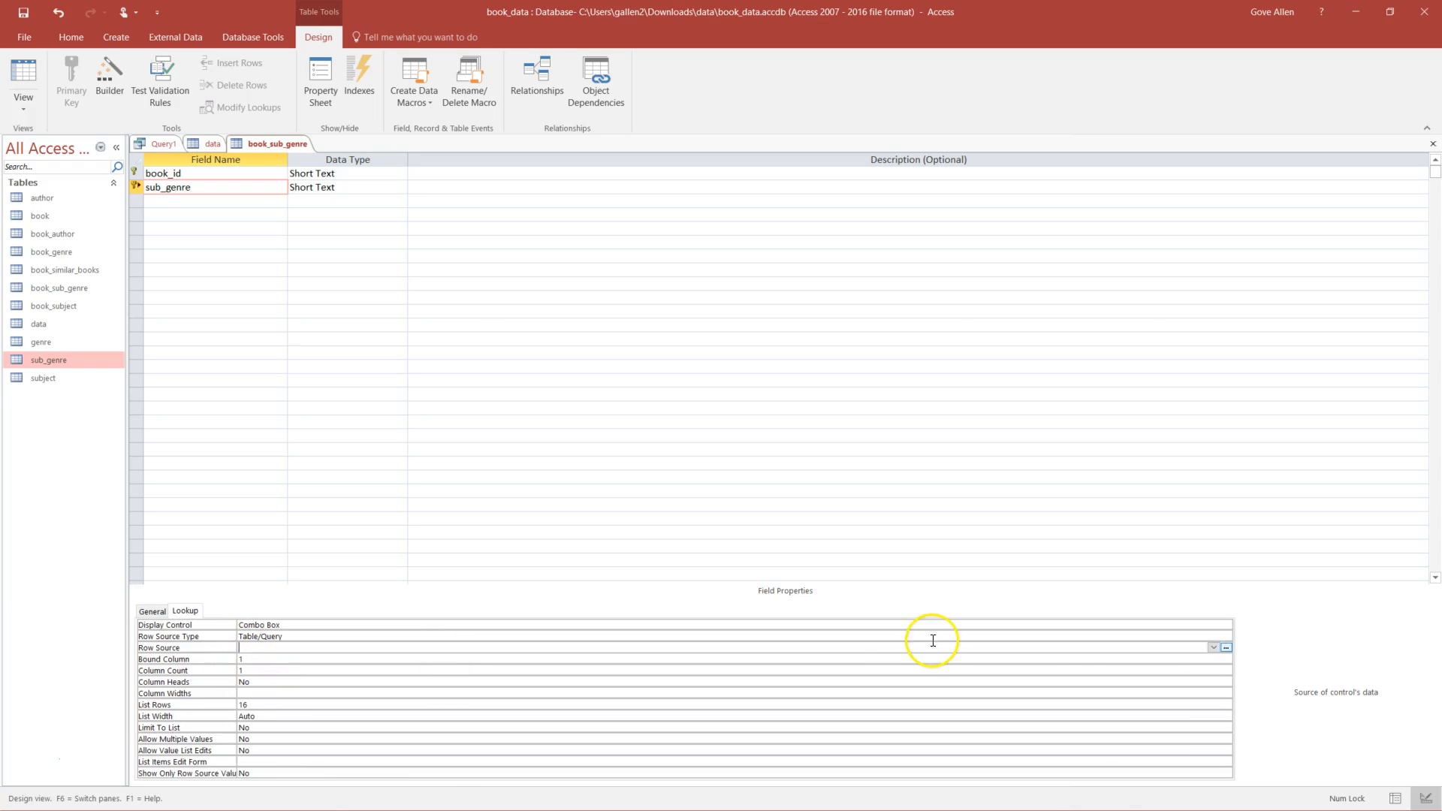
{"action": "left_click", "coordinate": [1214, 648]}
{"action": "left_click", "coordinate": [284, 756]}
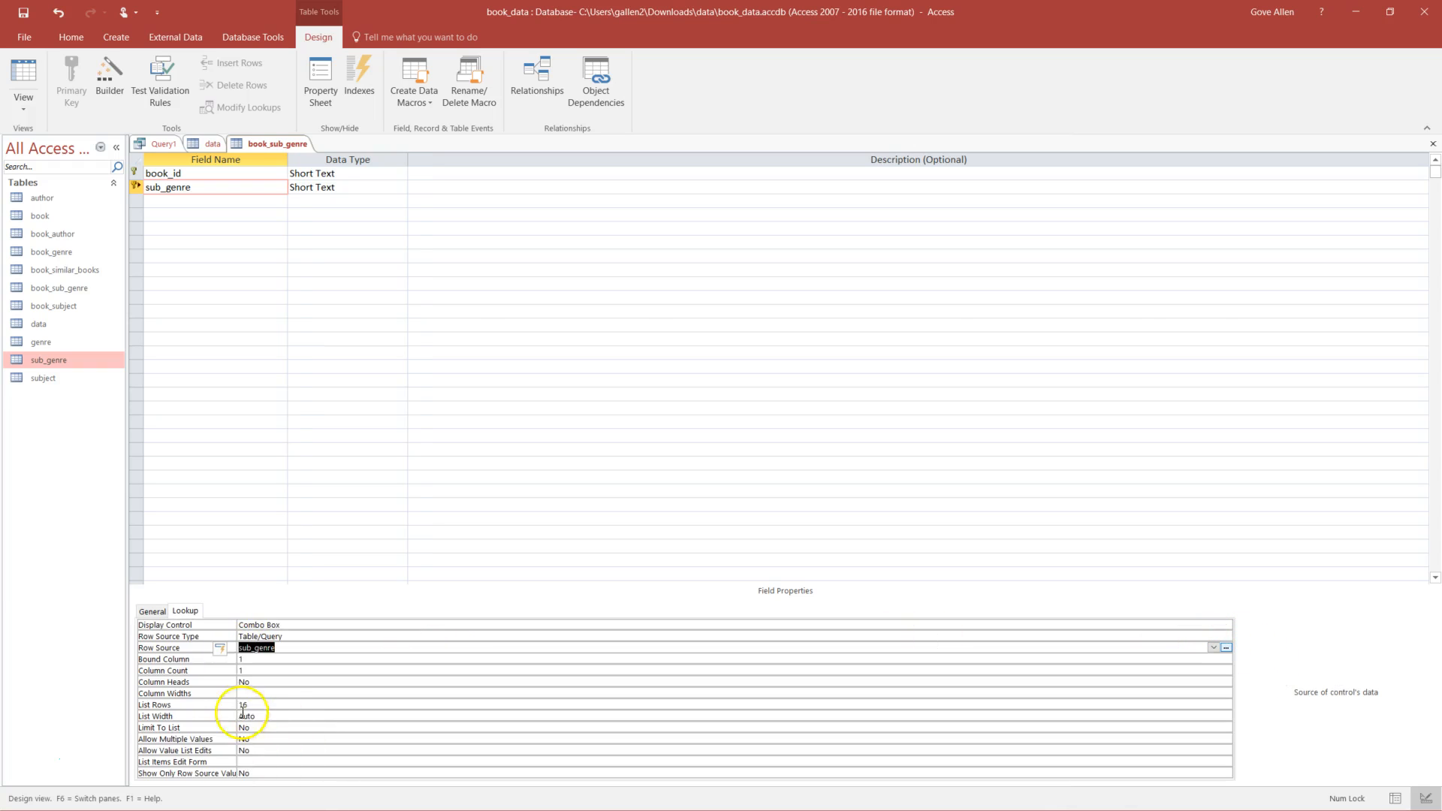
{"action": "double_click", "coordinate": [252, 728]}
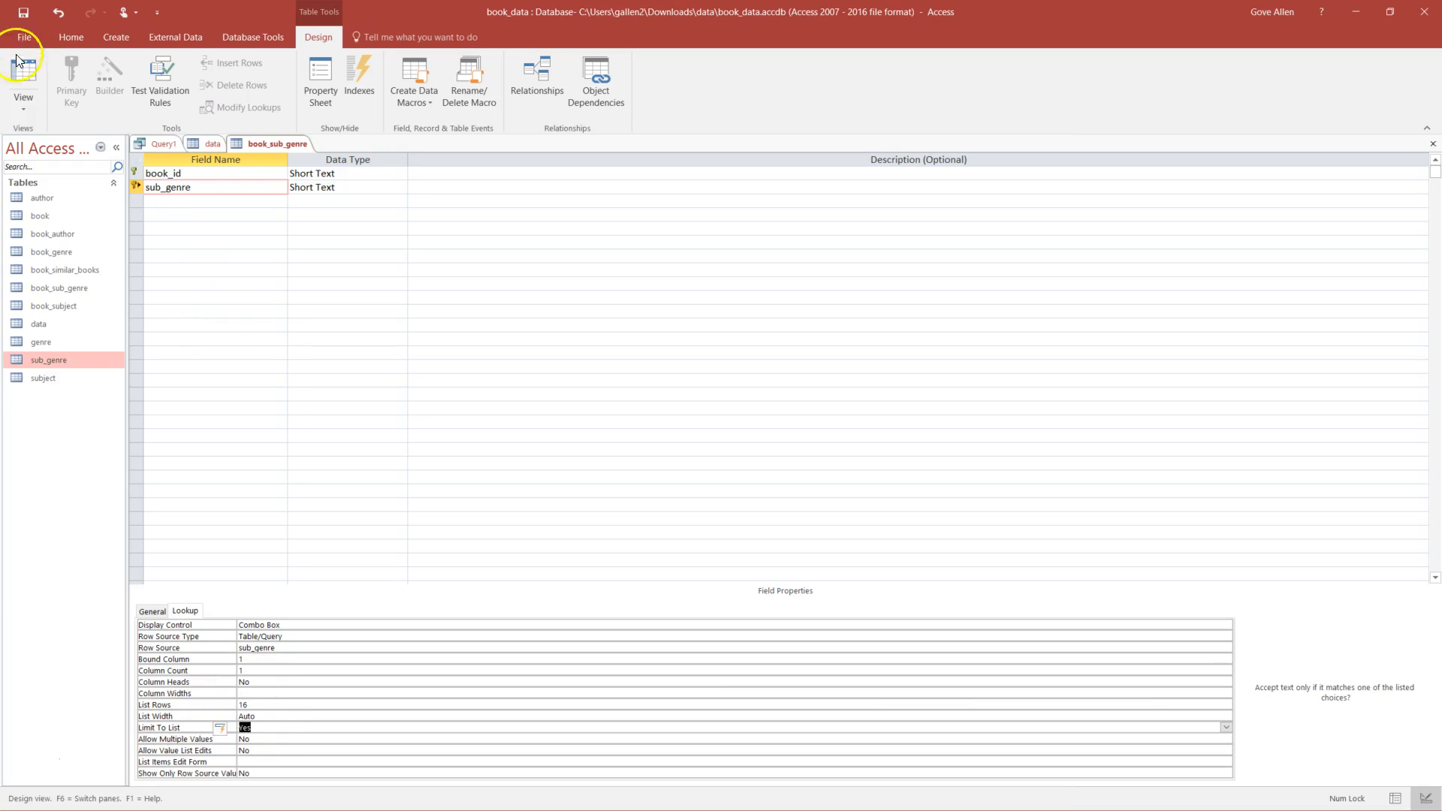
{"action": "left_click", "coordinate": [21, 76]}
{"action": "left_click", "coordinate": [699, 459]}
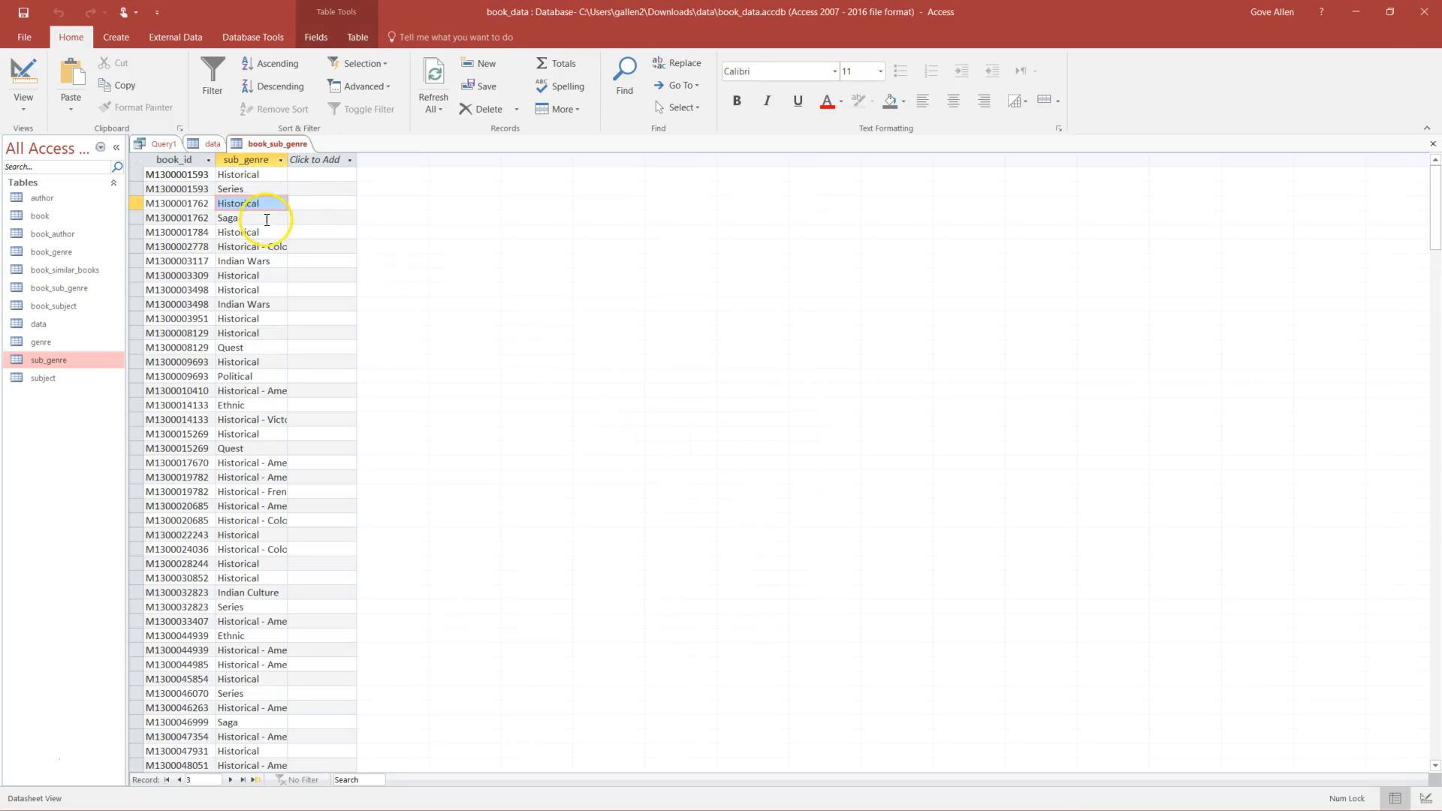
- Widen the sub_genre column to fit its lookup choices, browse the list, and close book_sub_genre with its layout saved
{"action": "left_click", "coordinate": [282, 233]}
{"action": "left_click", "coordinate": [282, 233]}
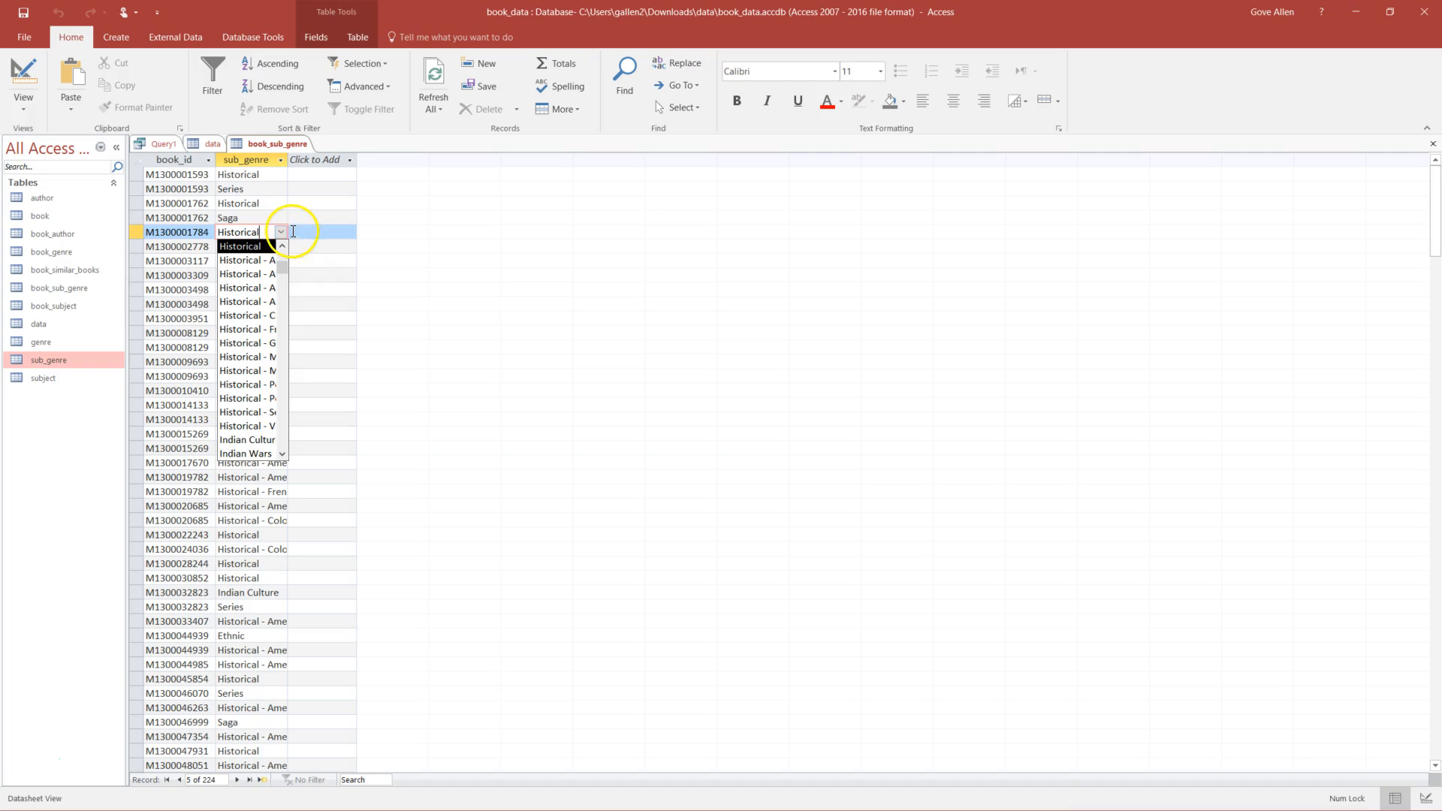
{"action": "left_click_drag", "start_coordinate": [289, 160], "coordinate": [439, 160]}
{"action": "left_click", "coordinate": [432, 232]}
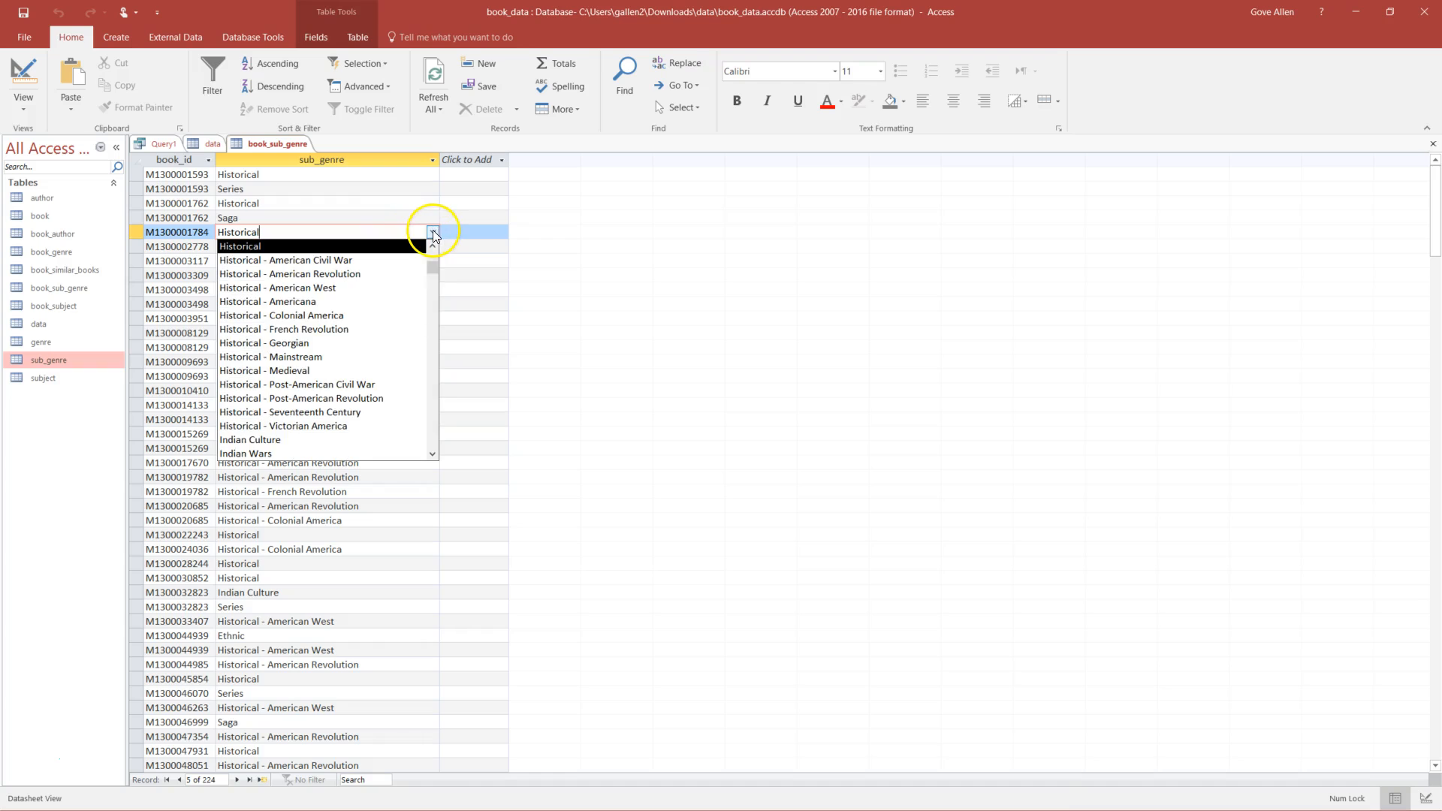
{"action": "left_click_drag", "start_coordinate": [434, 268], "coordinate": [440, 335]}
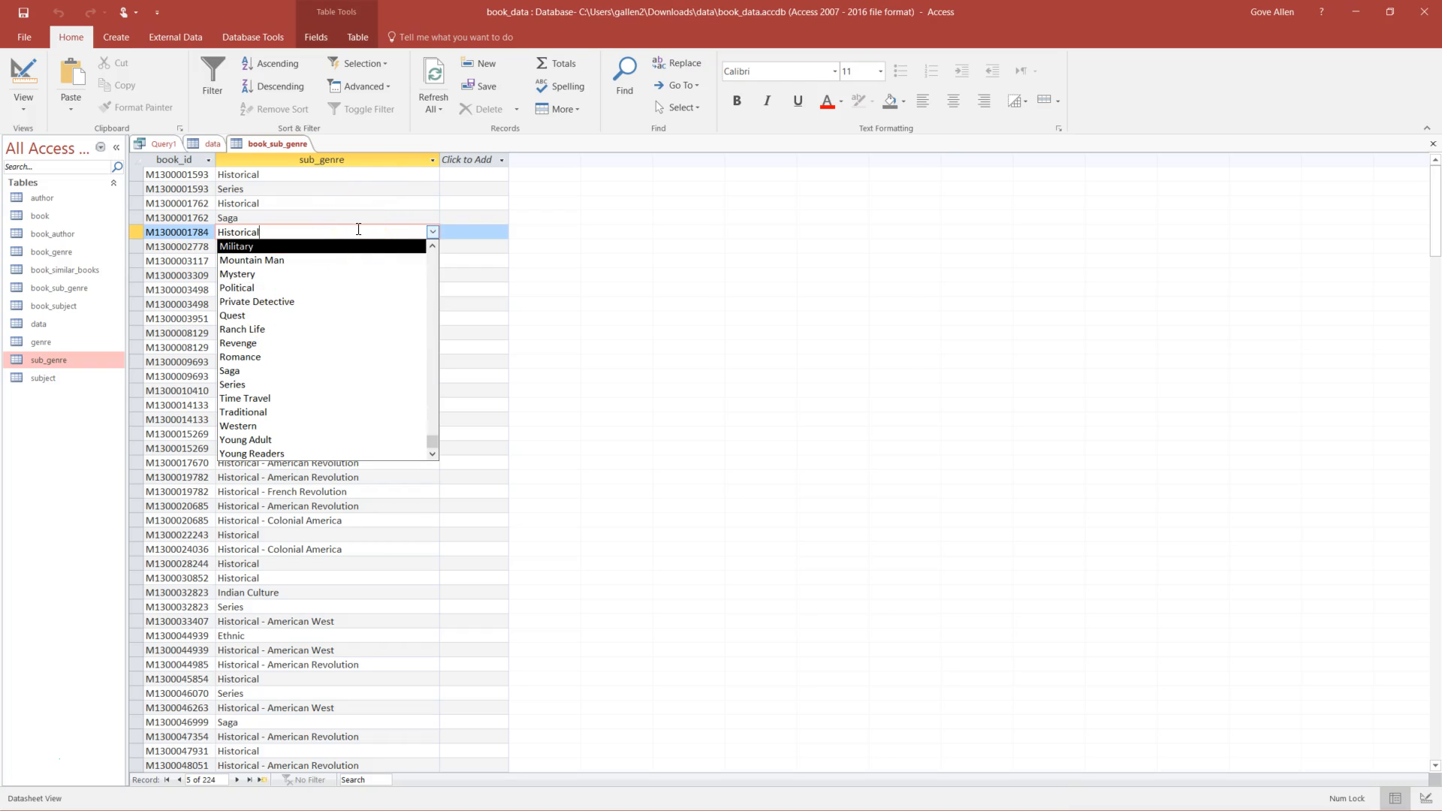
{"action": "left_click", "coordinate": [1432, 145]}
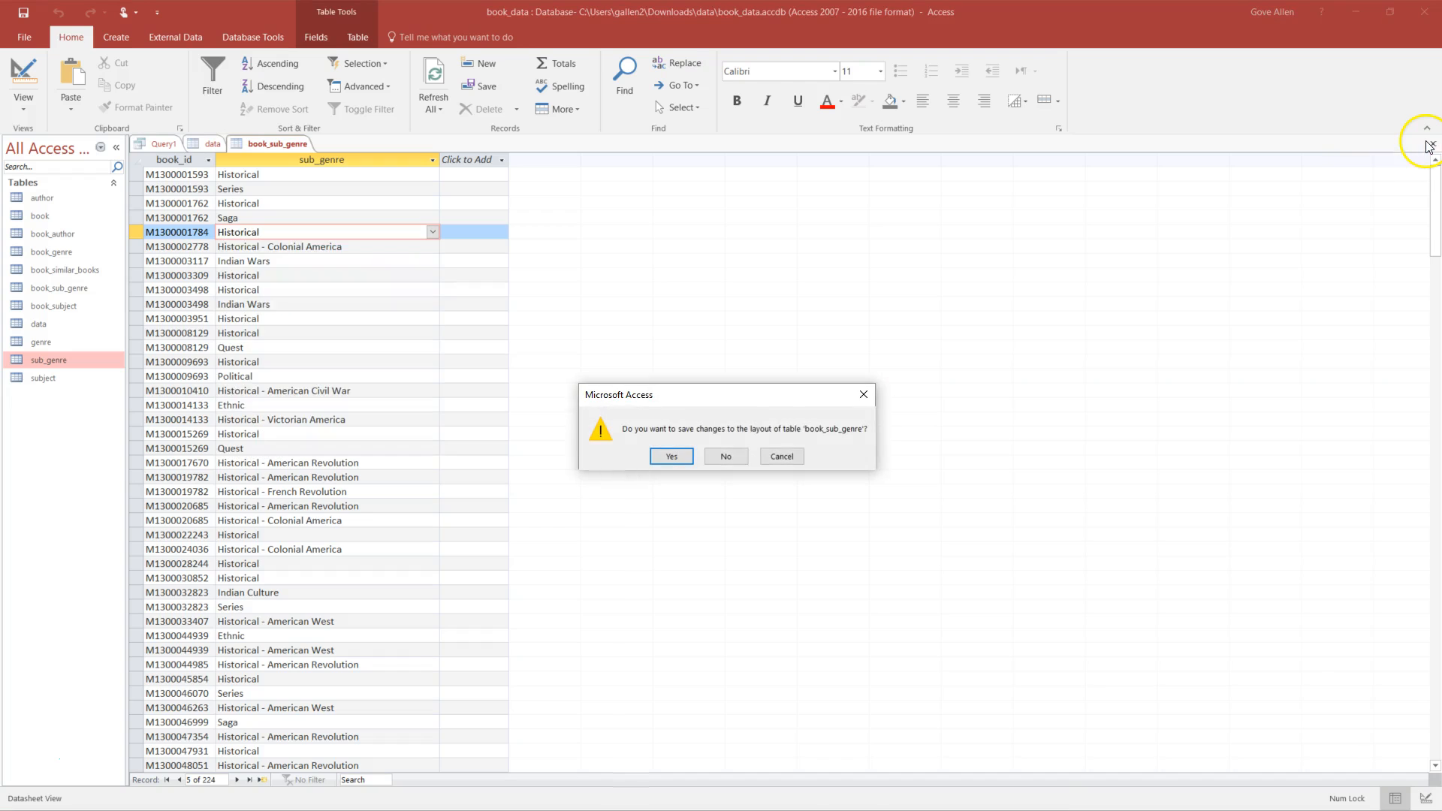
{"action": "left_click", "coordinate": [672, 456]}
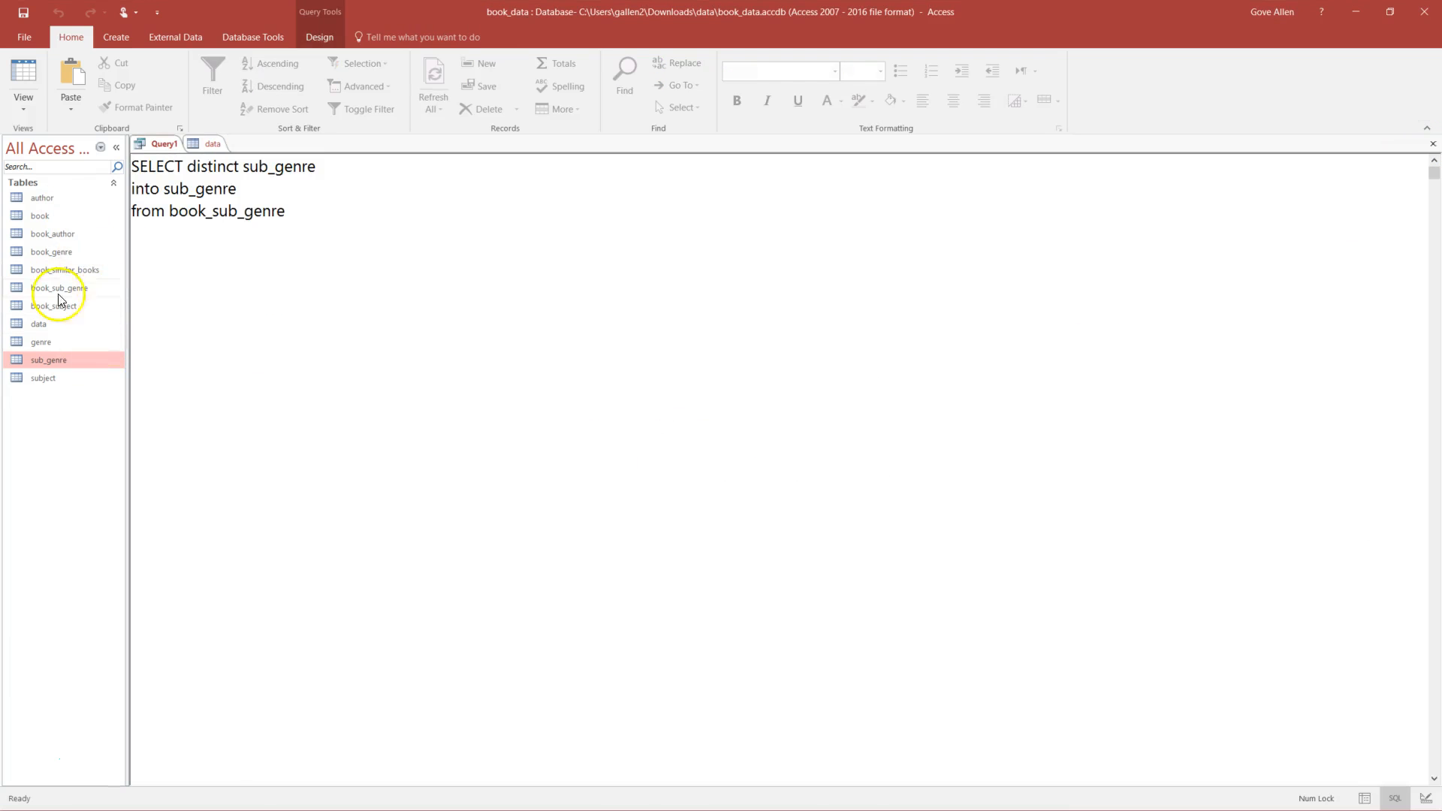
- Open the book_similar_books table and, in its design, set the similar_books field's lookup display control to Combo Box
{"action": "left_click", "coordinate": [66, 272]}
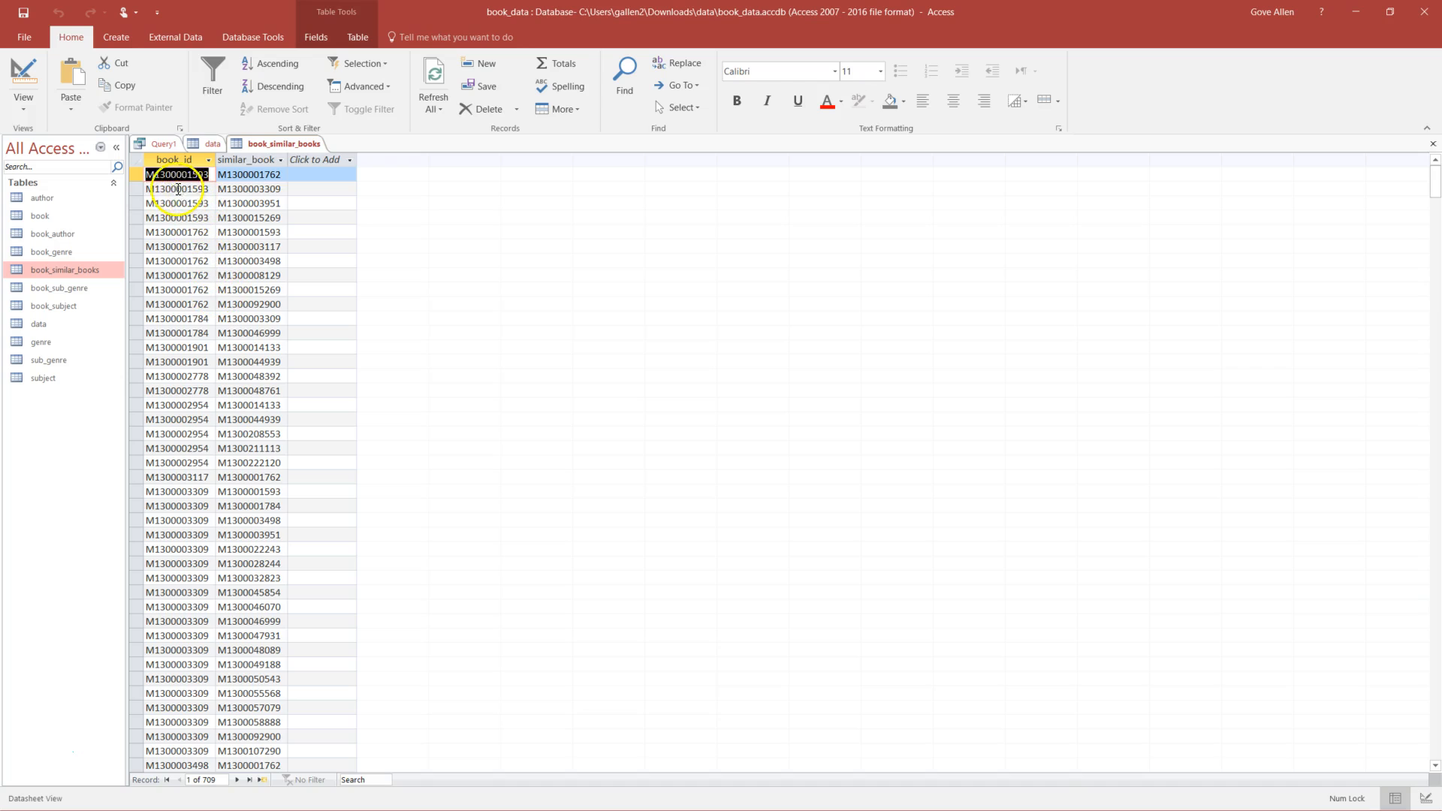
{"action": "left_click_drag", "start_coordinate": [133, 178], "coordinate": [120, 218]}
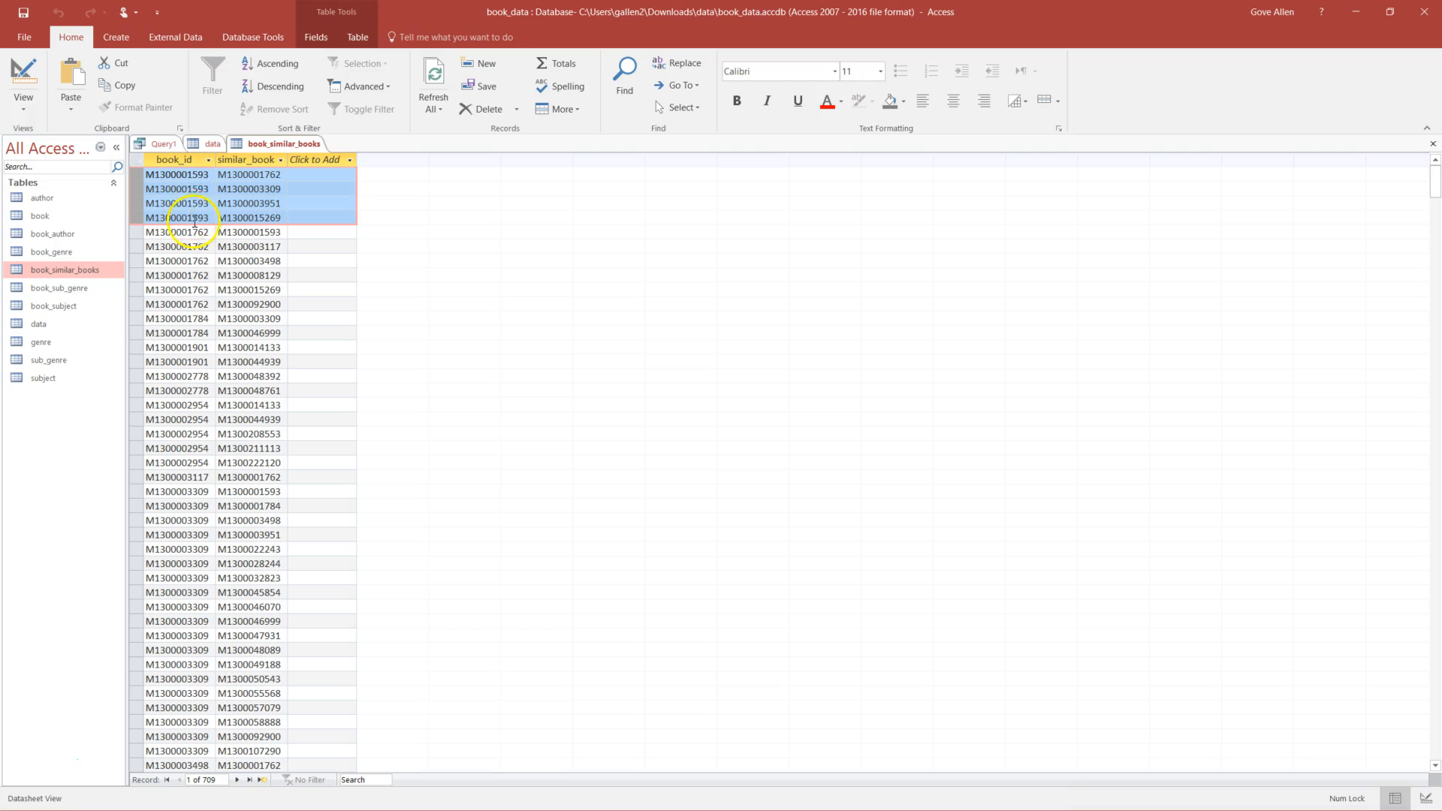
{"action": "left_click", "coordinate": [302, 261]}
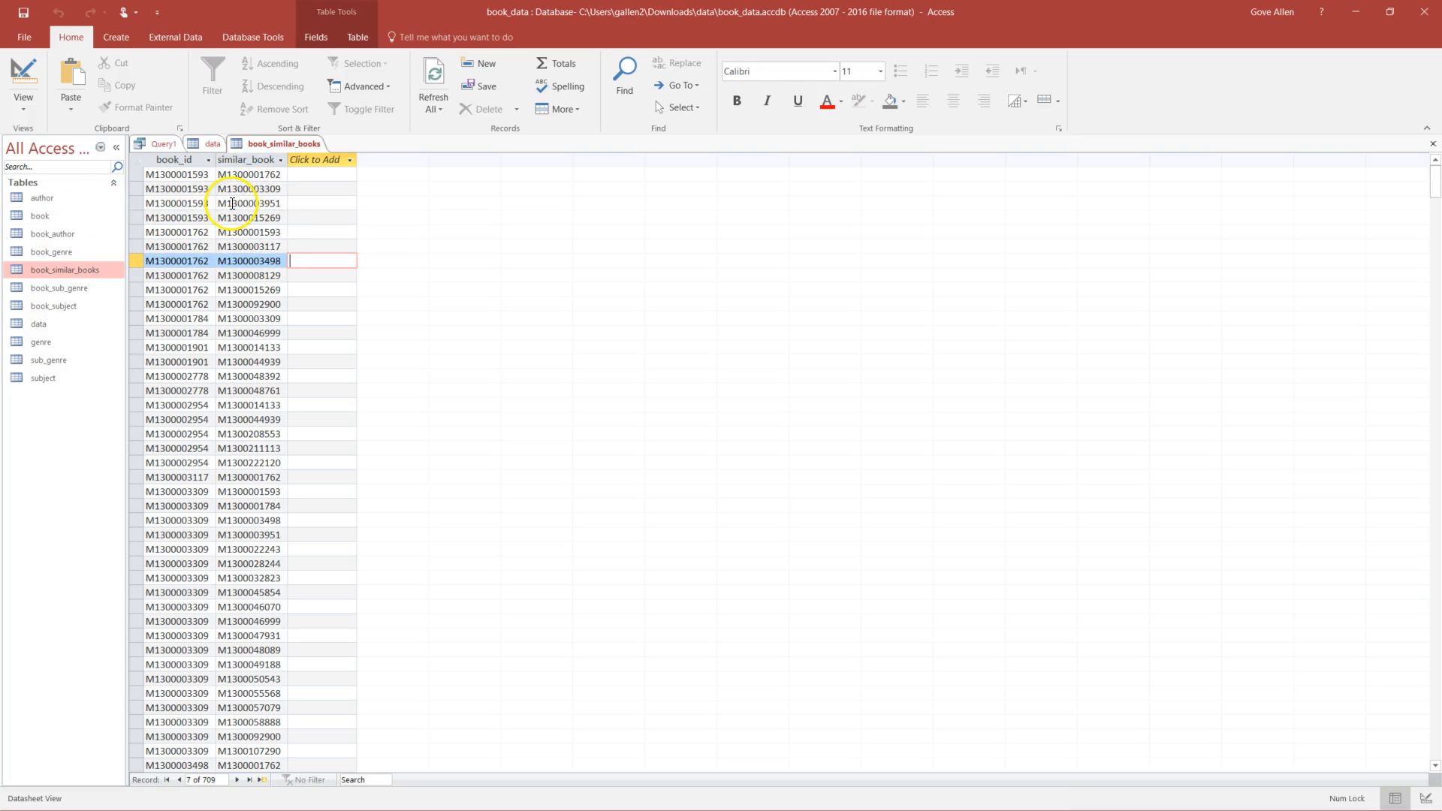
{"action": "left_click", "coordinate": [20, 75]}
{"action": "left_click", "coordinate": [212, 187]}
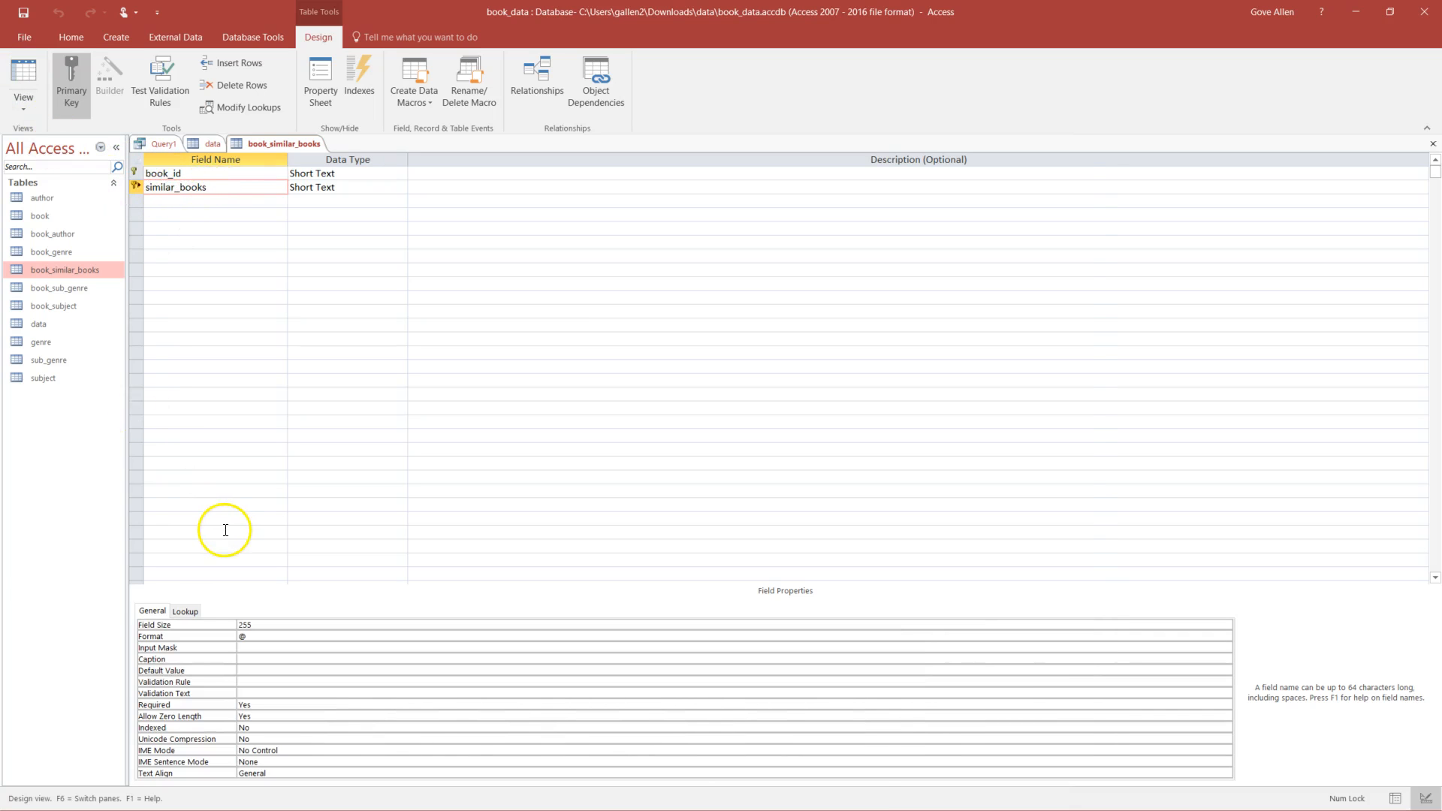
{"action": "left_click", "coordinate": [197, 612]}
{"action": "left_click", "coordinate": [319, 625]}
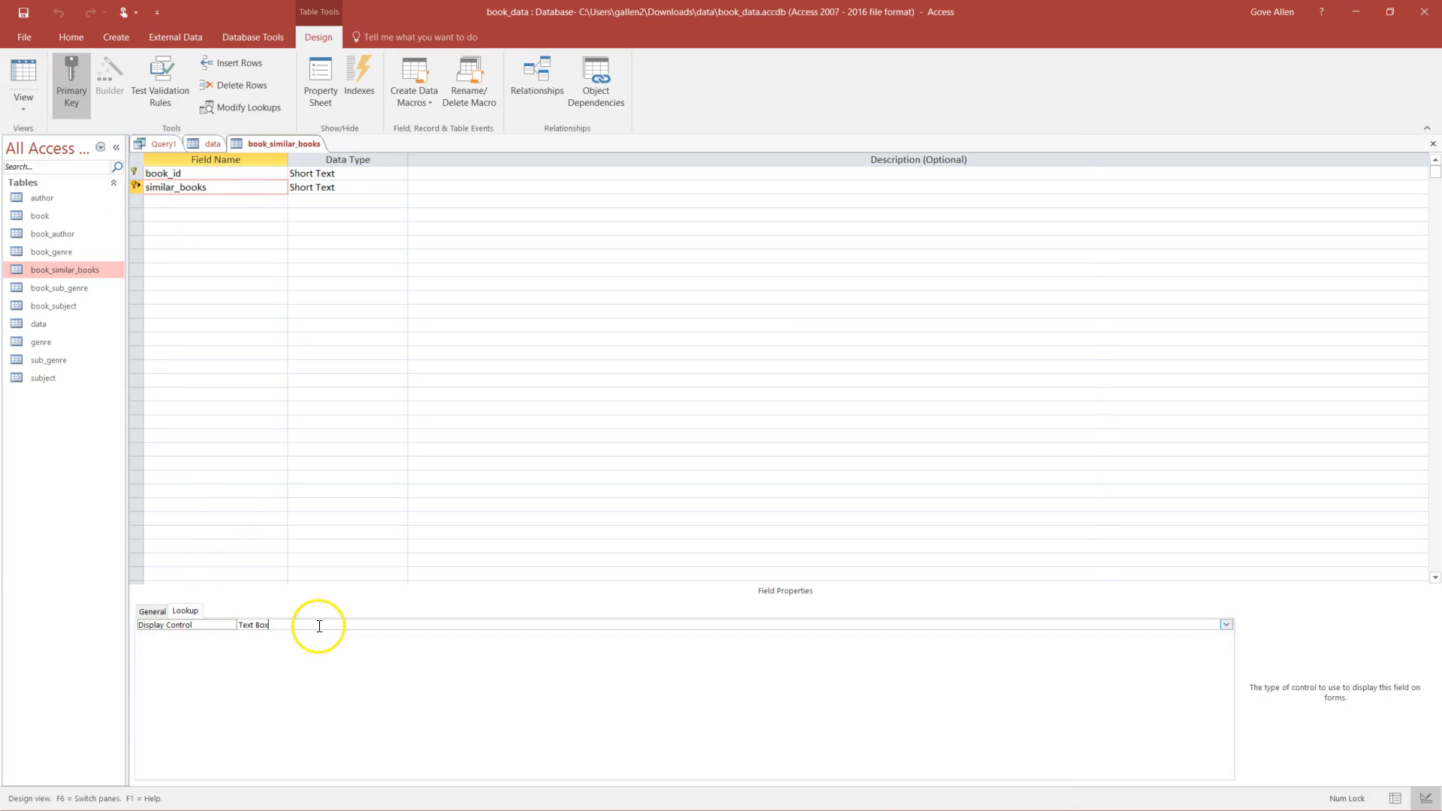
{"action": "left_click", "coordinate": [1226, 625]}
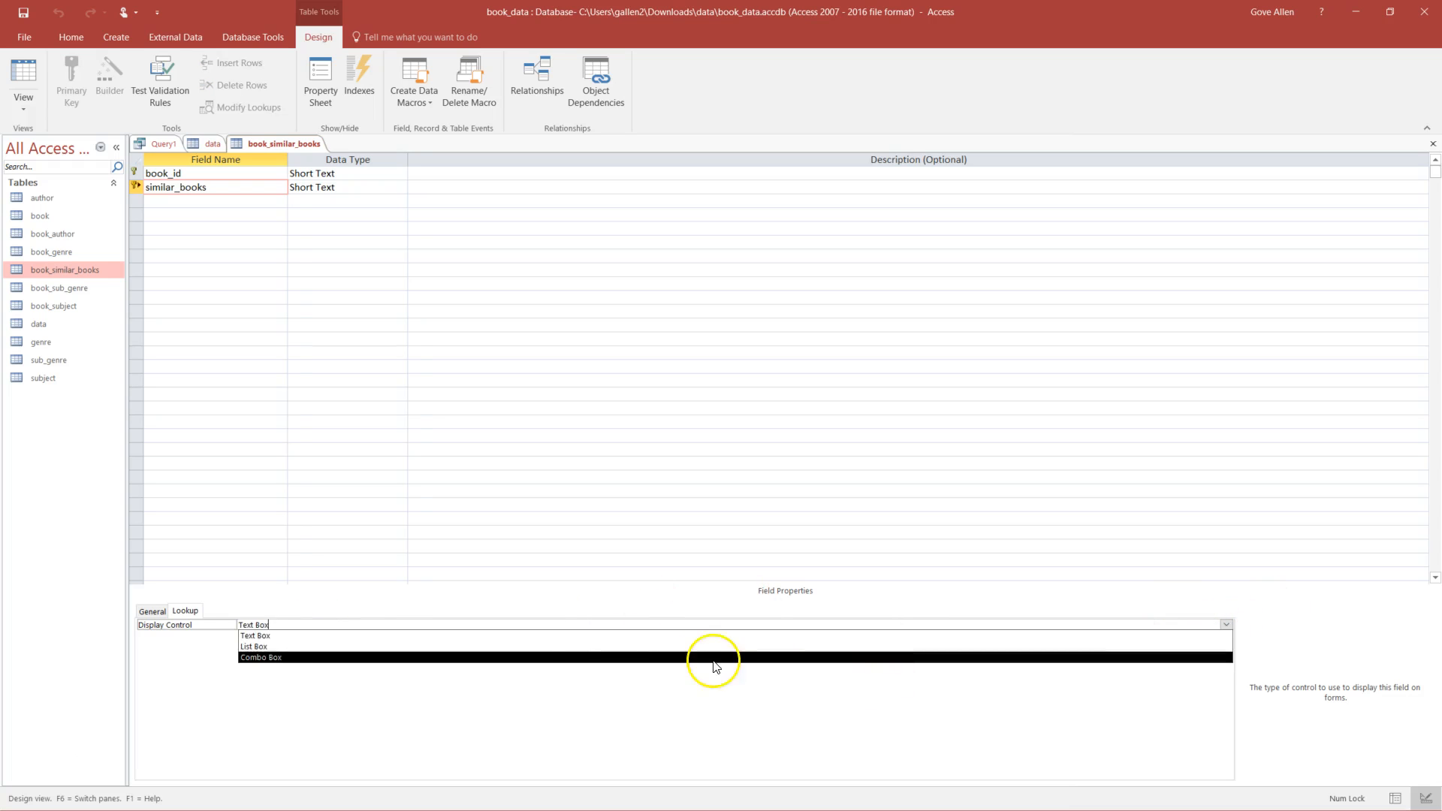
{"action": "left_click", "coordinate": [346, 658]}
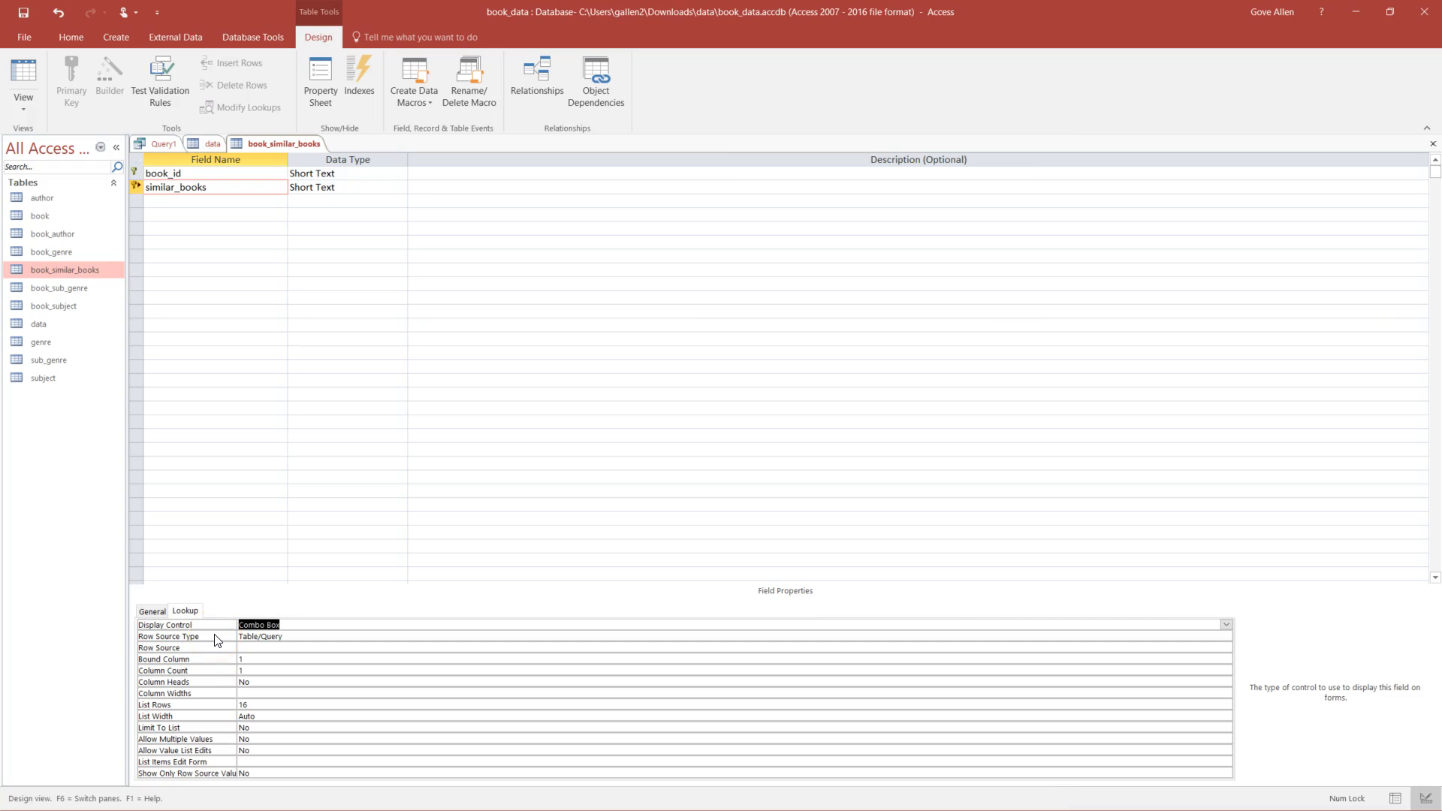
- Set the similar_books lookup's row source to book, Column Count to 2, Column Widths to 0";1", and Limit To List to Yes
{"action": "left_click", "coordinate": [230, 648]}
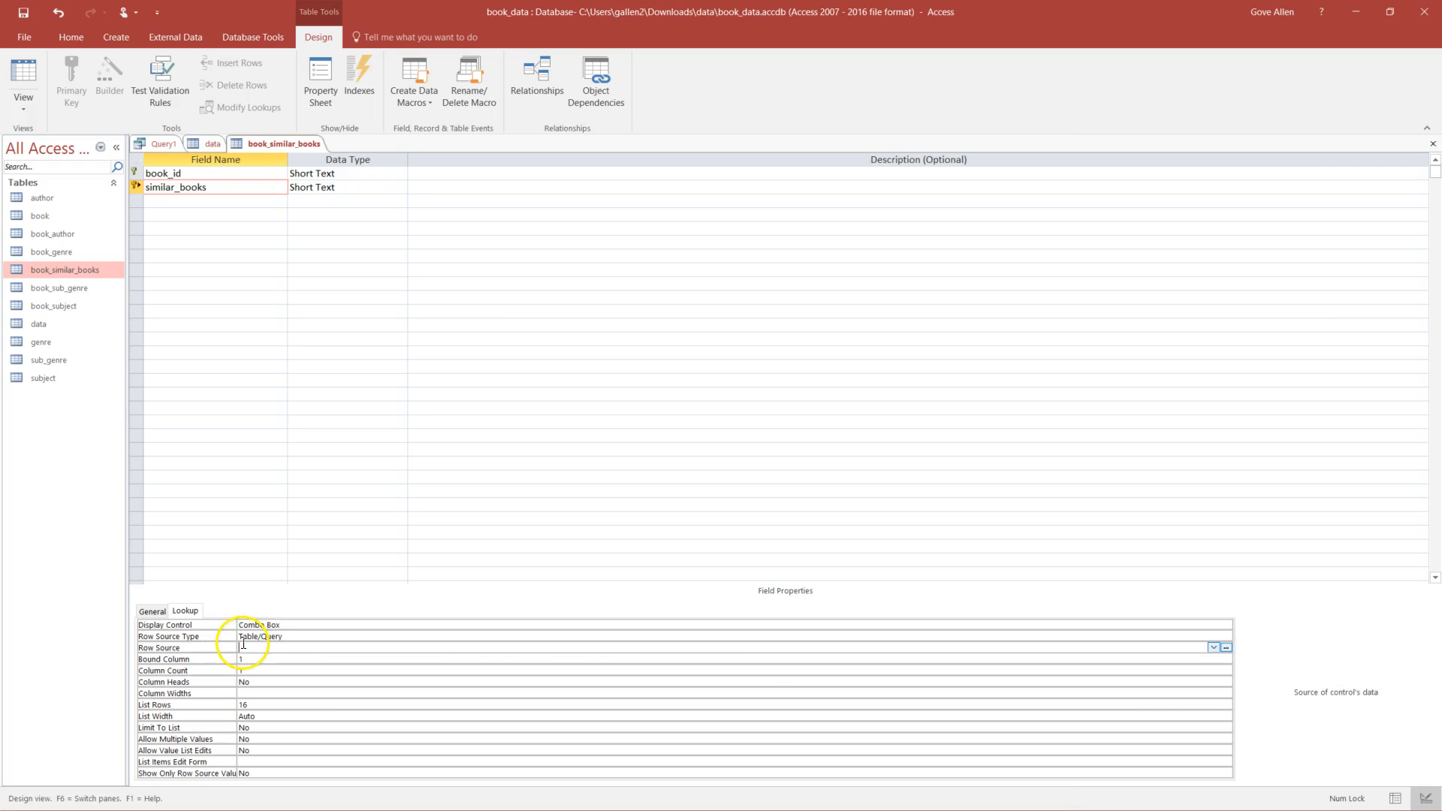
{"action": "left_click", "coordinate": [1214, 648]}
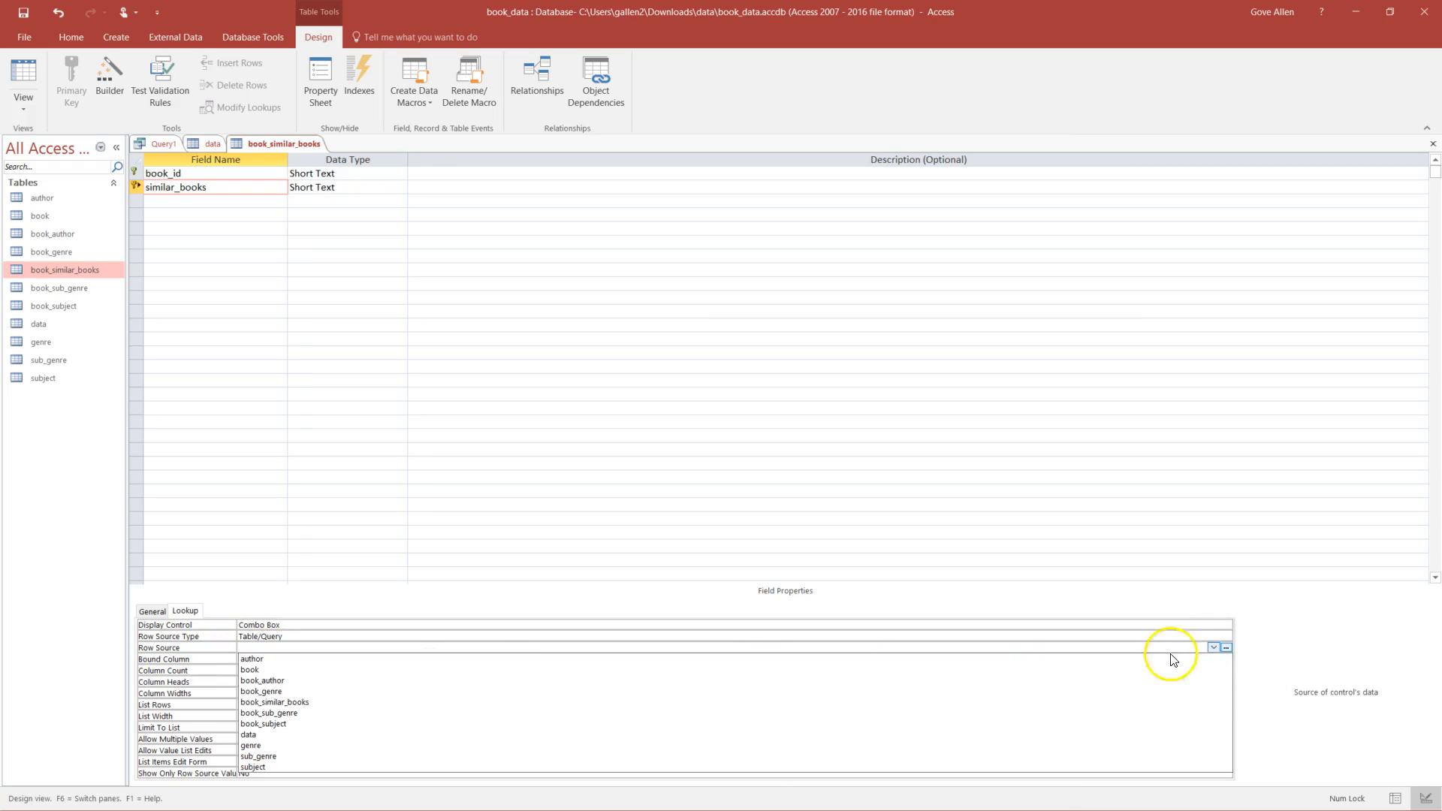
{"action": "left_click", "coordinate": [408, 670]}
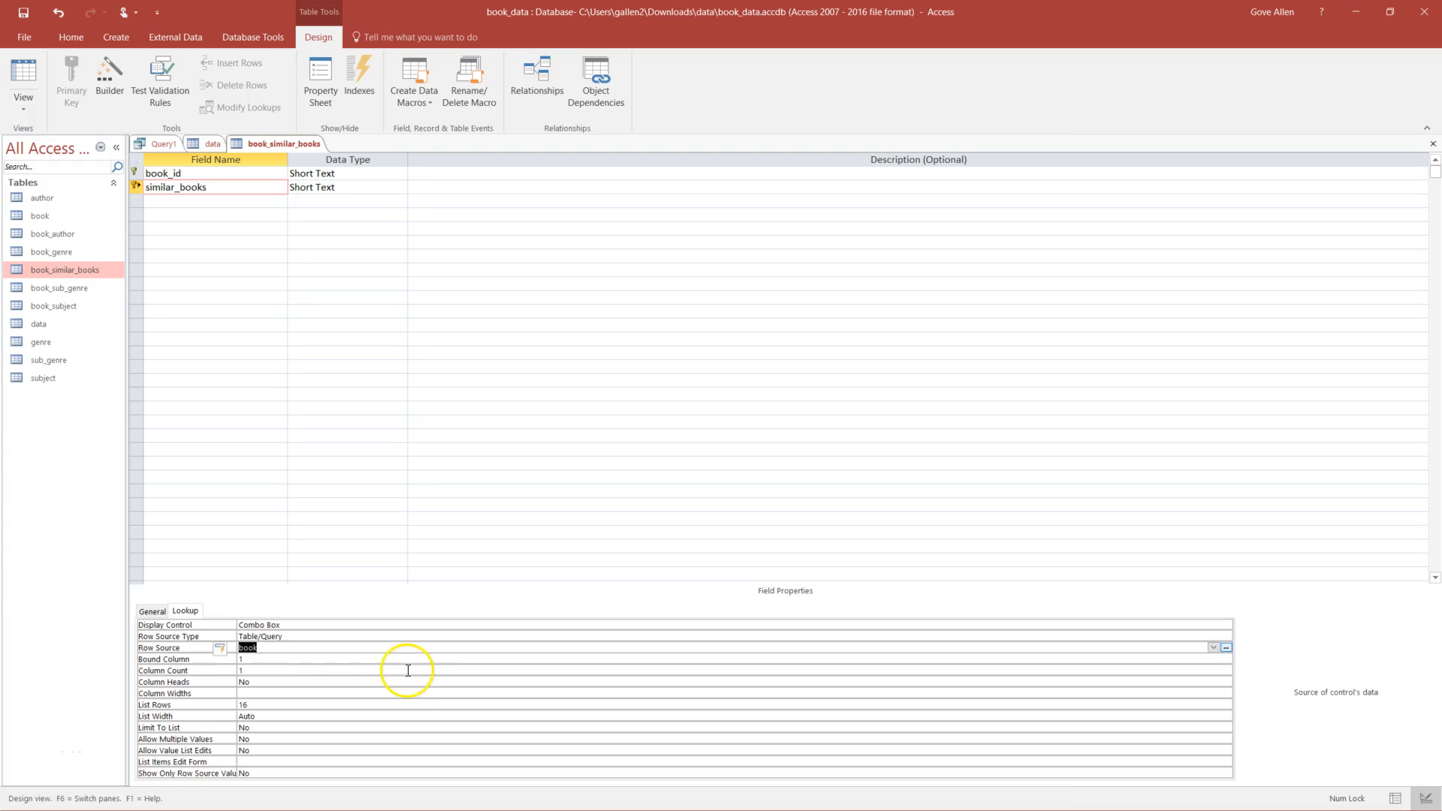
{"action": "left_click", "coordinate": [250, 659]}
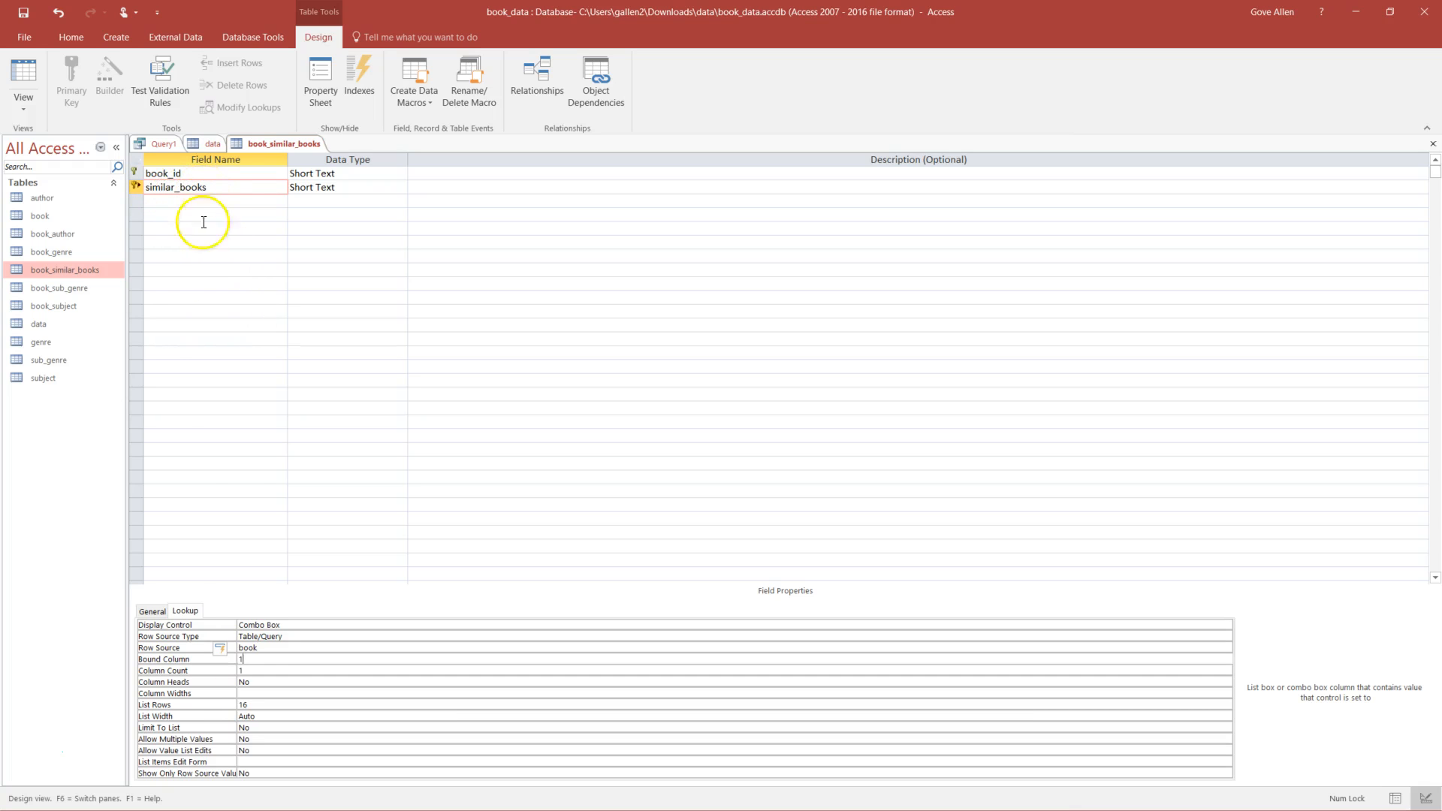
{"action": "left_click", "coordinate": [248, 671]}
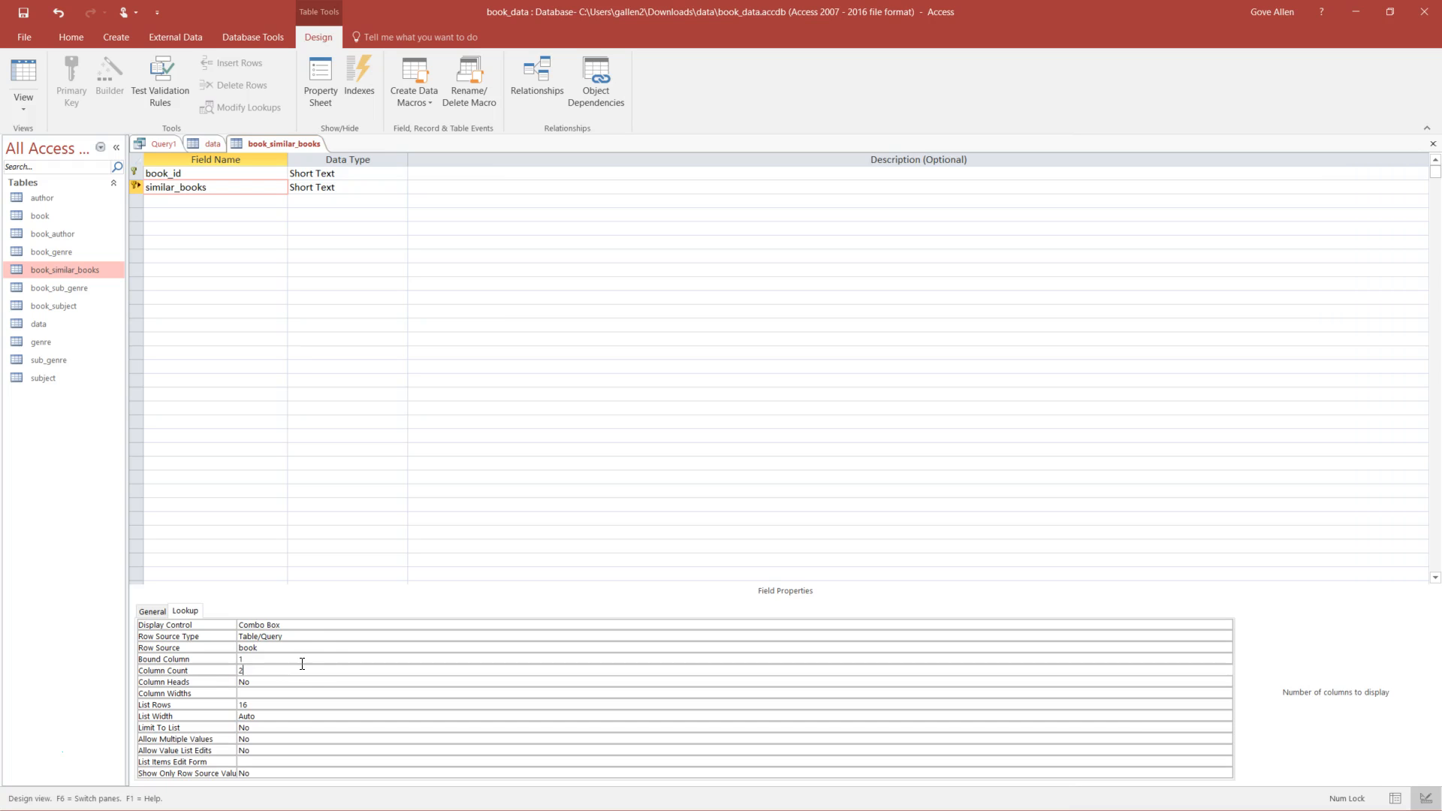
{"action": "left_click", "coordinate": [254, 694]}
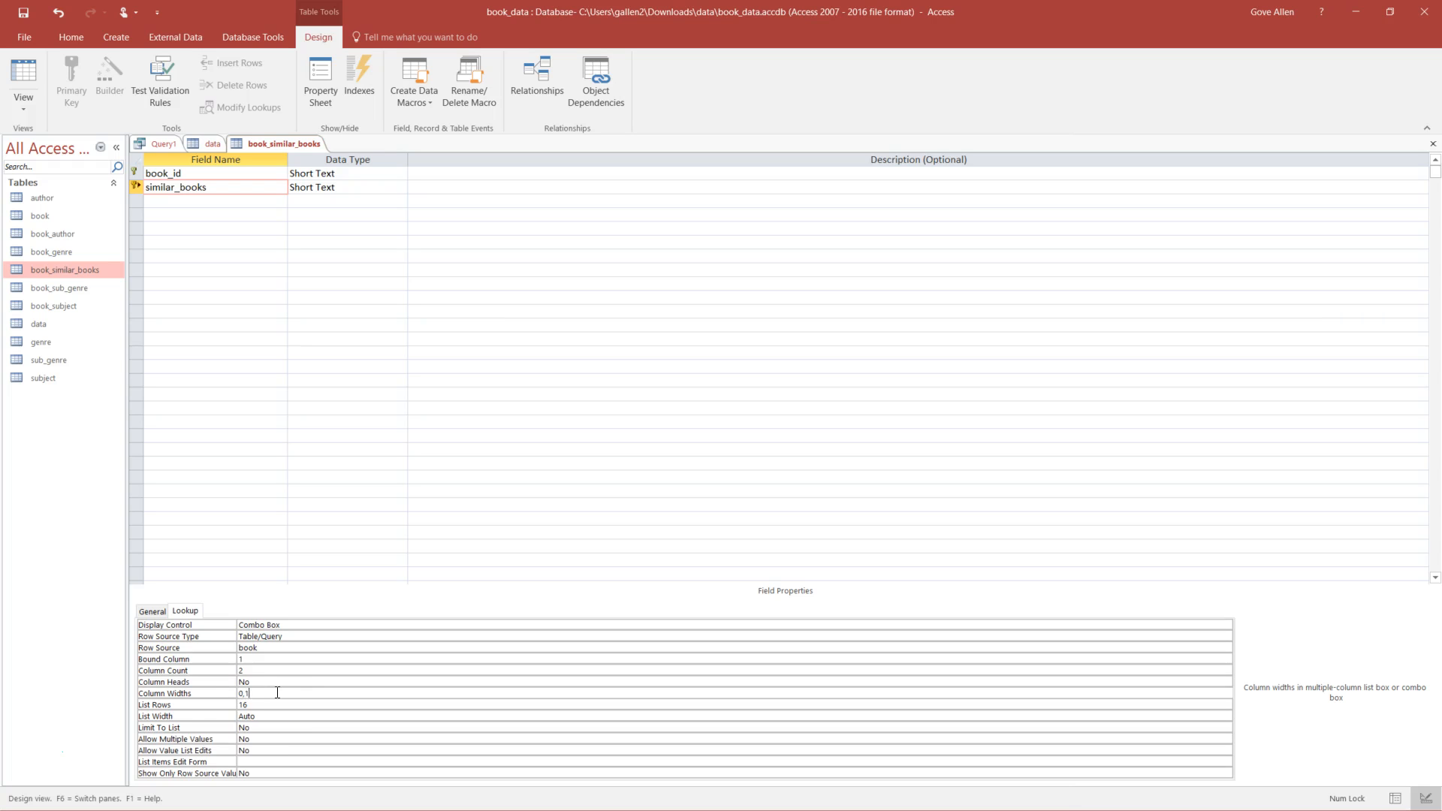
{"action": "left_click", "coordinate": [272, 728]}
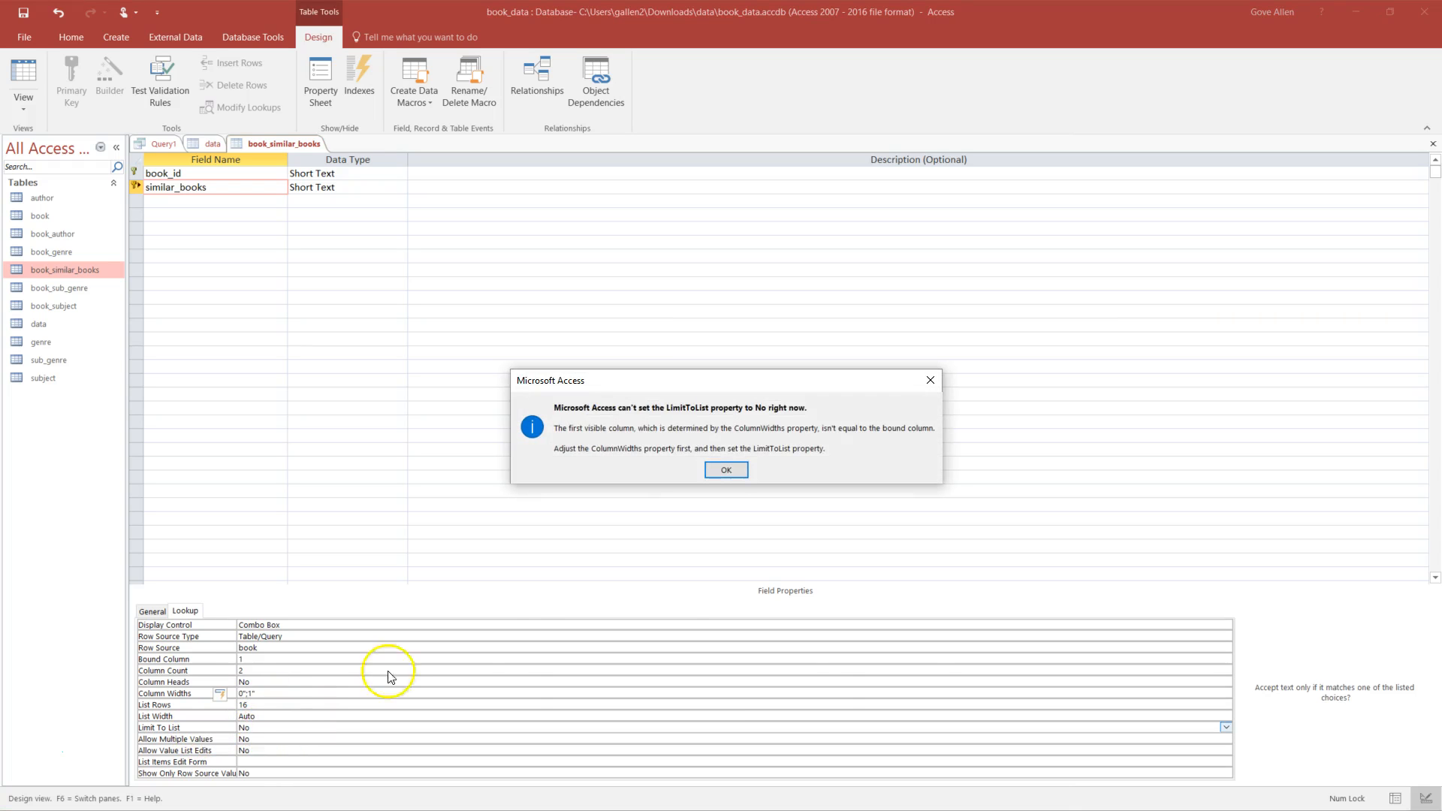
{"action": "left_click", "coordinate": [722, 473]}
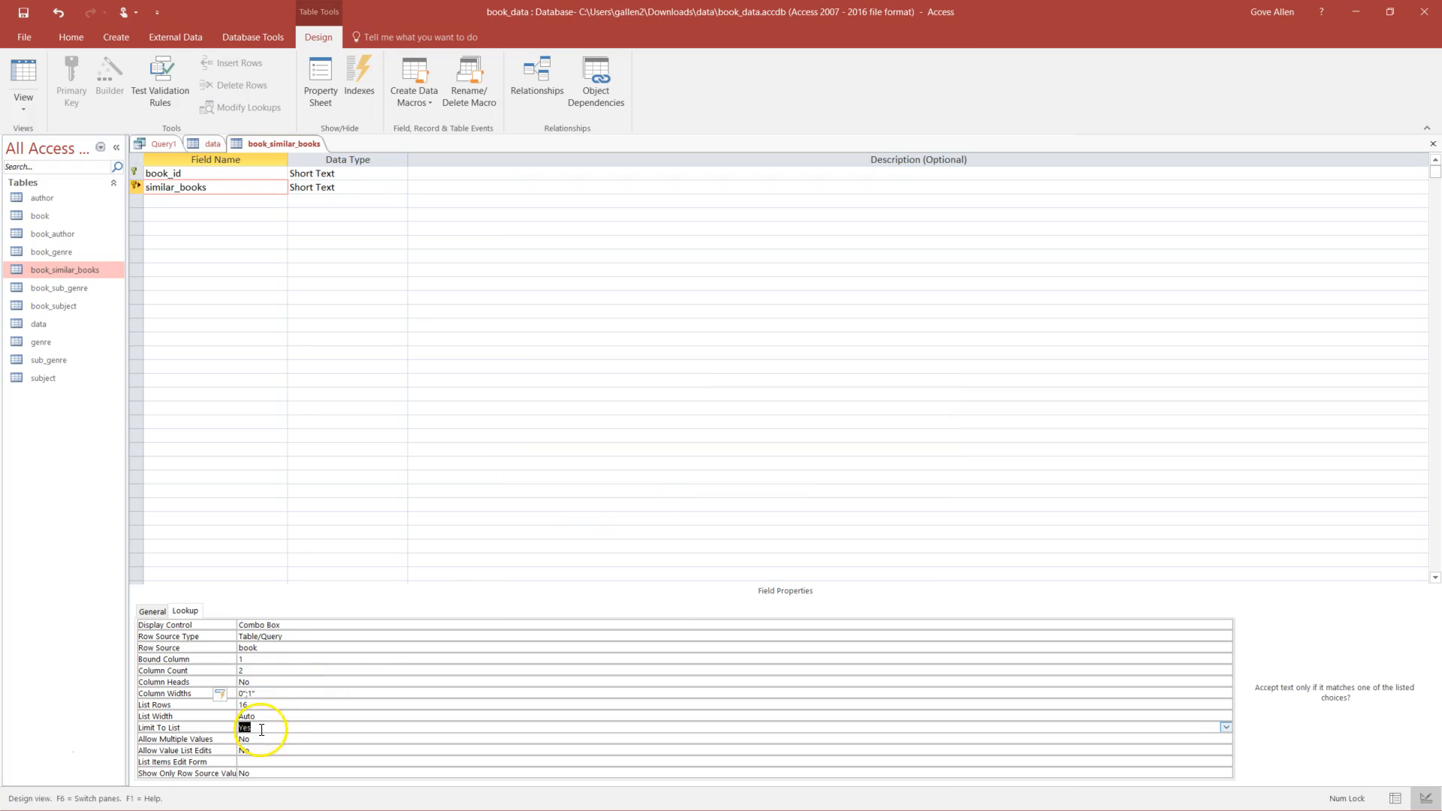
{"action": "left_click", "coordinate": [267, 683]}
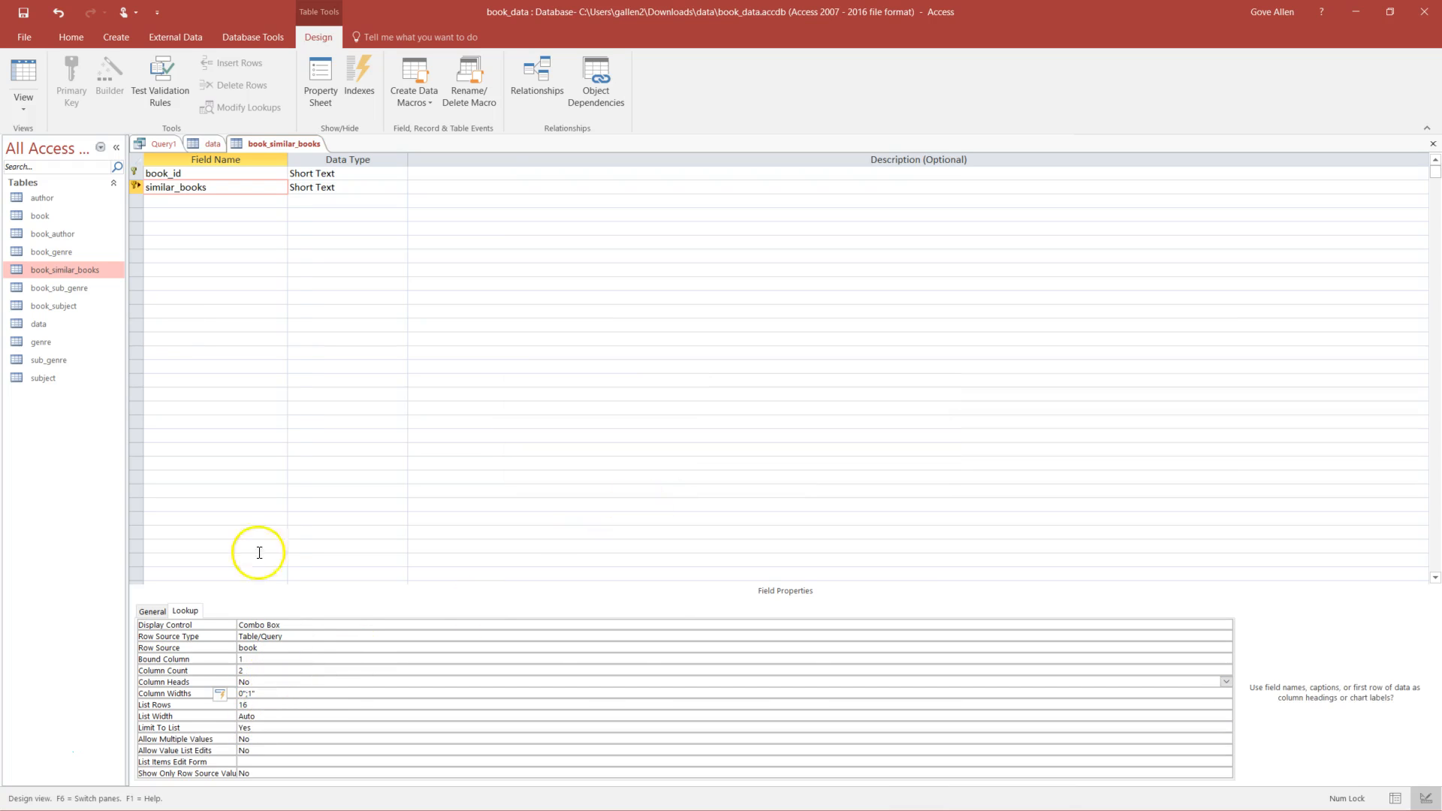
- Save the book_similar_books design and widen the similar_books column in the datasheet to fit the book titles
{"action": "left_click", "coordinate": [27, 79]}
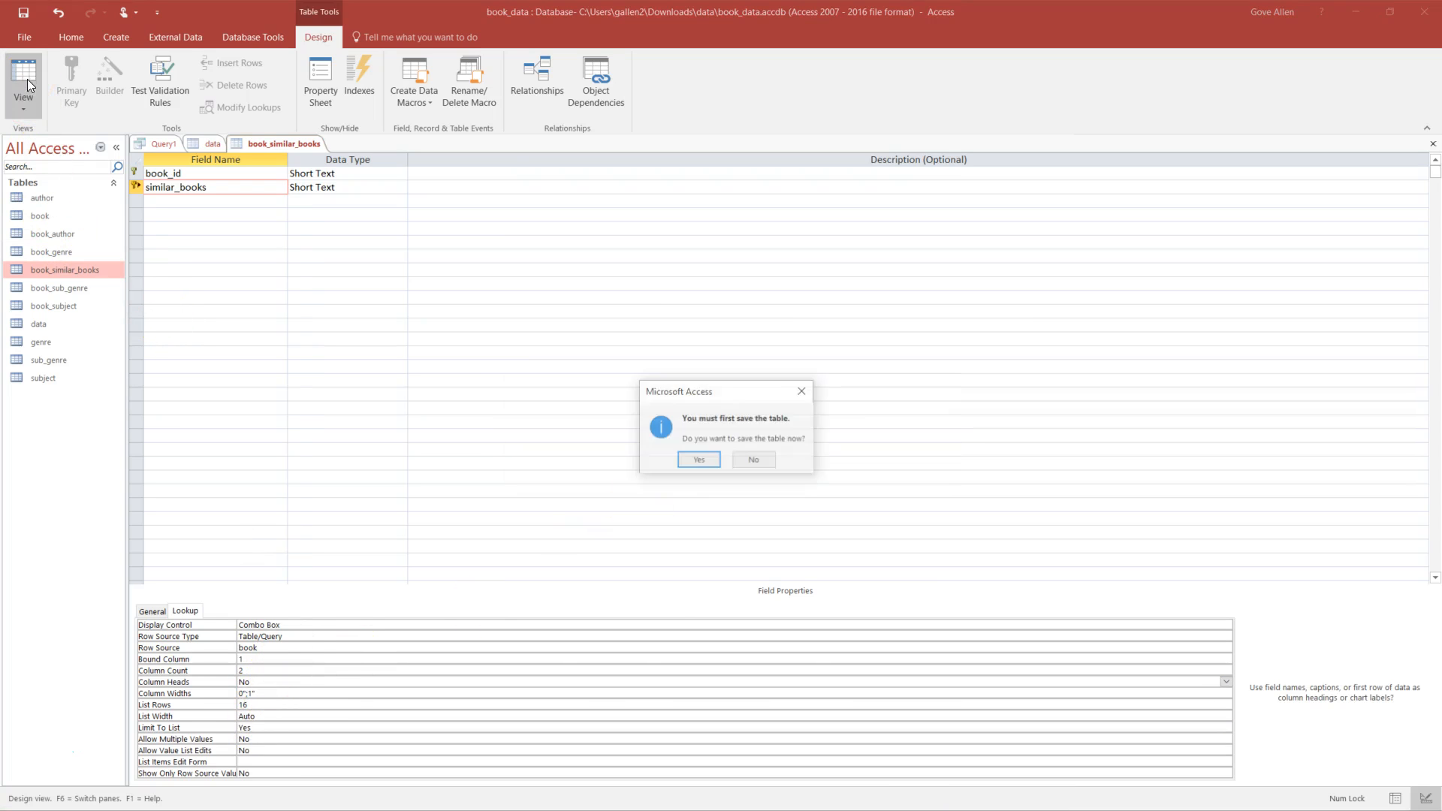
{"action": "left_click", "coordinate": [683, 462]}
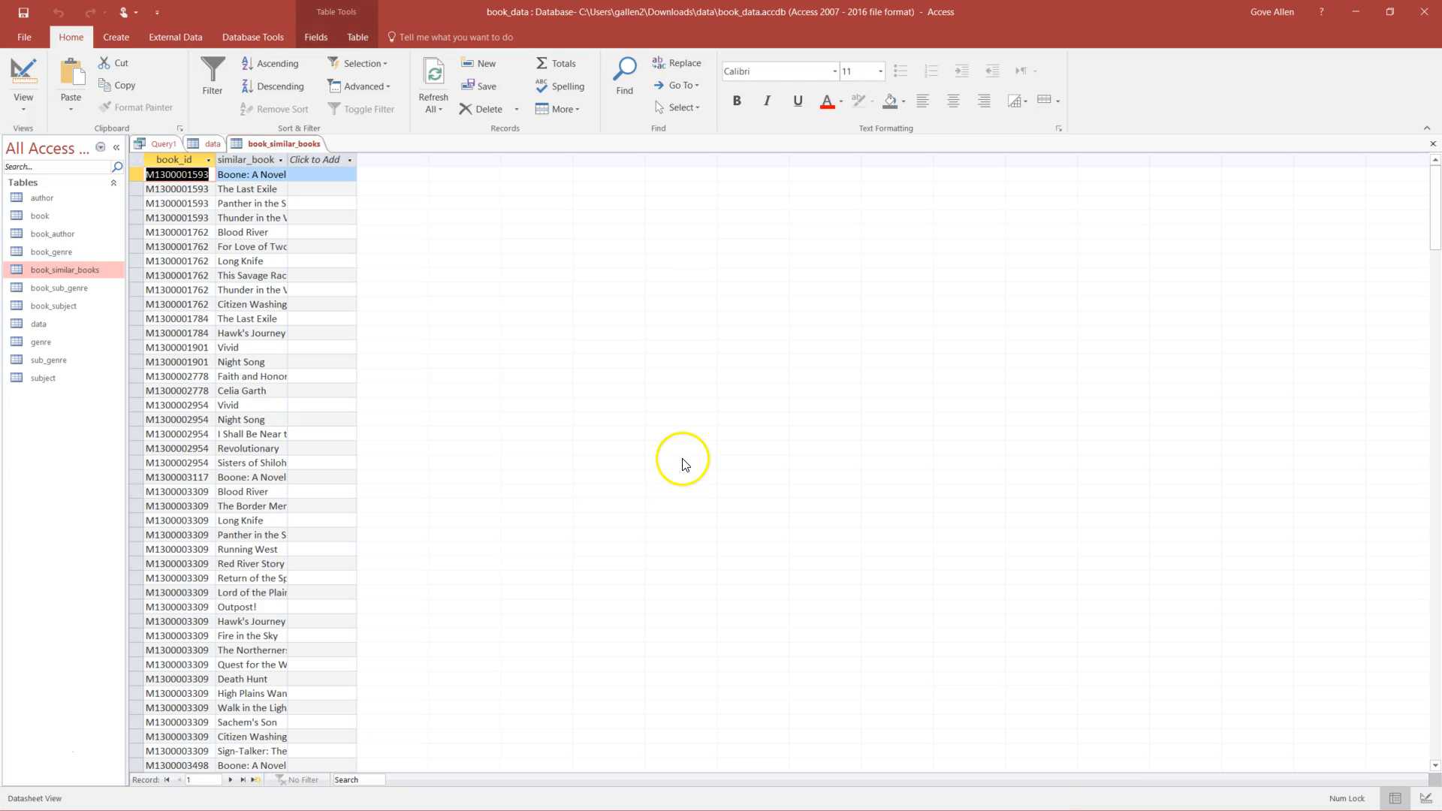
{"action": "left_click_drag", "start_coordinate": [288, 158], "coordinate": [438, 161]}
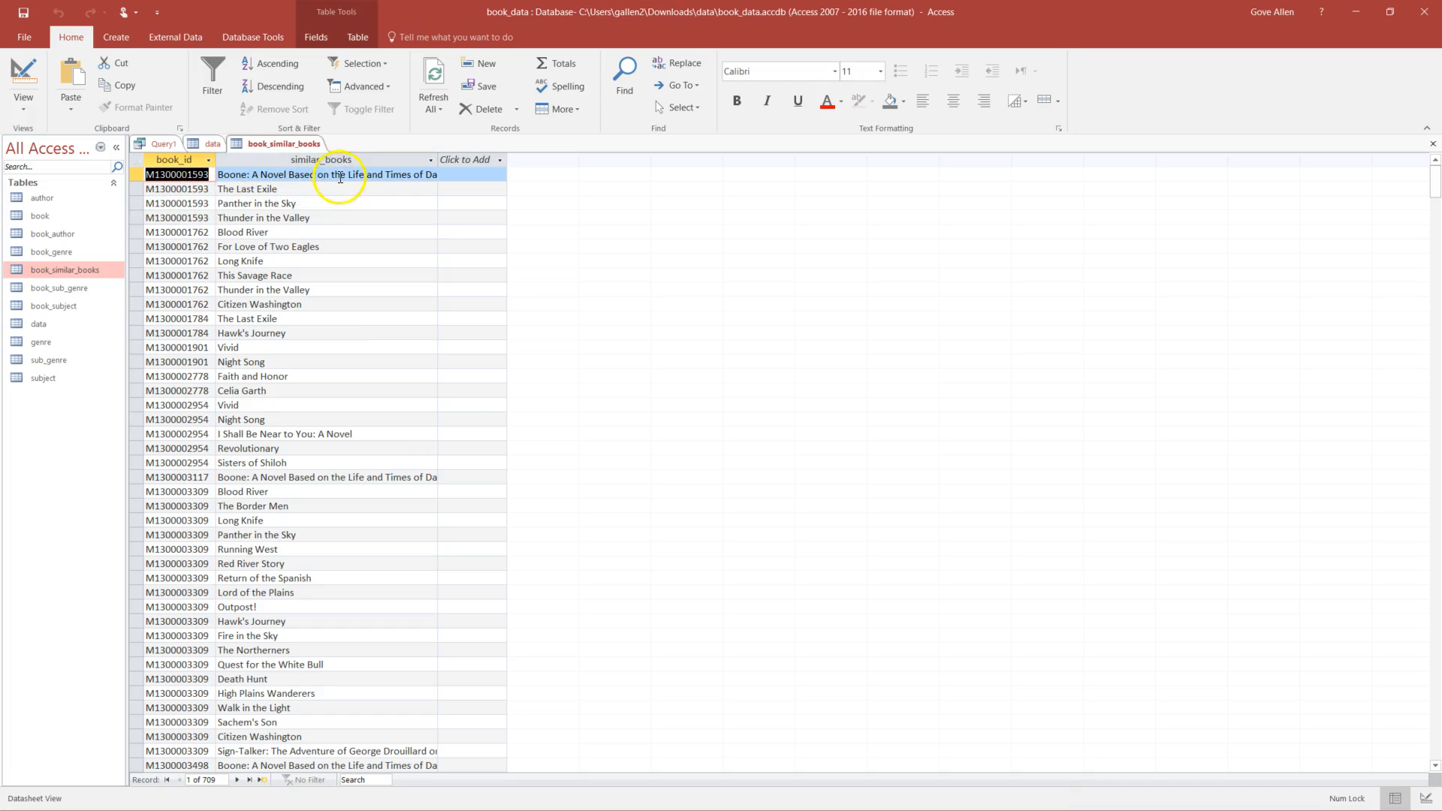
- Change the similar book in the second record of book_similar_books to Long Knife and commit the record
{"action": "left_click", "coordinate": [319, 193]}
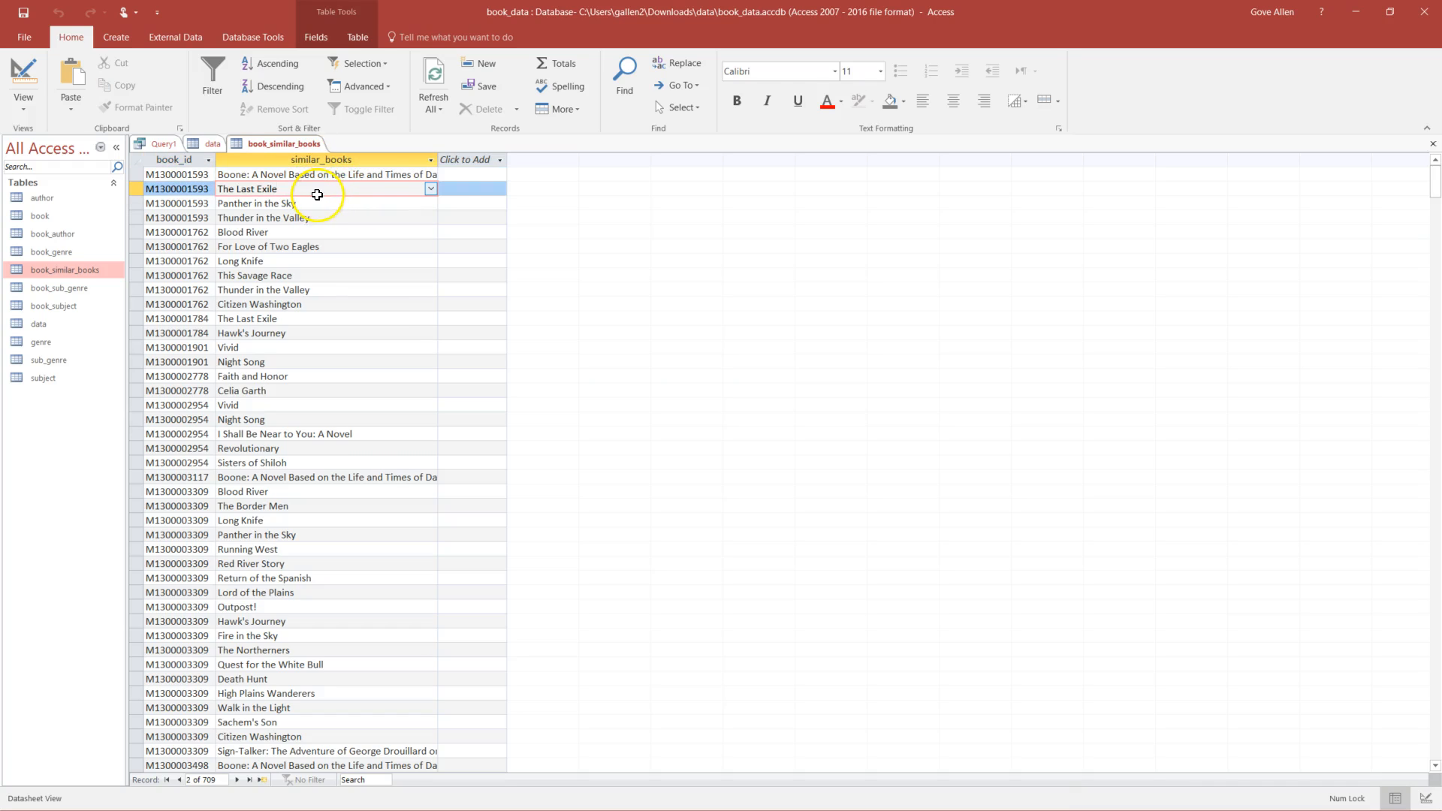
{"action": "left_click", "coordinate": [431, 187]}
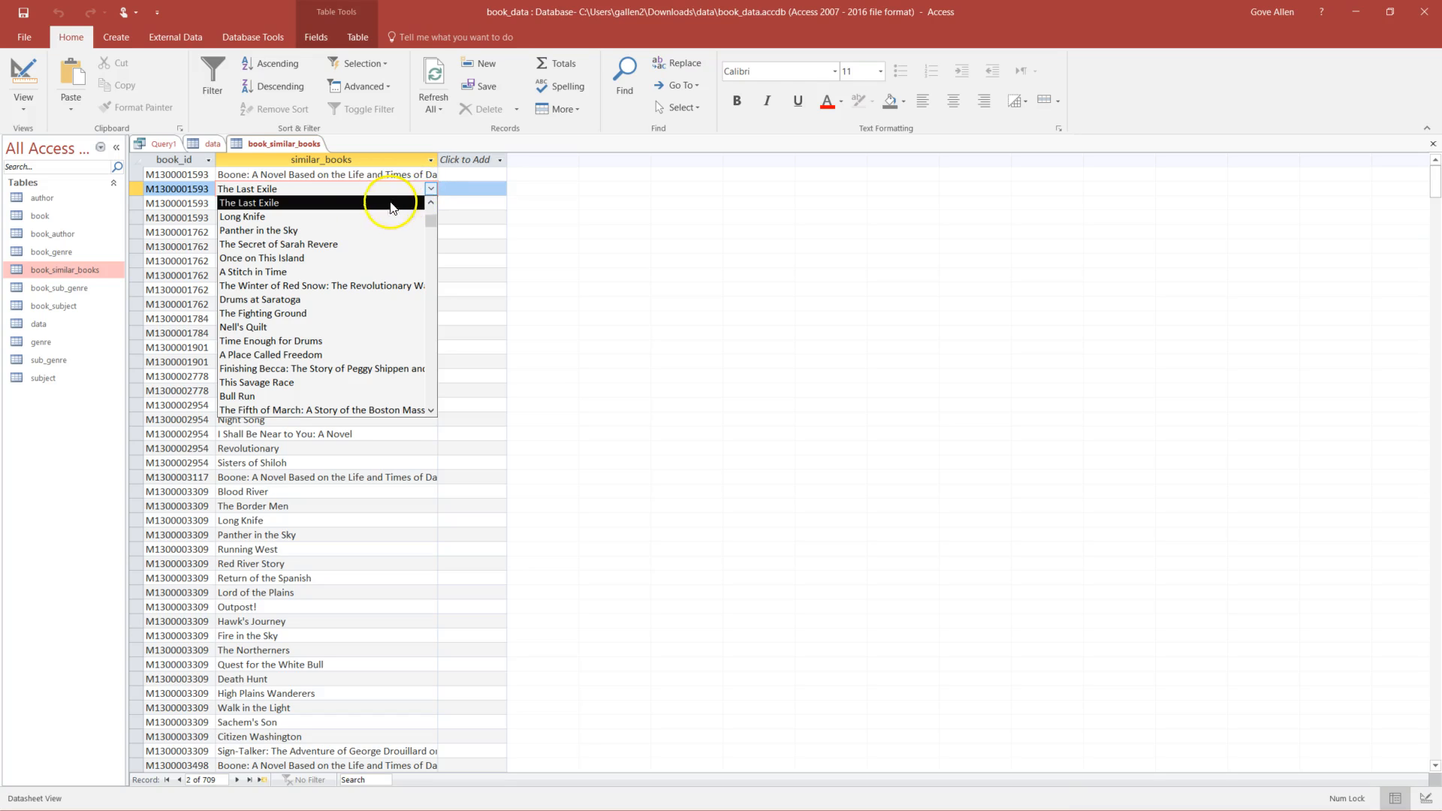
{"action": "left_click", "coordinate": [265, 217]}
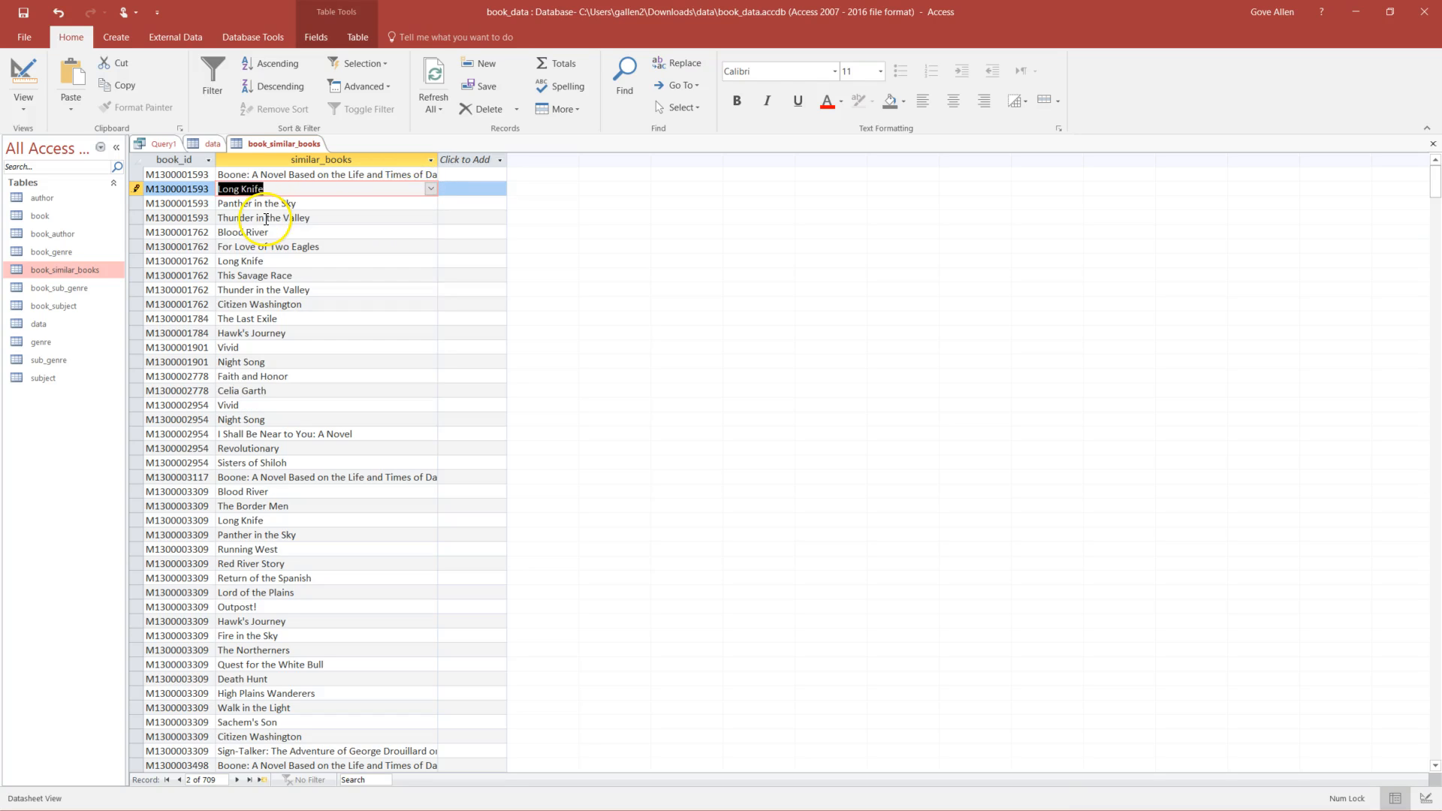
{"action": "key", "text": "Down"}
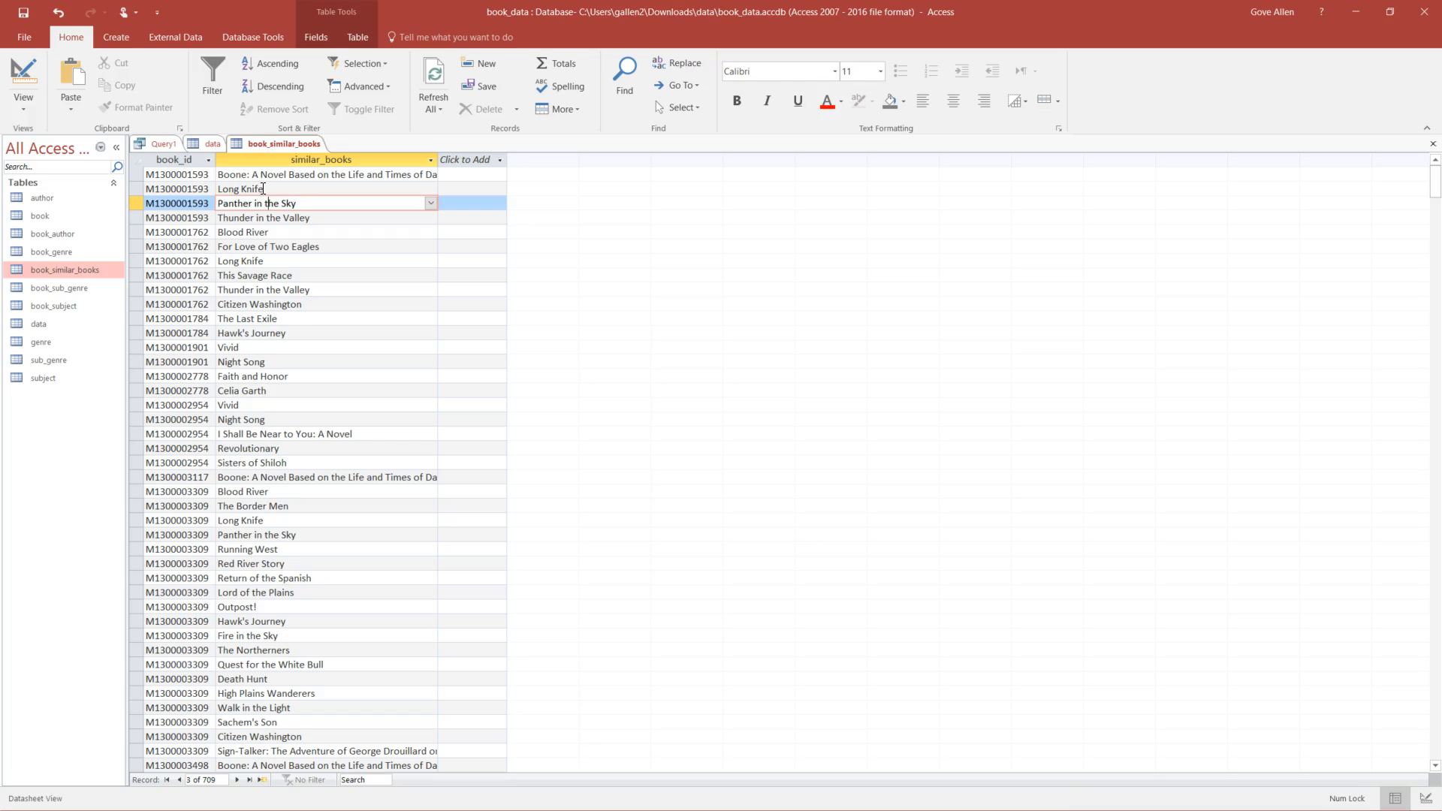
- Set the second record's similar book back to The Last Exile from the lookup list and commit it
{"action": "left_click", "coordinate": [263, 189]}
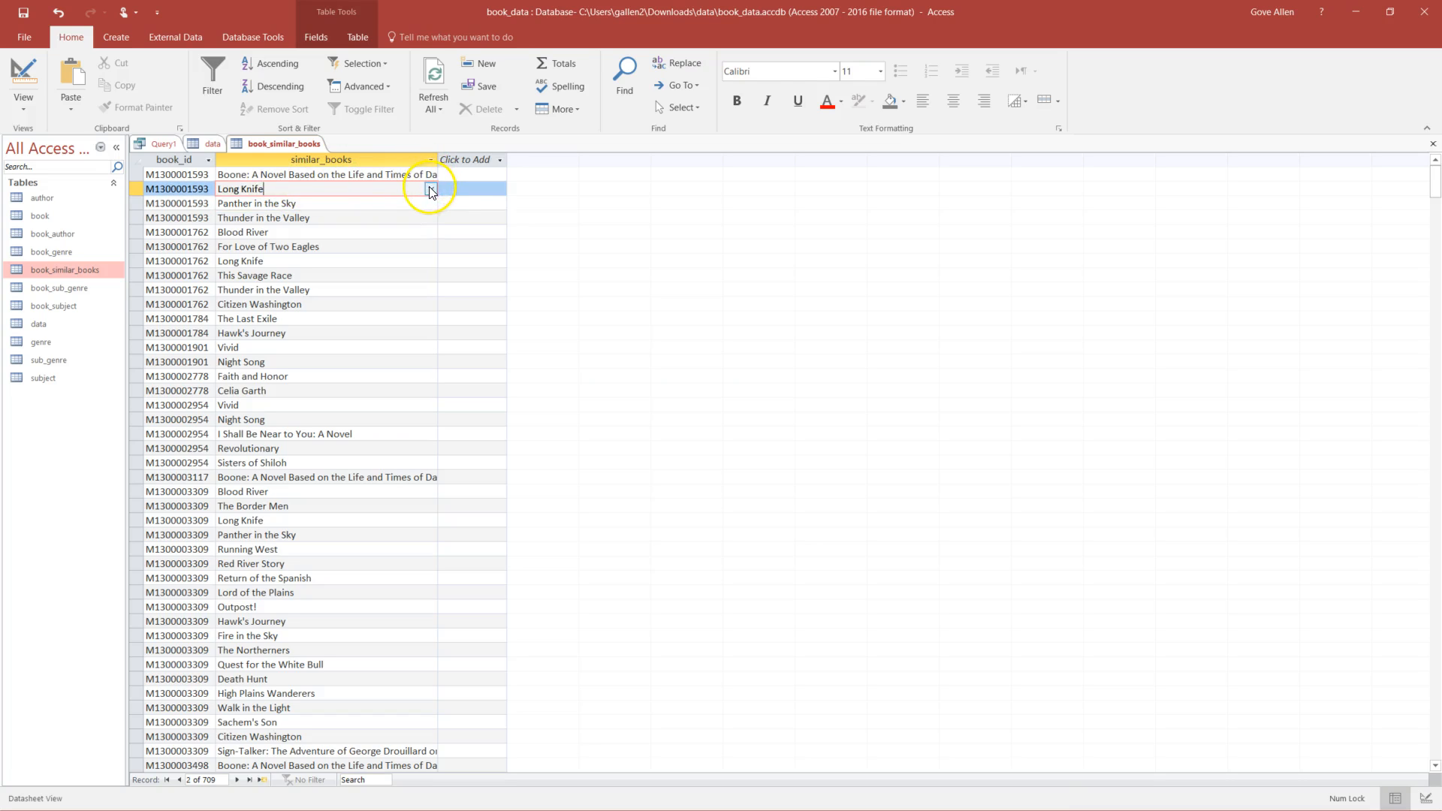
{"action": "left_click", "coordinate": [431, 190]}
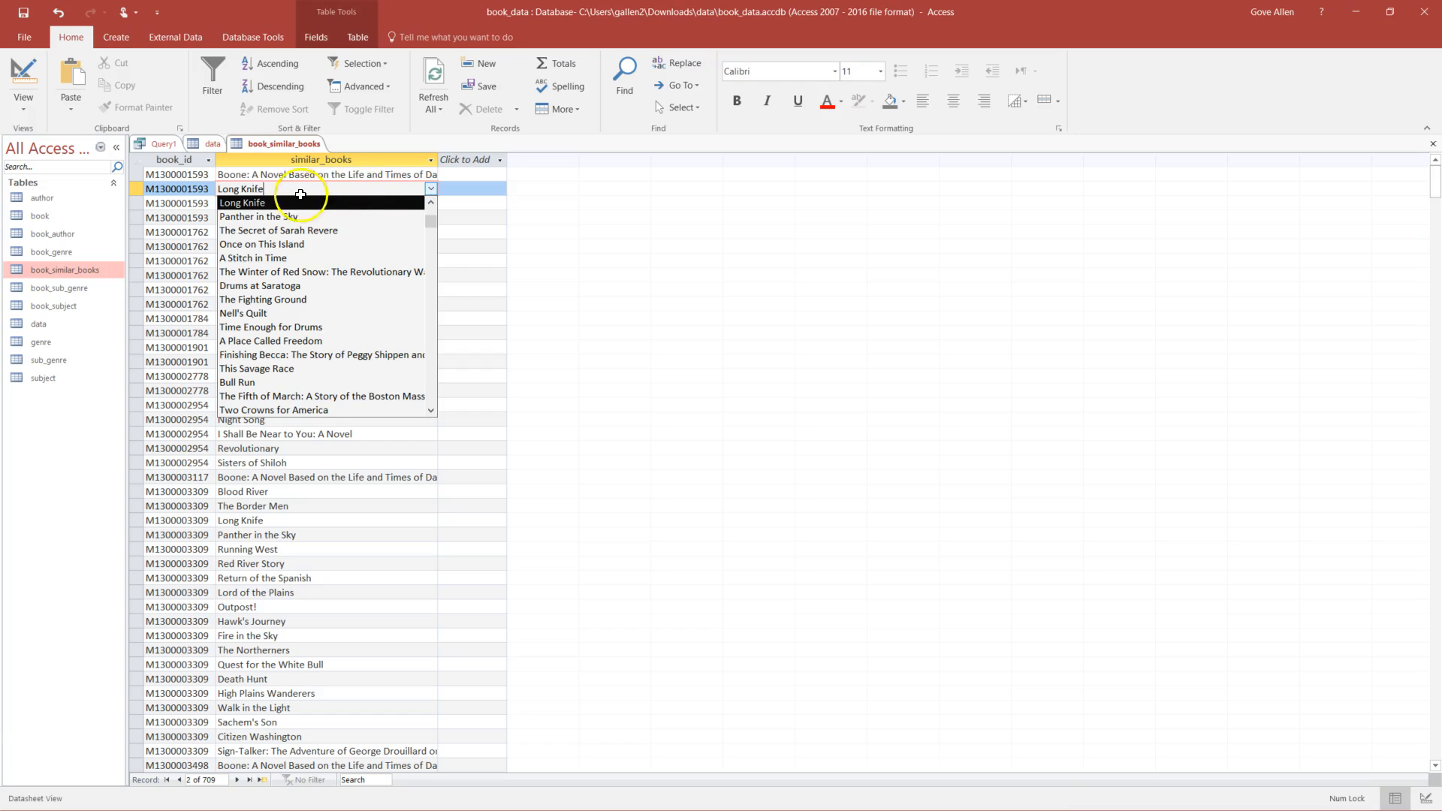
{"action": "left_click", "coordinate": [431, 202]}
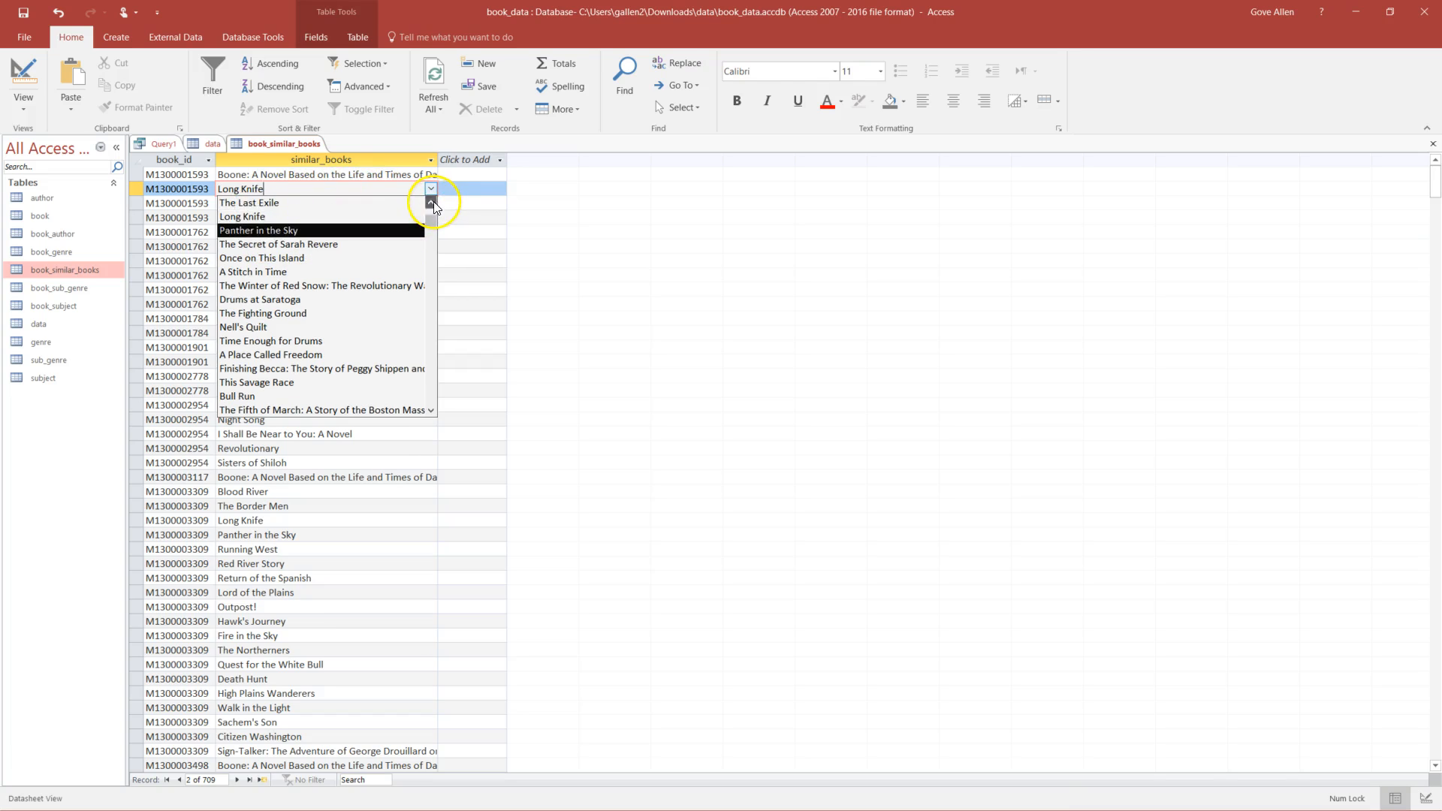
{"action": "left_click", "coordinate": [293, 210]}
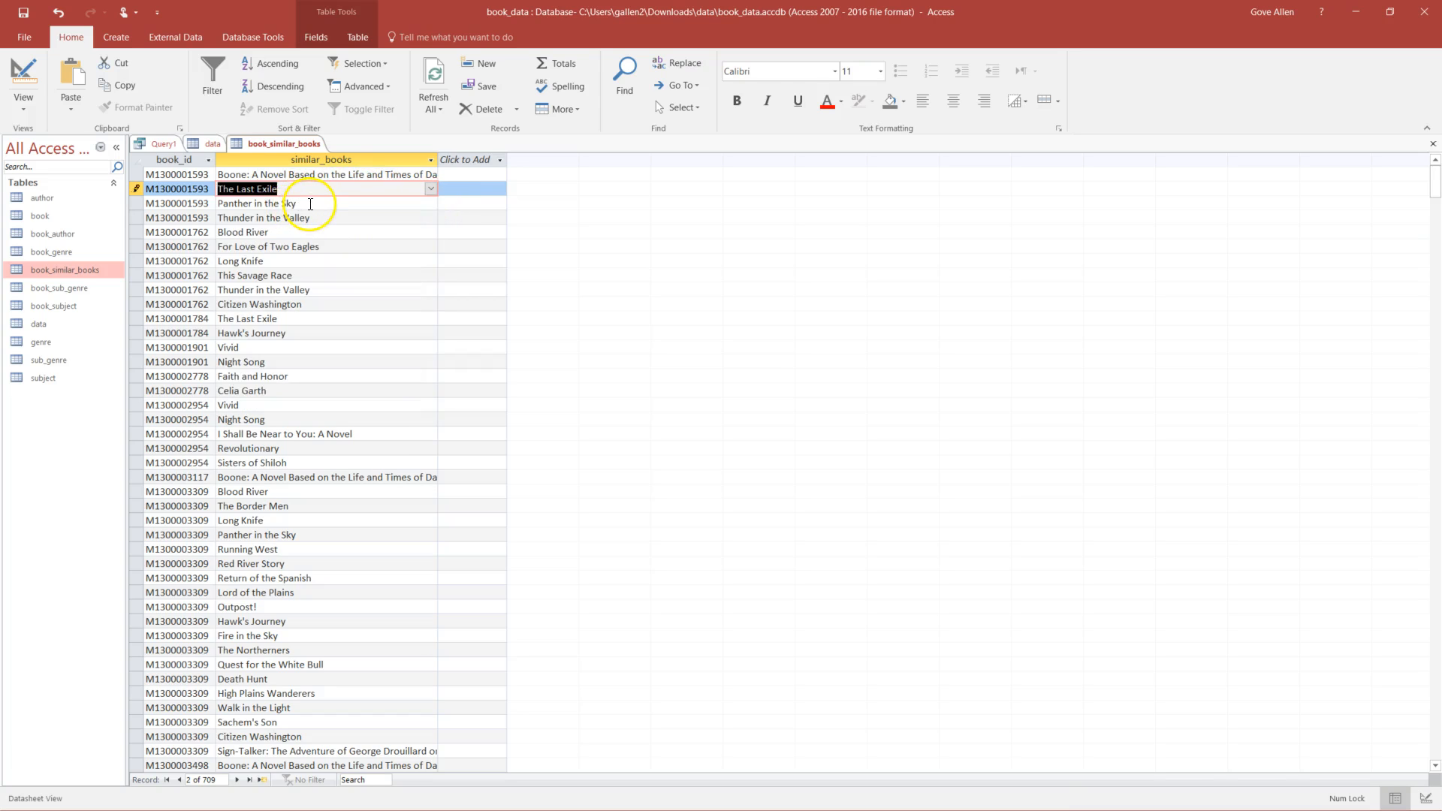
{"action": "left_click", "coordinate": [311, 203]}
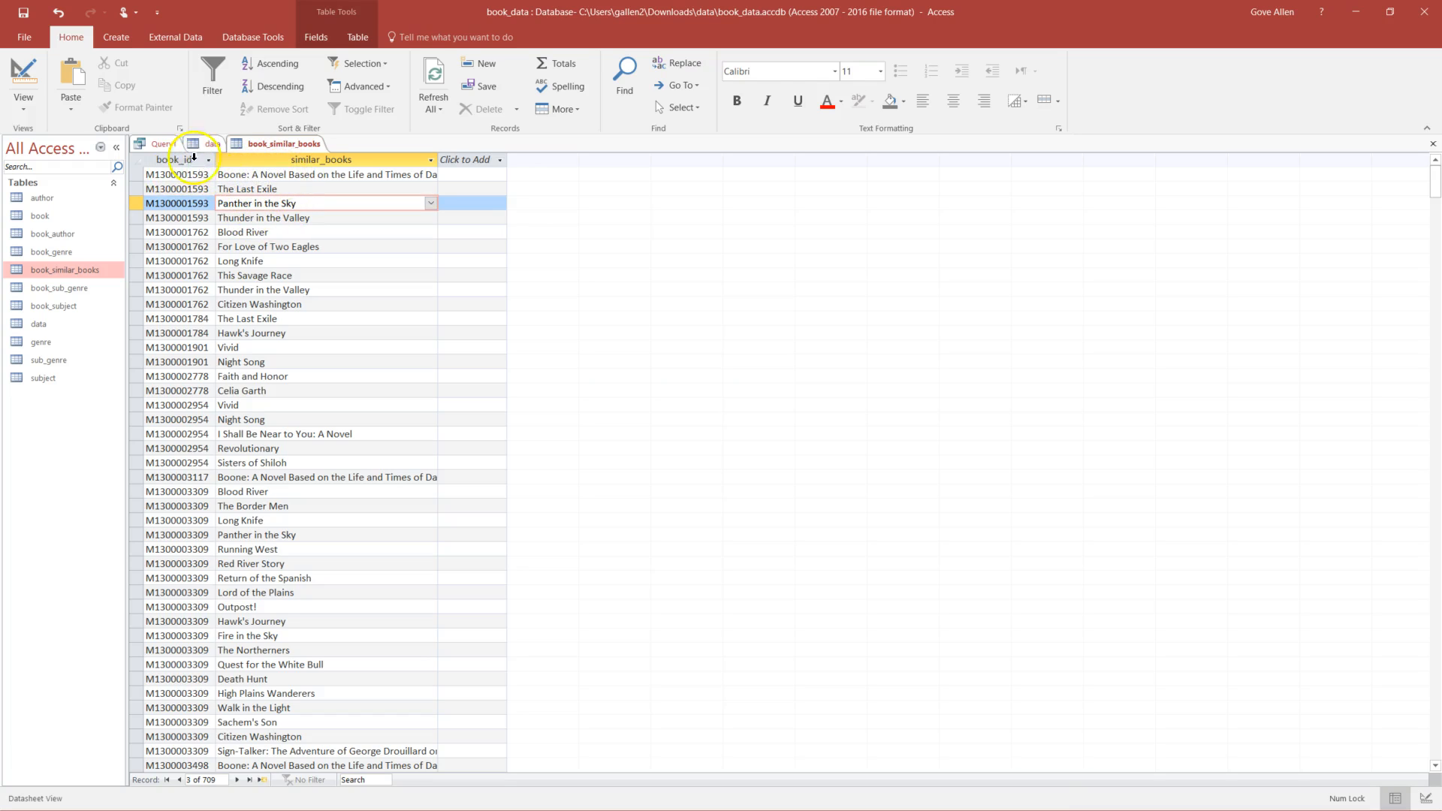
- Compare the data table with book_similar_books and close the data table
{"action": "double_click", "coordinate": [42, 323]}
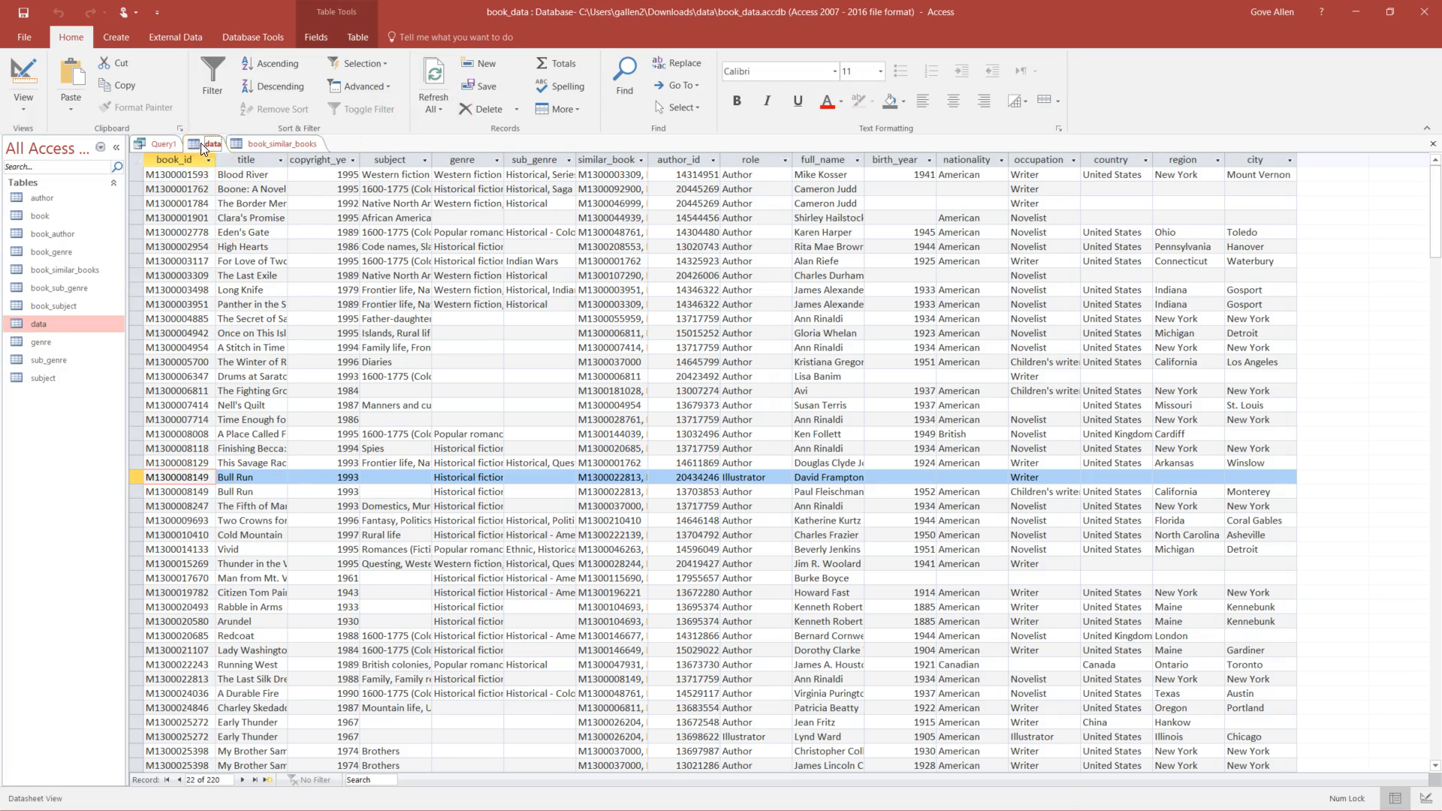
{"action": "left_click", "coordinate": [290, 143]}
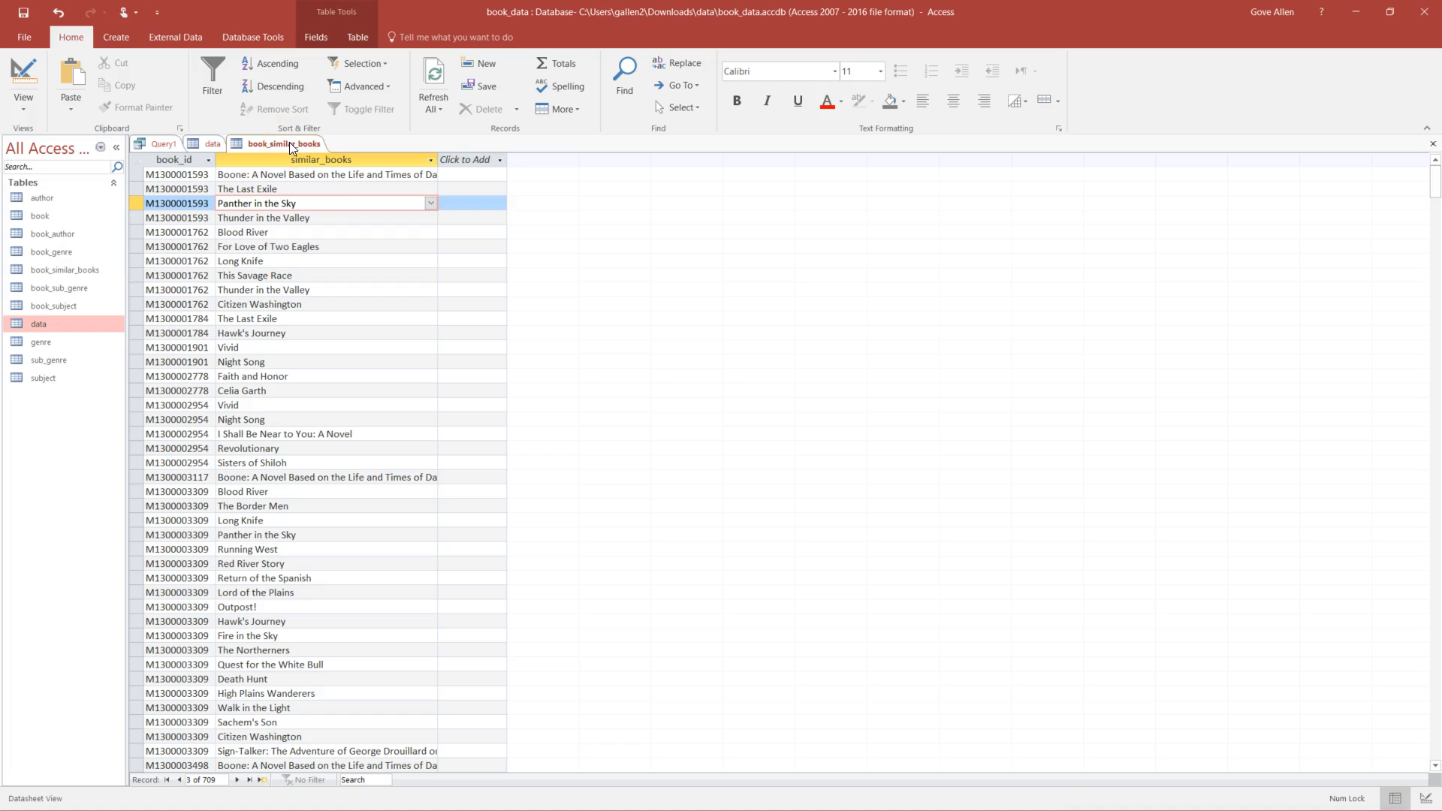
{"action": "left_click", "coordinate": [214, 145]}
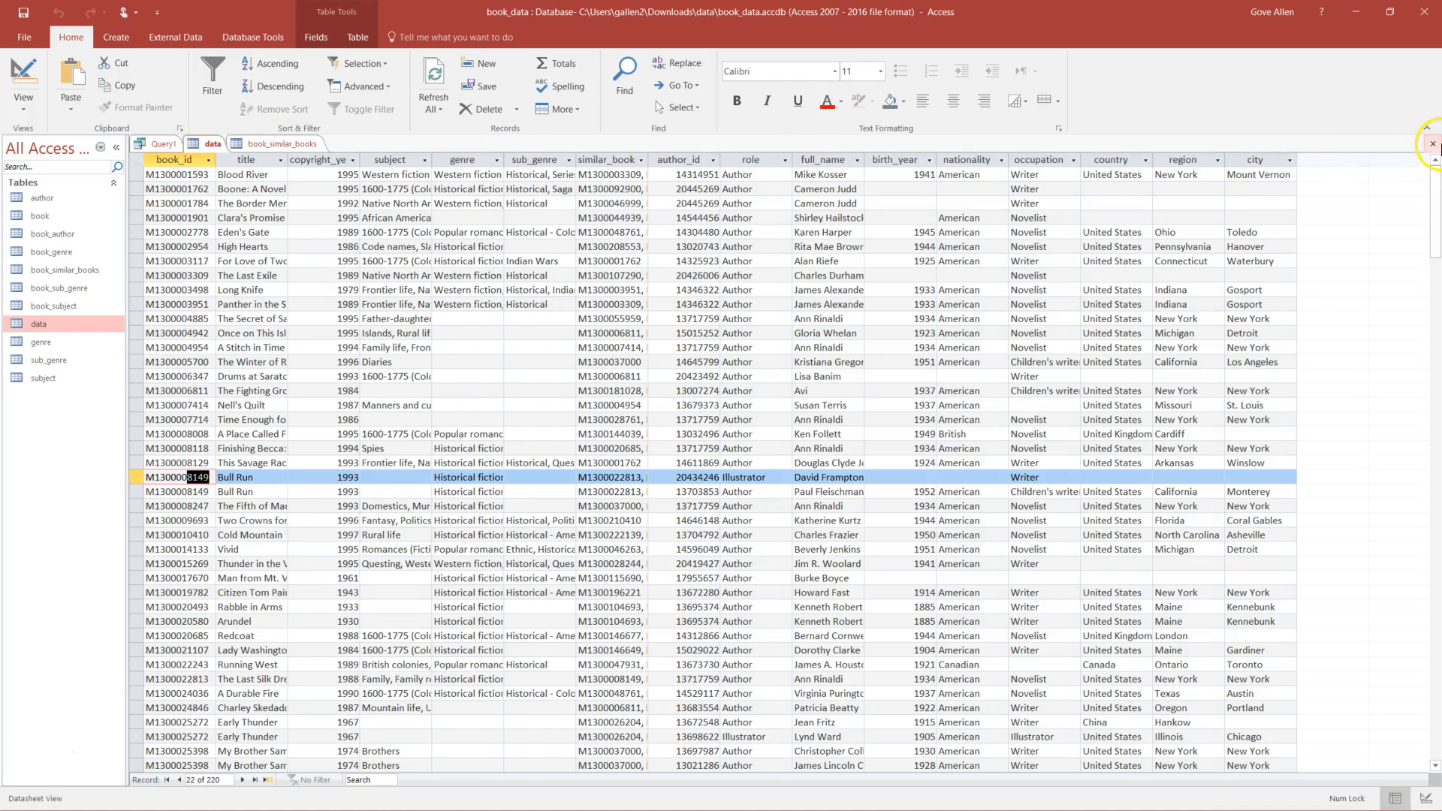
{"action": "left_click", "coordinate": [1434, 143]}
- Open the book table and compare its book_id and title columns with the lookup titles in book_similar_books
{"action": "left_click", "coordinate": [42, 218]}
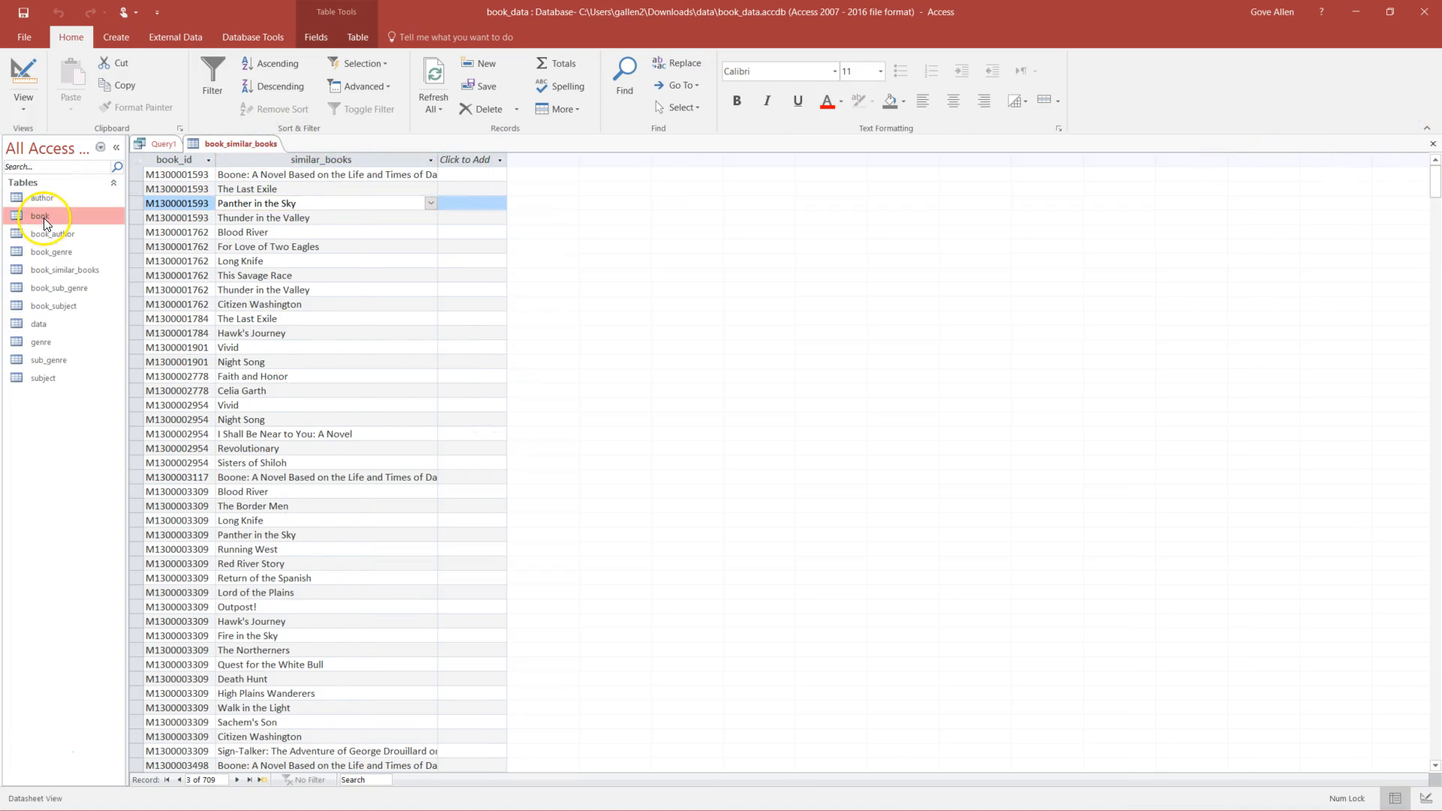
{"action": "double_click", "coordinate": [42, 217]}
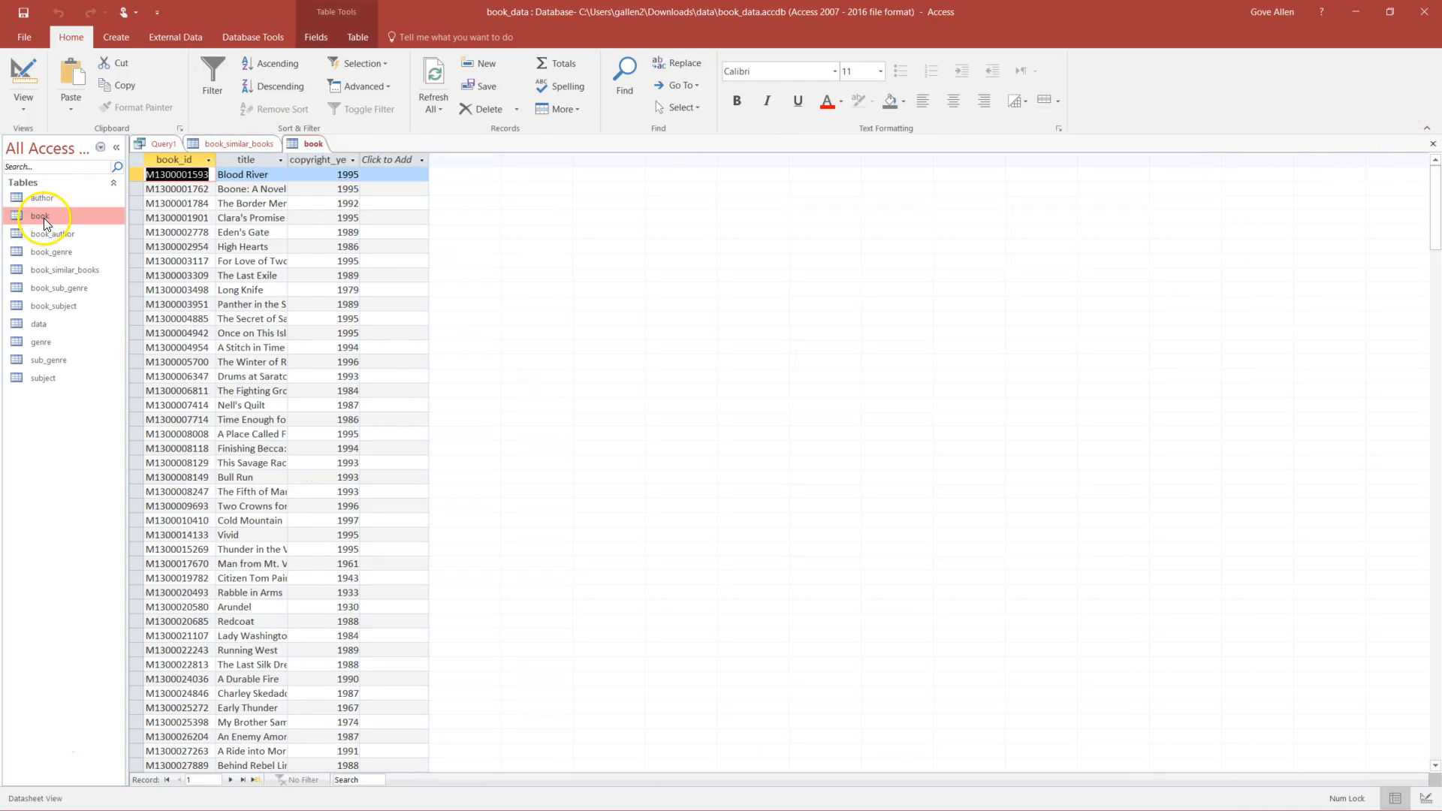
{"action": "left_click", "coordinate": [242, 144]}
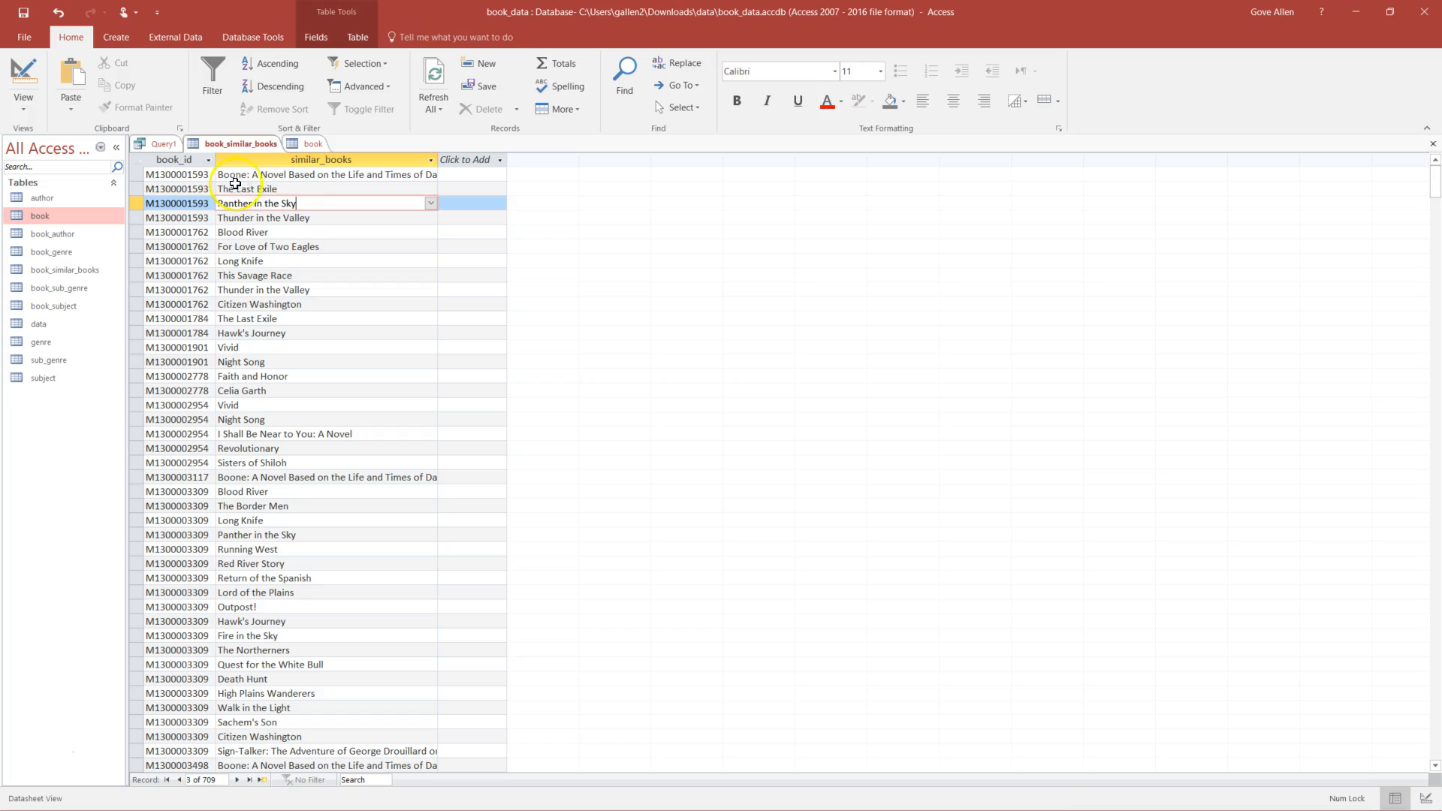
{"action": "left_click", "coordinate": [312, 144]}
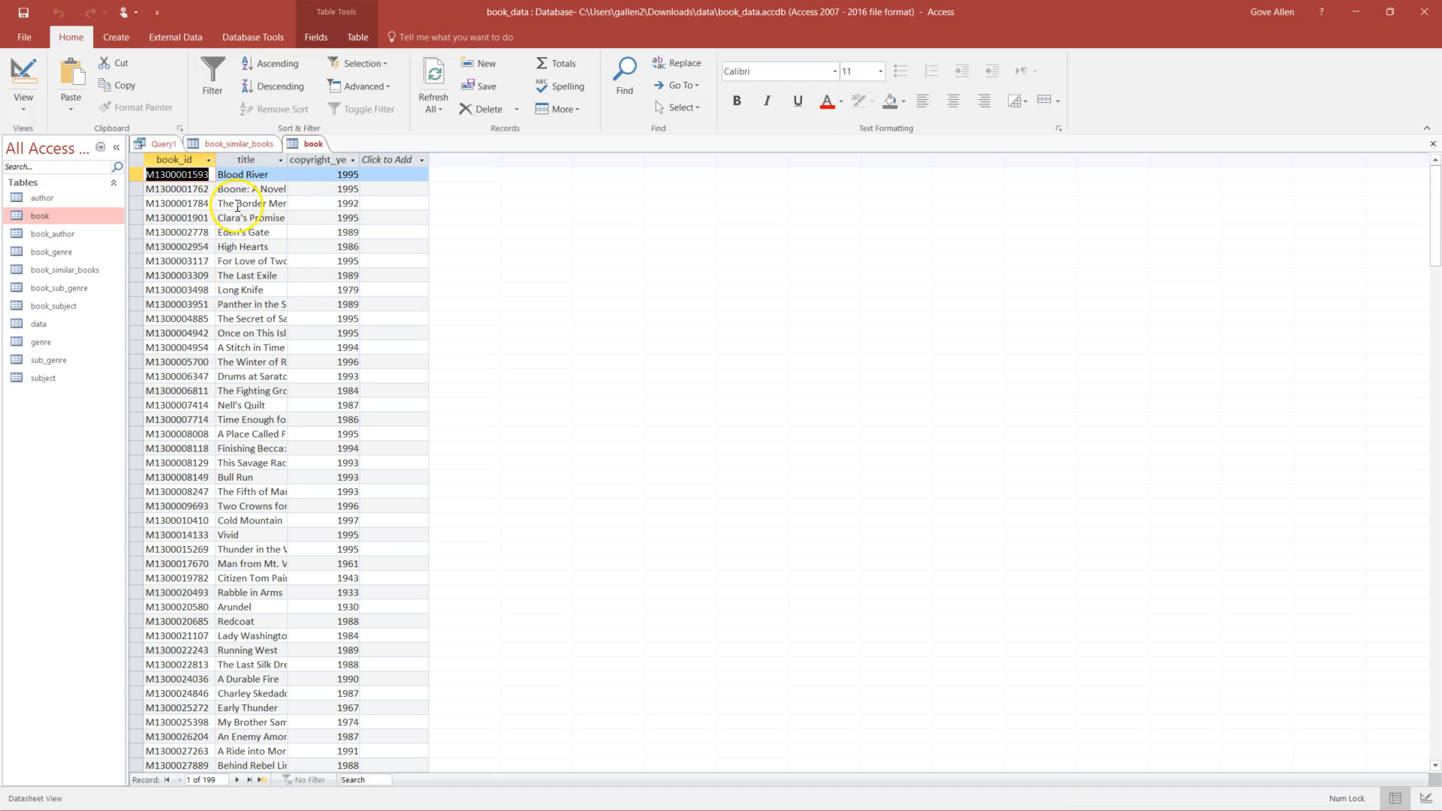
- Compare the titles in the book table with book_similar_books and inspect the second record's list of similar-book choices
{"action": "left_click", "coordinate": [231, 144]}
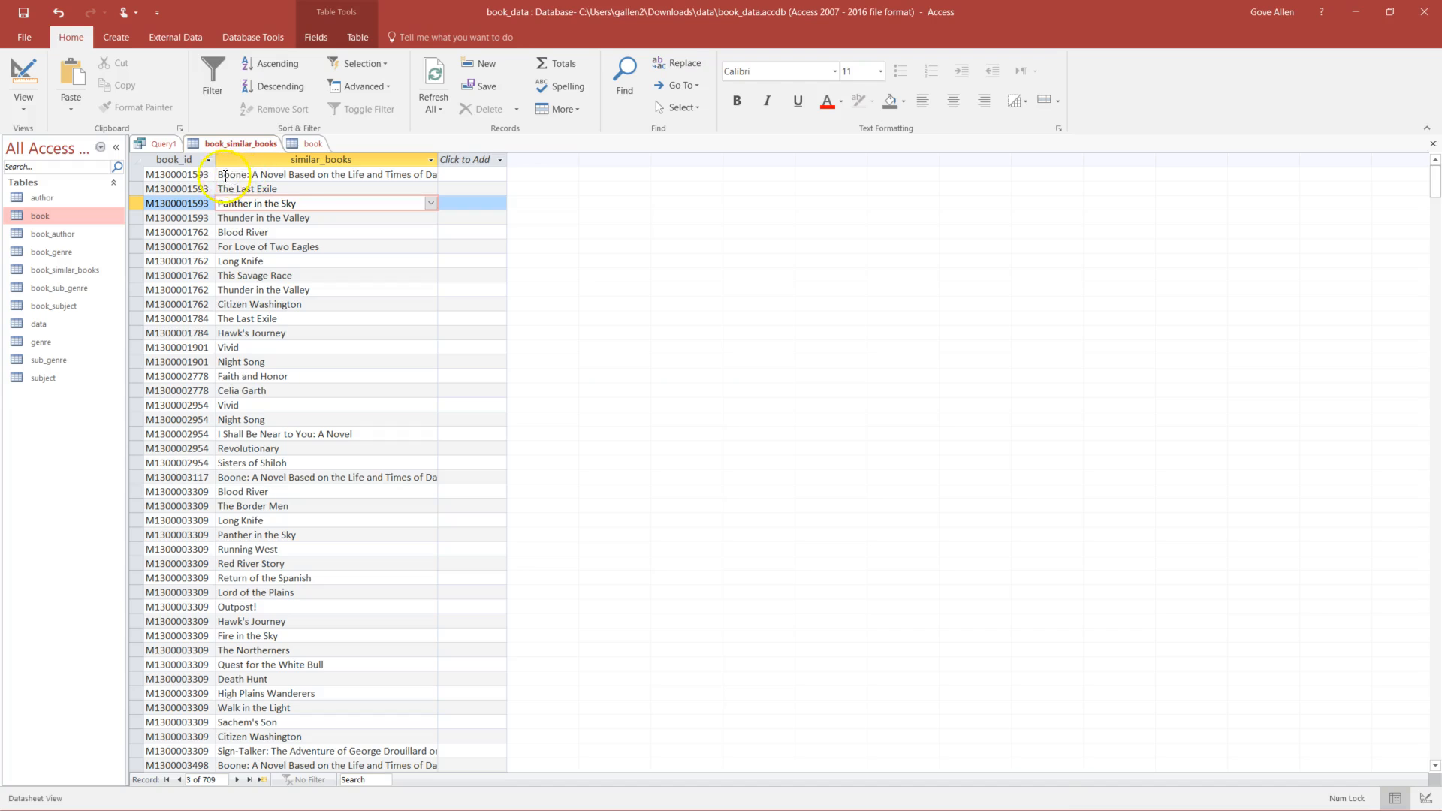
{"action": "left_click", "coordinate": [314, 144]}
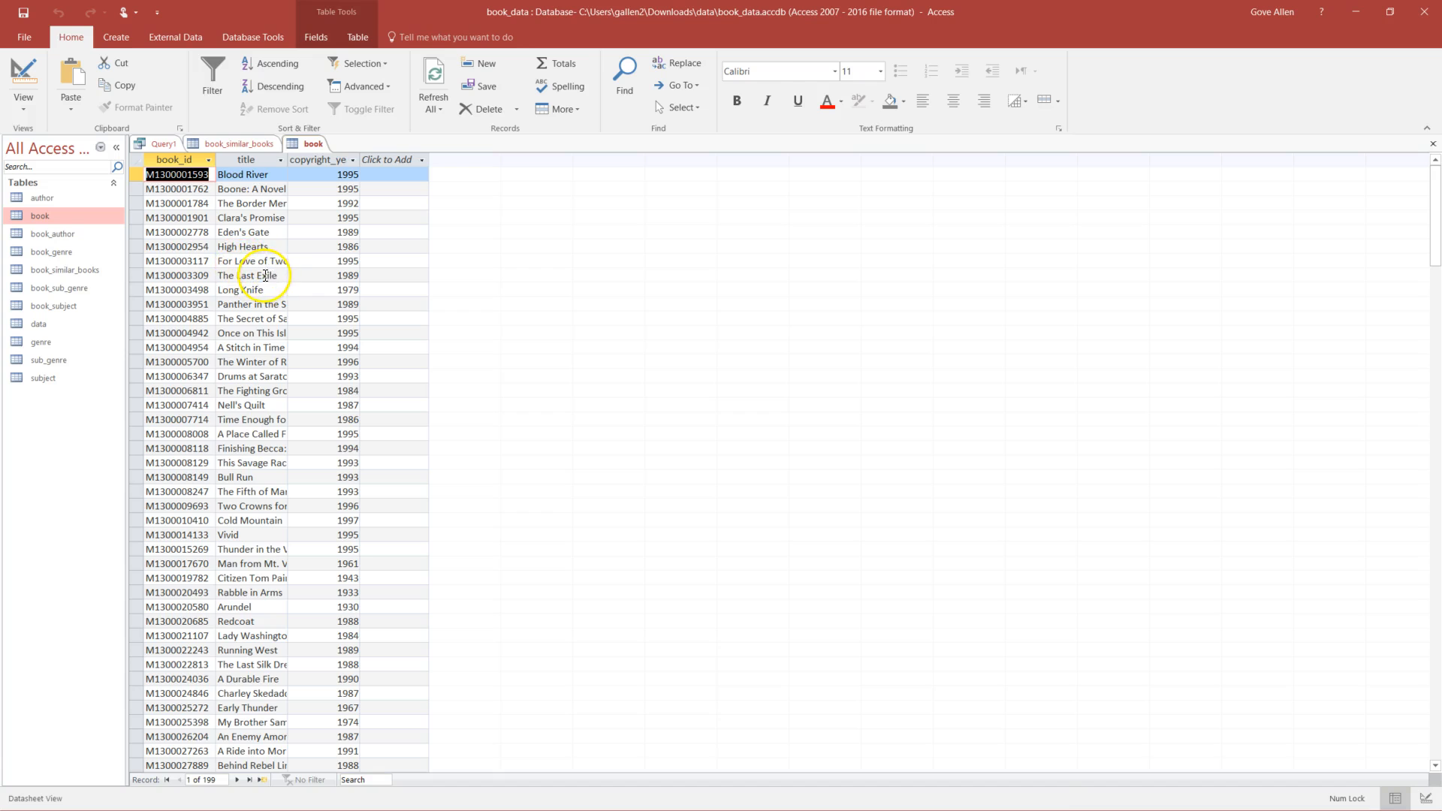
{"action": "left_click", "coordinate": [248, 144]}
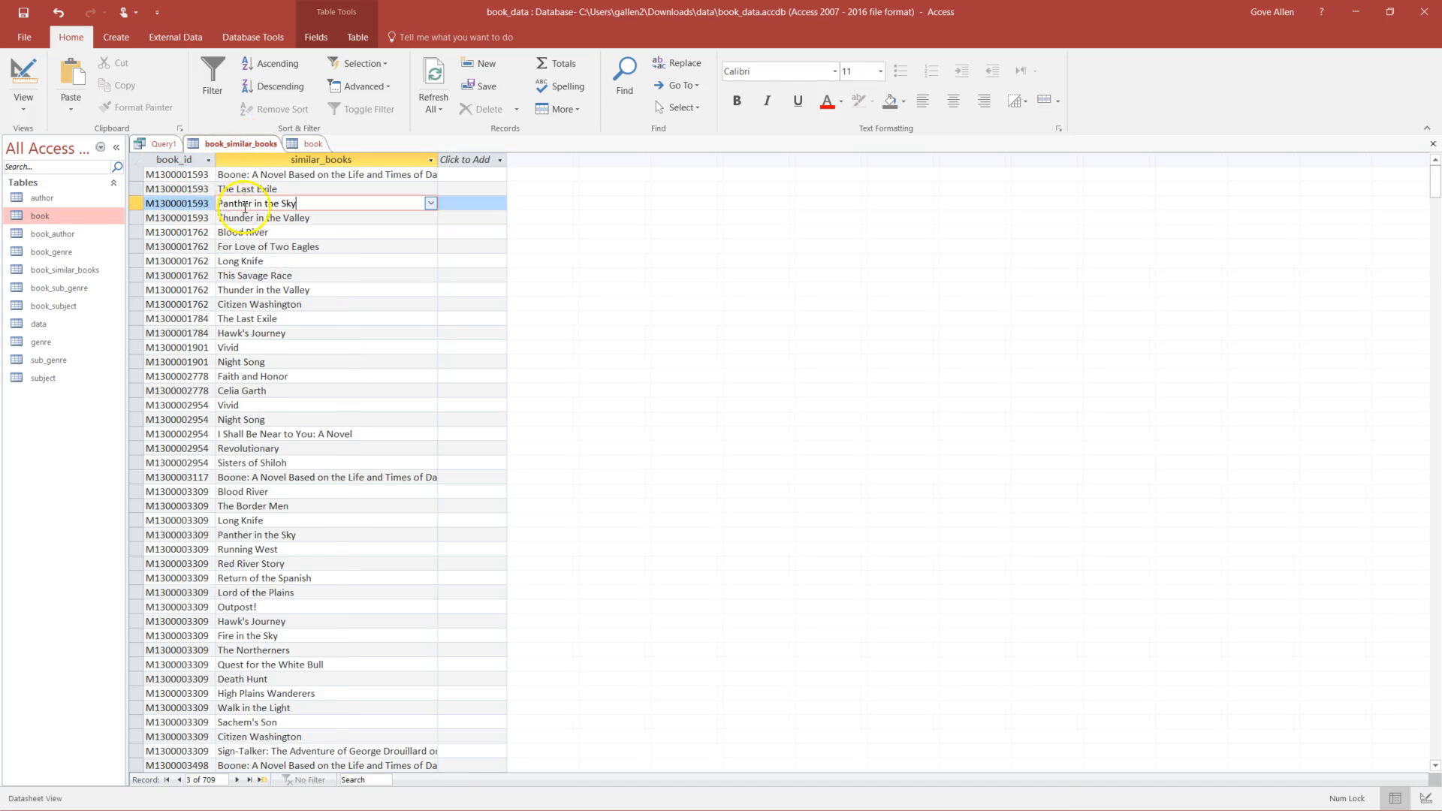
{"action": "left_click", "coordinate": [251, 188]}
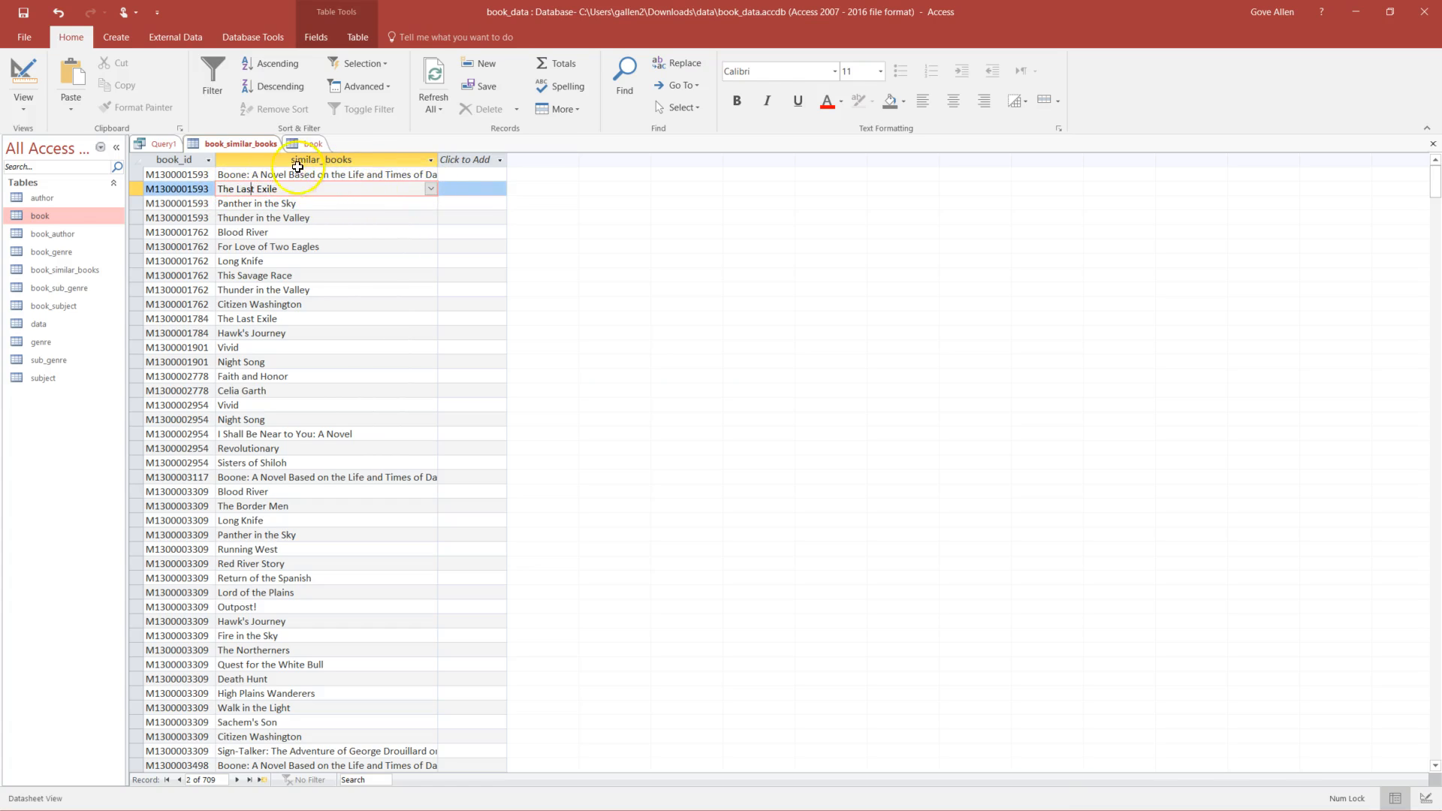
{"action": "left_click", "coordinate": [430, 188]}
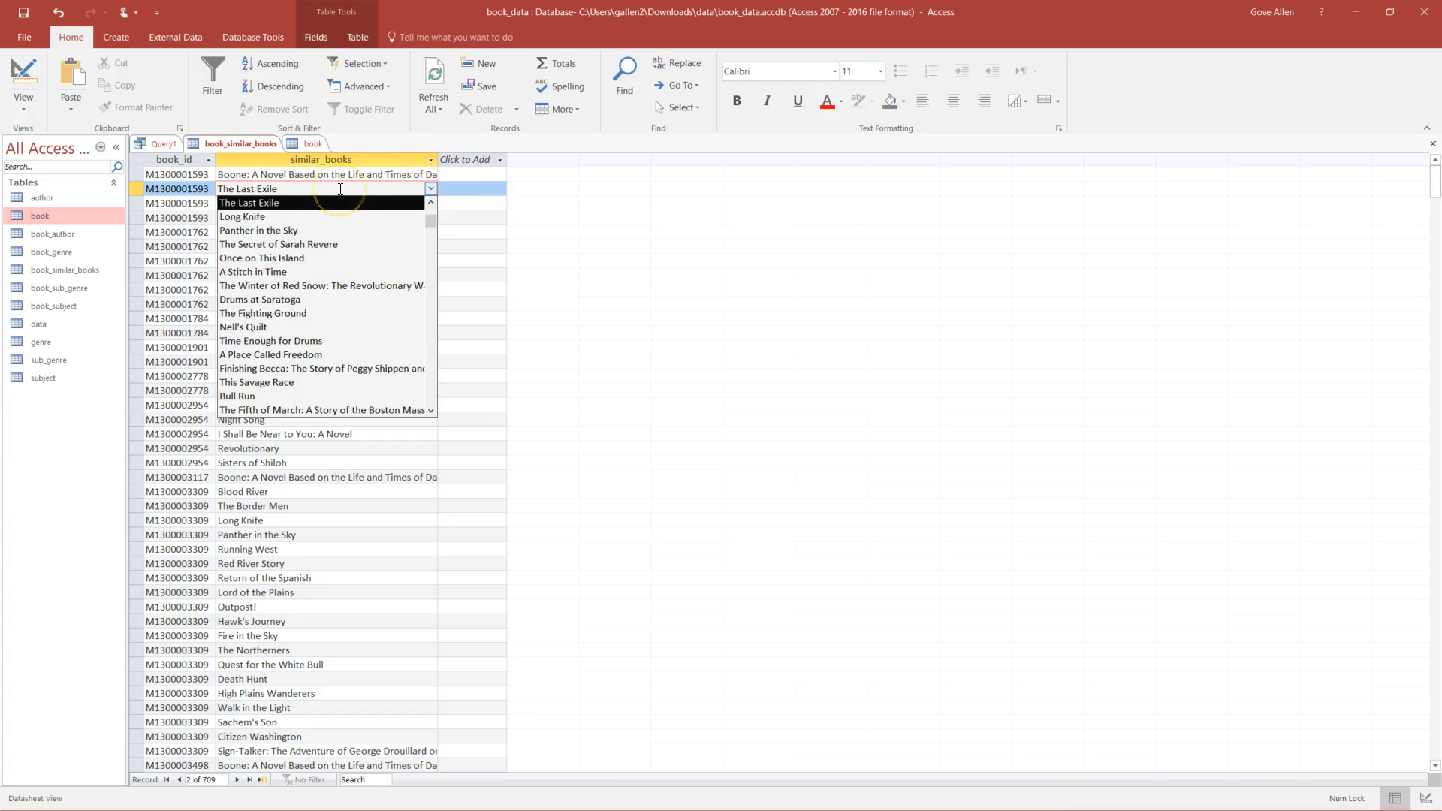
{"action": "left_click", "coordinate": [390, 160]}
{"action": "left_click", "coordinate": [388, 188]}
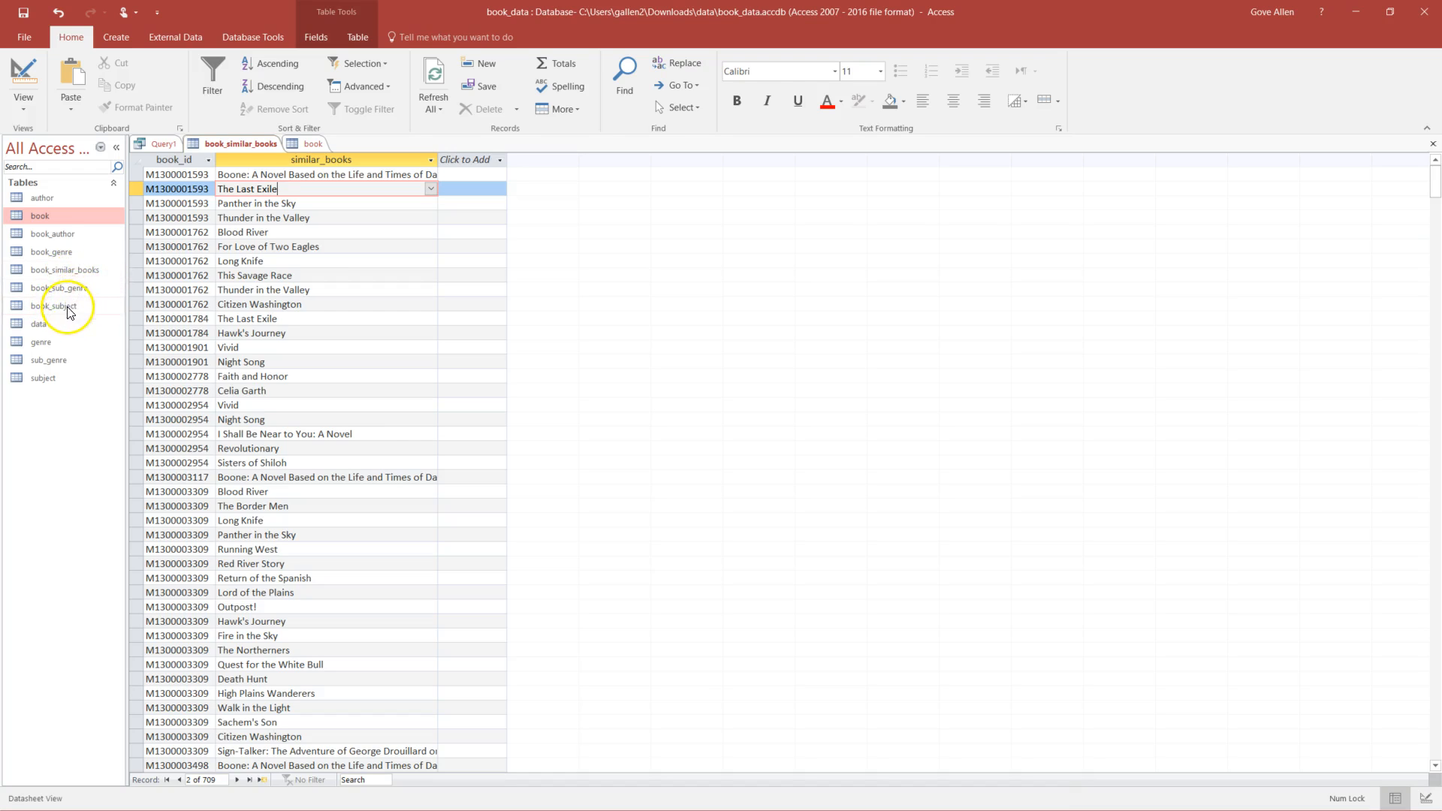
- Open book_author and rewrite Query1 to select distinct role into role from book_author
{"action": "double_click", "coordinate": [56, 236]}
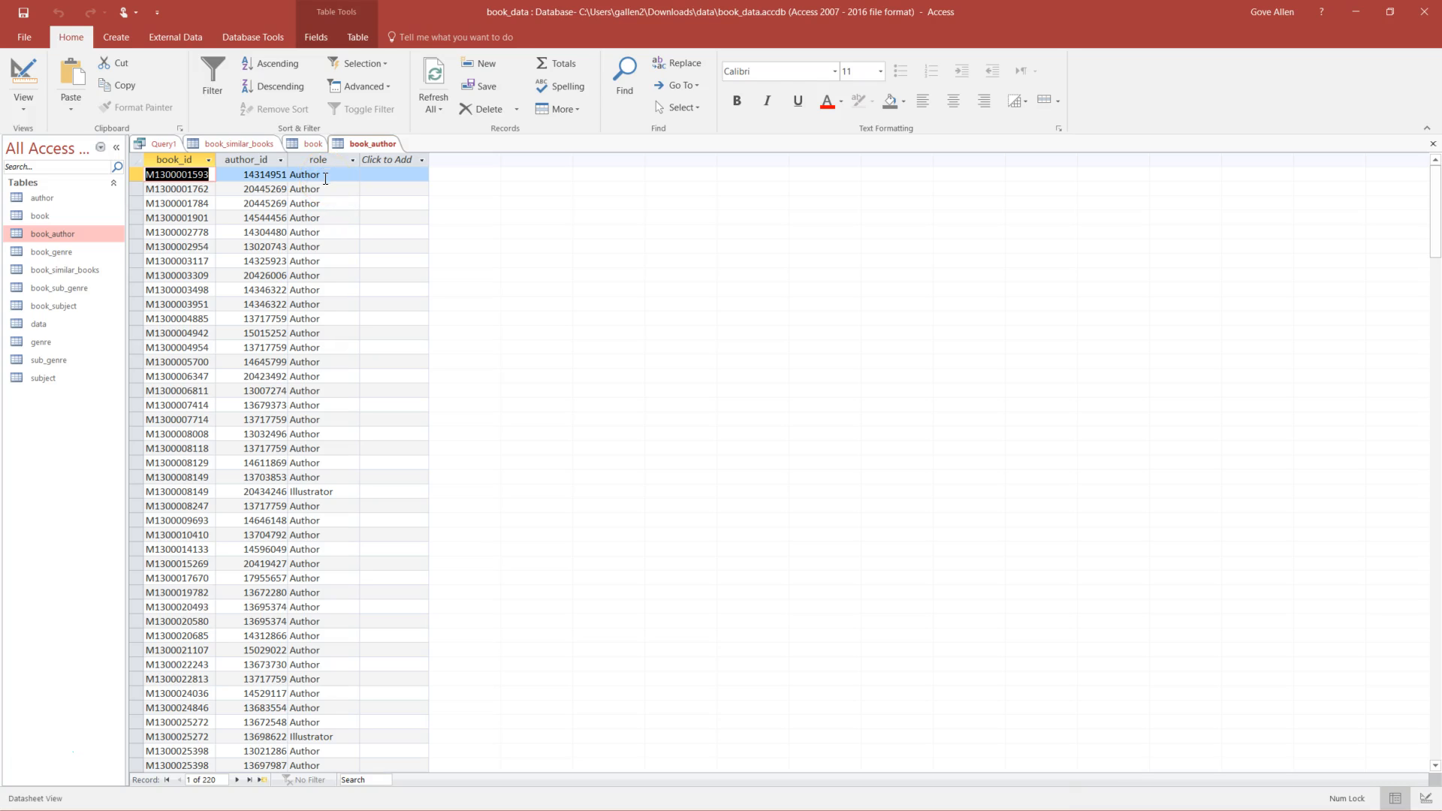
{"action": "left_click", "coordinate": [167, 145]}
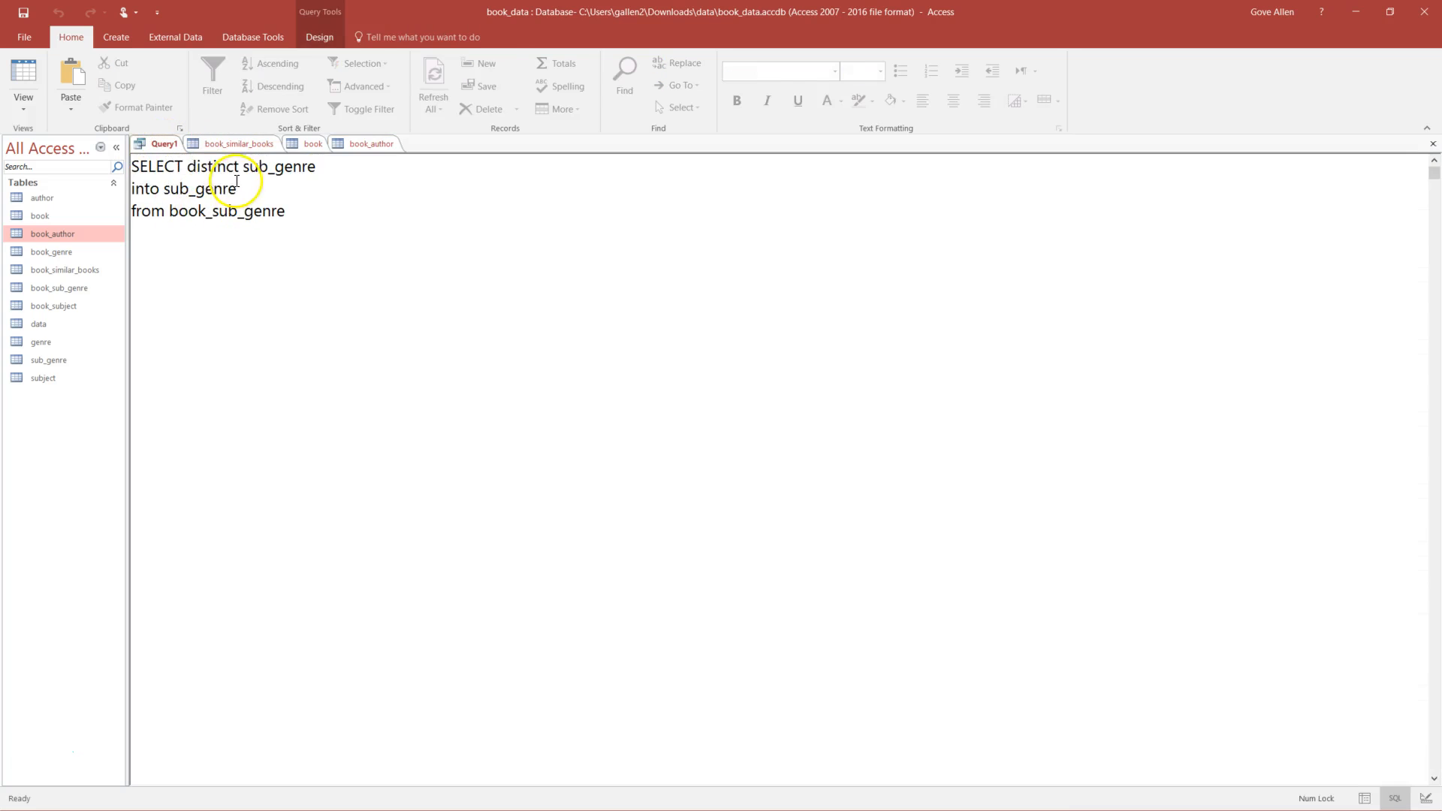
{"action": "left_click_drag", "start_coordinate": [243, 166], "coordinate": [319, 166]}
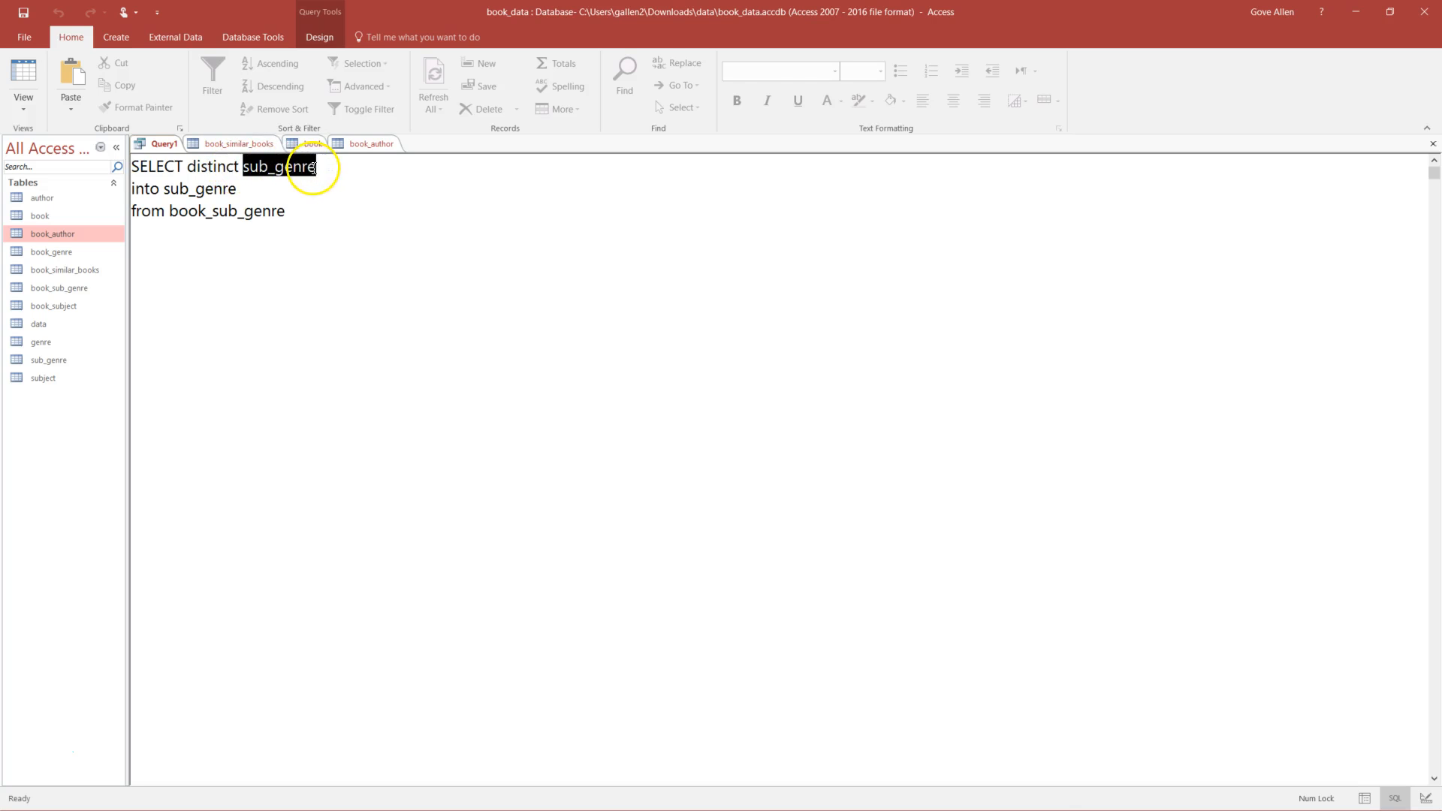
{"action": "type", "text": "rol"}
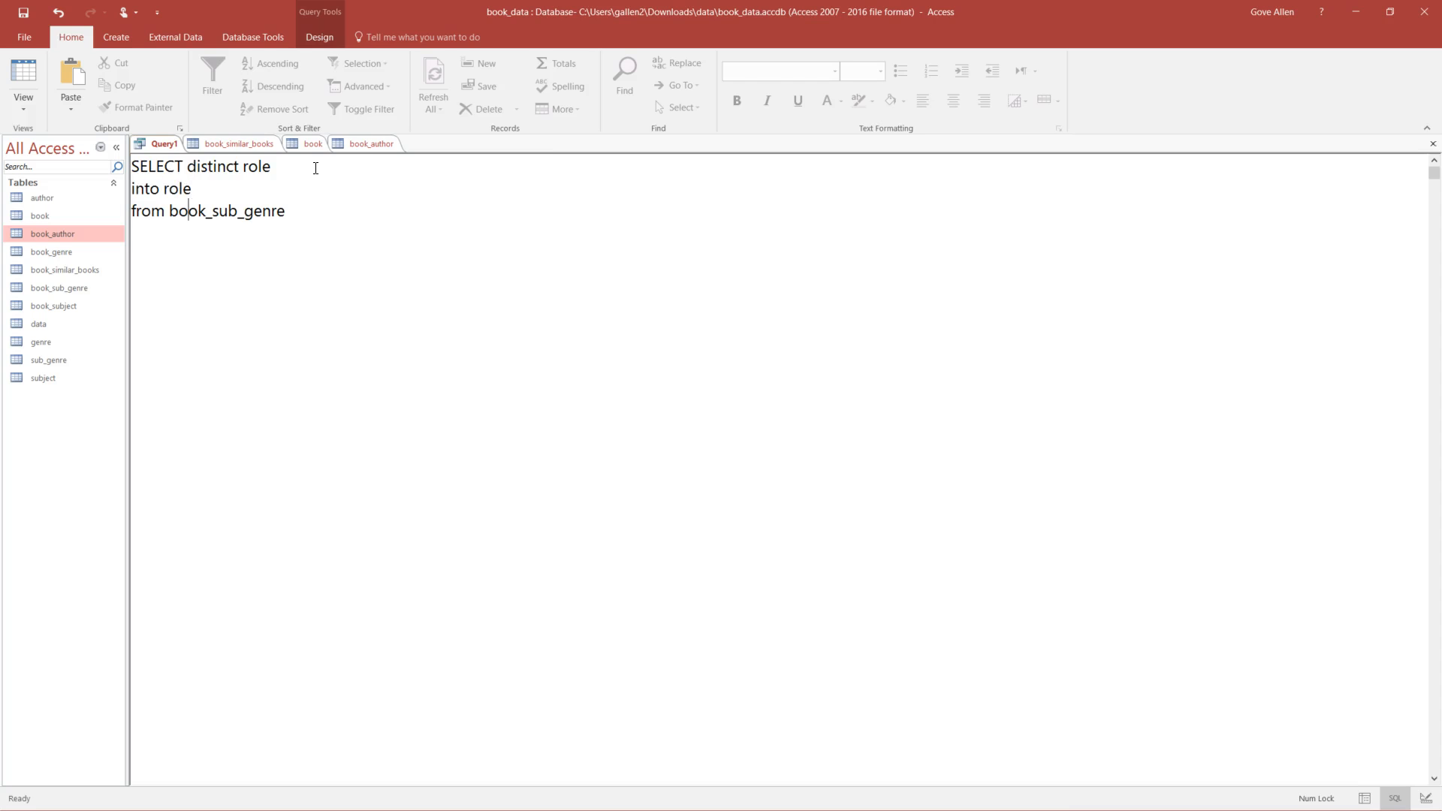
{"action": "key", "text": "shift+End"}
{"action": "type", "text": "a"}
- Run the make-table query and accept pasting the rows into the new role table
{"action": "left_click", "coordinate": [322, 37]}
{"action": "left_click", "coordinate": [58, 78]}
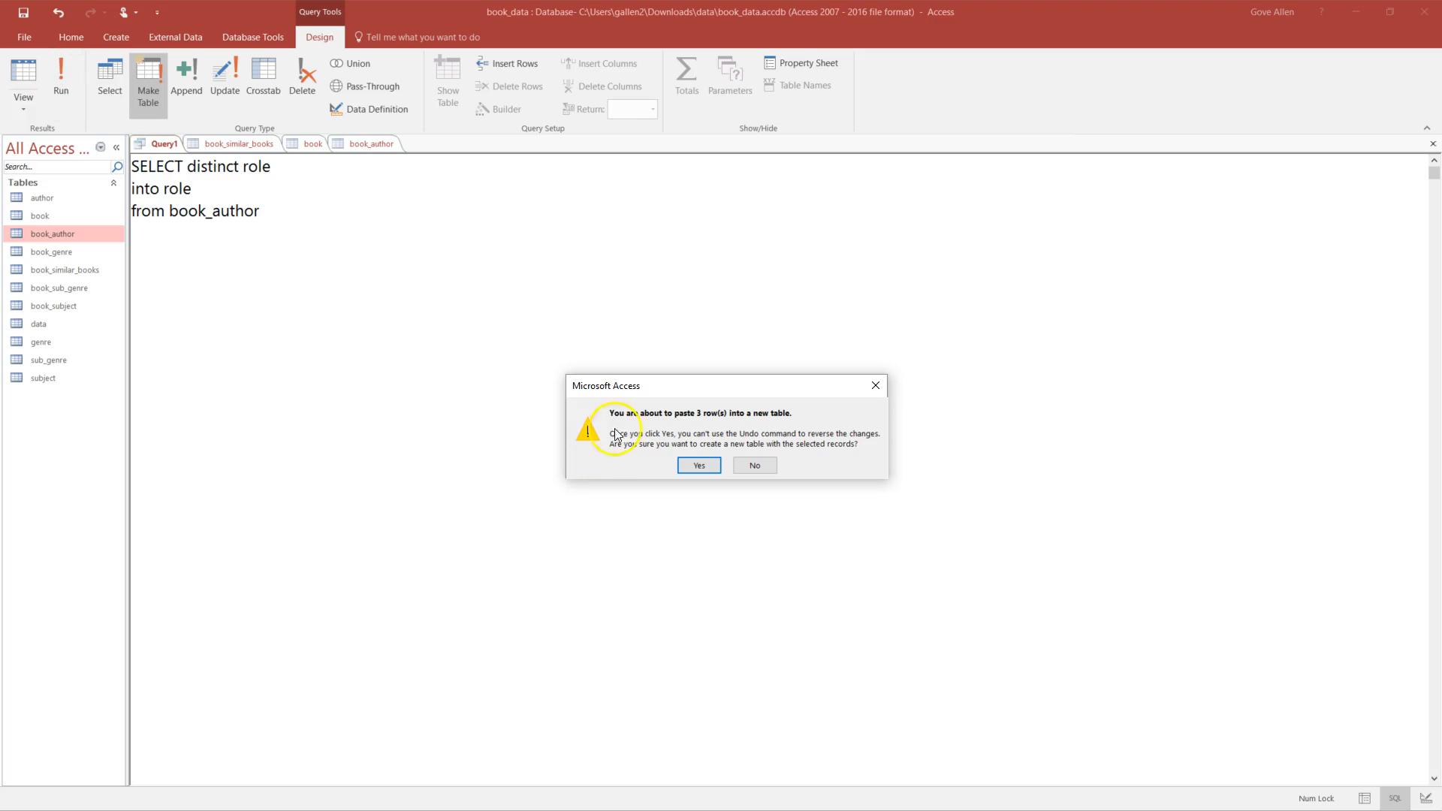
{"action": "left_click", "coordinate": [713, 468]}
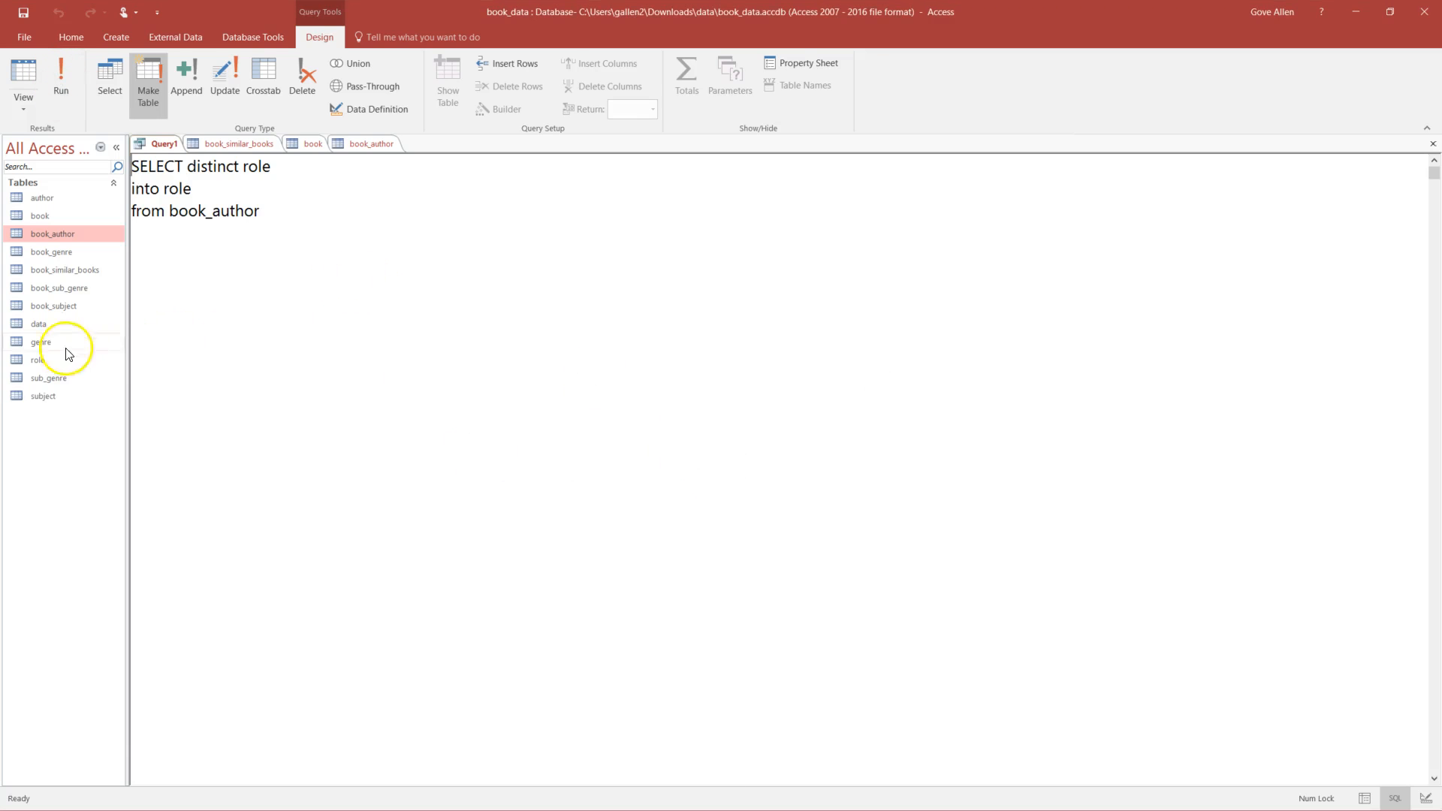
- Make role the primary key of the role table, then save the design and close the table
{"action": "double_click", "coordinate": [37, 360]}
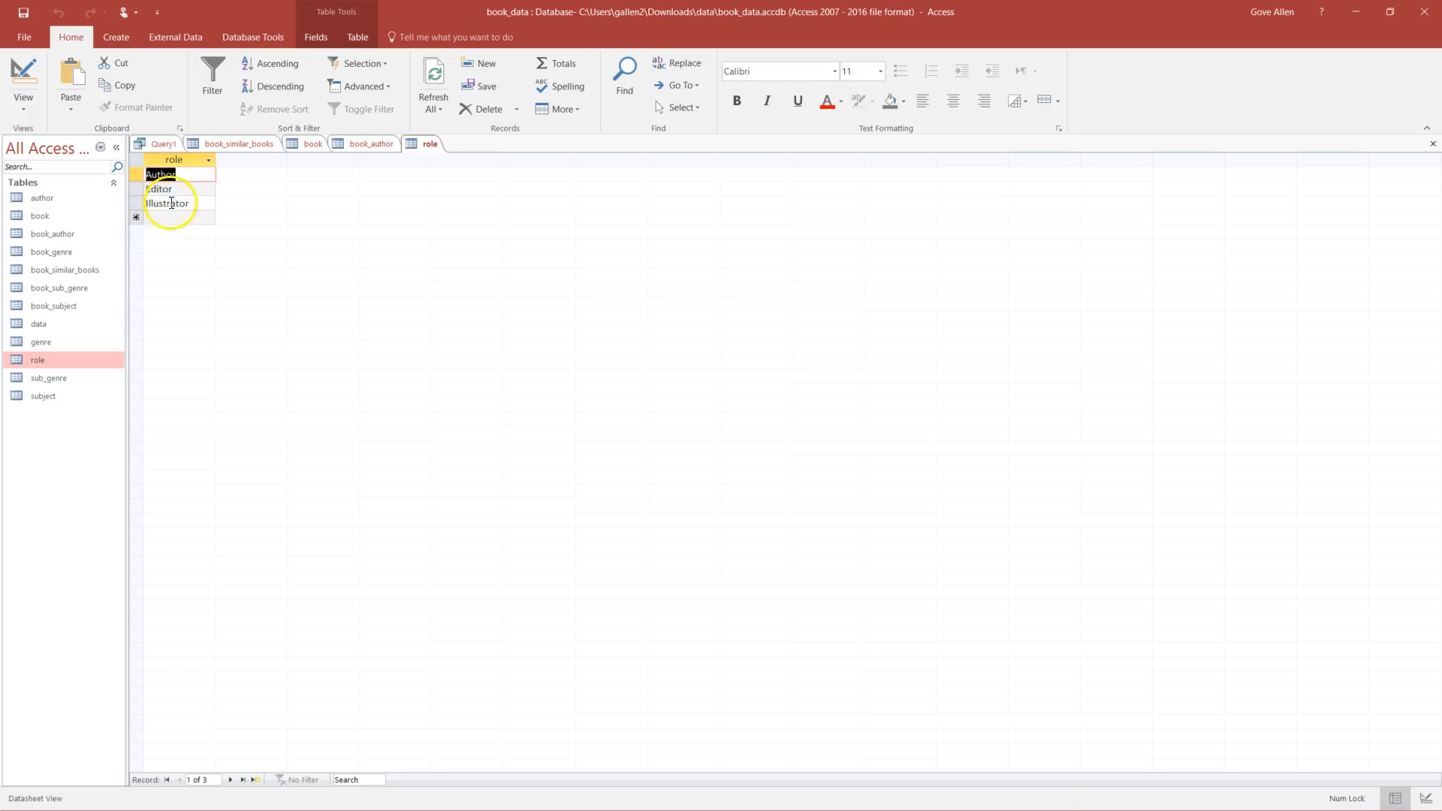
{"action": "left_click", "coordinate": [24, 71]}
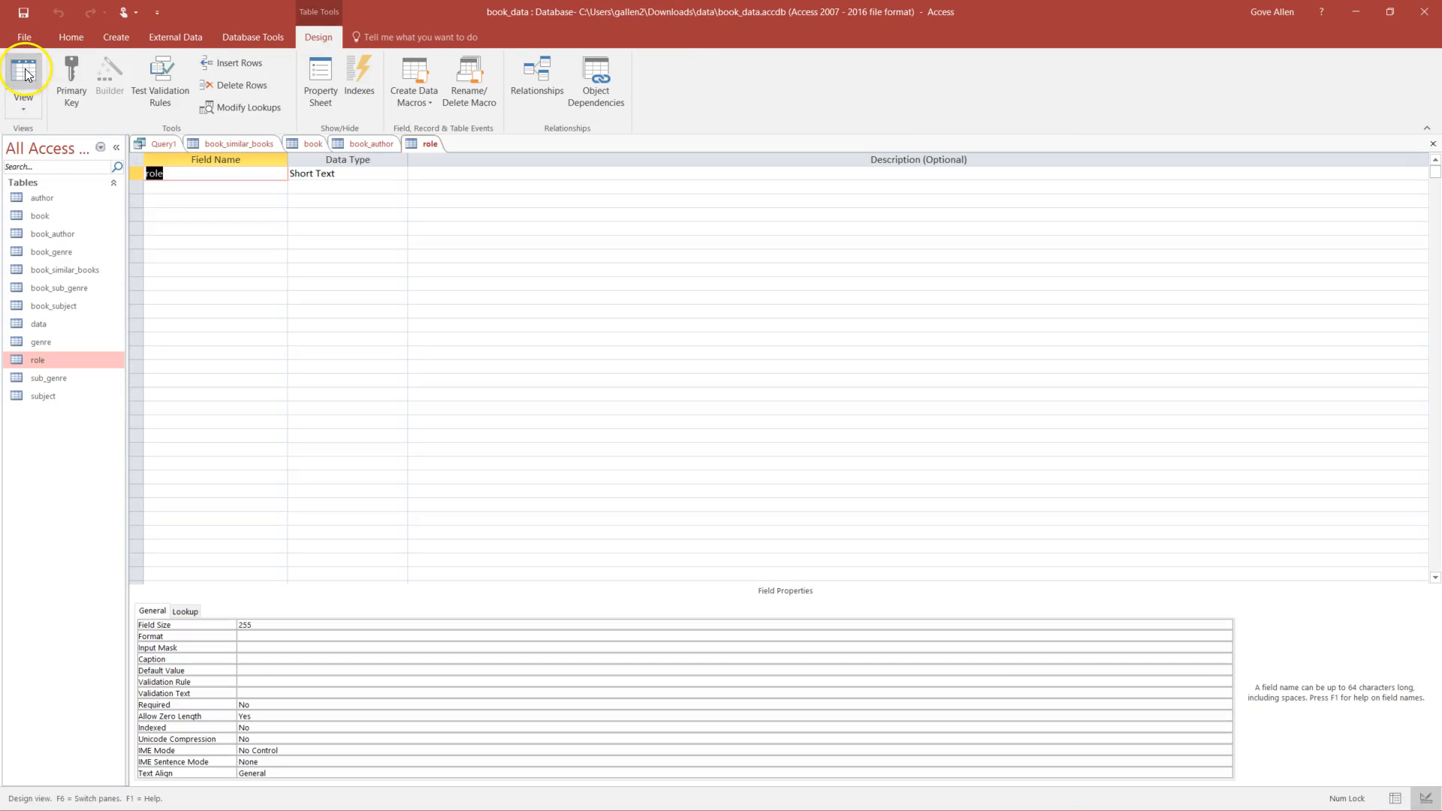
{"action": "left_click", "coordinate": [68, 79]}
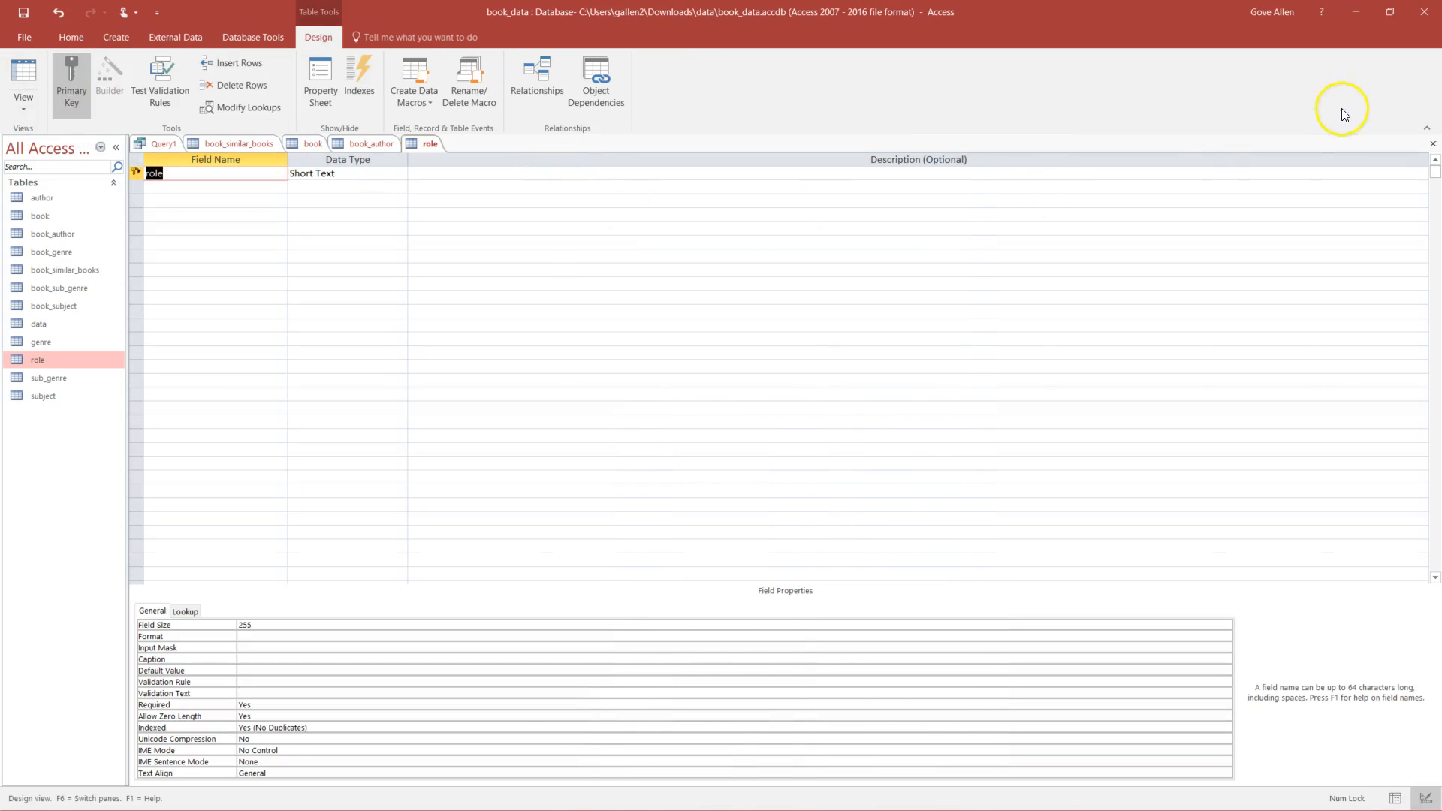
{"action": "left_click", "coordinate": [1433, 144]}
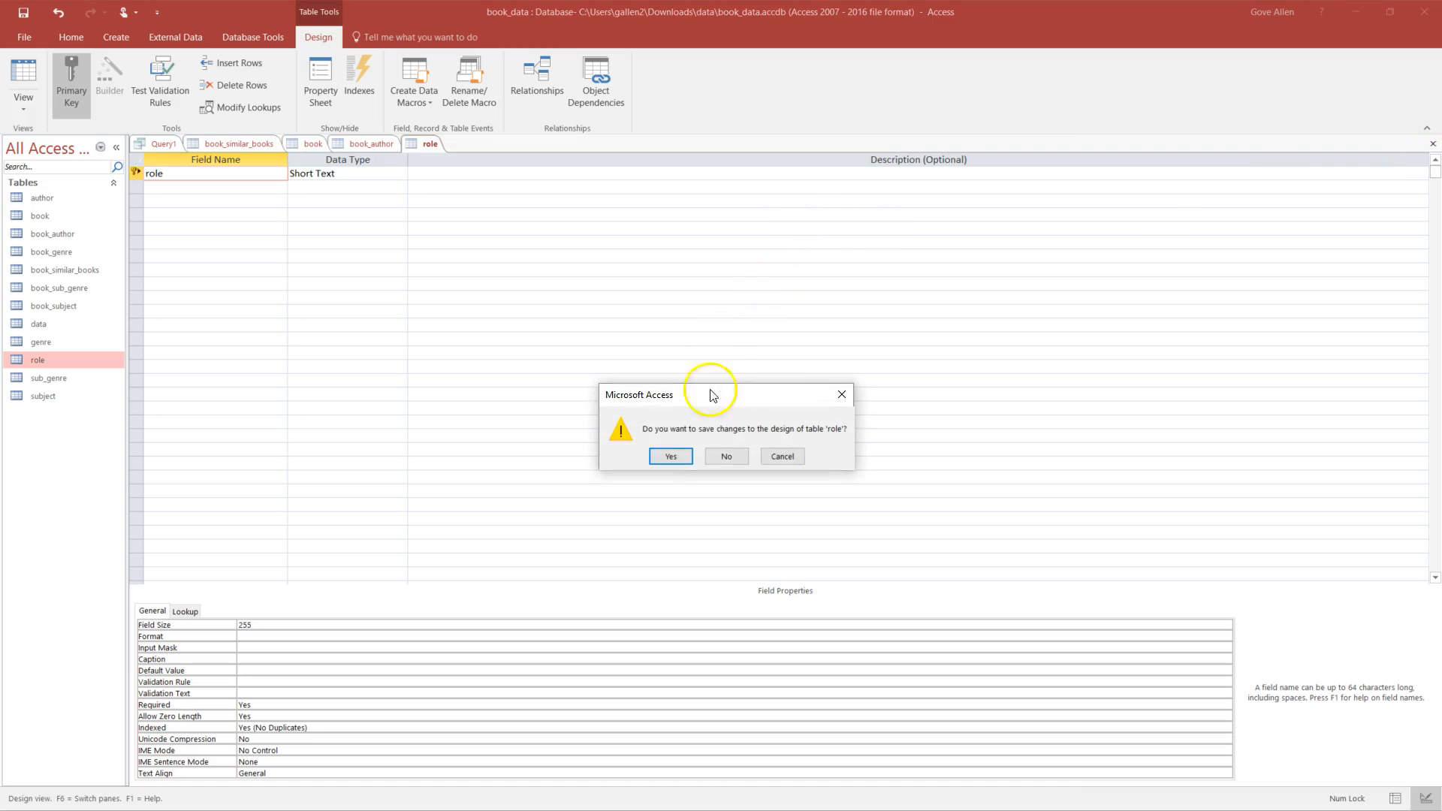
{"action": "left_click", "coordinate": [671, 456]}
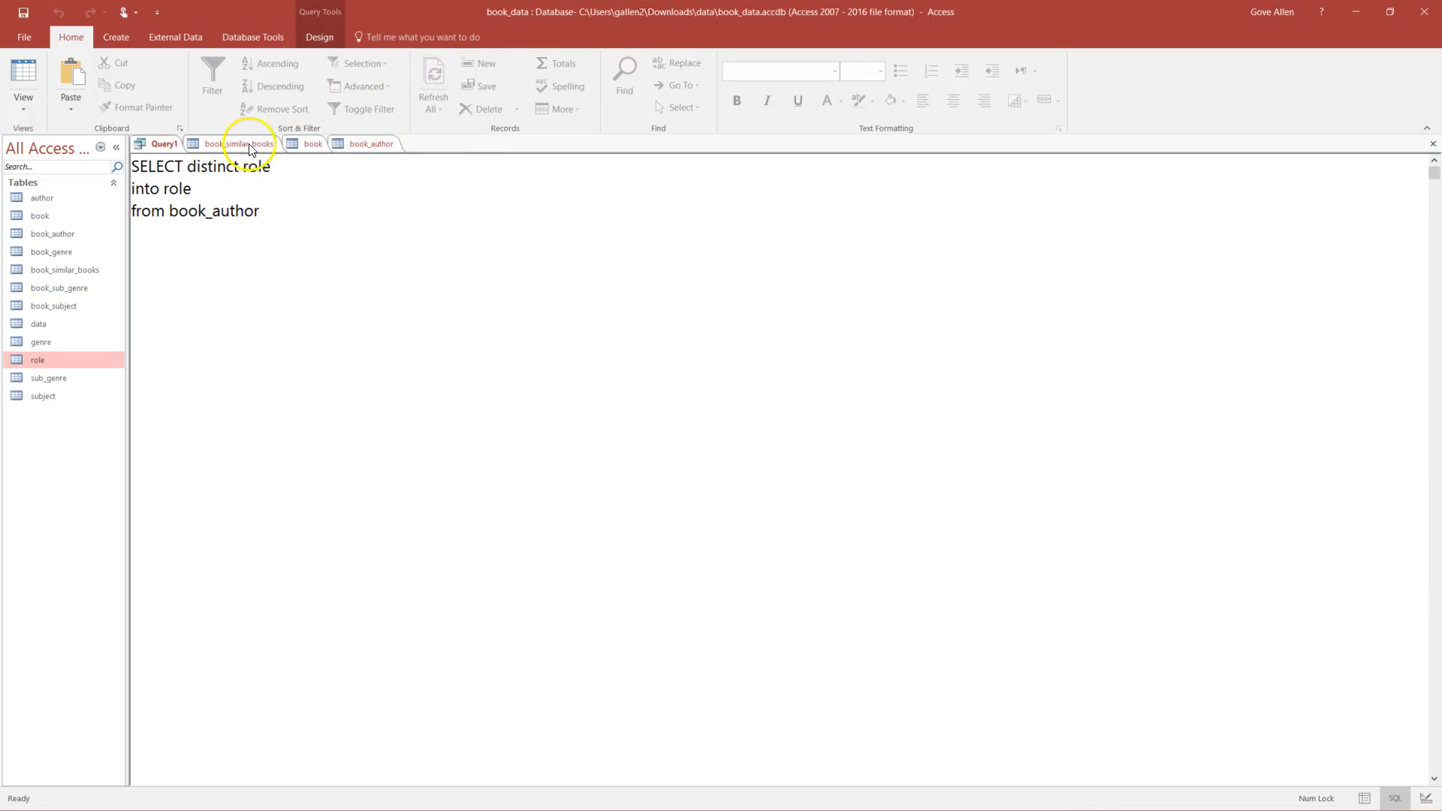
- Change the lookup display control of the role field in book_author to Combo Box
{"action": "left_click", "coordinate": [368, 144]}
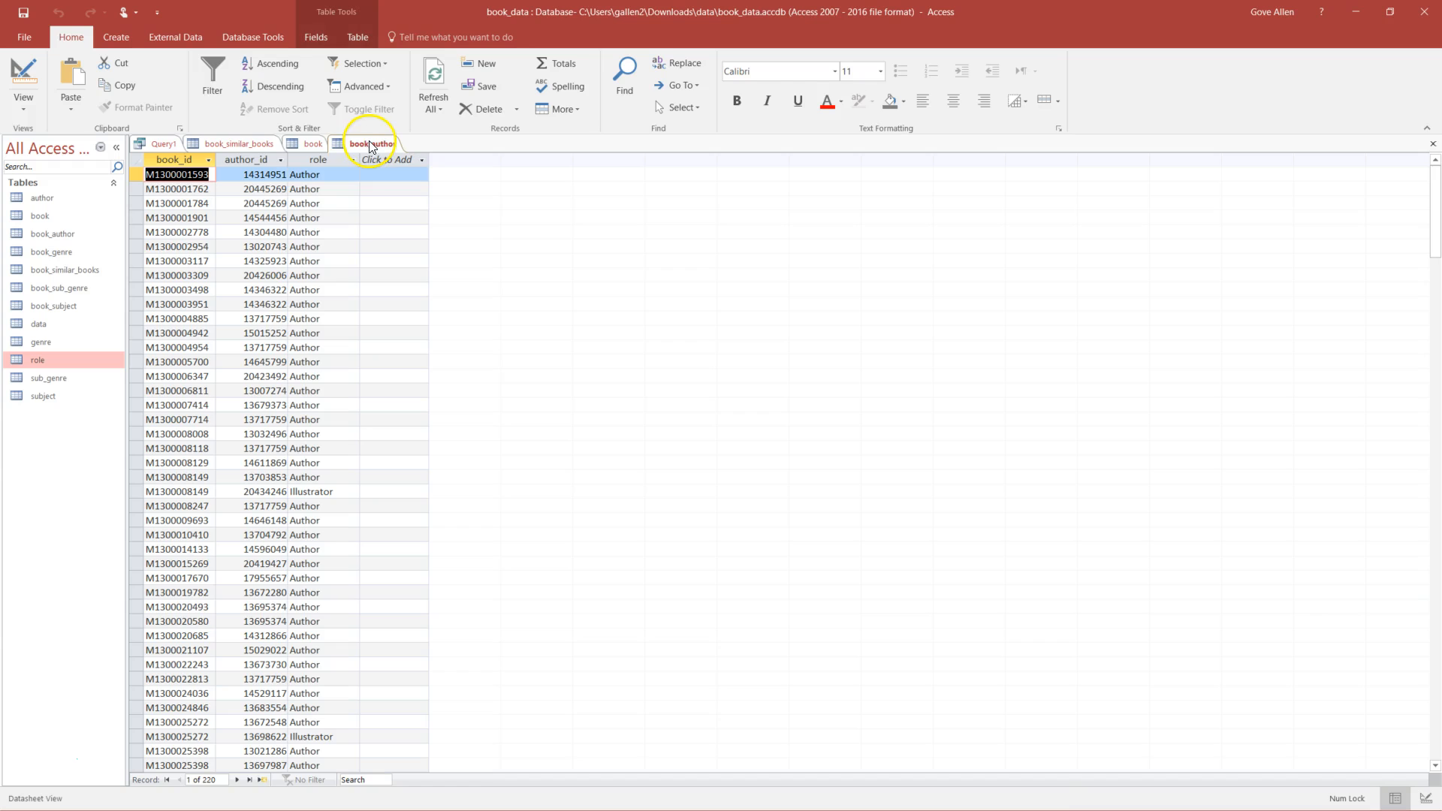
{"action": "left_click", "coordinate": [323, 188]}
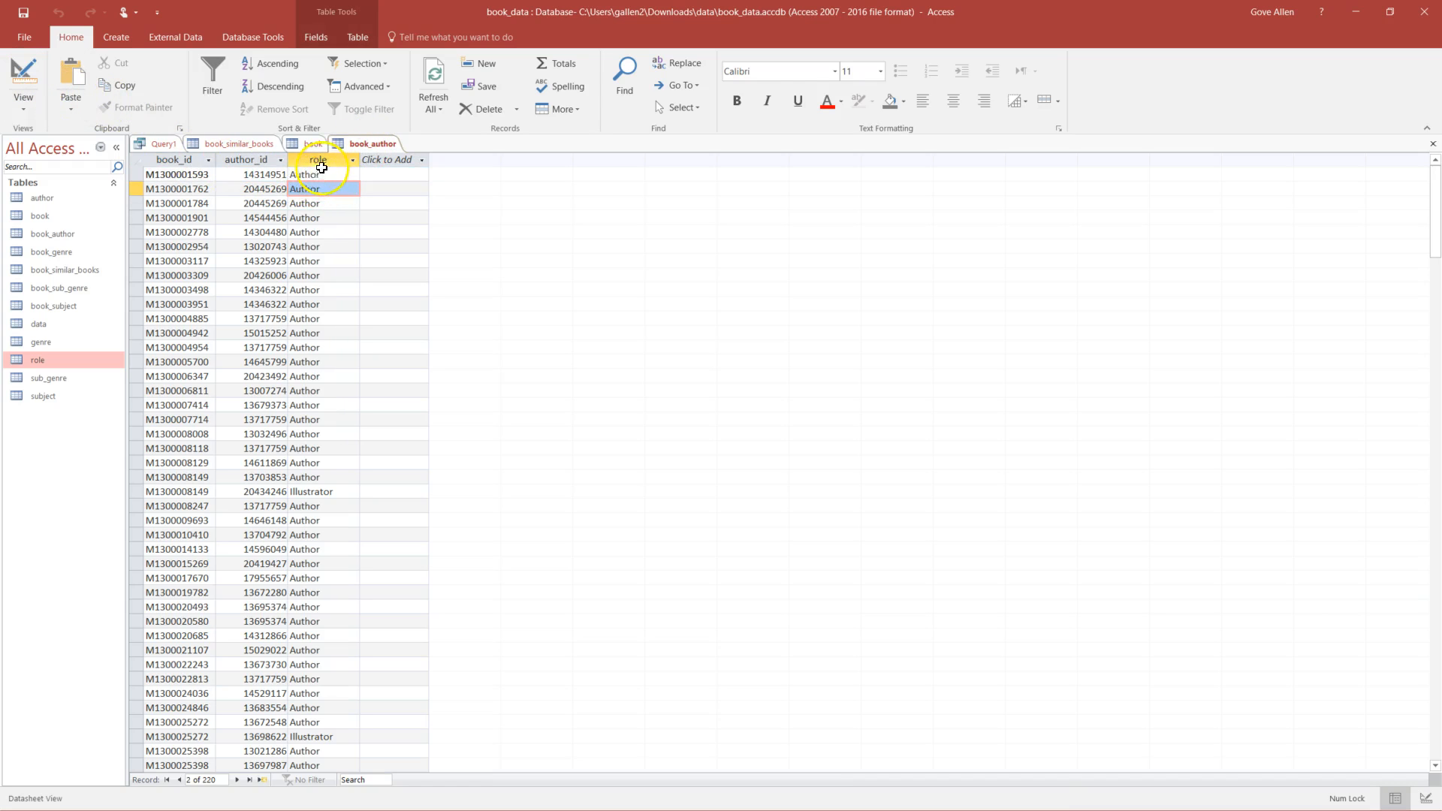
{"action": "left_click", "coordinate": [328, 187]}
{"action": "left_click_drag", "start_coordinate": [304, 188], "coordinate": [323, 189]}
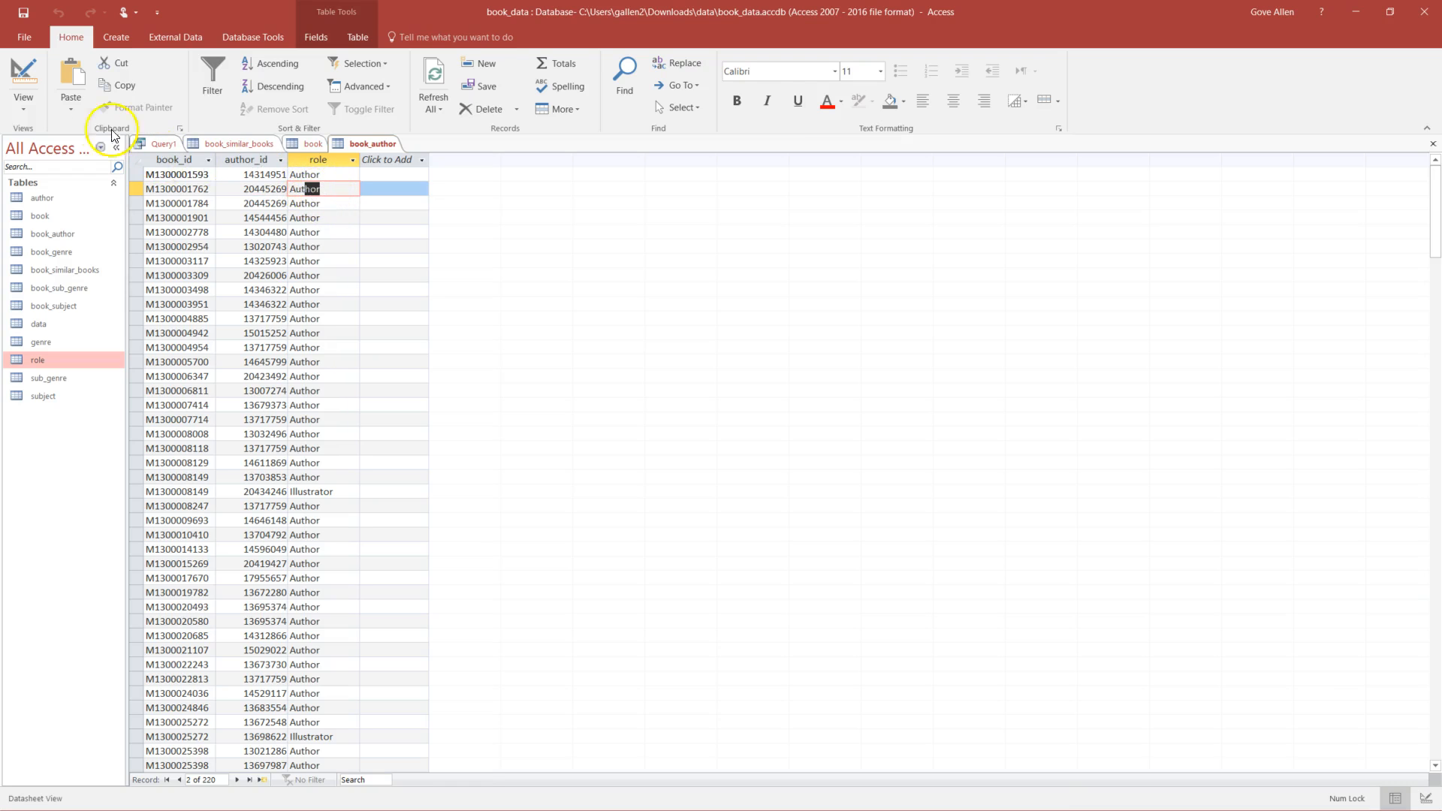
{"action": "left_click", "coordinate": [23, 75]}
{"action": "left_click", "coordinate": [175, 201]}
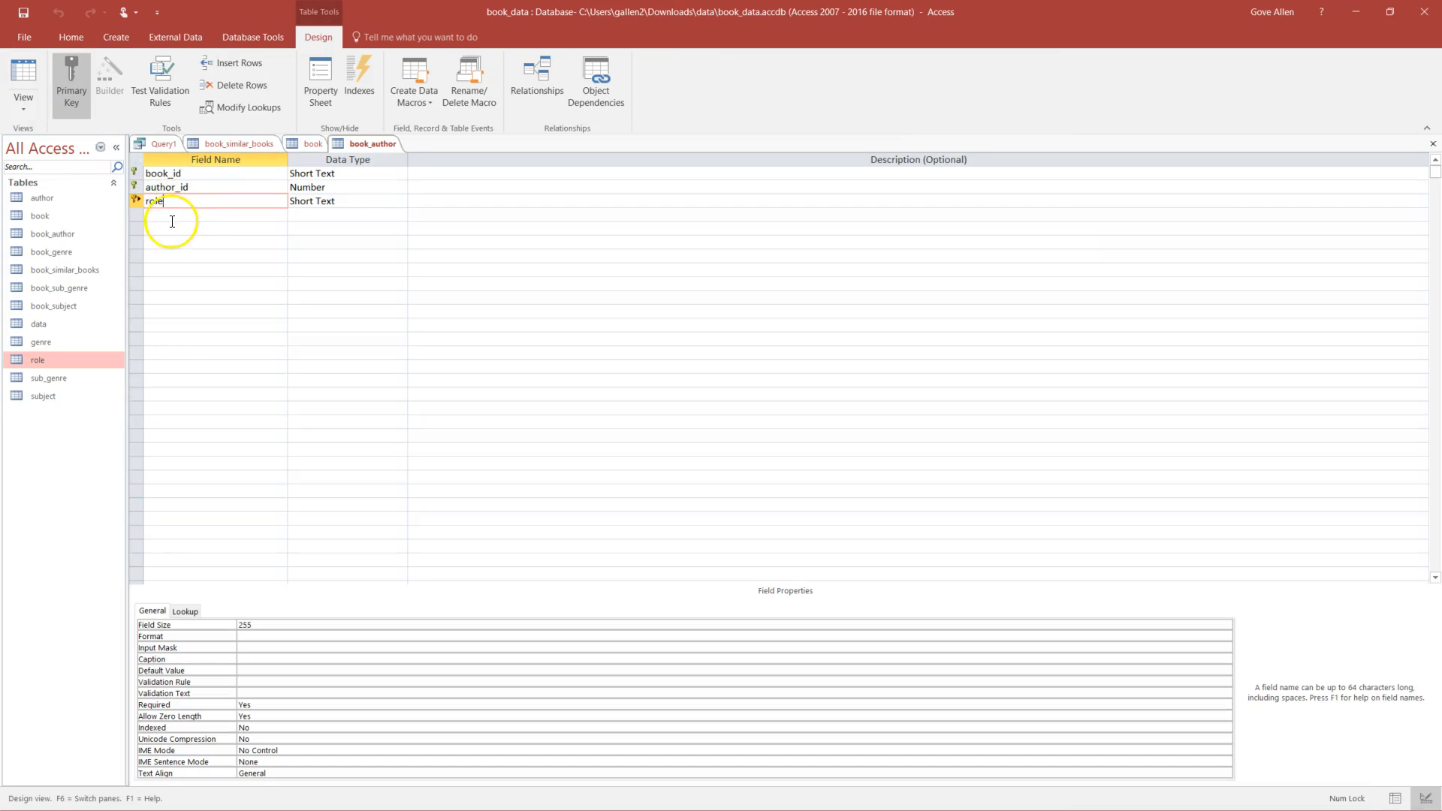
{"action": "left_click", "coordinate": [186, 611]}
{"action": "left_click", "coordinate": [289, 626]}
{"action": "left_click", "coordinate": [1226, 623]}
{"action": "left_click", "coordinate": [379, 658]}
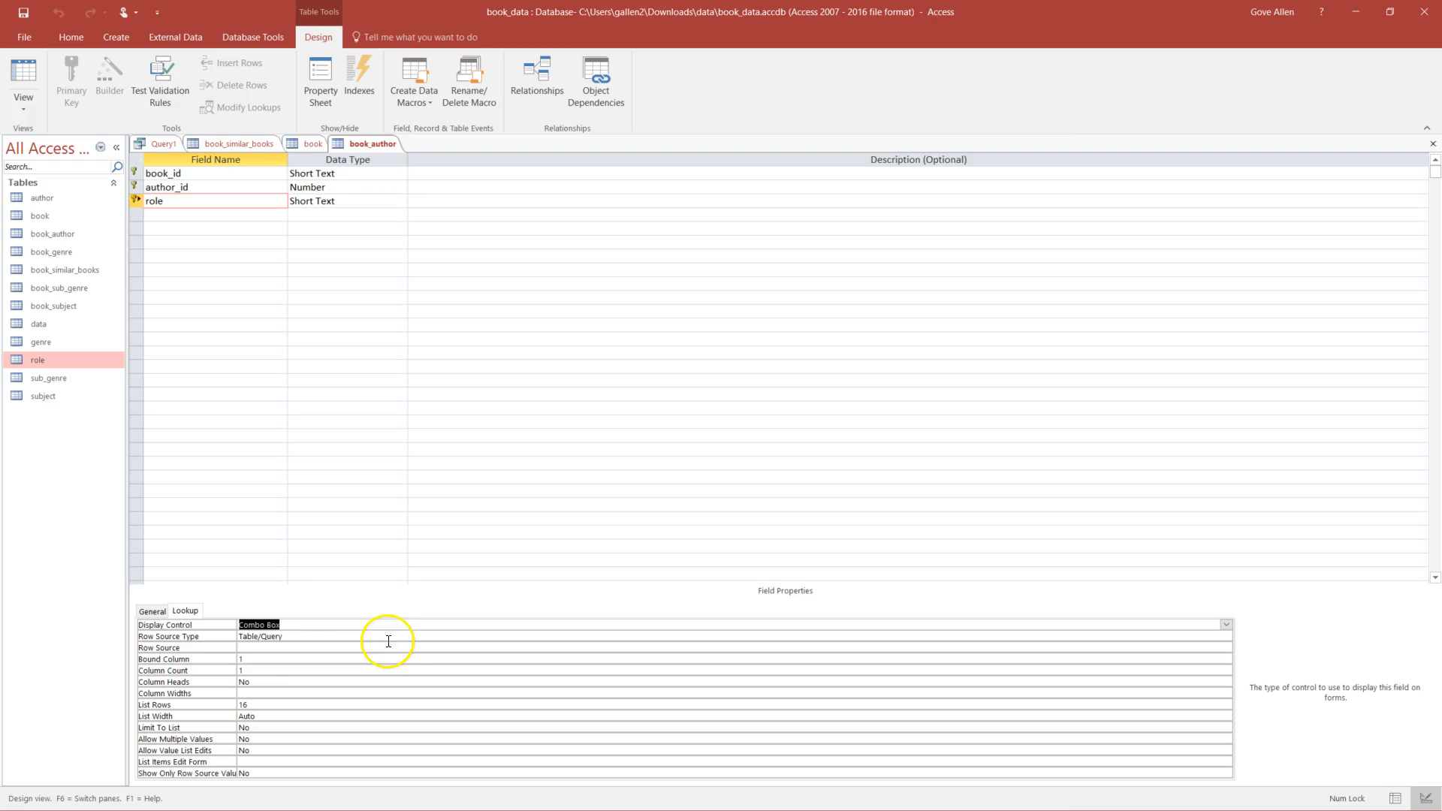
- Set the role field's Row Source to the role table and Limit To List to Yes, and save book_author
{"action": "left_click", "coordinate": [241, 648]}
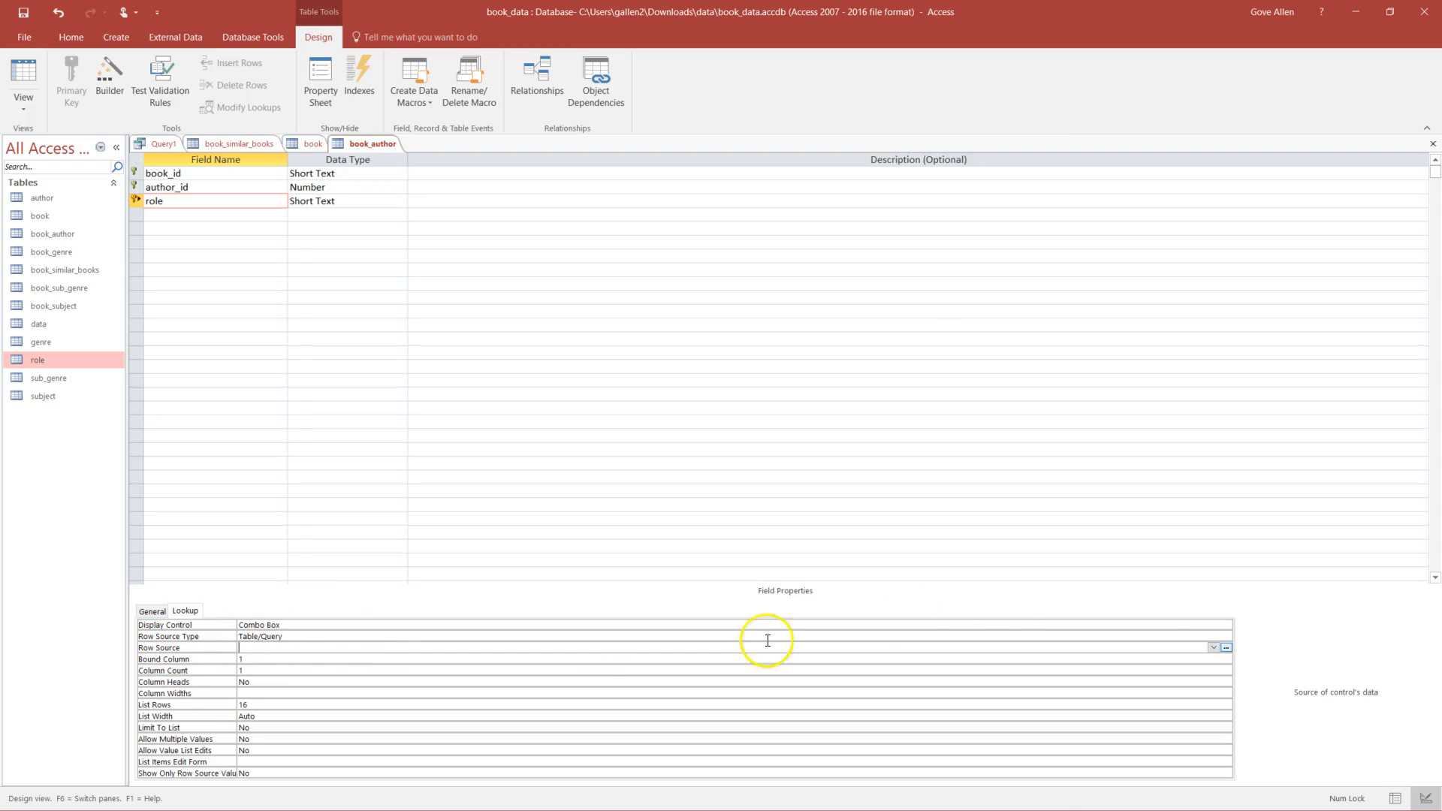
{"action": "left_click", "coordinate": [1214, 647]}
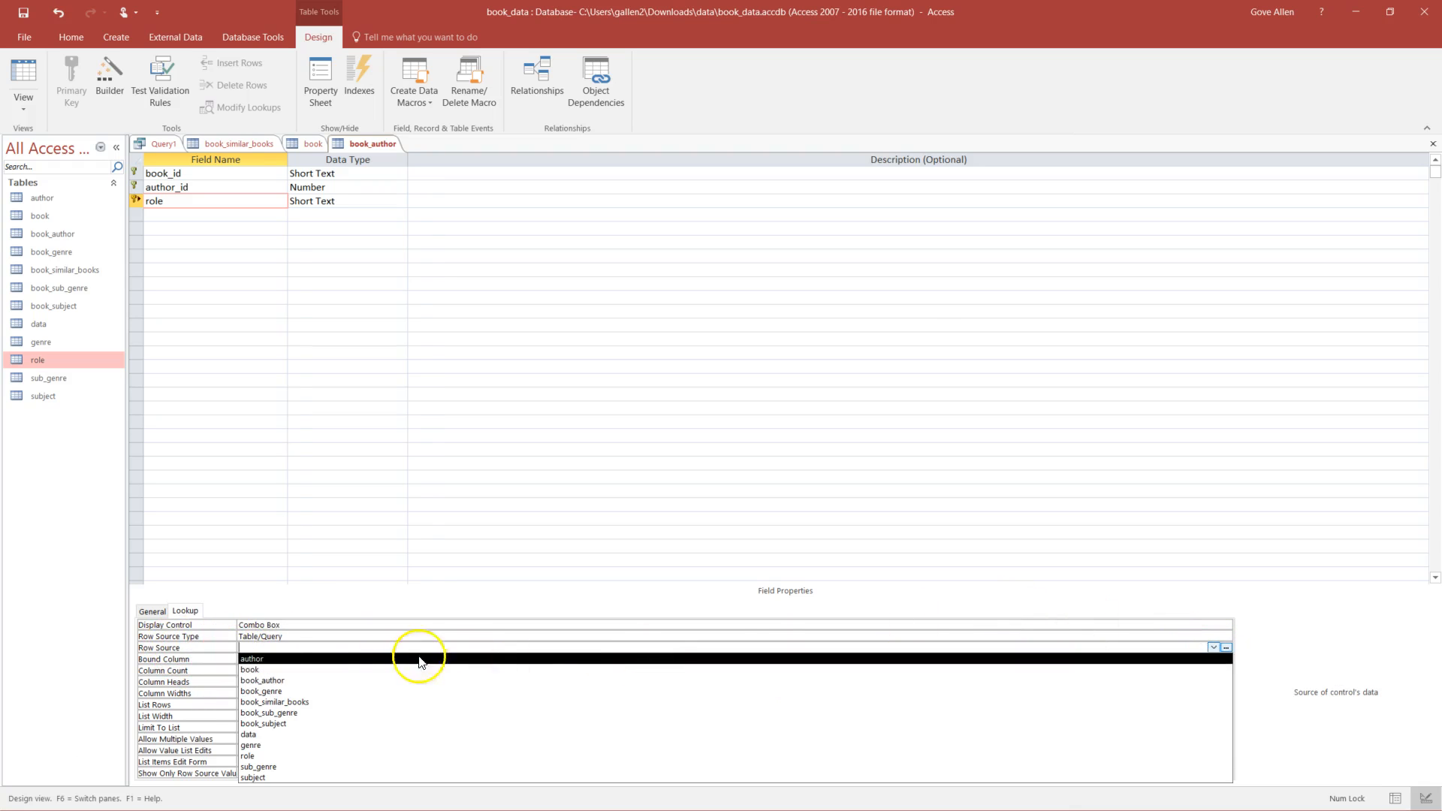
{"action": "left_click", "coordinate": [273, 756]}
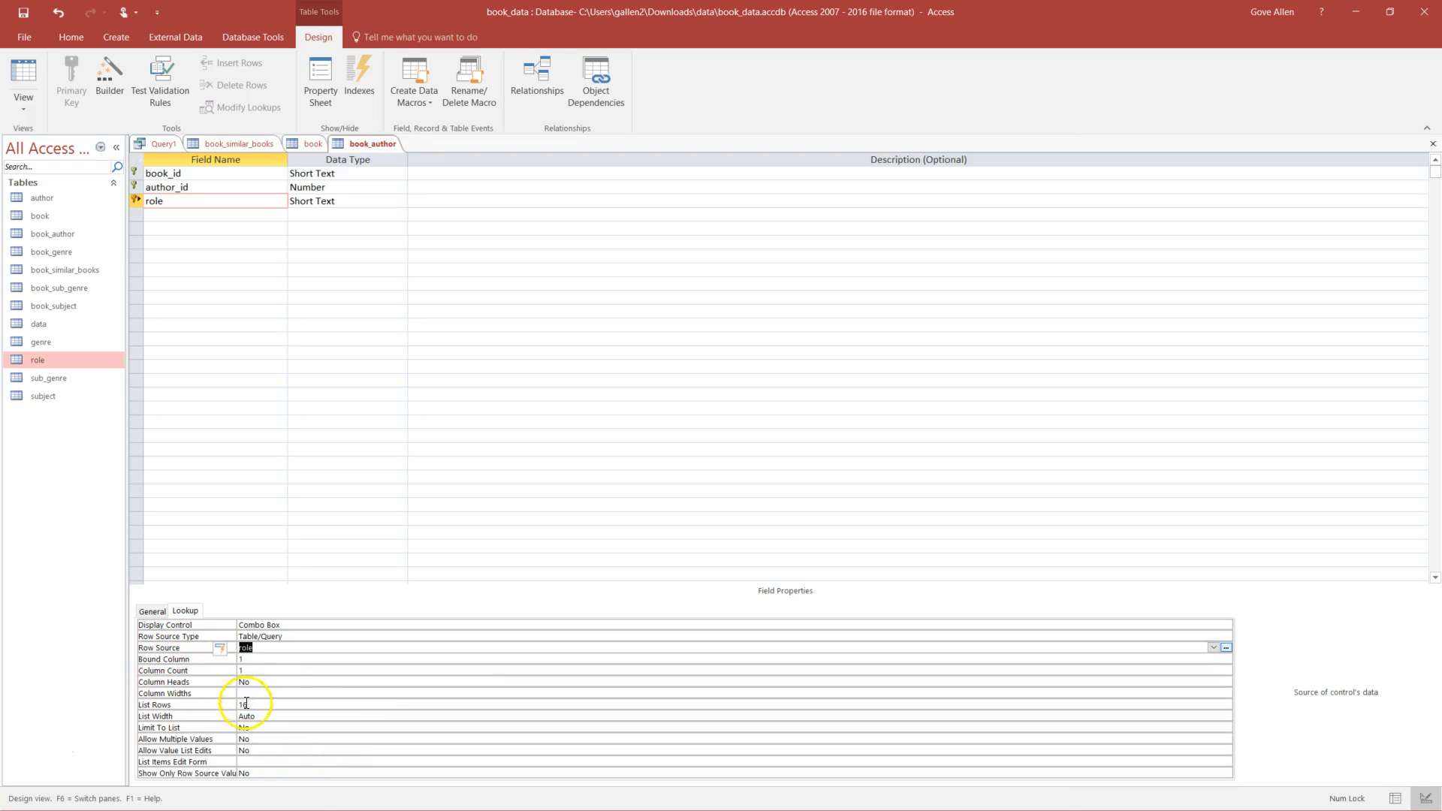
{"action": "double_click", "coordinate": [283, 729]}
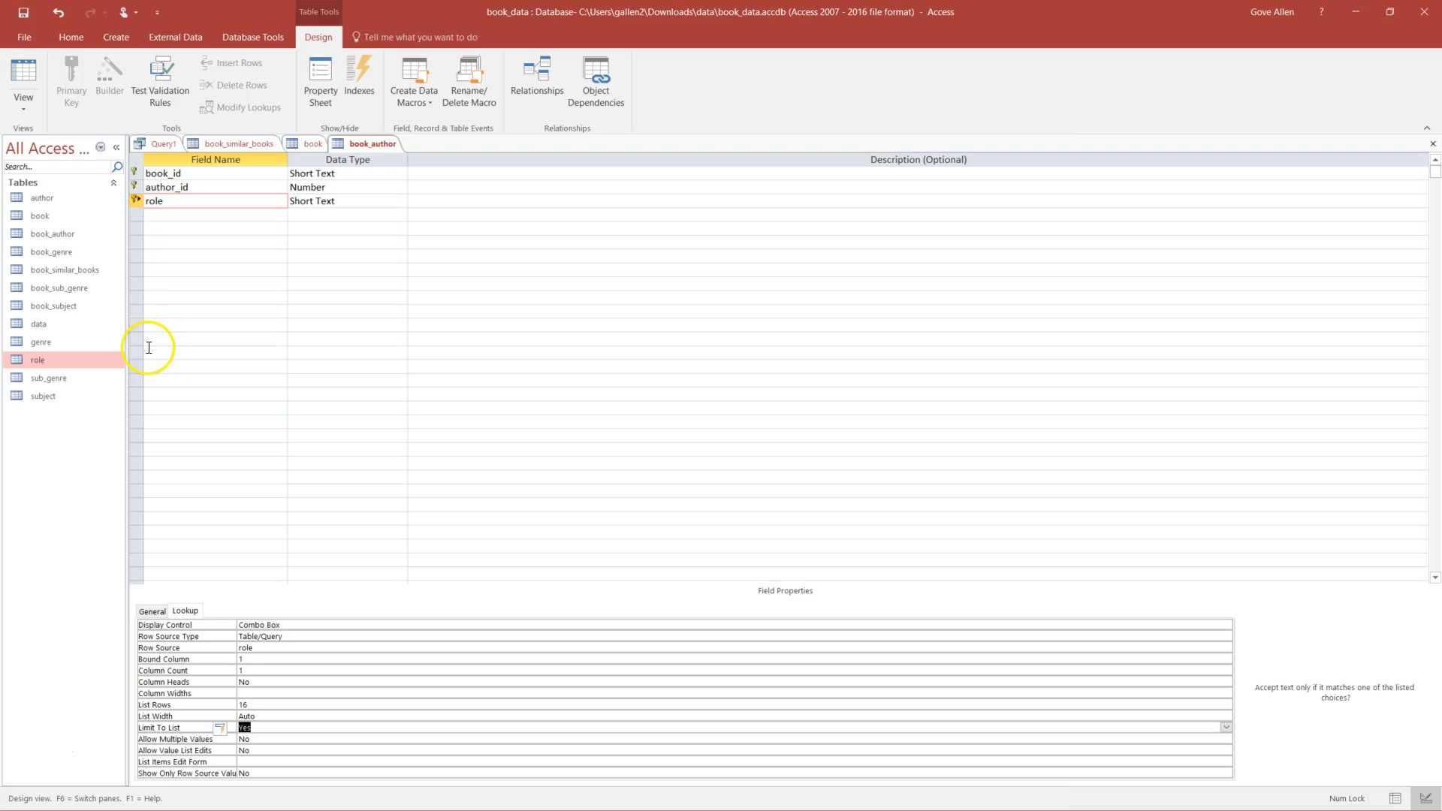
{"action": "left_click", "coordinate": [23, 77]}
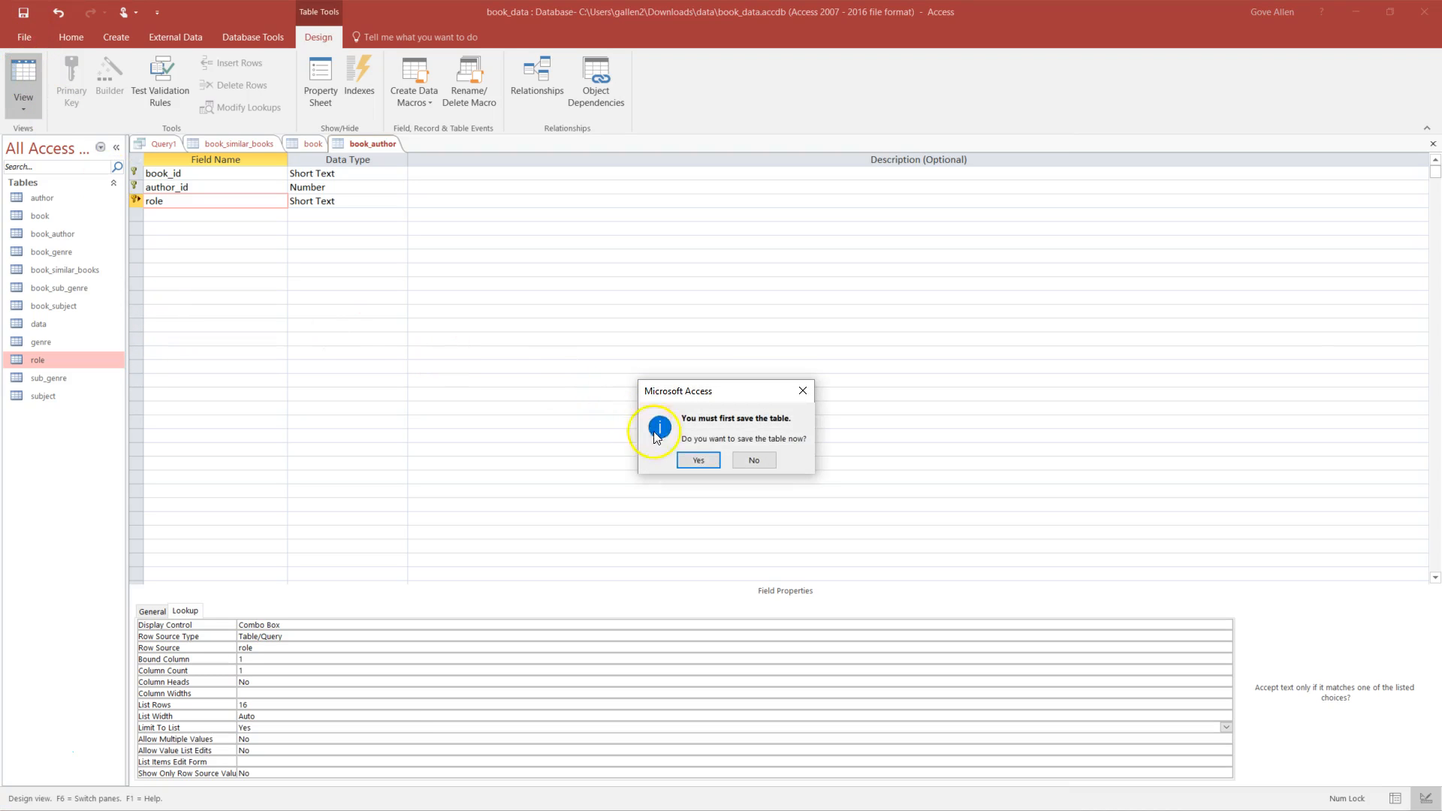
{"action": "left_click", "coordinate": [694, 461]}
- Check the combo box in the role column on the third and fourth records of book_author
{"action": "left_click", "coordinate": [336, 204]}
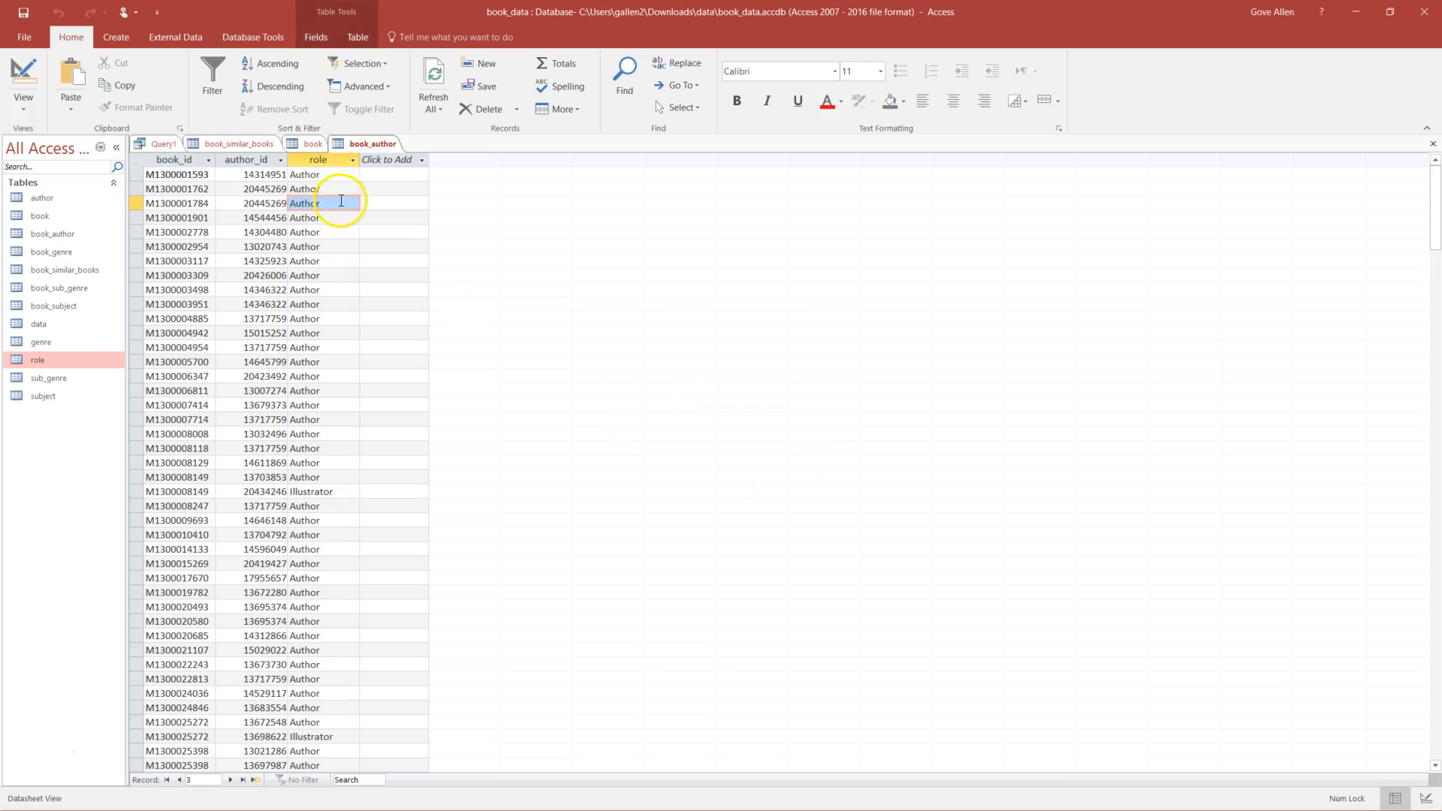
{"action": "left_click", "coordinate": [354, 206]}
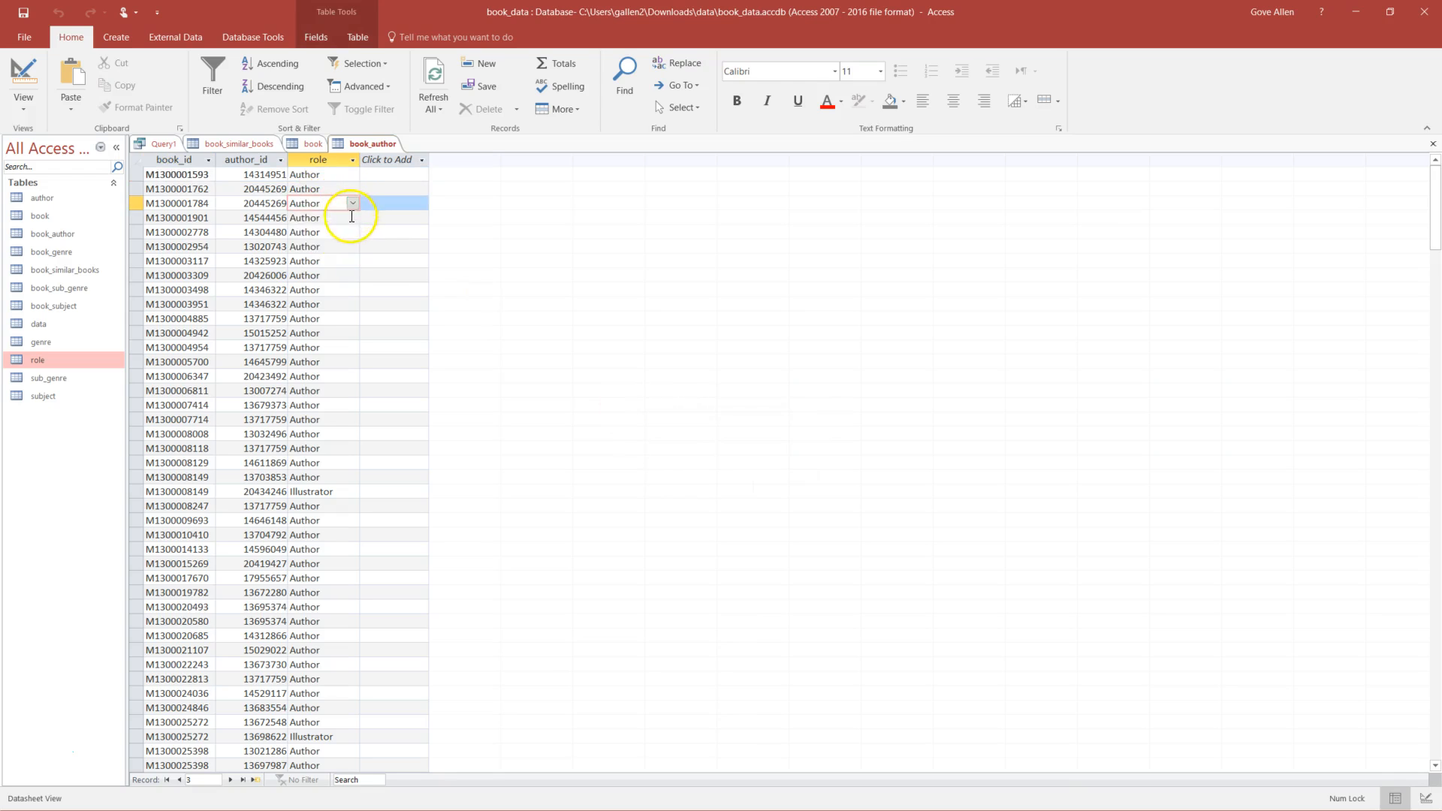
{"action": "left_click", "coordinate": [353, 219]}
{"action": "left_click", "coordinate": [354, 219]}
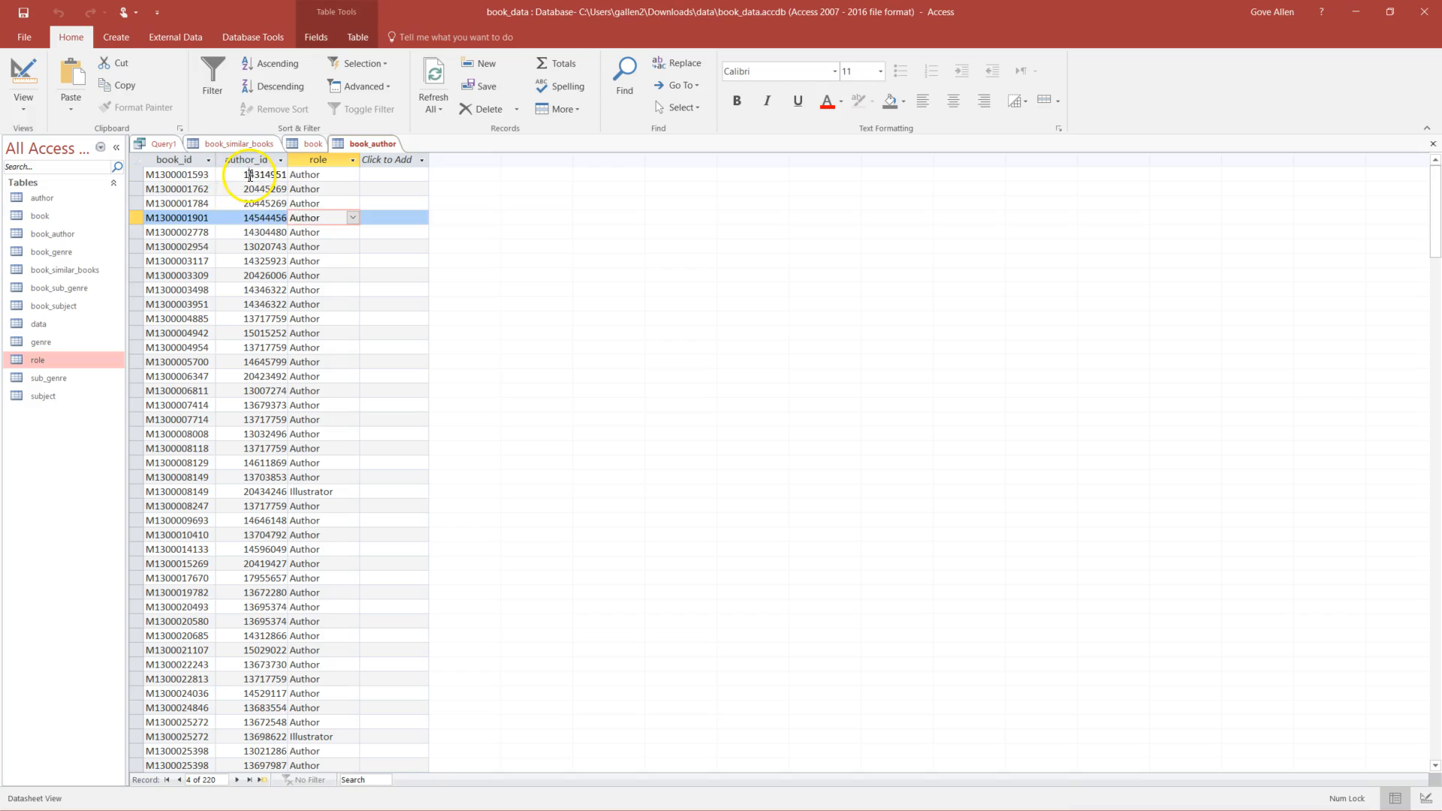
- Change the lookup display control of the author_id field in book_author to Combo Box
{"action": "left_click", "coordinate": [251, 176]}
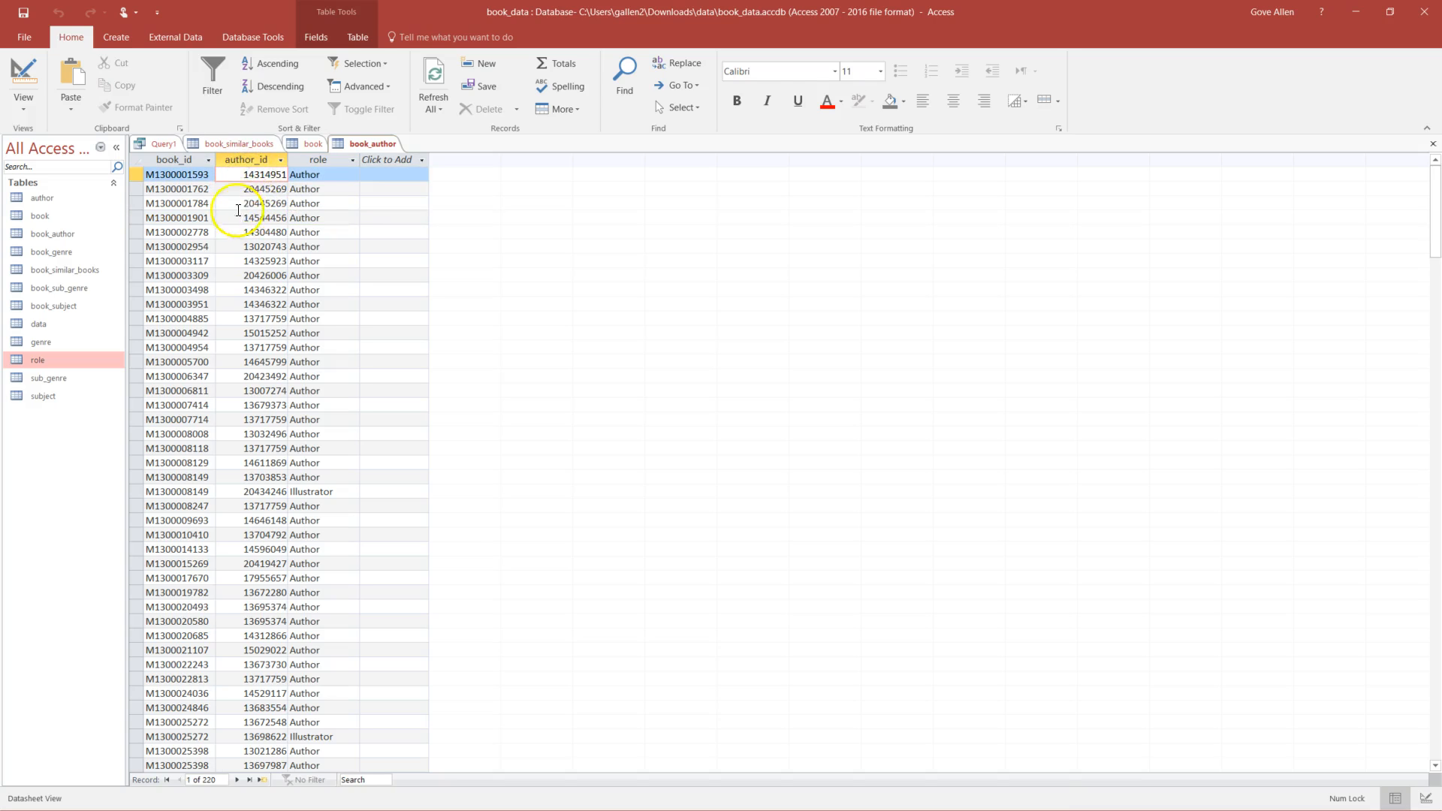
{"action": "left_click", "coordinate": [24, 75]}
{"action": "left_click", "coordinate": [206, 189]}
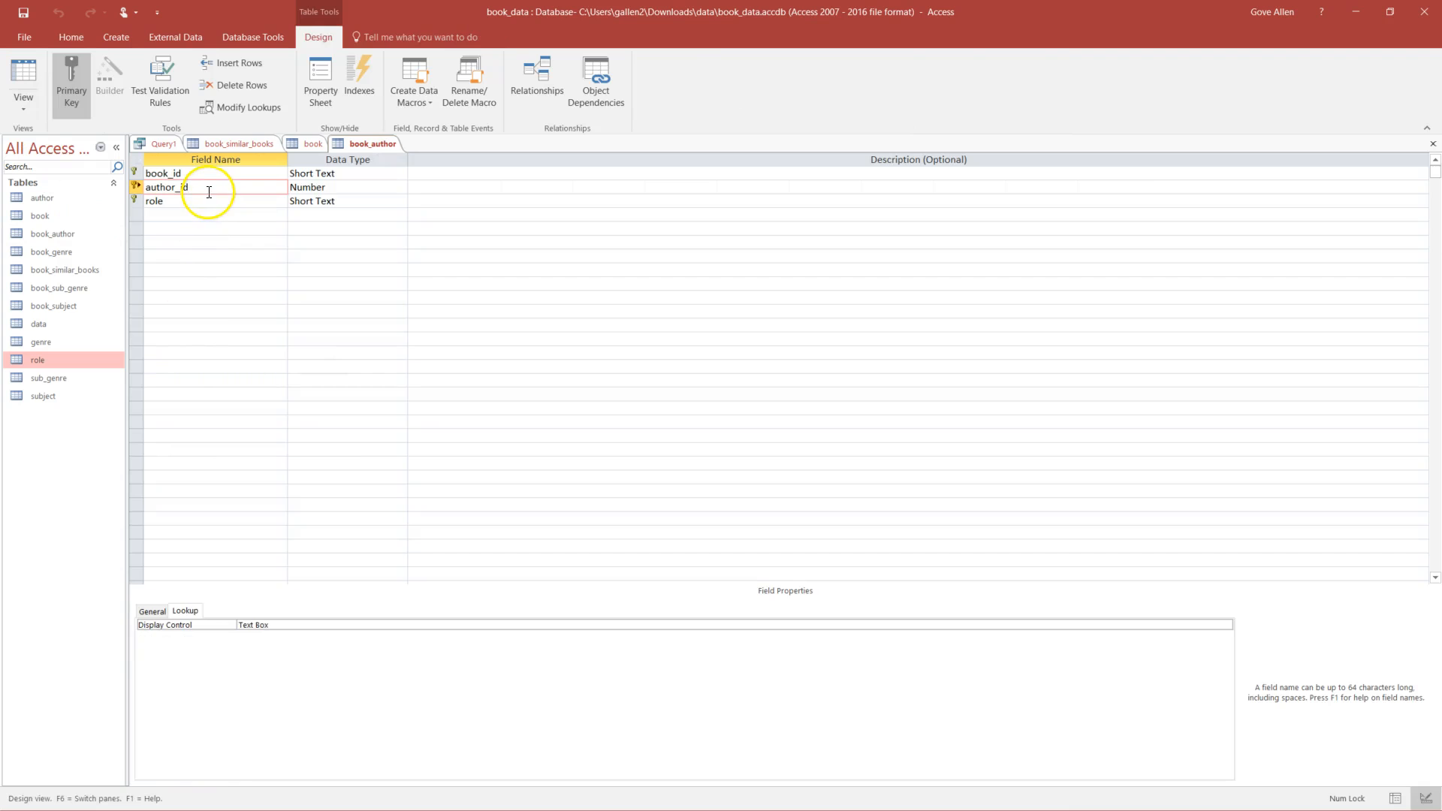
{"action": "left_click", "coordinate": [286, 624]}
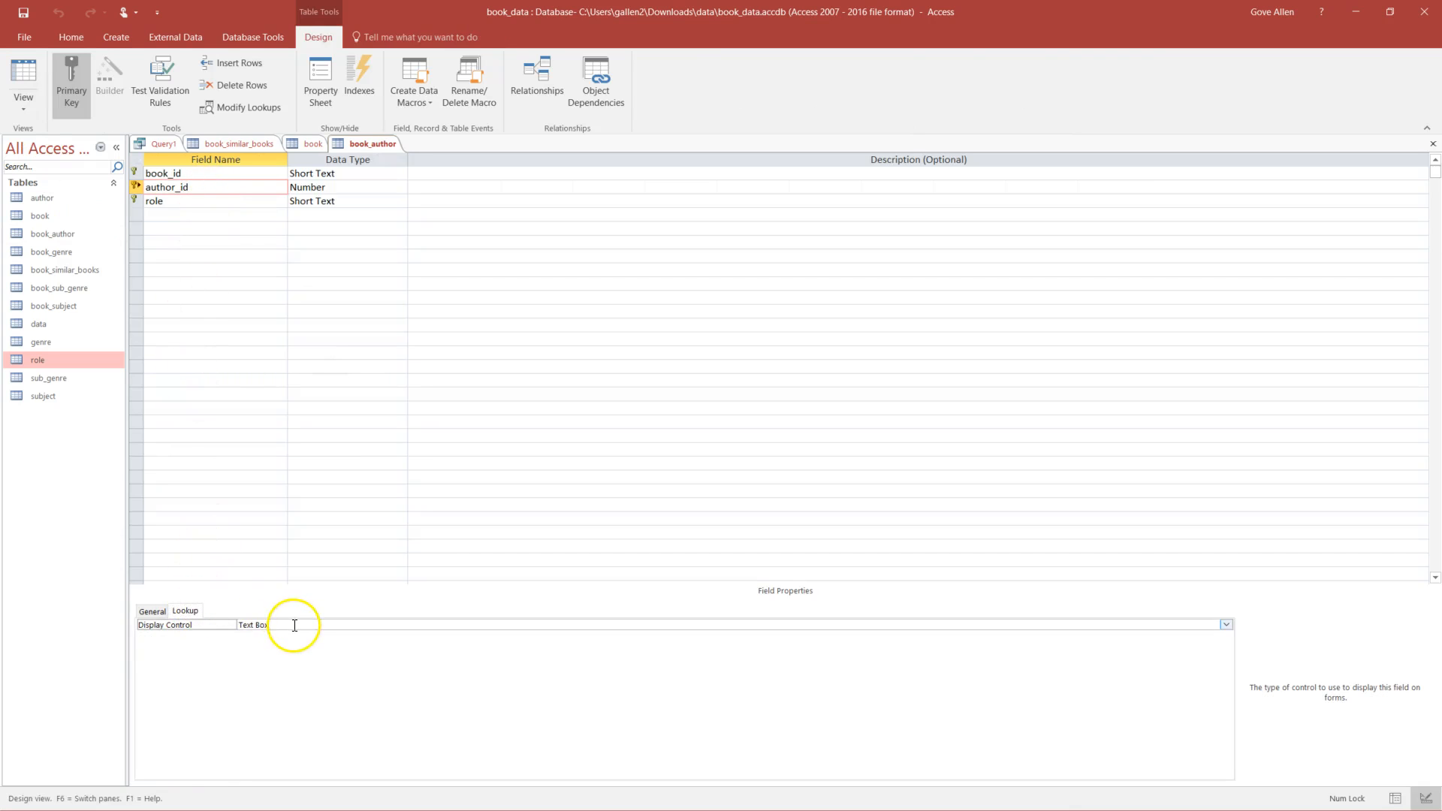
{"action": "left_click", "coordinate": [1226, 625]}
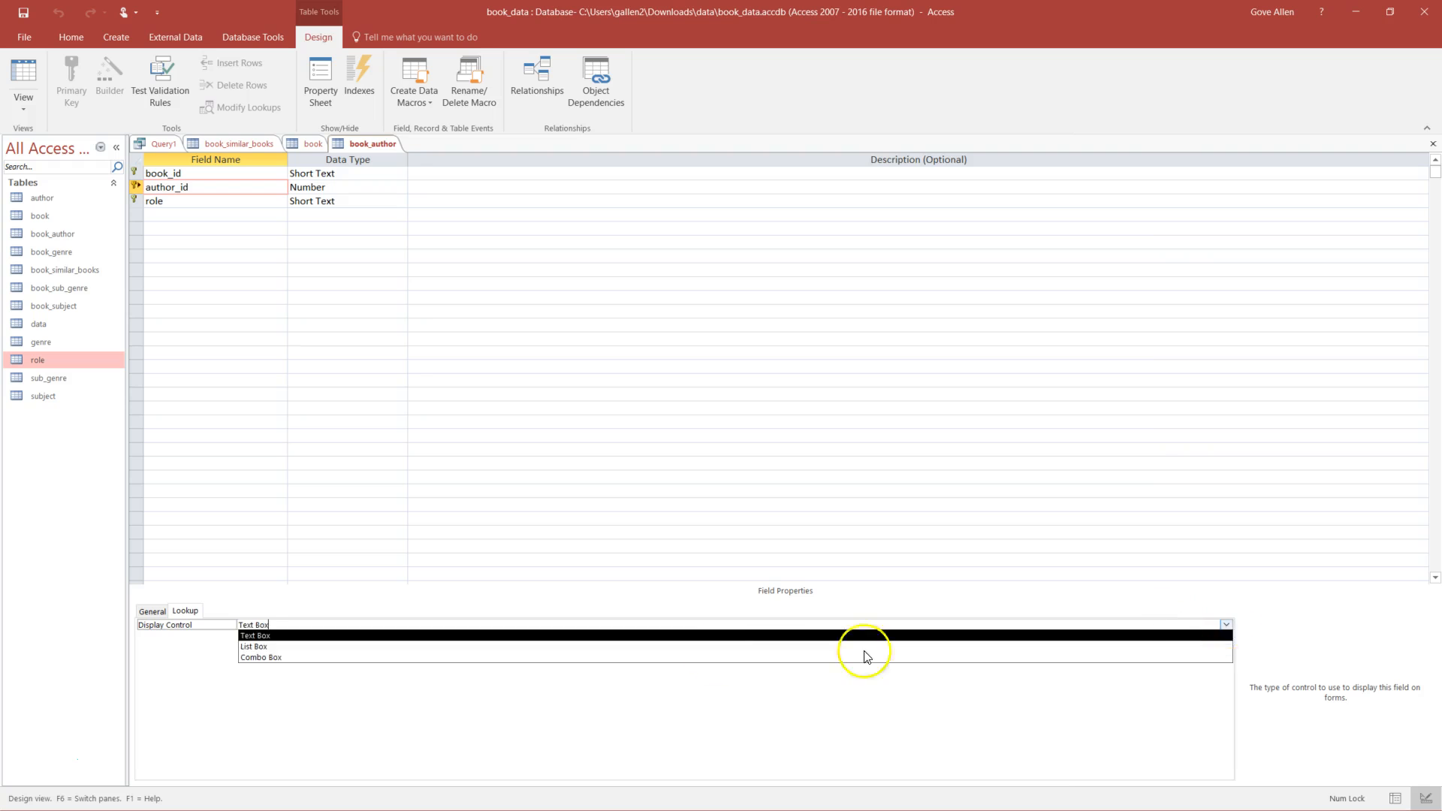
{"action": "left_click", "coordinate": [348, 658]}
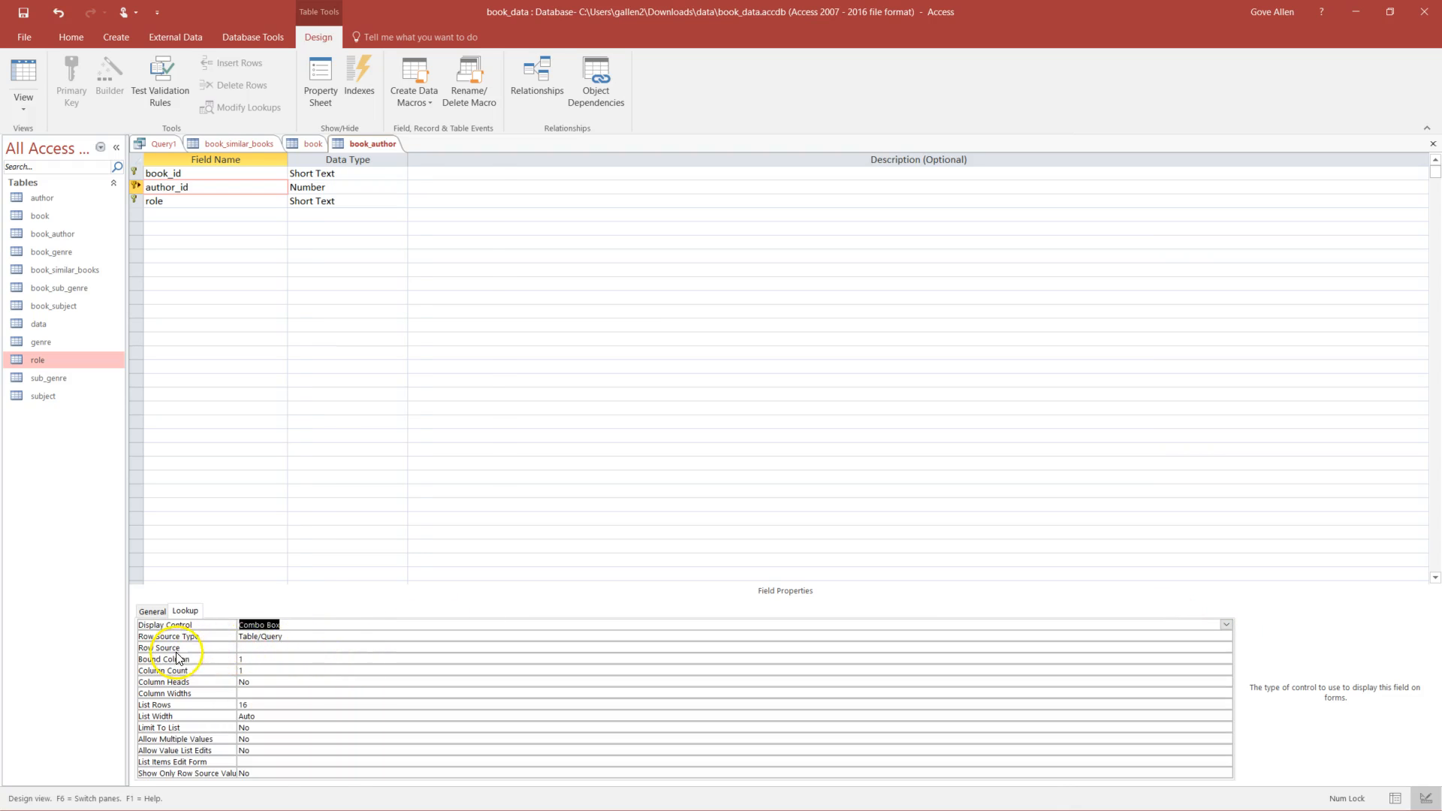
- Set the author_id field's Row Source to the author table and its Column Count to 2
{"action": "left_click", "coordinate": [265, 648]}
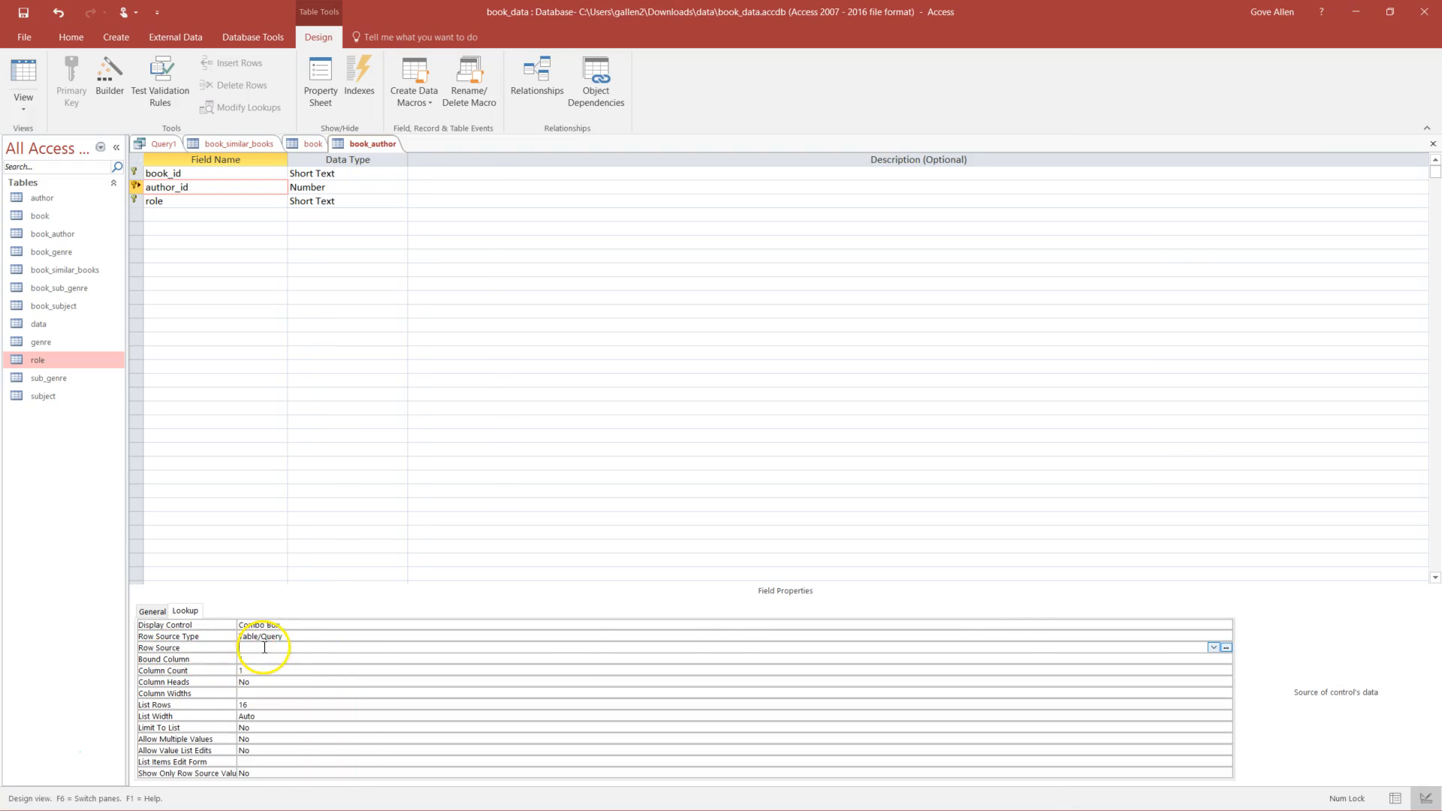
{"action": "left_click", "coordinate": [1214, 648]}
{"action": "left_click", "coordinate": [265, 660]}
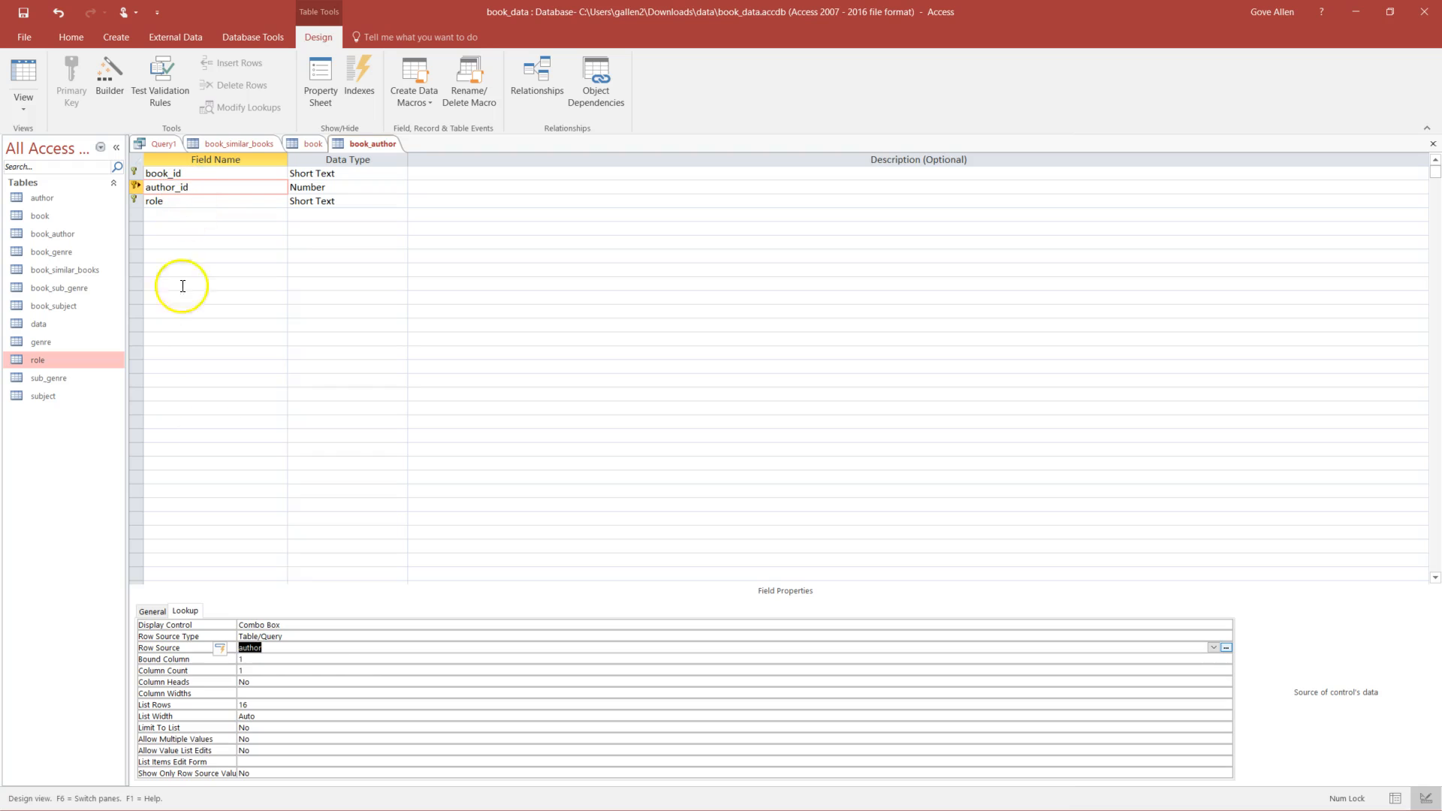
{"action": "left_click", "coordinate": [235, 671]}
{"action": "type", "text": "2"}
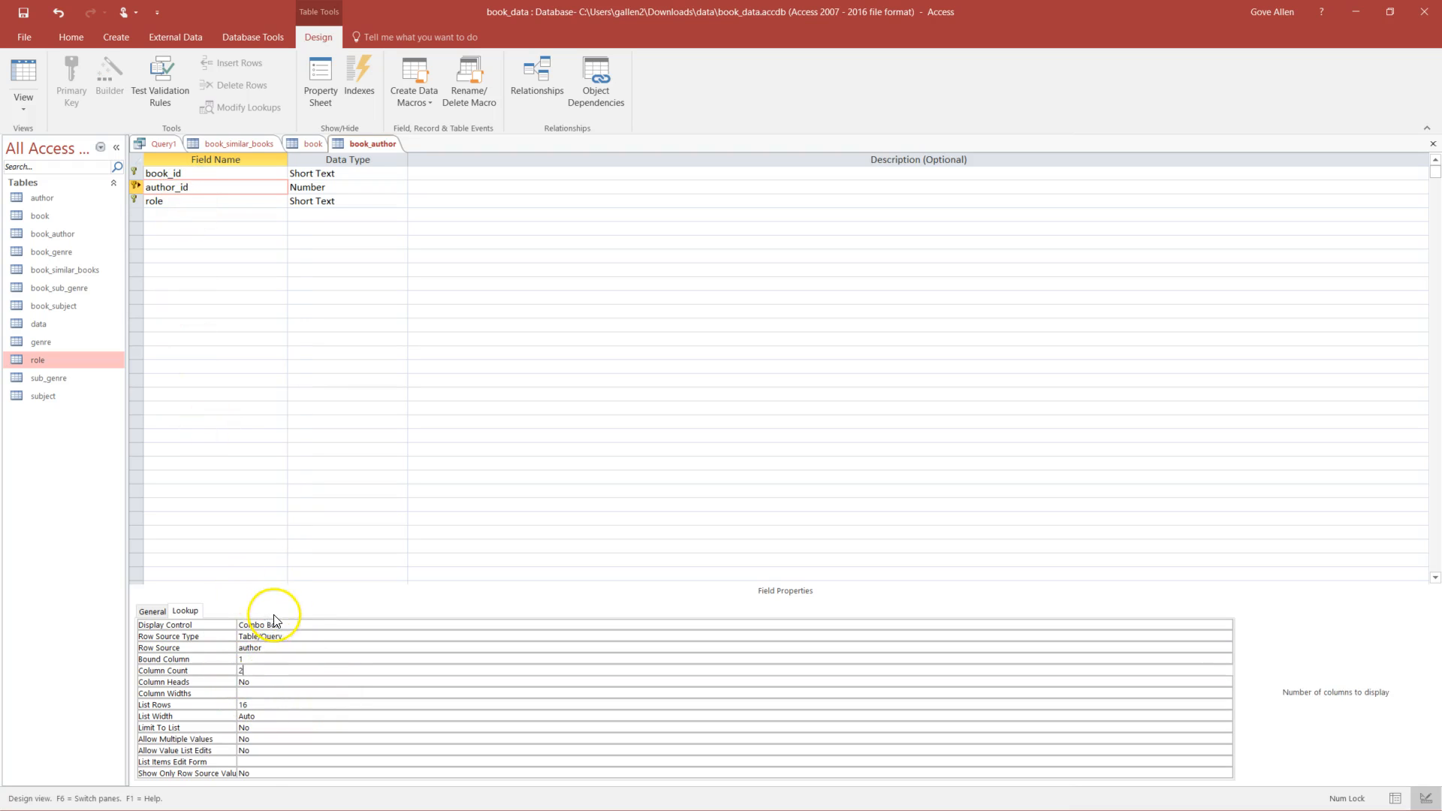
- Check the column order of the author table, set the author_id field's Column Widths to 0";1", and save book_author
{"action": "double_click", "coordinate": [40, 198]}
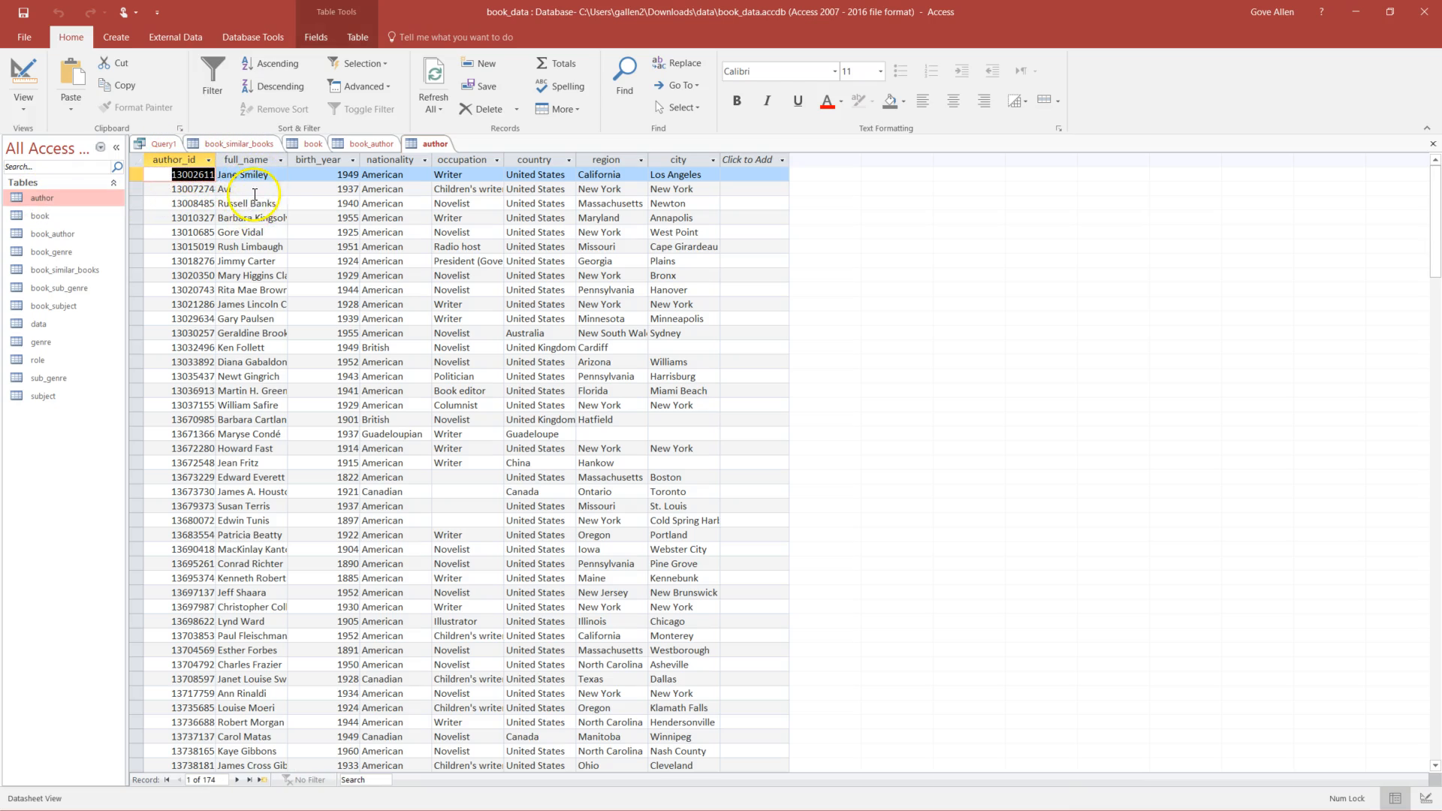
{"action": "left_click", "coordinate": [1433, 143]}
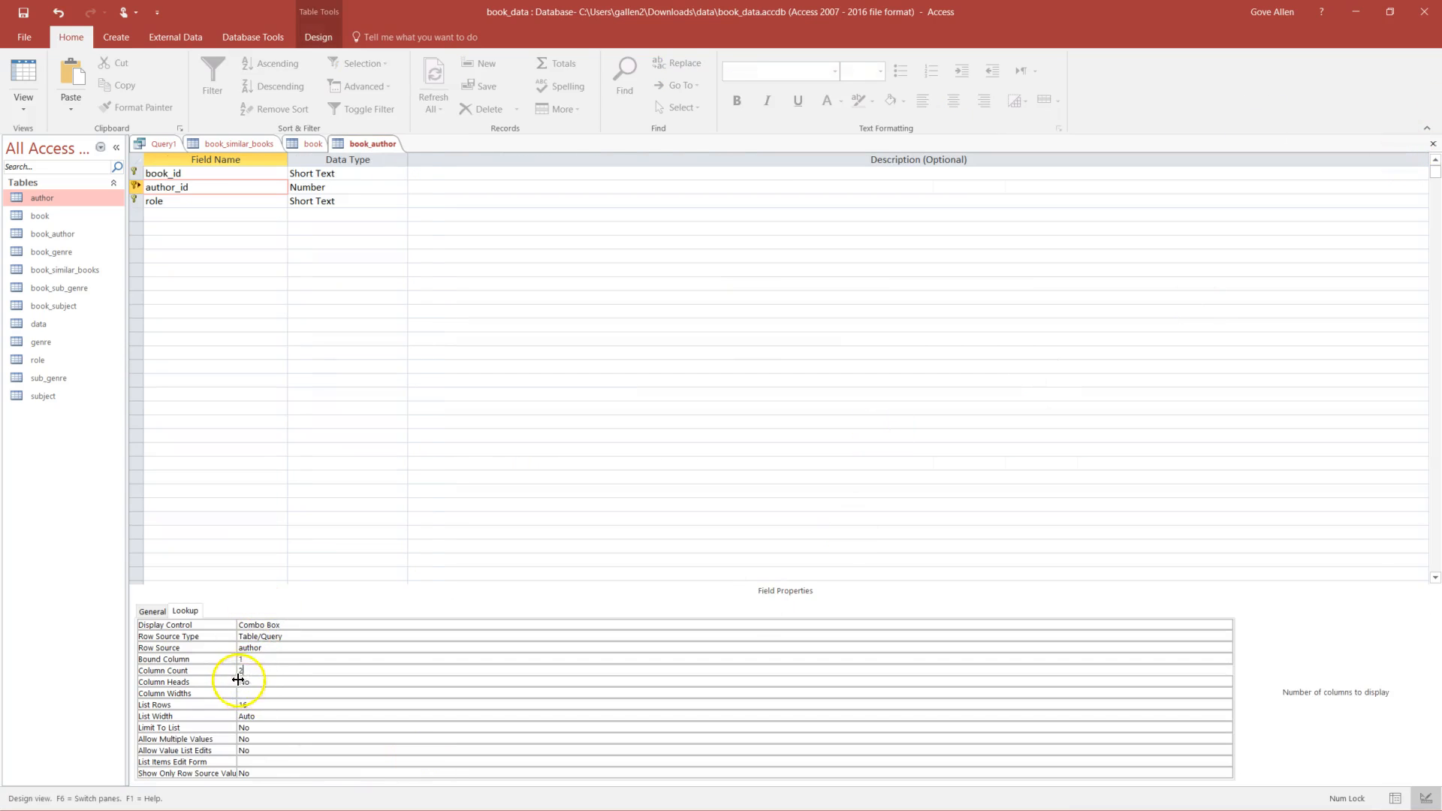
{"action": "left_click", "coordinate": [259, 694]}
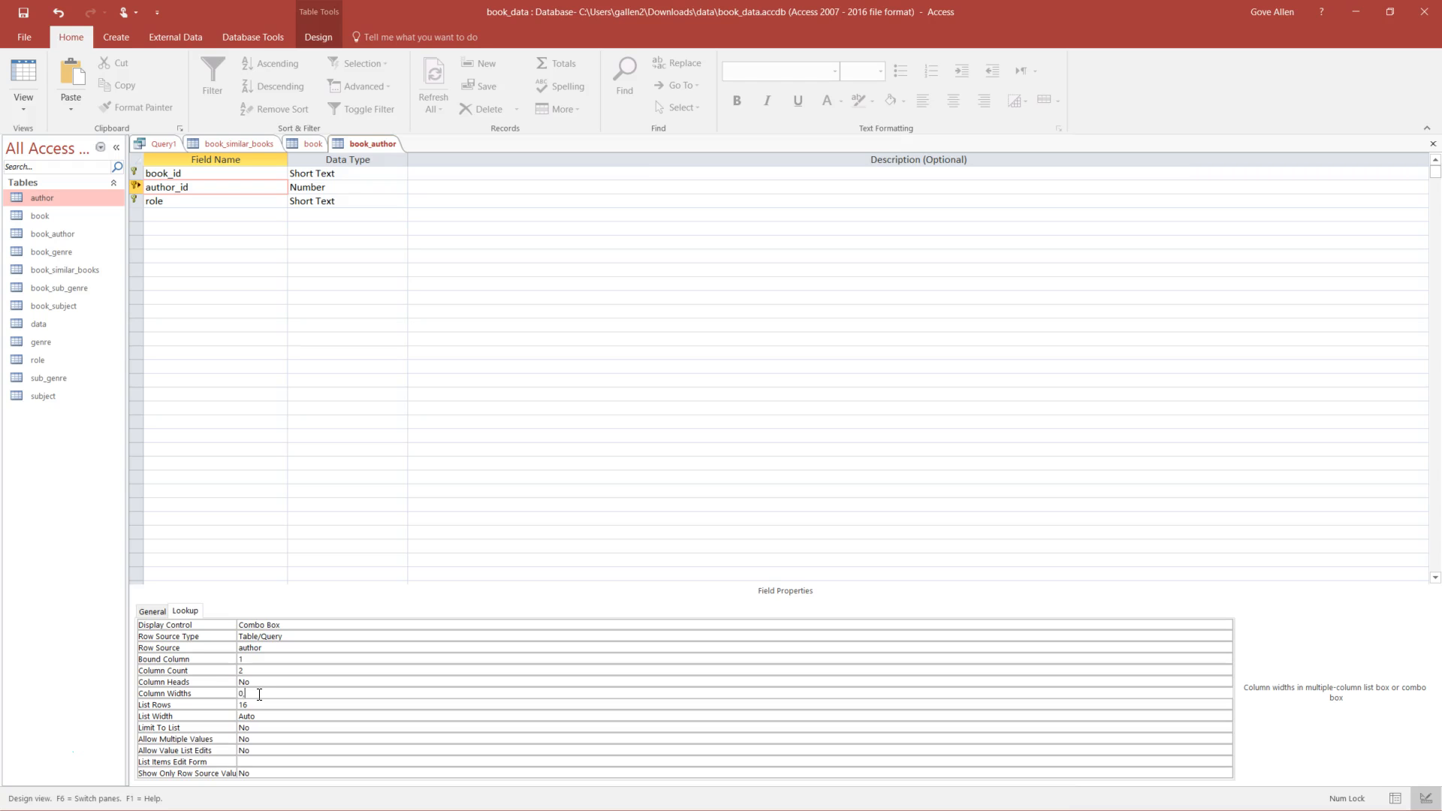
{"action": "key", "text": "Return"}
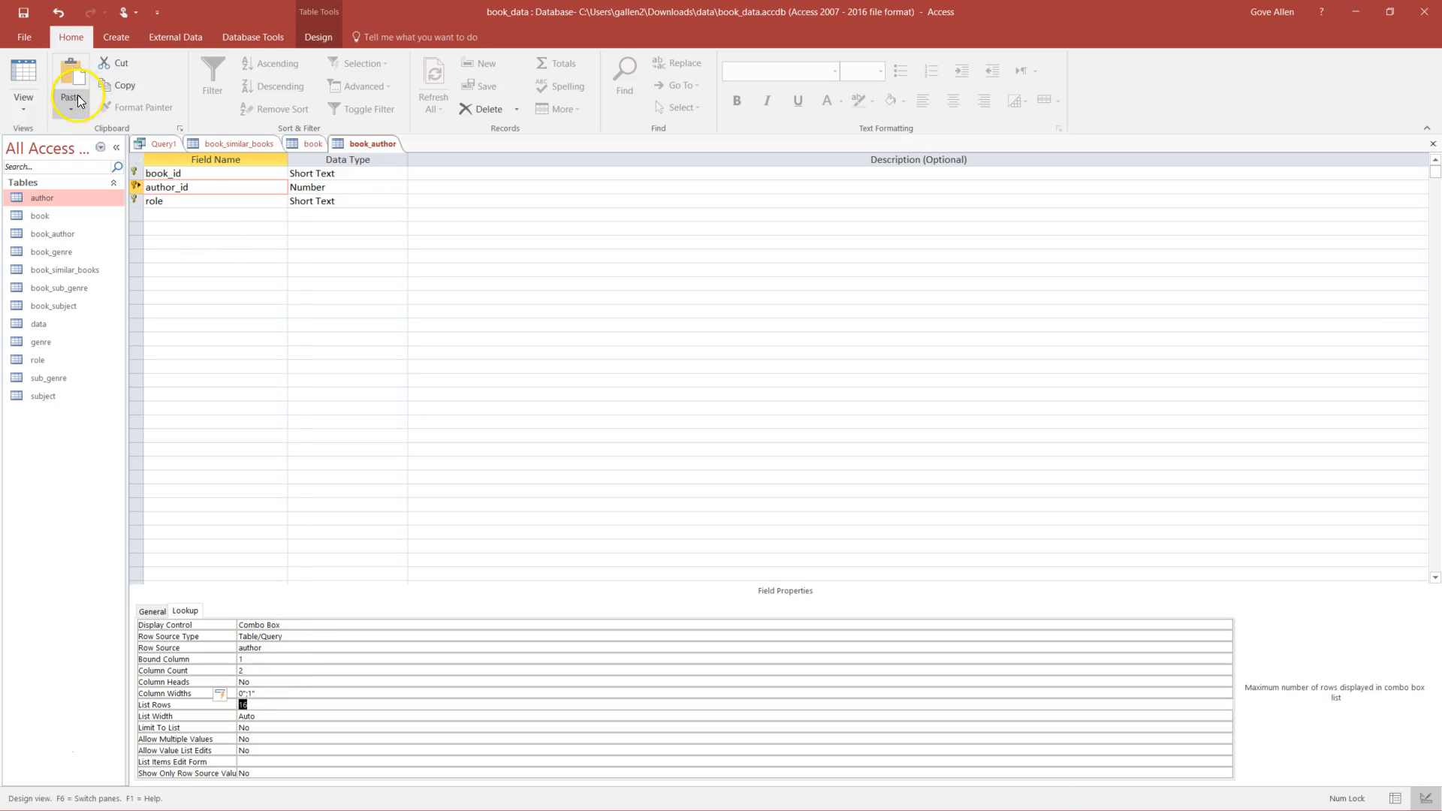
{"action": "left_click", "coordinate": [26, 75]}
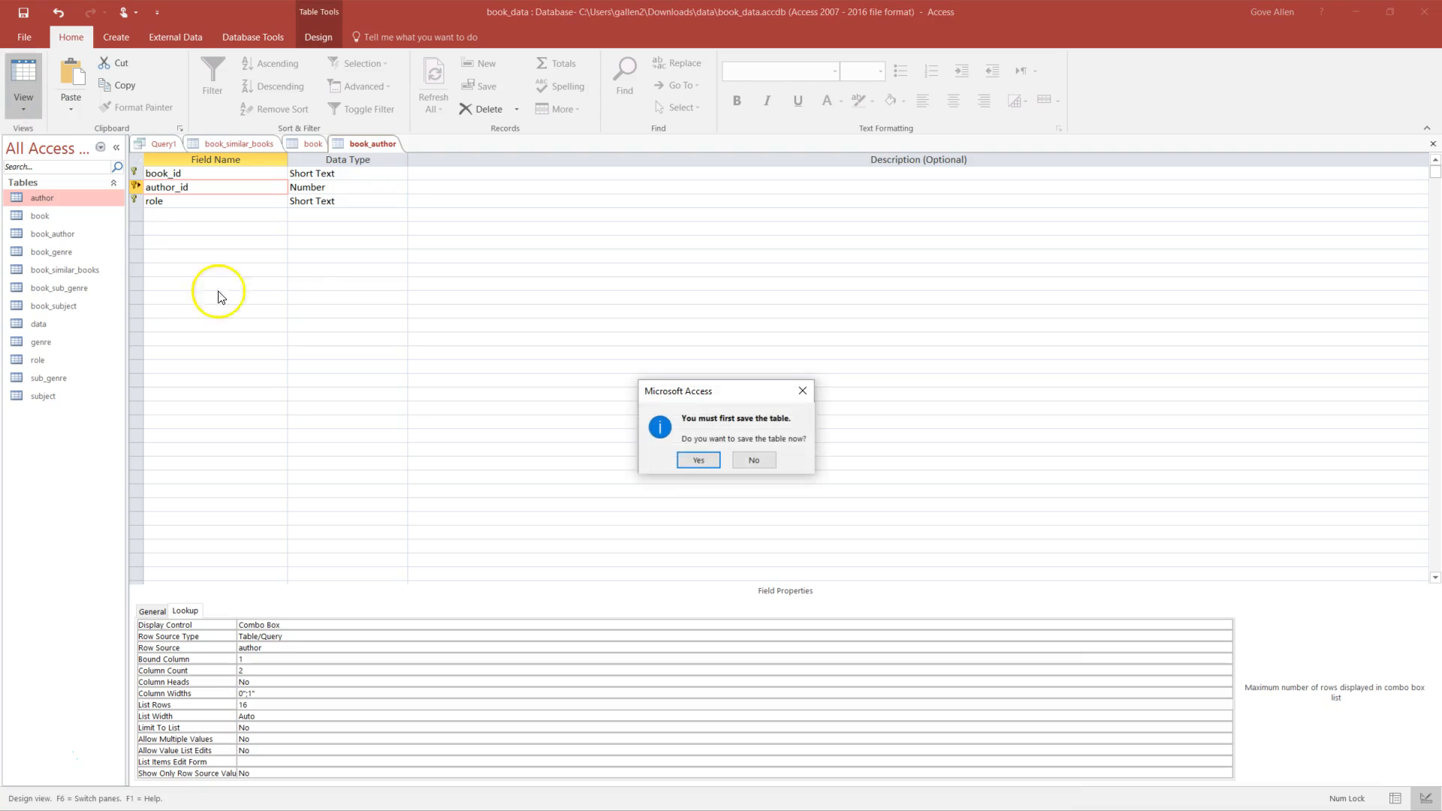
{"action": "left_click", "coordinate": [676, 459]}
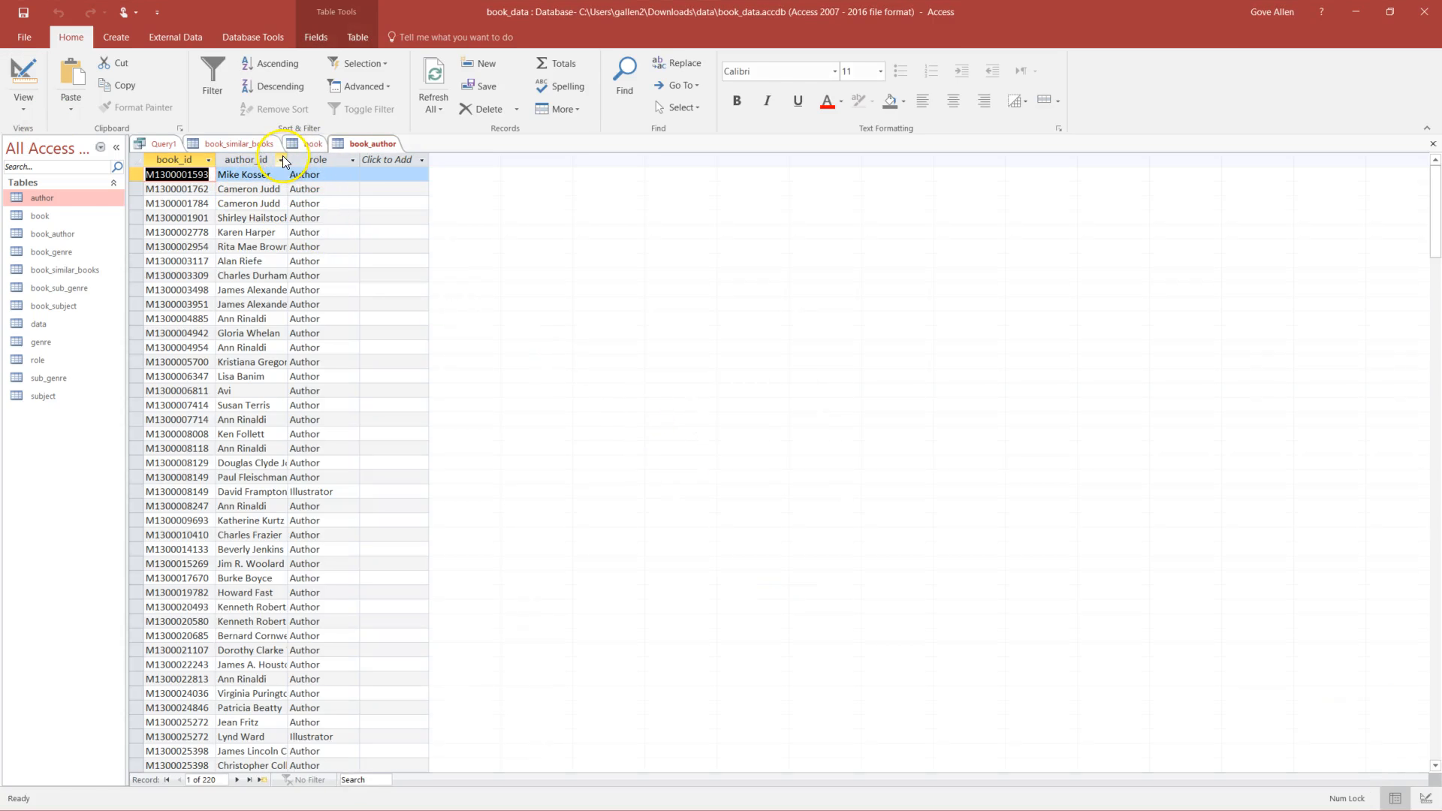
- Widen the author_id column in the book_author datasheet and check the author choices offered on the tenth record
{"action": "left_click_drag", "start_coordinate": [286, 158], "coordinate": [390, 164]}
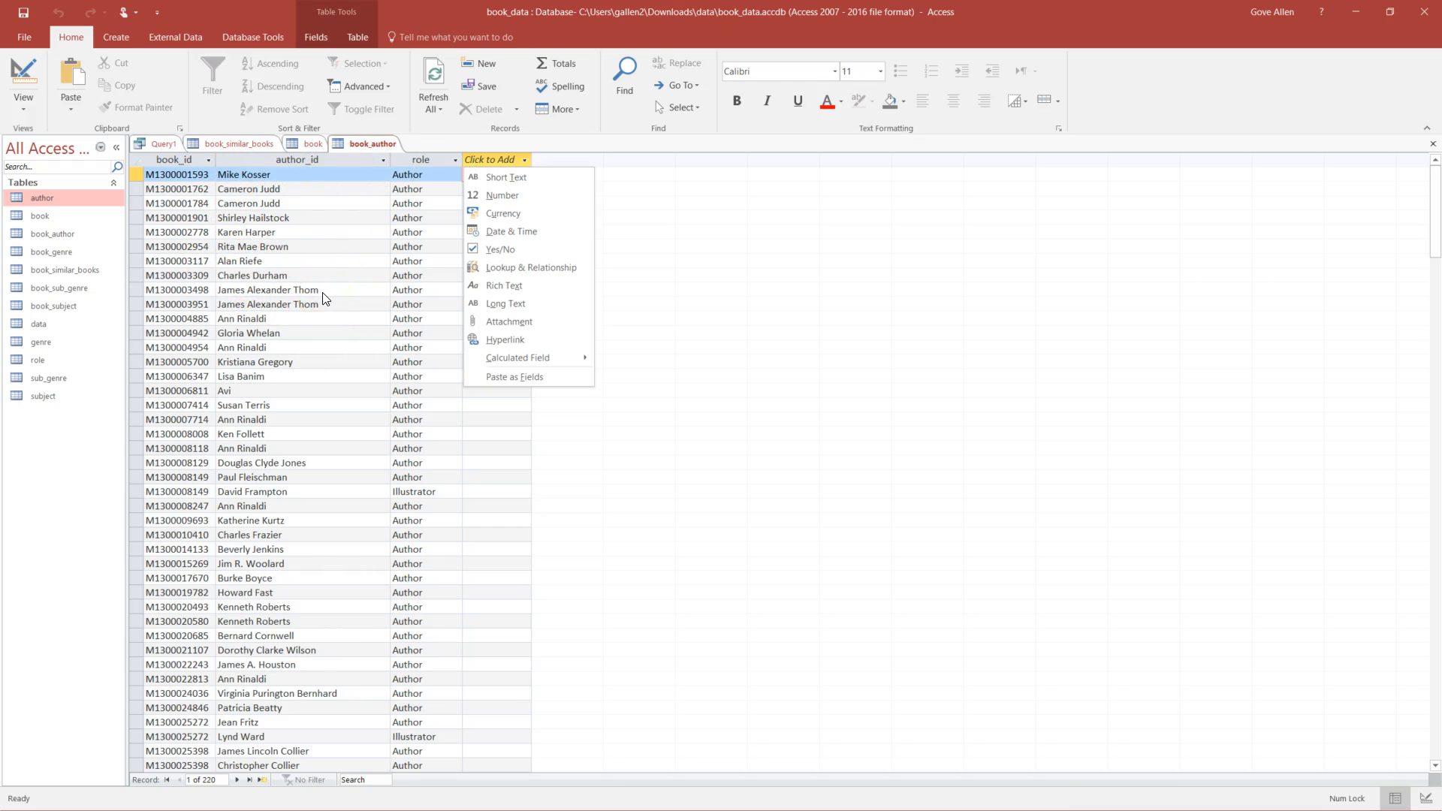
{"action": "left_click", "coordinate": [343, 302]}
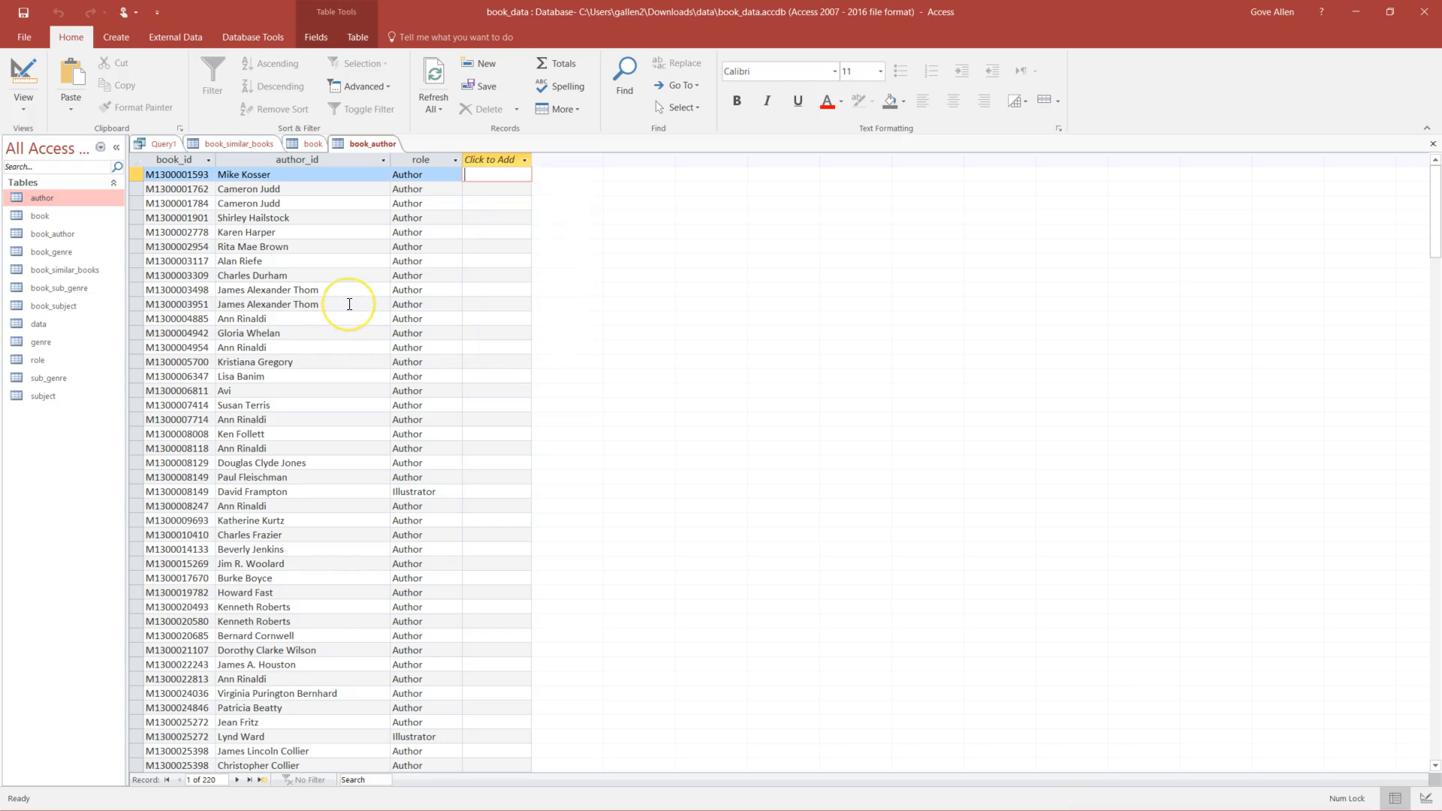
{"action": "left_click", "coordinate": [347, 304]}
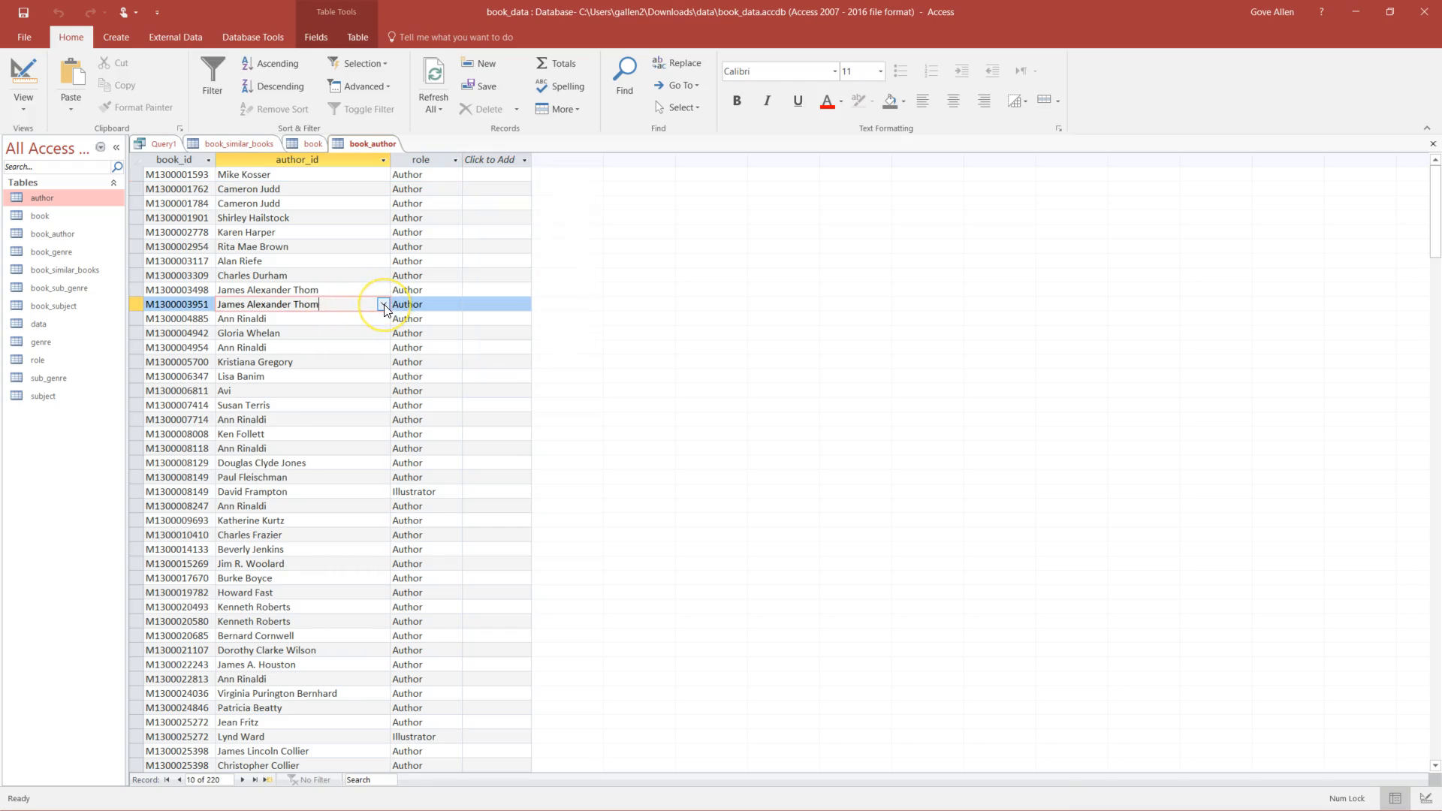
{"action": "left_click", "coordinate": [384, 305]}
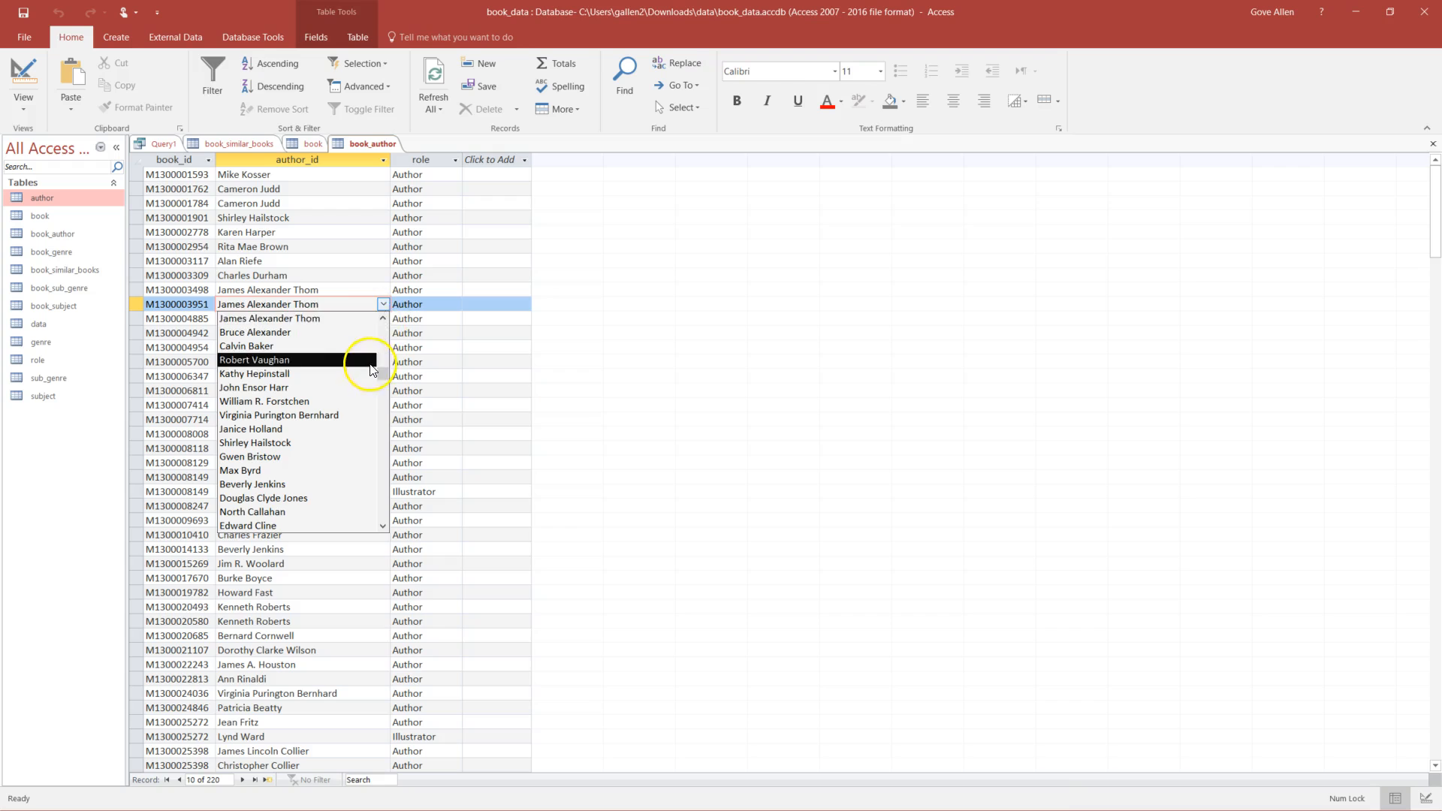
{"action": "left_click", "coordinate": [383, 305]}
{"action": "left_click", "coordinate": [384, 304]}
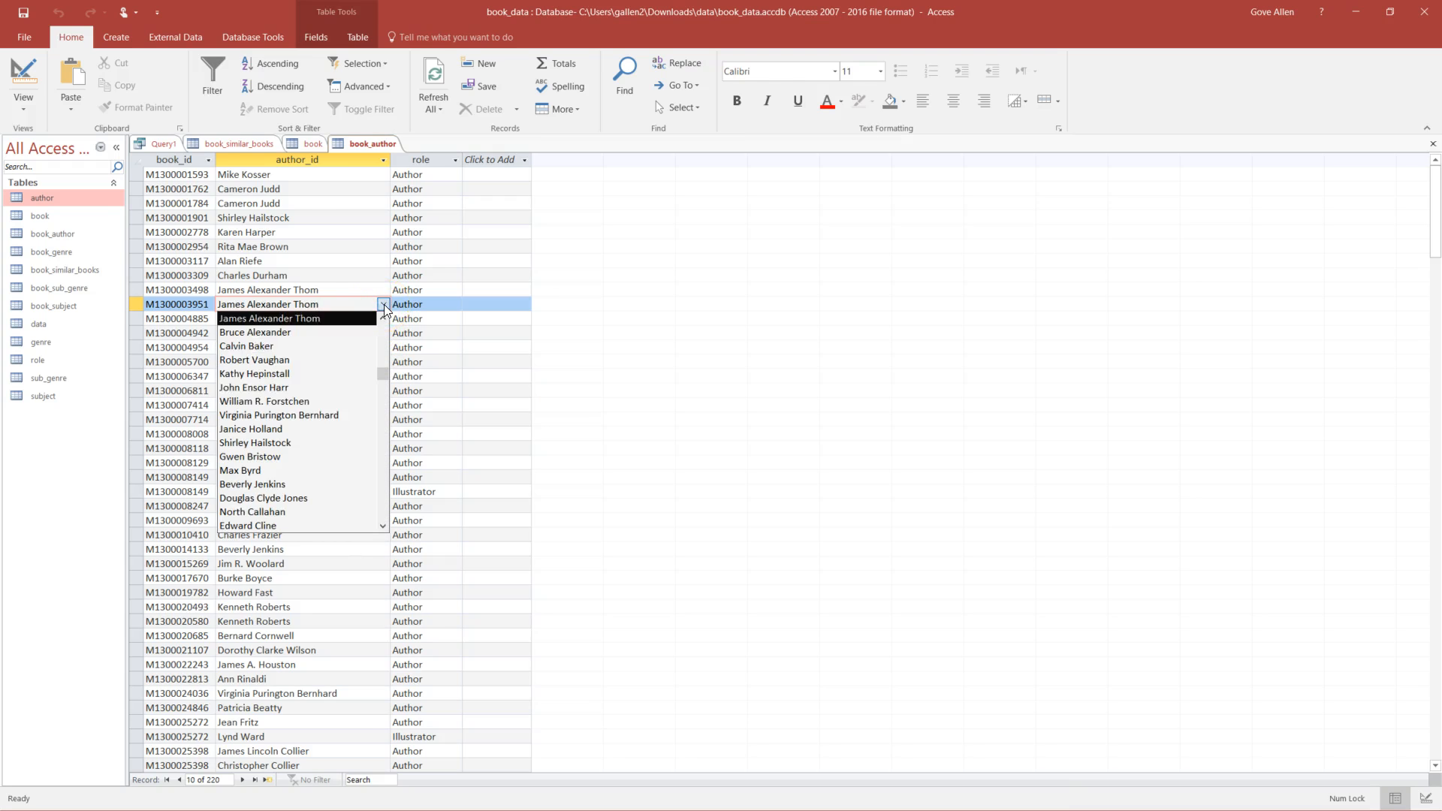
{"action": "left_click", "coordinate": [383, 304]}
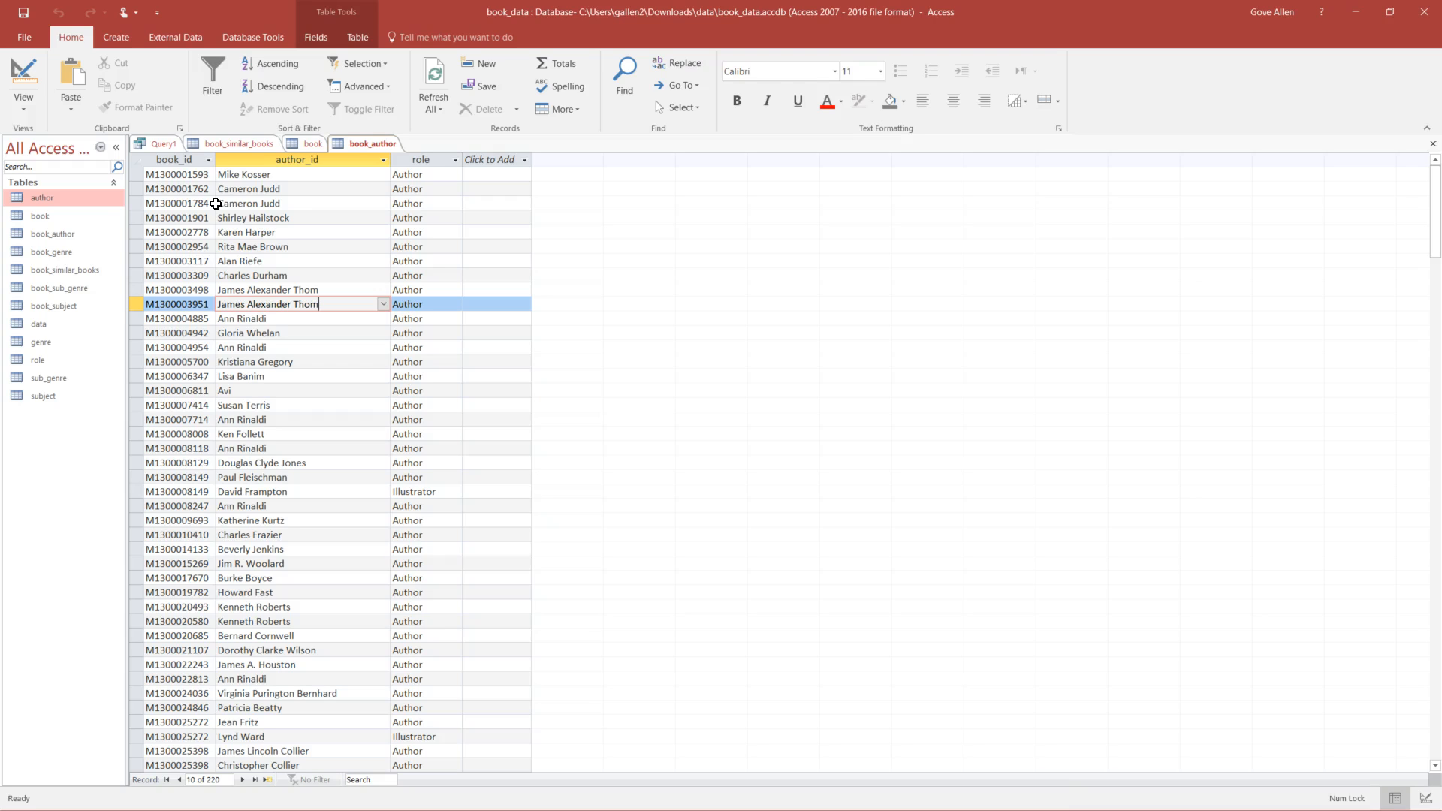
- Review the records of the book, author, book_author and book_subject tables
{"action": "double_click", "coordinate": [41, 215]}
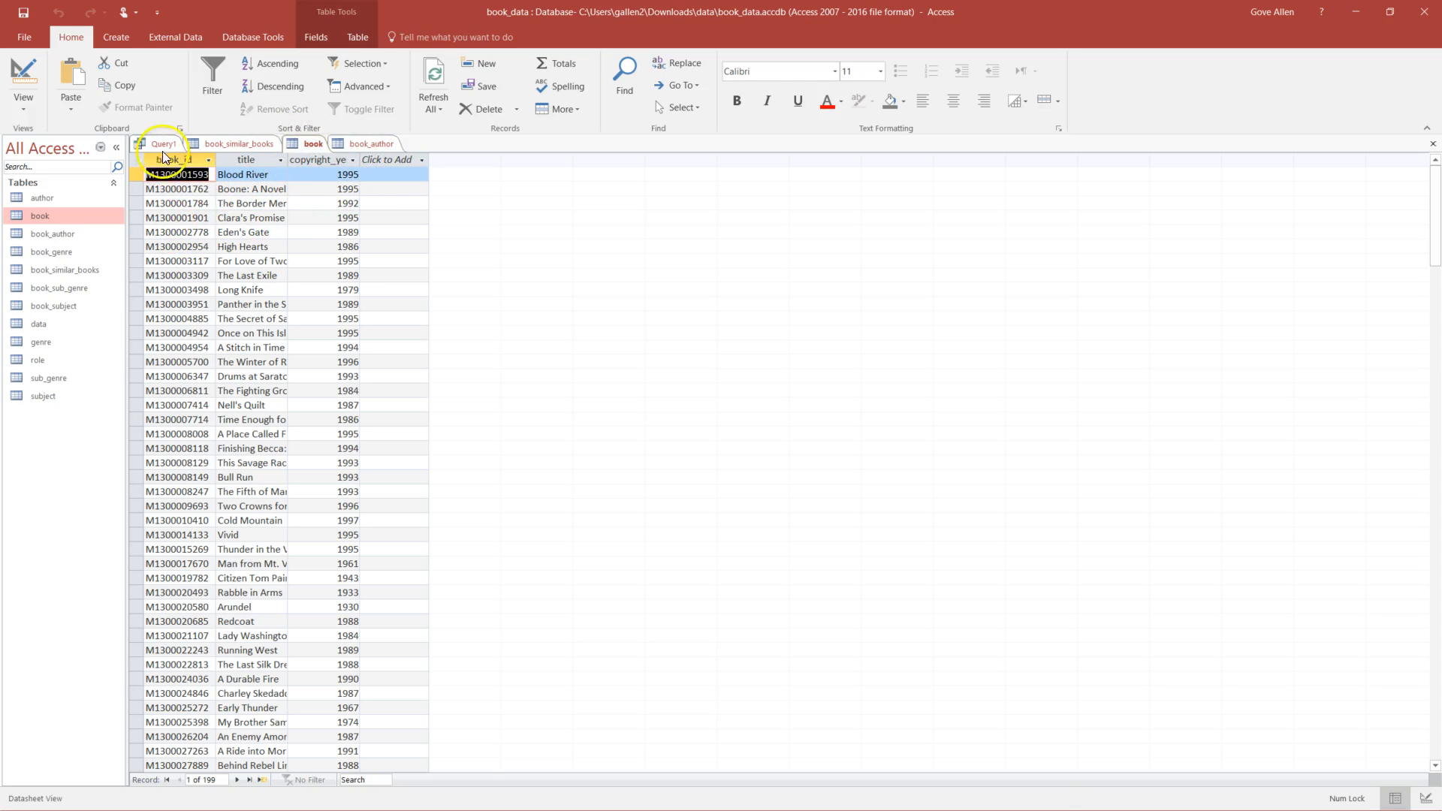
{"action": "double_click", "coordinate": [41, 198]}
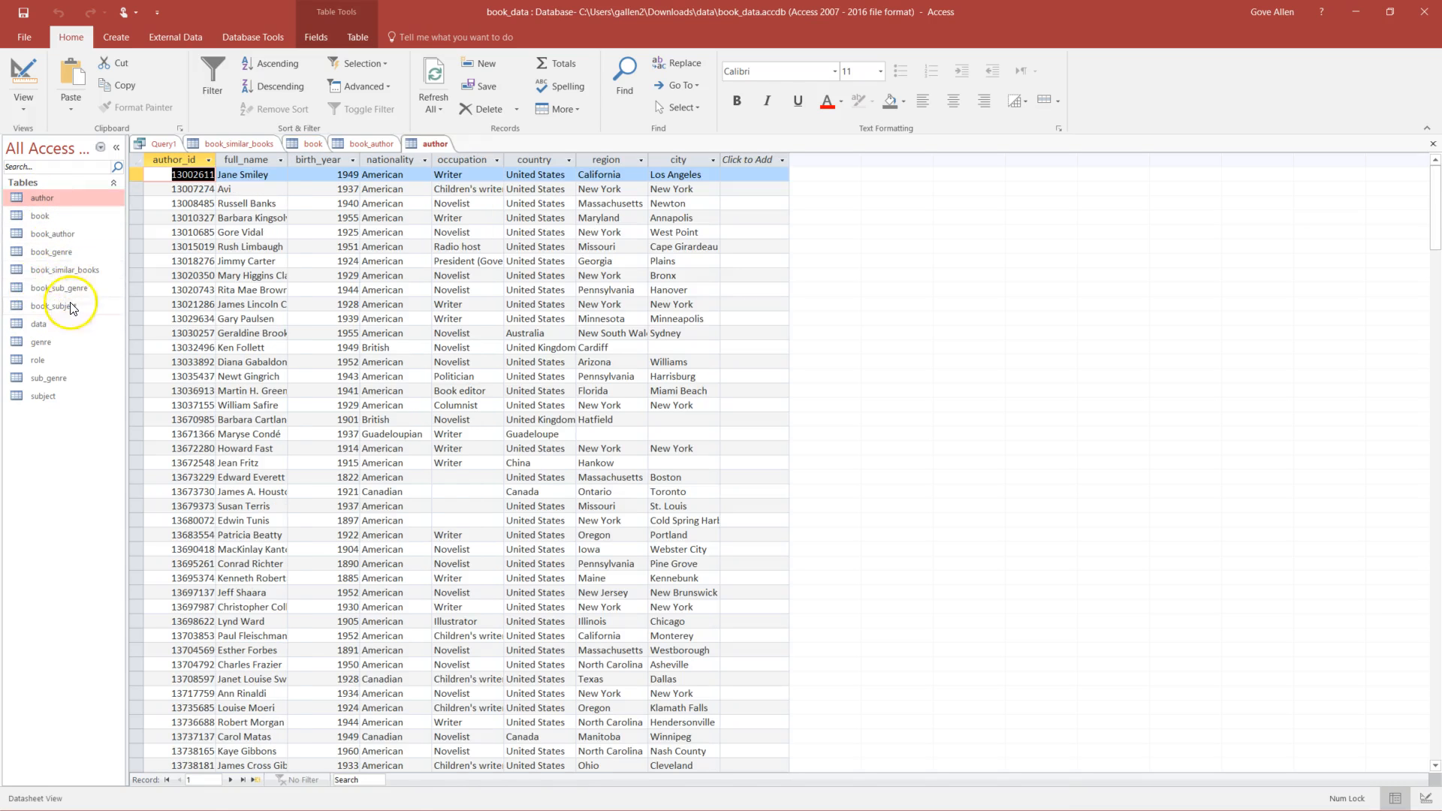
{"action": "double_click", "coordinate": [53, 236]}
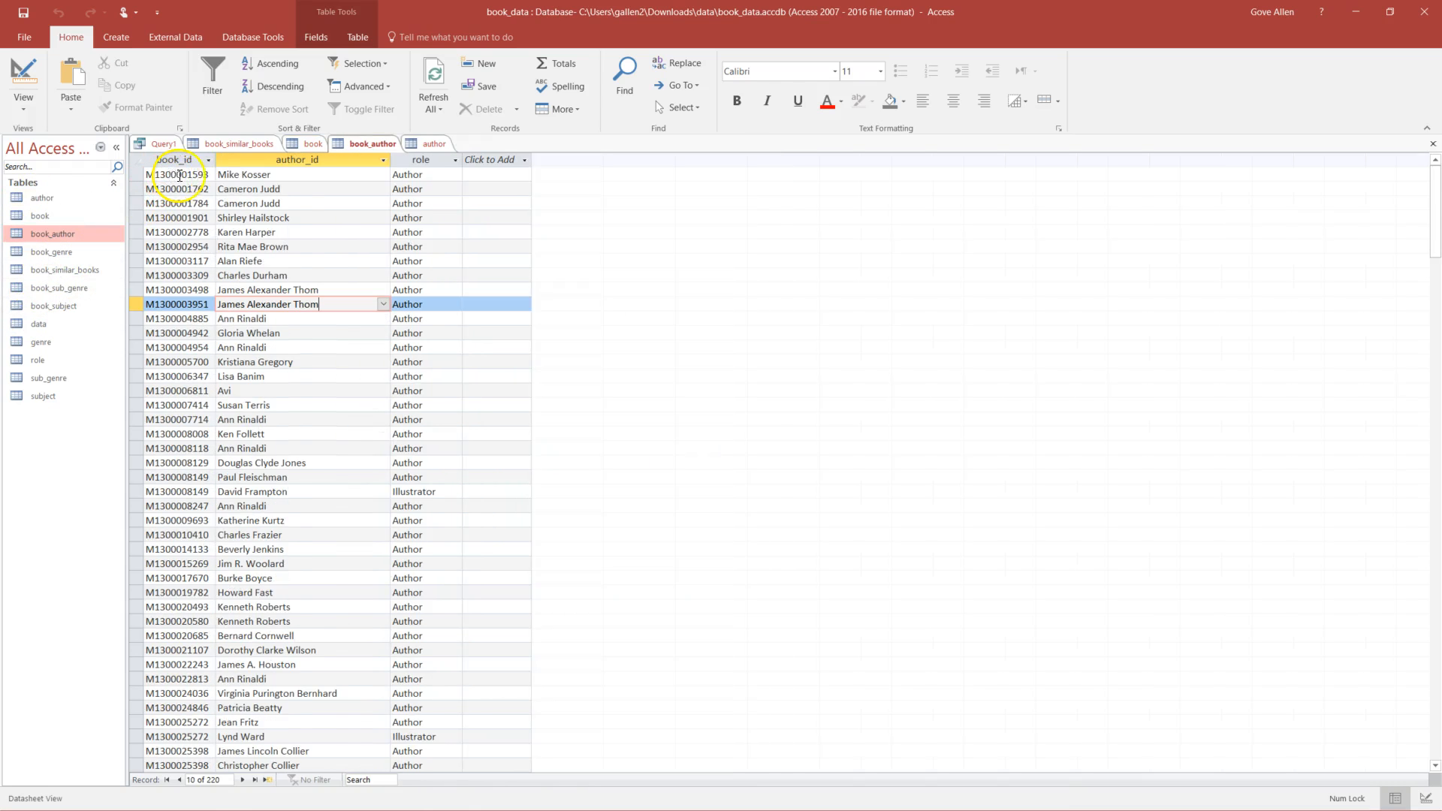
{"action": "left_click_drag", "start_coordinate": [222, 176], "coordinate": [274, 175]}
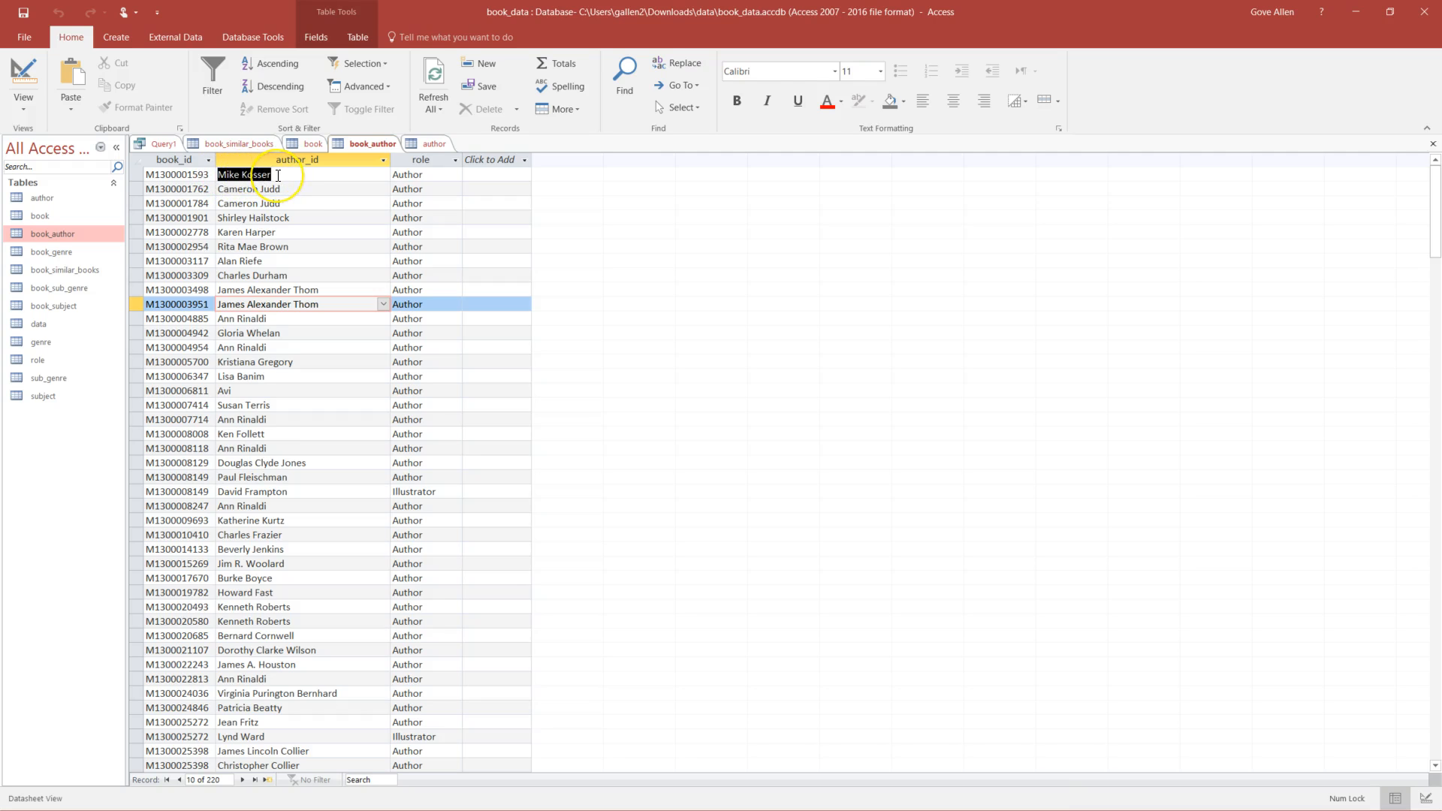
{"action": "double_click", "coordinate": [54, 305]}
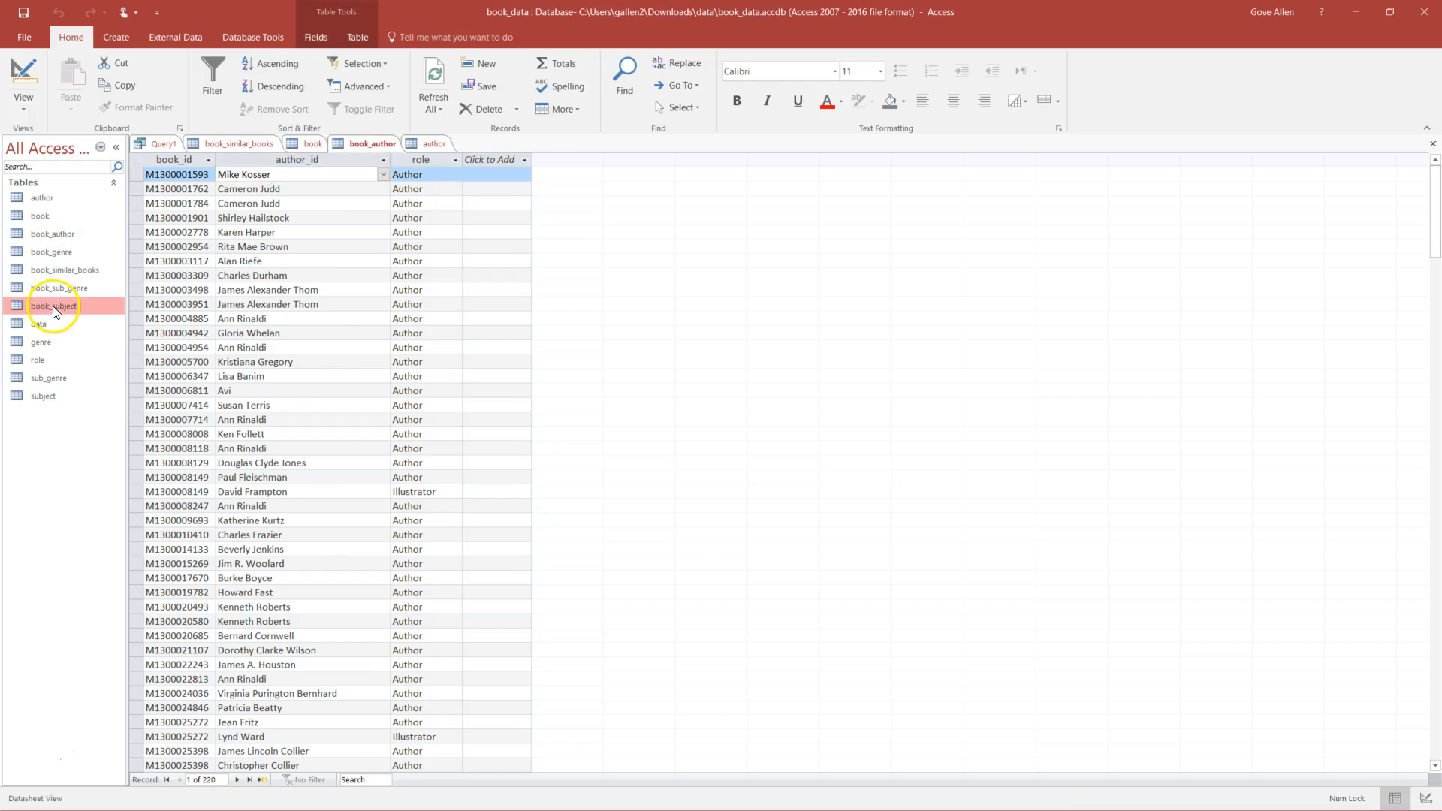
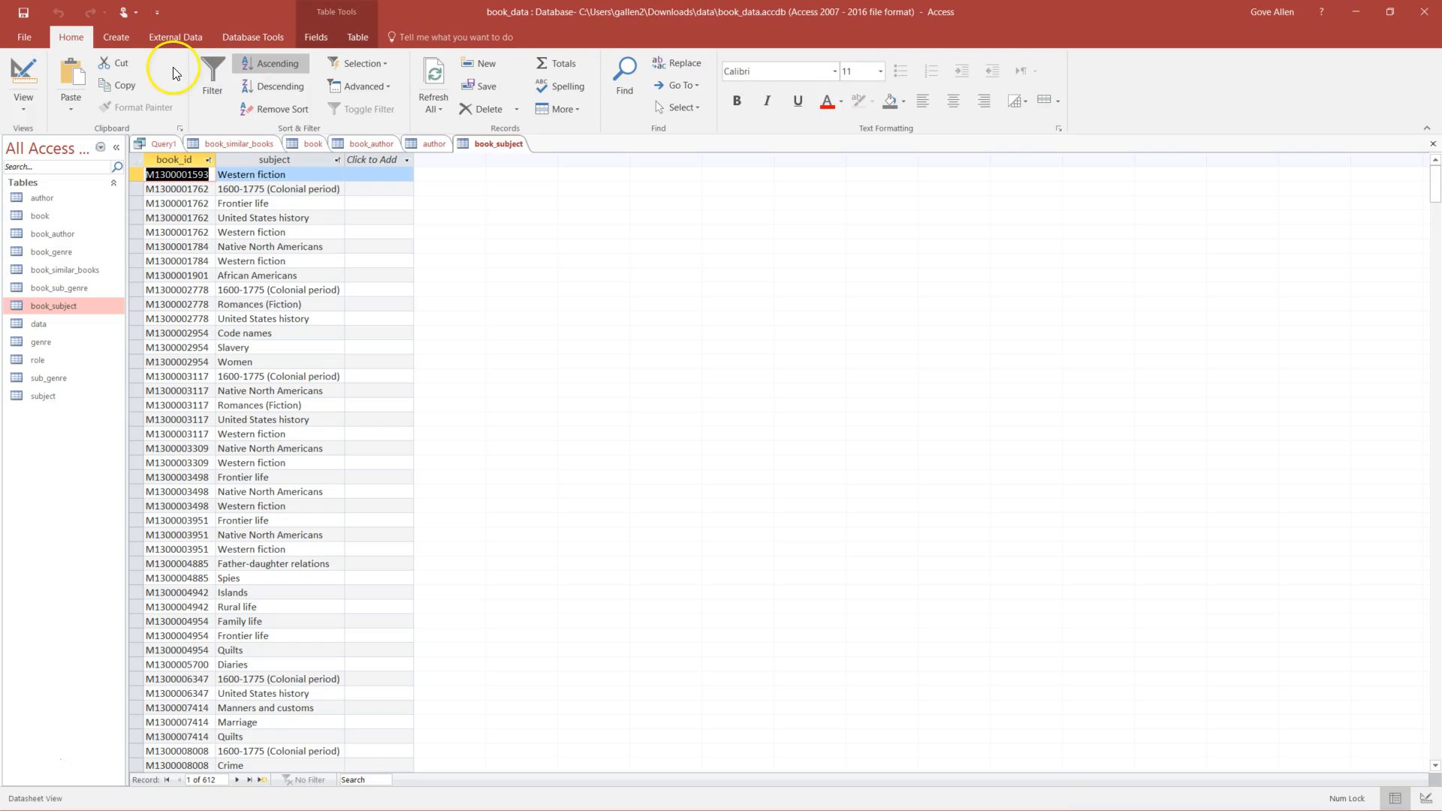
- Close all the open tables, saving the layout changes to book_author and book_similar_books, and leave the query open
{"action": "left_click", "coordinate": [118, 38]}
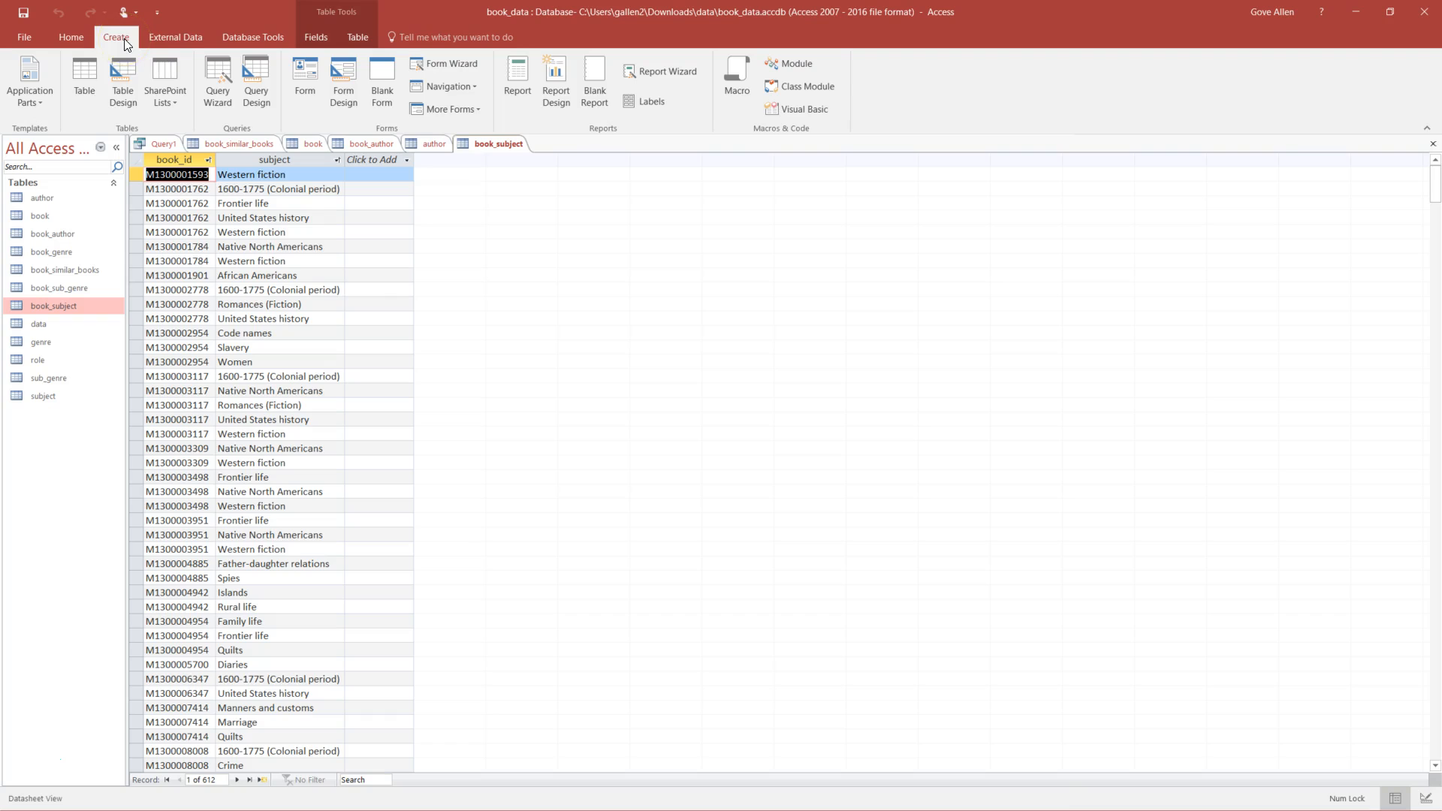
{"action": "left_click", "coordinate": [1433, 144]}
{"action": "left_click", "coordinate": [1434, 143]}
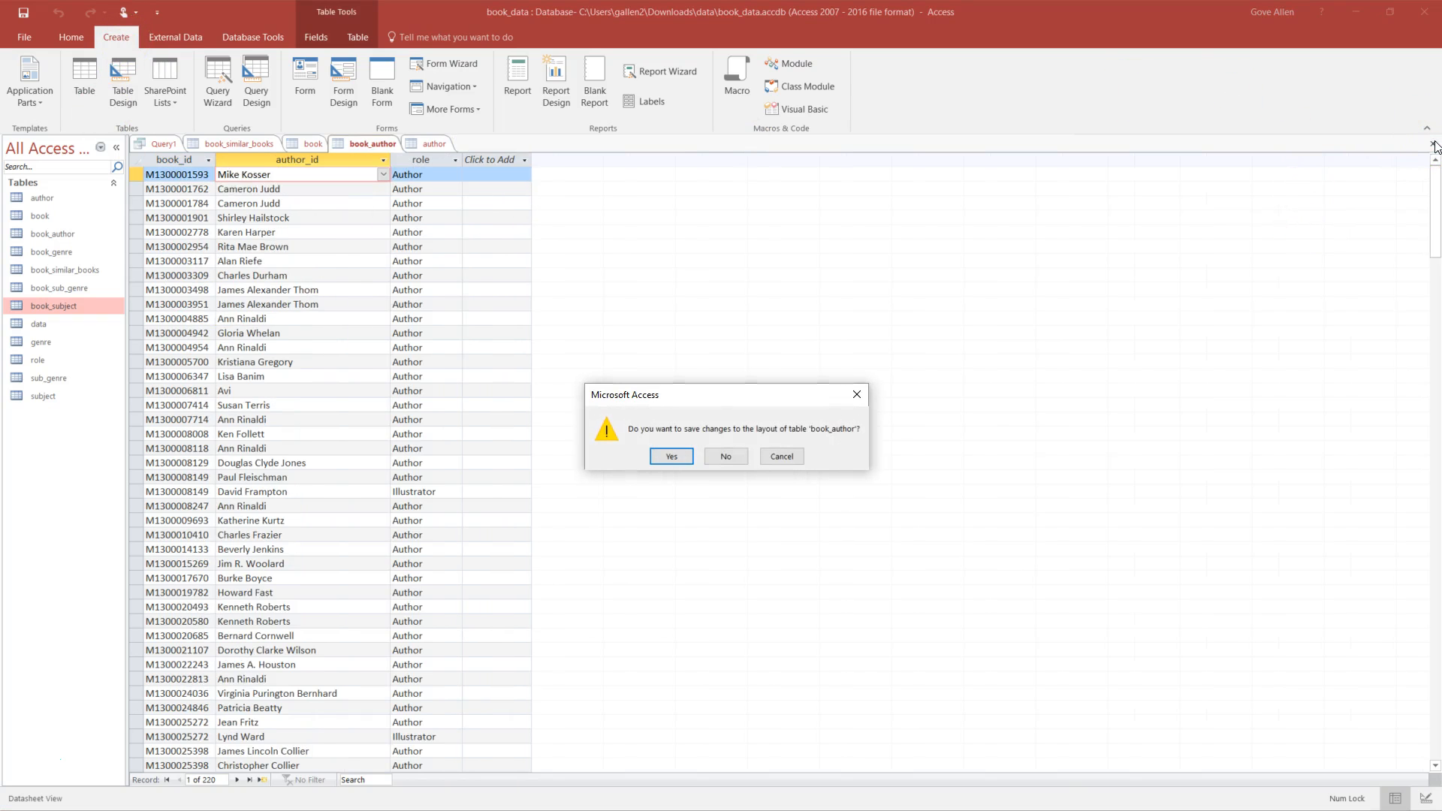
{"action": "key", "text": "Return"}
{"action": "left_click", "coordinate": [1434, 143]}
{"action": "left_click", "coordinate": [1434, 143]}
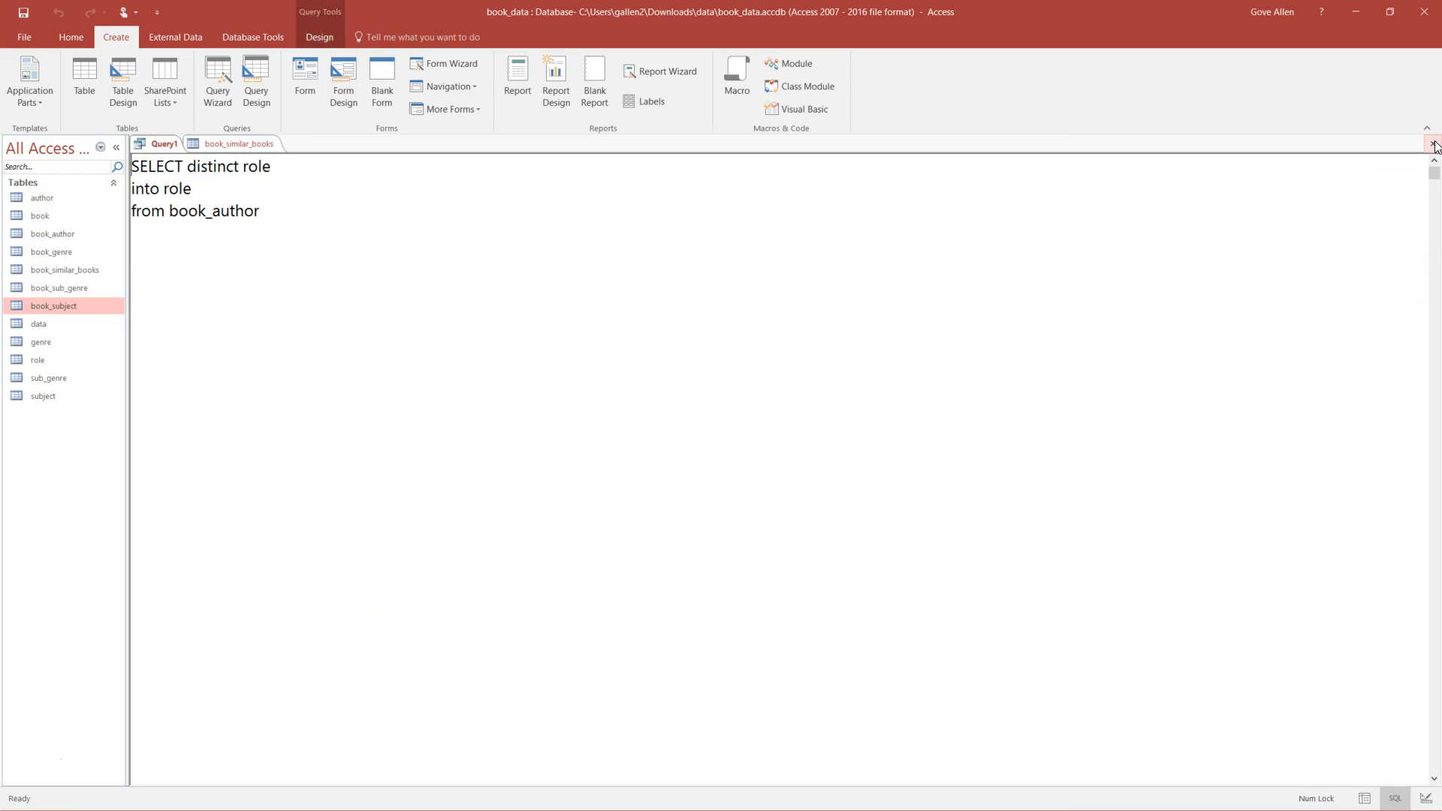
{"action": "left_click", "coordinate": [225, 143]}
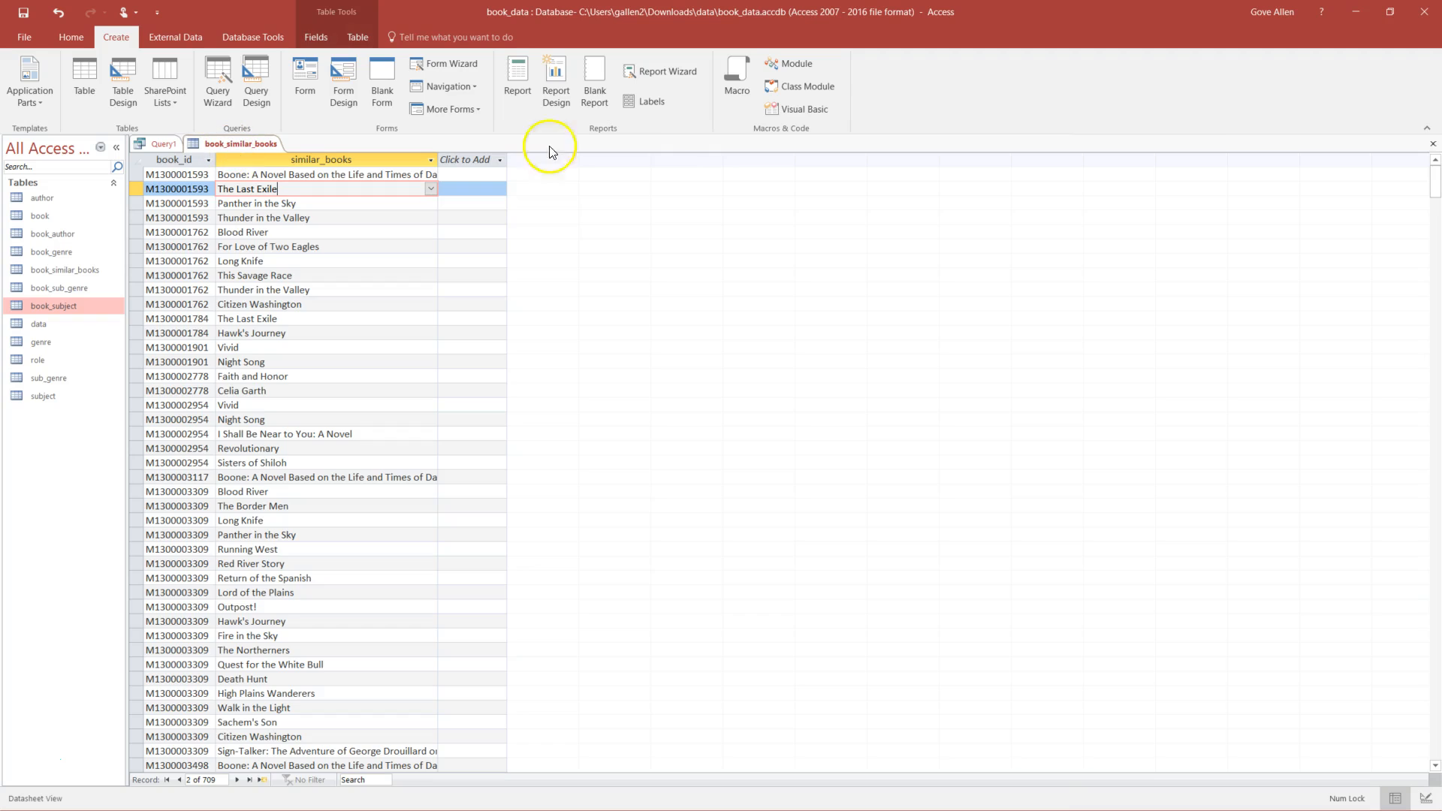
{"action": "left_click", "coordinate": [1435, 144]}
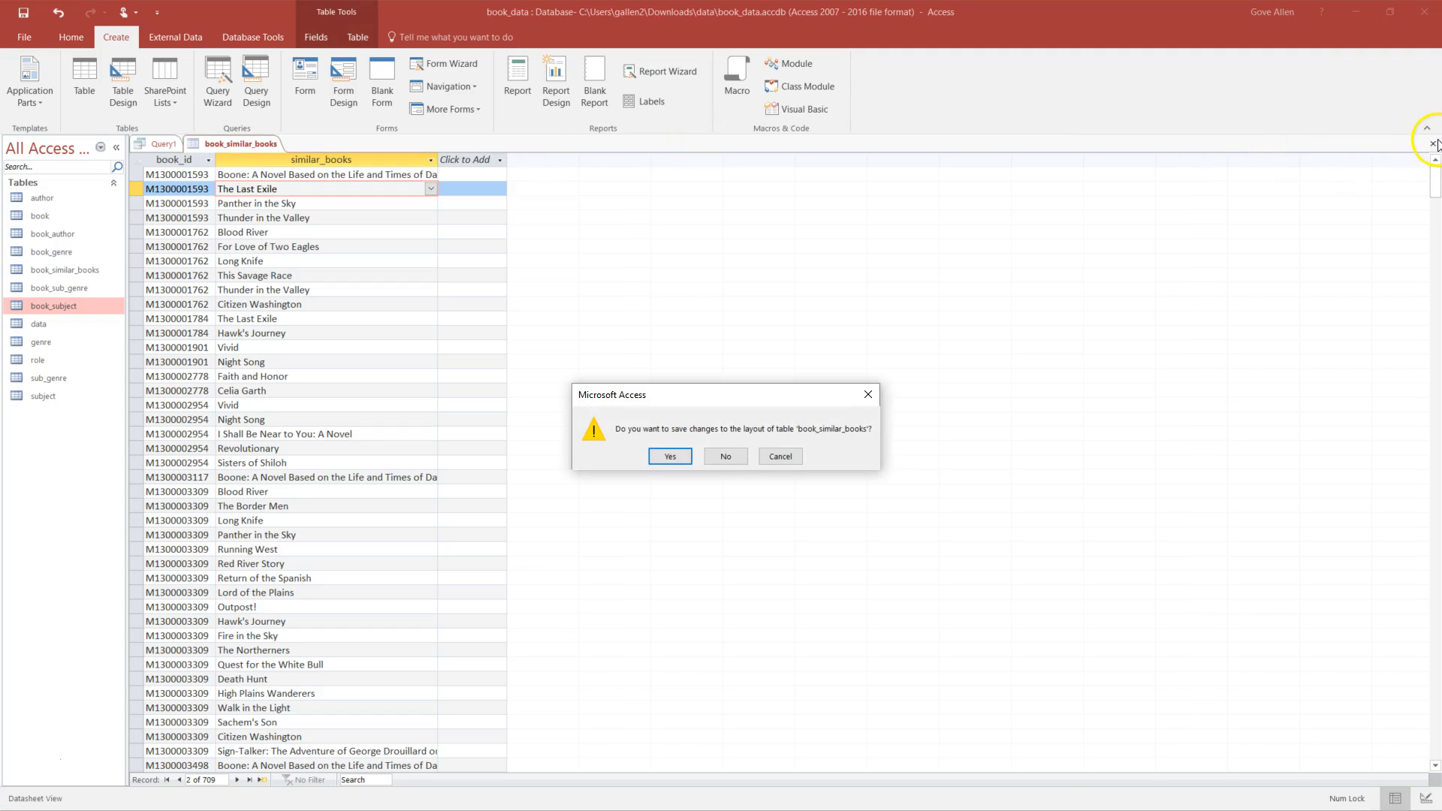
{"action": "left_click", "coordinate": [677, 457]}
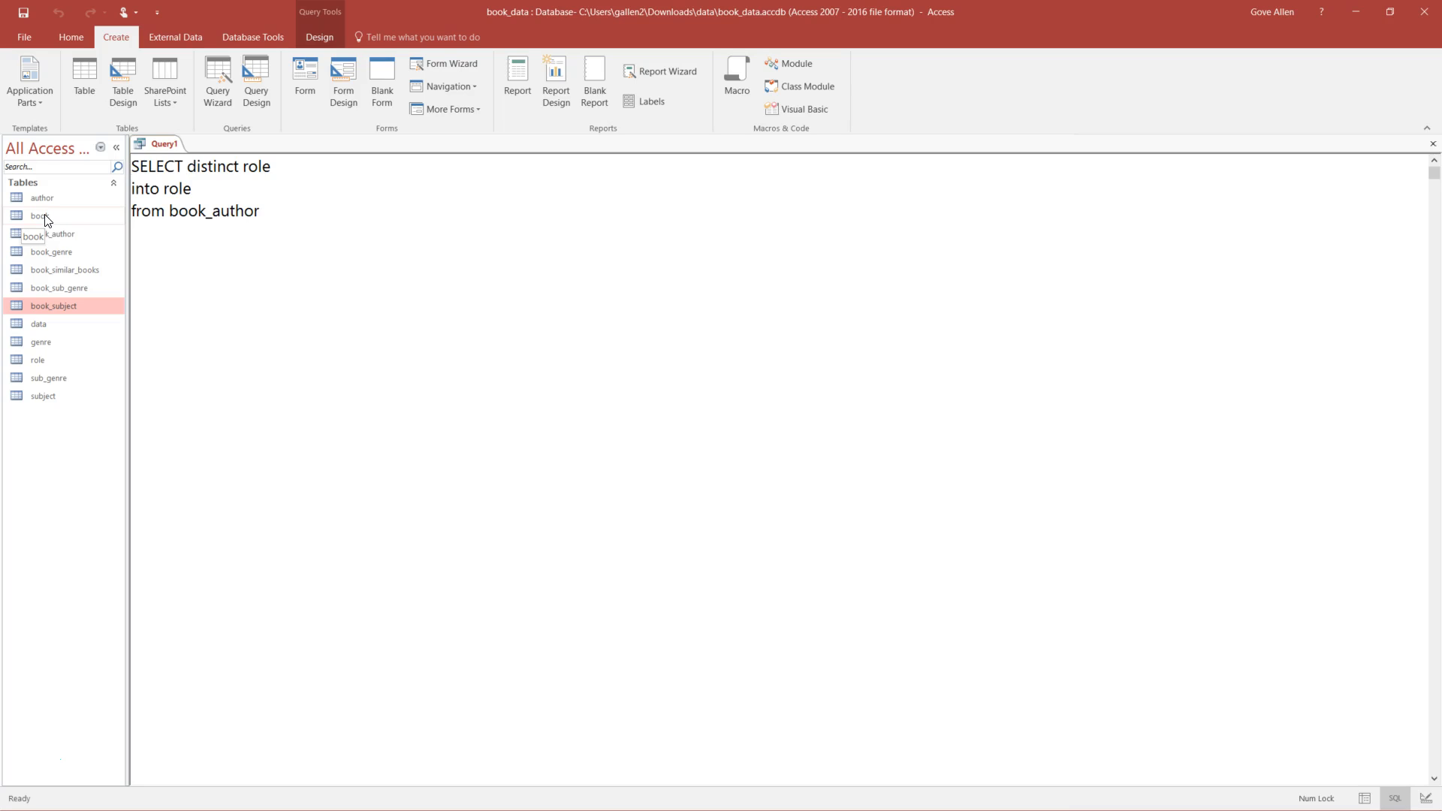
- Start the Form Wizard on the book table, allow its wizard files to open, and include the book_id, title and copyright_year fields
{"action": "double_click", "coordinate": [44, 218]}
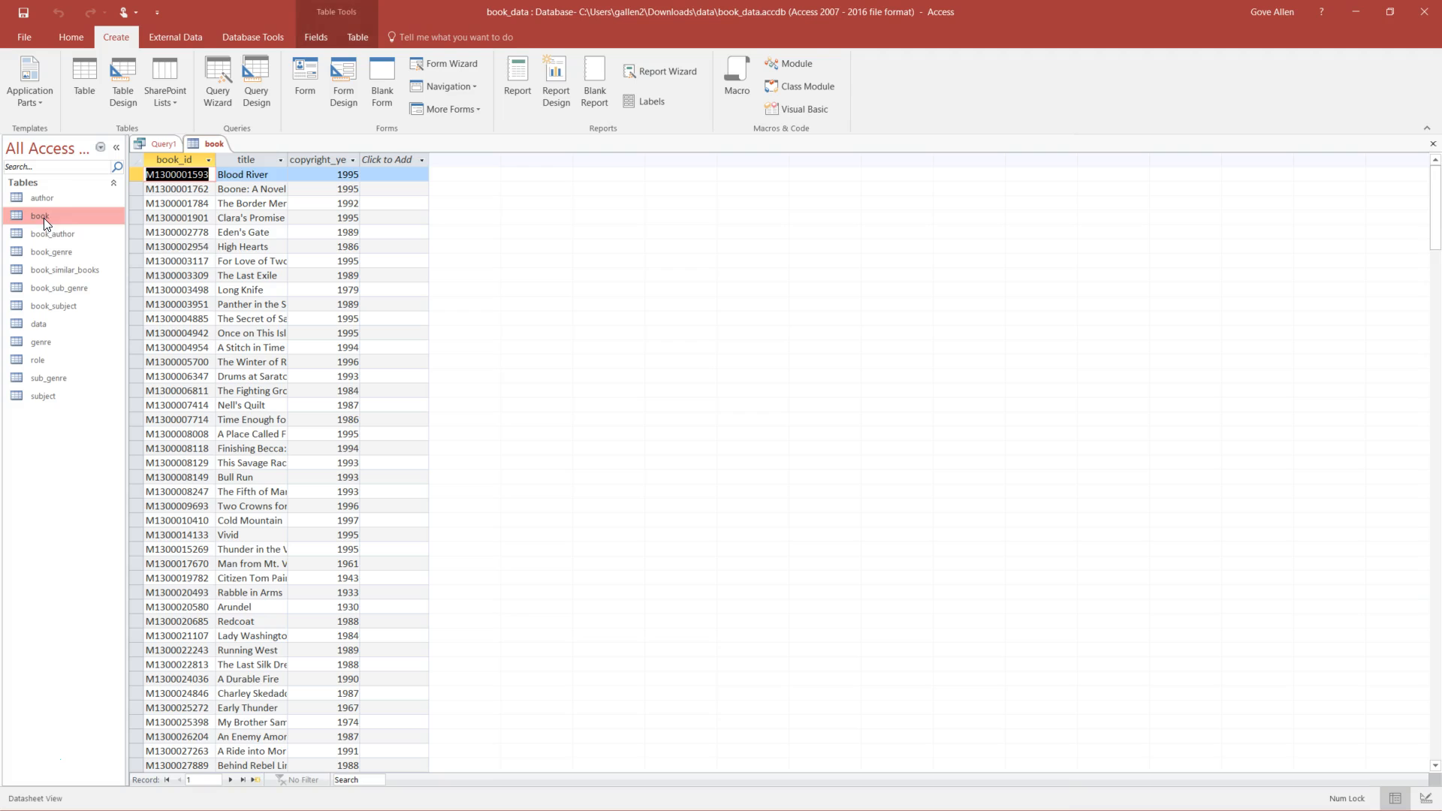
{"action": "left_click", "coordinate": [119, 34]}
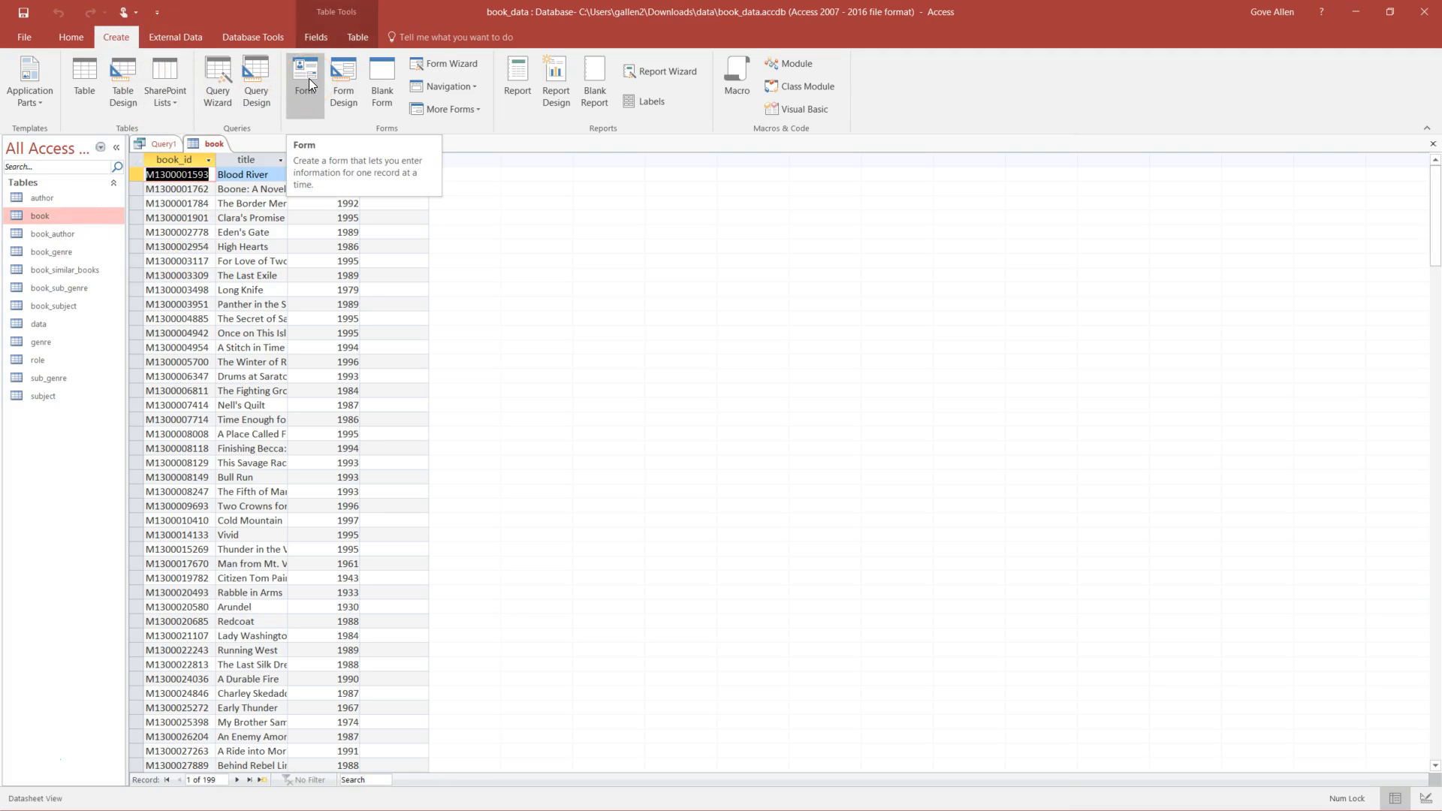
{"action": "left_click", "coordinate": [357, 74]}
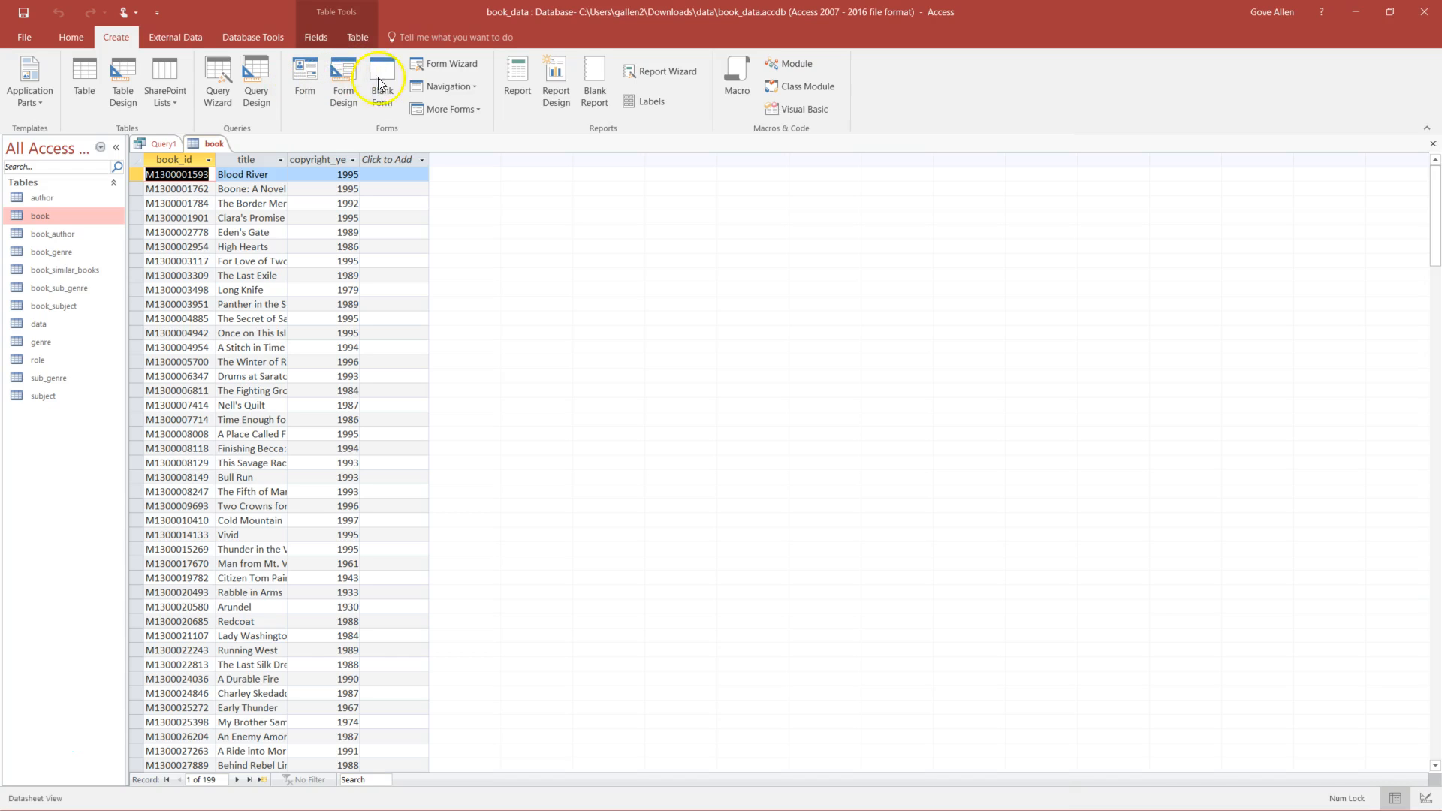
{"action": "left_click", "coordinate": [450, 63]}
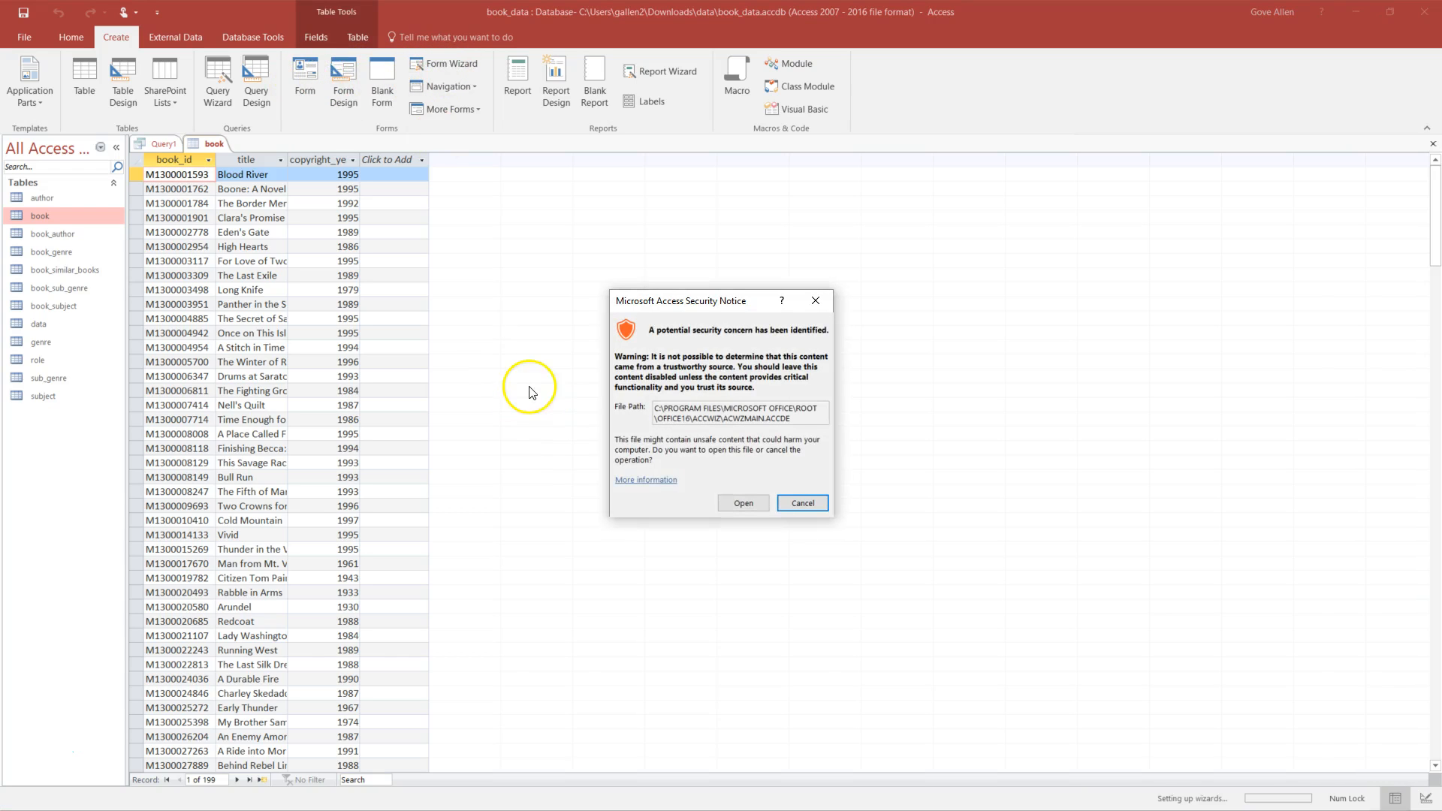
{"action": "left_click", "coordinate": [758, 508]}
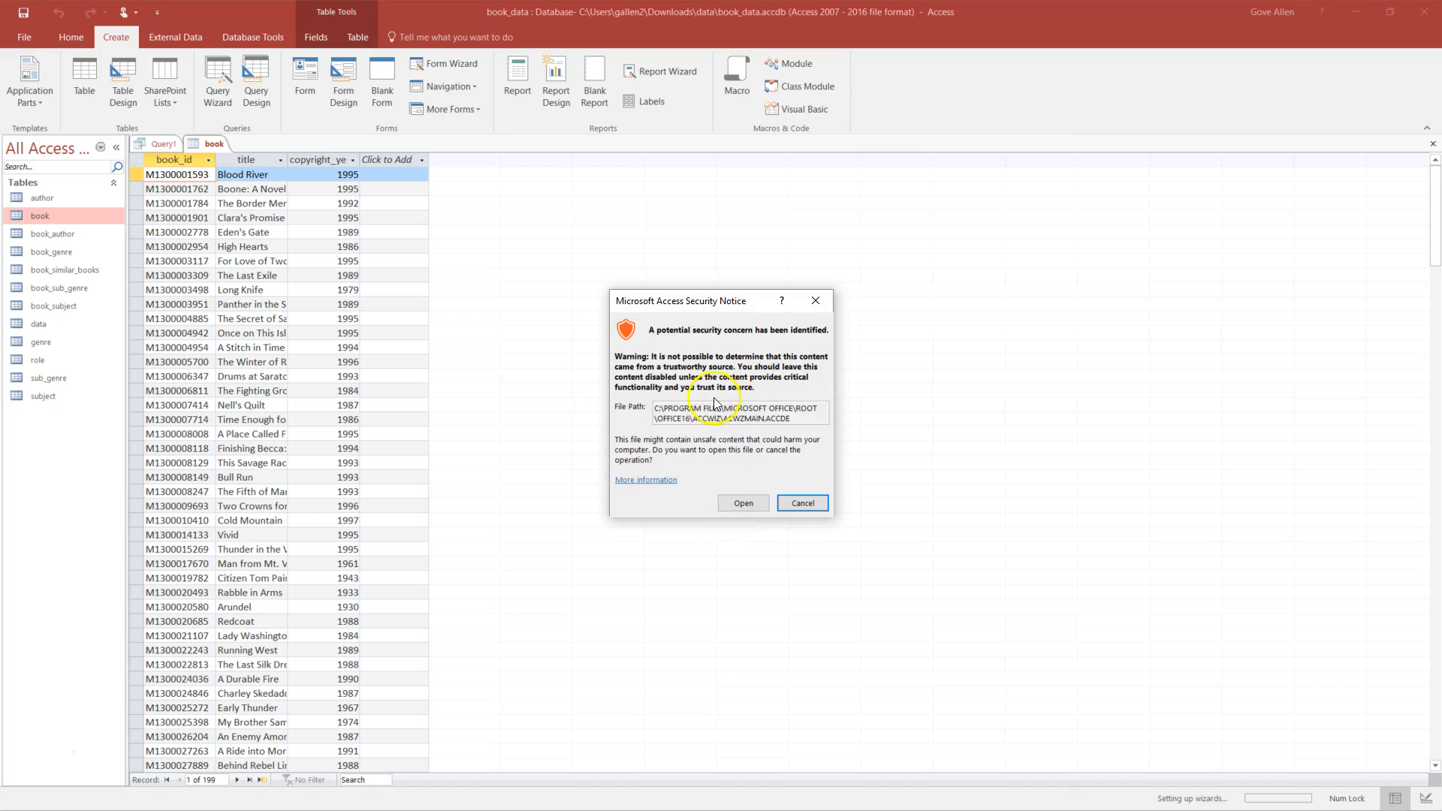
{"action": "left_click", "coordinate": [758, 508]}
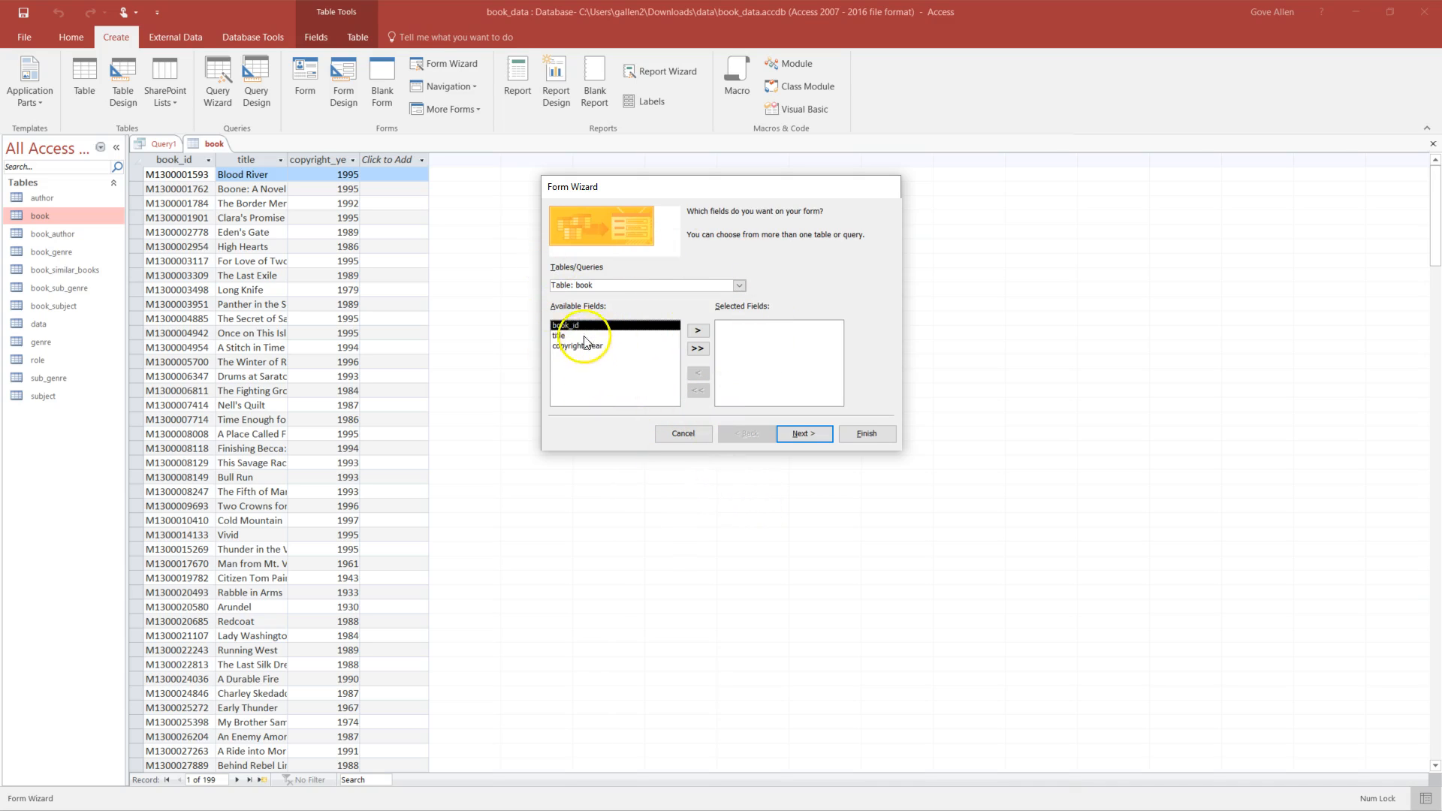
{"action": "left_click", "coordinate": [698, 348]}
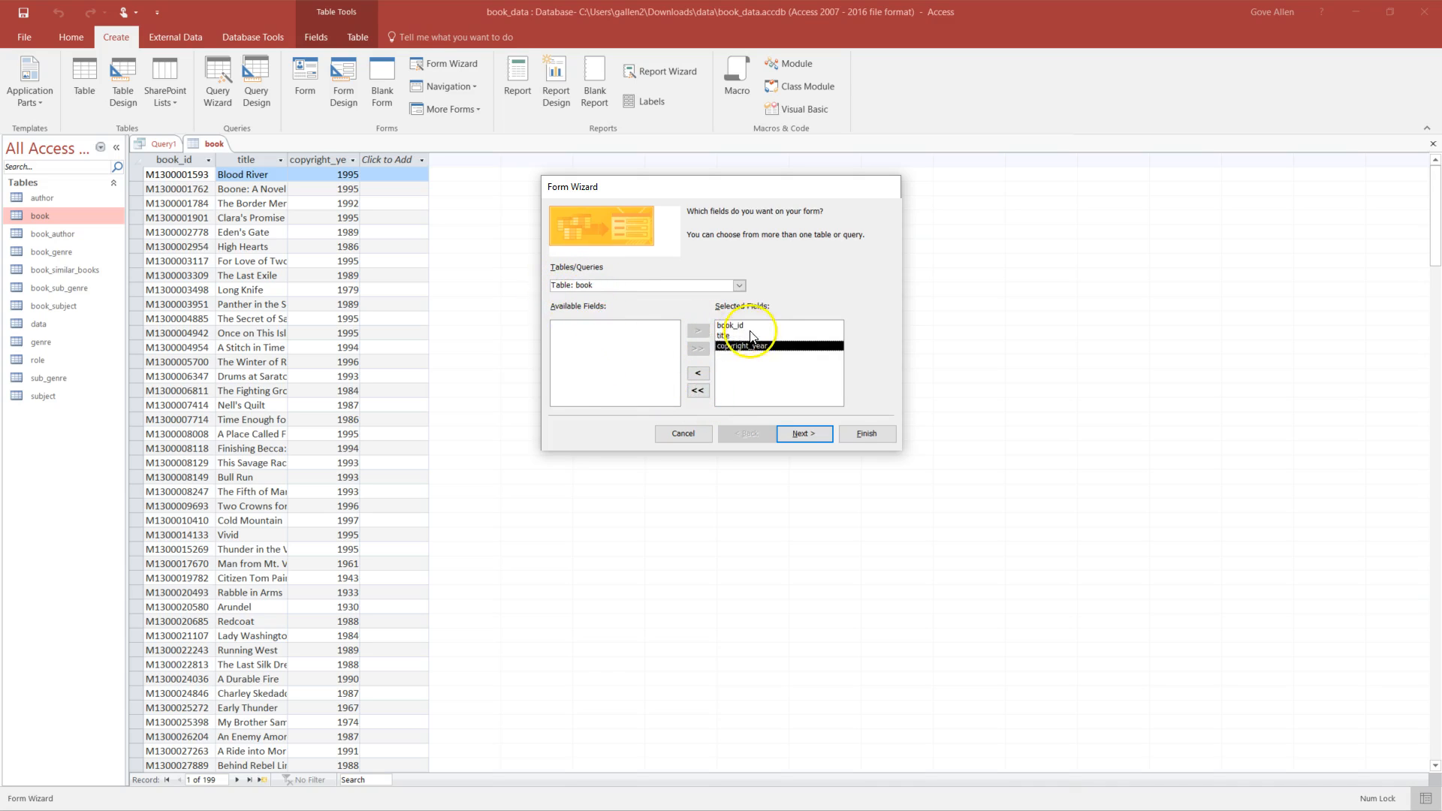
{"action": "left_click", "coordinate": [799, 437]}
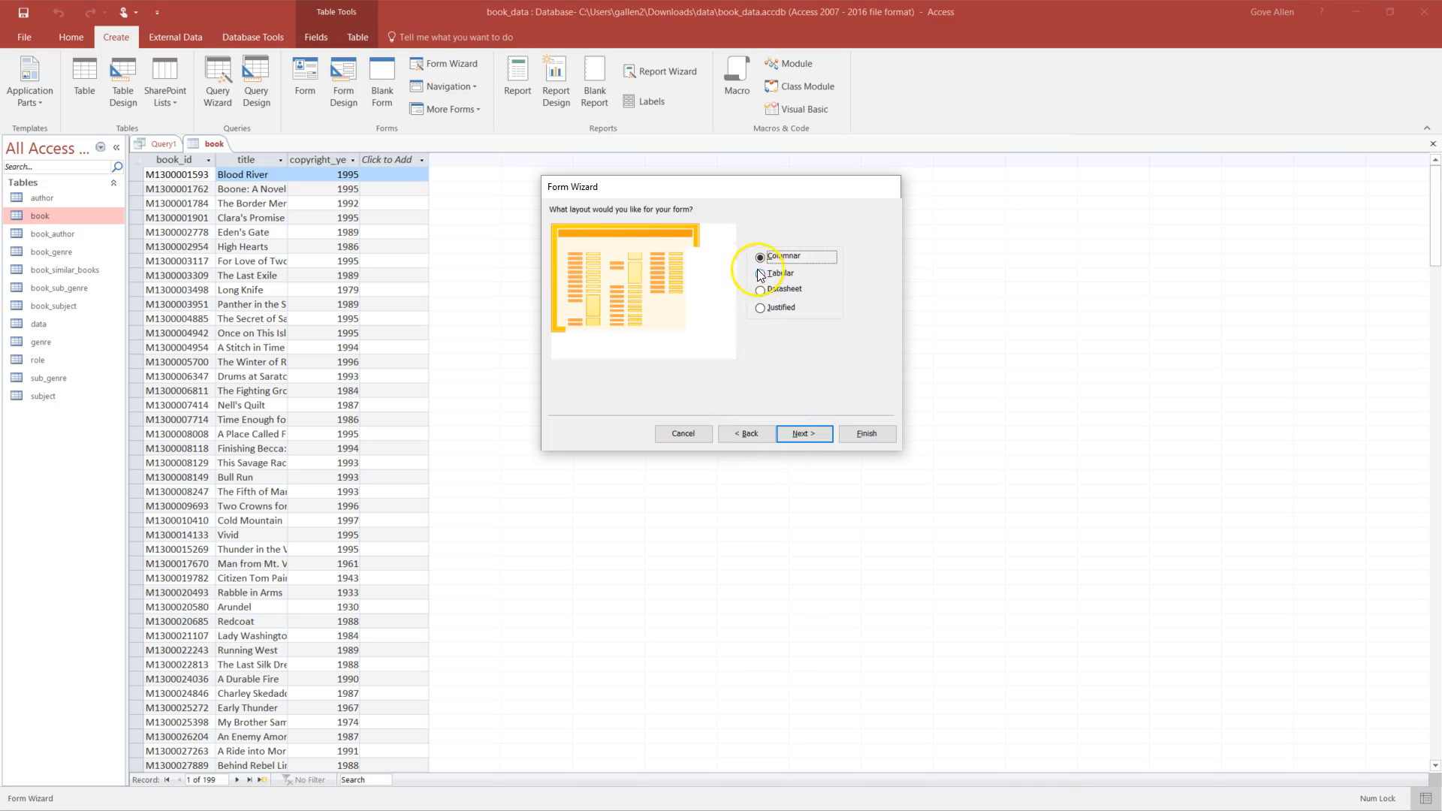
- Give the wizard form the Columnar layout, title it book_information, and finish by opening it to view or enter information
{"action": "left_click", "coordinate": [760, 274]}
{"action": "left_click", "coordinate": [761, 290]}
{"action": "left_click", "coordinate": [761, 307]}
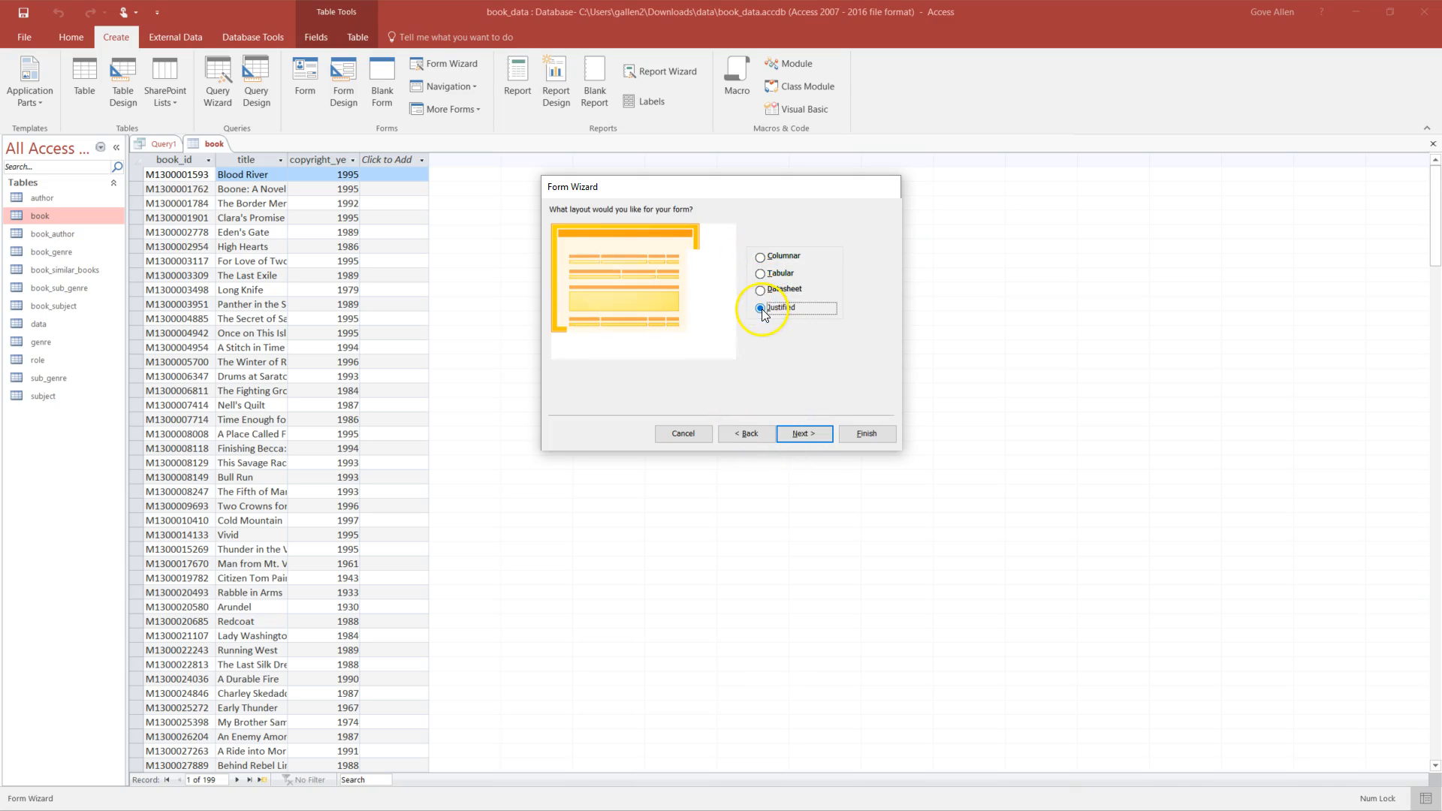
{"action": "left_click", "coordinate": [761, 258]}
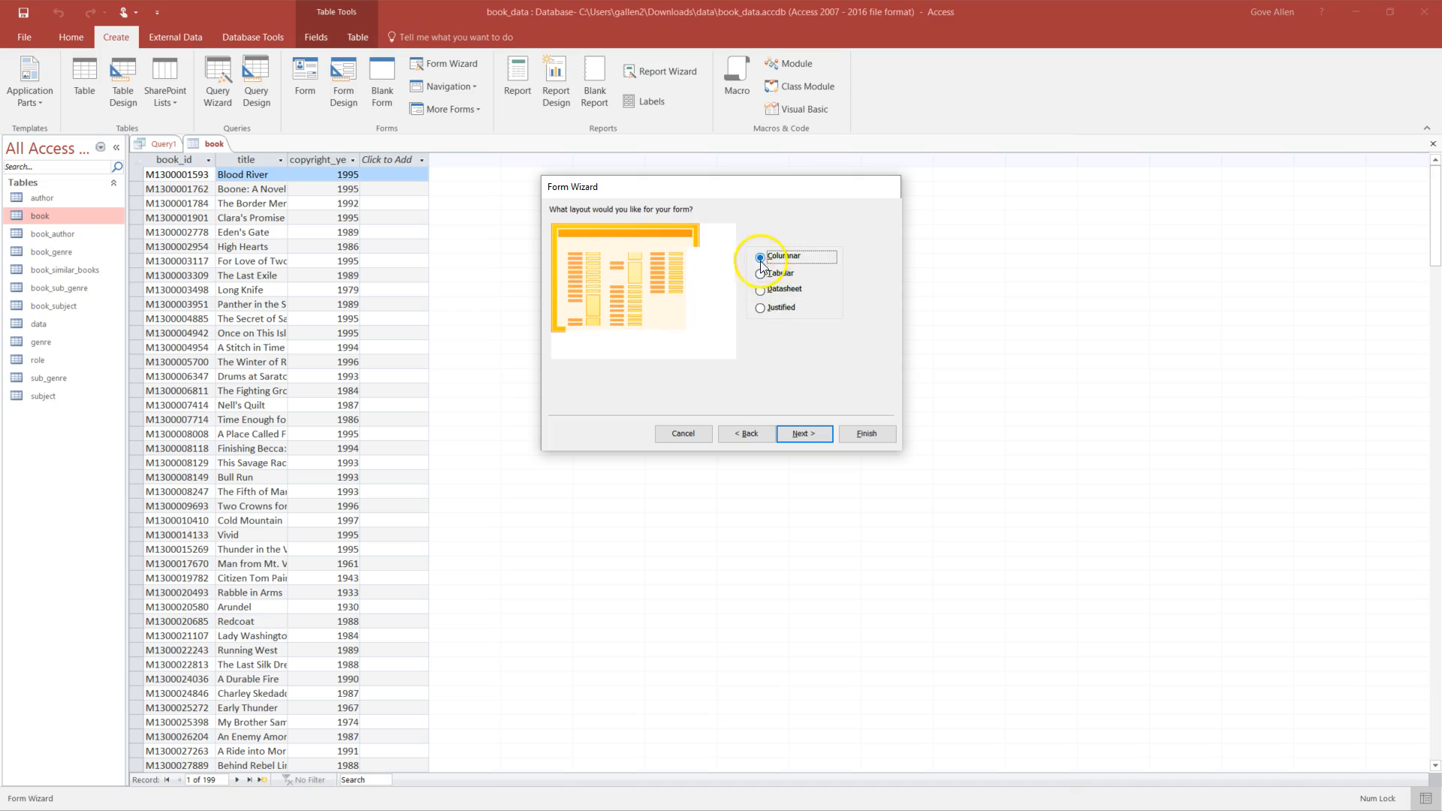
{"action": "left_click", "coordinate": [810, 433]}
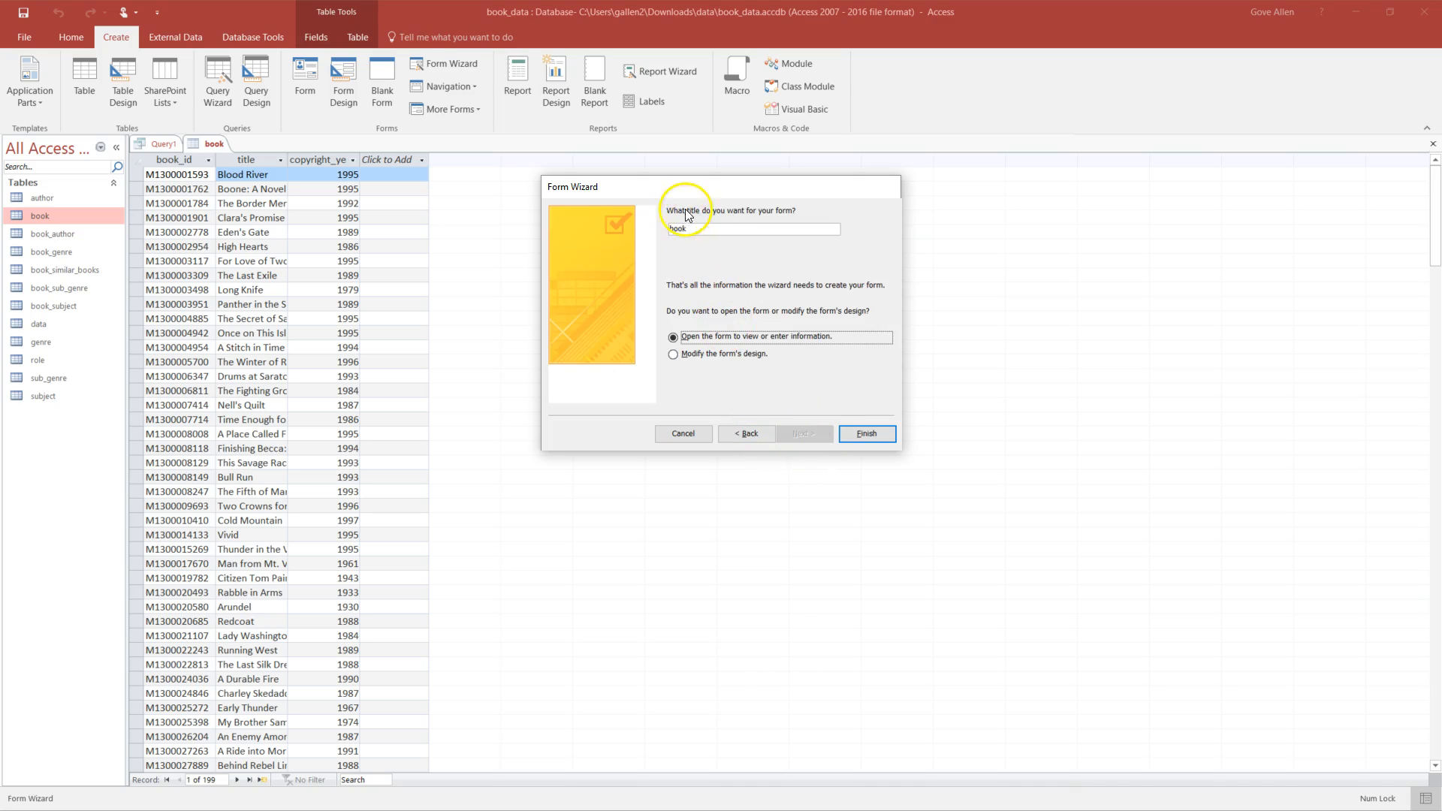
{"action": "left_click", "coordinate": [696, 228]}
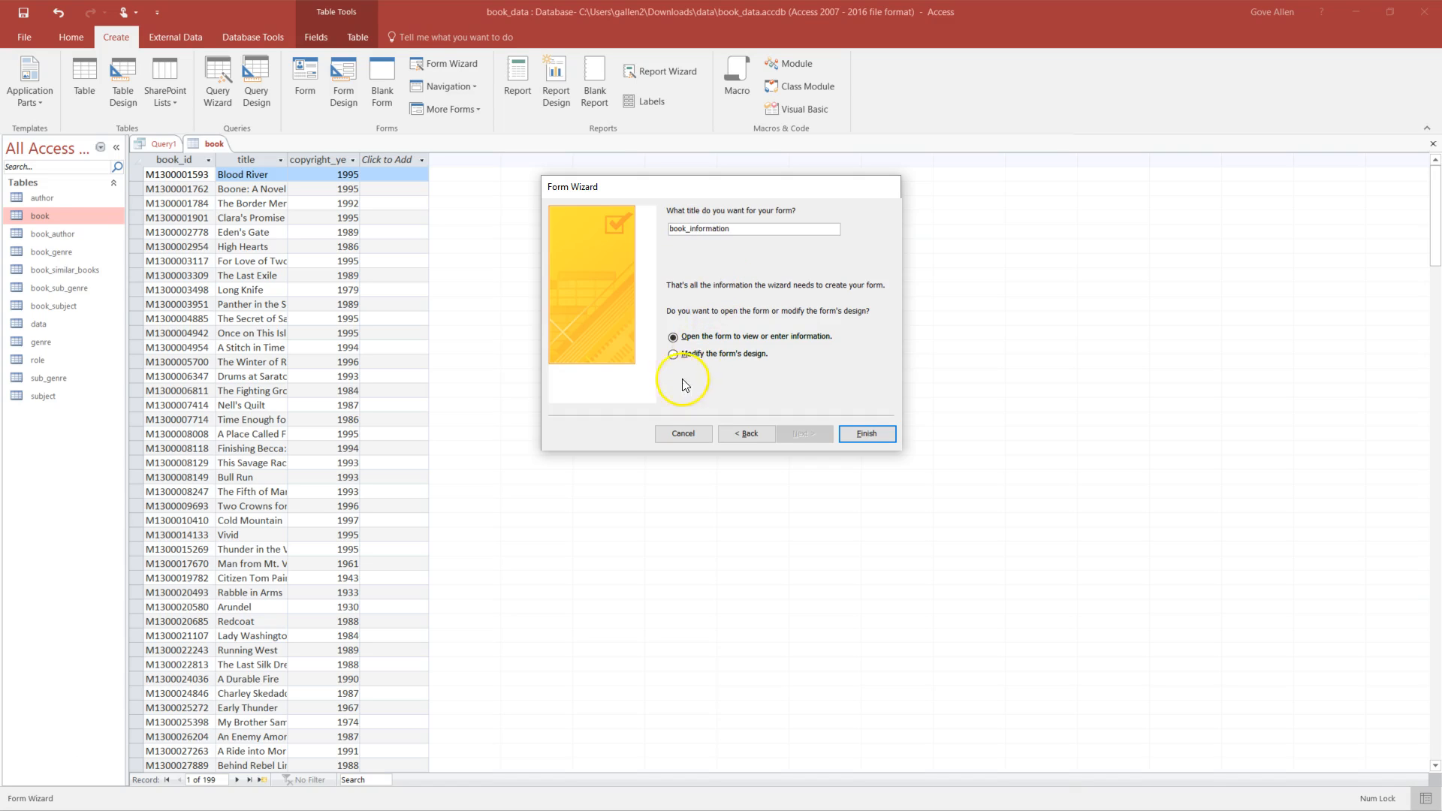
{"action": "left_click", "coordinate": [854, 434]}
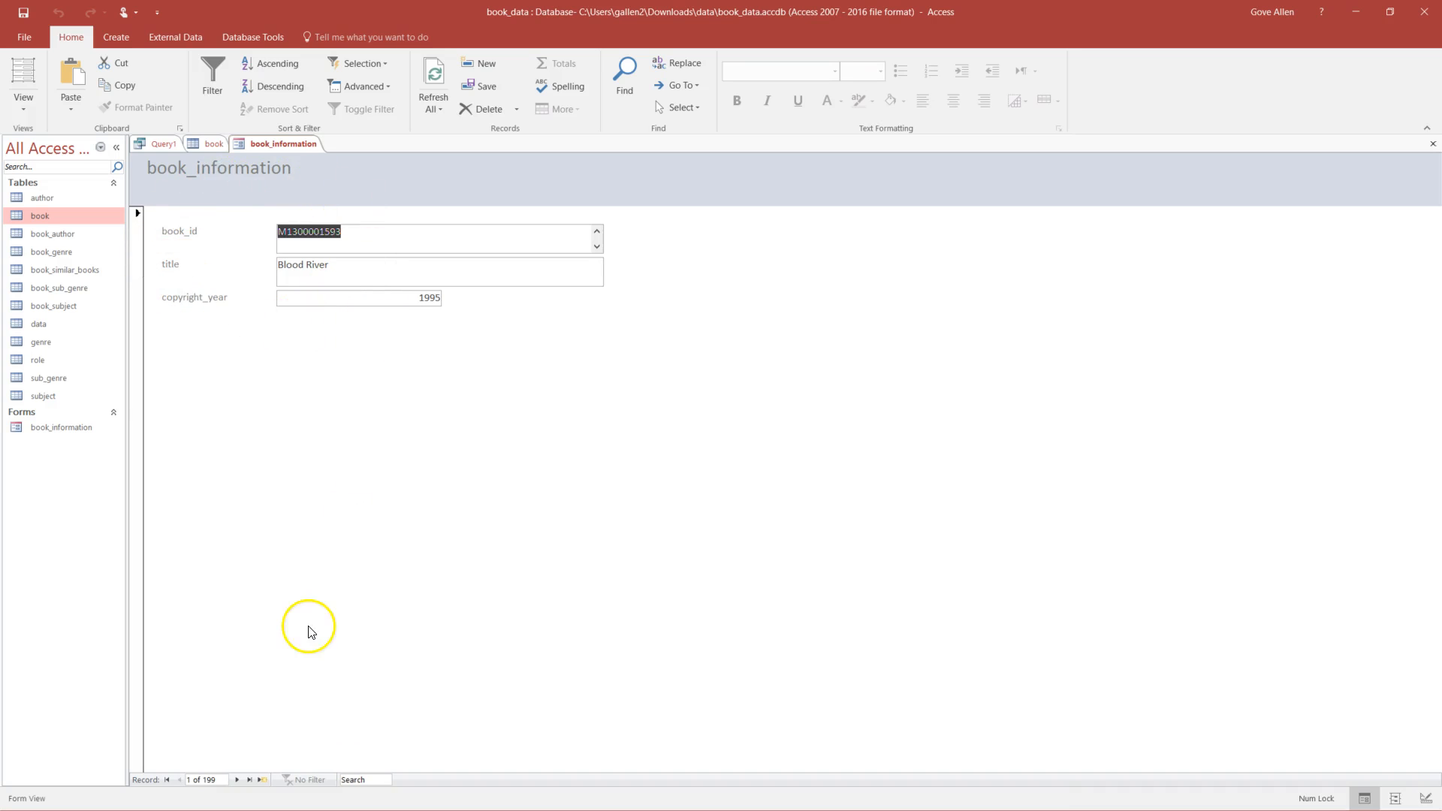
- Step forward through the first several book records in the book_information form
{"action": "left_click", "coordinate": [237, 780]}
{"action": "left_click", "coordinate": [237, 780]}
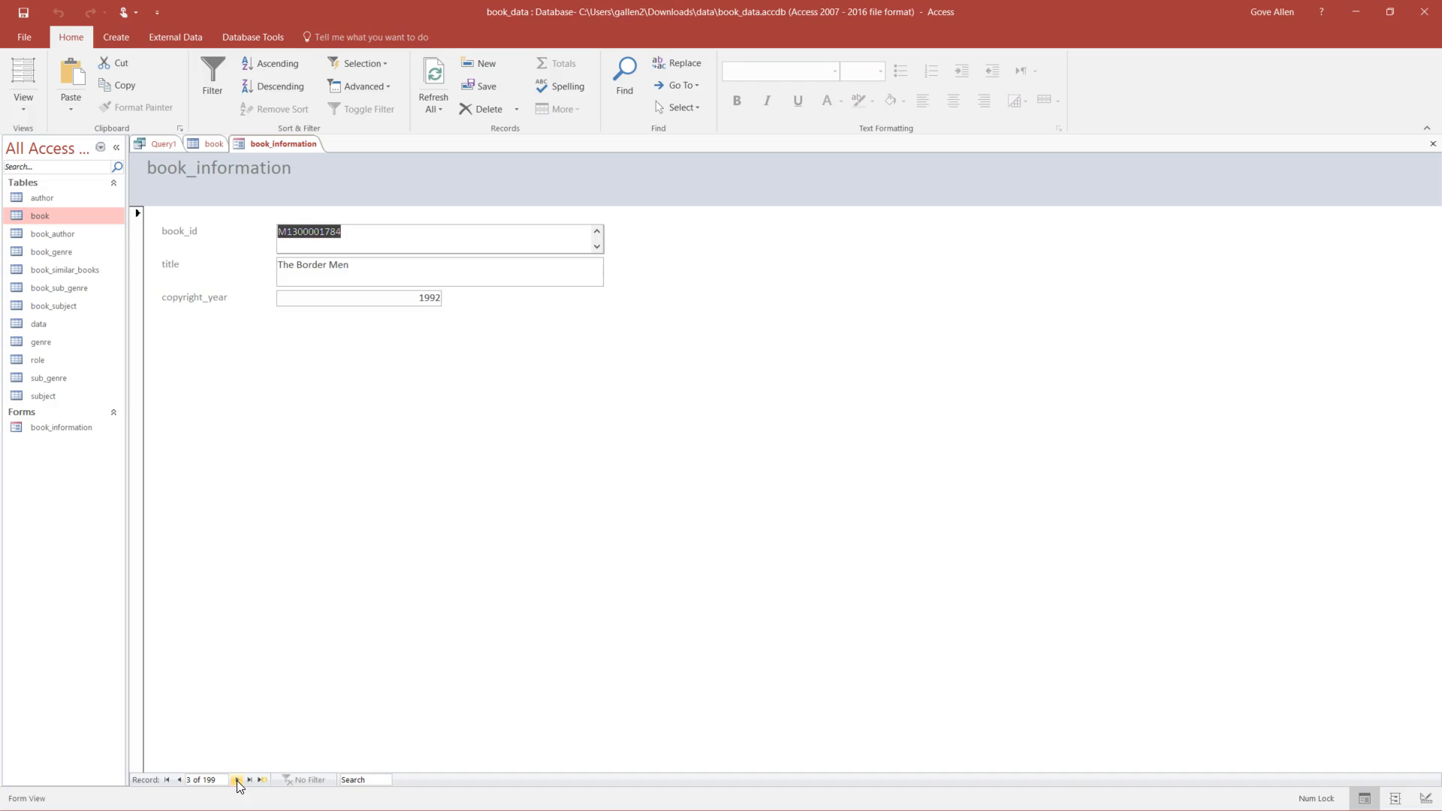
{"action": "left_click", "coordinate": [236, 780]}
{"action": "left_click", "coordinate": [237, 780]}
{"action": "left_click", "coordinate": [236, 780]}
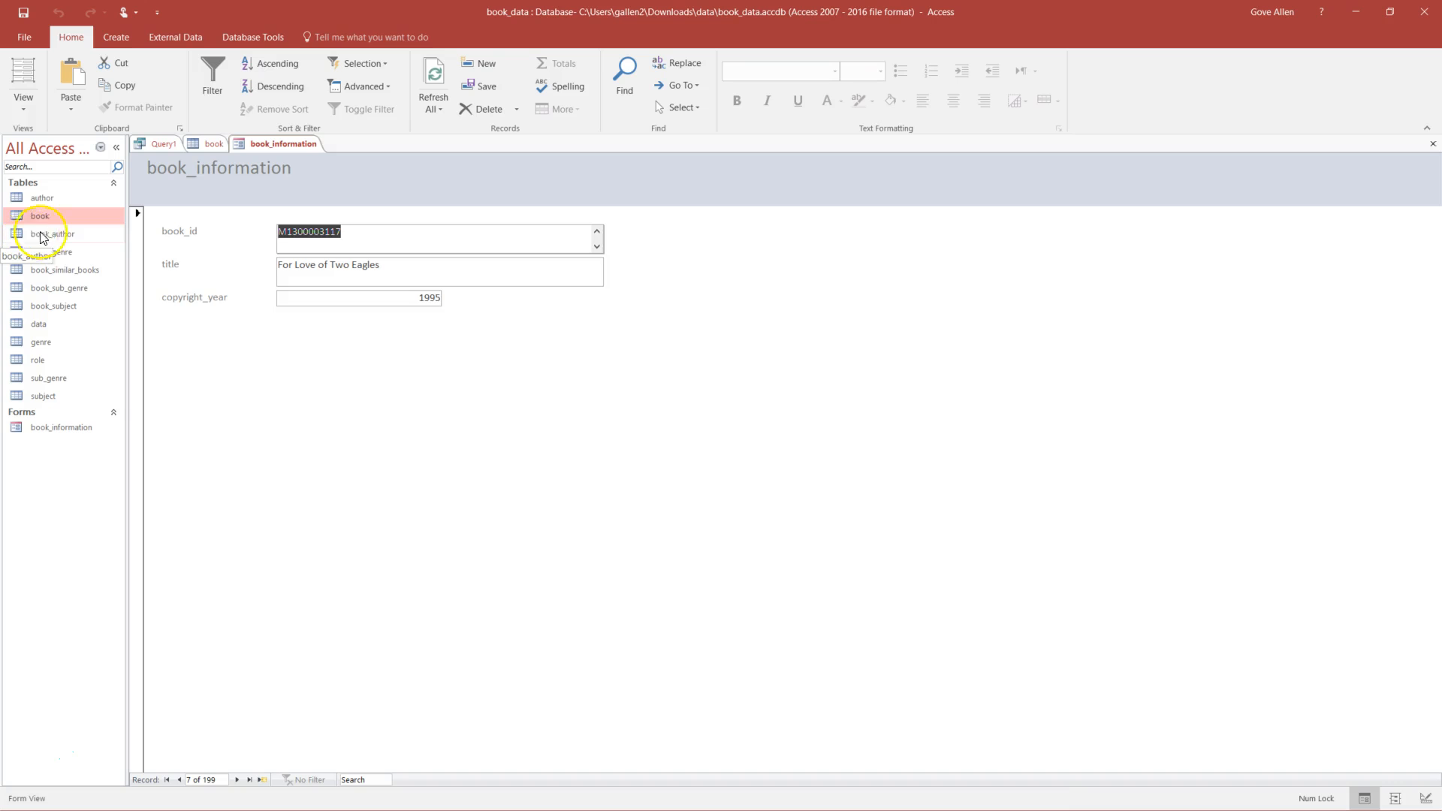
- Open the book_author table and create a Datasheet form from it
{"action": "left_click", "coordinate": [70, 236]}
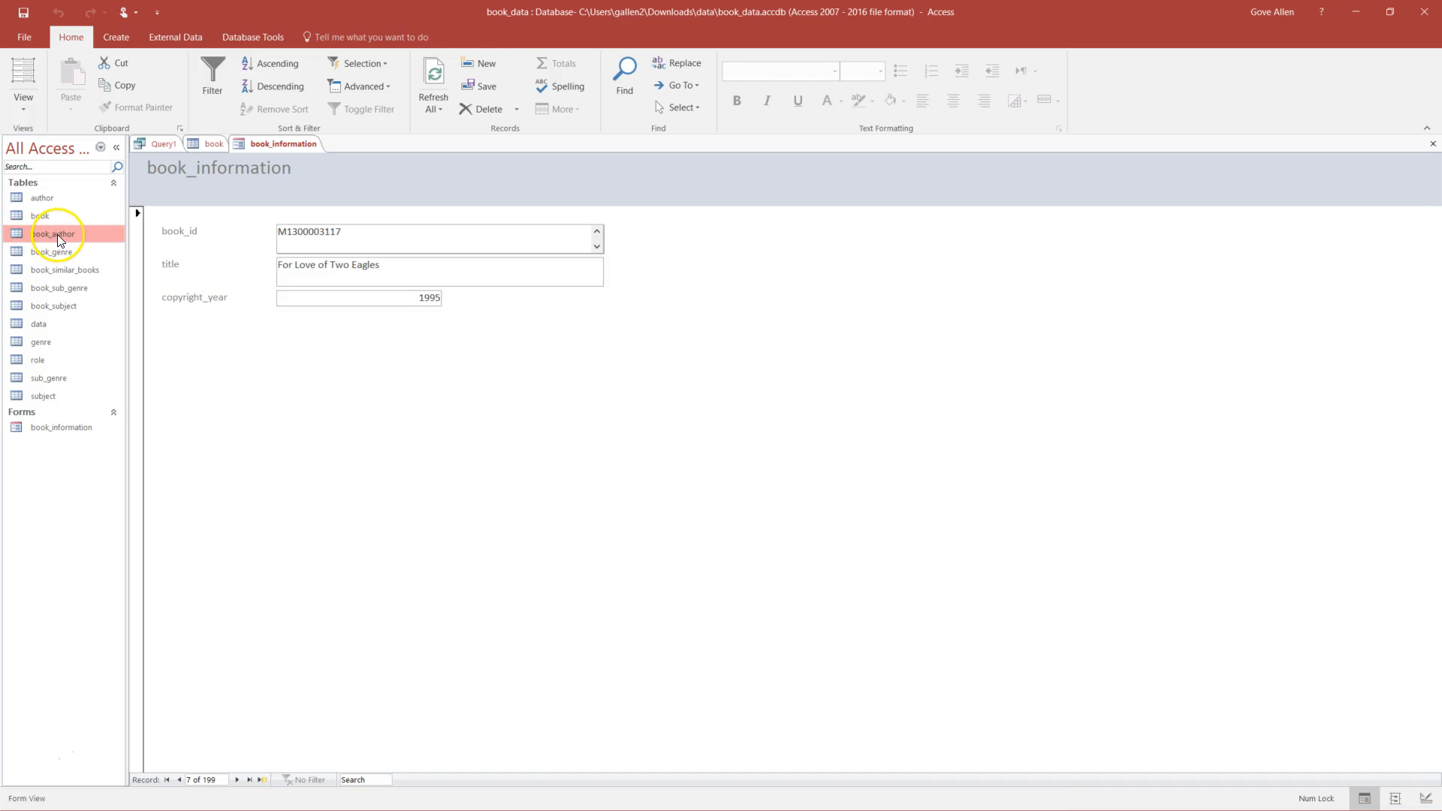
{"action": "double_click", "coordinate": [58, 235]}
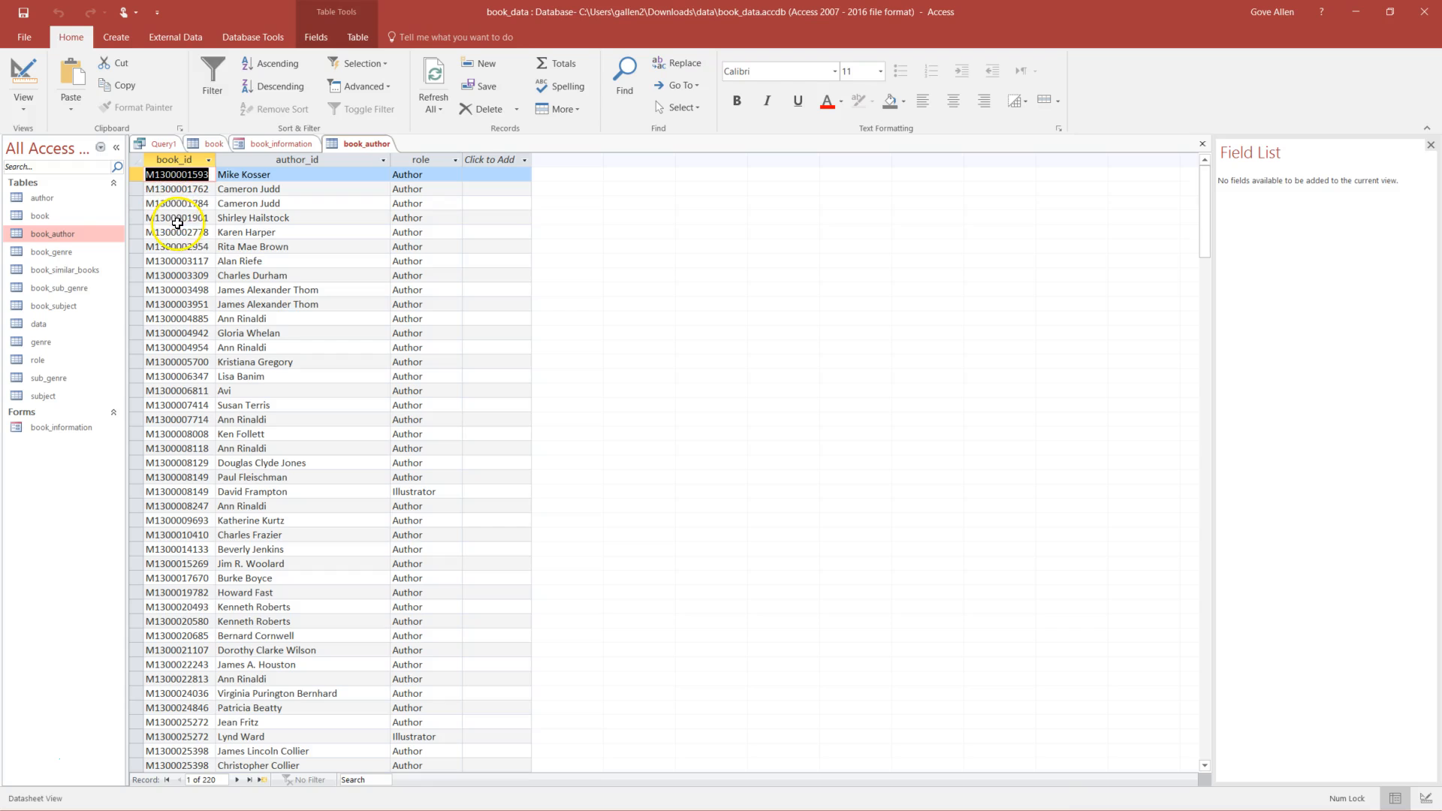
{"action": "left_click", "coordinate": [118, 36]}
{"action": "left_click", "coordinate": [458, 111]}
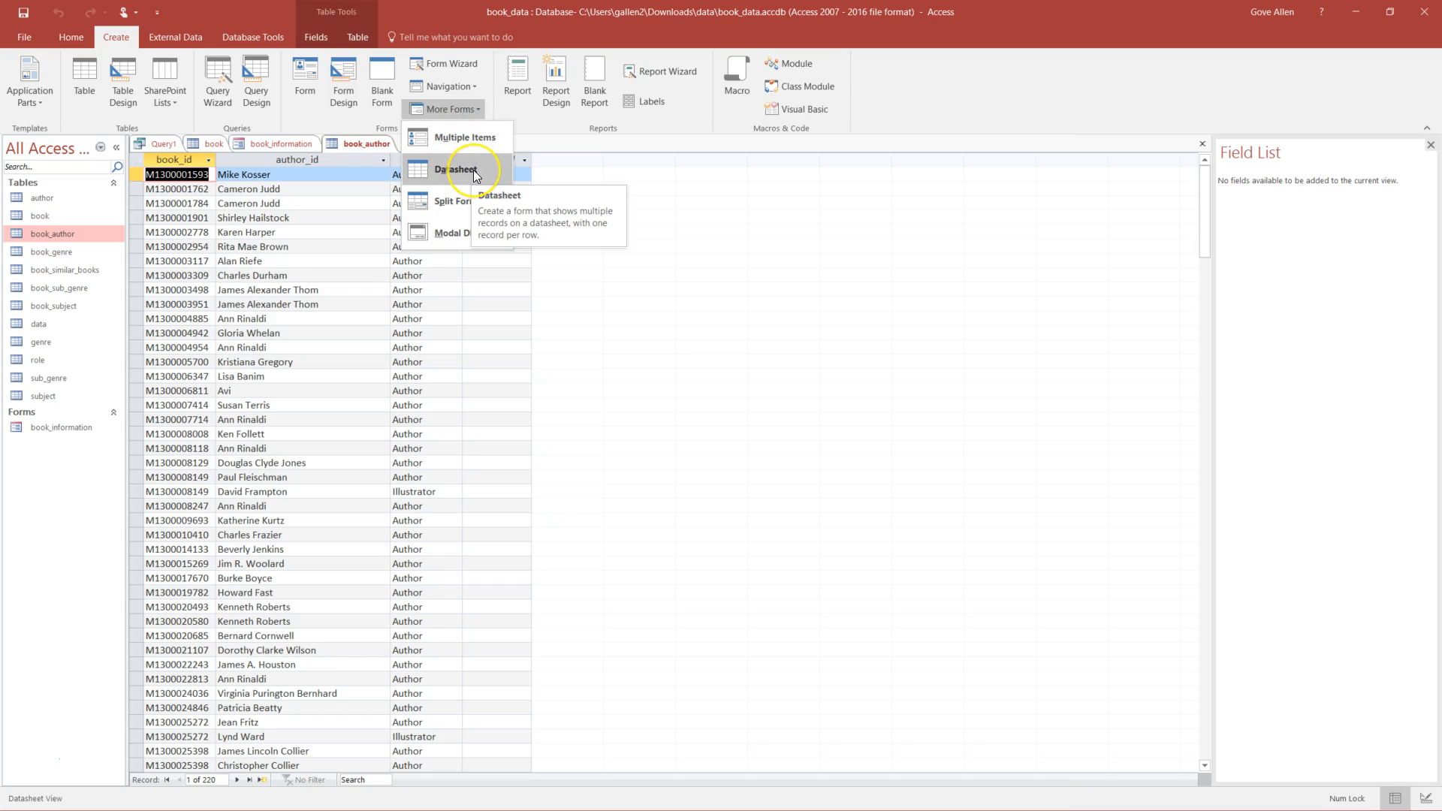
{"action": "left_click", "coordinate": [474, 173]}
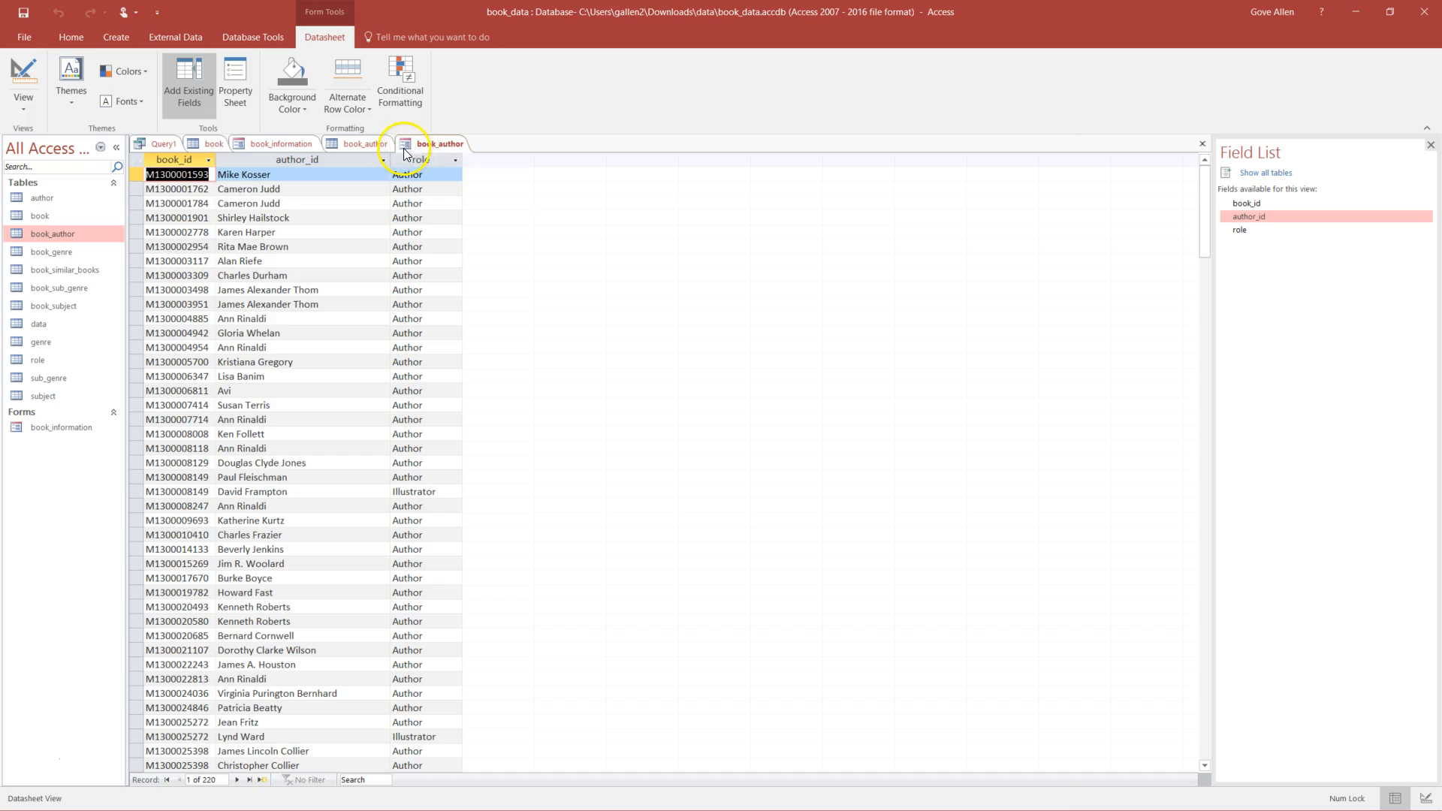
- Compare the book_author table with the new book_author datasheet form
{"action": "left_click", "coordinate": [364, 144]}
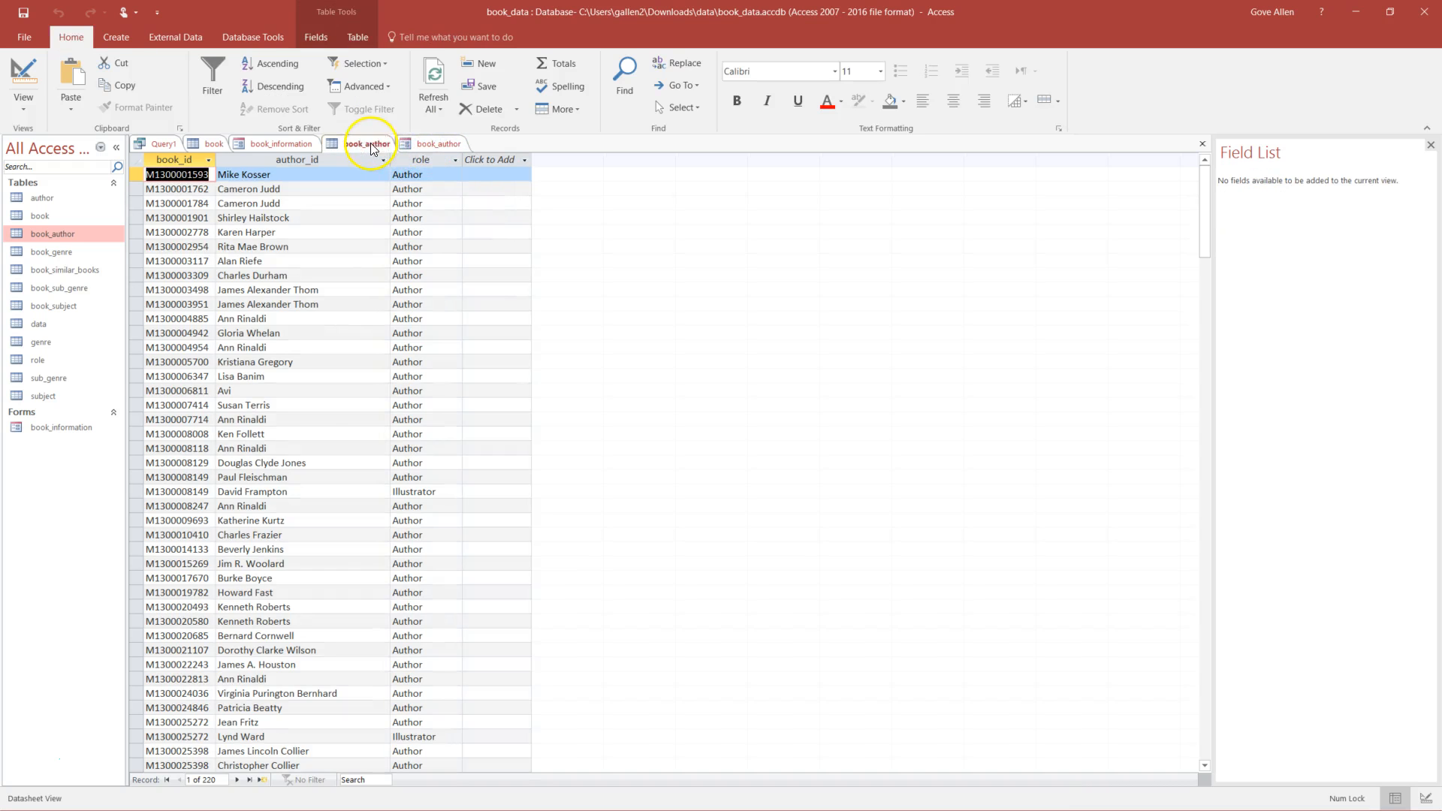
{"action": "left_click", "coordinate": [430, 142]}
{"action": "left_click", "coordinate": [359, 144]}
{"action": "left_click", "coordinate": [425, 143]}
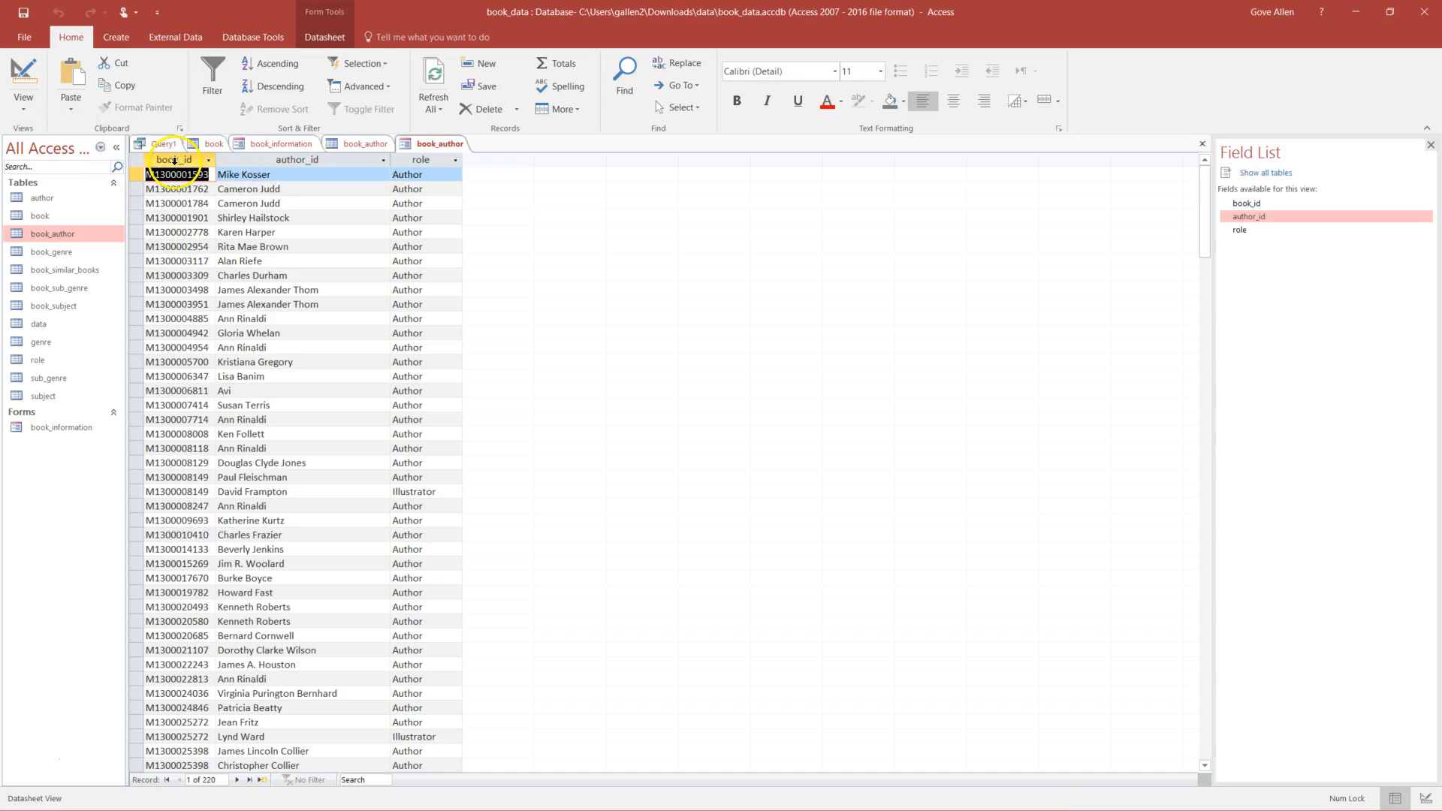
{"action": "left_click", "coordinate": [436, 151]}
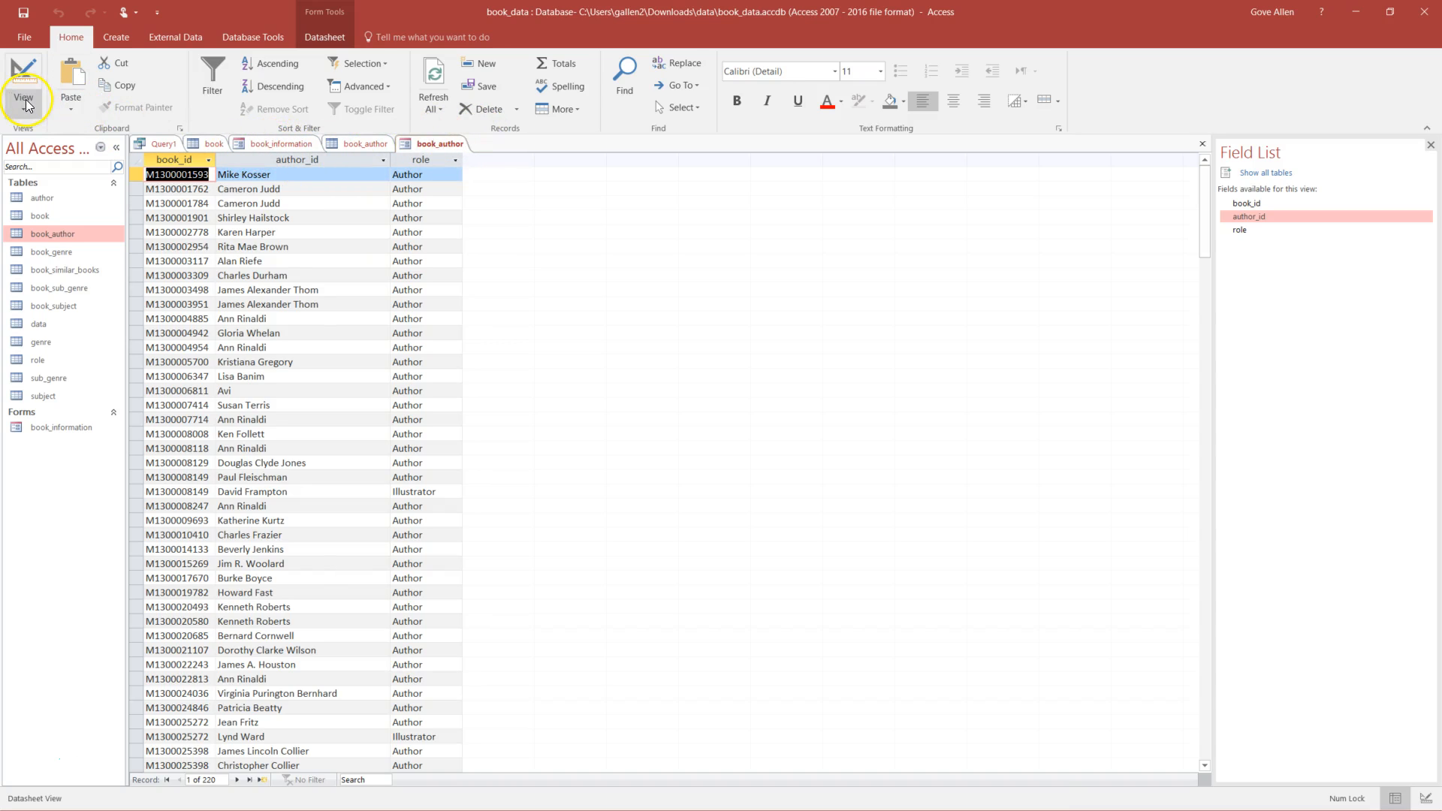
- Remove the book_id row from the book_author form in Design View
{"action": "left_click", "coordinate": [33, 68]}
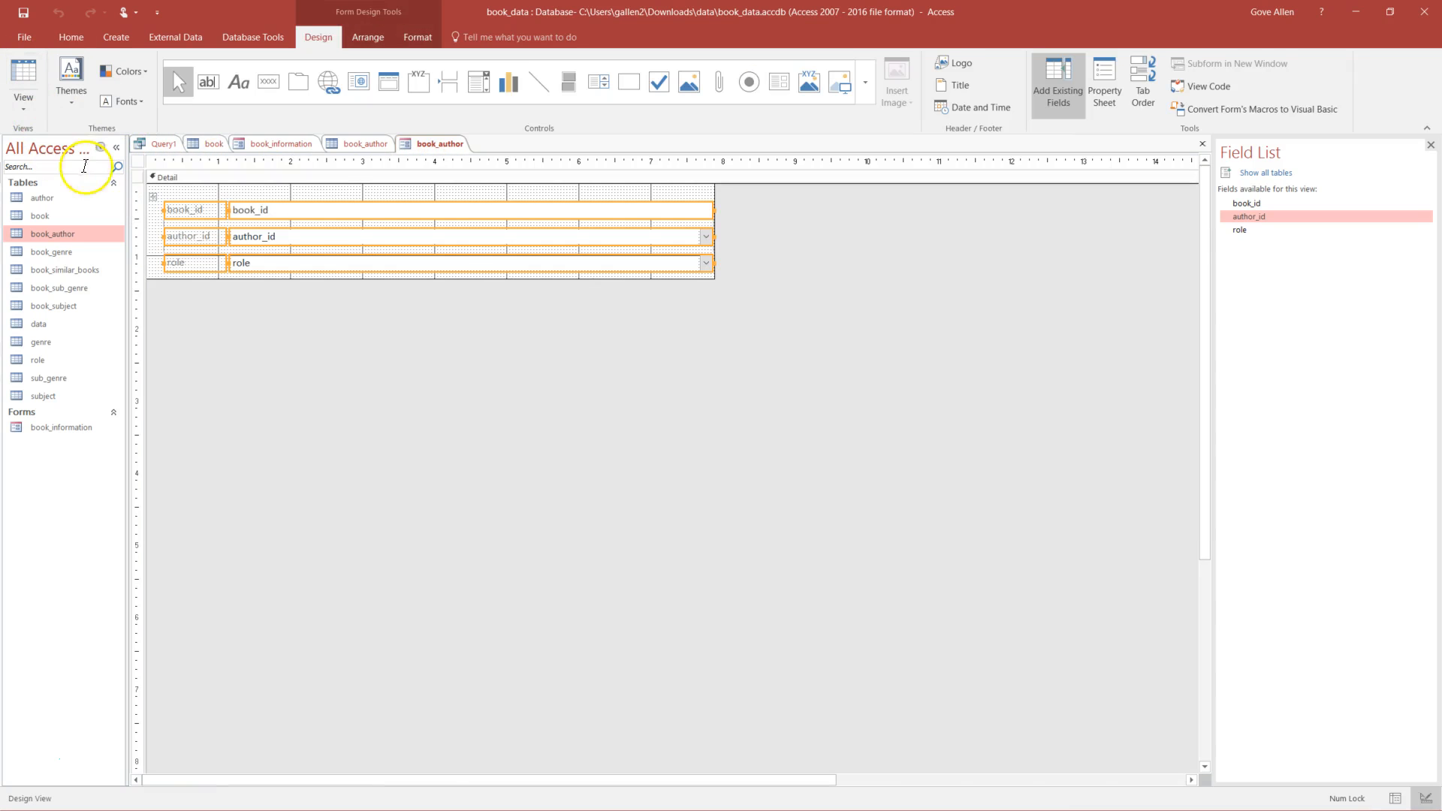
{"action": "left_click", "coordinate": [139, 208]}
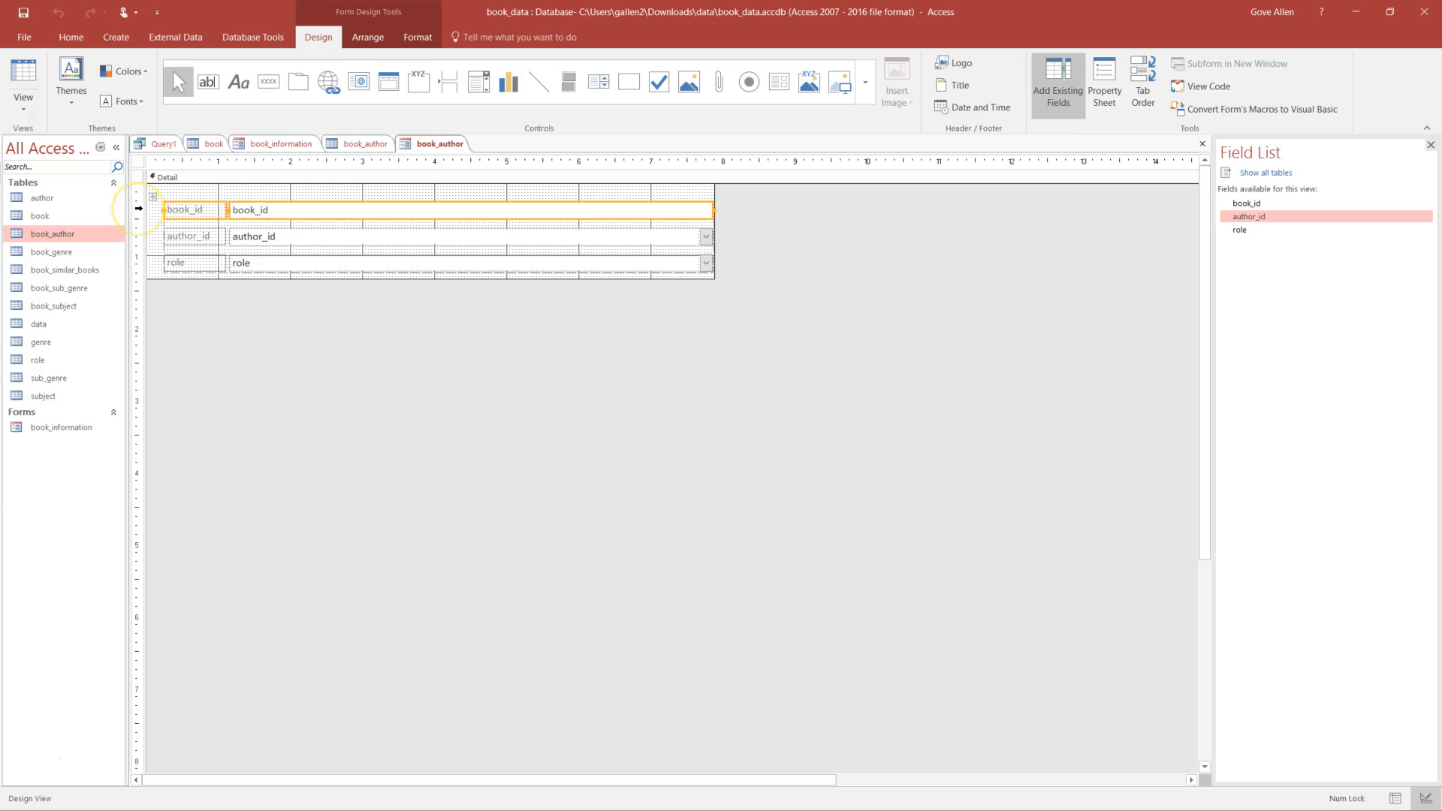
{"action": "left_click", "coordinate": [136, 236]}
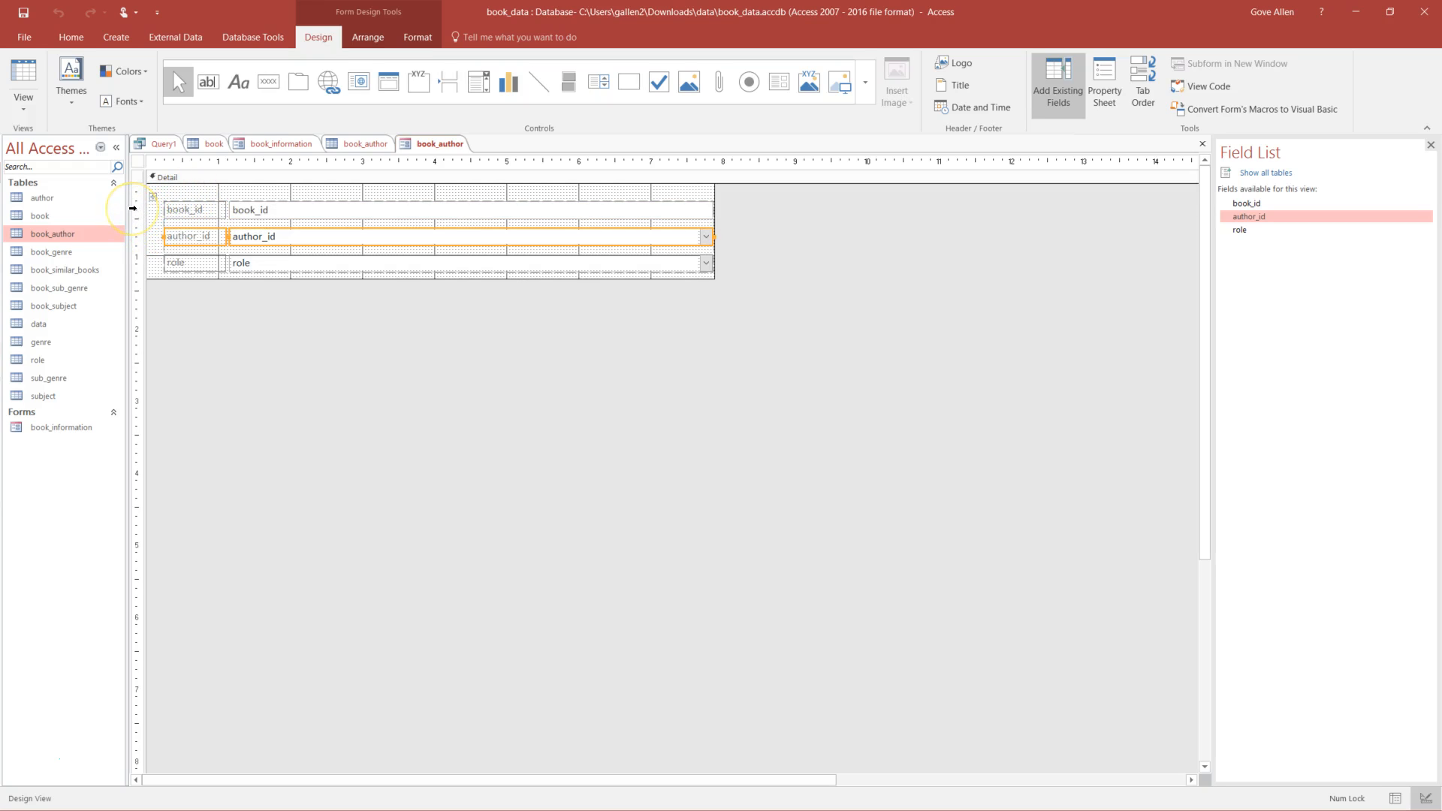
{"action": "left_click", "coordinate": [133, 209]}
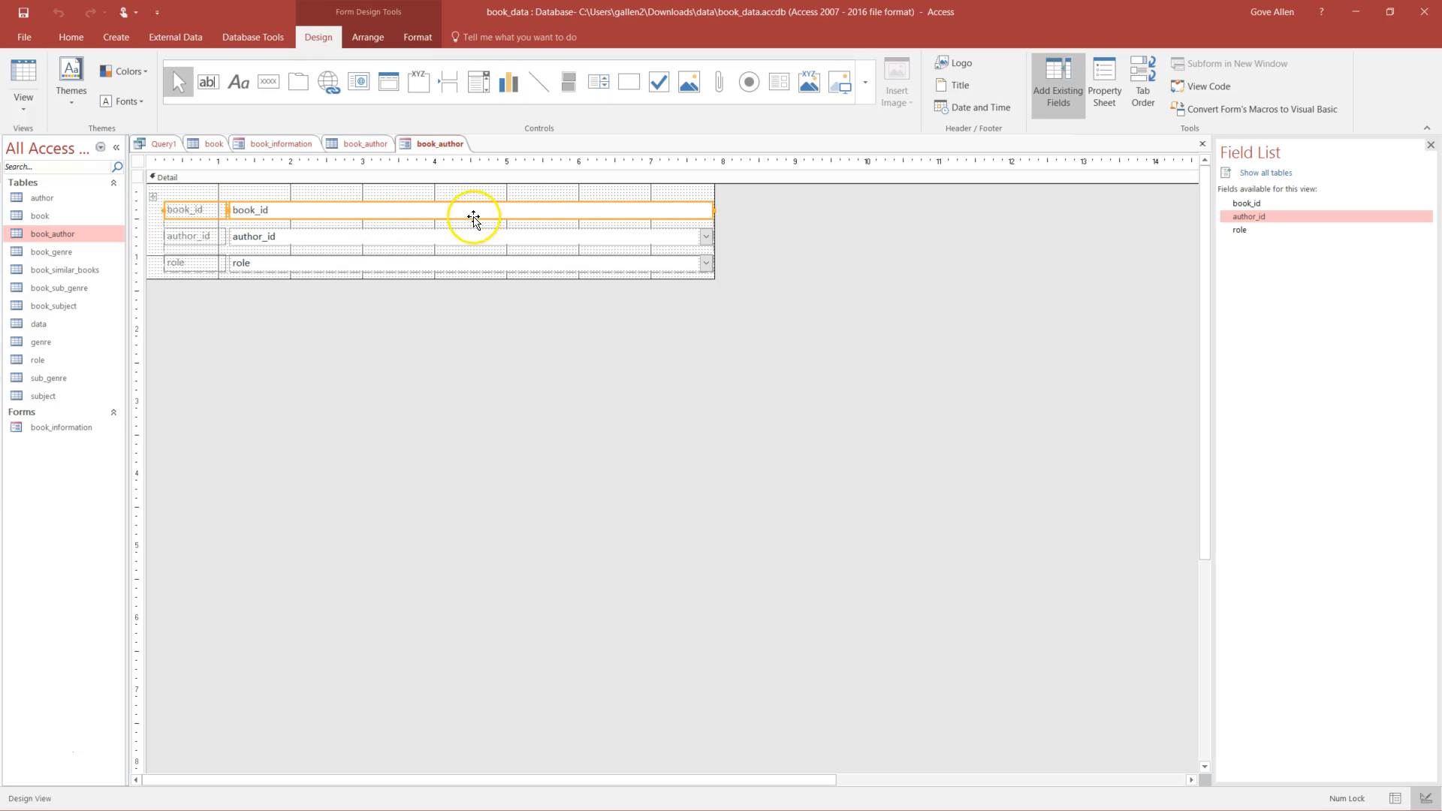
{"action": "key", "text": "Delete"}
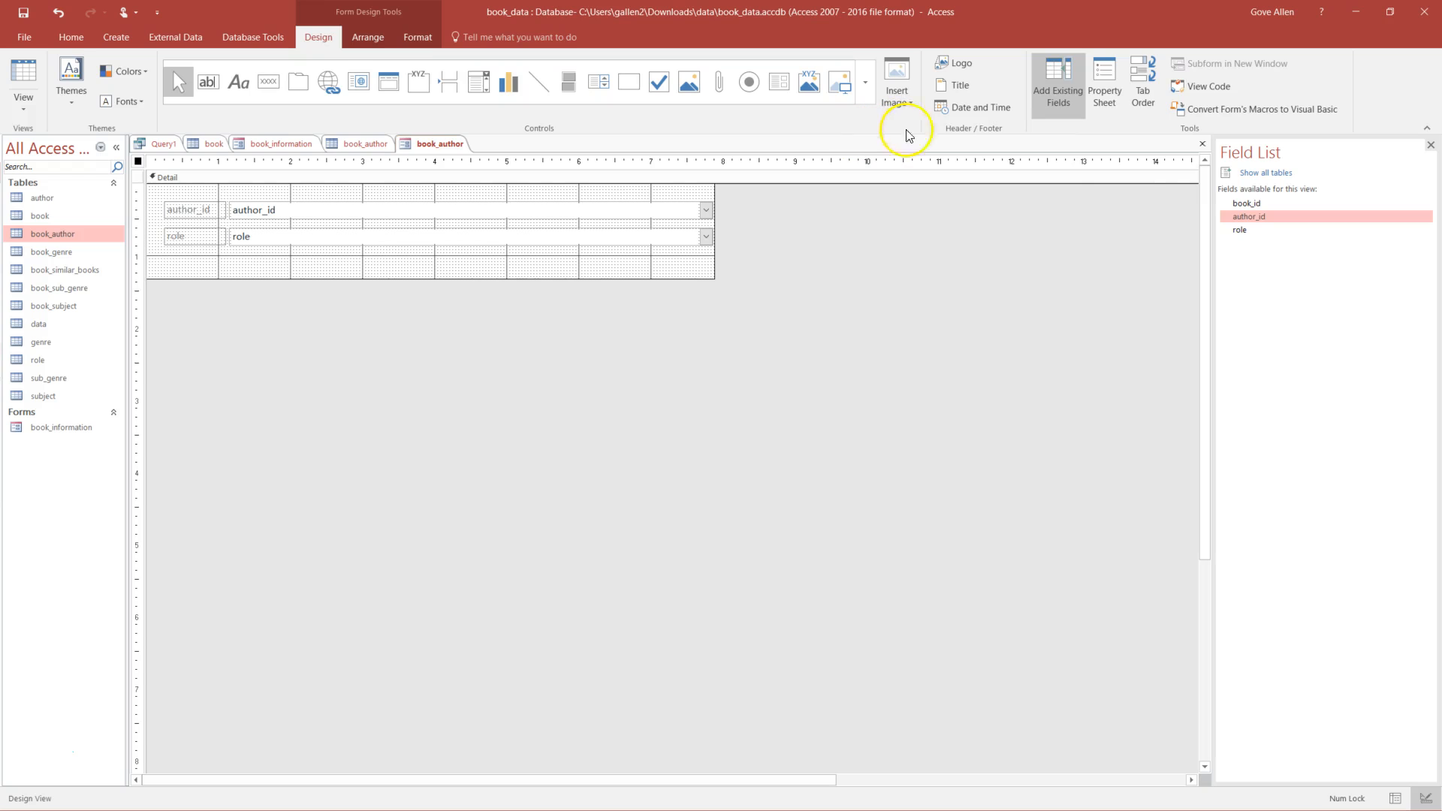
- Close the book_author form, saving it as book_author_subform
{"action": "left_click", "coordinate": [1204, 145]}
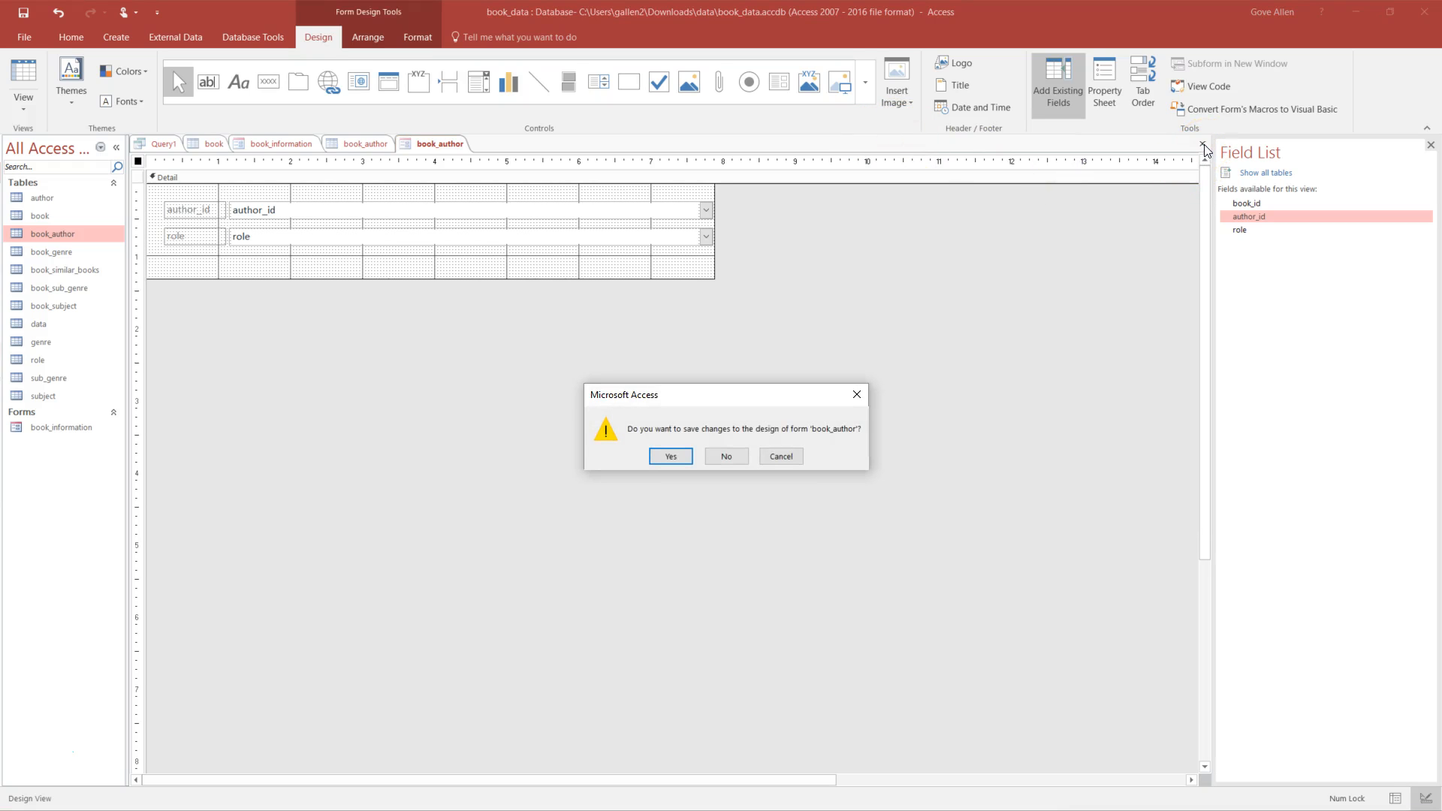
{"action": "left_click", "coordinate": [672, 456]}
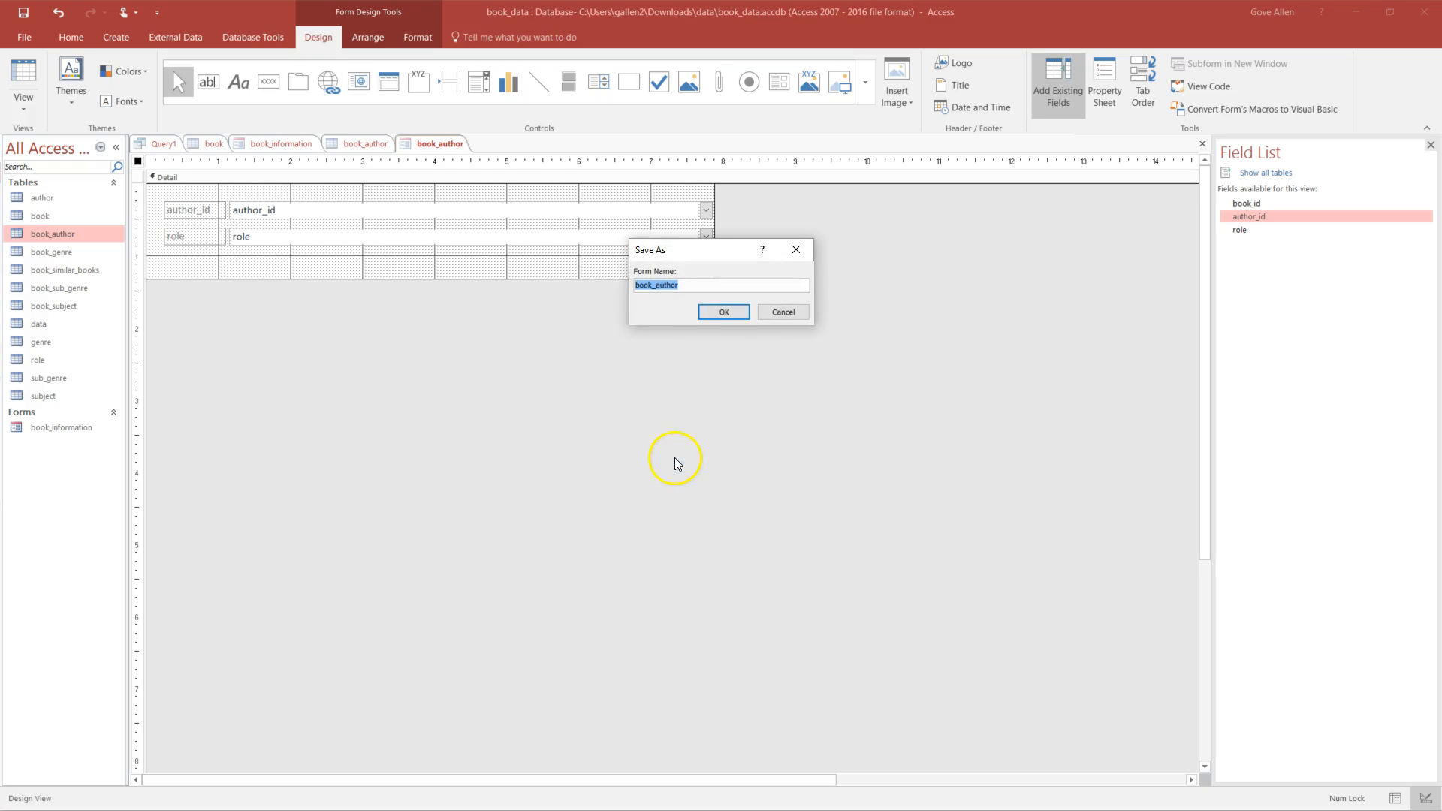
{"action": "left_click", "coordinate": [694, 286]}
{"action": "type", "text": "_subform"}
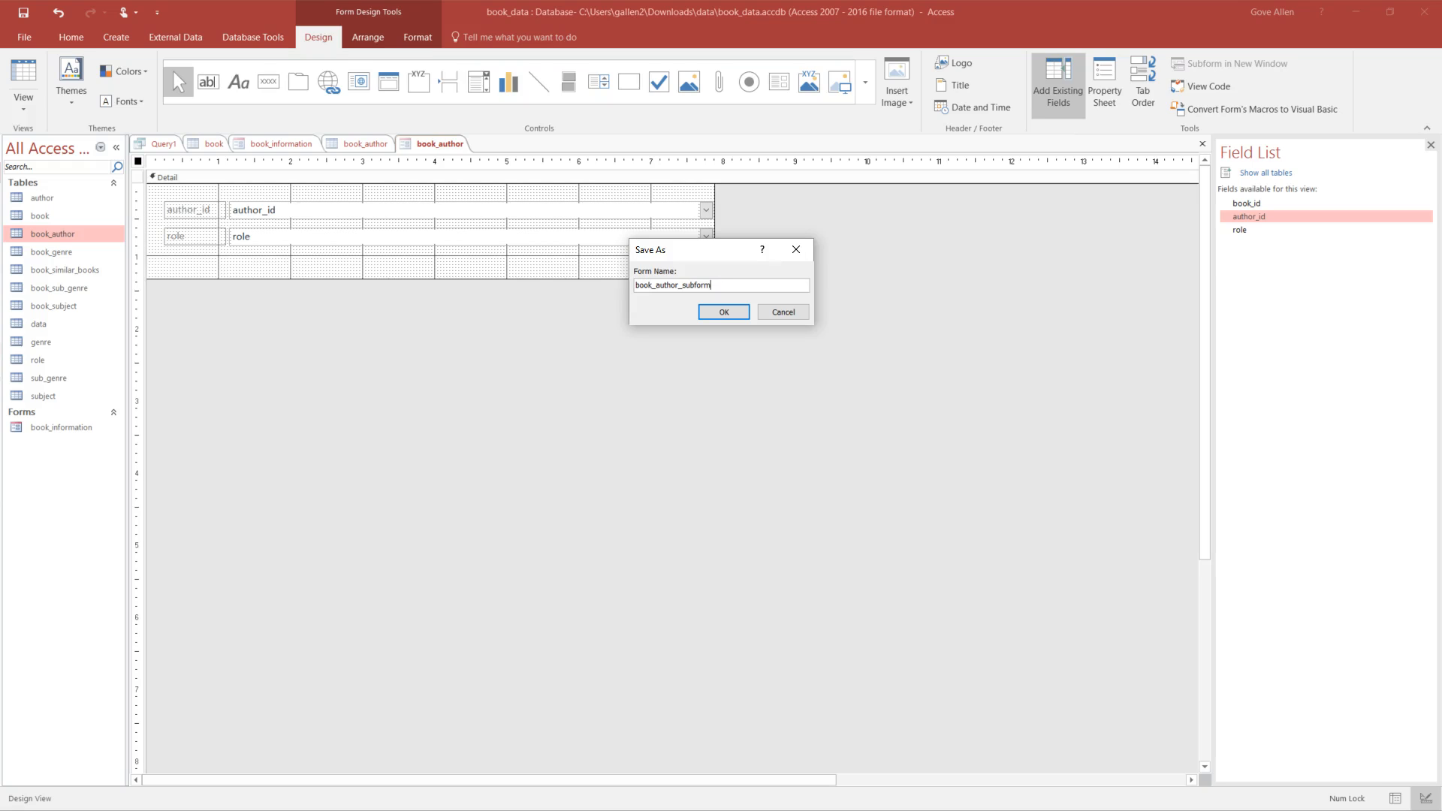
{"action": "key", "text": "Return"}
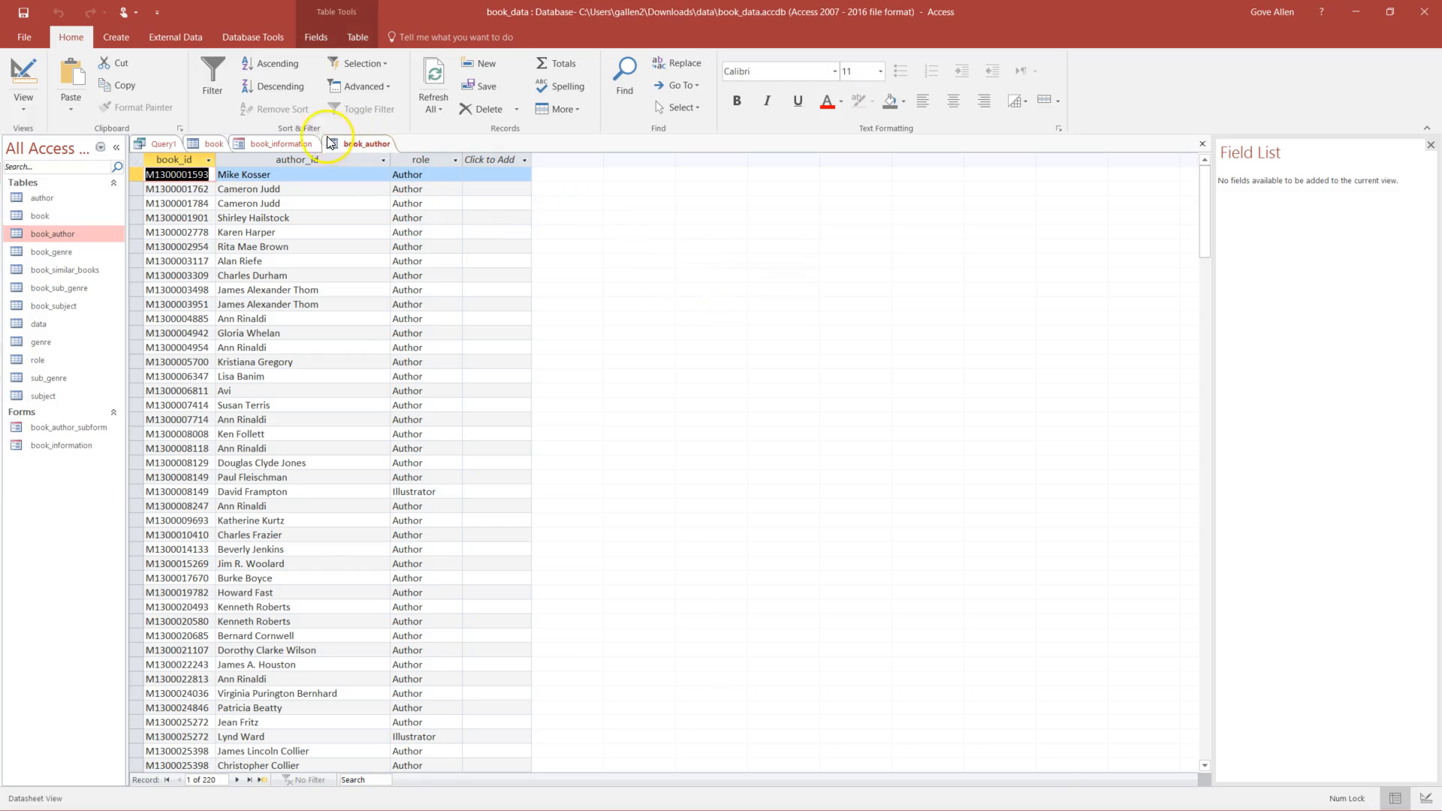
- Open the book_information form in Design View and adjust the height of its Form Header section
{"action": "left_click", "coordinate": [278, 145]}
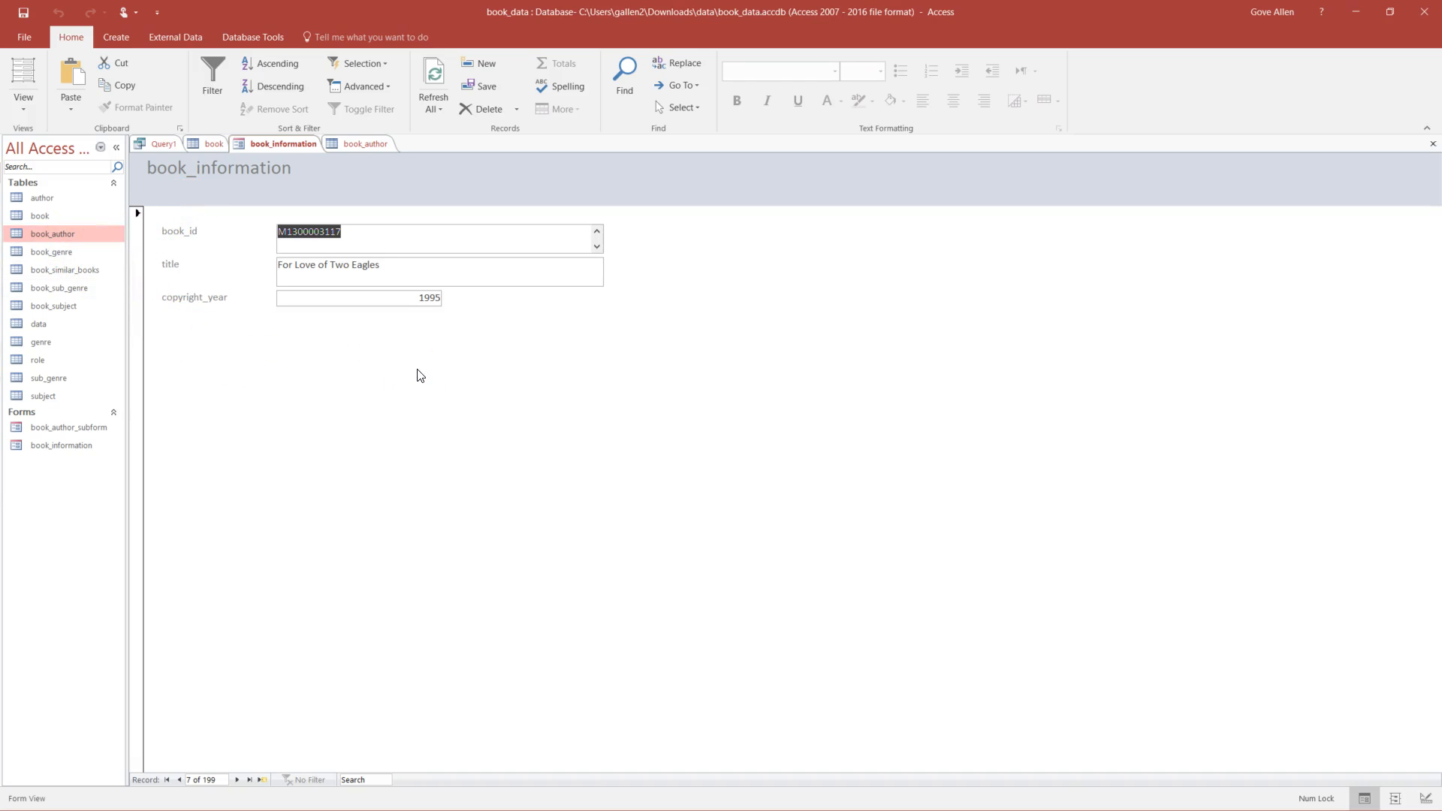
{"action": "left_click", "coordinate": [34, 105]}
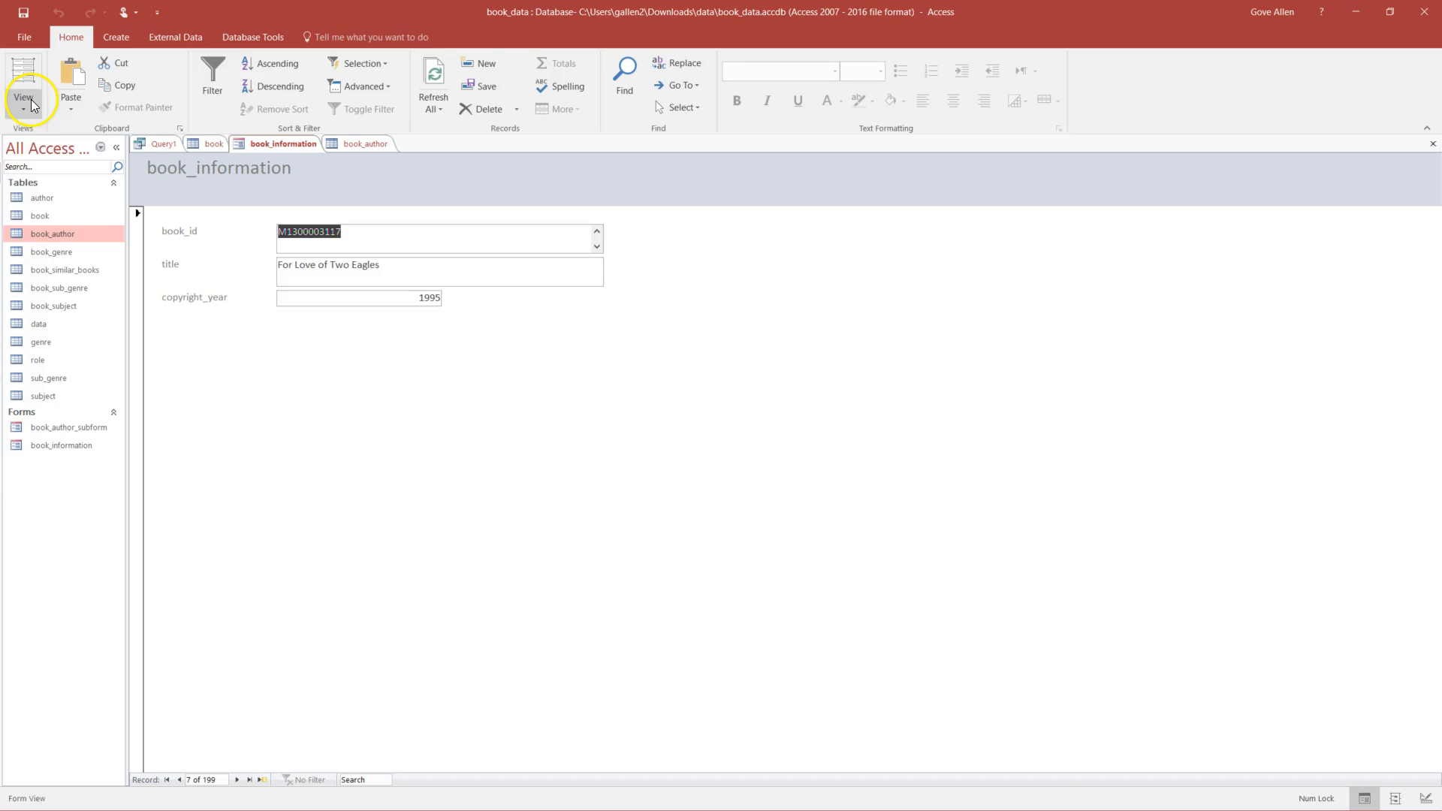
{"action": "left_click", "coordinate": [64, 196]}
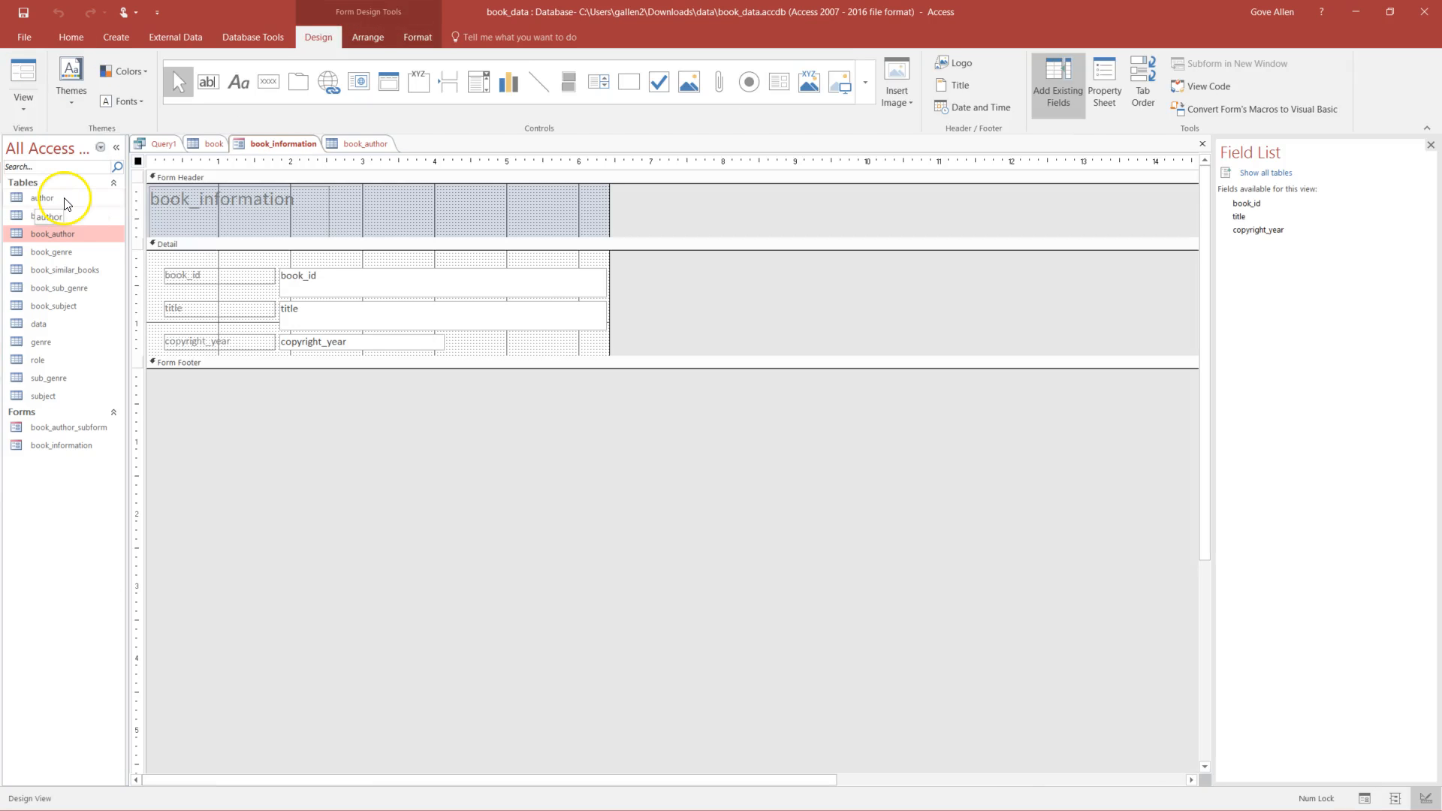
{"action": "left_click", "coordinate": [330, 230]}
{"action": "left_click_drag", "start_coordinate": [329, 230], "coordinate": [334, 212]}
{"action": "left_click", "coordinate": [279, 247]}
{"action": "left_click_drag", "start_coordinate": [278, 246], "coordinate": [226, 213]}
- Change the title label in the form header to Book Information
{"action": "left_click", "coordinate": [197, 202]}
{"action": "key", "text": "BackSpace"}
{"action": "key", "text": "Delete"}
{"action": "type", "text": "I"}
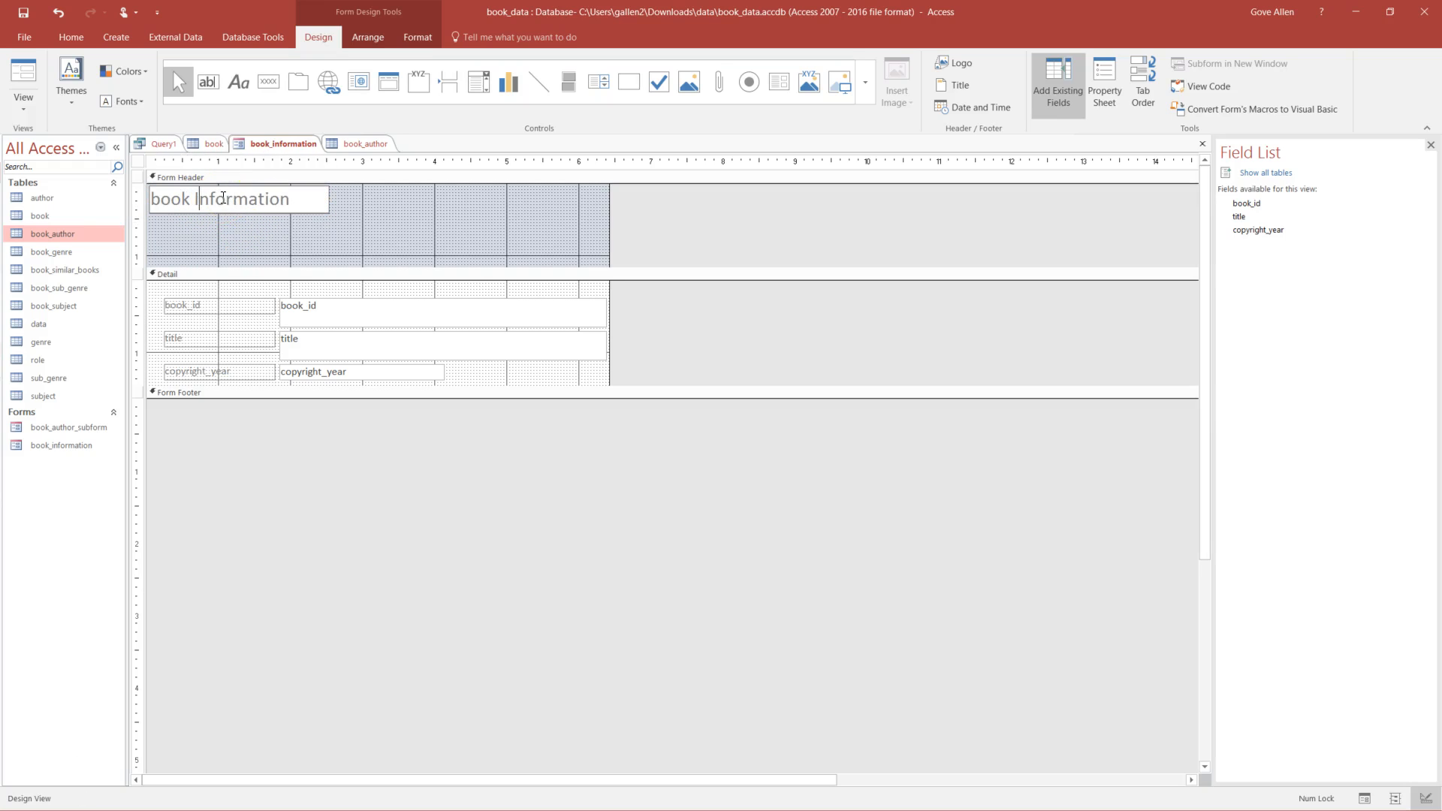
{"action": "key", "text": "Home"}
{"action": "key", "text": "Delete"}
{"action": "type", "text": "B"}
- Shrink the Form Header to fit its title and extend the Detail section to about 4 inches tall
{"action": "left_click", "coordinate": [245, 267]}
{"action": "left_click_drag", "start_coordinate": [247, 268], "coordinate": [258, 212]}
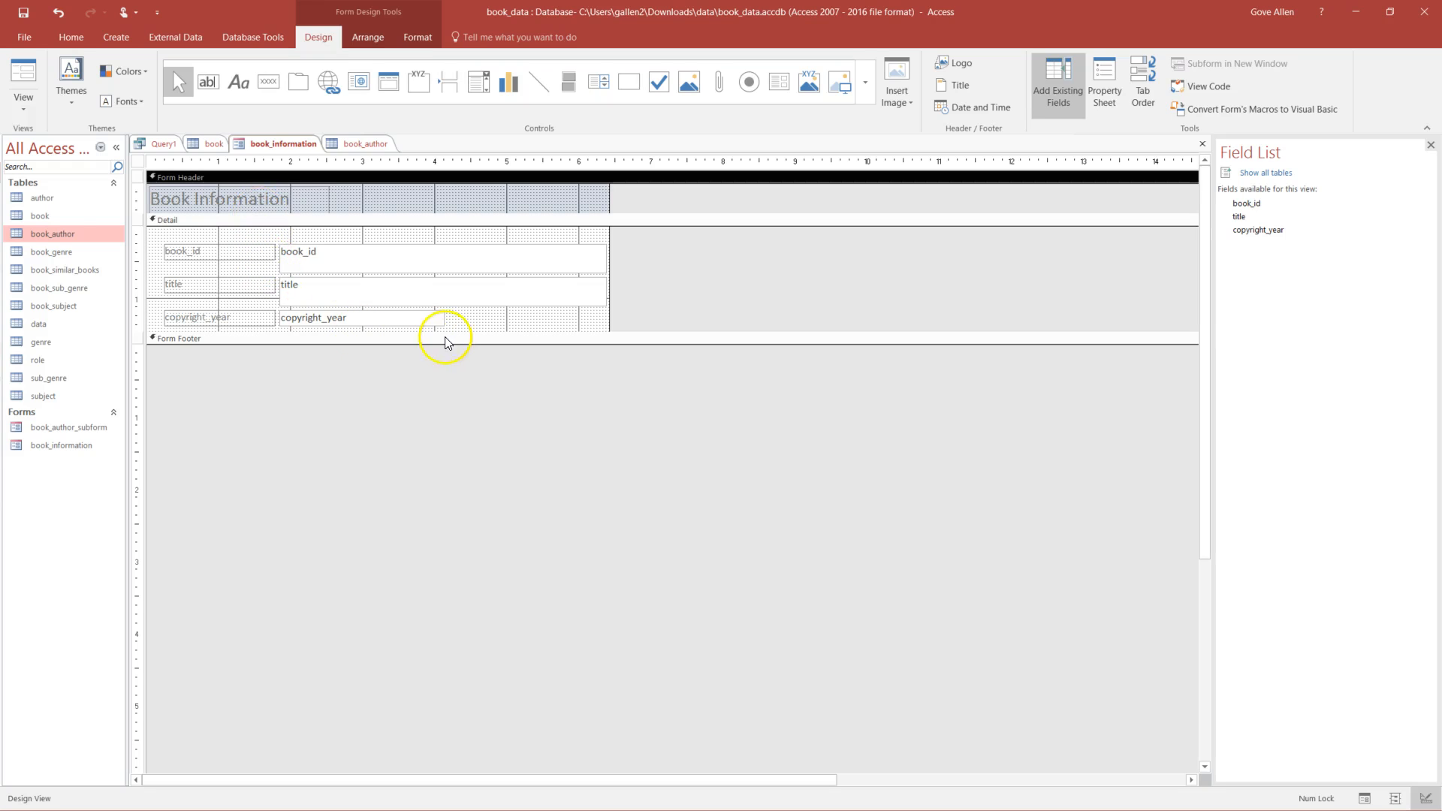
{"action": "left_click_drag", "start_coordinate": [460, 345], "coordinate": [451, 510]}
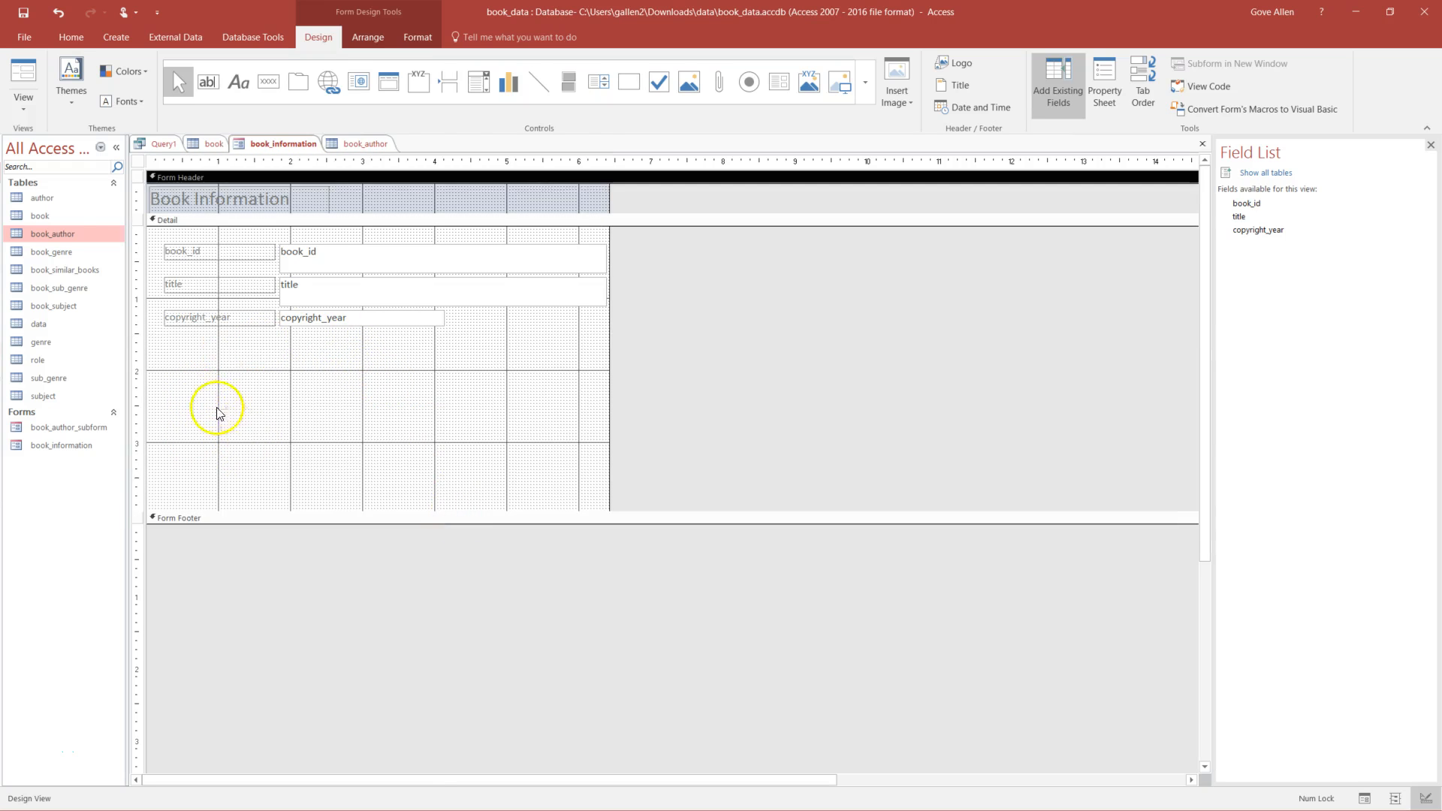
- Narrow the book_id label, reduce its text box to one line about 1.6 inches wide, and place it beside the label
{"action": "left_click", "coordinate": [233, 253]}
{"action": "left_click_drag", "start_coordinate": [275, 252], "coordinate": [207, 254]}
{"action": "left_click", "coordinate": [322, 263]}
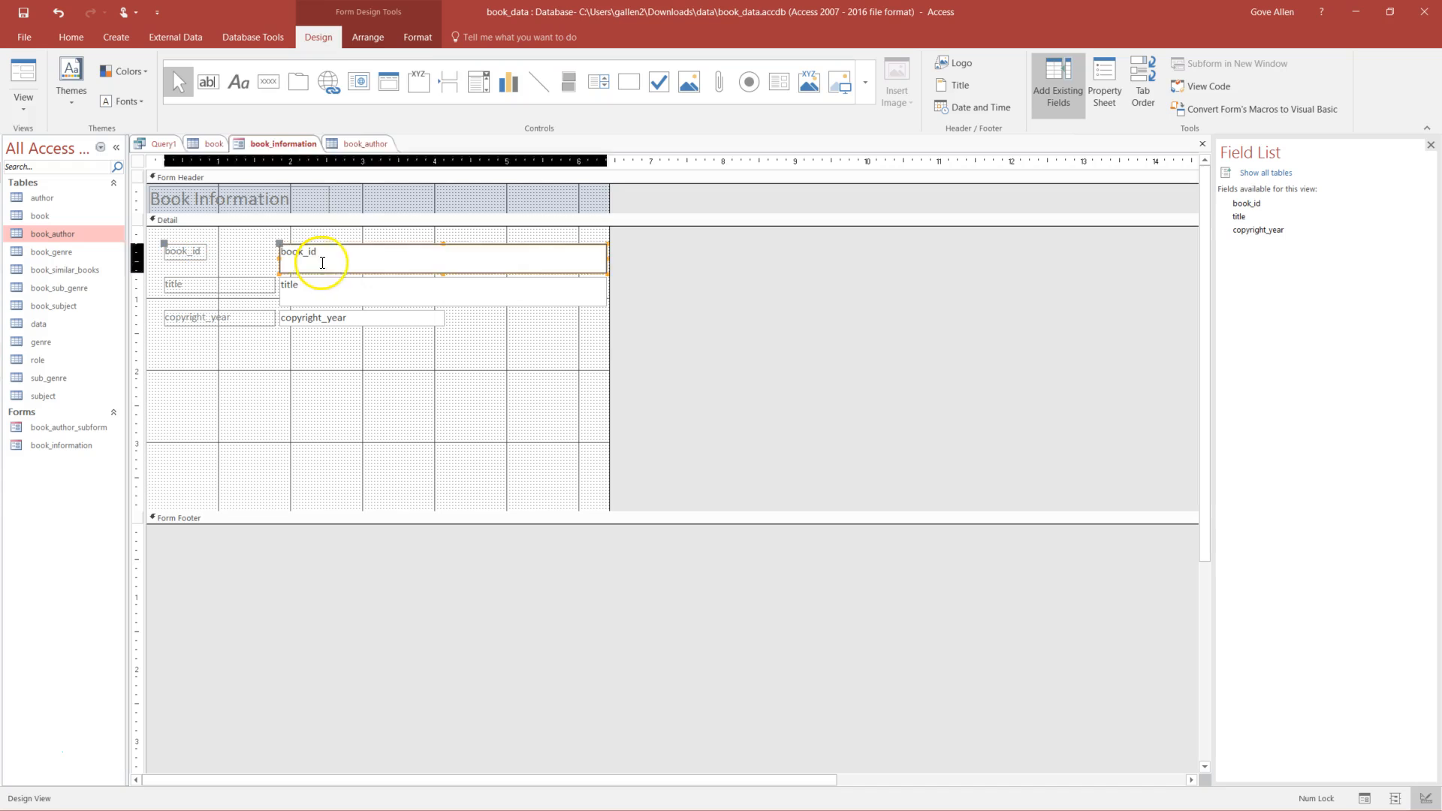
{"action": "left_click_drag", "start_coordinate": [441, 269], "coordinate": [442, 260]}
{"action": "left_click_drag", "start_coordinate": [605, 251], "coordinate": [393, 251]}
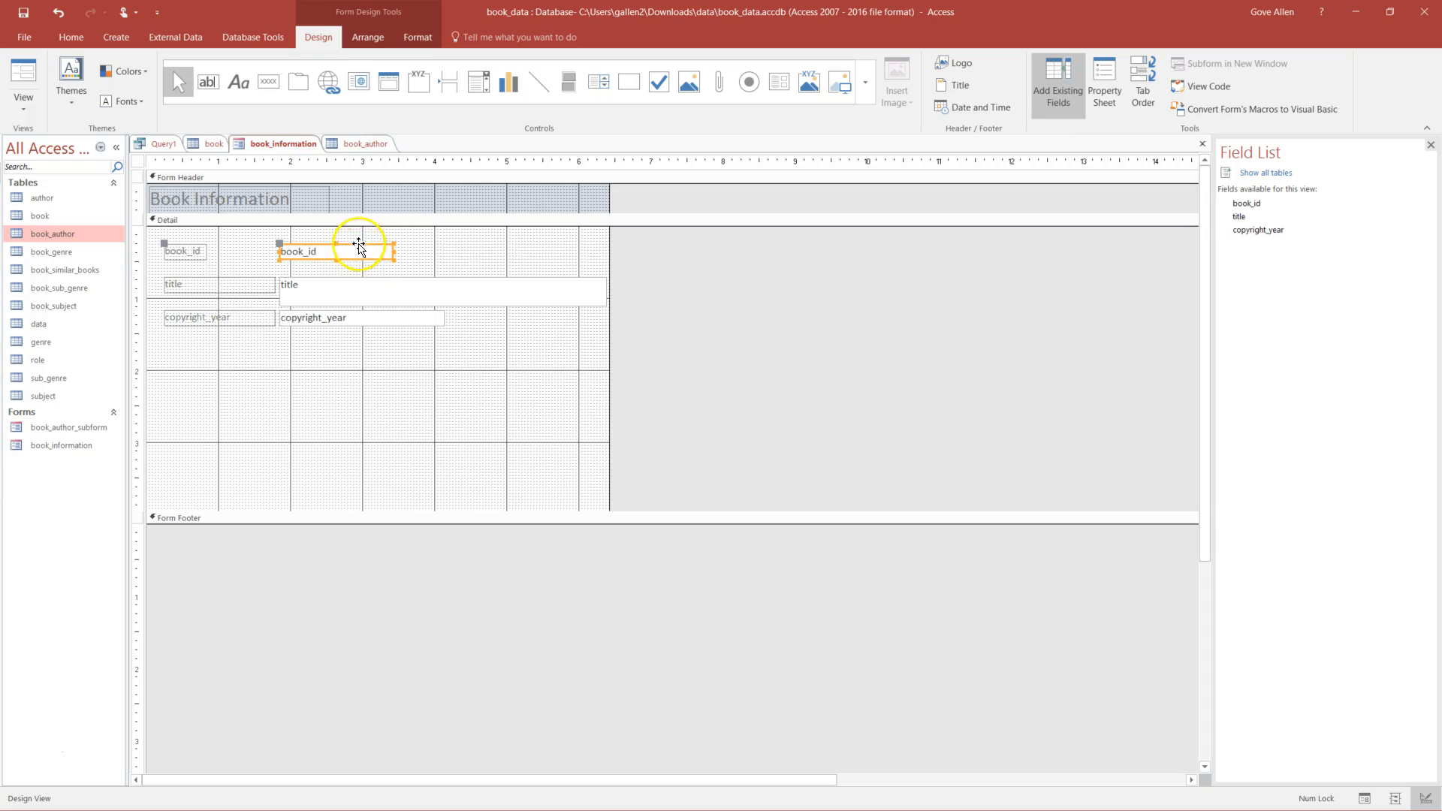
{"action": "left_click_drag", "start_coordinate": [279, 252], "coordinate": [211, 248]}
- Narrow the title label, reduce its text box to one line, and extend the box's start to sit beside the label
{"action": "left_click", "coordinate": [278, 292]}
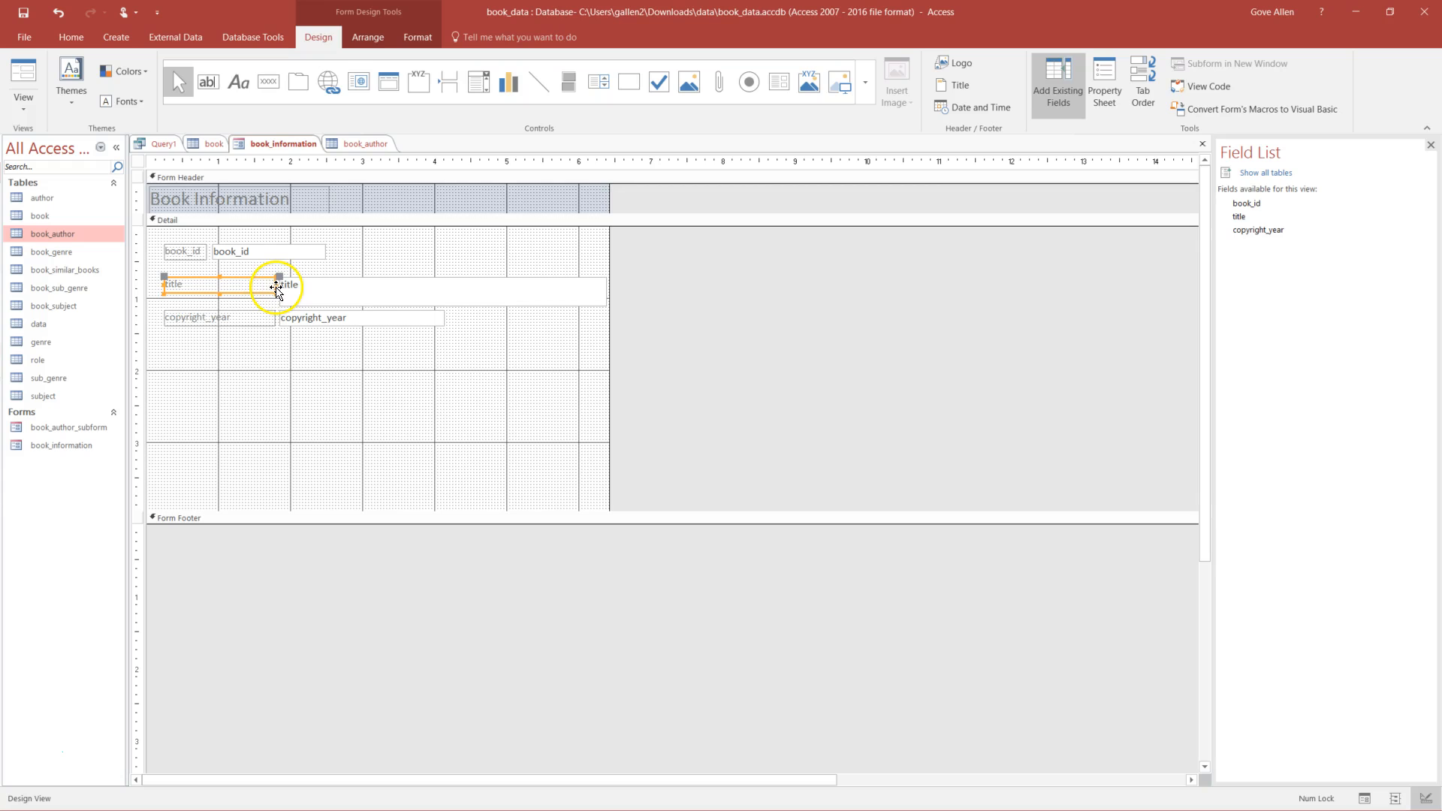
{"action": "left_click_drag", "start_coordinate": [276, 285], "coordinate": [191, 290]}
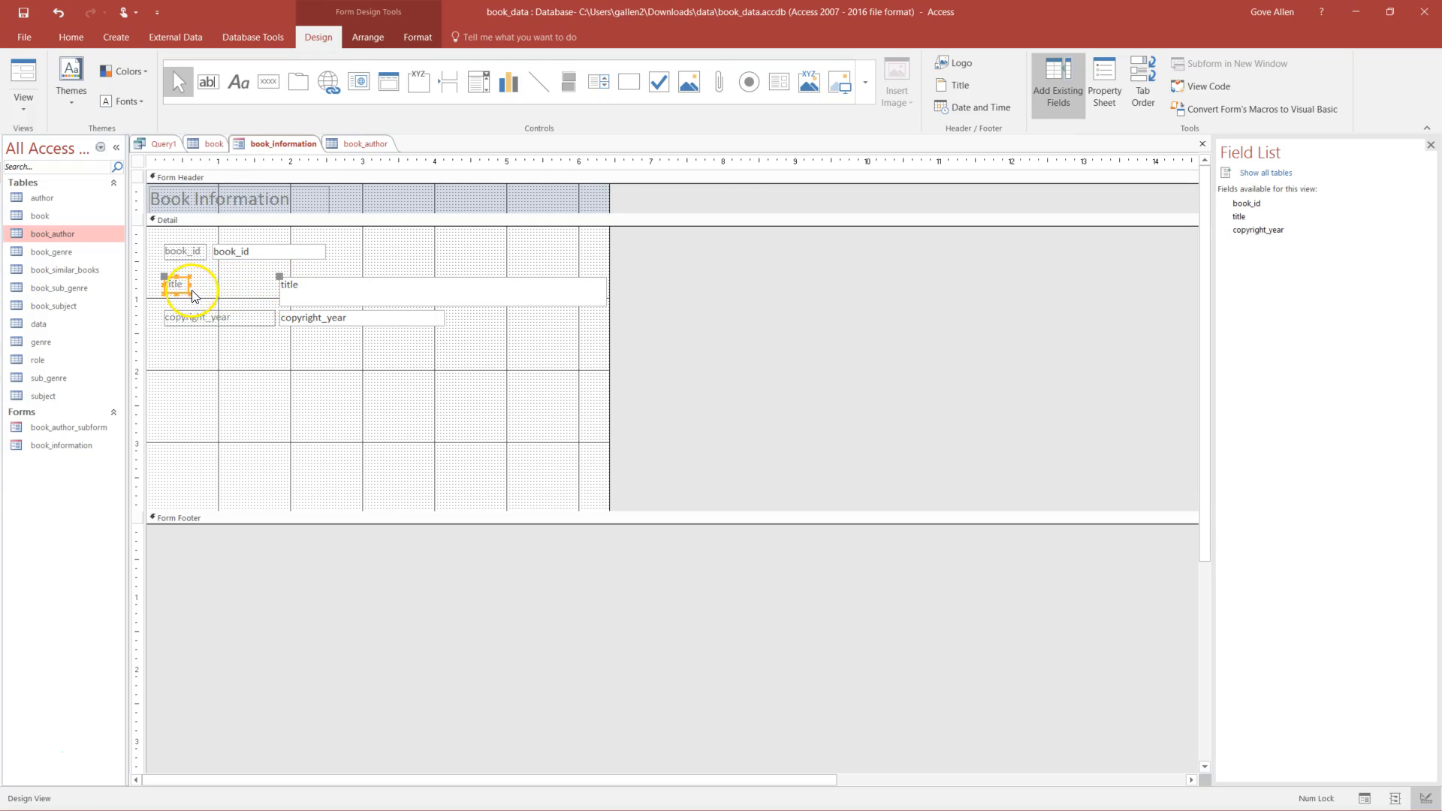
{"action": "left_click", "coordinate": [289, 298]}
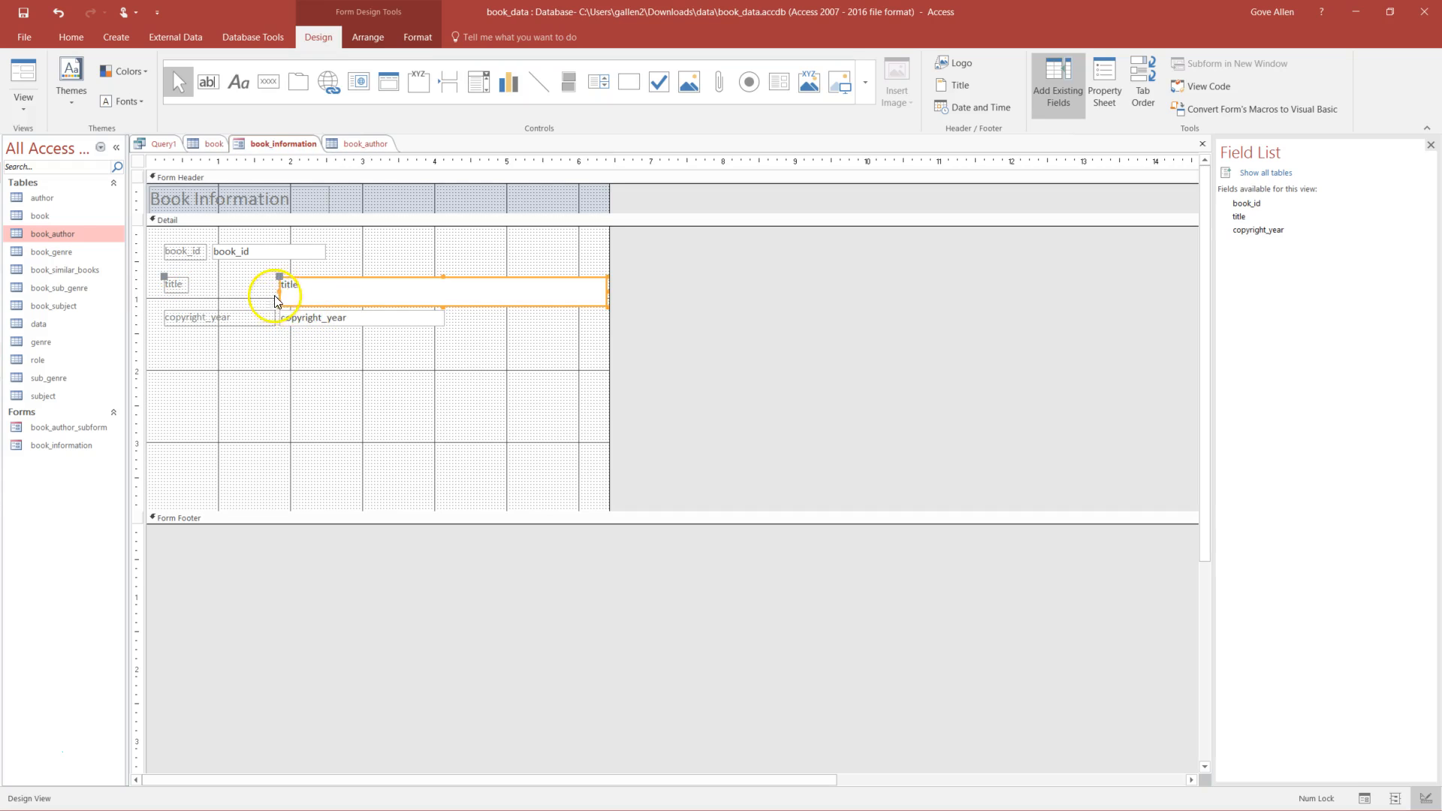
{"action": "left_click", "coordinate": [445, 304]}
{"action": "left_click", "coordinate": [451, 303]}
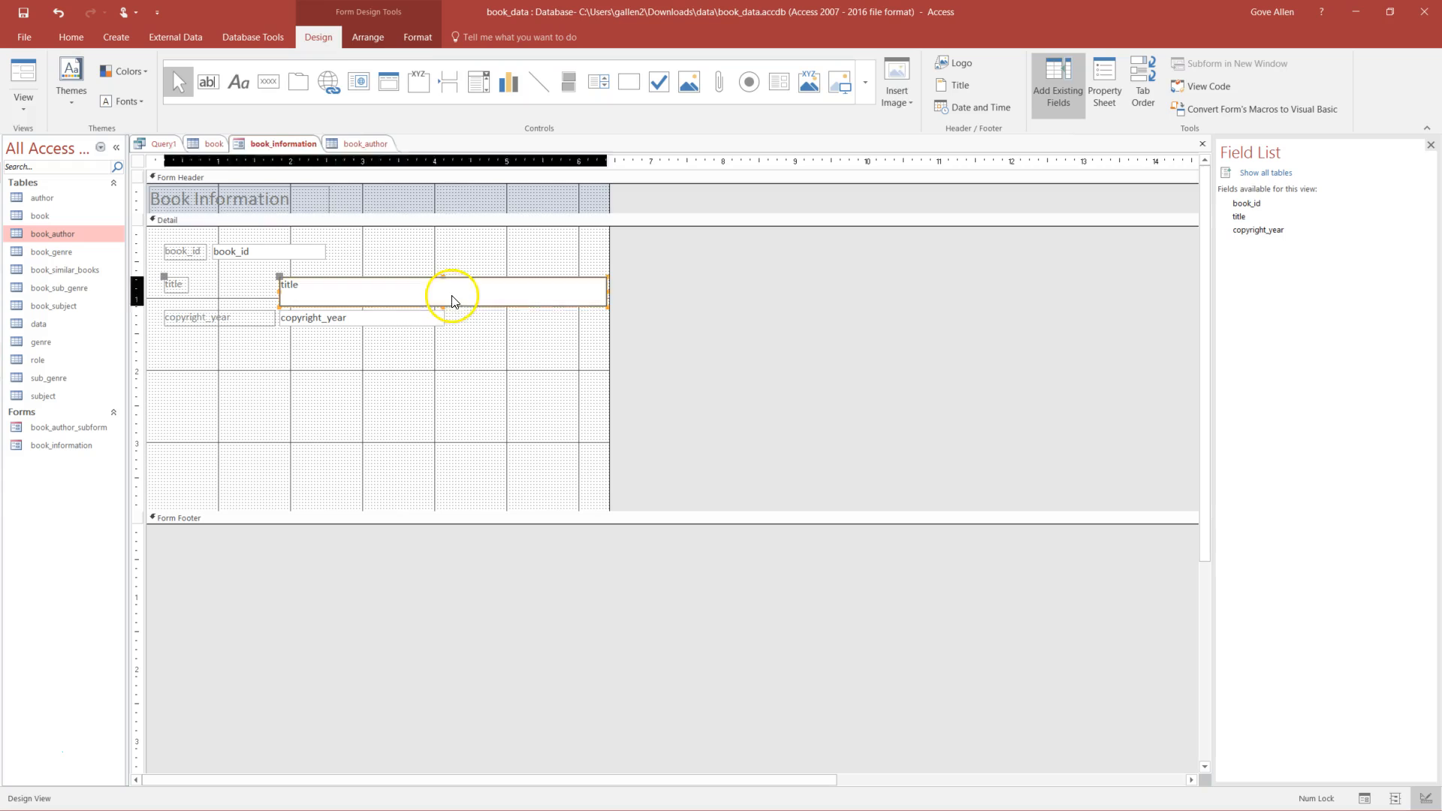
{"action": "left_click_drag", "start_coordinate": [443, 305], "coordinate": [444, 292]}
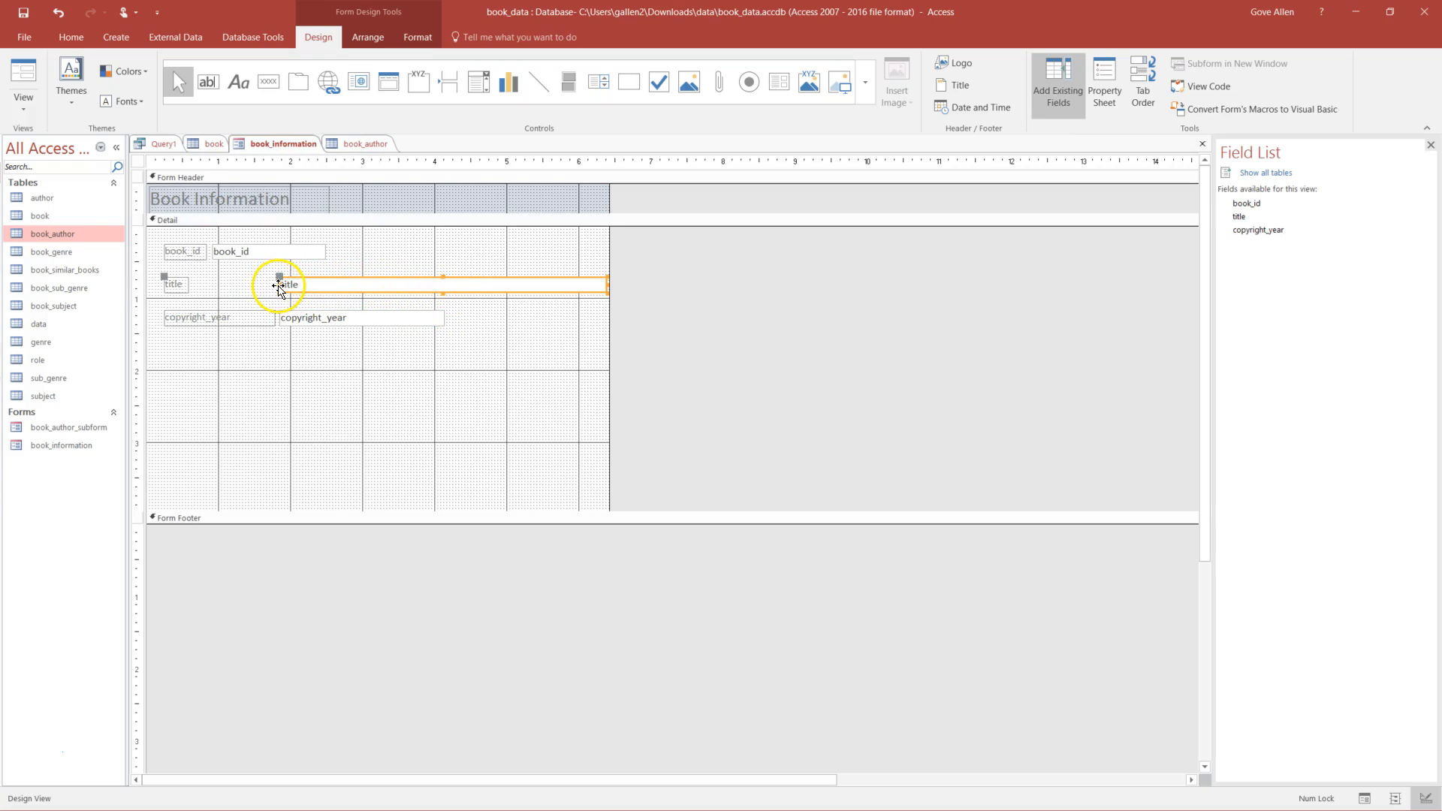
{"action": "left_click_drag", "start_coordinate": [279, 284], "coordinate": [193, 284]}
- Move the copyright_year field beside book_id with its text box about 1 inch wide, and top-align the controls in that row
{"action": "left_click_drag", "start_coordinate": [251, 321], "coordinate": [412, 248]}
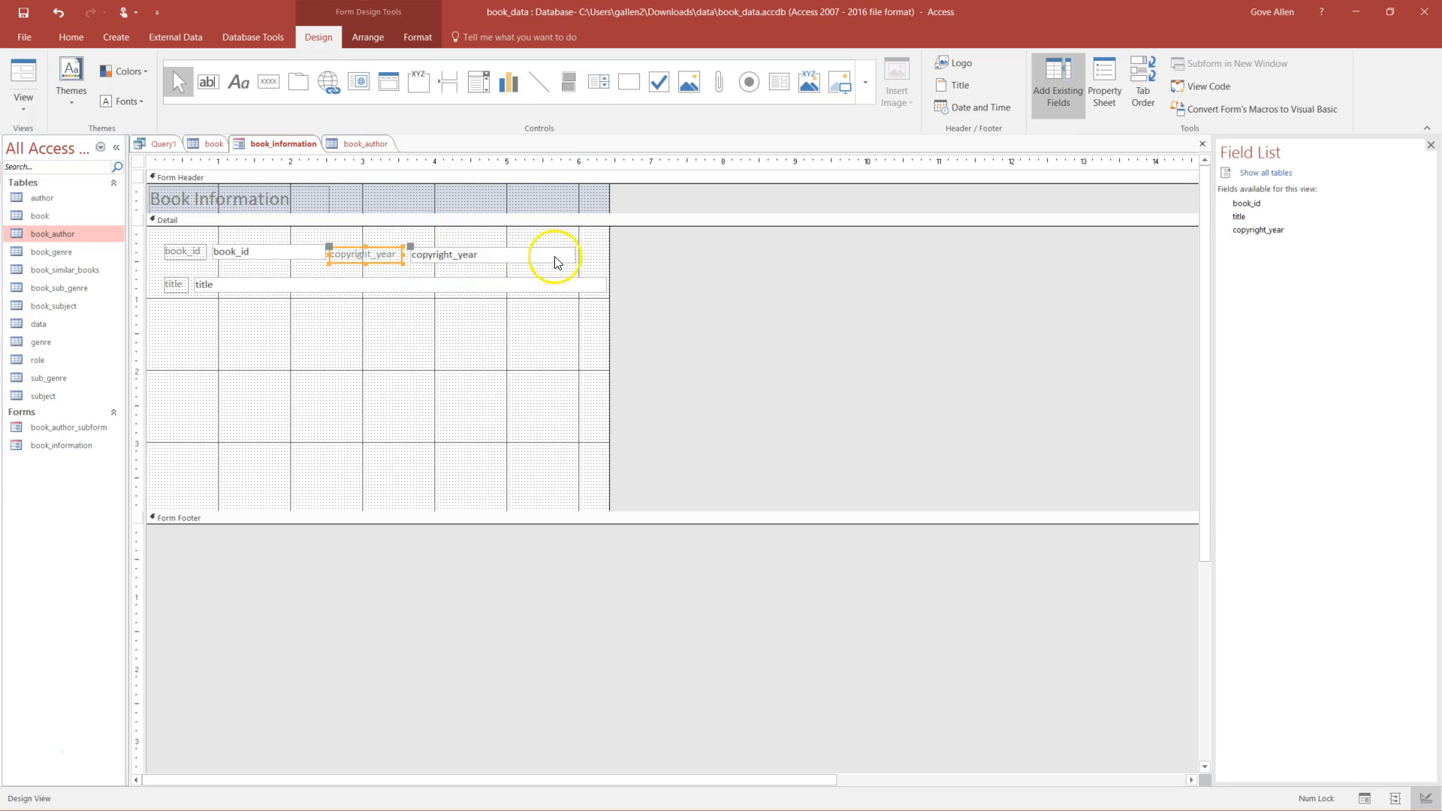
{"action": "left_click_drag", "start_coordinate": [574, 255], "coordinate": [484, 254]}
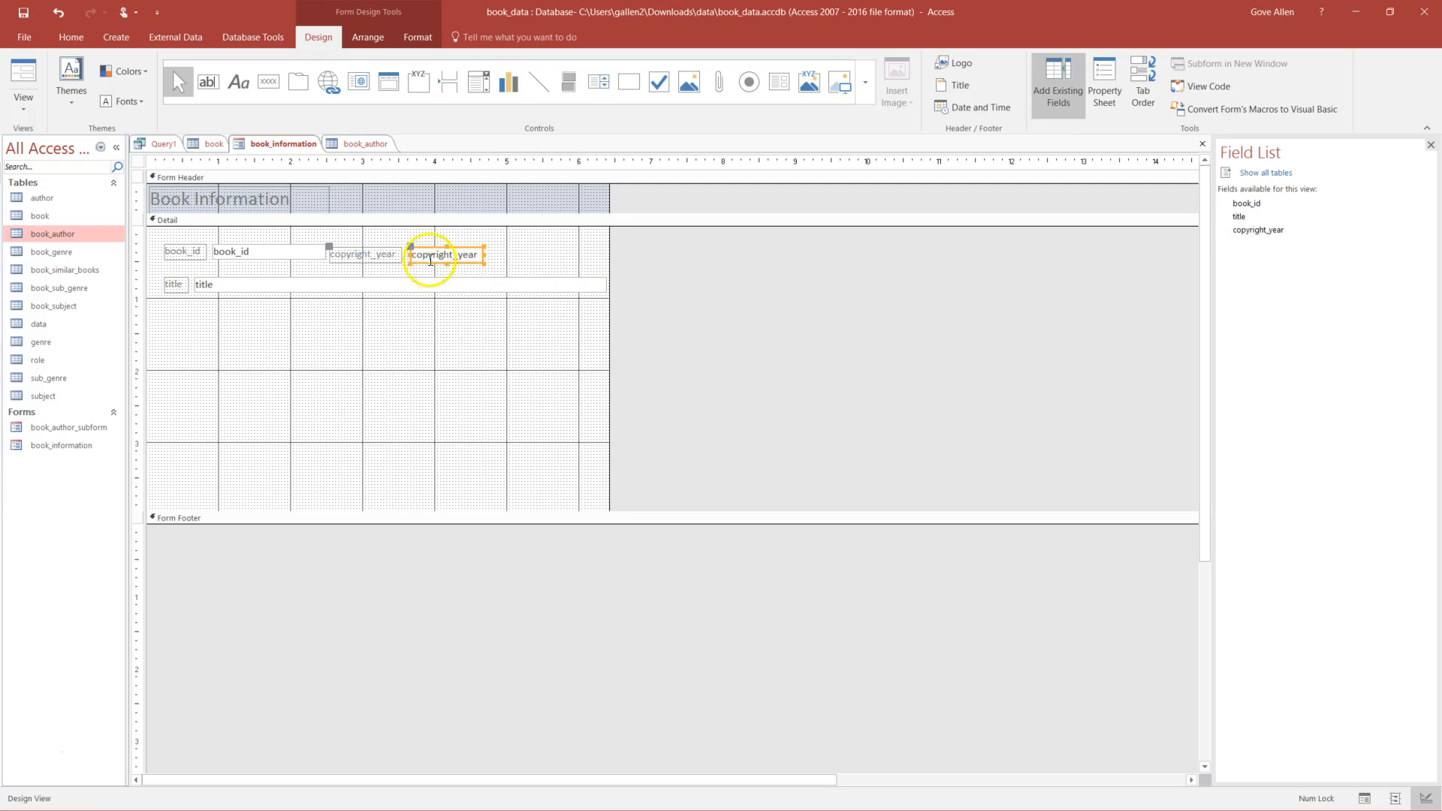
{"action": "left_click", "coordinate": [139, 249]}
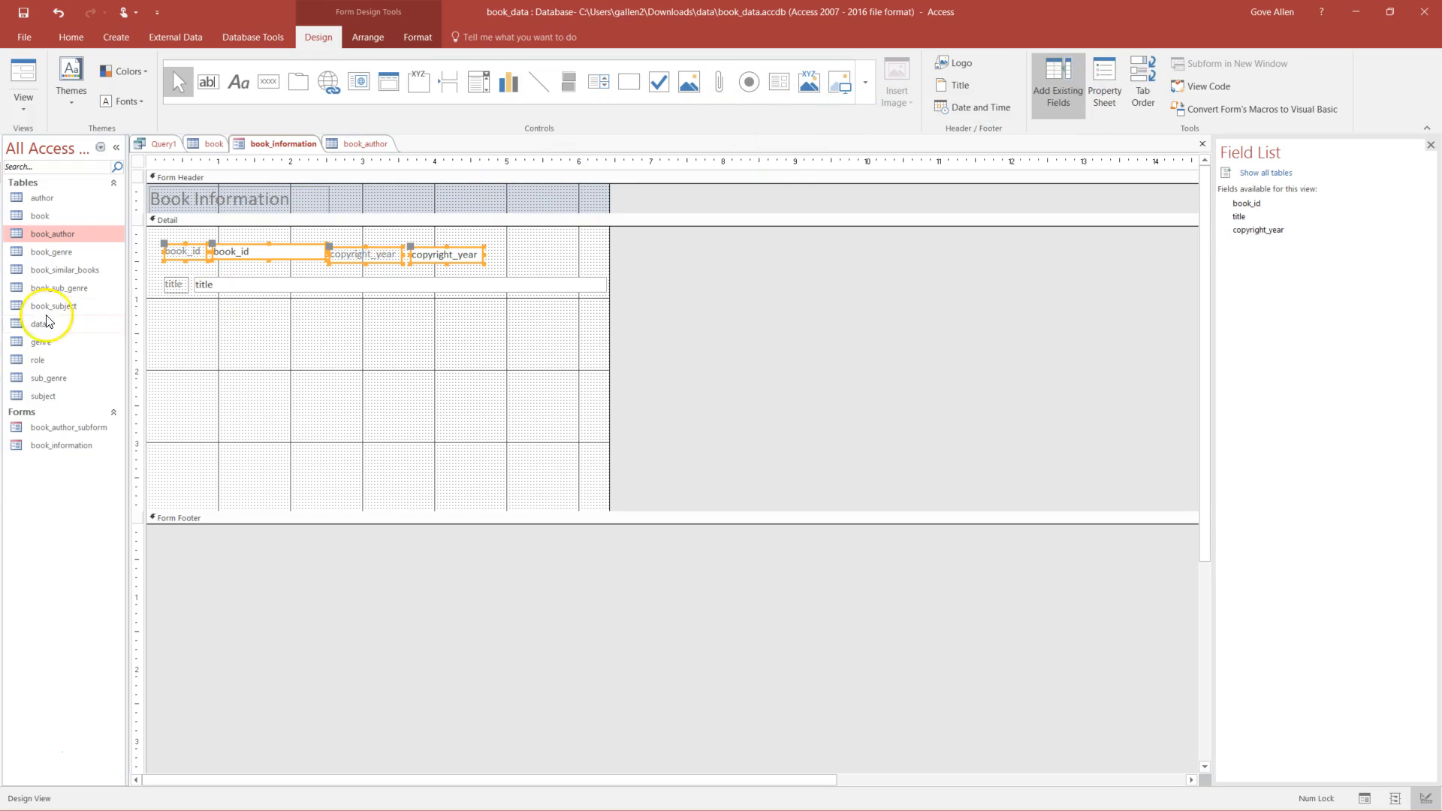
{"action": "right_click", "coordinate": [261, 259]}
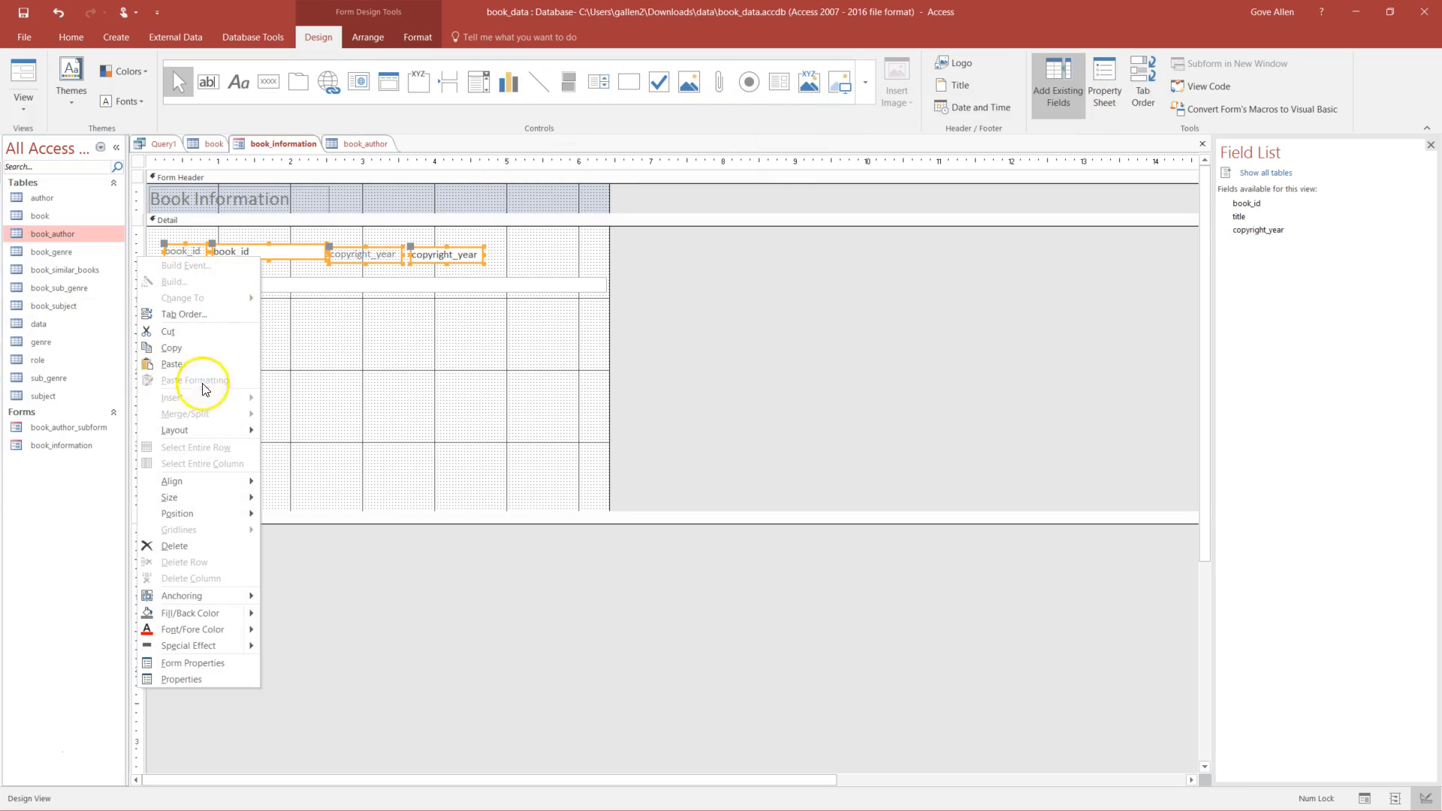
{"action": "mouse_move", "coordinate": [201, 490]}
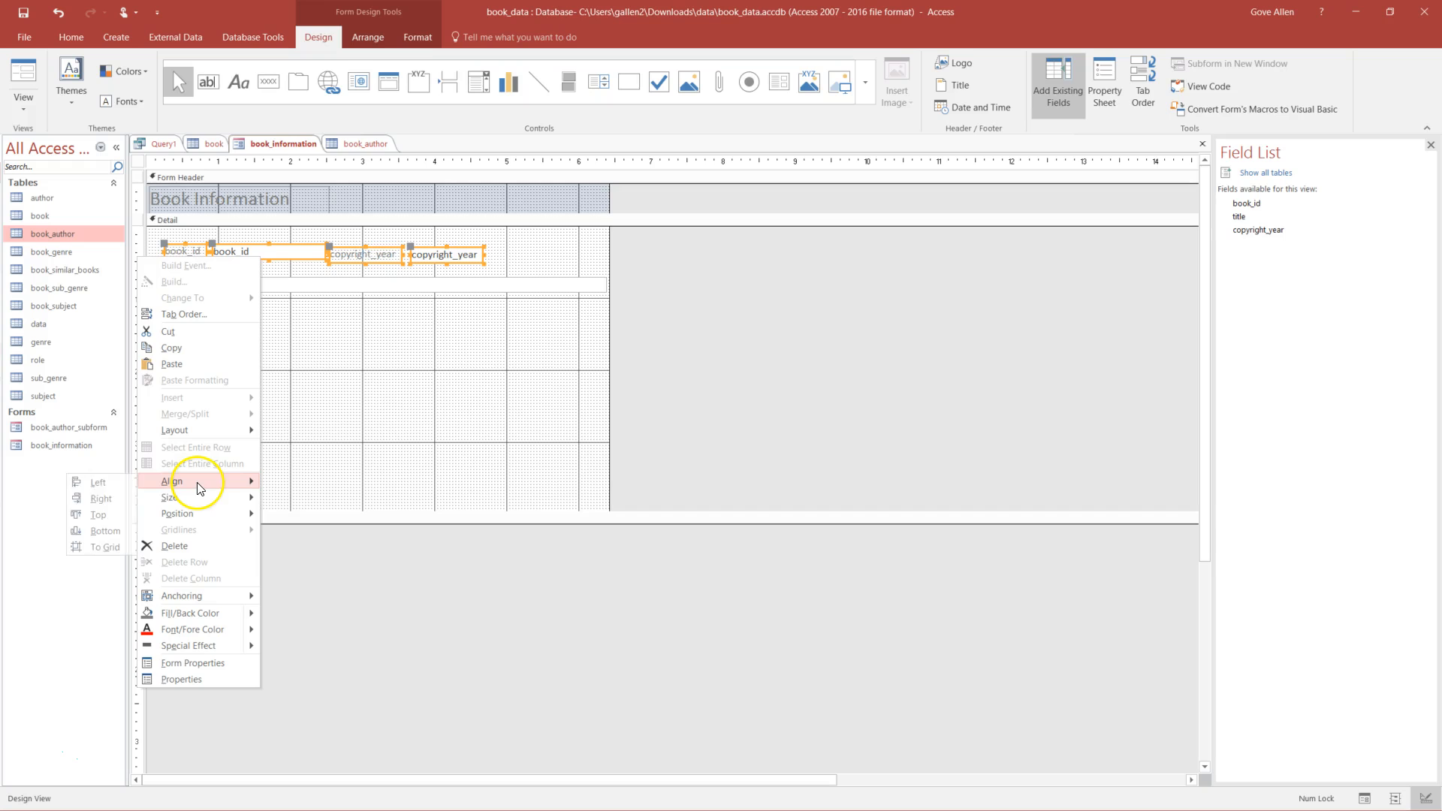
{"action": "left_click", "coordinate": [99, 515]}
{"action": "left_click", "coordinate": [177, 312]}
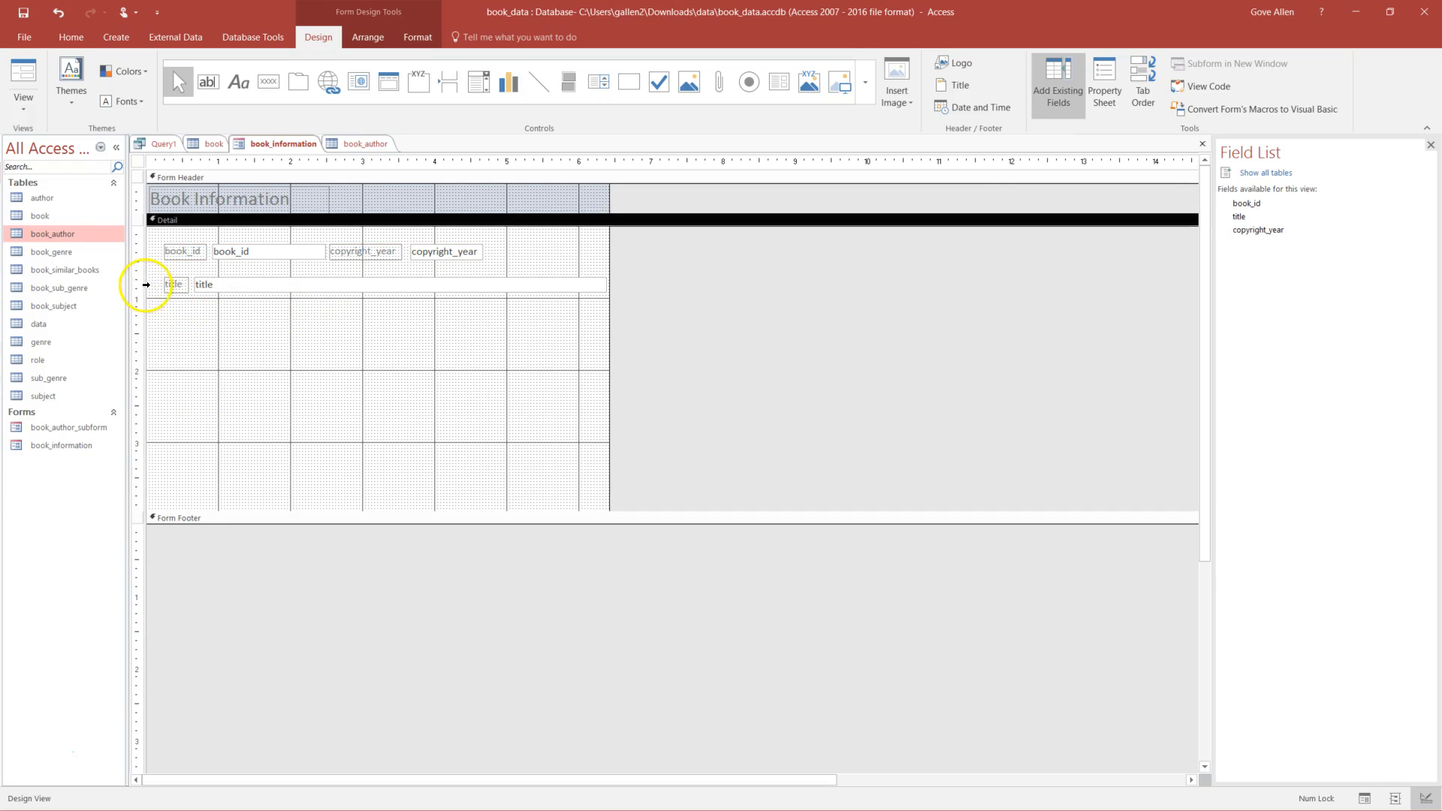
- Move the title label and text box up to sit directly beneath the book_id row
{"action": "left_click", "coordinate": [139, 284]}
{"action": "key", "text": "Up"}
{"action": "key", "text": "Up"}
{"action": "key", "text": "Up"}
{"action": "key", "text": "Up"}
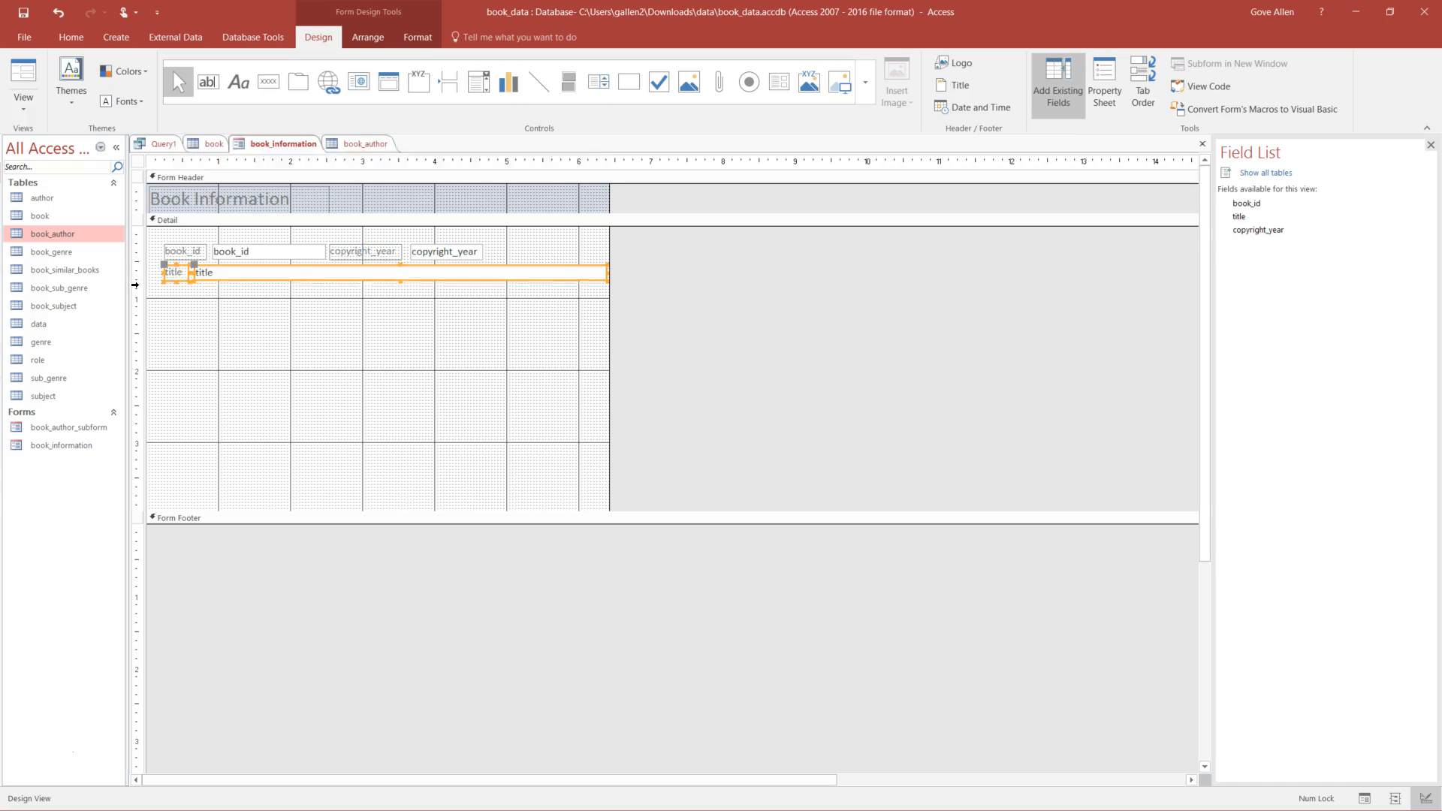
{"action": "left_click", "coordinate": [209, 373]}
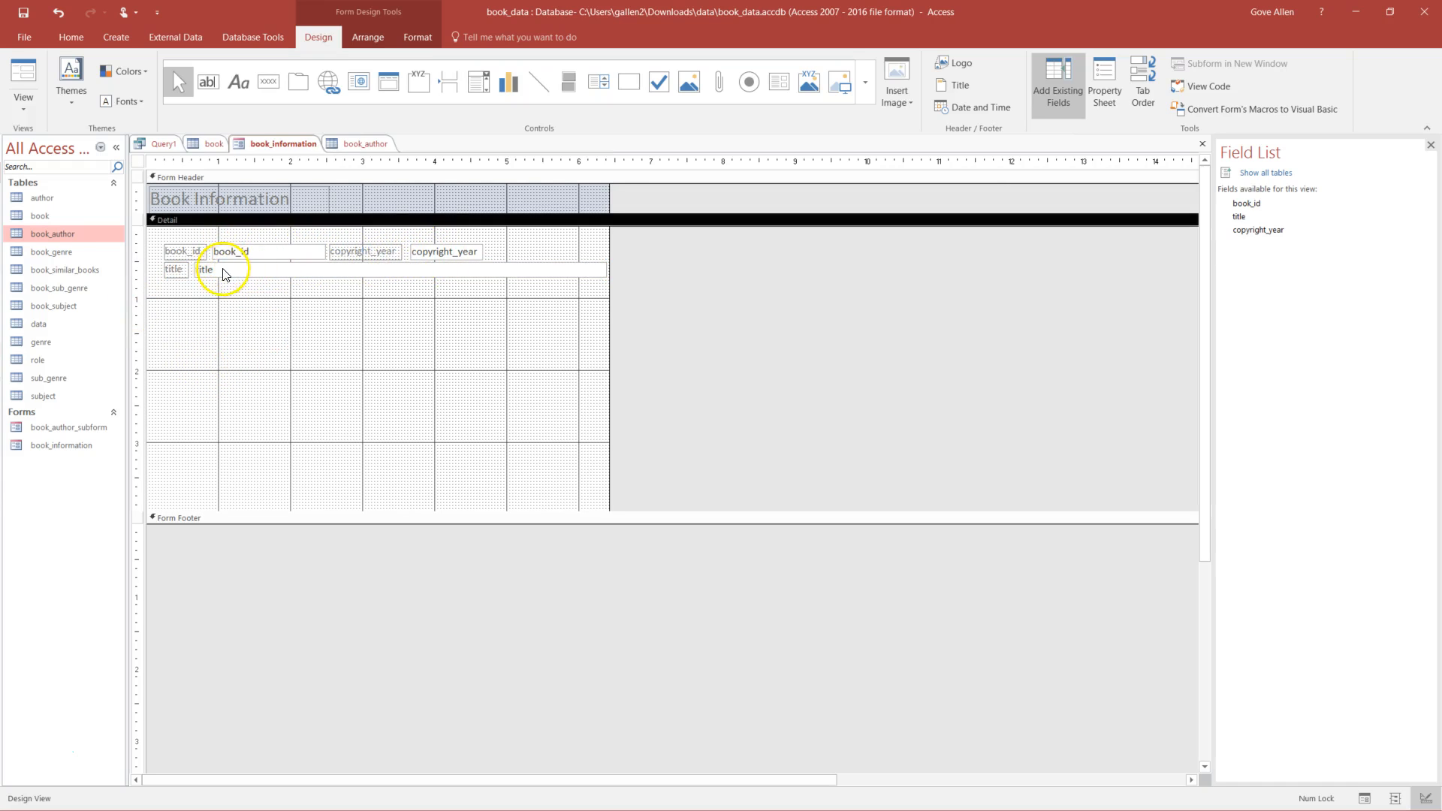
- Shorten the title text box to about 4 inches wide and narrow the form to about 5.6 inches
{"action": "left_click", "coordinate": [529, 271]}
{"action": "left_click_drag", "start_coordinate": [607, 268], "coordinate": [488, 273]}
{"action": "left_click", "coordinate": [595, 301]}
{"action": "left_click_drag", "start_coordinate": [608, 303], "coordinate": [552, 305]}
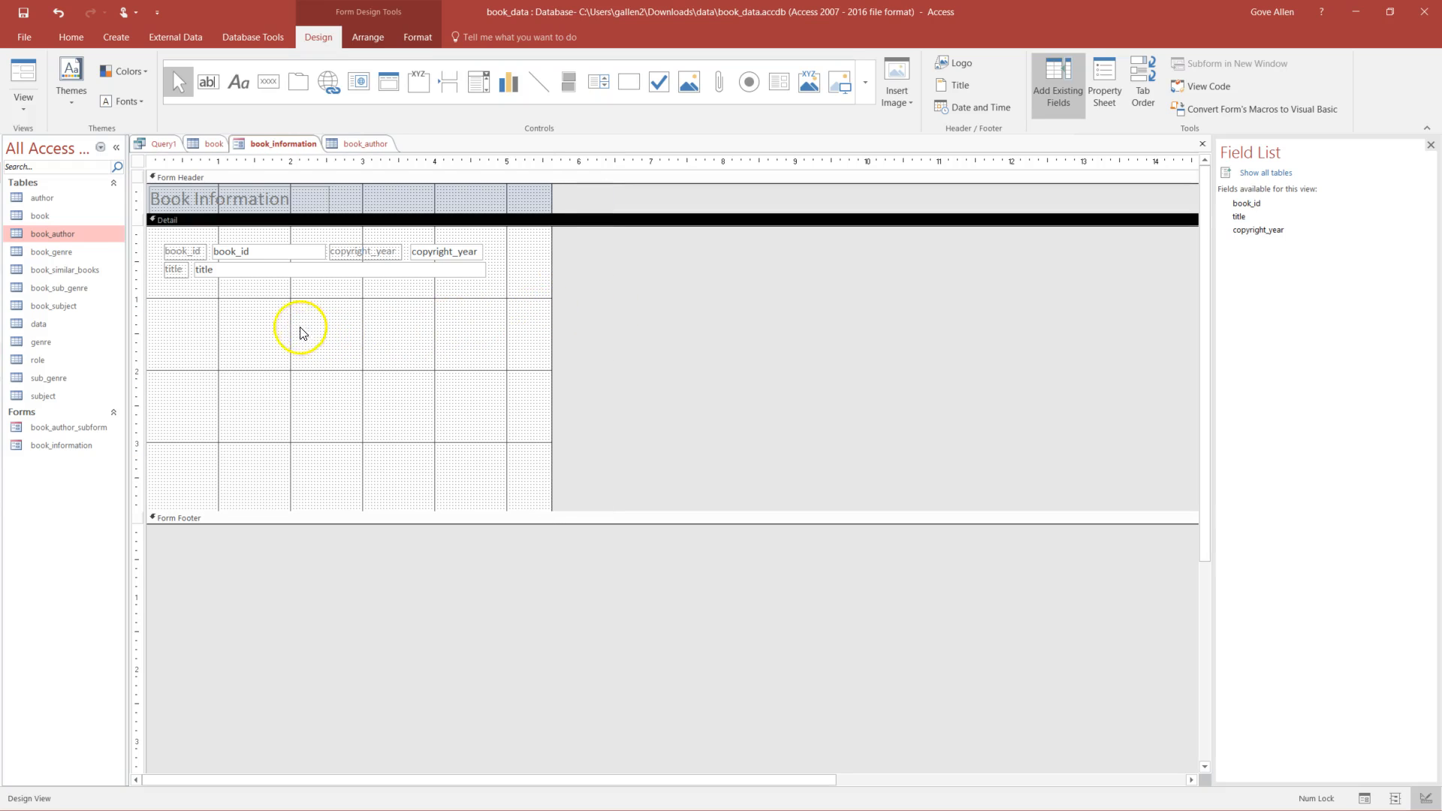
- Display the form in Form View and browse forward and back through the book records to check the layout
{"action": "left_click", "coordinate": [23, 77]}
{"action": "left_click", "coordinate": [236, 780]}
{"action": "left_click", "coordinate": [237, 781]}
{"action": "left_click", "coordinate": [236, 781]}
{"action": "left_click", "coordinate": [236, 781]}
{"action": "left_click", "coordinate": [237, 780]}
{"action": "left_click", "coordinate": [238, 781]}
{"action": "left_click", "coordinate": [237, 781]}
{"action": "left_click", "coordinate": [237, 781]}
{"action": "left_click", "coordinate": [242, 781]}
{"action": "left_click", "coordinate": [241, 780]}
{"action": "left_click", "coordinate": [241, 780]}
{"action": "left_click", "coordinate": [241, 781]}
{"action": "left_click", "coordinate": [241, 781]}
{"action": "left_click", "coordinate": [241, 781]}
{"action": "left_click", "coordinate": [179, 781]}
{"action": "left_click", "coordinate": [179, 780]}
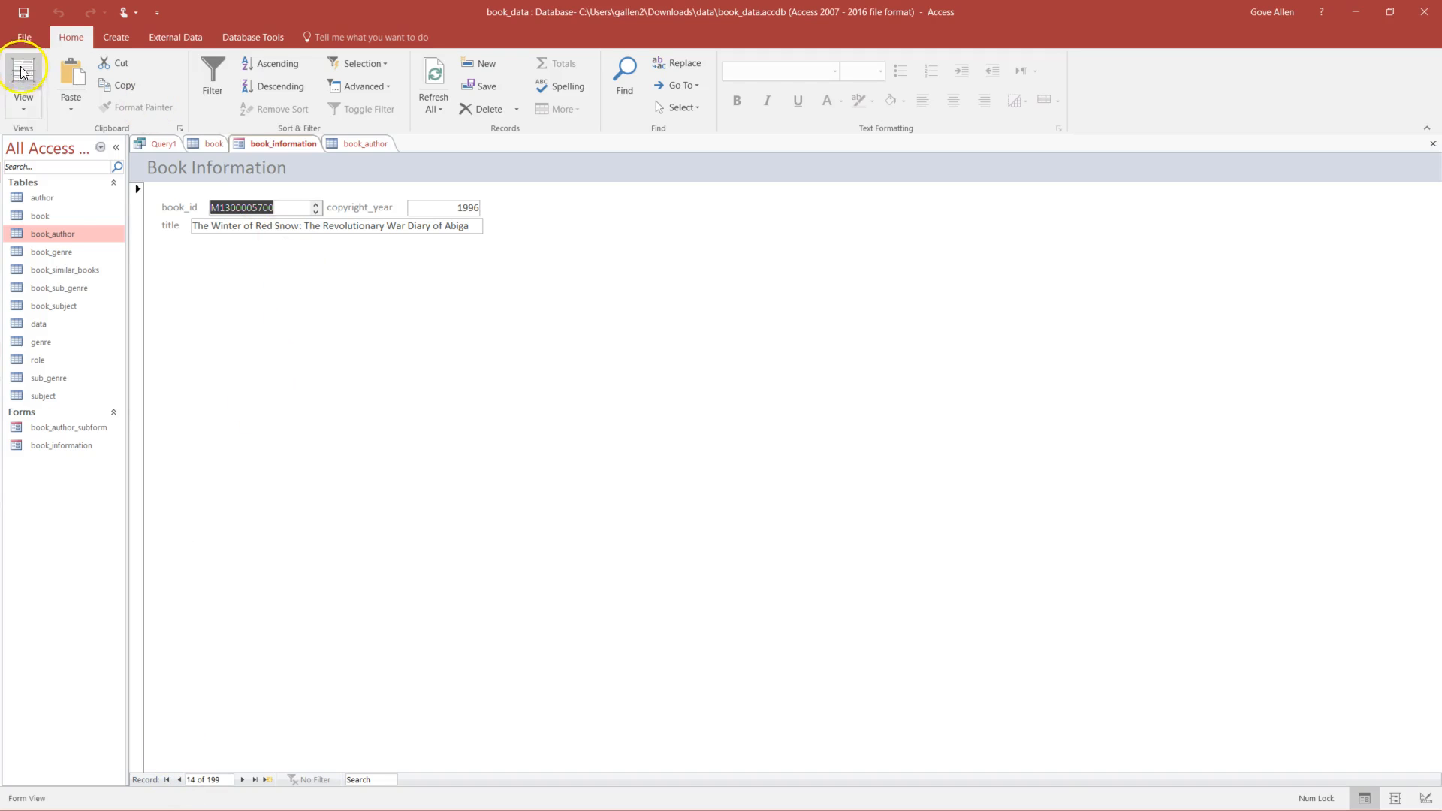
- Return to Design View and add book_author_subform to the Detail section below the title field
{"action": "left_click", "coordinate": [23, 104]}
{"action": "left_click", "coordinate": [58, 199]}
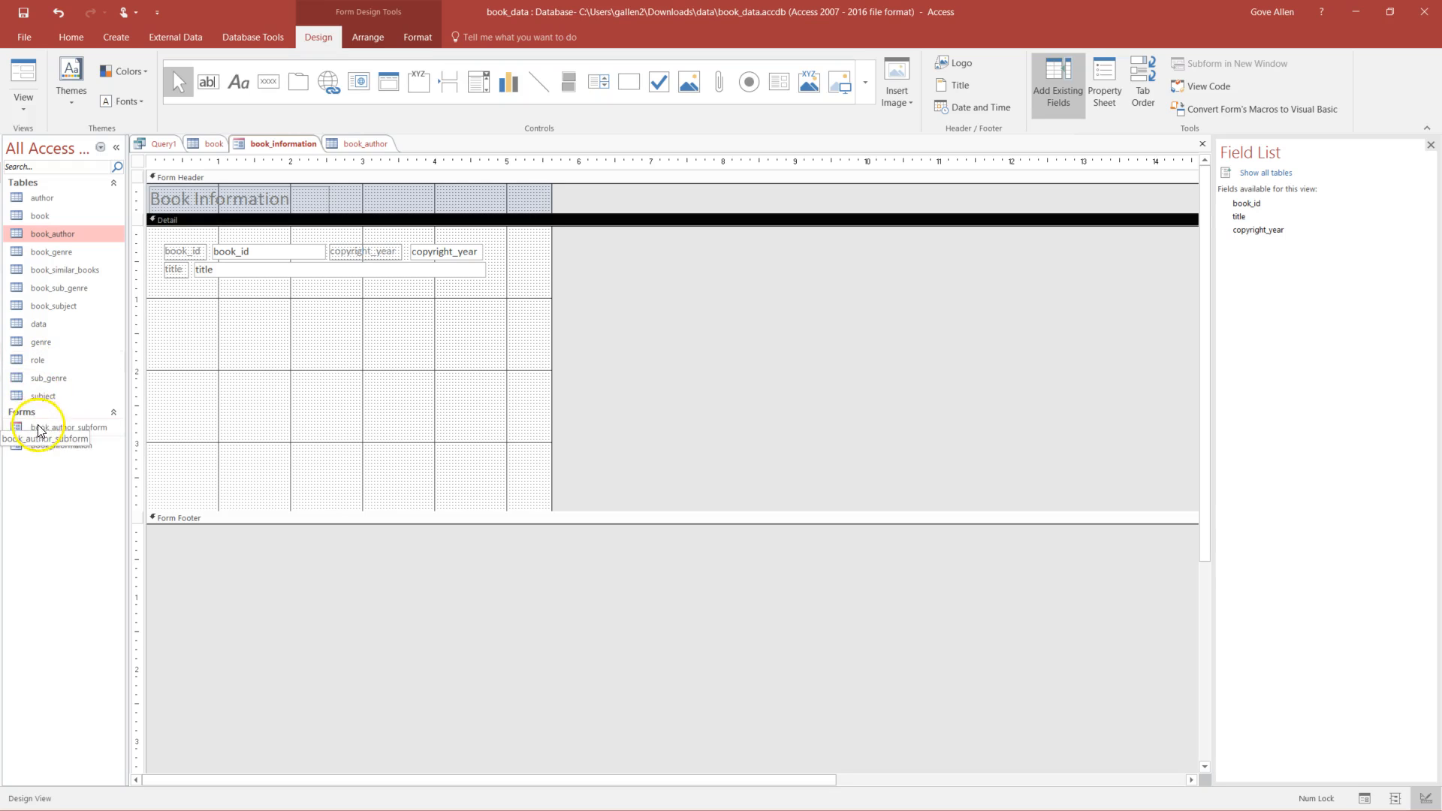
{"action": "left_click_drag", "start_coordinate": [53, 426], "coordinate": [197, 320]}
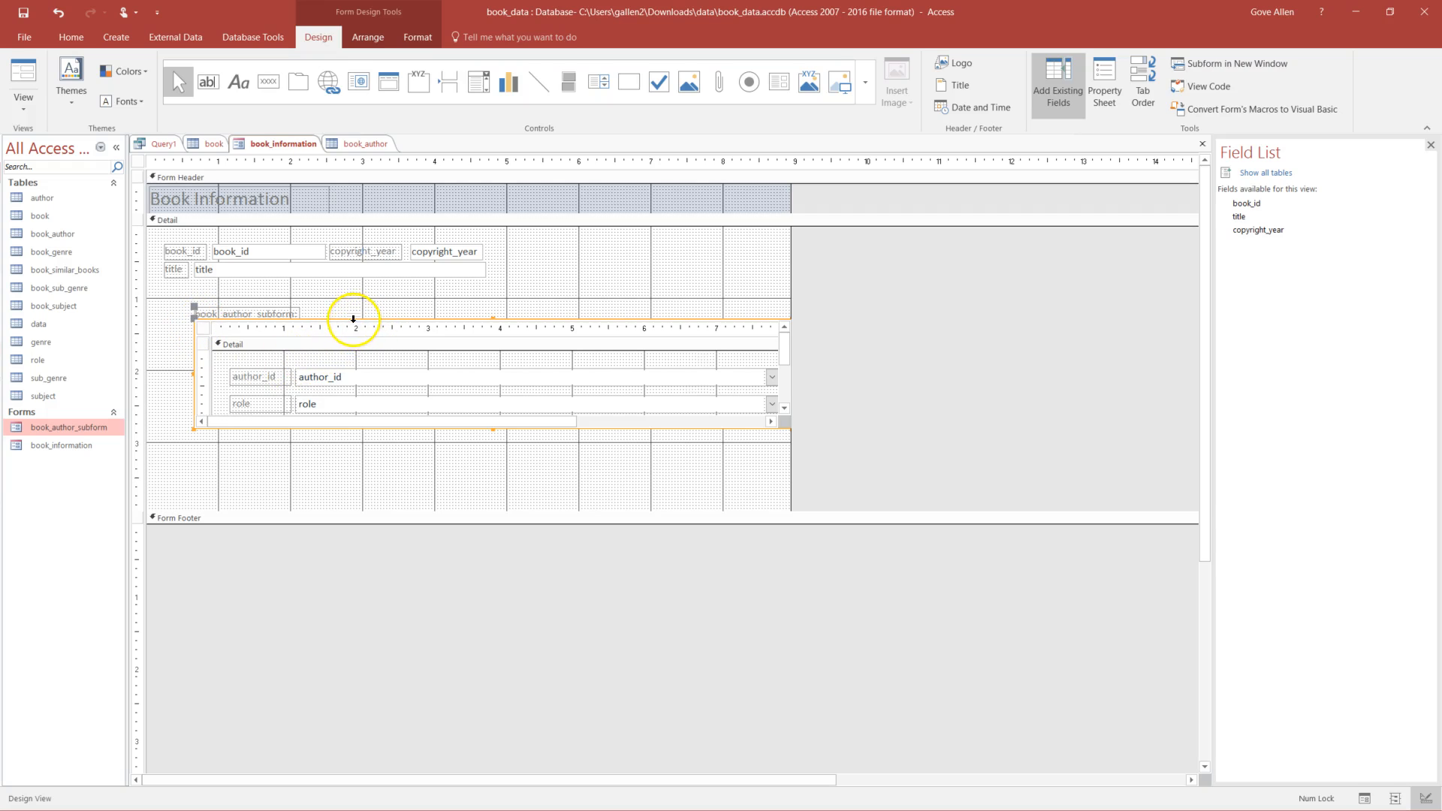
- Delete the subform's attached label and move the subform up beneath the title field, lined up with the title label's edge
{"action": "left_click_drag", "start_coordinate": [347, 326], "coordinate": [331, 323]}
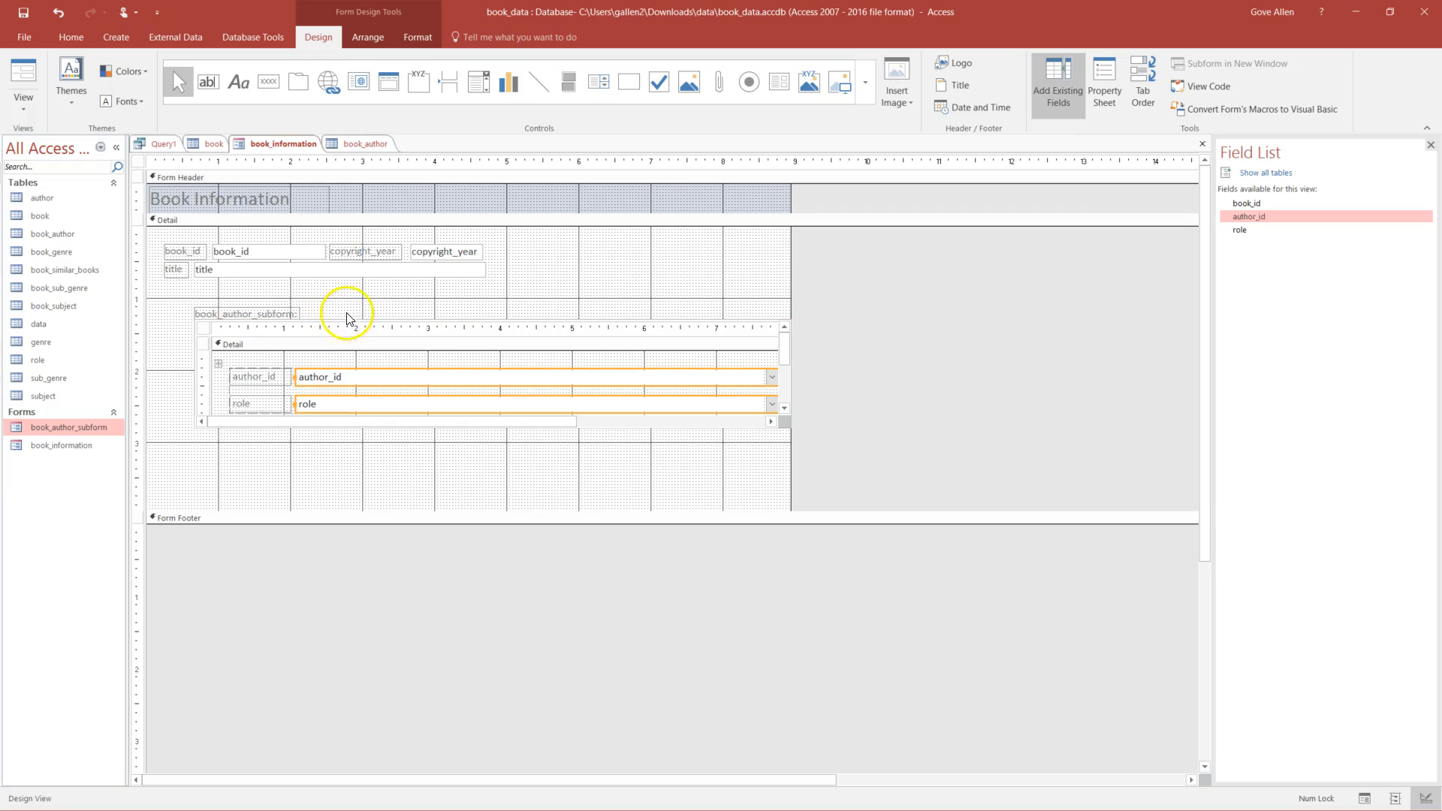
{"action": "left_click", "coordinate": [345, 315]}
{"action": "left_click", "coordinate": [294, 318]}
{"action": "key", "text": "Delete"}
{"action": "left_click", "coordinate": [214, 323]}
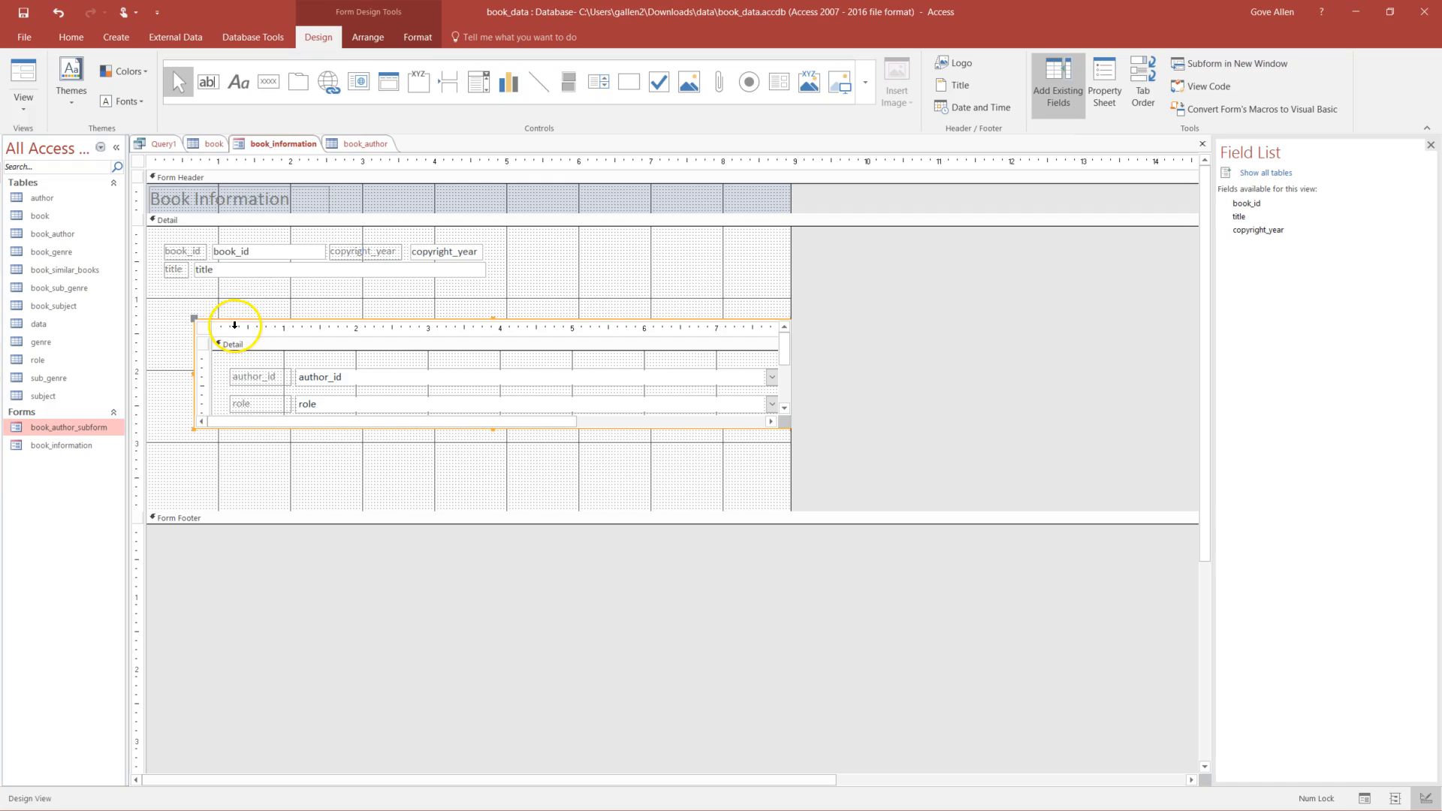
{"action": "left_click_drag", "start_coordinate": [208, 322], "coordinate": [178, 286]}
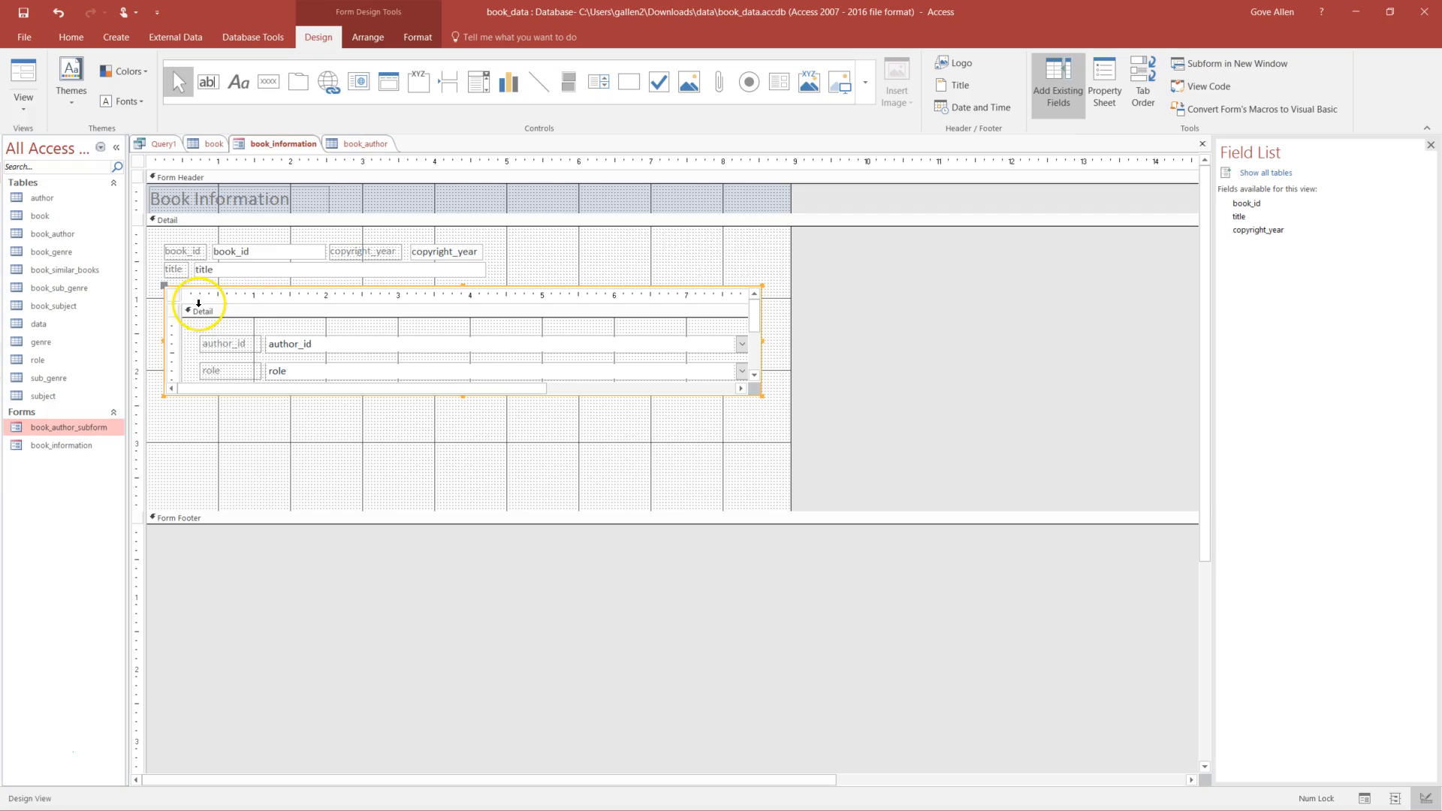
- Open the properties of the embedded subform and show the data properties of the book_author_subform control
{"action": "left_click", "coordinate": [174, 295]}
{"action": "right_click", "coordinate": [173, 296]}
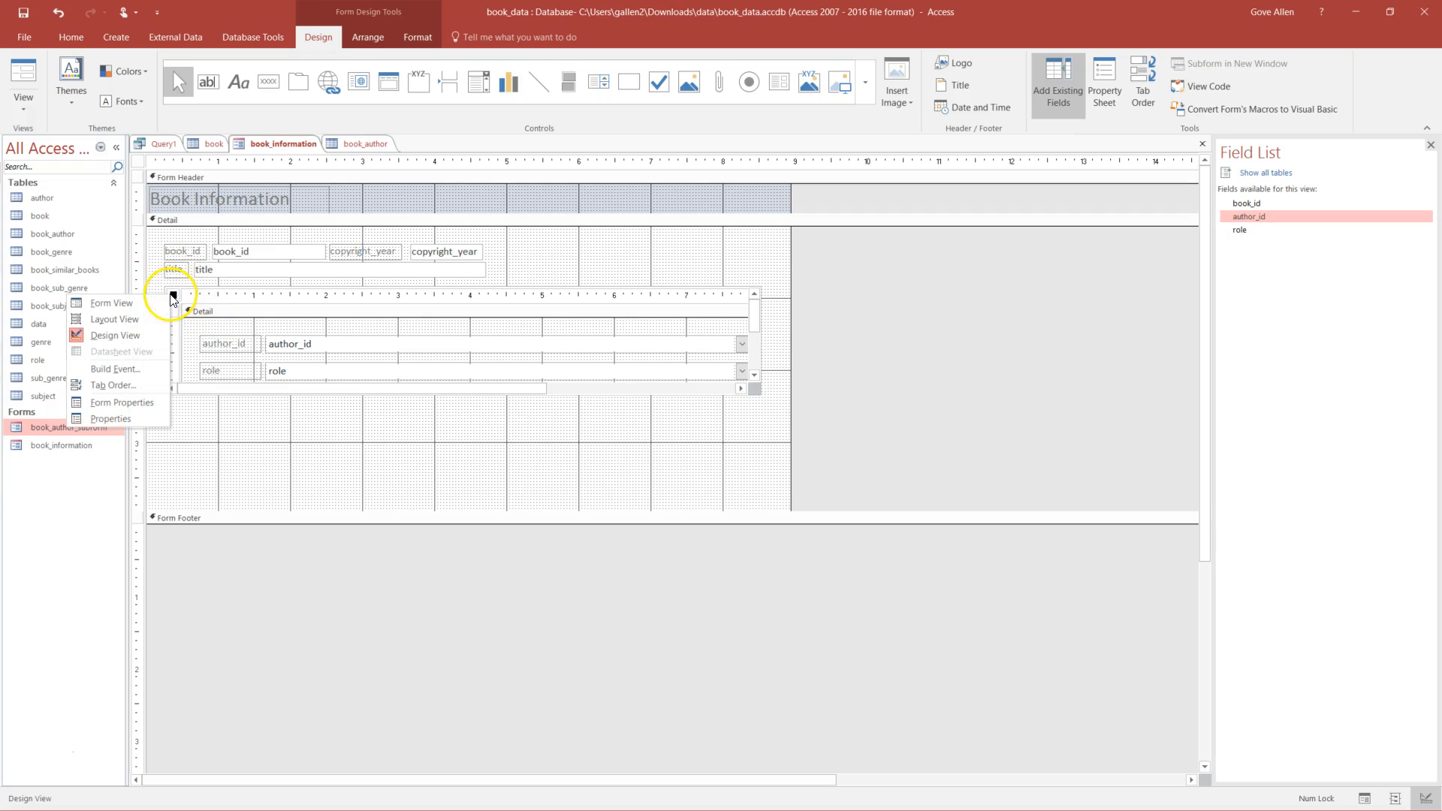
{"action": "left_click", "coordinate": [162, 292]}
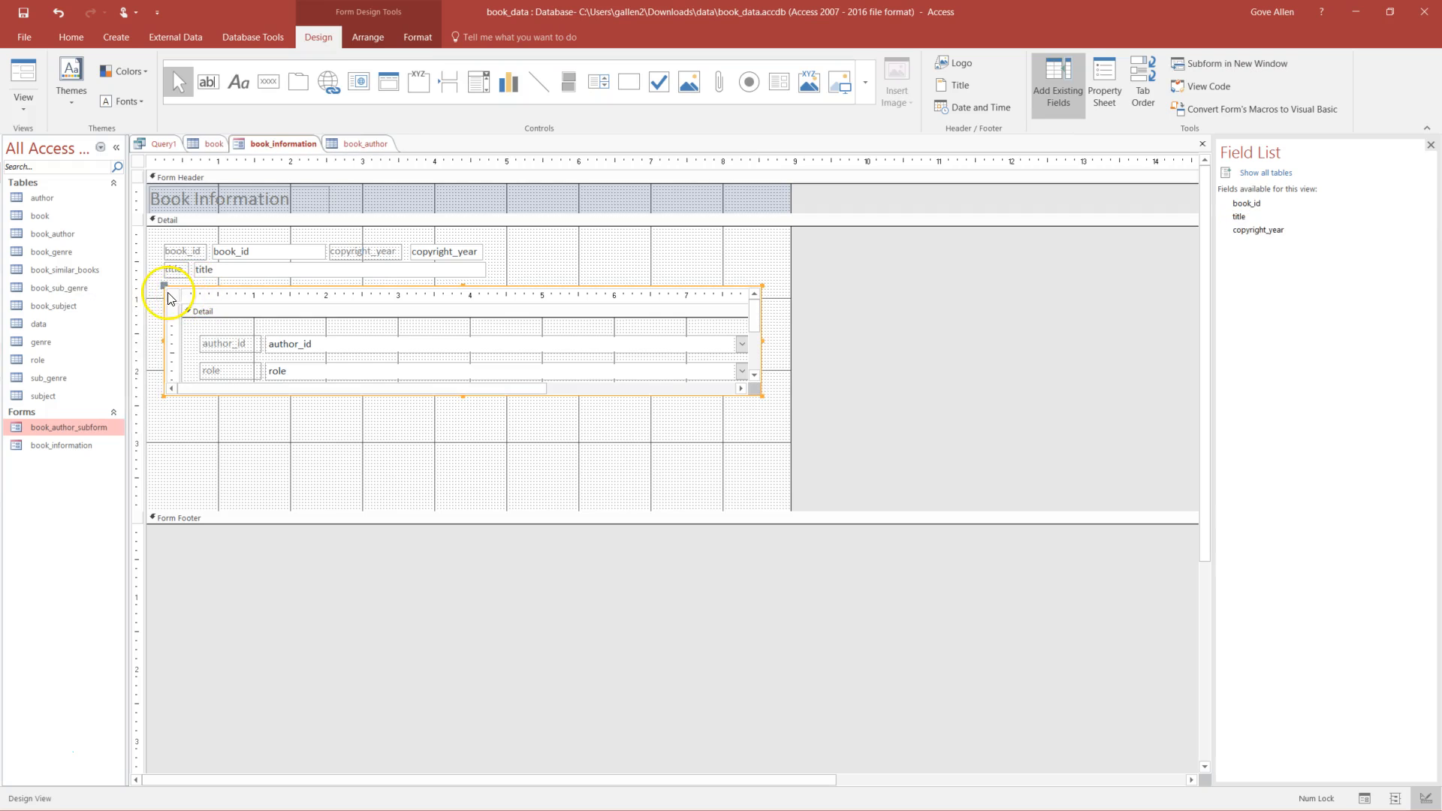
{"action": "right_click", "coordinate": [168, 296]}
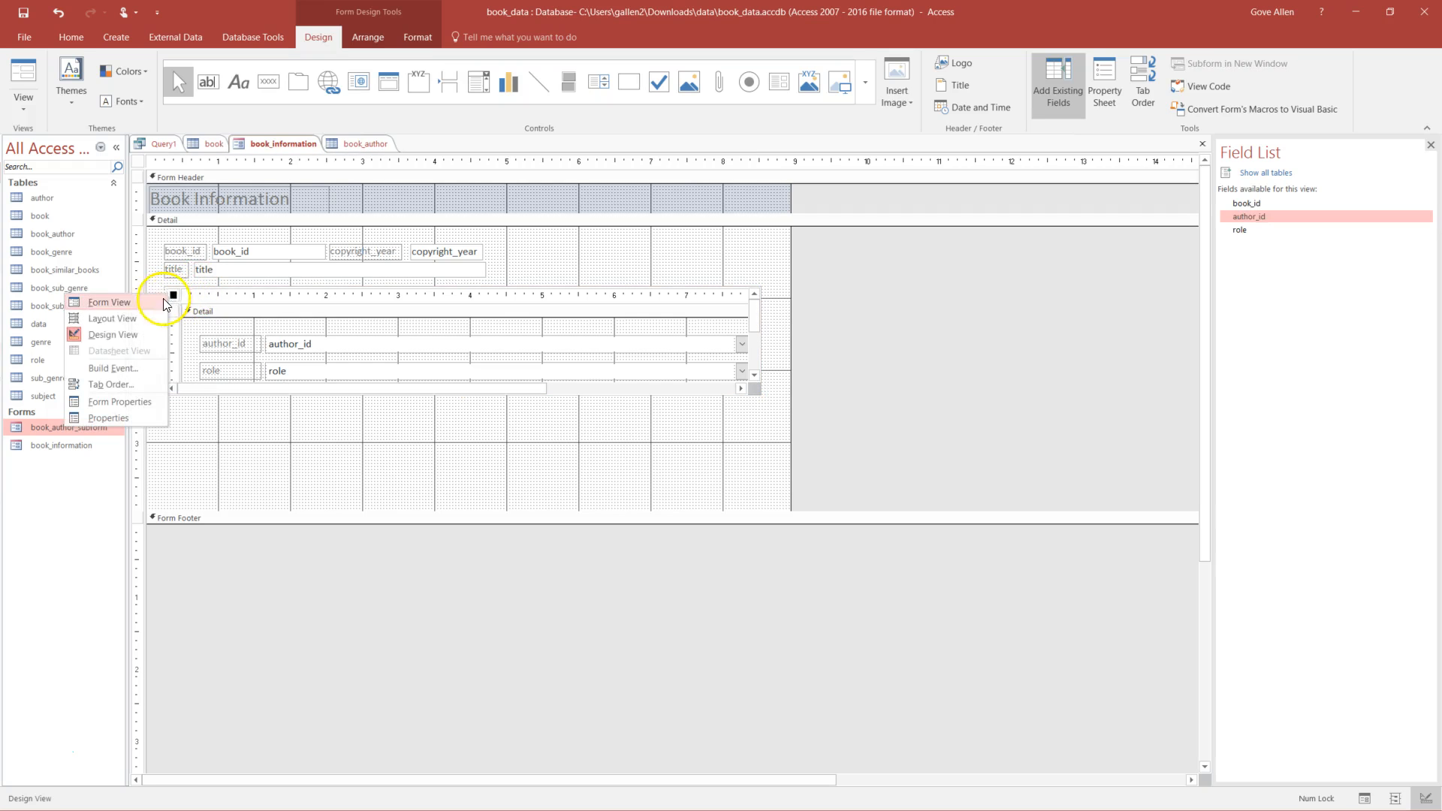
{"action": "left_click", "coordinate": [133, 418]}
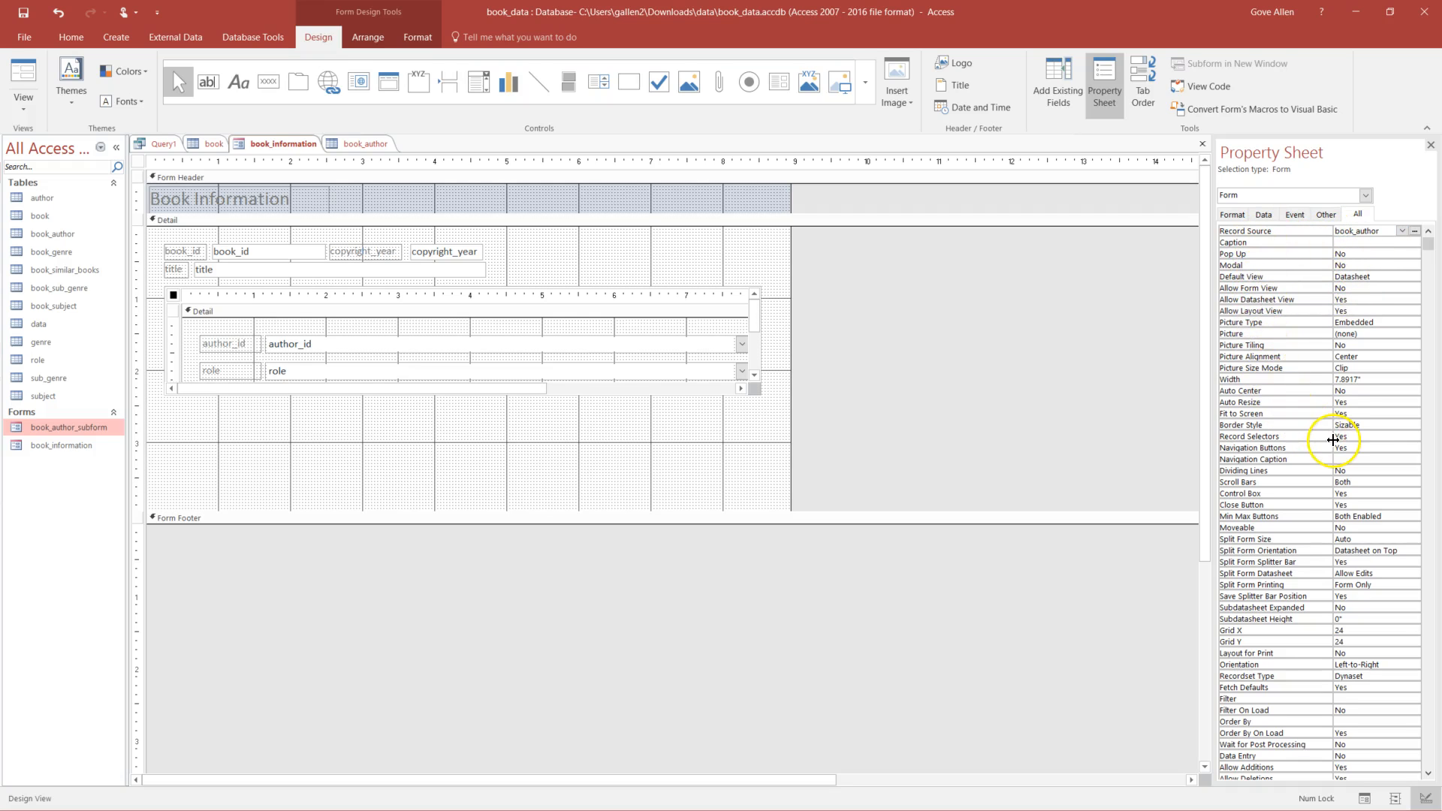
{"action": "left_click", "coordinate": [1265, 215]}
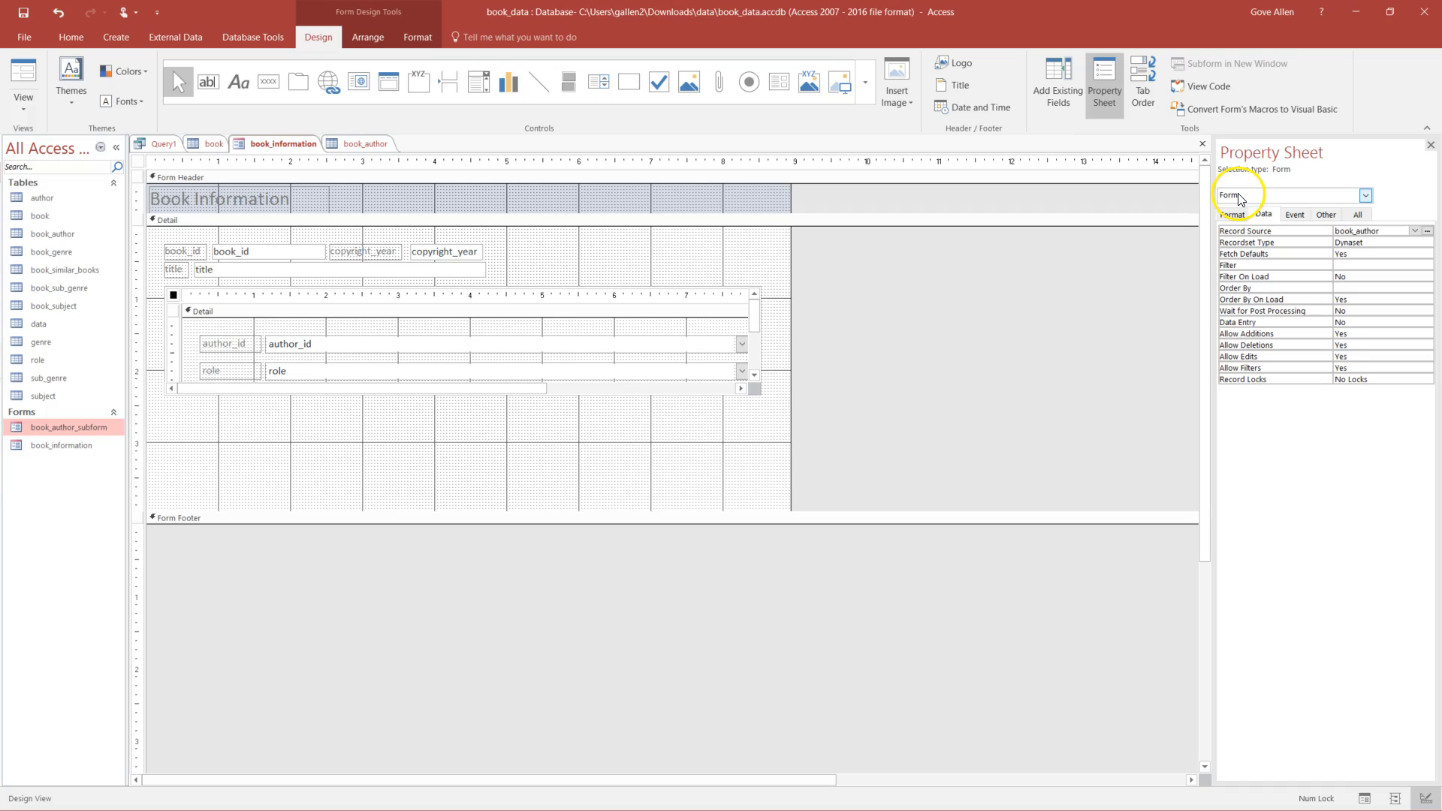
{"action": "left_click", "coordinate": [187, 289]}
{"action": "left_click", "coordinate": [174, 297]}
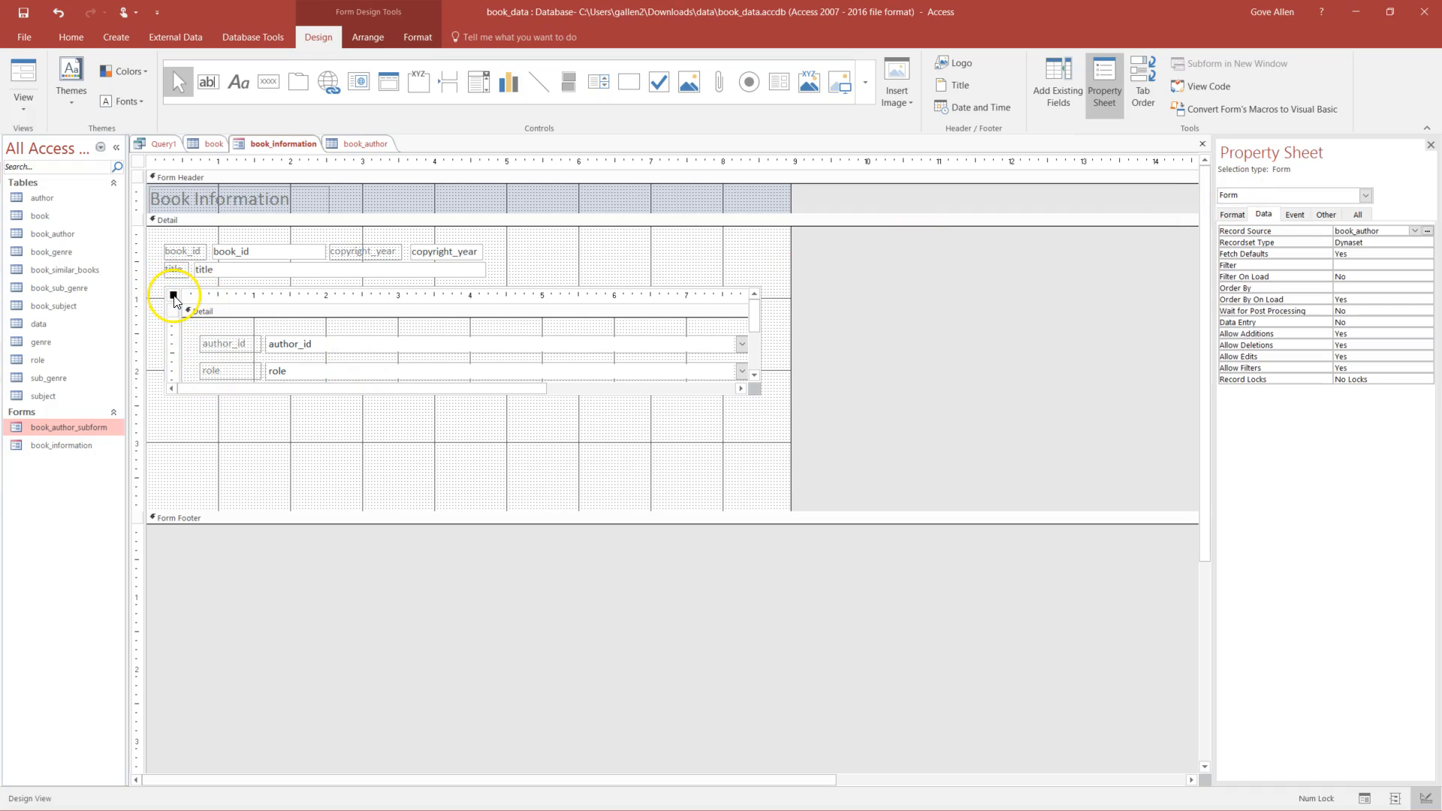
{"action": "left_click", "coordinate": [236, 447]}
{"action": "left_click", "coordinate": [172, 299]}
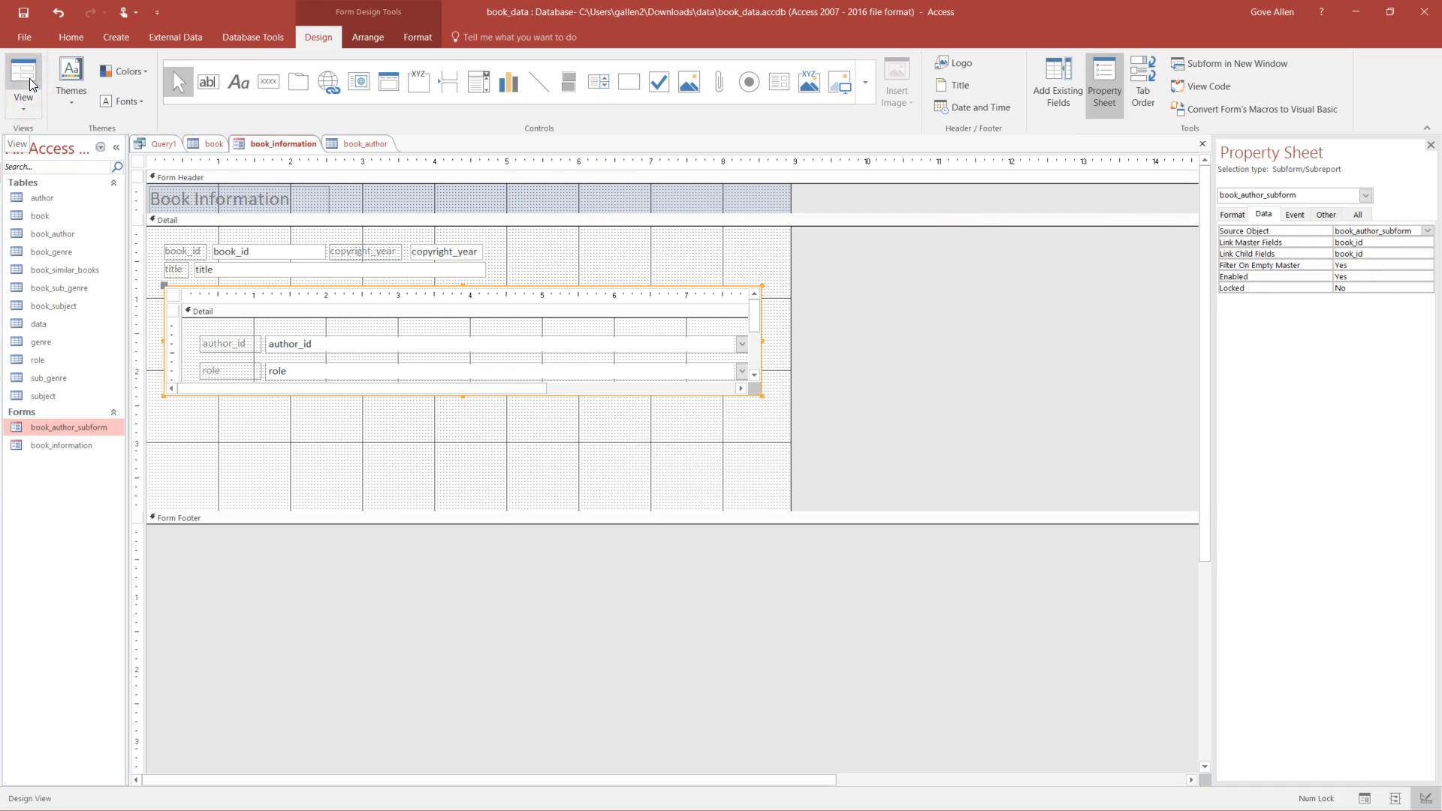
- Check the subform's master and child field links in the Subform Field Linker, keeping book_id for both
{"action": "left_click", "coordinate": [1412, 241]}
{"action": "left_click", "coordinate": [1428, 242]}
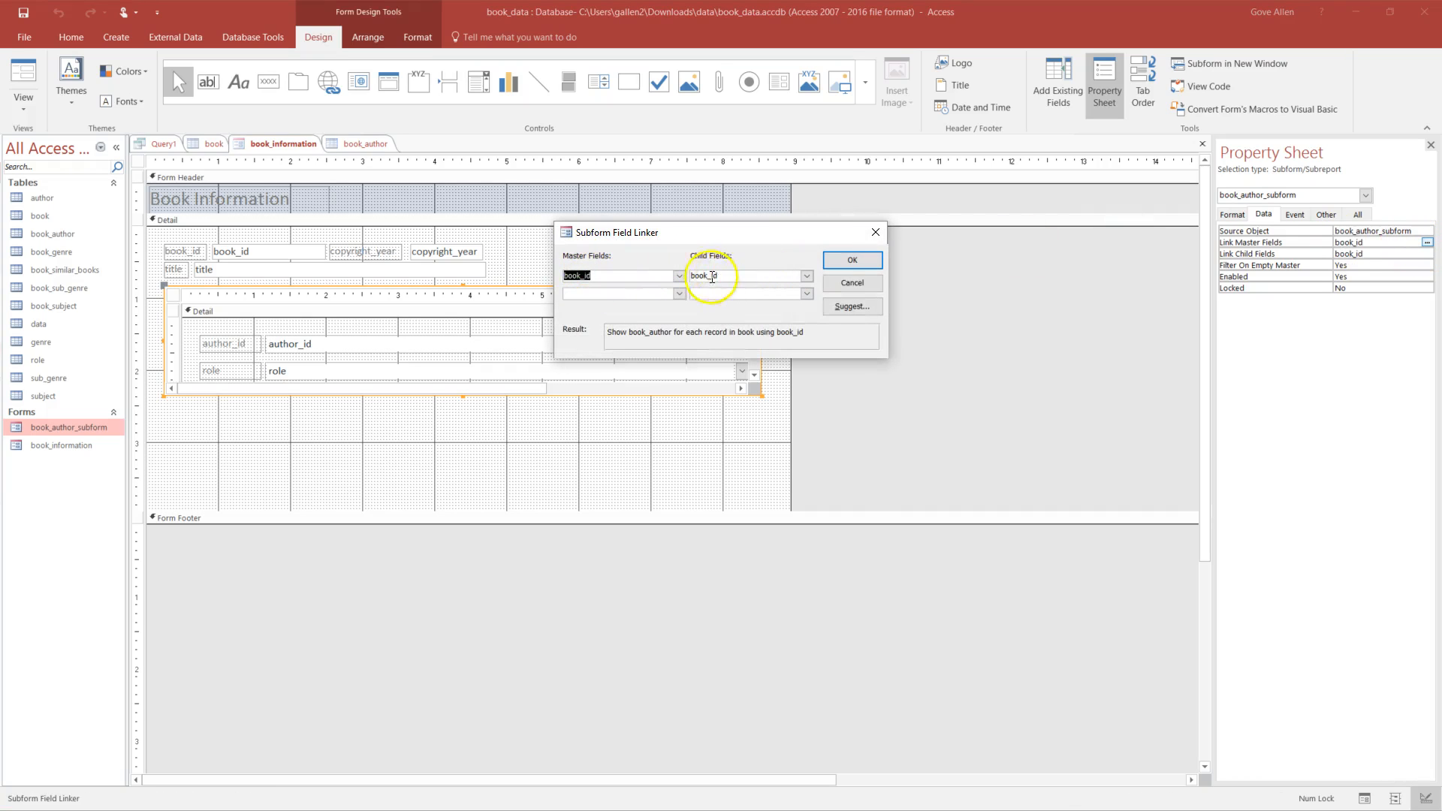
{"action": "left_click", "coordinate": [806, 278]}
{"action": "left_click", "coordinate": [816, 280]}
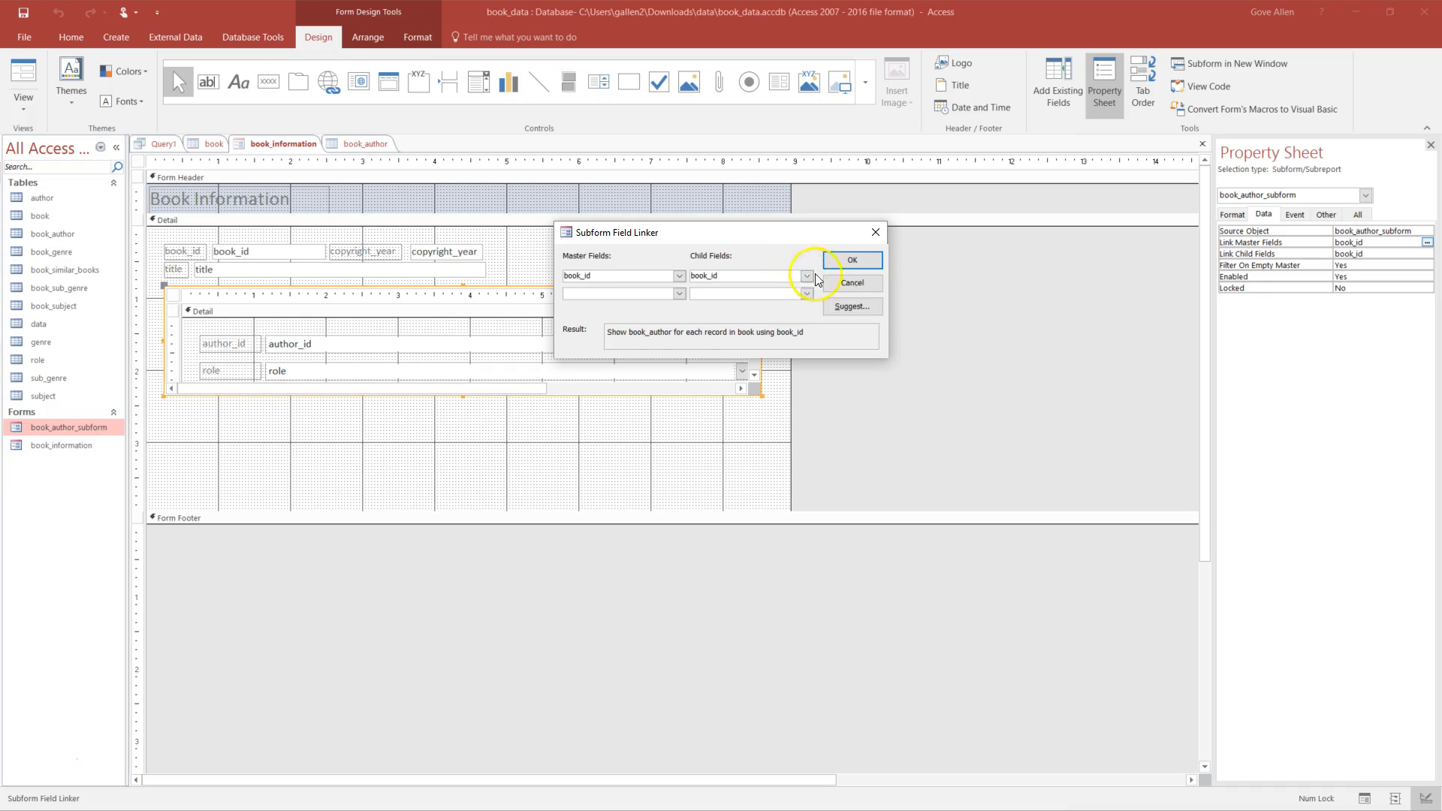
{"action": "left_click", "coordinate": [853, 263]}
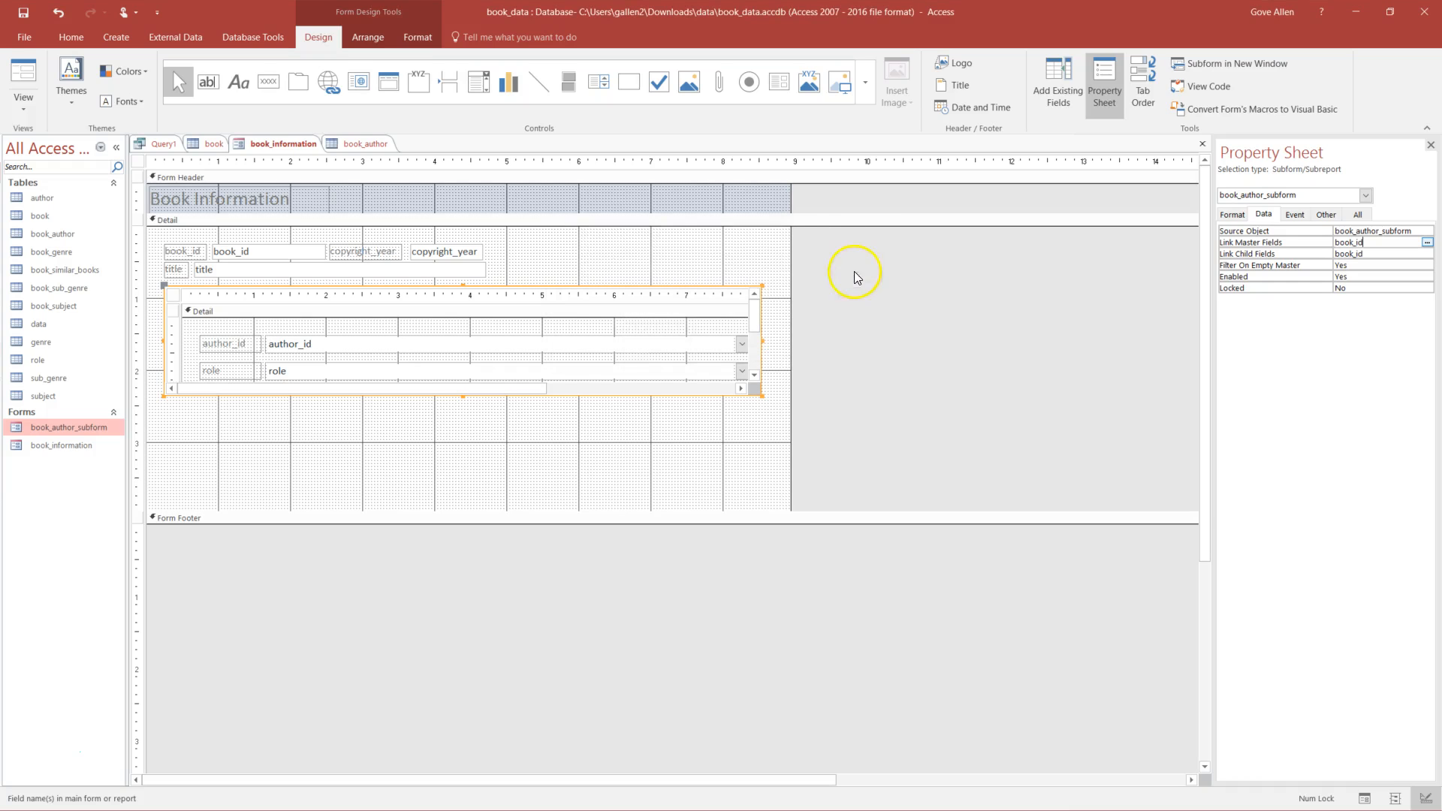
- Switch to Form View and add Gary Paulsen with the role Illustrator to the Blood River record's author subform
{"action": "left_click", "coordinate": [22, 85]}
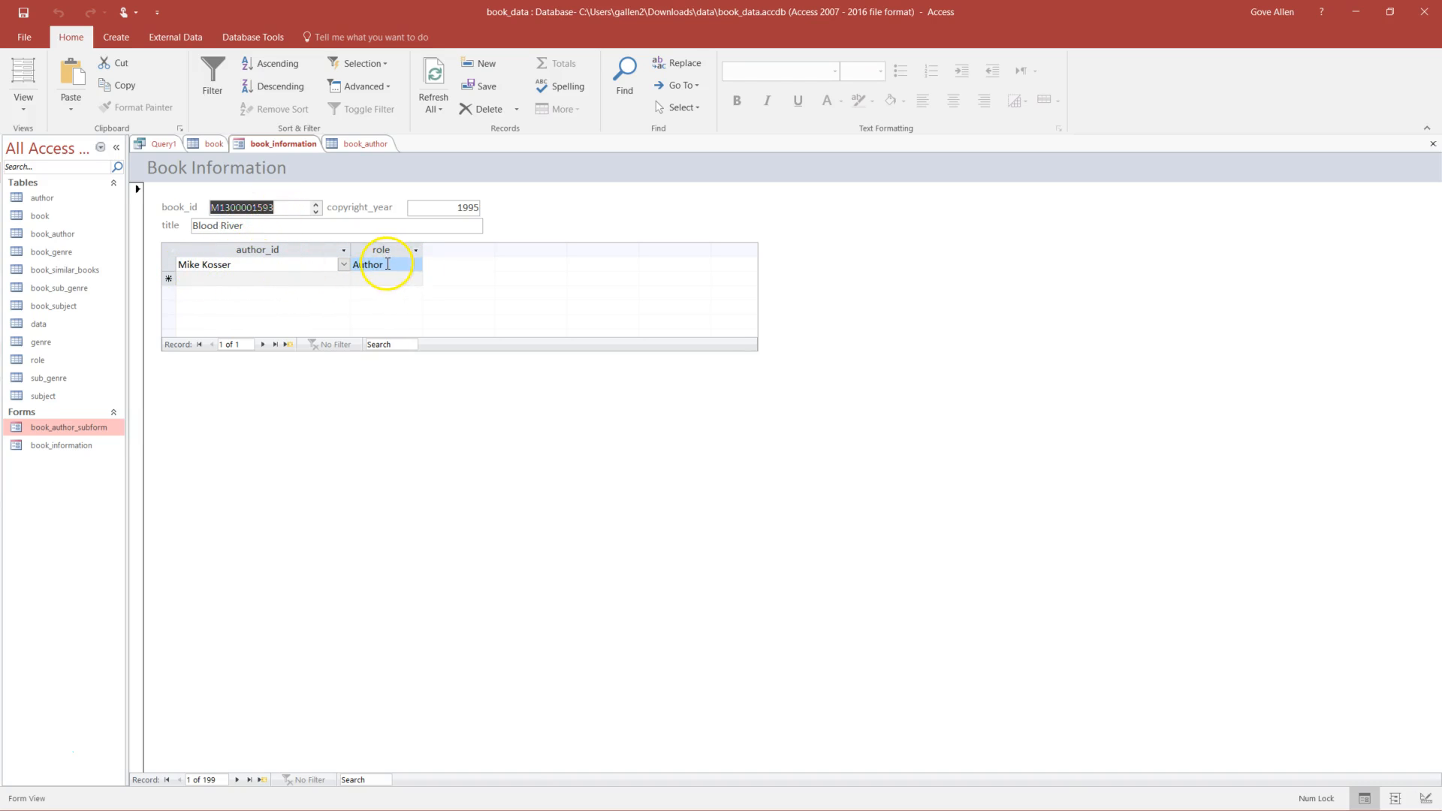
{"action": "left_click", "coordinate": [259, 278]}
{"action": "left_click", "coordinate": [342, 280]}
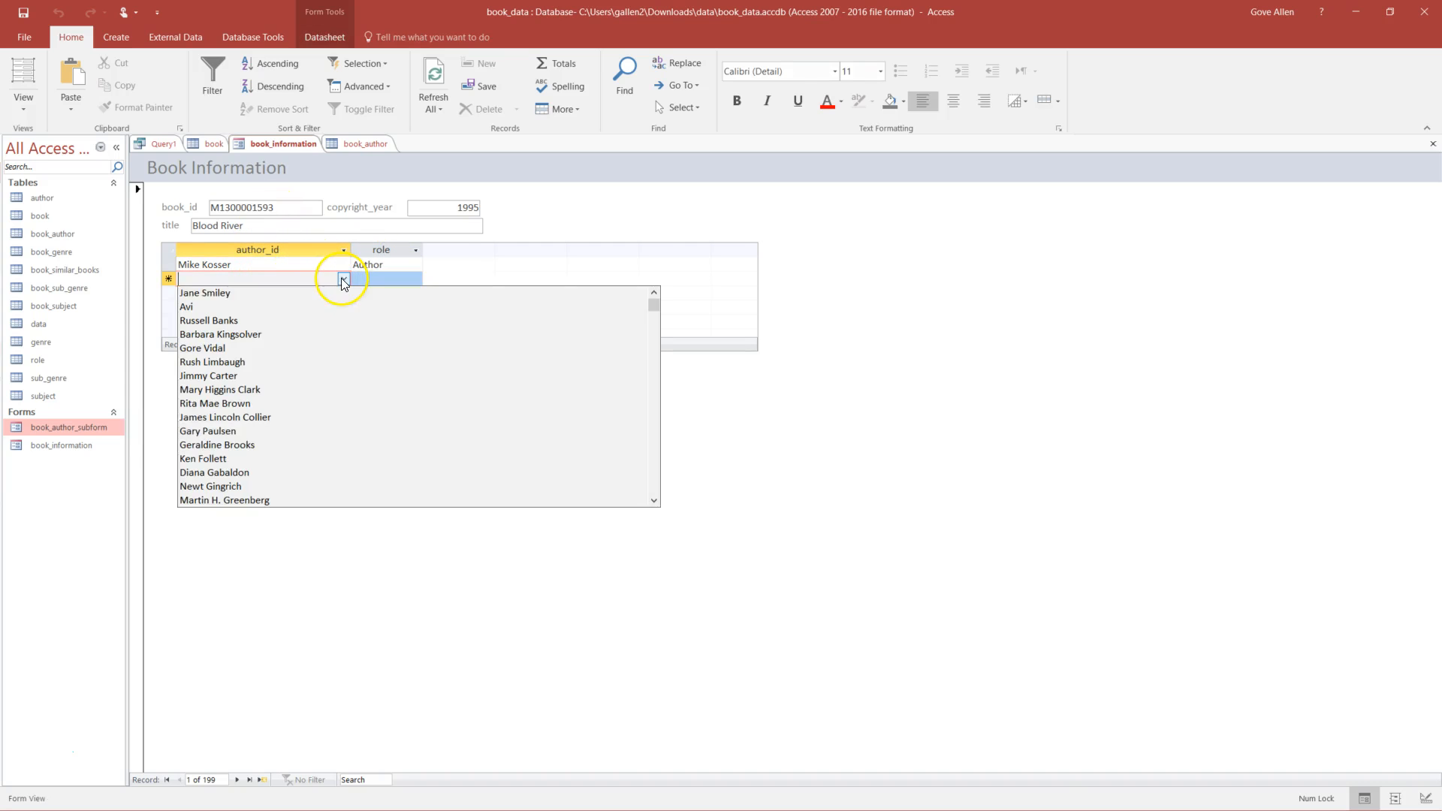
{"action": "left_click", "coordinate": [242, 431]}
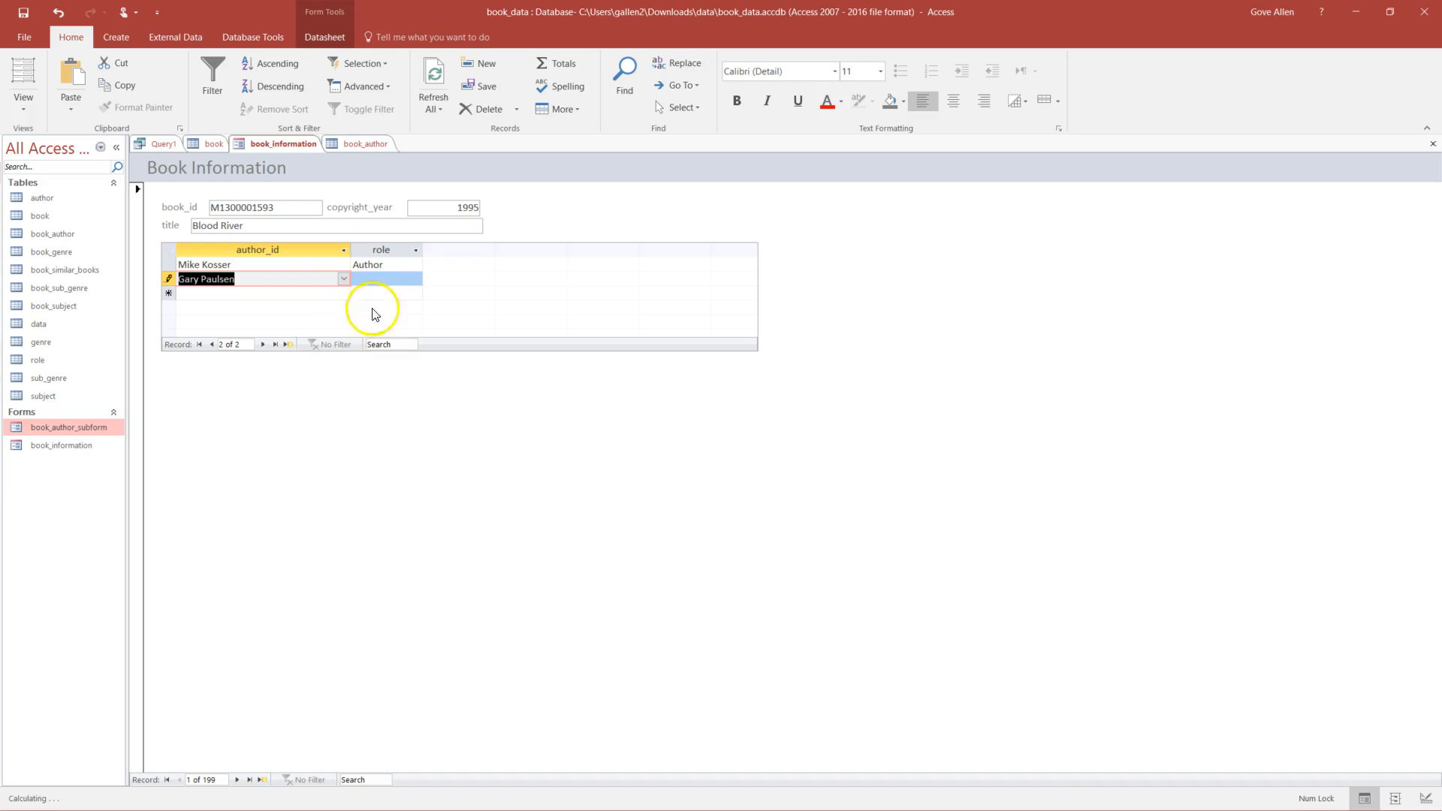
{"action": "left_click", "coordinate": [394, 279]}
{"action": "left_click", "coordinate": [415, 279]}
{"action": "left_click", "coordinate": [392, 321]}
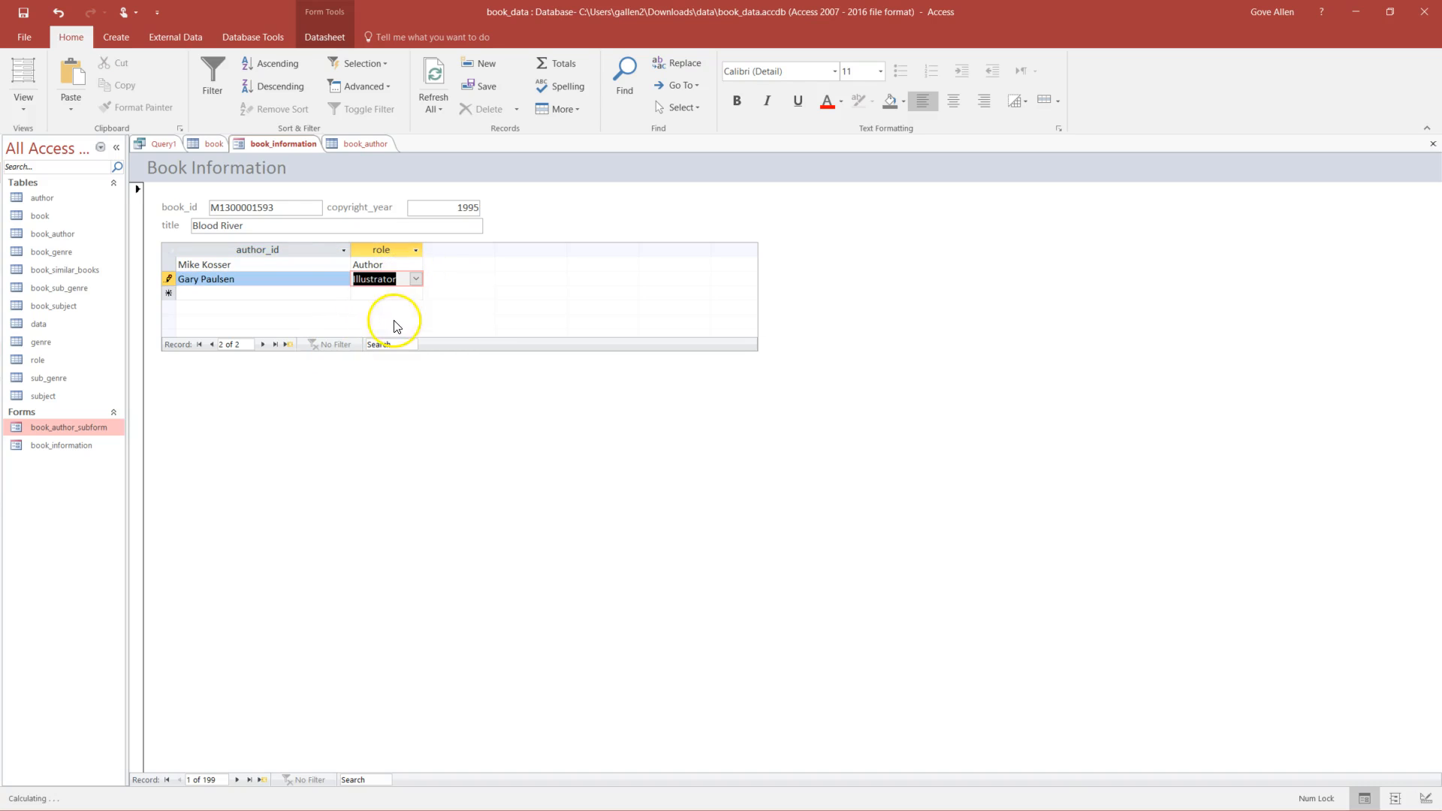
{"action": "left_click", "coordinate": [290, 297]}
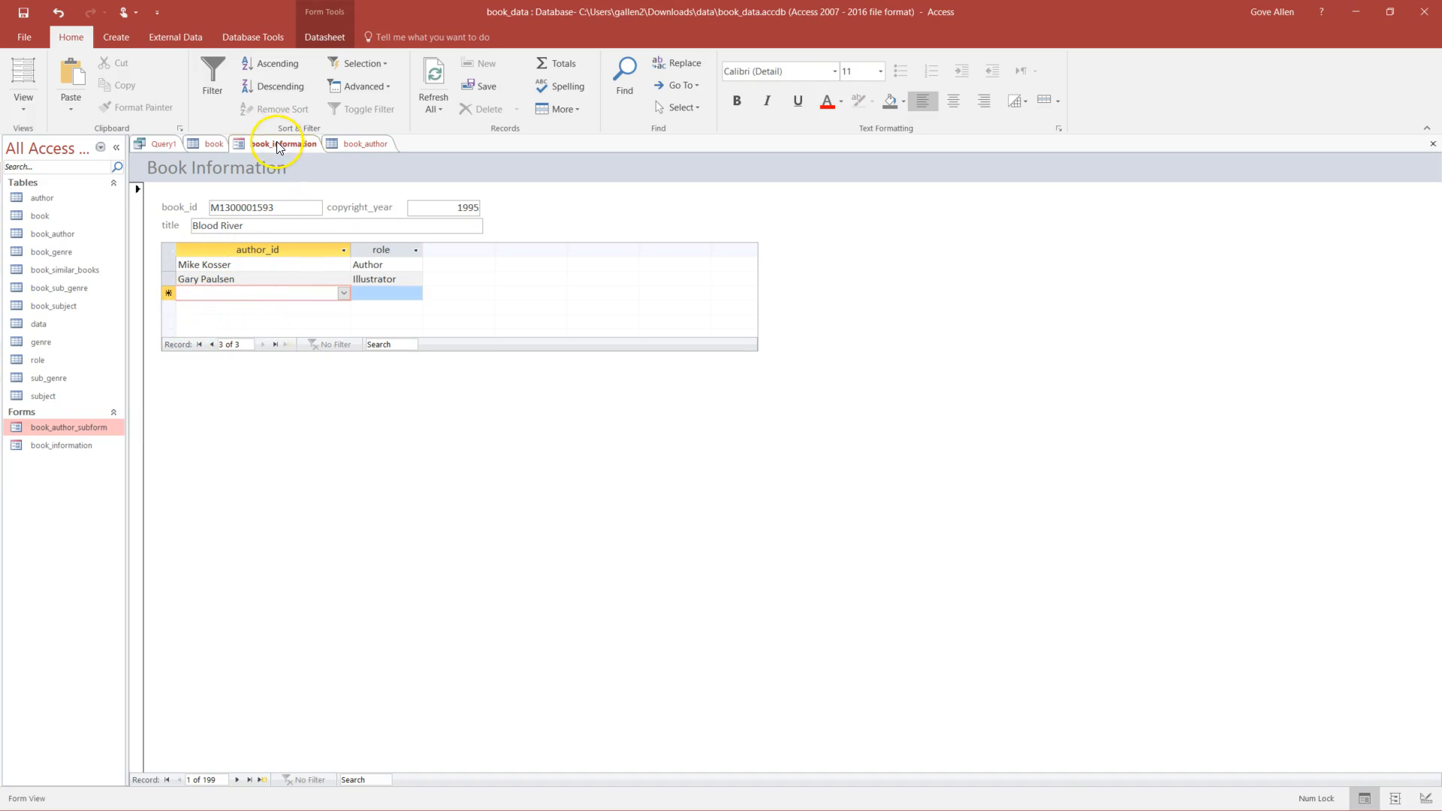
- Switch book_information to Design View and select the embedded author subform control as a whole
{"action": "left_click", "coordinate": [28, 105]}
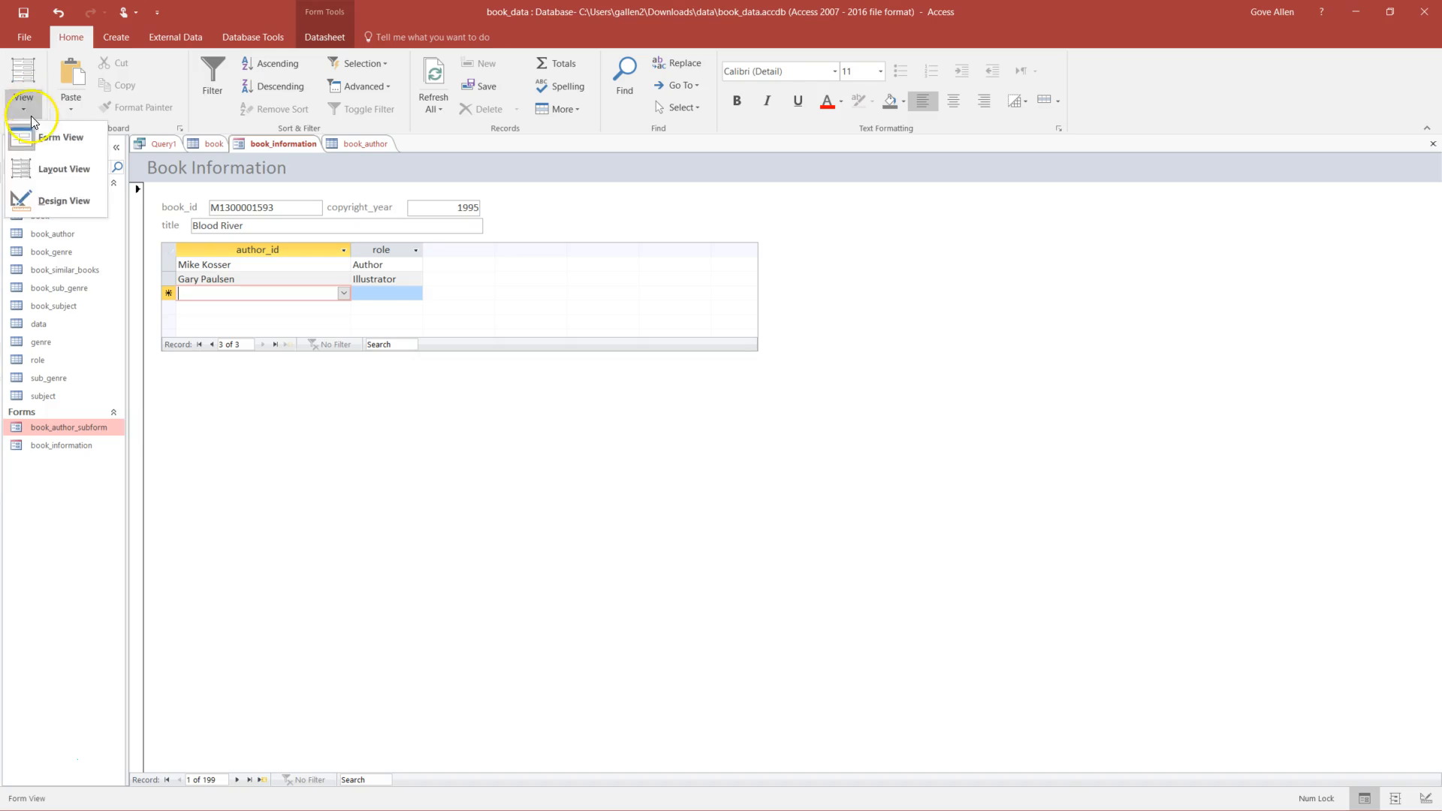
{"action": "left_click", "coordinate": [41, 197]}
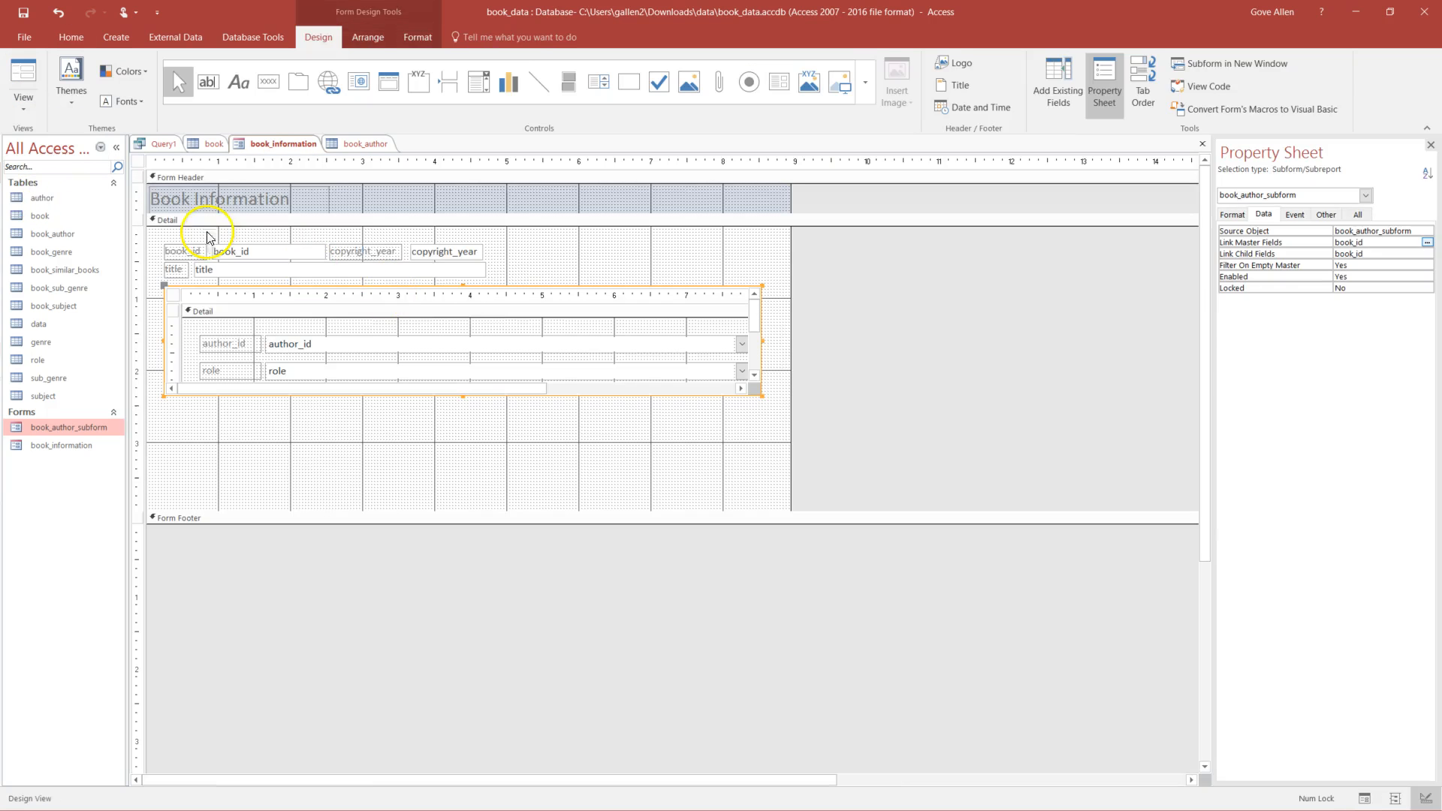
{"action": "left_click", "coordinate": [768, 345]}
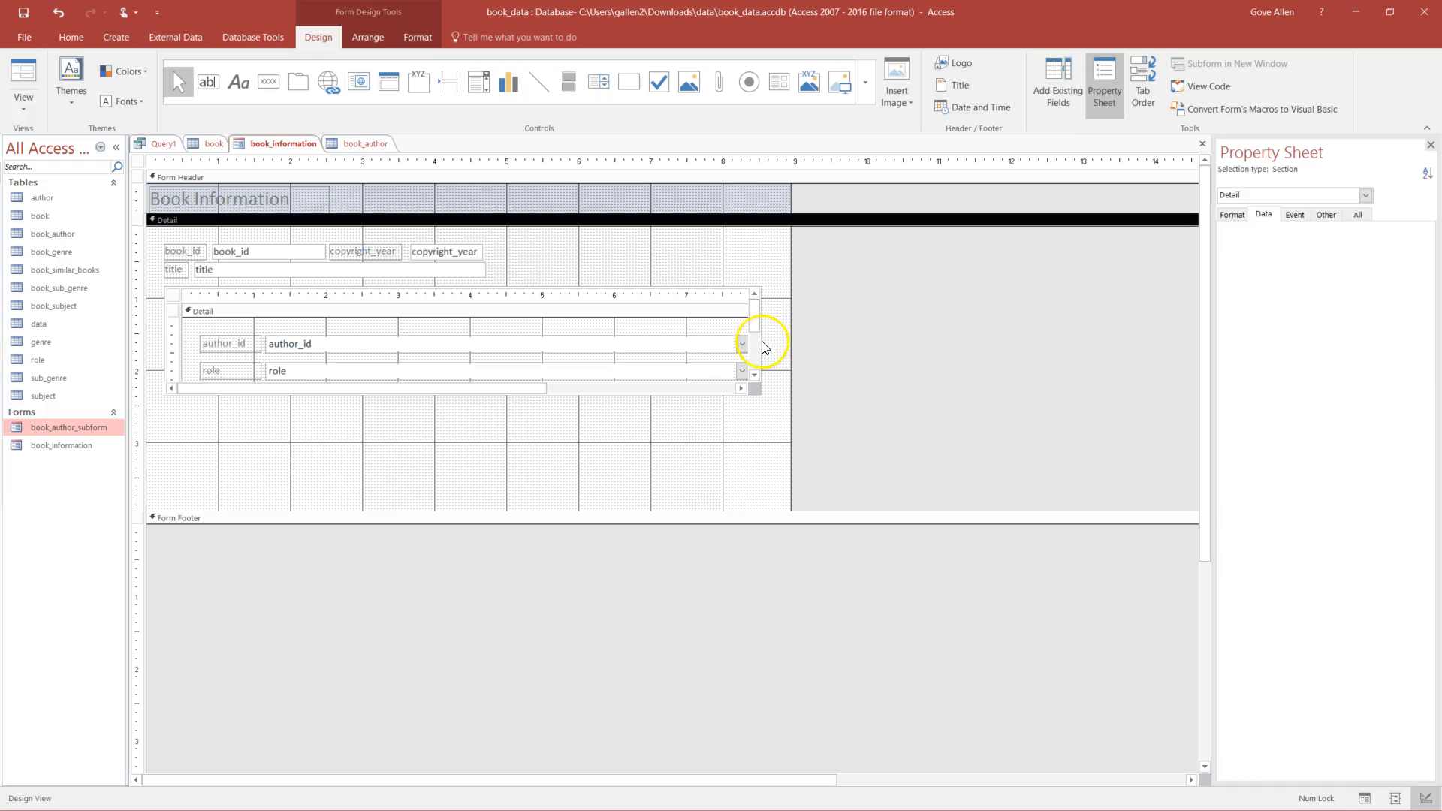
{"action": "left_click", "coordinate": [755, 347]}
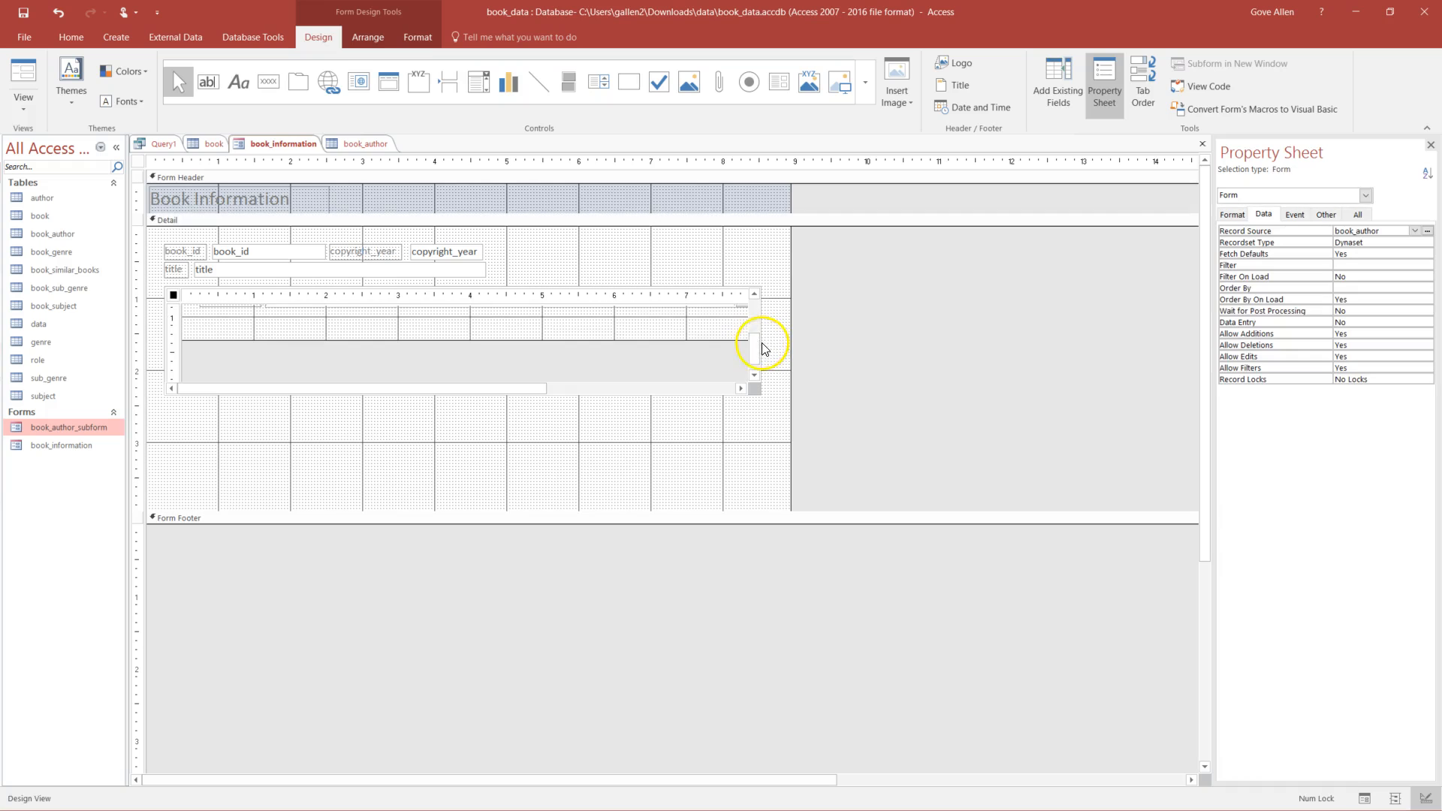
{"action": "left_click", "coordinate": [165, 293]}
{"action": "left_click", "coordinate": [173, 299]}
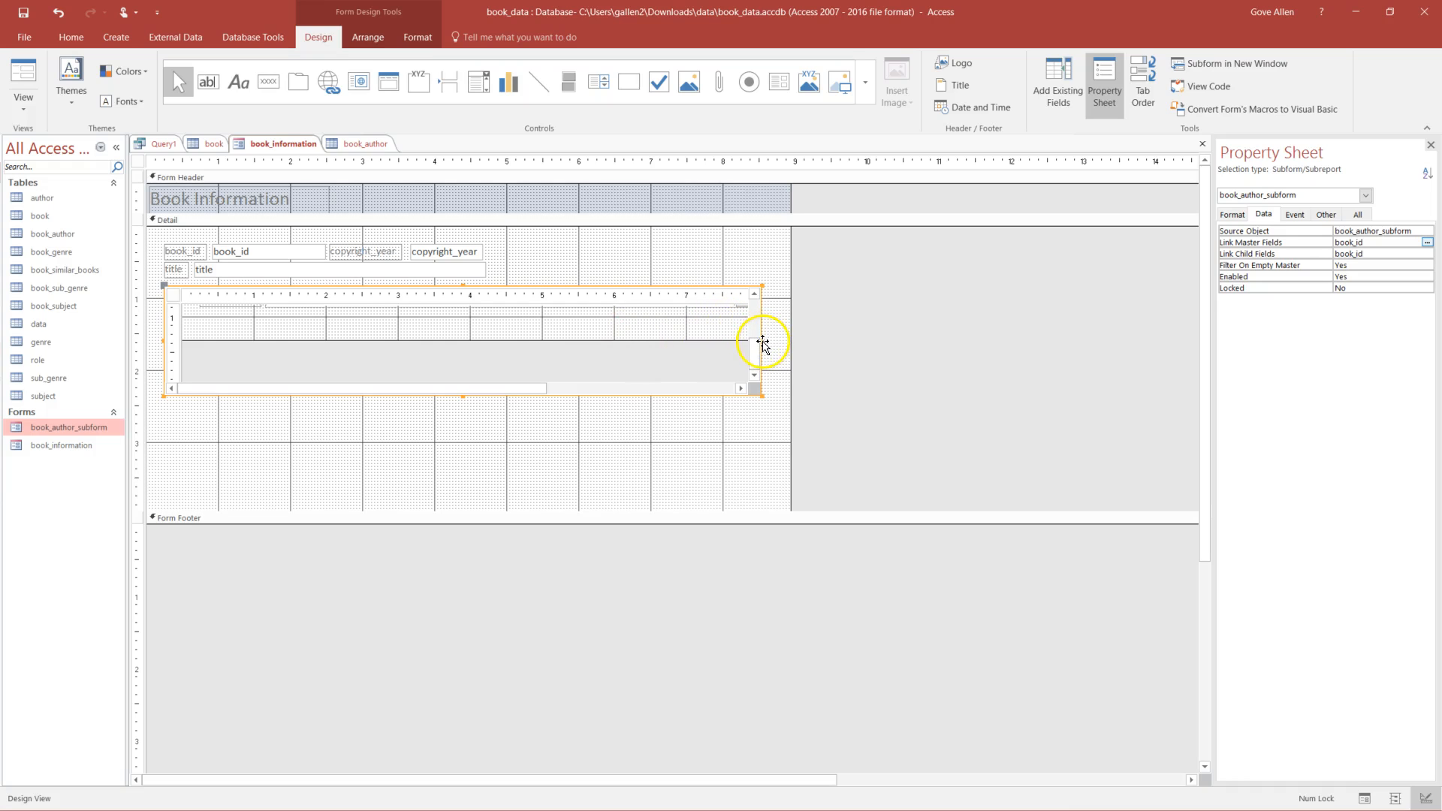
- Shrink the author subform to about 4 inches wide by 1.1 inches tall, and close book_information with its changes saved
{"action": "left_click_drag", "start_coordinate": [762, 344], "coordinate": [537, 347]}
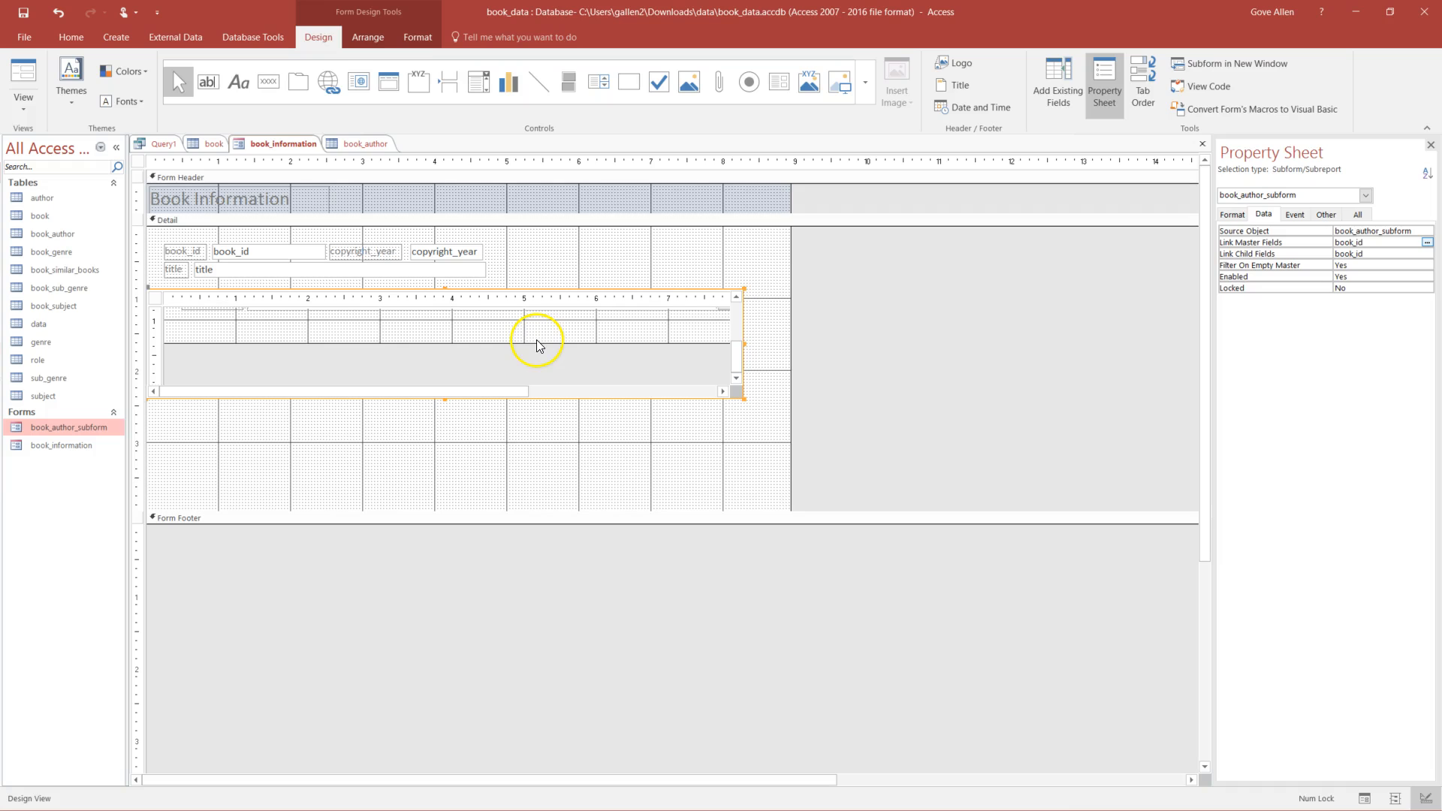
{"action": "key", "text": "ctrl+z"}
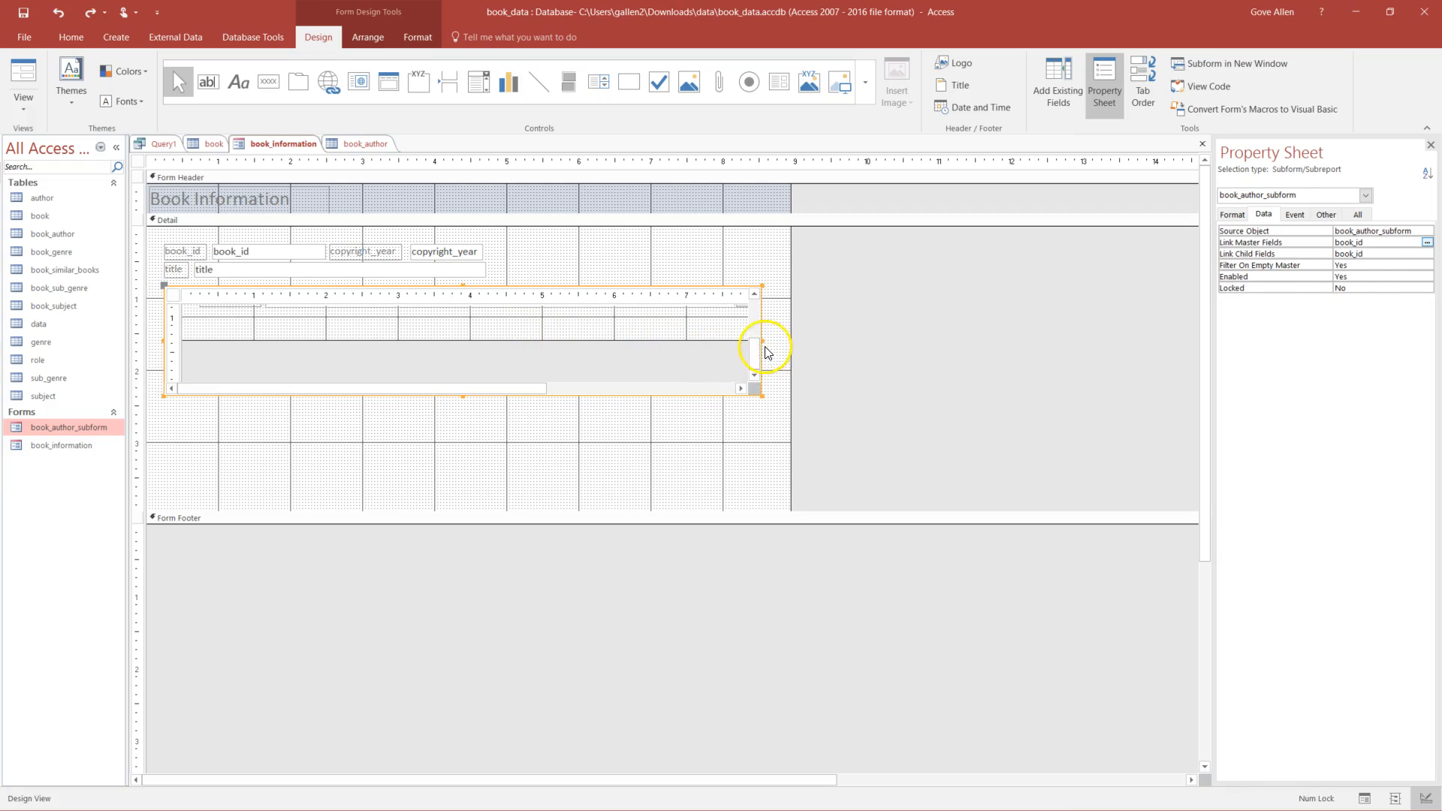
{"action": "mouse_move", "coordinate": [762, 341]}
{"action": "left_mouse_down"}
{"action": "mouse_move", "coordinate": [603, 335]}
{"action": "mouse_move", "coordinate": [761, 344]}
{"action": "left_mouse_up"}
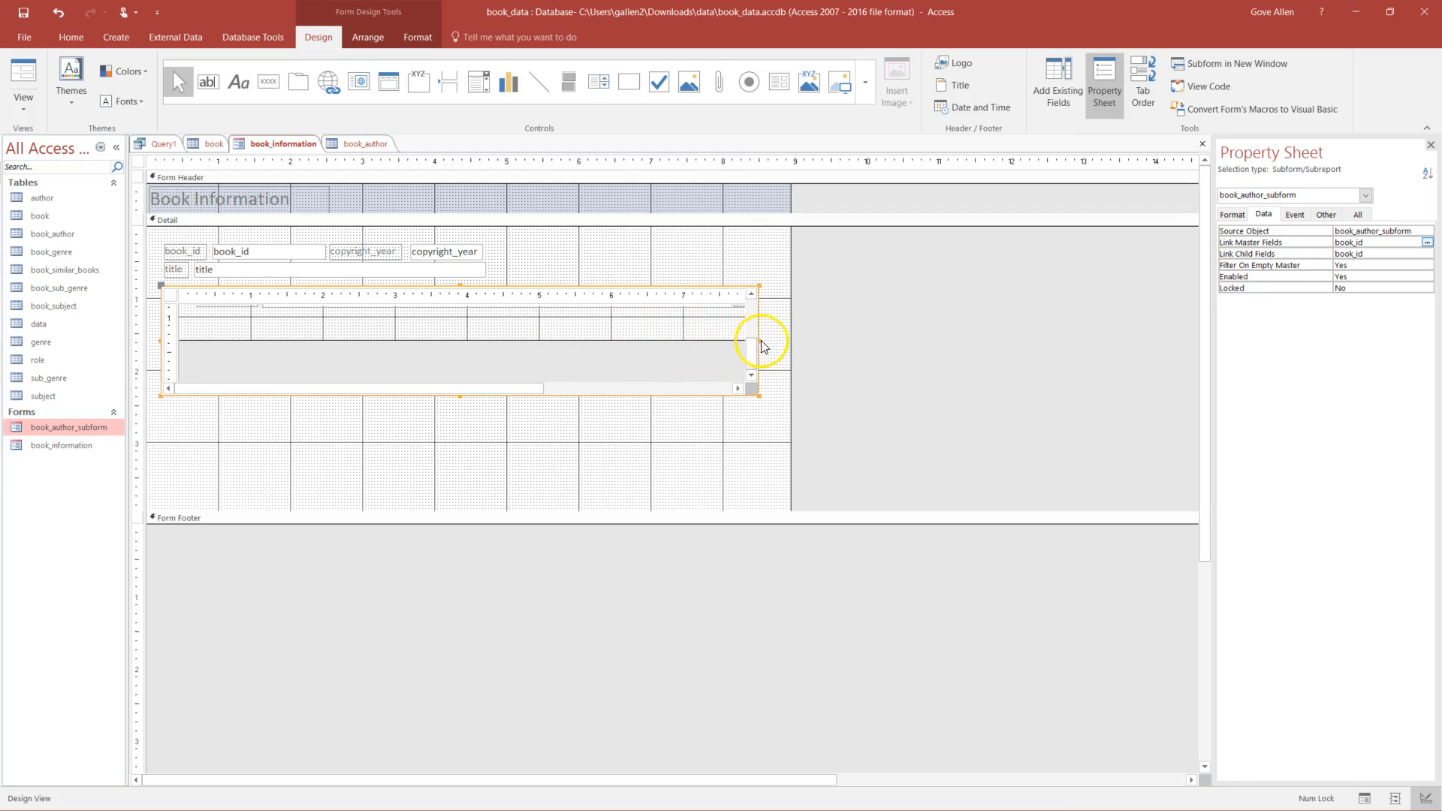
{"action": "left_click", "coordinate": [755, 406]}
{"action": "left_click", "coordinate": [752, 388]}
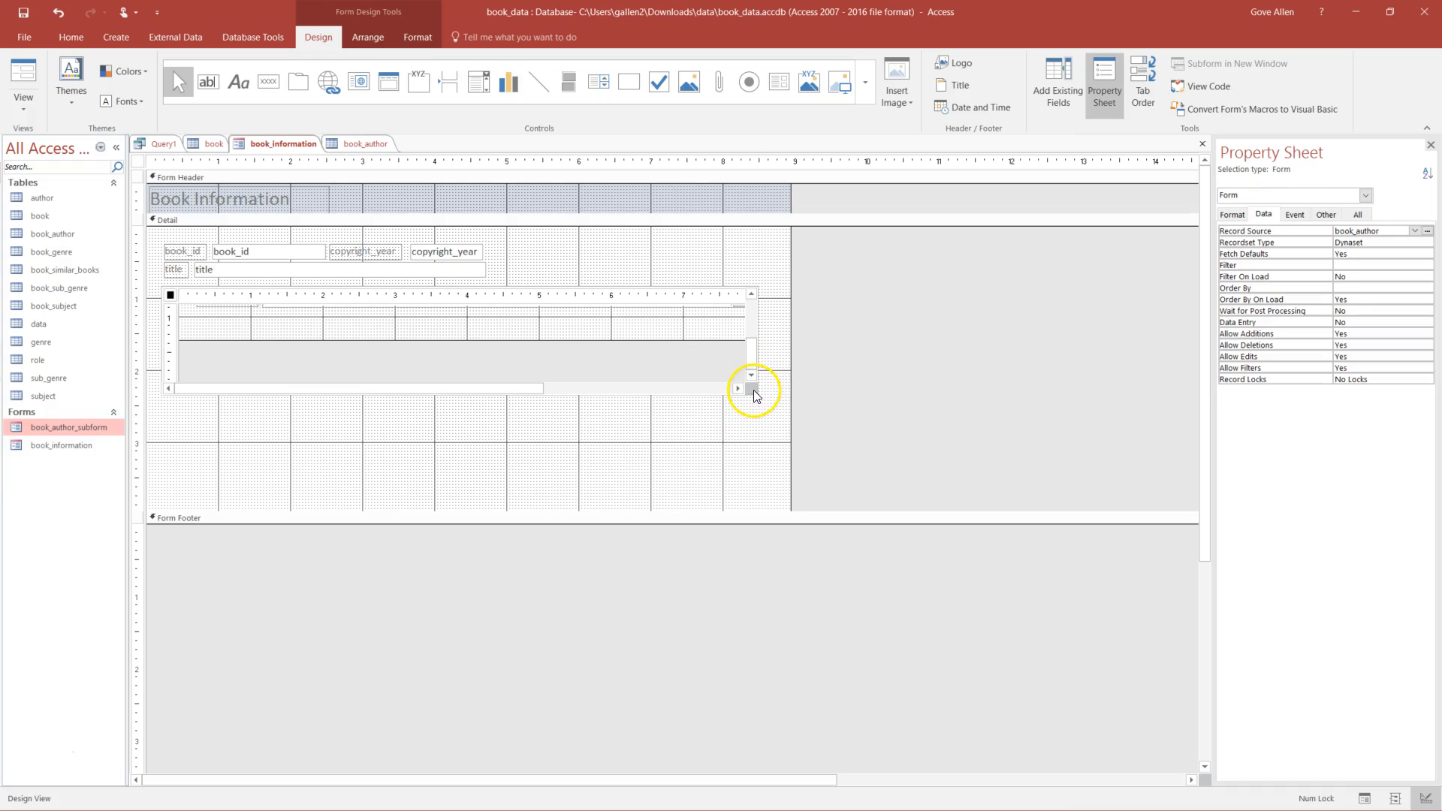
{"action": "left_click", "coordinate": [163, 293]}
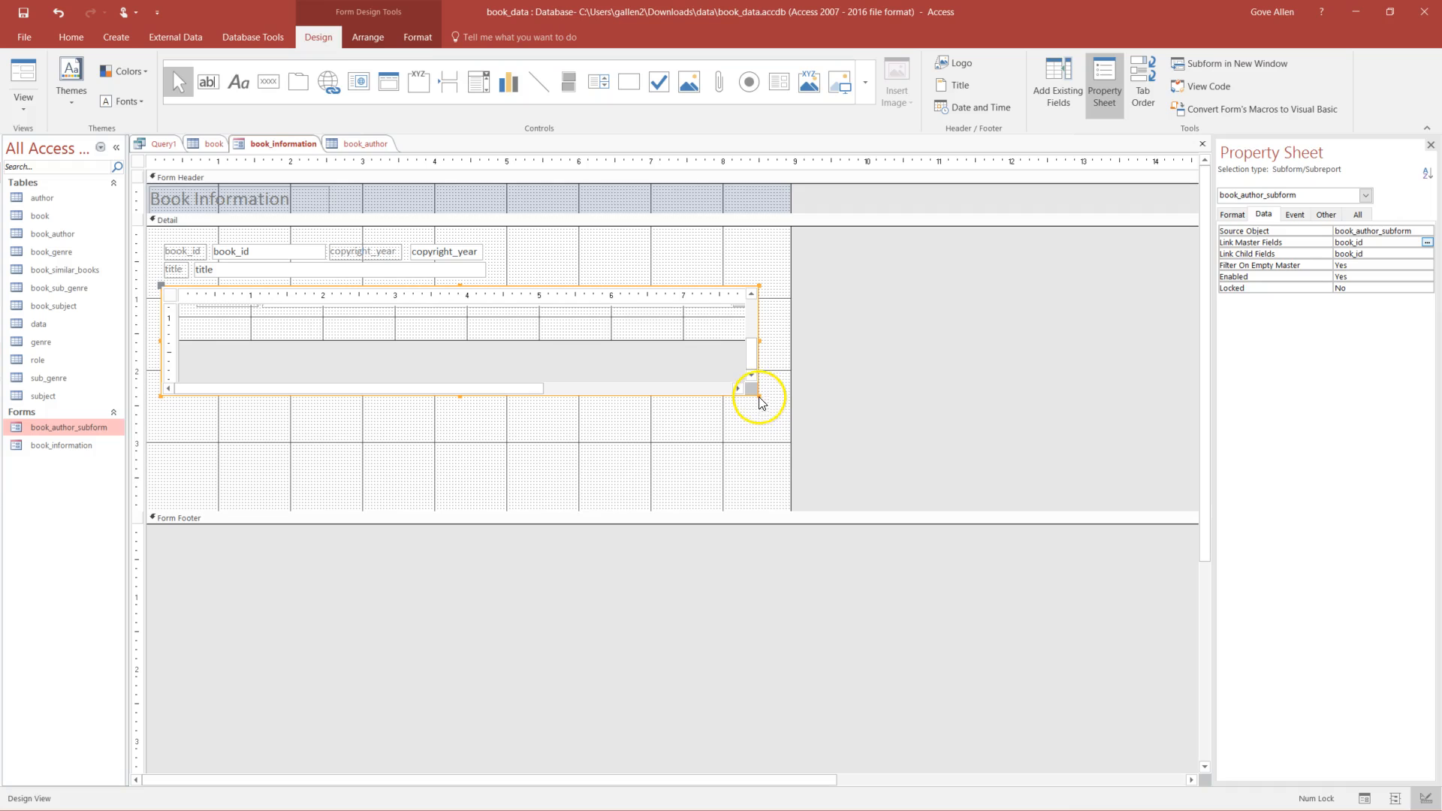
{"action": "left_click_drag", "start_coordinate": [758, 394], "coordinate": [445, 368]}
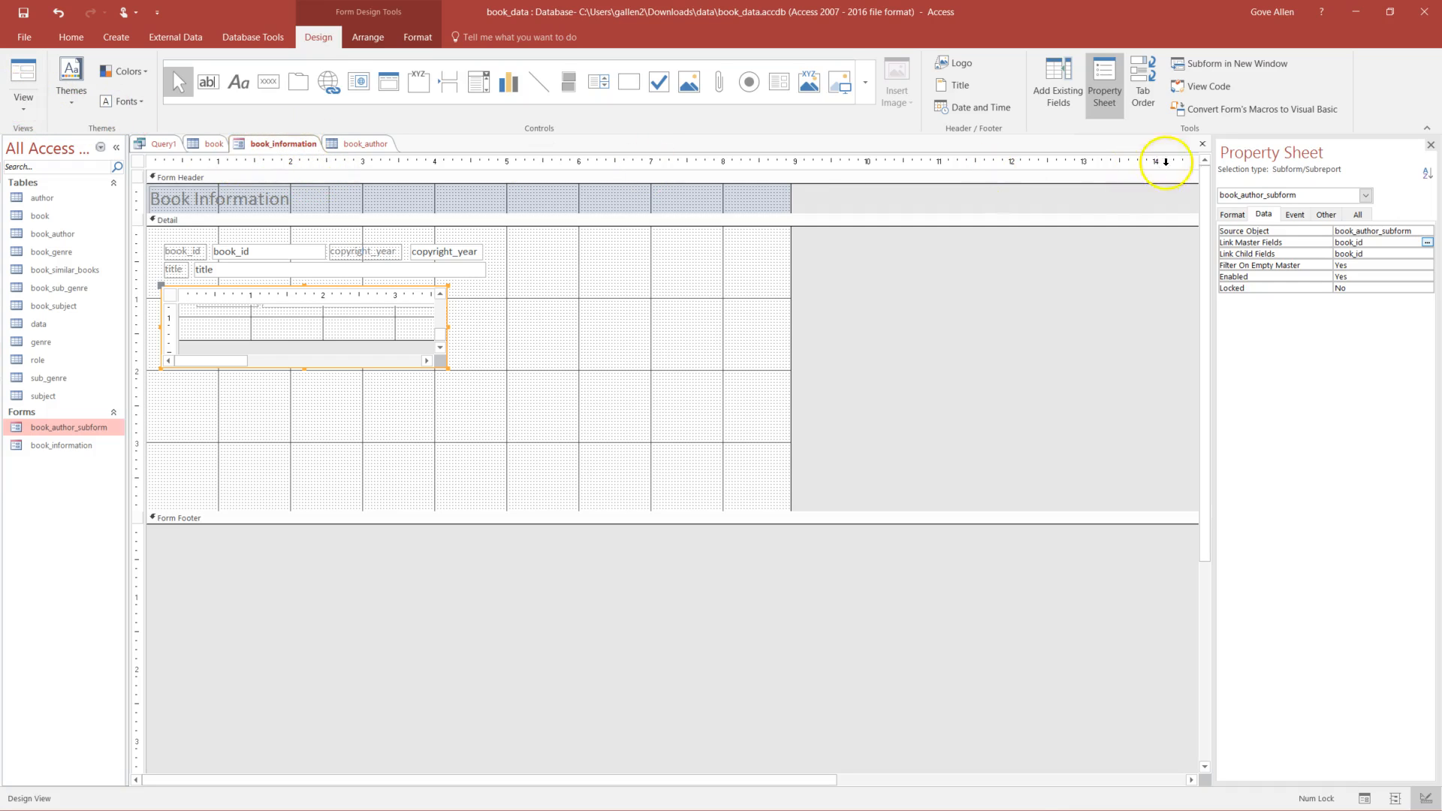
{"action": "left_click", "coordinate": [1202, 145]}
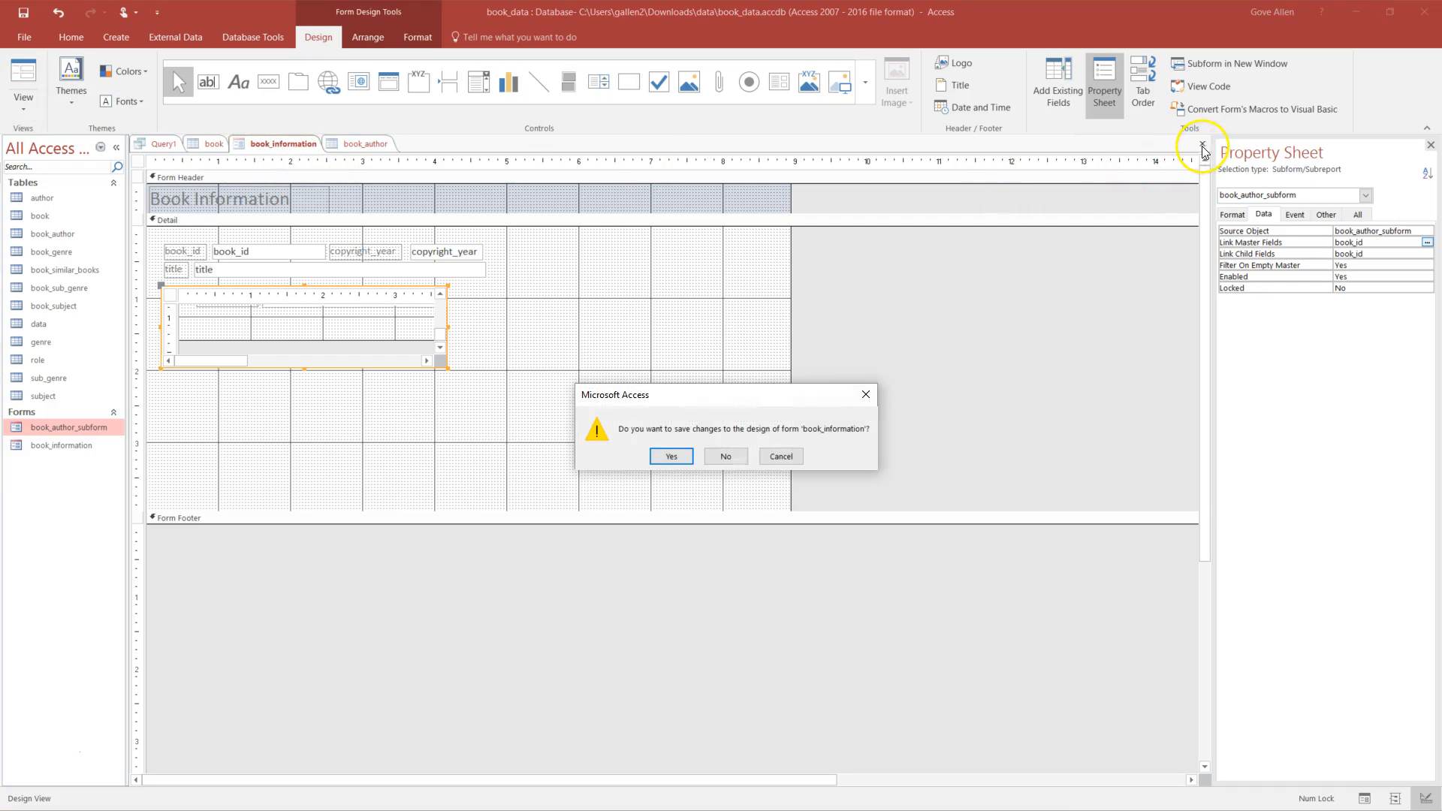
{"action": "left_click", "coordinate": [671, 457]}
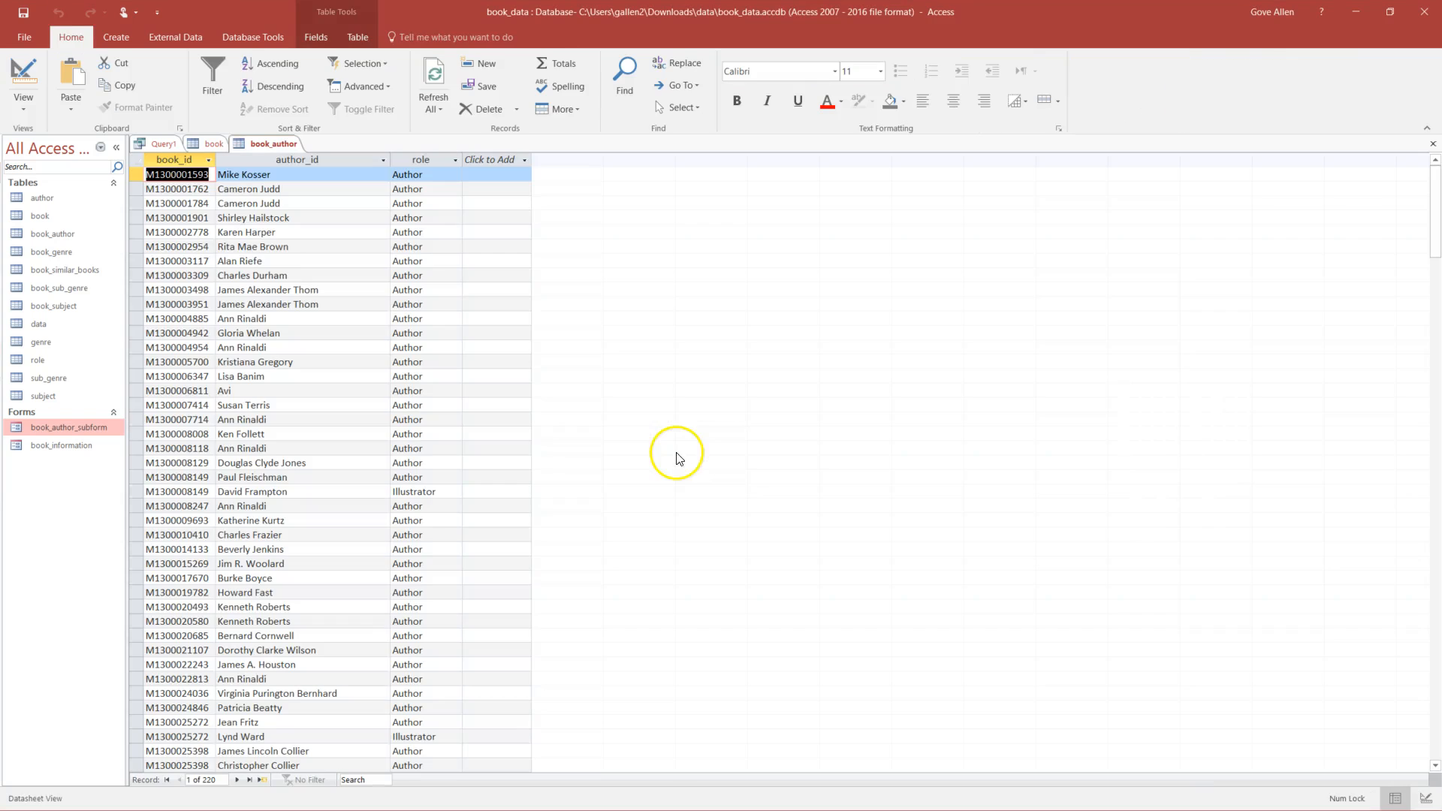
- Open book_author_subform in Design View, set its Navigation Buttons property to No, and close it with the change saved
{"action": "right_click", "coordinate": [77, 426]}
{"action": "left_click", "coordinate": [111, 472]}
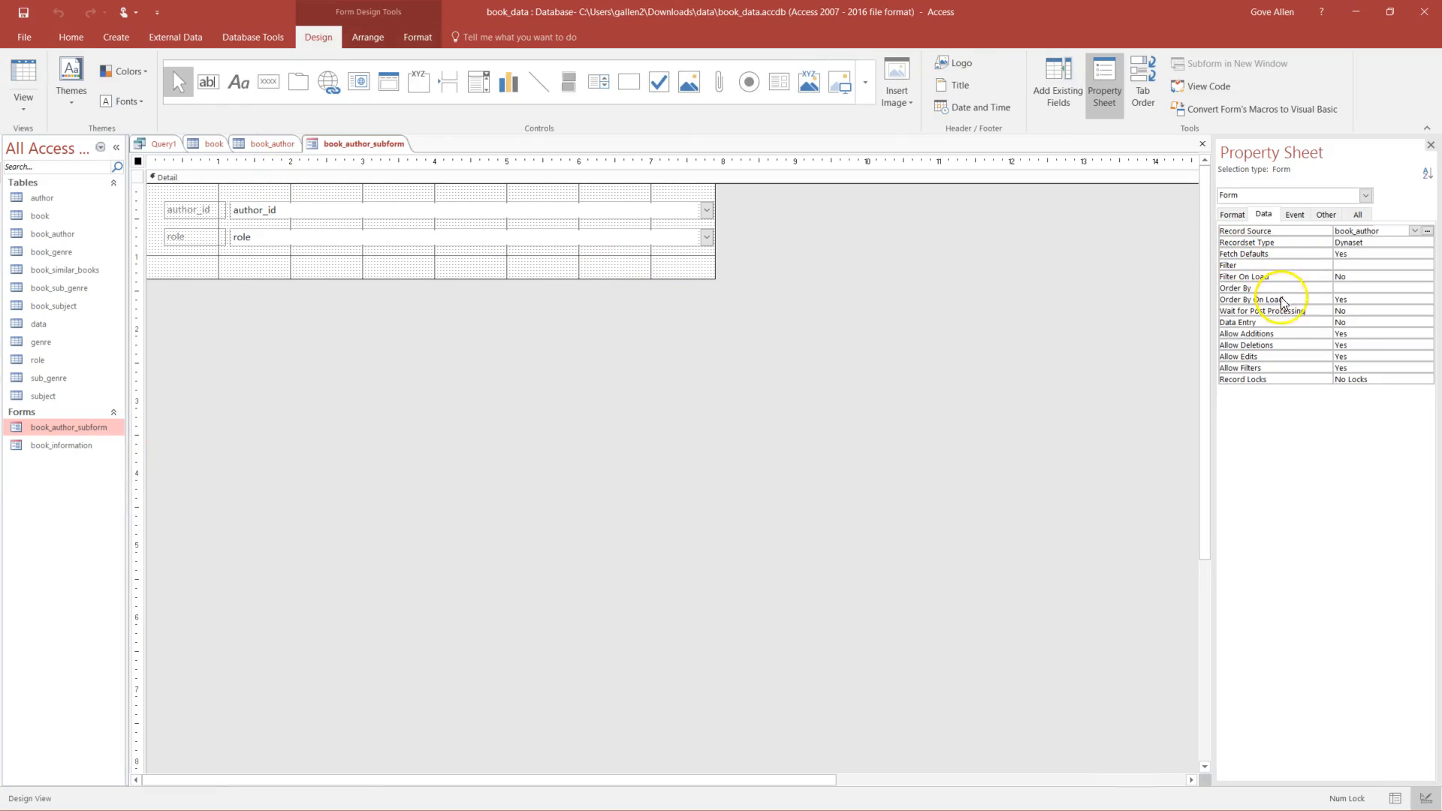
{"action": "left_click", "coordinate": [1358, 215]}
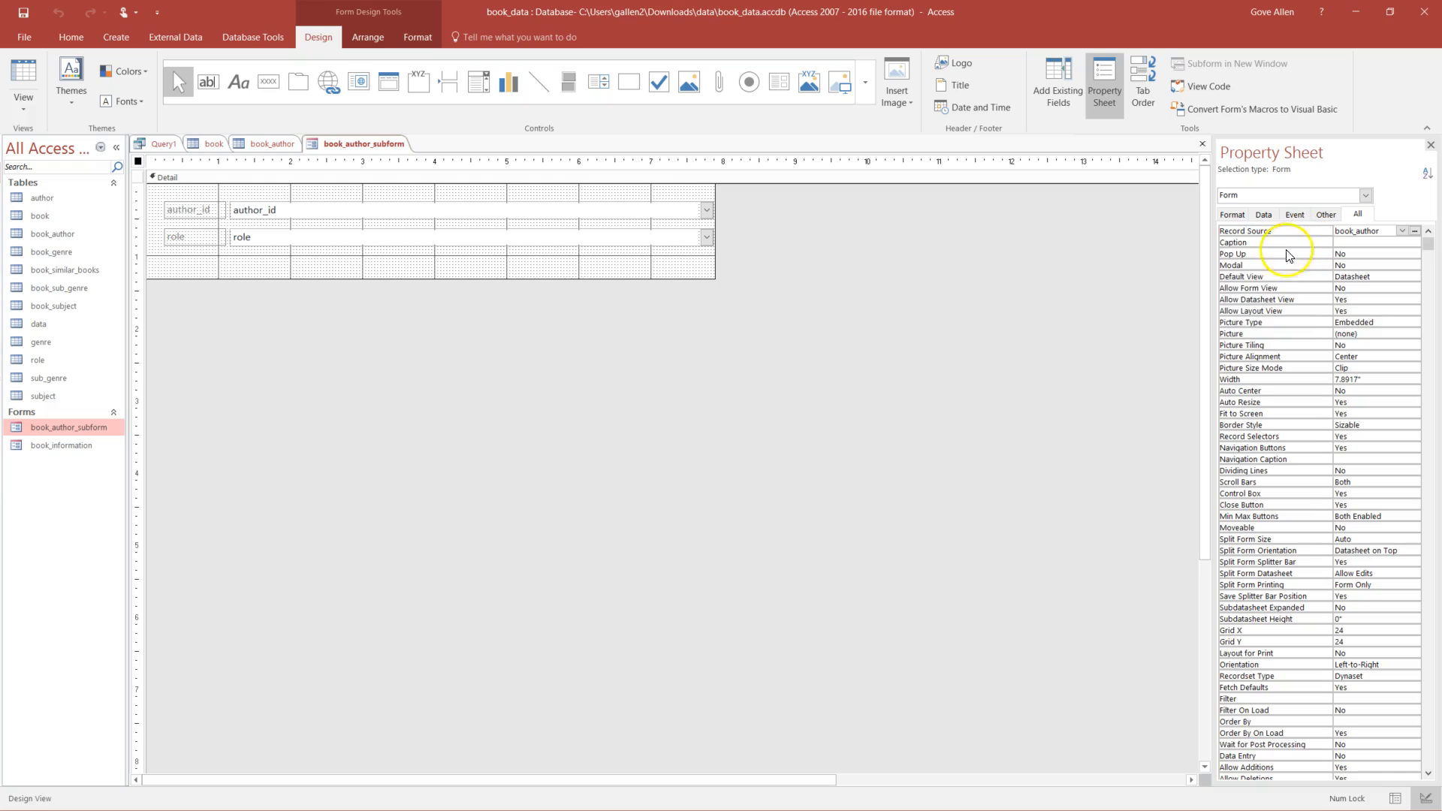
{"action": "left_click", "coordinate": [1361, 450]}
{"action": "left_click", "coordinate": [1415, 448]}
{"action": "left_click", "coordinate": [1349, 470]}
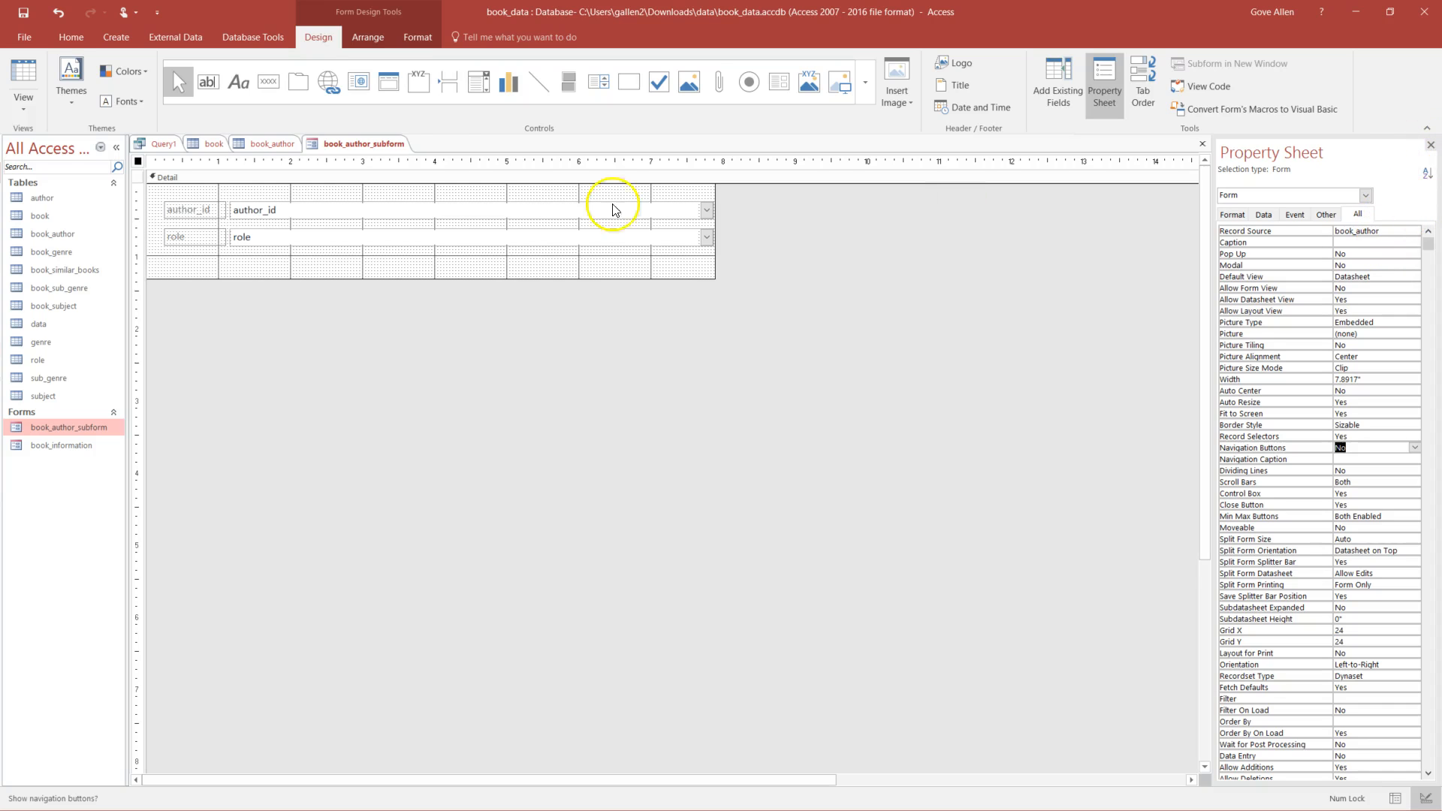
{"action": "left_click", "coordinate": [1203, 145]}
{"action": "left_click", "coordinate": [671, 456]}
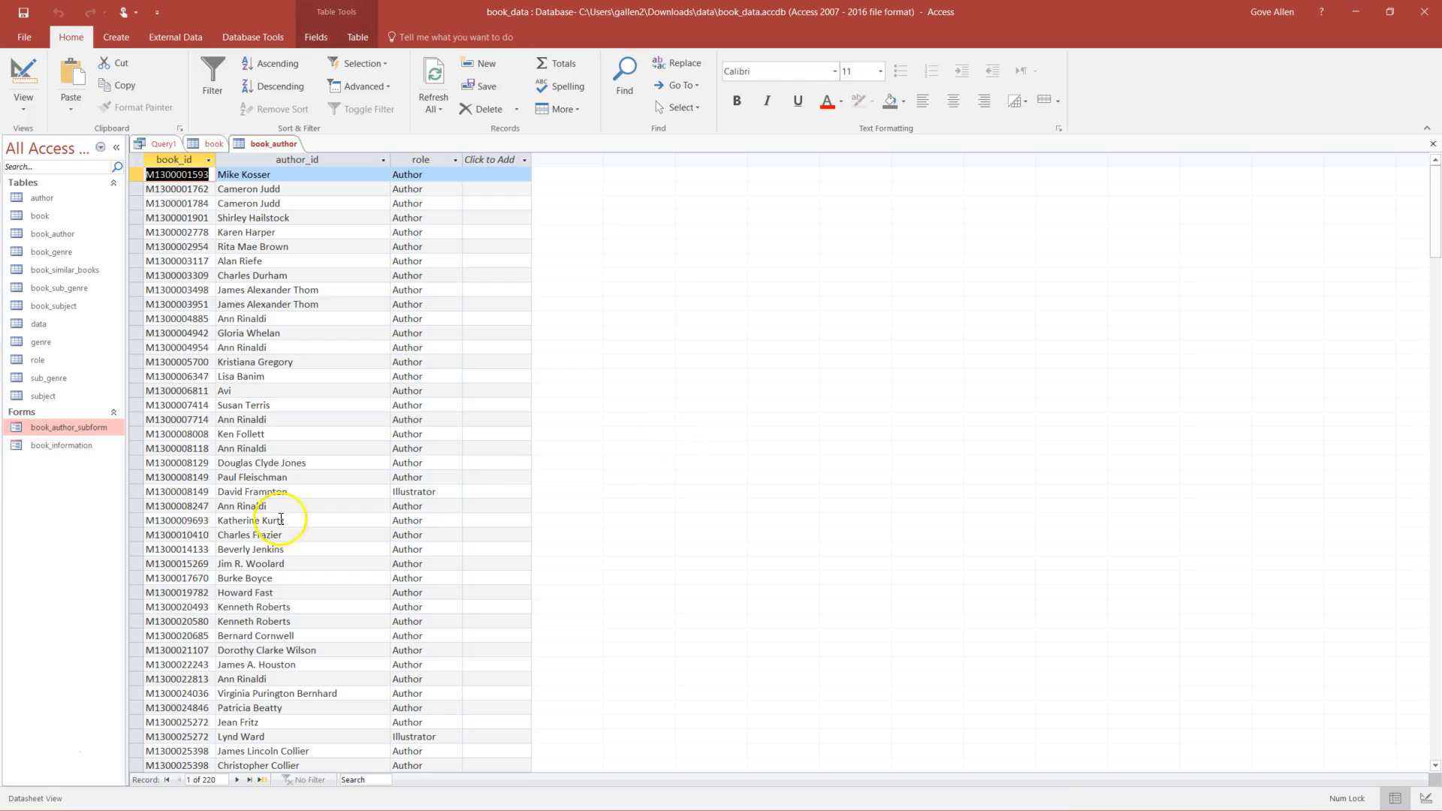
- Open the book_information form and check the author subform across records, jumping to record 23 and going back one
{"action": "double_click", "coordinate": [66, 448]}
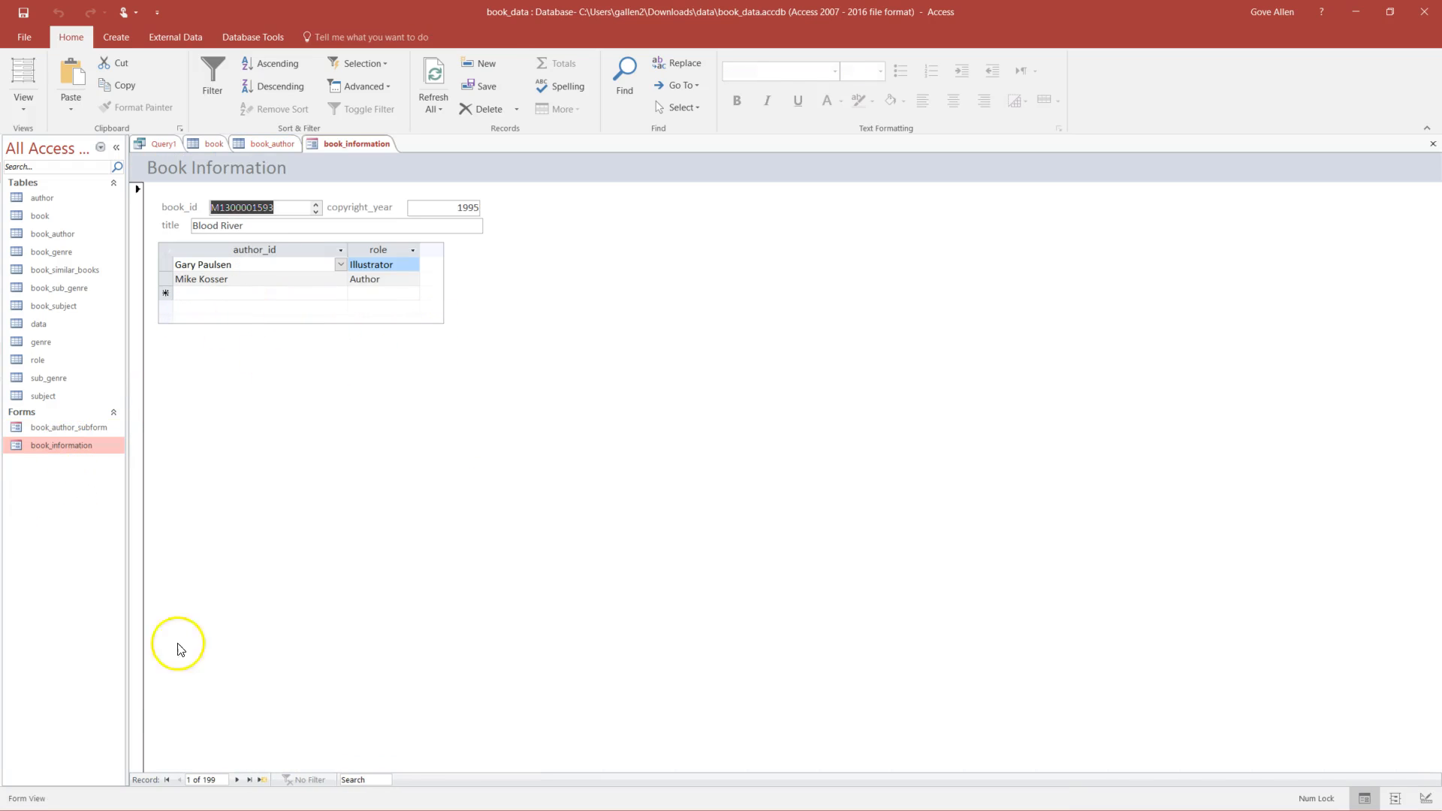
{"action": "left_click", "coordinate": [237, 781]}
{"action": "left_click", "coordinate": [238, 782]}
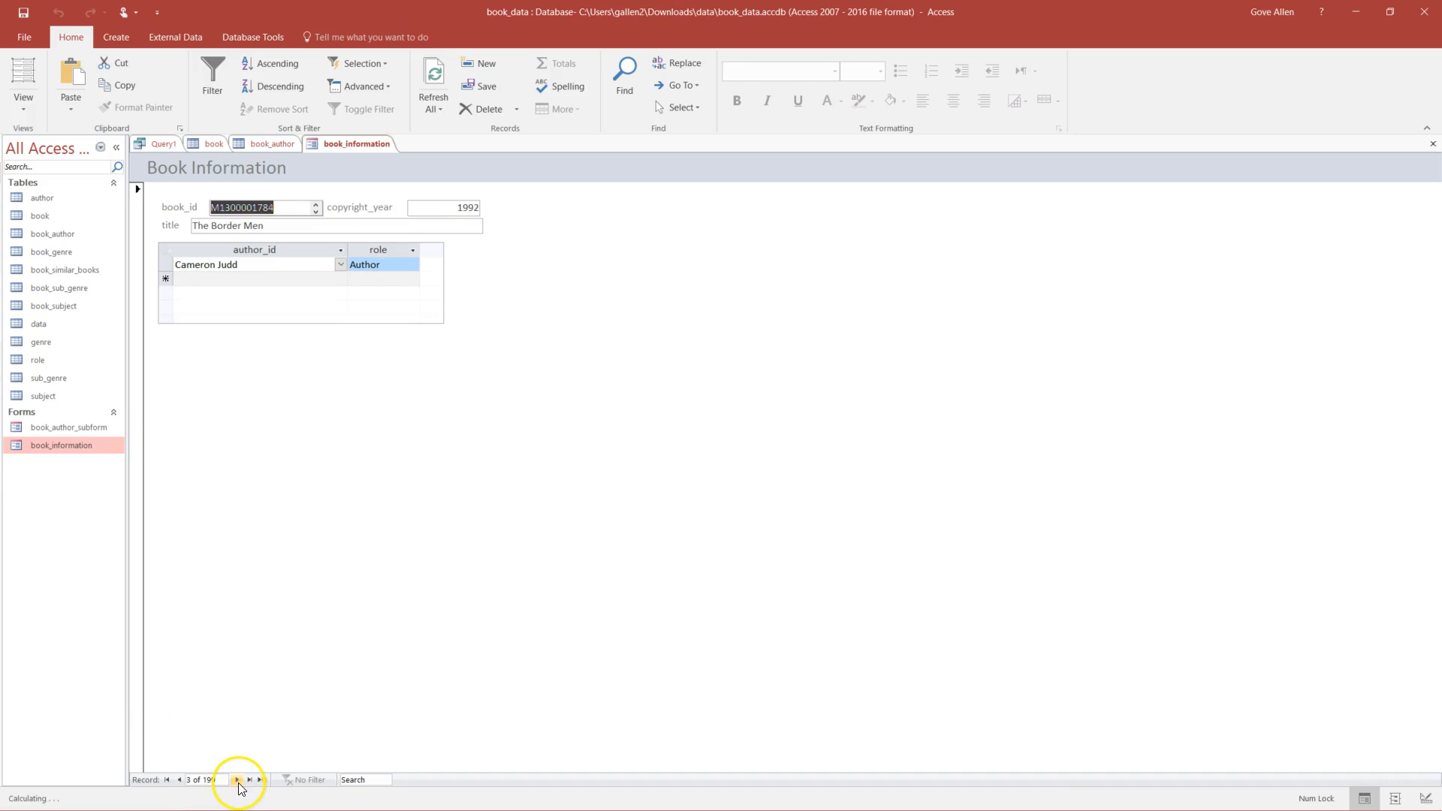
{"action": "left_click", "coordinate": [238, 781]}
{"action": "left_click", "coordinate": [238, 781]}
{"action": "left_click", "coordinate": [238, 782]}
{"action": "left_click", "coordinate": [238, 781]}
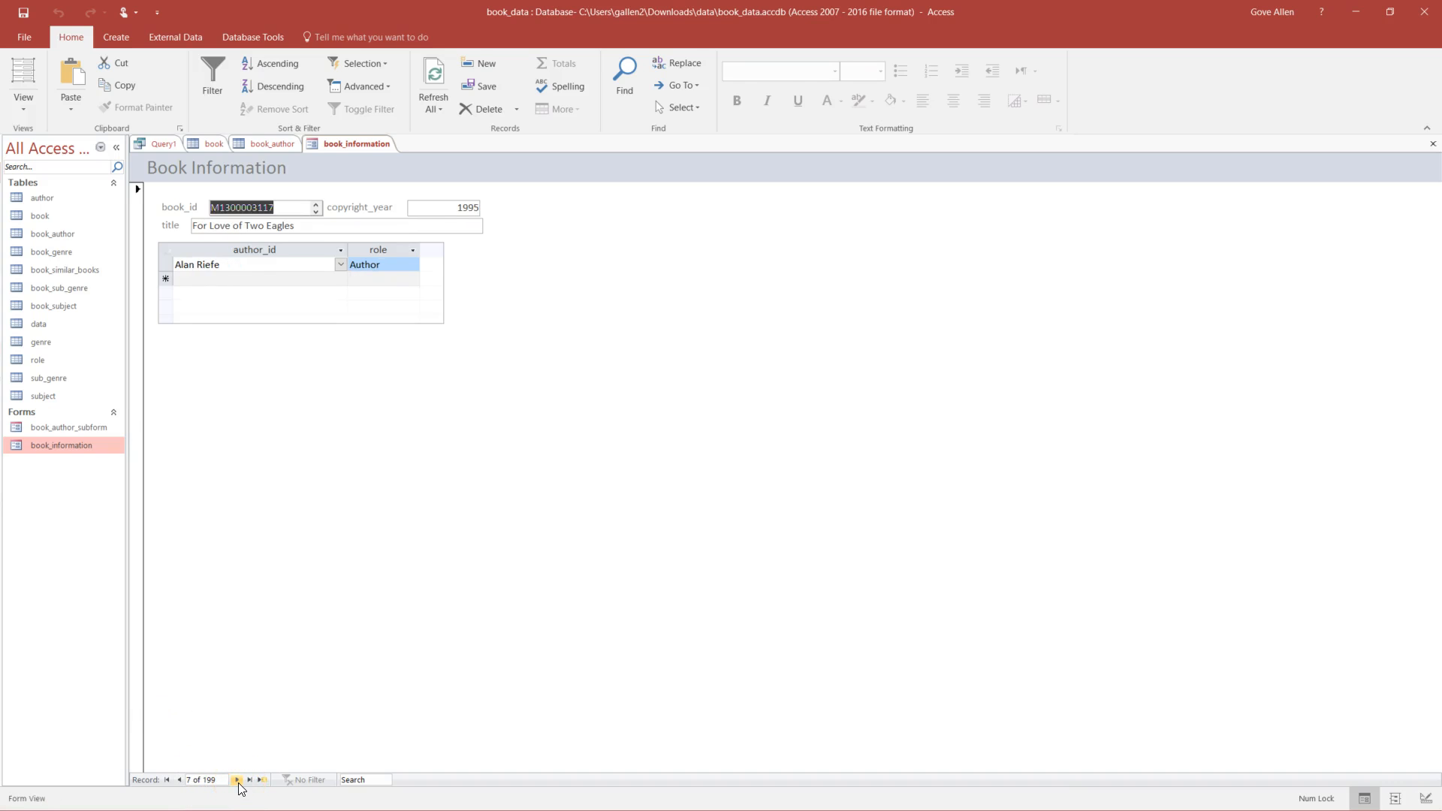
{"action": "left_click", "coordinate": [237, 782]}
{"action": "left_click", "coordinate": [161, 780]}
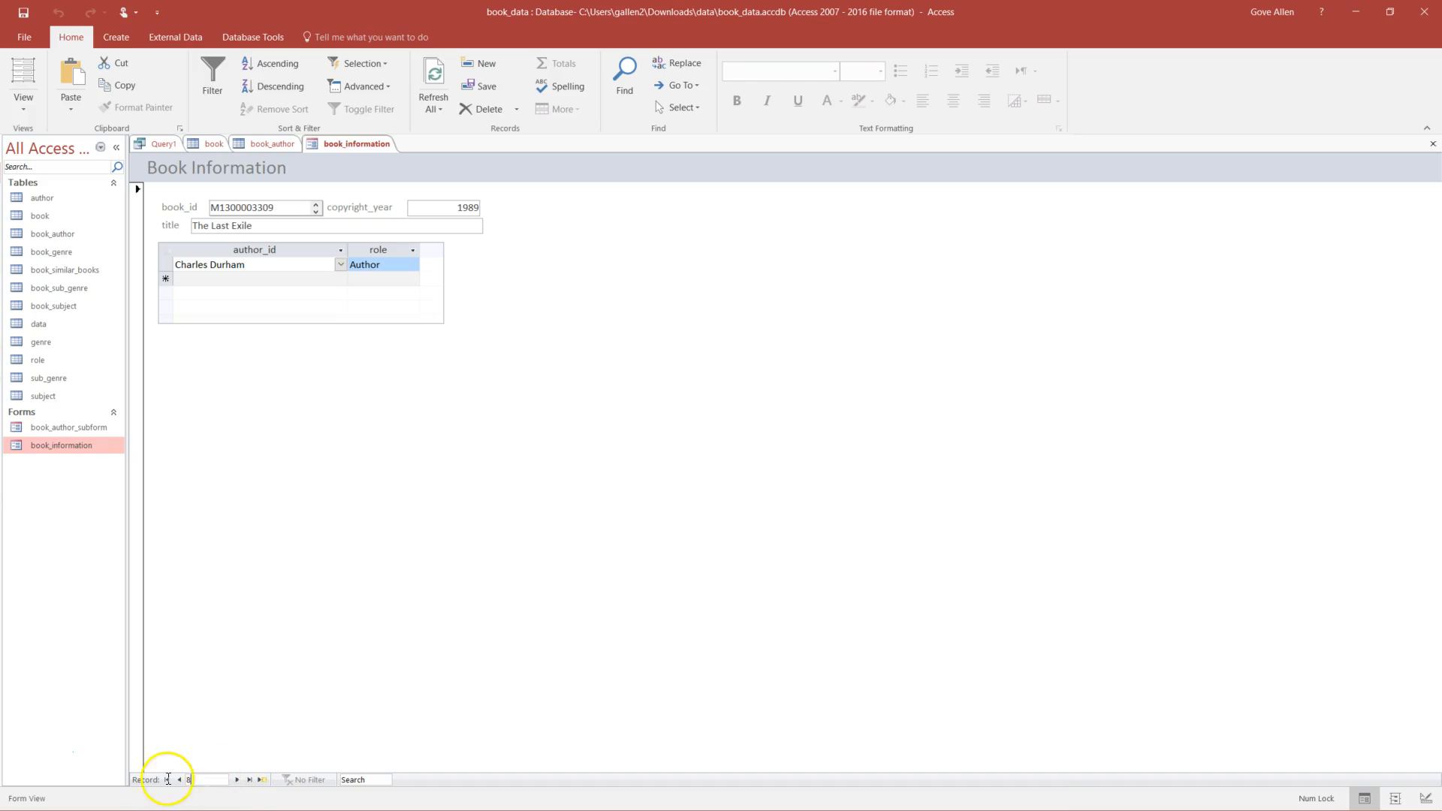
{"action": "type", "text": "23"}
{"action": "key", "text": "Return"}
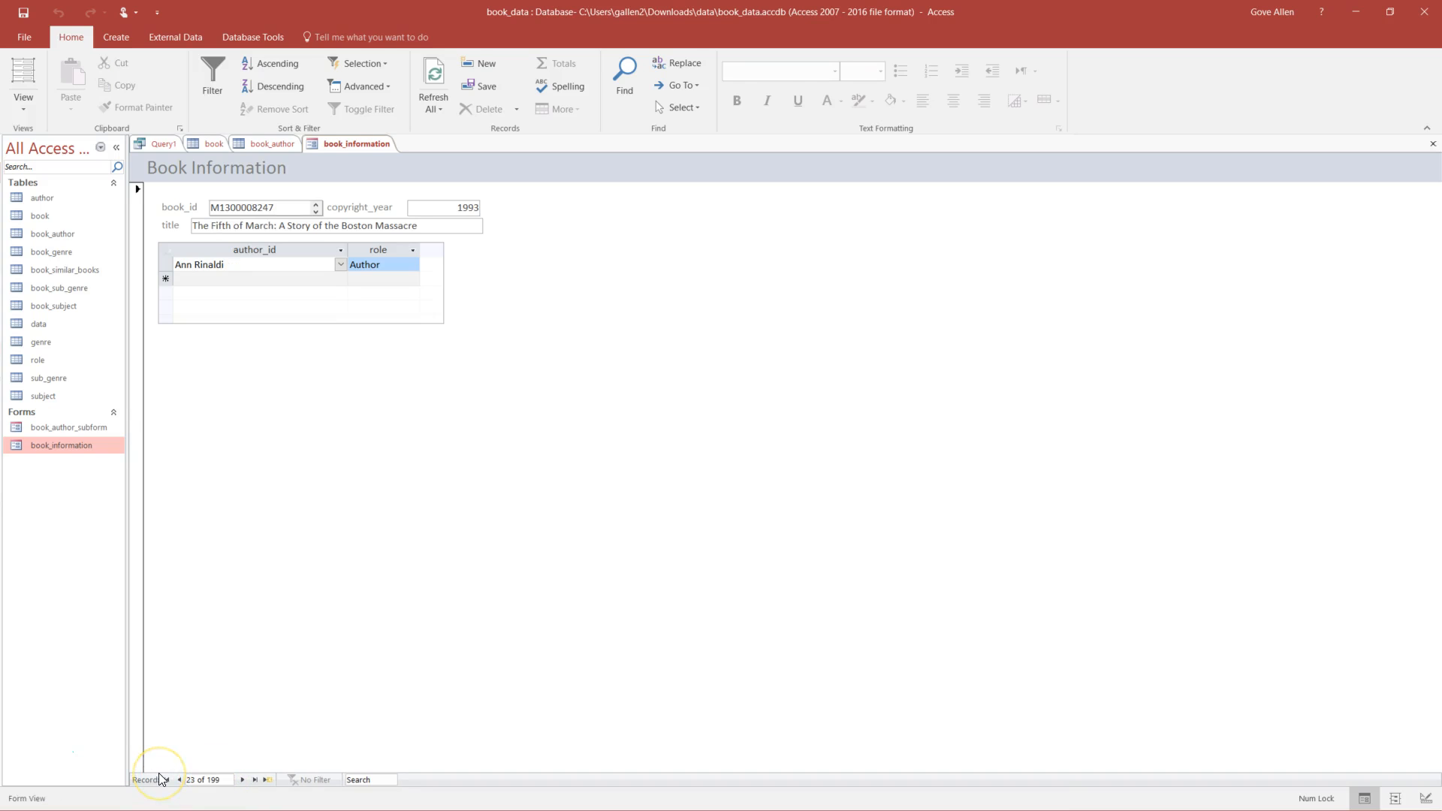
{"action": "left_click", "coordinate": [179, 779]}
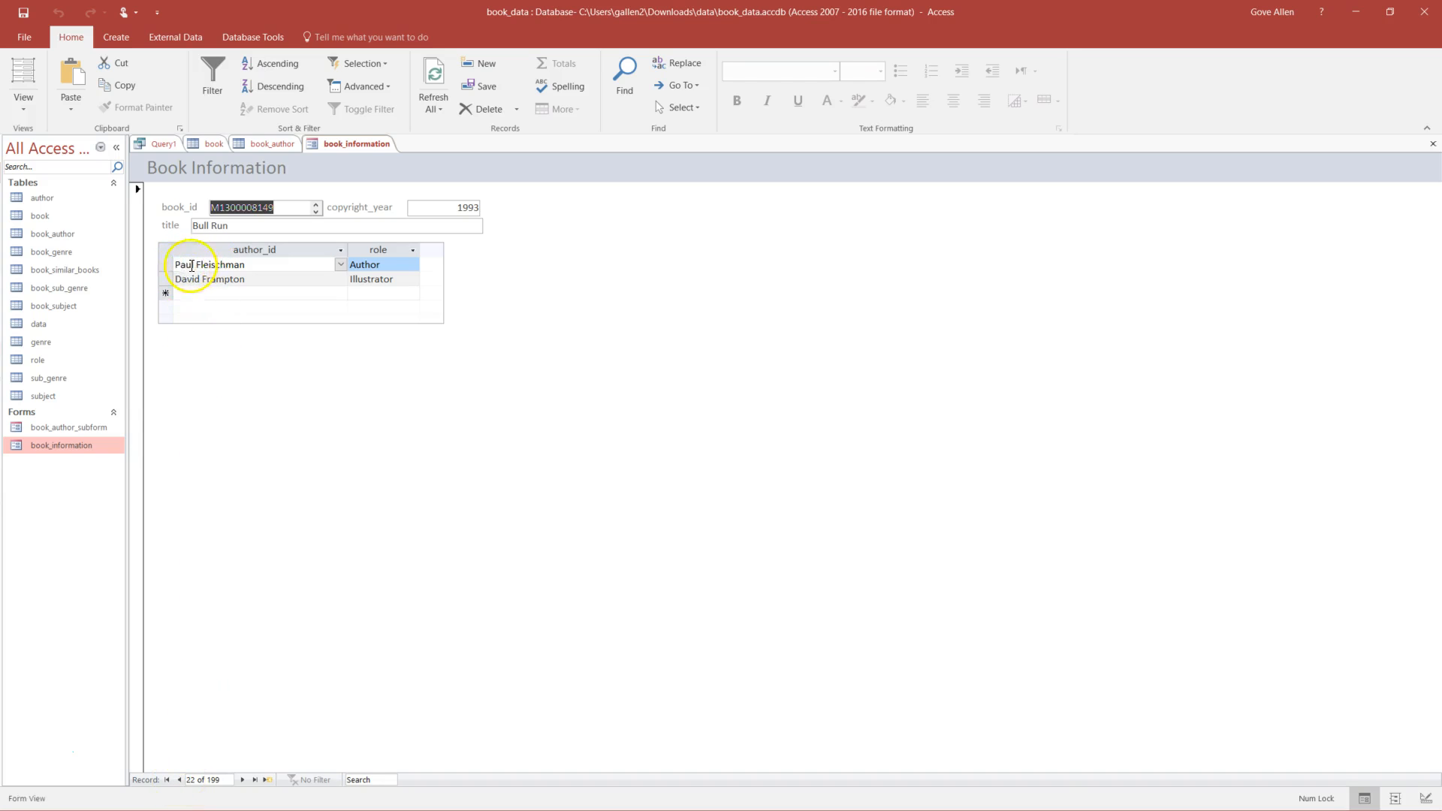
- Page forward through the book records to record 39, examining the authors and roles listed for each title
{"action": "left_click", "coordinate": [242, 780]}
{"action": "left_click", "coordinate": [242, 779]}
{"action": "left_click", "coordinate": [242, 780]}
{"action": "left_click", "coordinate": [242, 780]}
{"action": "left_click", "coordinate": [242, 780]}
{"action": "left_click", "coordinate": [242, 780]}
{"action": "left_click", "coordinate": [242, 779]}
{"action": "left_click", "coordinate": [242, 780]}
{"action": "left_click", "coordinate": [242, 780]}
{"action": "left_click", "coordinate": [242, 780]}
{"action": "left_click", "coordinate": [242, 780]}
{"action": "left_click", "coordinate": [242, 780]}
{"action": "left_click", "coordinate": [242, 780]}
{"action": "left_click", "coordinate": [242, 780]}
{"action": "left_click", "coordinate": [242, 780]}
{"action": "left_click", "coordinate": [242, 780]}
{"action": "left_click", "coordinate": [242, 780]}
{"action": "left_click", "coordinate": [242, 780]}
{"action": "left_click", "coordinate": [216, 781]}
{"action": "left_click", "coordinate": [179, 780]}
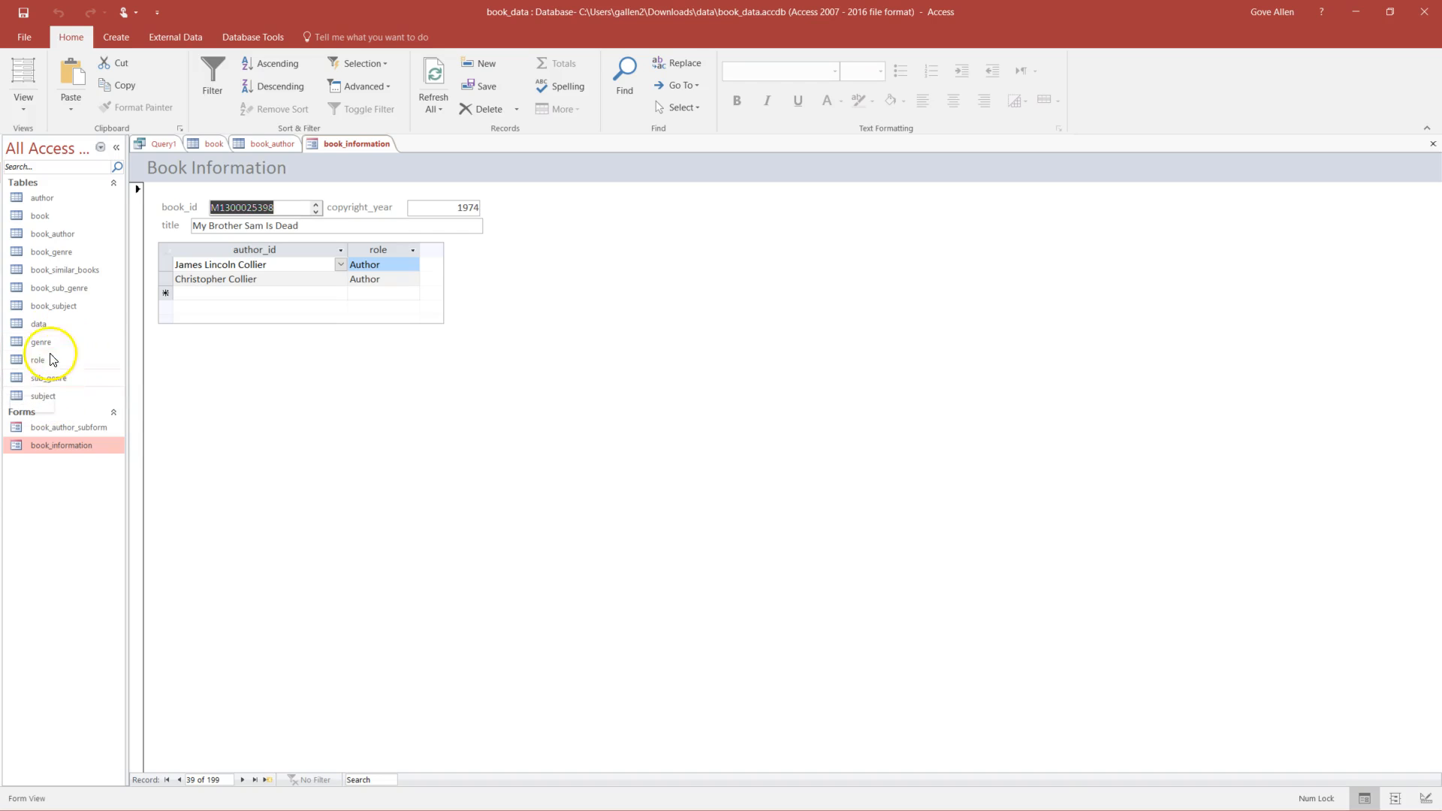
- Open the book_subject table and create a datasheet form from it
{"action": "double_click", "coordinate": [50, 308]}
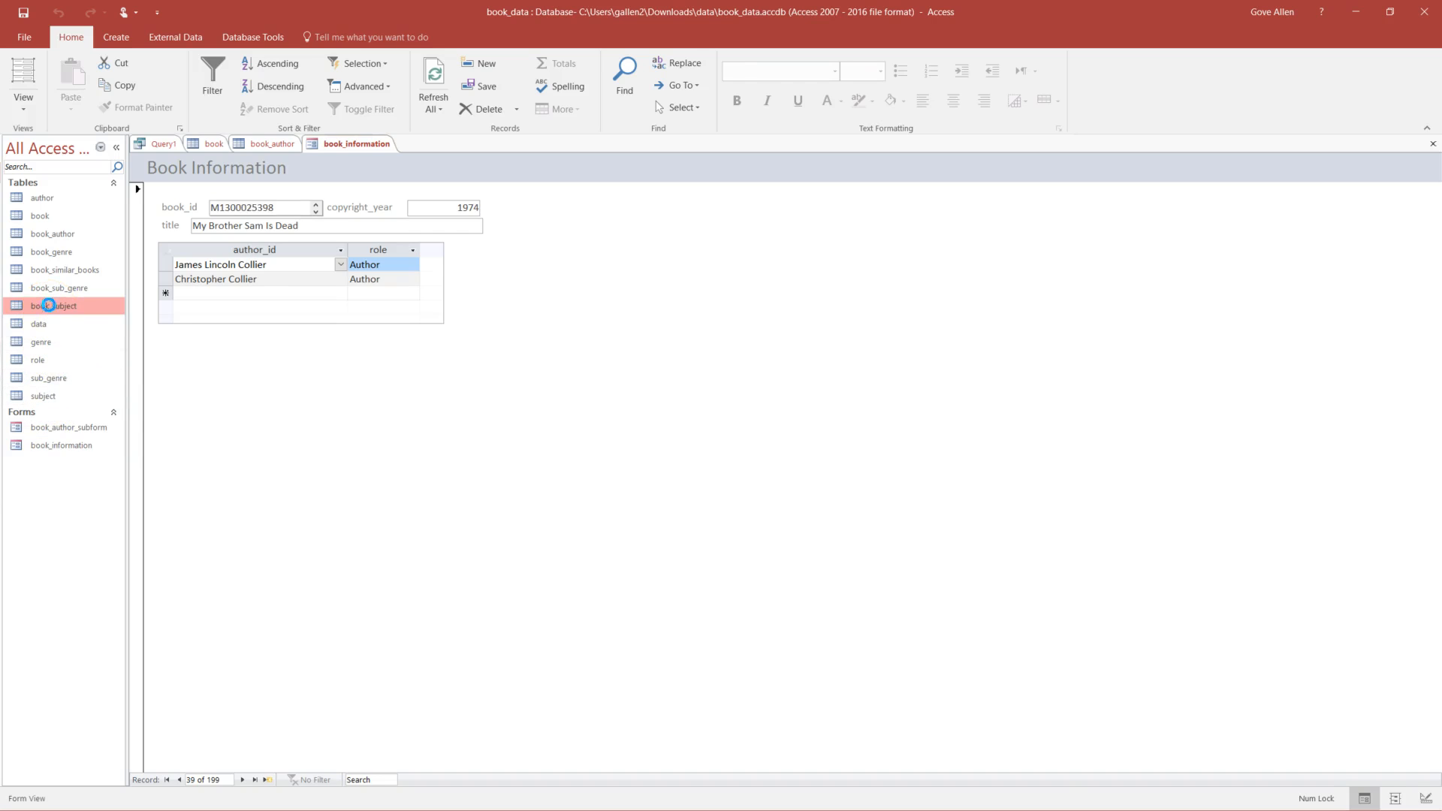
{"action": "left_click", "coordinate": [112, 34]}
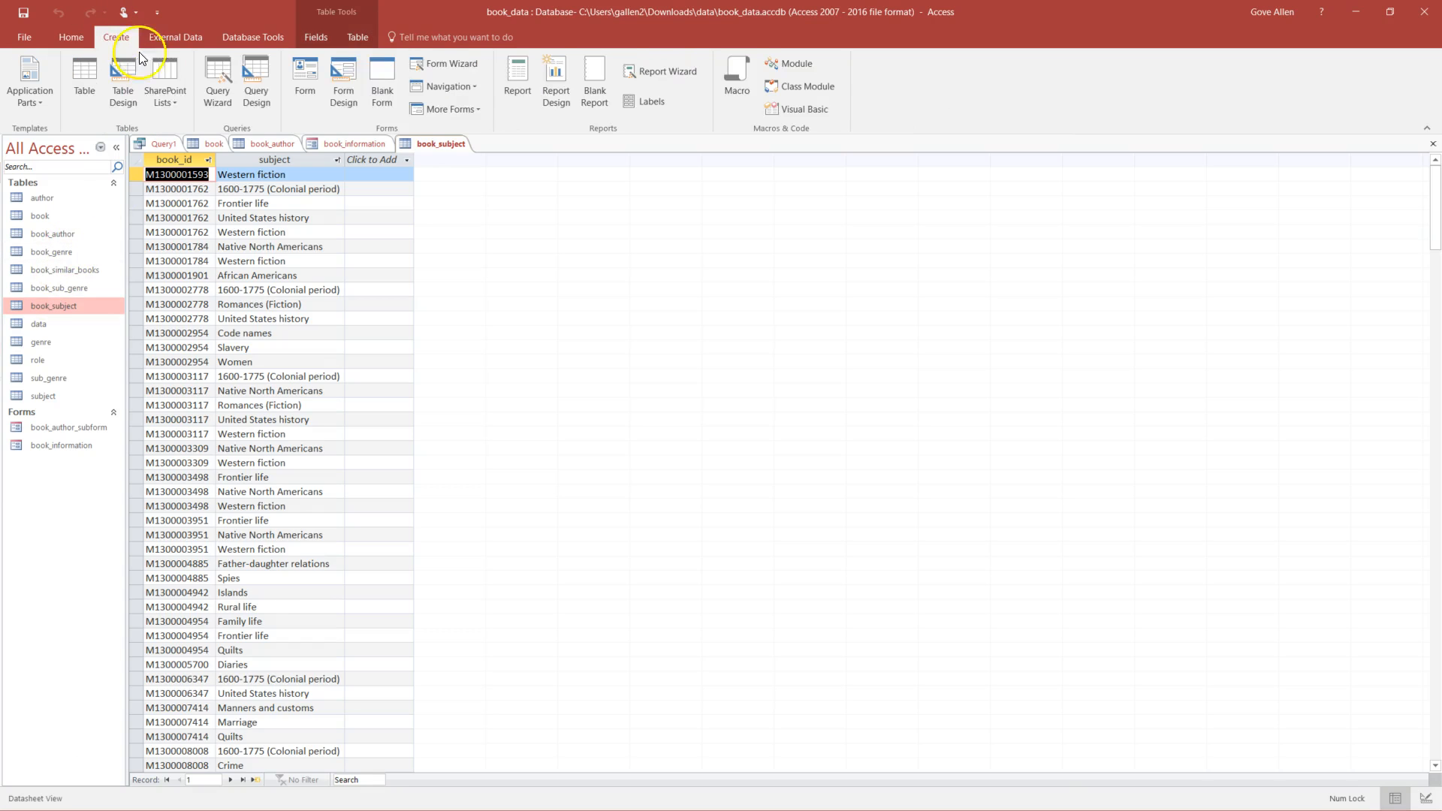
{"action": "left_click", "coordinate": [463, 112]}
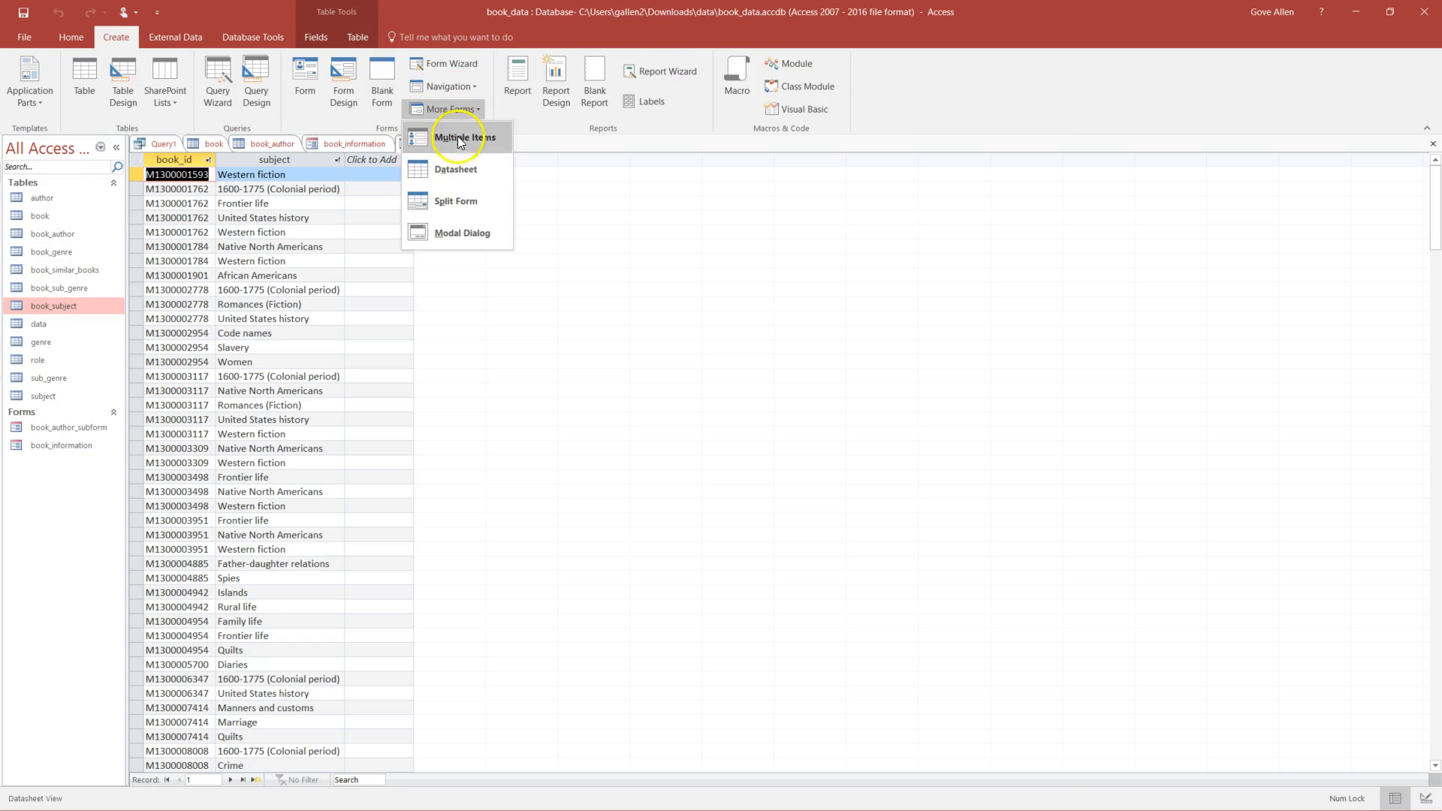
{"action": "left_click", "coordinate": [455, 170]}
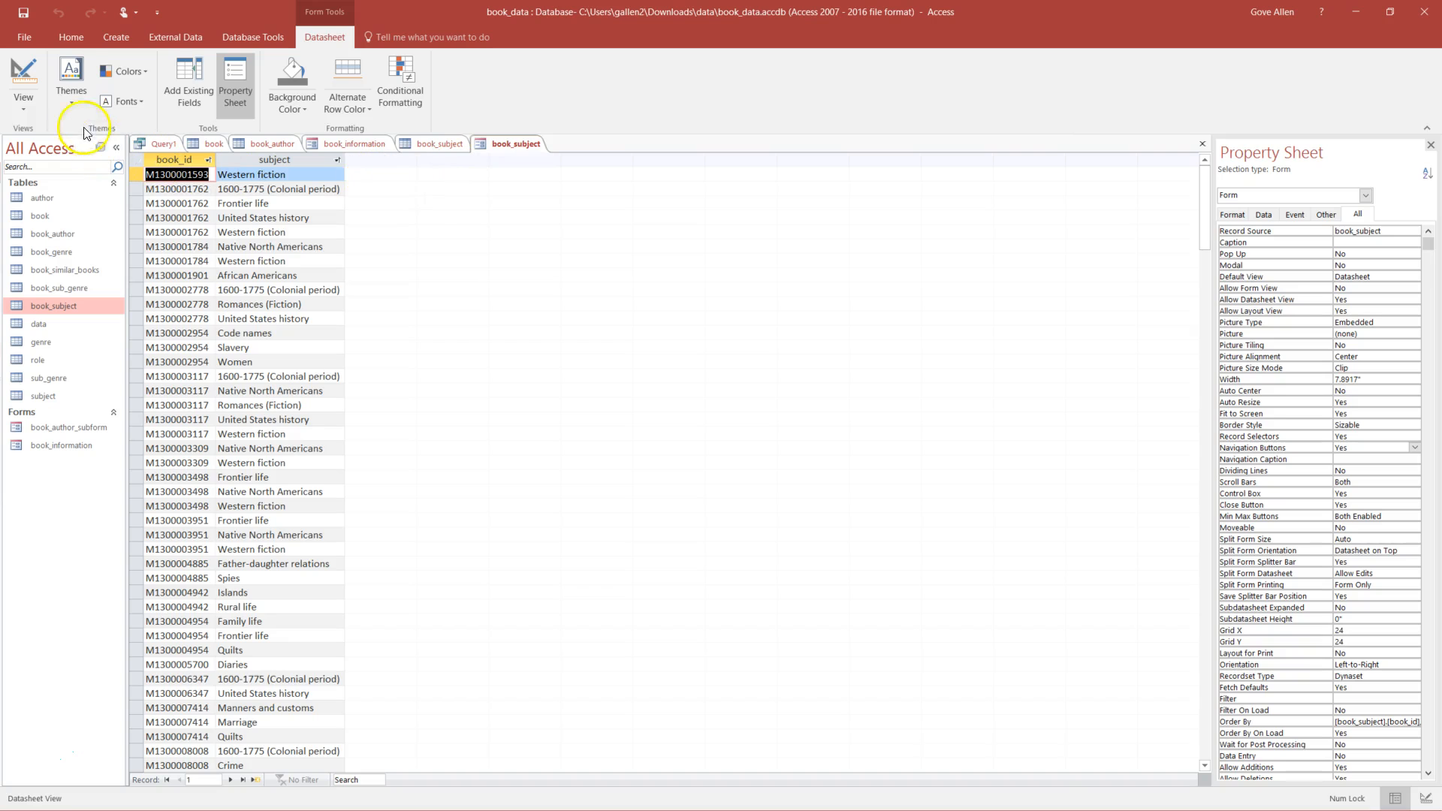
- In Design View, delete the book_id field from the new subject form and set its Navigation Buttons property to No
{"action": "left_click", "coordinate": [25, 98]}
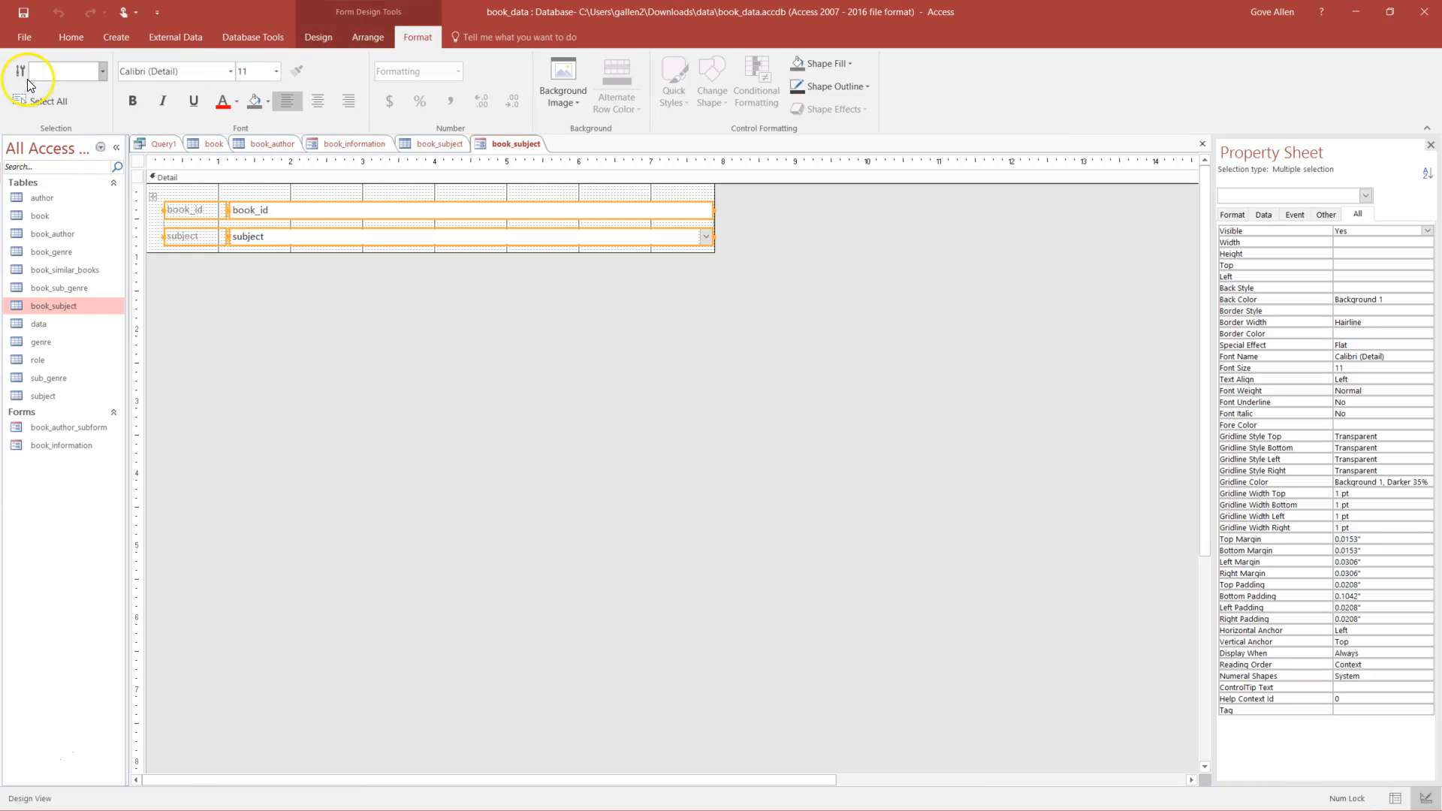
{"action": "left_click", "coordinate": [138, 210]}
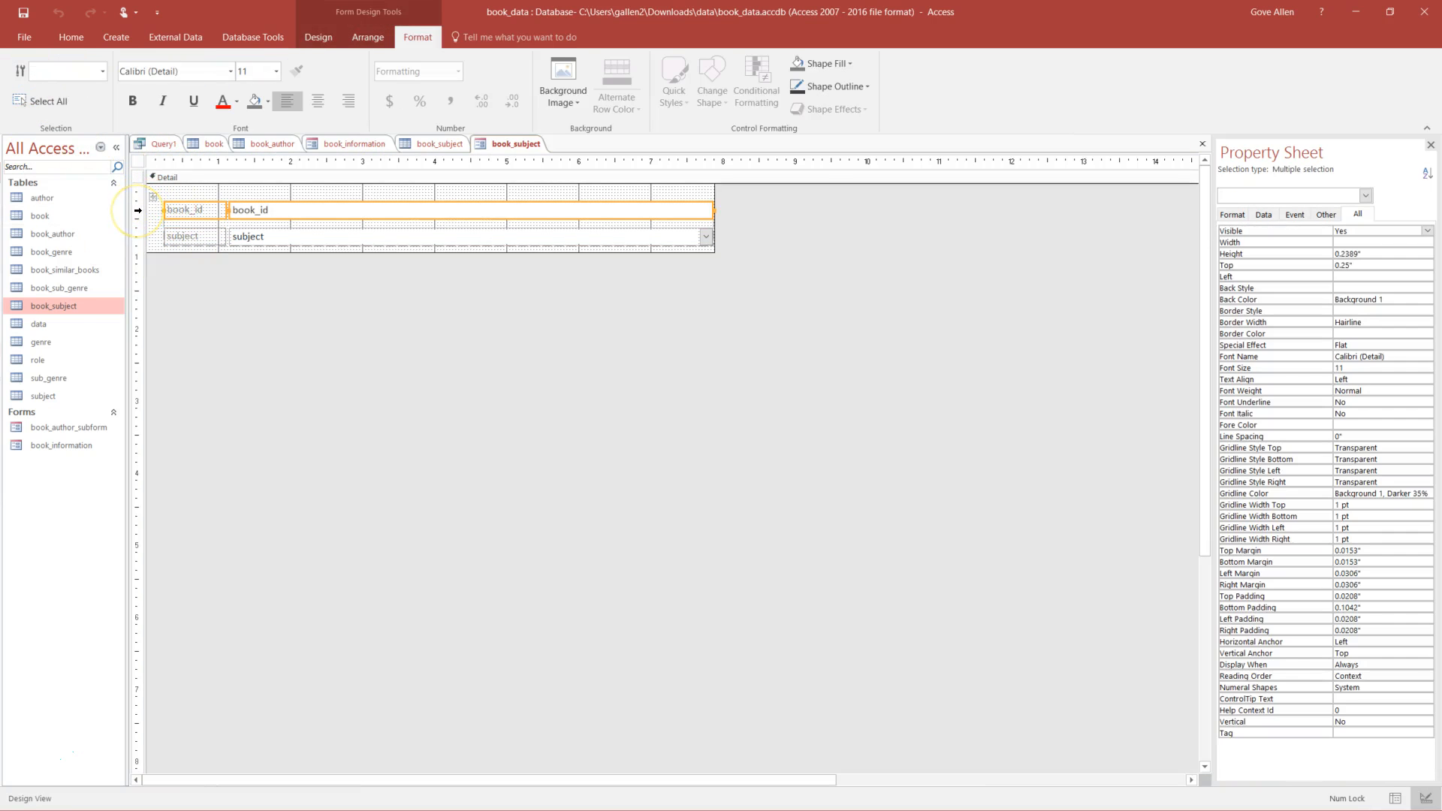
{"action": "key", "text": "Delete"}
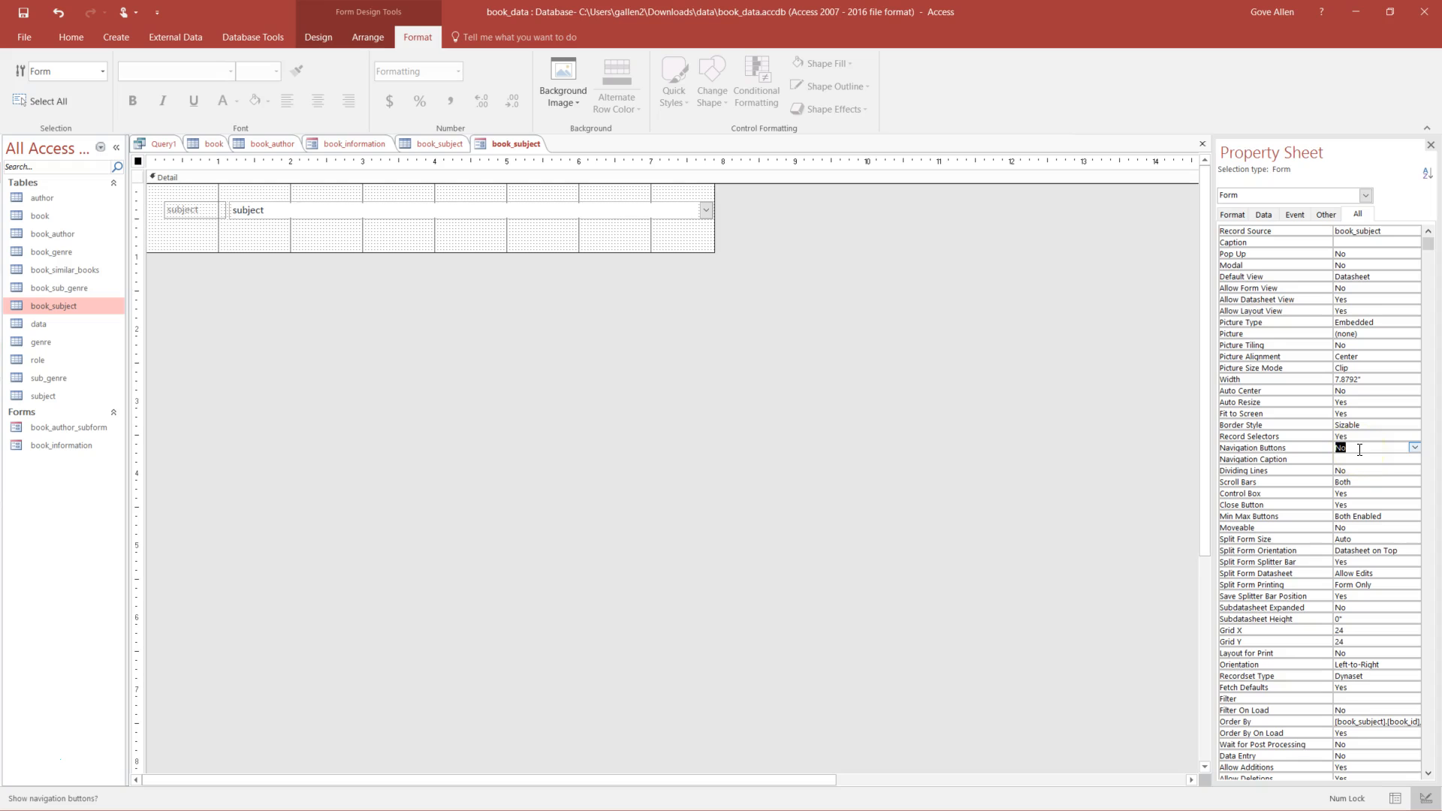
- Close the new form, saving it as book_subject_subform, and return to the book_information form
{"action": "left_click", "coordinate": [1203, 145]}
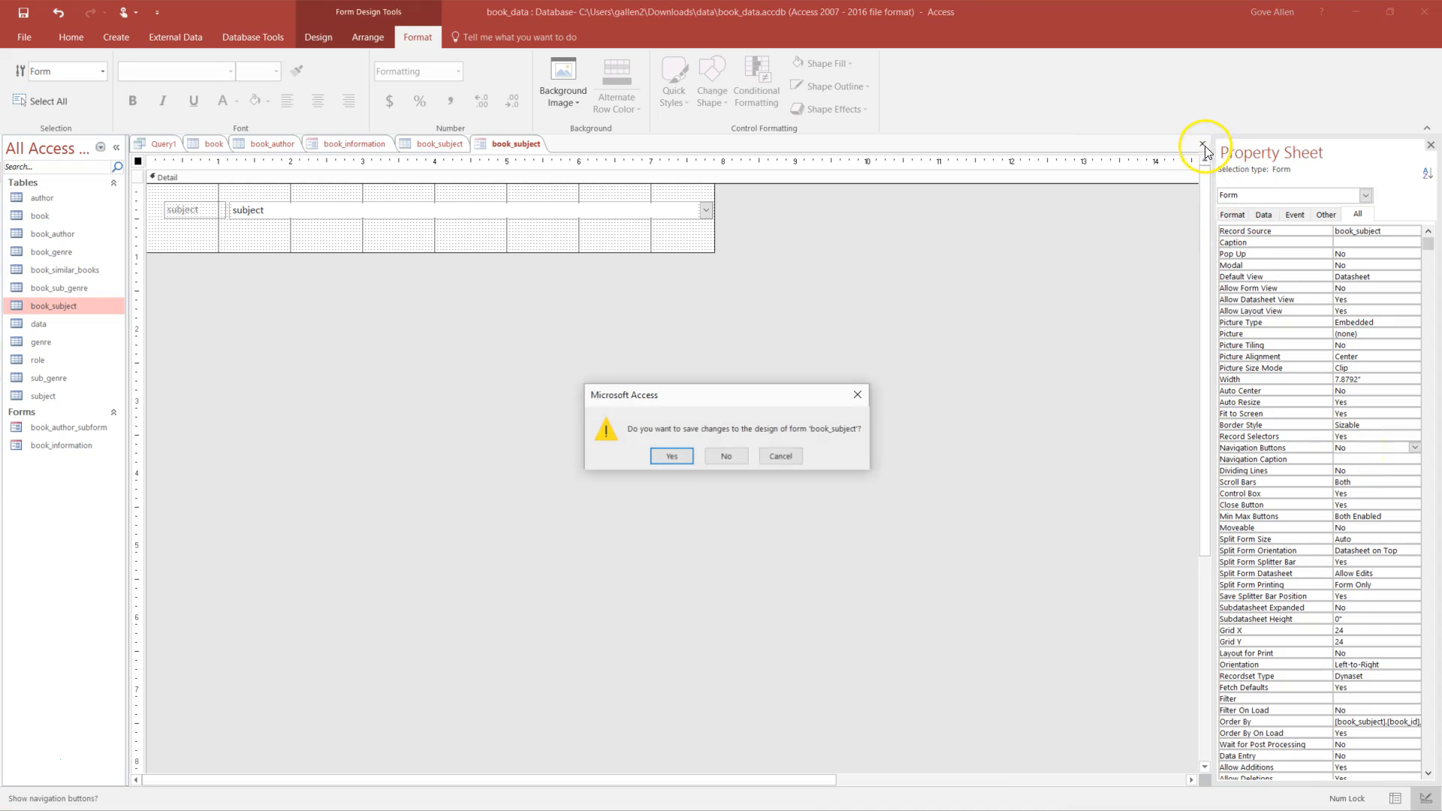
{"action": "left_click", "coordinate": [674, 457]}
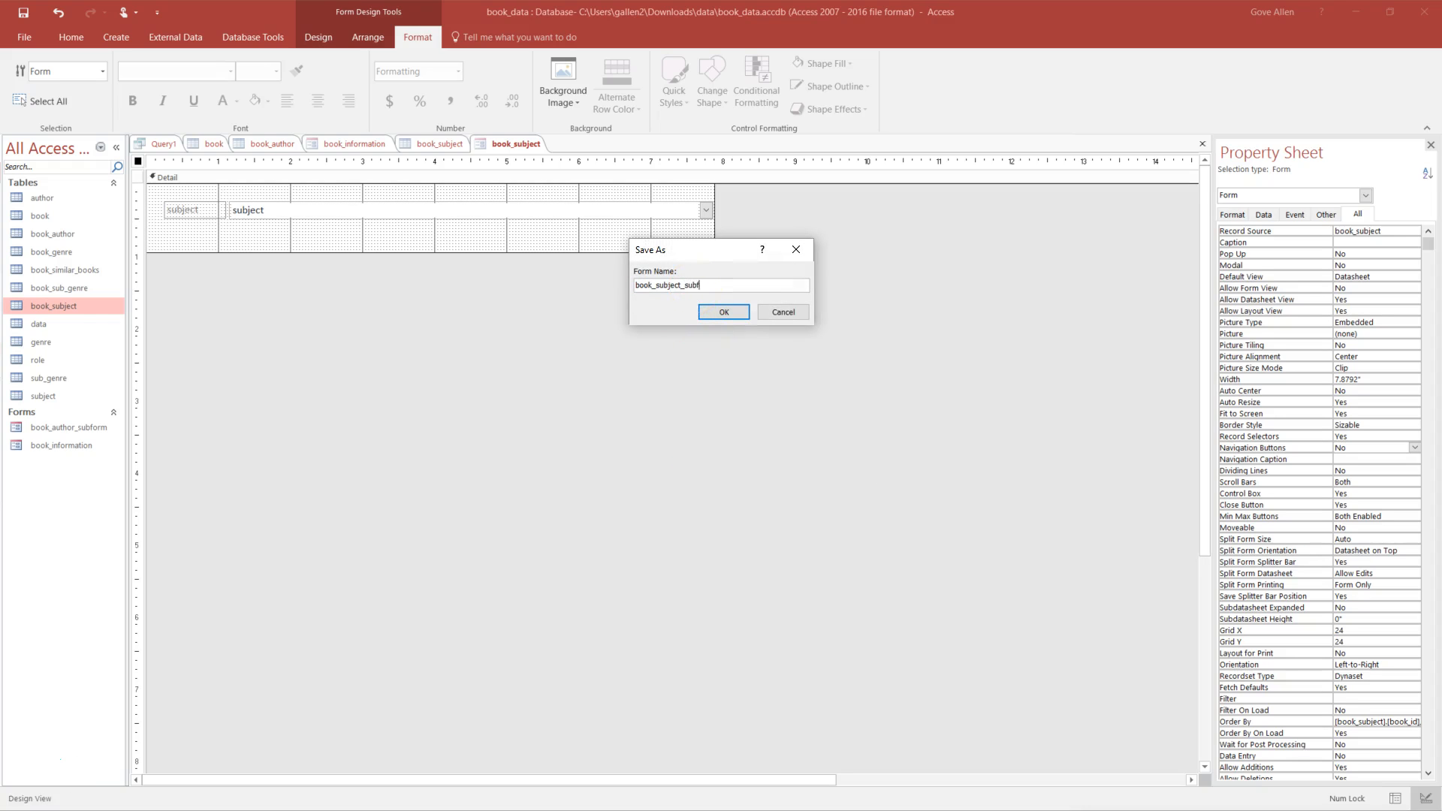
{"action": "key", "text": "Return"}
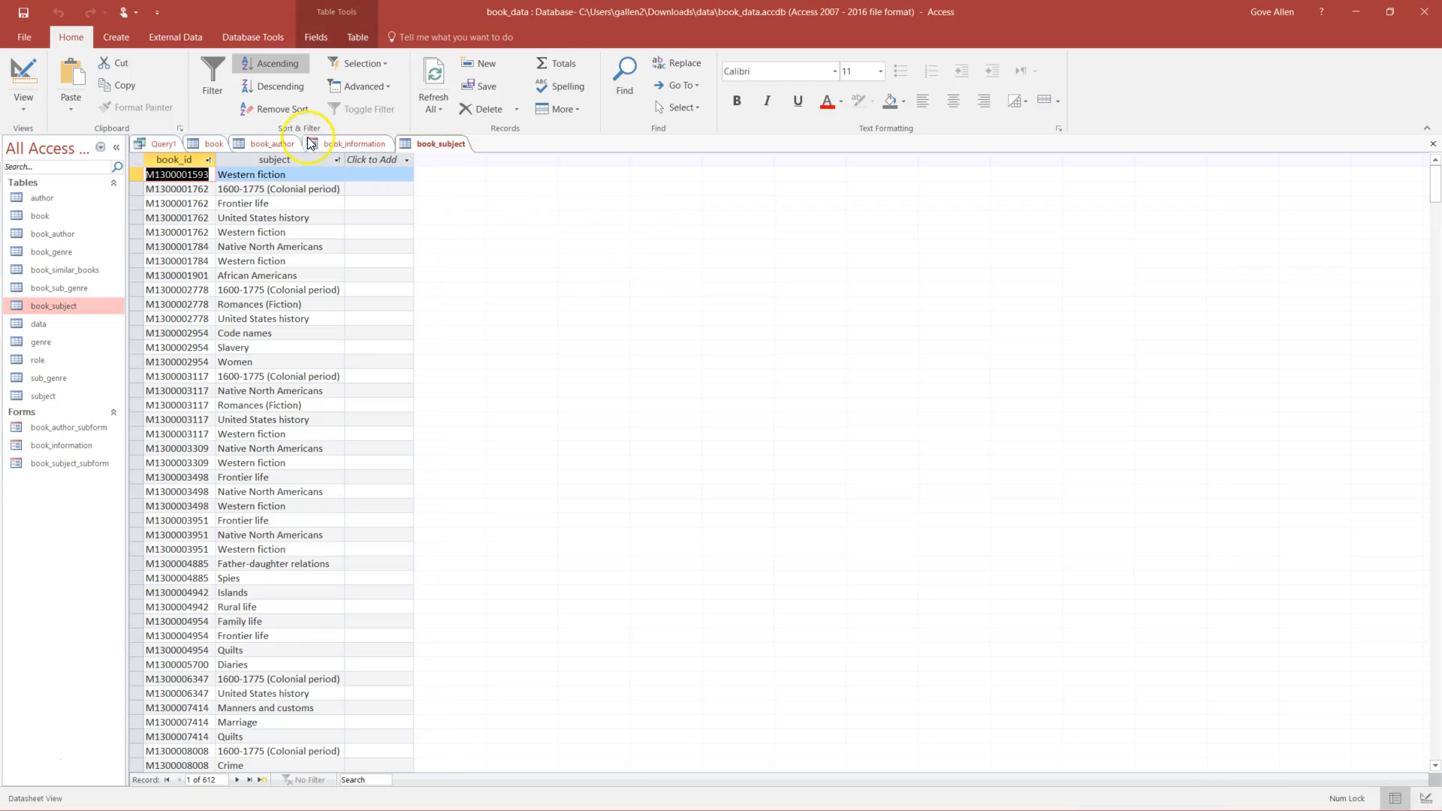
{"action": "left_click", "coordinate": [345, 144]}
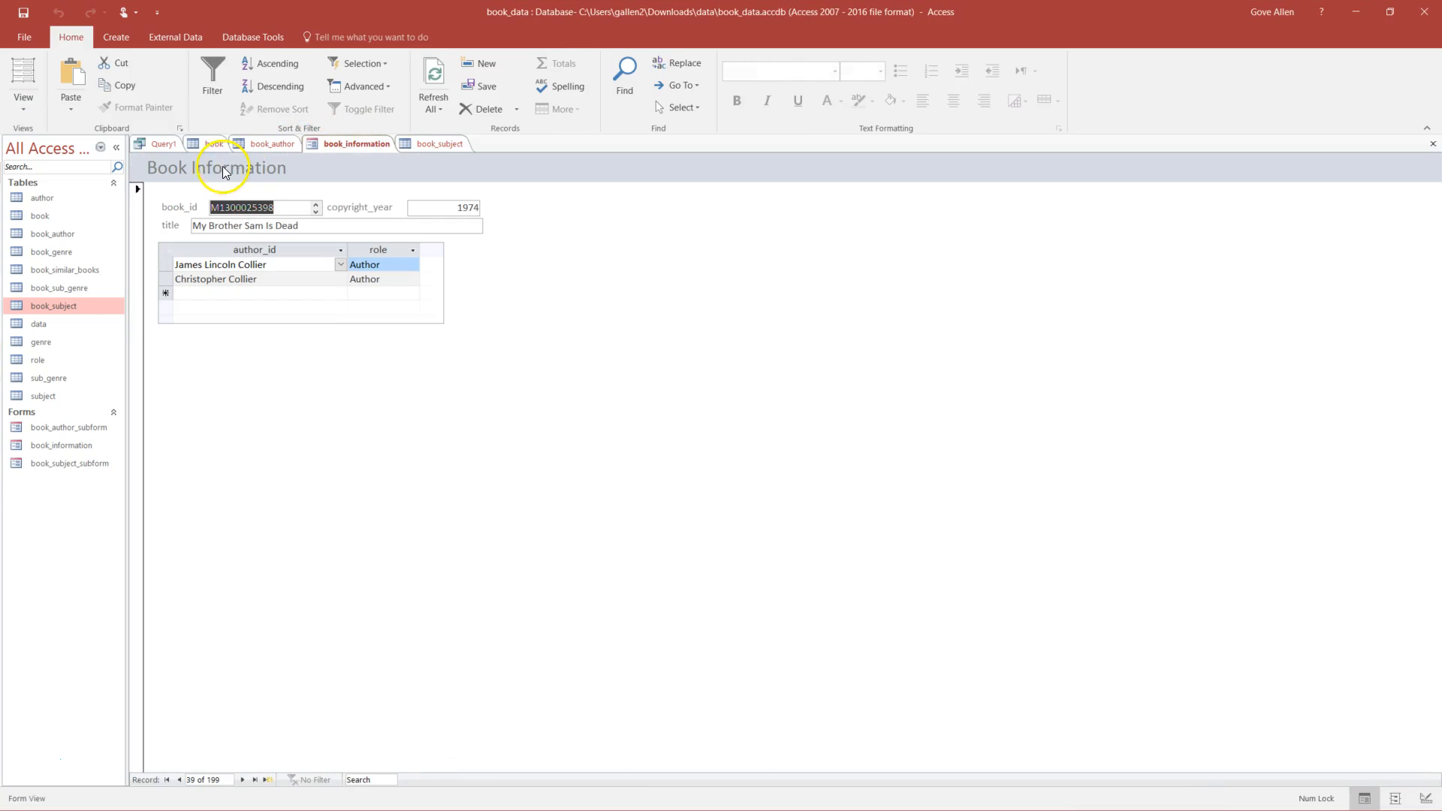
- In Design View, add book_subject_subform to the Detail section of the book_information form and delete its attached label
{"action": "left_click", "coordinate": [23, 102]}
{"action": "left_click", "coordinate": [64, 200]}
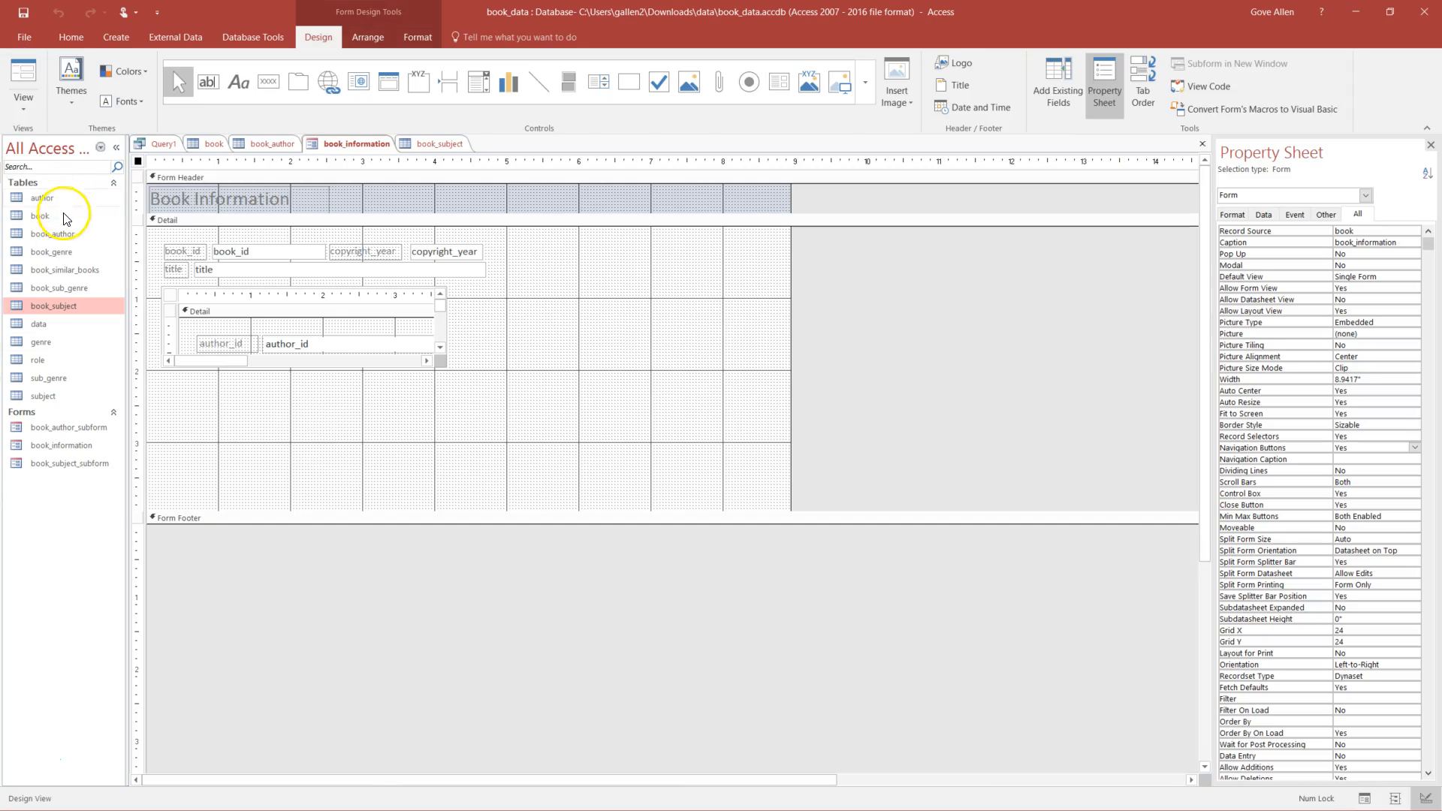
{"action": "left_click_drag", "start_coordinate": [60, 464], "coordinate": [336, 426]}
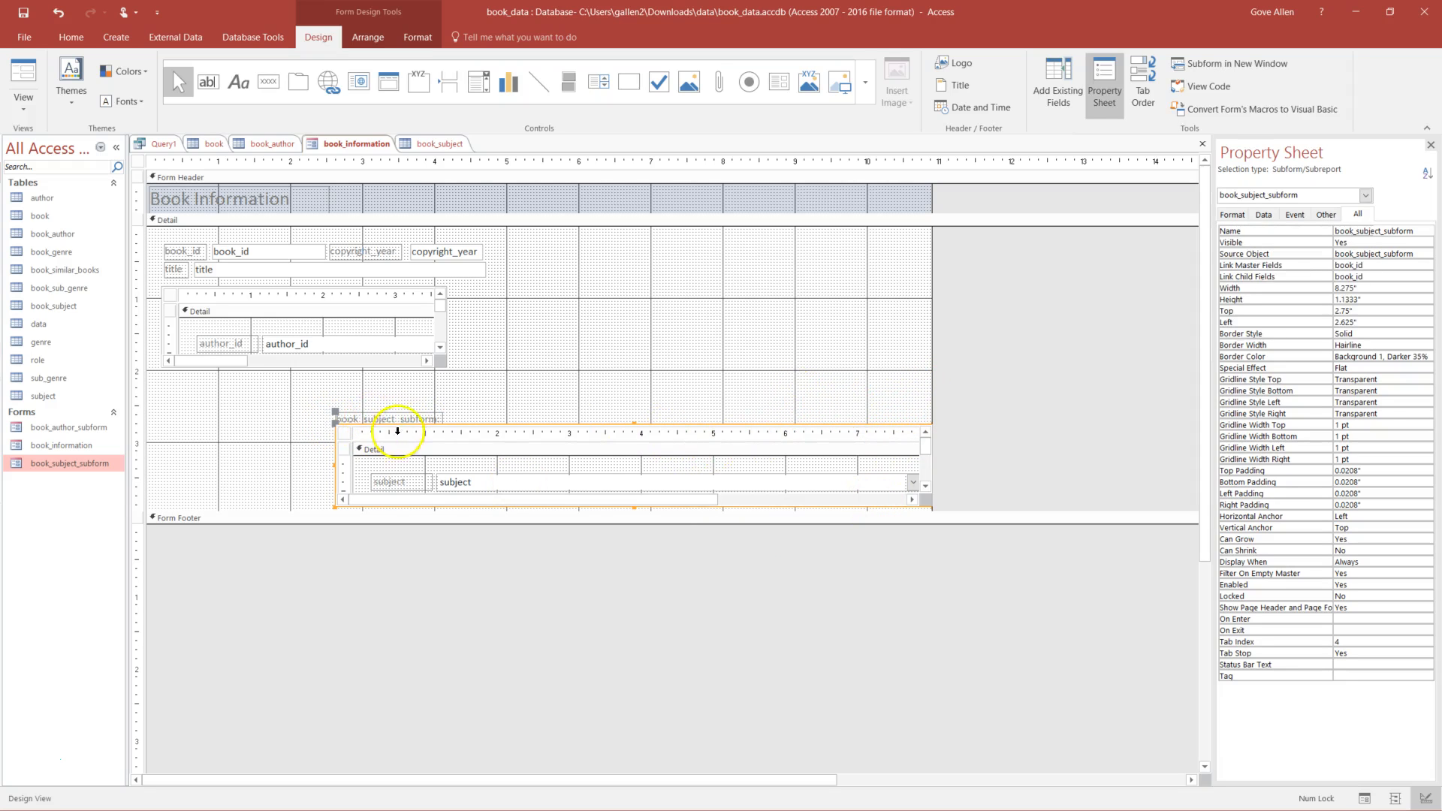
{"action": "left_click", "coordinate": [374, 418]}
{"action": "key", "text": "Delete"}
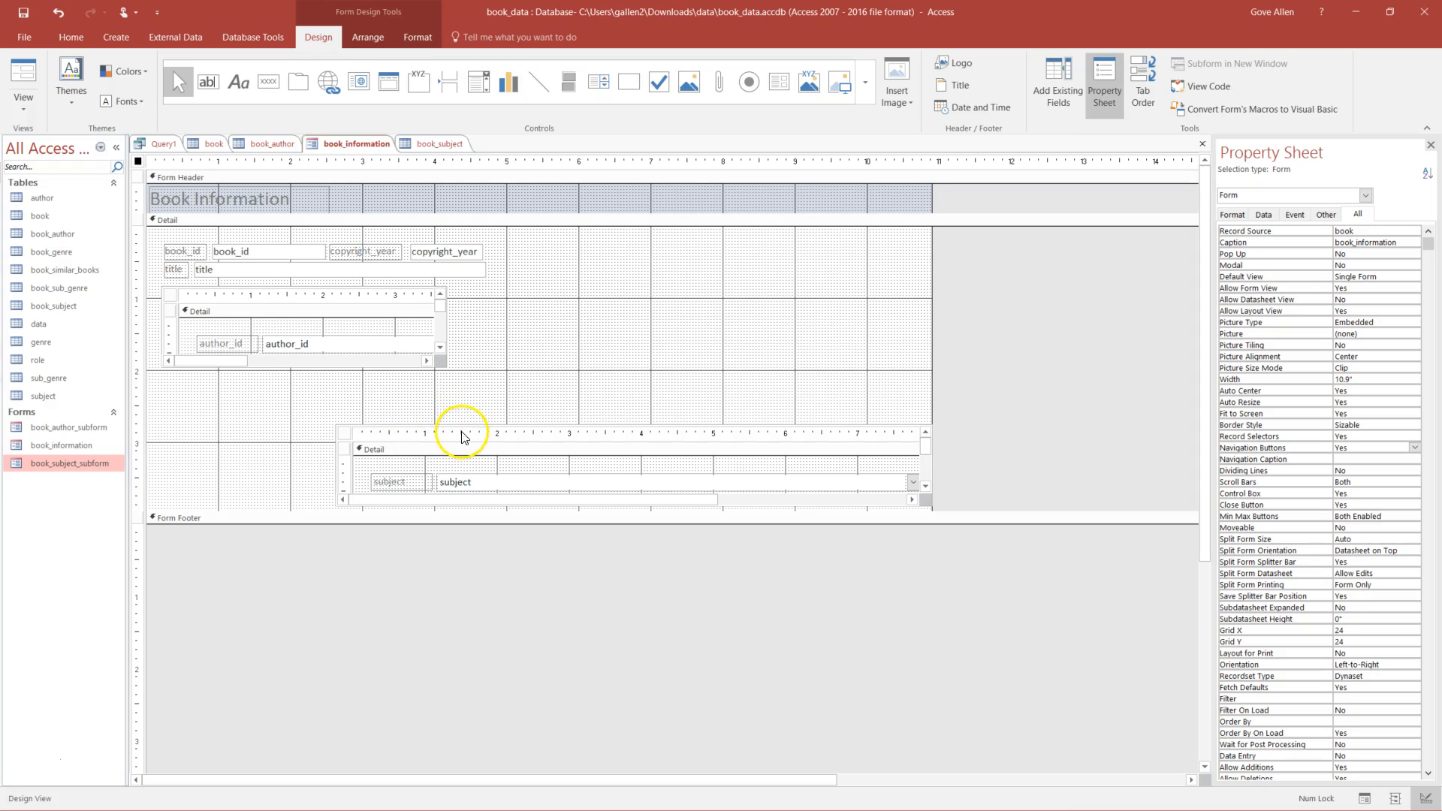
- Place the subject subform directly beside the author subform and shrink it to about 1.88 by 1.08 inches, checking it in Form View
{"action": "left_click_drag", "start_coordinate": [464, 440], "coordinate": [293, 385]}
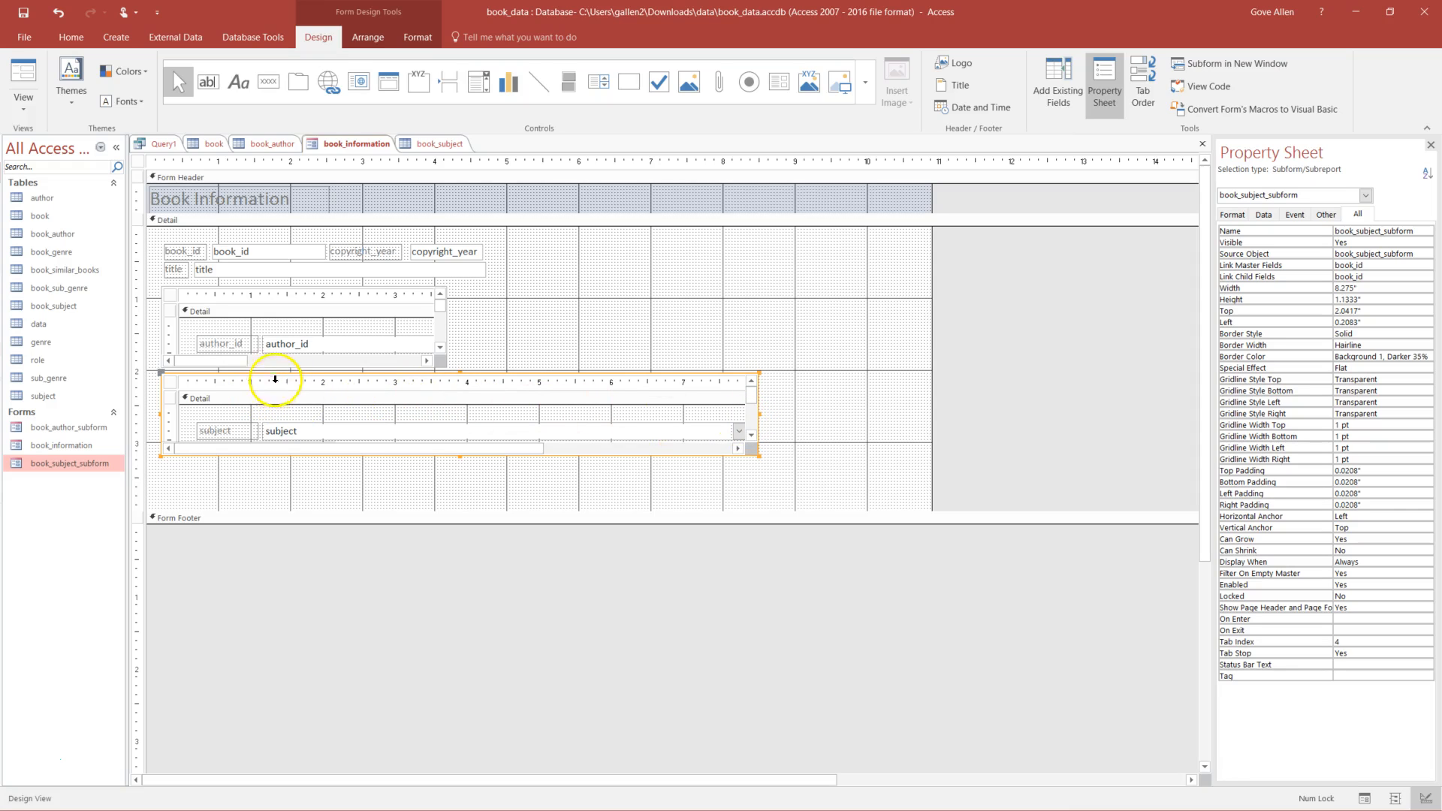
{"action": "left_click_drag", "start_coordinate": [268, 374], "coordinate": [553, 291]}
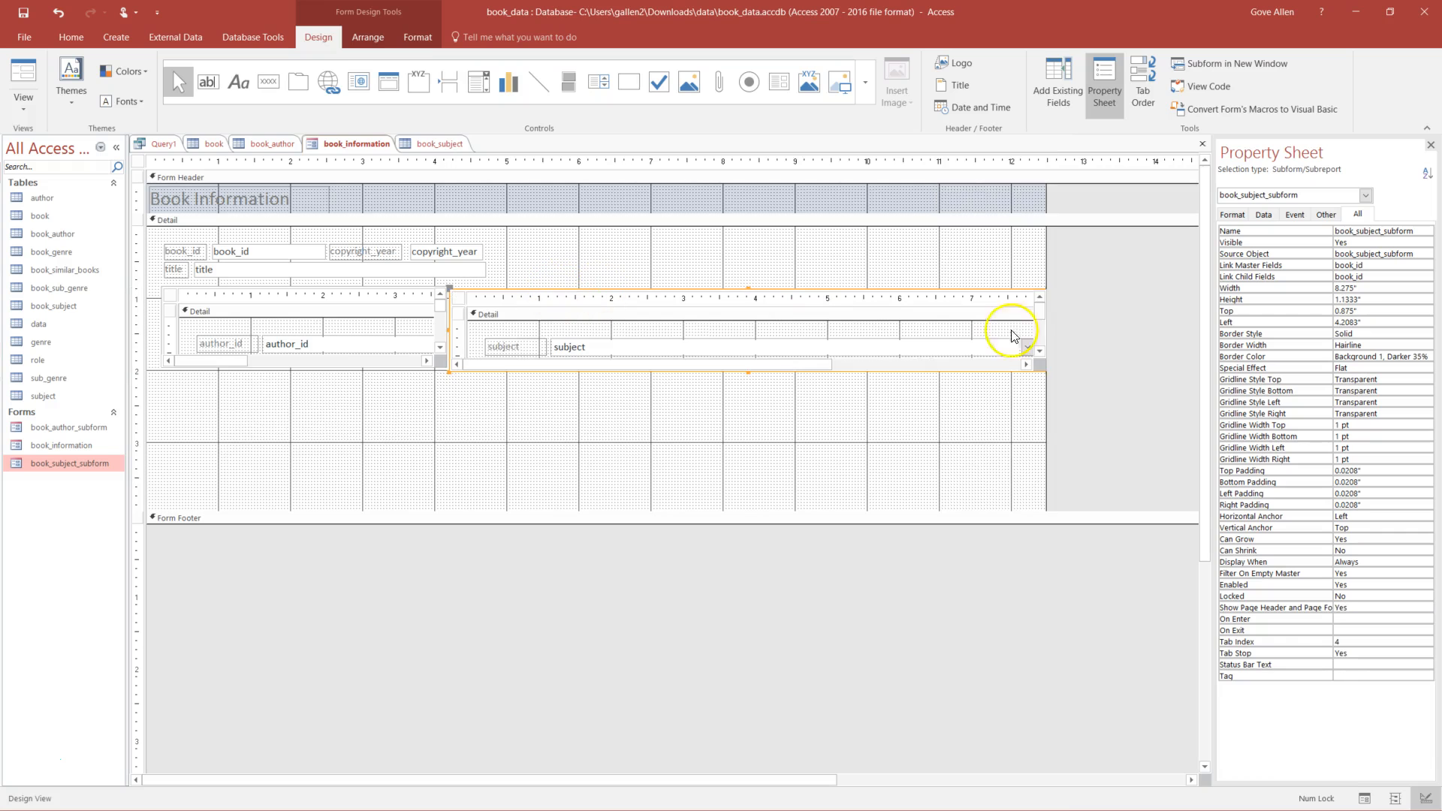
{"action": "left_click", "coordinate": [1026, 432]}
{"action": "left_click_drag", "start_coordinate": [1046, 418], "coordinate": [1060, 413]}
{"action": "left_click", "coordinate": [457, 300]}
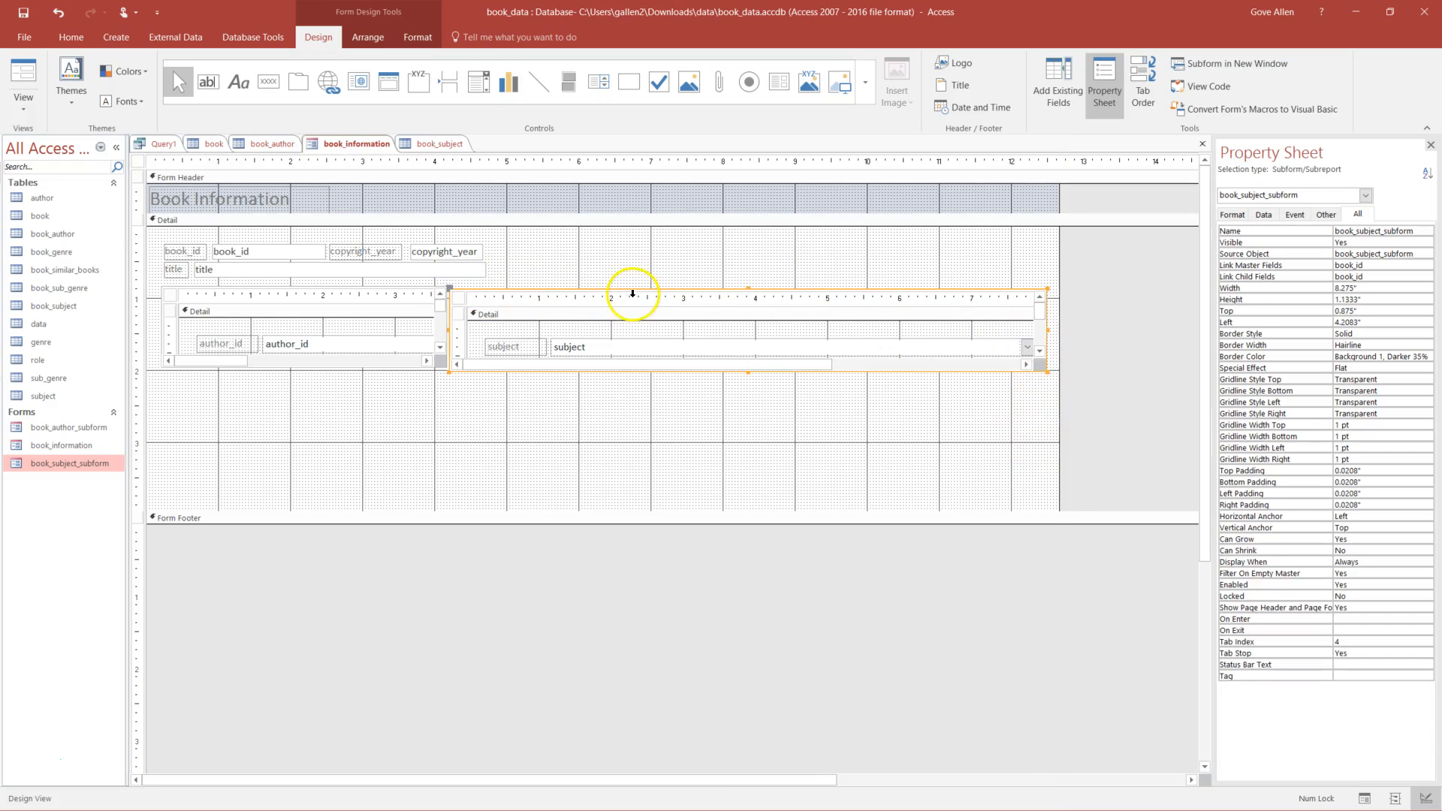
{"action": "left_click_drag", "start_coordinate": [1049, 332], "coordinate": [994, 331]}
{"action": "left_click_drag", "start_coordinate": [1047, 371], "coordinate": [584, 365]}
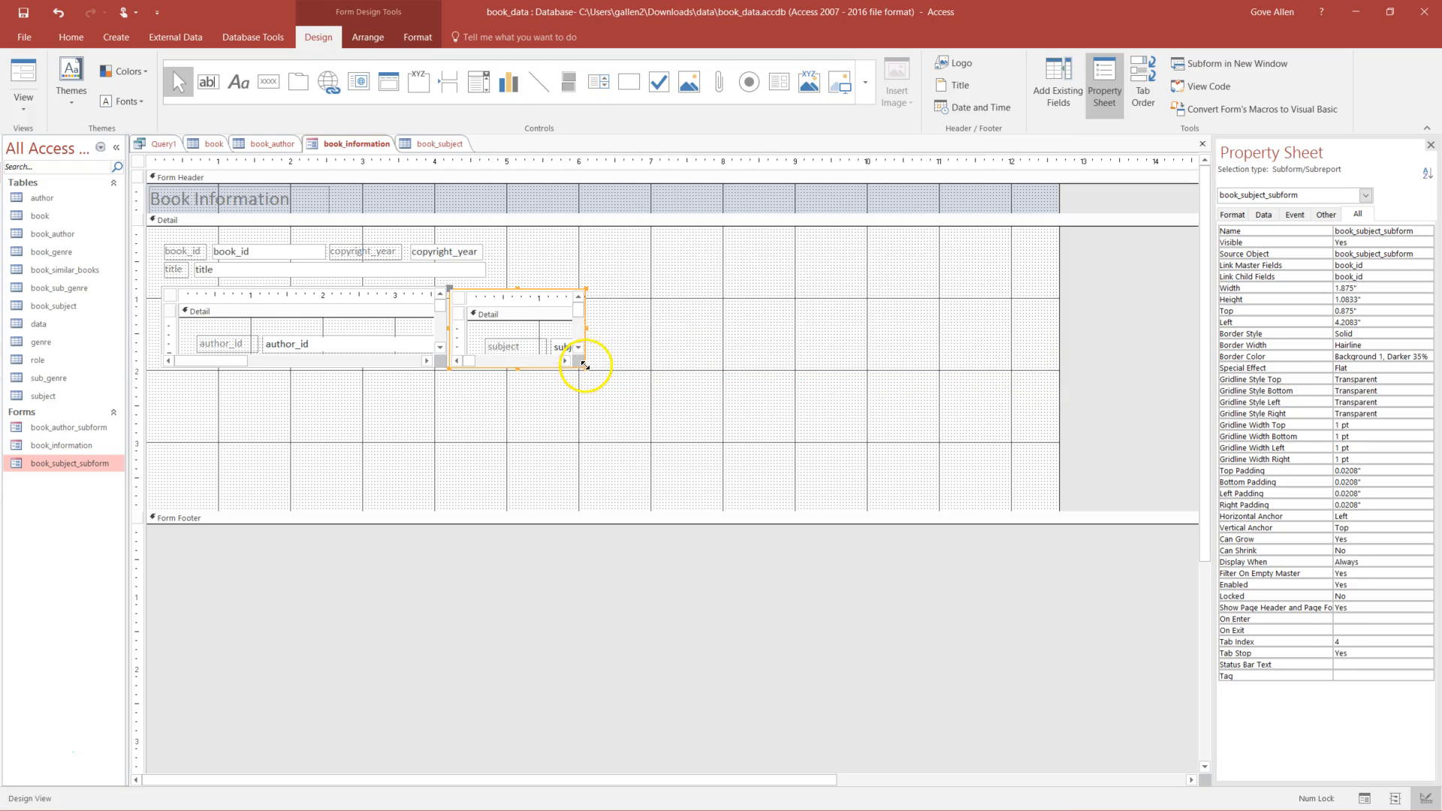
{"action": "left_click", "coordinate": [23, 81]}
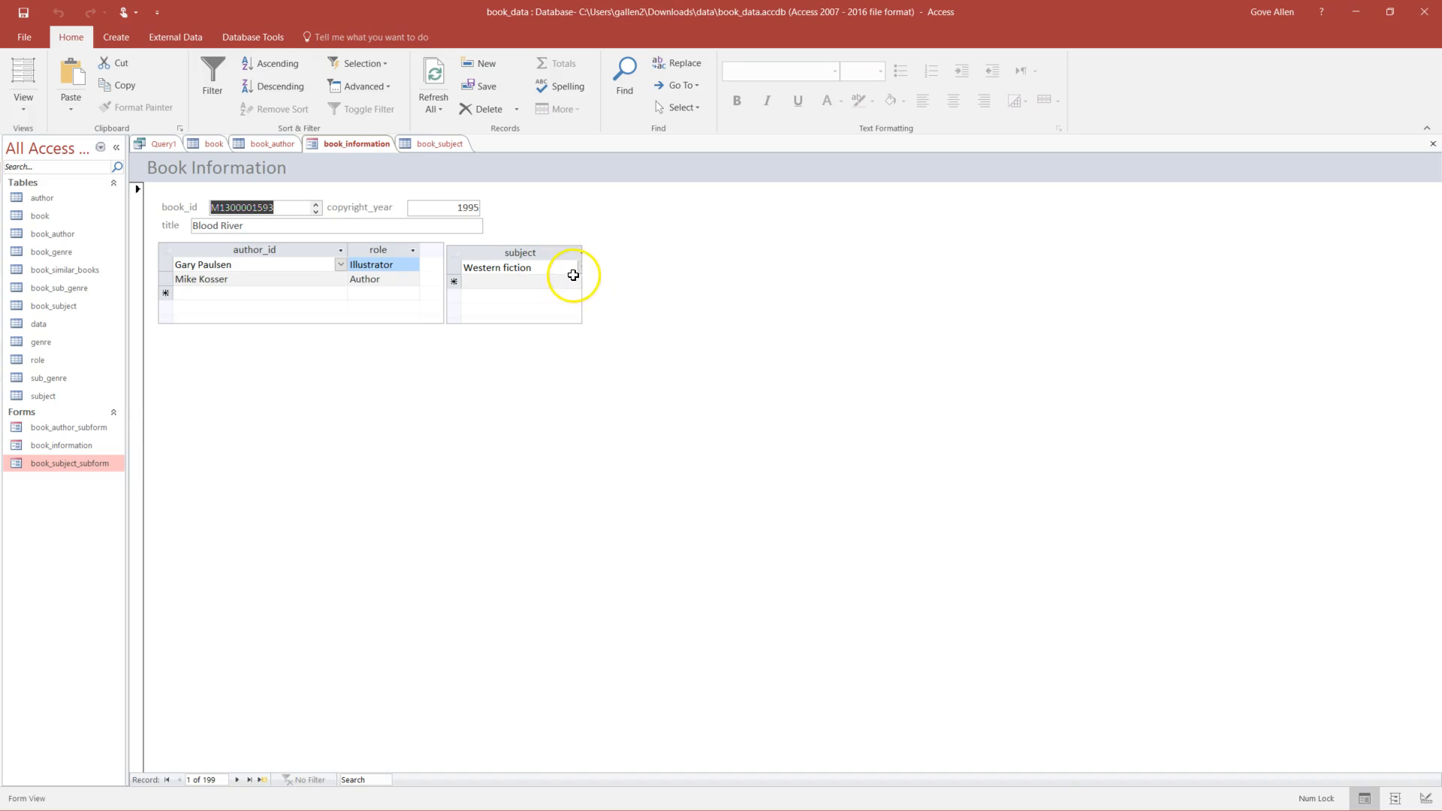
- Back in Design View, widen the subject subform to about 2.08 inches
{"action": "left_click", "coordinate": [24, 105]}
{"action": "left_click", "coordinate": [48, 197]}
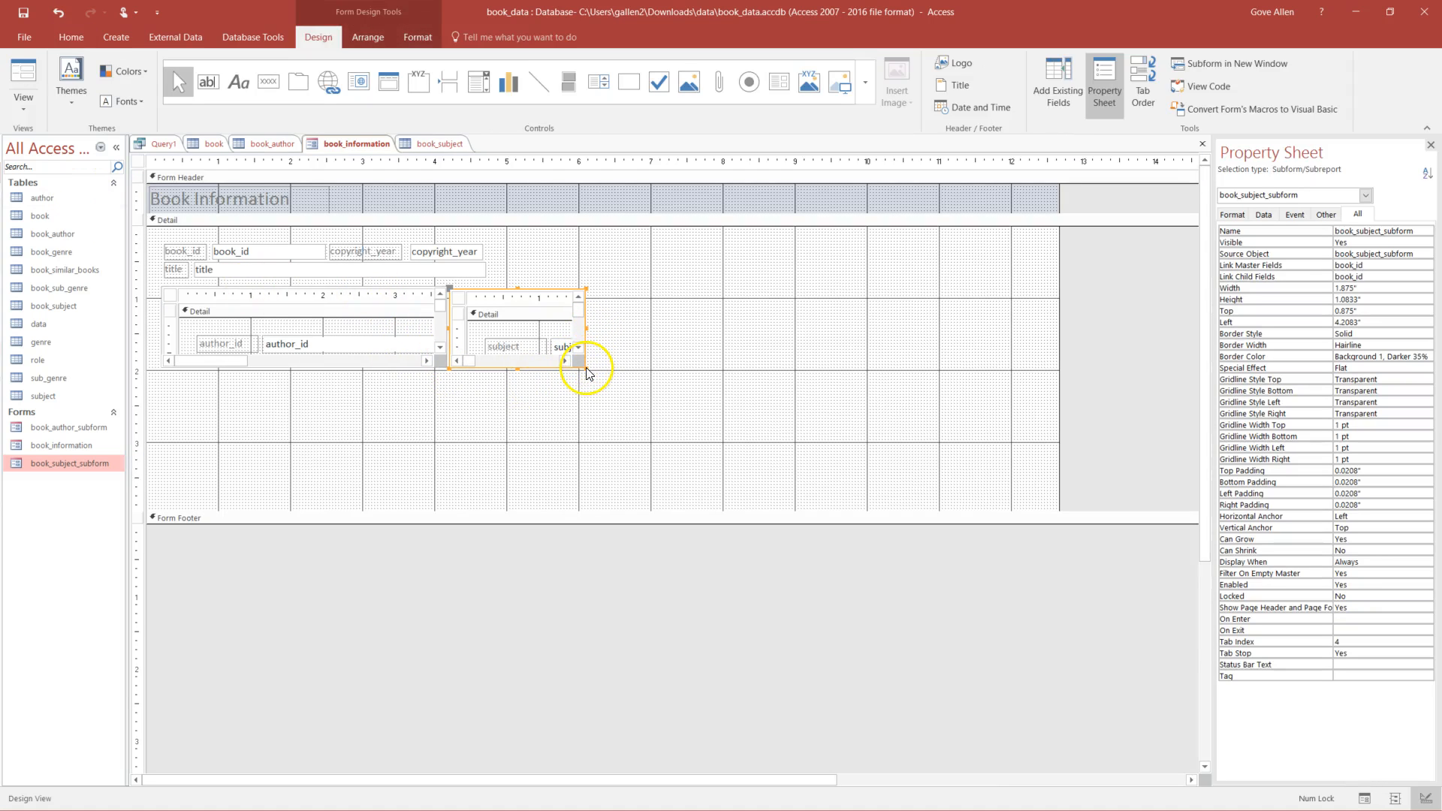
{"action": "left_click_drag", "start_coordinate": [584, 367], "coordinate": [601, 368]}
{"action": "left_click", "coordinate": [526, 368]}
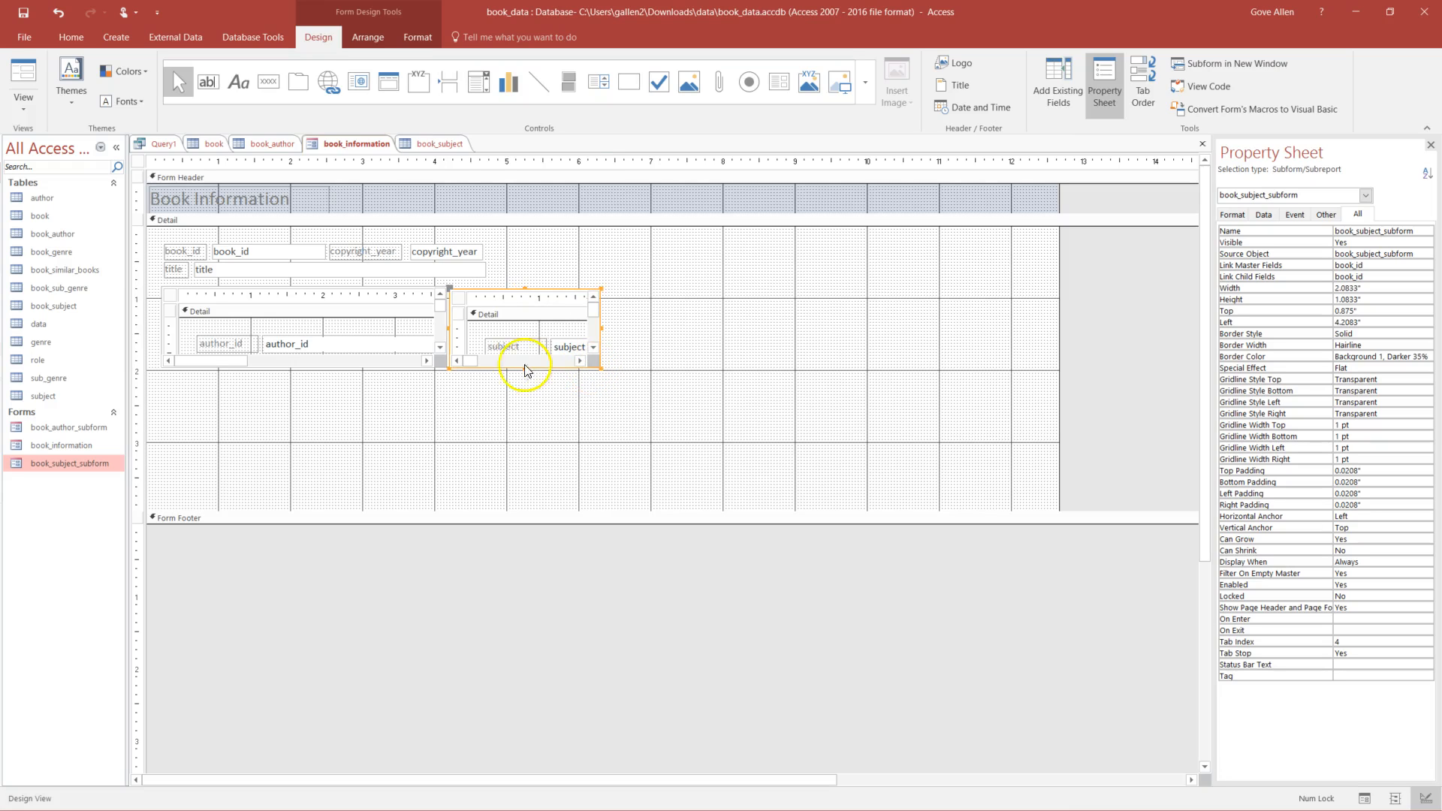
- Narrow the author subform slightly and move the subject subform next to it, with its Left position at about 4 inches
{"action": "left_click", "coordinate": [164, 293]}
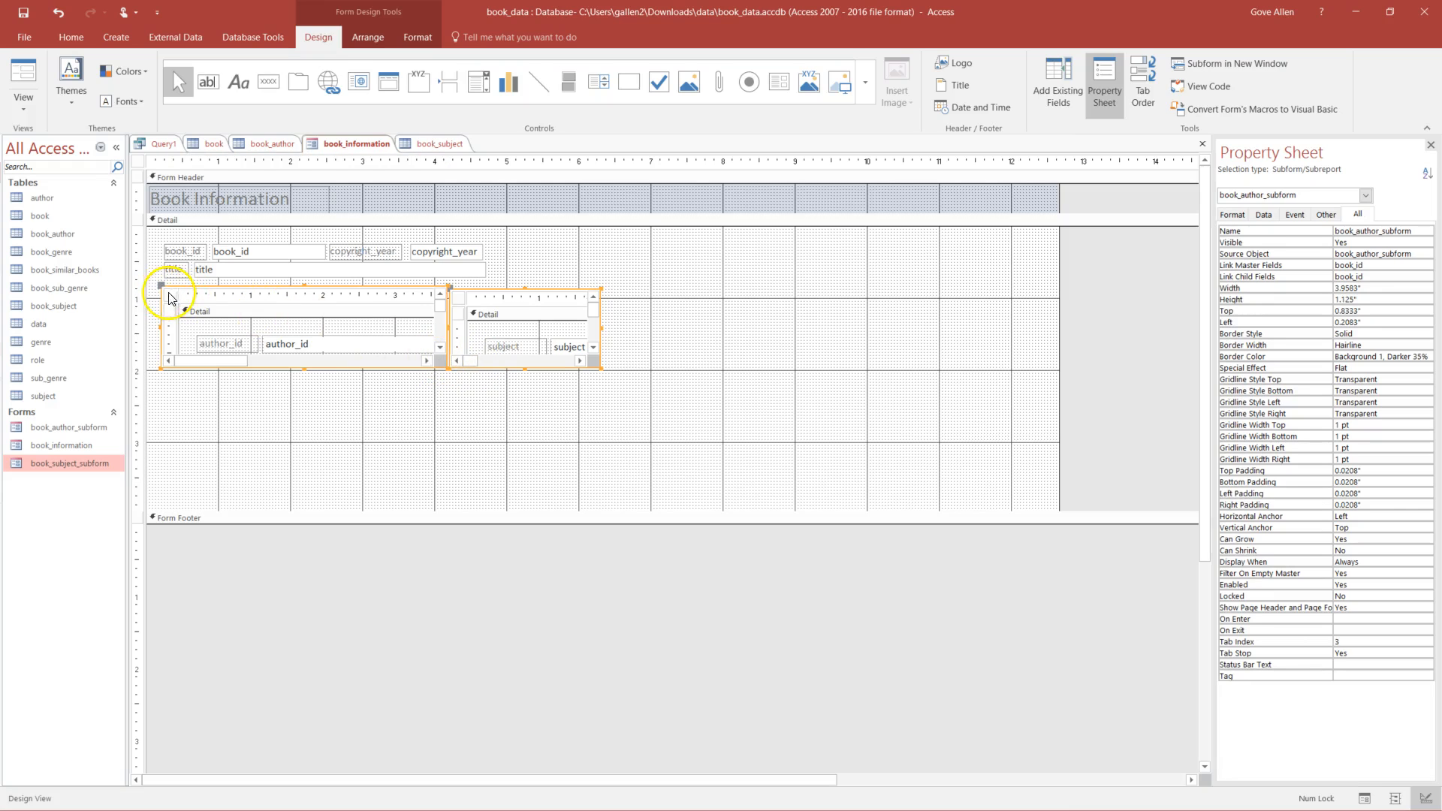
{"action": "left_click", "coordinate": [446, 368]}
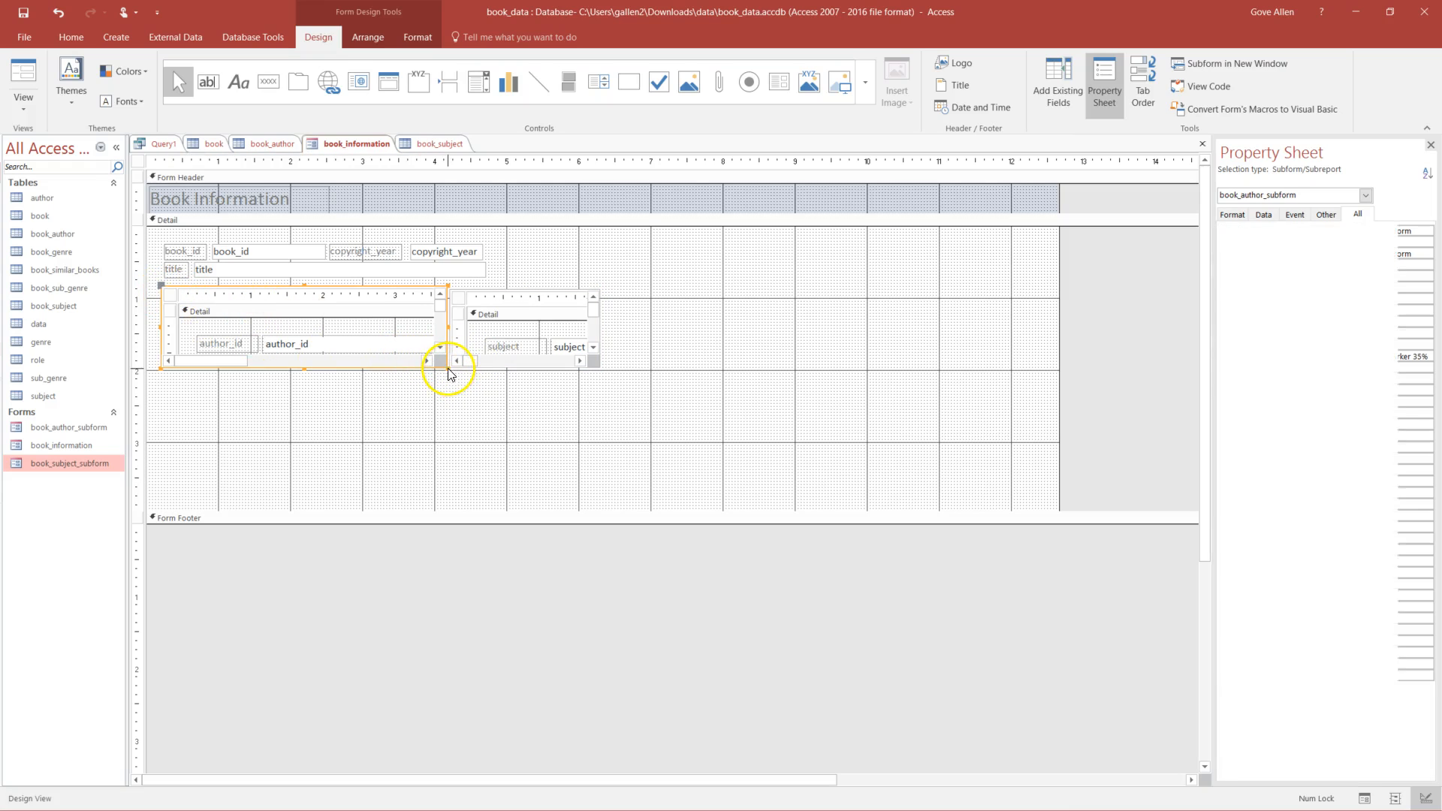
{"action": "left_click", "coordinate": [180, 290]}
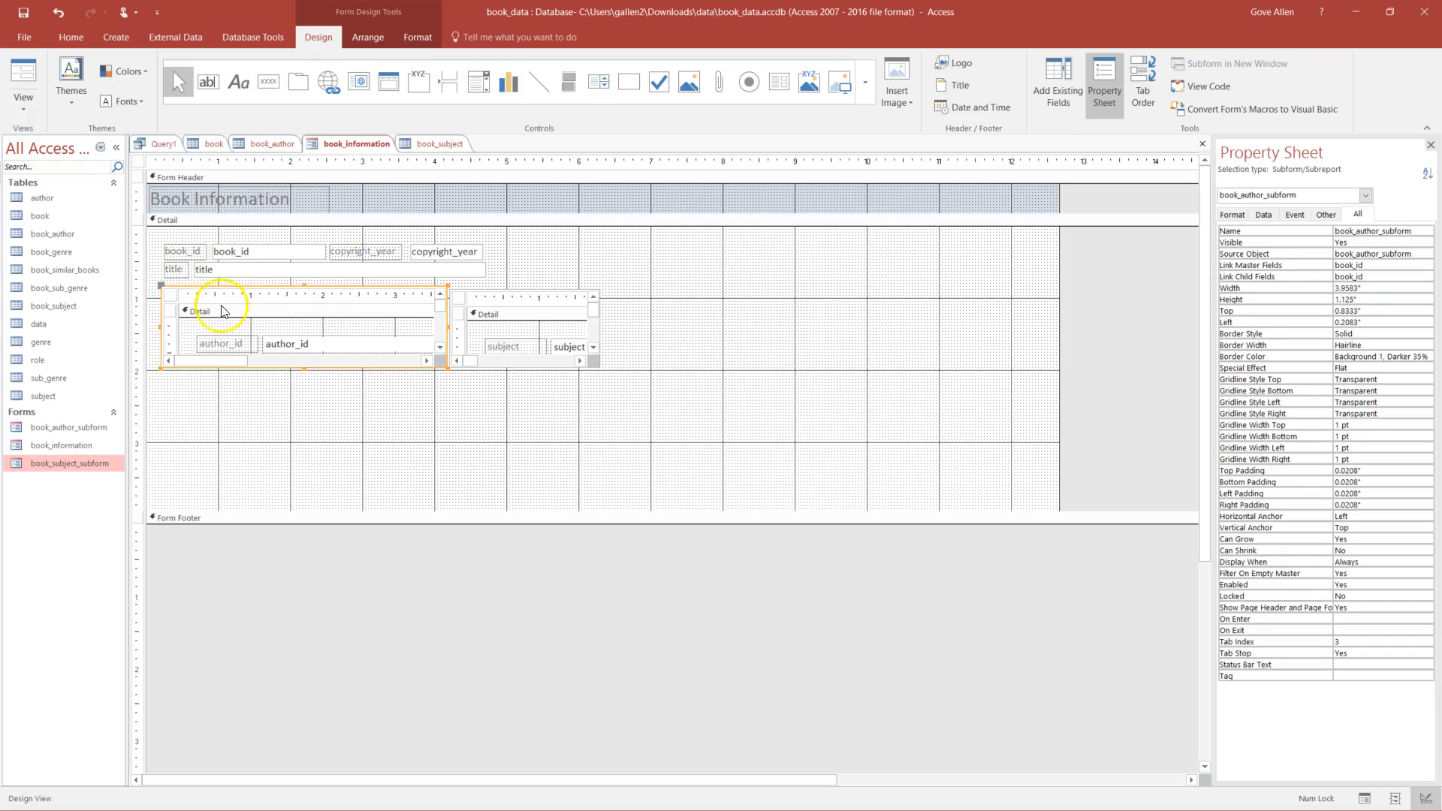
{"action": "left_click_drag", "start_coordinate": [446, 368], "coordinate": [430, 366]}
{"action": "left_click_drag", "start_coordinate": [523, 300], "coordinate": [504, 293]}
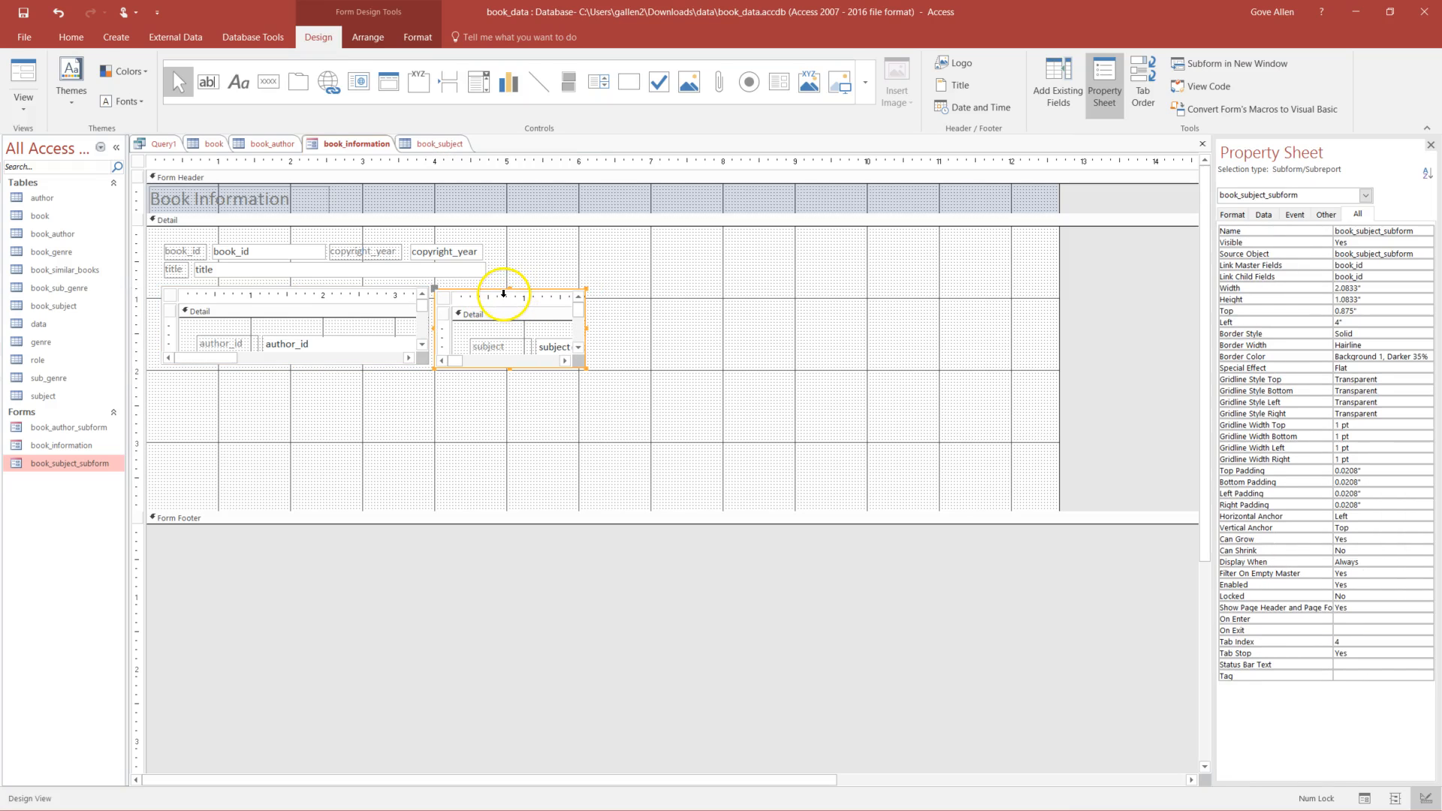
- In Form View, add the subjects Adventure and Arson to the book Blood River, and check them by paging to the next record and back
{"action": "left_click", "coordinate": [26, 75]}
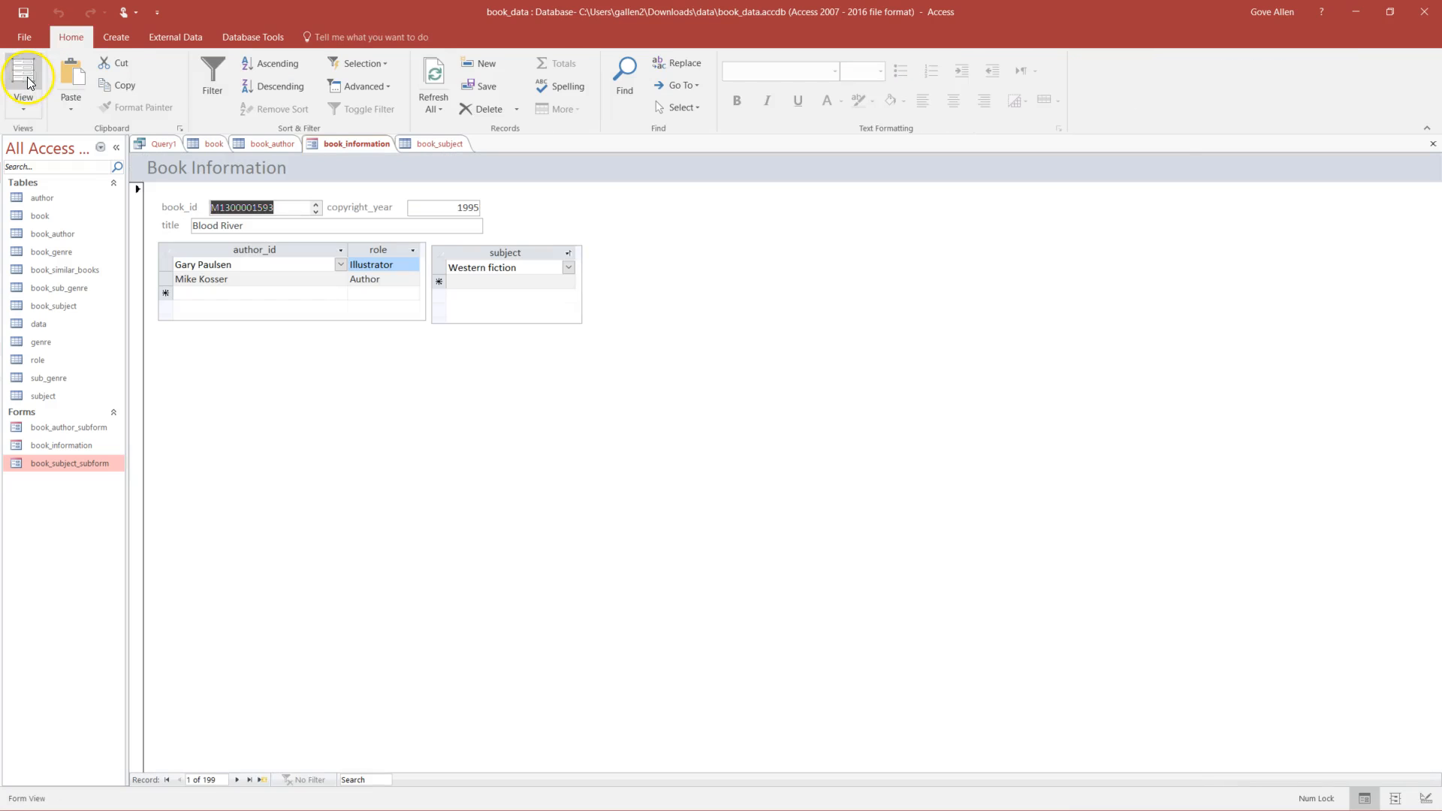
{"action": "left_click", "coordinate": [416, 268]}
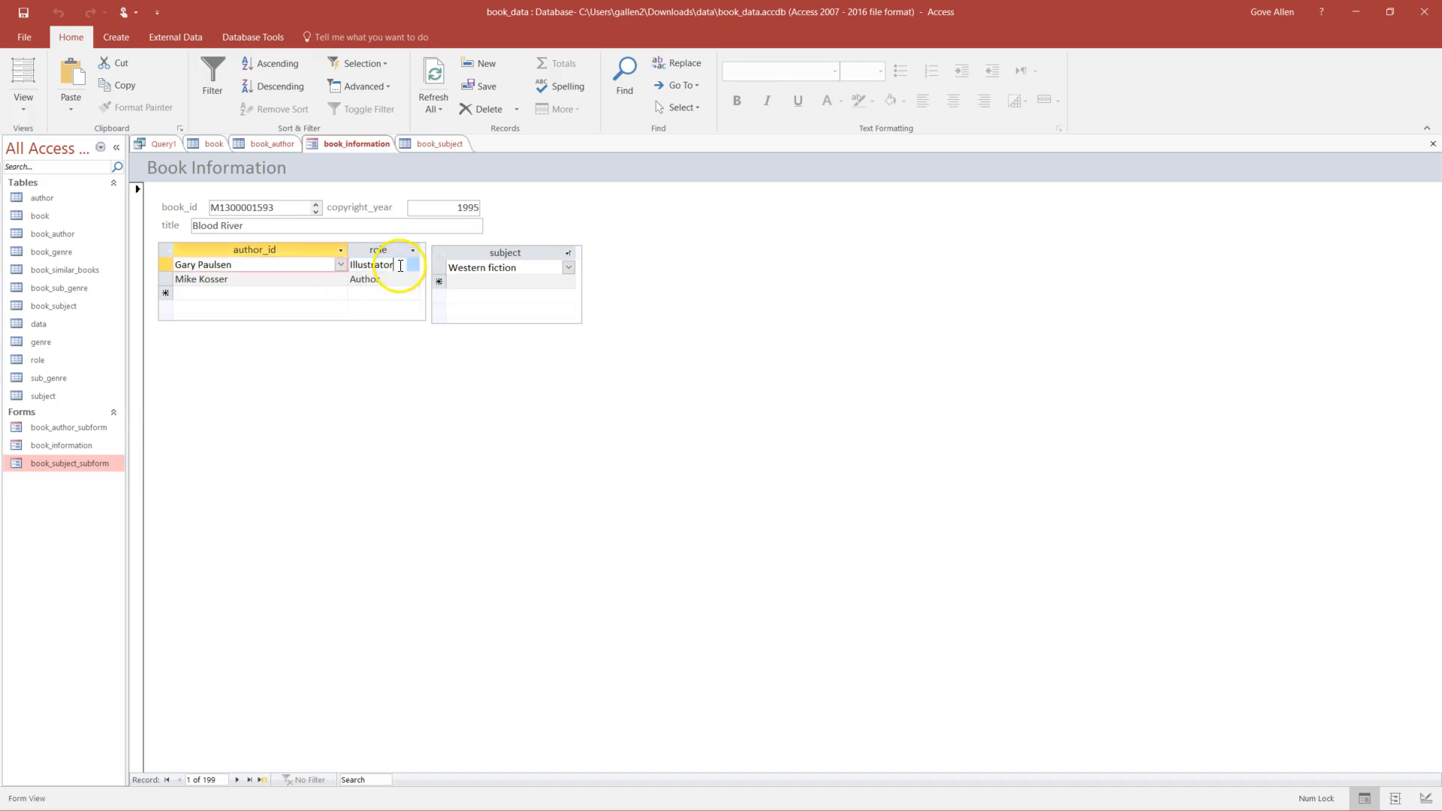
{"action": "left_click", "coordinate": [494, 282]}
{"action": "left_click", "coordinate": [569, 282]}
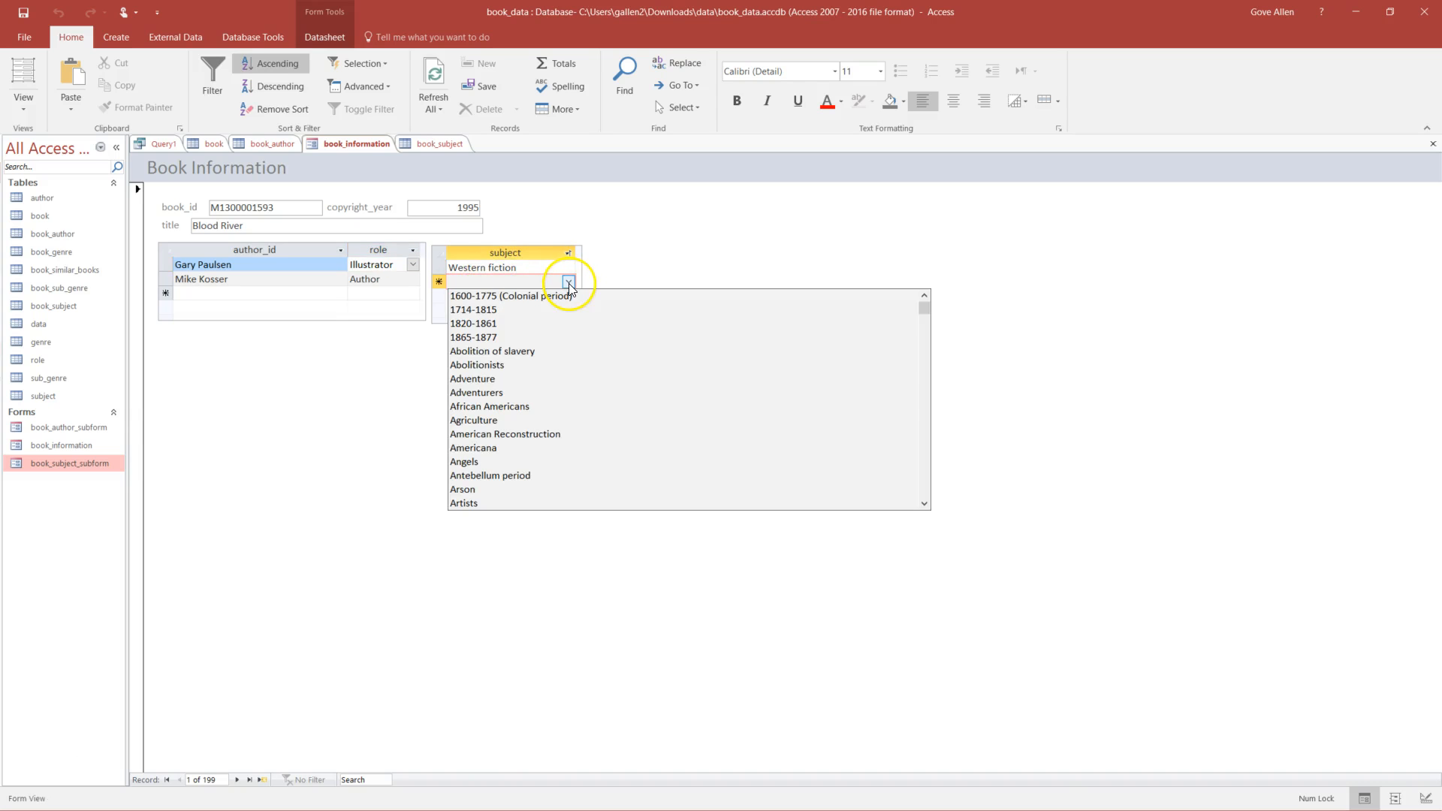
{"action": "left_click", "coordinate": [481, 379]}
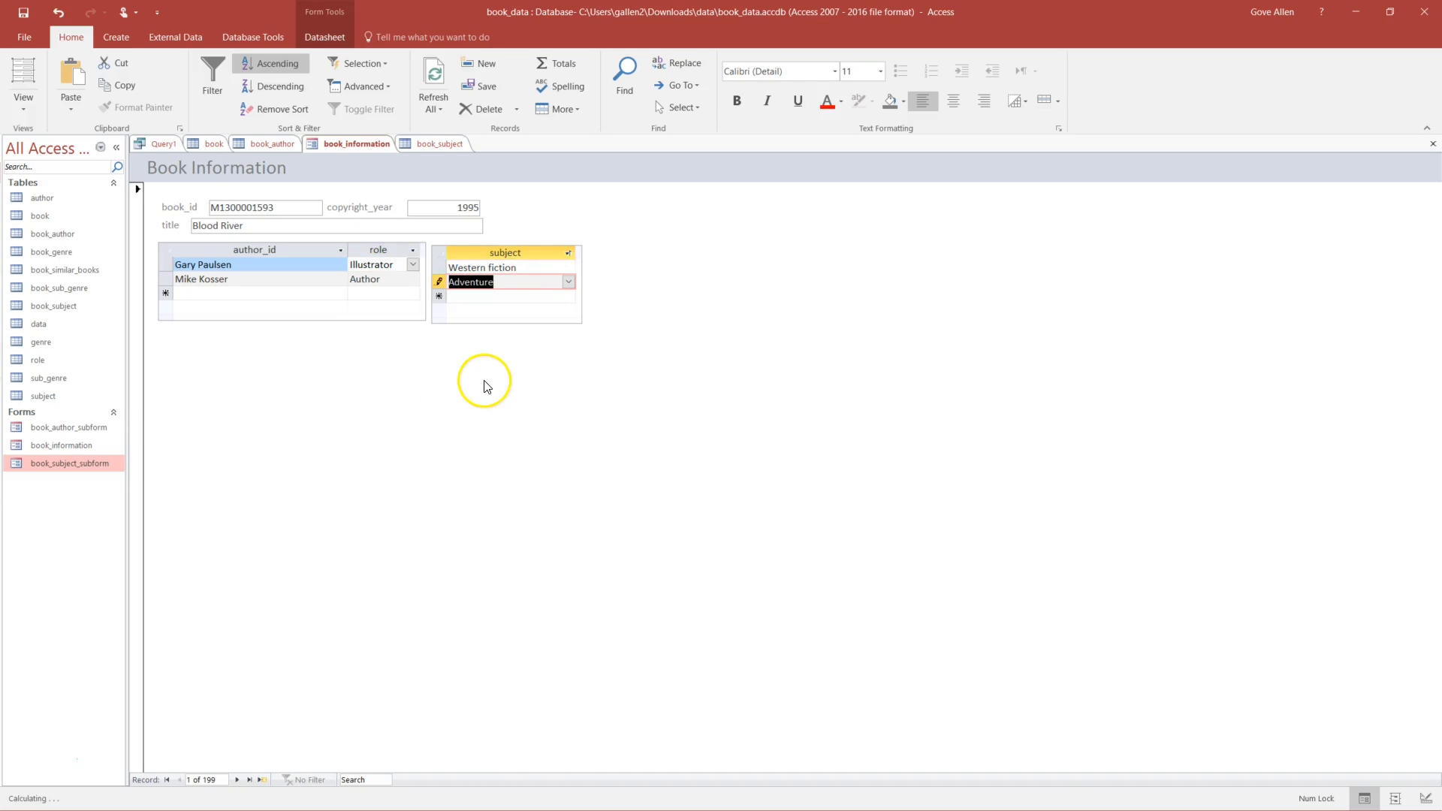
{"action": "left_click", "coordinate": [568, 296]}
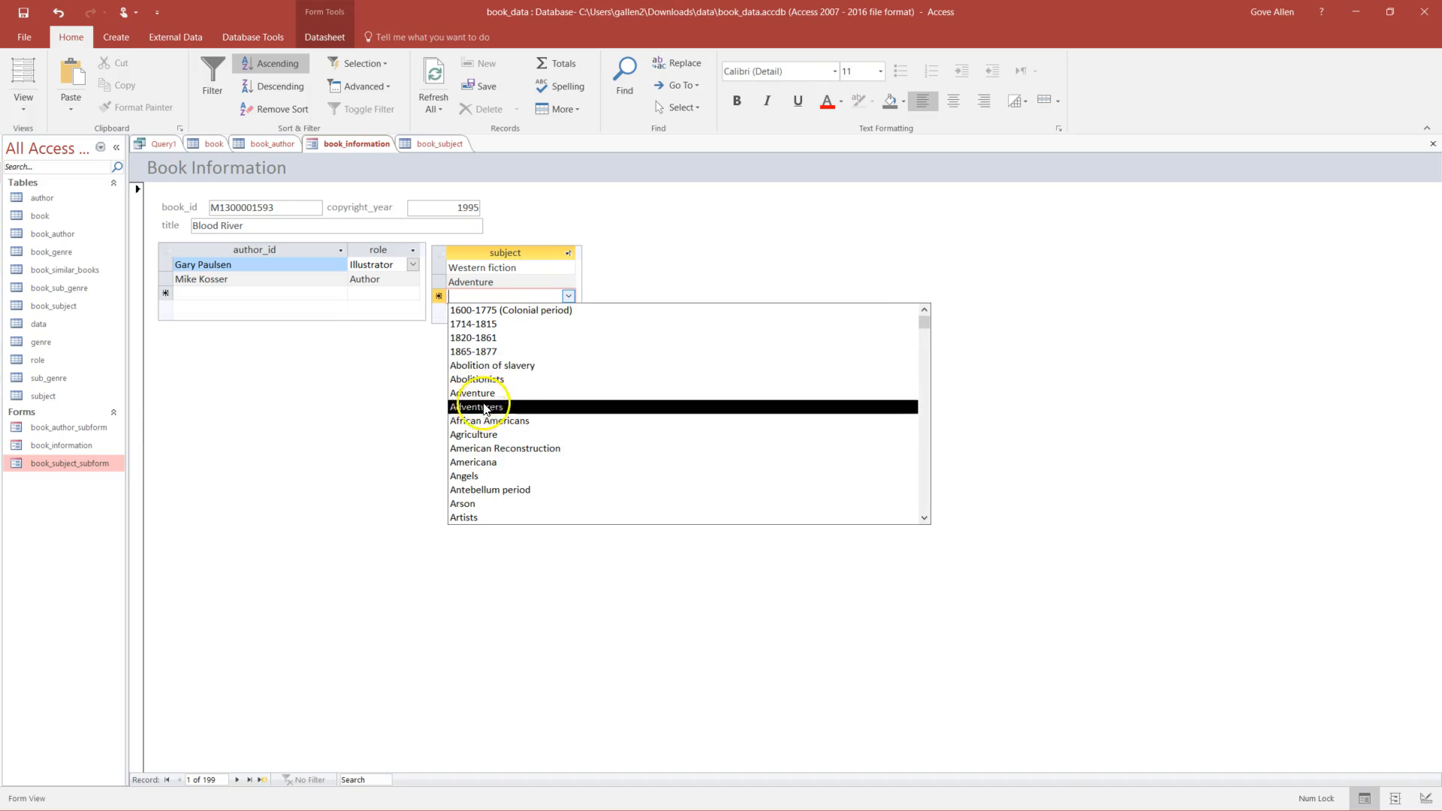
{"action": "left_click", "coordinate": [474, 505]}
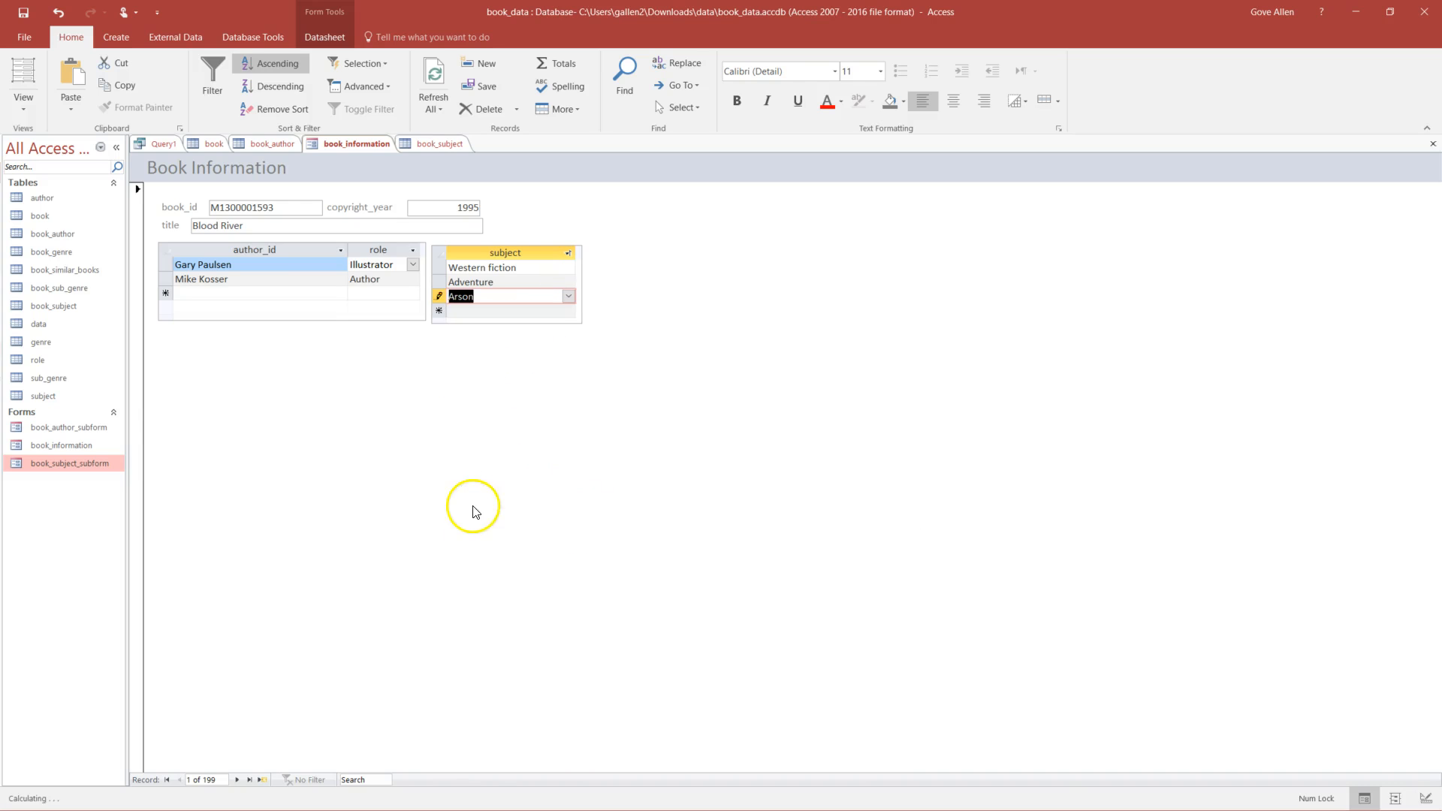
{"action": "left_click", "coordinate": [236, 779]}
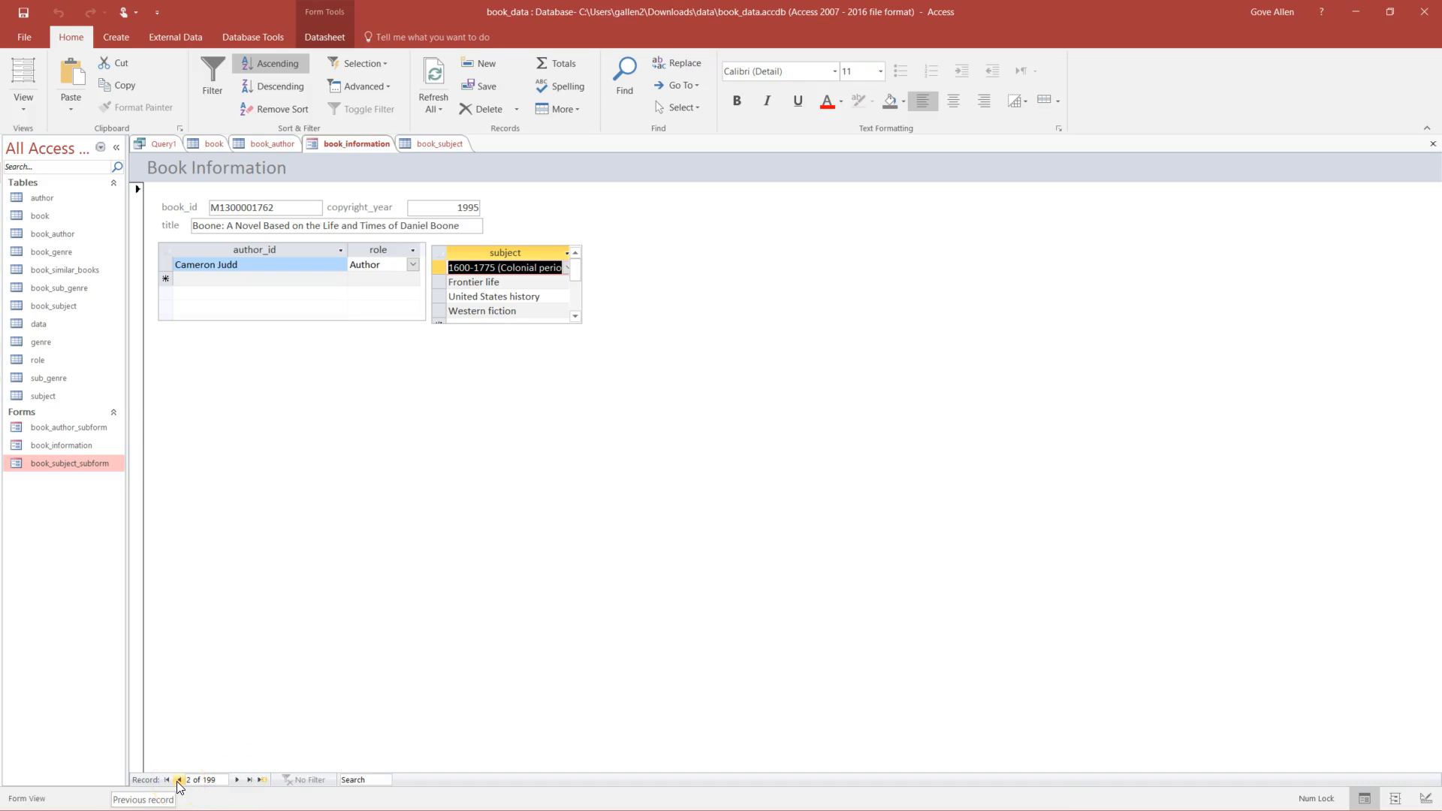
{"action": "left_click", "coordinate": [179, 781]}
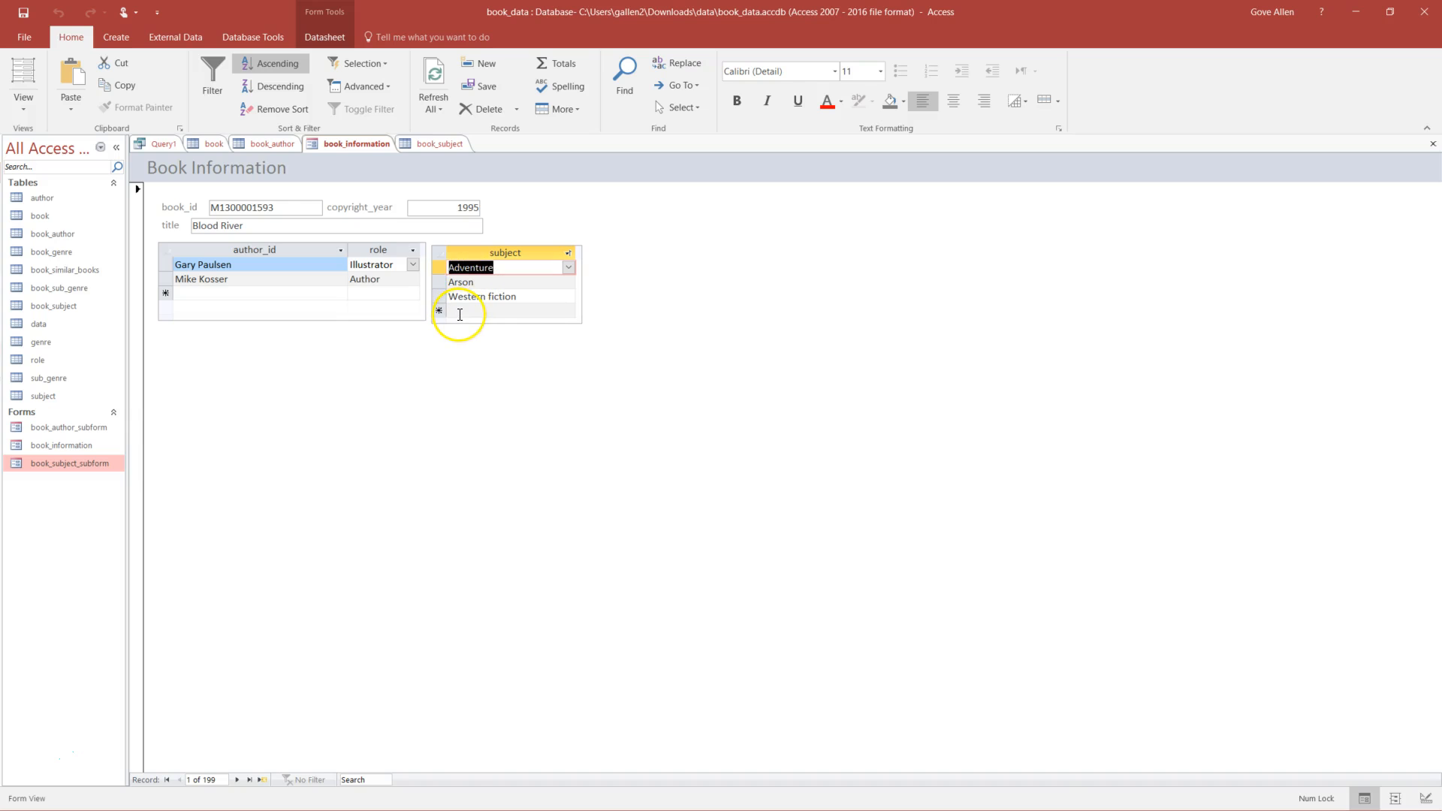
- In Design View, select both the author and subject subforms and align their top edges
{"action": "left_click", "coordinate": [24, 102]}
{"action": "left_click", "coordinate": [60, 202]}
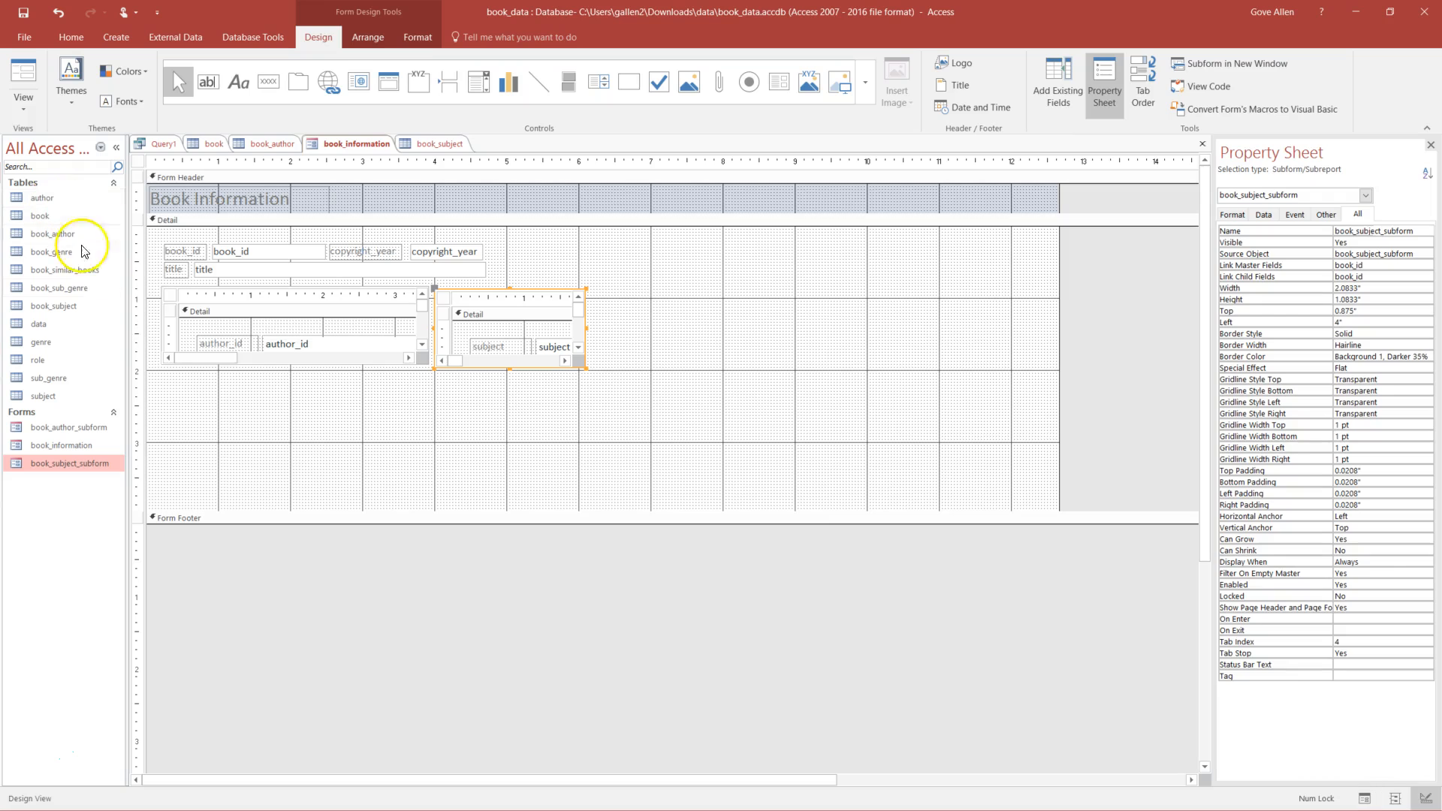
{"action": "left_click", "coordinate": [134, 326]}
{"action": "right_click", "coordinate": [311, 311]}
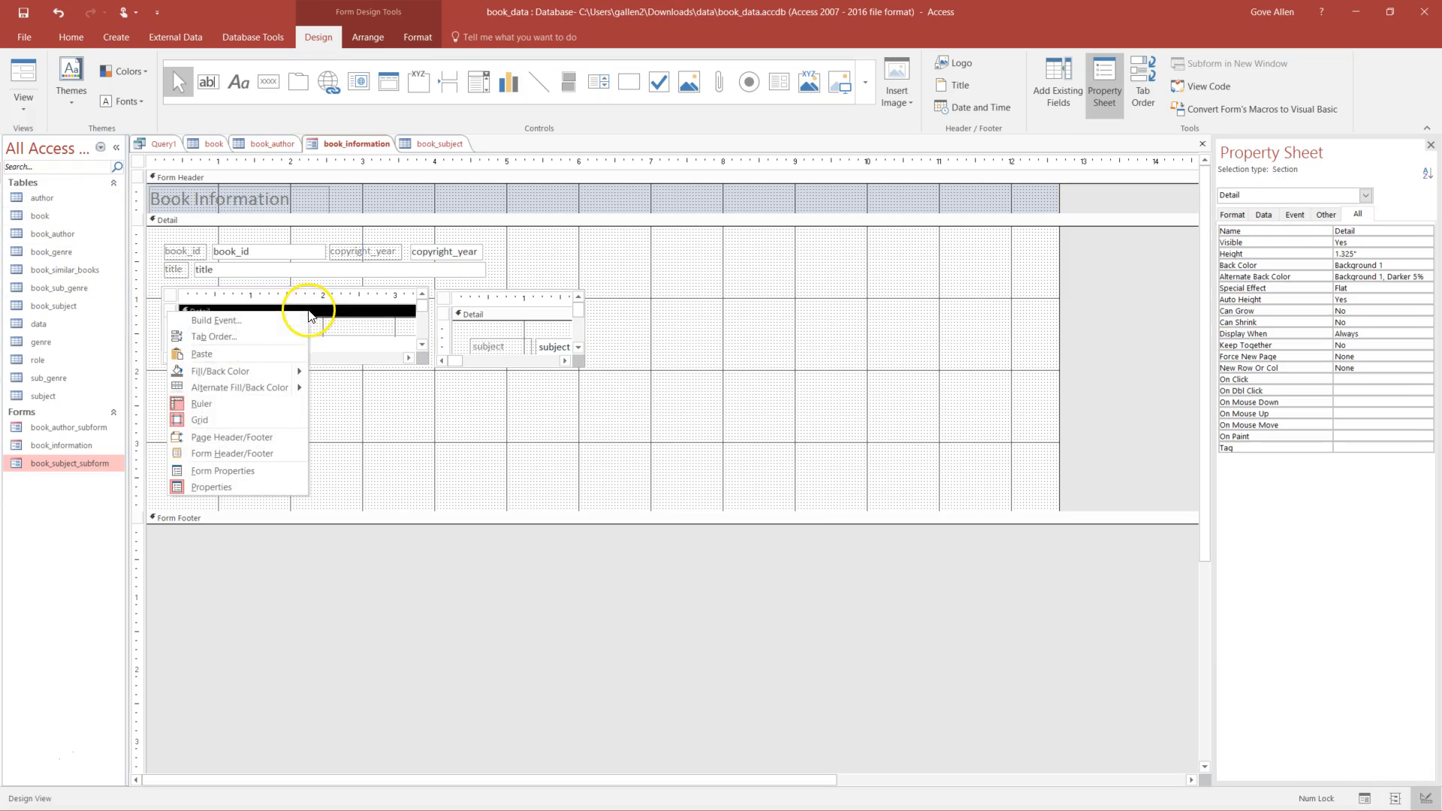
{"action": "left_click", "coordinate": [129, 312]}
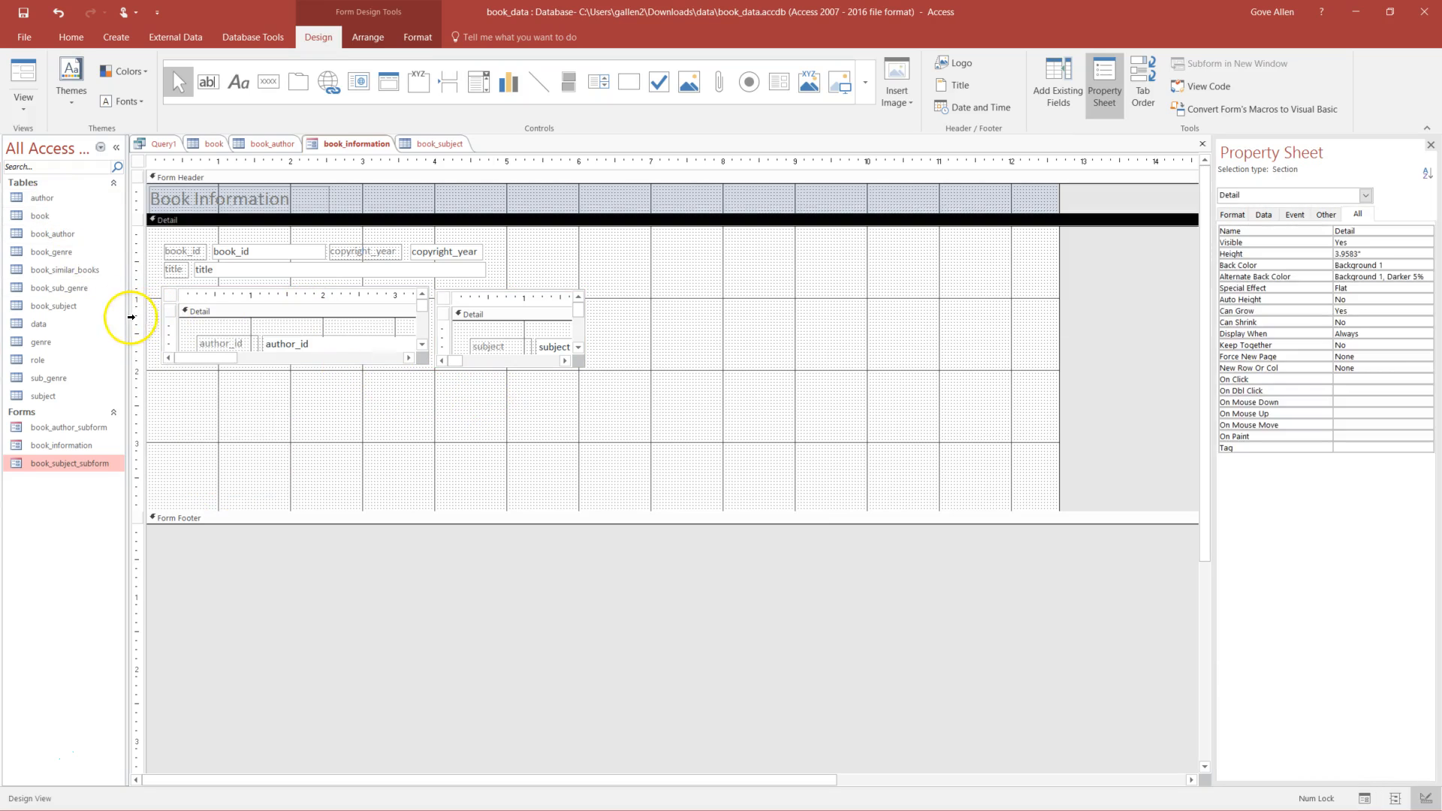
{"action": "left_click", "coordinate": [129, 313]}
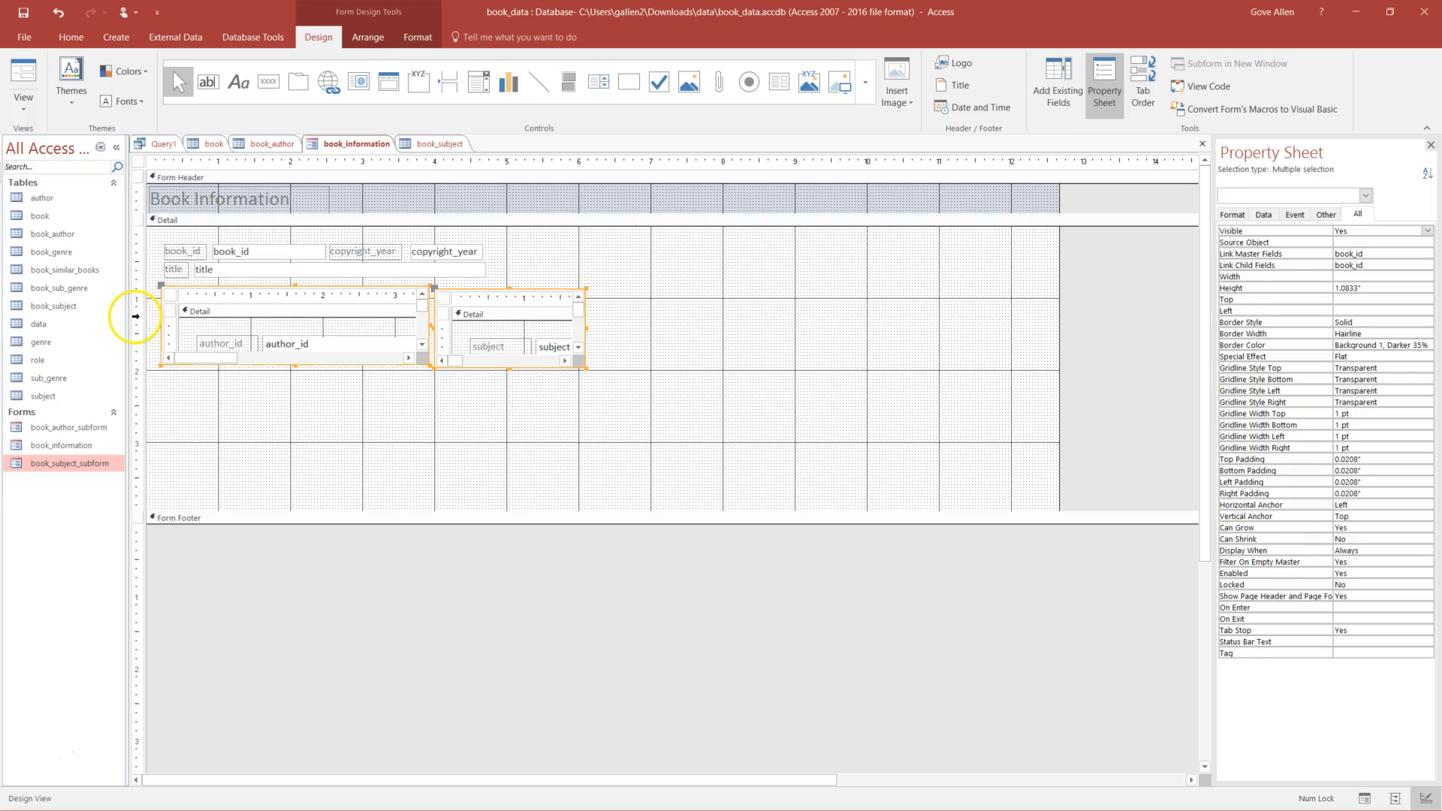
{"action": "right_click", "coordinate": [236, 287]}
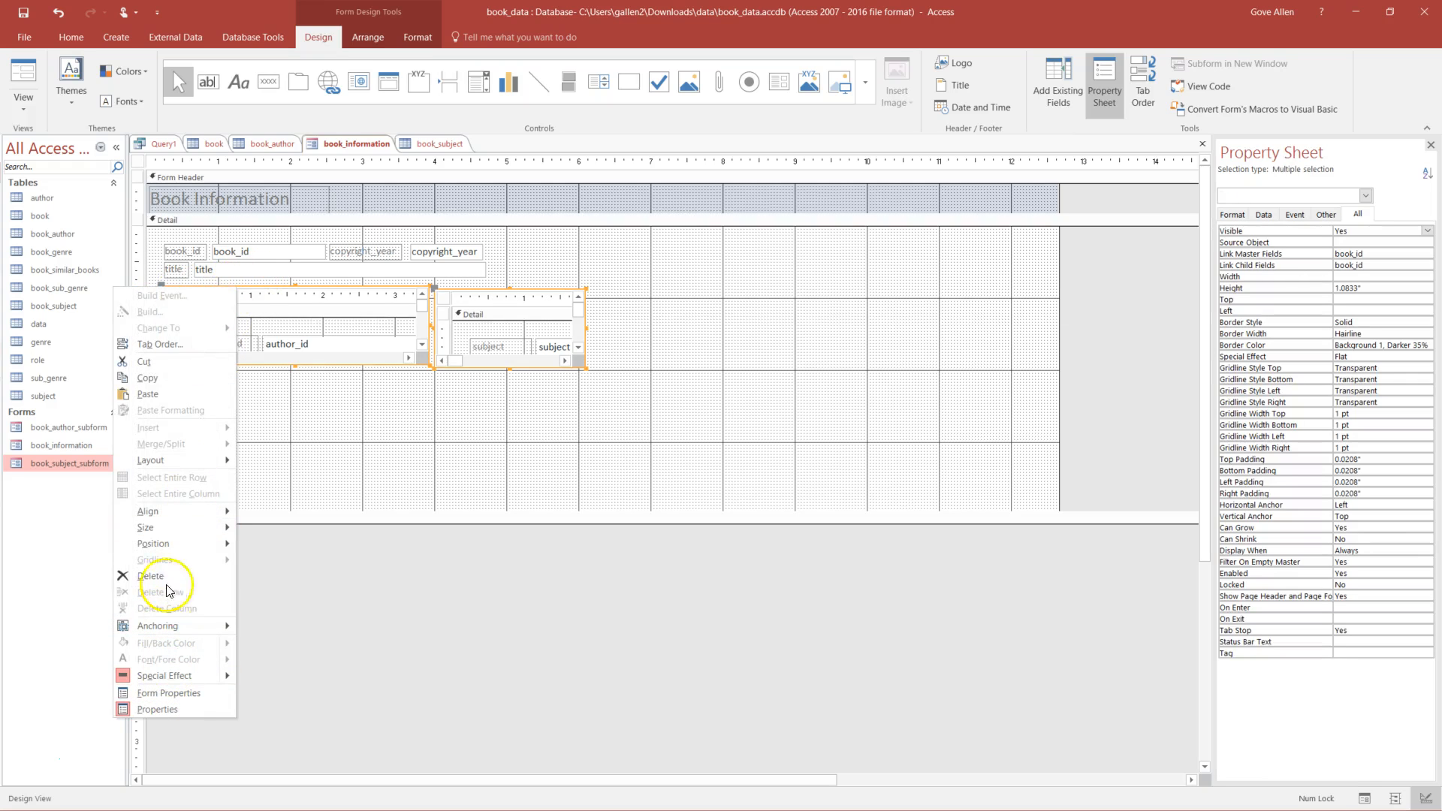
{"action": "mouse_move", "coordinate": [177, 513]}
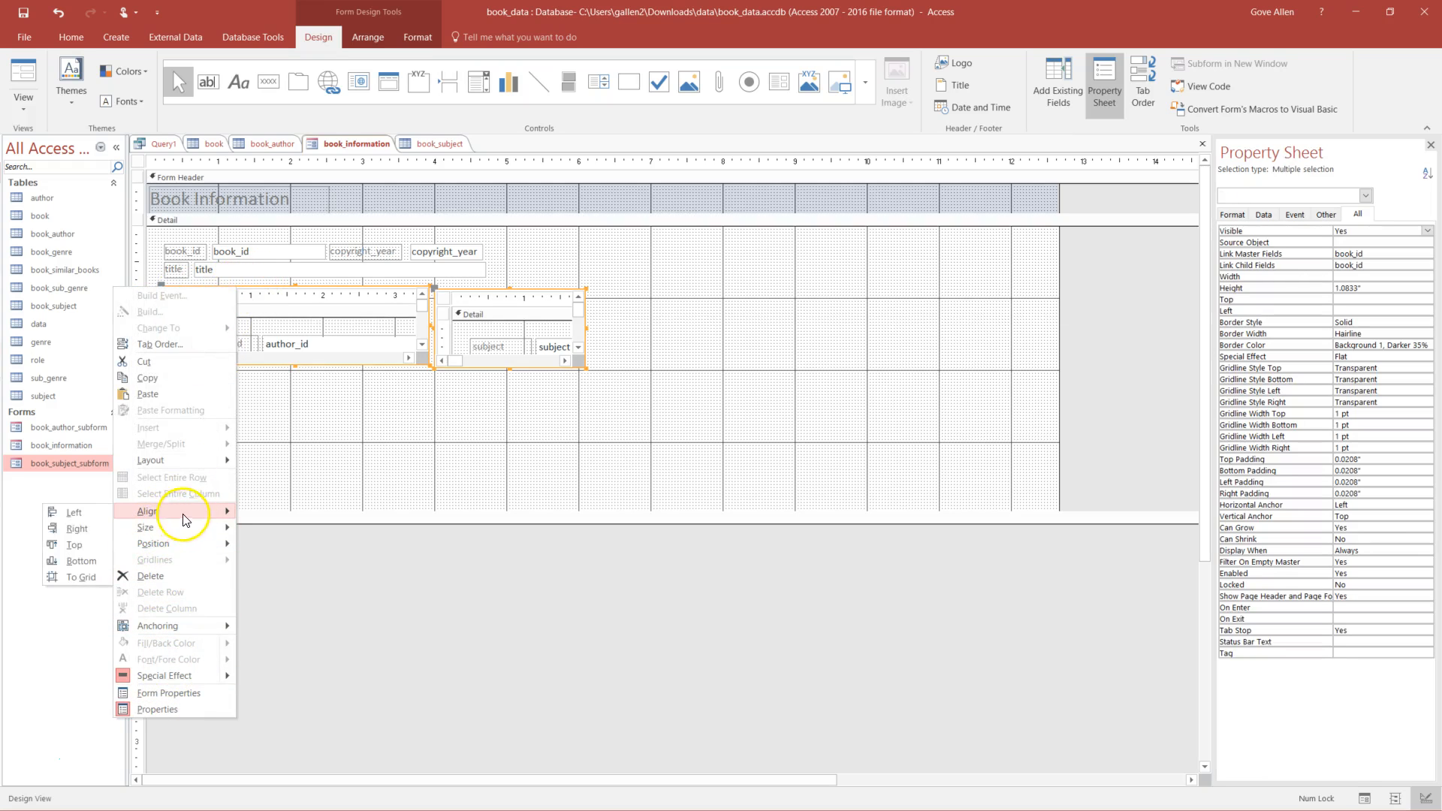
{"action": "left_click", "coordinate": [74, 545]}
{"action": "left_click", "coordinate": [273, 427]}
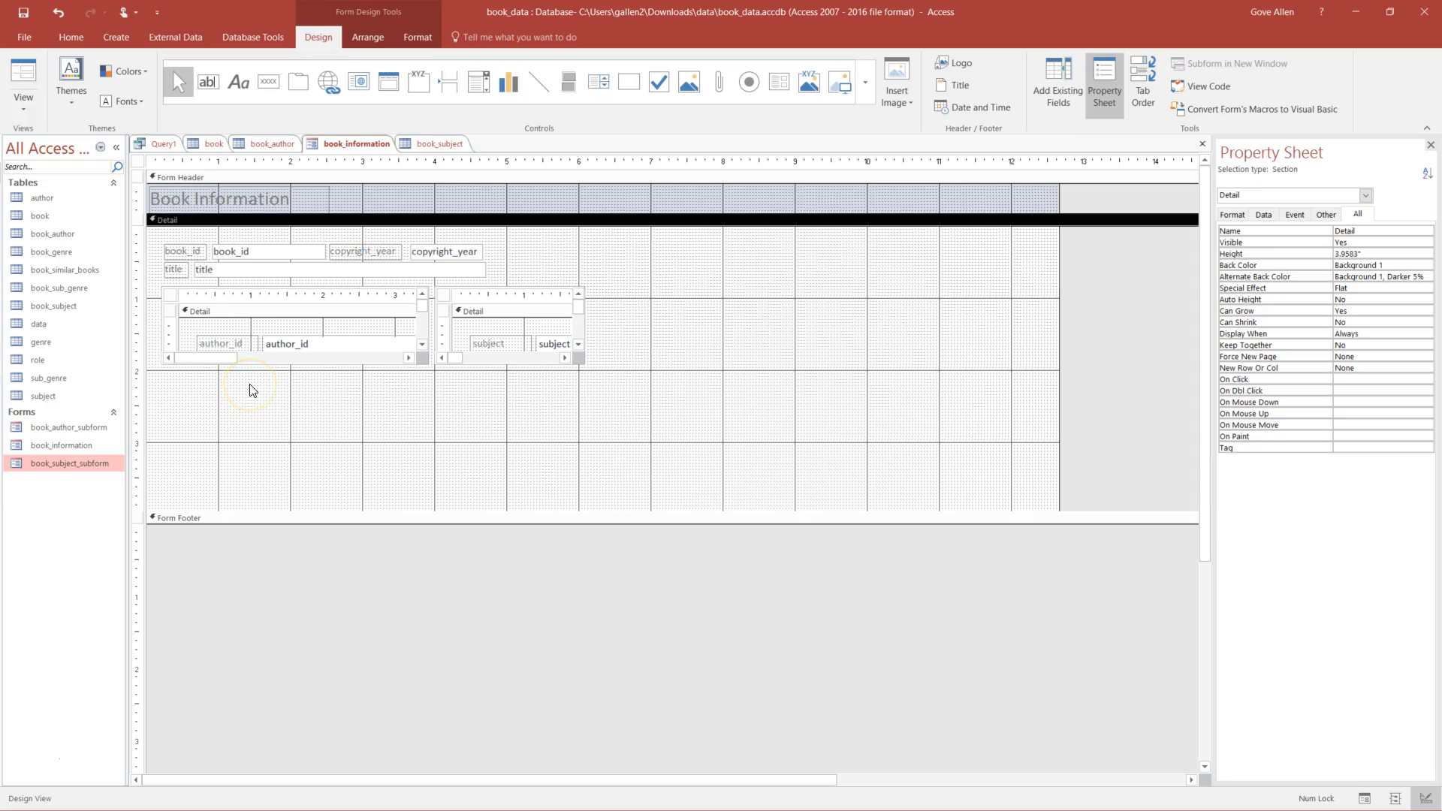
- Open the book_genre table and create a datasheet form from it
{"action": "left_click_drag", "start_coordinate": [46, 342], "coordinate": [51, 347]}
{"action": "double_click", "coordinate": [60, 255]}
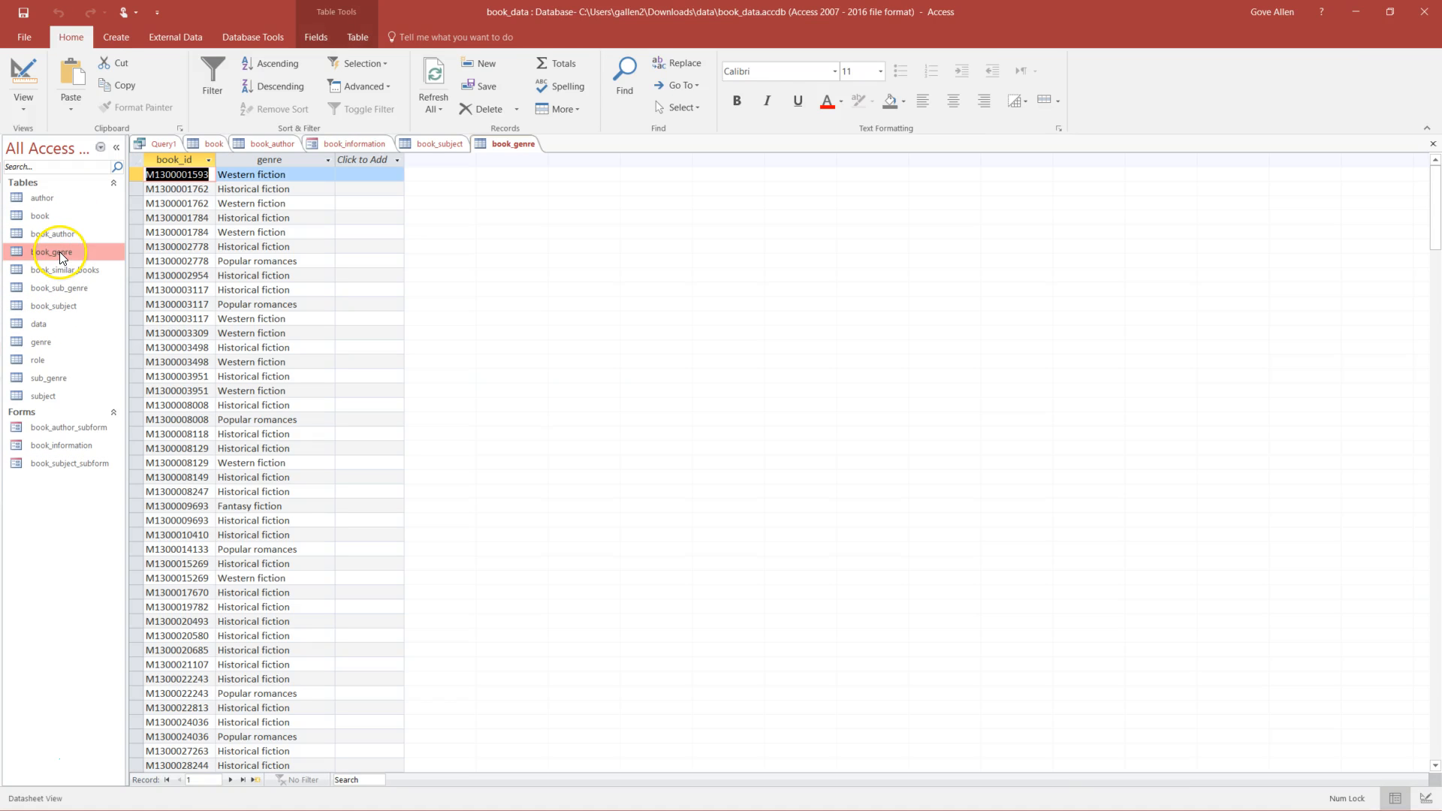
{"action": "left_click", "coordinate": [120, 38]}
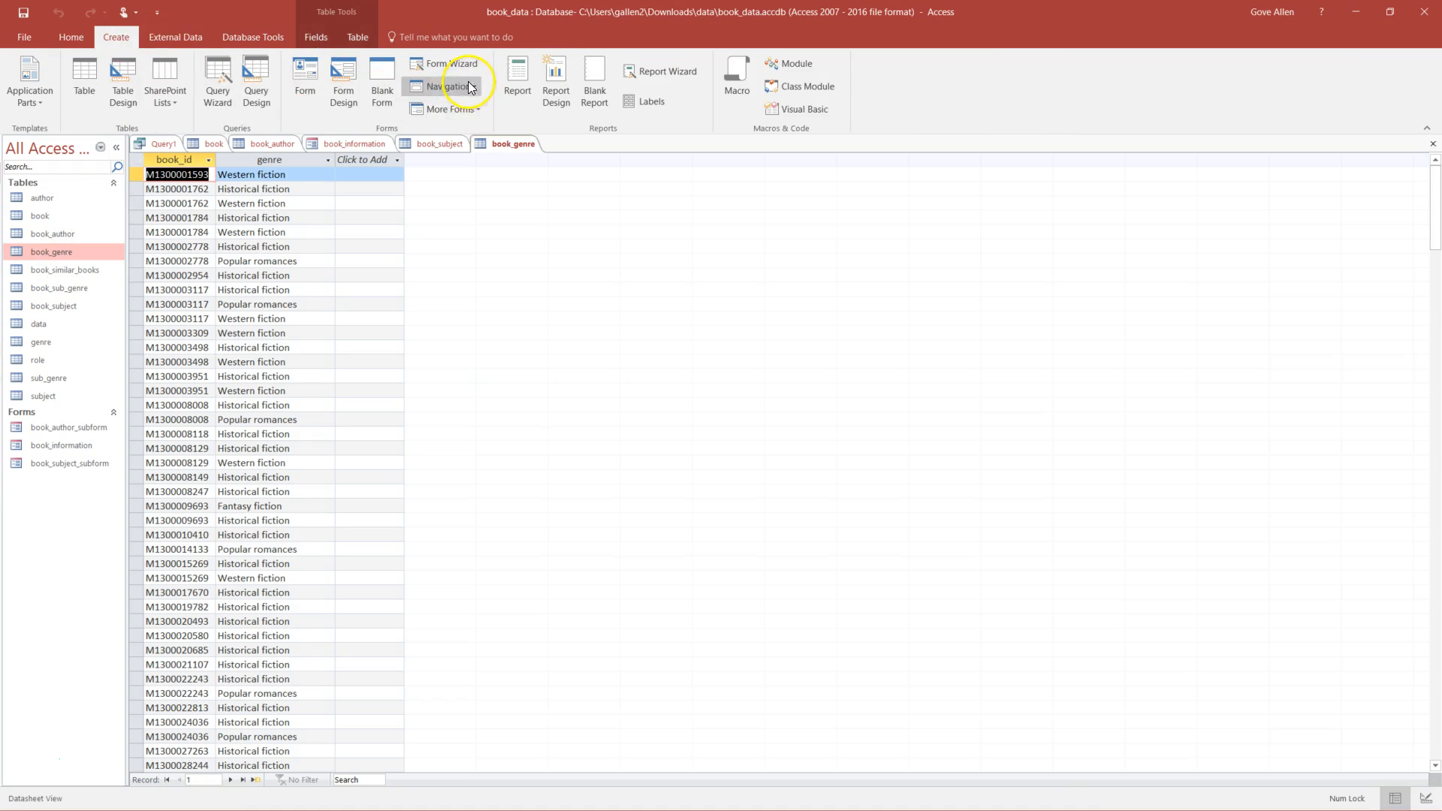
{"action": "left_click", "coordinate": [462, 110]}
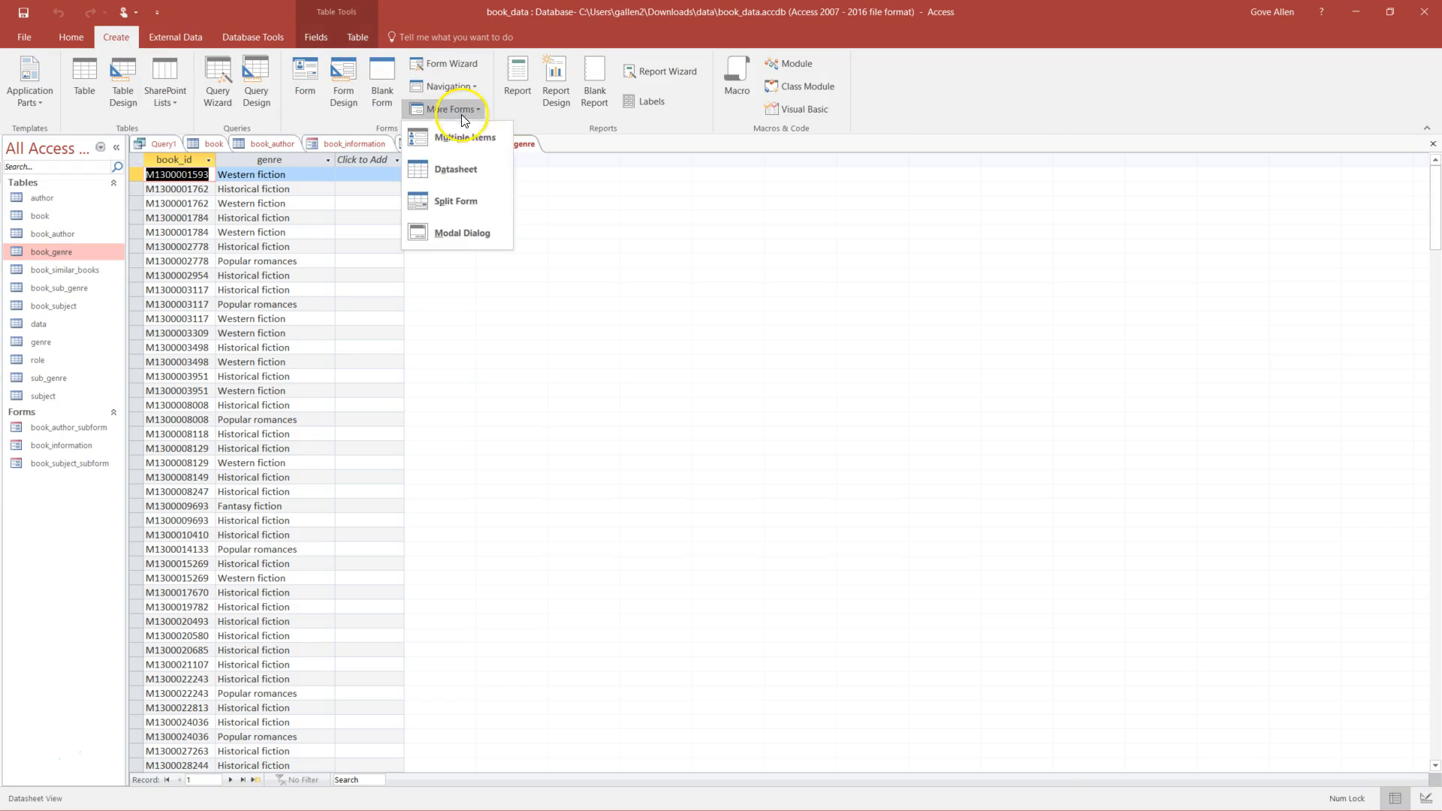
{"action": "left_click", "coordinate": [462, 174]}
- In Design View, remove the book_id field from the genre form and set Navigation Buttons to No
{"action": "left_click", "coordinate": [23, 75]}
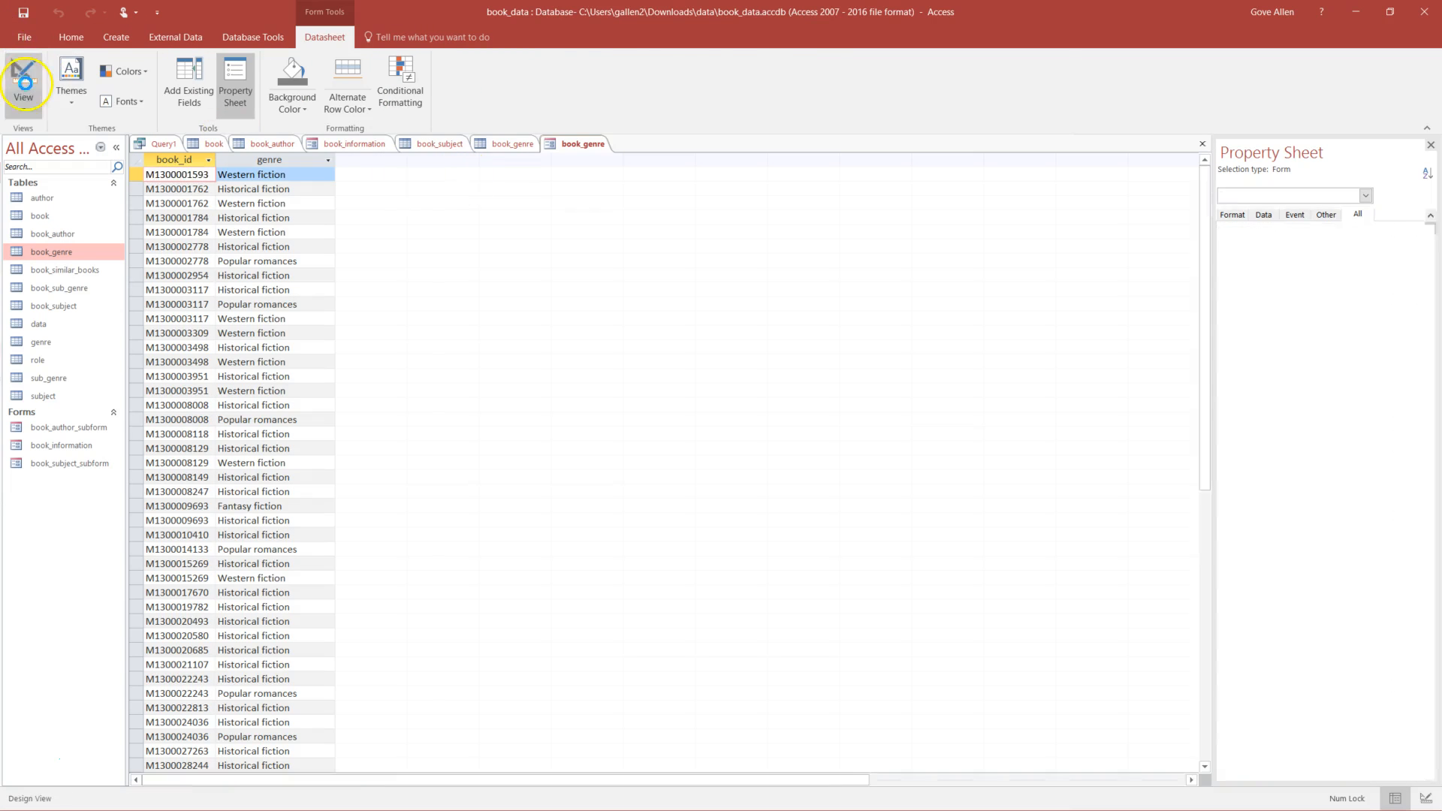
{"action": "key", "text": "Delete"}
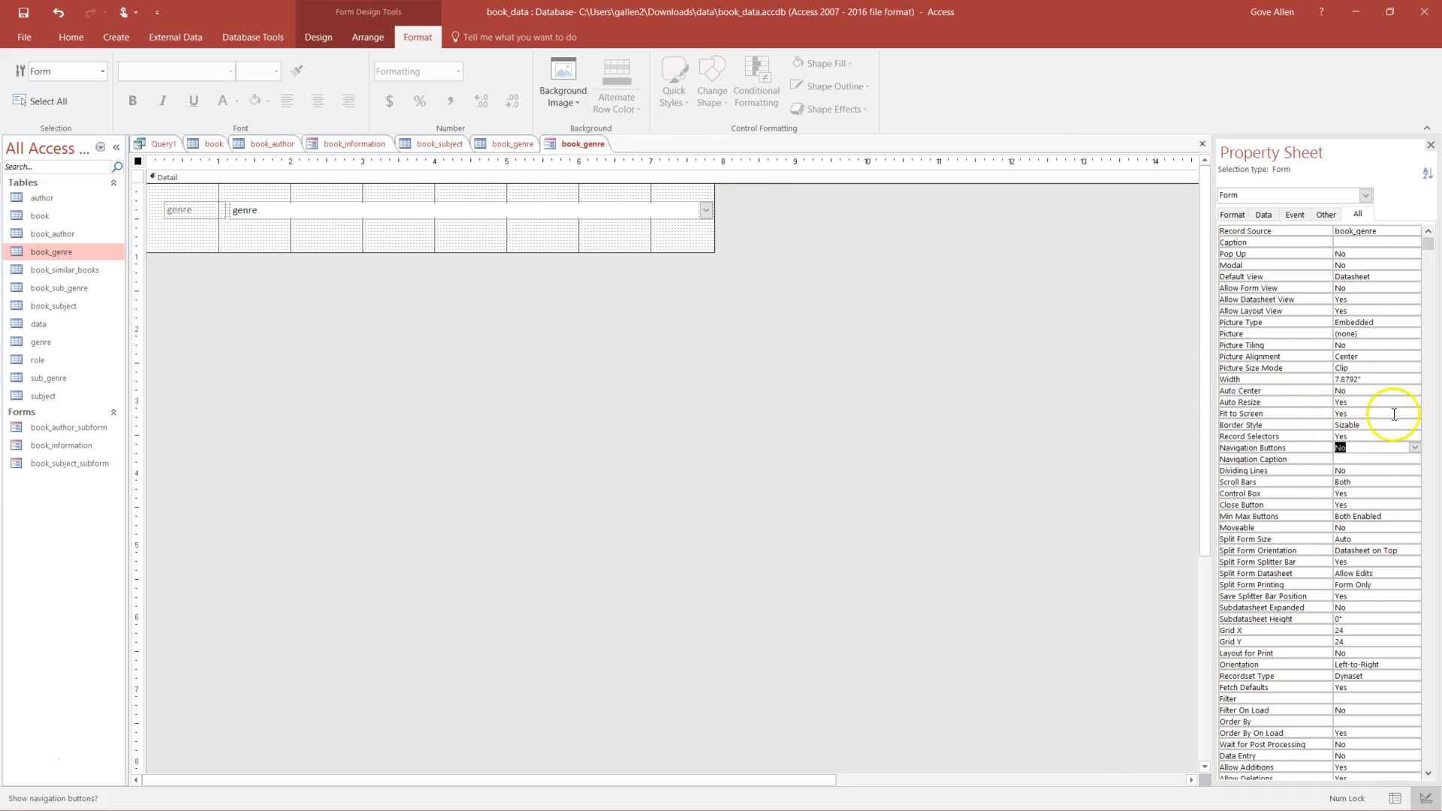
- Close the genre form, saving it as book_genre_subform
{"action": "left_click", "coordinate": [1204, 143]}
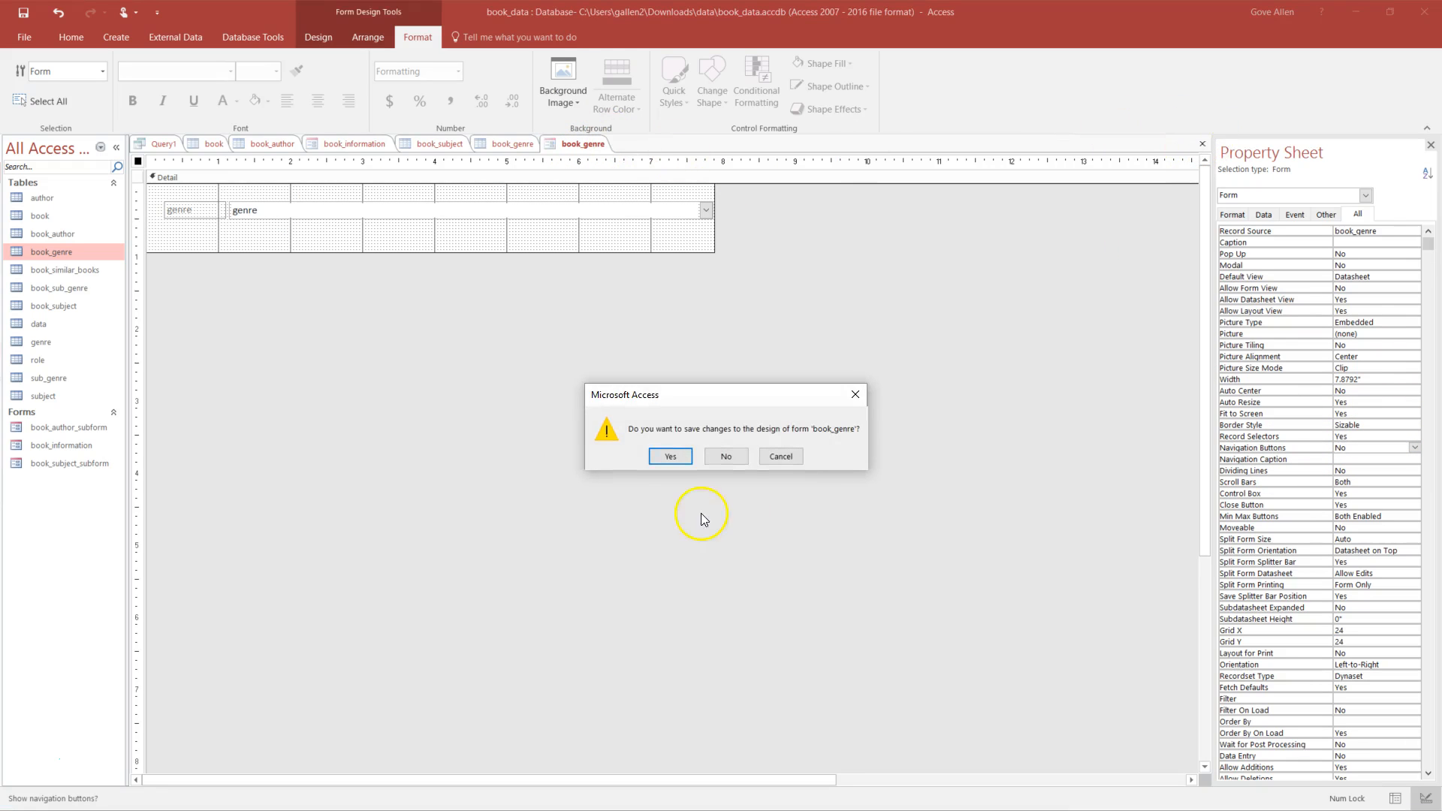
{"action": "left_click", "coordinate": [673, 455]}
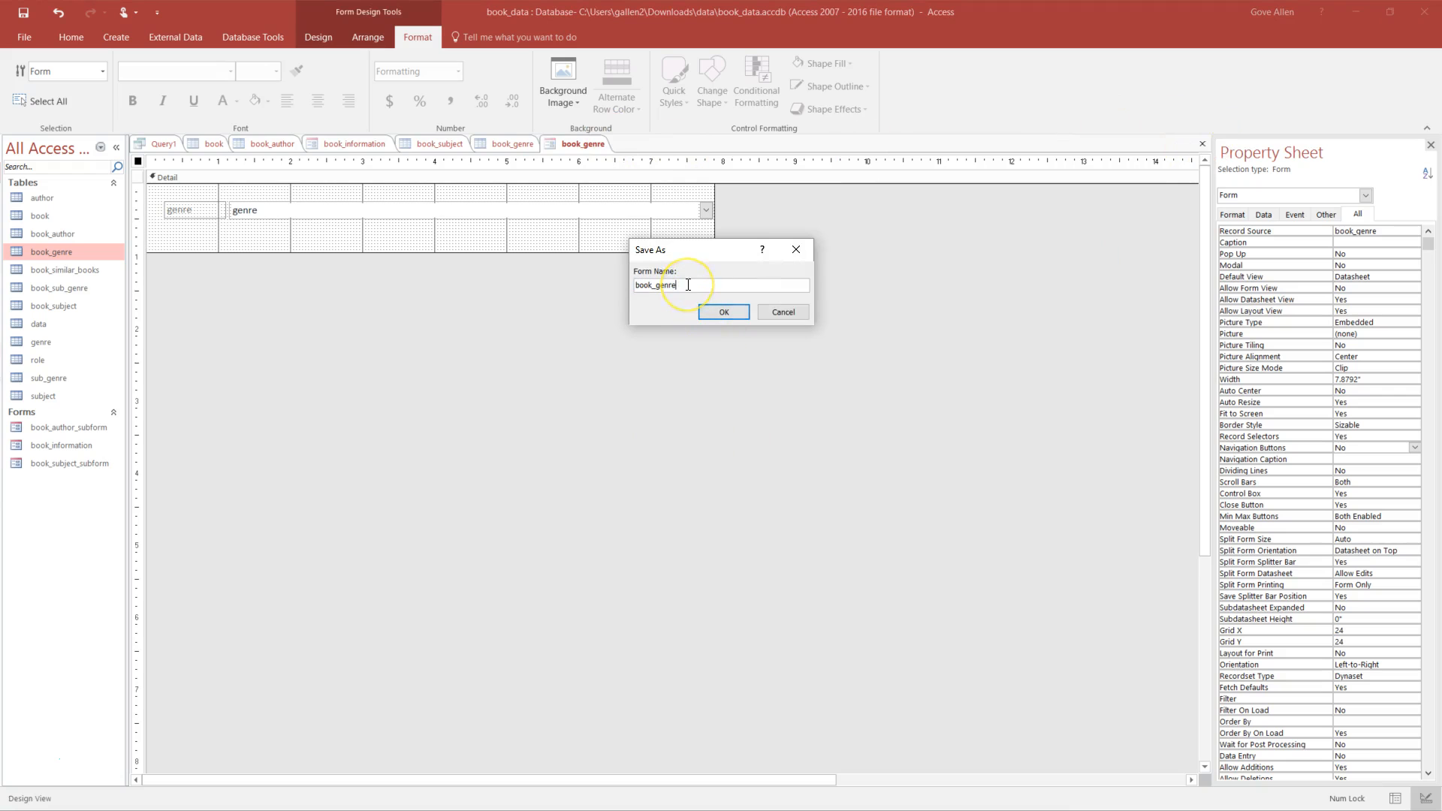
{"action": "type", "text": "_subform"}
{"action": "key", "text": "Return"}
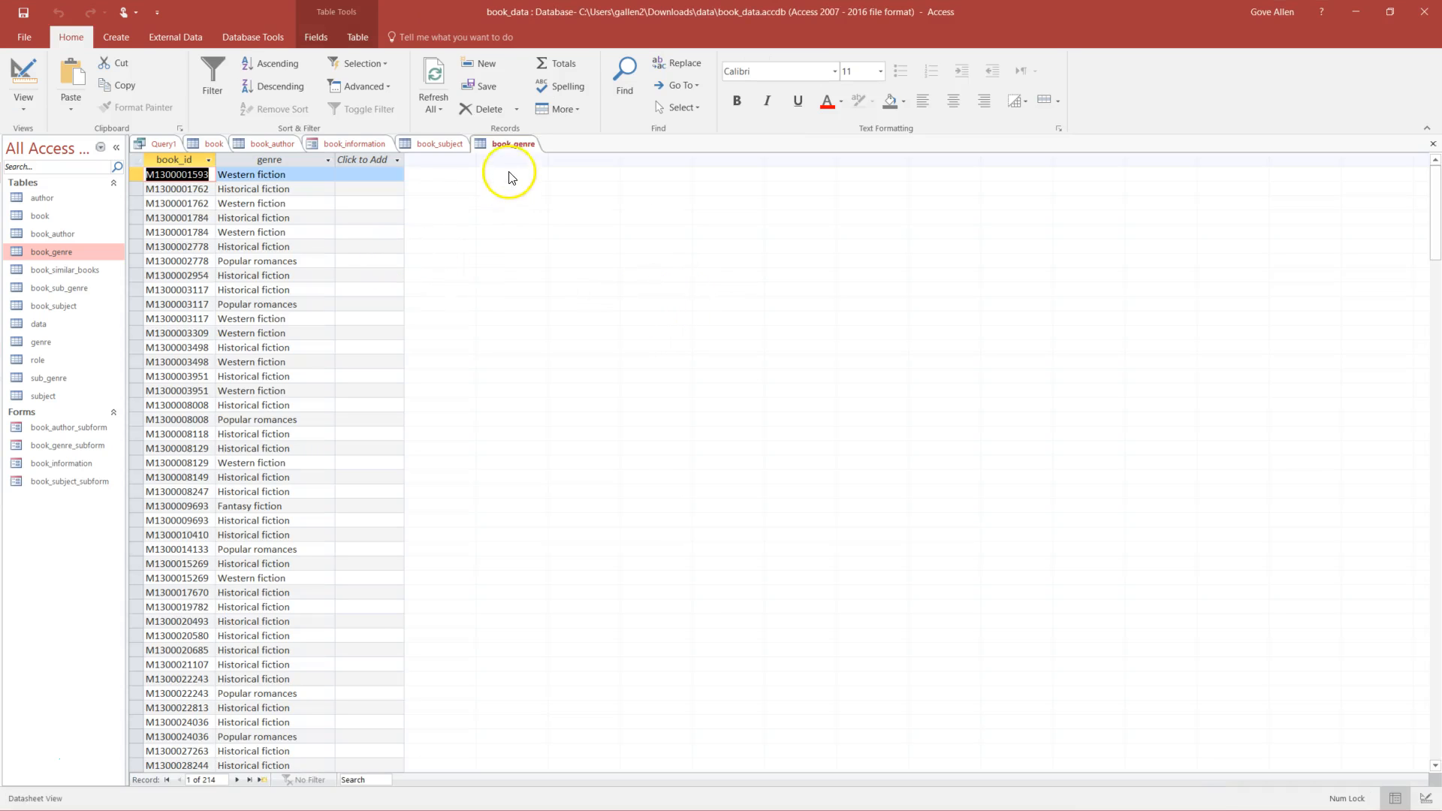
- Open the book_sub_genre table and create a datasheet form from it
{"action": "double_click", "coordinate": [73, 289]}
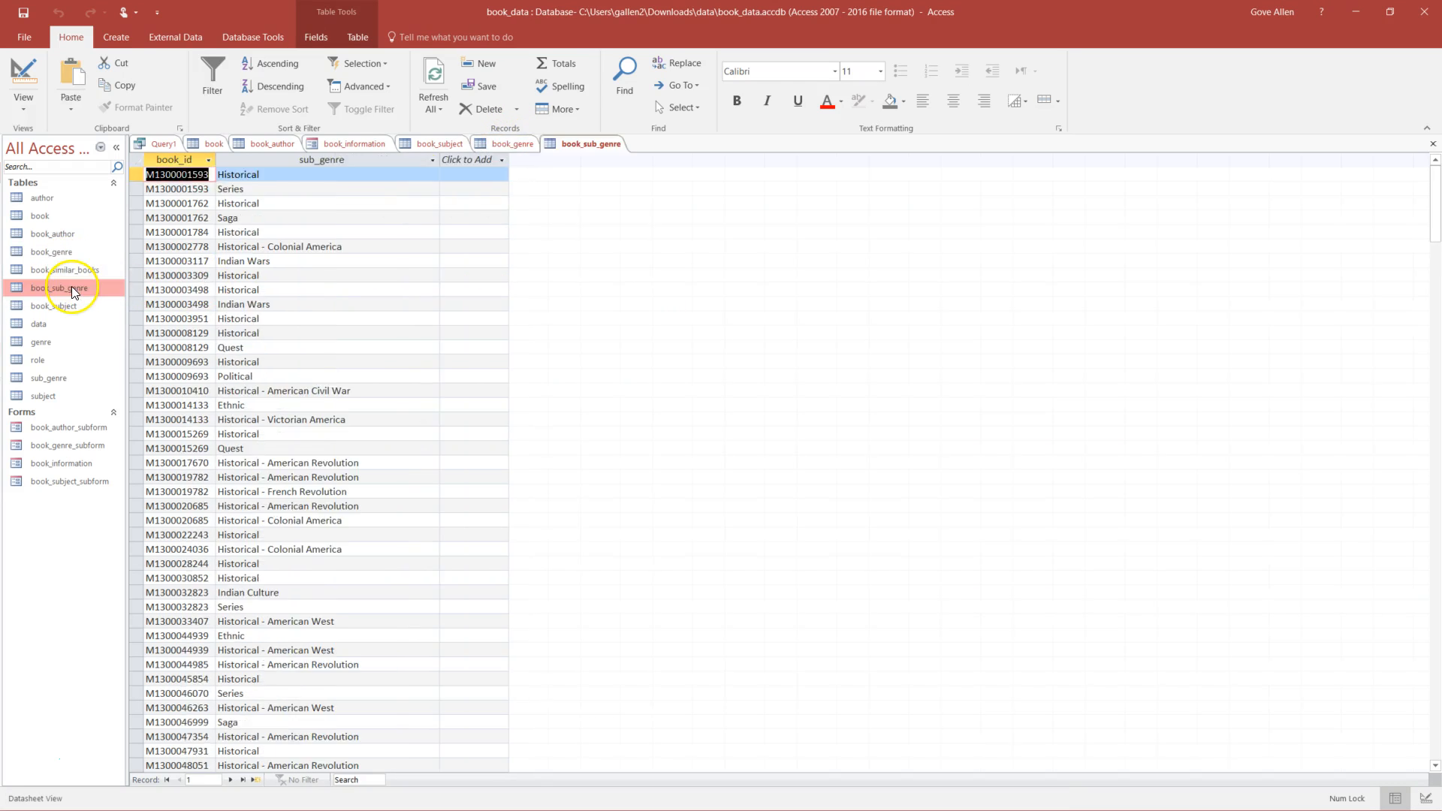
{"action": "left_click", "coordinate": [113, 38]}
{"action": "left_click", "coordinate": [453, 109]}
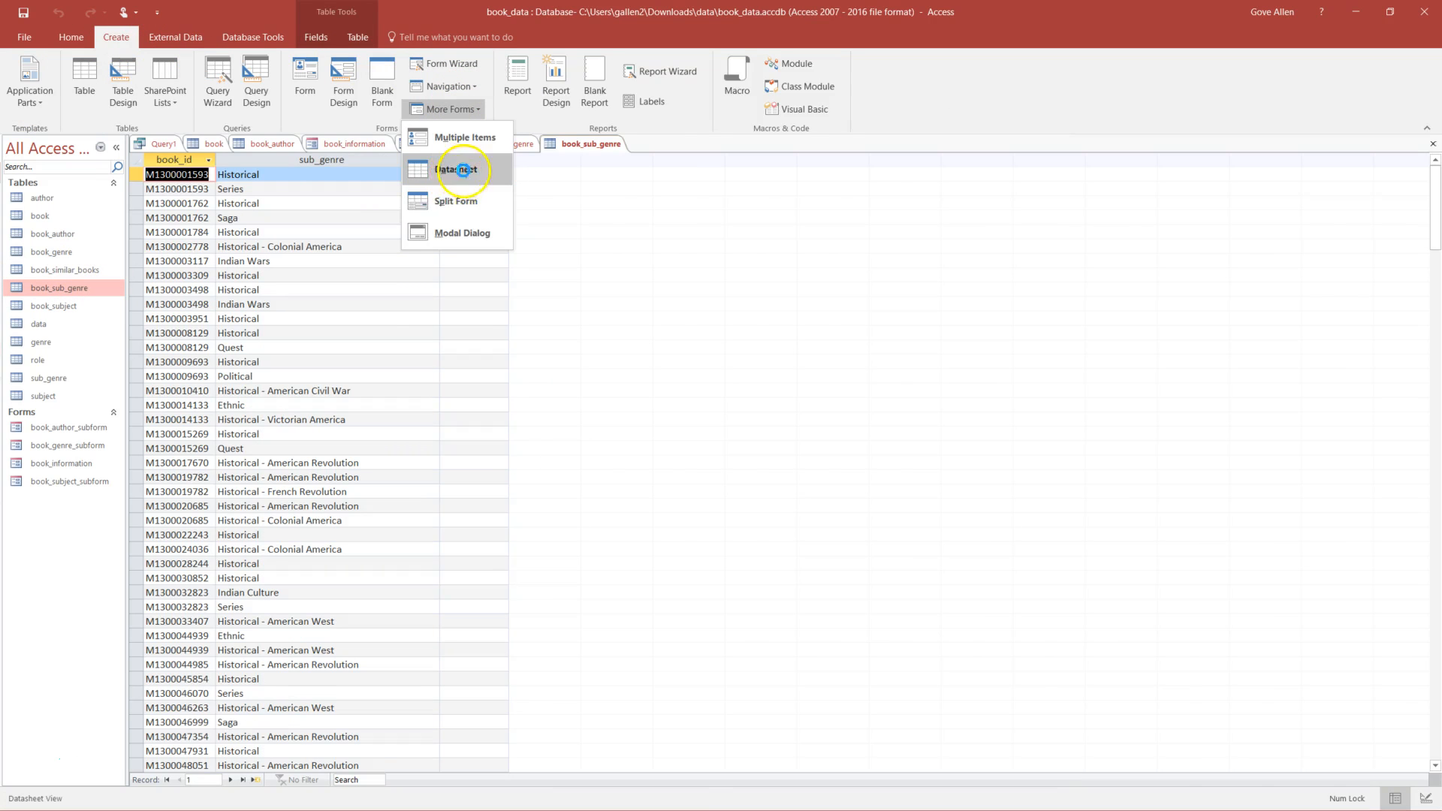
{"action": "left_click", "coordinate": [463, 170]}
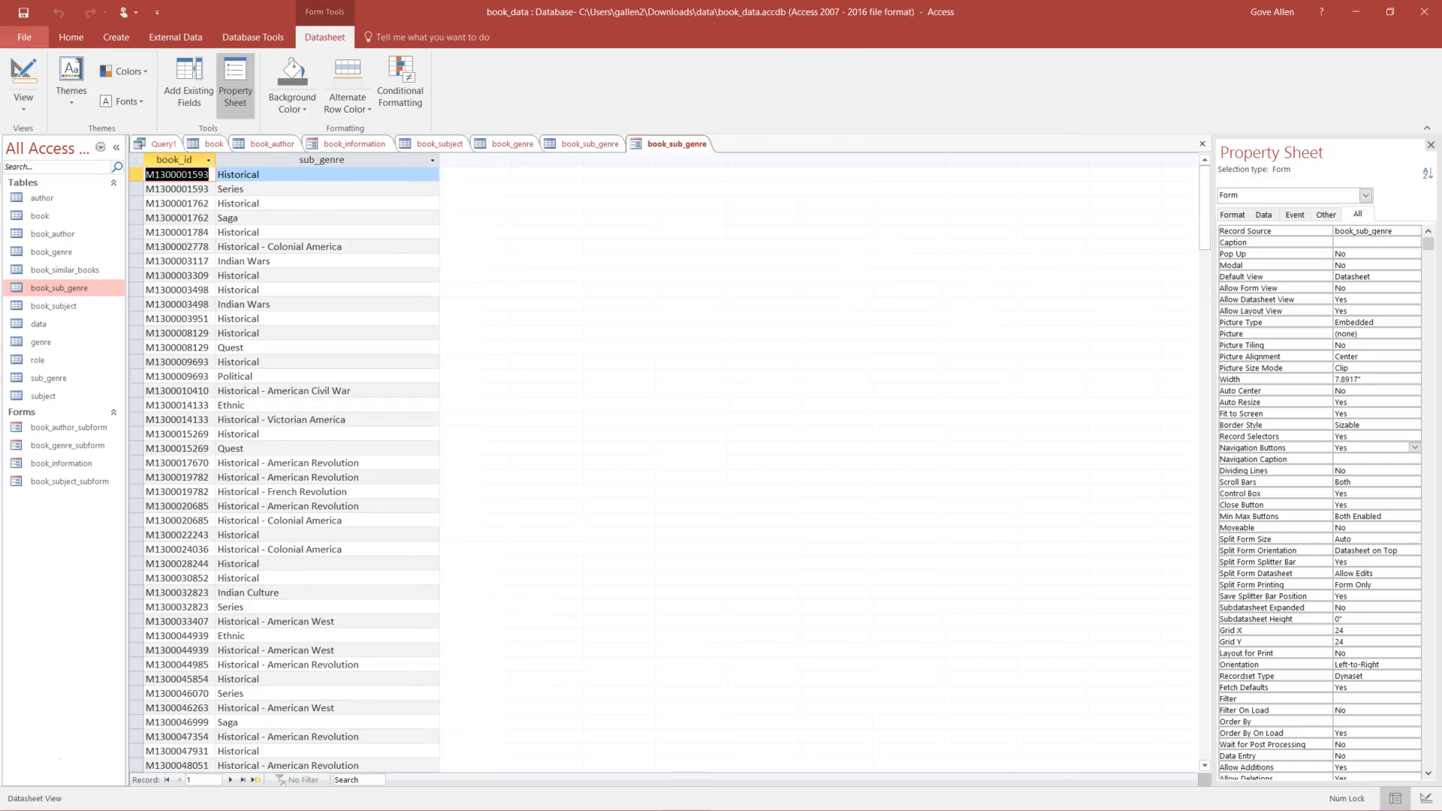
- In Design View, remove the book_id field from the sub-genre form and set Navigation Buttons to No
{"action": "left_click", "coordinate": [23, 75]}
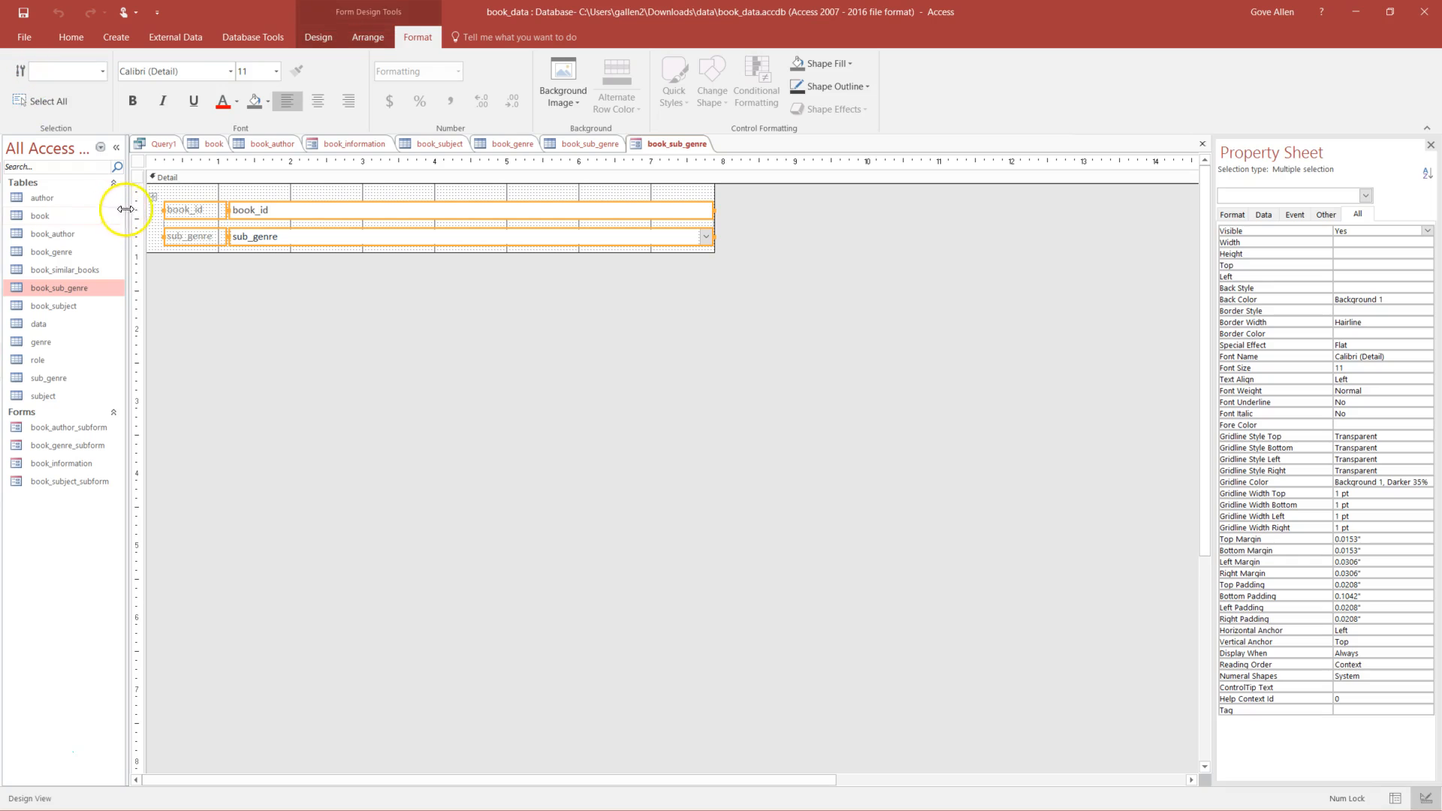
{"action": "left_click", "coordinate": [133, 209]}
{"action": "key", "text": "Delete"}
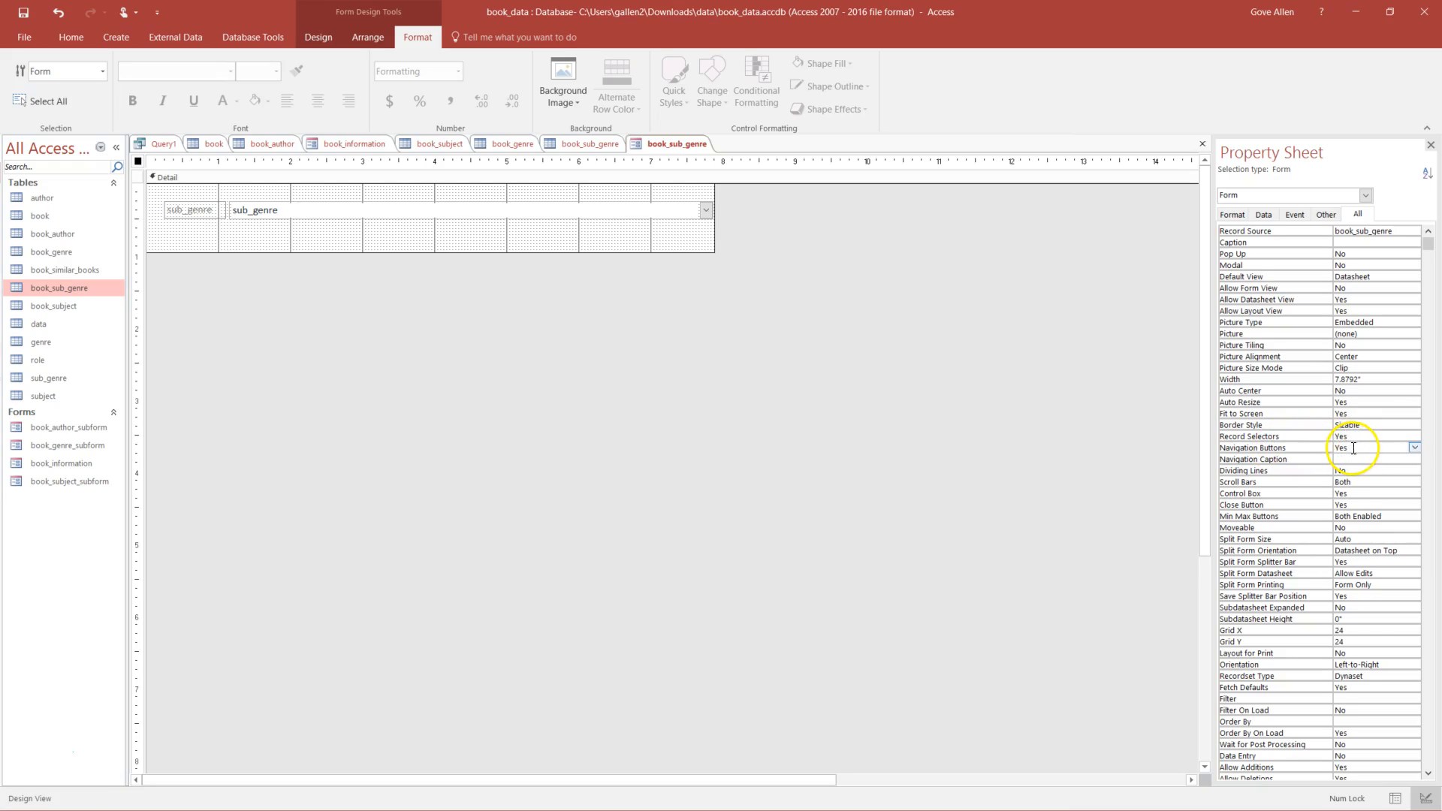
- Close the sub-genre form, saving it as book_sub_genre, and rename the saved form book_sub_genre_subform
{"action": "left_click", "coordinate": [1203, 145]}
{"action": "left_click", "coordinate": [684, 453]}
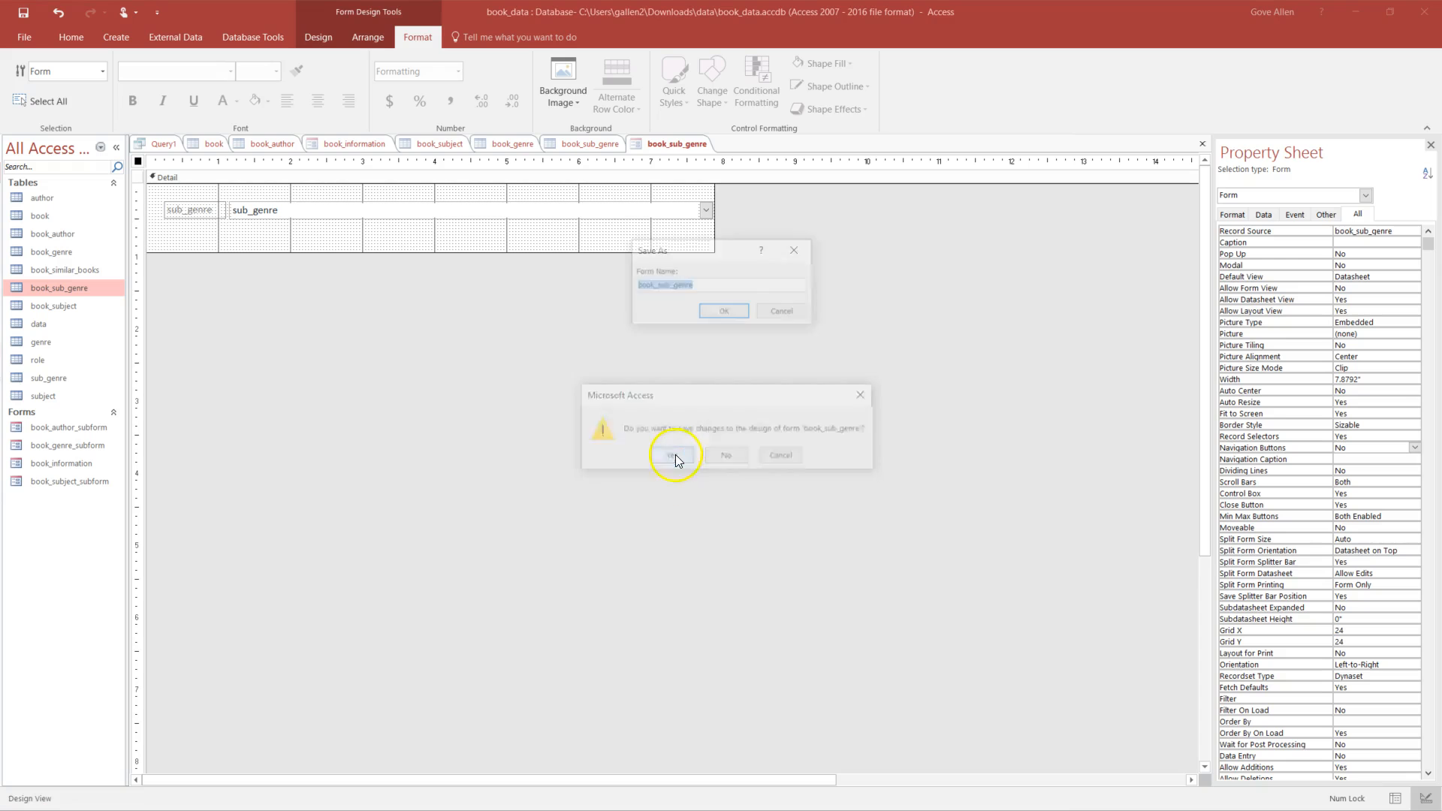
{"action": "left_click", "coordinate": [725, 312]}
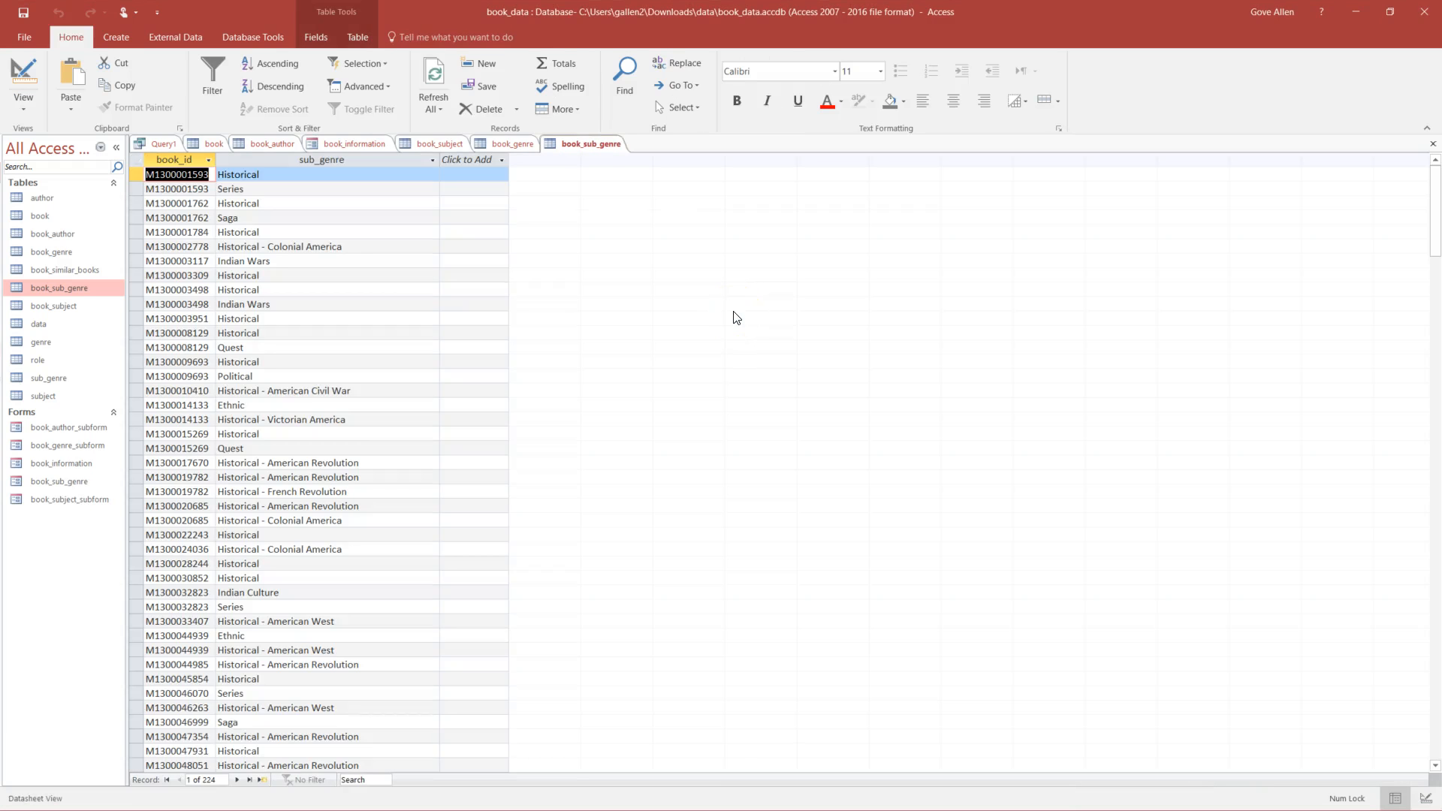
{"action": "left_click", "coordinate": [52, 482]}
{"action": "right_click", "coordinate": [51, 482]}
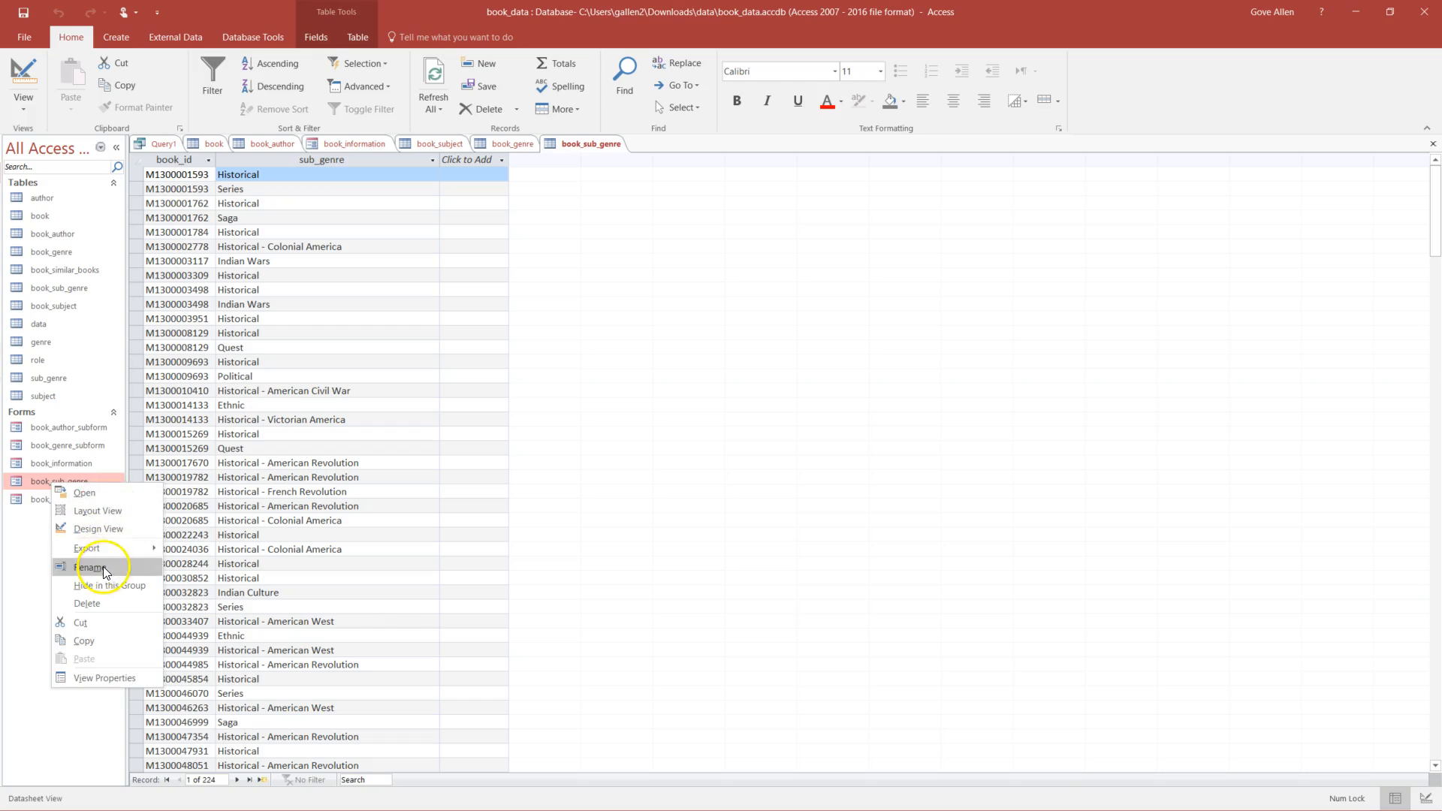
{"action": "left_click", "coordinate": [89, 568]}
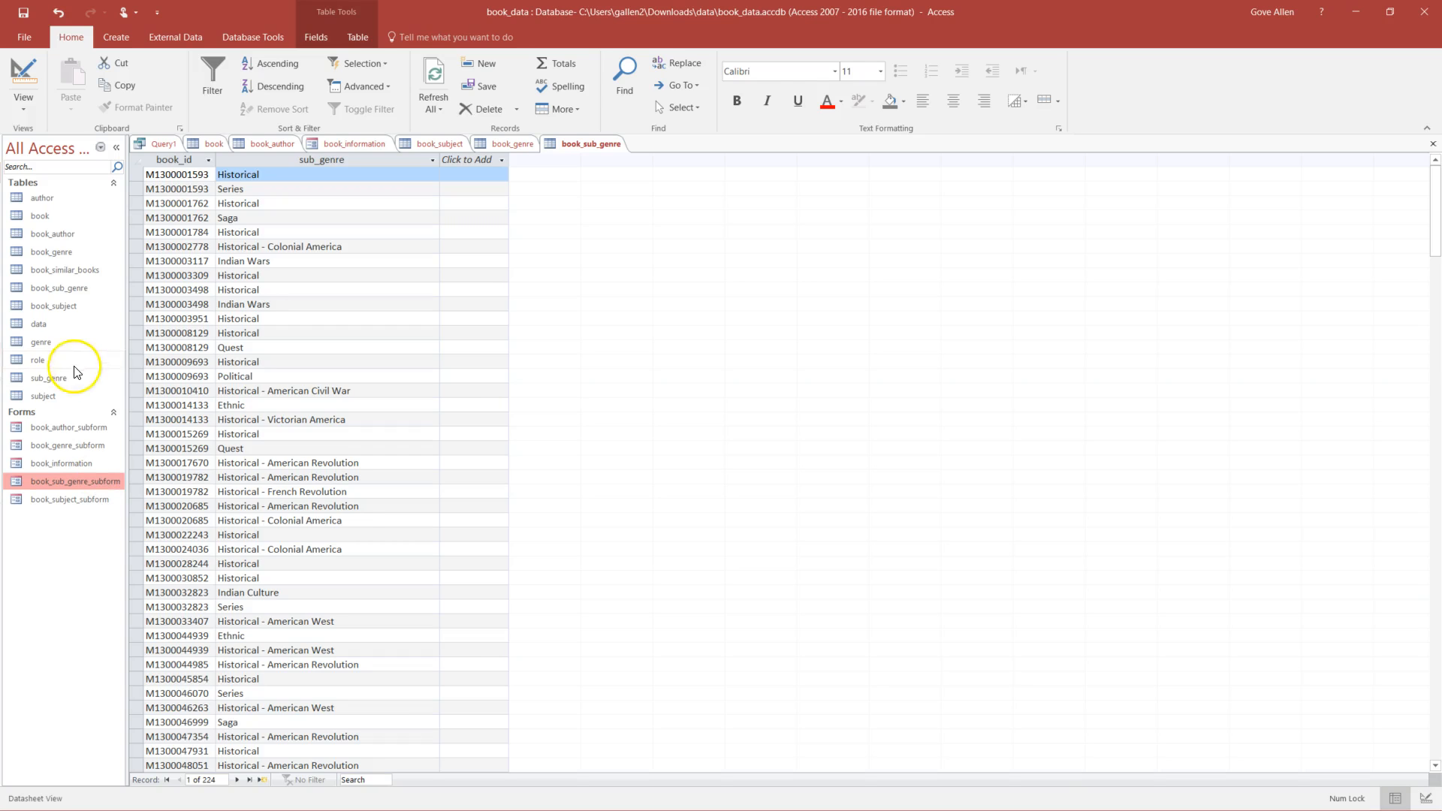
- Open the book_similar_books table and create a datasheet form from it
{"action": "left_click", "coordinate": [51, 274]}
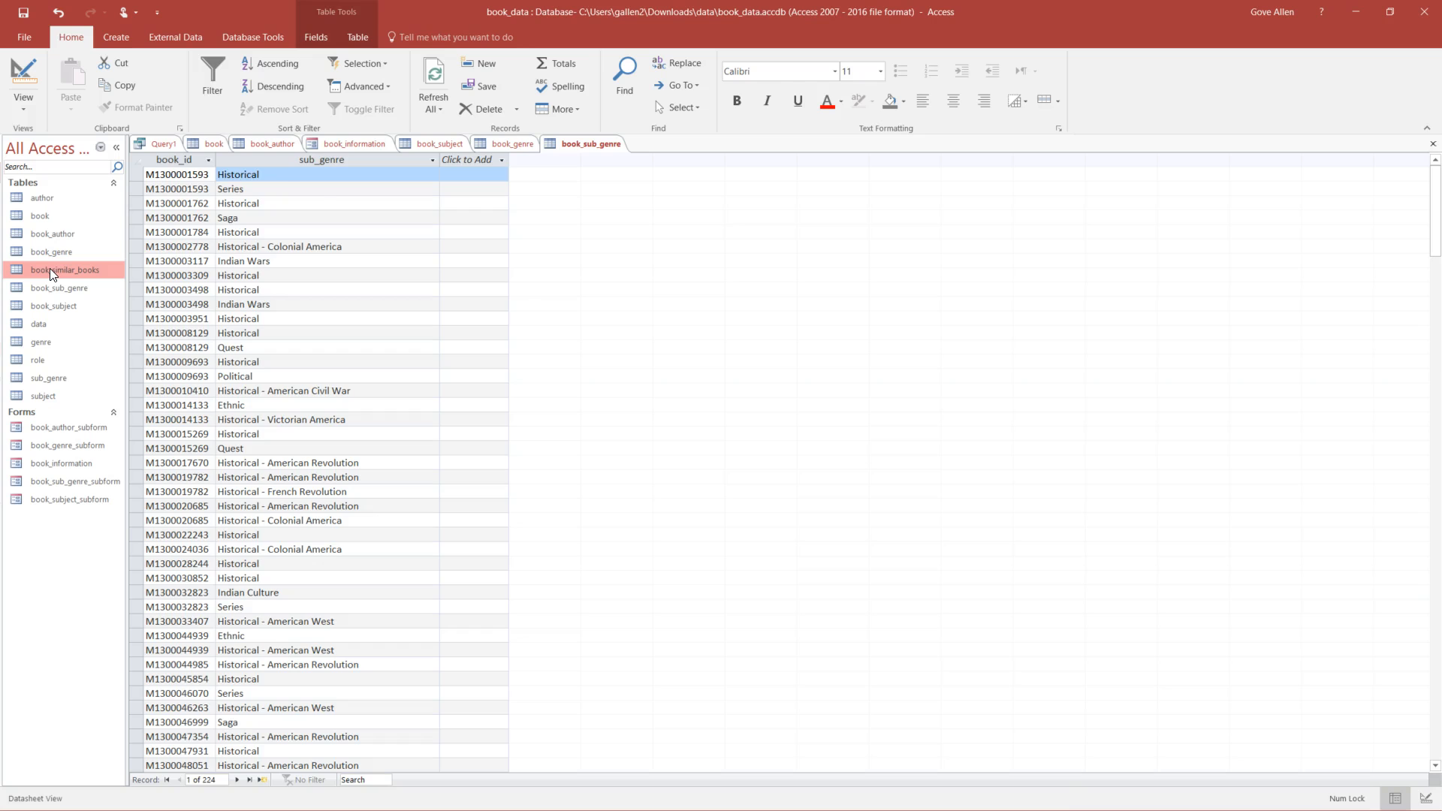
{"action": "double_click", "coordinate": [50, 269]}
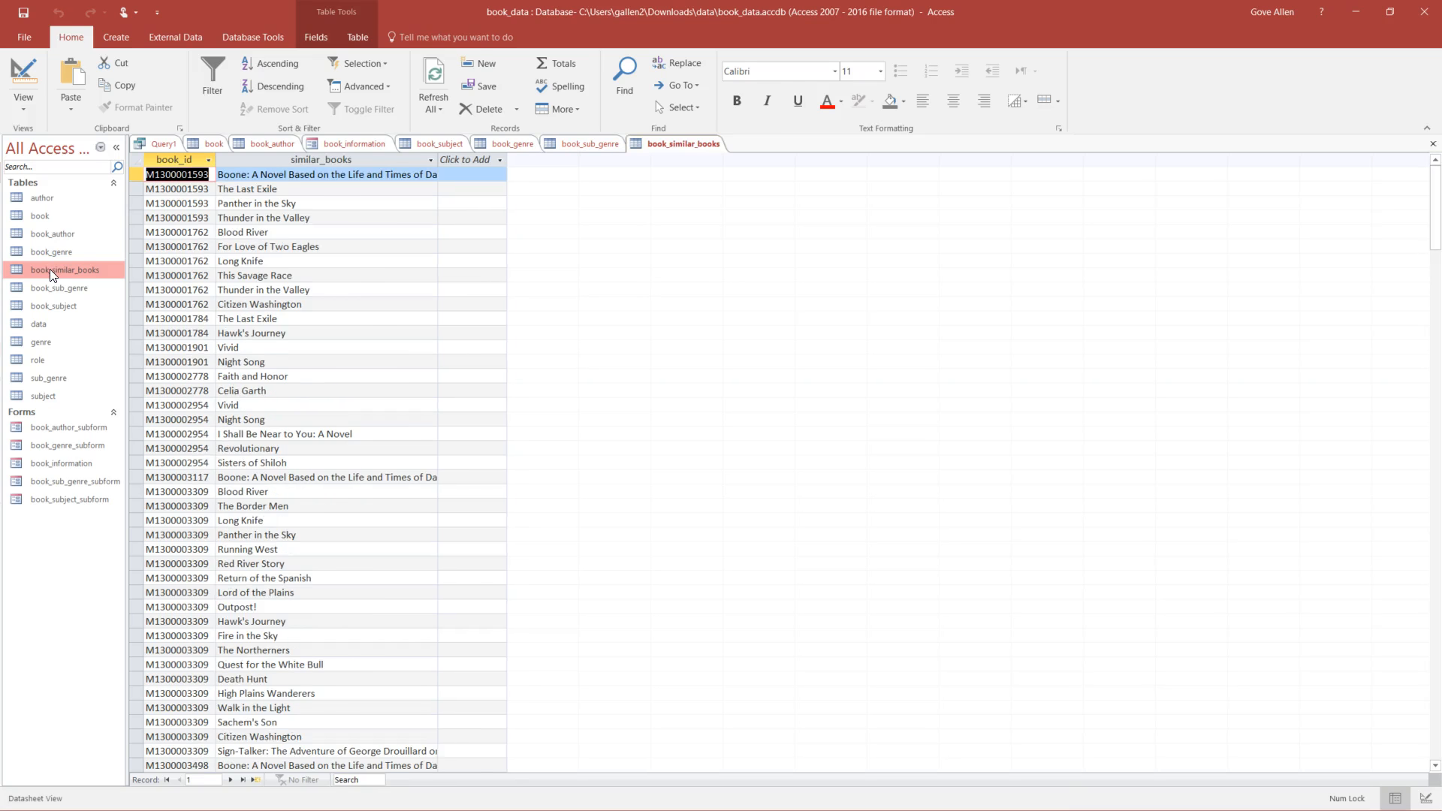
{"action": "left_click", "coordinate": [113, 38]}
{"action": "left_click", "coordinate": [445, 109]}
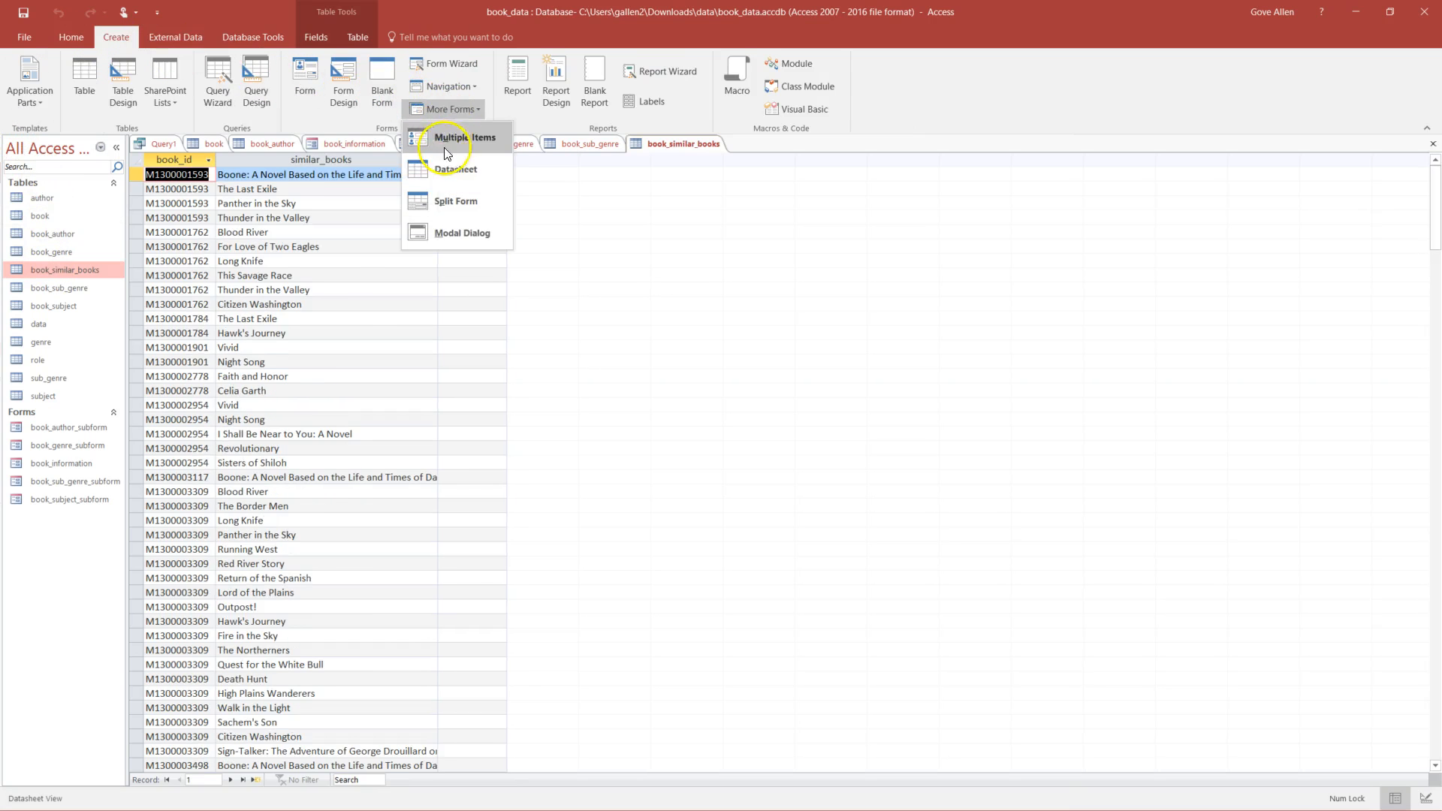
{"action": "left_click", "coordinate": [446, 168]}
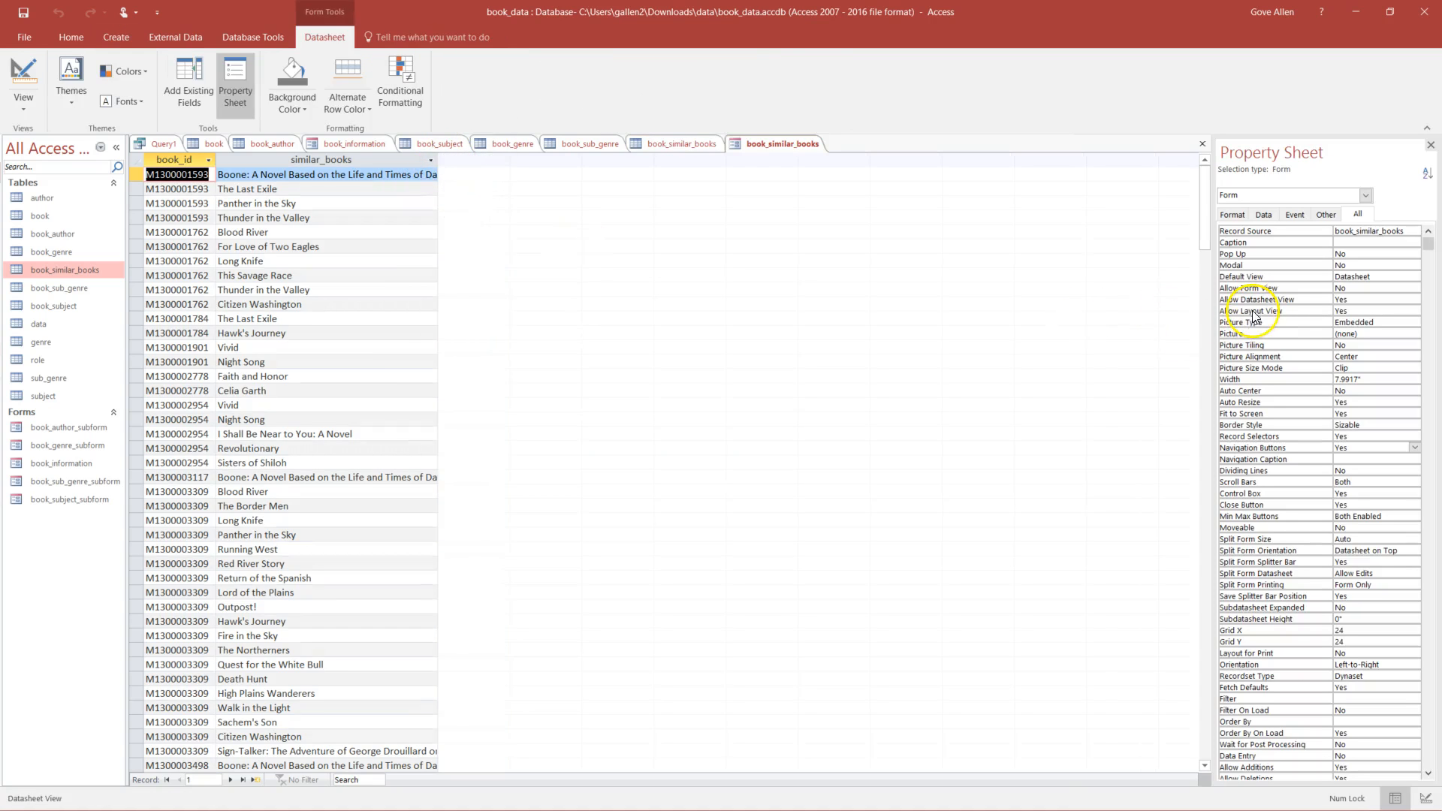
- In Design View, remove the book_id field from the similar books form and set Navigation Buttons to No
{"action": "left_click", "coordinate": [24, 75]}
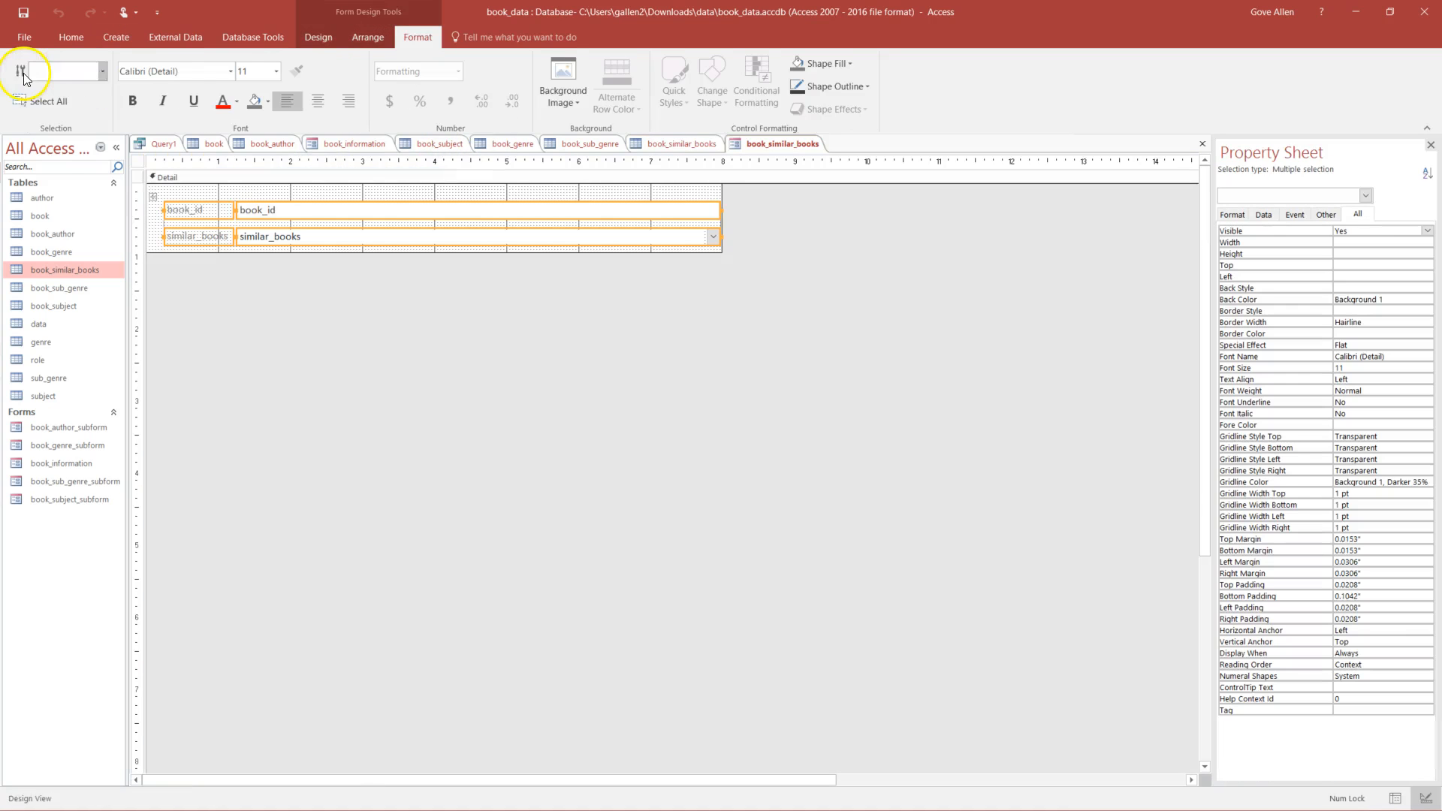
{"action": "left_click", "coordinate": [135, 213]}
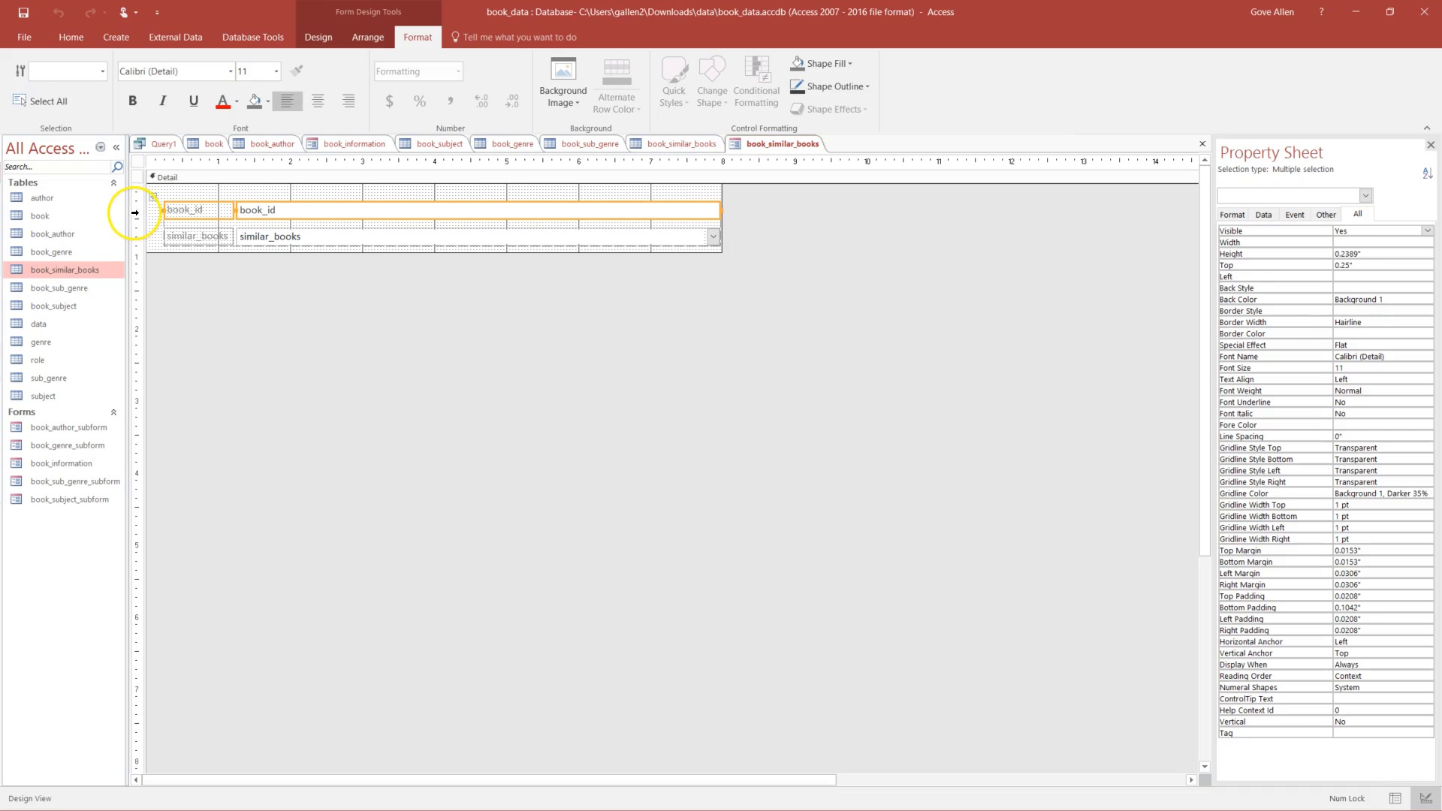
{"action": "key", "text": "Delete"}
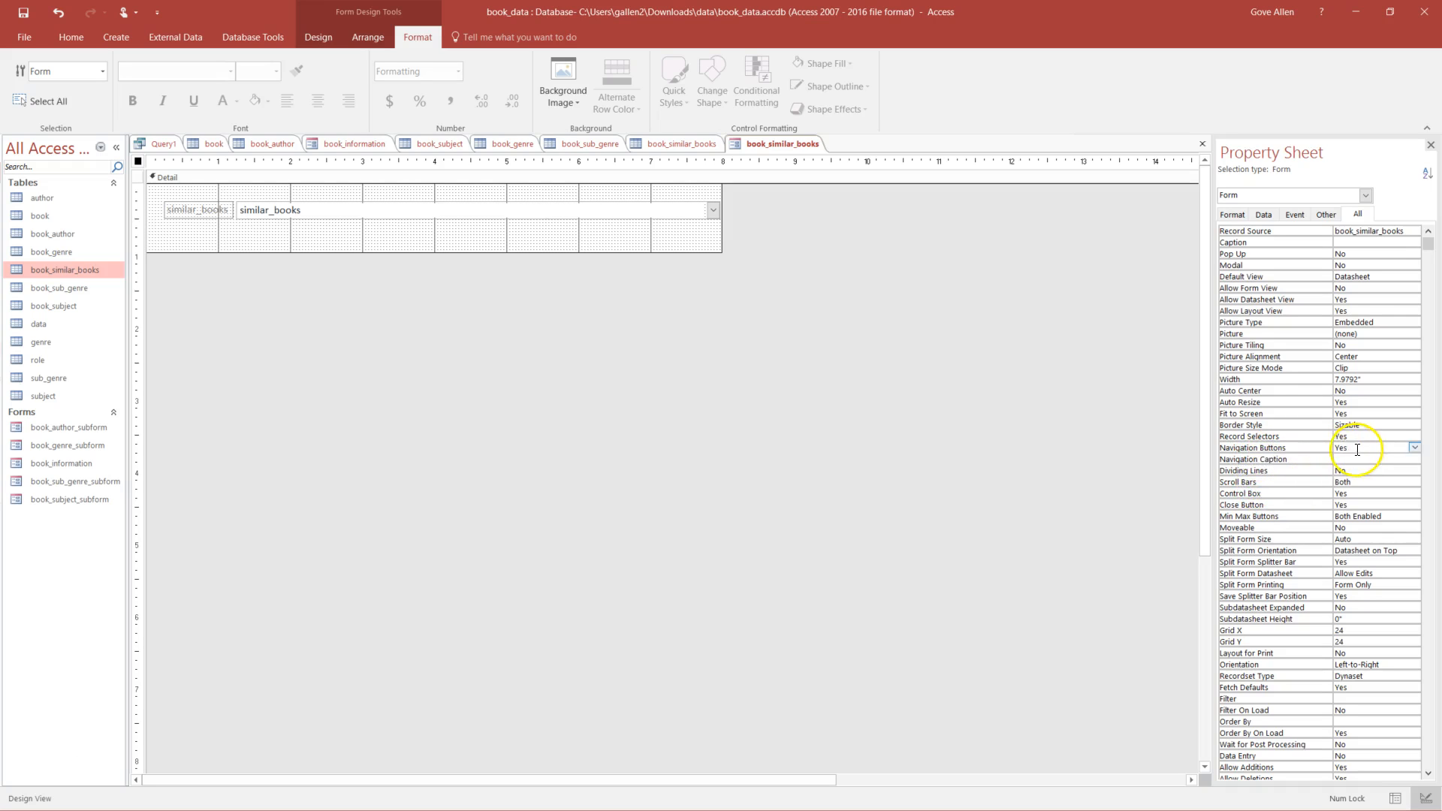
- Close the similar books form, saving it as book_similar_books_subform, and return to the book_information form's design
{"action": "left_click", "coordinate": [1203, 144]}
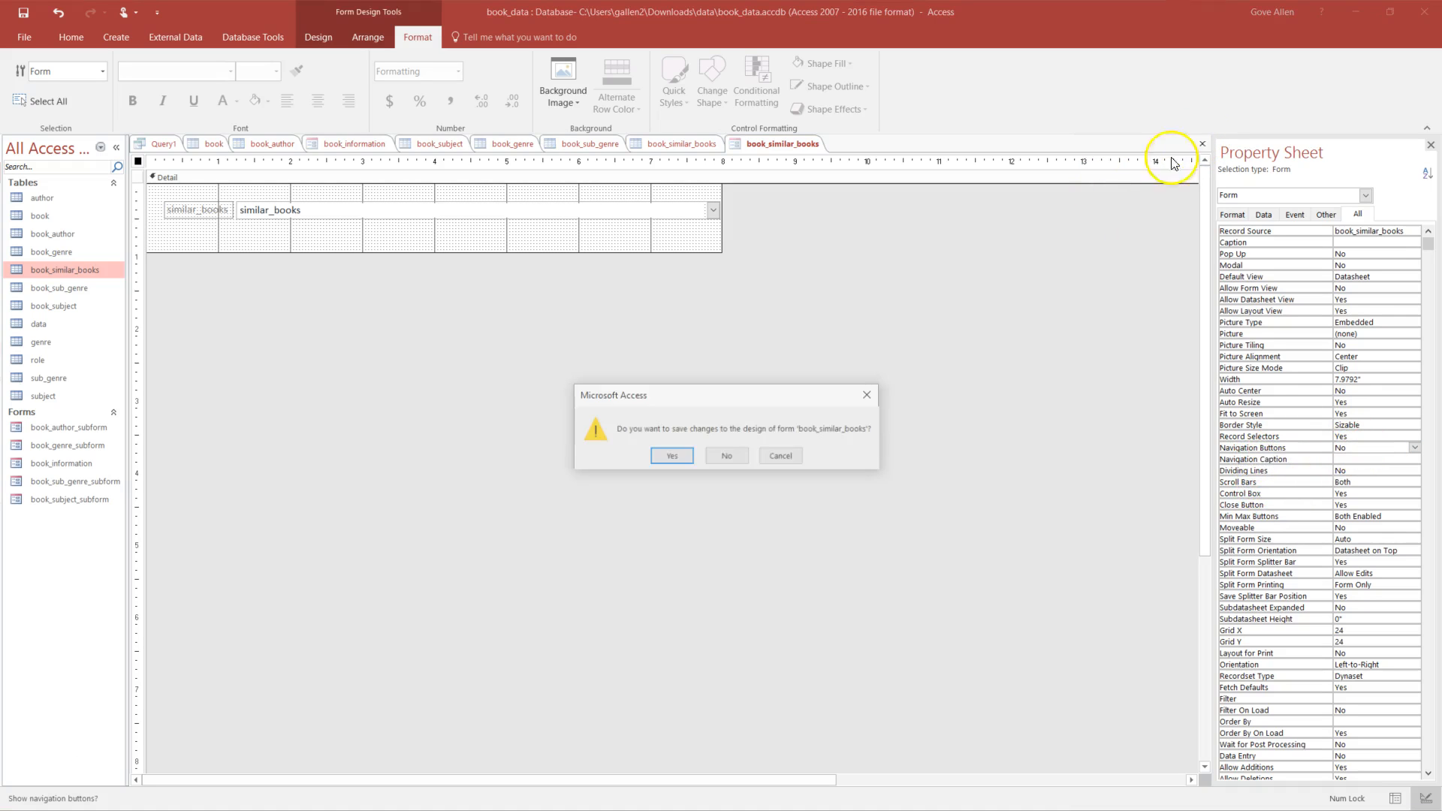
{"action": "left_click", "coordinate": [671, 456]}
{"action": "left_click", "coordinate": [751, 286]}
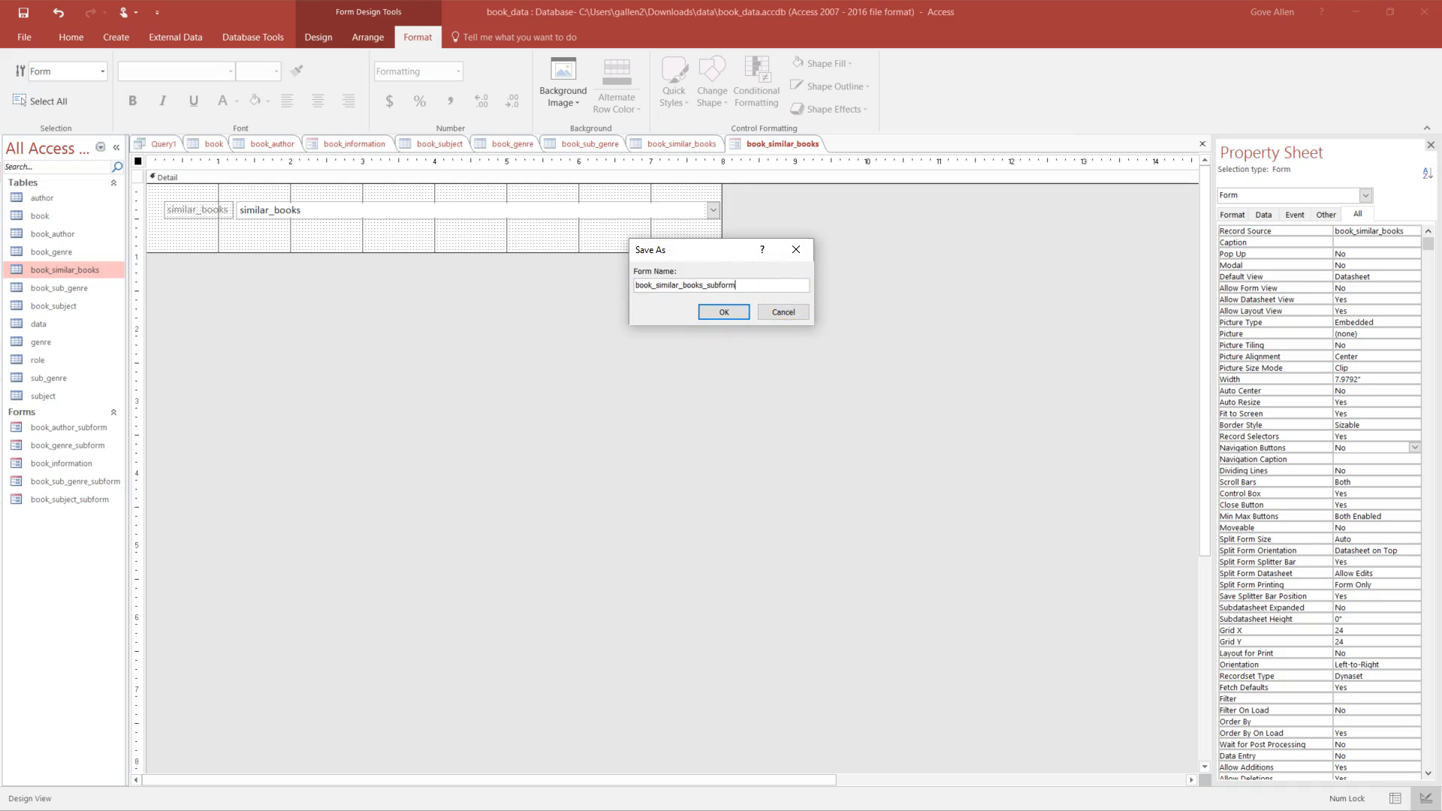
{"action": "left_click", "coordinate": [701, 314]}
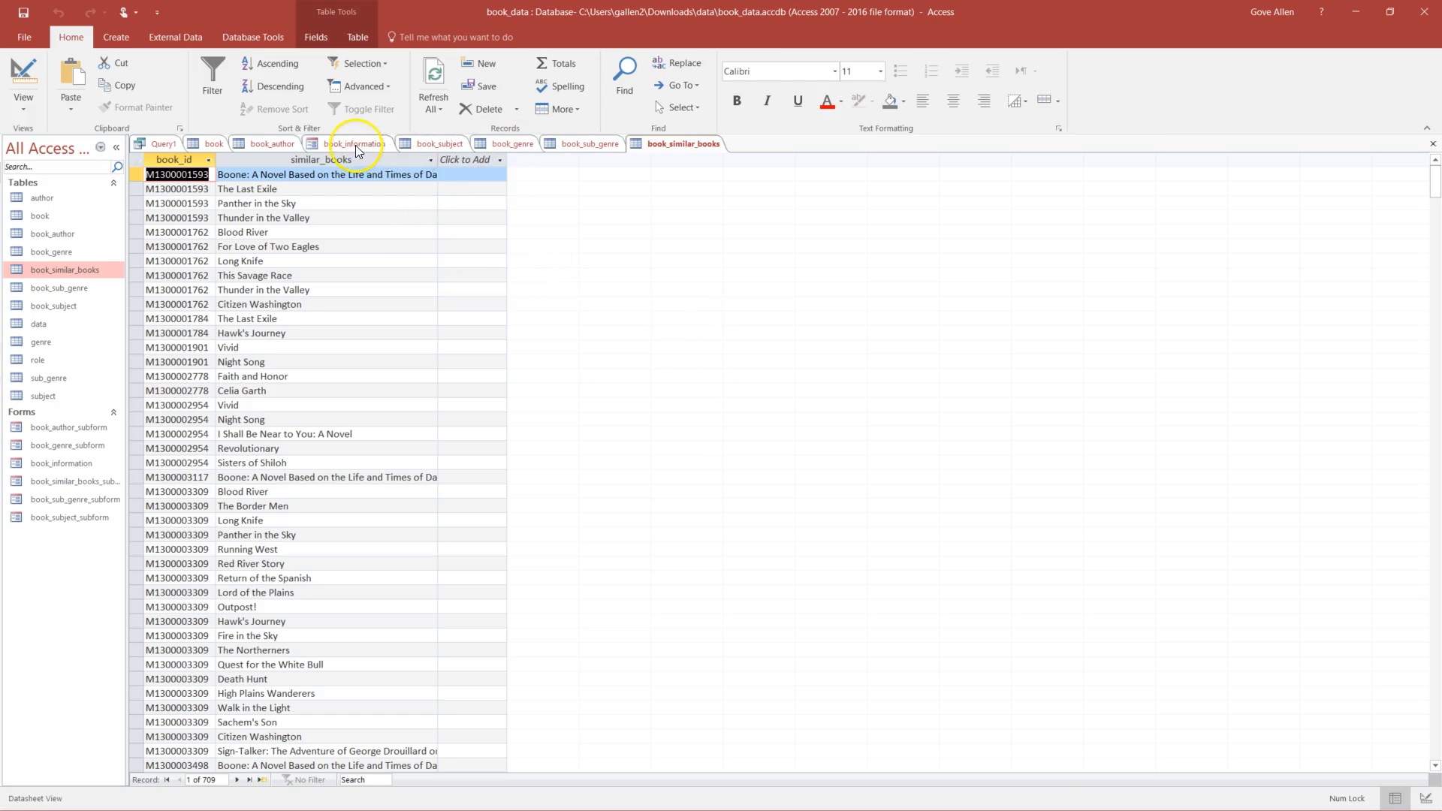
{"action": "left_click", "coordinate": [336, 144]}
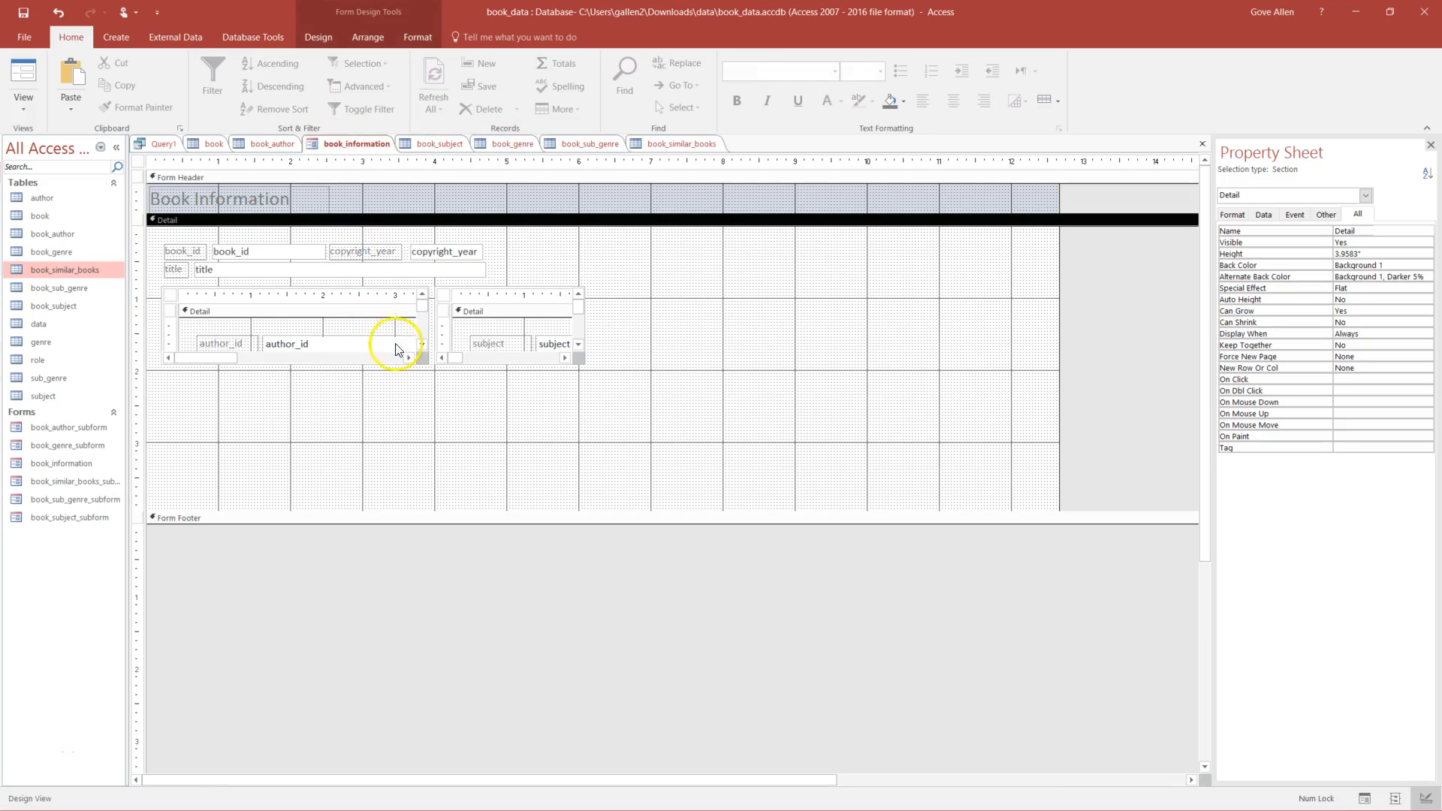
{"action": "left_click", "coordinate": [43, 348]}
{"action": "left_click_drag", "start_coordinate": [43, 347], "coordinate": [184, 385]}
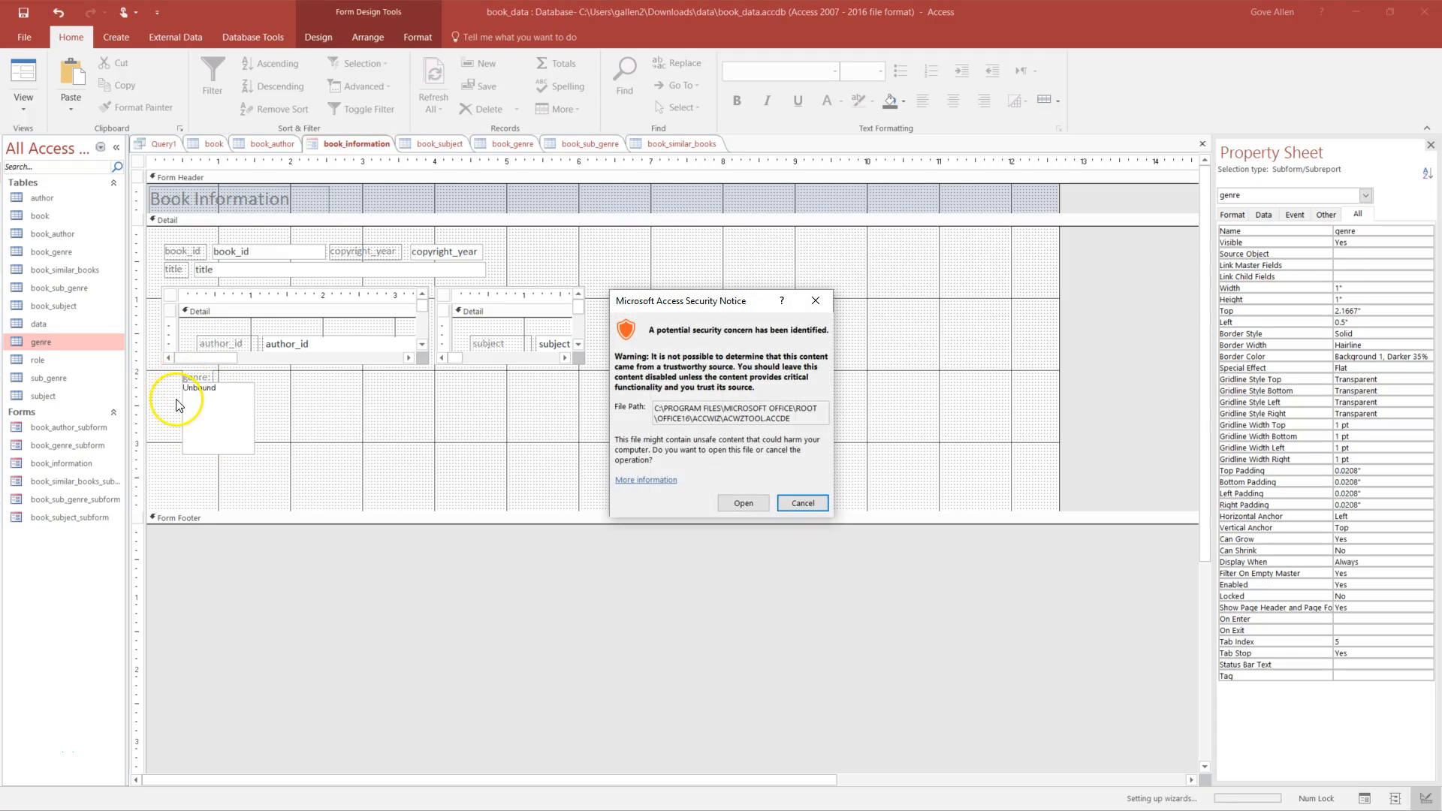
{"action": "left_click", "coordinate": [800, 502]}
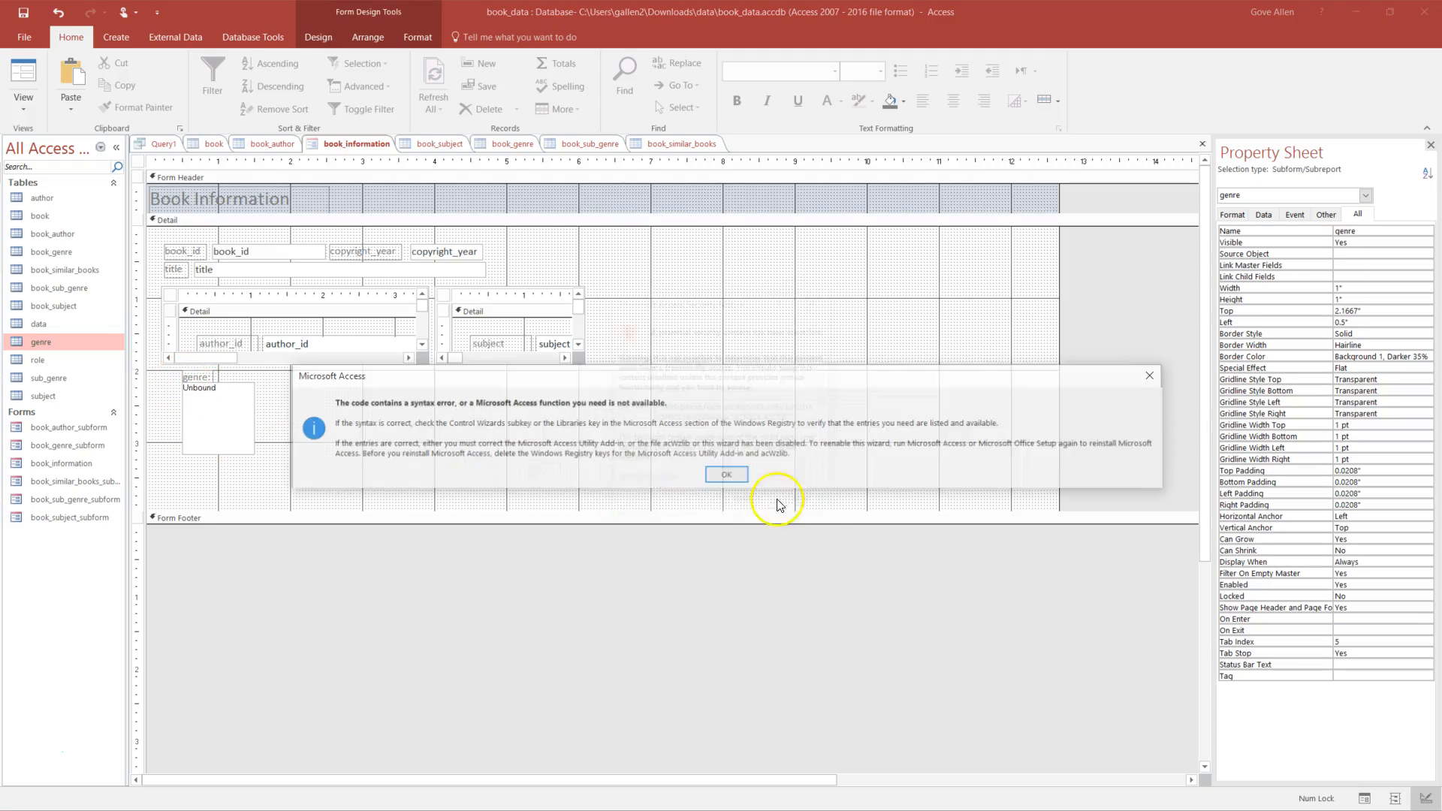
{"action": "left_click", "coordinate": [723, 476]}
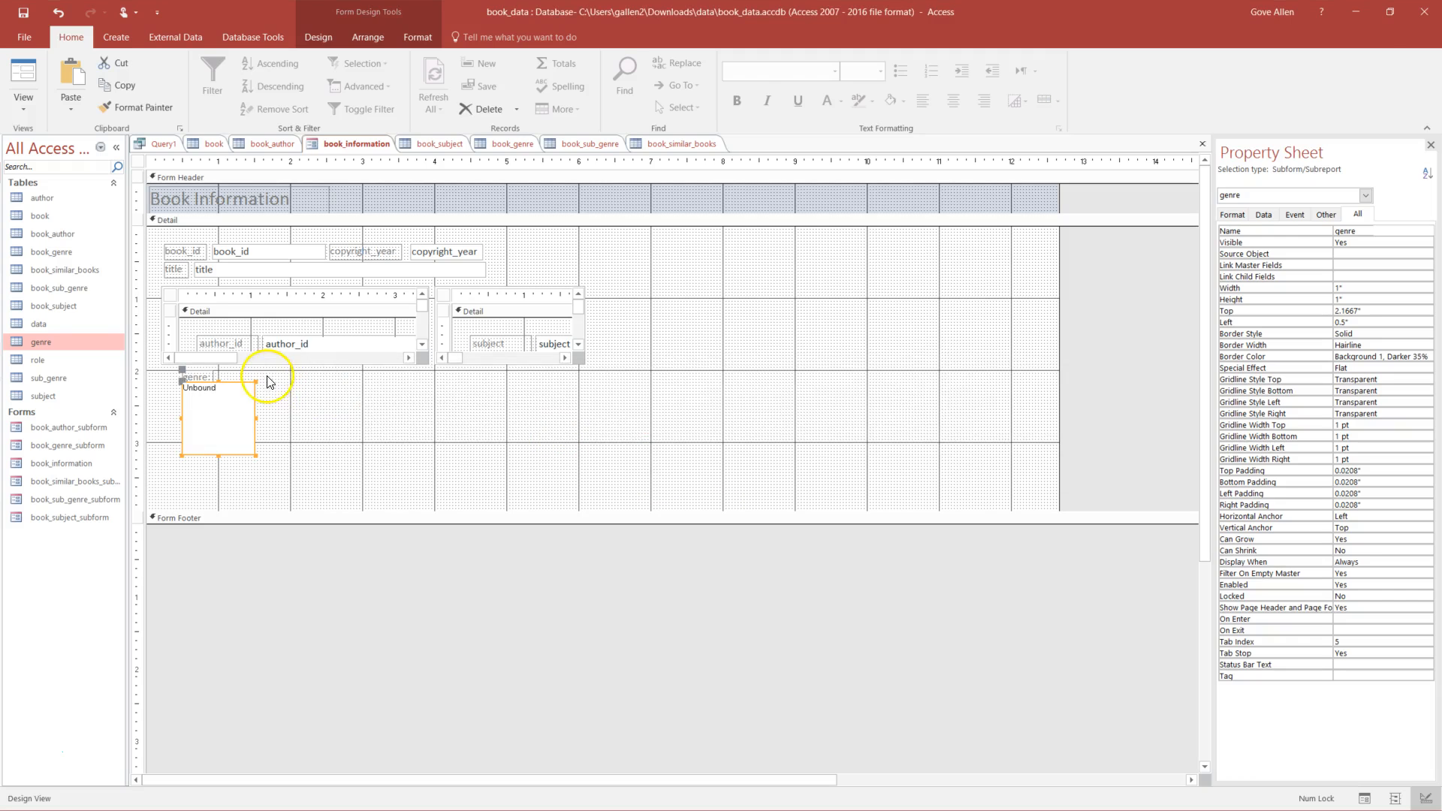
{"action": "left_click", "coordinate": [275, 384]}
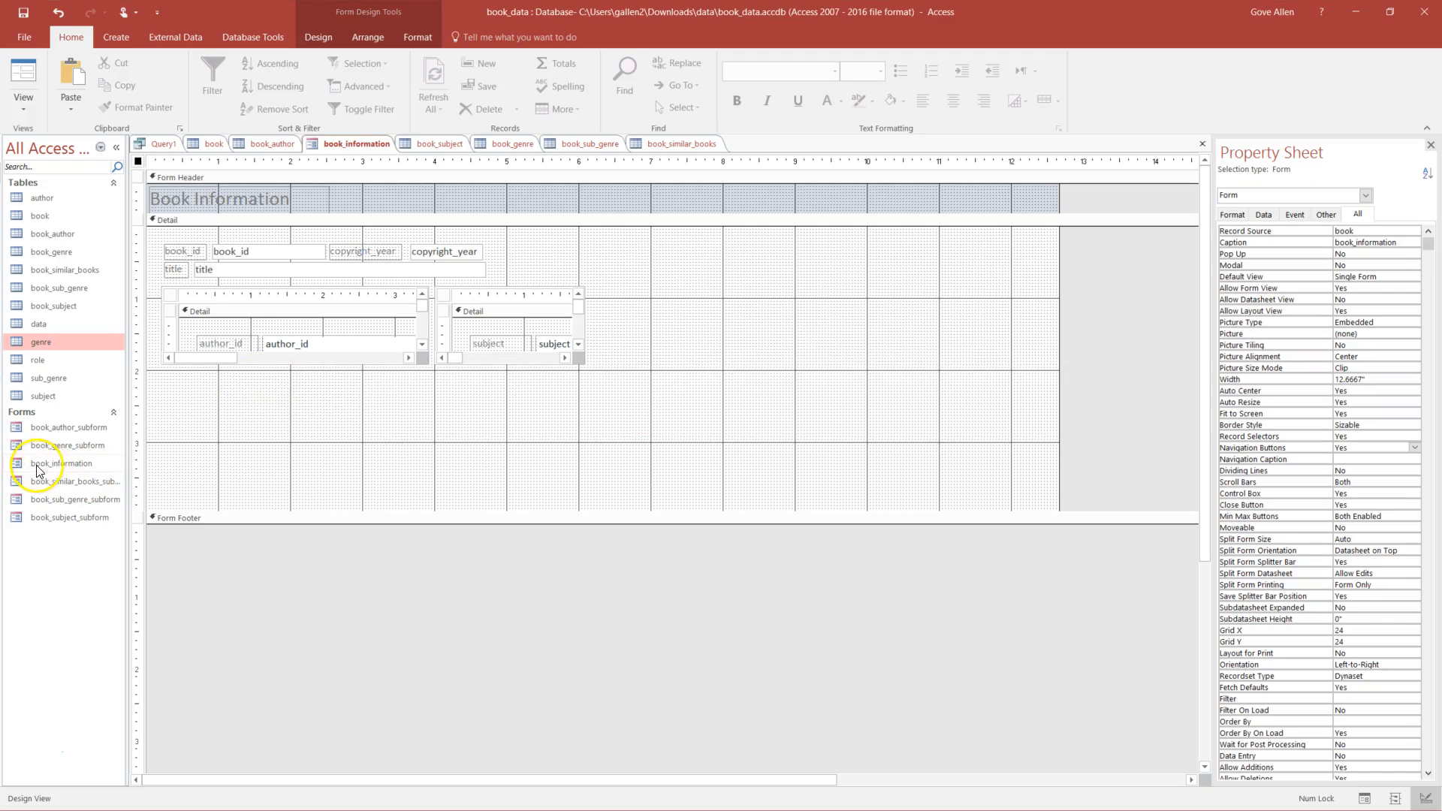
- Embed book_genre_subform in the Detail section below the author subform and delete its attached label
{"action": "left_click_drag", "start_coordinate": [63, 450], "coordinate": [223, 418]}
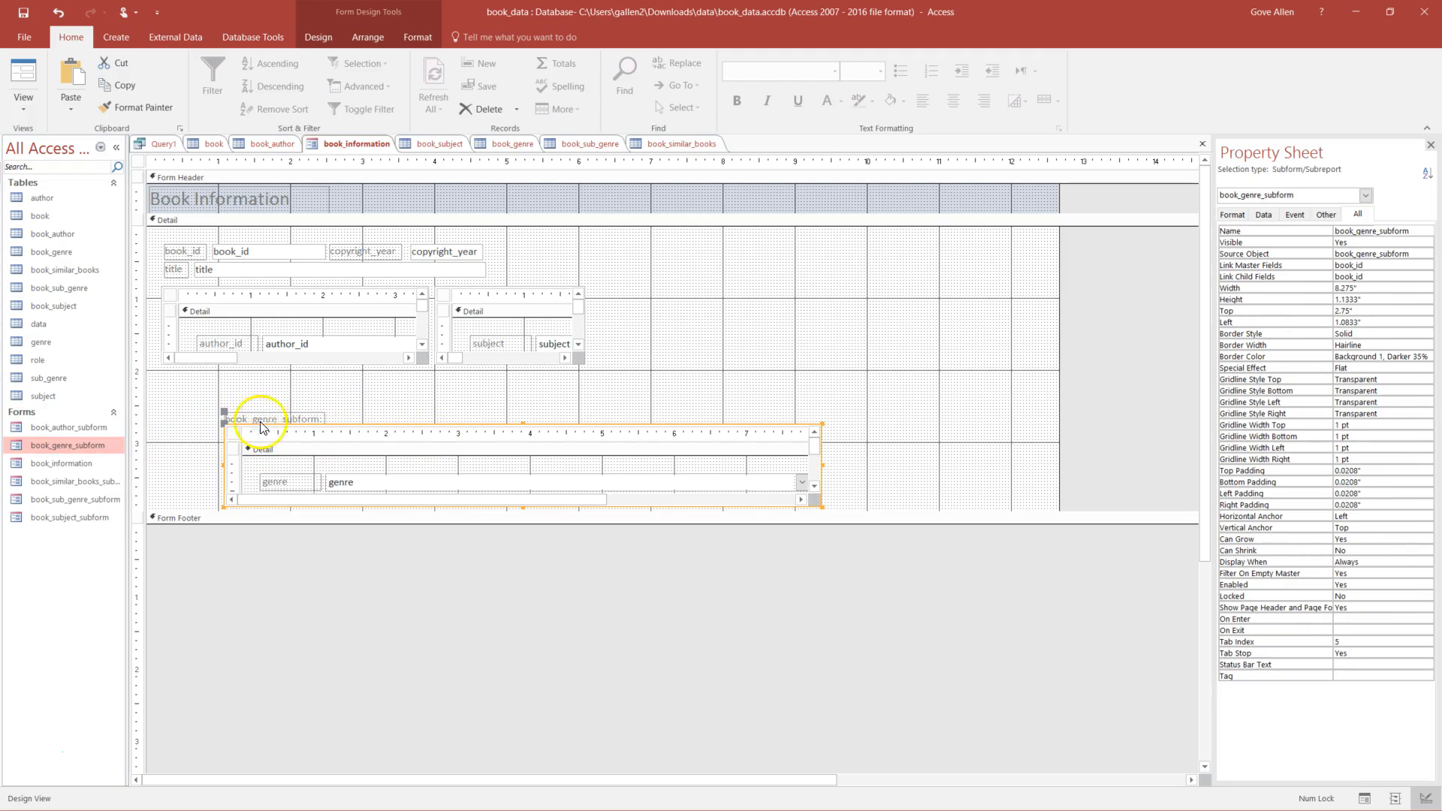
{"action": "left_click", "coordinate": [259, 418]}
{"action": "key", "text": "Delete"}
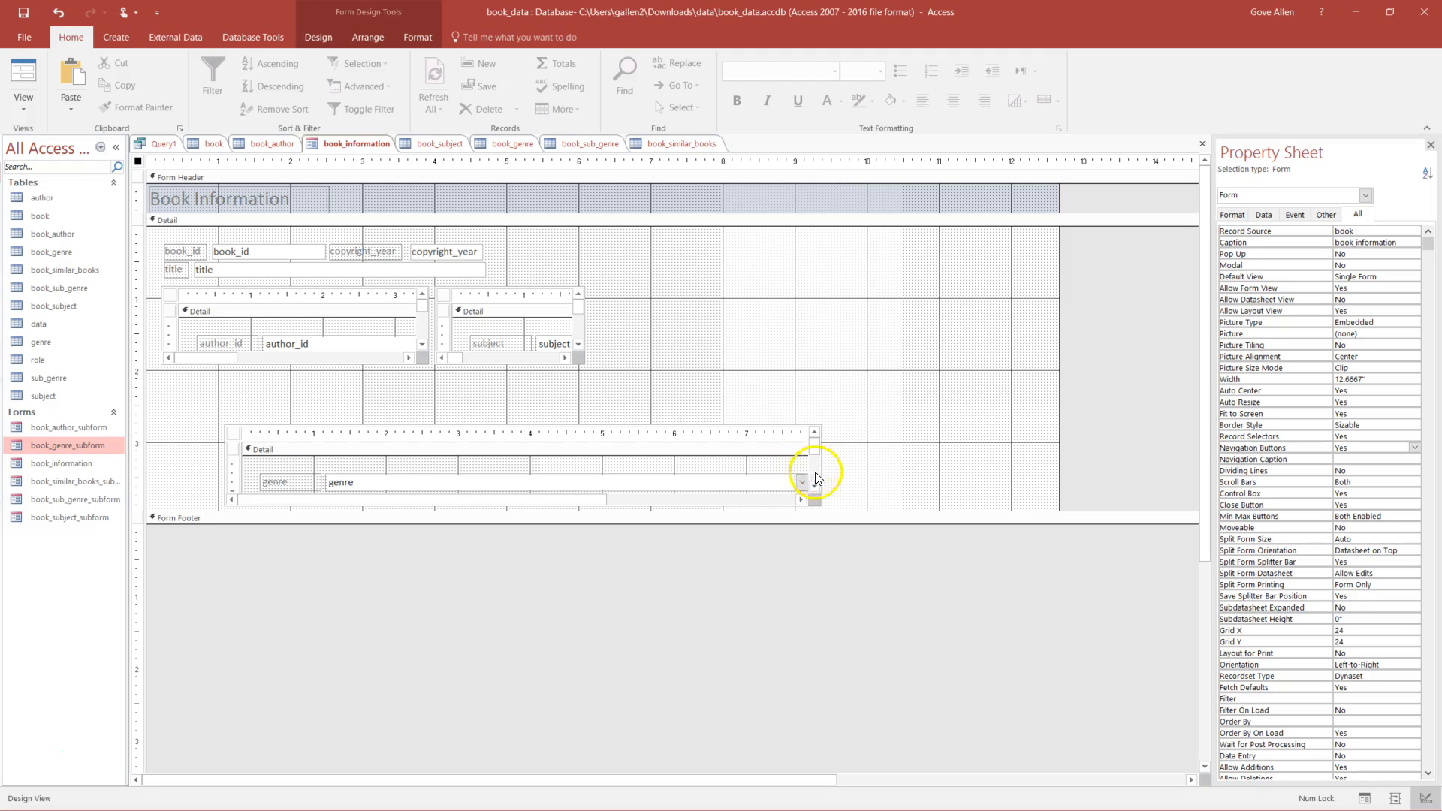
- Narrow the genre subform to about 2.17 inches and move it directly beneath the author subform, aligned with its left edge
{"action": "left_click", "coordinate": [226, 427]}
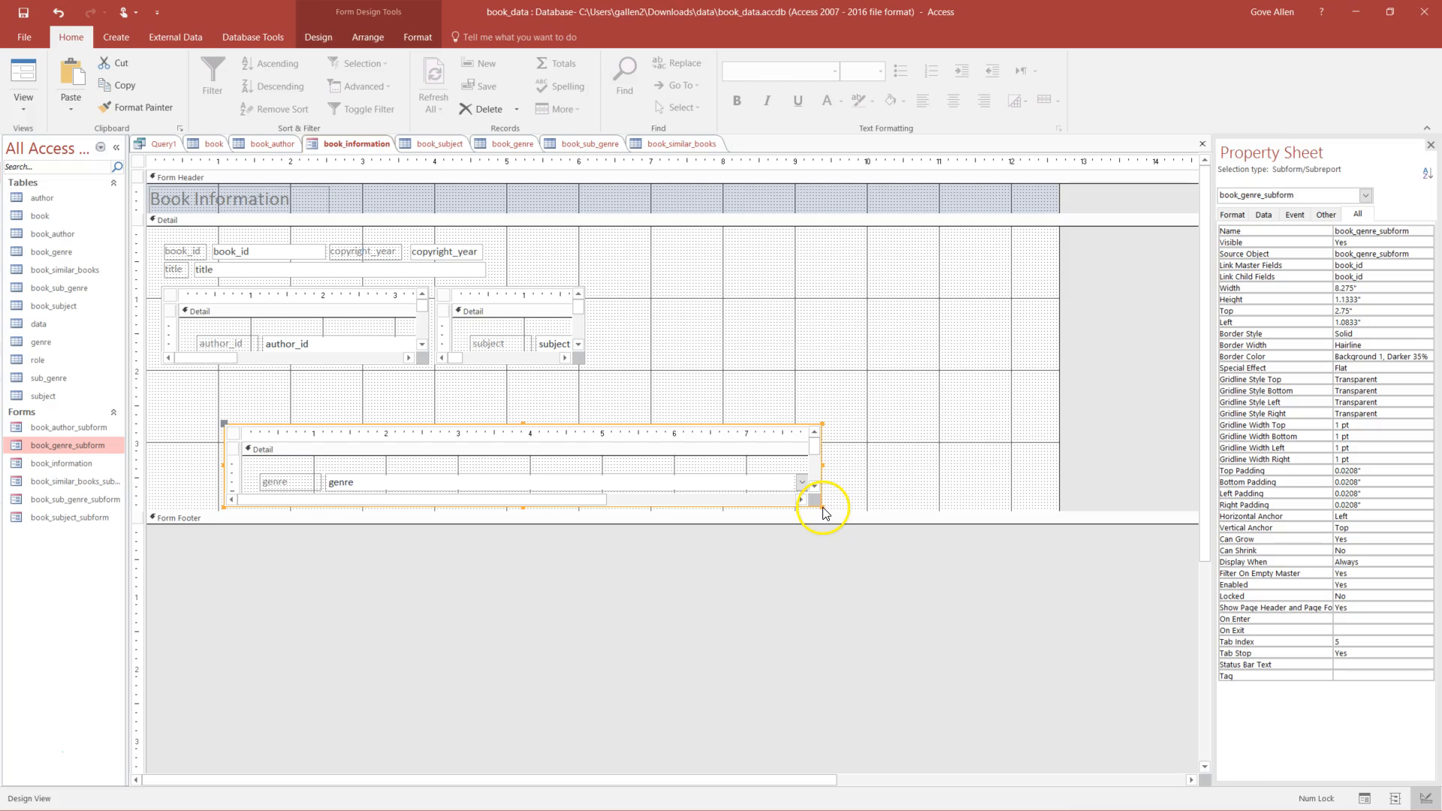
{"action": "left_click_drag", "start_coordinate": [825, 509], "coordinate": [845, 581]}
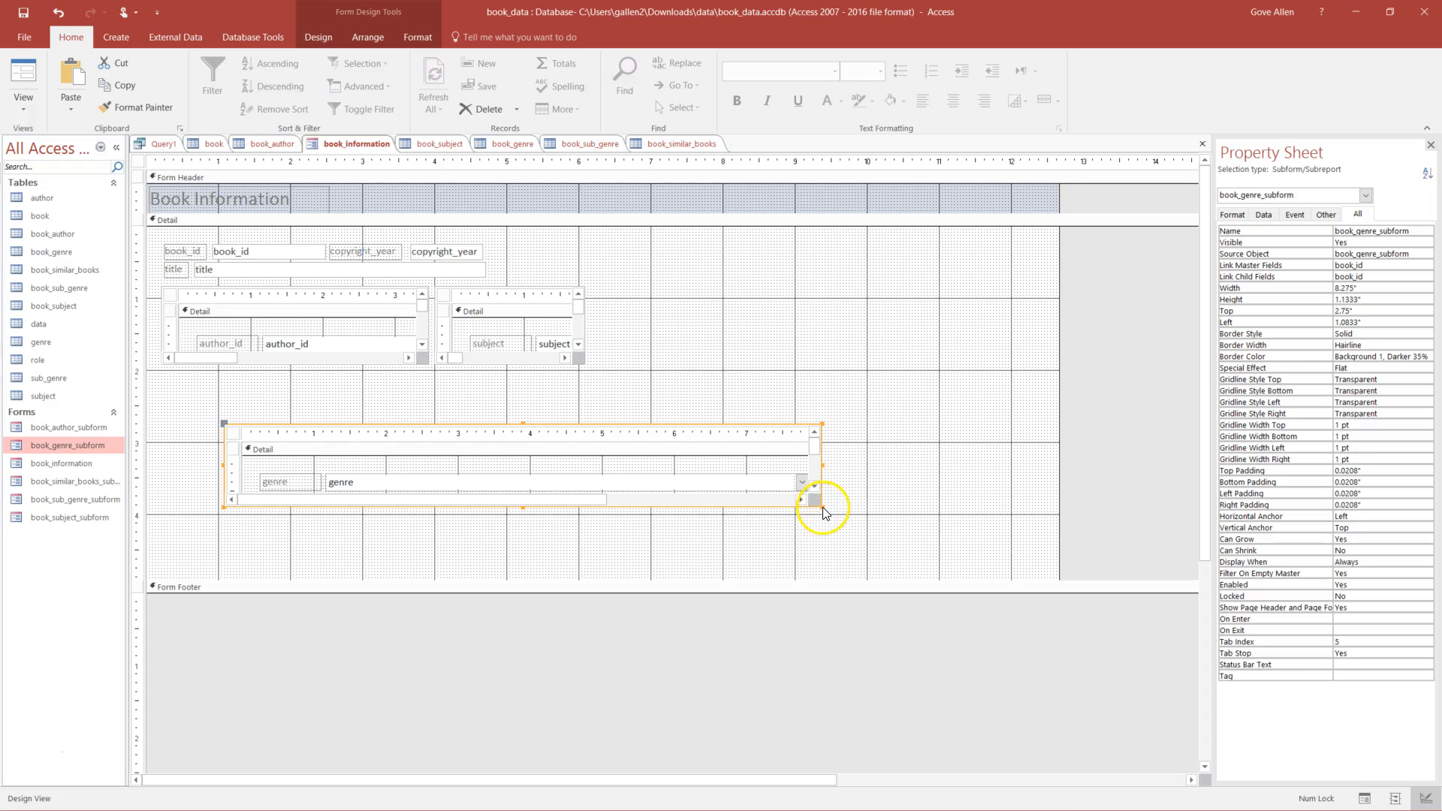
{"action": "left_click_drag", "start_coordinate": [822, 505], "coordinate": [381, 506]}
{"action": "left_click_drag", "start_coordinate": [331, 425], "coordinate": [268, 376]}
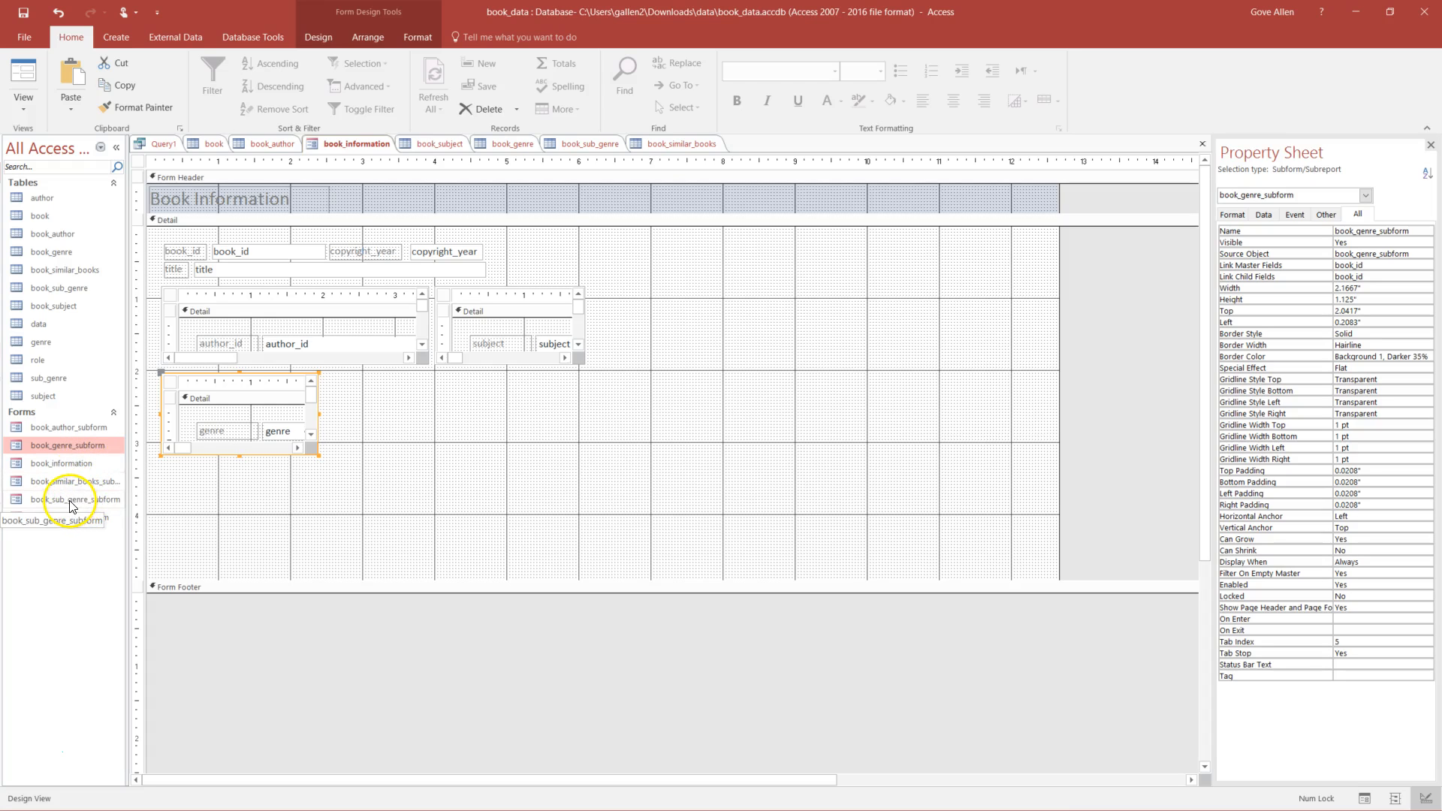
- Embed book_sub_genre_subform in the Detail section of the book_information form and delete its attached label
{"action": "left_click_drag", "start_coordinate": [70, 507], "coordinate": [429, 434]}
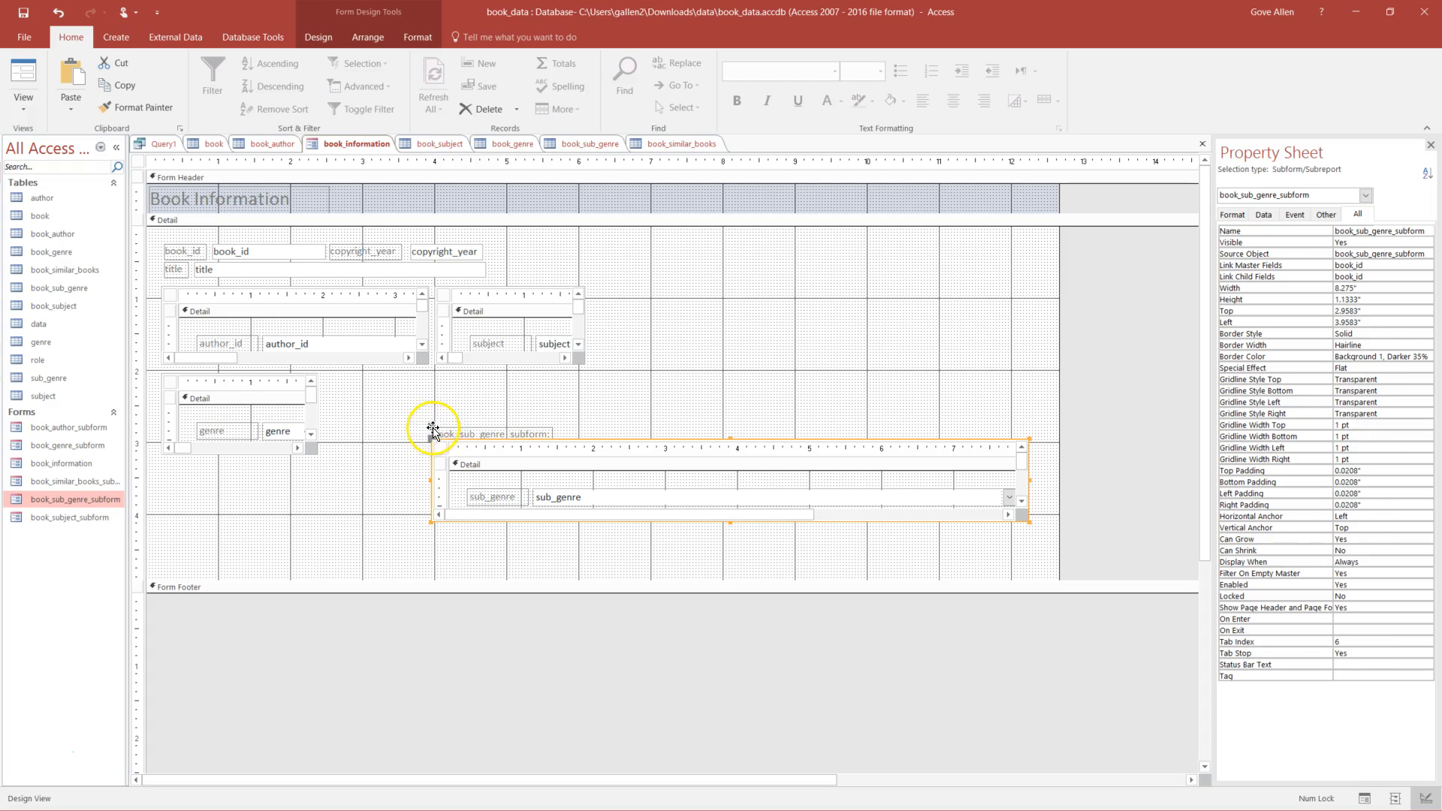
{"action": "left_click", "coordinate": [450, 429]}
{"action": "key", "text": "Delete"}
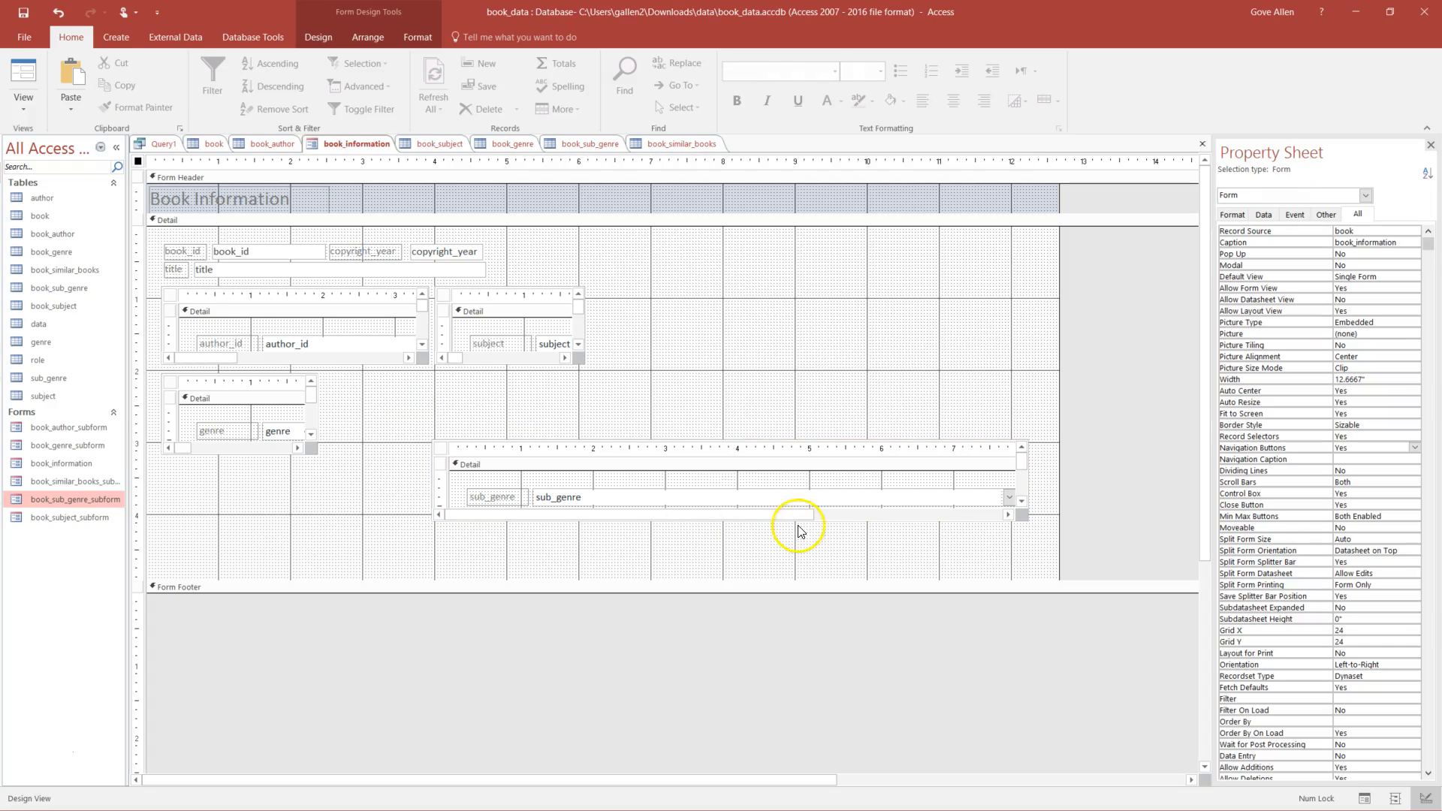
- Narrow the sub-genre subform to about 2.17 inches and move it directly beside the genre subform, below the author subform
{"action": "left_click", "coordinate": [1024, 518]}
{"action": "left_click", "coordinate": [442, 449]}
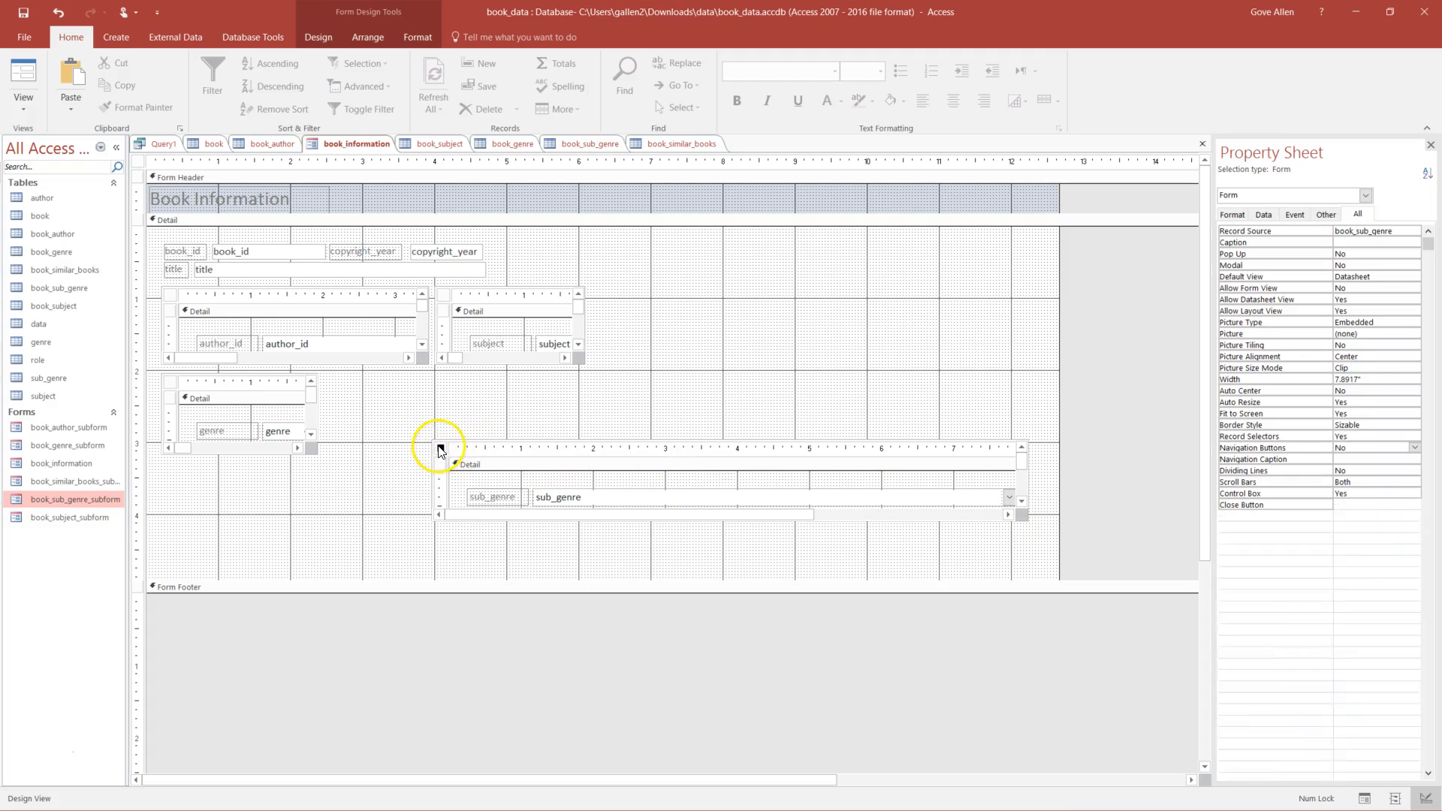
{"action": "left_click", "coordinate": [448, 441]}
{"action": "left_click", "coordinate": [444, 454]}
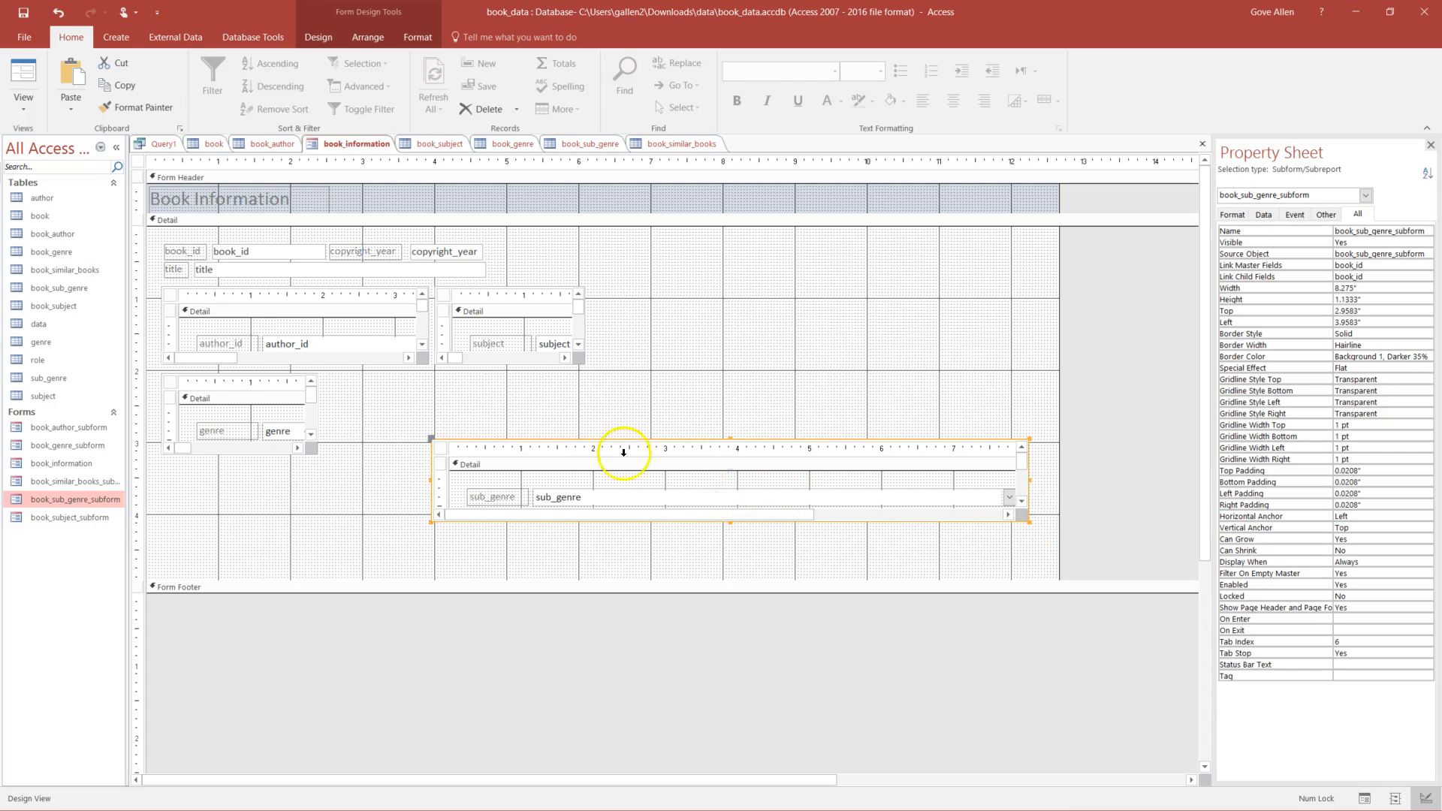
{"action": "left_click", "coordinate": [1023, 527]}
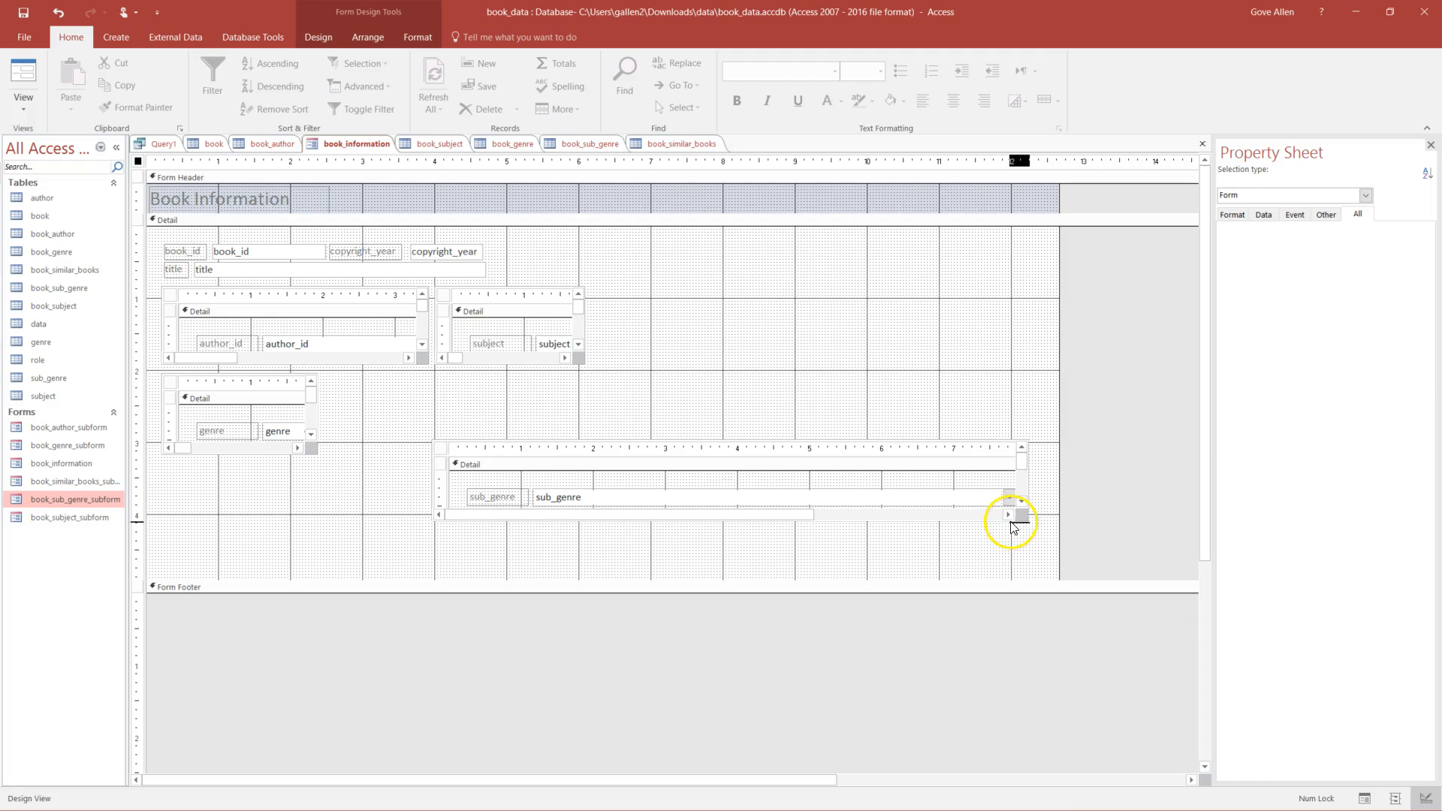
{"action": "left_click", "coordinate": [441, 444]}
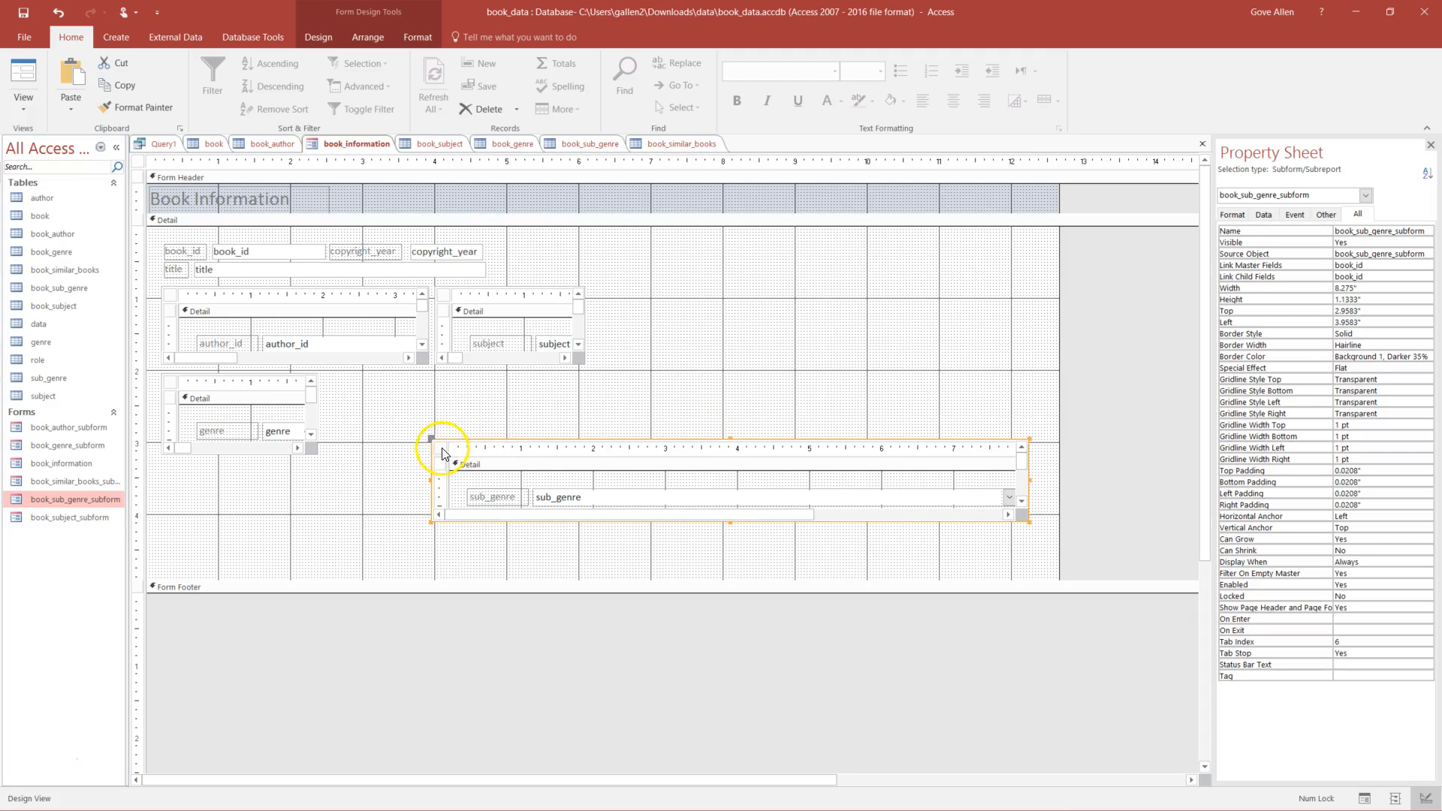
{"action": "left_click", "coordinate": [1031, 525]}
{"action": "left_click", "coordinate": [1007, 528]}
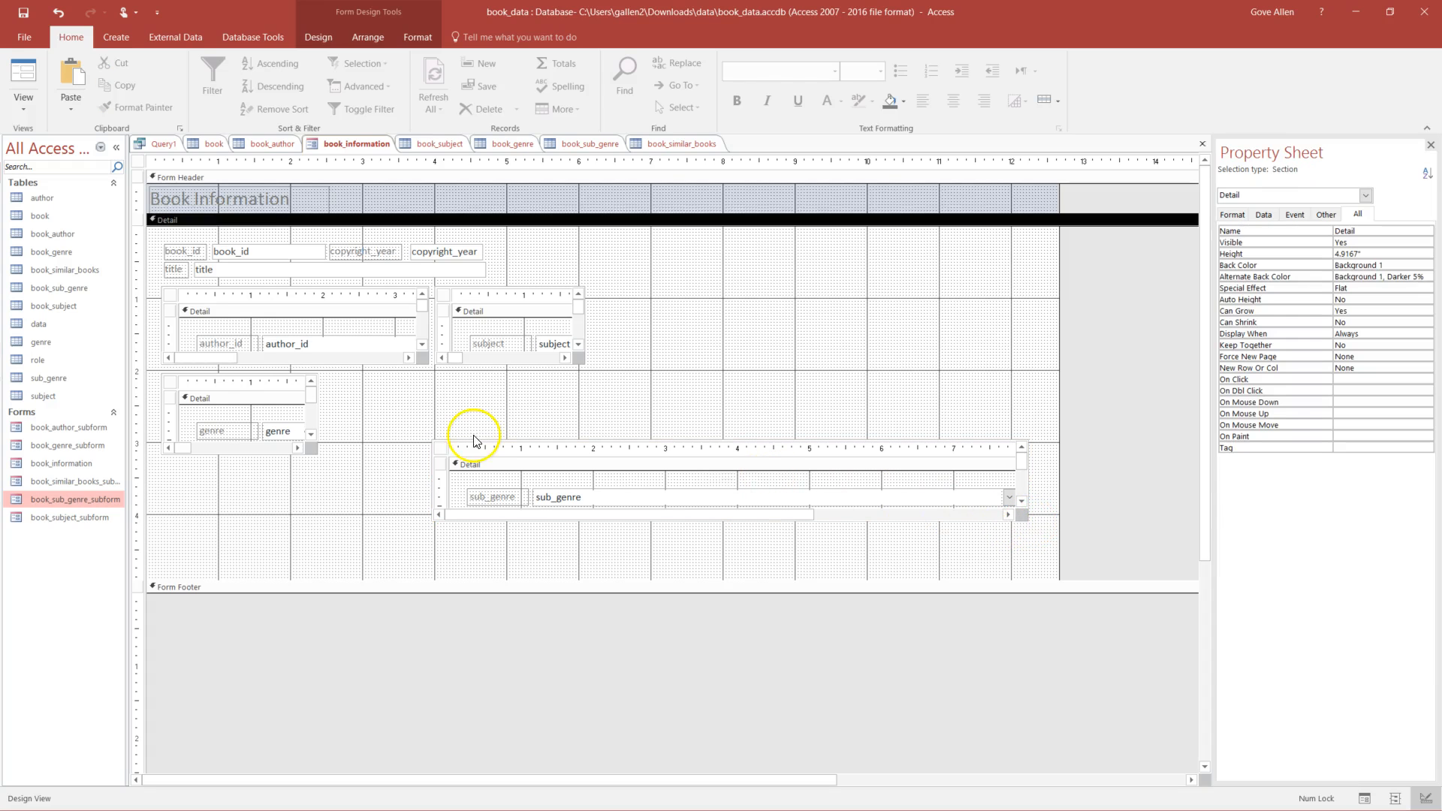
{"action": "left_click", "coordinate": [432, 448]}
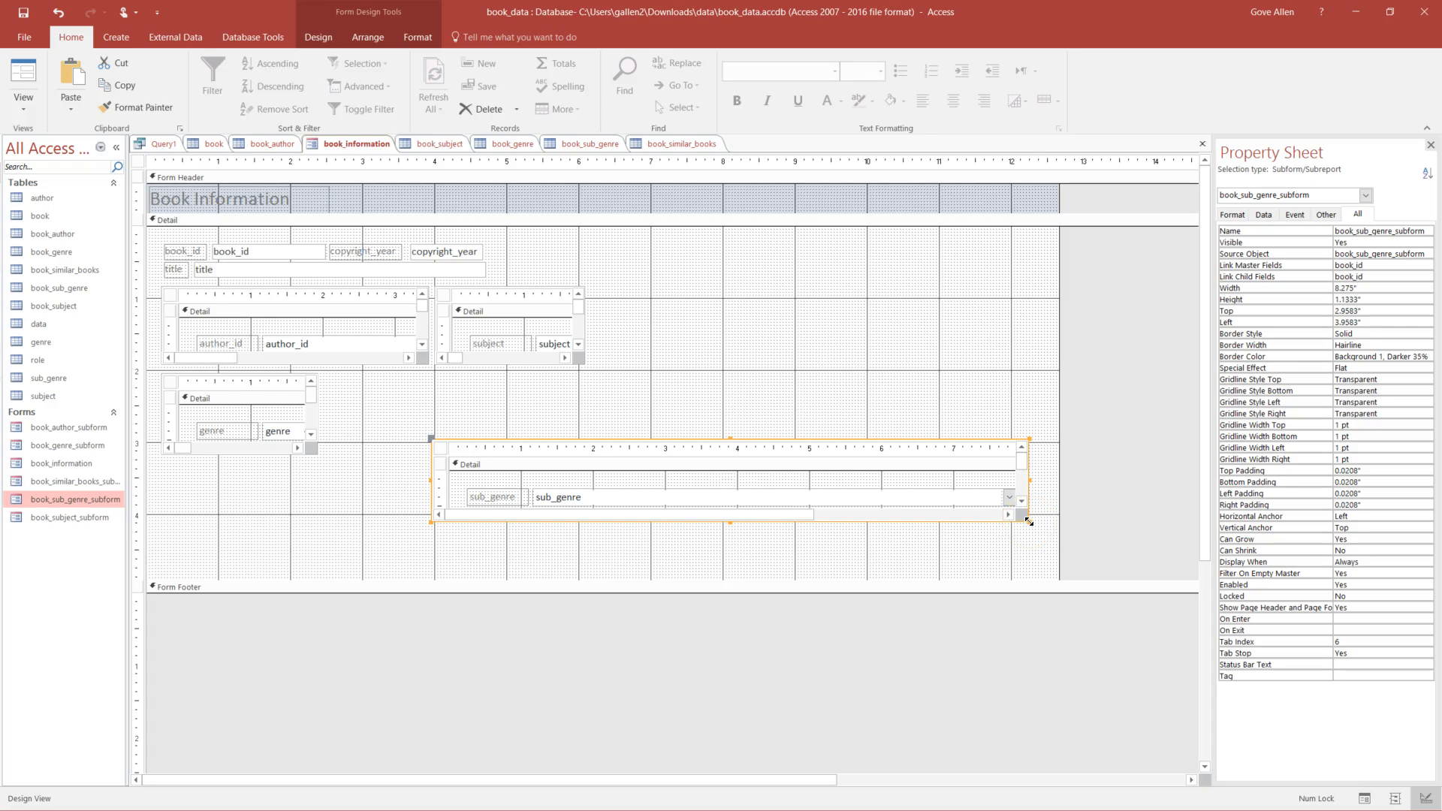
{"action": "left_click_drag", "start_coordinate": [1026, 518], "coordinate": [587, 515]}
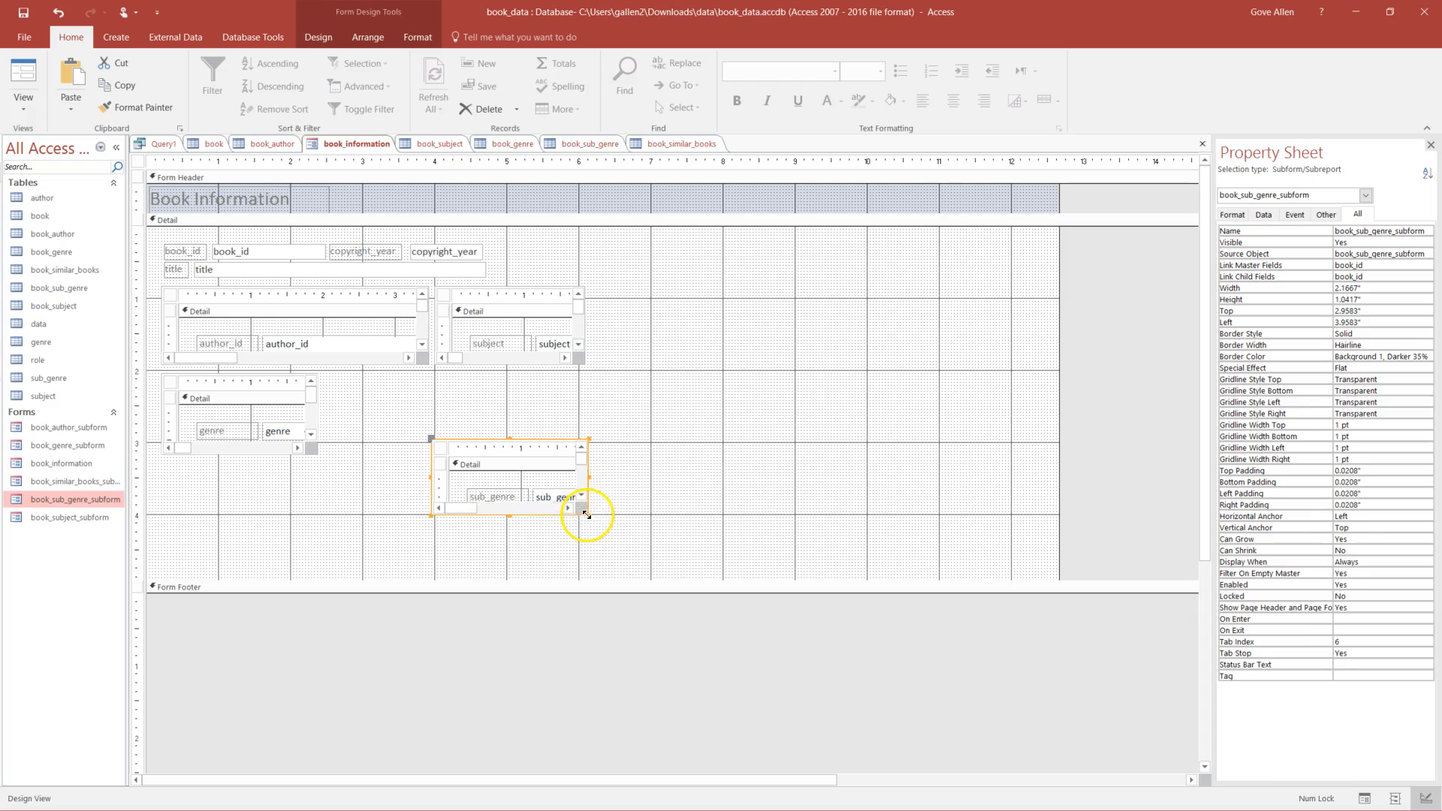
{"action": "left_click_drag", "start_coordinate": [544, 442], "coordinate": [444, 379]}
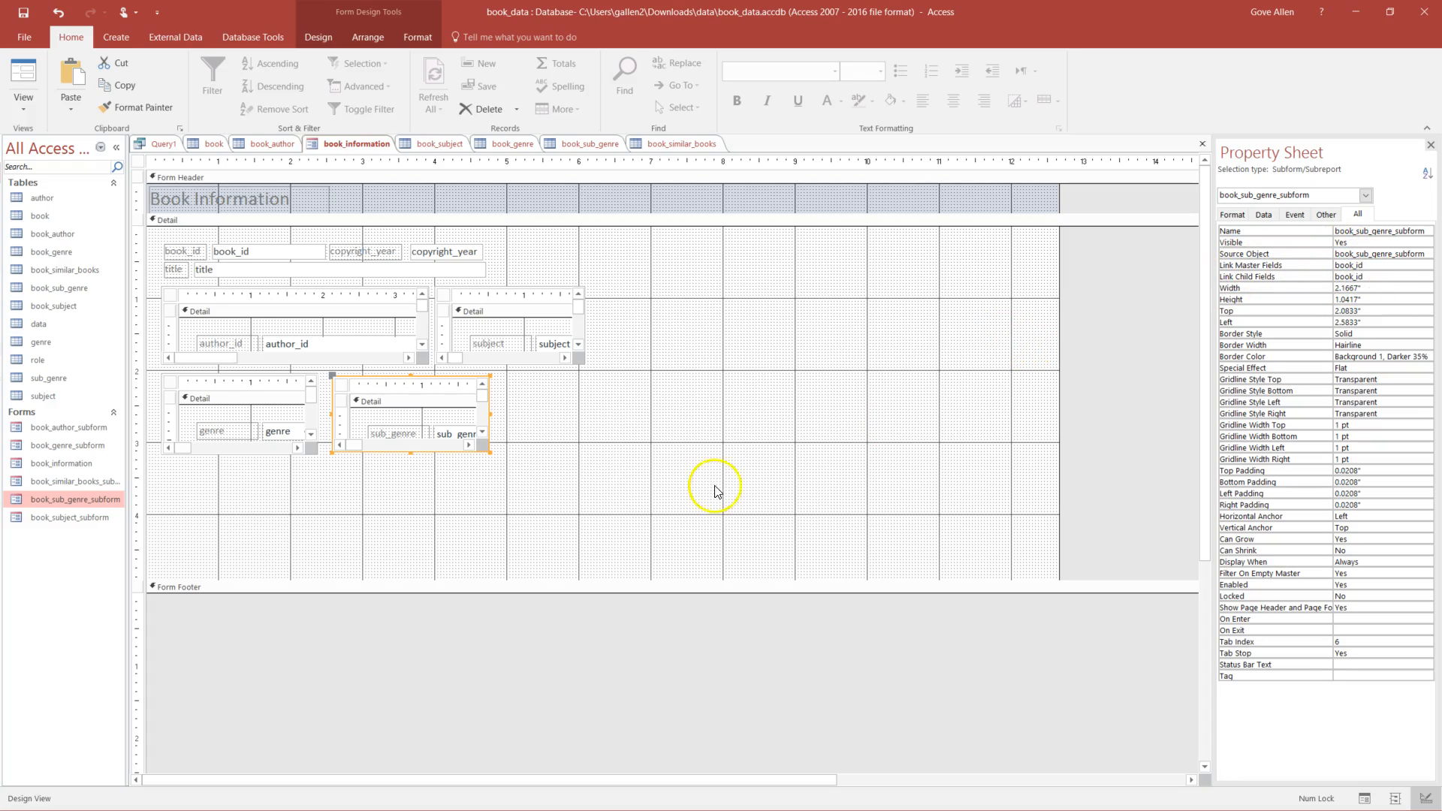
- In Form View, browse the records to the book Clara's Promise and add the genre Historical fiction to it
{"action": "left_click", "coordinate": [30, 79]}
{"action": "left_click", "coordinate": [237, 779]}
{"action": "left_click", "coordinate": [237, 780]}
{"action": "left_click", "coordinate": [237, 779]}
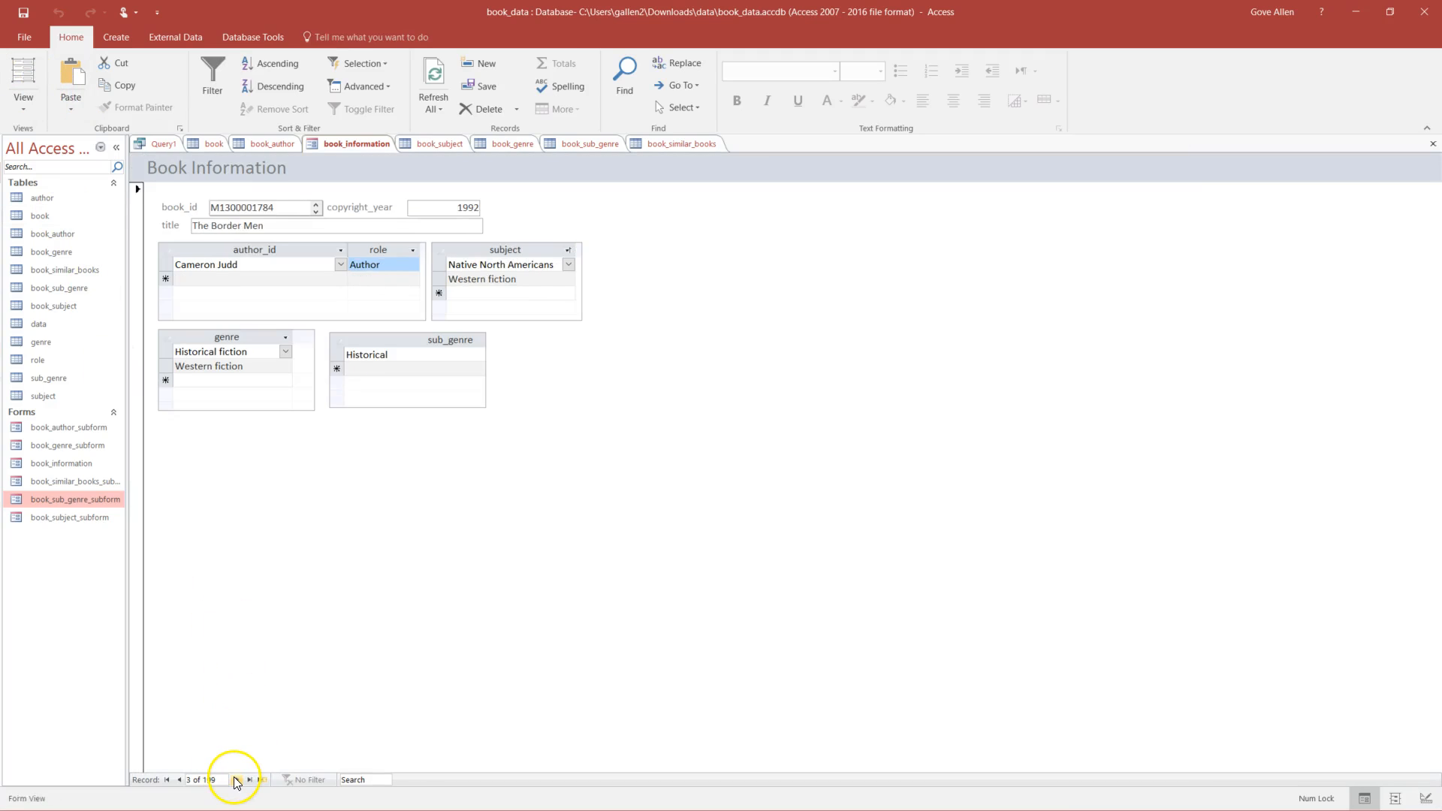
{"action": "left_click", "coordinate": [236, 780]}
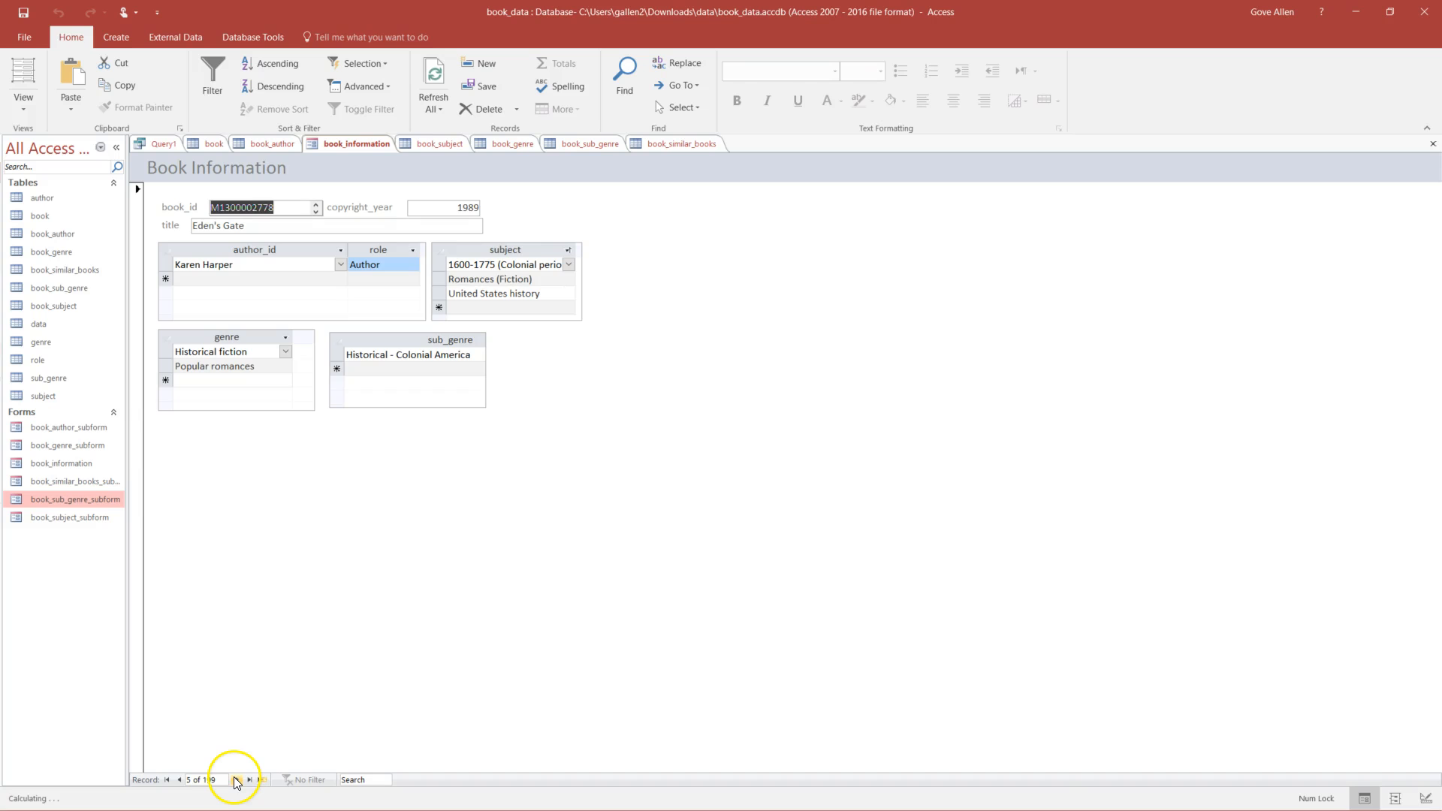
{"action": "left_click", "coordinate": [179, 779]}
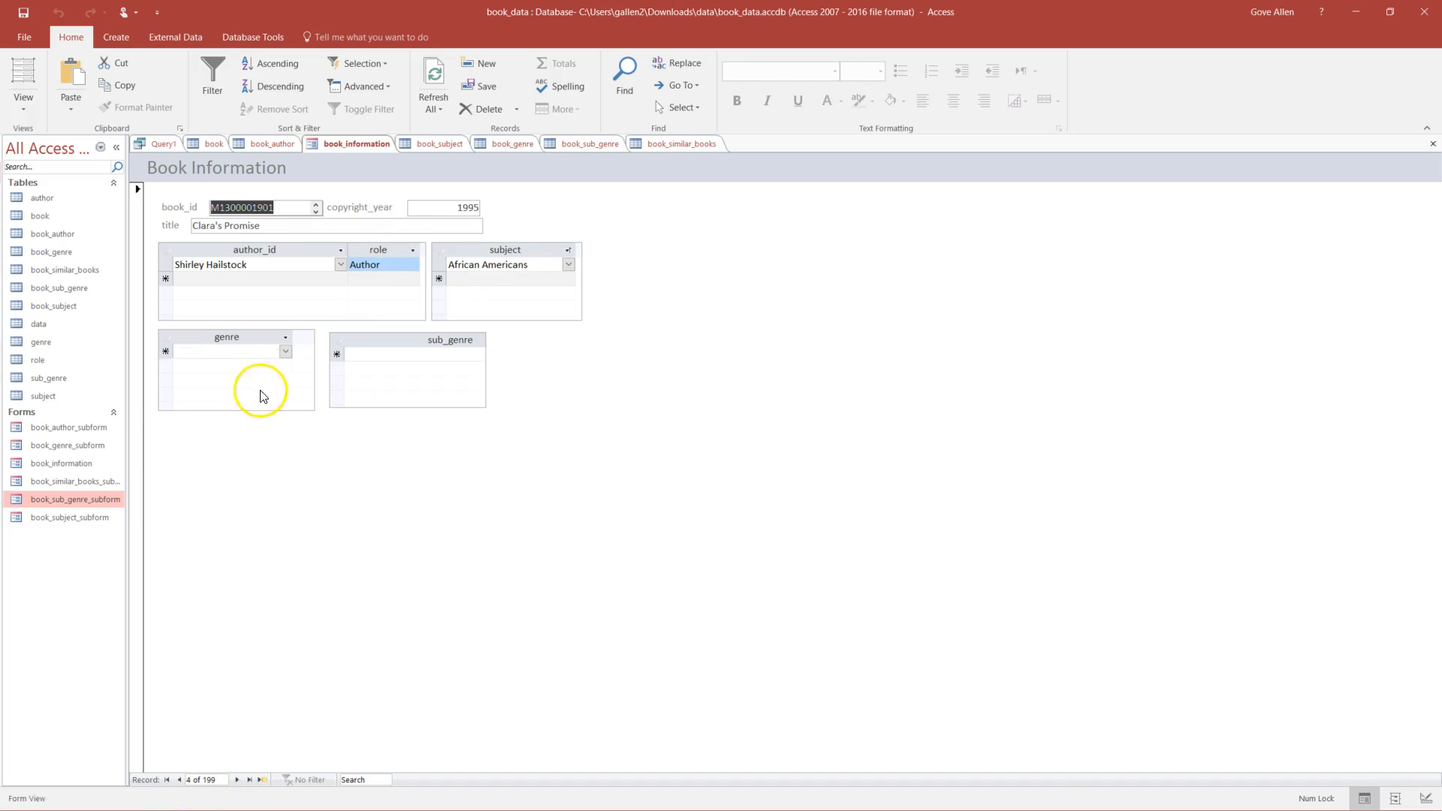
{"action": "left_click", "coordinate": [286, 352]}
{"action": "left_click", "coordinate": [252, 381]}
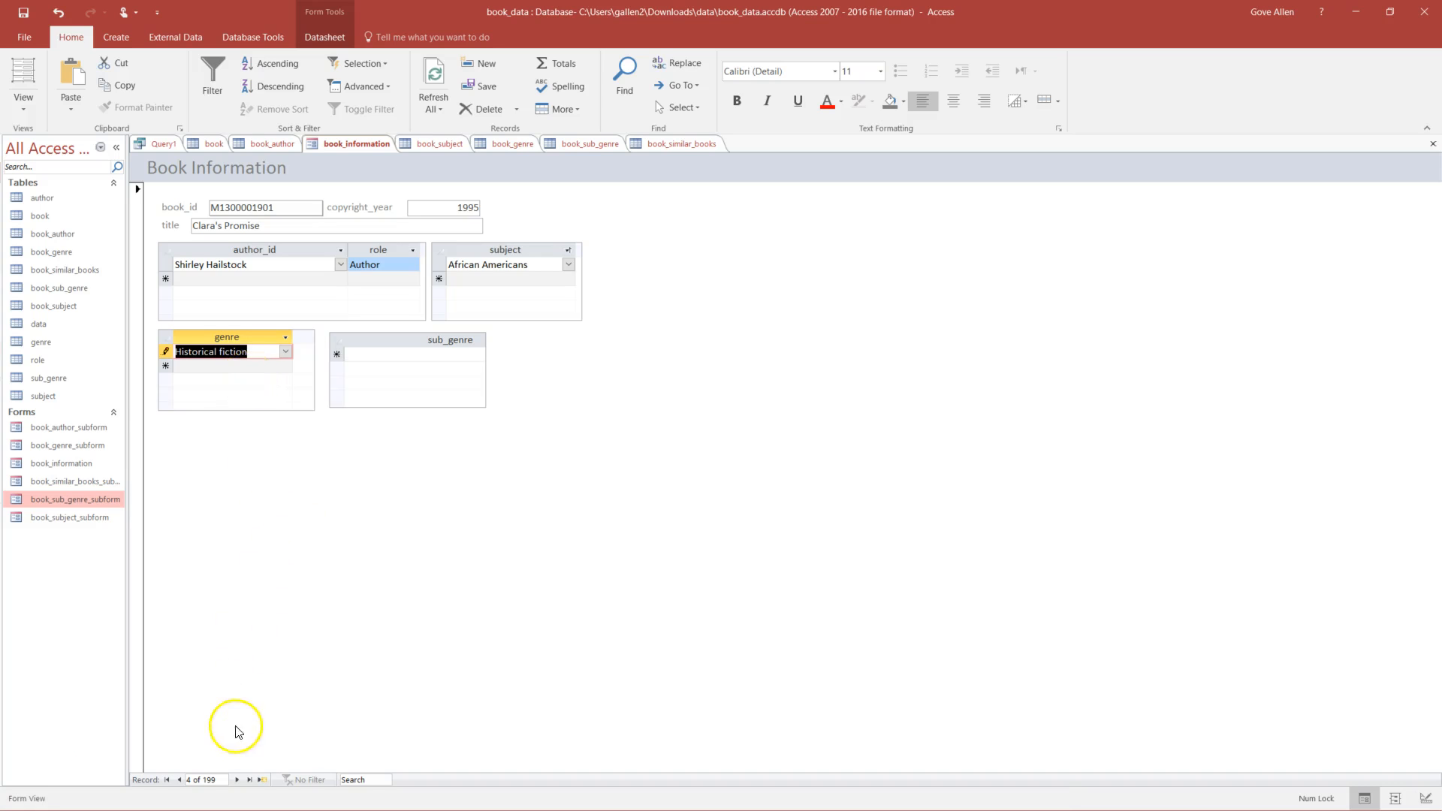
{"action": "left_click", "coordinate": [396, 353]}
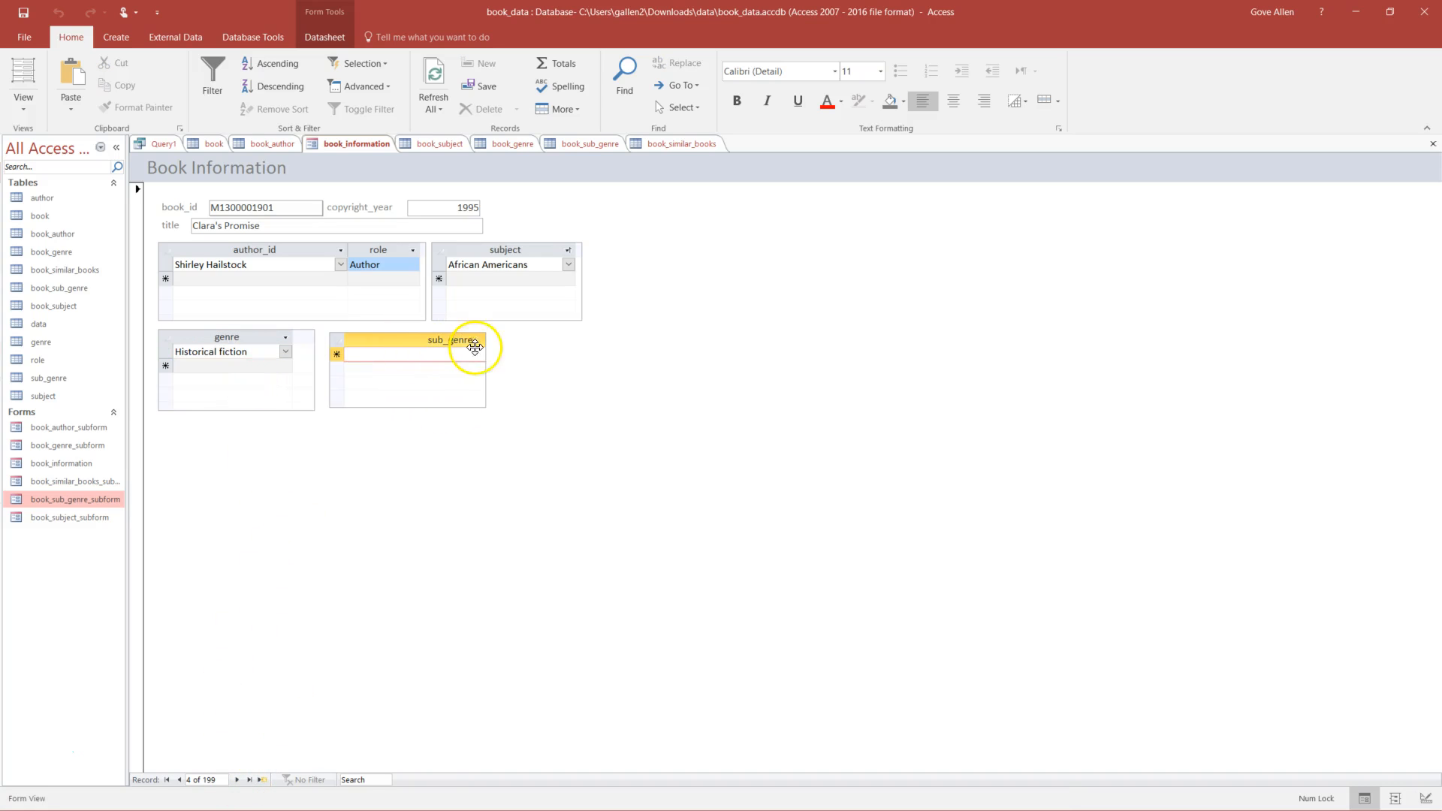
- Back in Design View, widen the sub-genre subform to about 3.46 inches so its edge lines up with the subject subform above
{"action": "left_click", "coordinate": [23, 105]}
{"action": "left_click", "coordinate": [64, 193]}
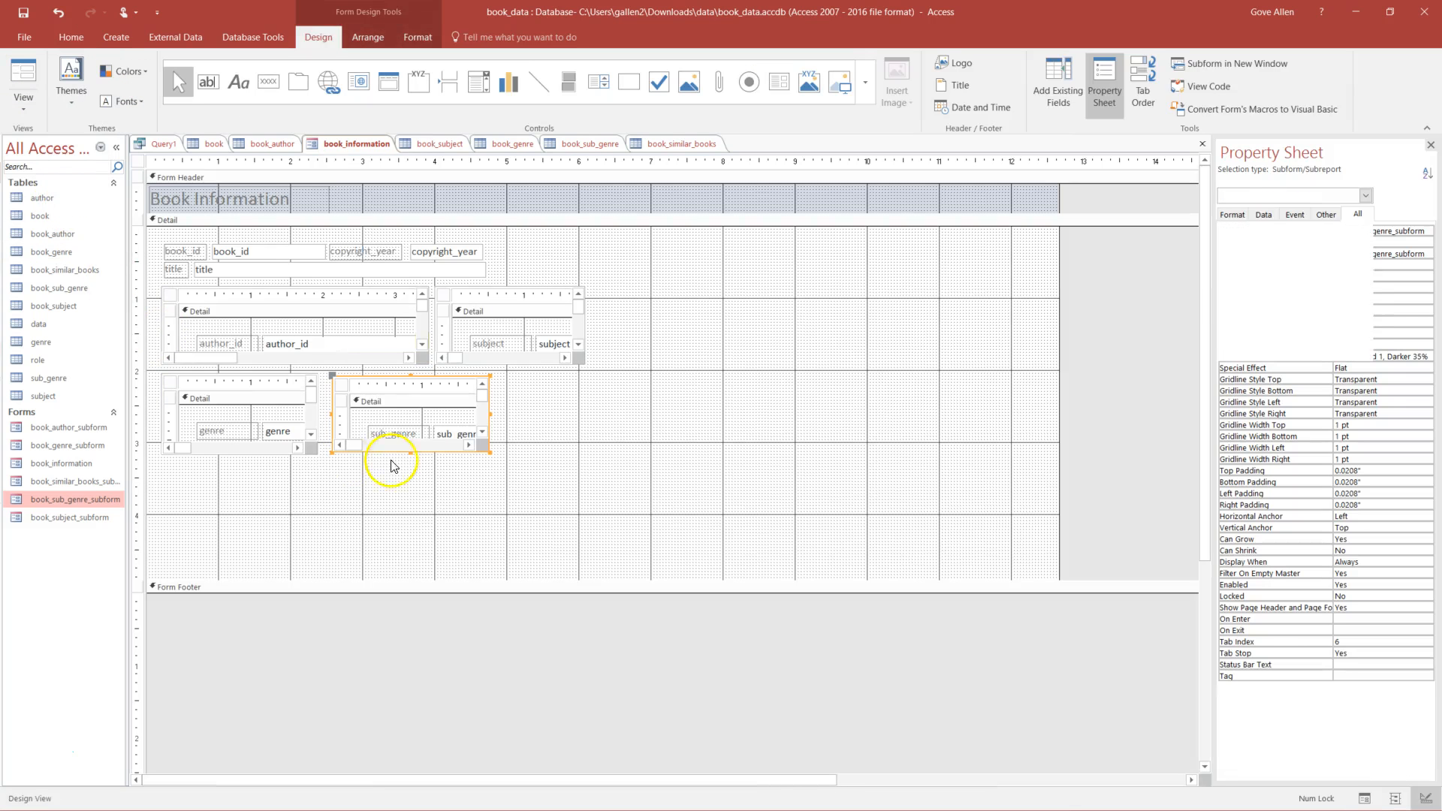
{"action": "left_click_drag", "start_coordinate": [492, 454], "coordinate": [553, 453]}
{"action": "left_click", "coordinate": [338, 385]}
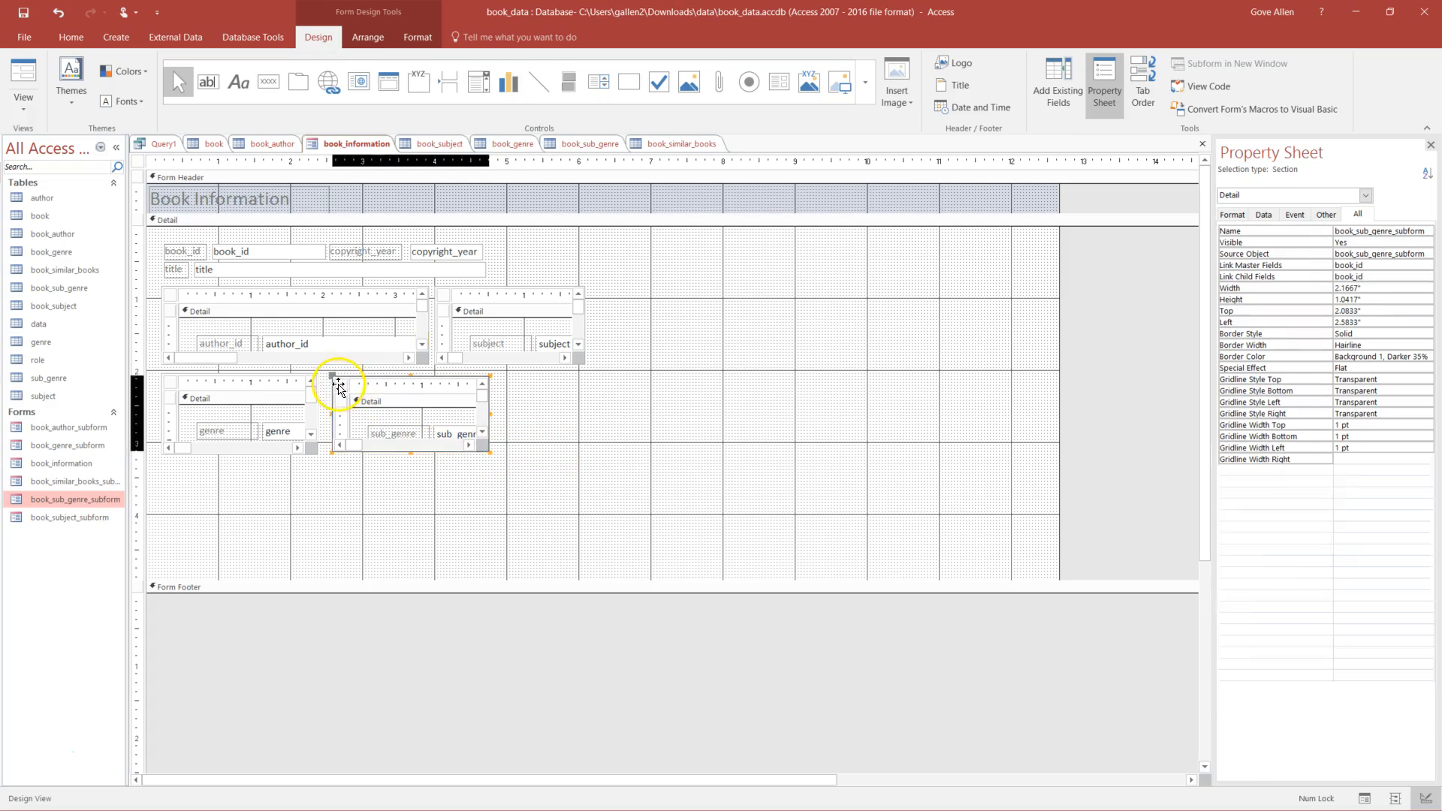
{"action": "left_click_drag", "start_coordinate": [490, 453], "coordinate": [526, 451]}
{"action": "left_click", "coordinate": [338, 383]}
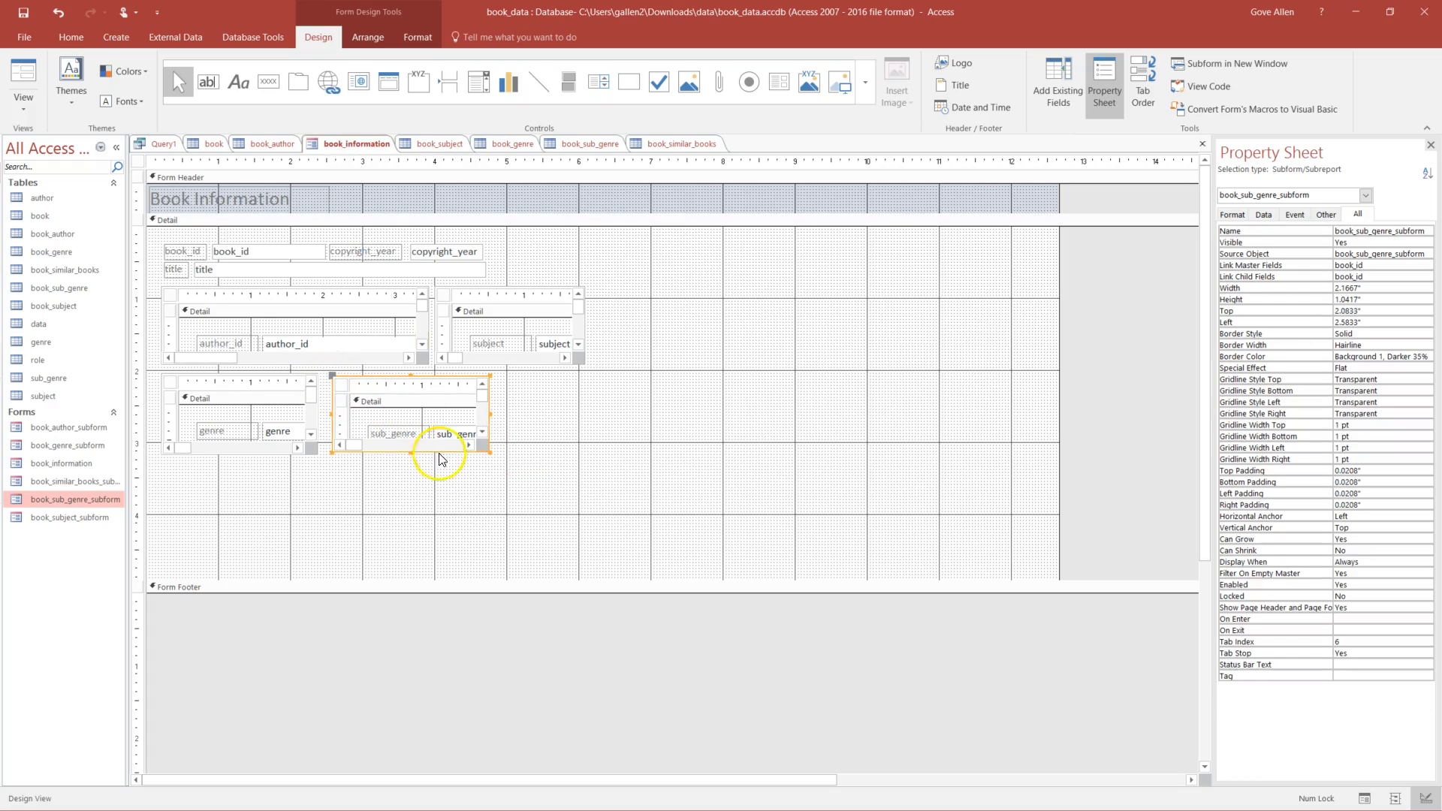
{"action": "left_click_drag", "start_coordinate": [488, 450], "coordinate": [583, 452]}
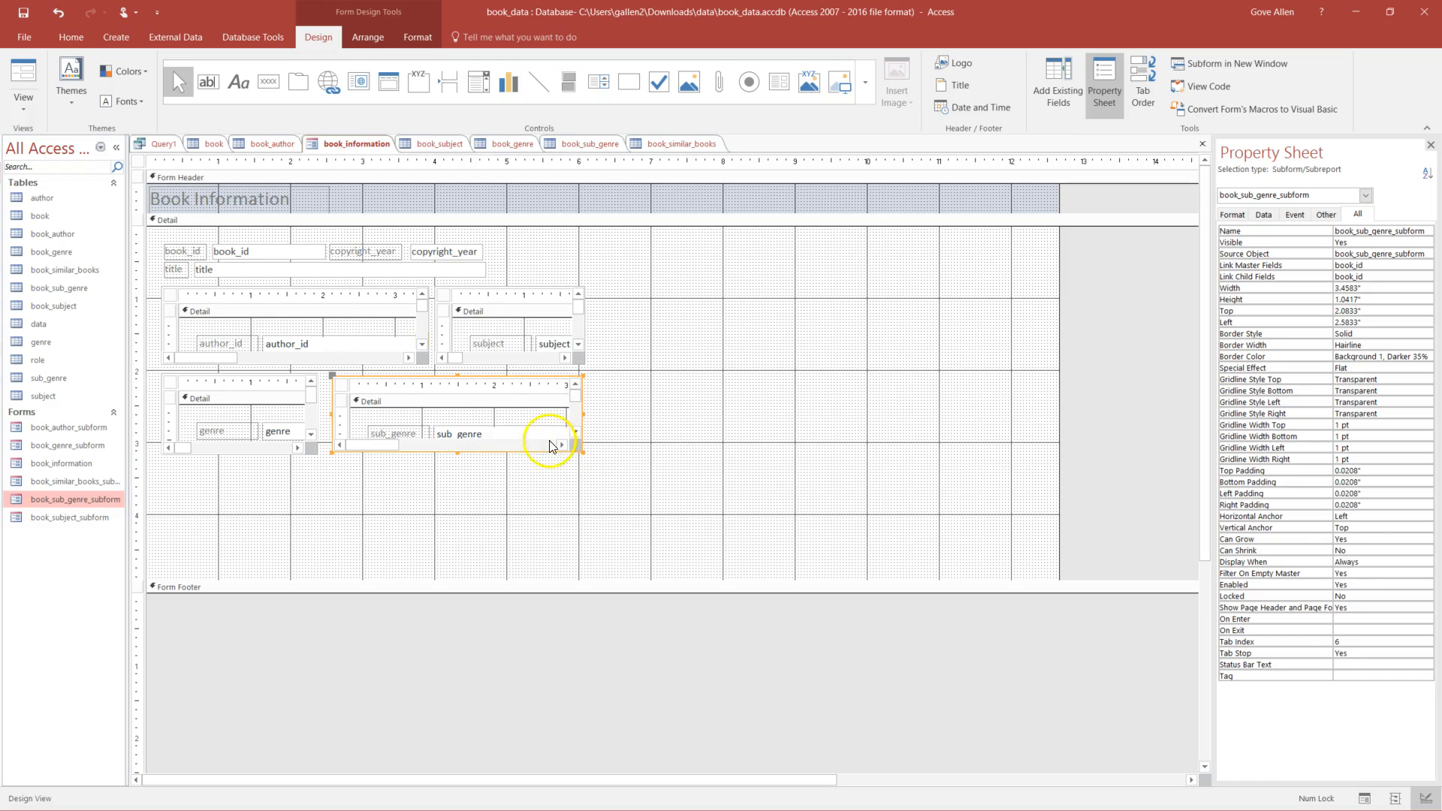
- In Form View, add the sub-genre Coming-of-Age to the book Clara's Promise and save the entry
{"action": "left_click", "coordinate": [23, 101]}
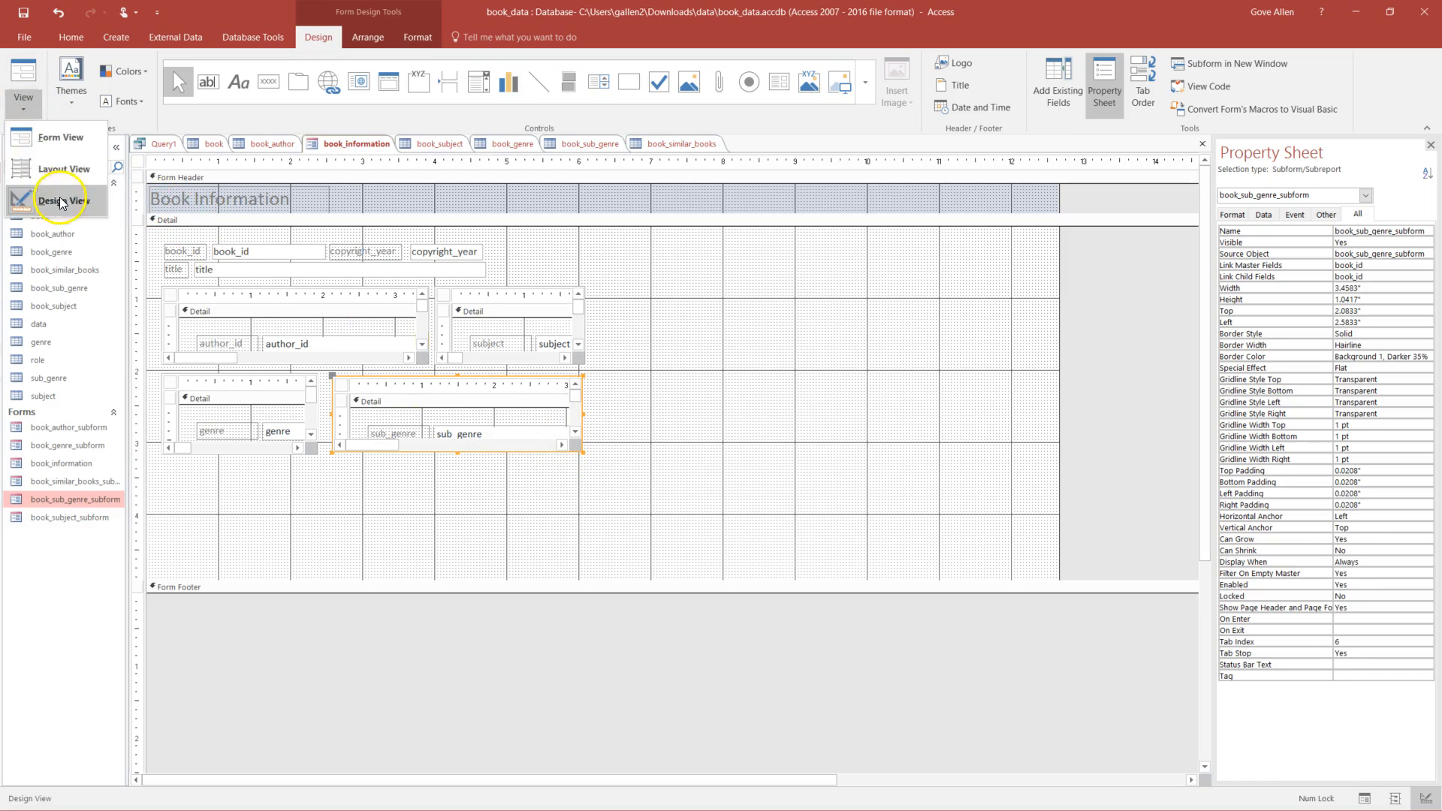
{"action": "left_click", "coordinate": [65, 141]}
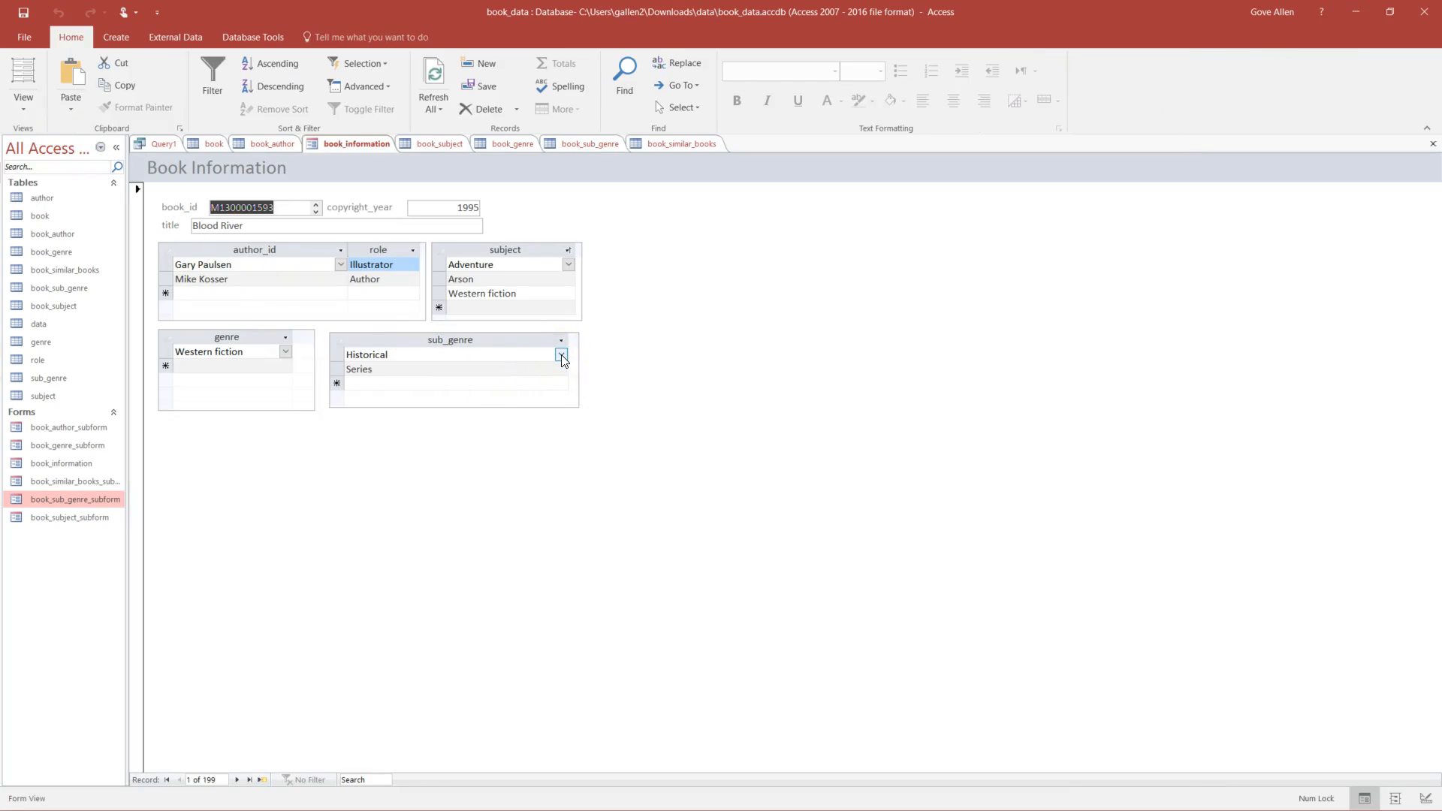
{"action": "left_click", "coordinate": [238, 781]}
{"action": "left_click", "coordinate": [238, 780]}
{"action": "left_click", "coordinate": [237, 781]}
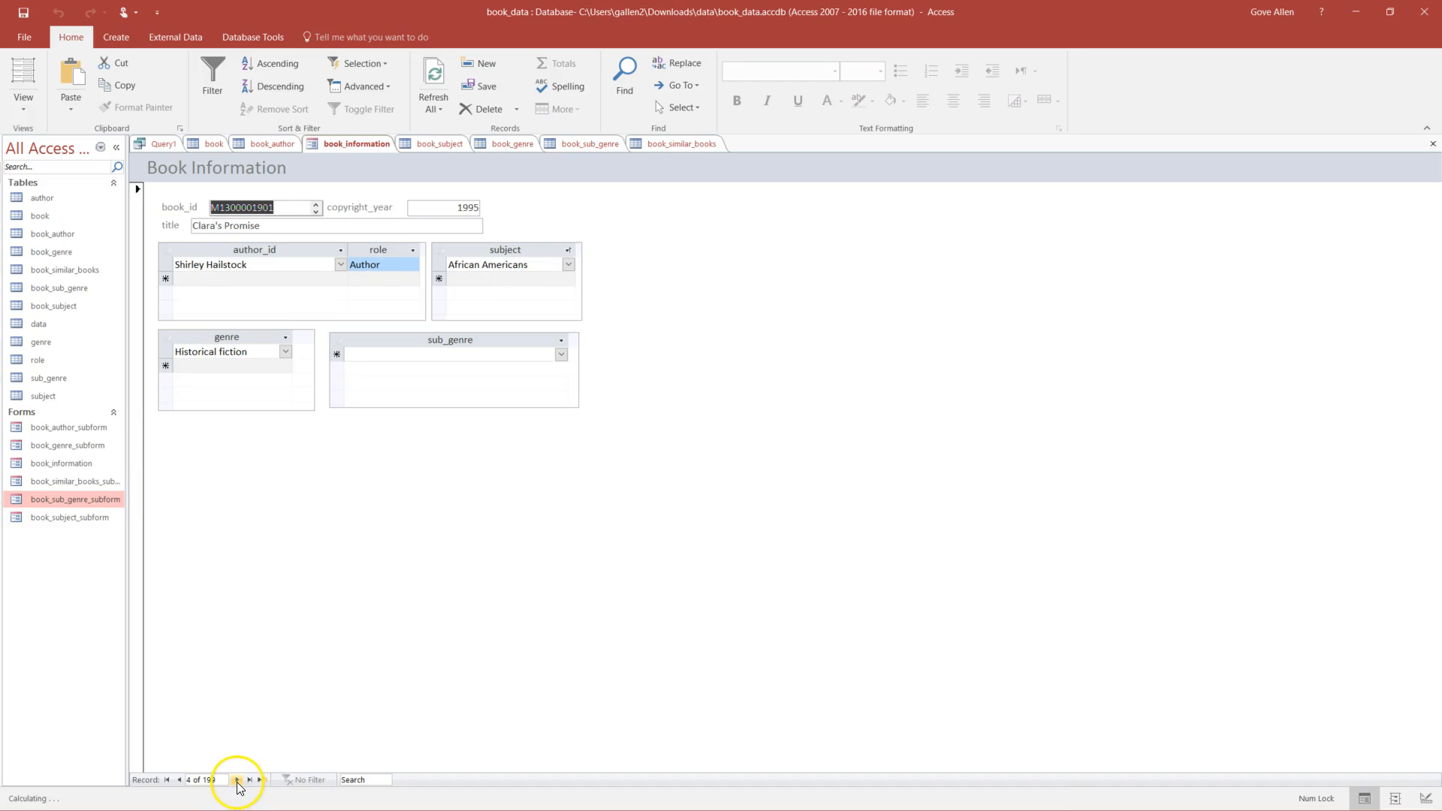
{"action": "left_click", "coordinate": [561, 355]}
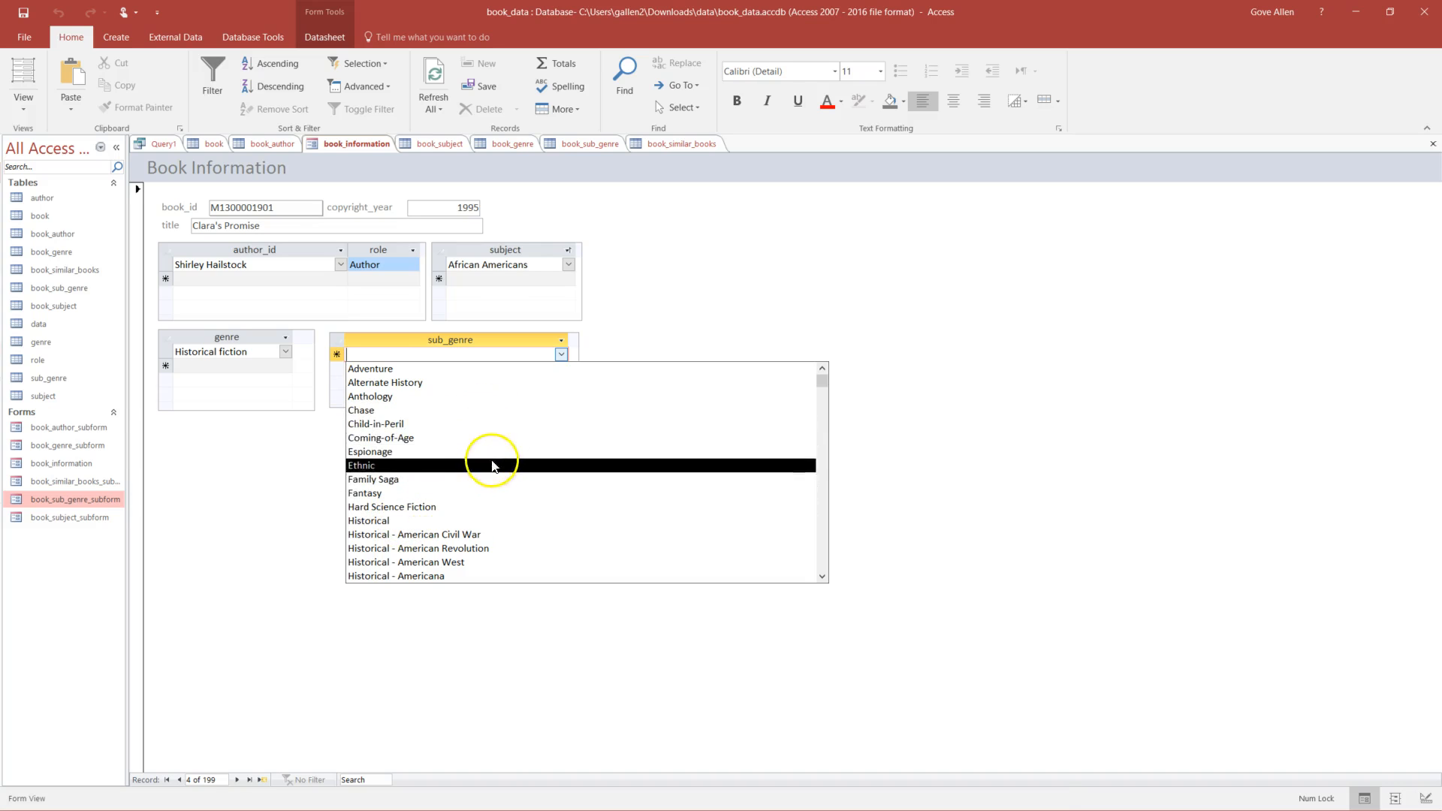
{"action": "left_click", "coordinate": [458, 438]}
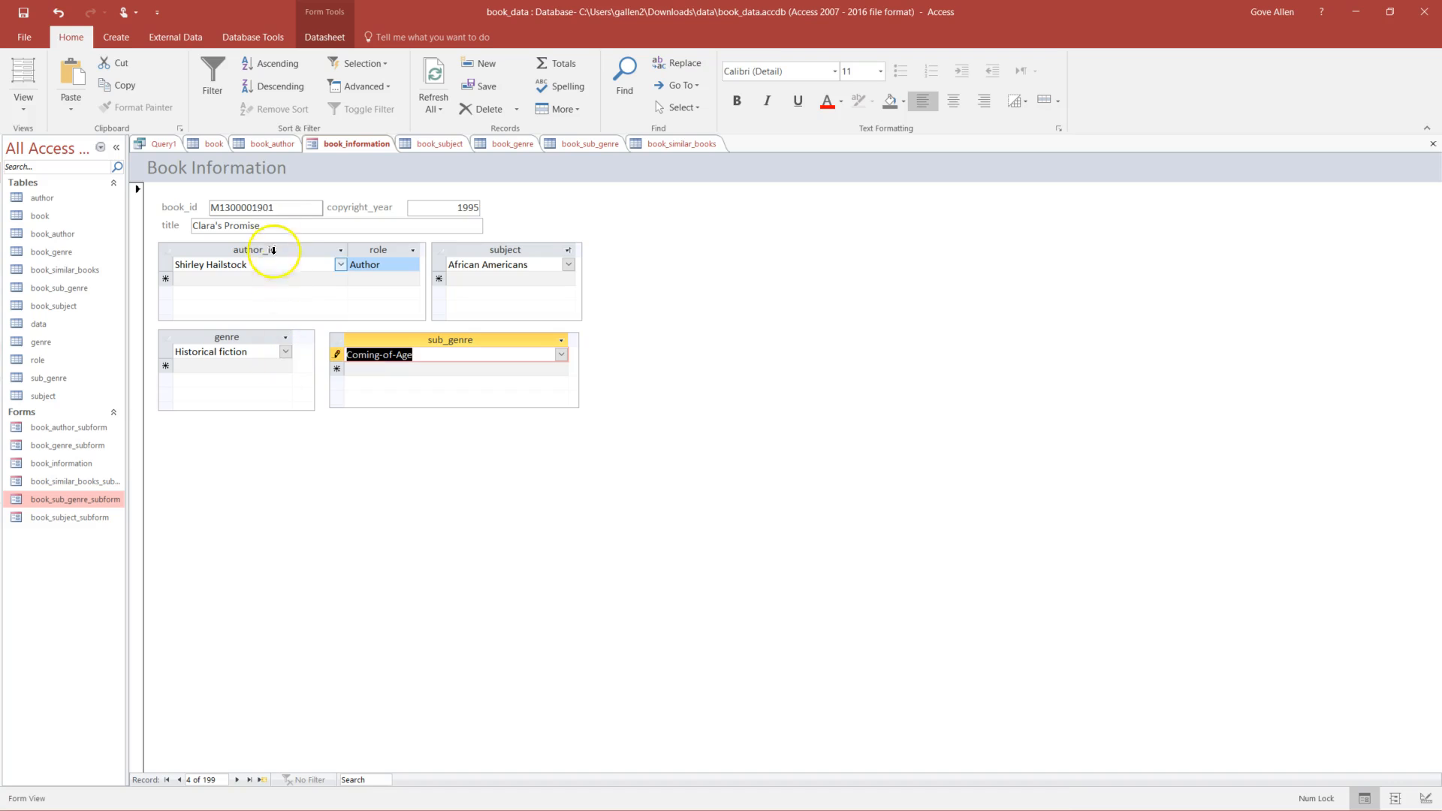
{"action": "left_click", "coordinate": [281, 209]}
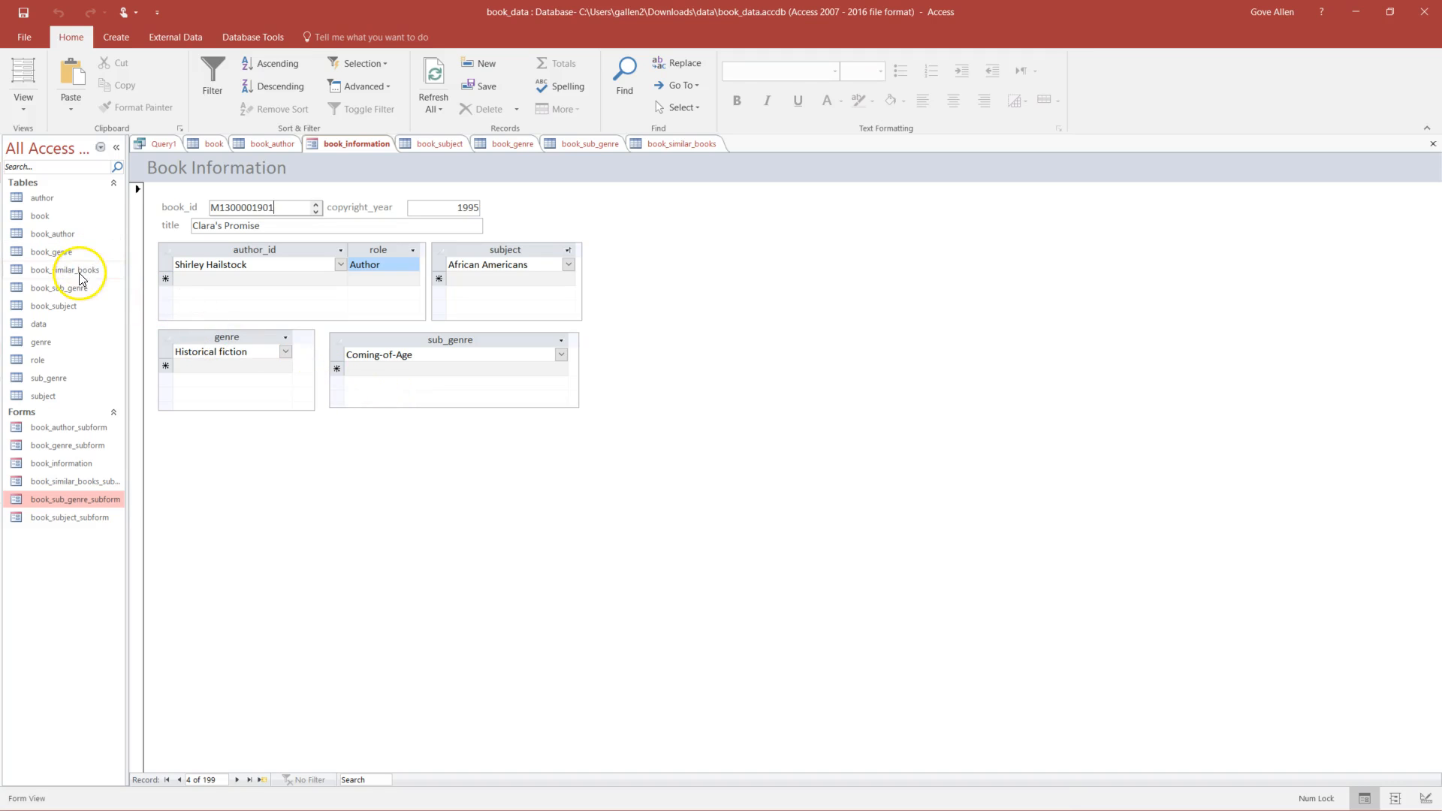
- Return to Design View and embed book_similar_books_subform in the Detail section below the genre and sub-genre subforms
{"action": "left_click", "coordinate": [23, 101]}
{"action": "left_click", "coordinate": [61, 199]}
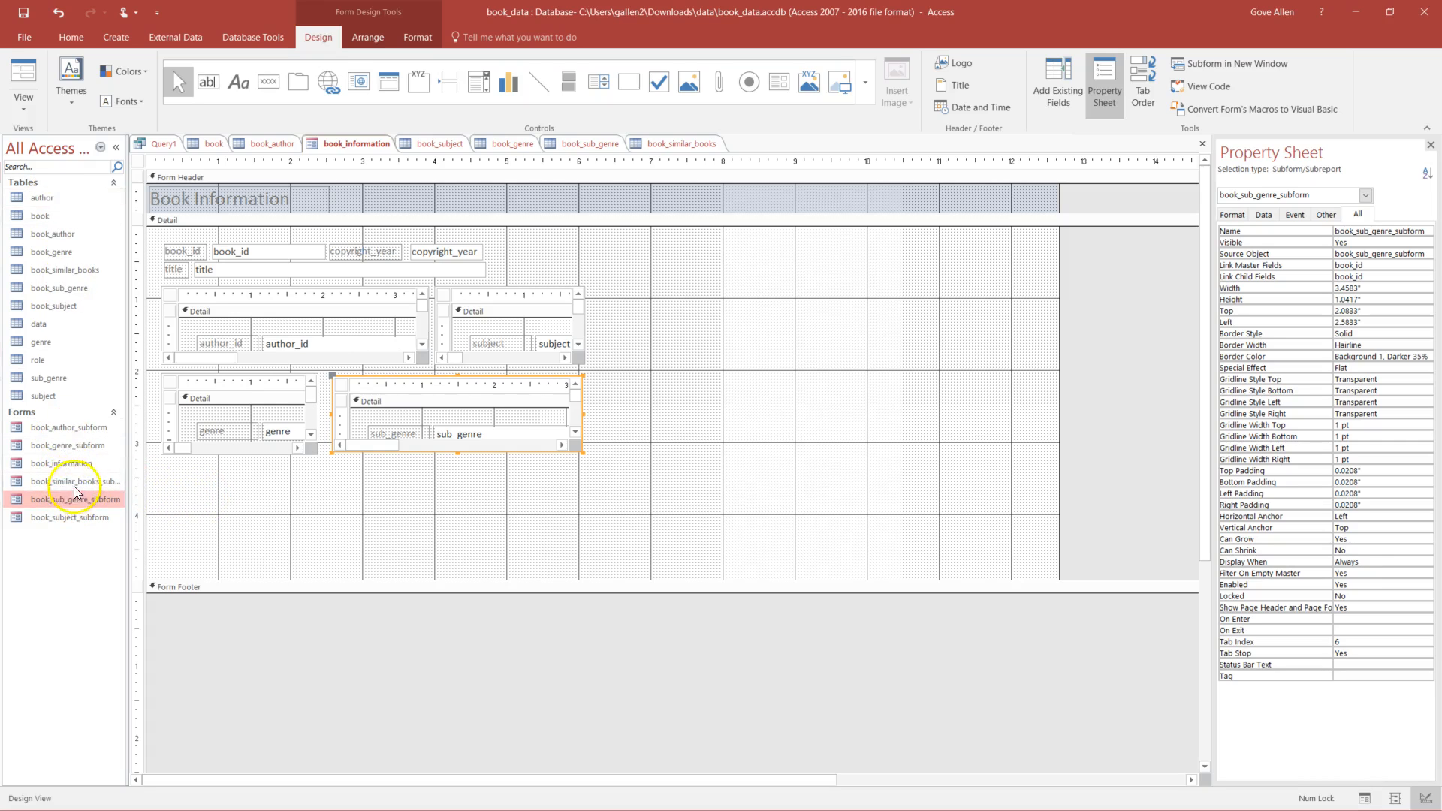
{"action": "left_click_drag", "start_coordinate": [47, 490], "coordinate": [296, 506]}
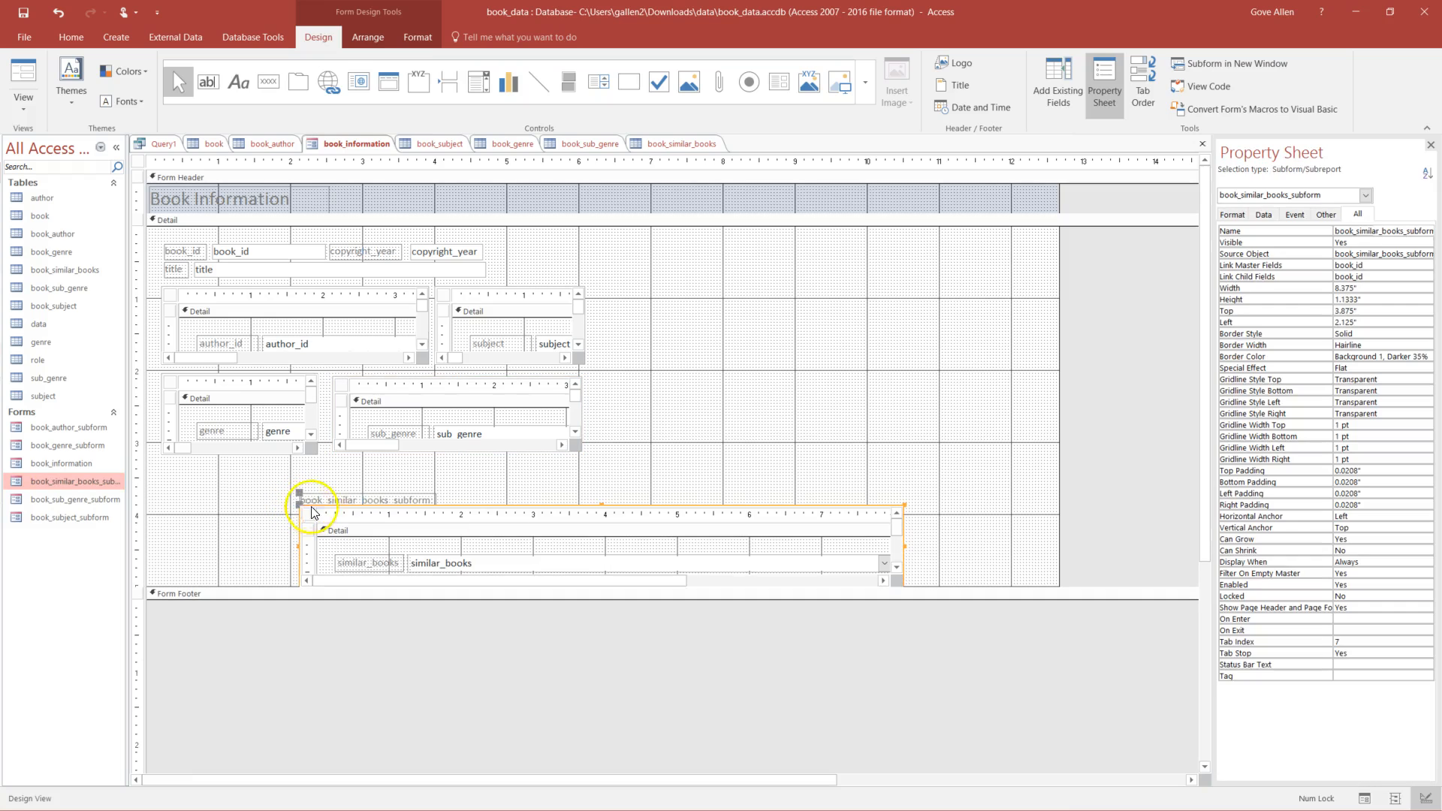
- Size the similar books subform to about 5.83 inches wide and place it beneath the genre subforms, aligned with their outer edges
{"action": "left_click_drag", "start_coordinate": [949, 593], "coordinate": [689, 584]}
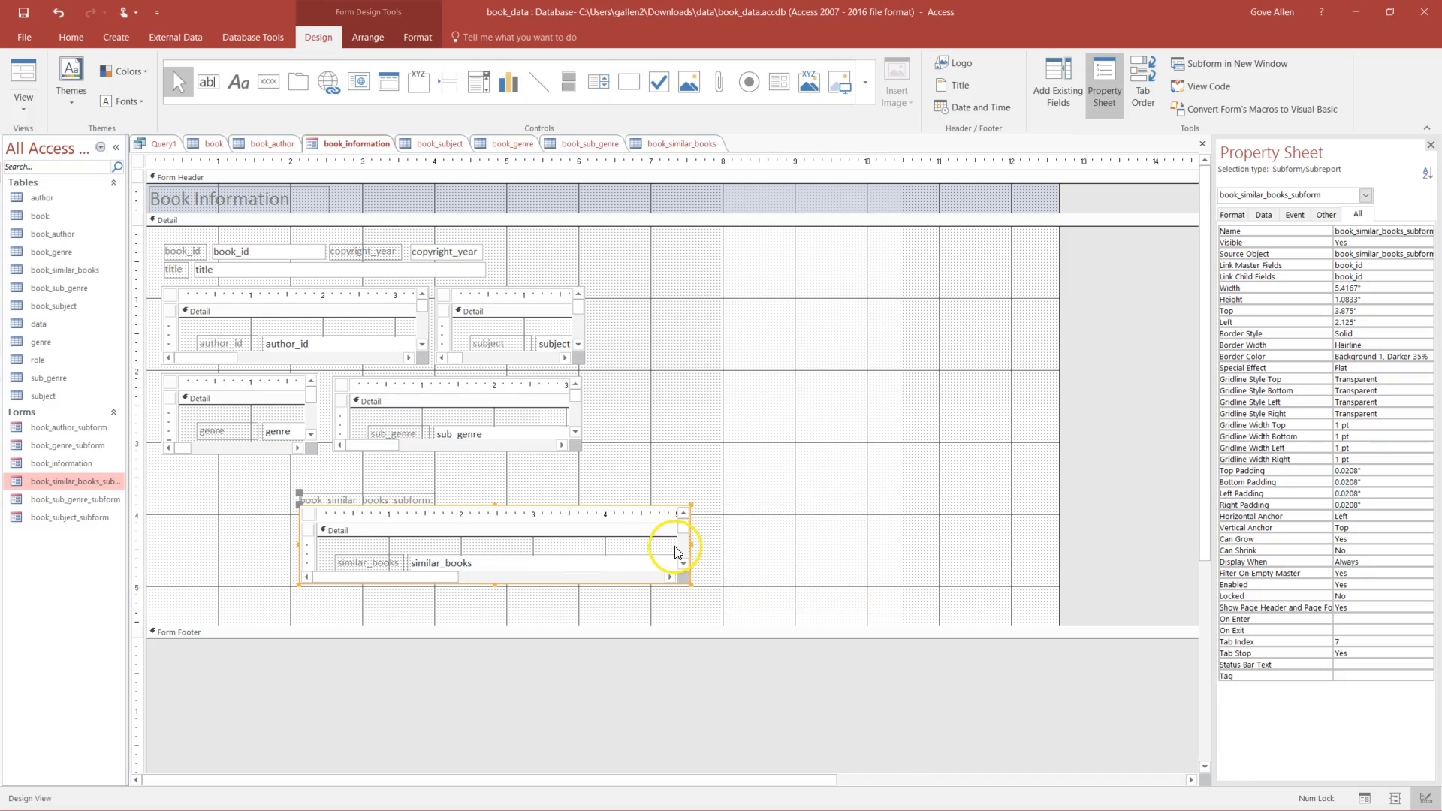
{"action": "left_click_drag", "start_coordinate": [592, 507], "coordinate": [454, 462]}
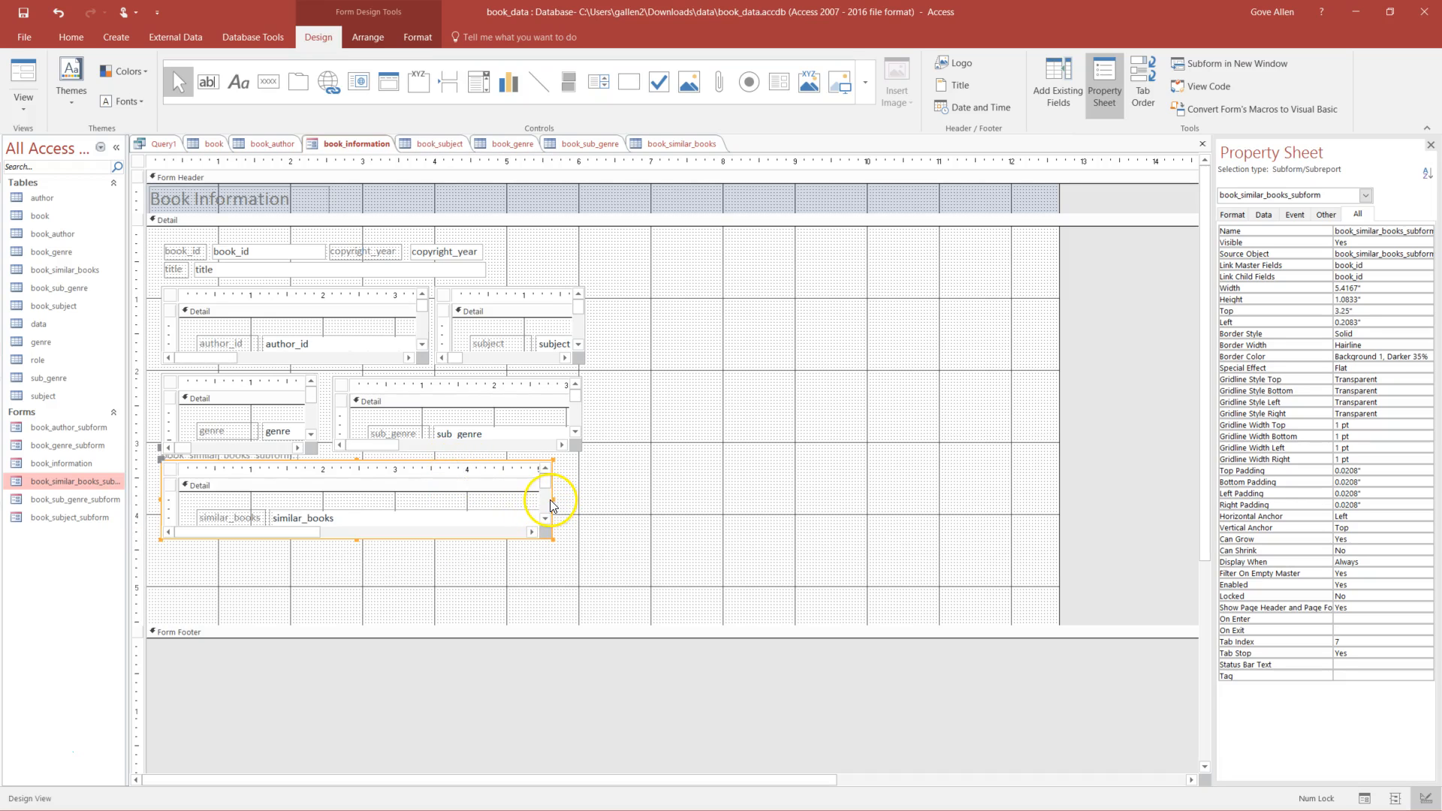
{"action": "left_click_drag", "start_coordinate": [552, 500], "coordinate": [582, 503]}
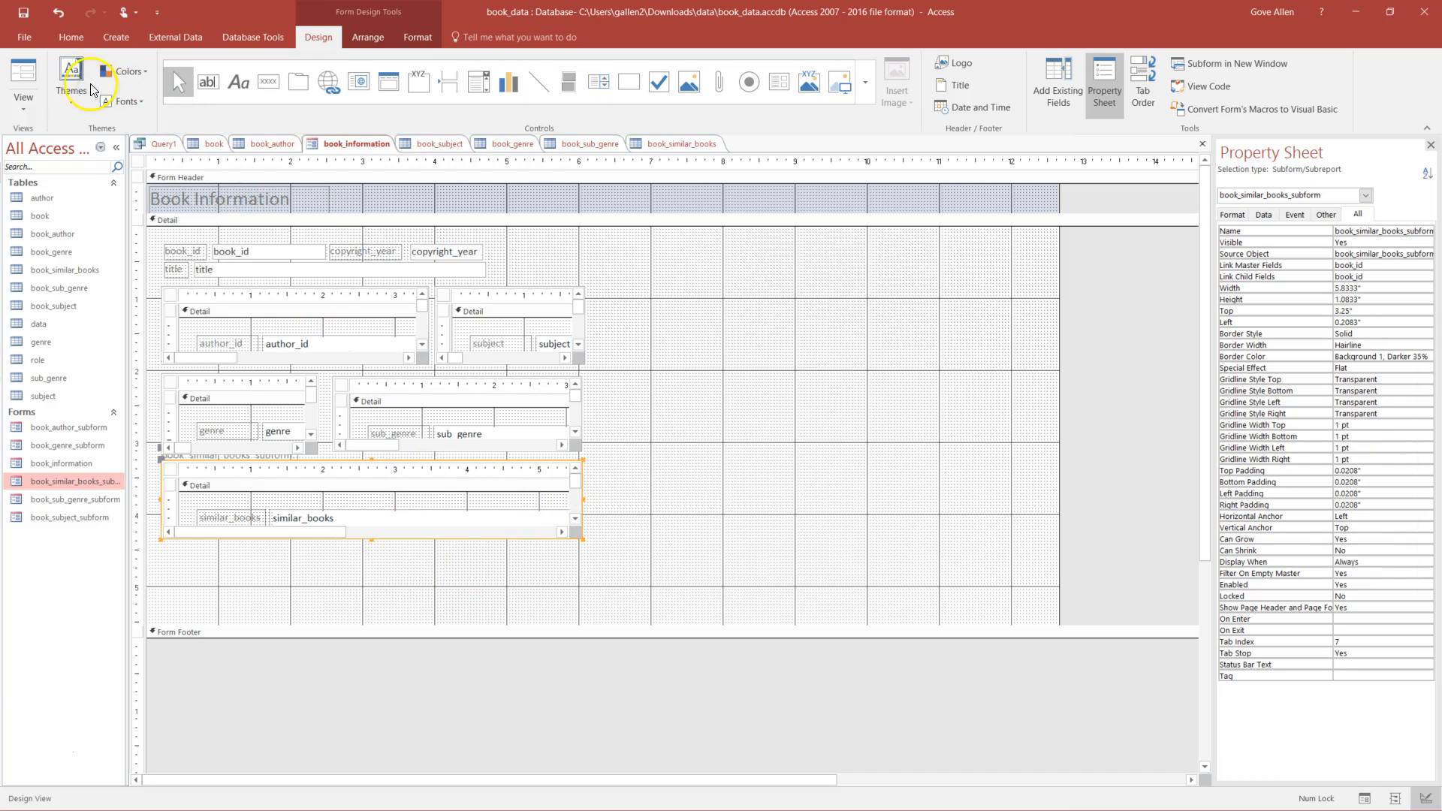
- Check the layout in Form View and delete the similar books subform's attached label in Design View
{"action": "left_click", "coordinate": [22, 79]}
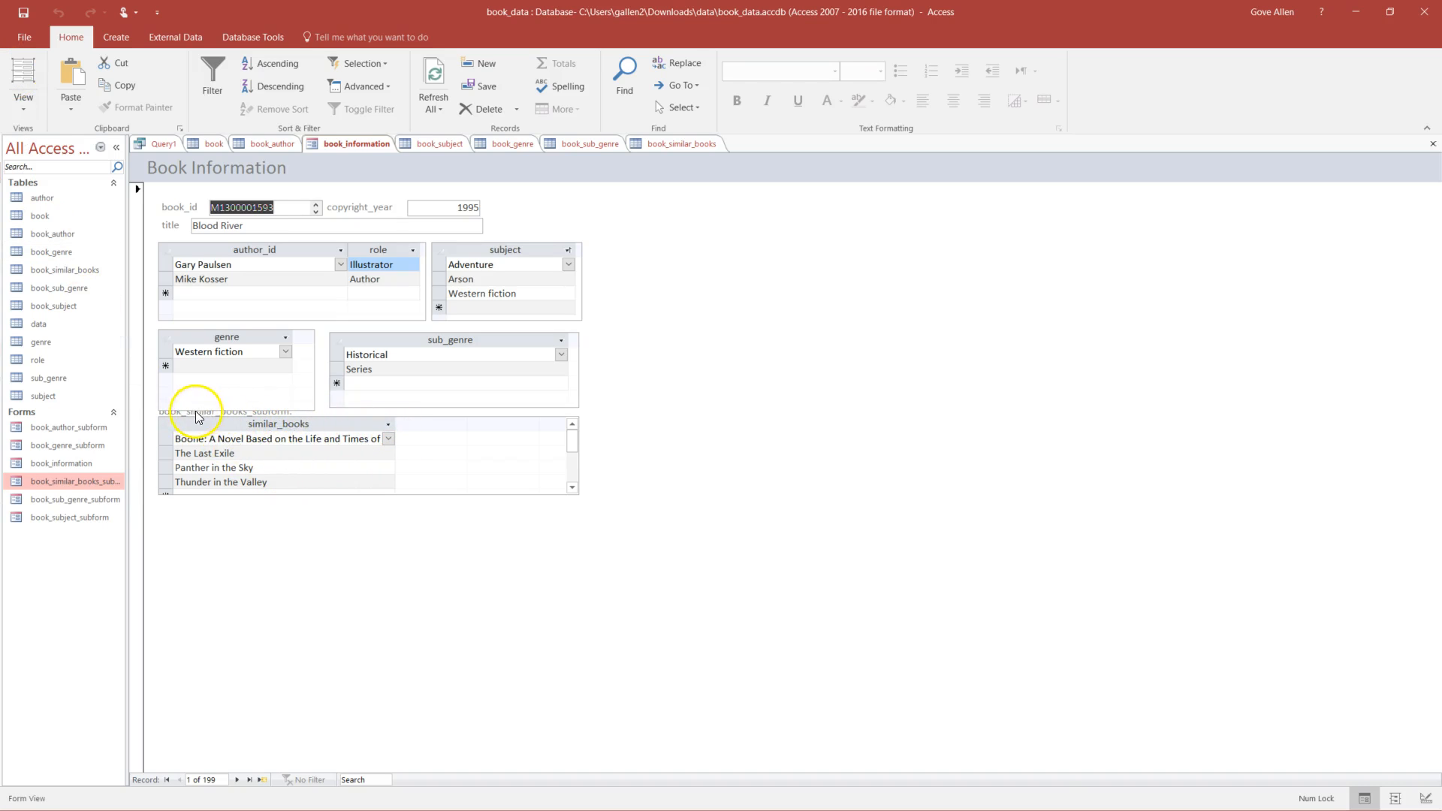
{"action": "left_click", "coordinate": [24, 105]}
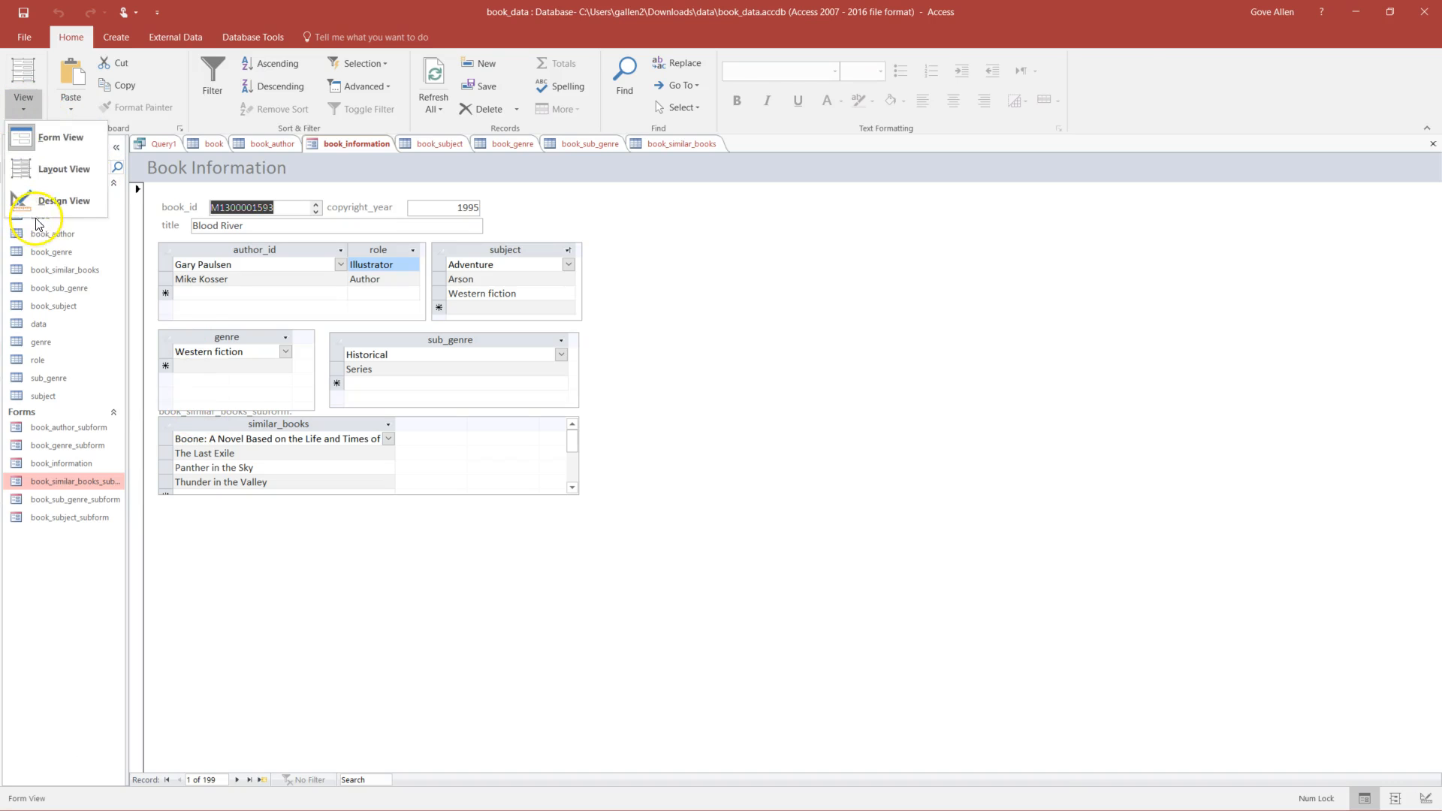
{"action": "left_click", "coordinate": [47, 202]}
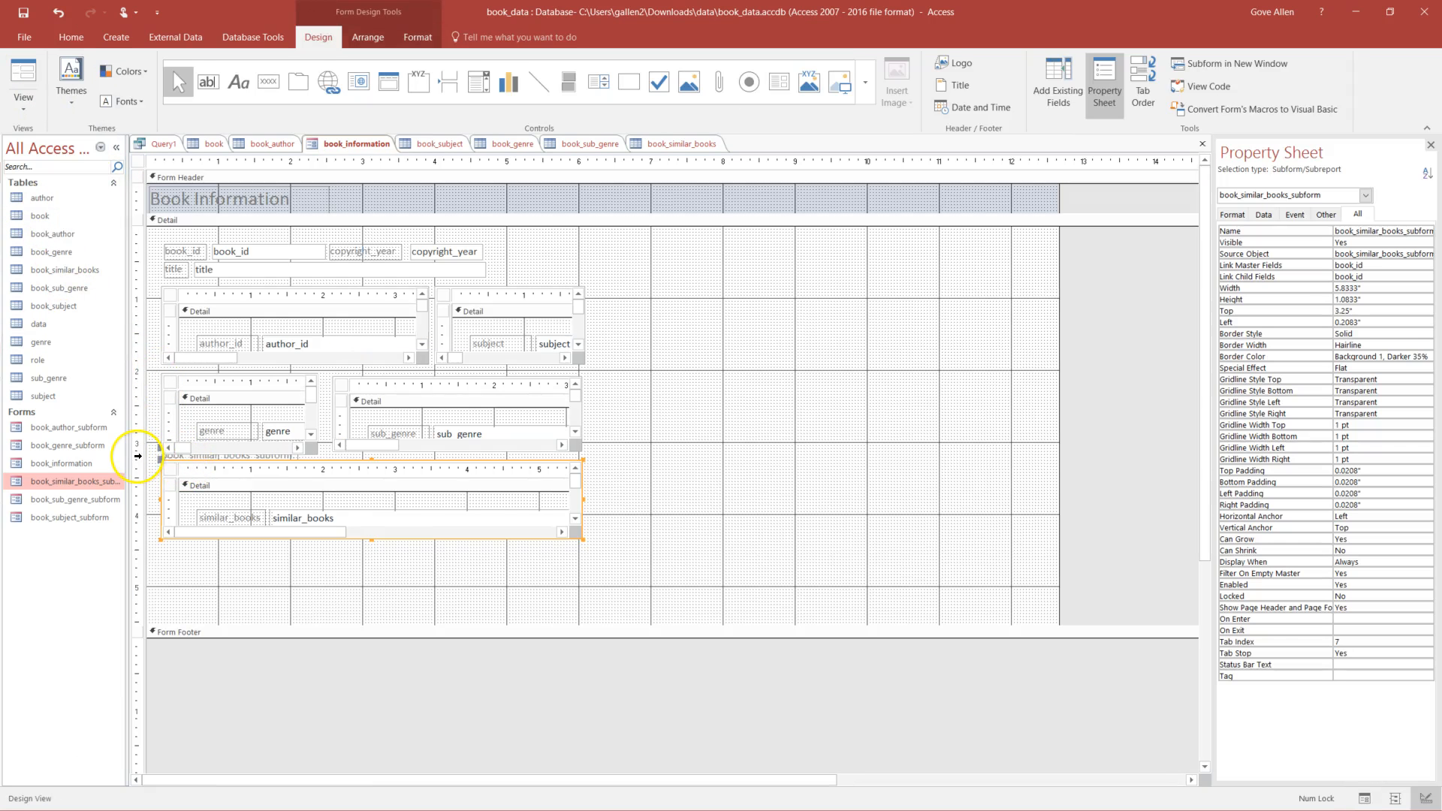
{"action": "left_click", "coordinate": [137, 455]}
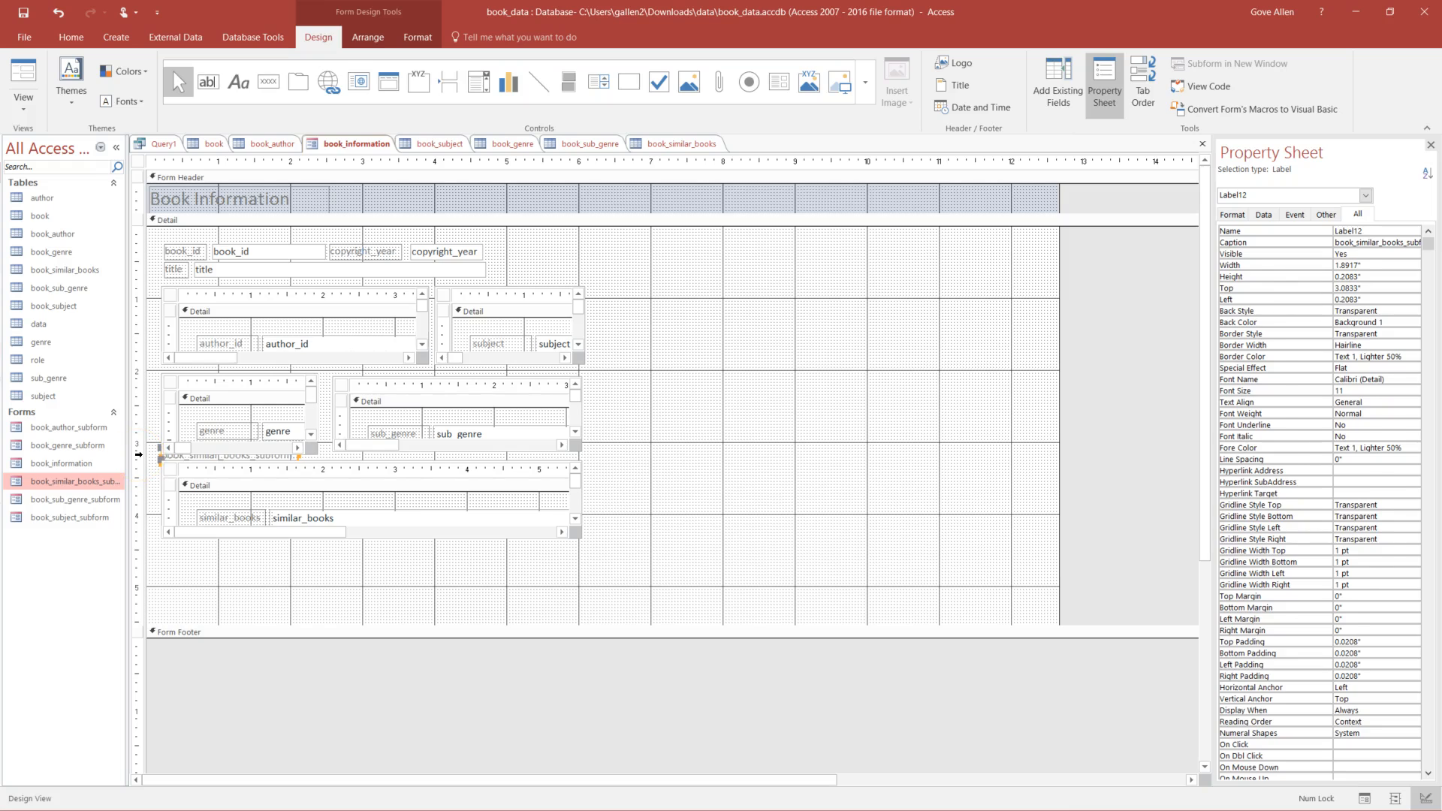
{"action": "key", "text": "Delete"}
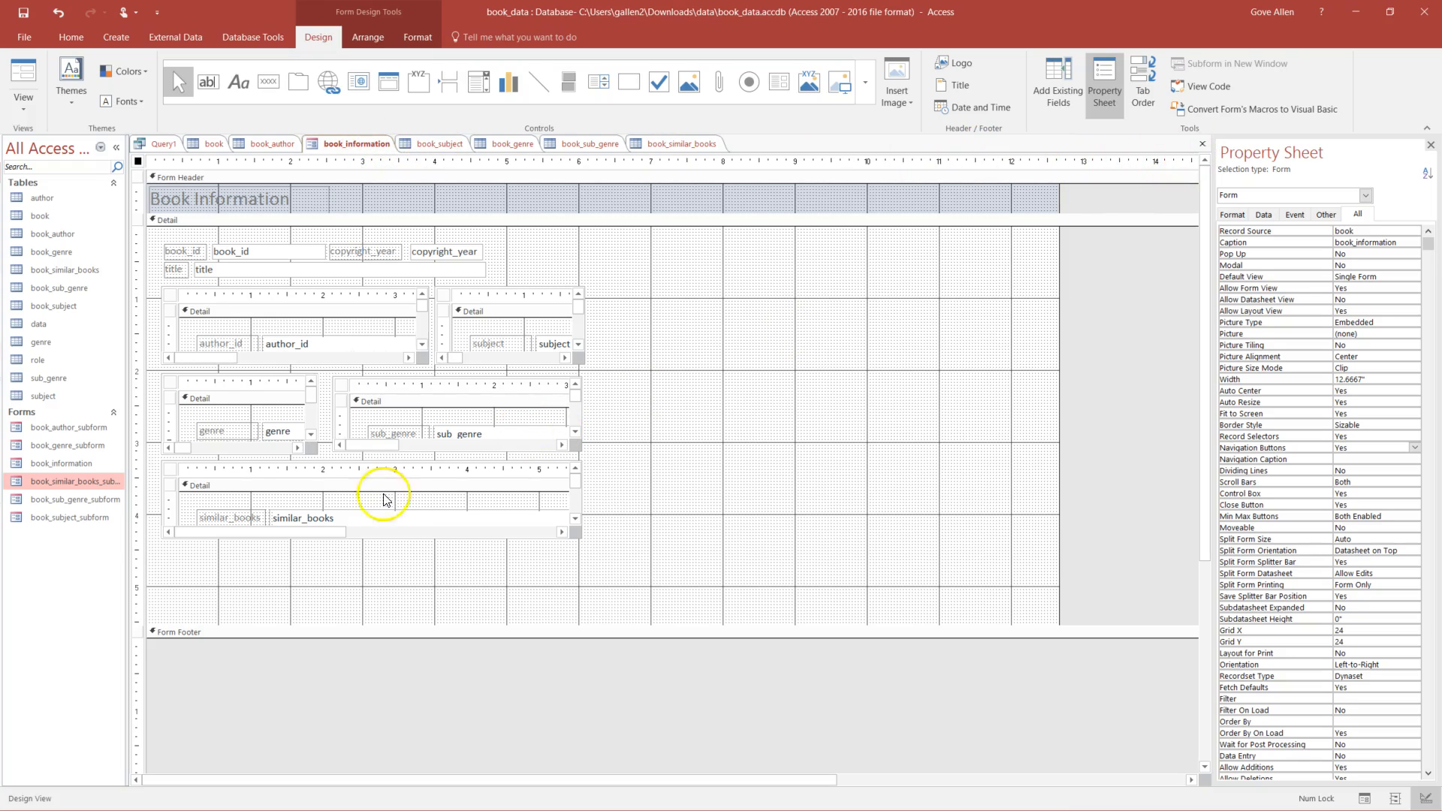
- Open the similar books subform in its own window, widen its similar_books combo box to about 8.08 inches, and save the subform
{"action": "right_click", "coordinate": [169, 477]}
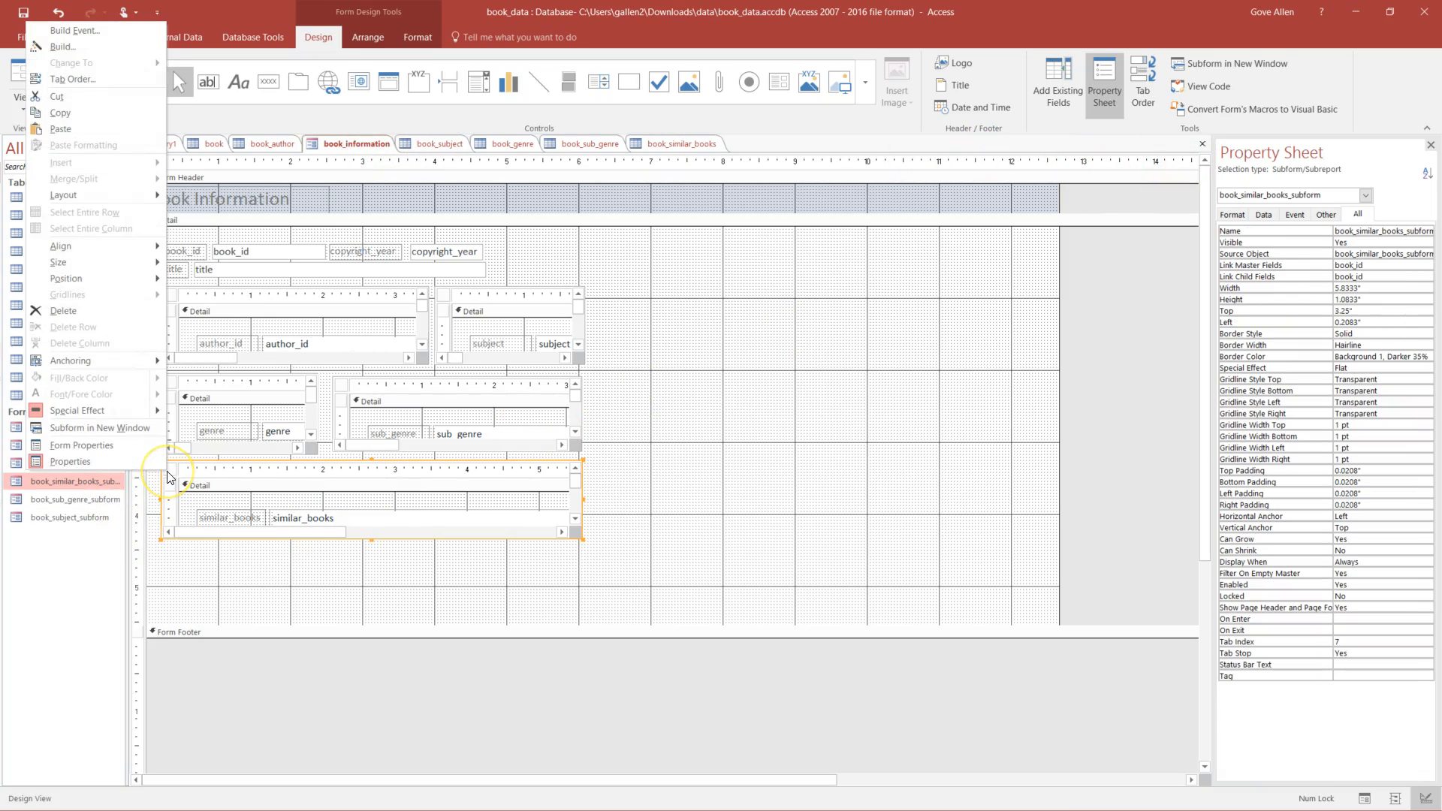
{"action": "left_click", "coordinate": [149, 433]}
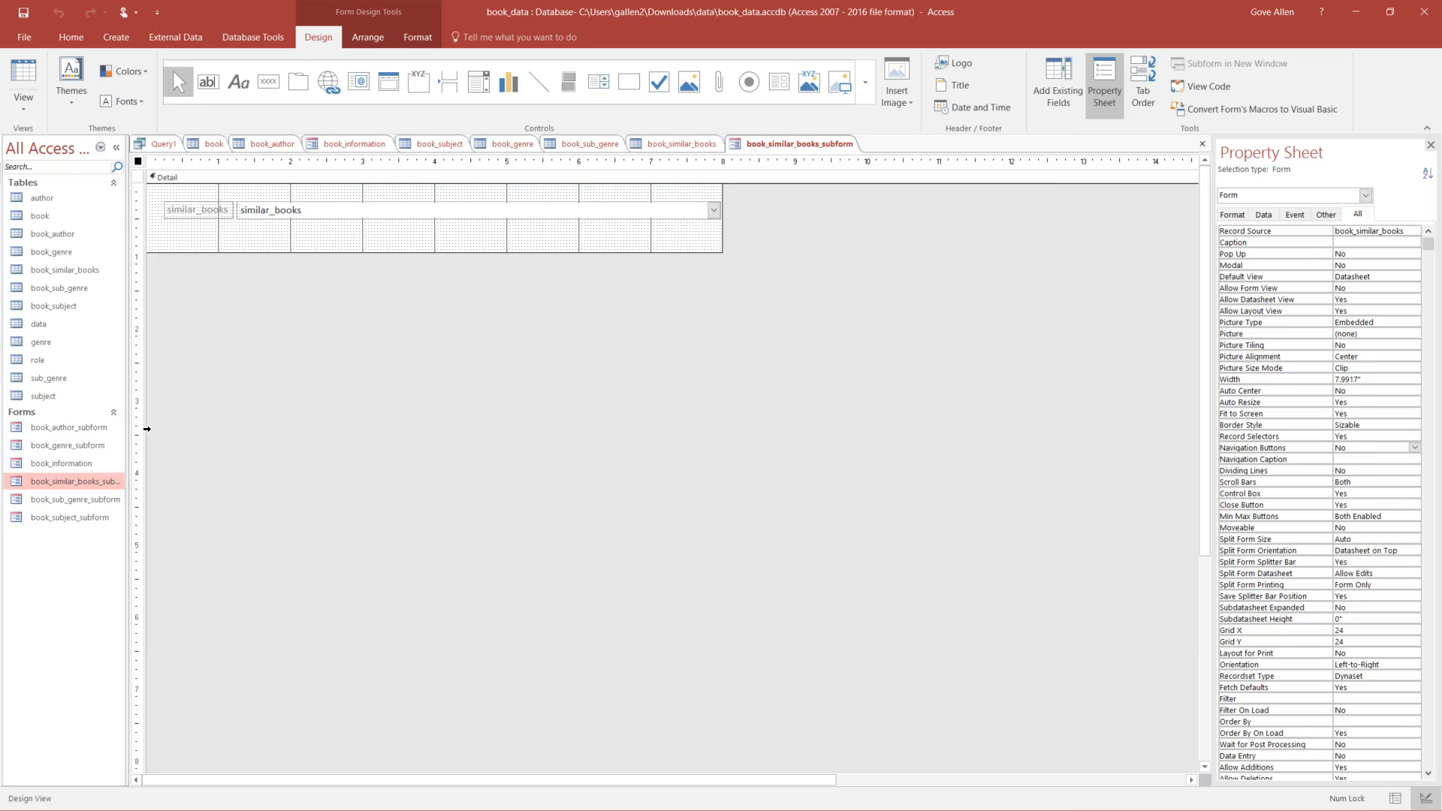
{"action": "left_click", "coordinate": [593, 216]}
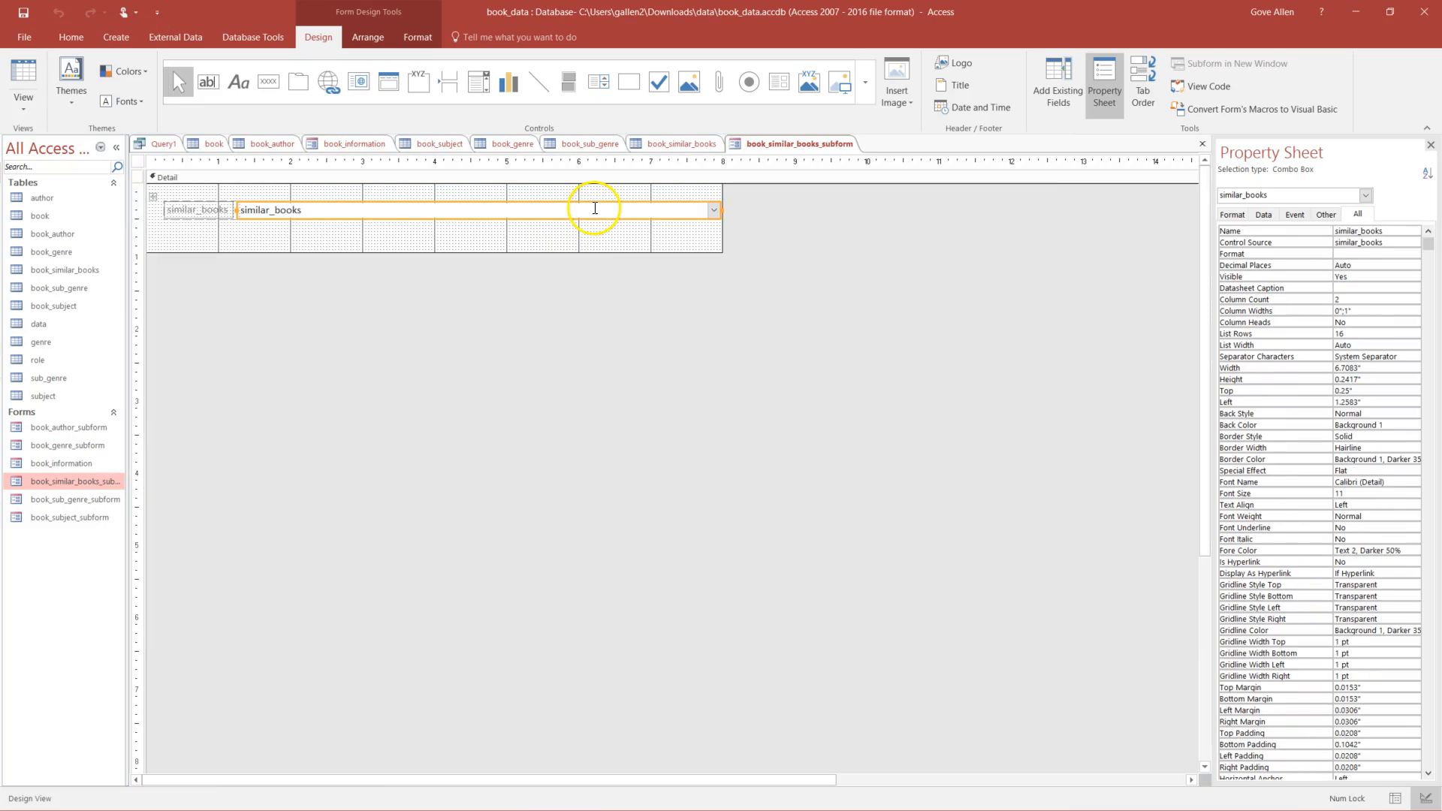
{"action": "left_click_drag", "start_coordinate": [721, 211], "coordinate": [819, 209]}
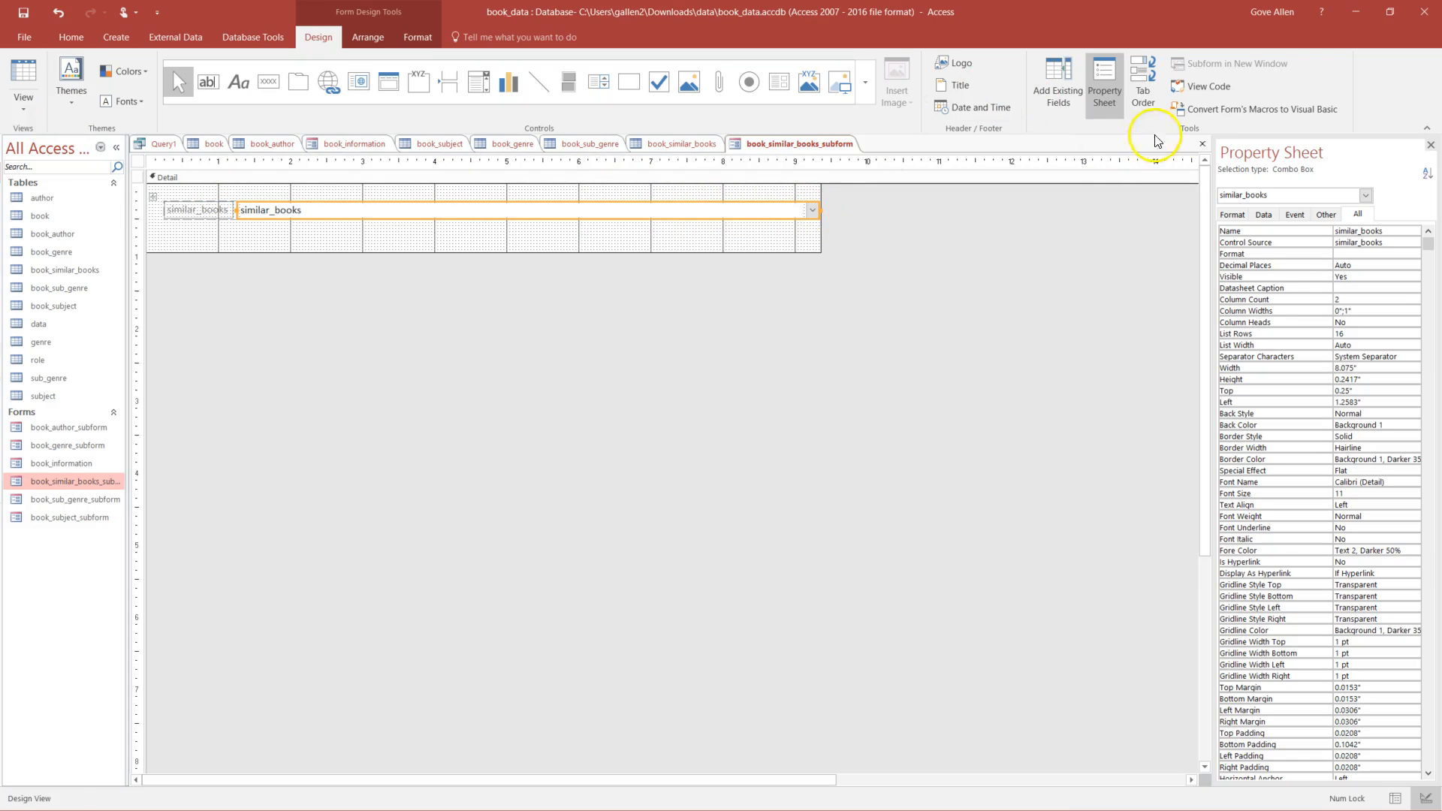
{"action": "left_click", "coordinate": [1202, 143]}
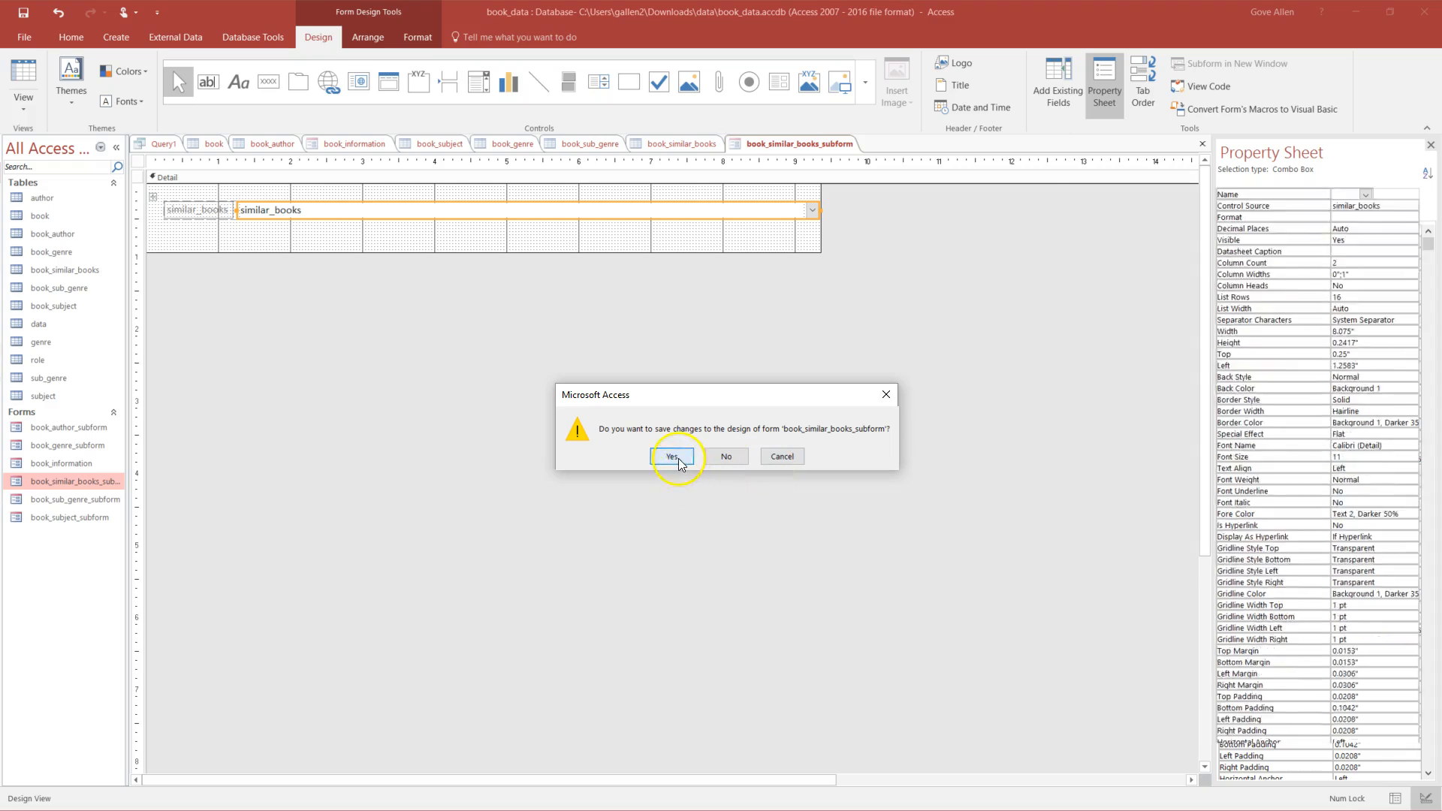
{"action": "left_click", "coordinate": [678, 458]}
- Show book_information in Form View and widen the similar_books datasheet column to nearly fill its subform
{"action": "left_click", "coordinate": [23, 111]}
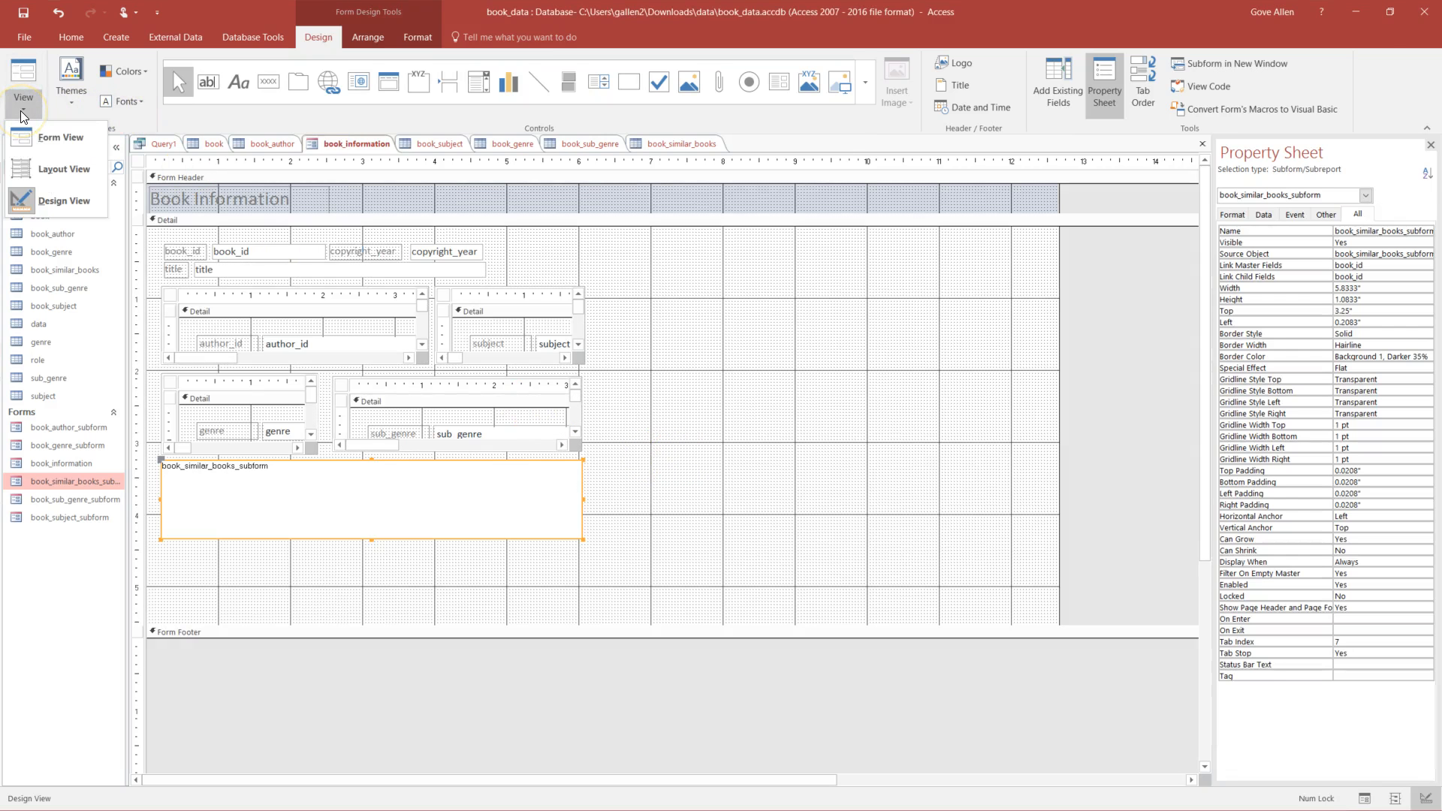
{"action": "left_click", "coordinate": [57, 140]}
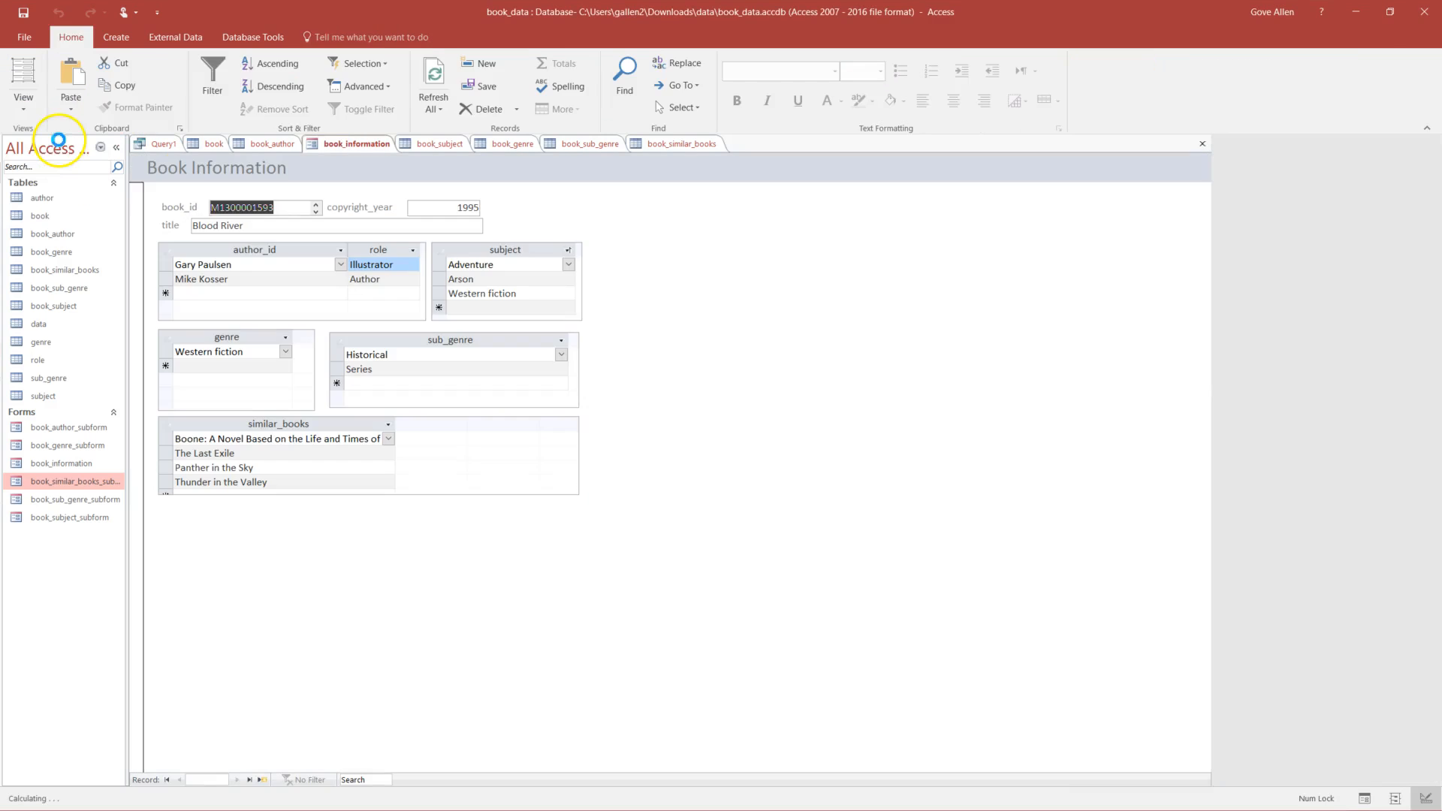
{"action": "left_click_drag", "start_coordinate": [396, 424], "coordinate": [564, 424]}
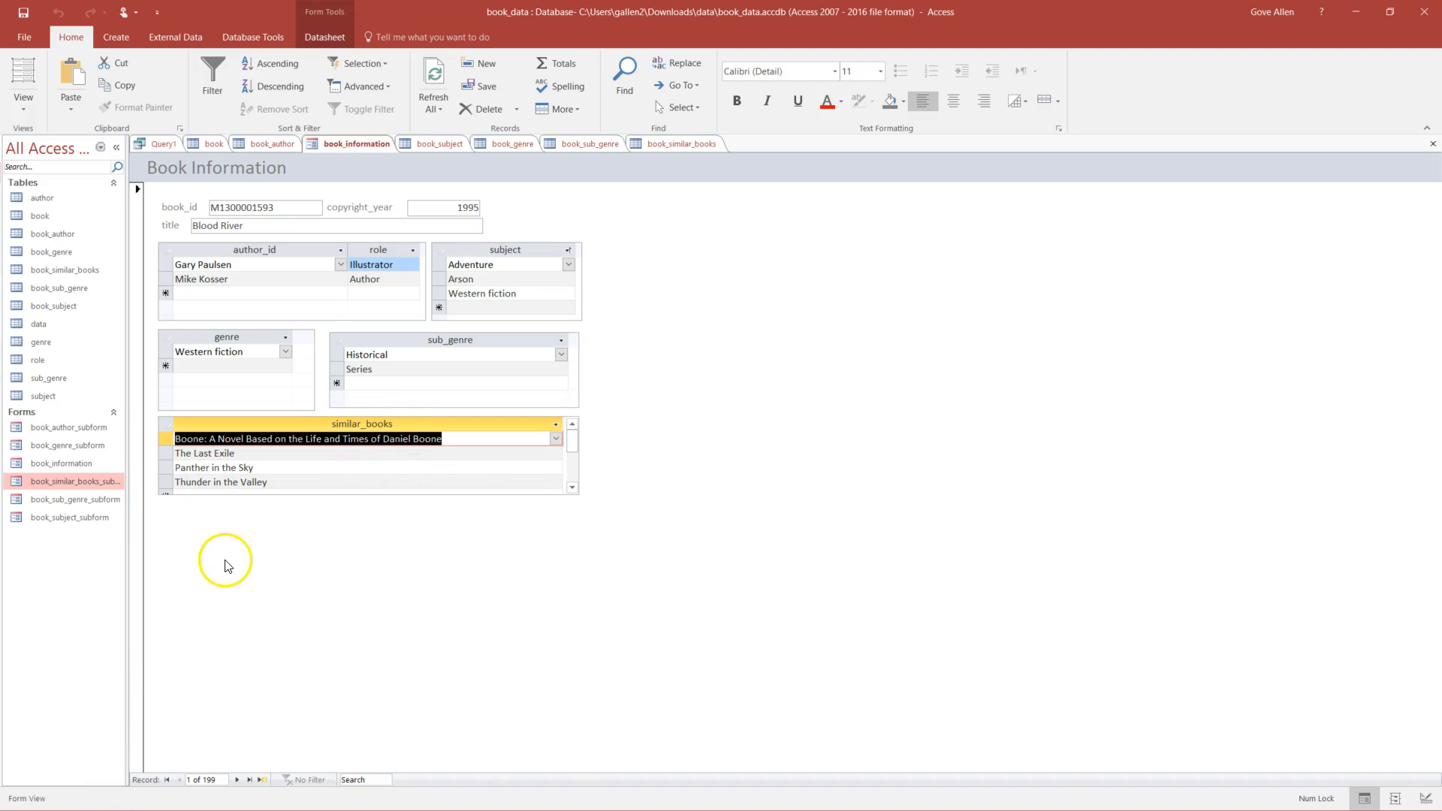
- Browse forward through the book records to Once on This Island, examining the similar books listed for each title
{"action": "left_click", "coordinate": [237, 780]}
{"action": "left_click", "coordinate": [237, 780]}
{"action": "left_click", "coordinate": [237, 779]}
{"action": "left_click", "coordinate": [238, 780]}
{"action": "left_click", "coordinate": [238, 780]}
{"action": "left_click", "coordinate": [238, 780]}
{"action": "left_click", "coordinate": [237, 780]}
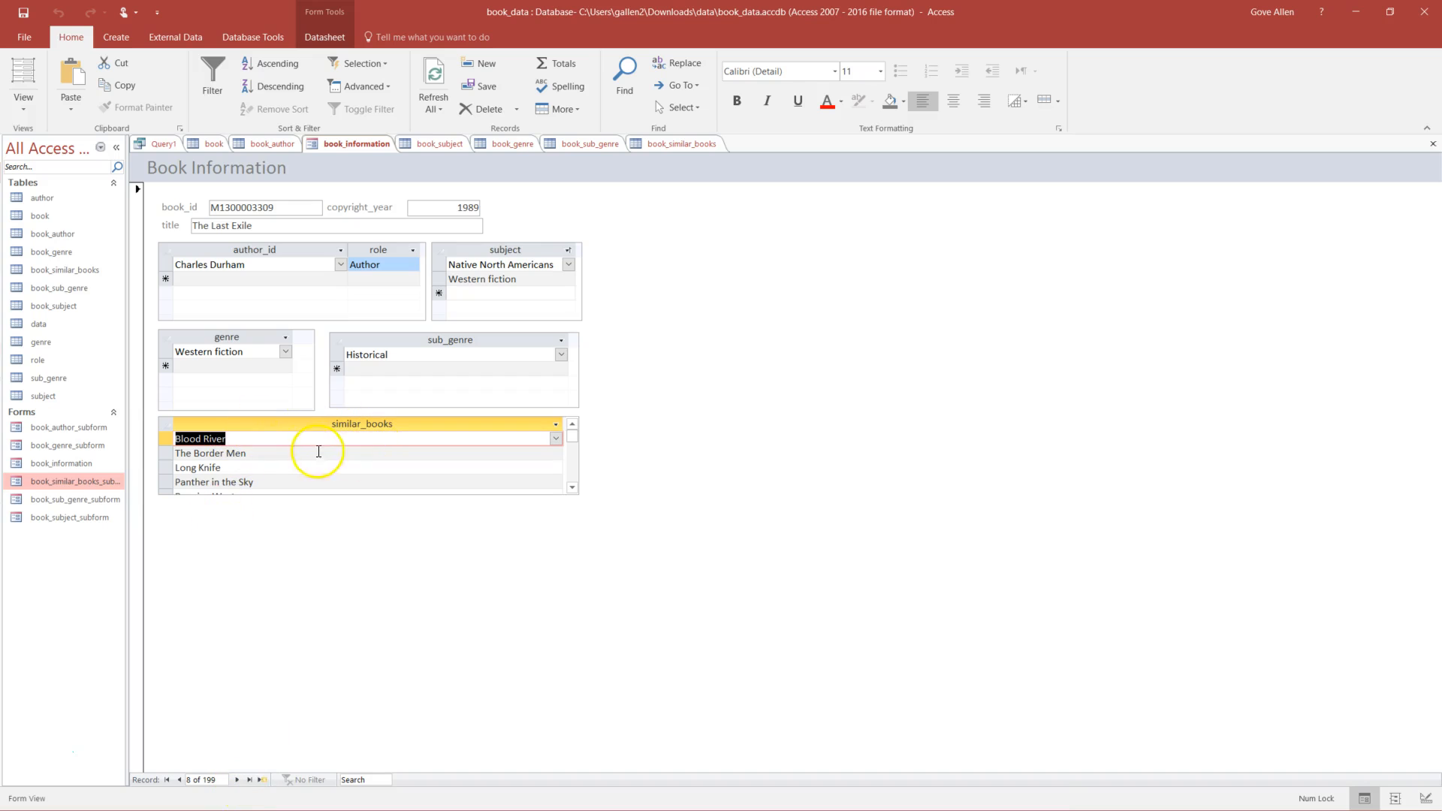
{"action": "left_click", "coordinate": [238, 780]}
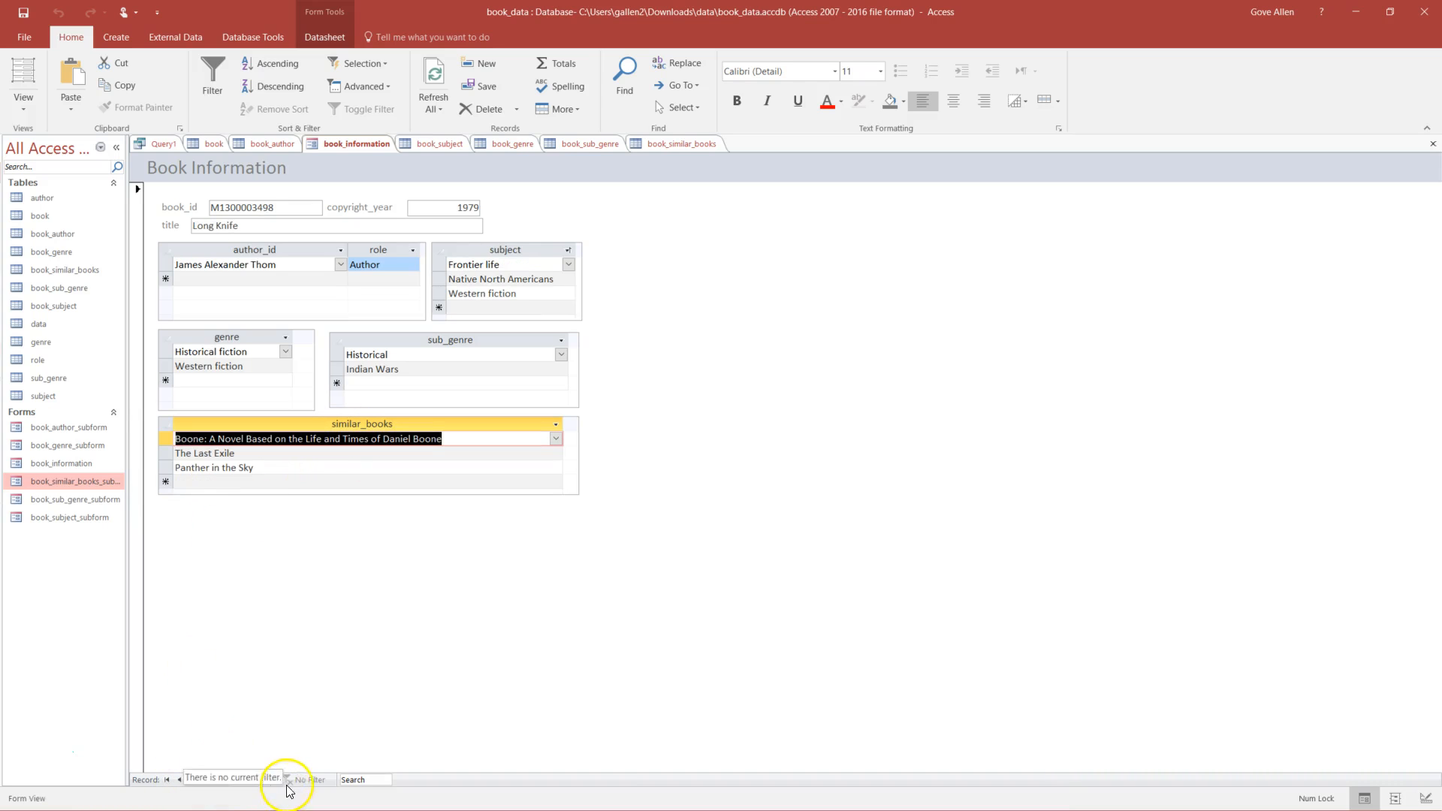
{"action": "left_click", "coordinate": [237, 780]}
{"action": "left_click", "coordinate": [237, 780]}
{"action": "left_click", "coordinate": [238, 780]}
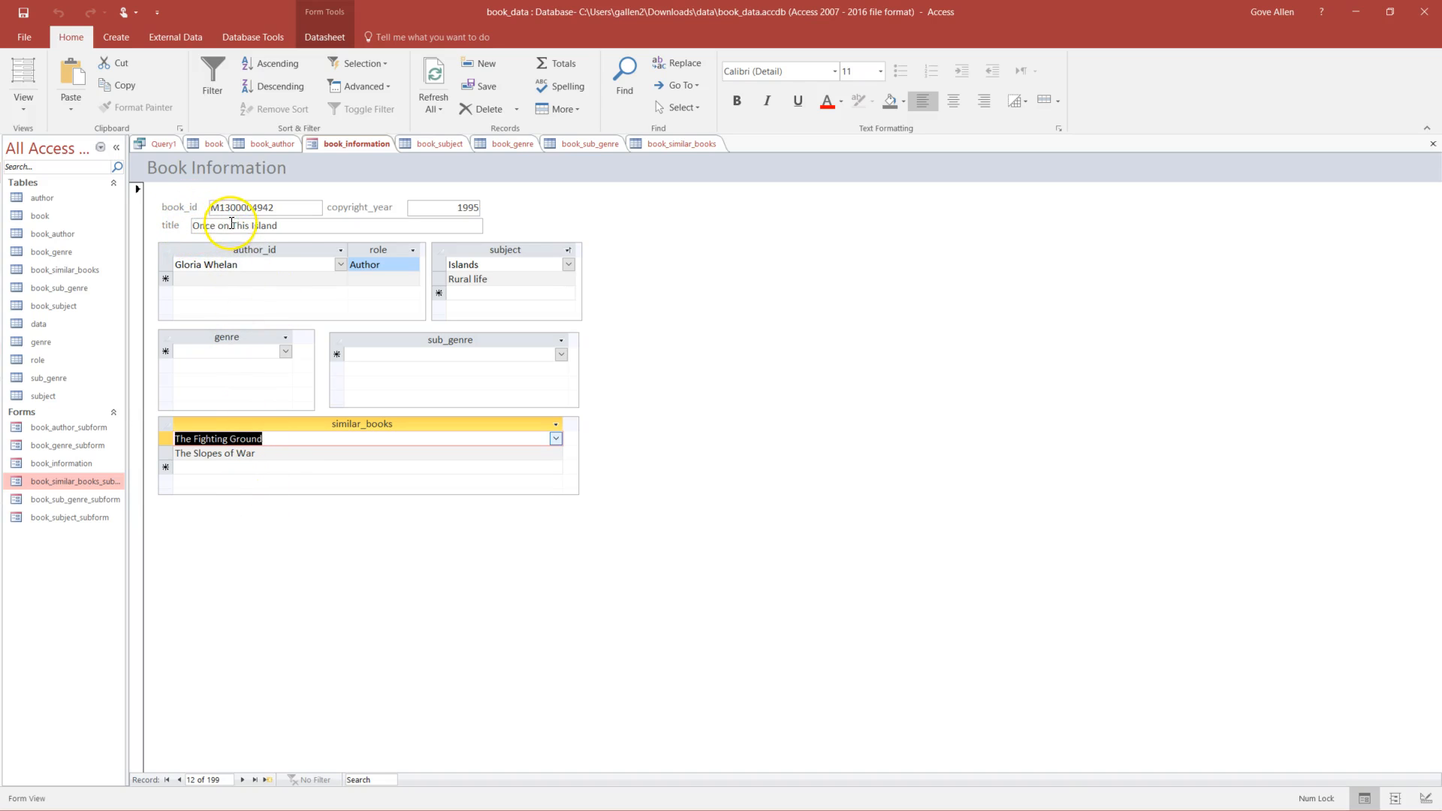
- Add Early Thunder as a similar book for Once on This Island, save the entry, and revisit the record to check it
{"action": "left_click", "coordinate": [286, 467]}
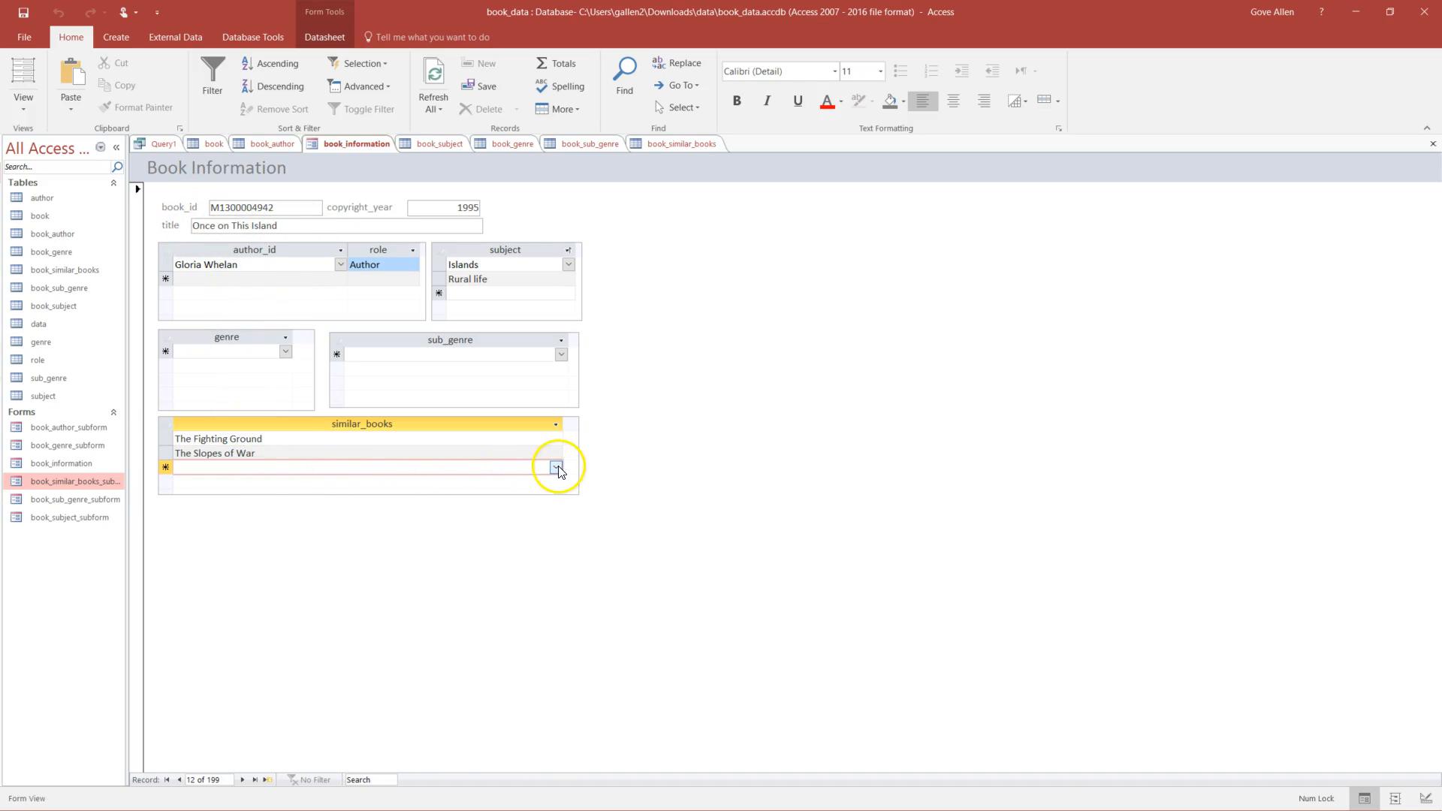
{"action": "left_click", "coordinate": [556, 468]}
{"action": "scroll", "coordinate": [305, 646], "scroll_direction": "down", "scroll_amount": 5}
{"action": "scroll", "coordinate": [301, 665], "scroll_direction": "down", "scroll_amount": 2}
{"action": "left_click", "coordinate": [301, 666]}
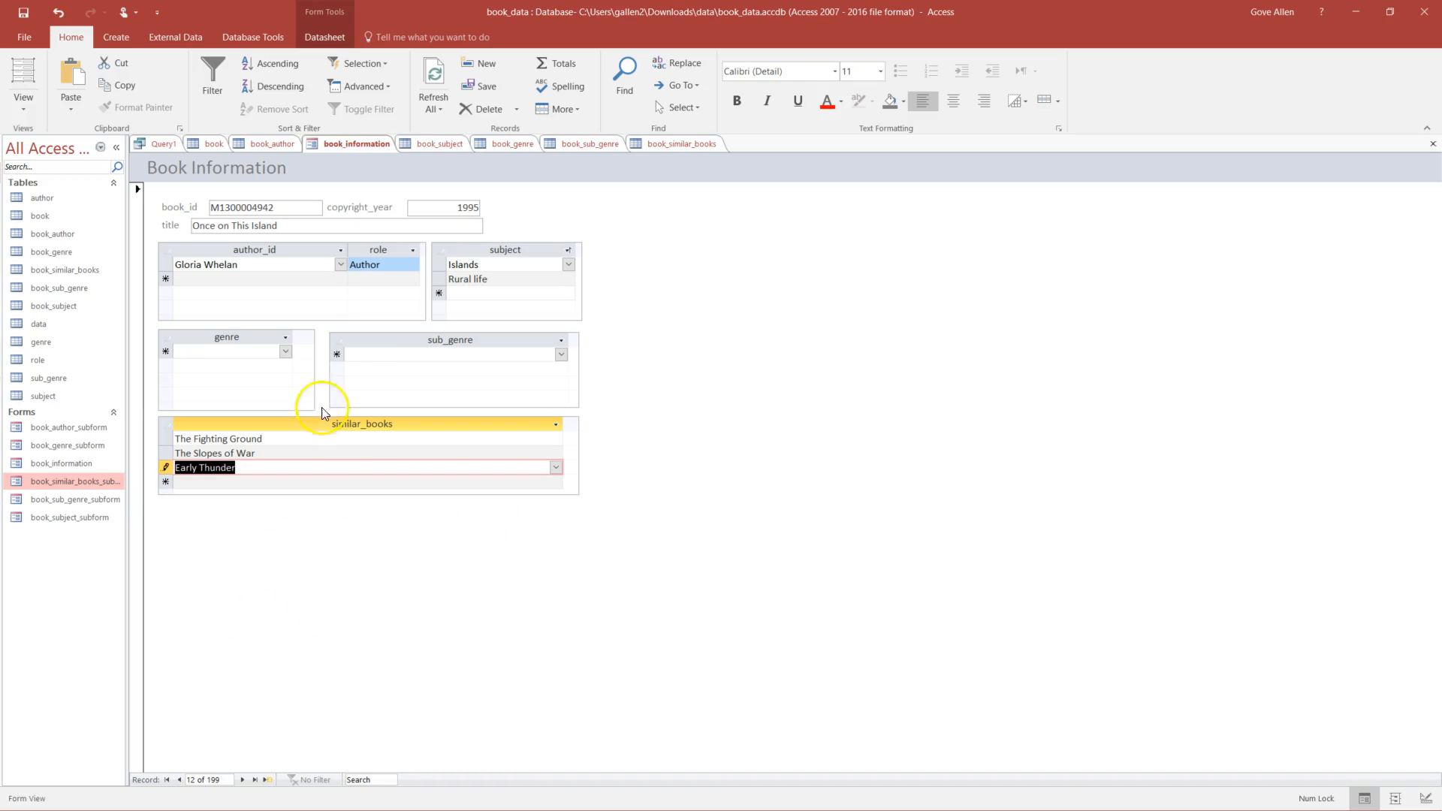
{"action": "left_click", "coordinate": [322, 454]}
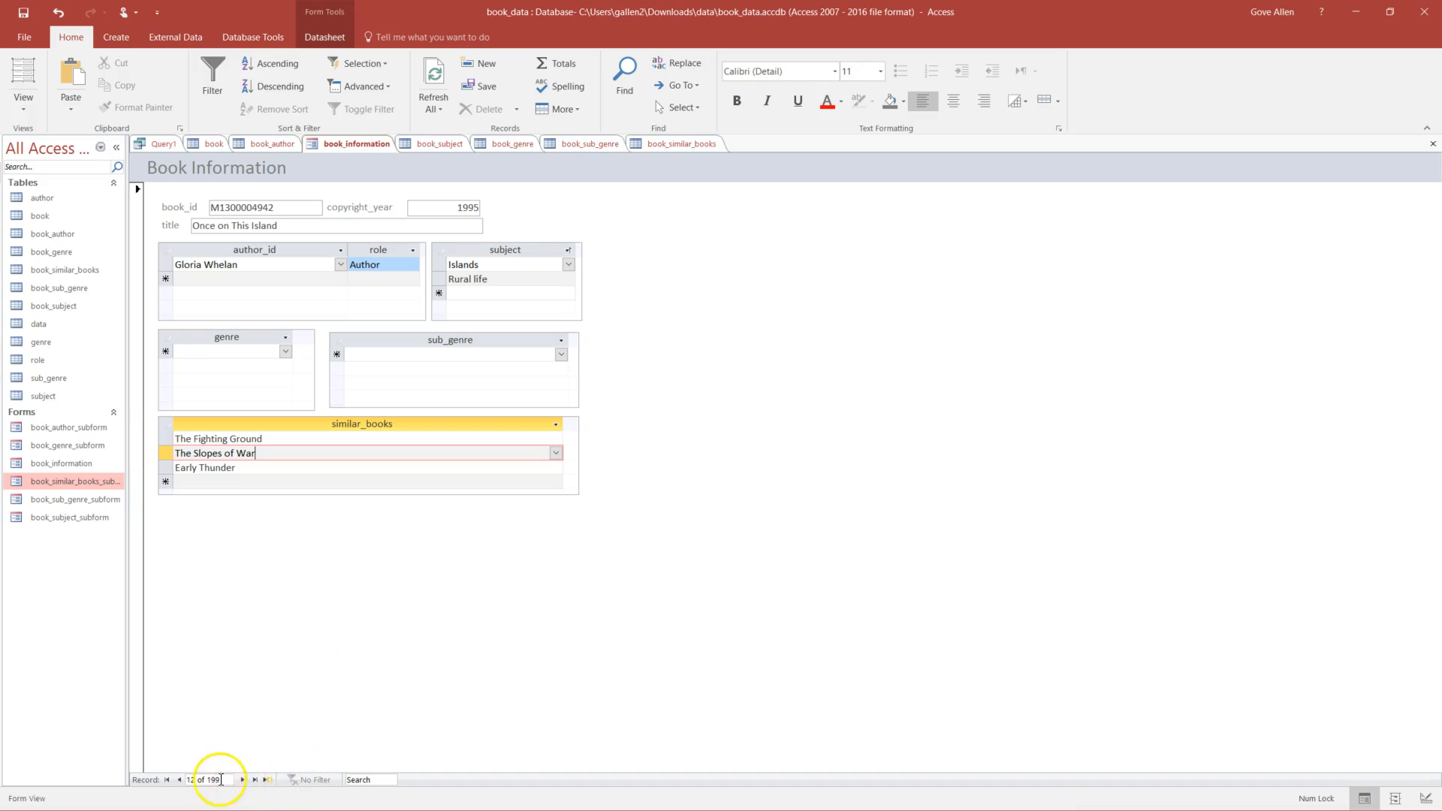
{"action": "left_click", "coordinate": [179, 780]}
{"action": "left_click", "coordinate": [242, 779]}
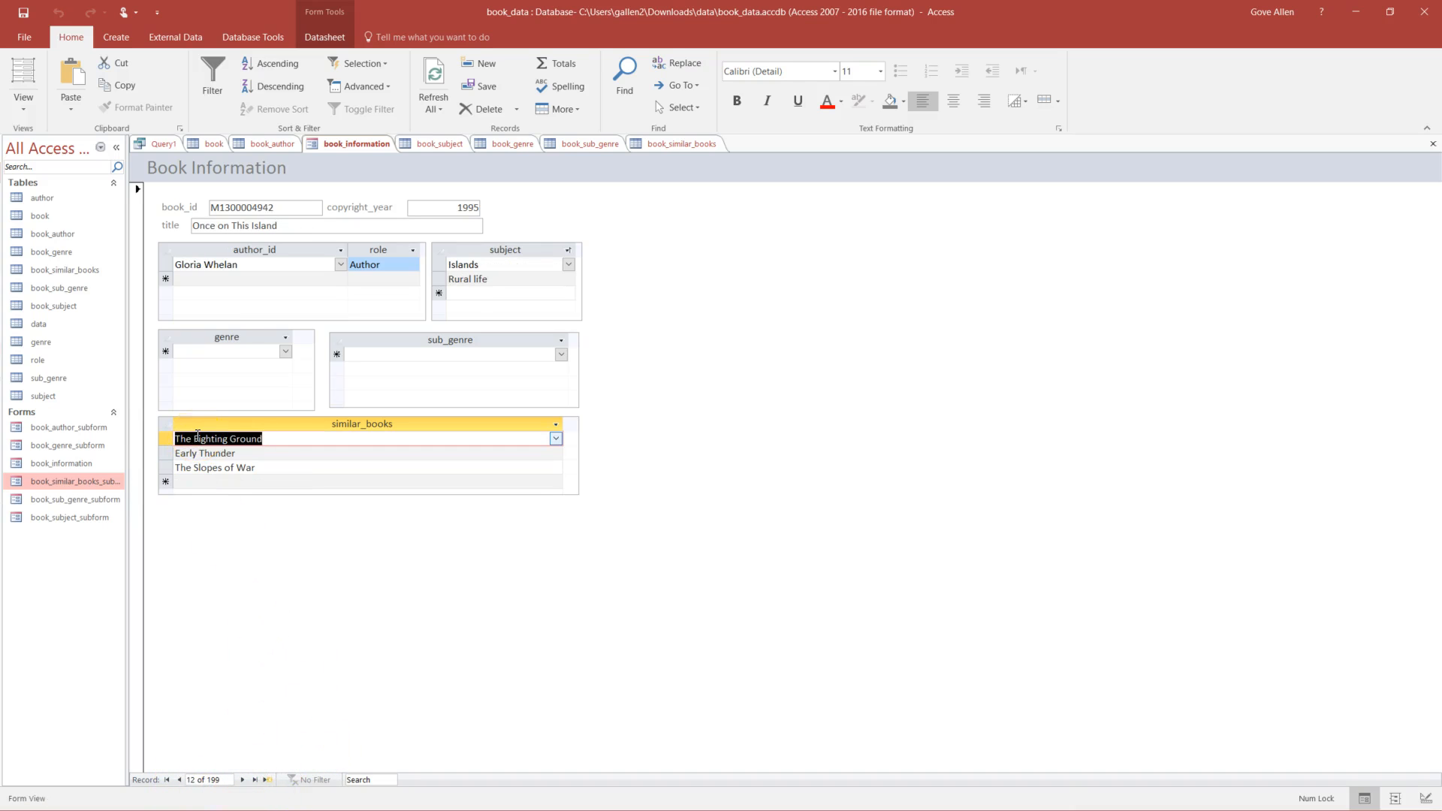